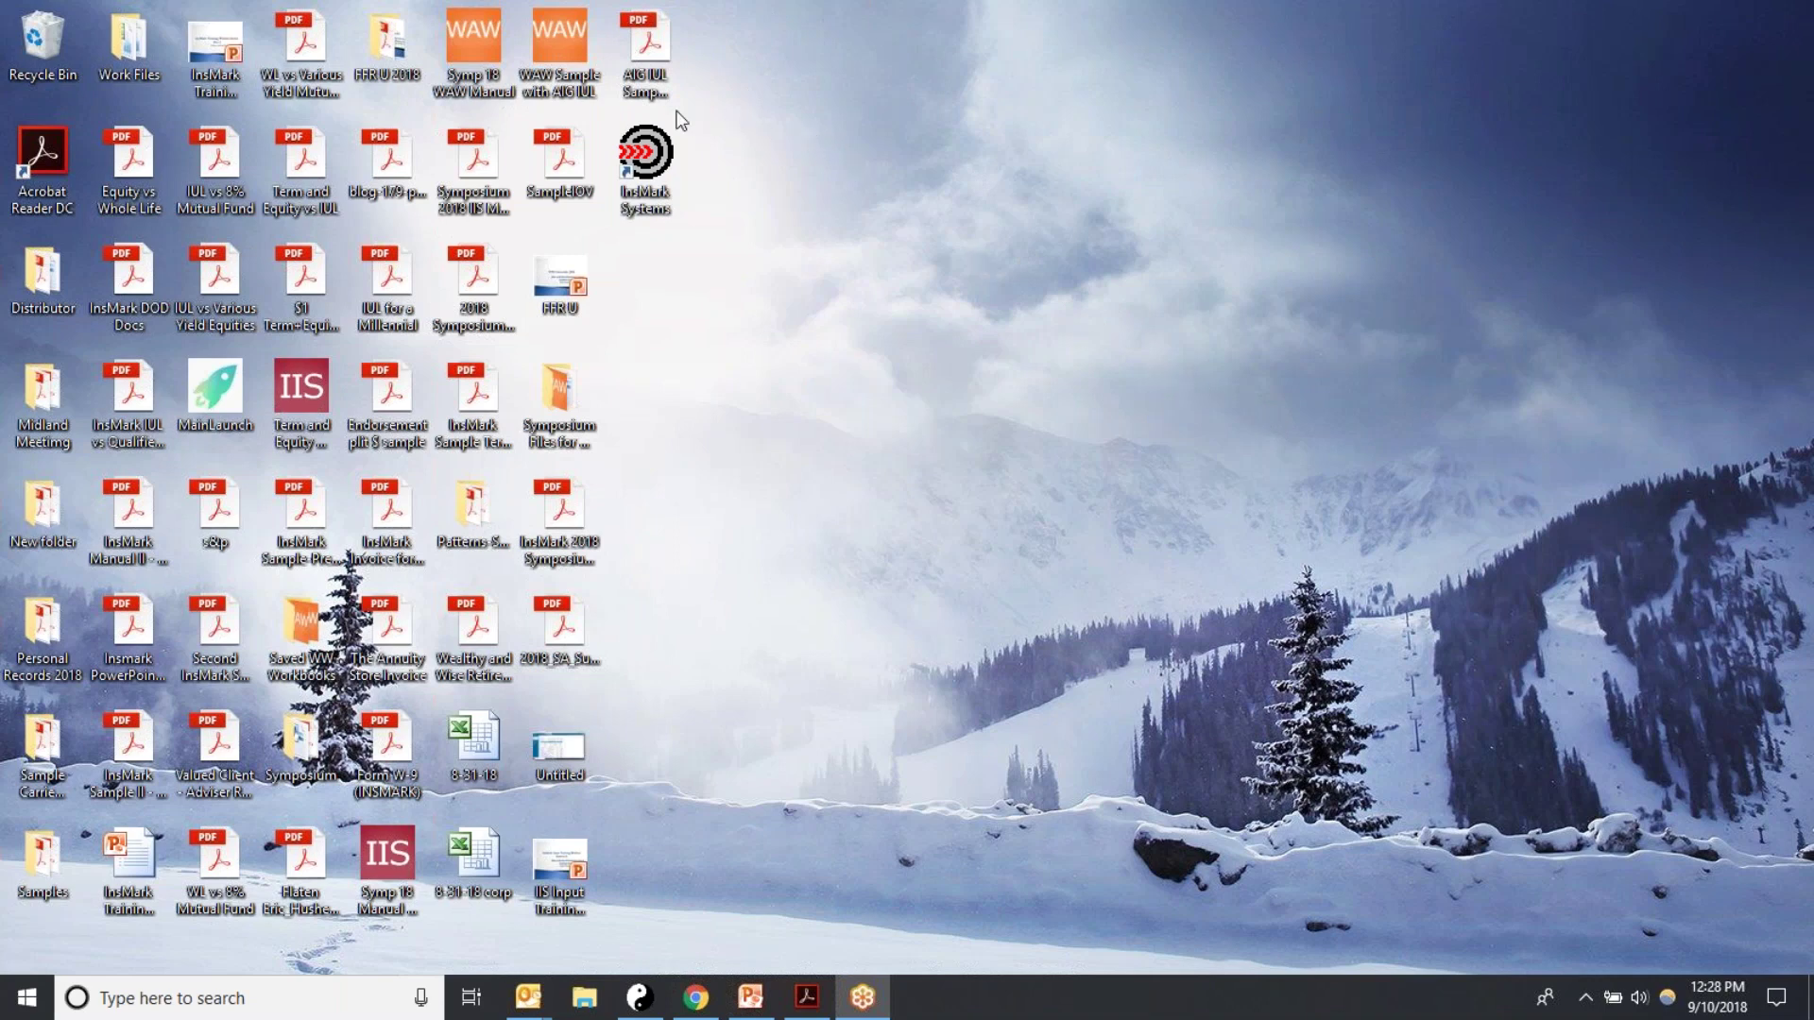
Step: Open AIG IUL Sample Policy.pdf in Adobe Acrobat Reader DC, review its values table, then minimize it
{"action": "right_click", "coordinate": [641, 68]}
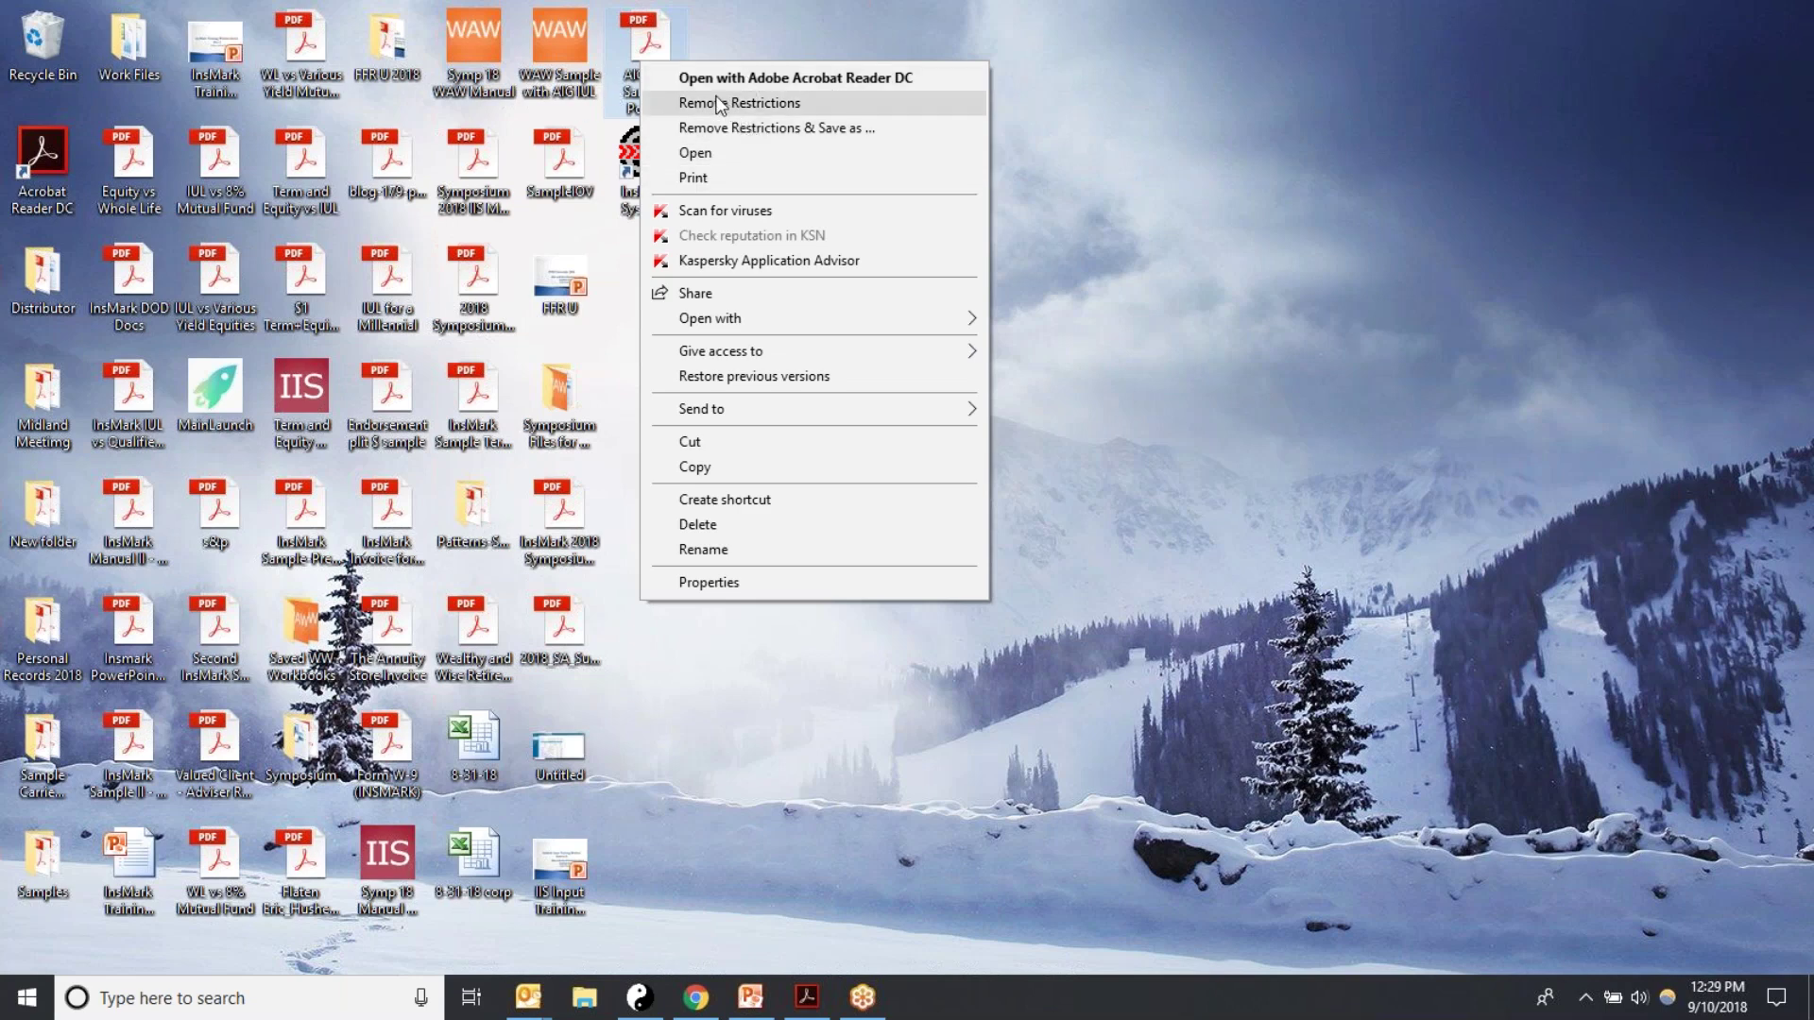
{"action": "left_click", "coordinate": [847, 81]}
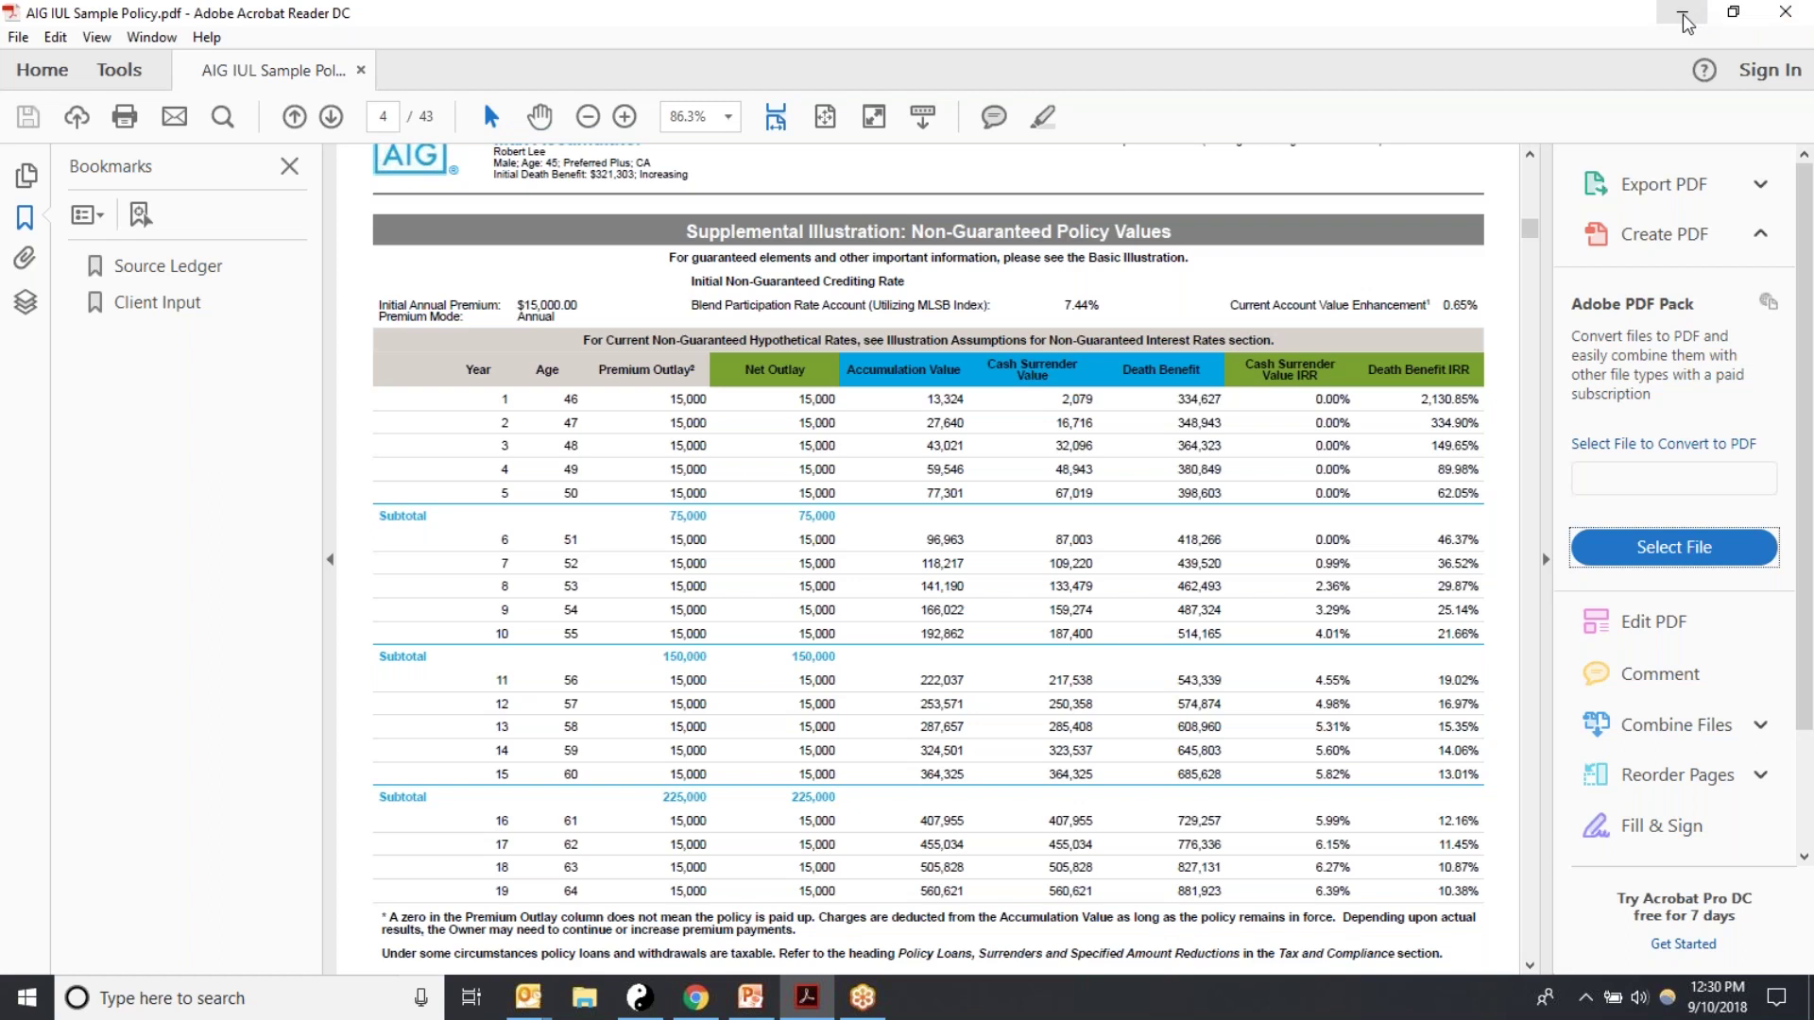
{"action": "left_click", "coordinate": [1684, 17]}
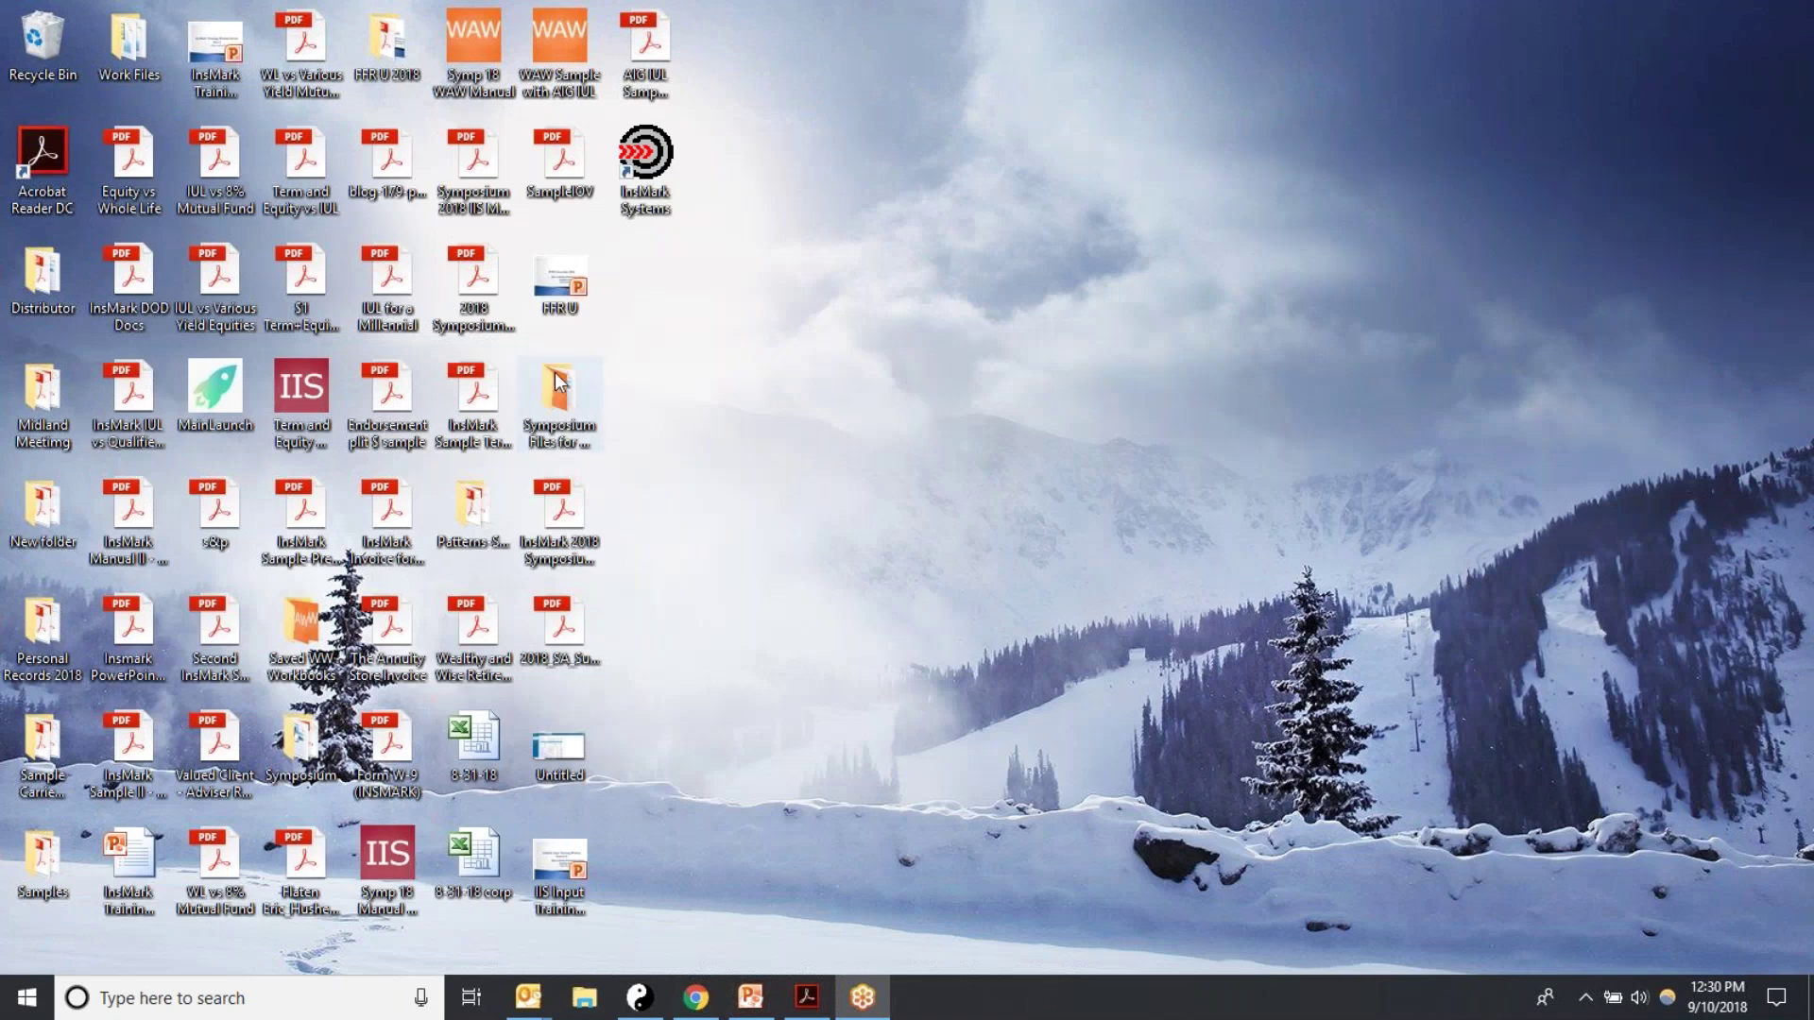
Step: Launch InsMark Illustration System 17.1 from InsMark Systems and choose Create new client workbook in Quick Start
{"action": "double_click", "coordinate": [650, 177]}
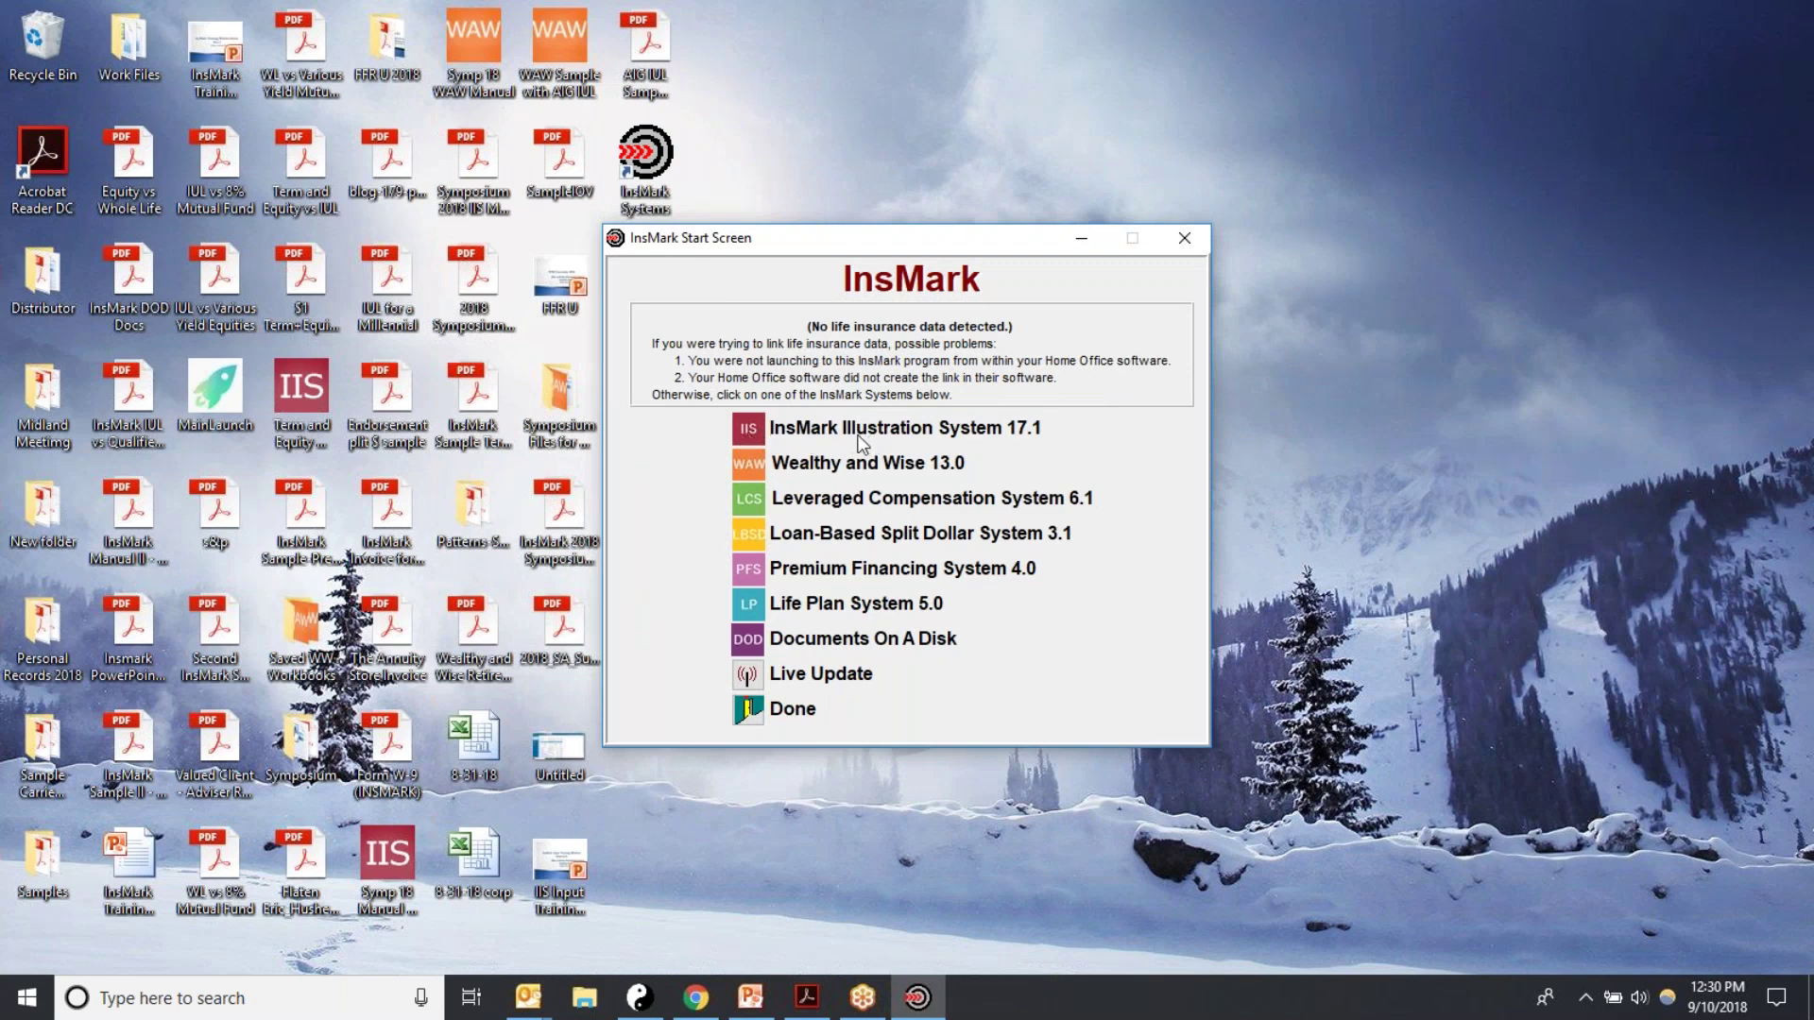
{"action": "left_click", "coordinate": [749, 427]}
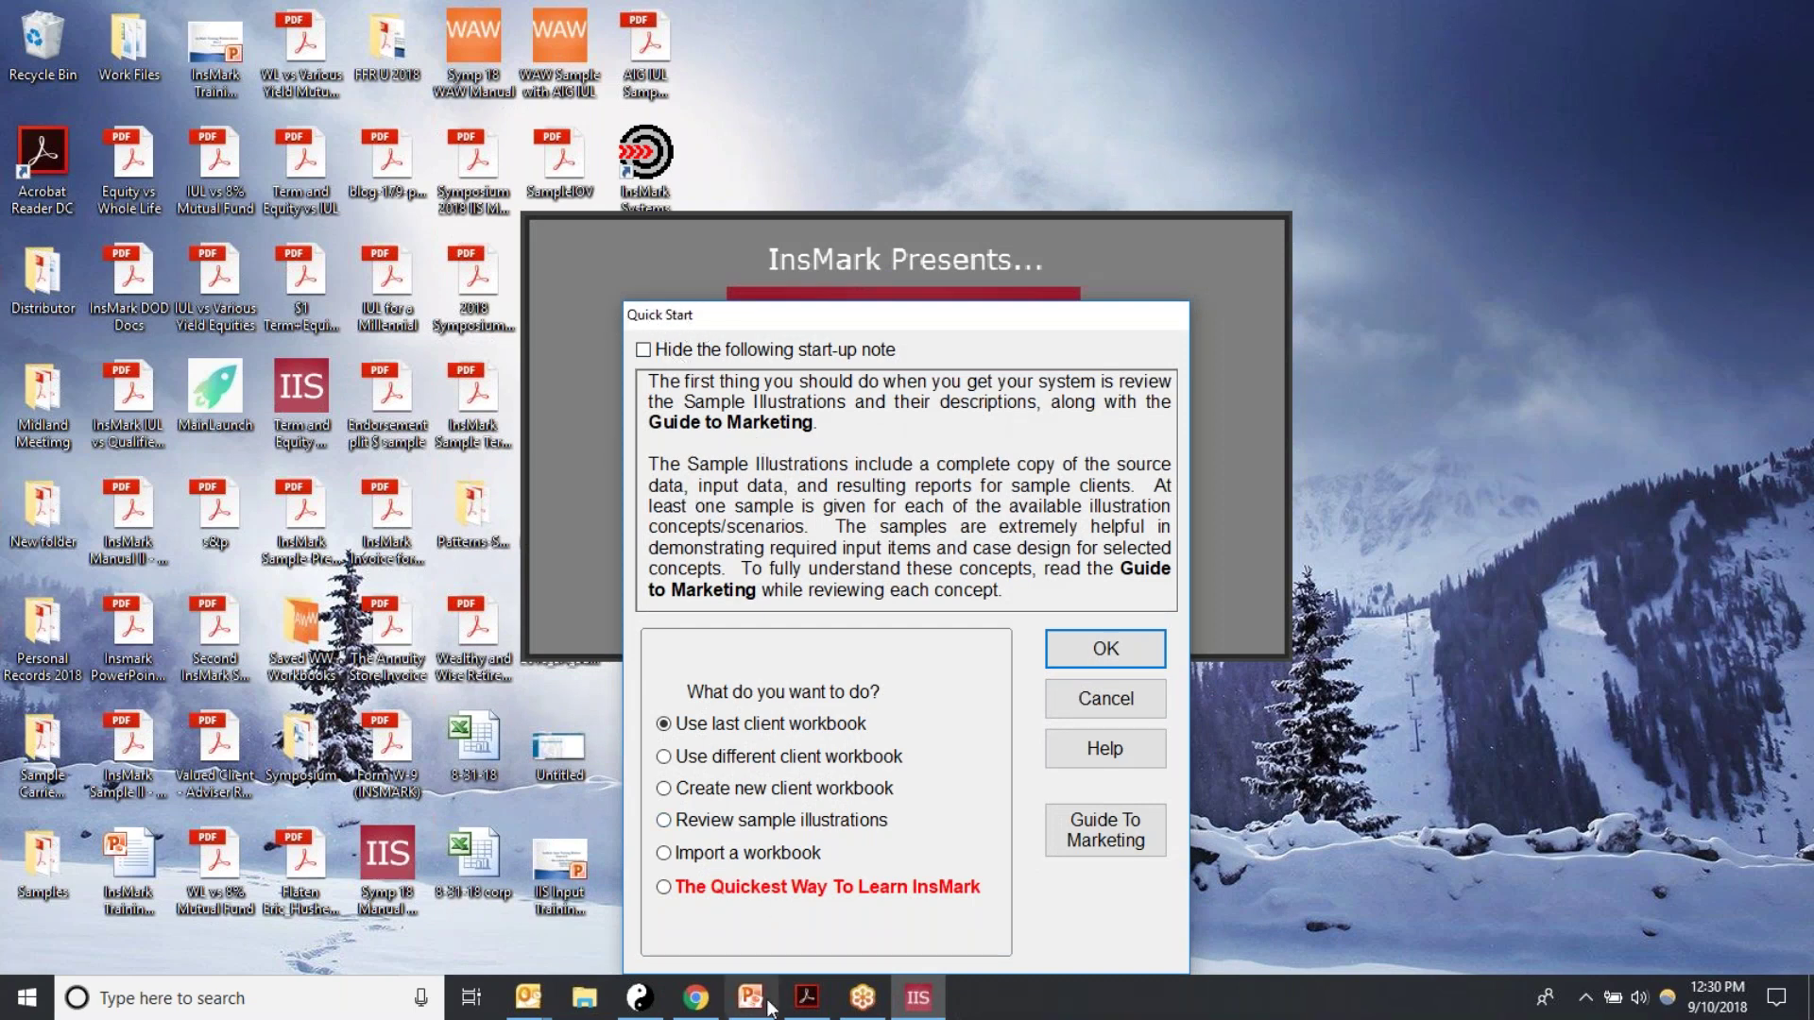
{"action": "left_click", "coordinate": [666, 790]}
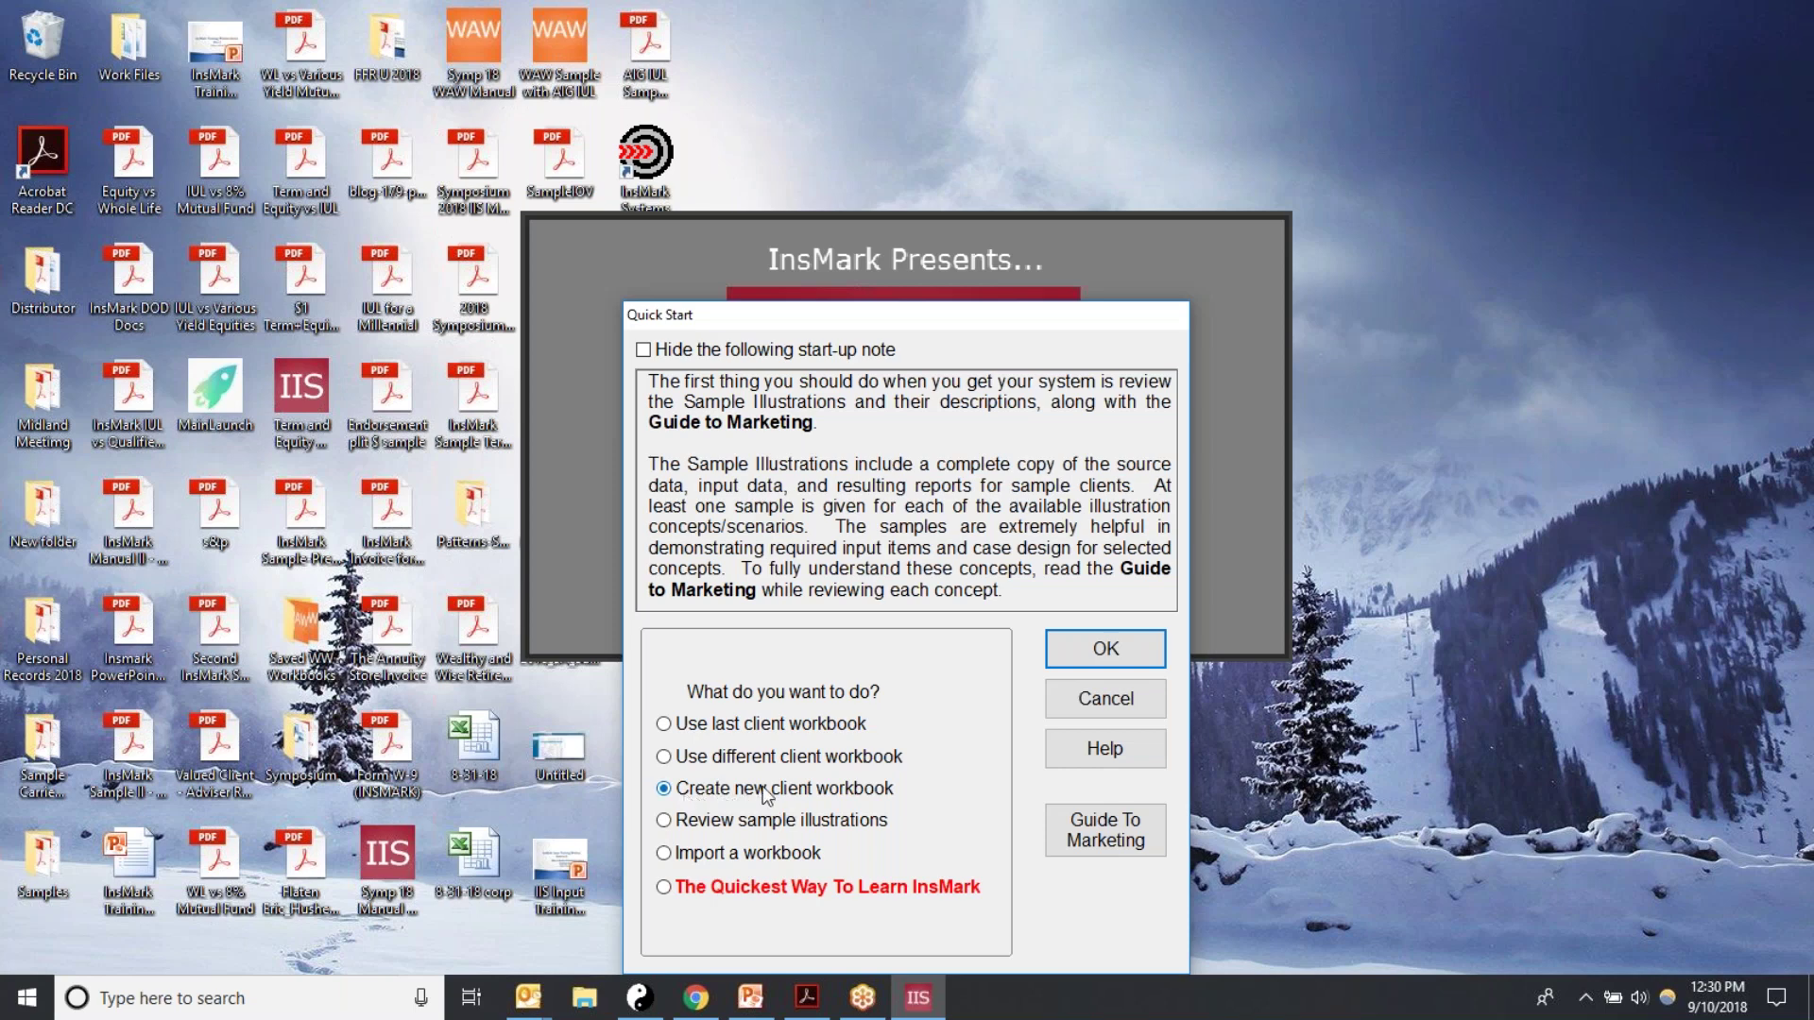
Step: Confirm Quick Start and describe the new workbook as the client's name followed by '- 9-2018'
{"action": "left_click", "coordinate": [1075, 649]}
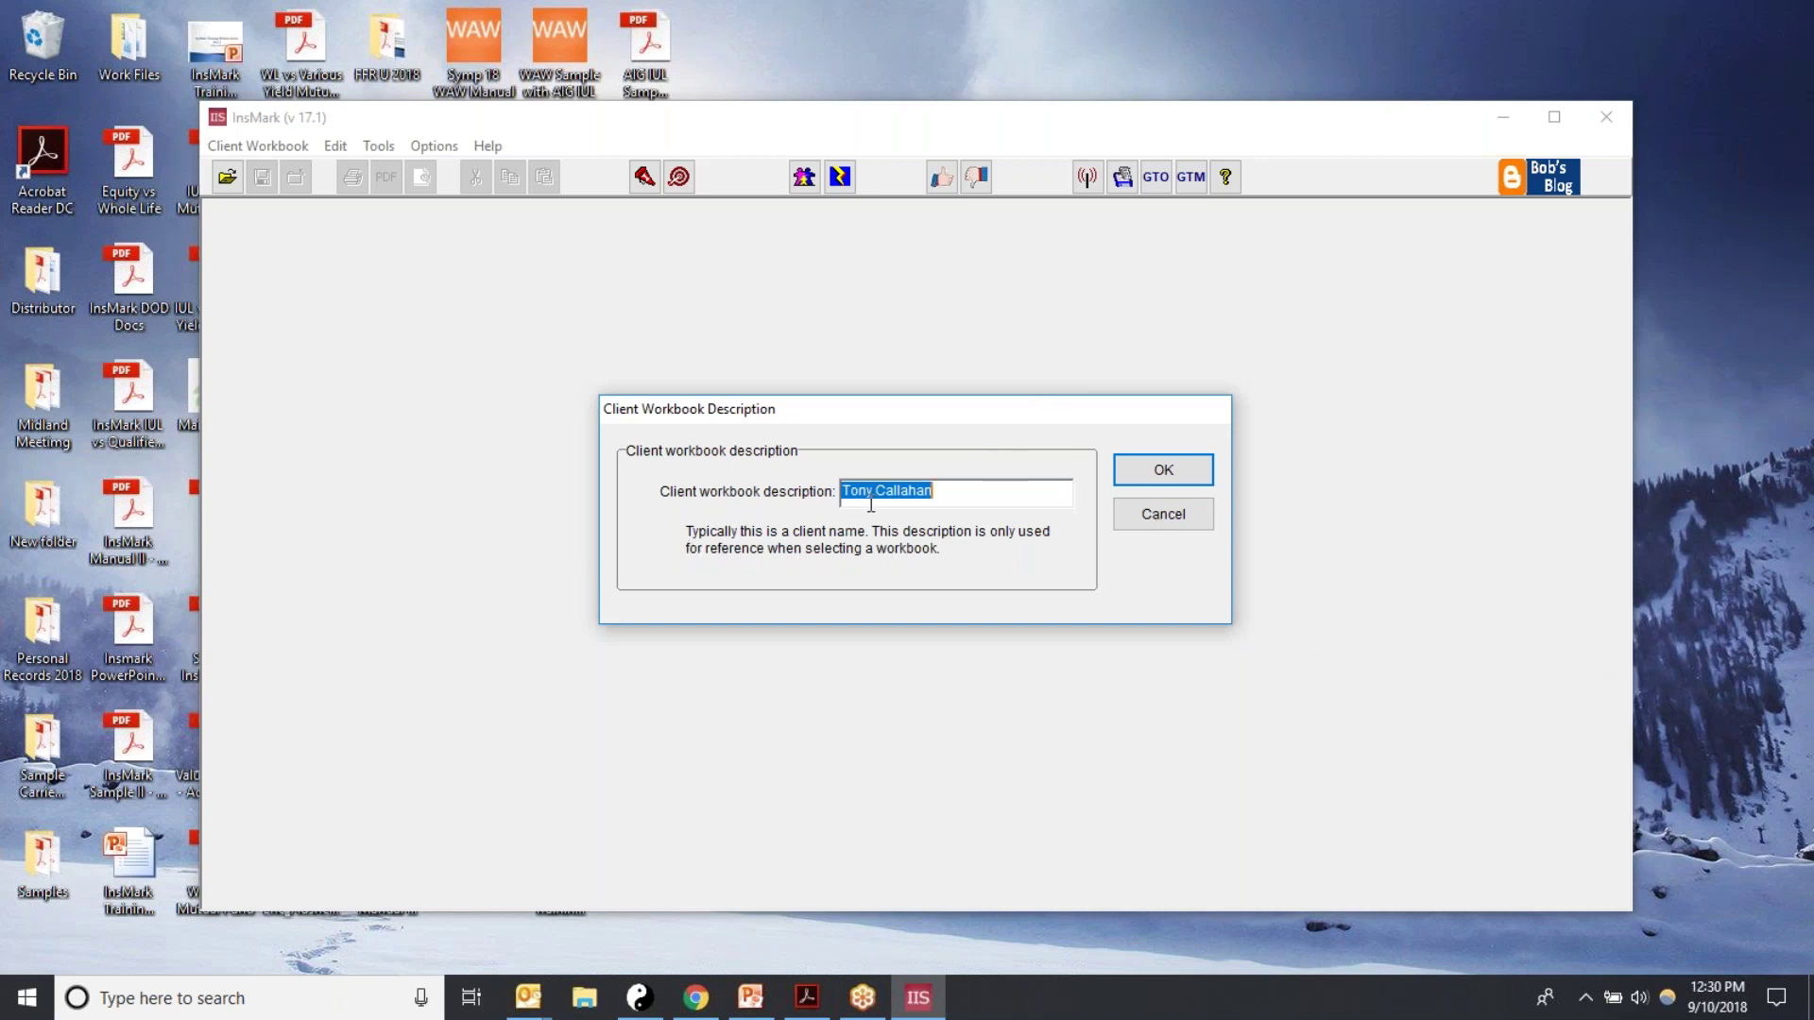
{"action": "key", "text": "BackSpace"}
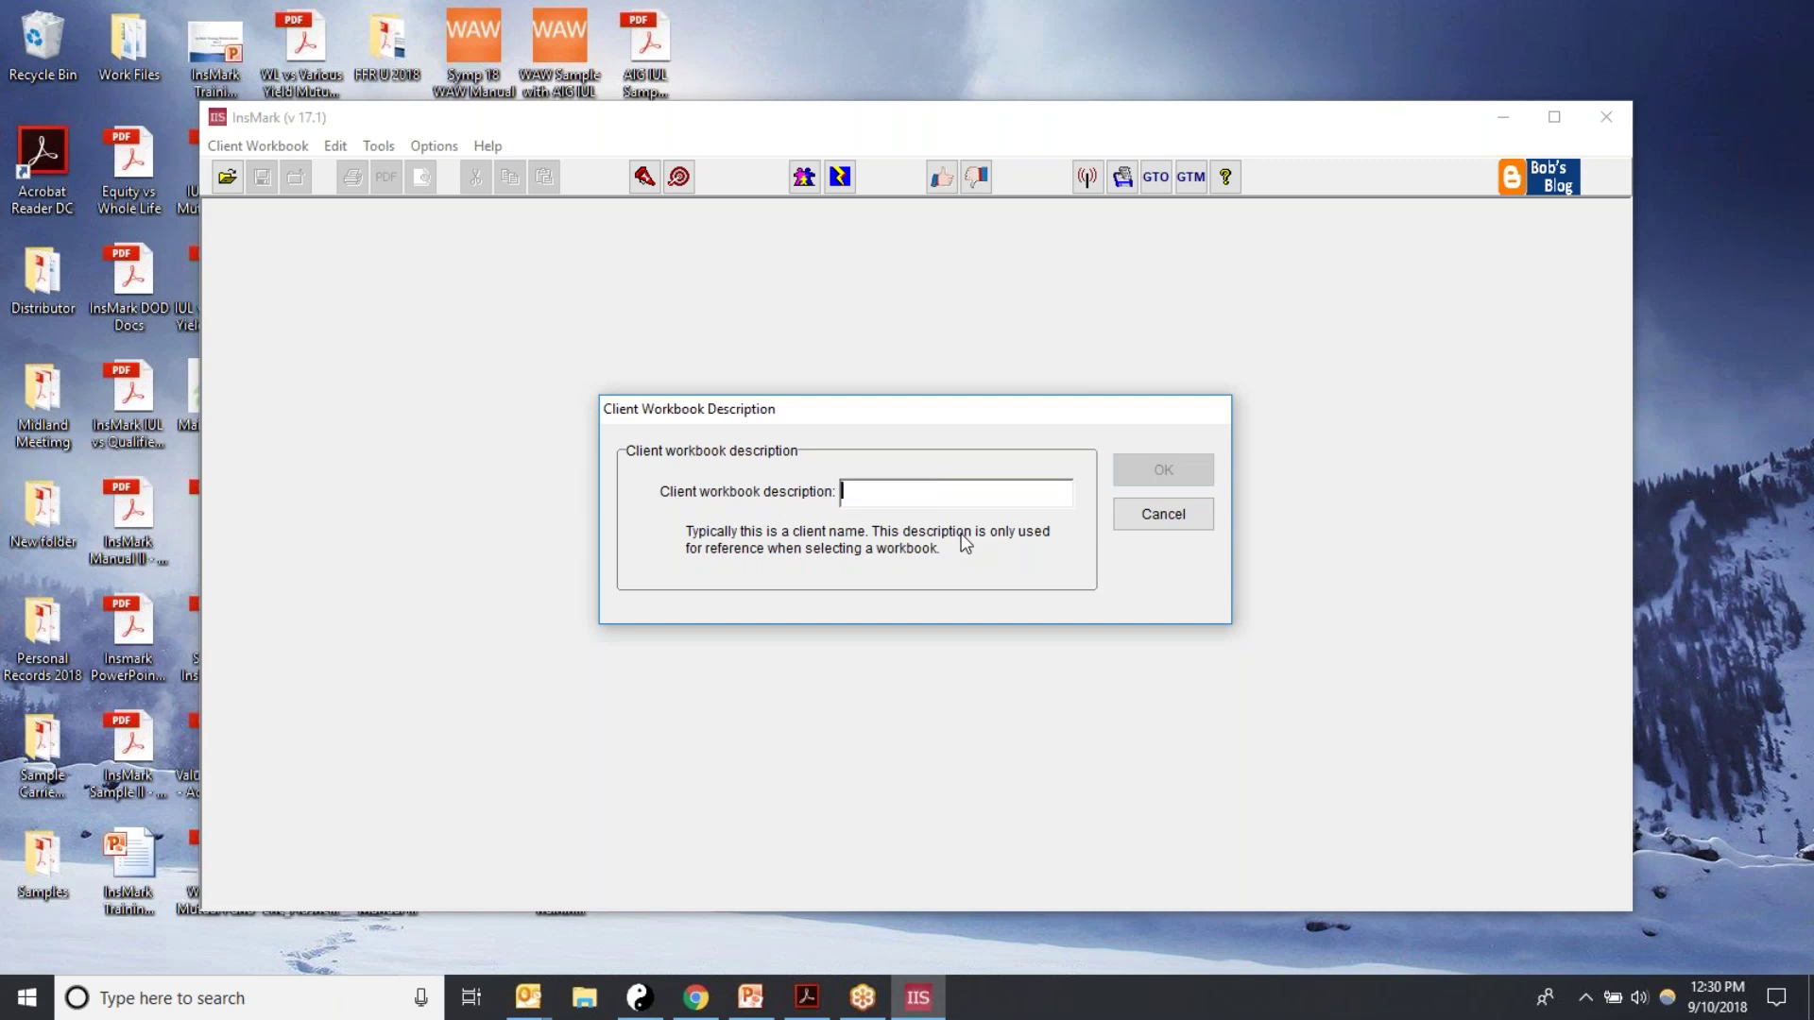
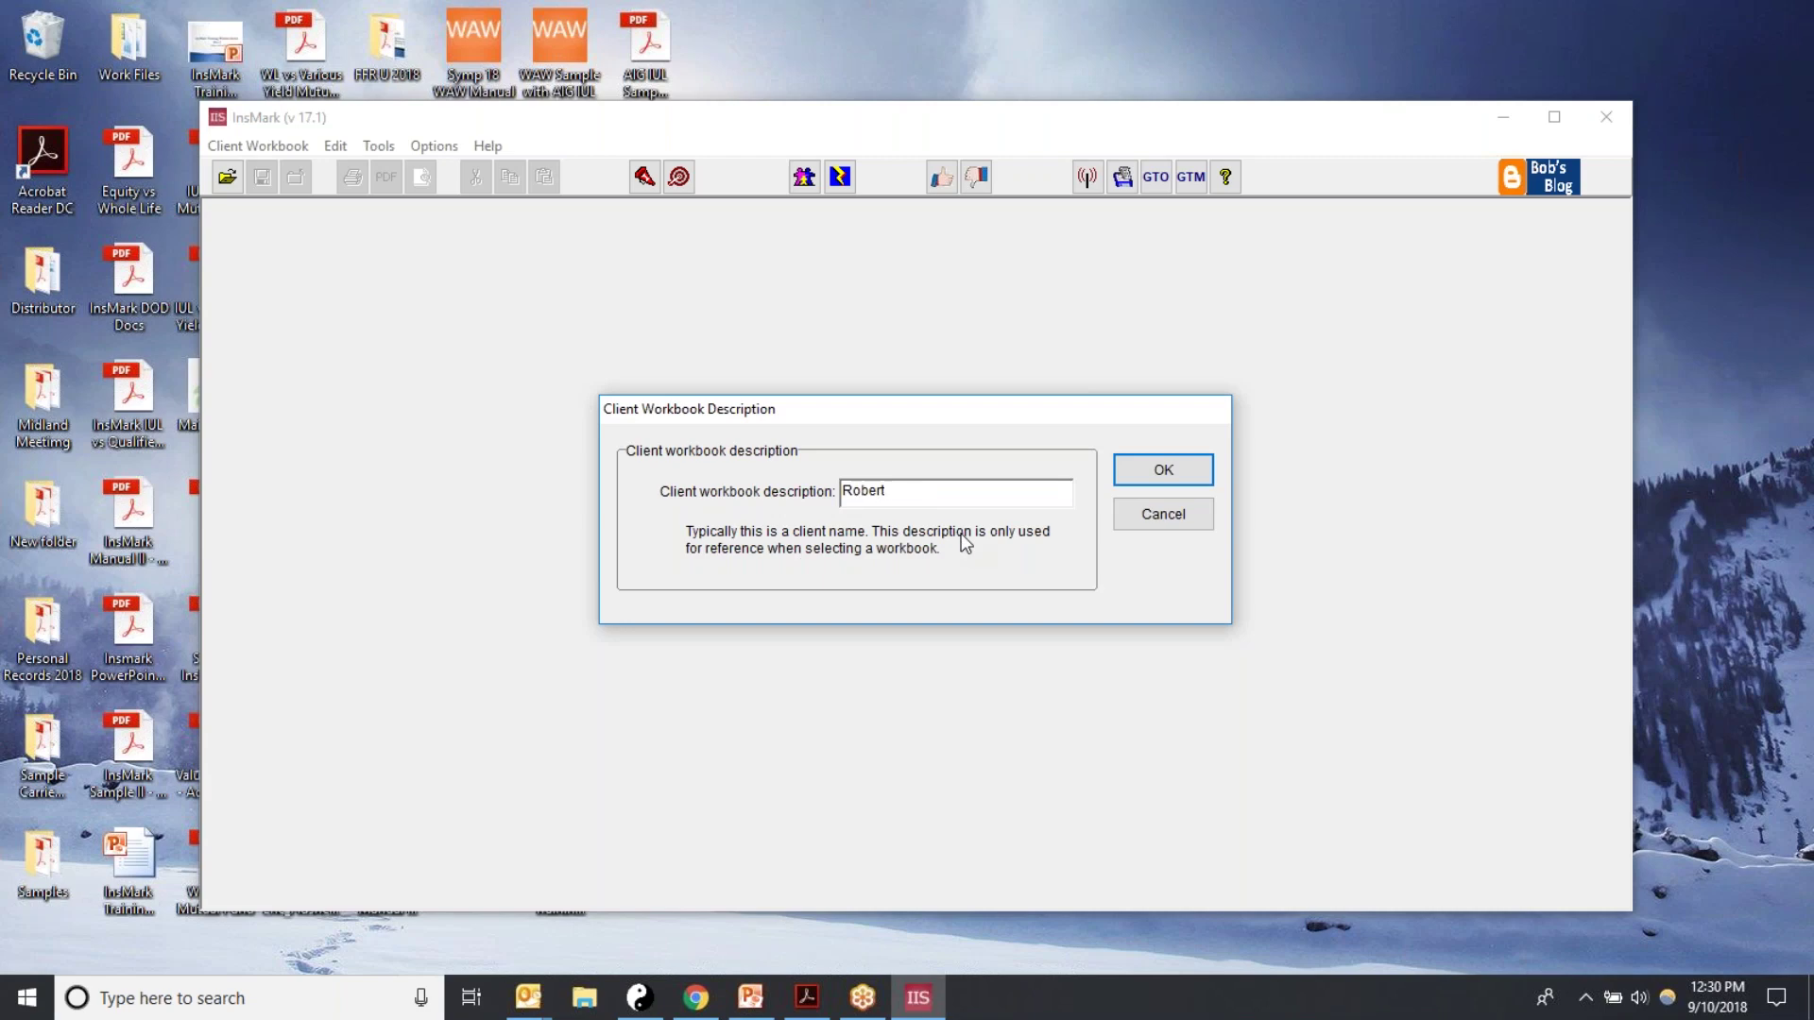
{"action": "type", "text": "9-2018"}
Step: Accept the workbook description and open Source Data Storage via Create New... for Proposal 1
{"action": "left_click", "coordinate": [1135, 480]}
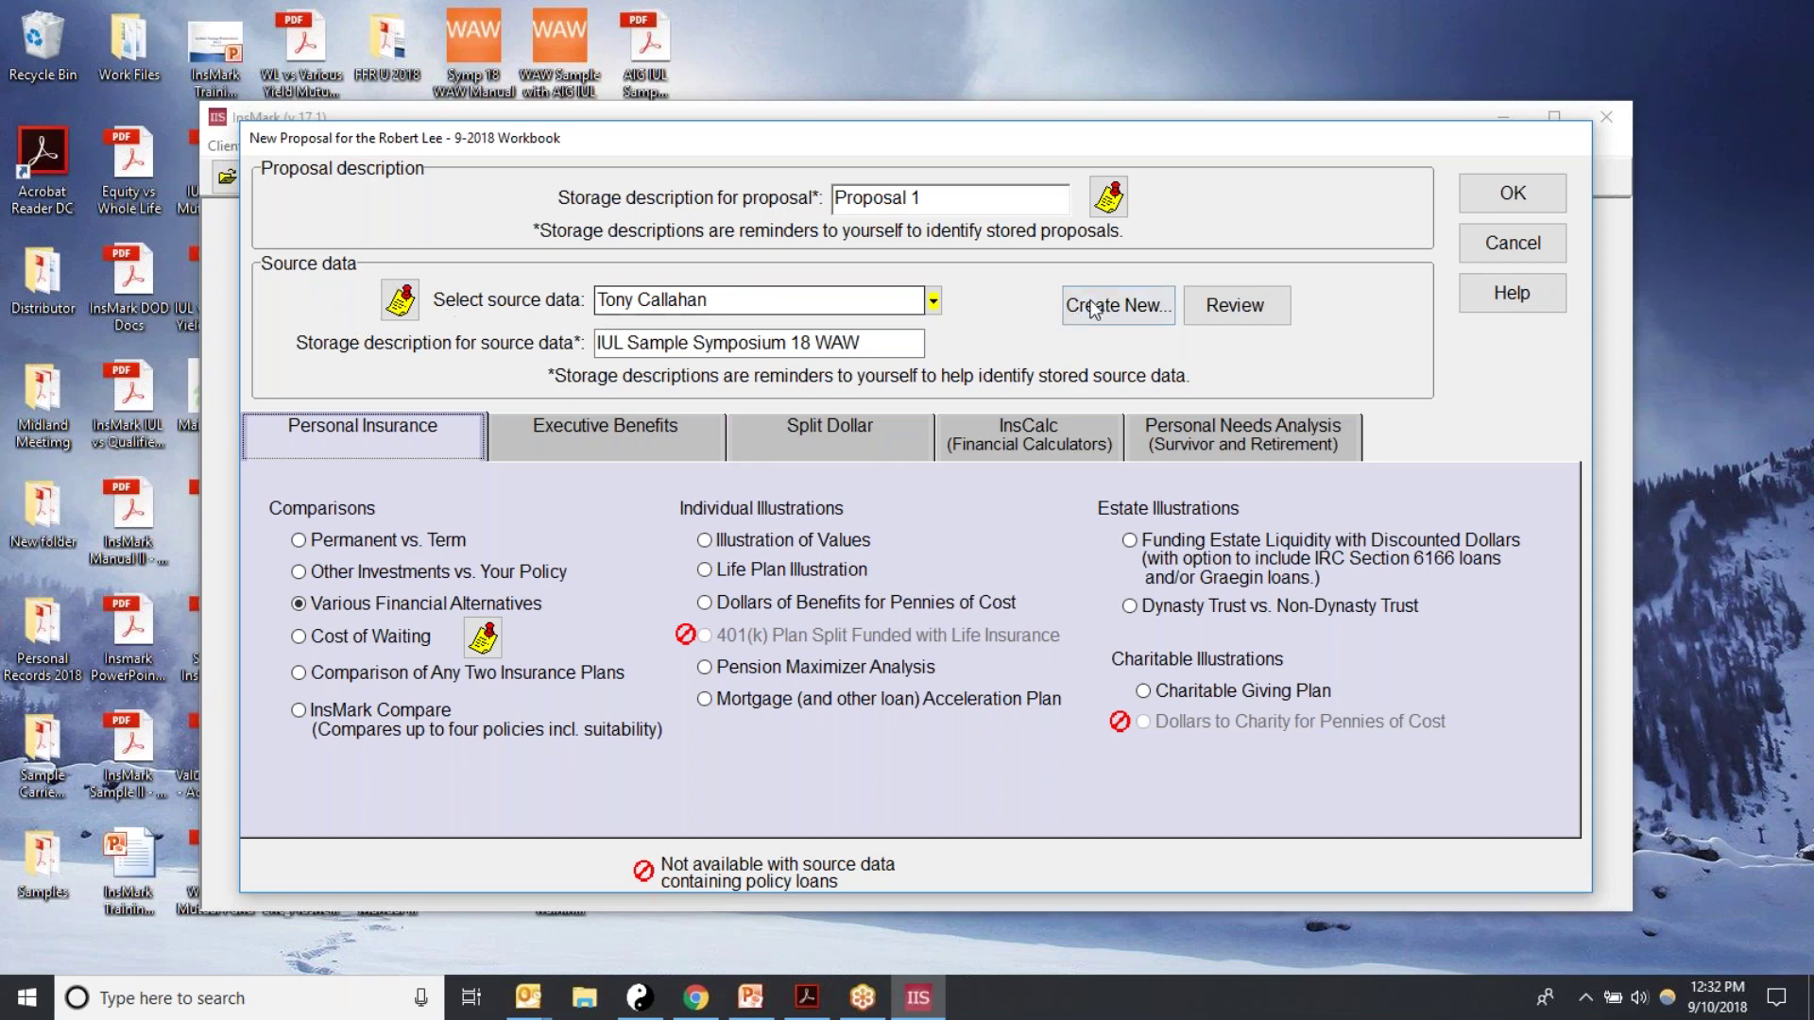
{"action": "left_click", "coordinate": [1097, 312]}
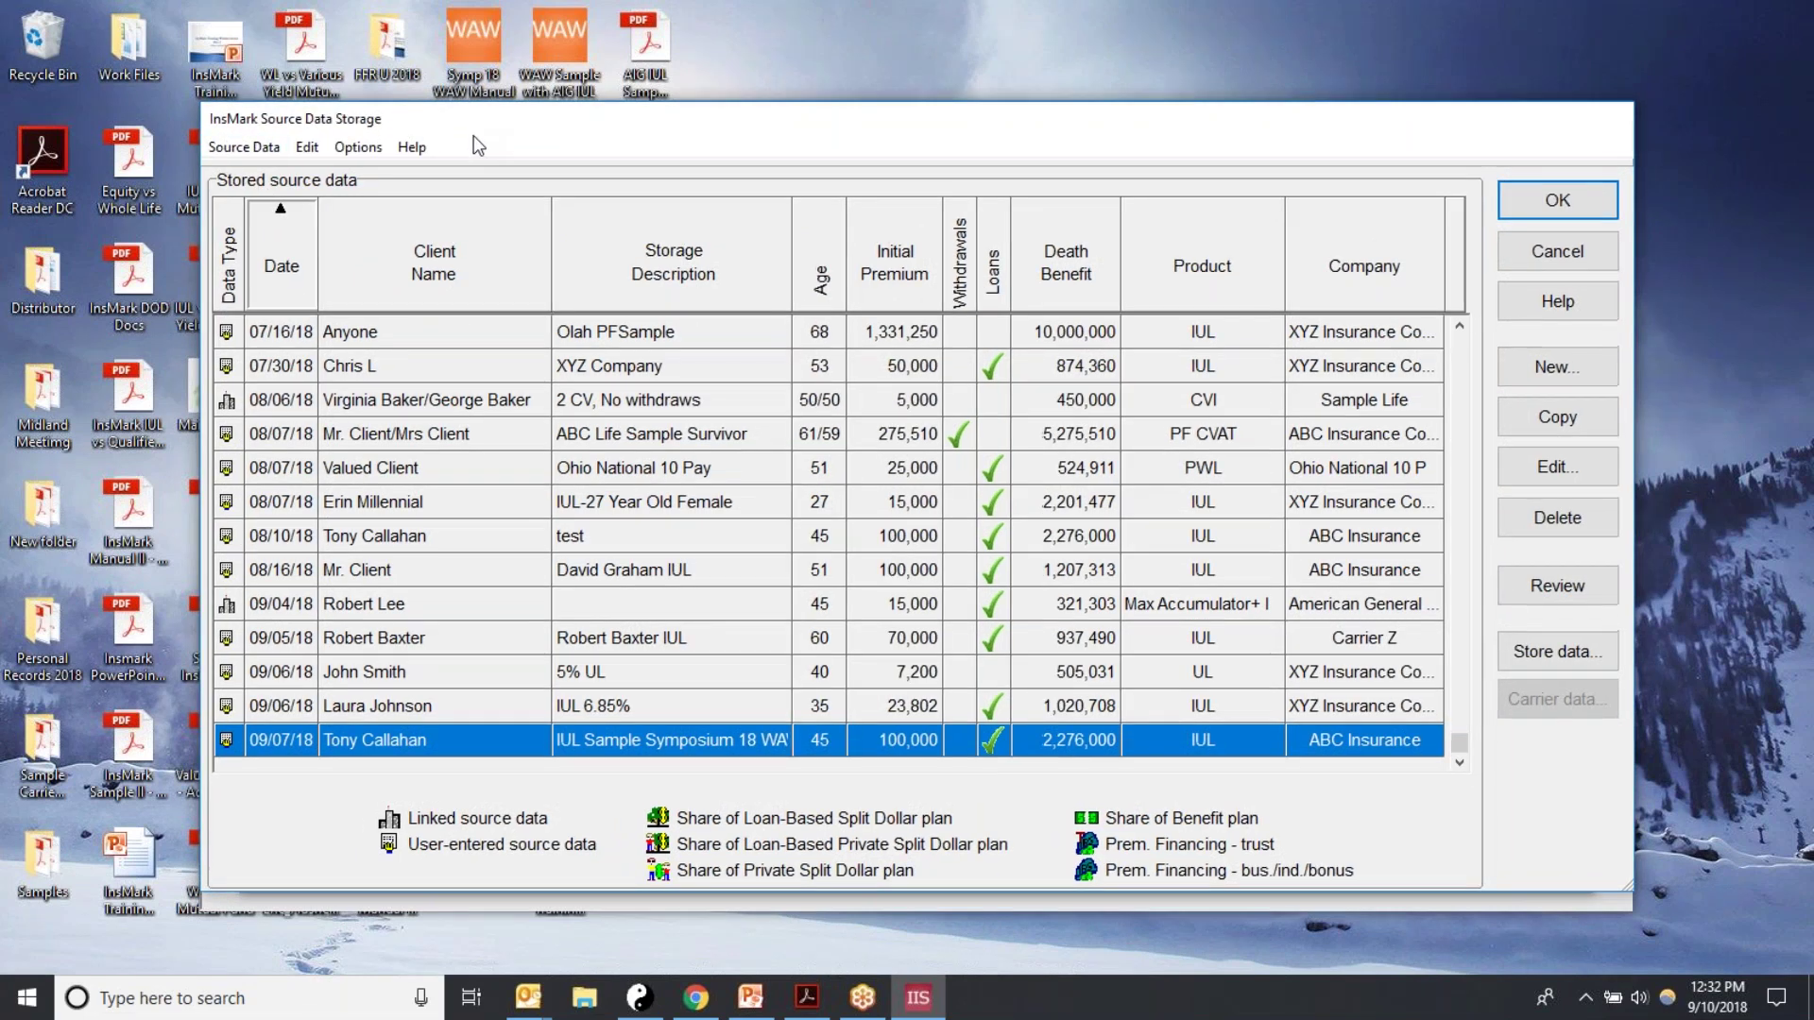
{"action": "left_click_drag", "start_coordinate": [479, 145], "coordinate": [506, 444]}
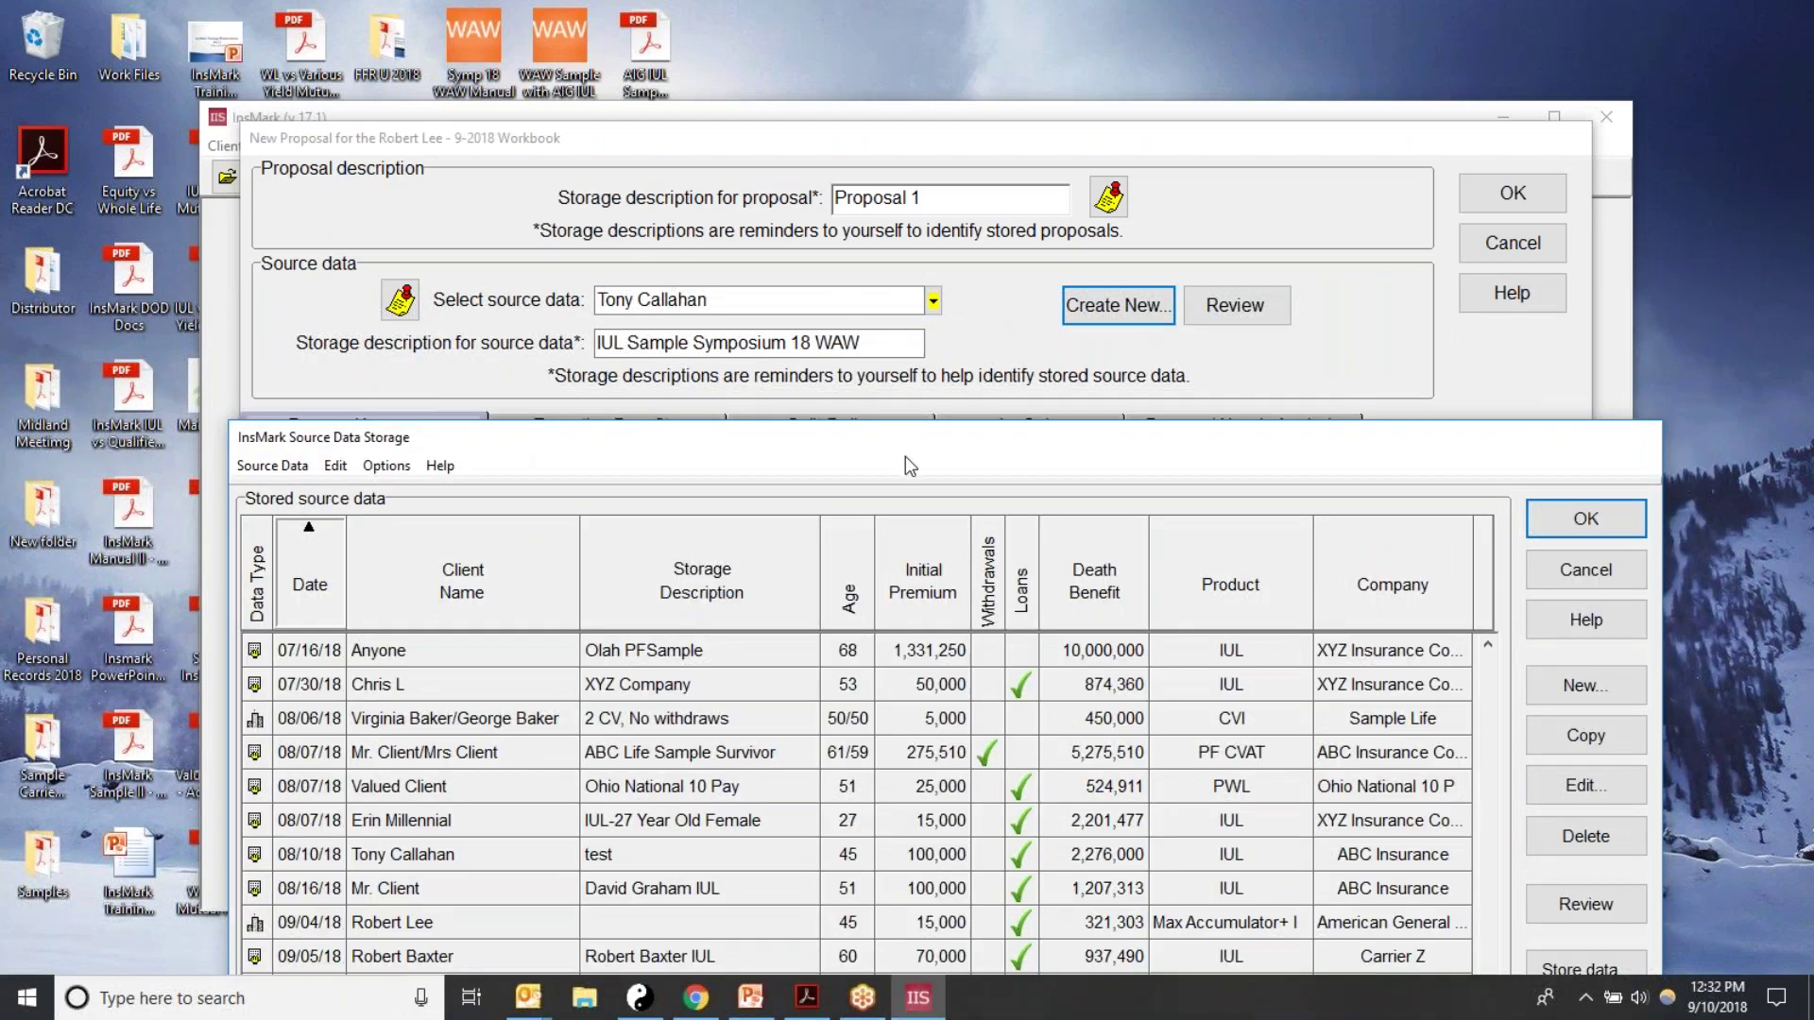
{"action": "left_click_drag", "start_coordinate": [757, 451], "coordinate": [756, 196]}
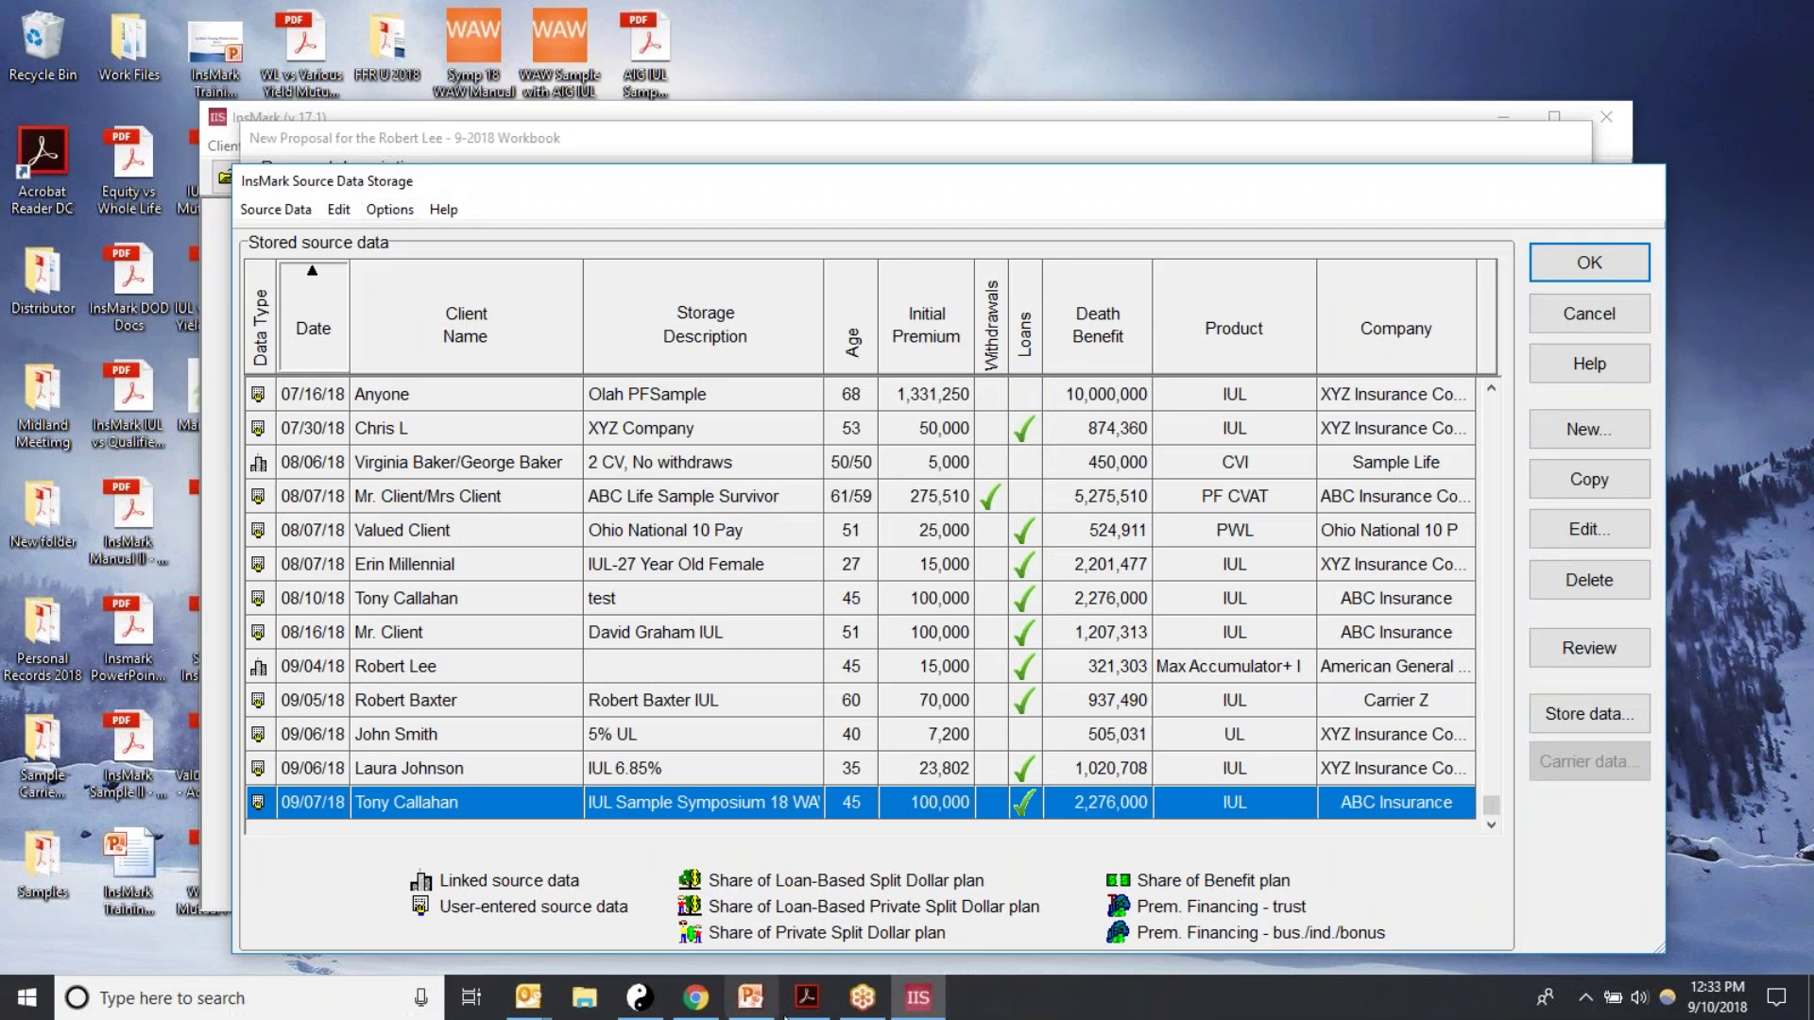
{"action": "left_click", "coordinate": [752, 999]}
{"action": "left_click", "coordinate": [799, 1001]}
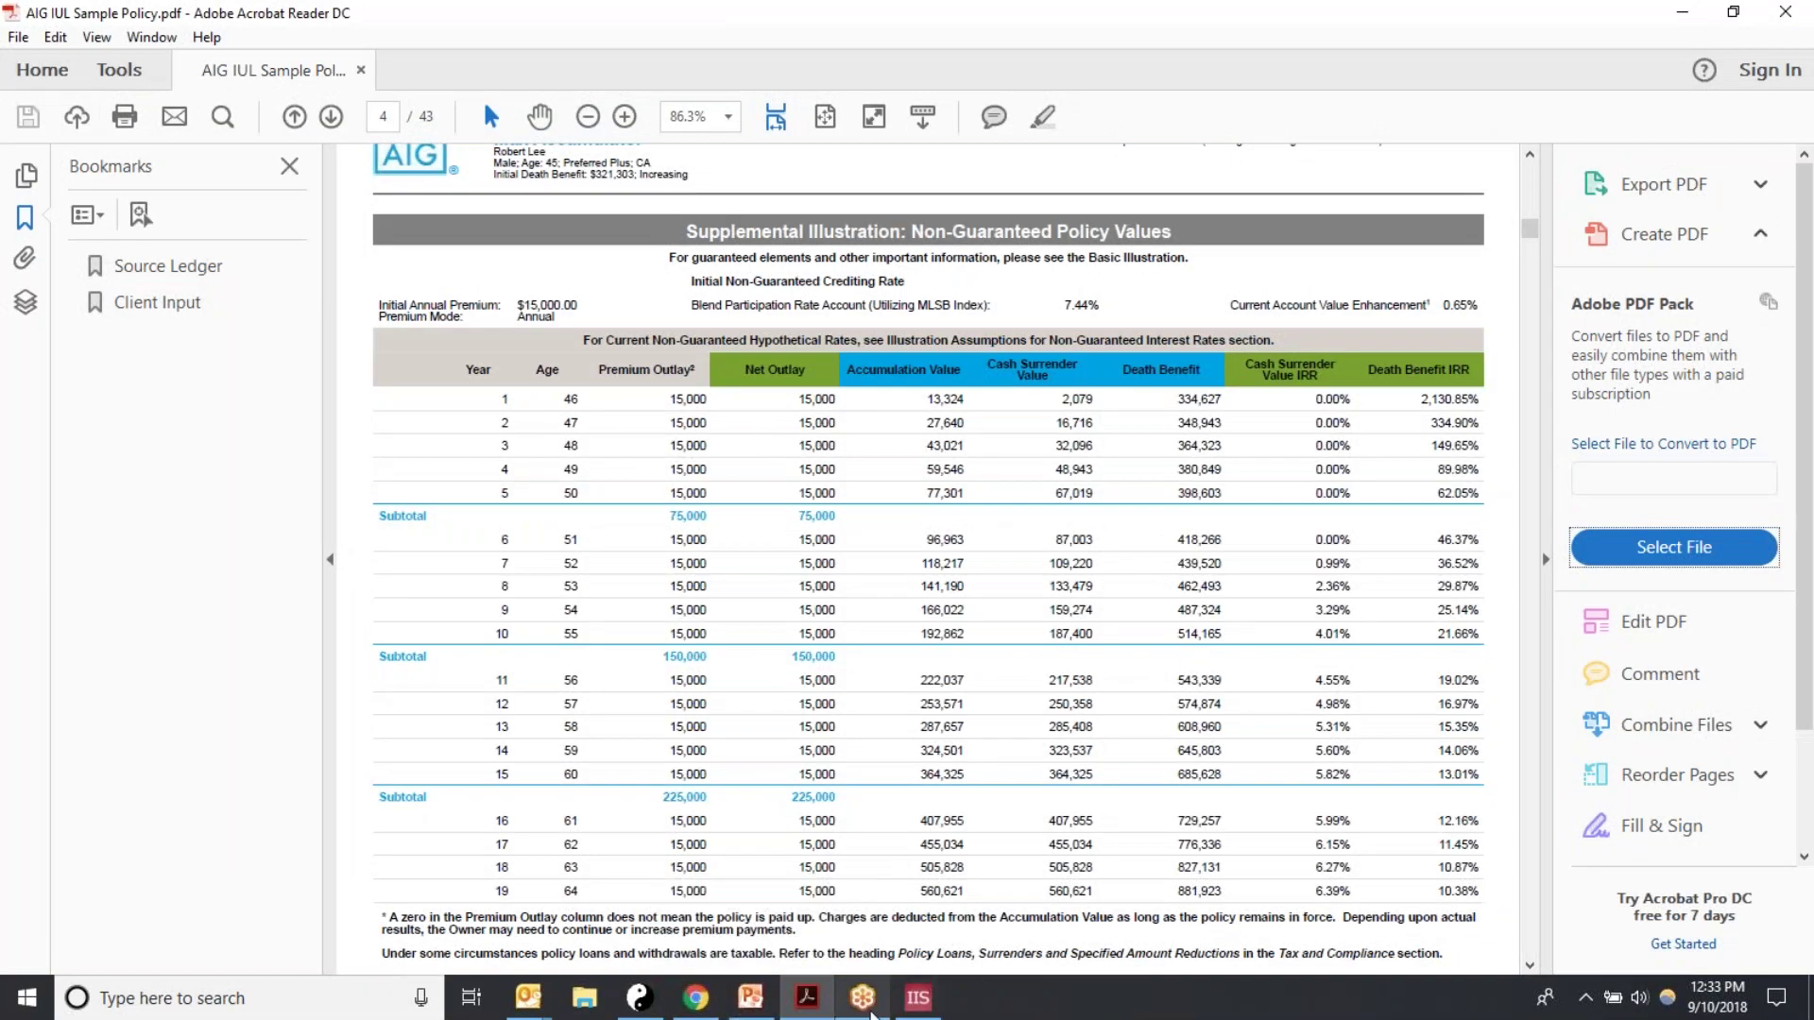
{"action": "left_click", "coordinate": [916, 1002]}
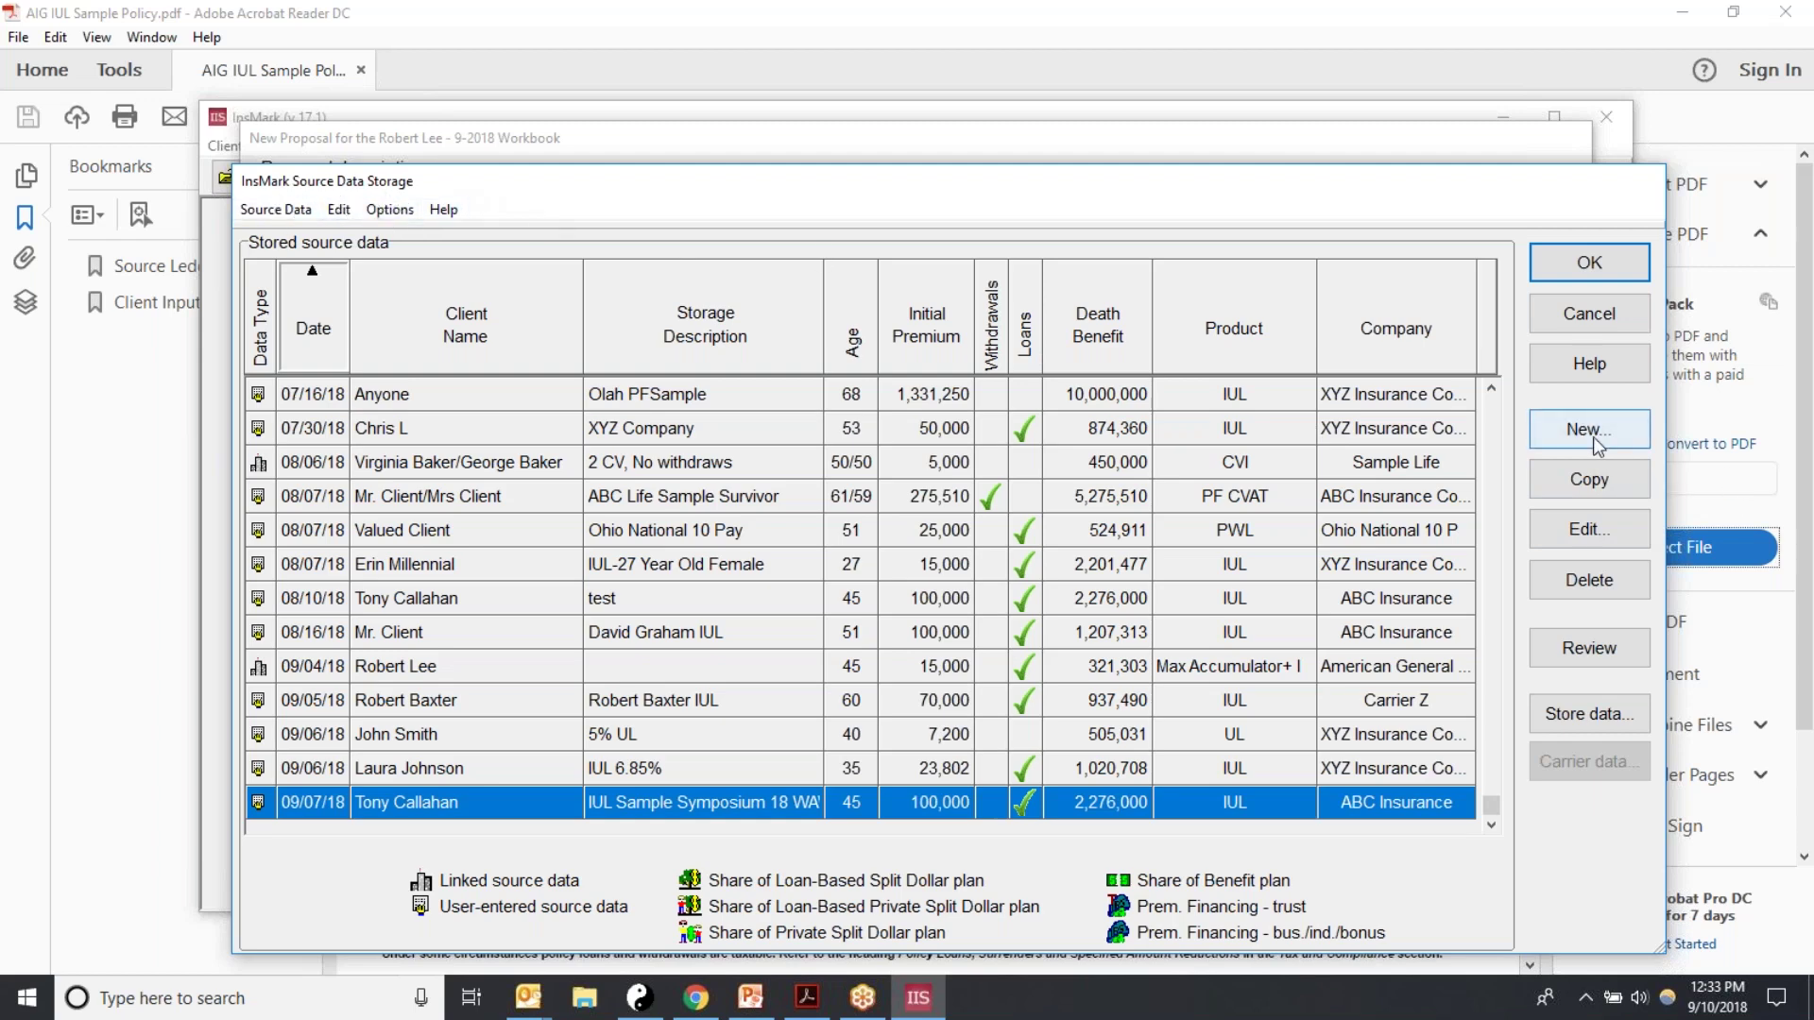
Step: Start a new source data entry with the notation of the client's name plus 'AIG IUL'
{"action": "left_click", "coordinate": [1554, 437]}
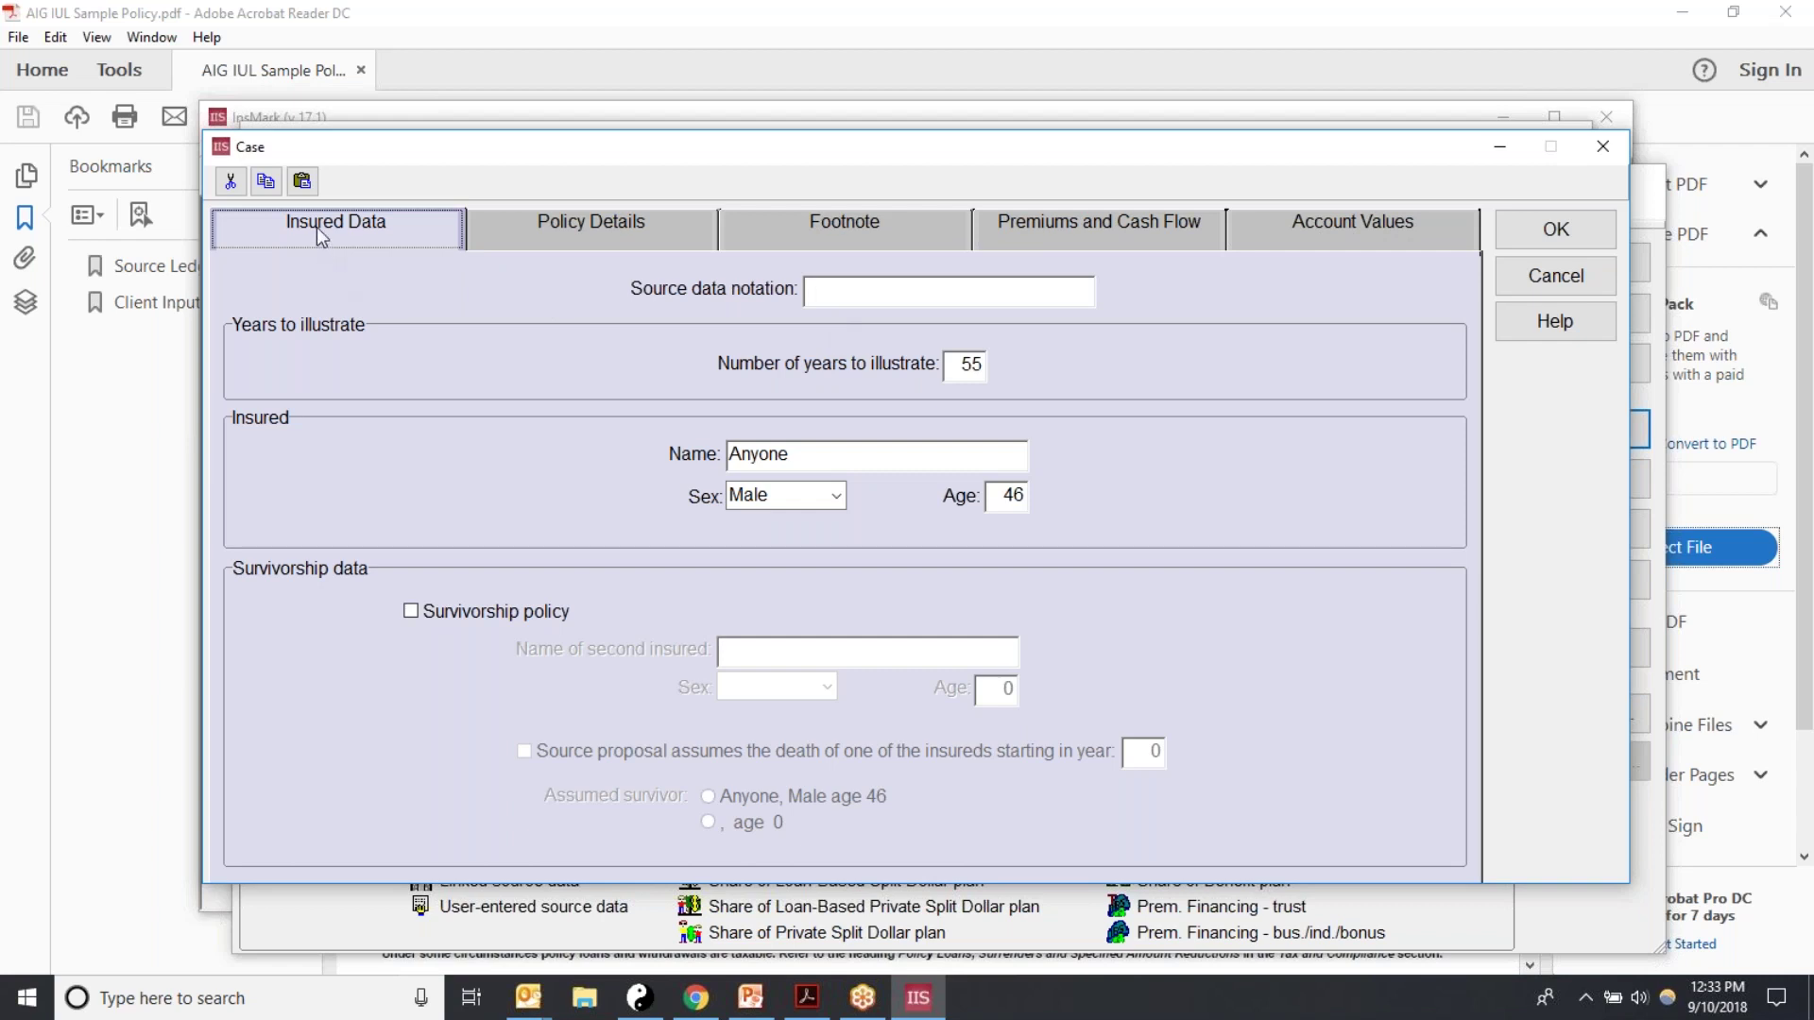
{"action": "left_click", "coordinate": [811, 292]}
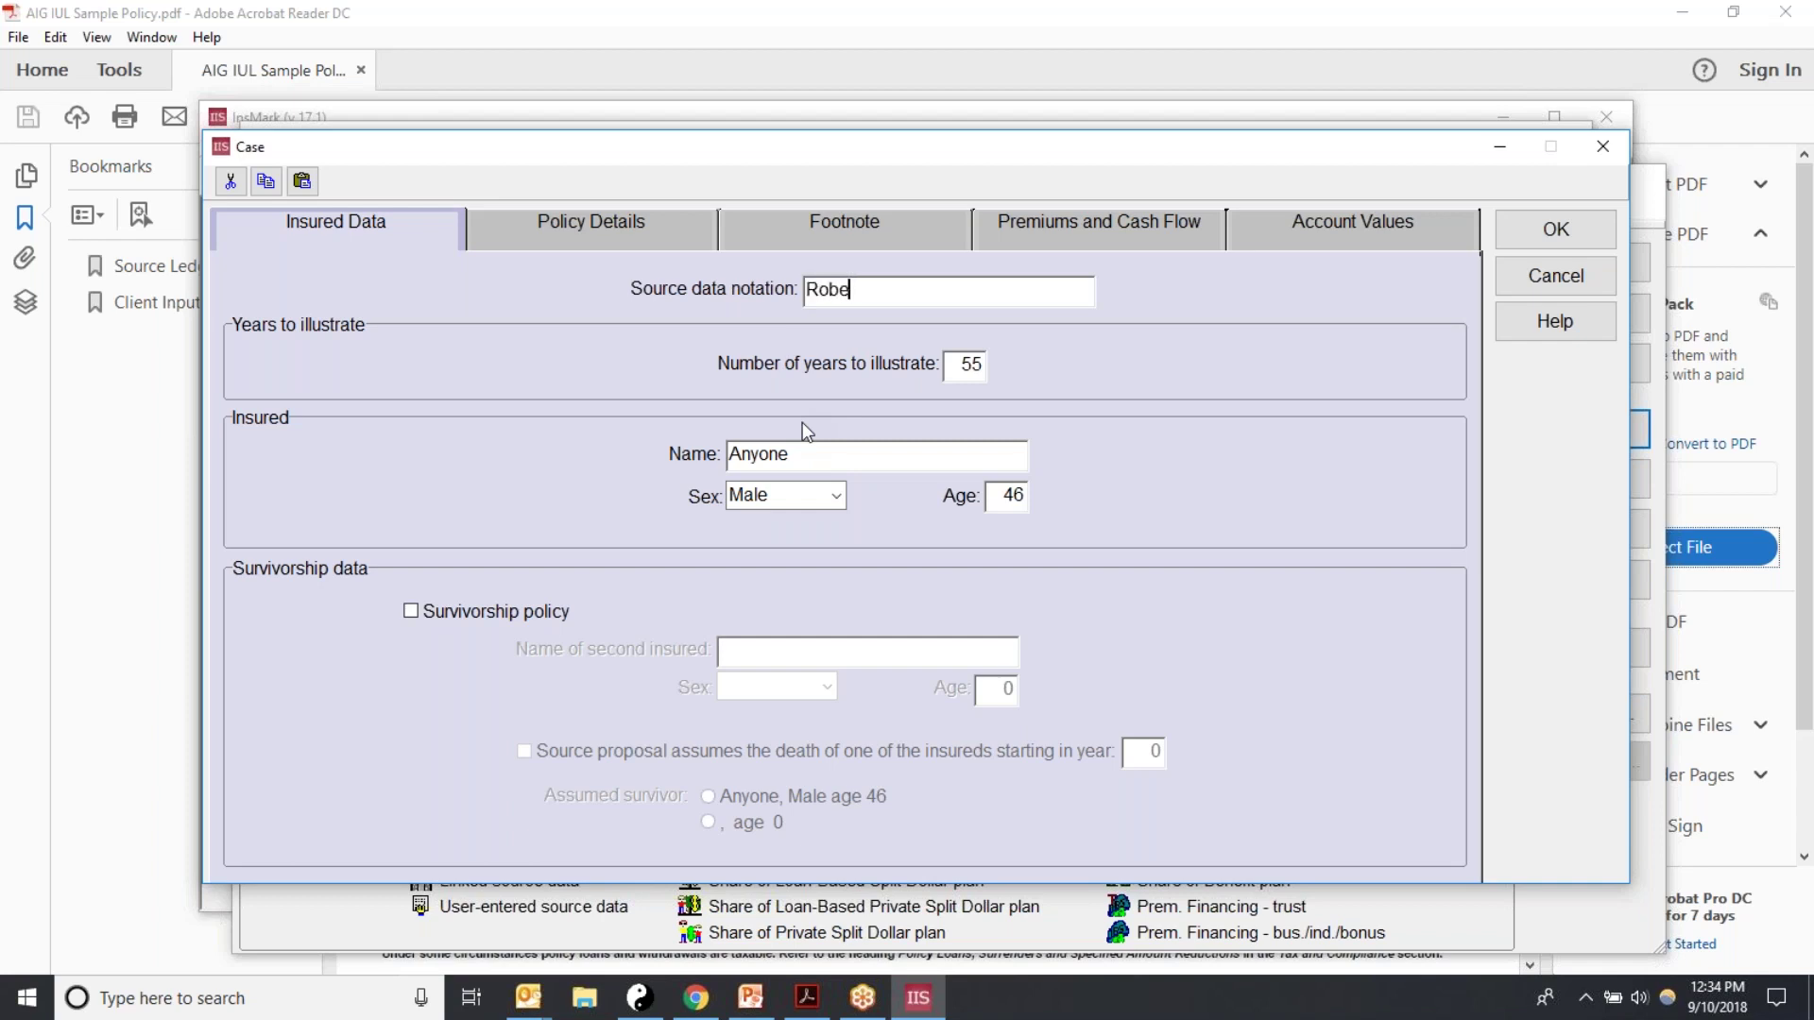
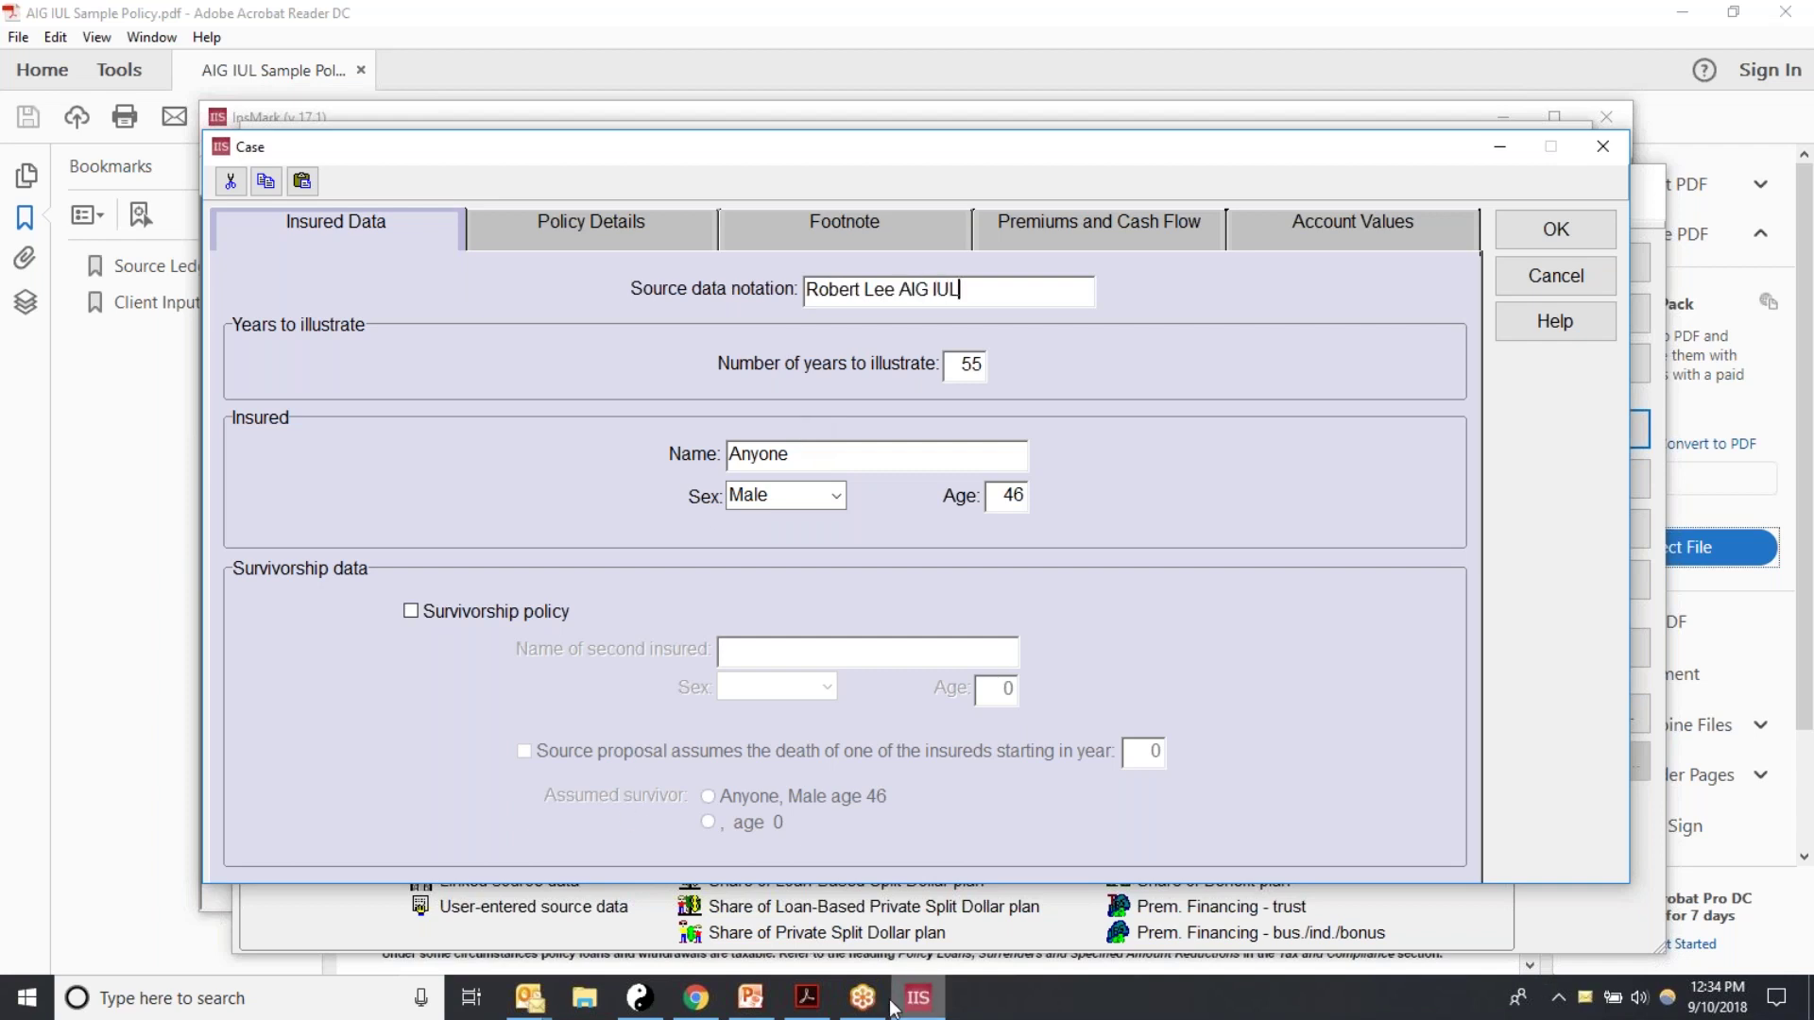
Step: Check the 55 illustrated years and insured age 46 against the policy PDF
{"action": "left_click", "coordinate": [809, 1000]}
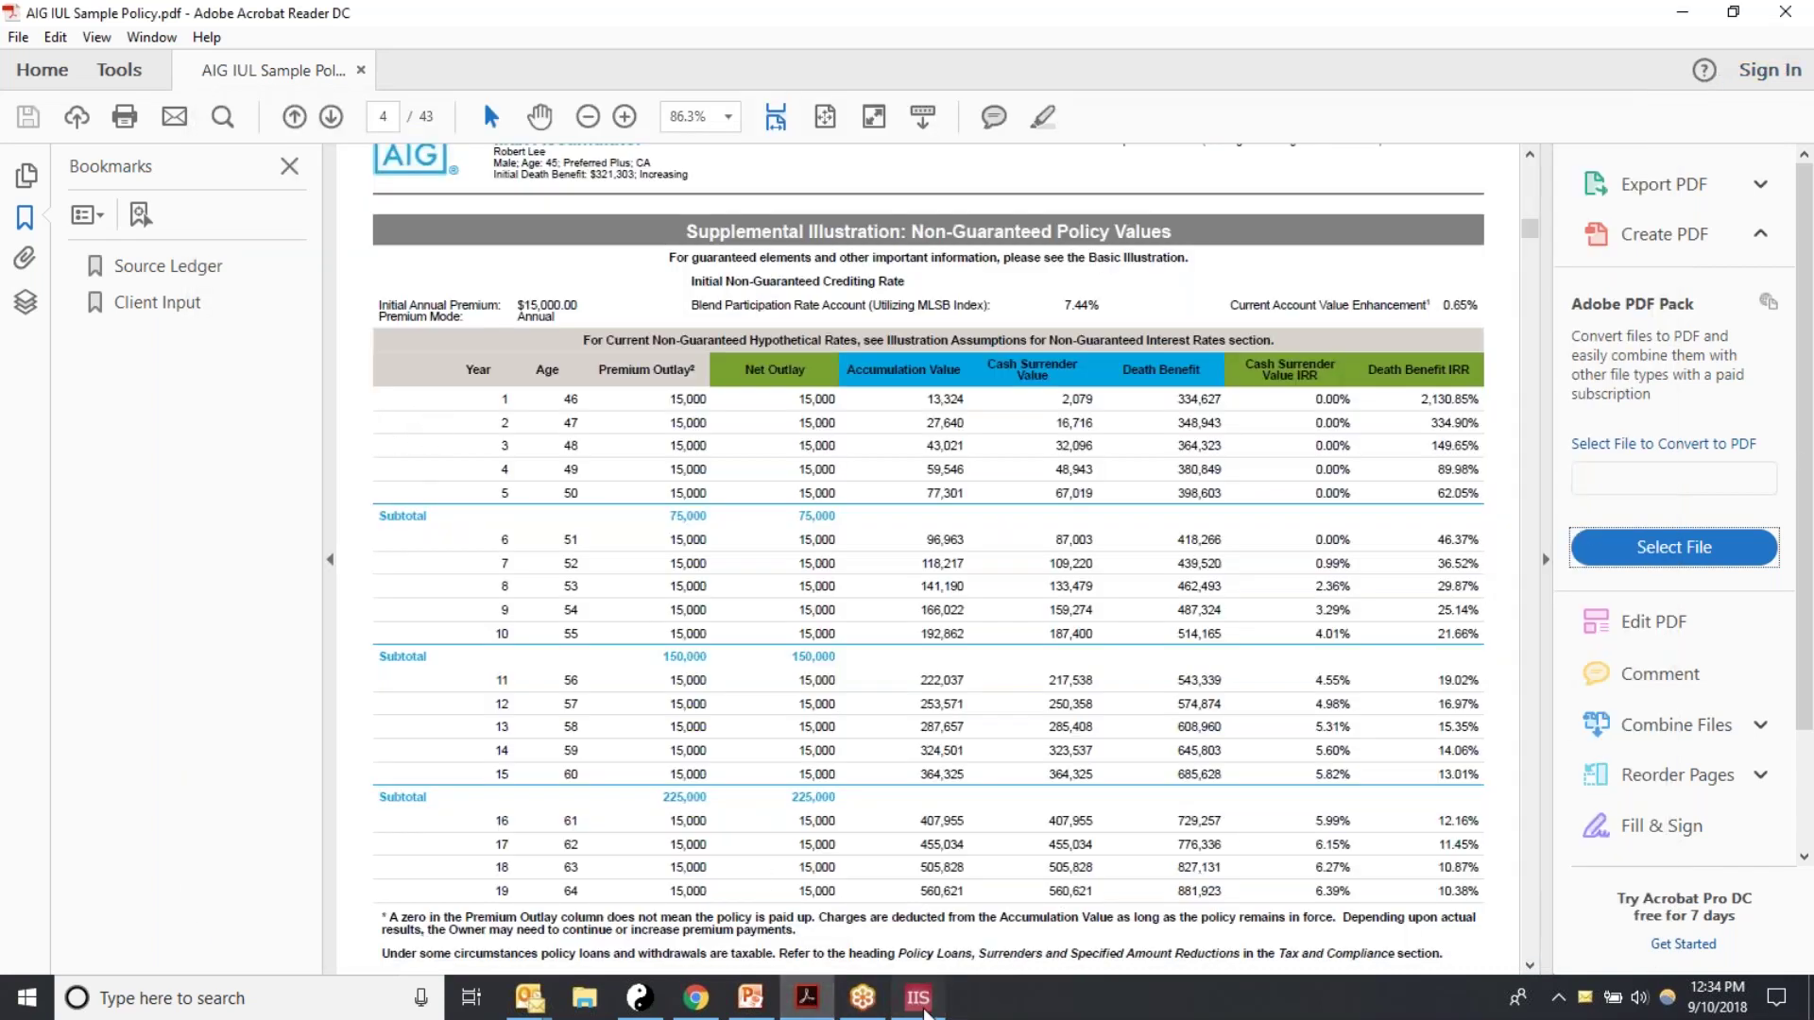
{"action": "left_click", "coordinate": [917, 999]}
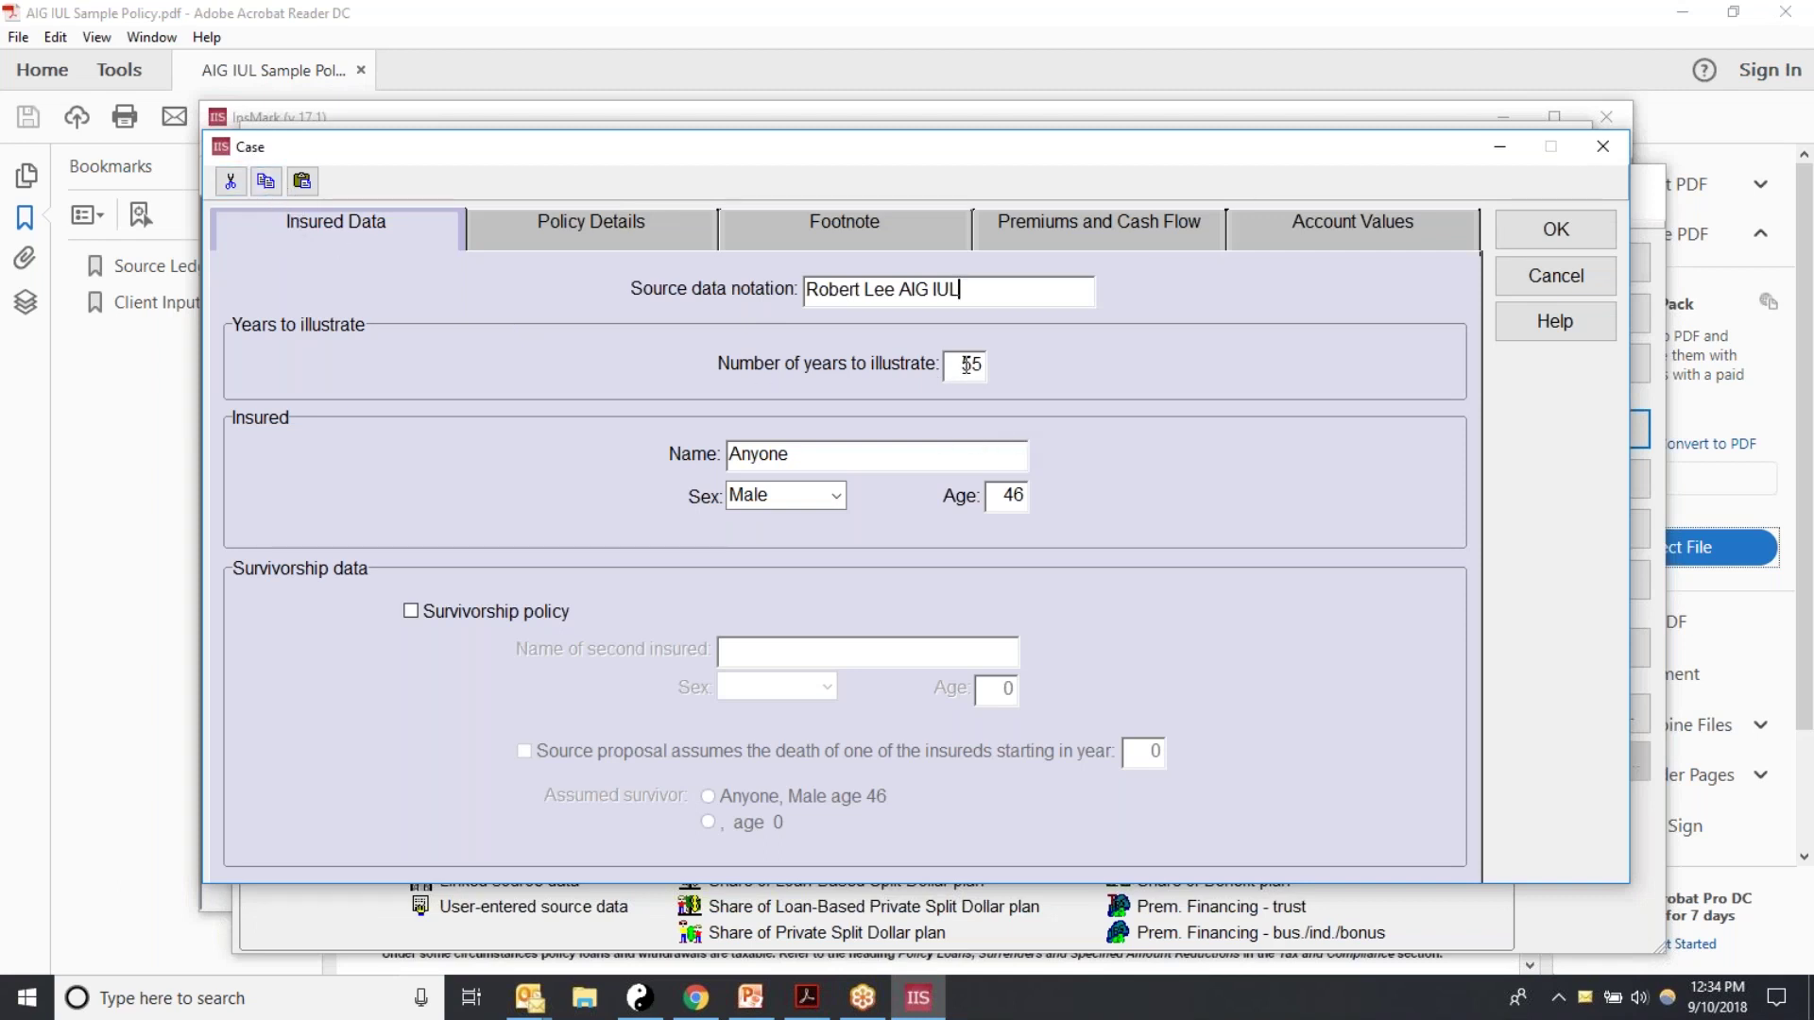
{"action": "left_click_drag", "start_coordinate": [962, 365], "coordinate": [1018, 366]}
{"action": "double_click", "coordinate": [1012, 495]}
{"action": "left_click", "coordinate": [809, 999]}
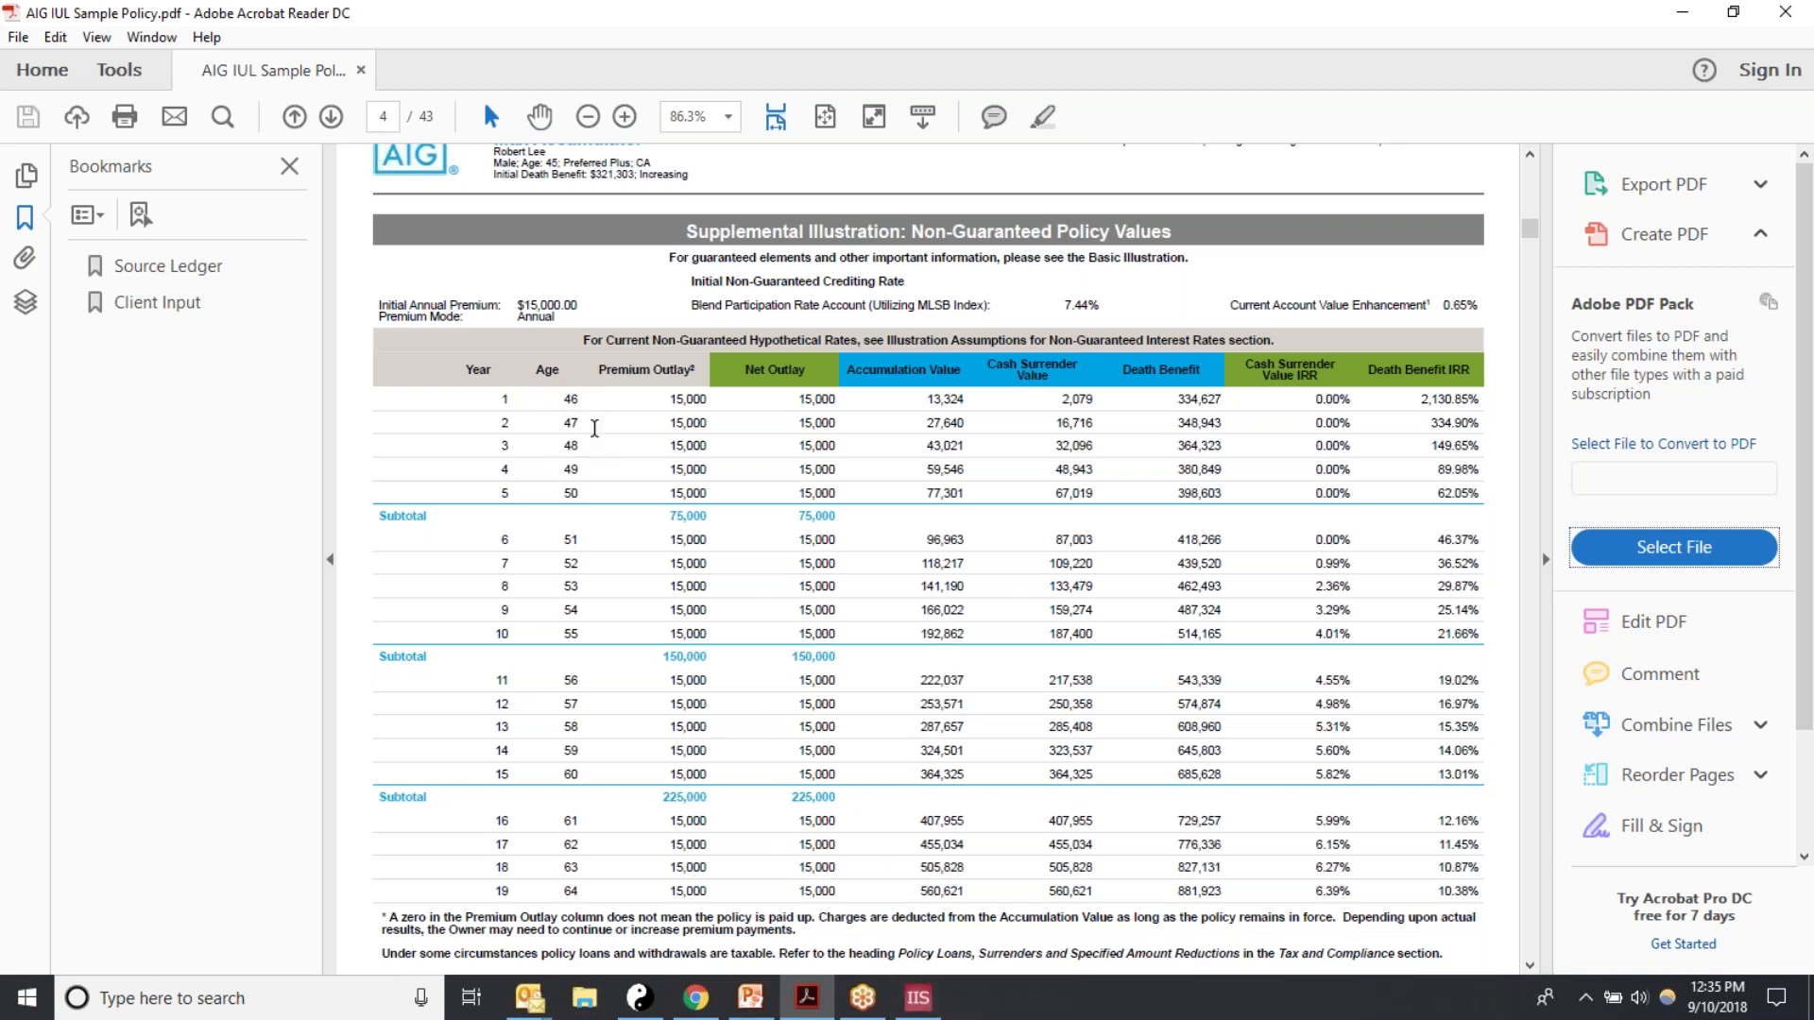
Step: Bring the InsMark Case dialog back after confirming age 46 in the PDF ledger
{"action": "left_click", "coordinate": [914, 1011]}
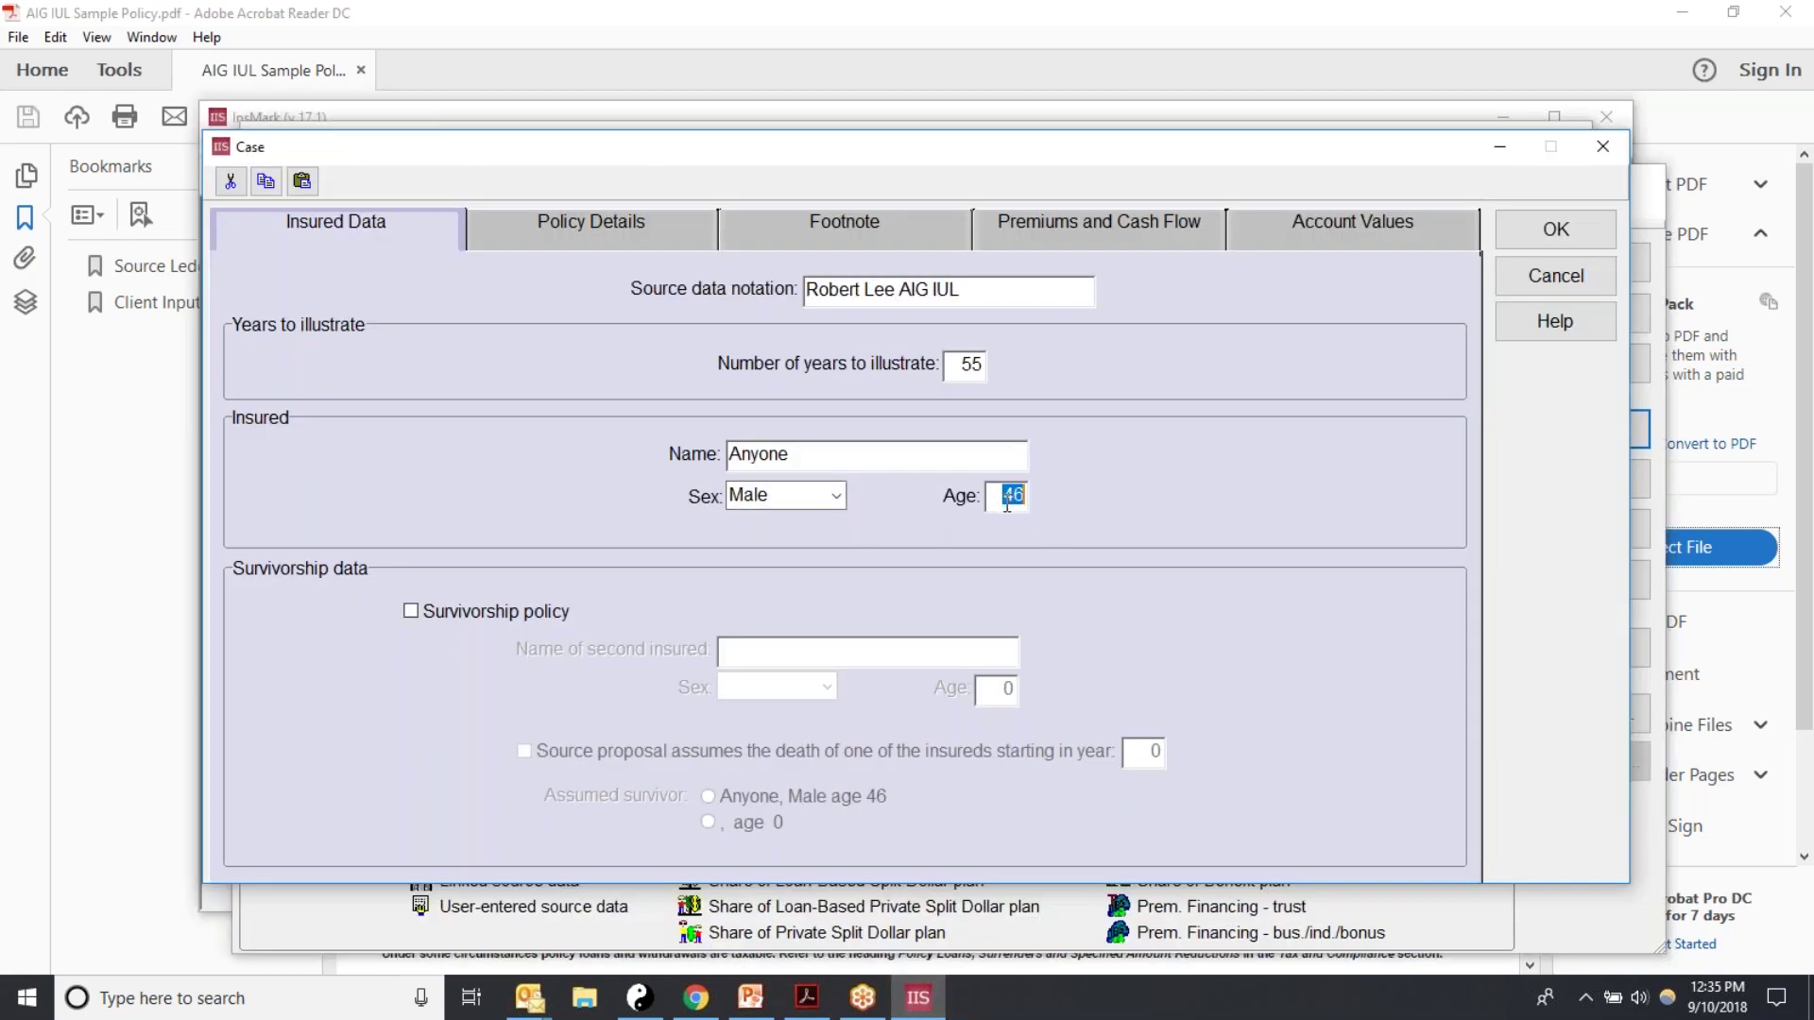
Step: Replace the placeholder name 'Anyone' with the client's full name and keep Sex as Male
{"action": "left_click_drag", "start_coordinate": [827, 454], "coordinate": [607, 463]}
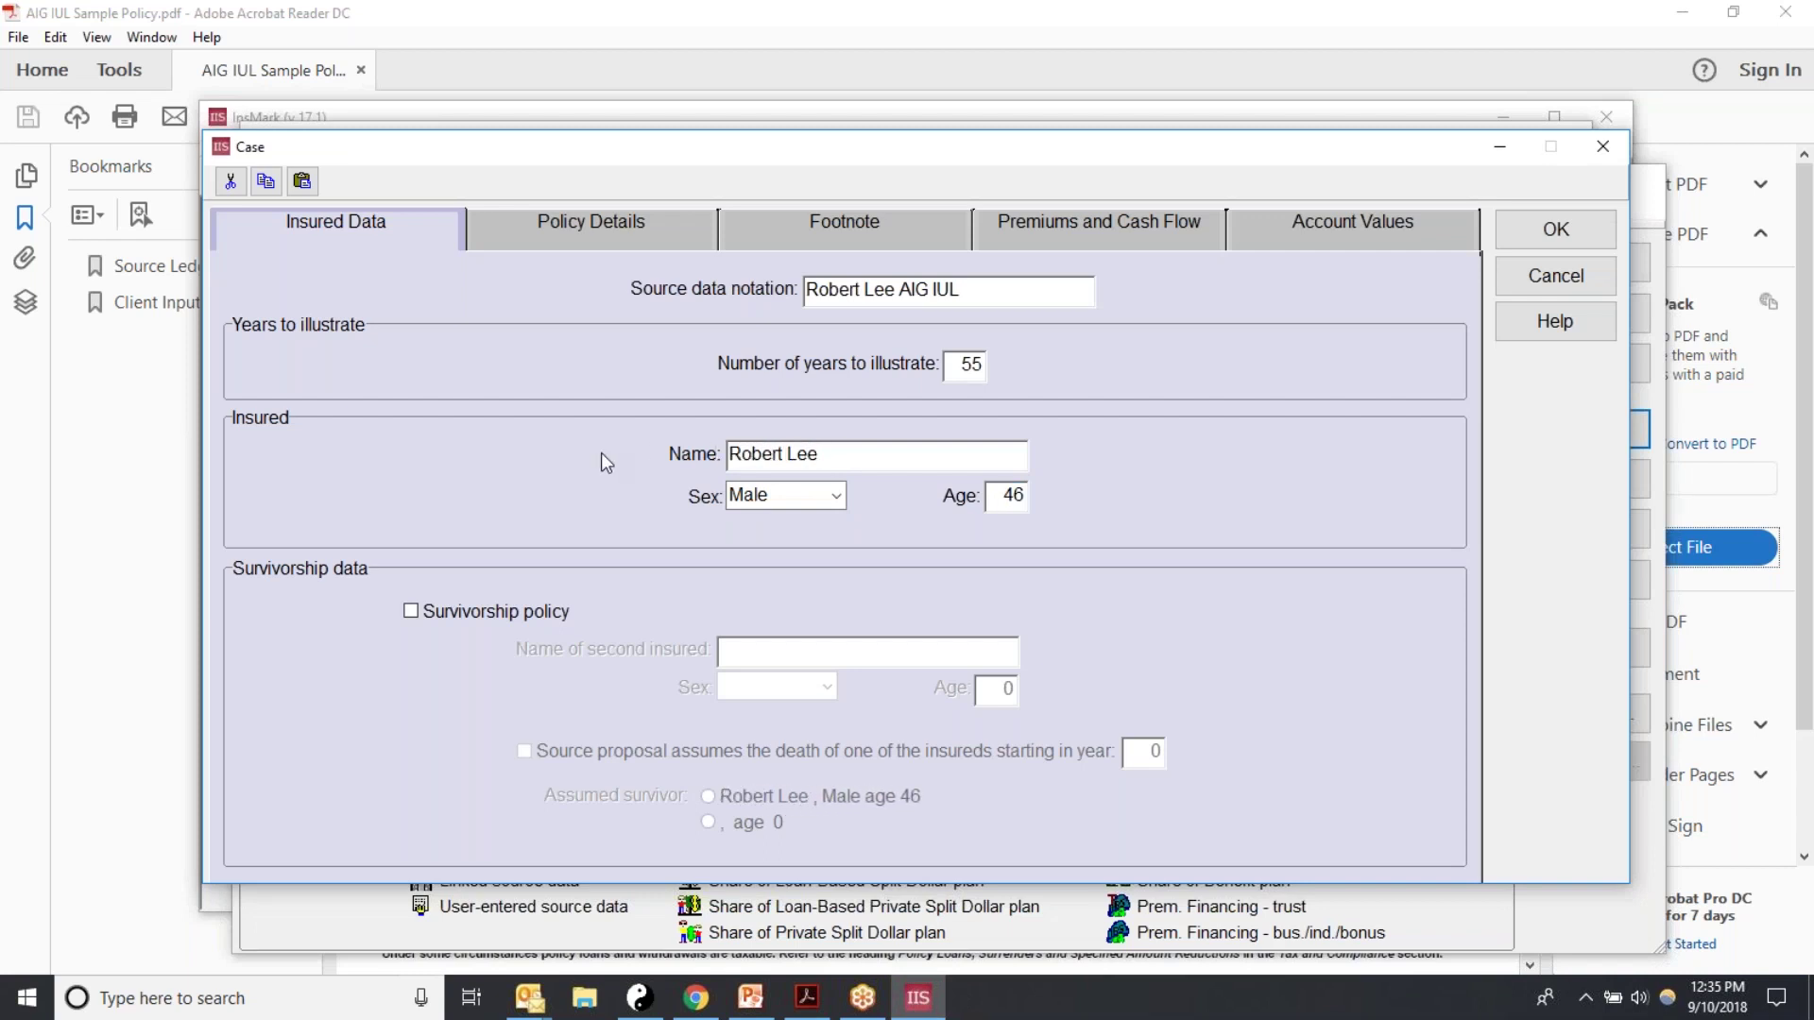
{"action": "left_click", "coordinate": [841, 493]}
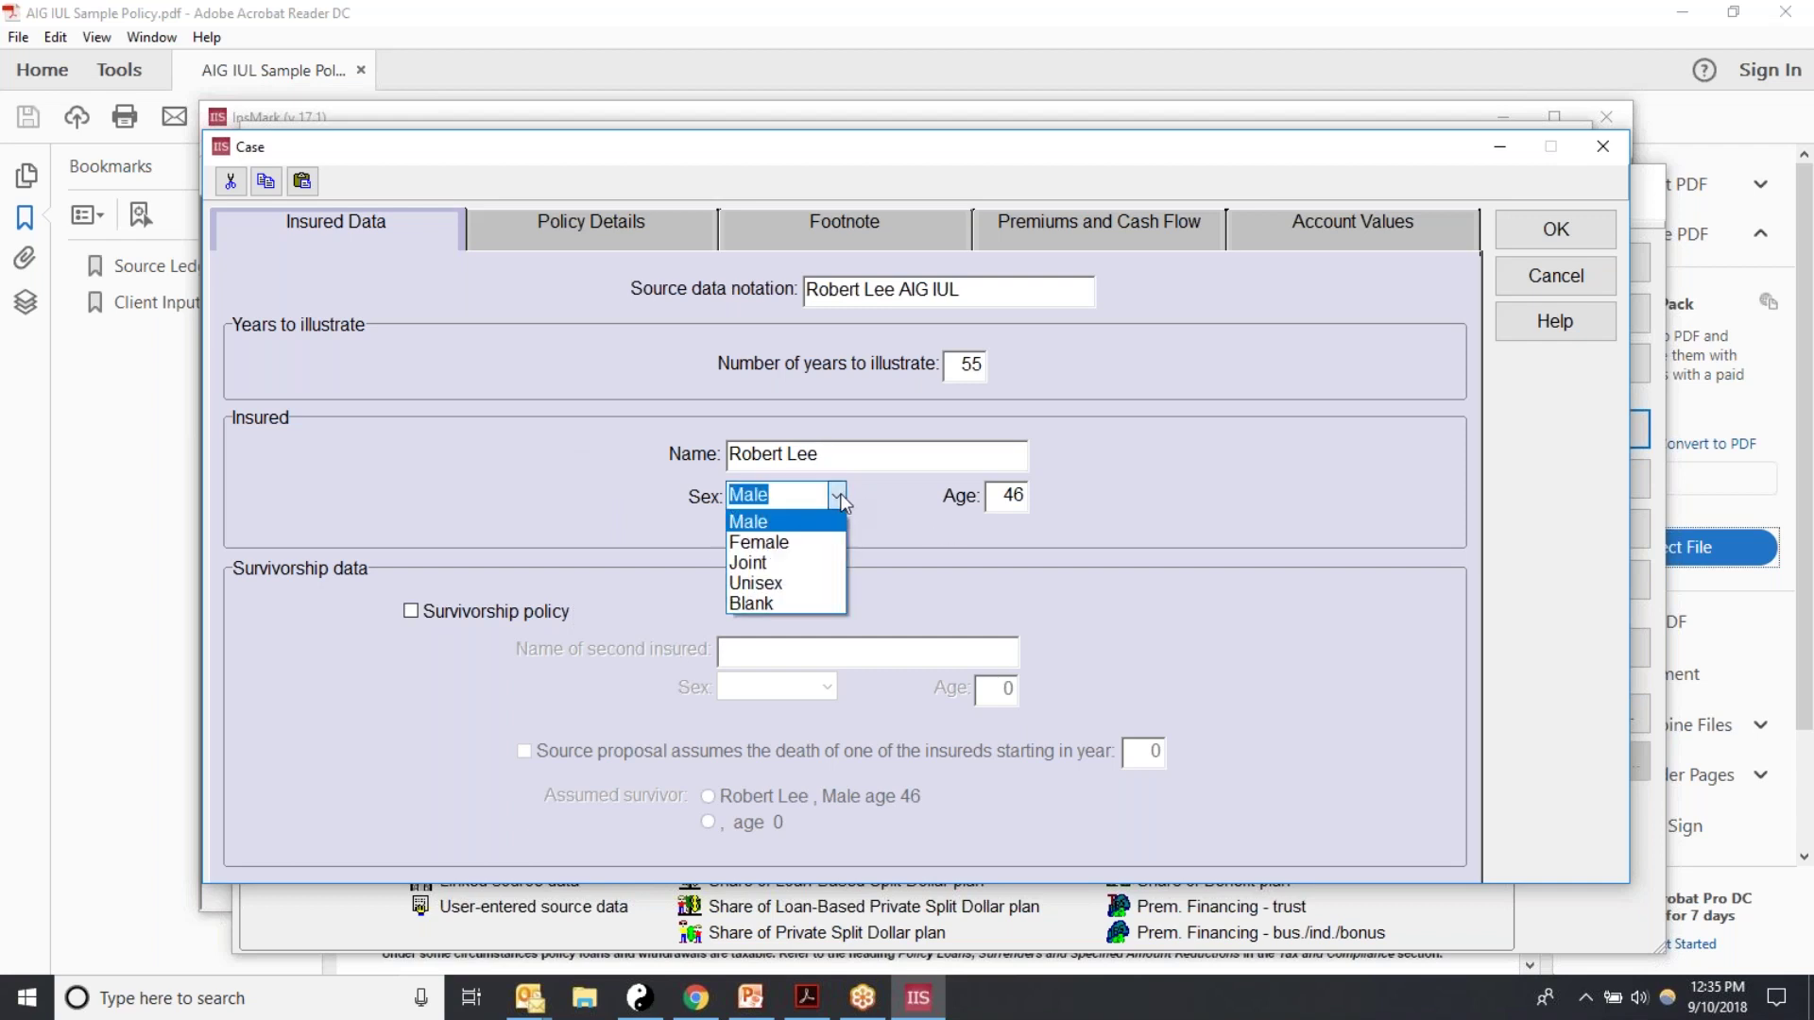
{"action": "left_click", "coordinate": [774, 524]}
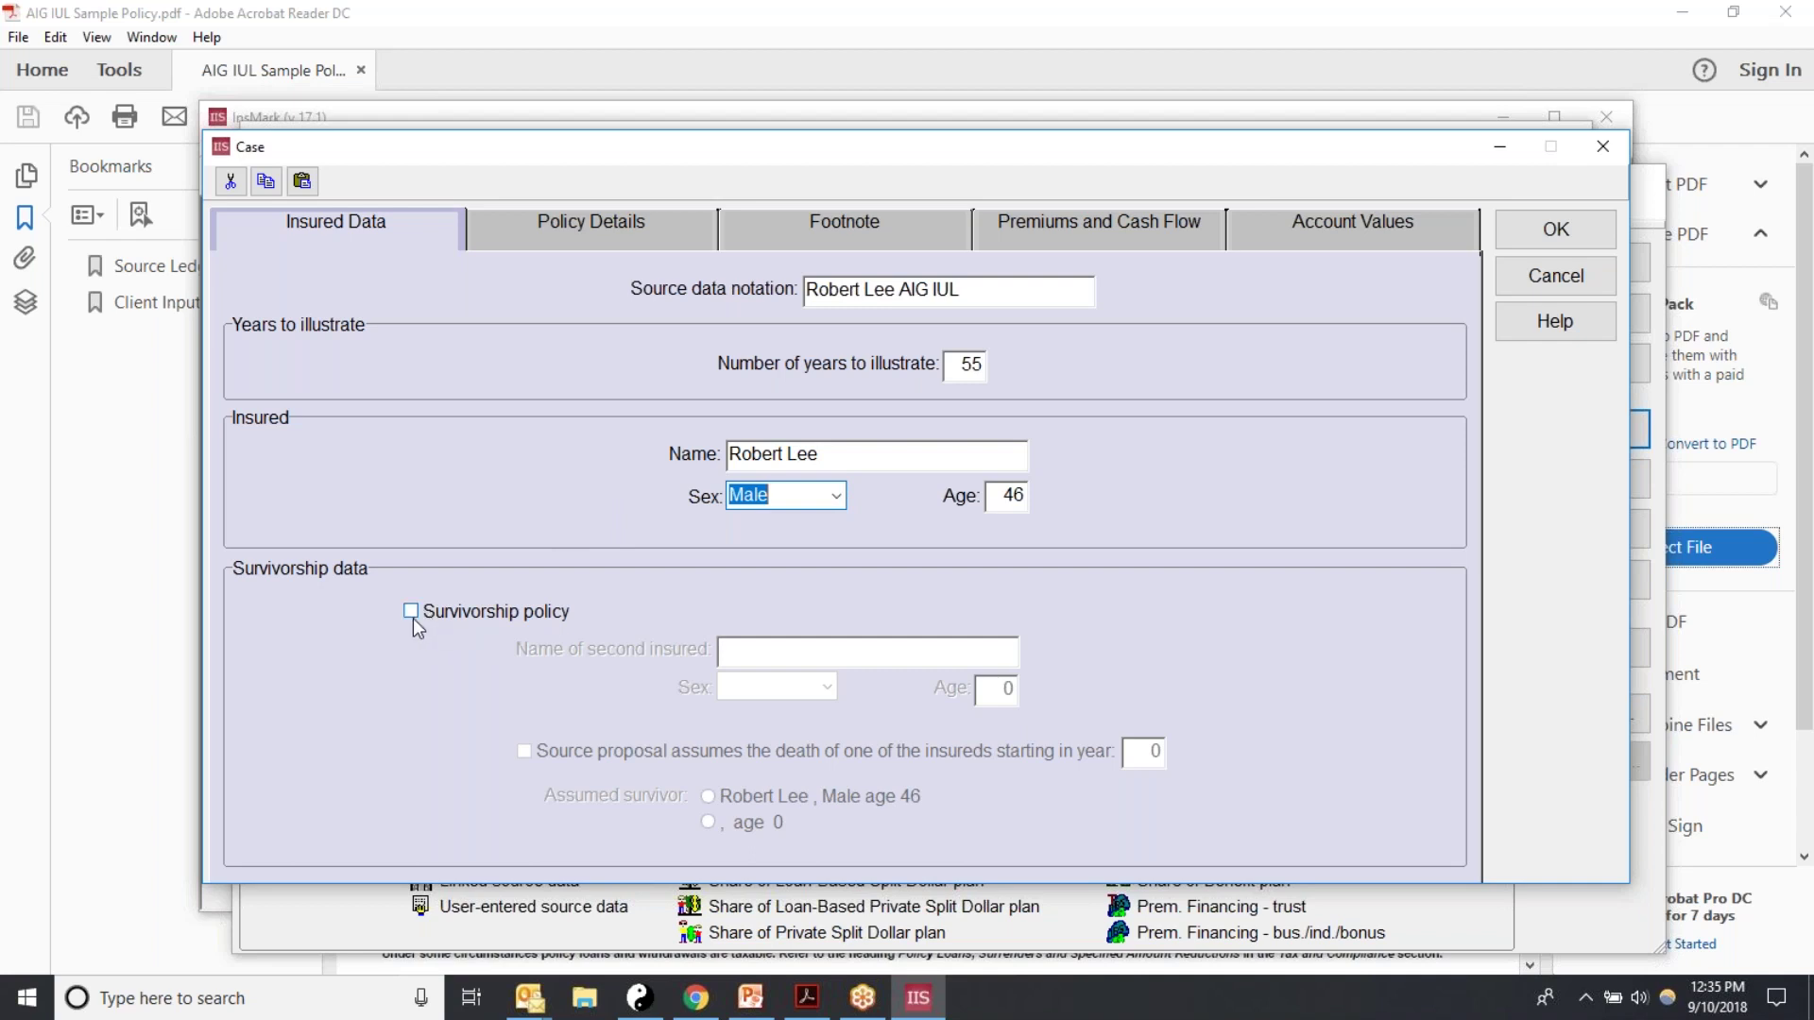
{"action": "left_click", "coordinate": [517, 242]}
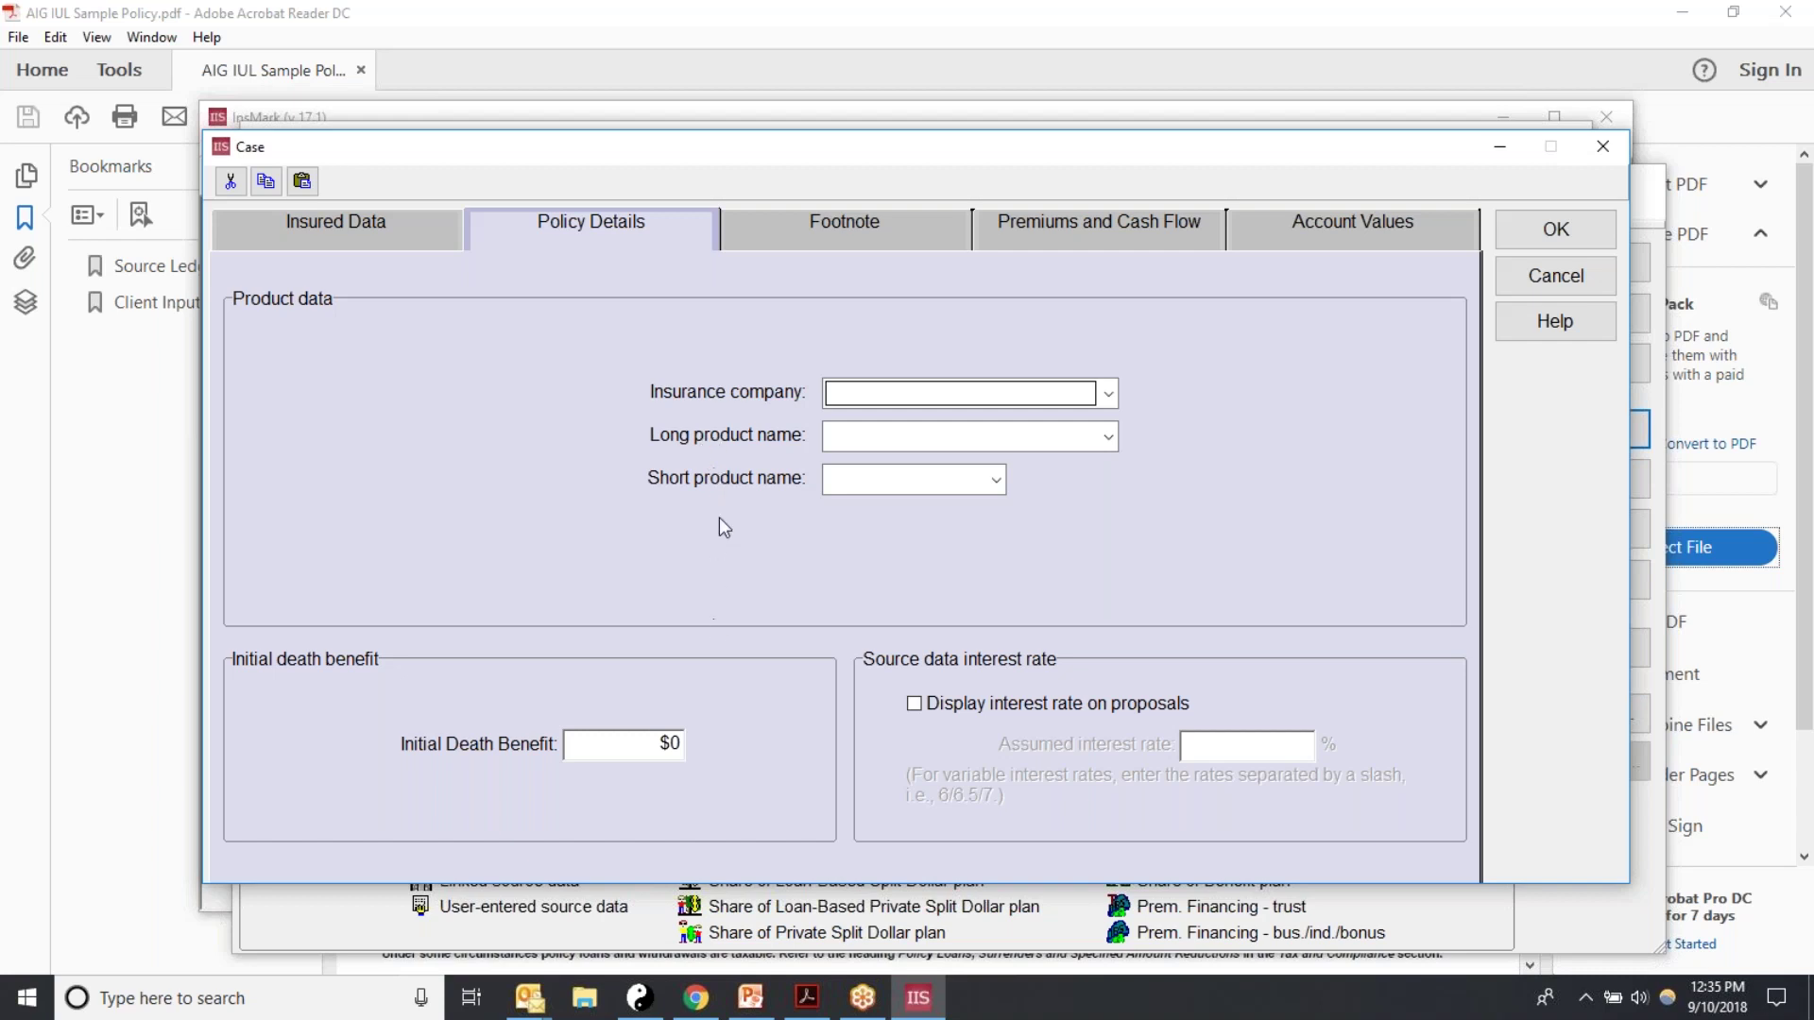
Step: Set the policy's insurance company to AIG
{"action": "left_click", "coordinate": [1108, 395]}
{"action": "left_click_drag", "start_coordinate": [1109, 488], "coordinate": [1096, 616]}
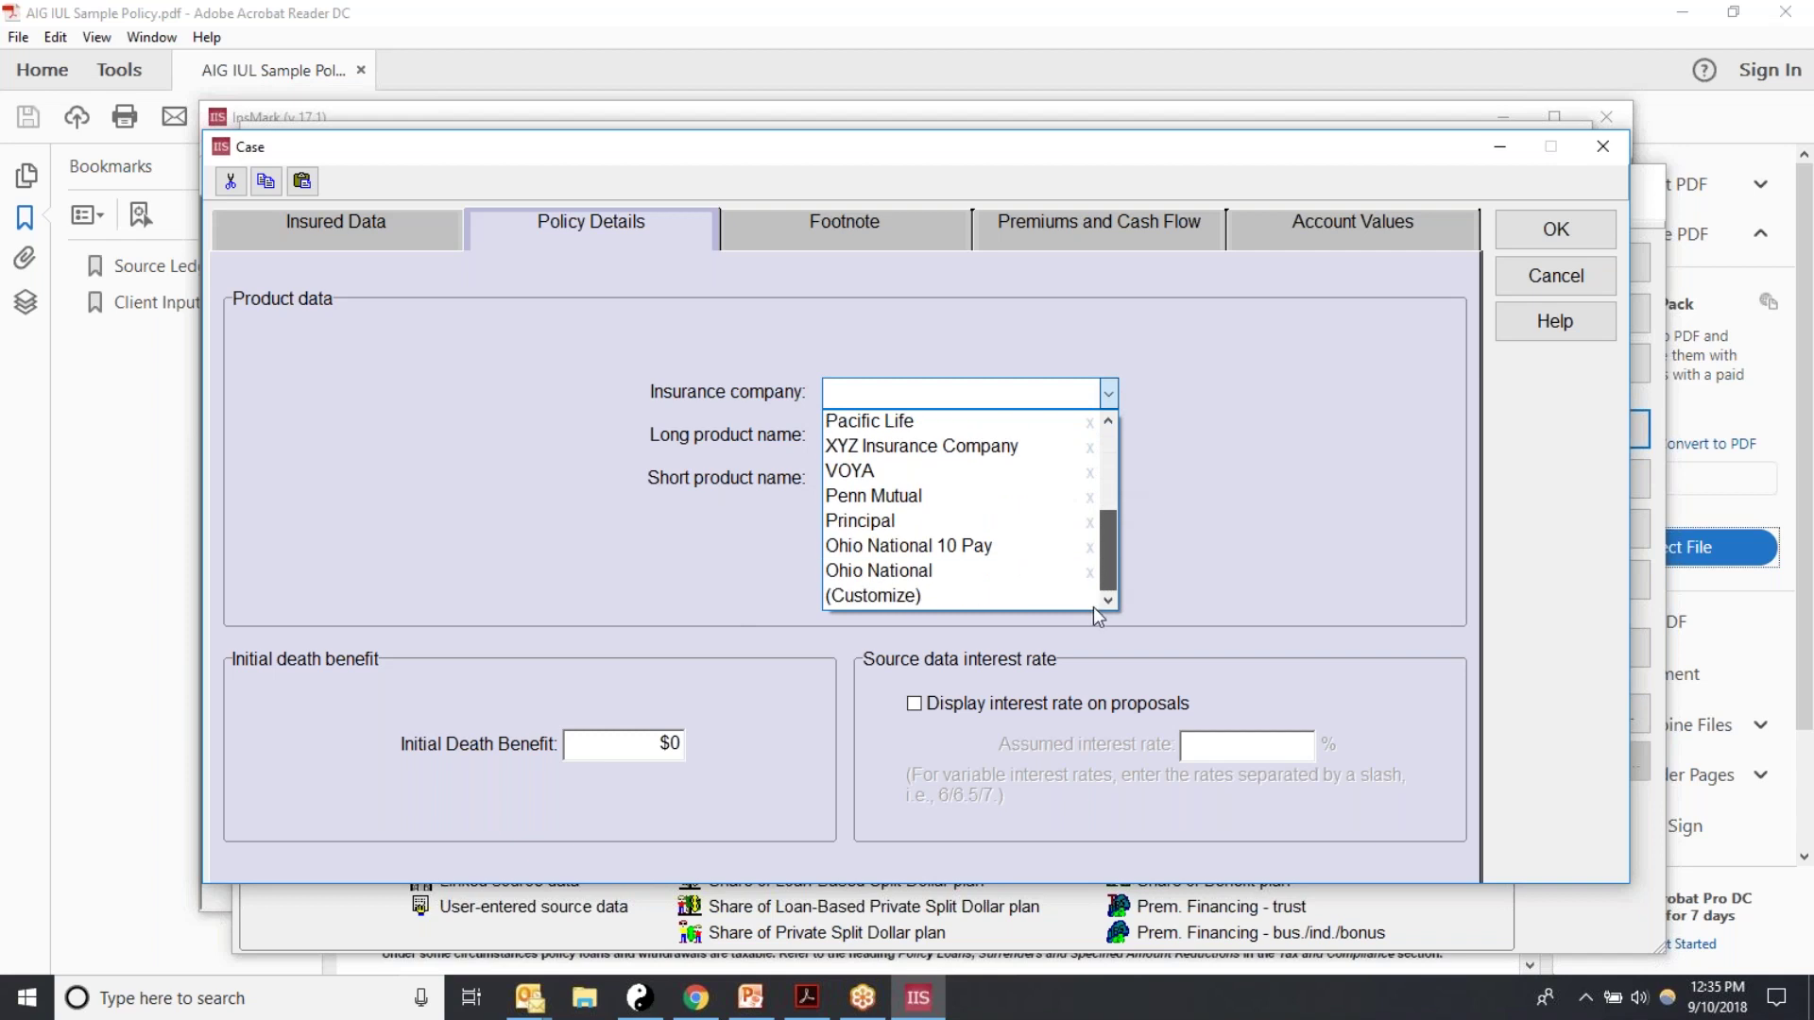
{"action": "left_click", "coordinate": [841, 595]}
{"action": "type", "text": "A"}
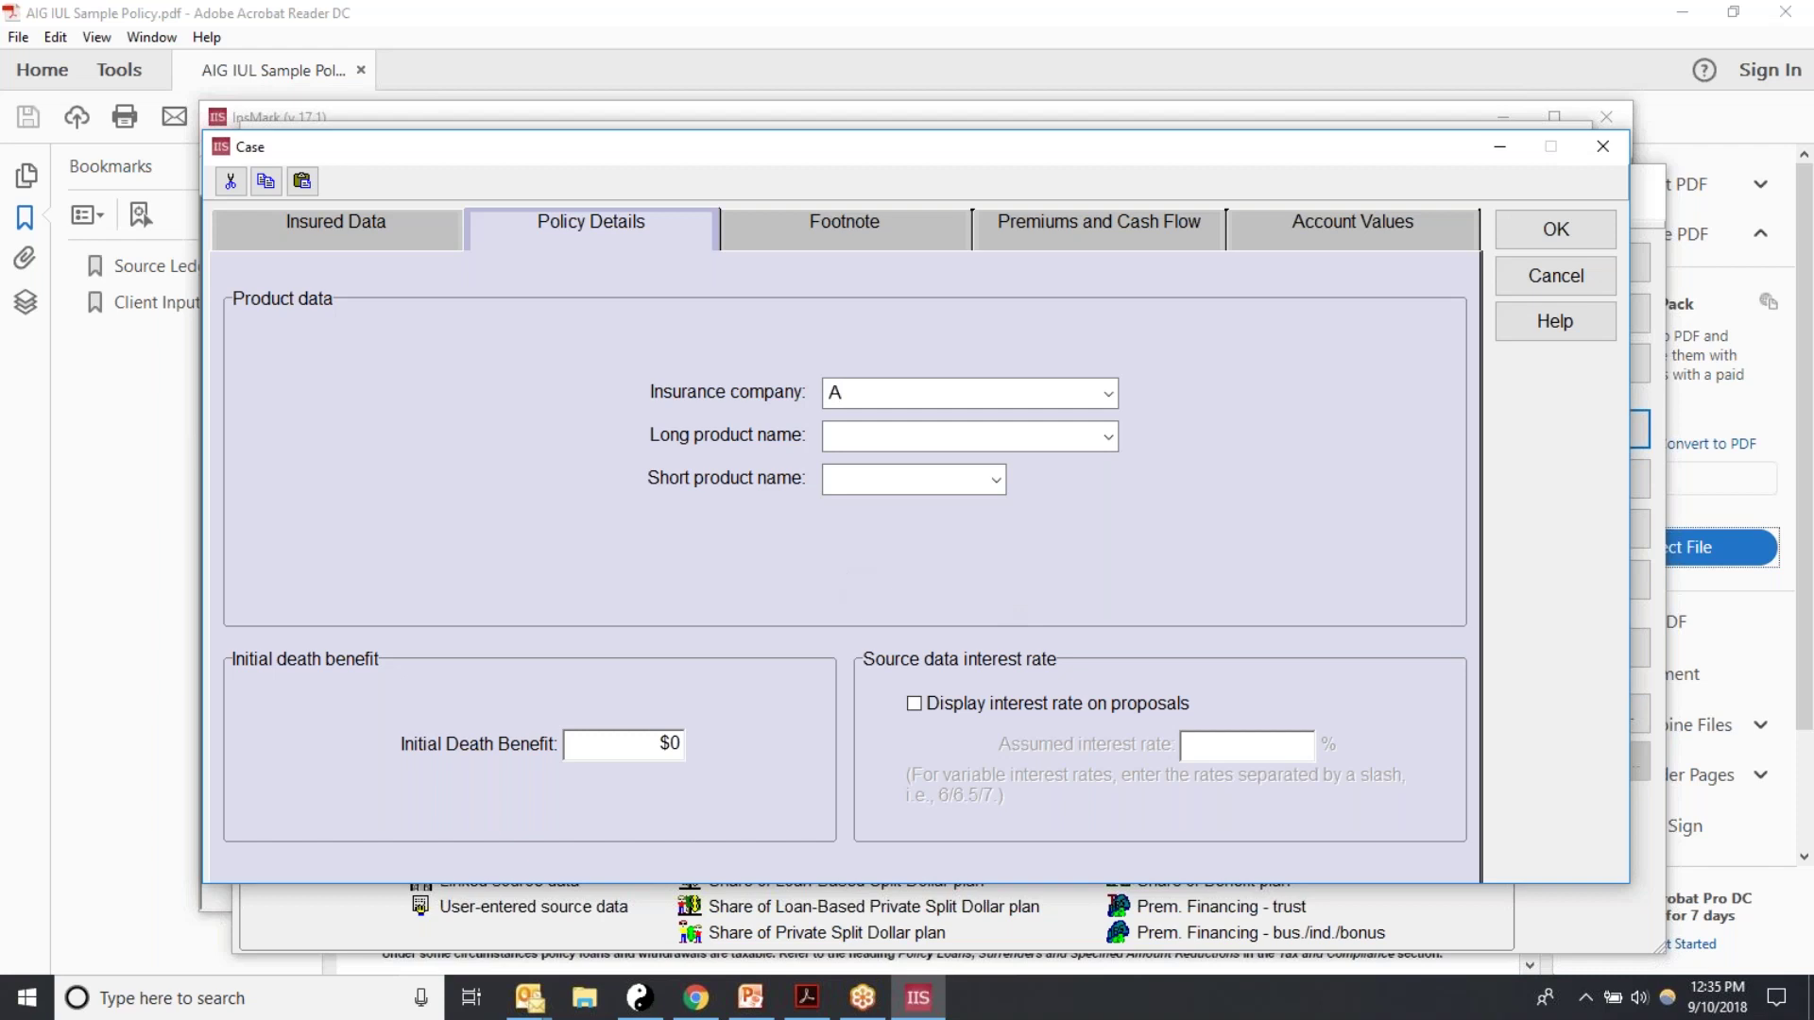
{"action": "type", "text": "merican General"}
{"action": "key", "text": "BackSpace"}
{"action": "key", "text": "BackSpace"}
{"action": "key", "text": "BackSpace"}
{"action": "key", "text": "BackSpace"}
{"action": "key", "text": "BackSpace"}
{"action": "key", "text": "BackSpace"}
{"action": "key", "text": "BackSpace"}
{"action": "key", "text": "BackSpace"}
{"action": "key", "text": "BackSpace"}
{"action": "key", "text": "BackSpace"}
{"action": "key", "text": "BackSpace"}
{"action": "key", "text": "BackSpace"}
{"action": "key", "text": "BackSpace"}
{"action": "key", "text": "BackSpace"}
{"action": "key", "text": "BackSpace"}
{"action": "type", "text": "IG"}
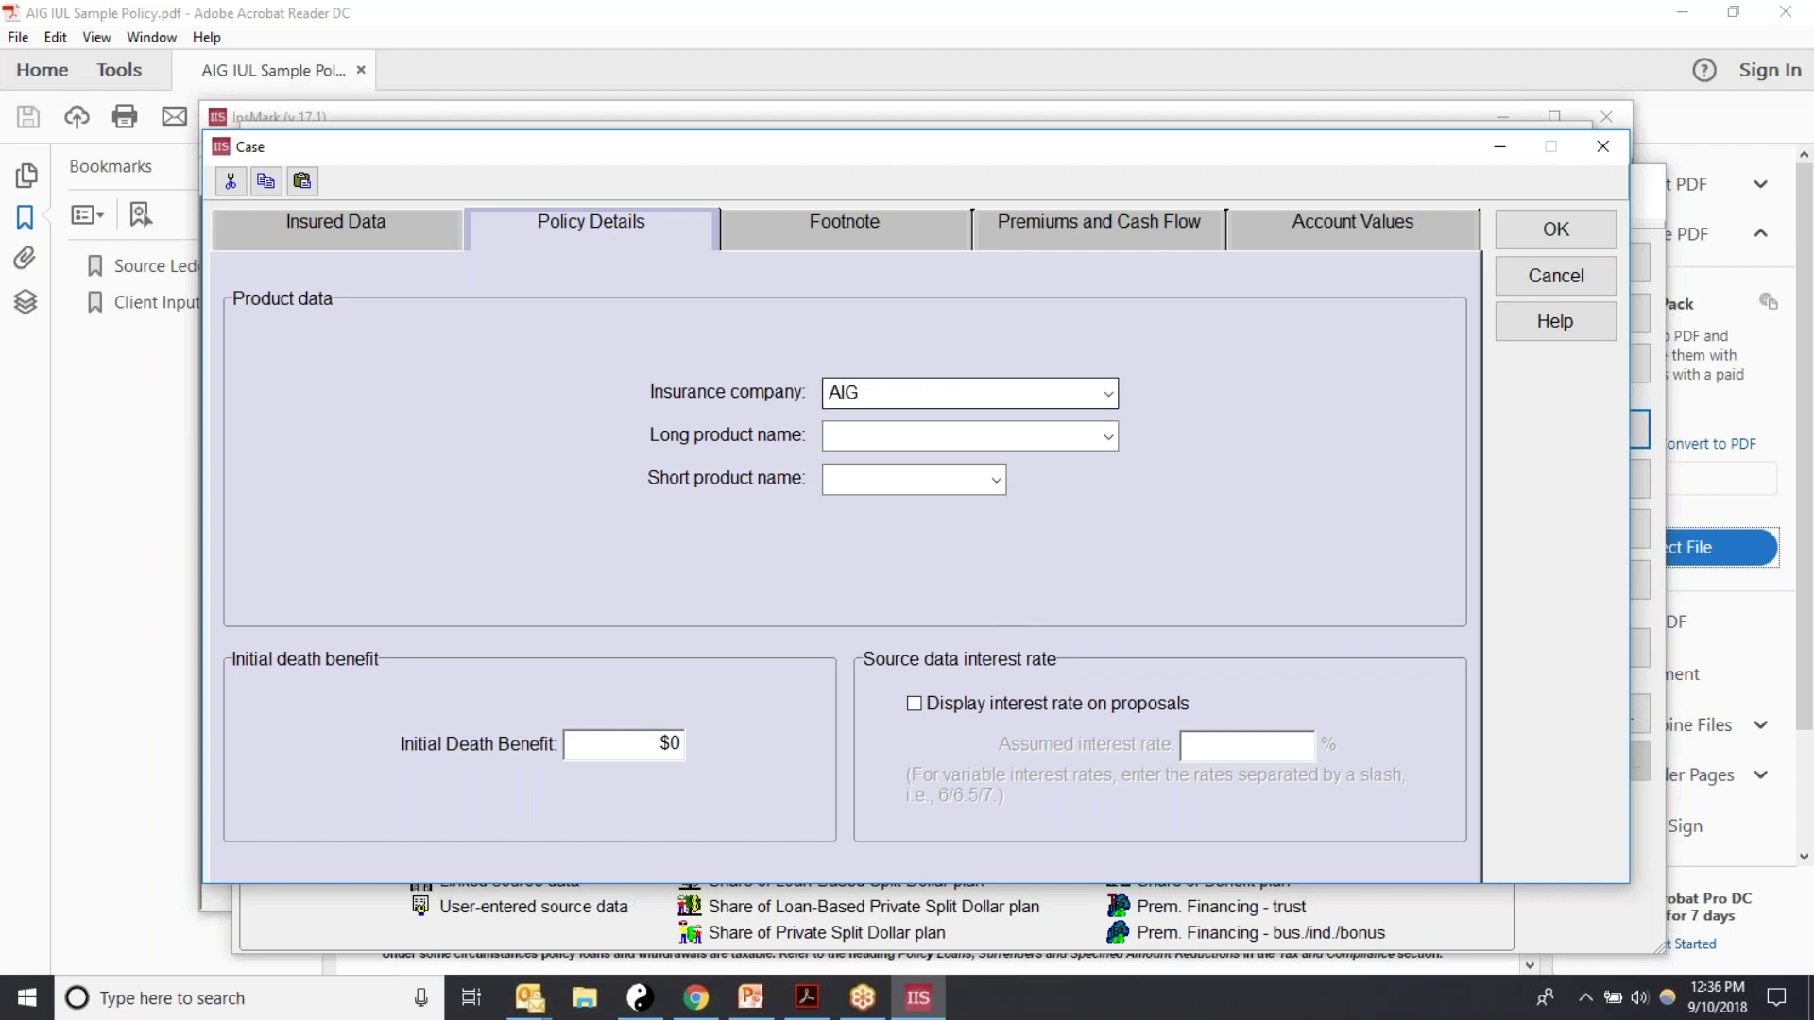
{"action": "left_click", "coordinate": [1111, 395]}
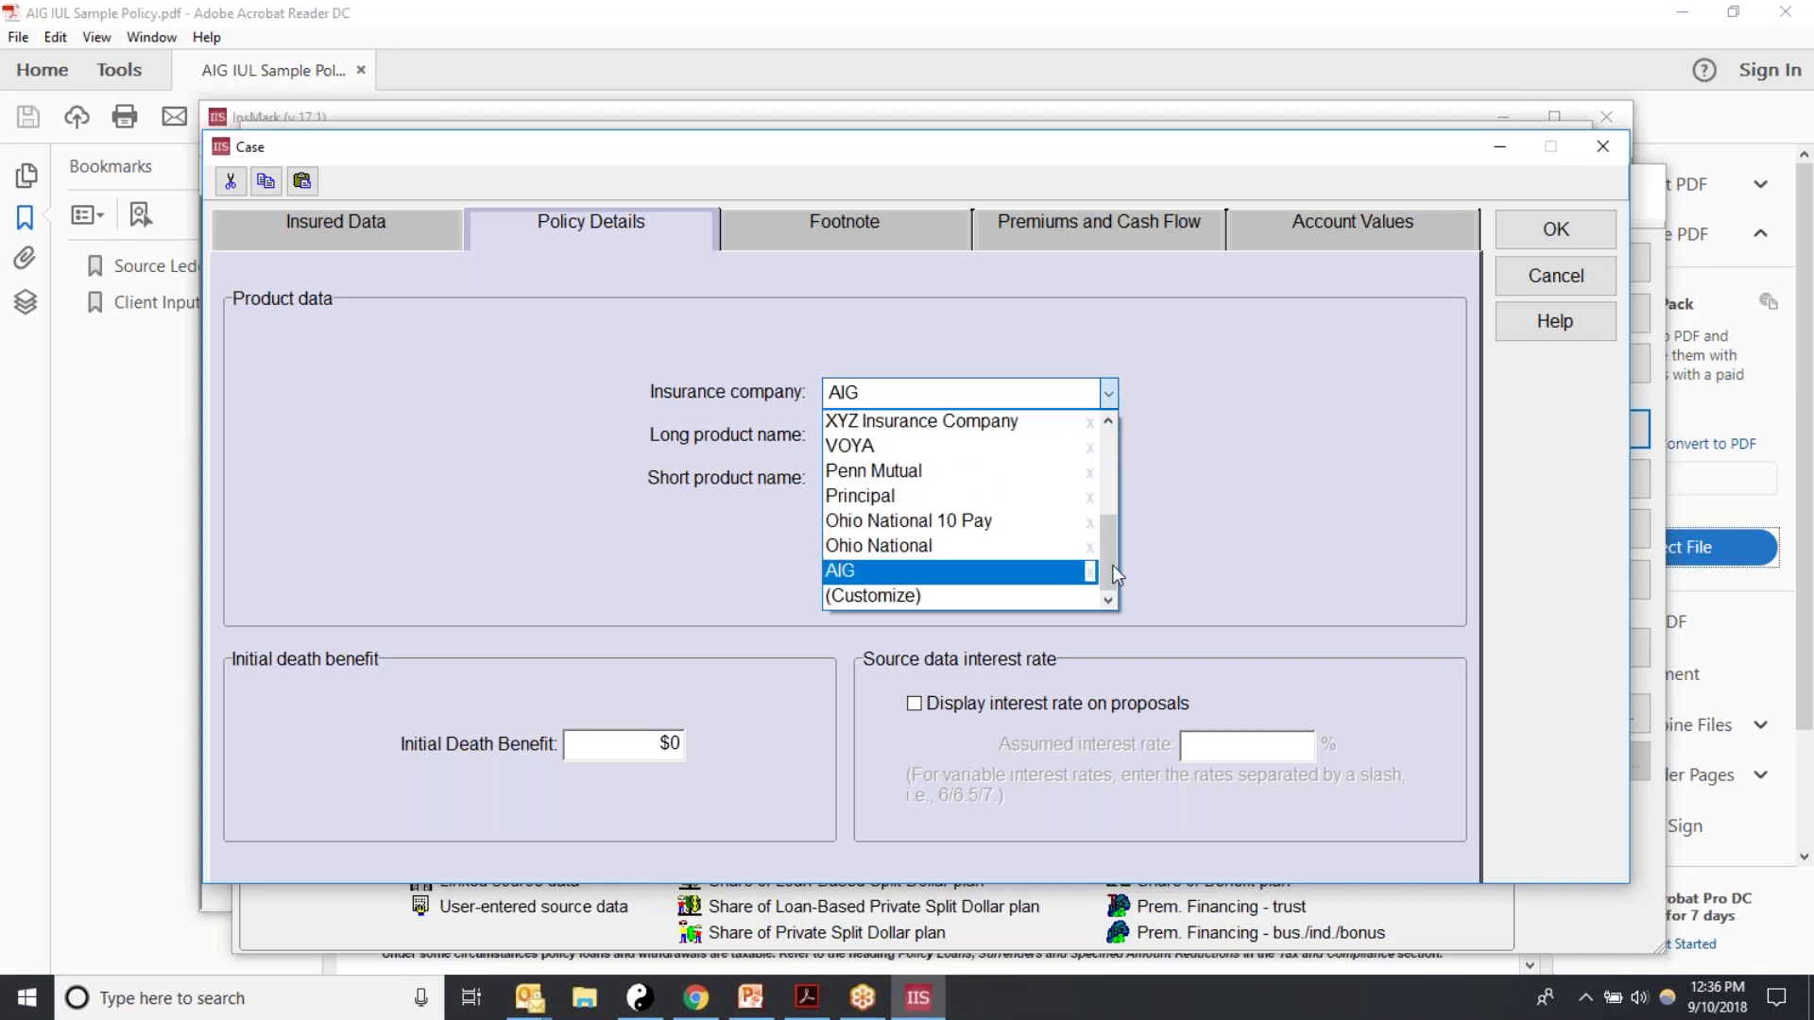
{"action": "left_click_drag", "start_coordinate": [1113, 542], "coordinate": [1109, 404]}
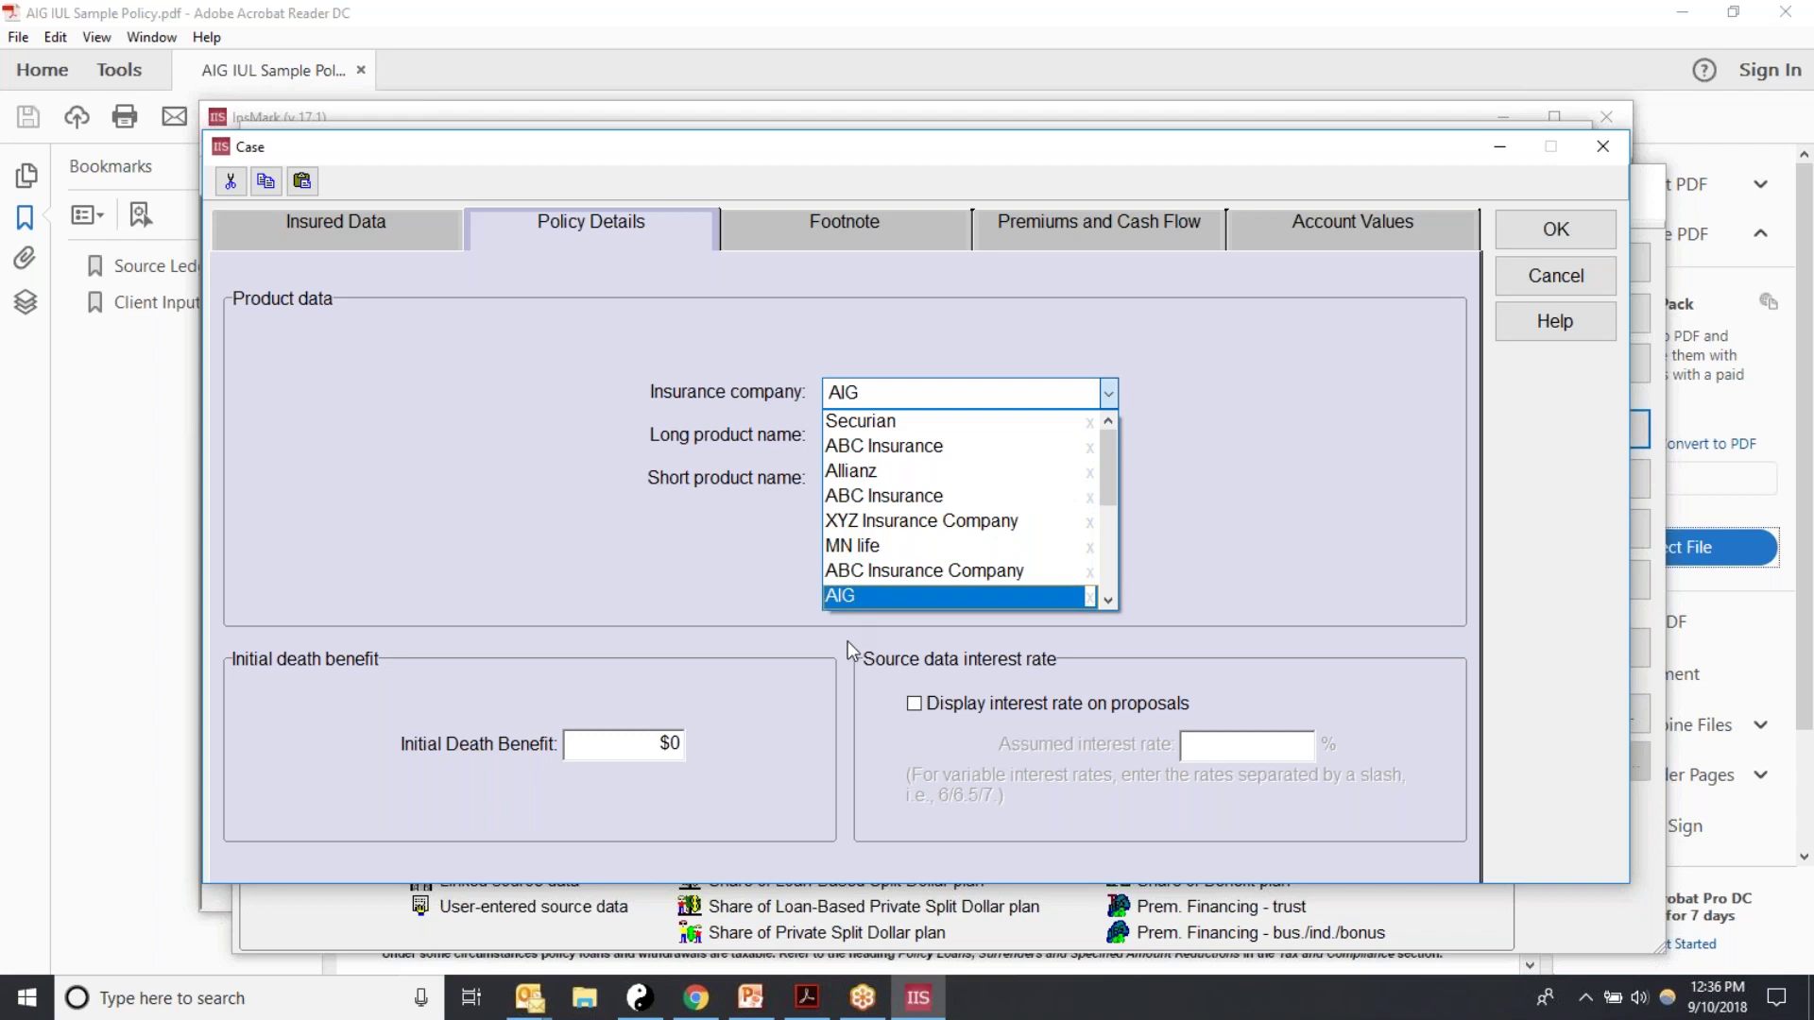
{"action": "left_click_drag", "start_coordinate": [1104, 473], "coordinate": [1103, 574]}
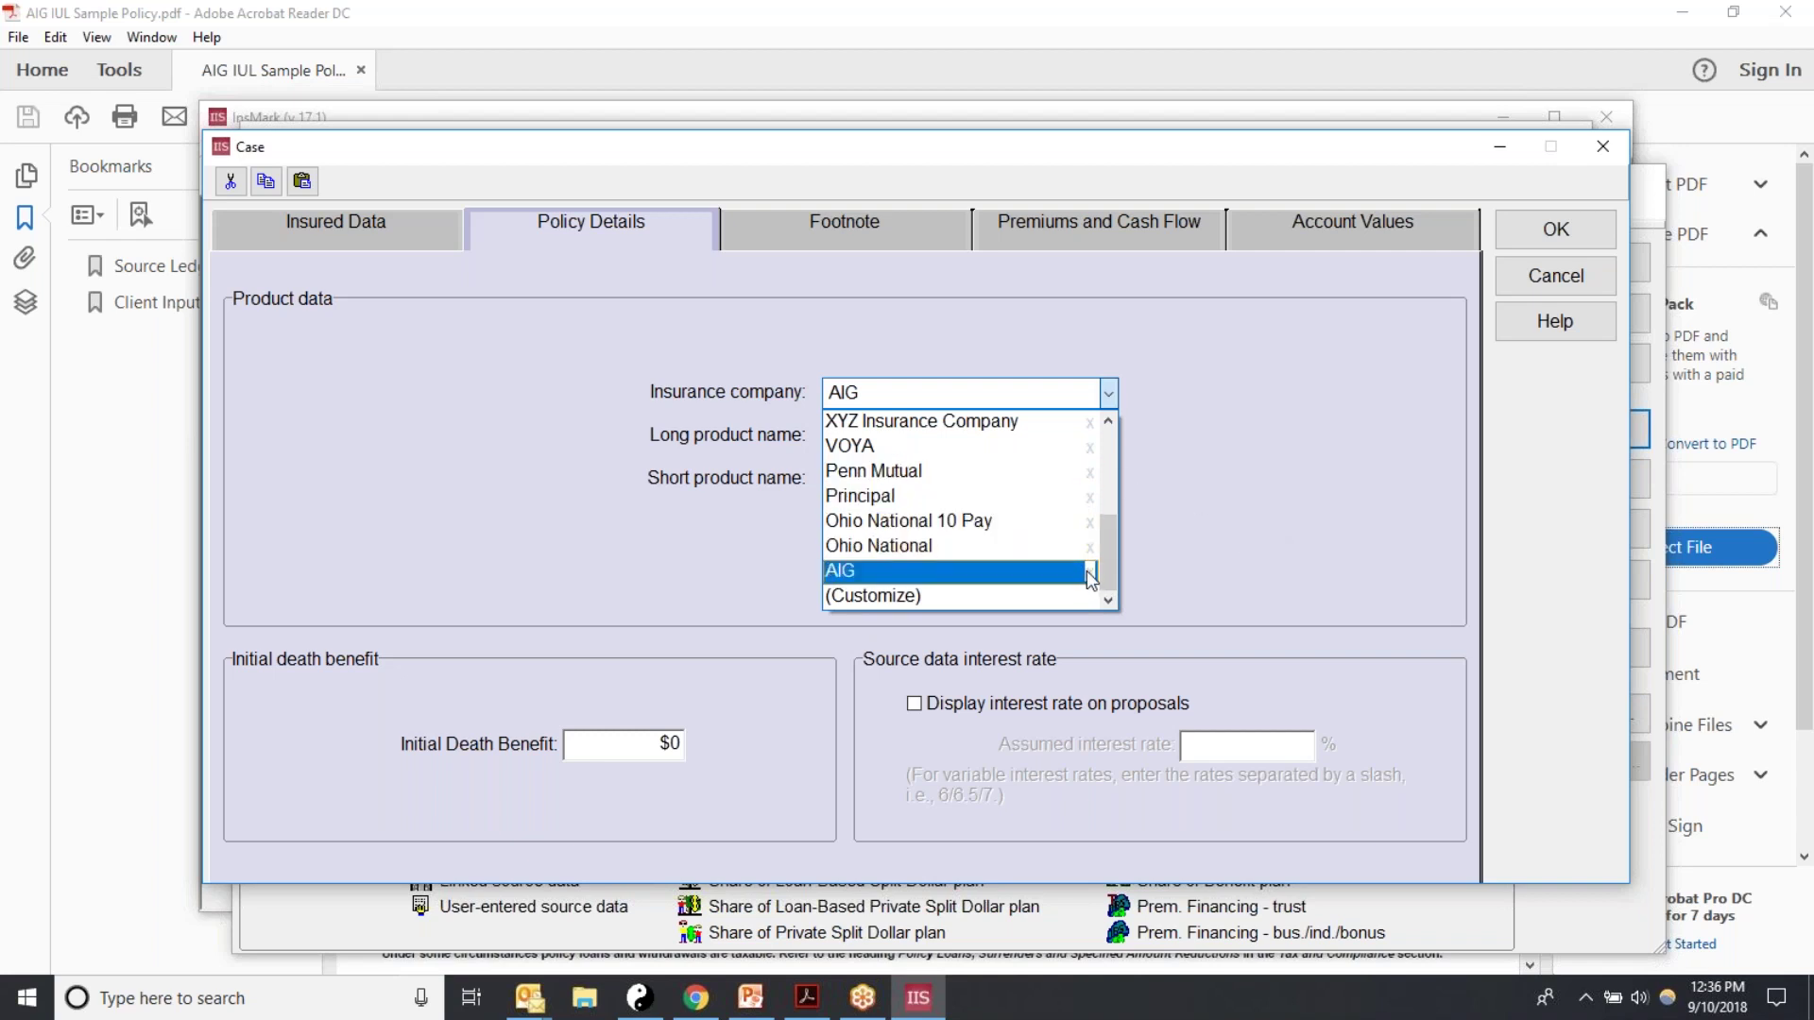
{"action": "left_click", "coordinate": [1413, 423]}
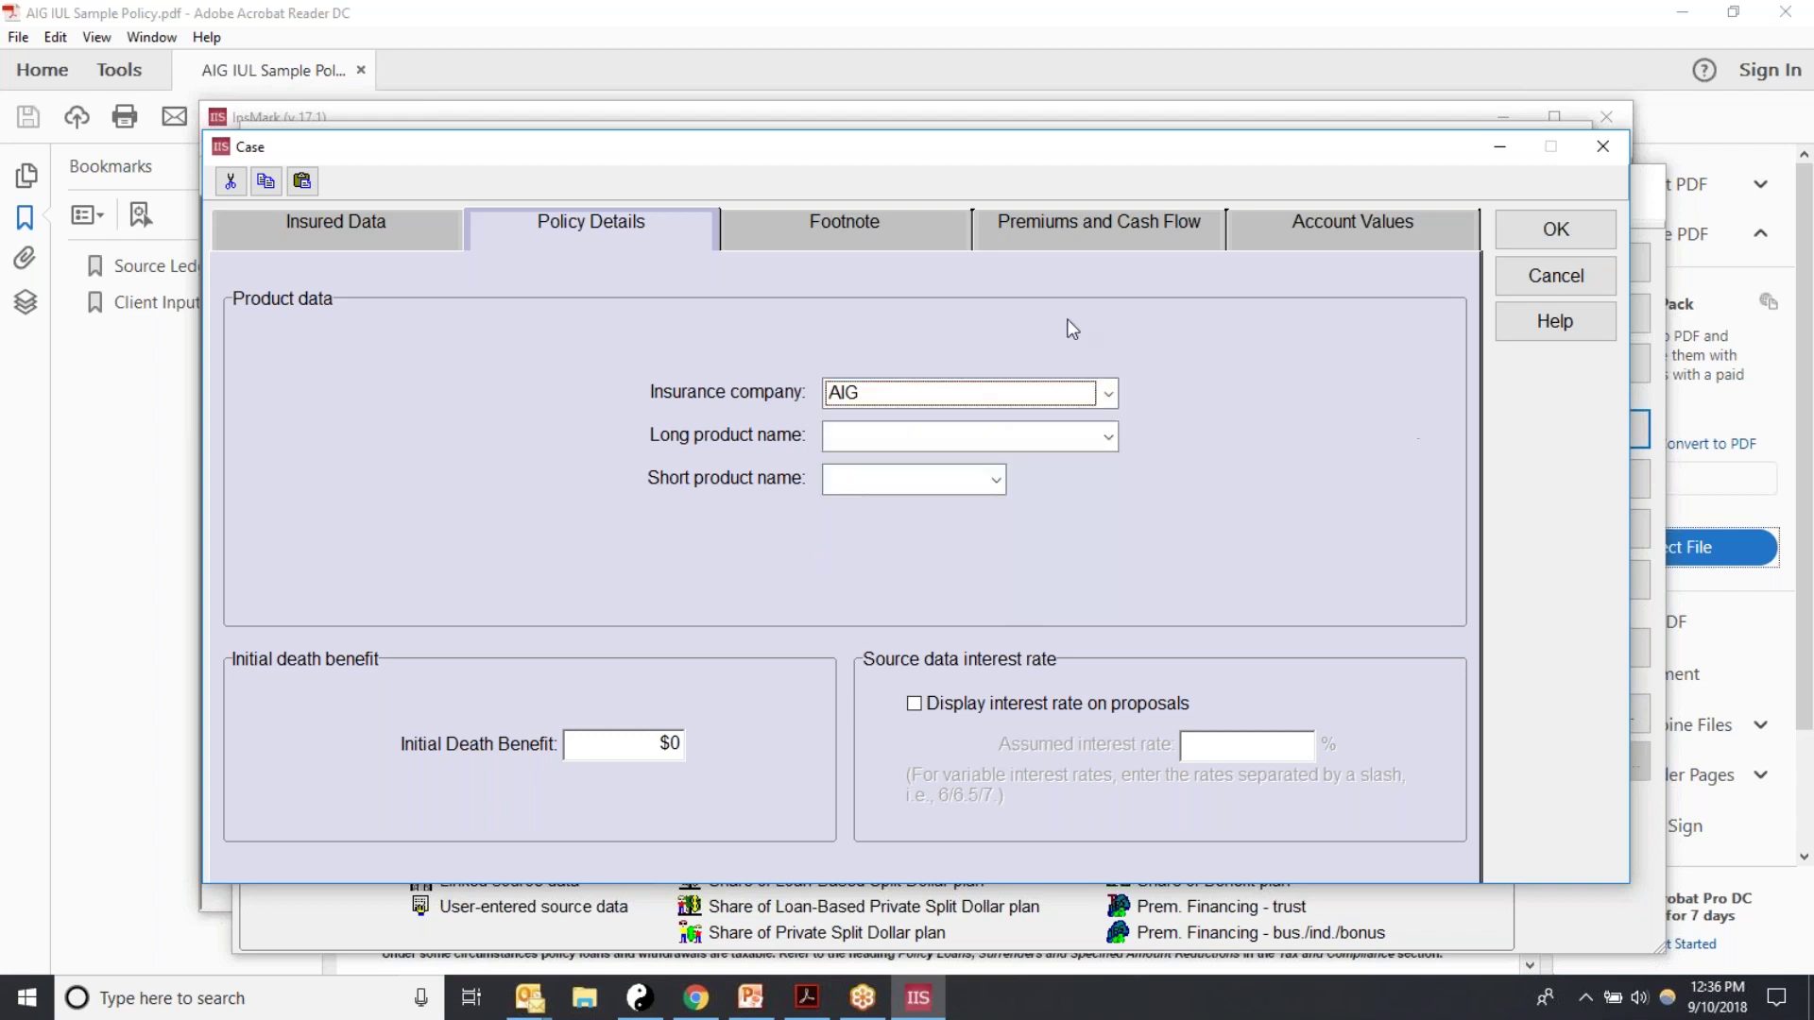
Step: Choose Universal Indexed Life as the long product name and IUL as the short name
{"action": "left_click", "coordinate": [1108, 436]}
{"action": "scroll", "coordinate": [1103, 582], "scroll_direction": "down", "scroll_amount": 1}
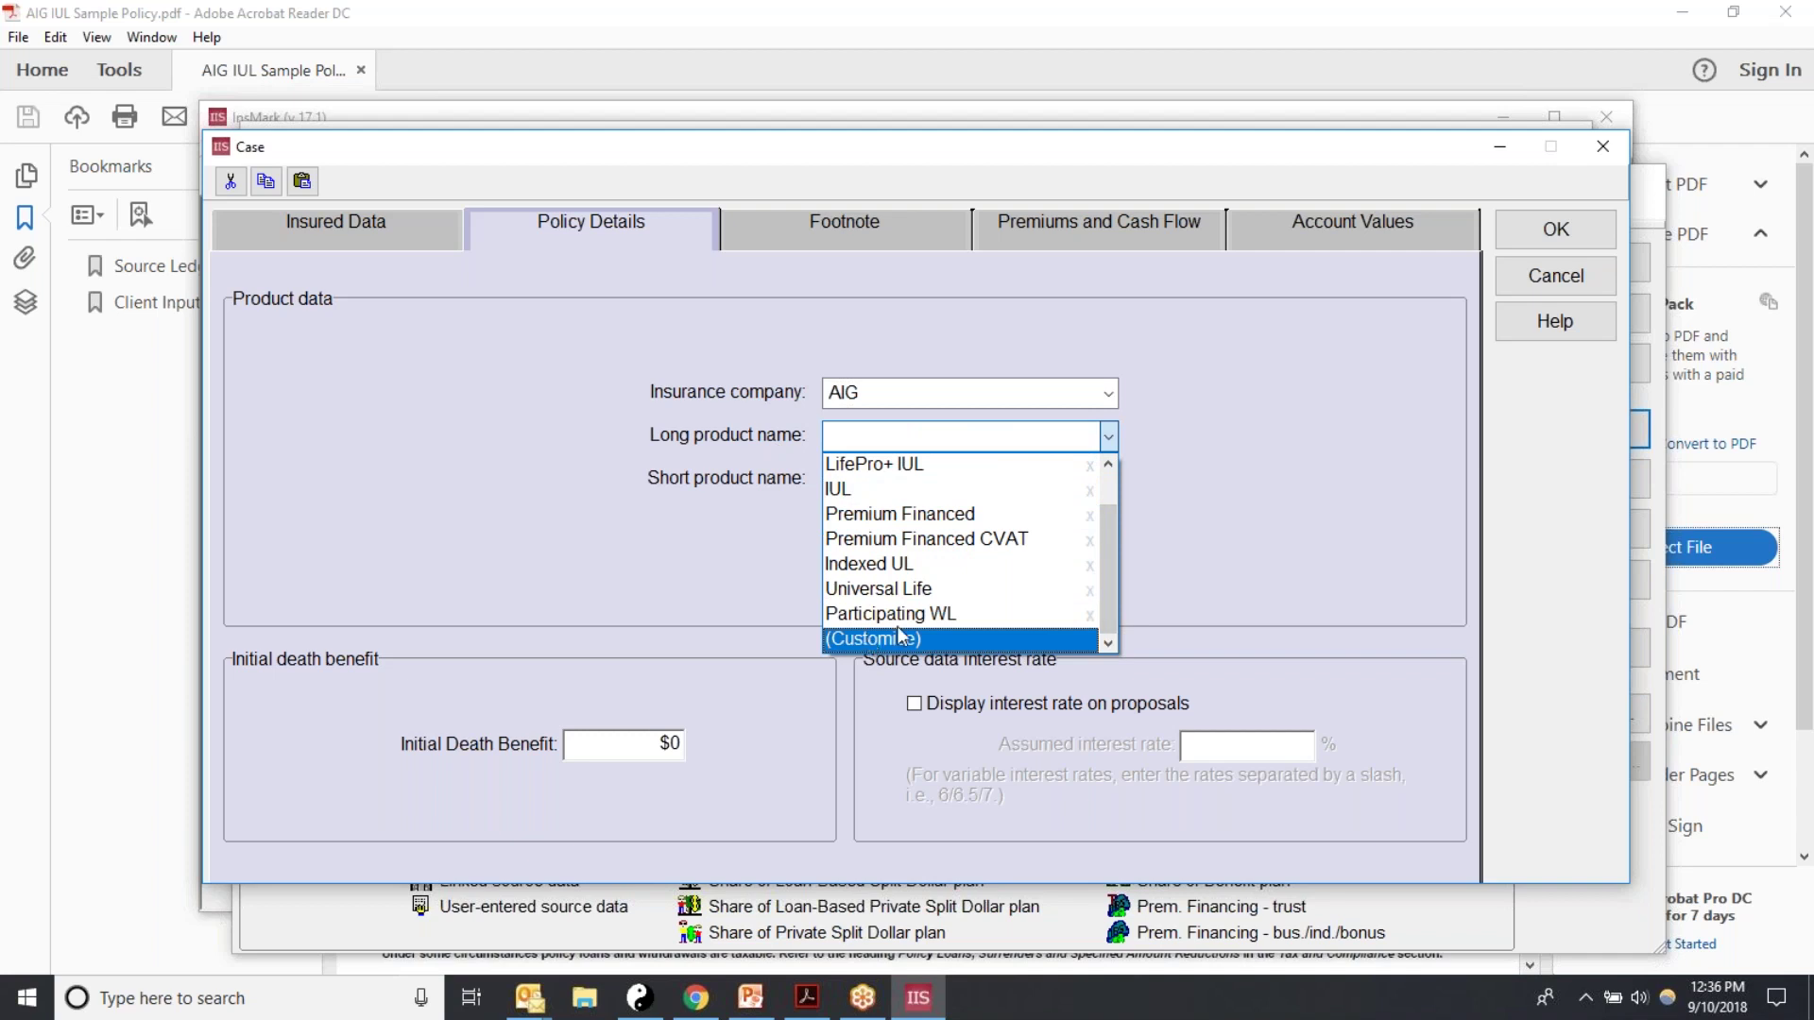
{"action": "scroll", "coordinate": [1108, 578], "scroll_direction": "up", "scroll_amount": 2}
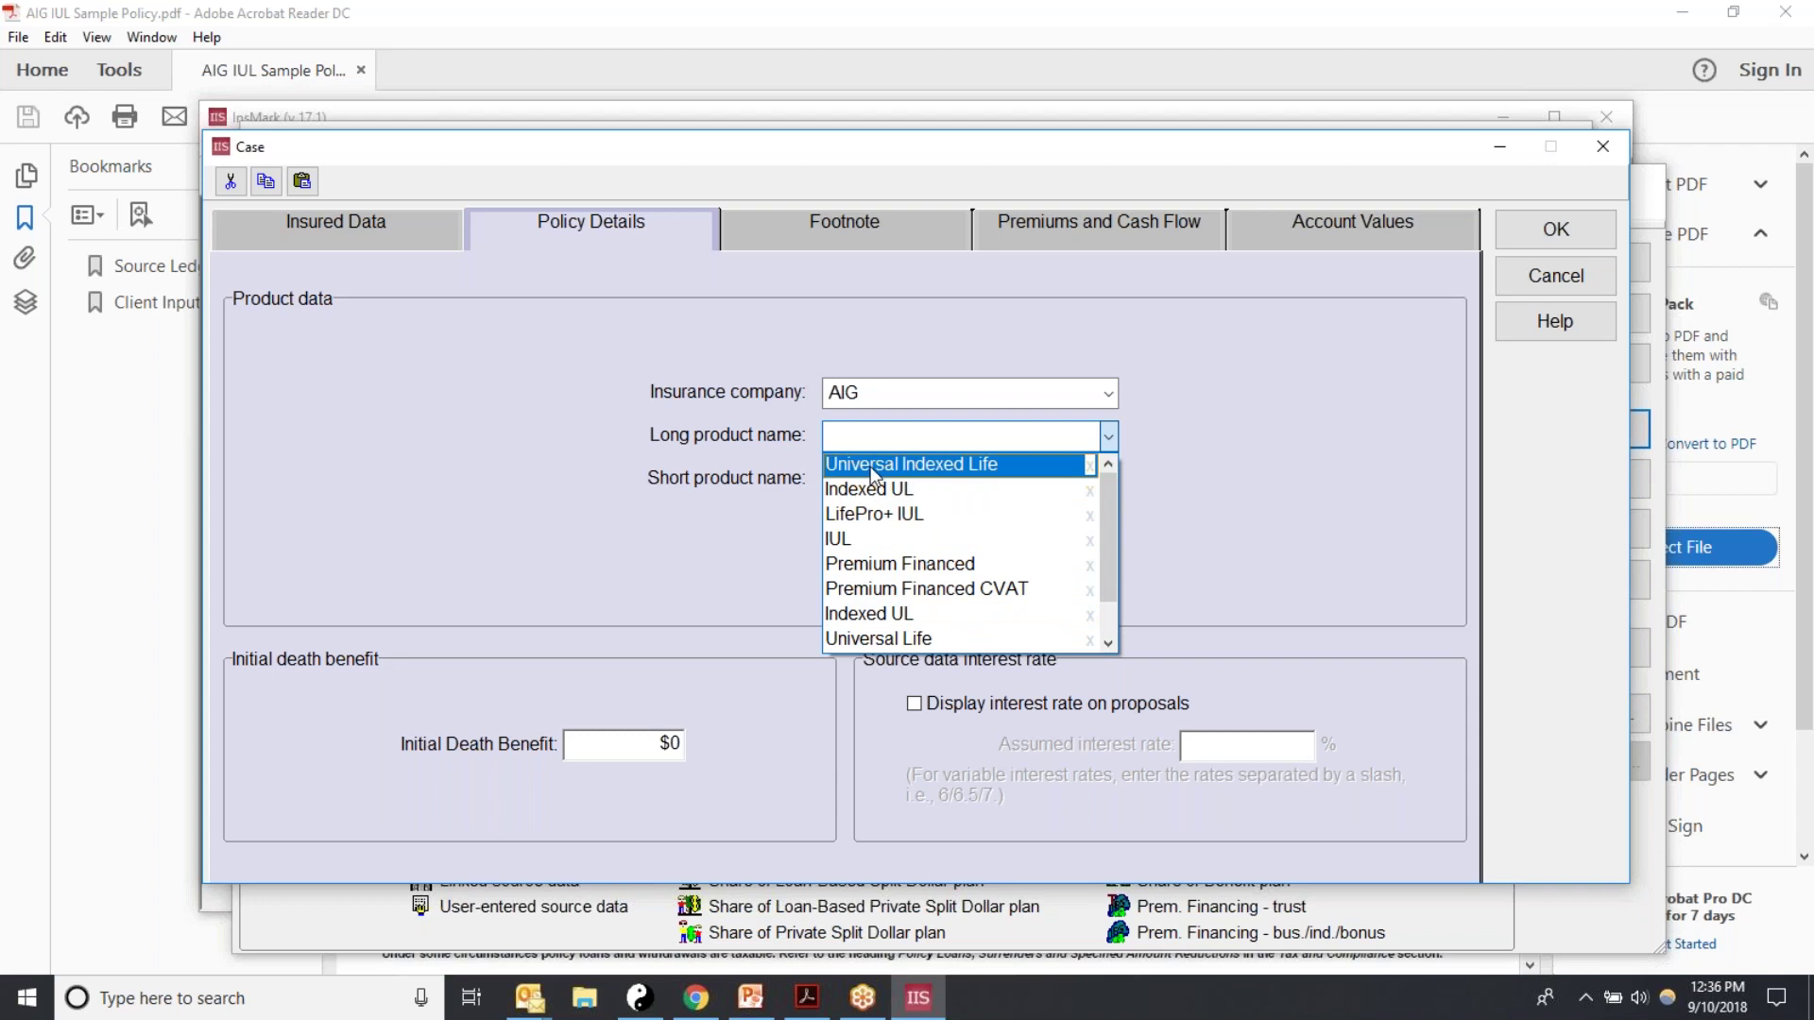
{"action": "left_click", "coordinate": [874, 466]}
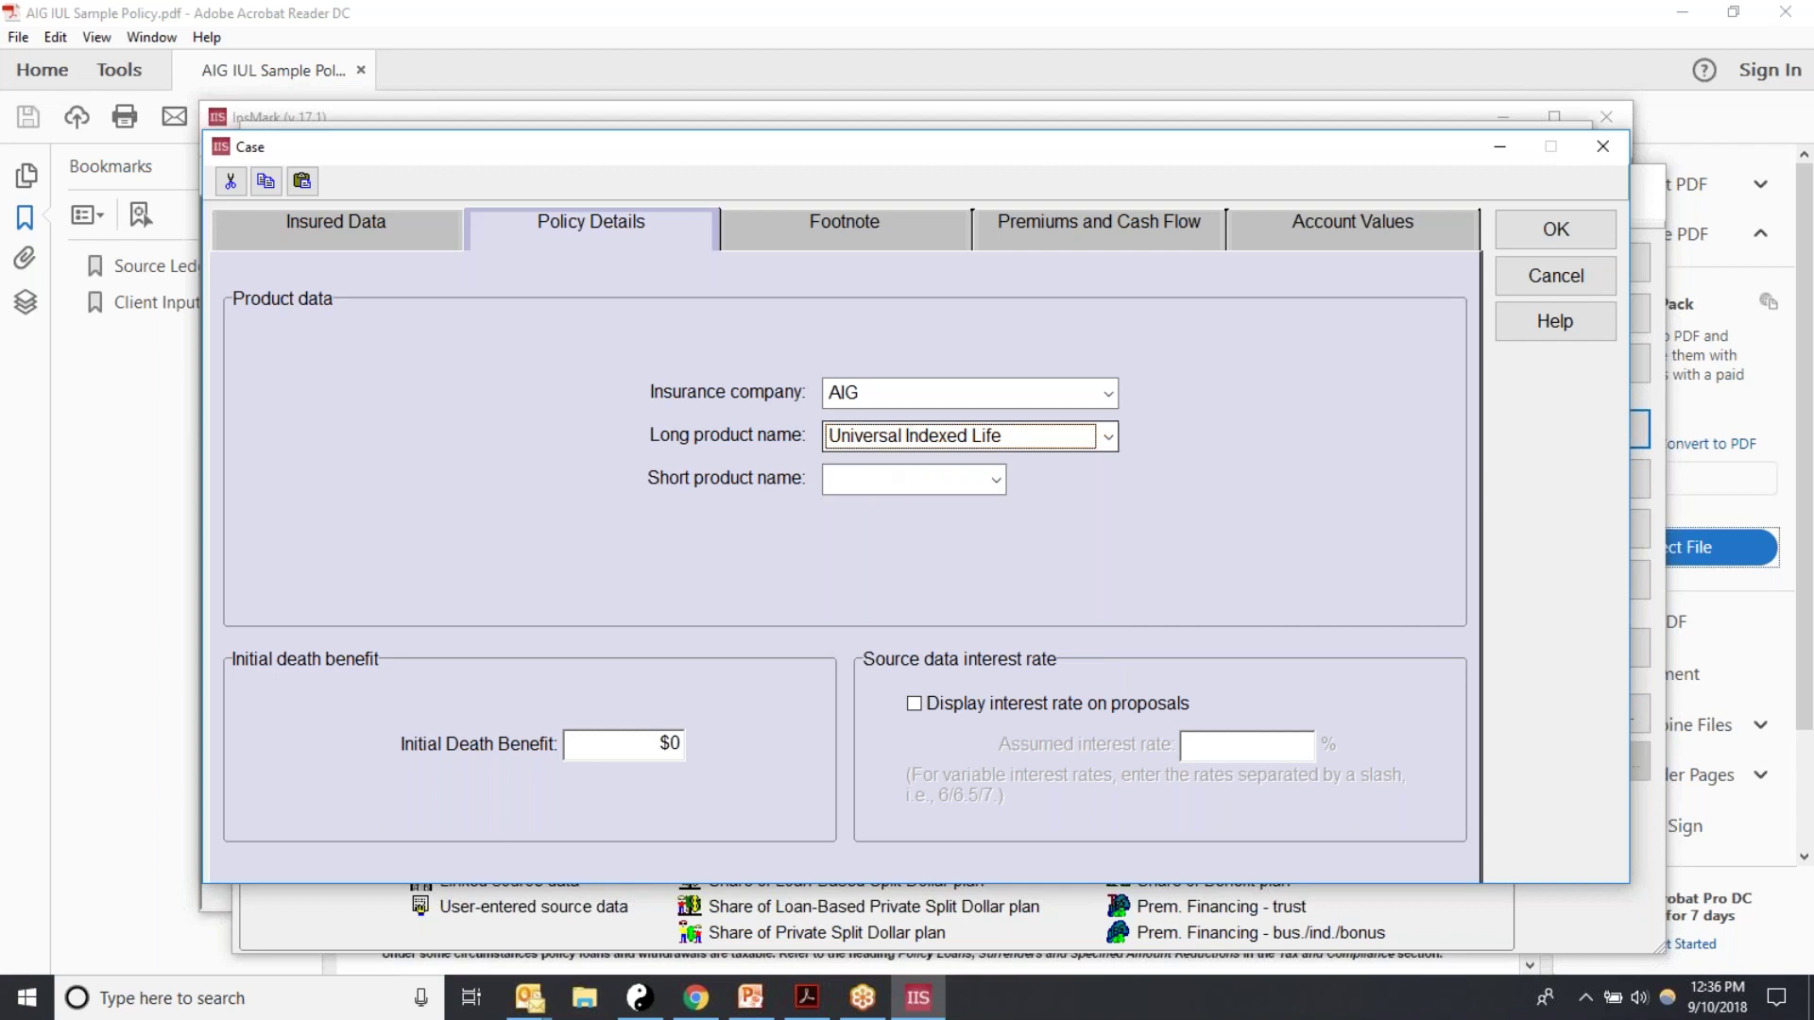
{"action": "left_click", "coordinate": [996, 480]}
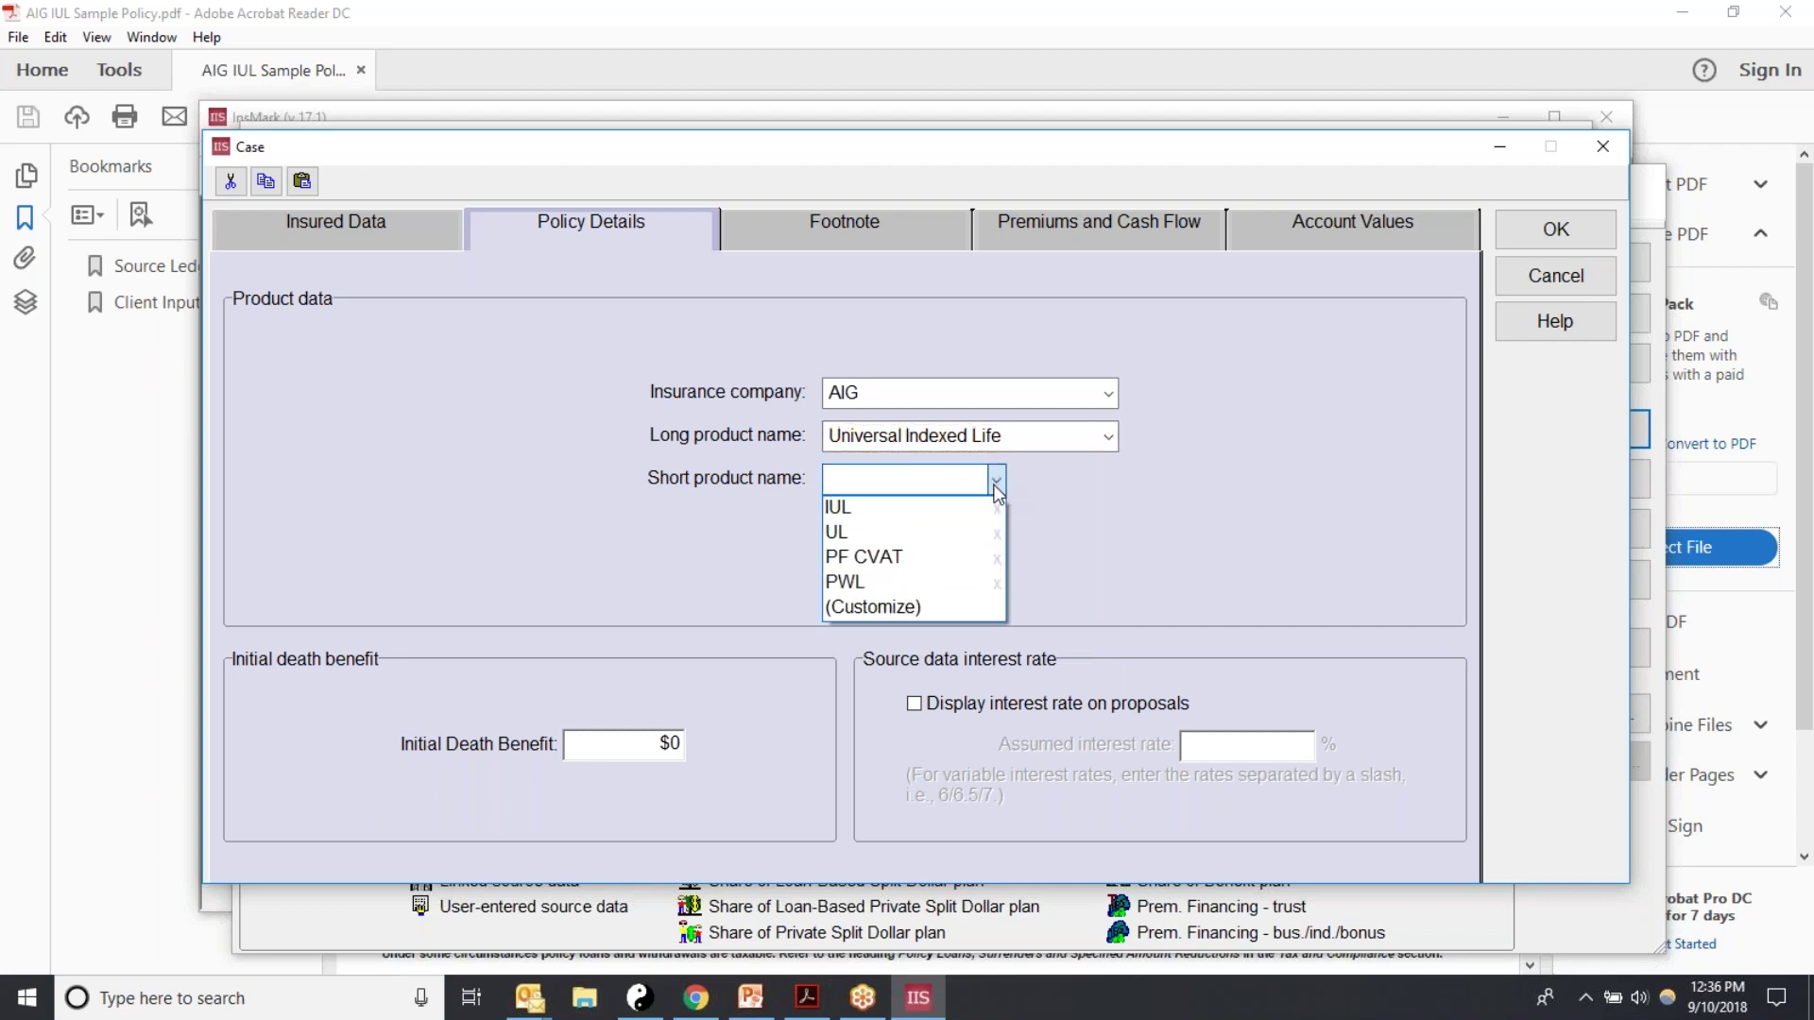
{"action": "left_click", "coordinate": [841, 511]}
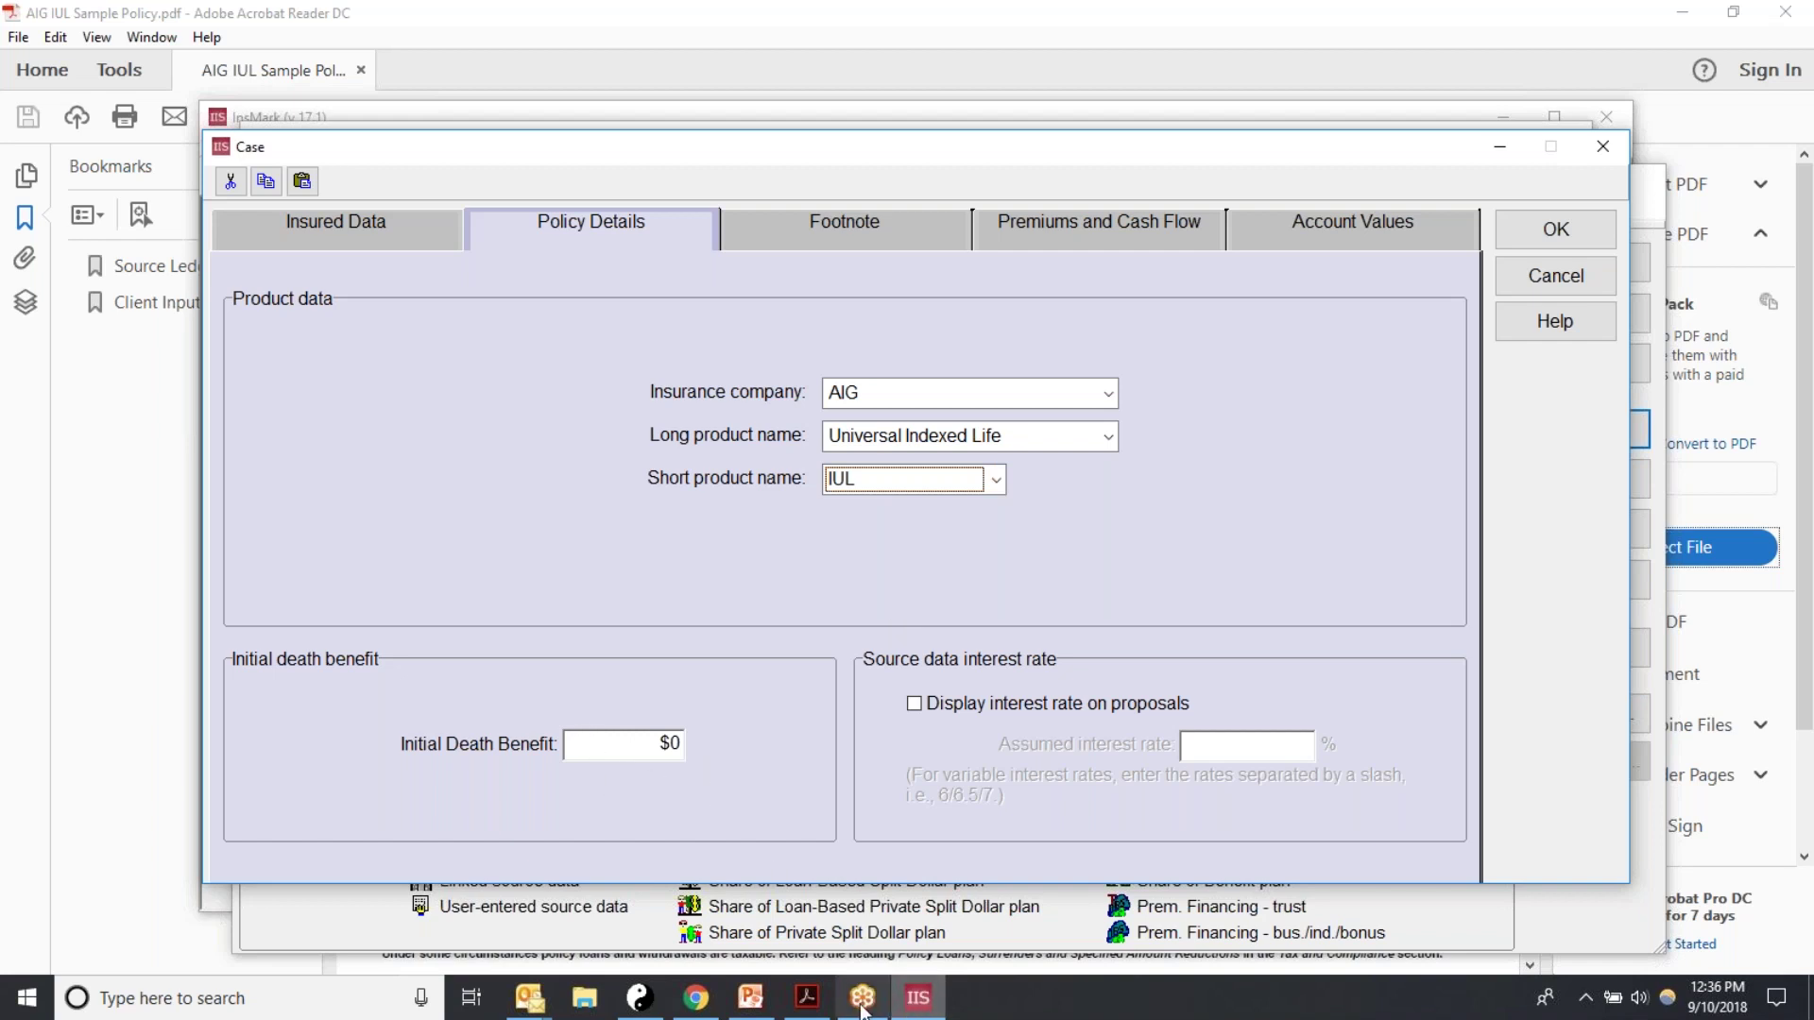
Step: Enter the $321,303 initial death benefit taken from the policy PDF
{"action": "left_click", "coordinate": [806, 998]}
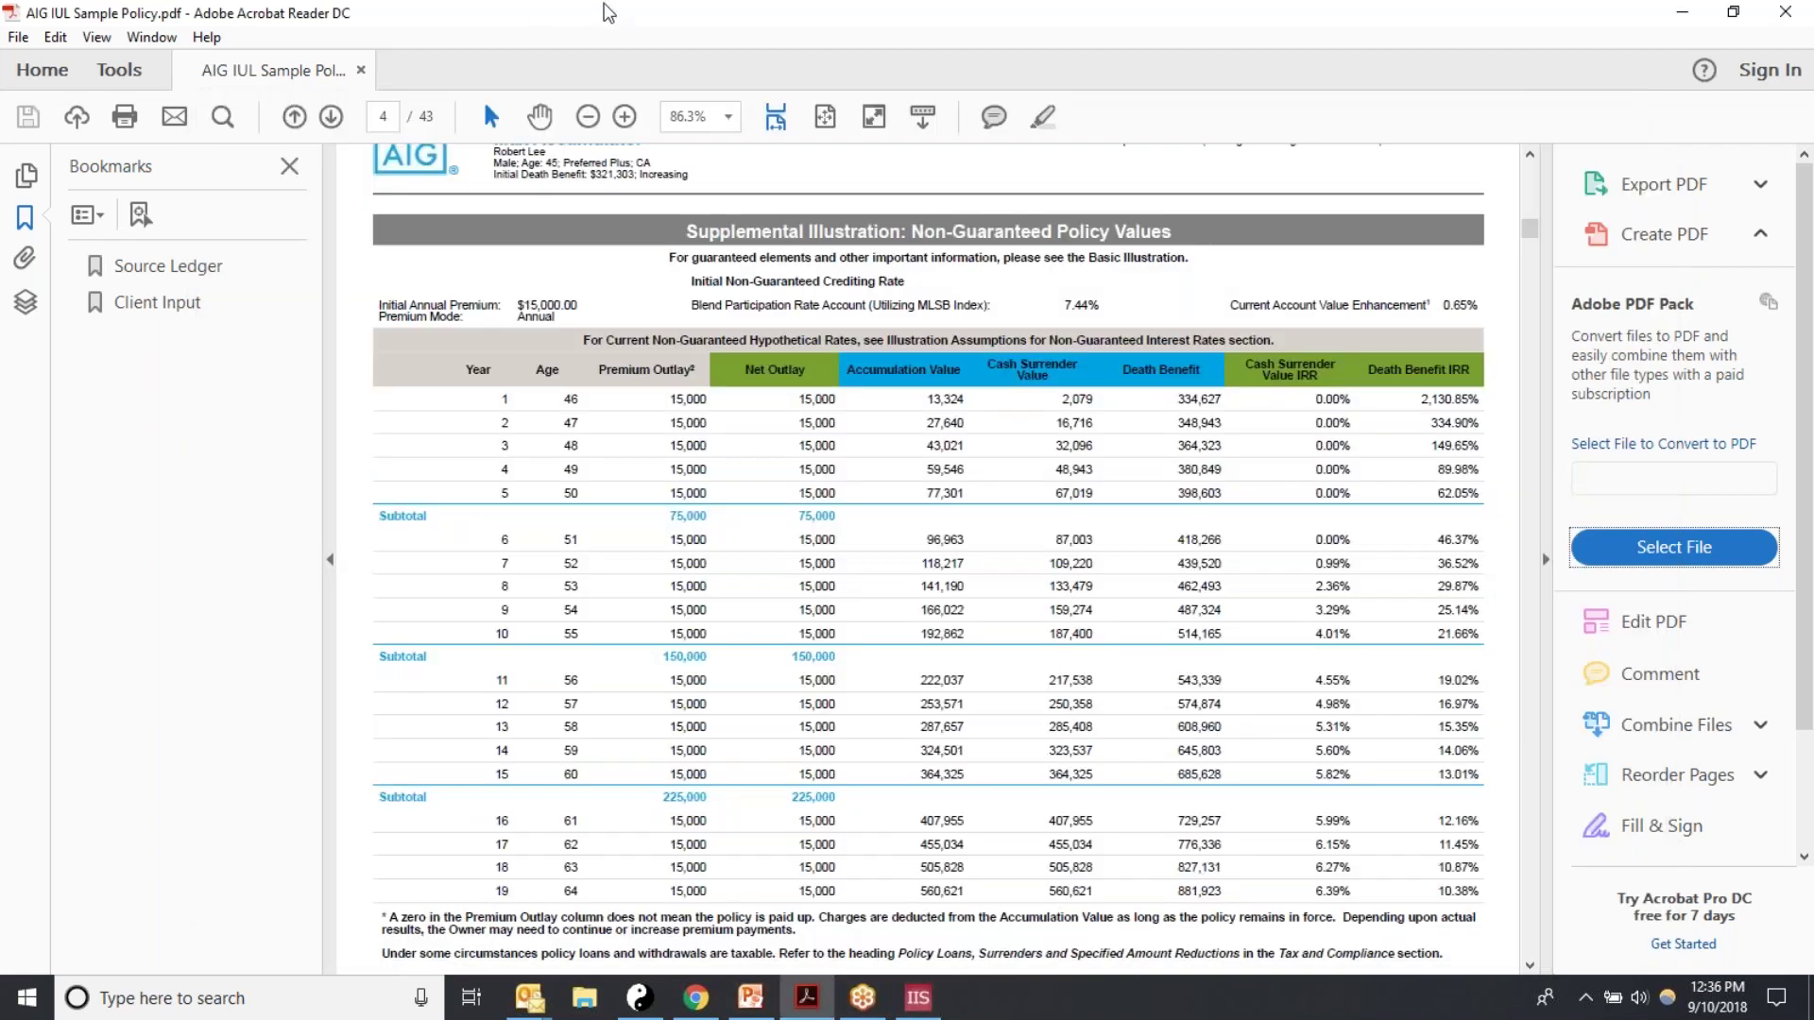
{"action": "left_click", "coordinate": [1530, 154]}
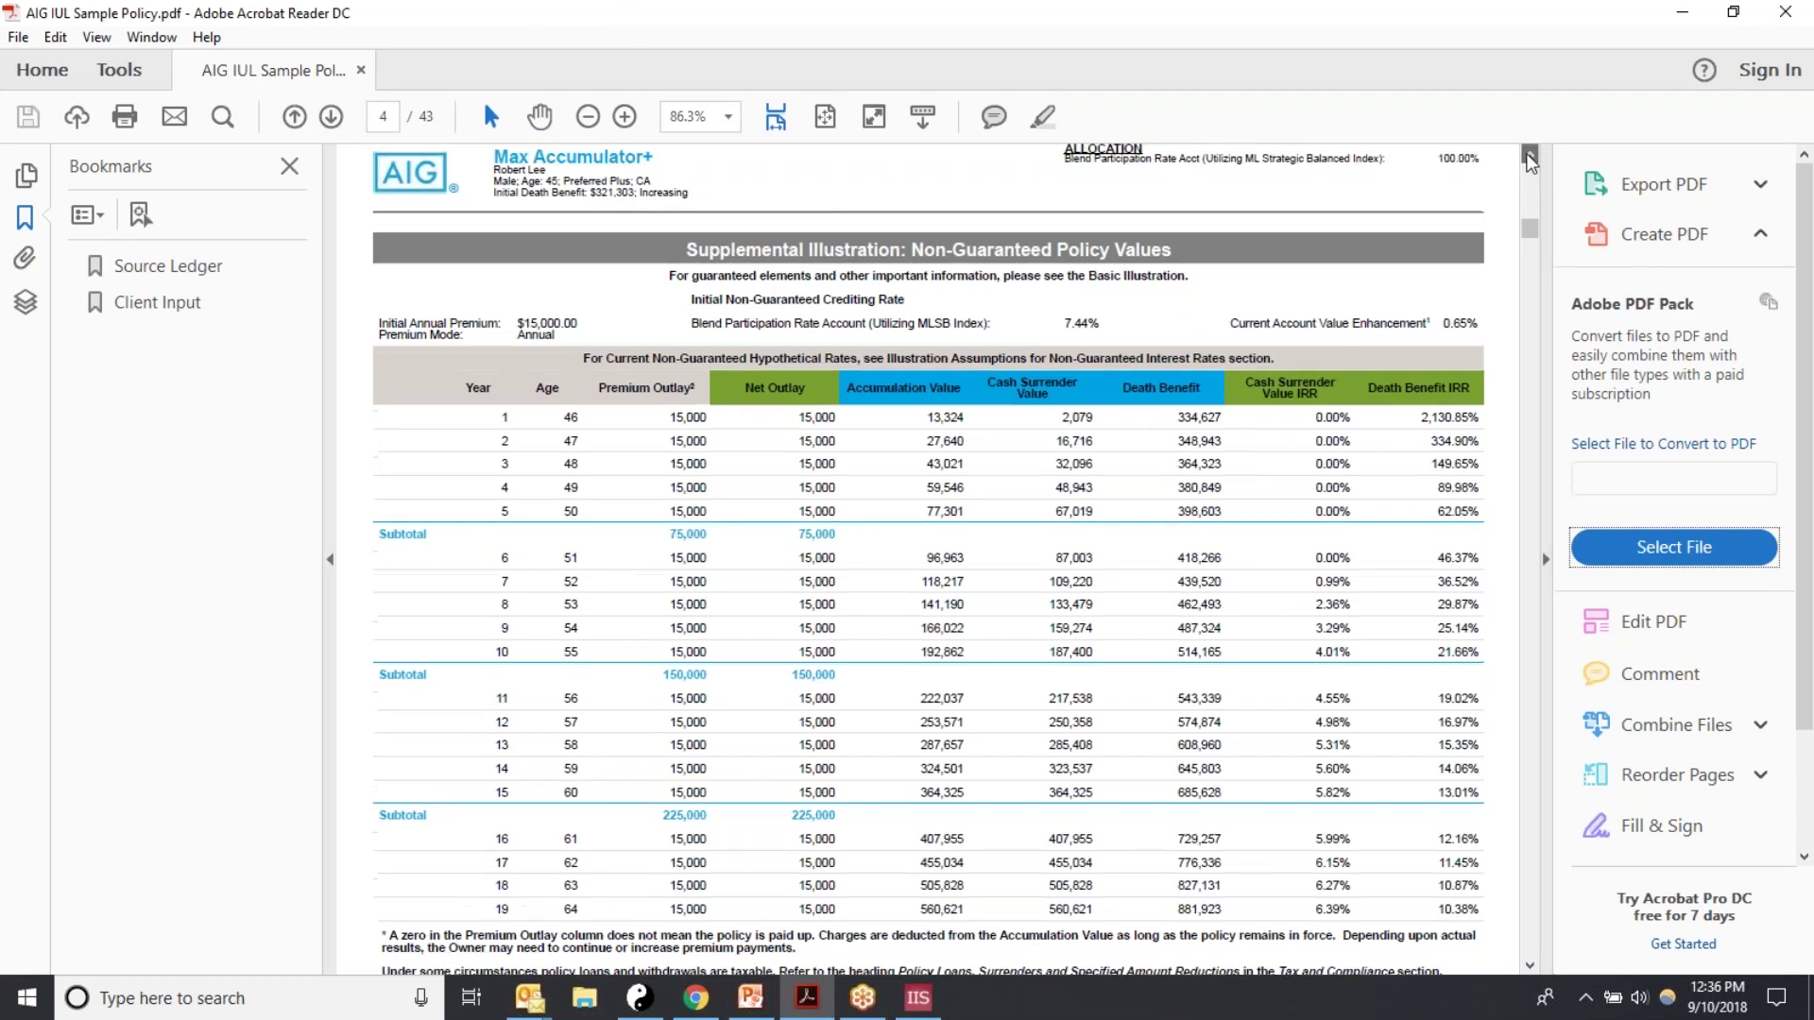
{"action": "left_click", "coordinate": [1528, 156]}
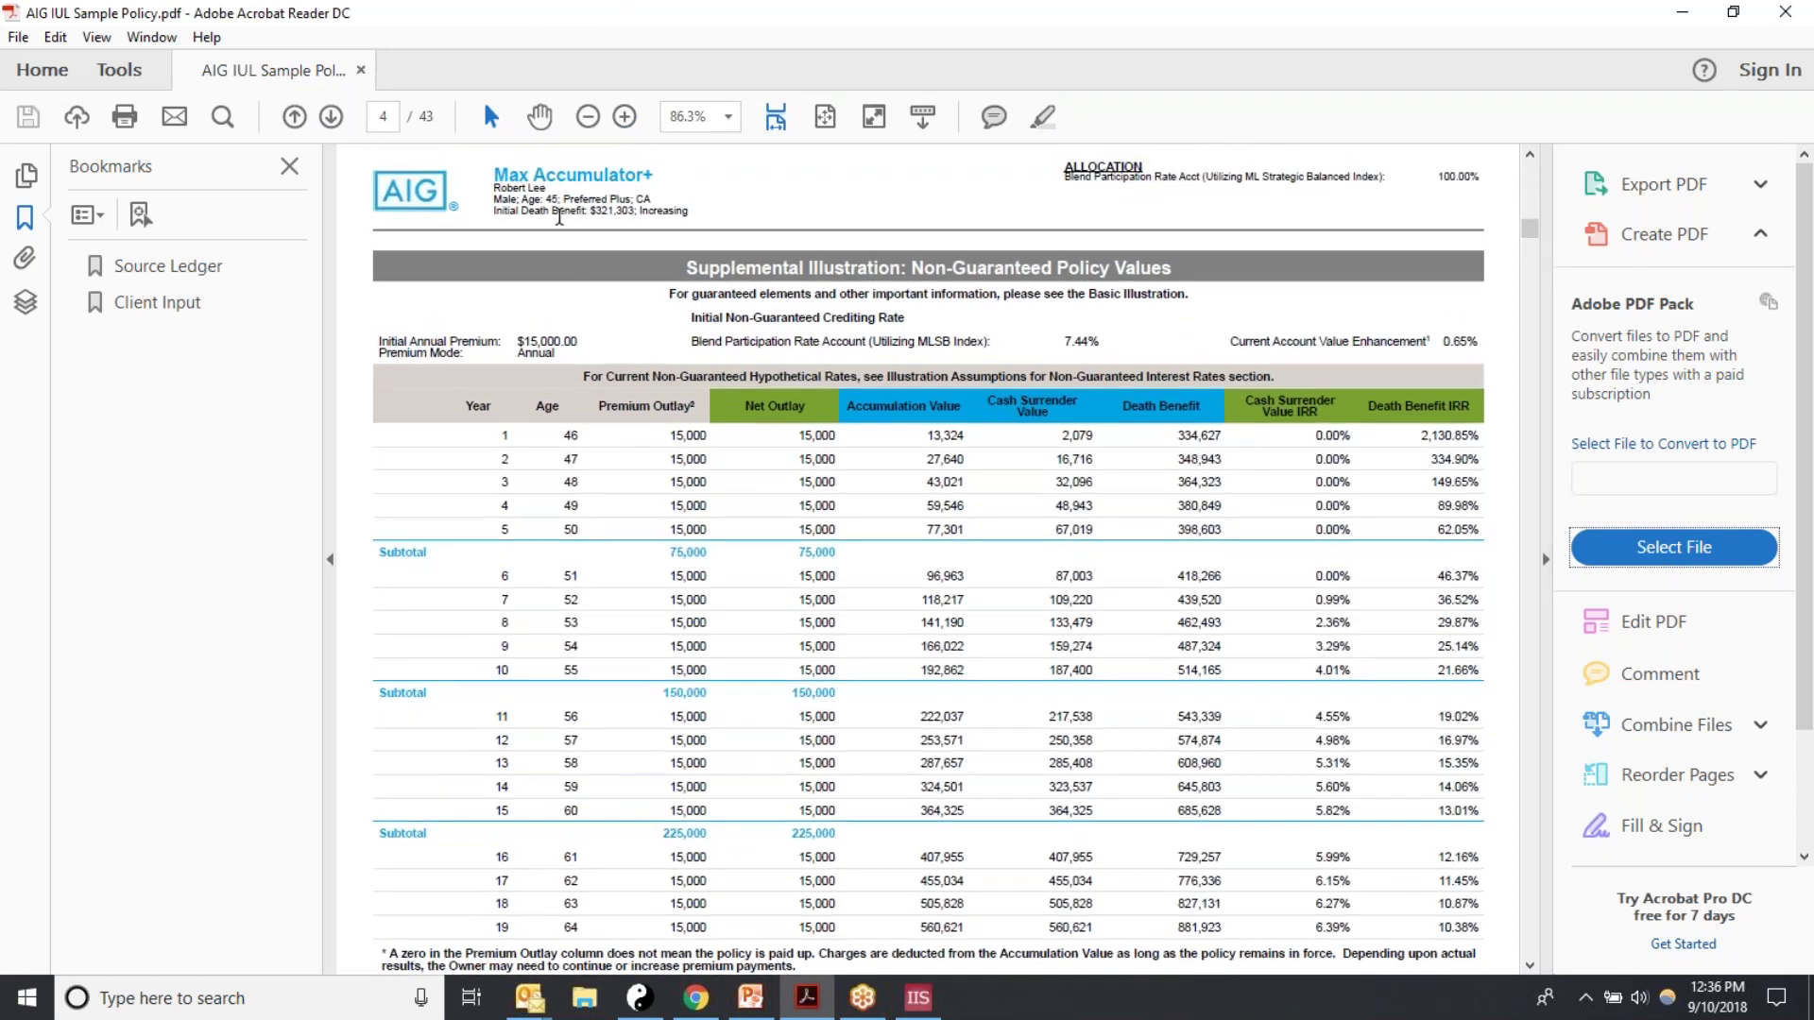
{"action": "left_click_drag", "start_coordinate": [597, 210], "coordinate": [689, 211]}
{"action": "left_click", "coordinate": [626, 212]}
{"action": "left_click", "coordinate": [930, 1009]}
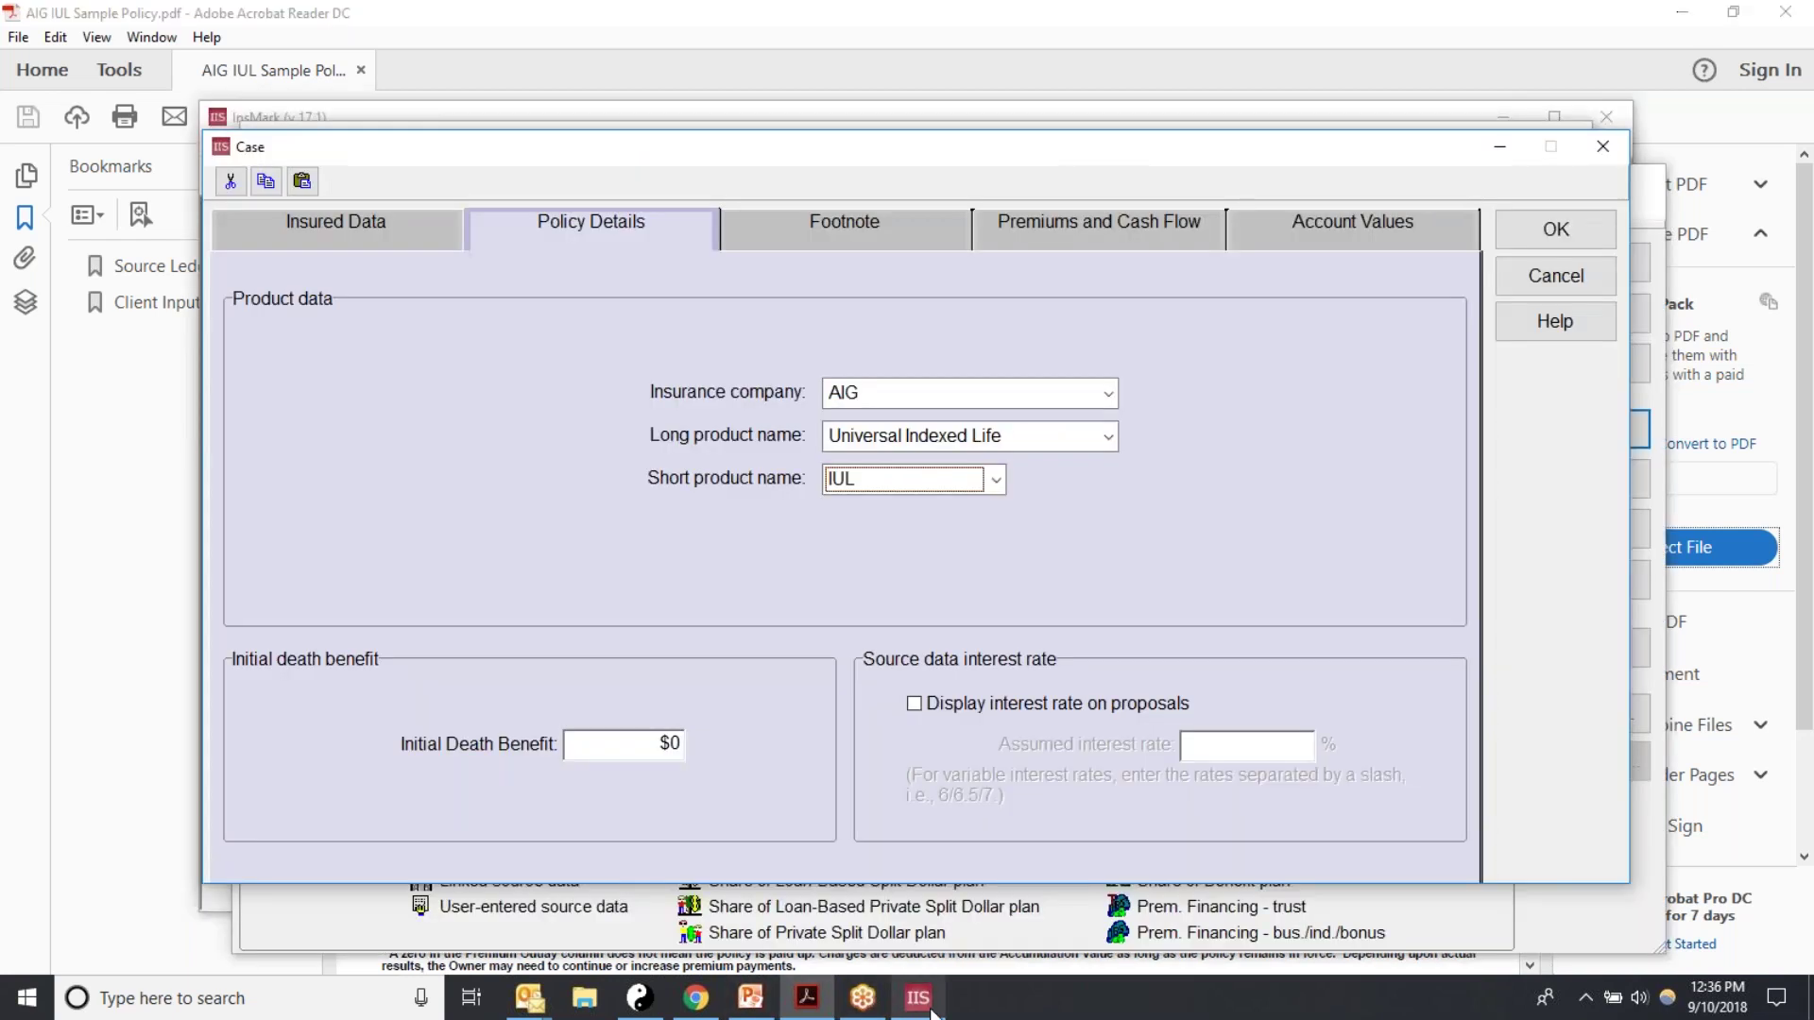
{"action": "left_click", "coordinate": [595, 745]}
{"action": "type", "text": "321,303"}
{"action": "key", "text": "Tab"}
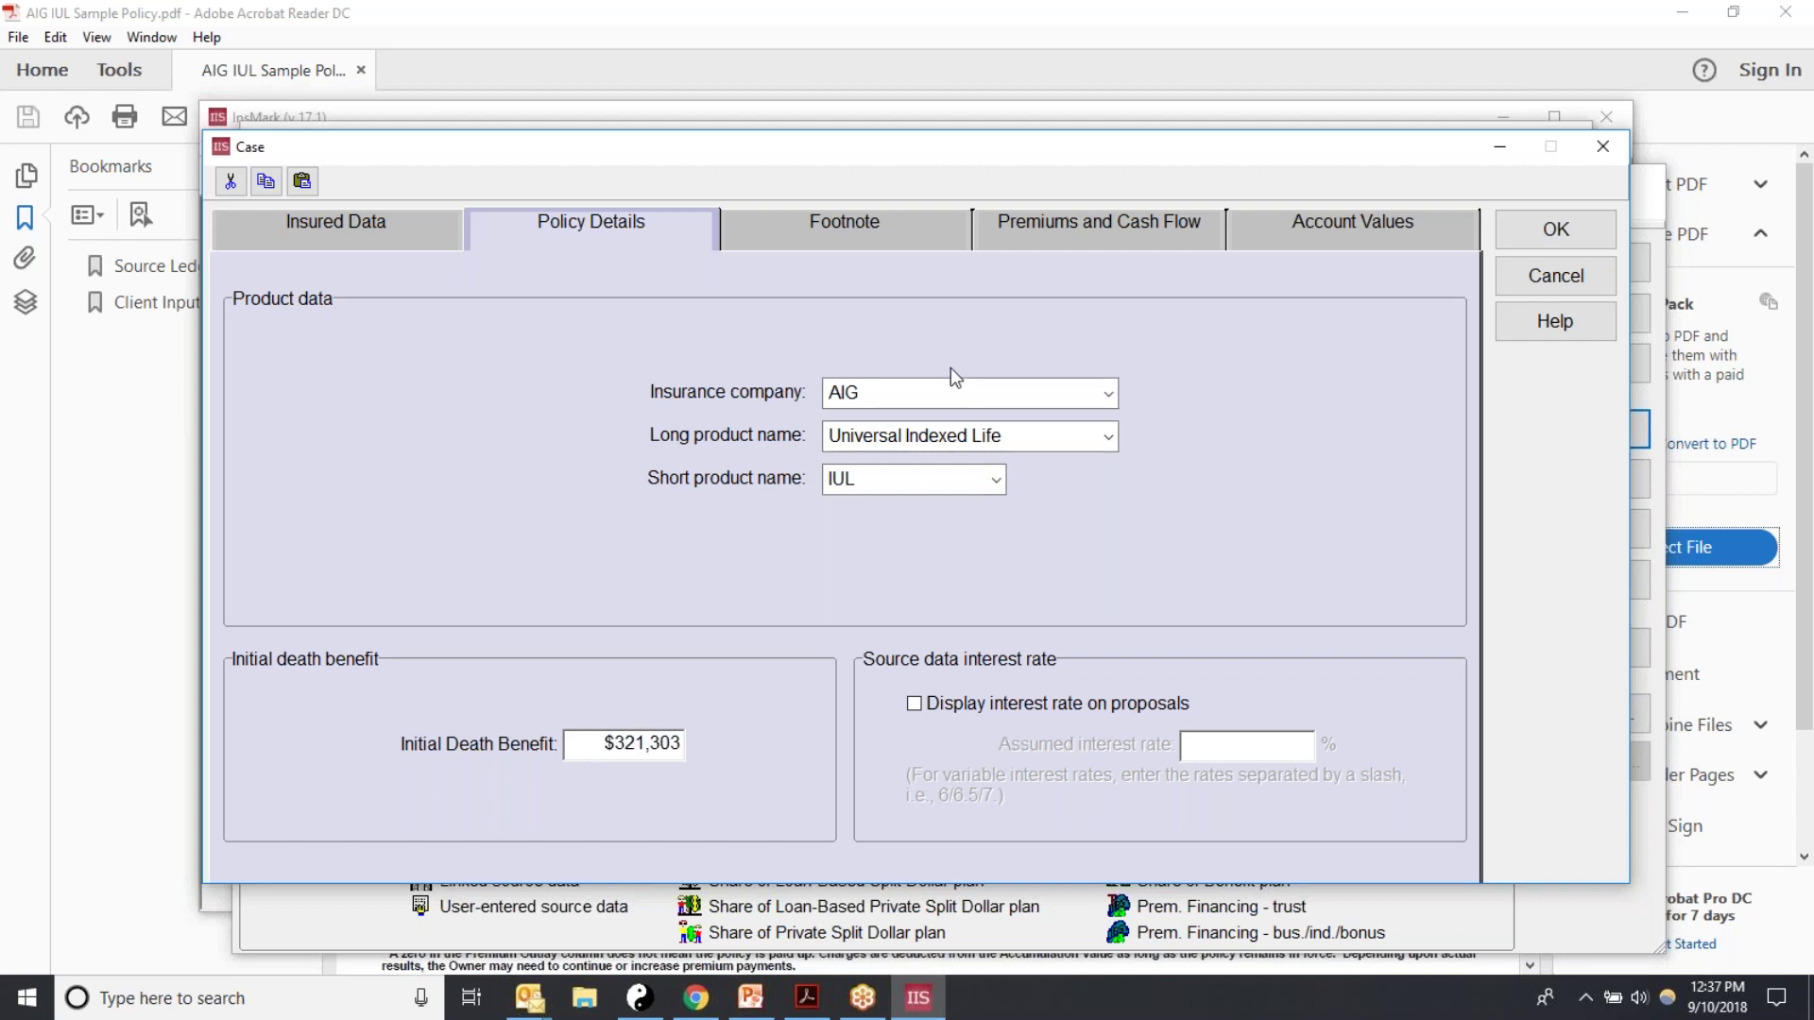
{"action": "left_click", "coordinate": [827, 242]}
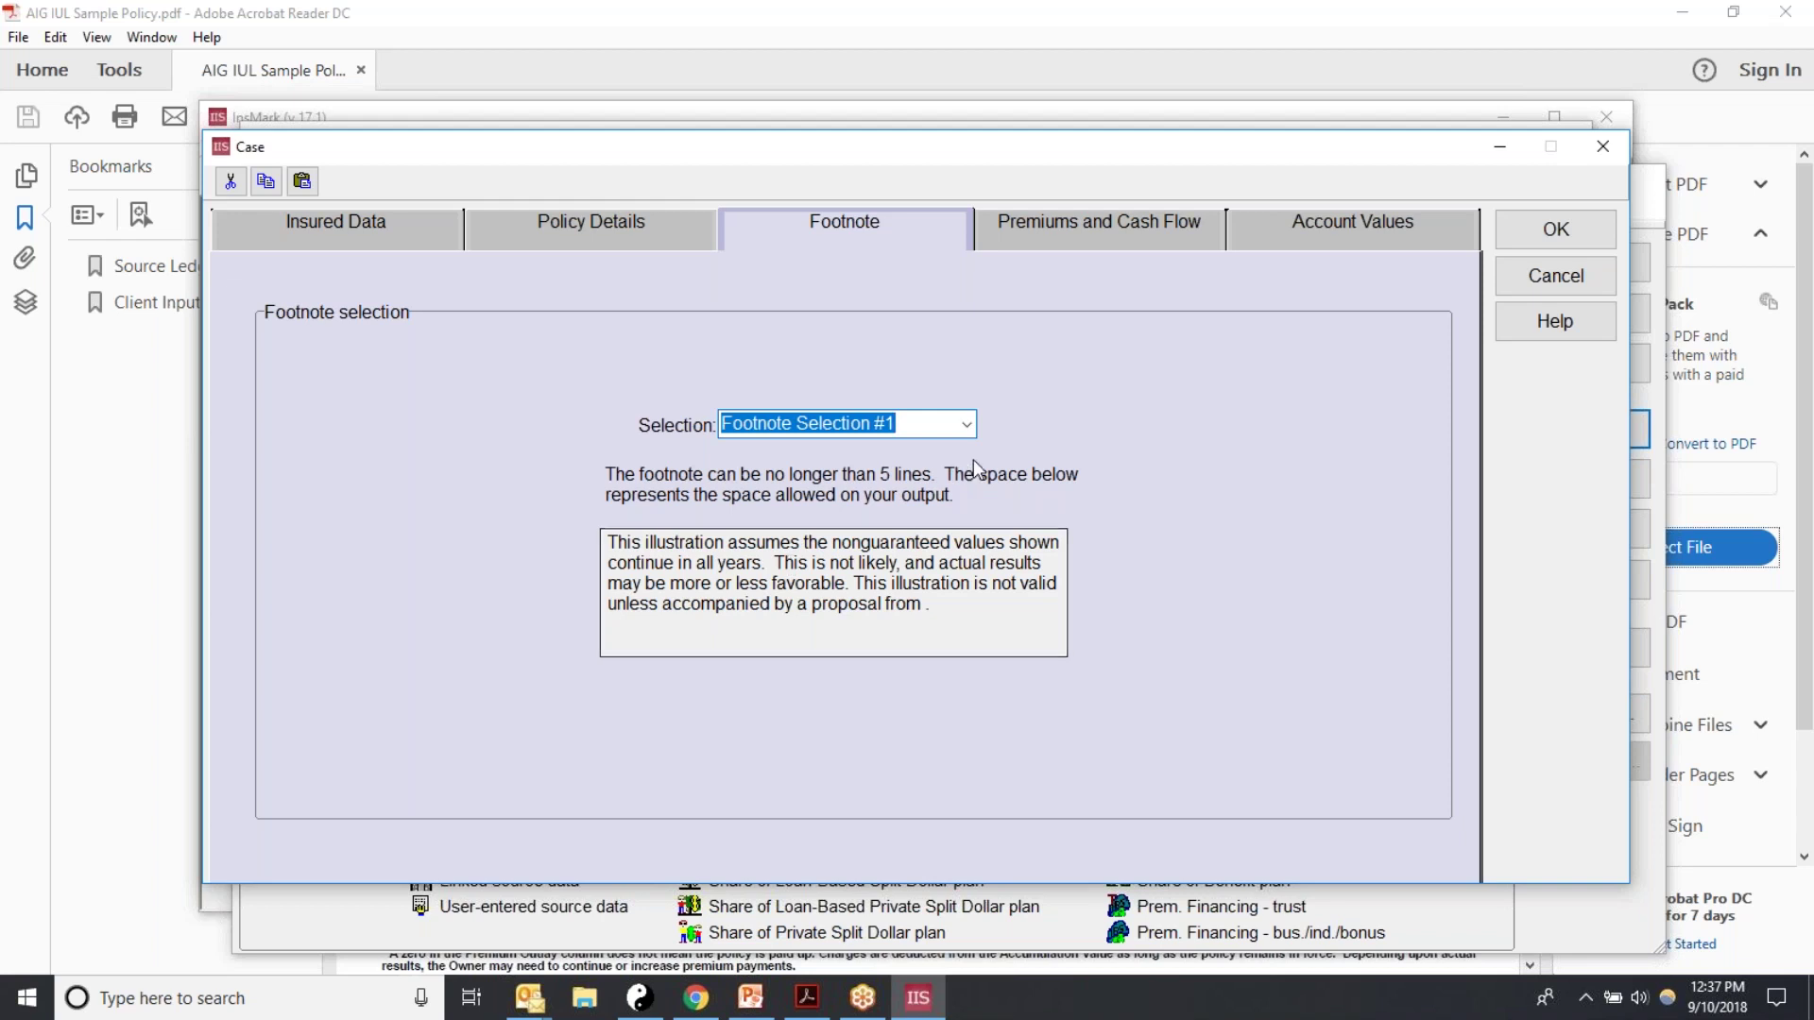
Step: Try Custom Footnote #3, then revert to the standard Footnote Selection #1 disclaimer
{"action": "left_click", "coordinate": [968, 426]}
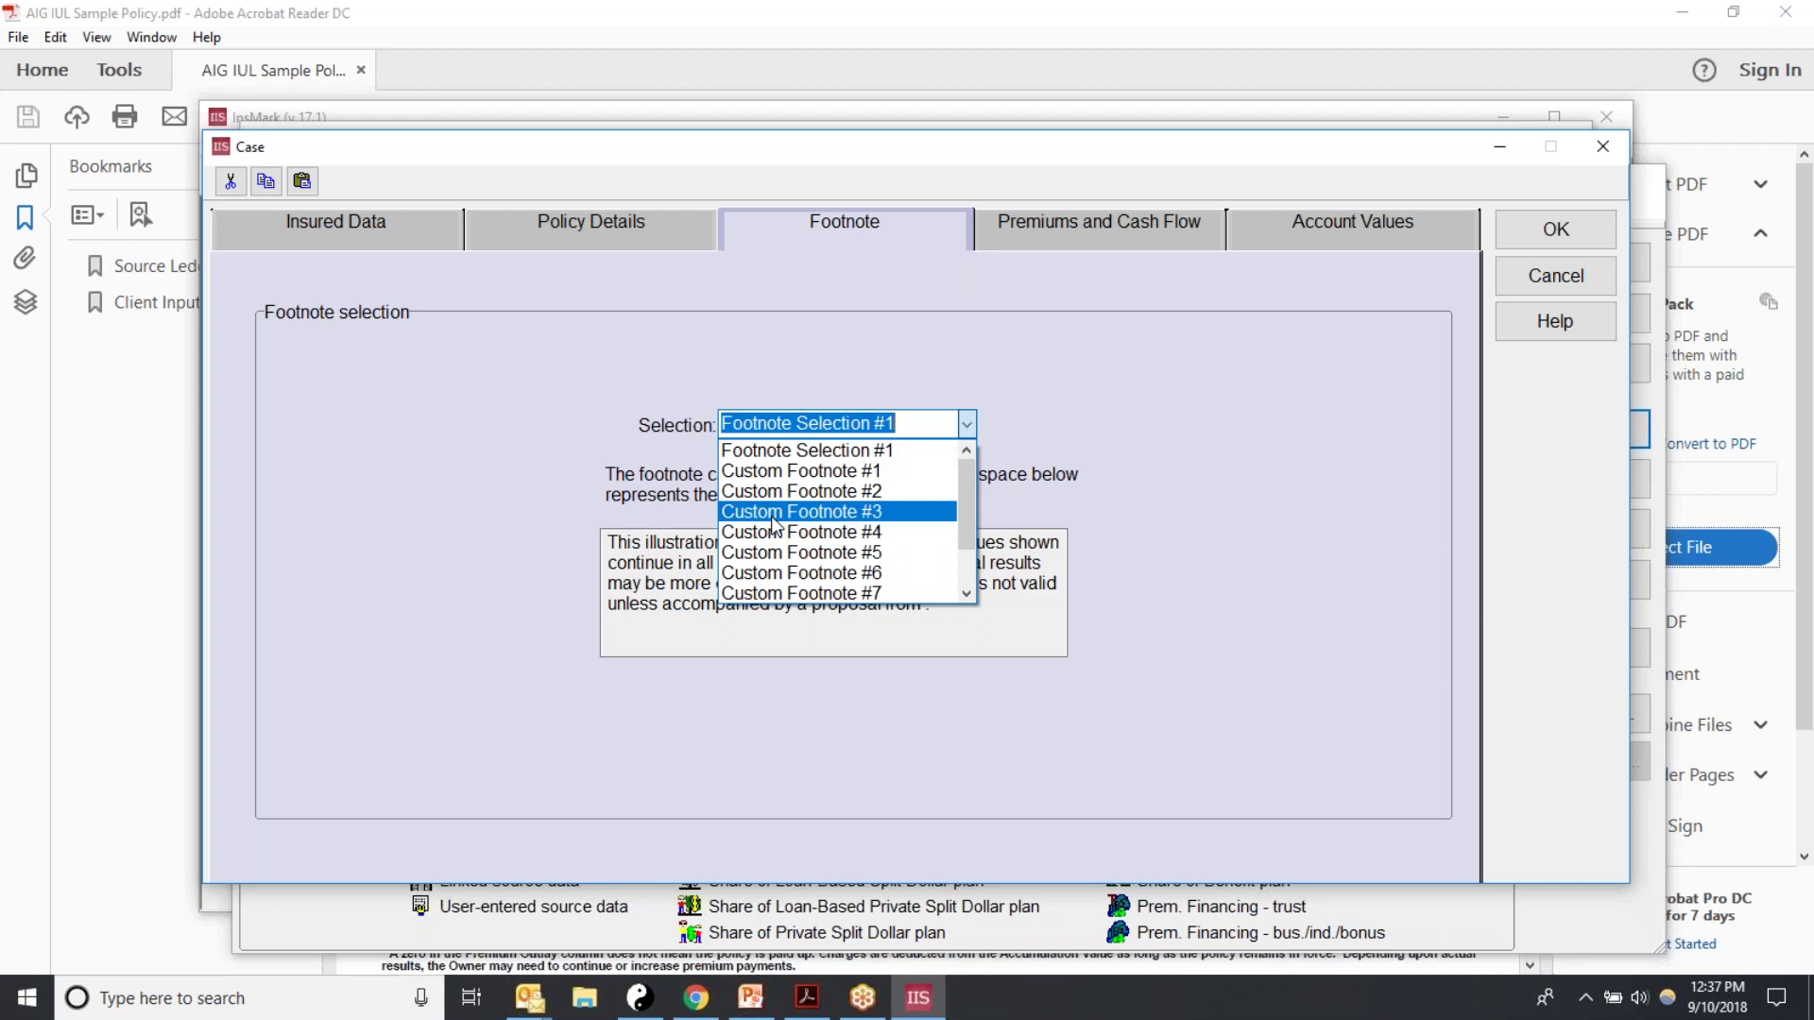
{"action": "left_click", "coordinate": [771, 516]}
{"action": "left_click", "coordinate": [629, 562]}
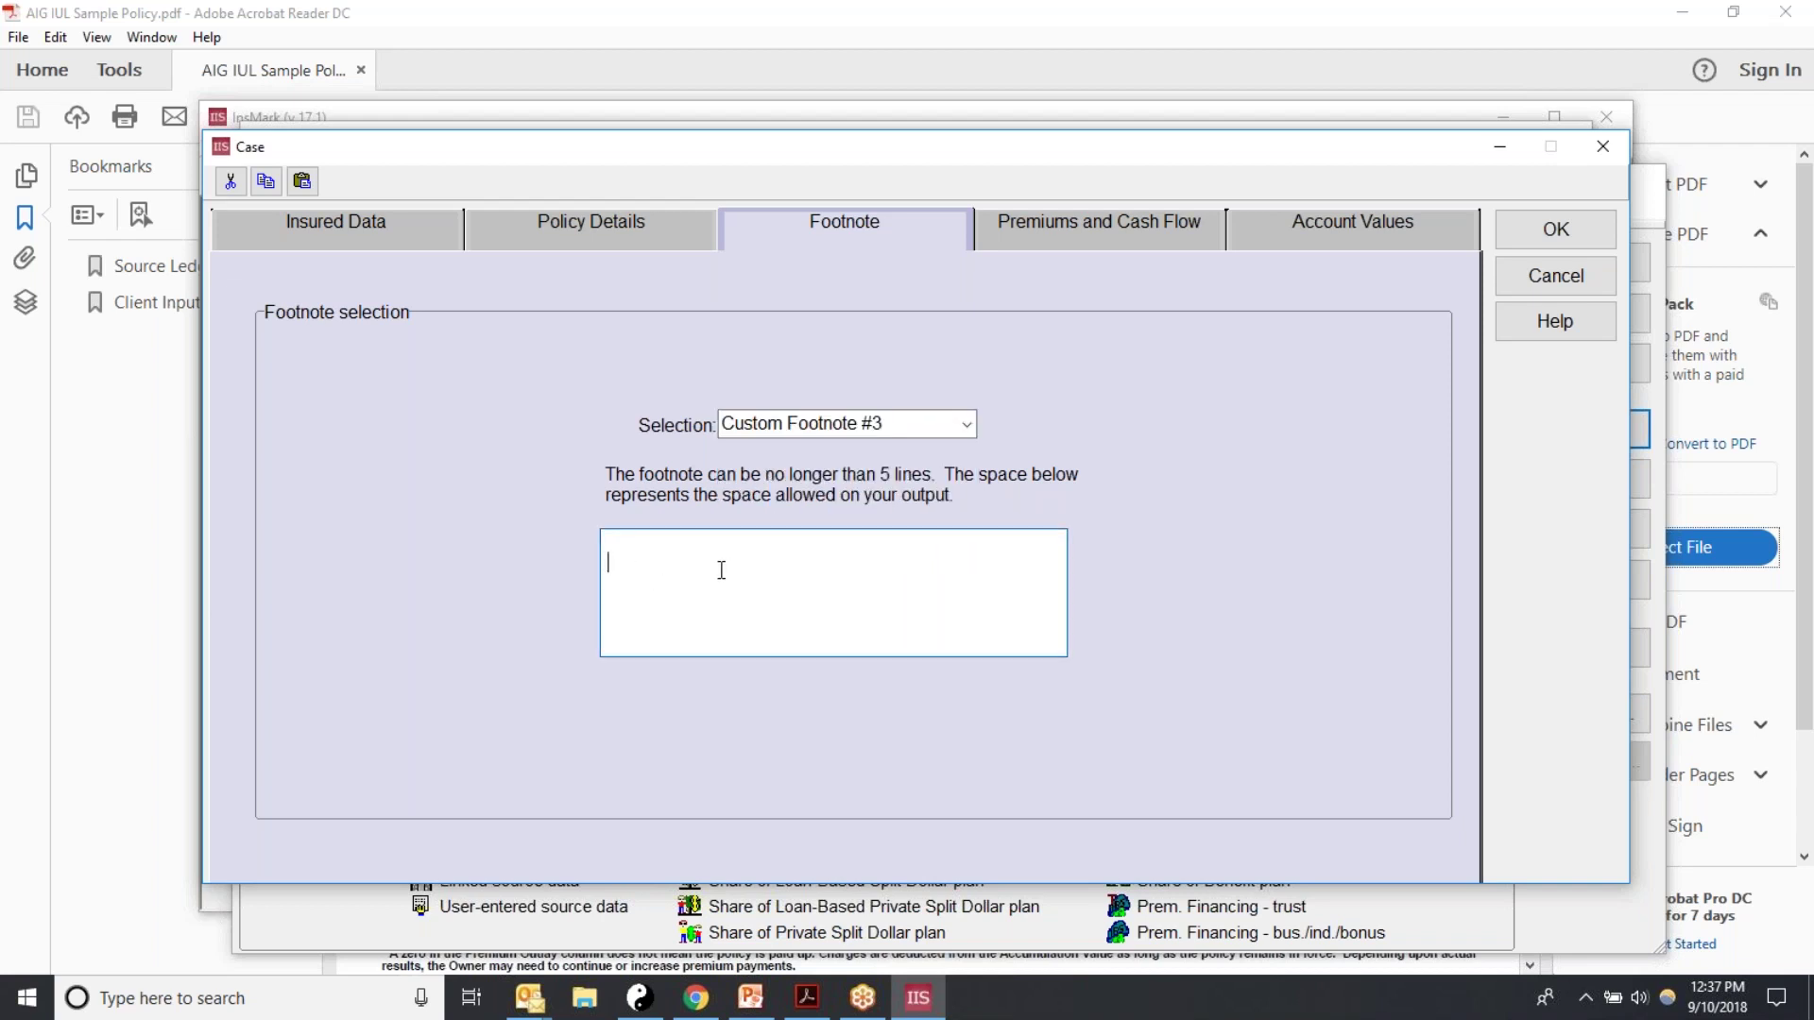
{"action": "left_click", "coordinate": [965, 427]}
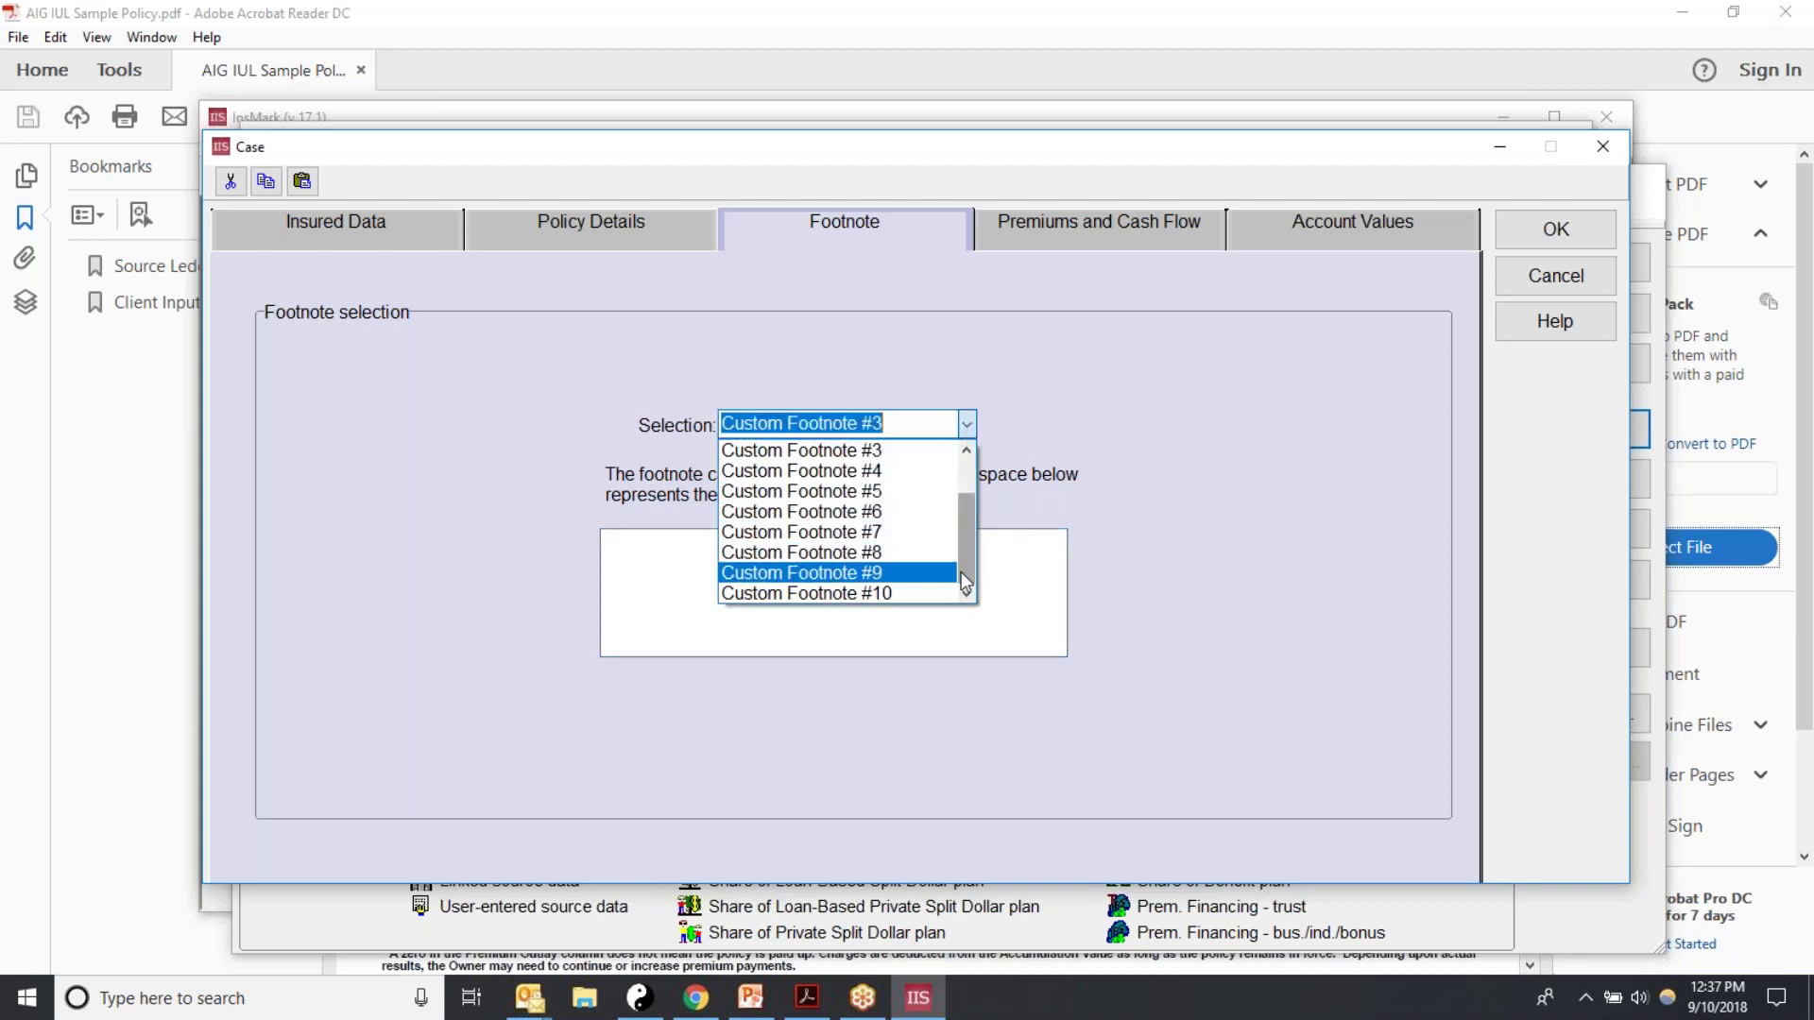
{"action": "left_click_drag", "start_coordinate": [961, 571], "coordinate": [967, 493]}
{"action": "left_click", "coordinate": [833, 450]}
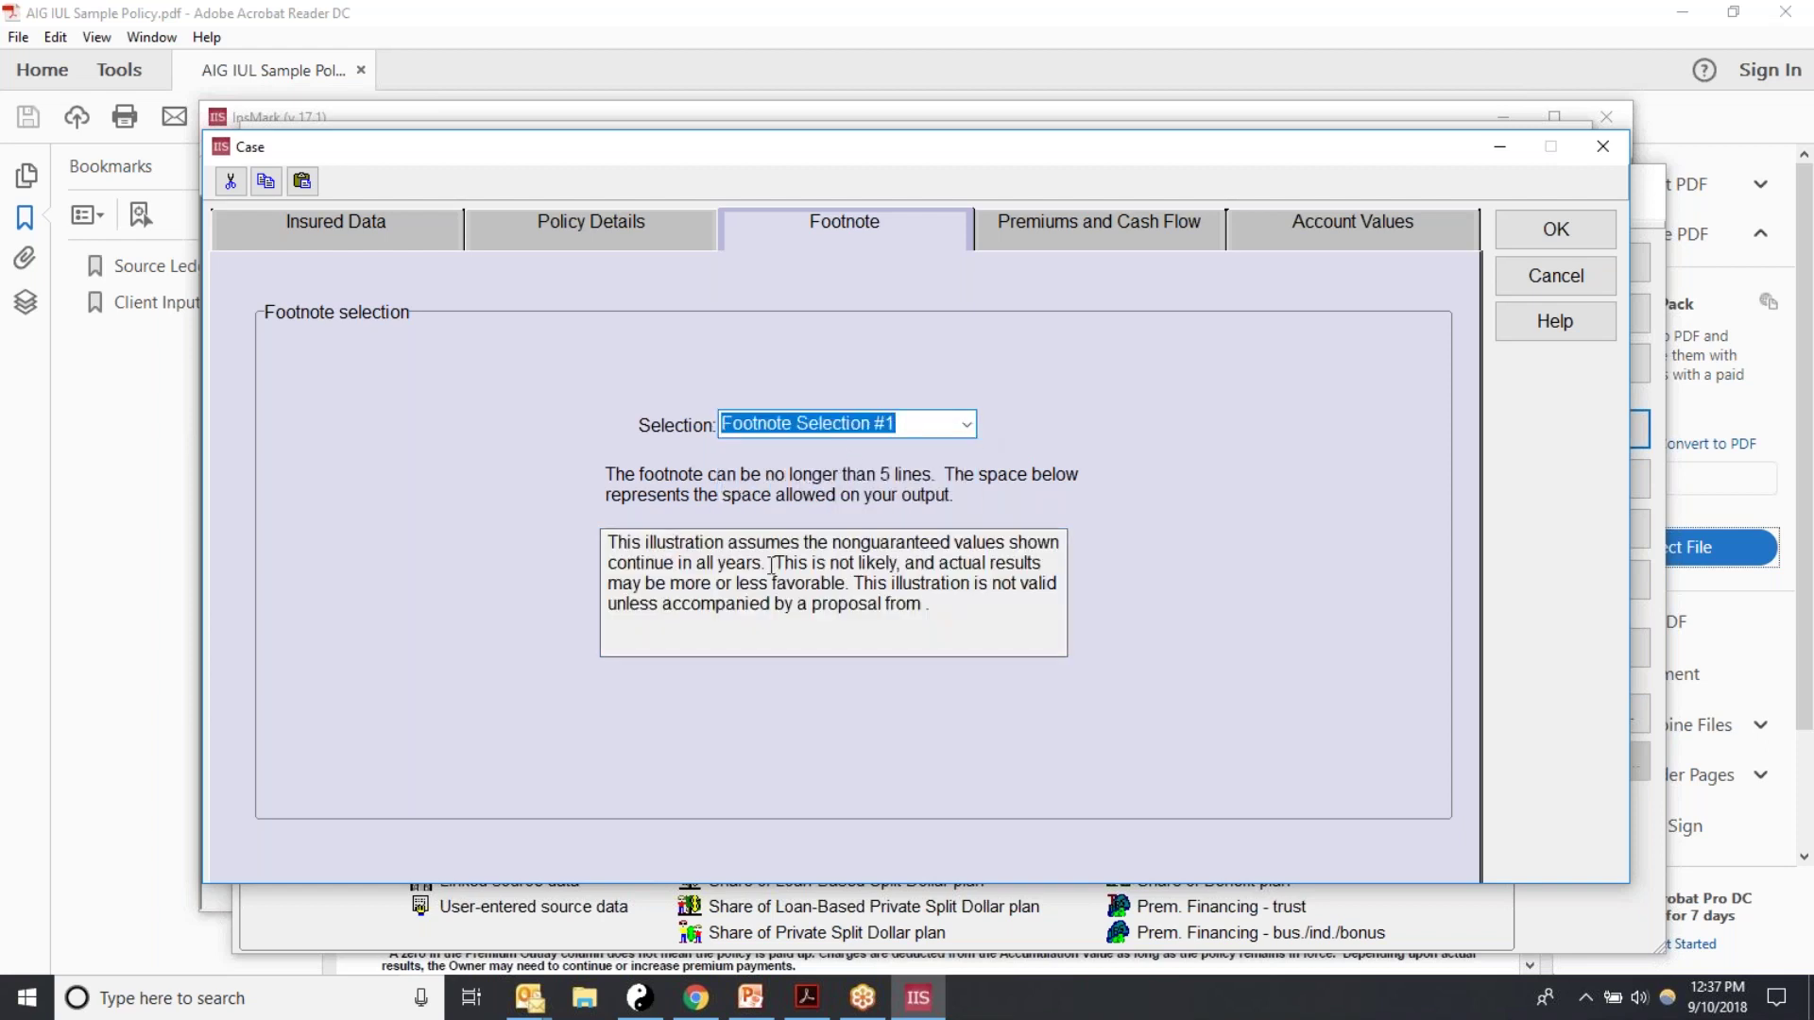
{"action": "left_click_drag", "start_coordinate": [608, 542], "coordinate": [947, 642]}
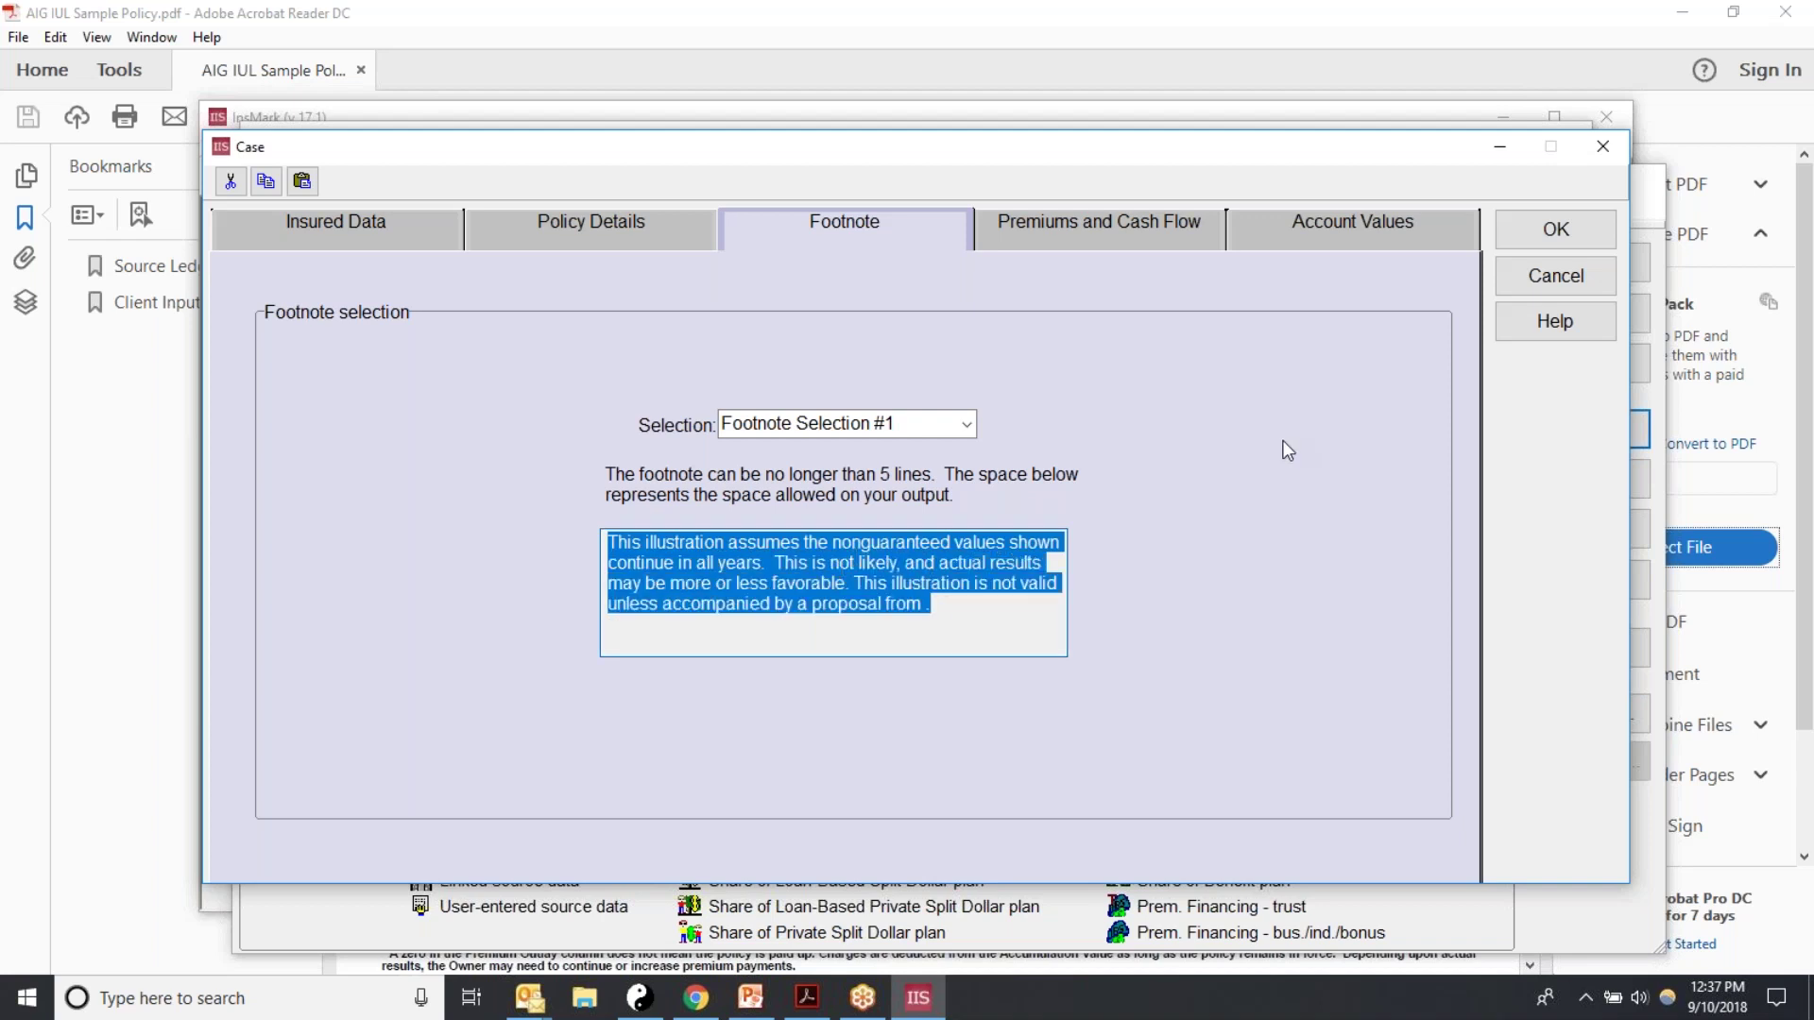
{"action": "left_click", "coordinate": [1068, 234]}
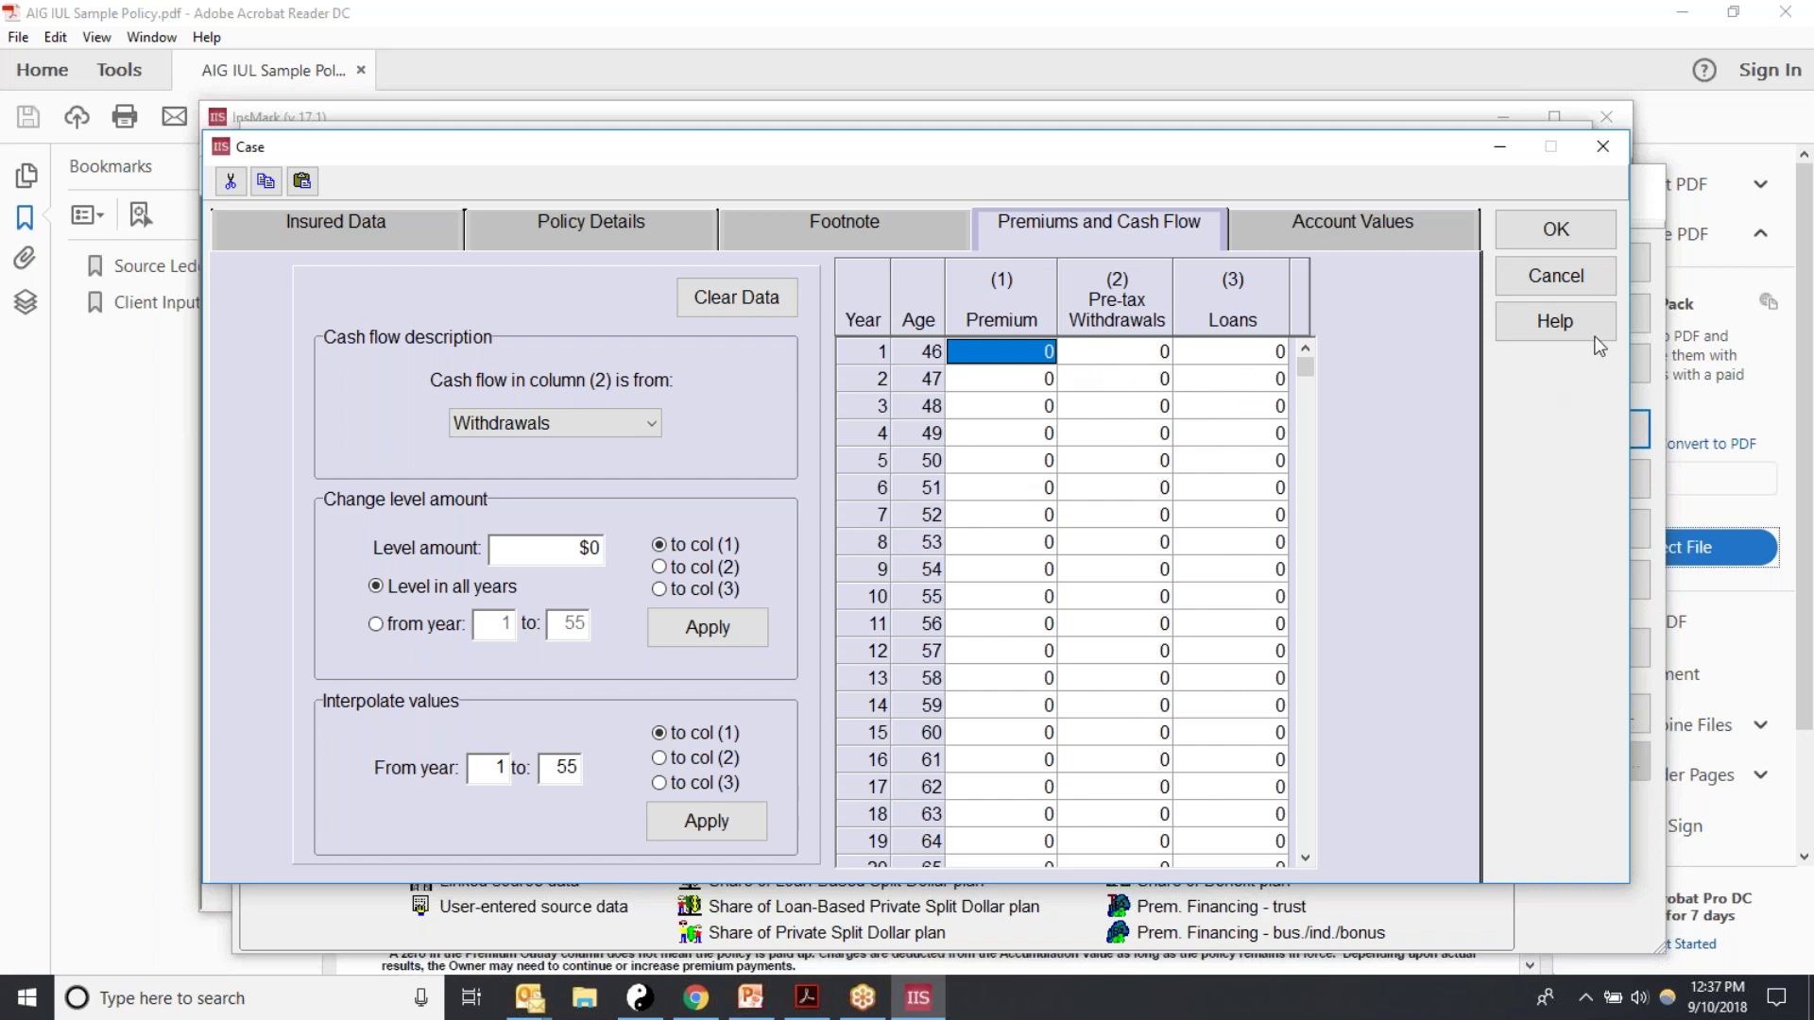
Step: Review the PDF's premiums and enter a 15,000 premium for year 1
{"action": "left_click", "coordinate": [806, 997]}
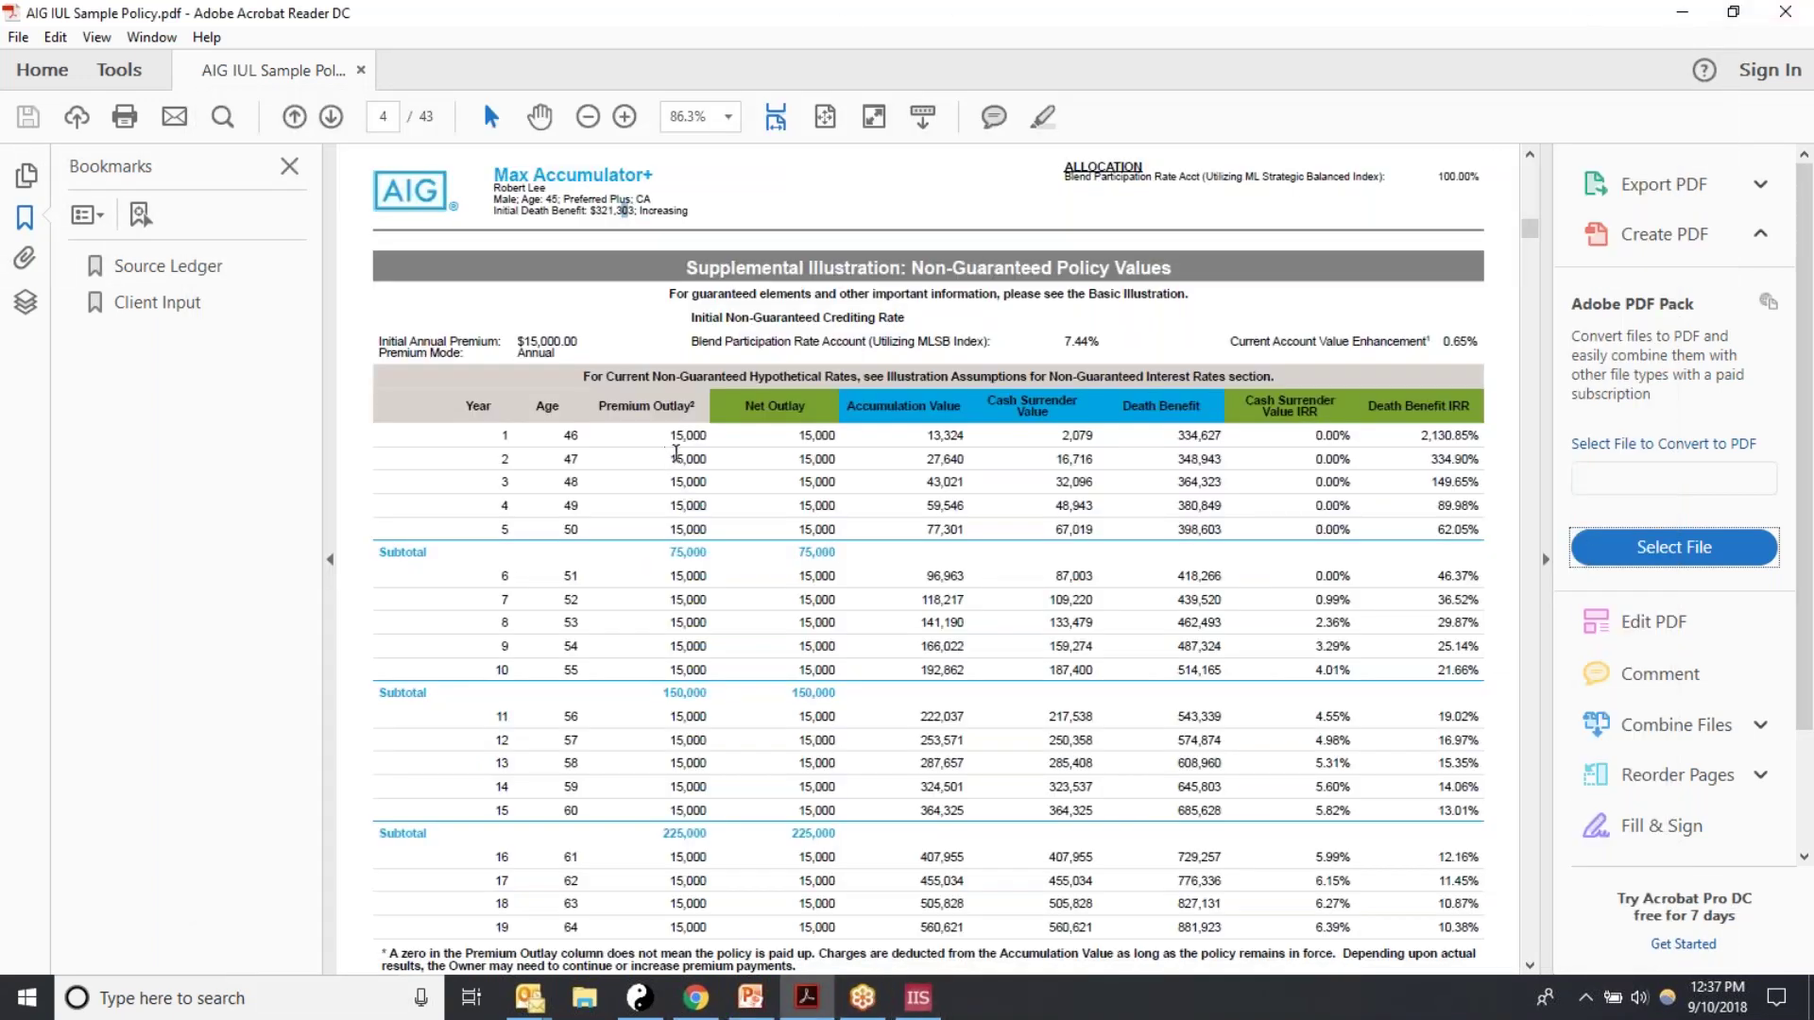
{"action": "scroll", "coordinate": [679, 716], "scroll_direction": "down", "scroll_amount": 10}
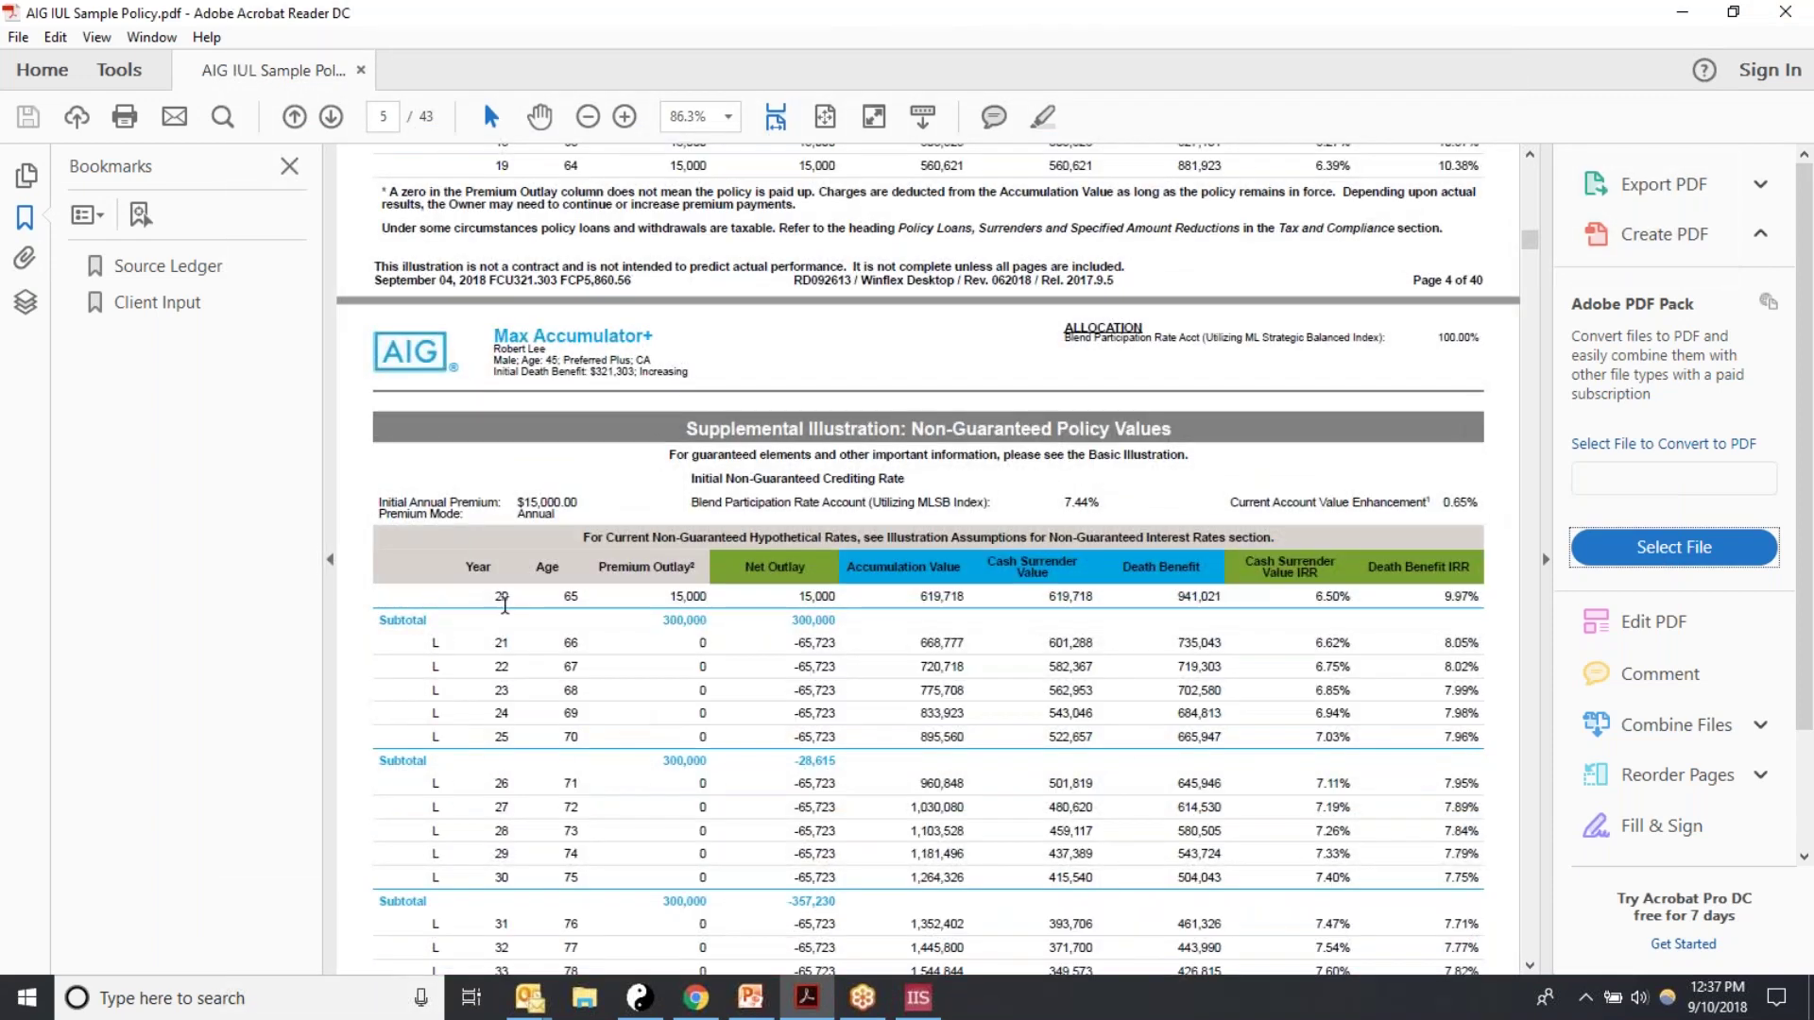
{"action": "scroll", "coordinate": [661, 662], "scroll_direction": "up", "scroll_amount": 4}
{"action": "scroll", "coordinate": [707, 622], "scroll_direction": "up", "scroll_amount": 2}
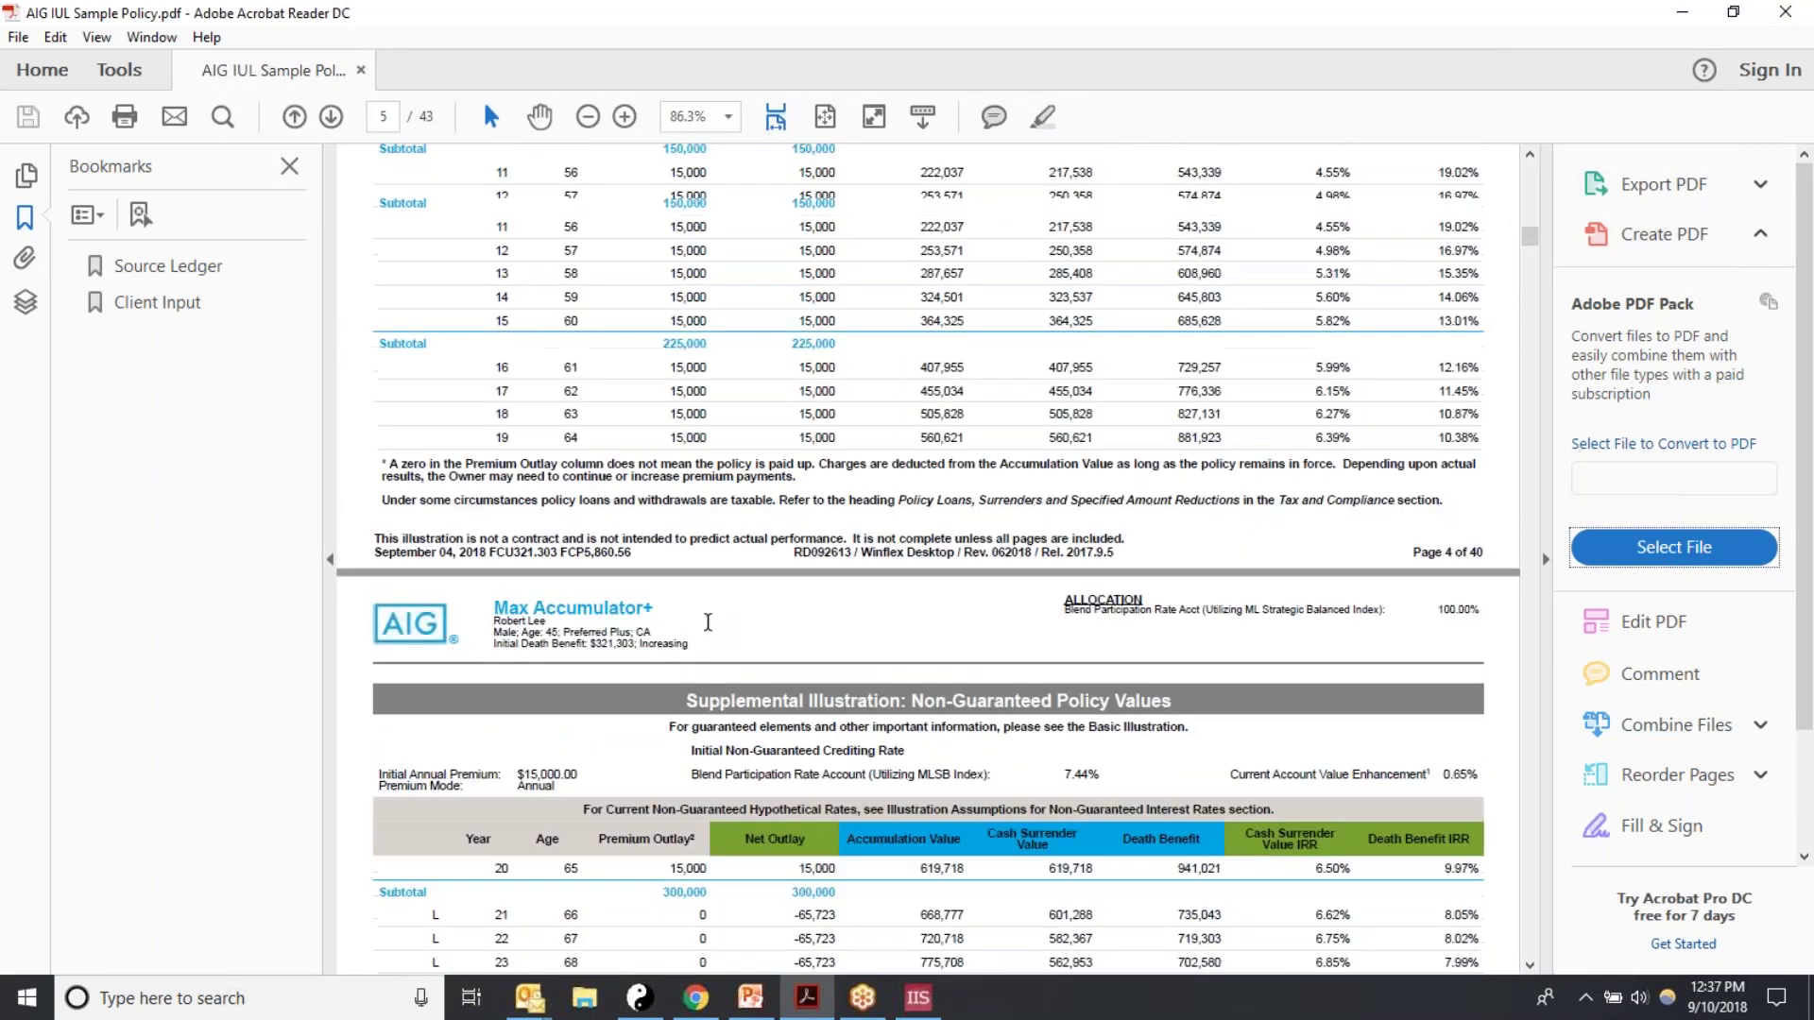
{"action": "scroll", "coordinate": [708, 622], "scroll_direction": "up", "scroll_amount": 4}
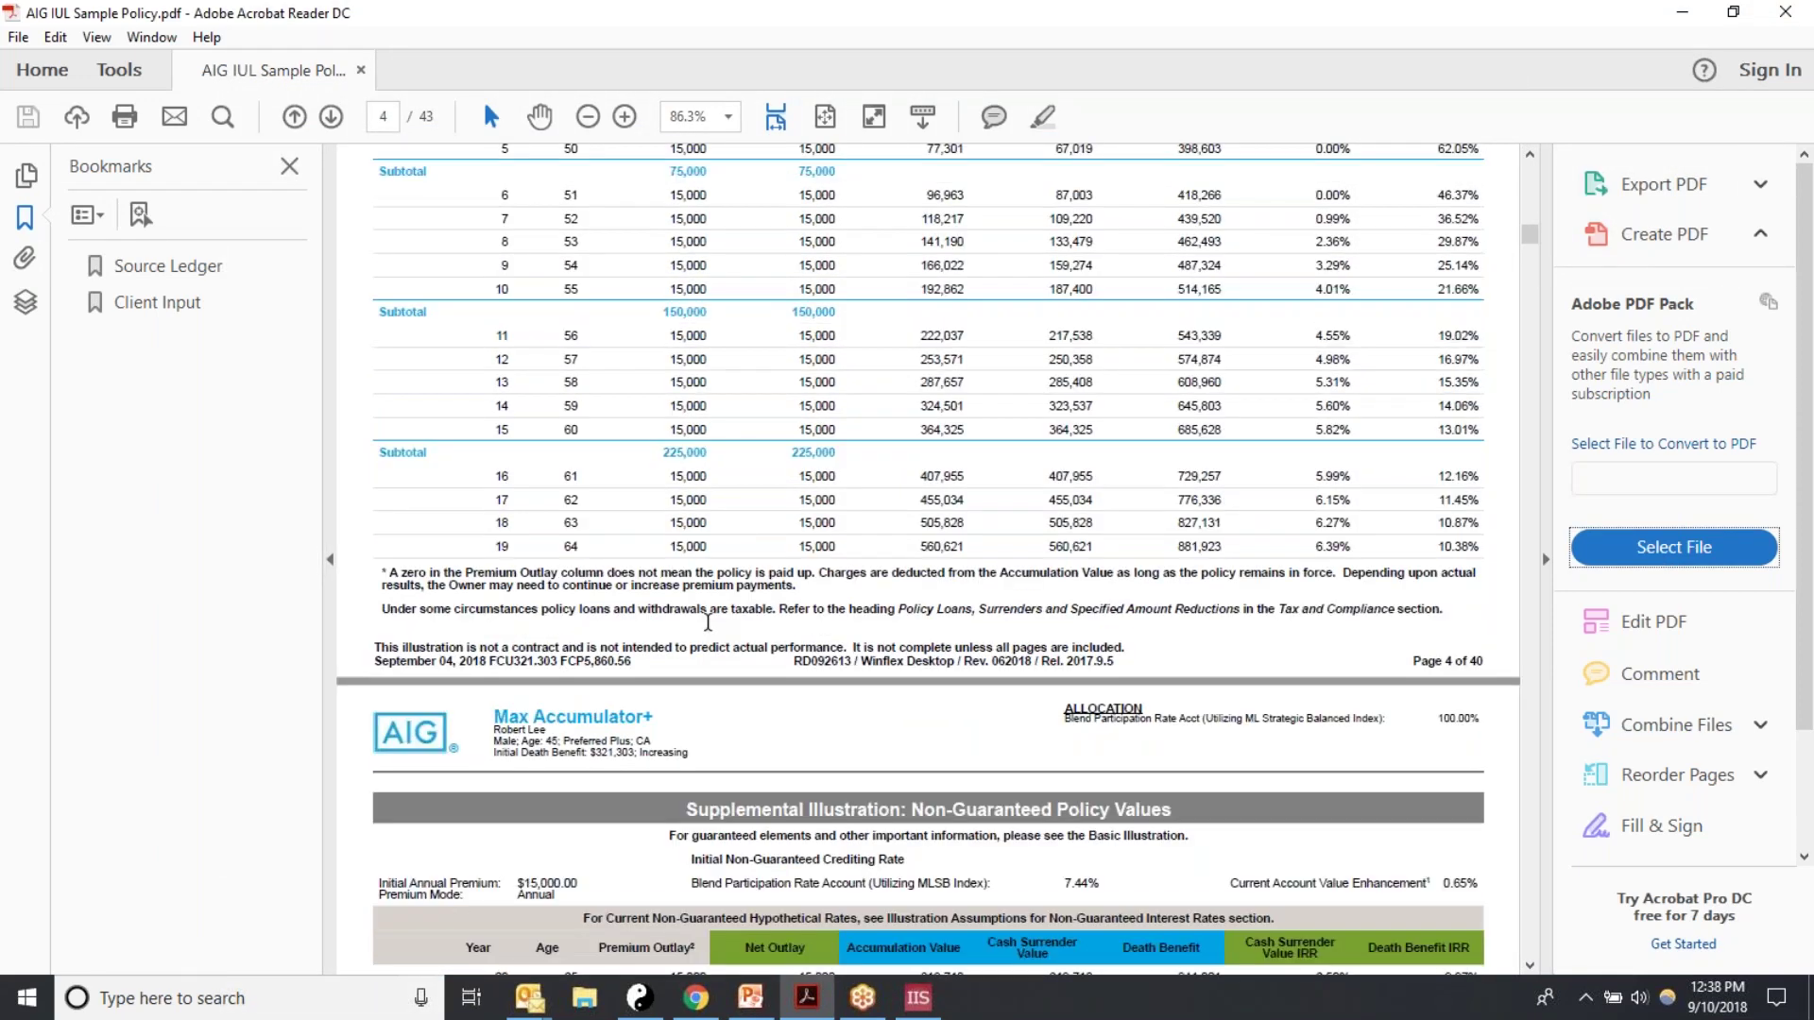
{"action": "left_click", "coordinate": [917, 998]}
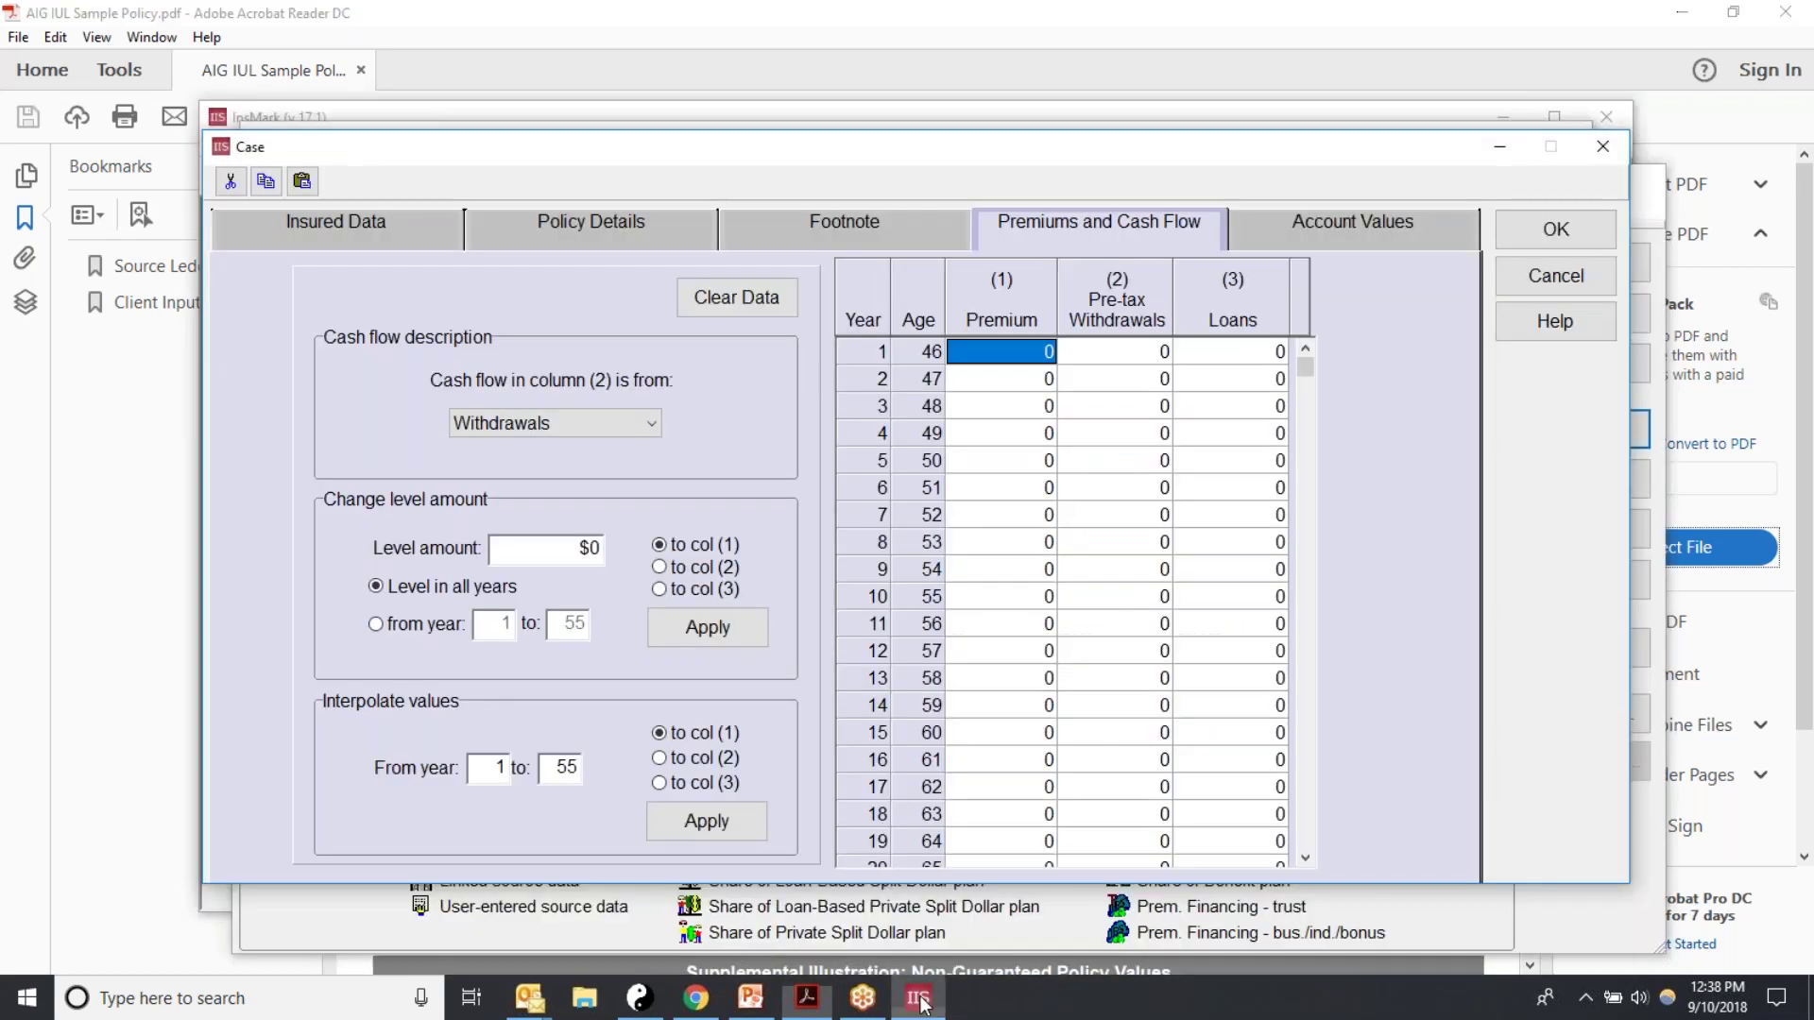
{"action": "left_click", "coordinate": [1124, 460]}
{"action": "left_click", "coordinate": [971, 353]}
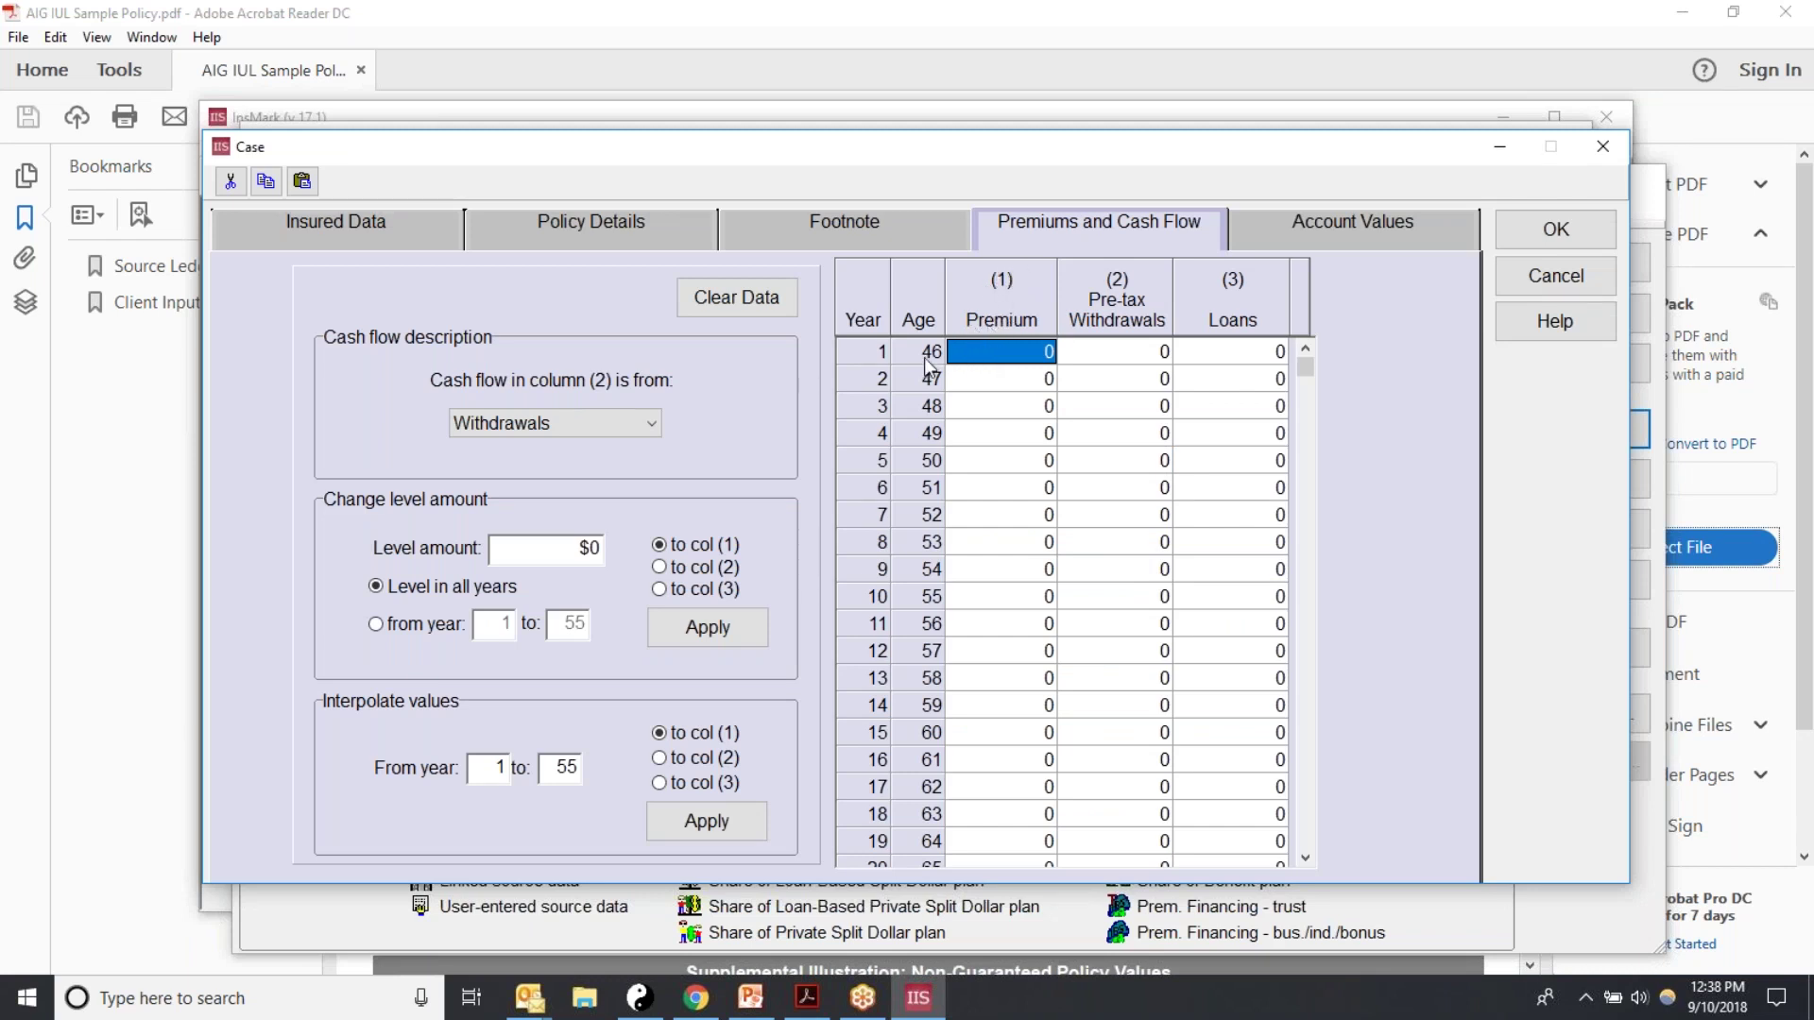
{"action": "type", "text": "1"}
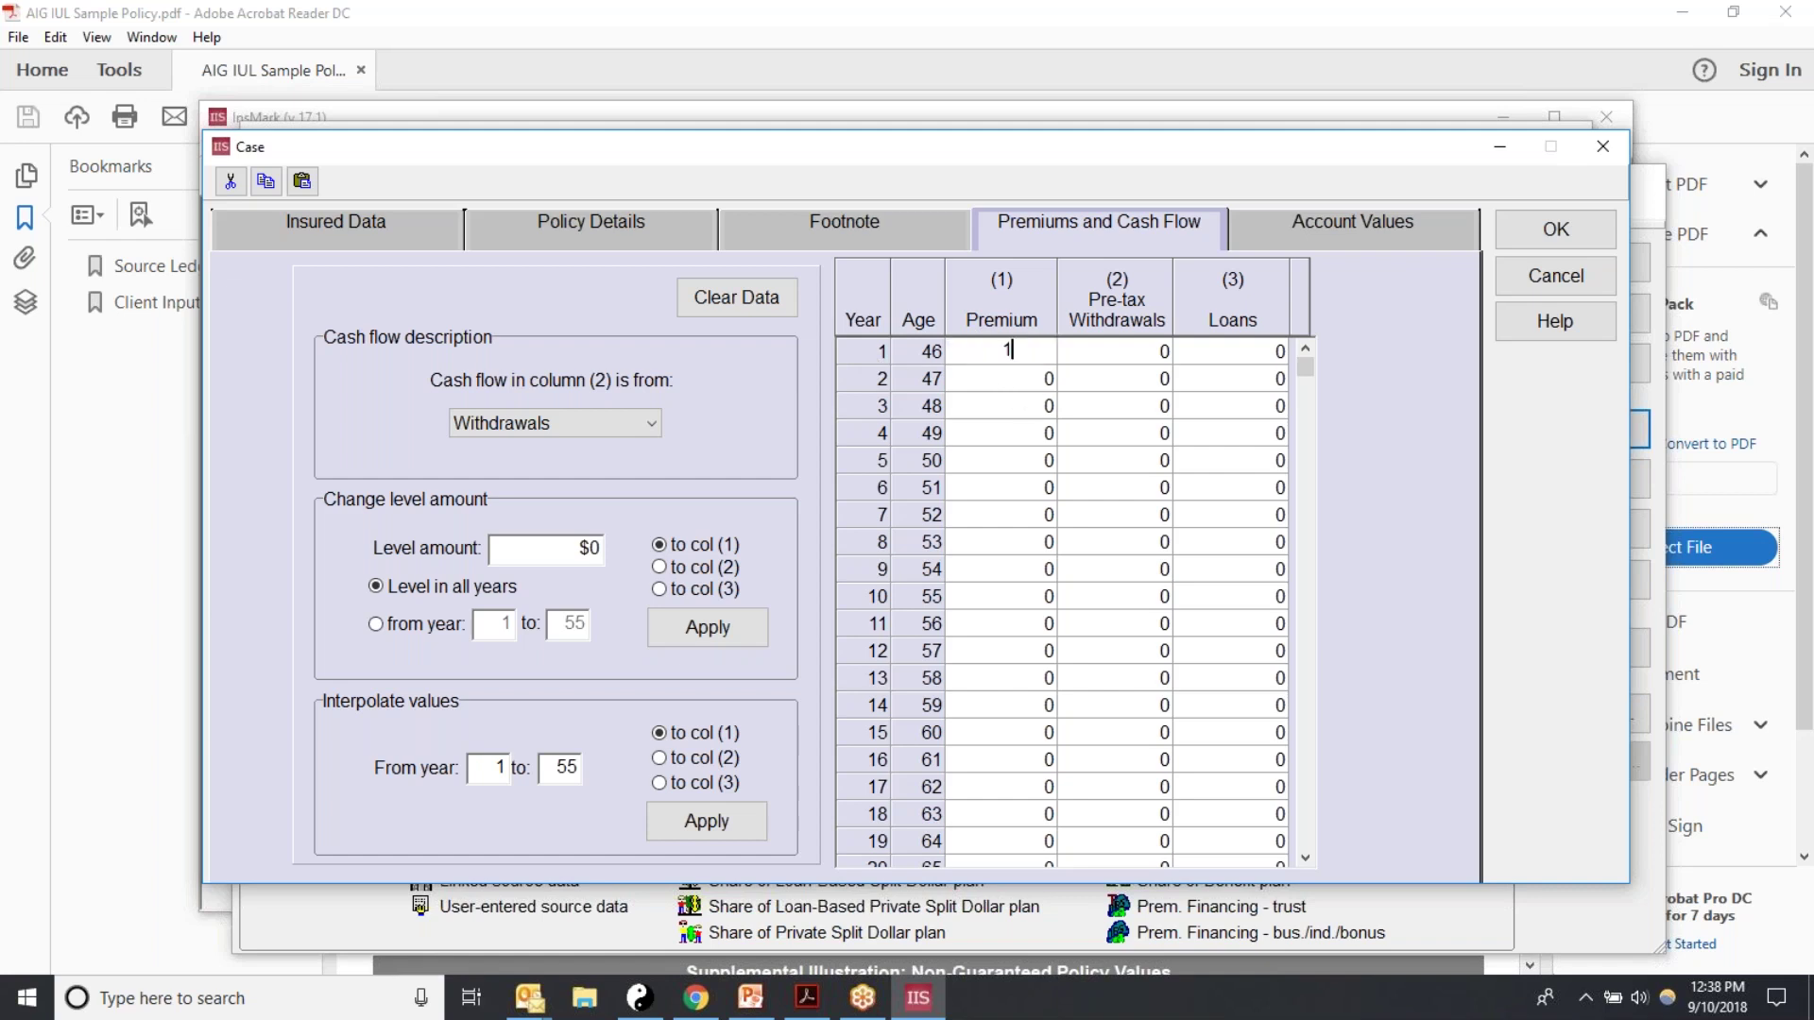
{"action": "type", "text": "5000"}
{"action": "left_click", "coordinate": [1002, 386]}
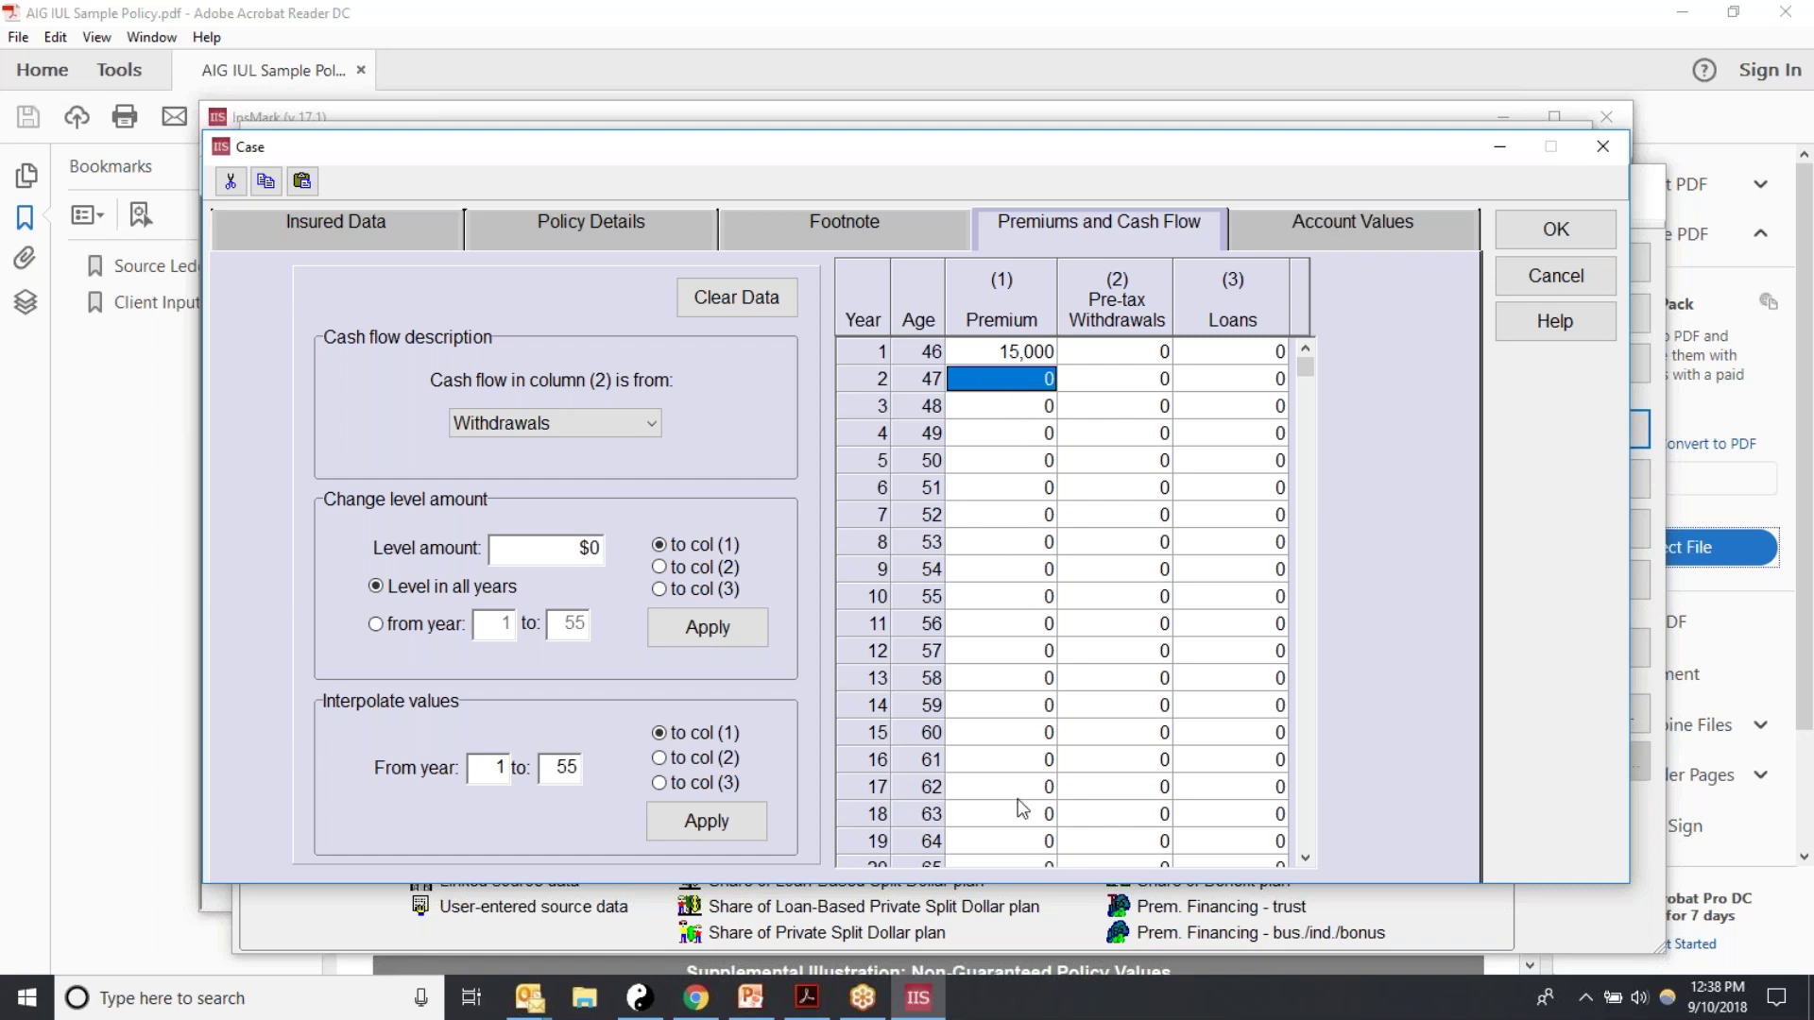
Step: Fill the 15,000 premium down through years 2 to 20 (ages 47 to 65)
{"action": "left_click", "coordinate": [963, 353]}
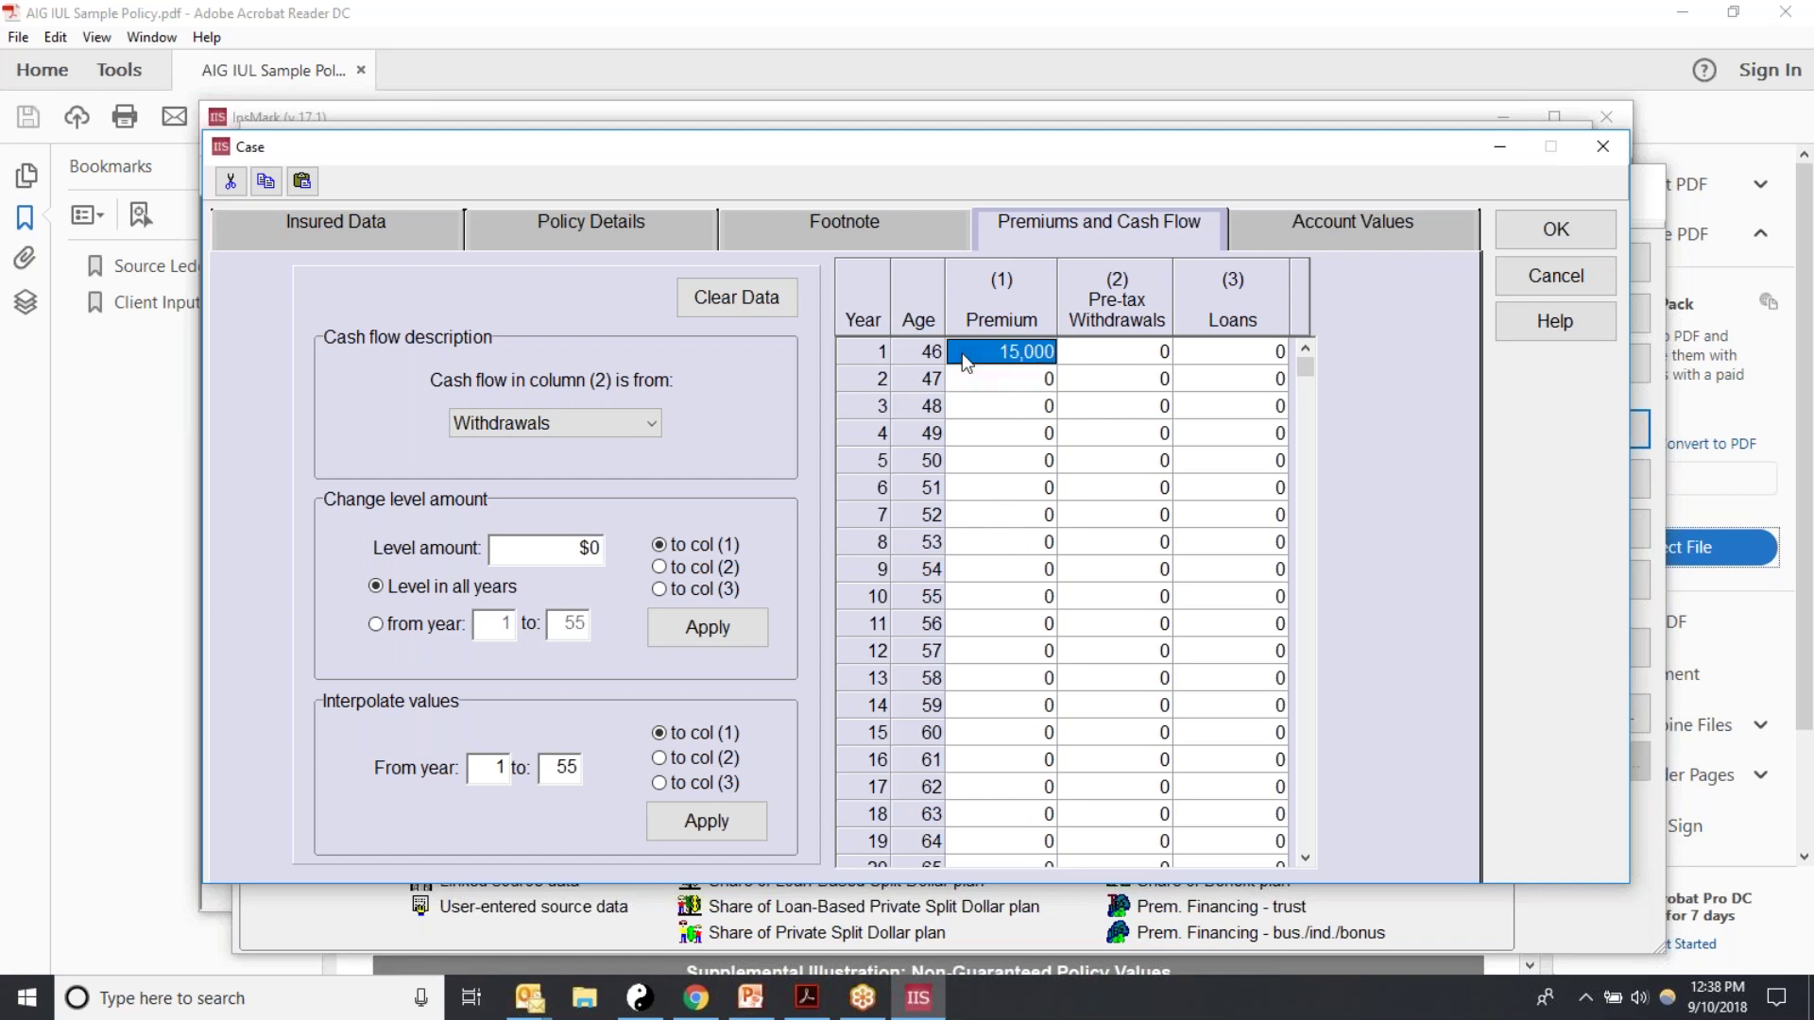
{"action": "left_click", "coordinate": [1011, 384]}
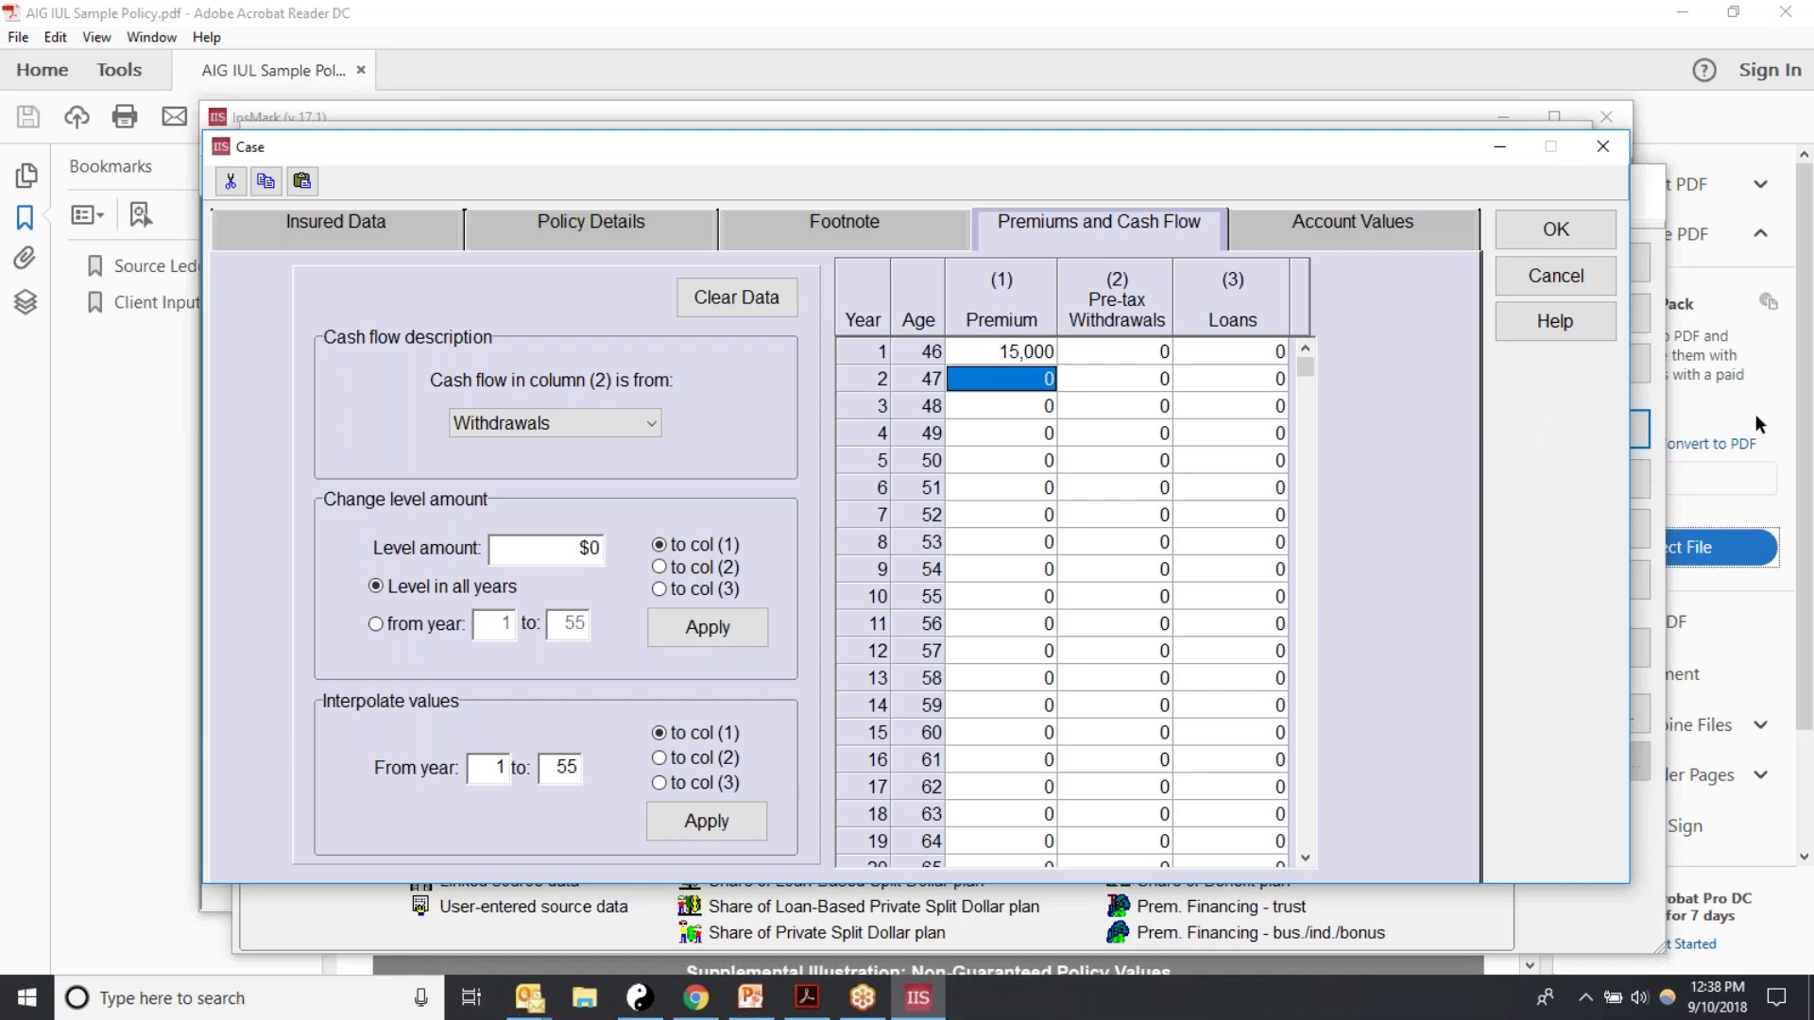
{"action": "type", "text": "15000"}
{"action": "key", "text": "Return"}
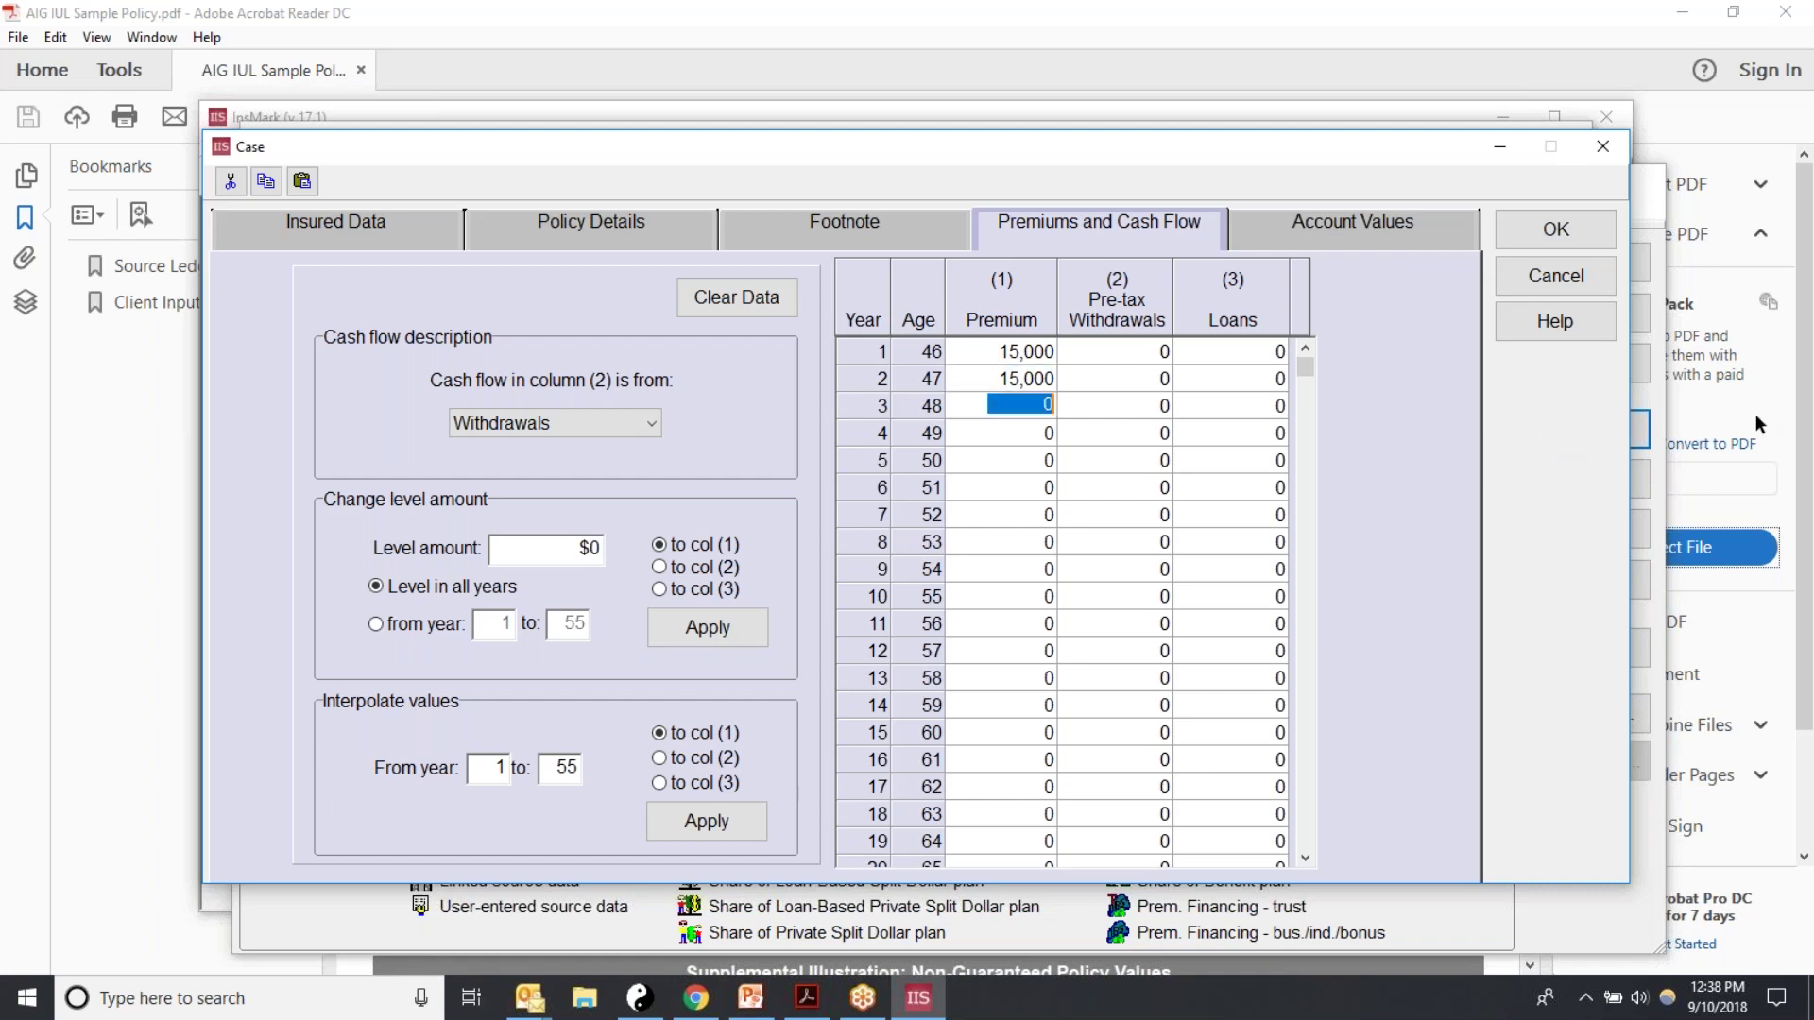
{"action": "key", "text": "Return"}
{"action": "key", "text": "Return"}
{"action": "key", "text": "Return"}
{"action": "key", "text": "Return"}
{"action": "key", "text": "Return"}
{"action": "key", "text": "Return"}
{"action": "key", "text": "Return"}
{"action": "key", "text": "Return"}
{"action": "key", "text": "Return"}
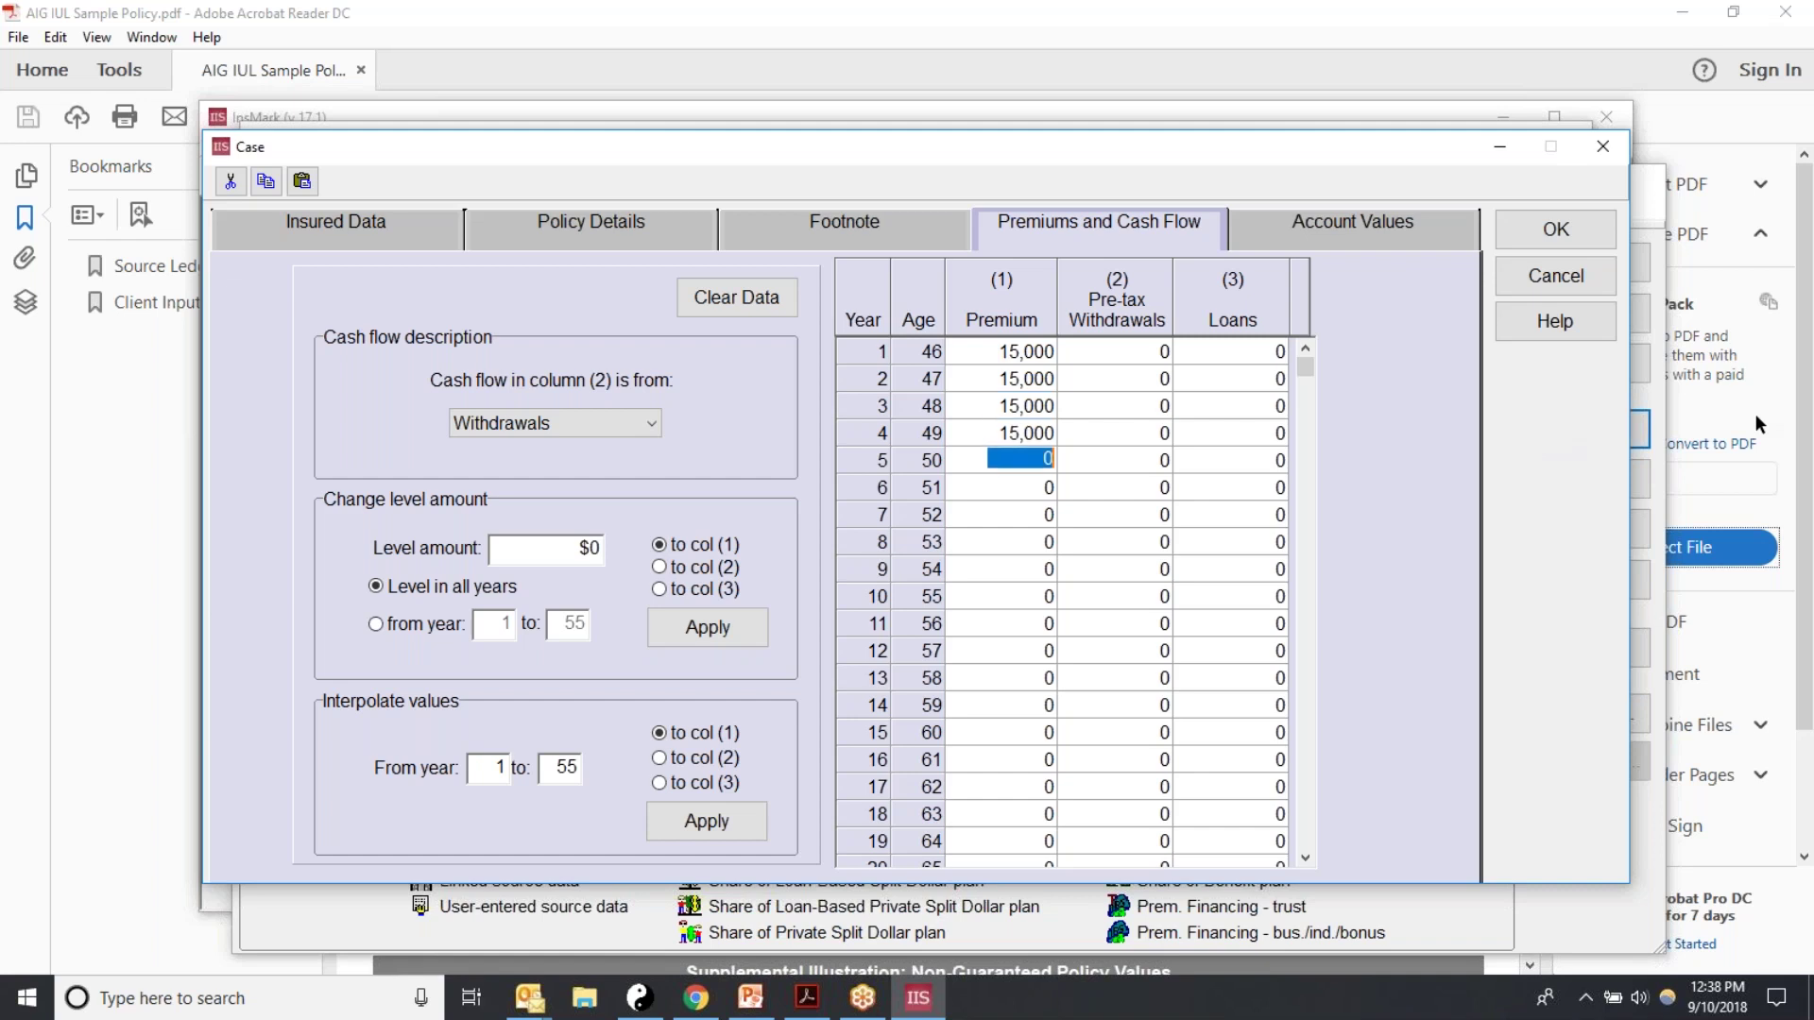
{"action": "key", "text": "Return"}
{"action": "key", "text": "Return"}
{"action": "key", "text": "Return"}
{"action": "key", "text": "Return"}
{"action": "key", "text": "Return"}
{"action": "key", "text": "Return"}
{"action": "key", "text": "Return"}
{"action": "key", "text": "Return"}
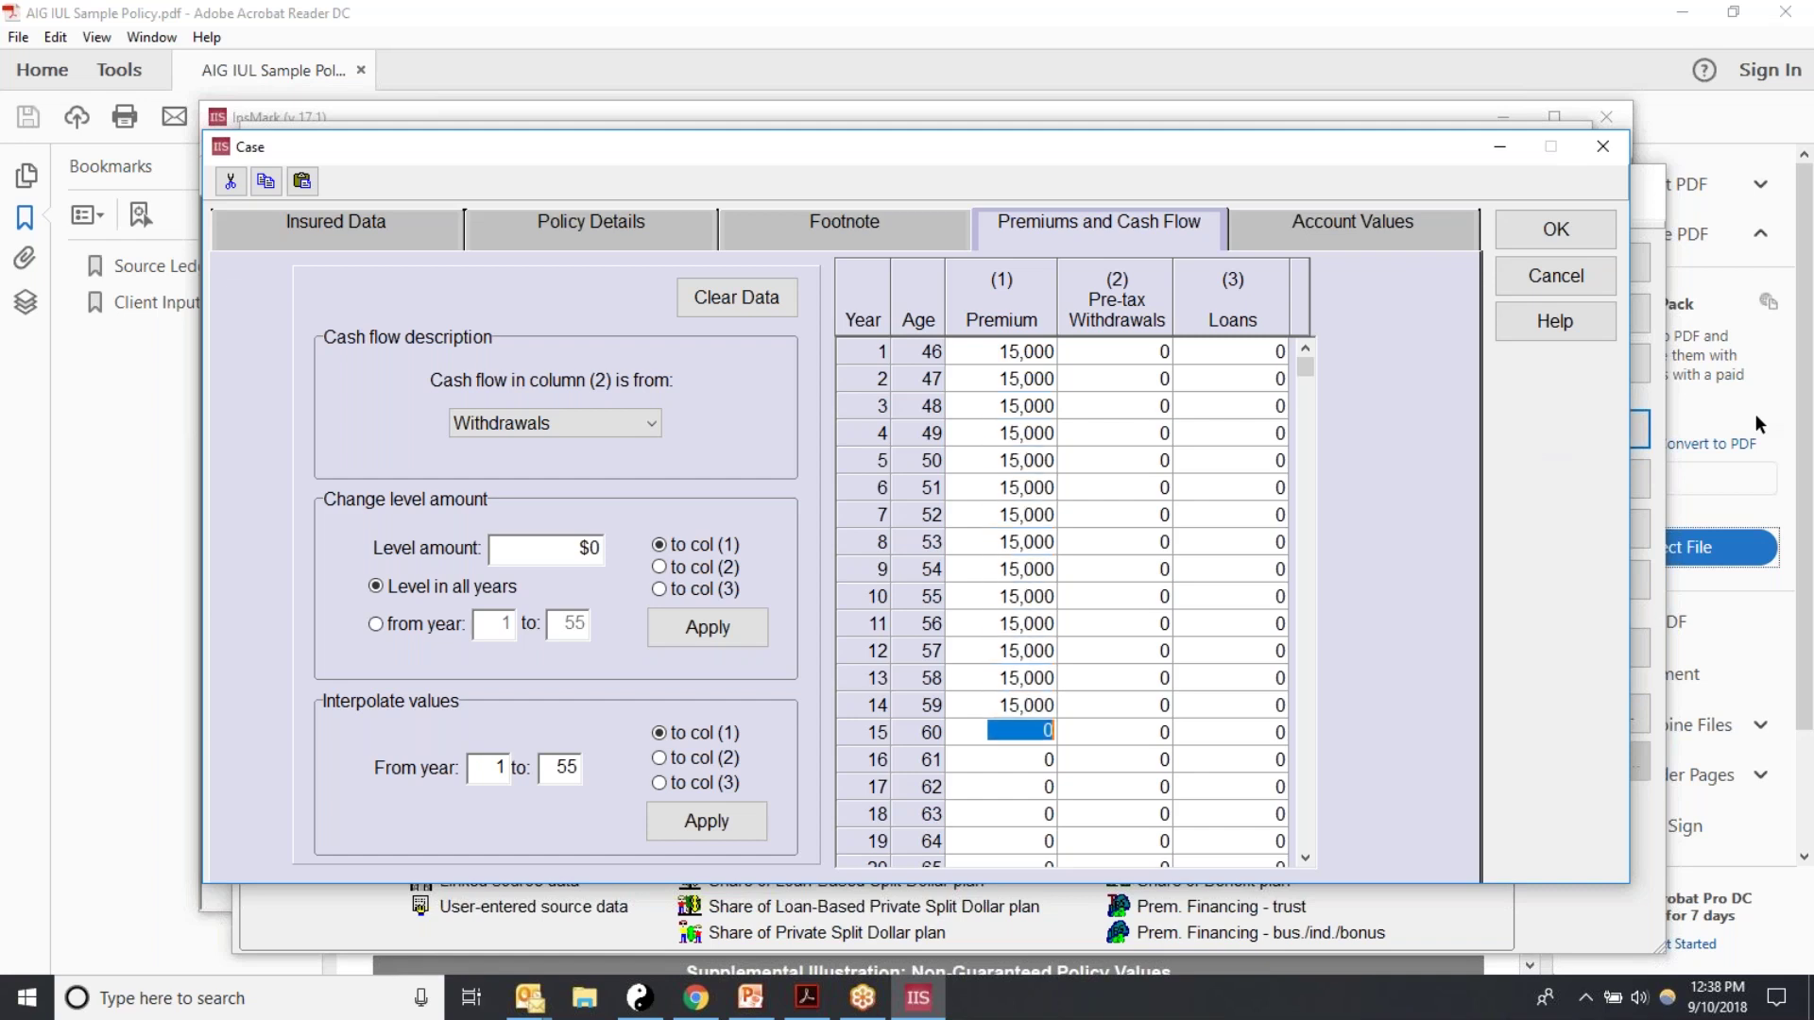
{"action": "key", "text": "Return"}
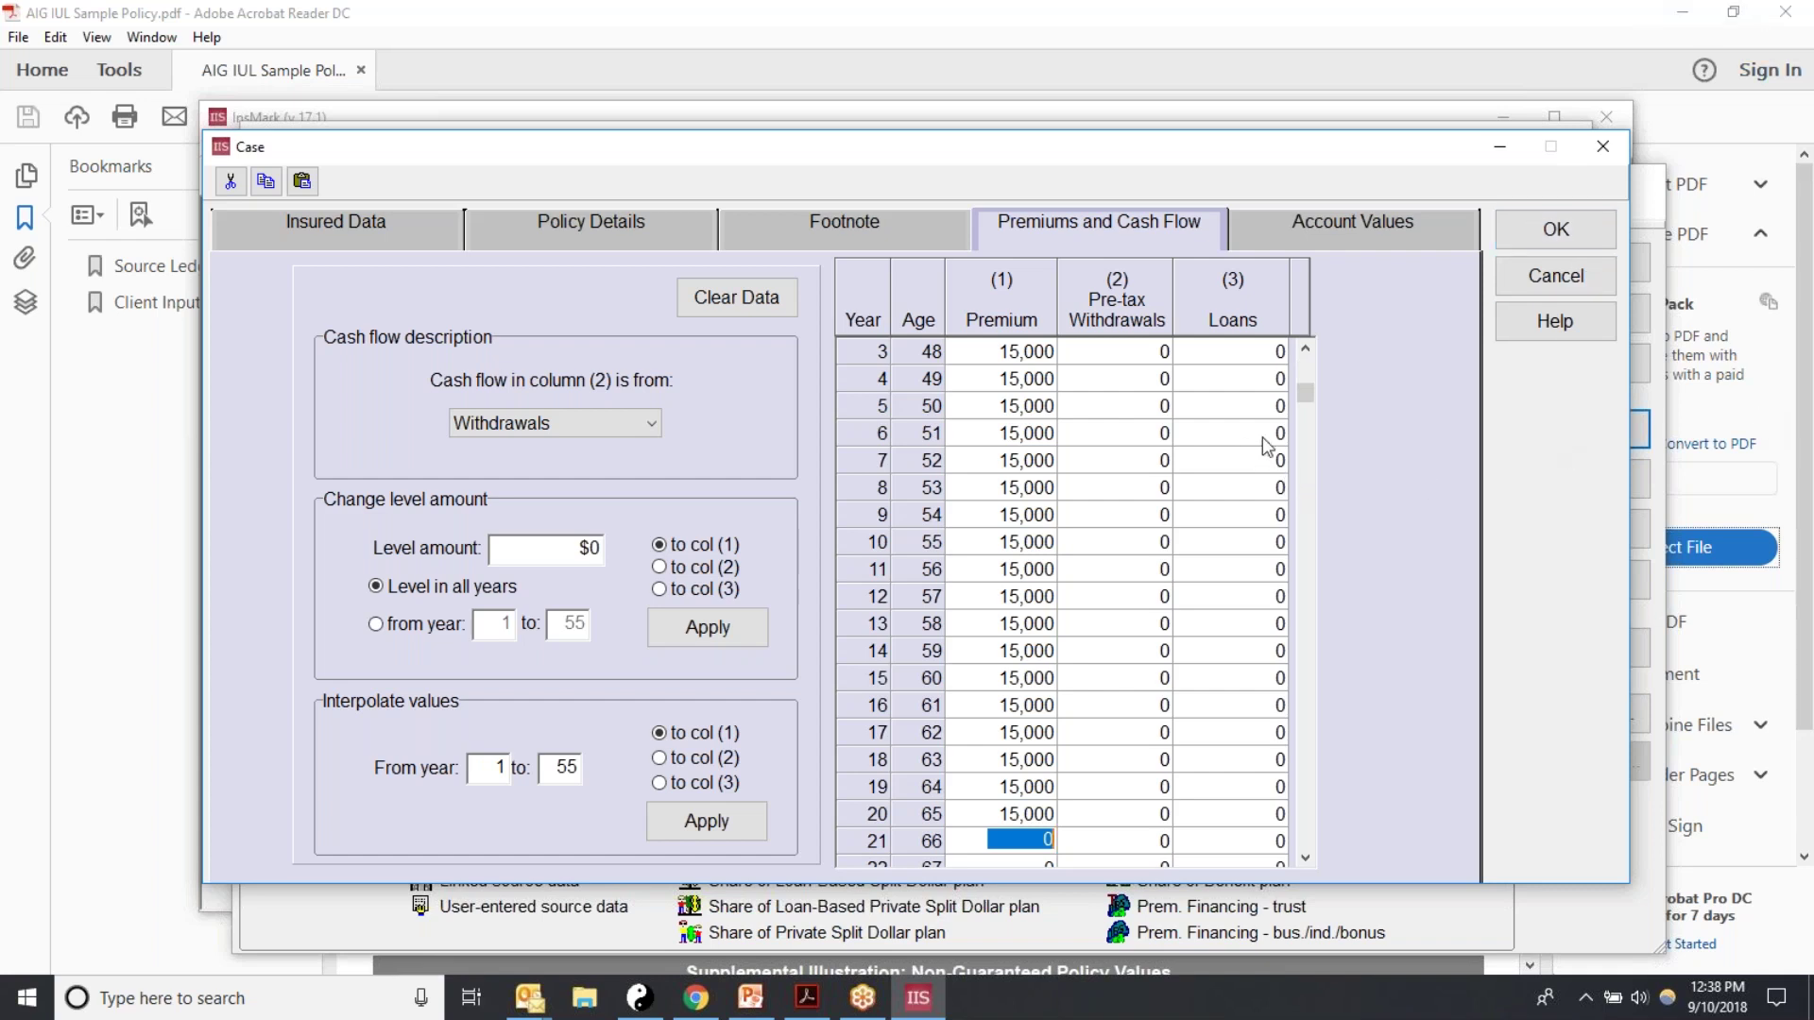
{"action": "scroll", "coordinate": [1324, 391], "scroll_direction": "up", "scroll_amount": 2}
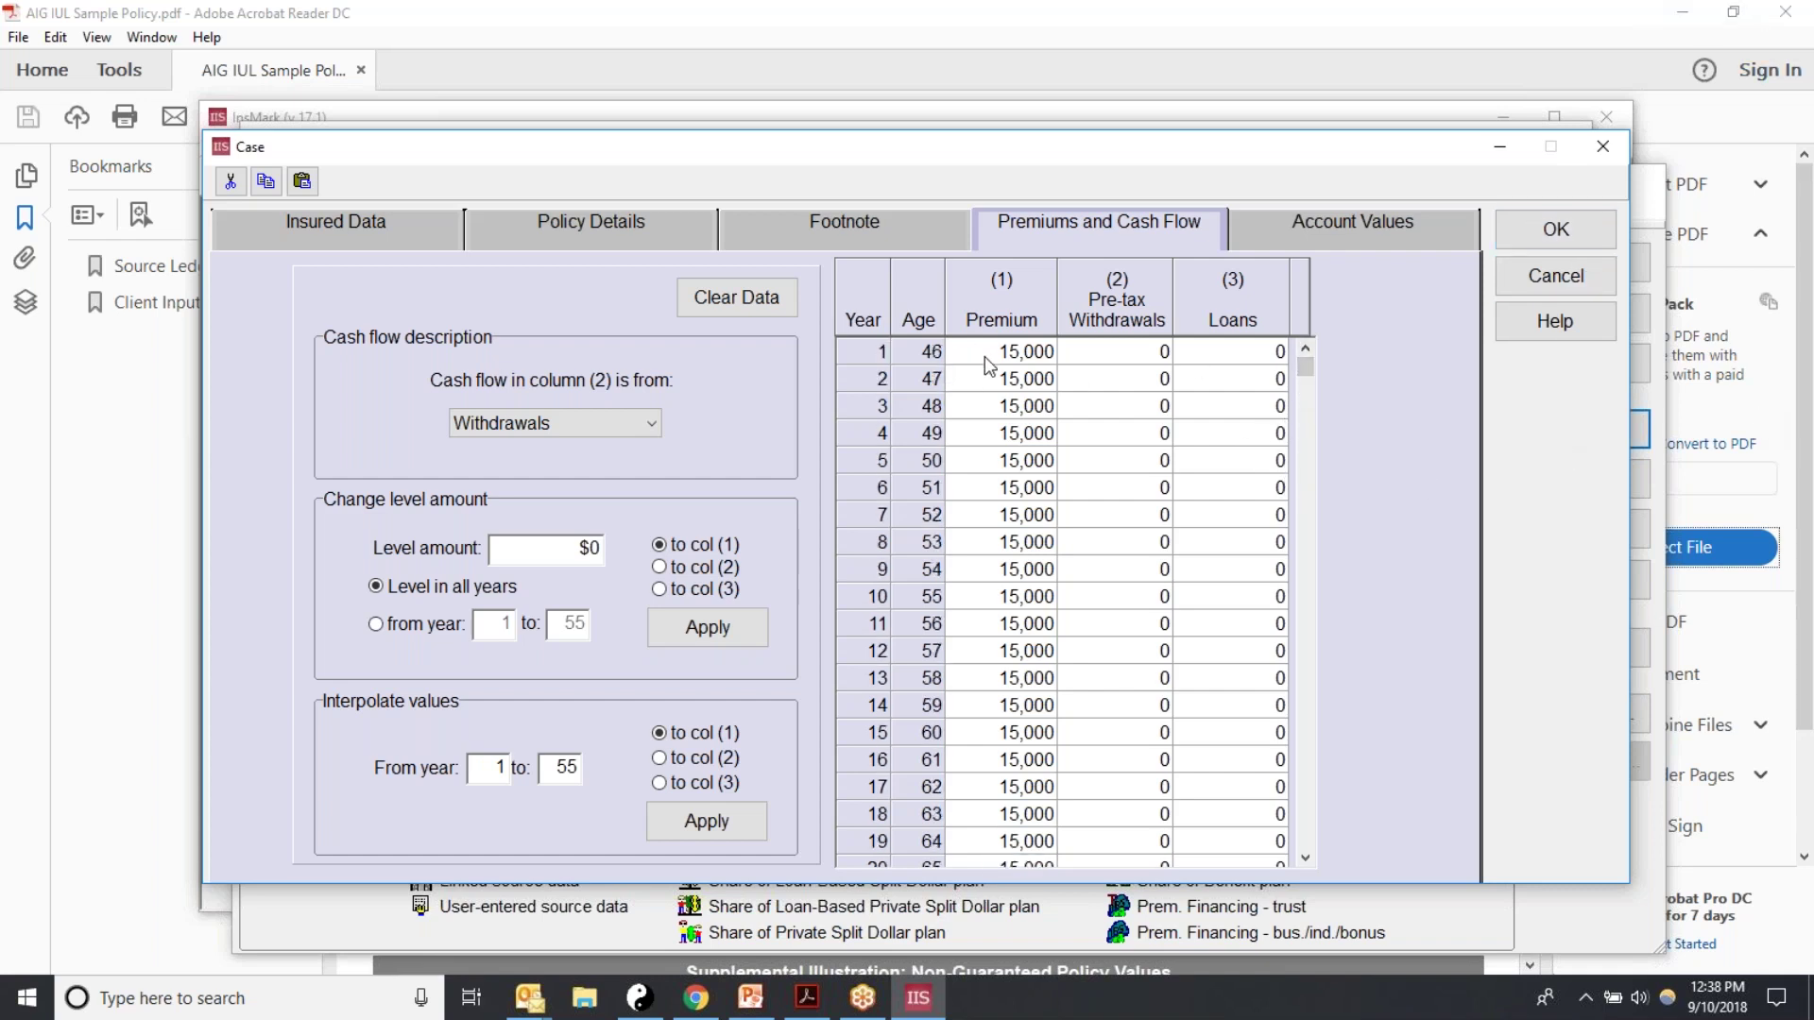
{"action": "left_click_drag", "start_coordinate": [1306, 368], "coordinate": [1305, 470]}
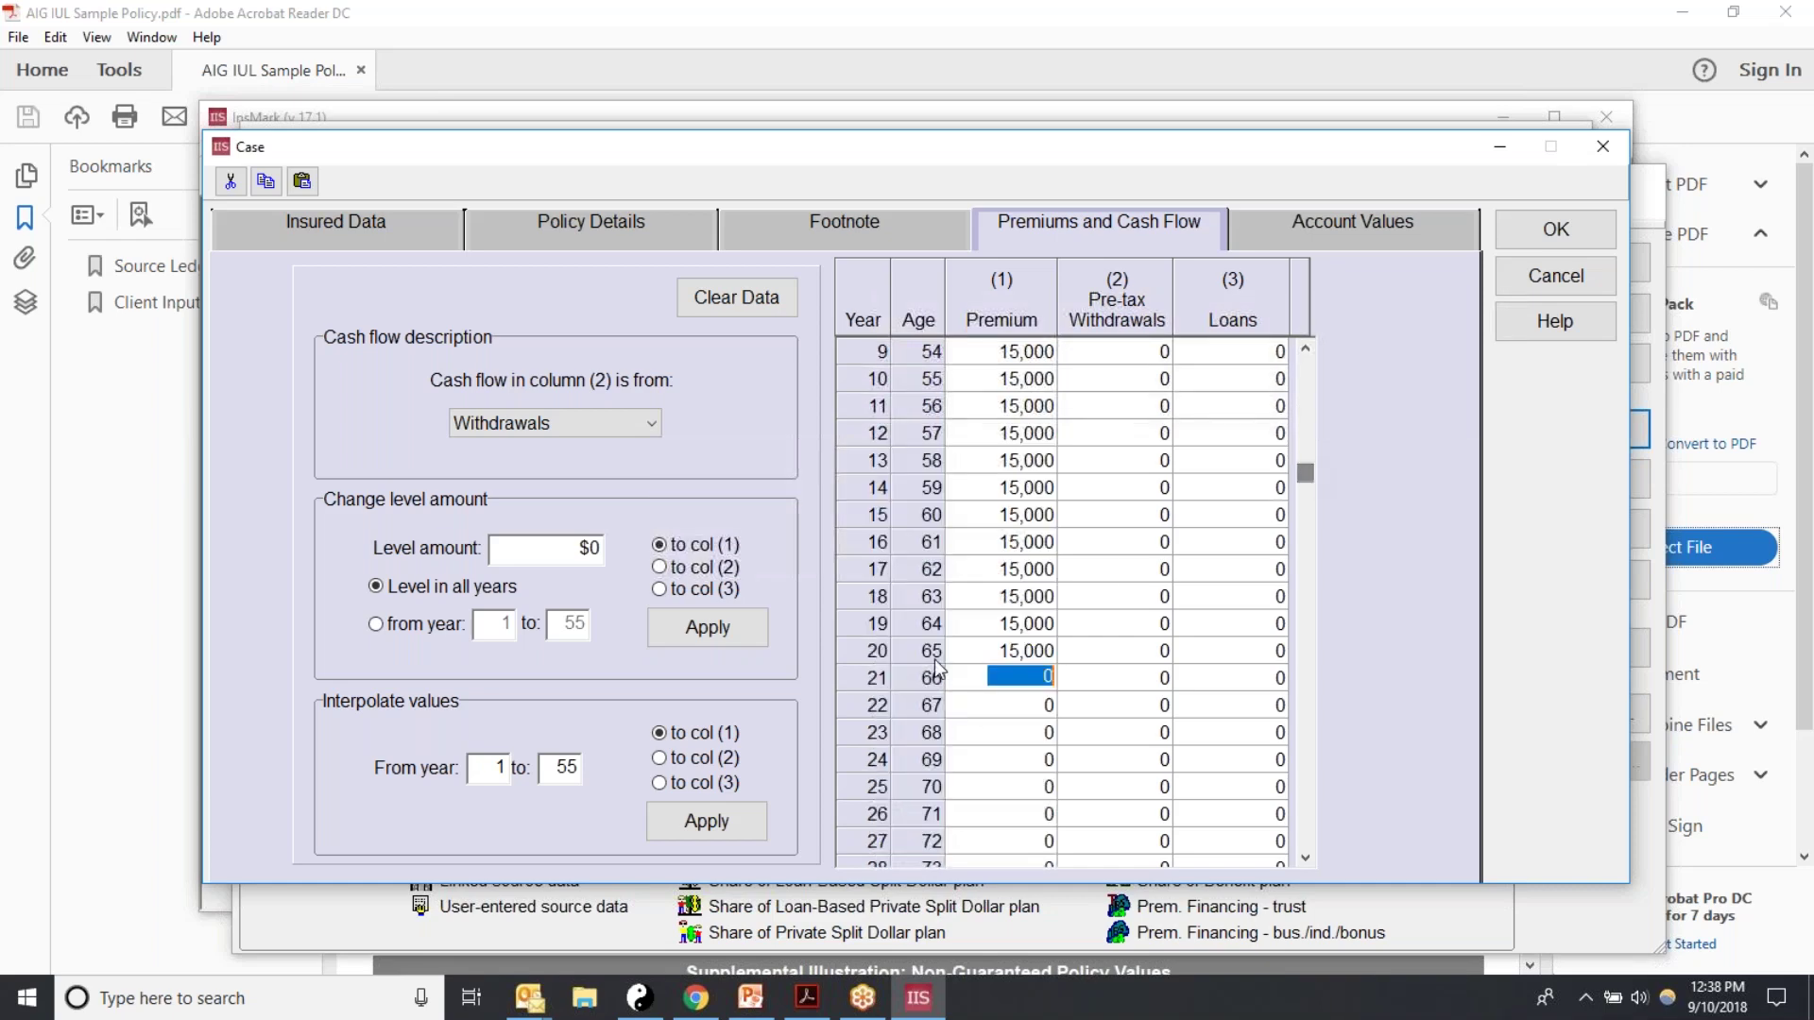
Step: Display the AIG policy PDF's page 5 Supplemental Illustration table, with -65,723 outlays from year 21
{"action": "left_click", "coordinate": [805, 998]}
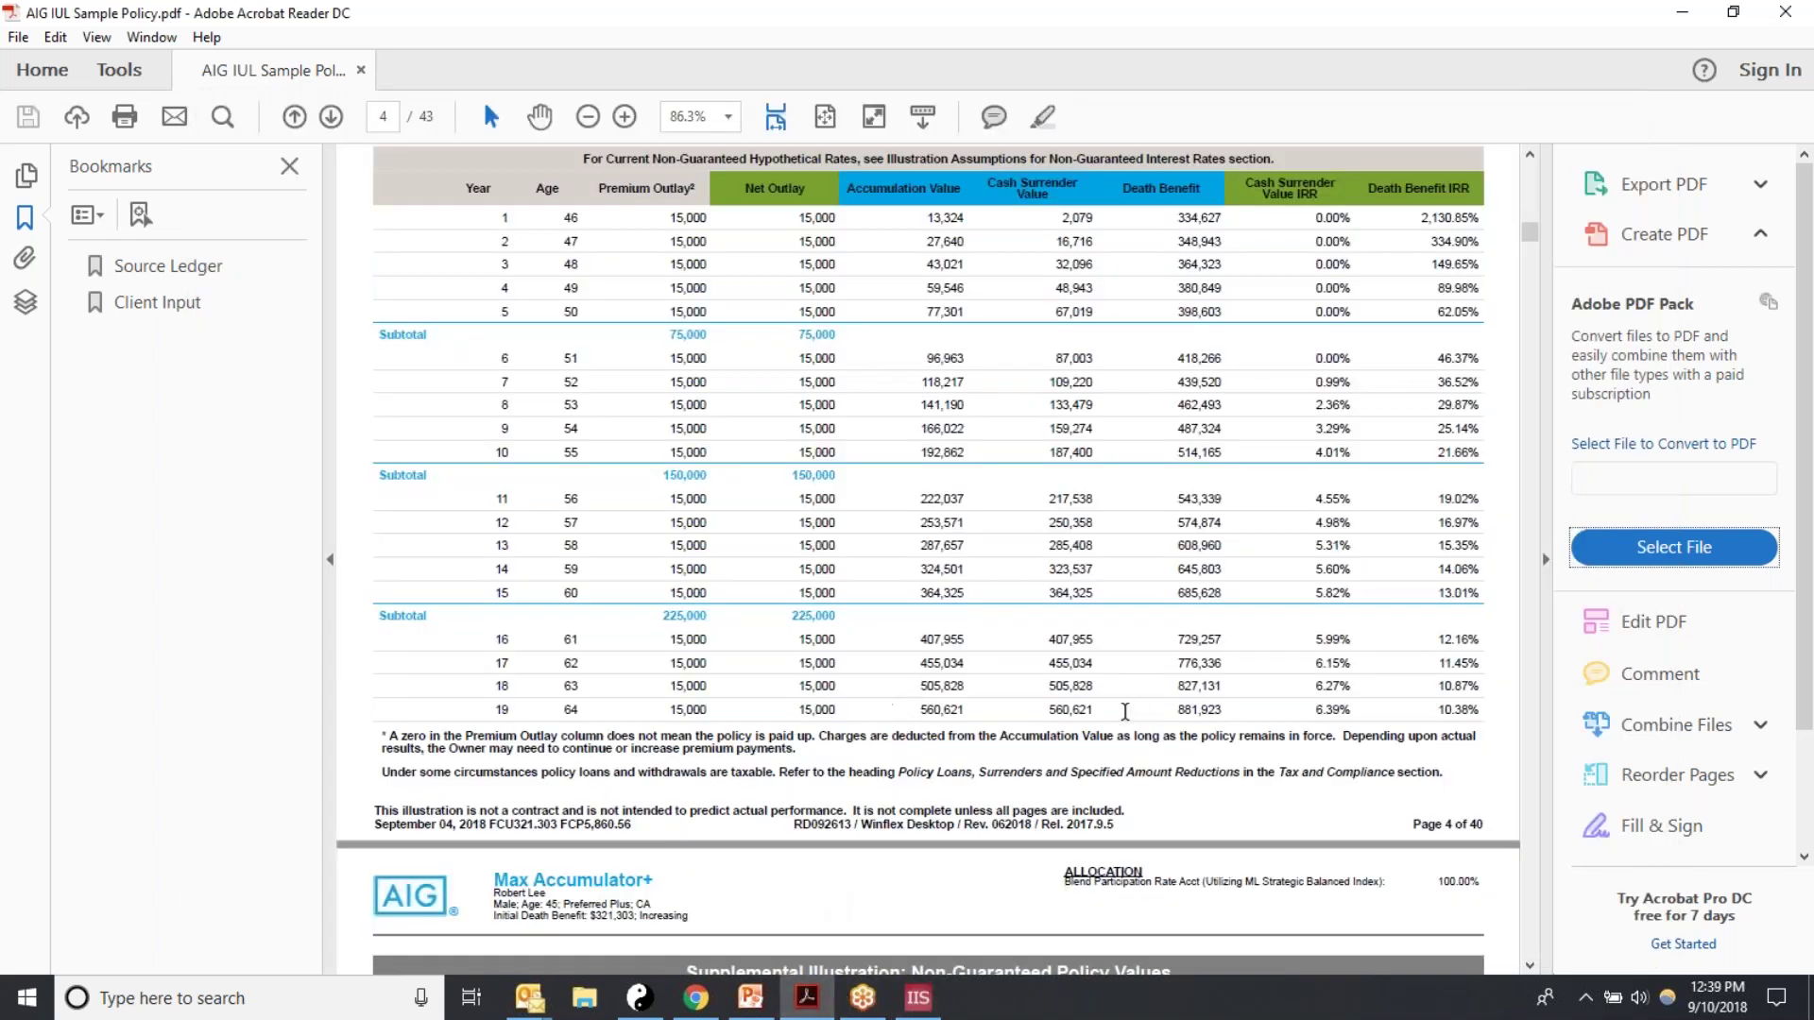
{"action": "scroll", "coordinate": [1087, 756], "scroll_direction": "down", "scroll_amount": 5}
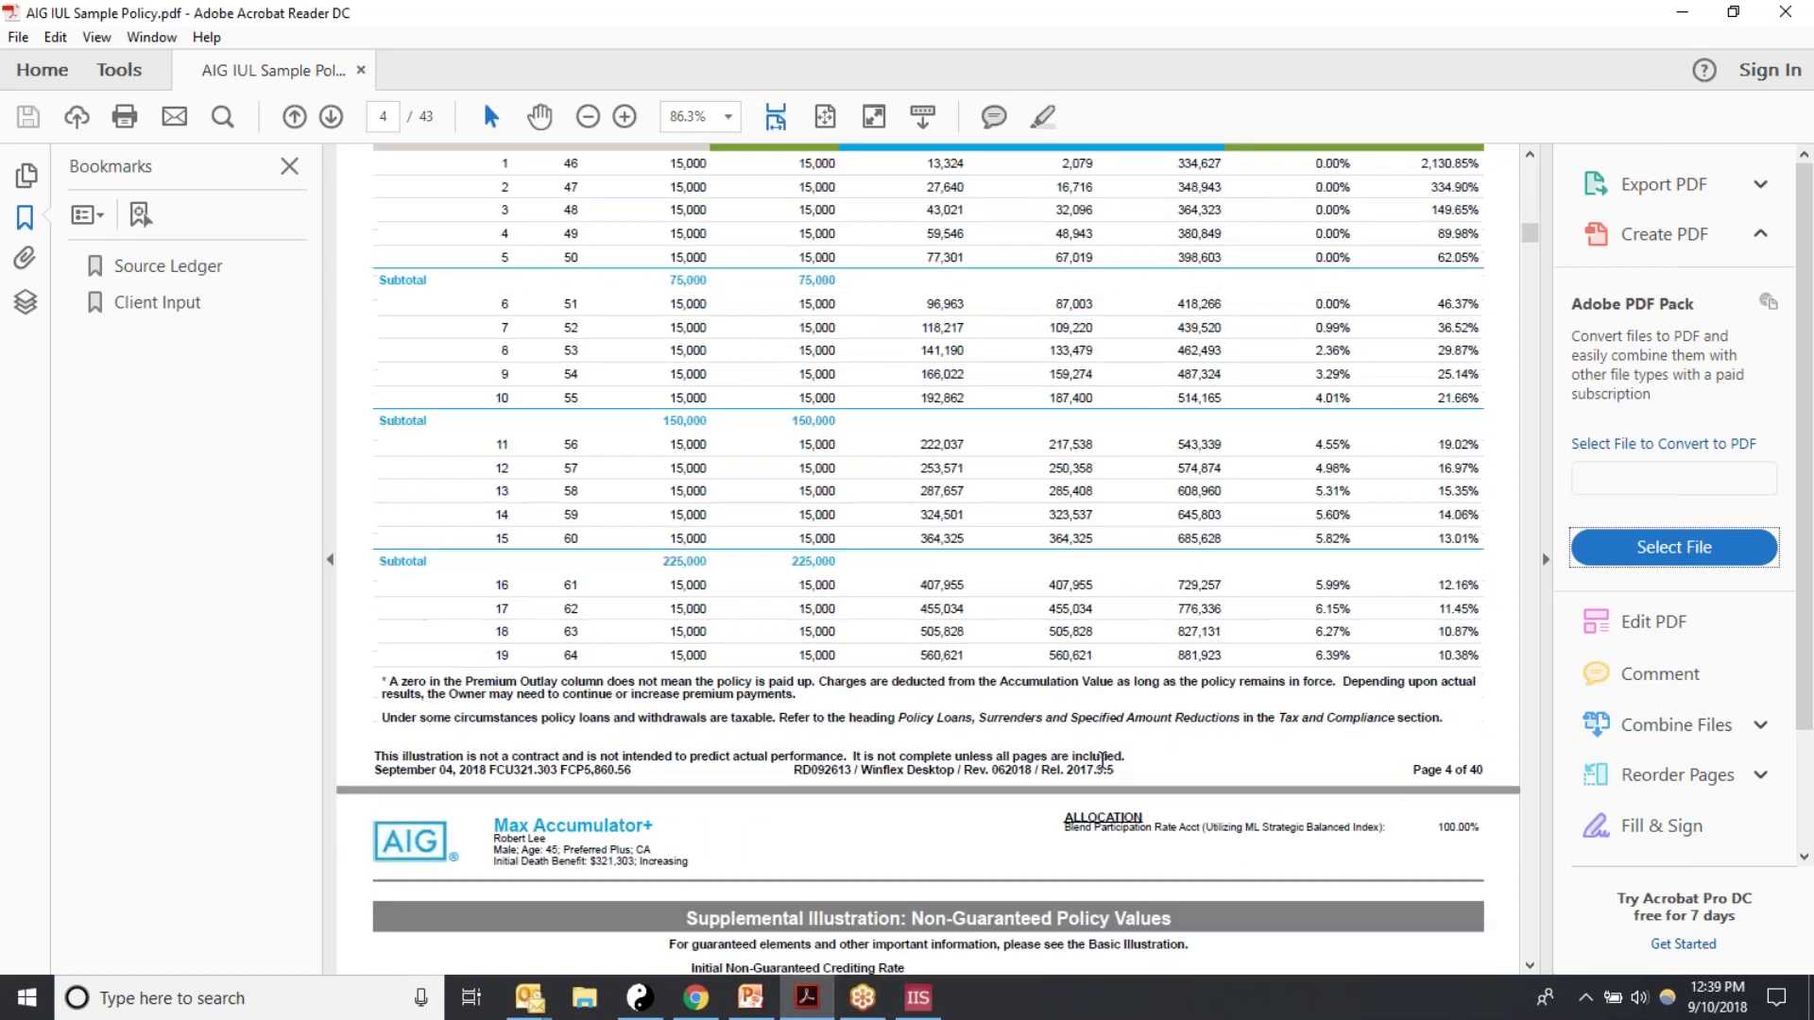
{"action": "scroll", "coordinate": [1071, 720], "scroll_direction": "down", "scroll_amount": 4}
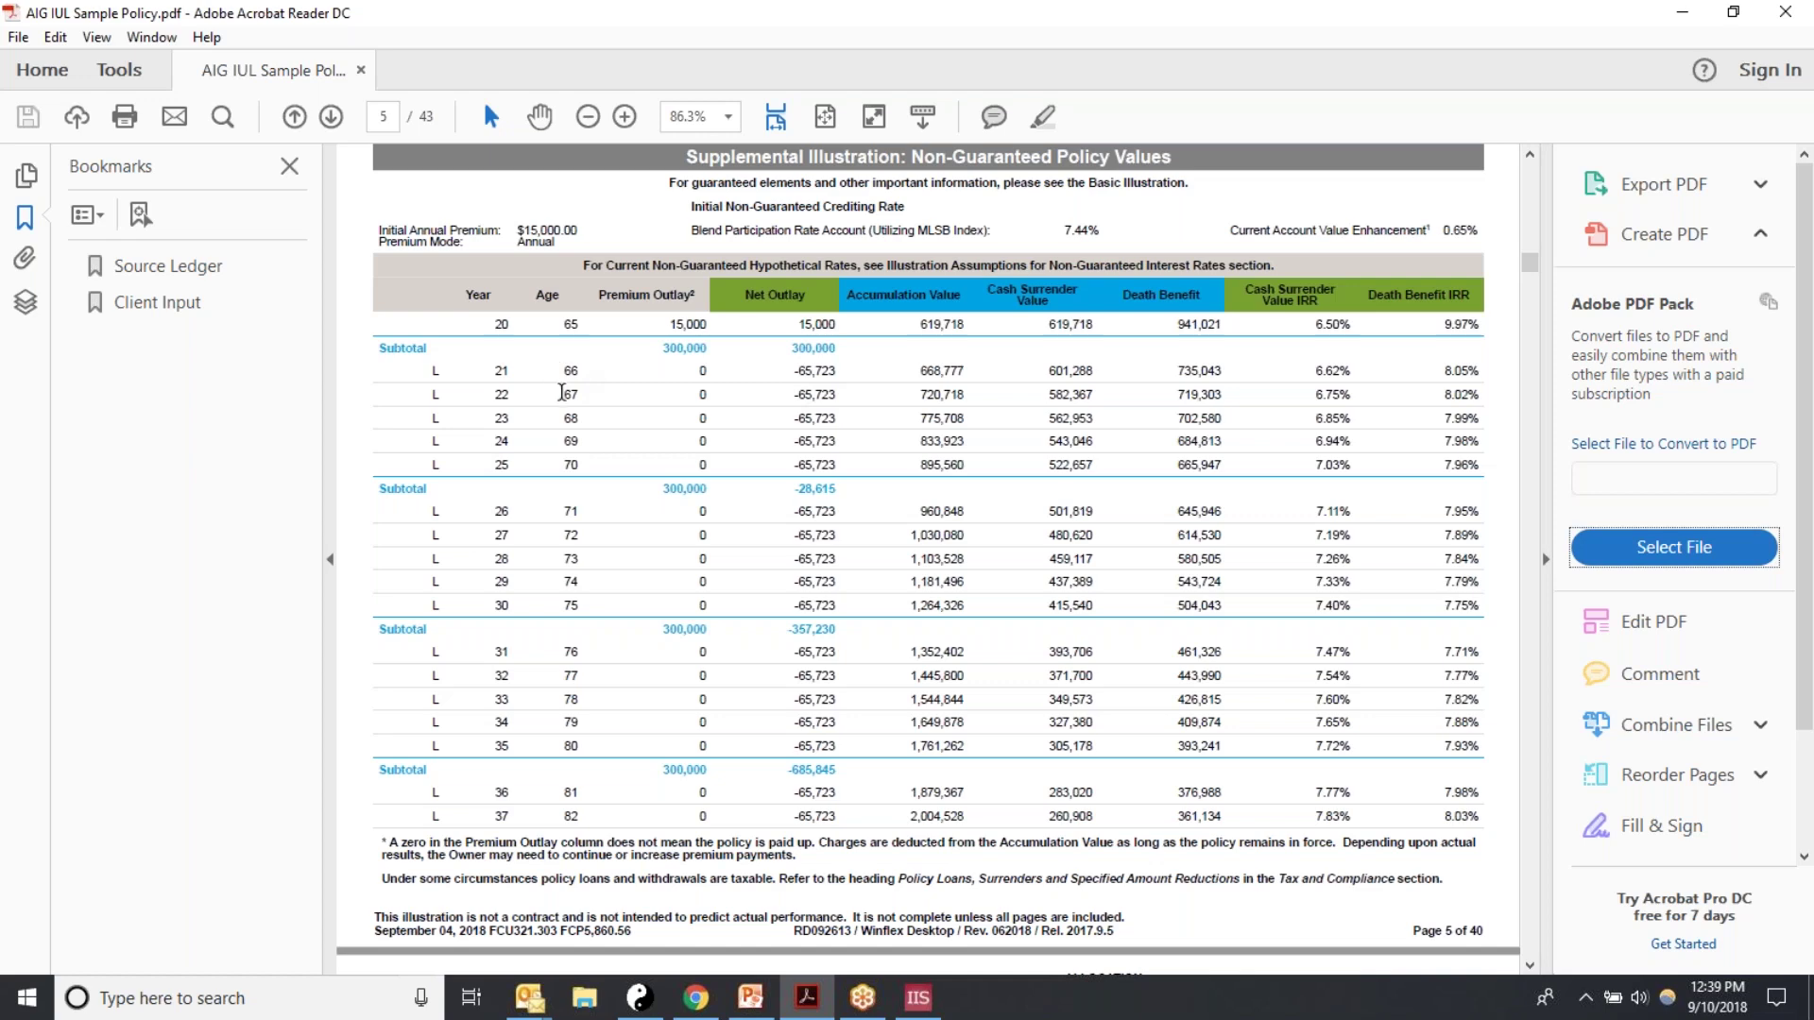
{"action": "scroll", "coordinate": [810, 588], "scroll_direction": "down", "scroll_amount": 10}
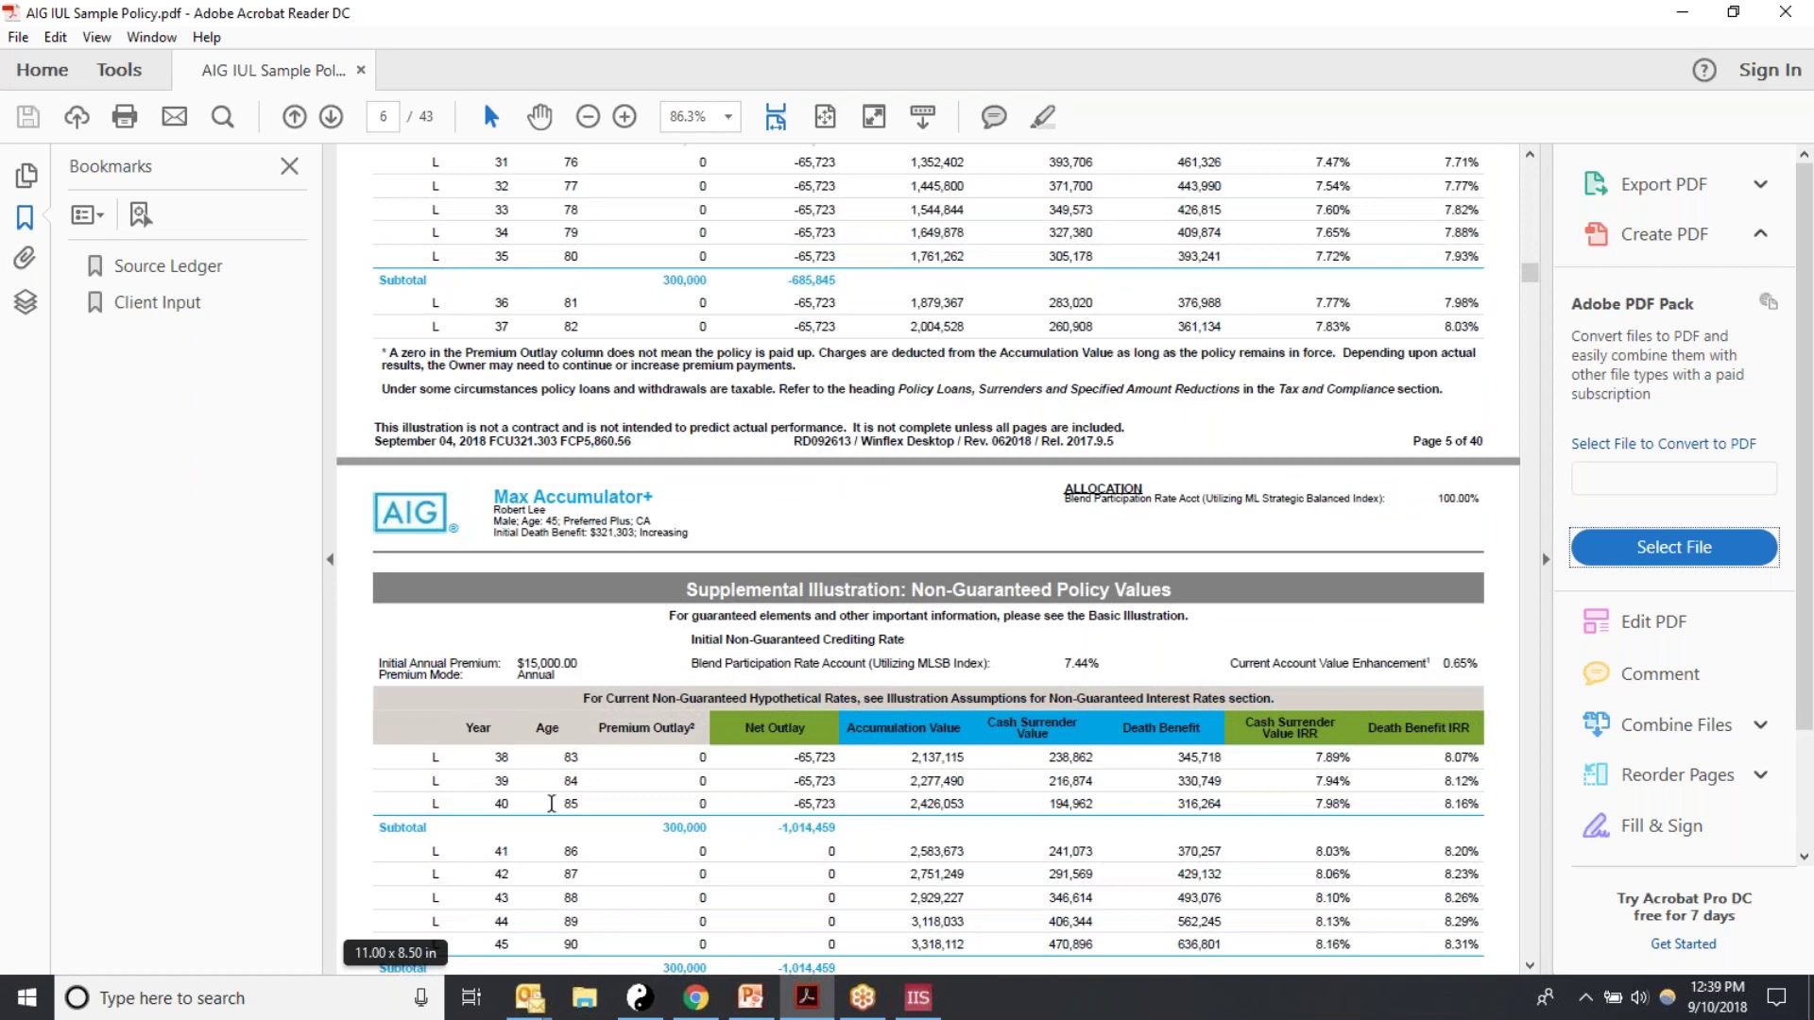
{"action": "scroll", "coordinate": [595, 803], "scroll_direction": "up", "scroll_amount": 5}
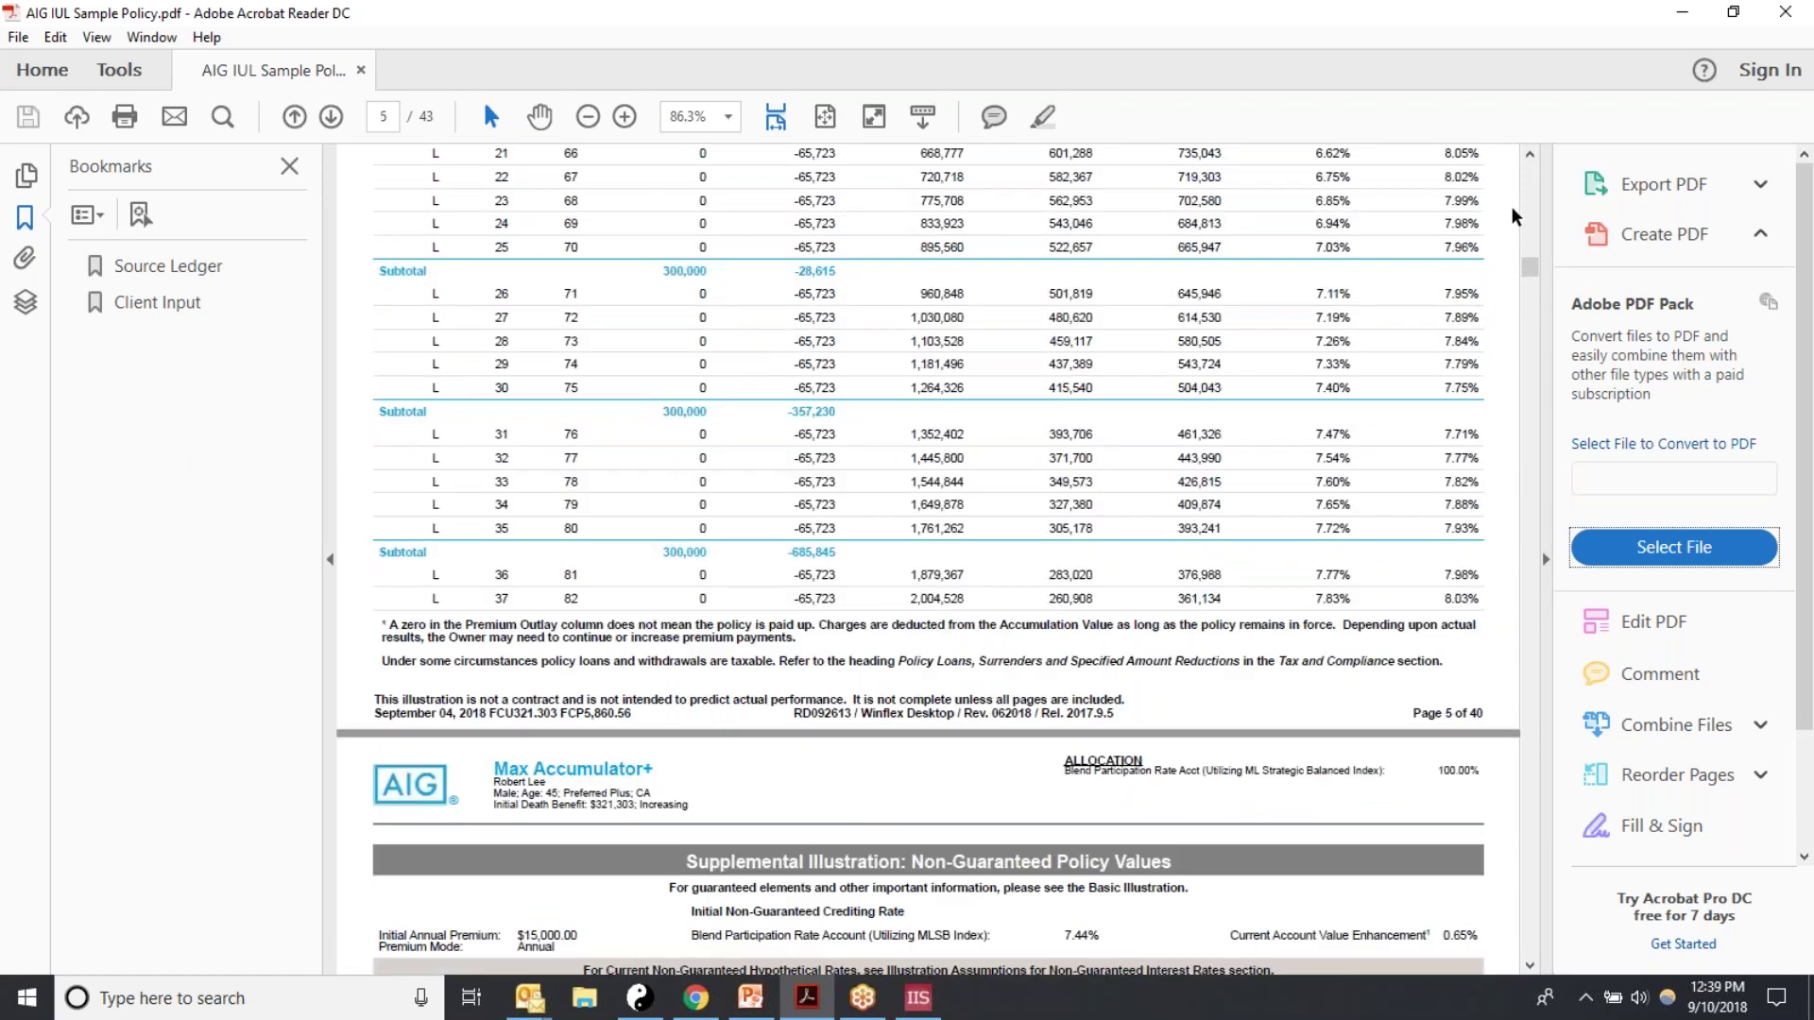
{"action": "left_click", "coordinate": [1529, 155]}
{"action": "left_click", "coordinate": [1529, 154]}
{"action": "left_click", "coordinate": [1529, 155]}
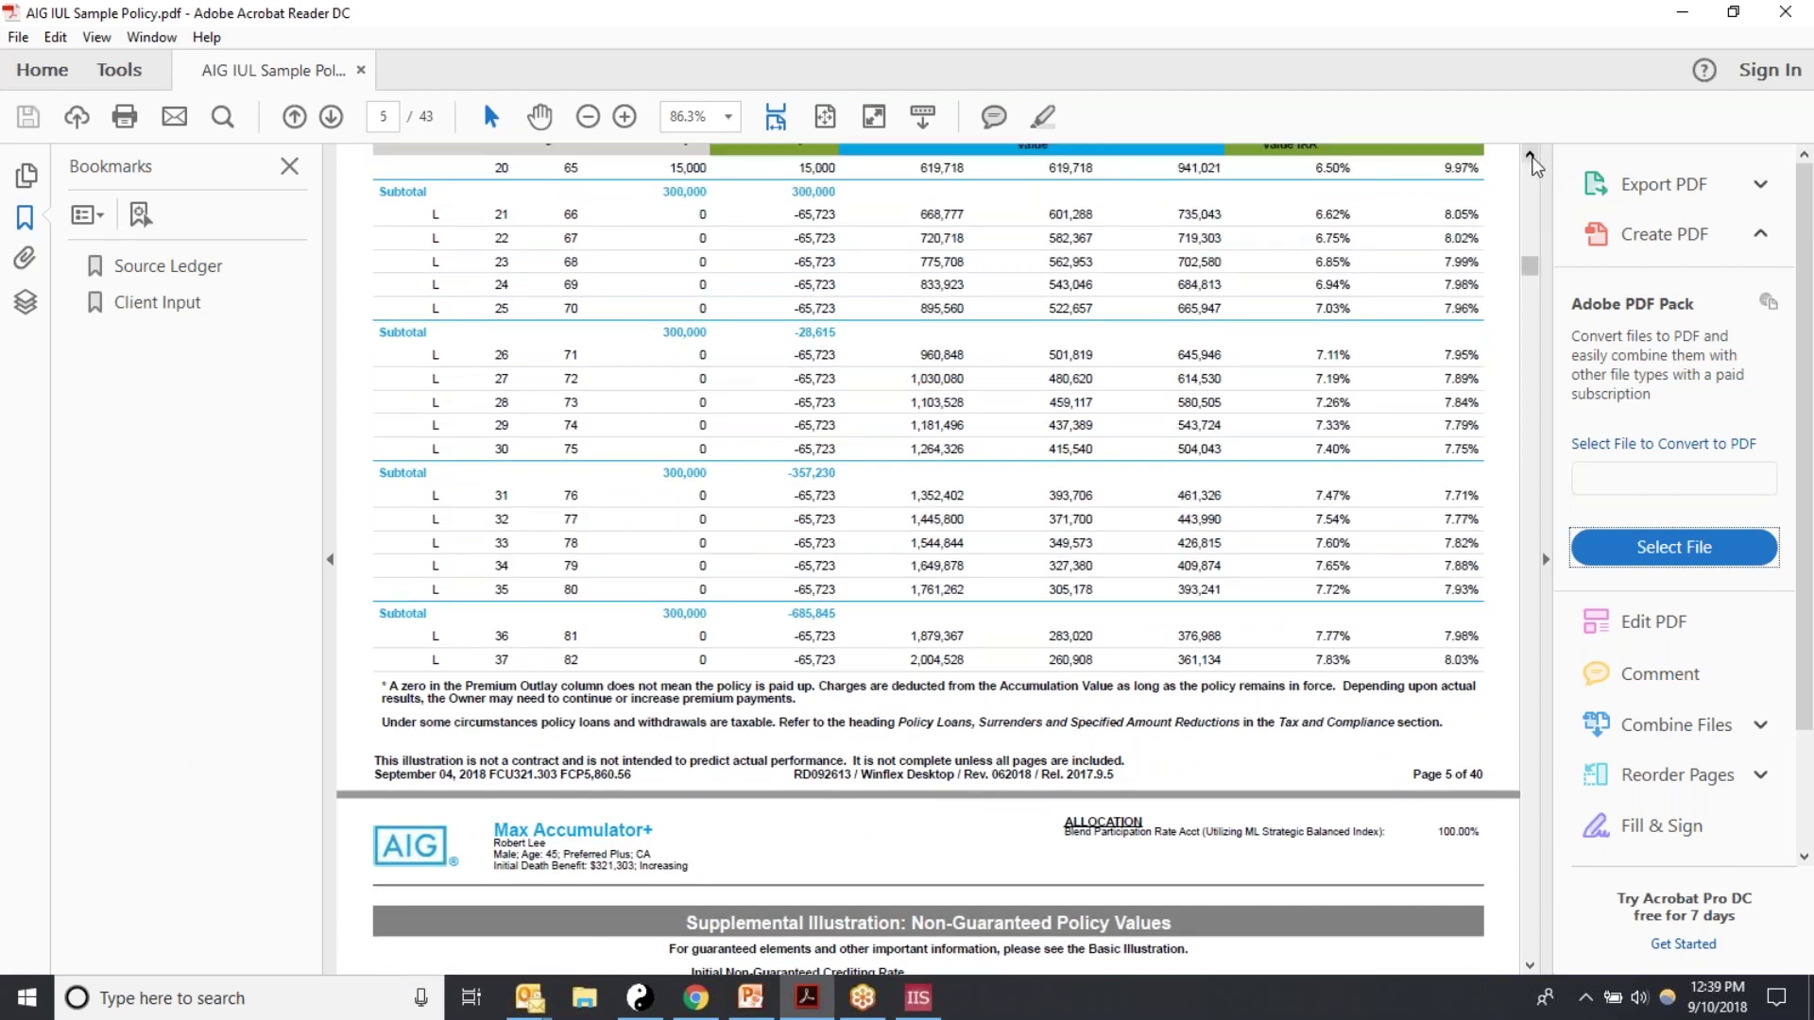
{"action": "left_click", "coordinate": [1530, 155]}
{"action": "left_click", "coordinate": [1531, 155]}
{"action": "left_click", "coordinate": [1531, 155]}
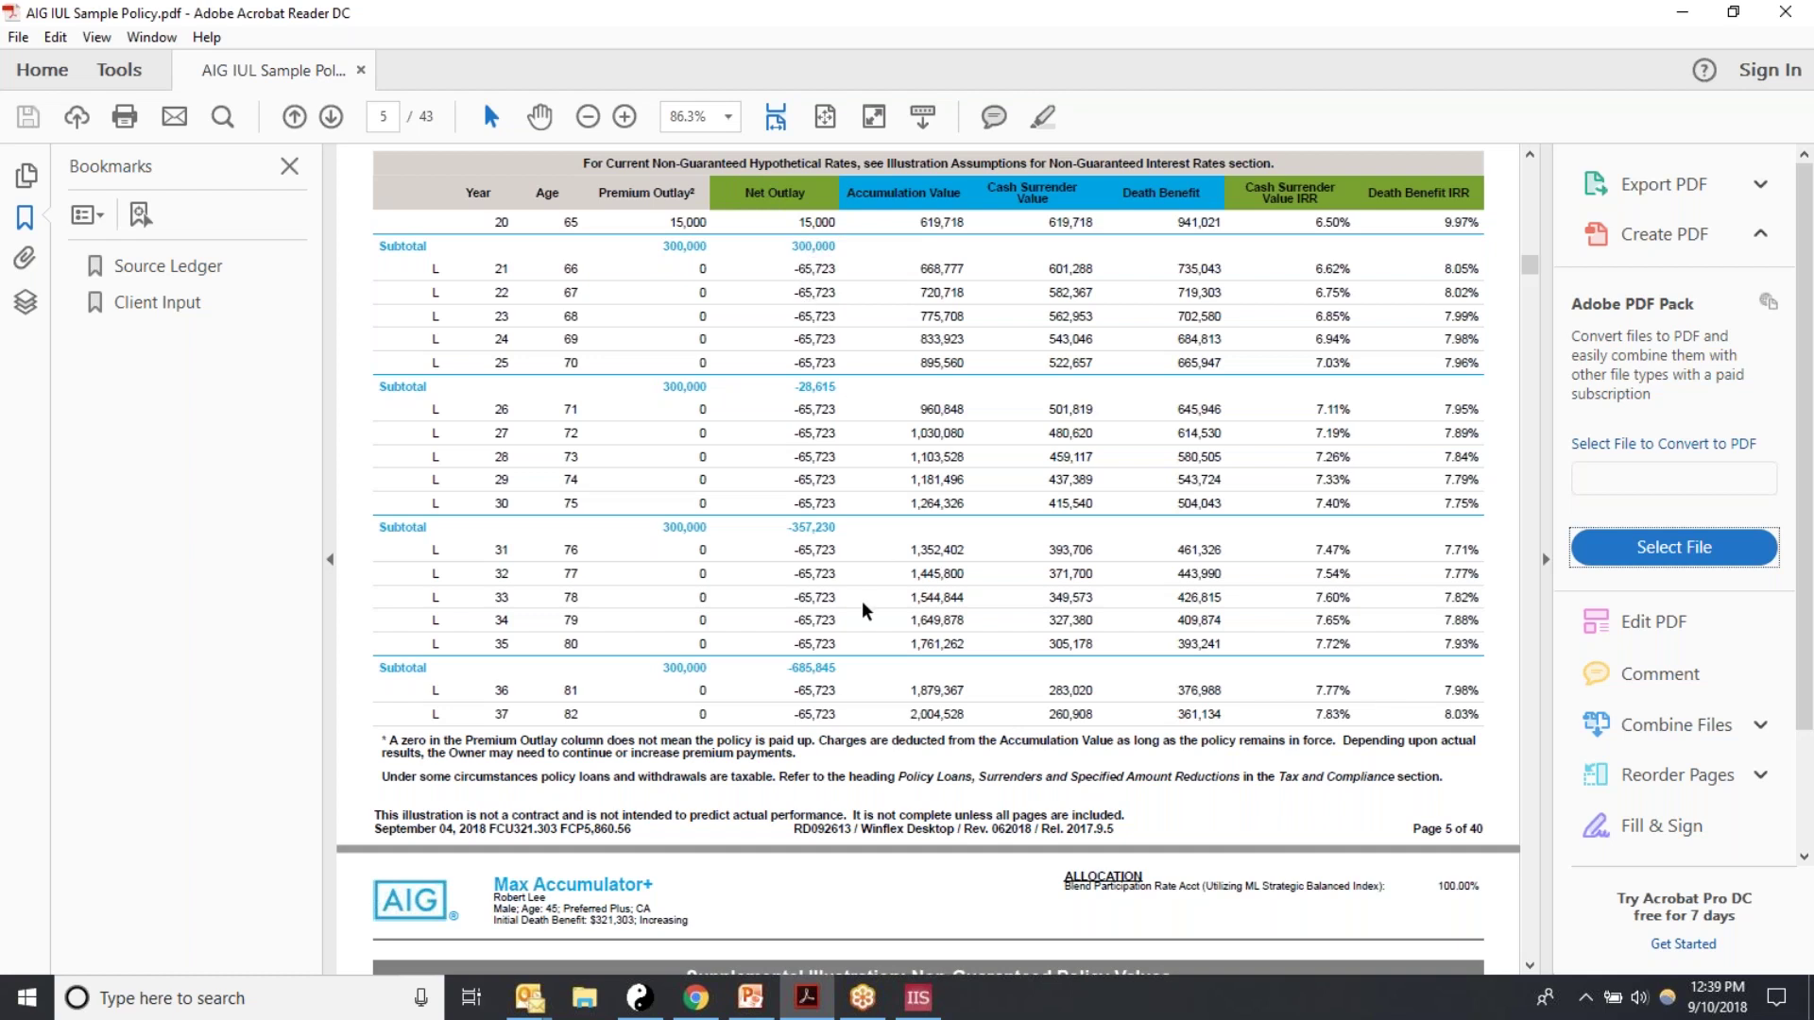
{"action": "mouse_move", "coordinate": [917, 998]}
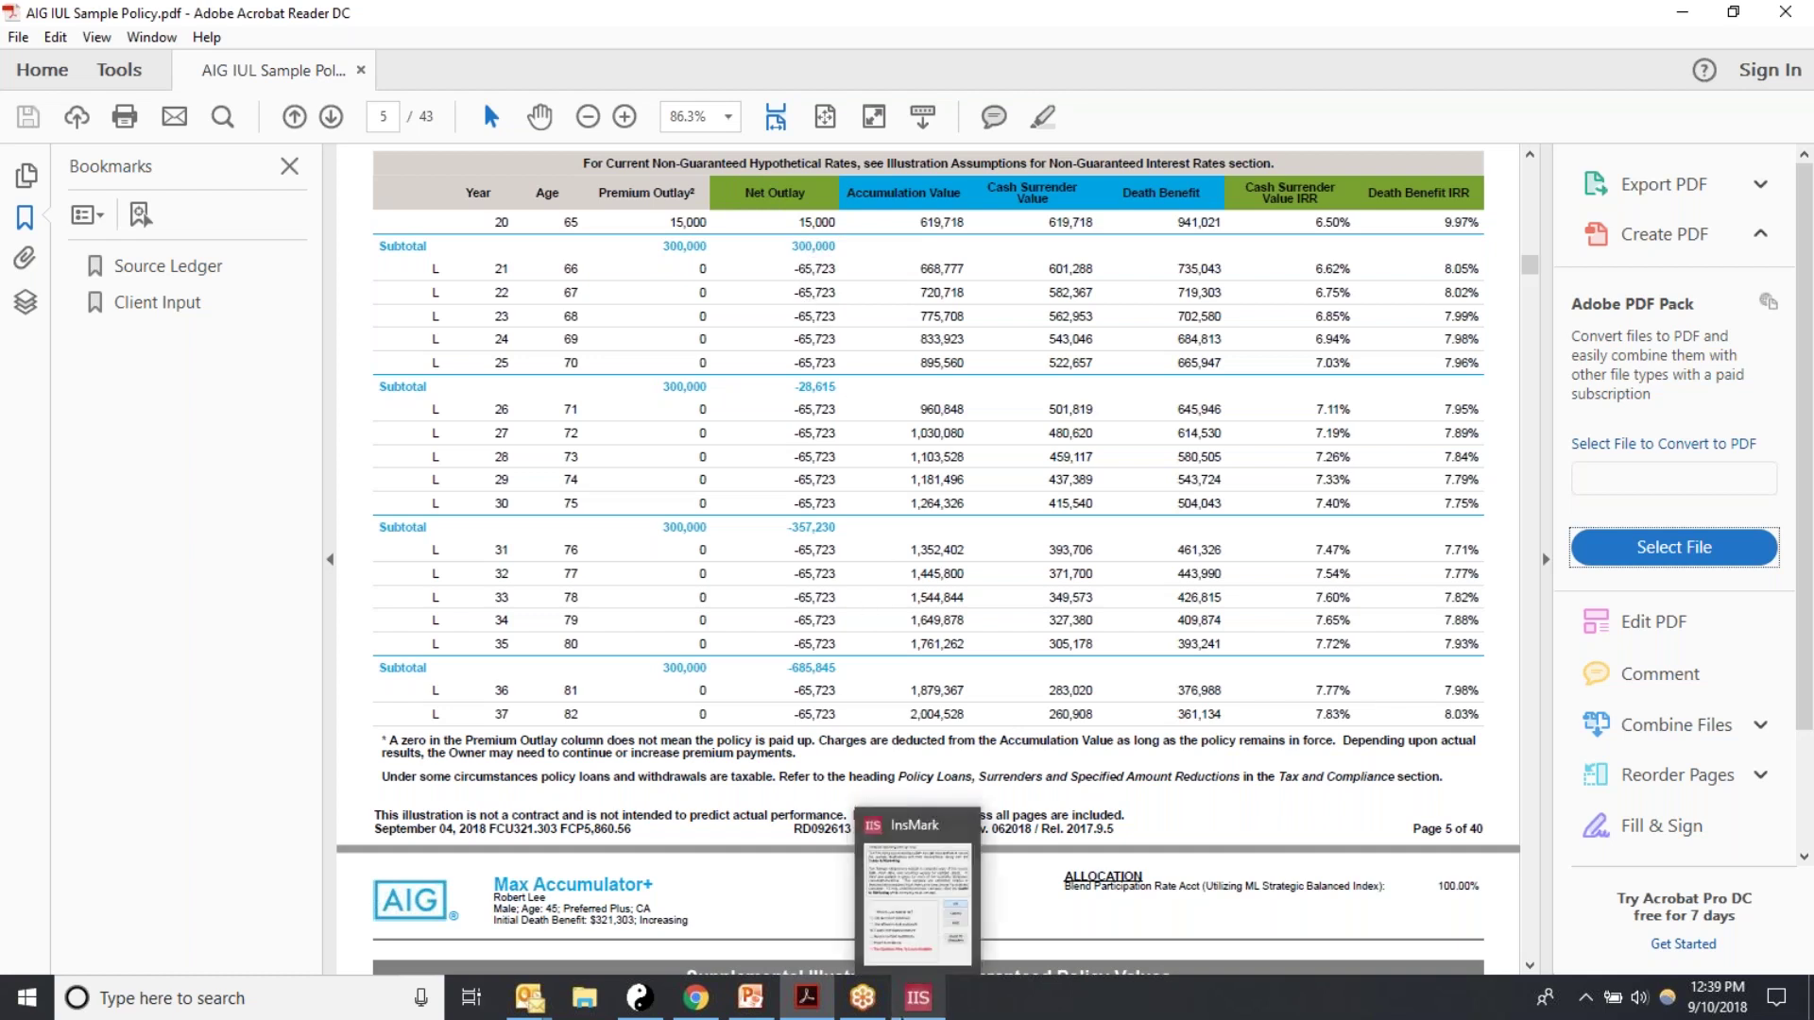
Step: Select the year 21 Loans cell in the InsMark case cash flow grid
{"action": "left_click", "coordinate": [917, 903]}
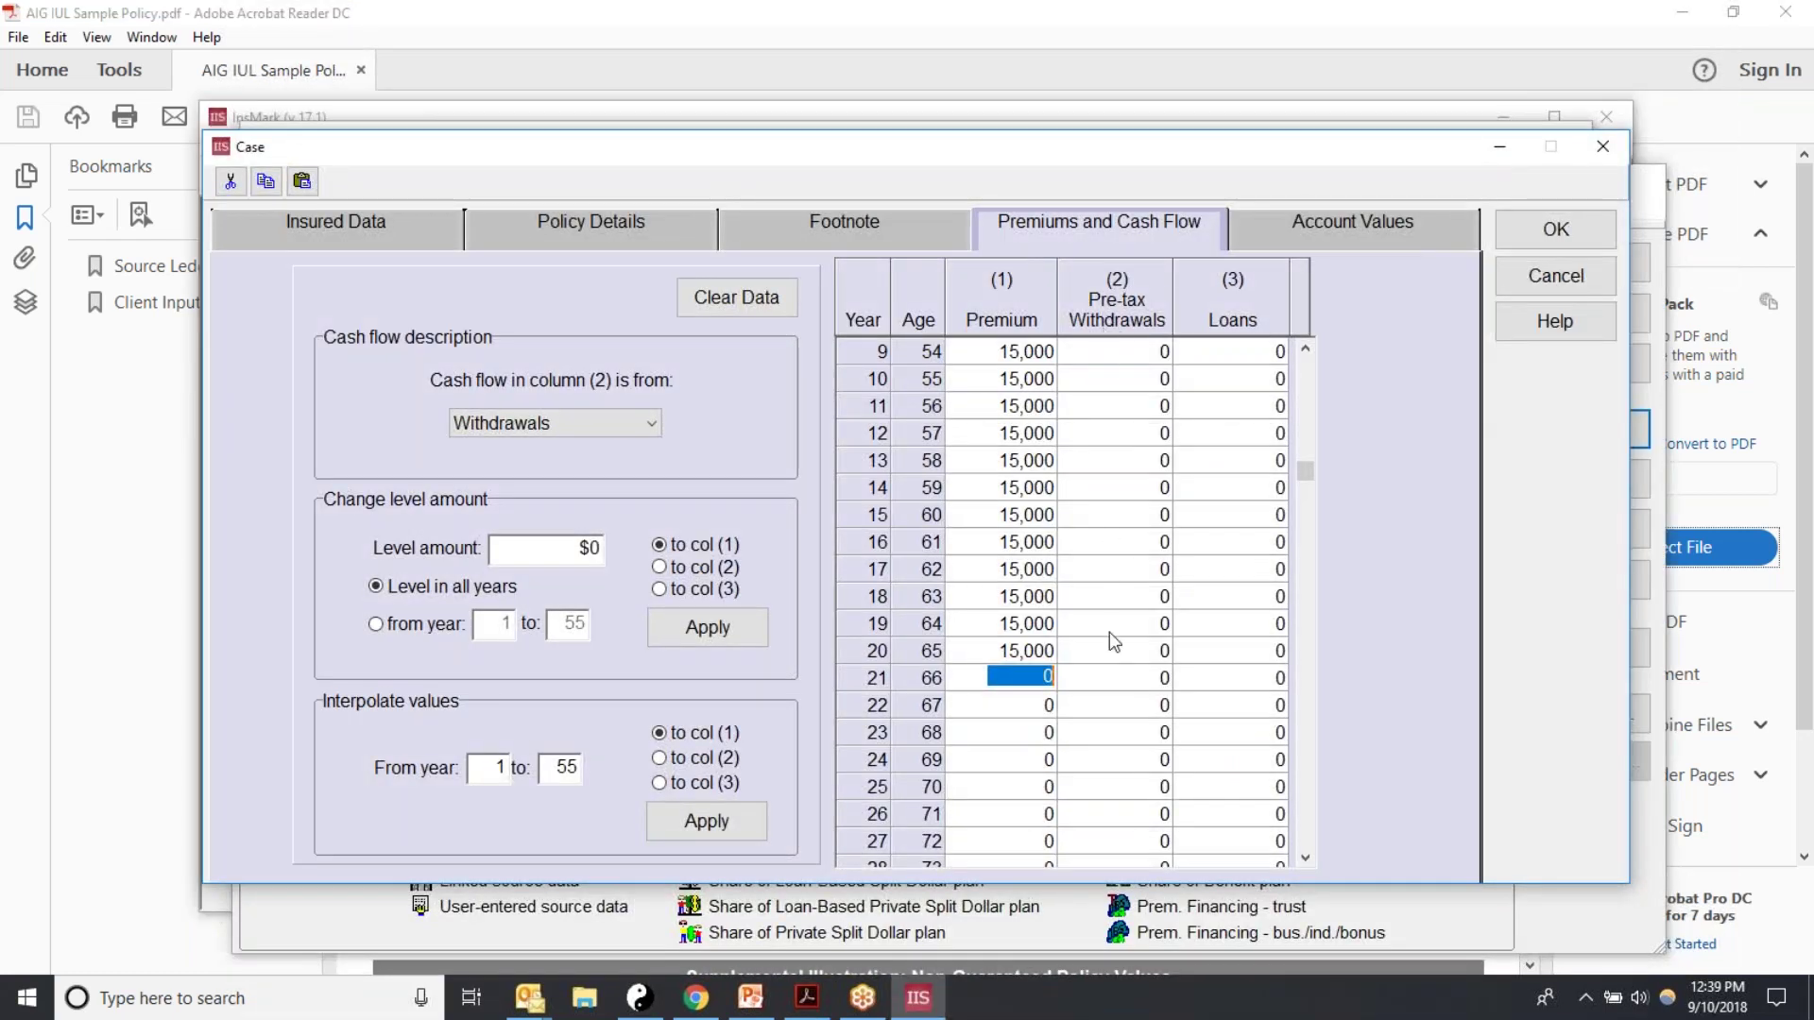
{"action": "left_click", "coordinate": [1205, 682]}
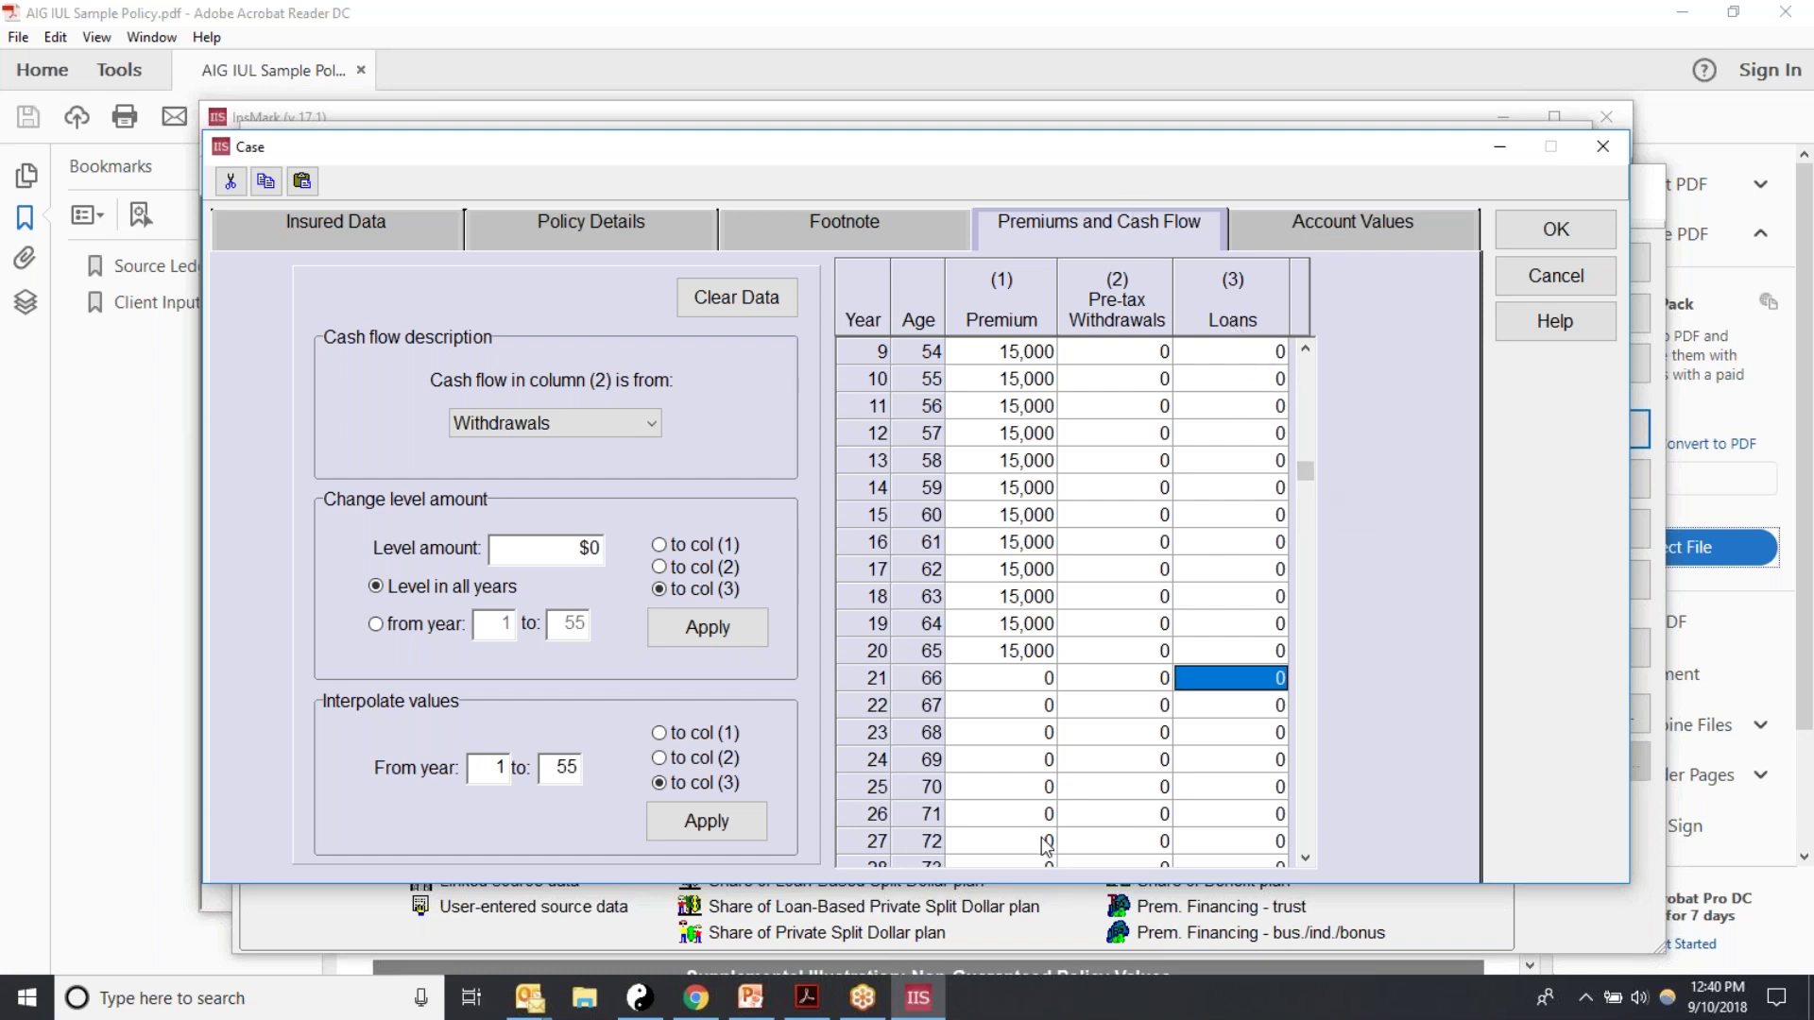
{"action": "left_click", "coordinate": [1122, 686]}
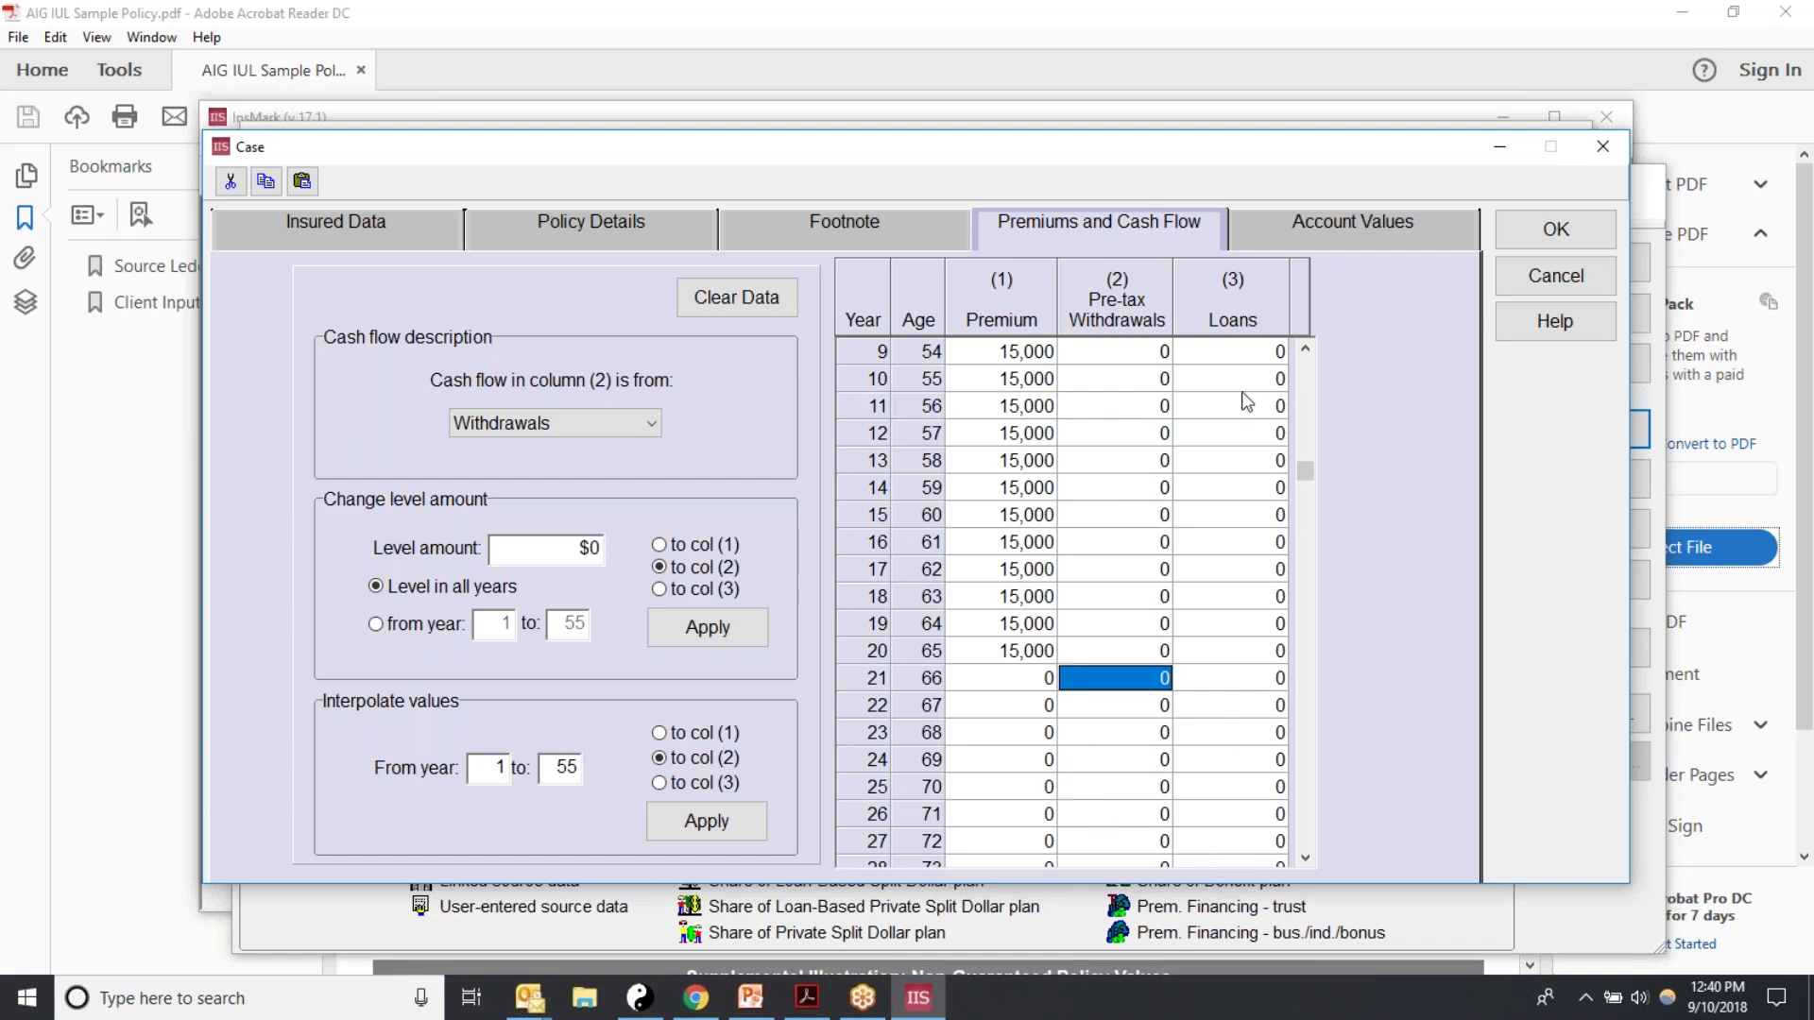
{"action": "left_click", "coordinate": [1222, 677]}
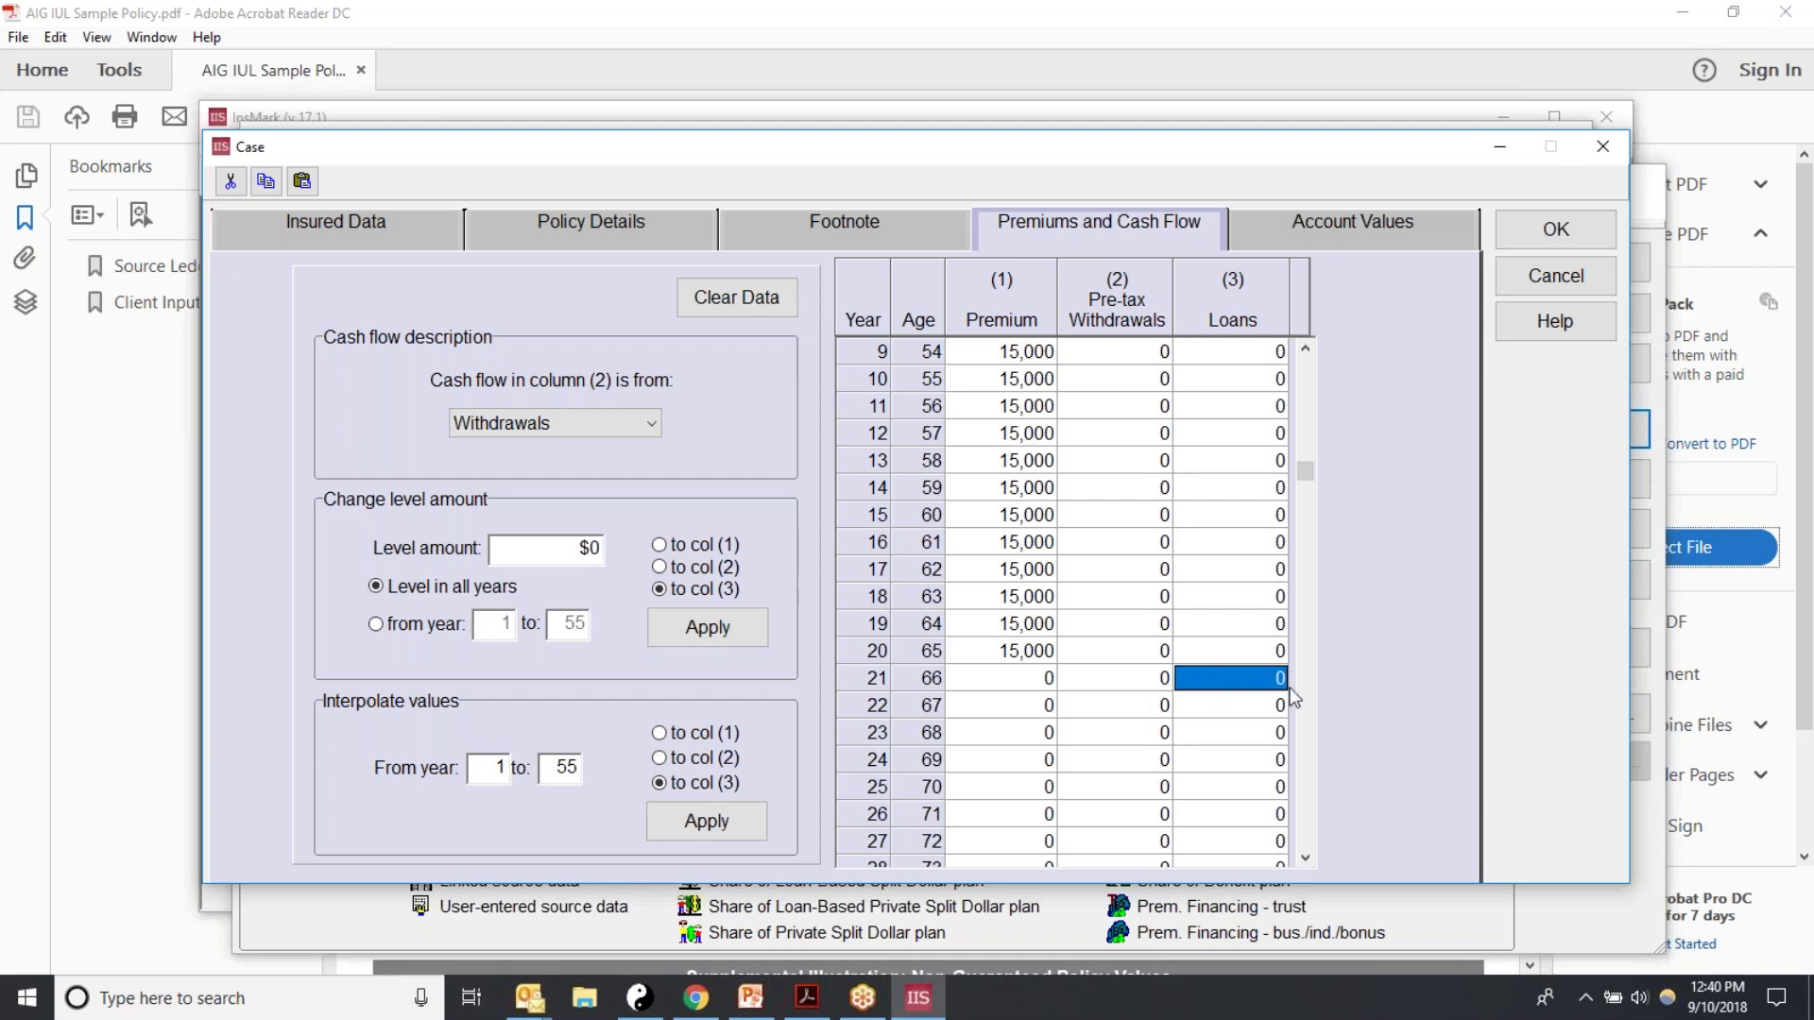
{"action": "left_click", "coordinate": [1305, 859]}
{"action": "left_click", "coordinate": [1305, 859]}
{"action": "left_click", "coordinate": [1305, 859]}
{"action": "left_click", "coordinate": [1305, 859]}
{"action": "left_click", "coordinate": [1305, 859]}
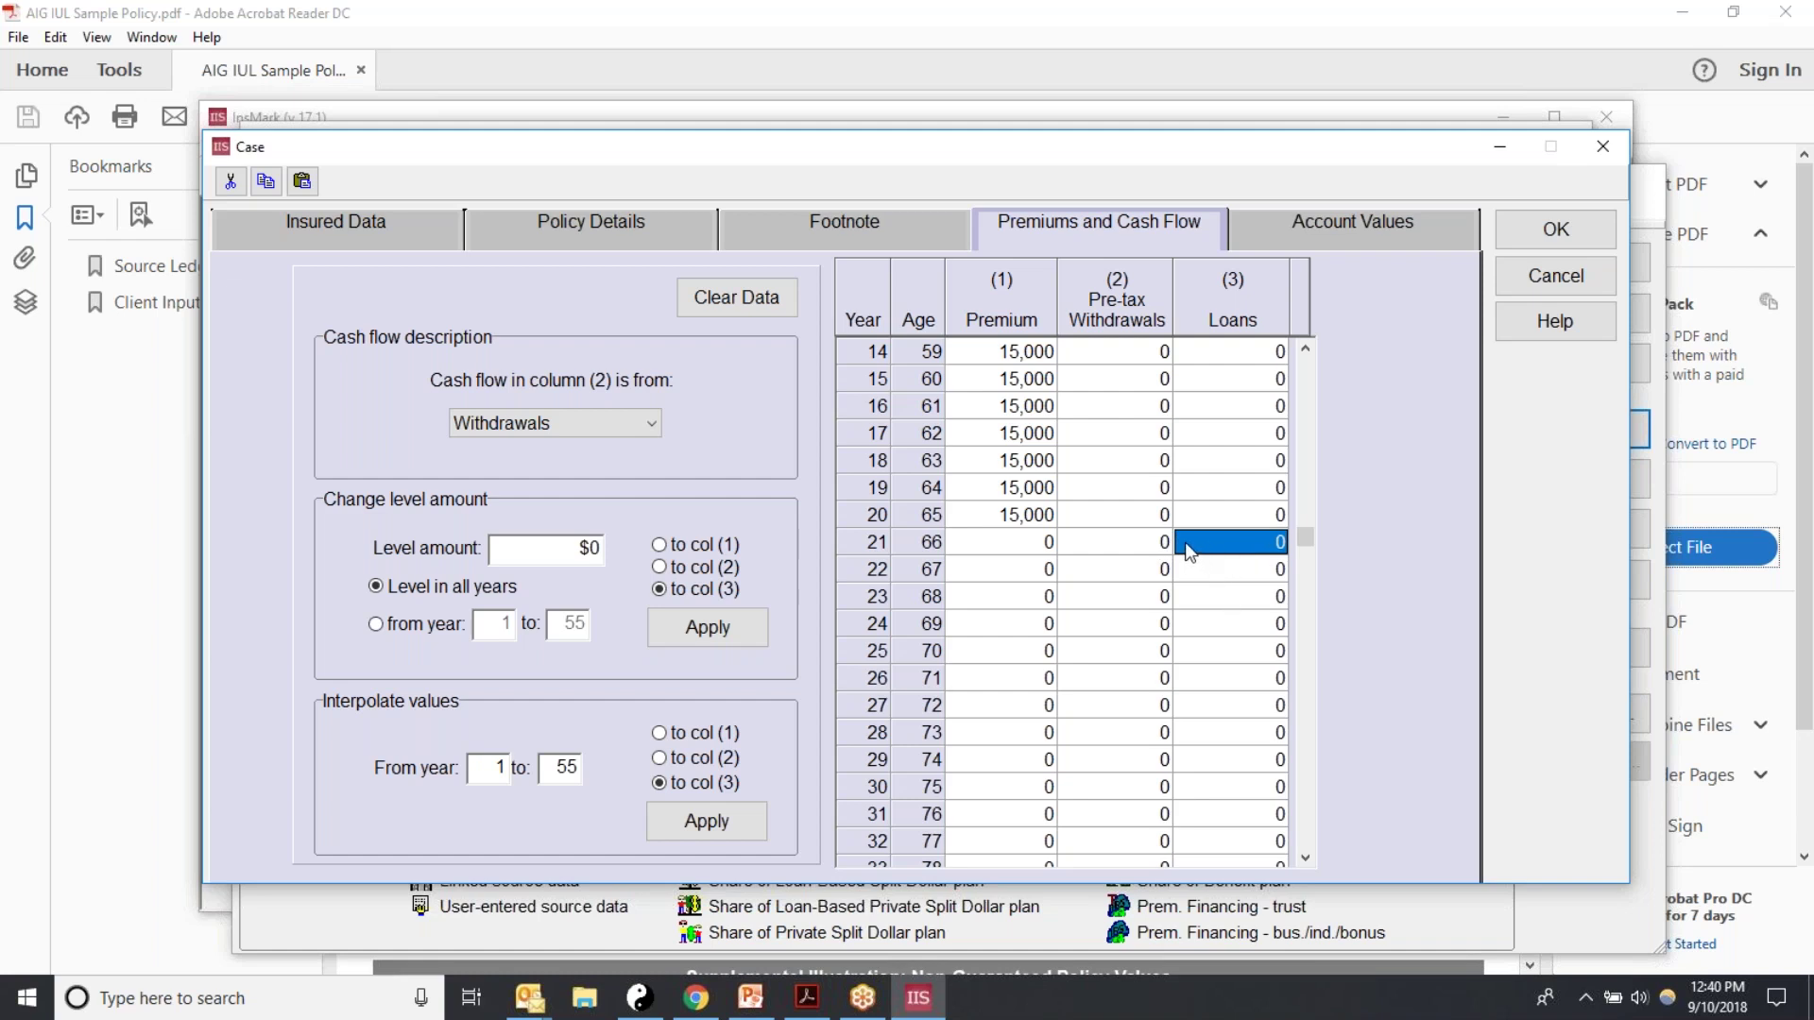
Step: Enter a 65,726 loan for year 21 and cross-check it against the PDF
{"action": "type", "text": "65"}
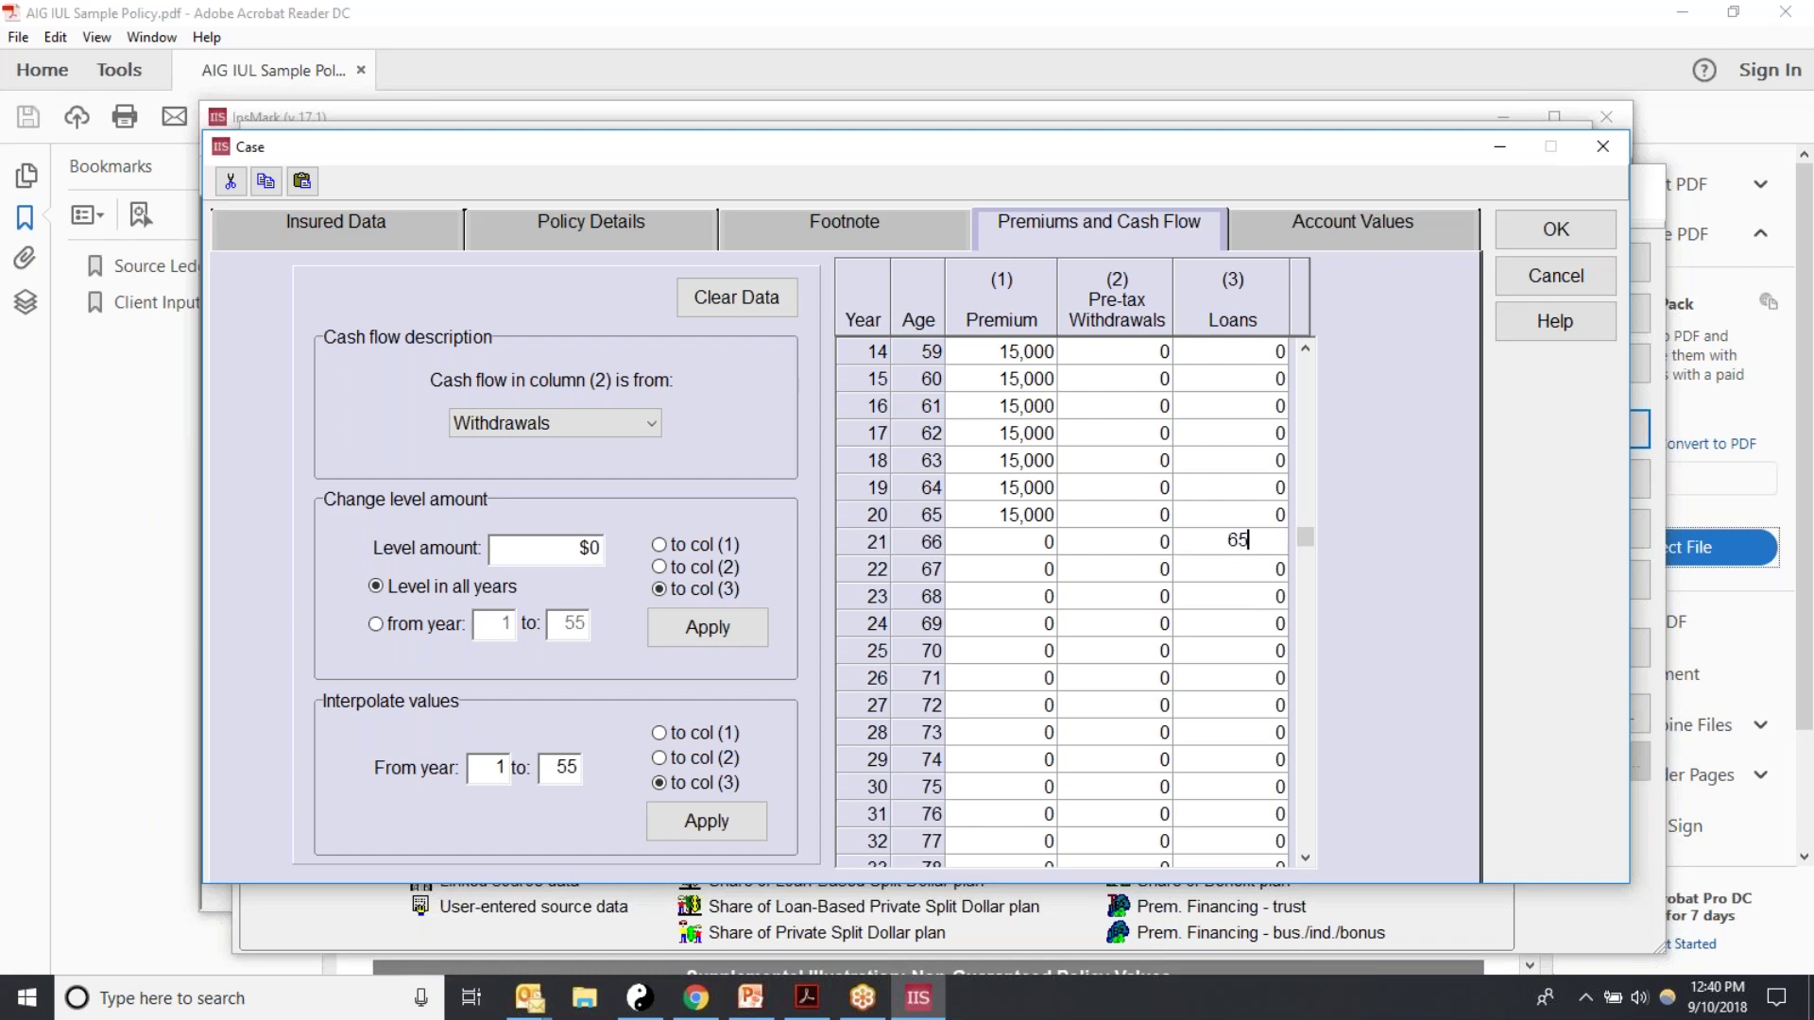
{"action": "type", "text": "726"}
{"action": "left_click", "coordinate": [1234, 568]}
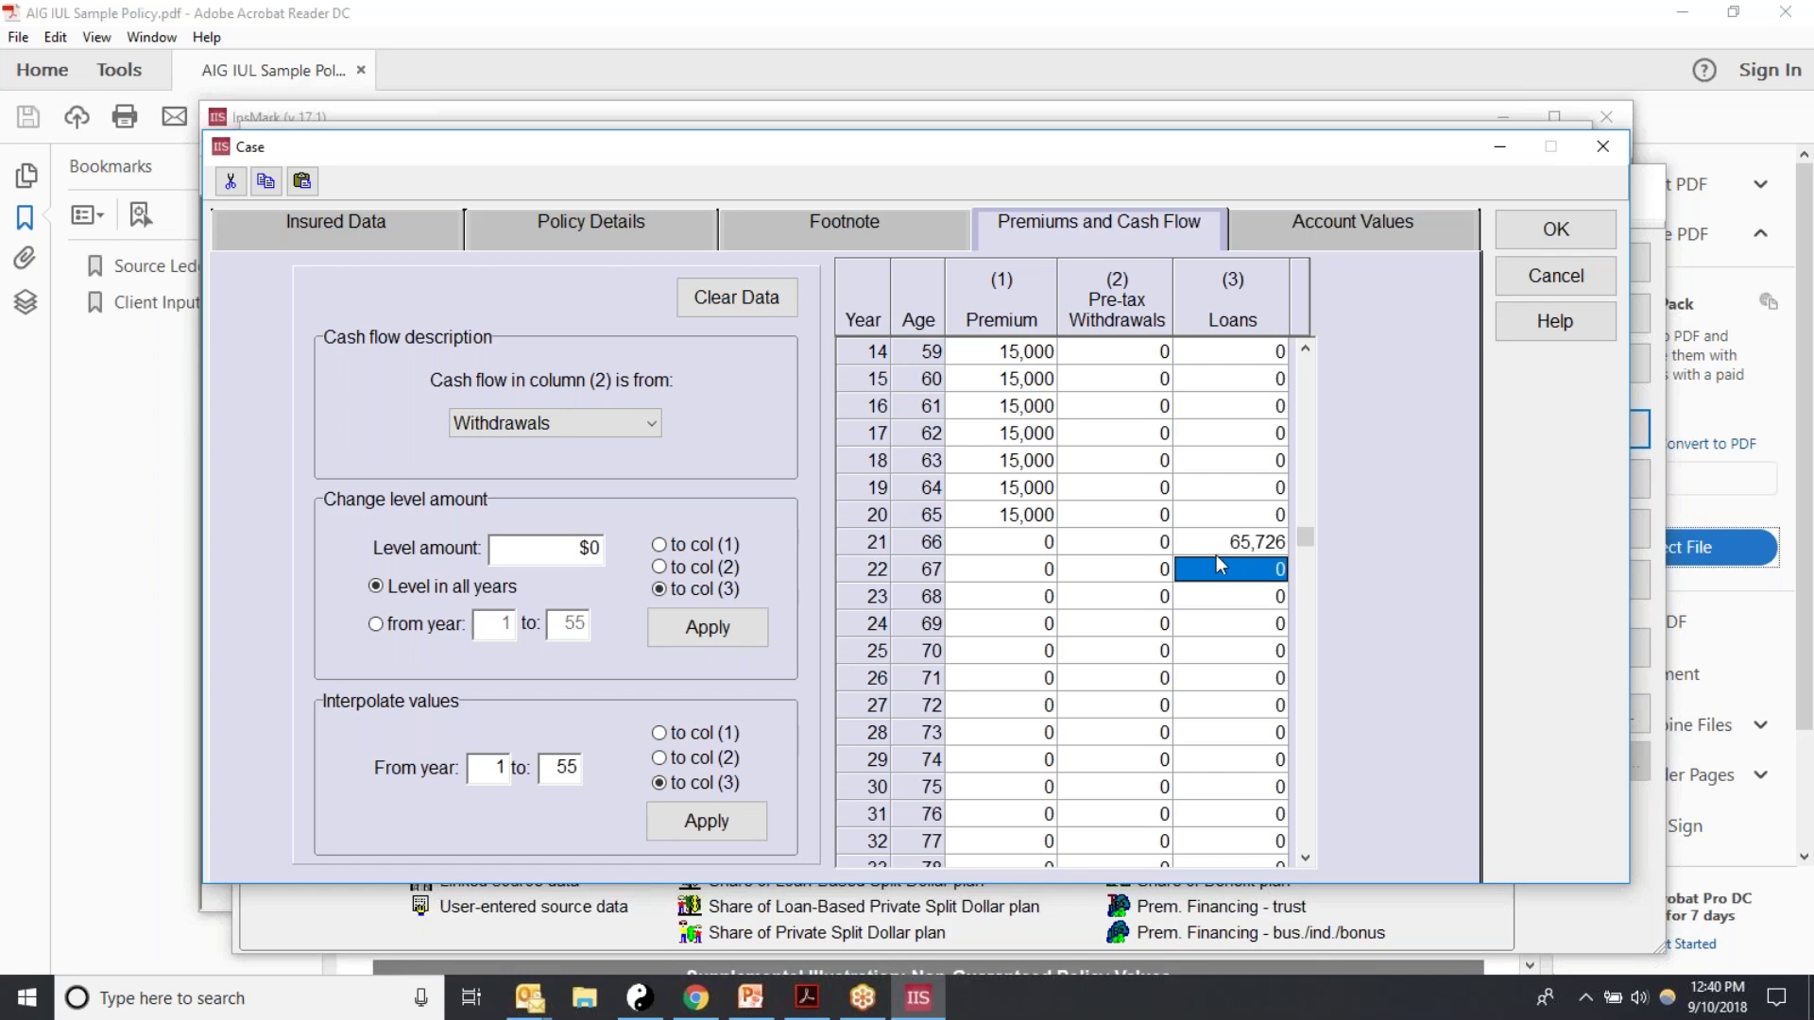
{"action": "left_click", "coordinate": [805, 997]}
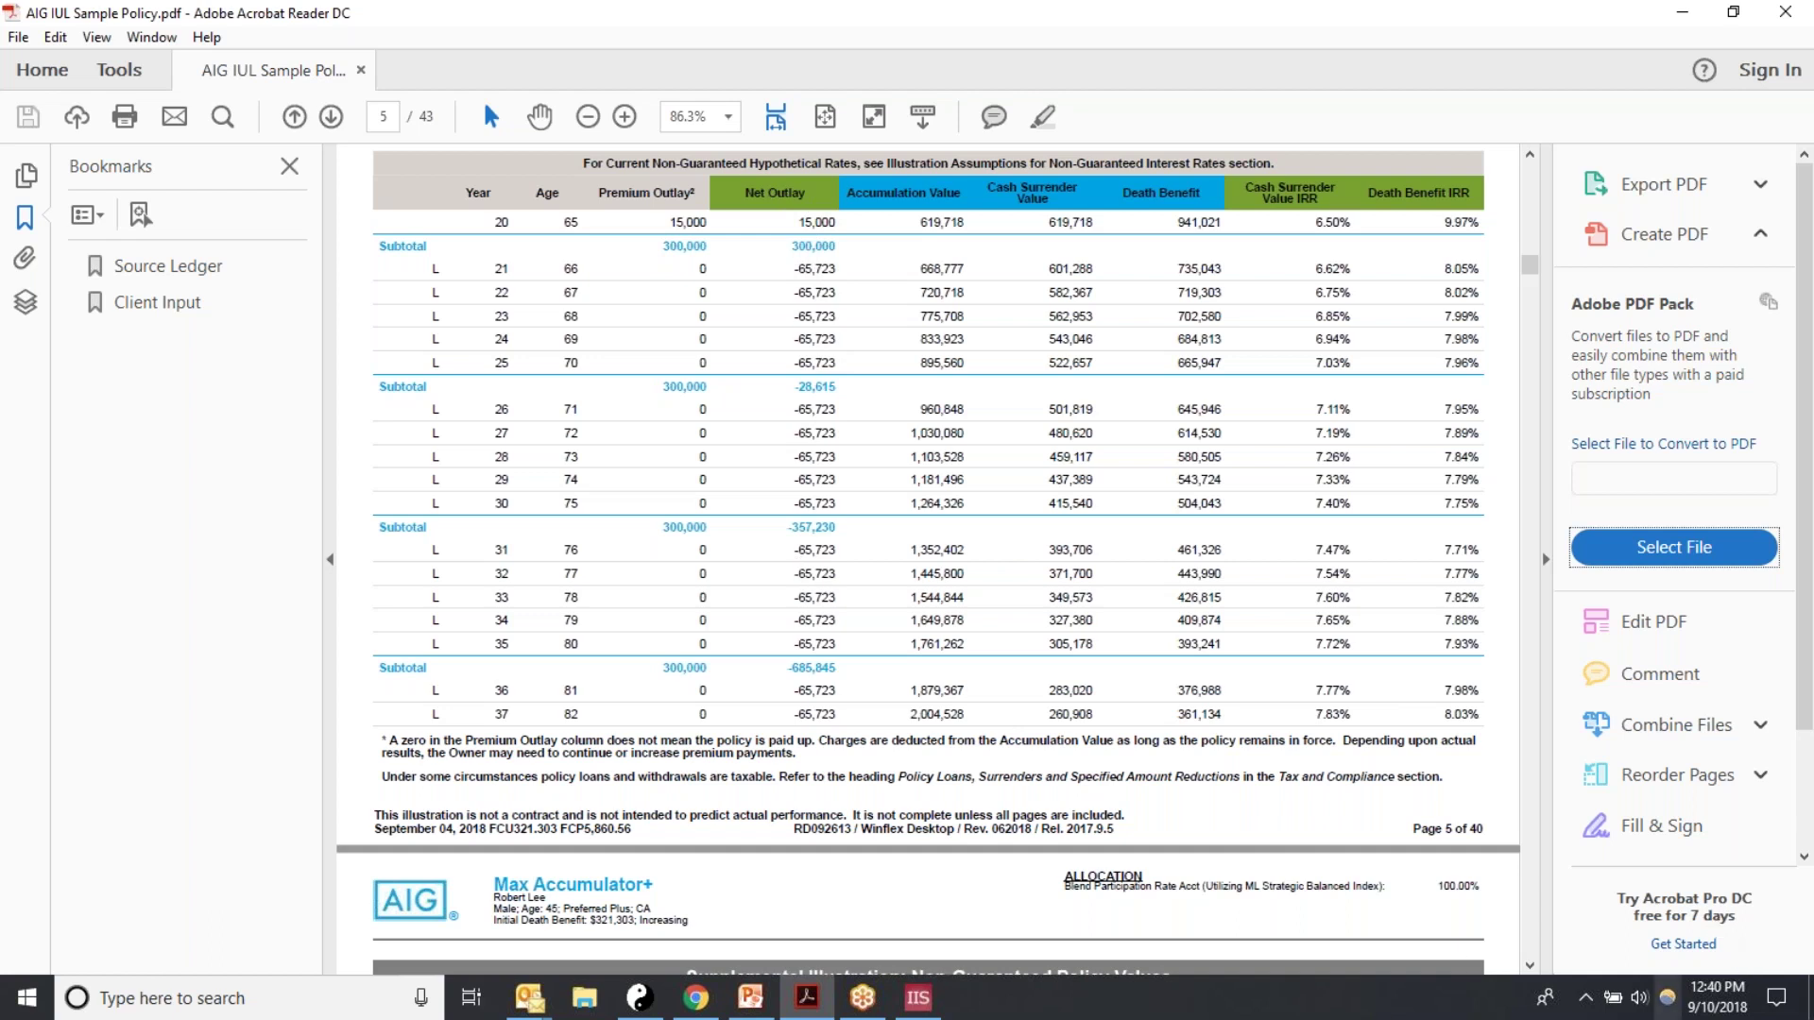
{"action": "left_click", "coordinate": [918, 997]}
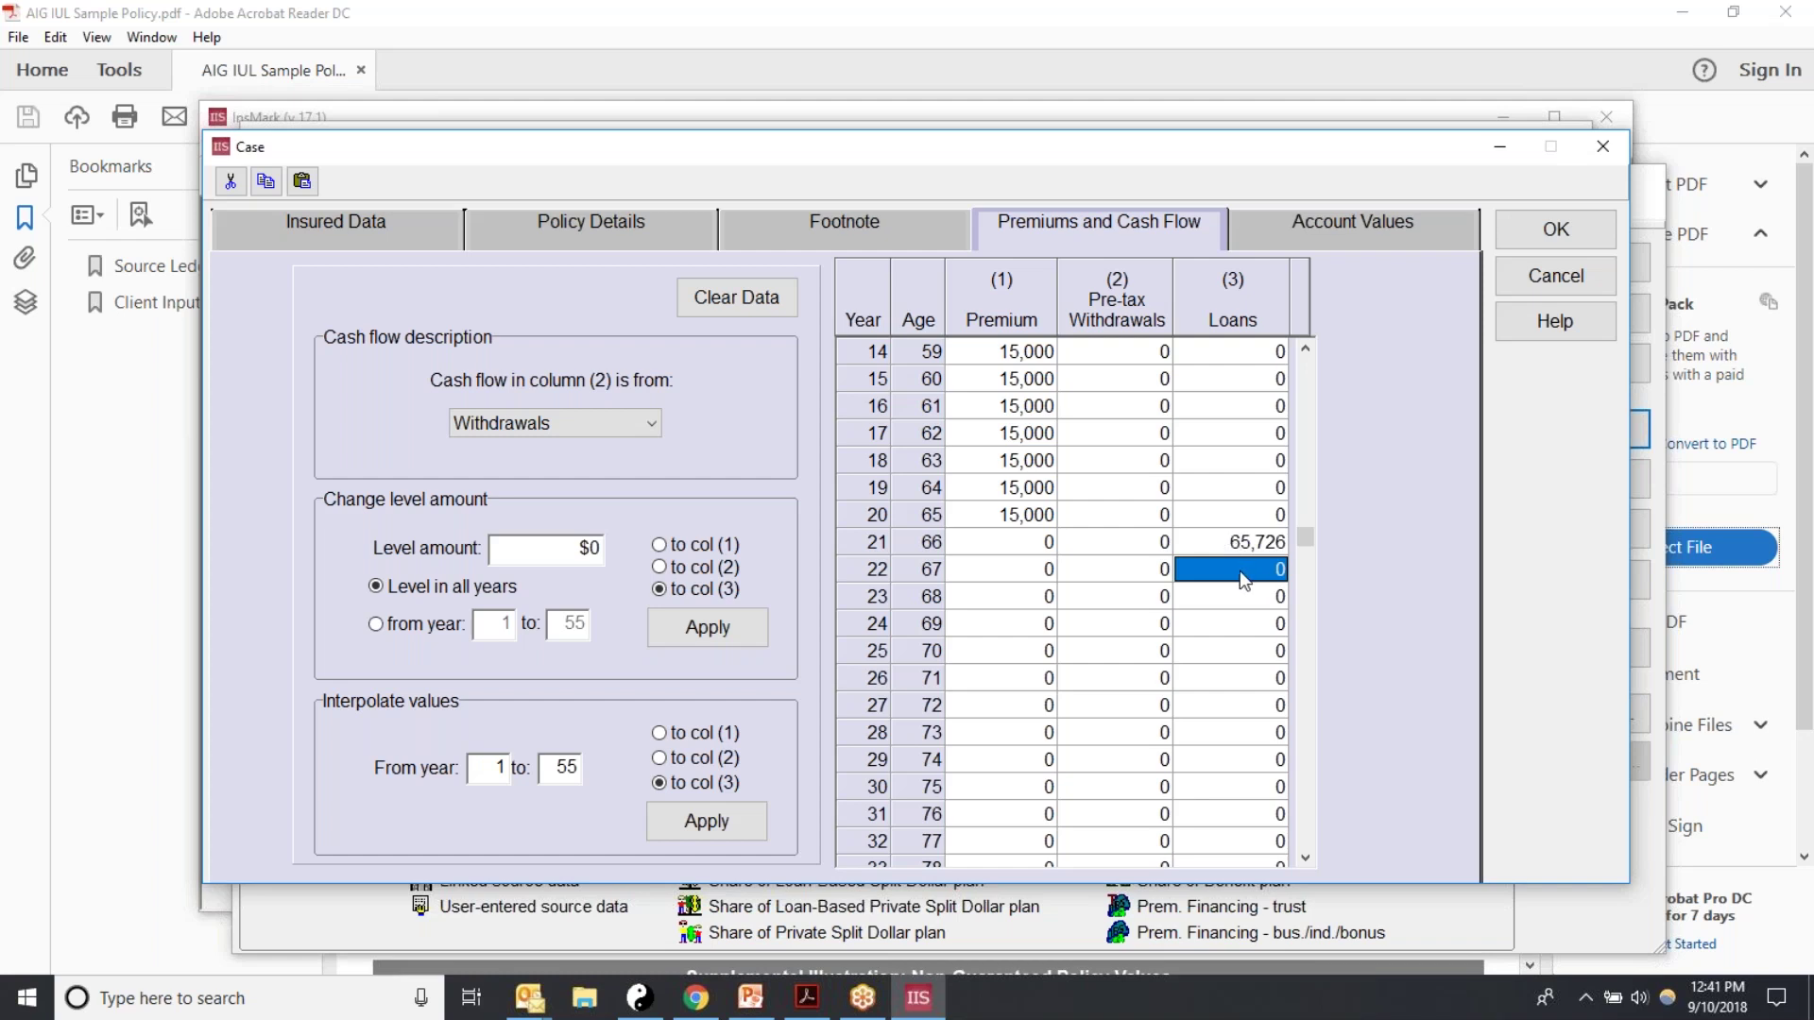
Step: Paste the 65,726 loan into years 22–25 and compare loan years in the PDF
{"action": "key", "text": "ctrl+v"}
{"action": "key", "text": "ctrl+v"}
{"action": "key", "text": "ctrl+v"}
{"action": "key", "text": "ctrl+v"}
{"action": "key", "text": "ctrl+v"}
{"action": "key", "text": "ctrl+v"}
{"action": "key", "text": "ctrl+v"}
{"action": "key", "text": "ctrl+v"}
{"action": "key", "text": "ctrl+v"}
{"action": "key", "text": "ctrl+v"}
{"action": "key", "text": "ctrl+v"}
{"action": "key", "text": "ctrl+v"}
{"action": "key", "text": "ctrl+v"}
{"action": "key", "text": "ctrl+v"}
{"action": "key", "text": "ctrl+v"}
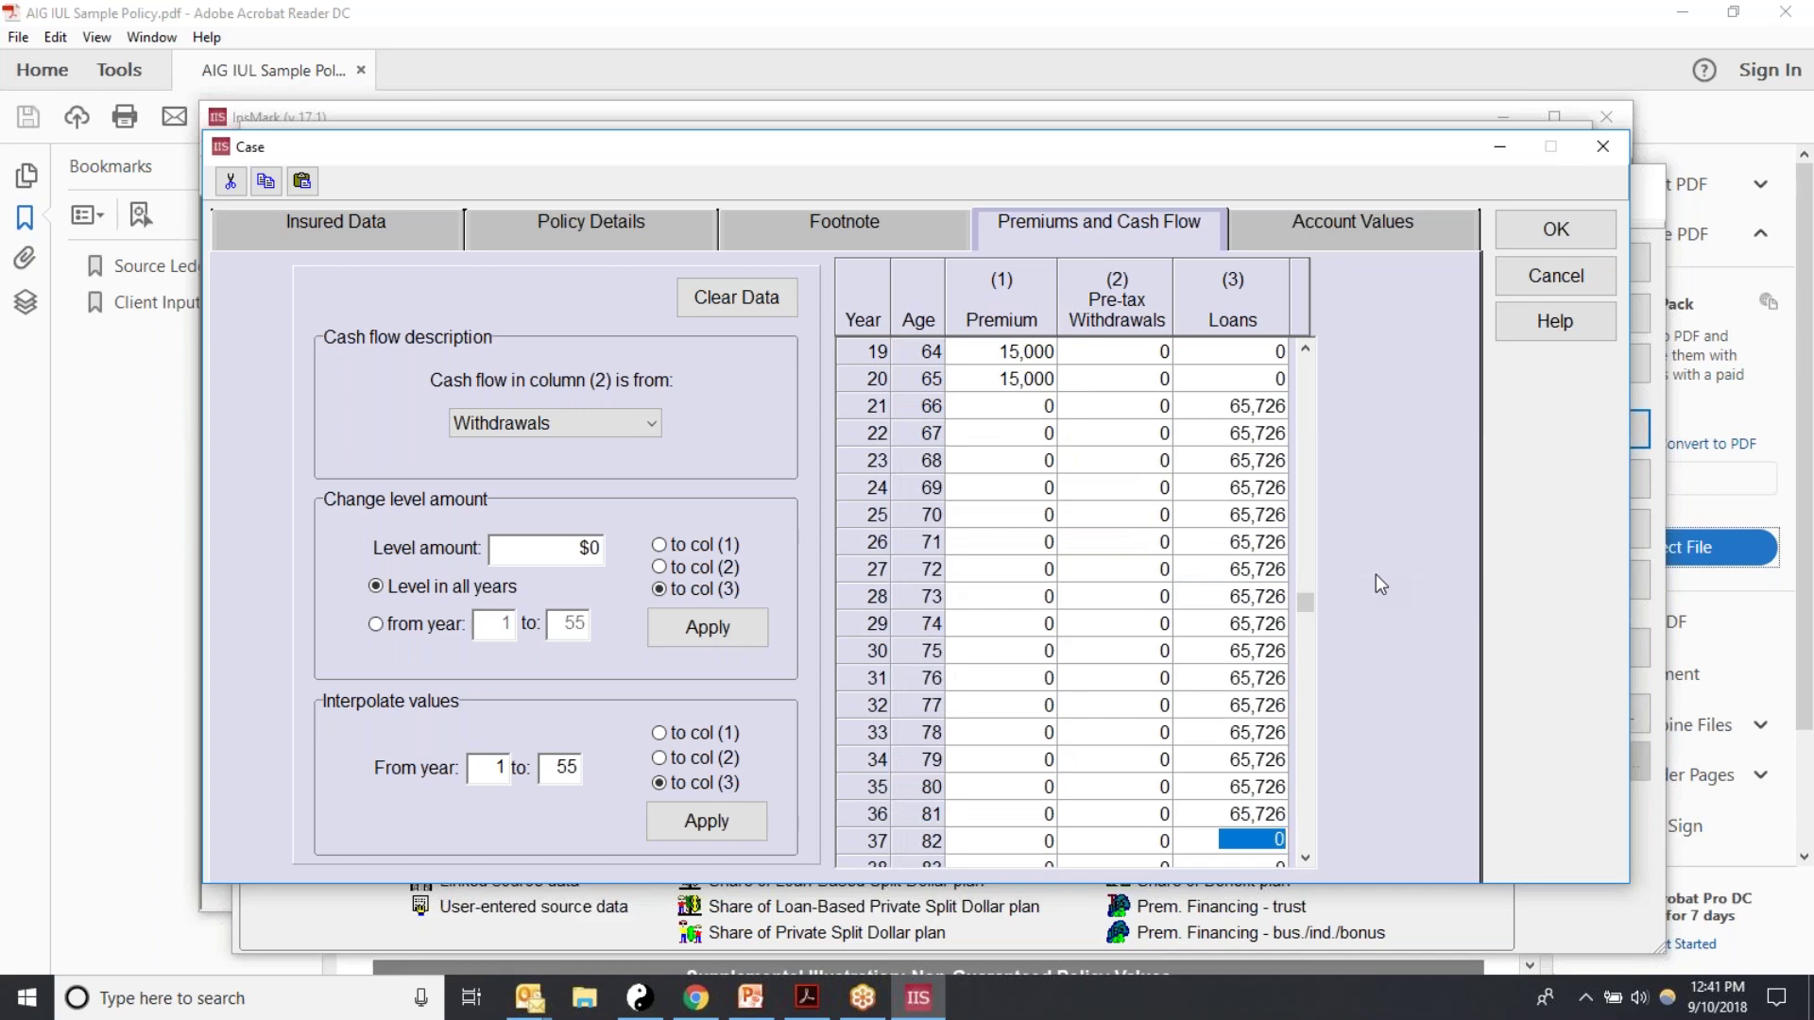
{"action": "left_click", "coordinate": [800, 1009]}
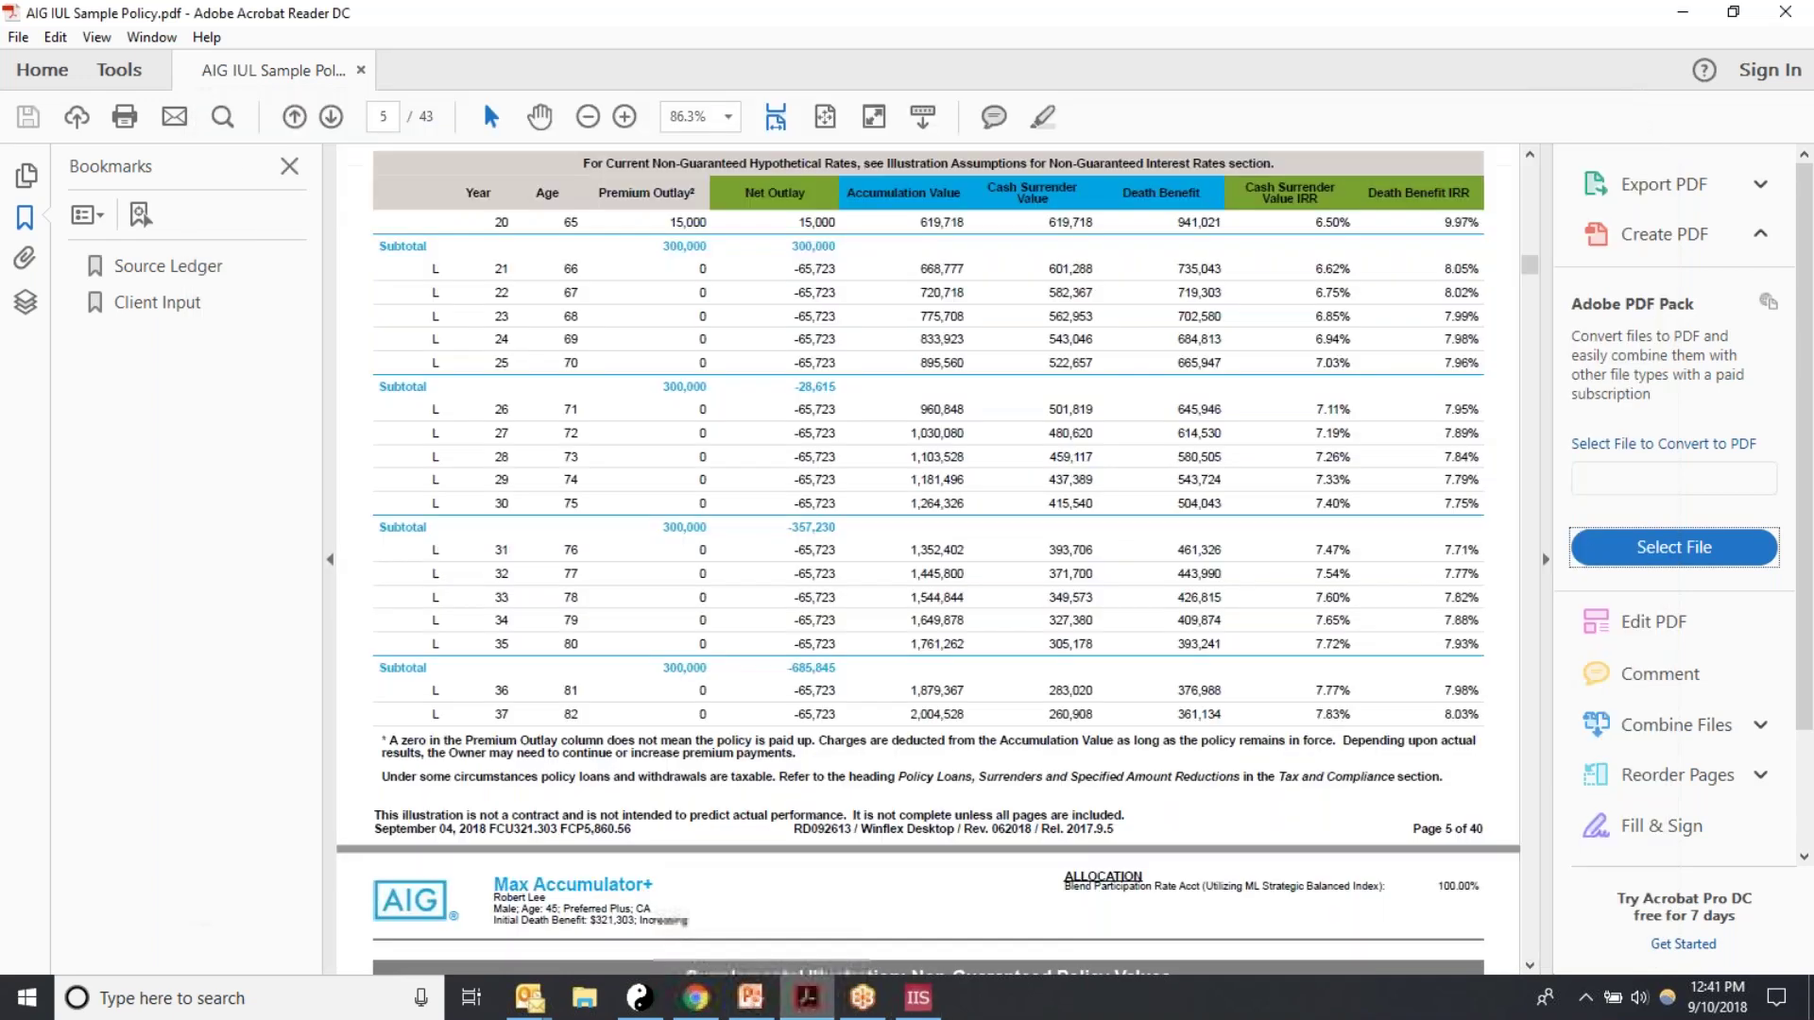
{"action": "scroll", "coordinate": [812, 737], "scroll_direction": "down", "scroll_amount": 3}
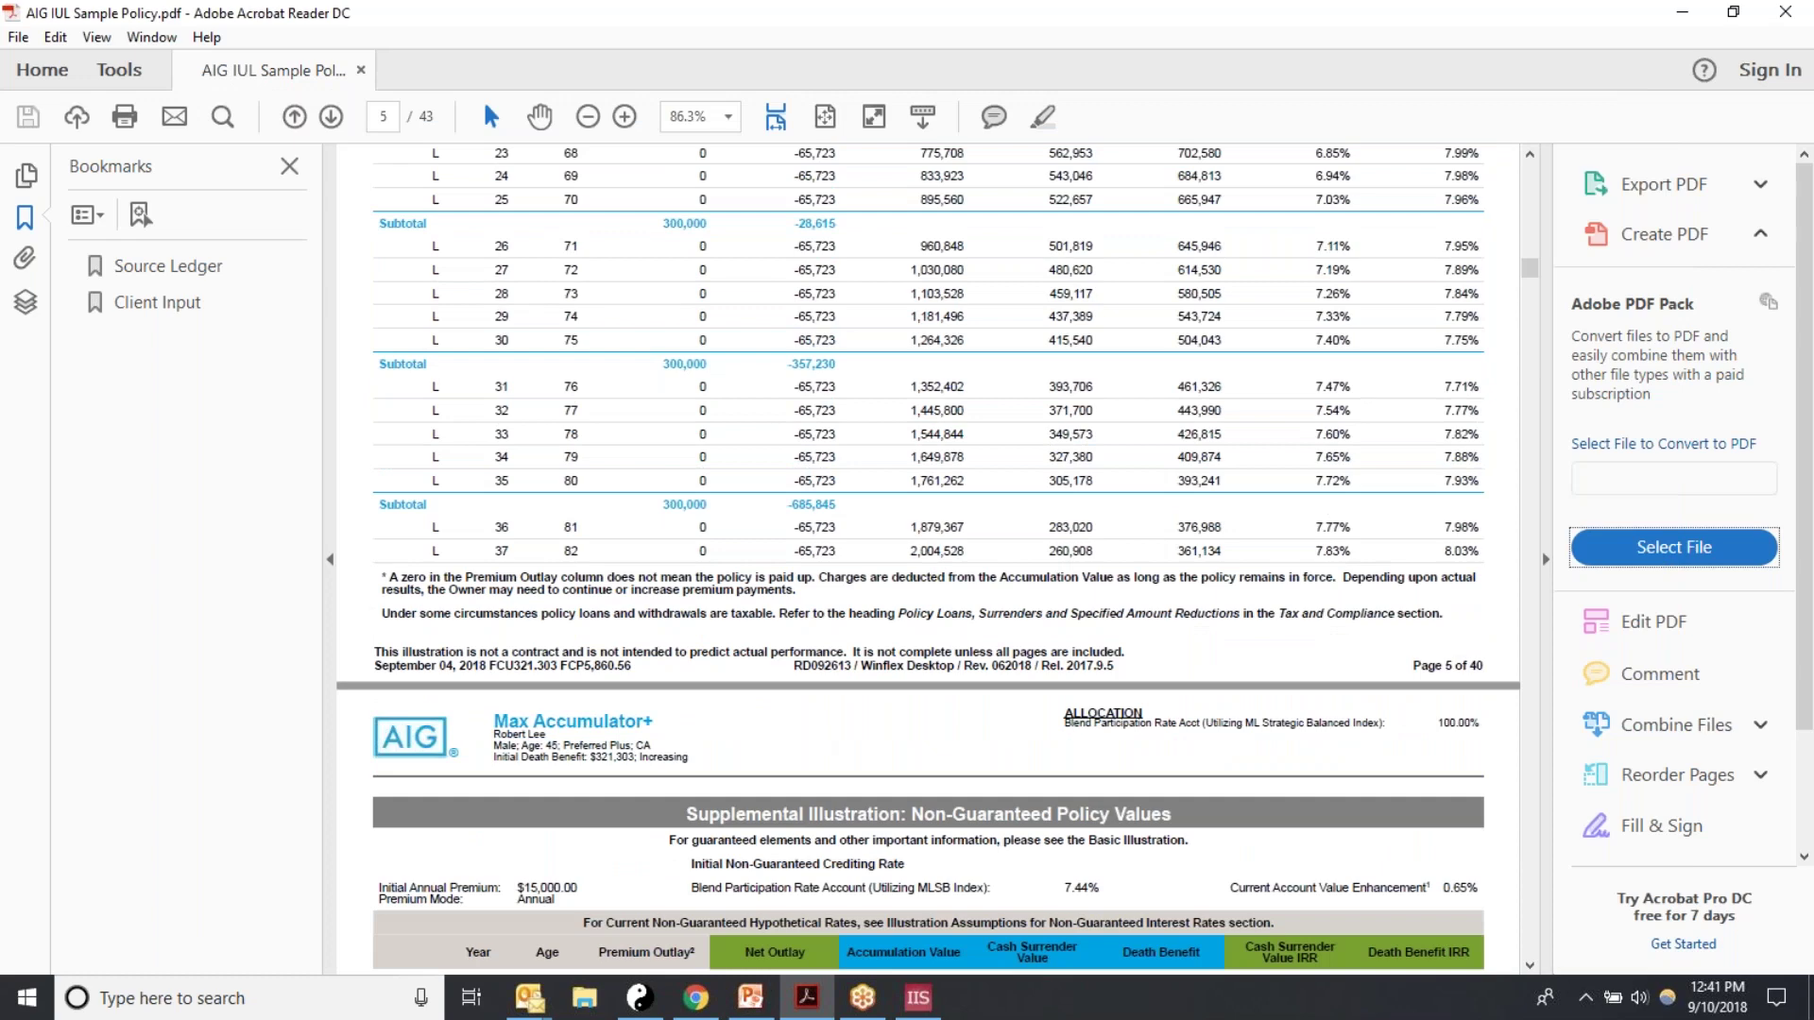
{"action": "scroll", "coordinate": [573, 652], "scroll_direction": "down", "scroll_amount": 7}
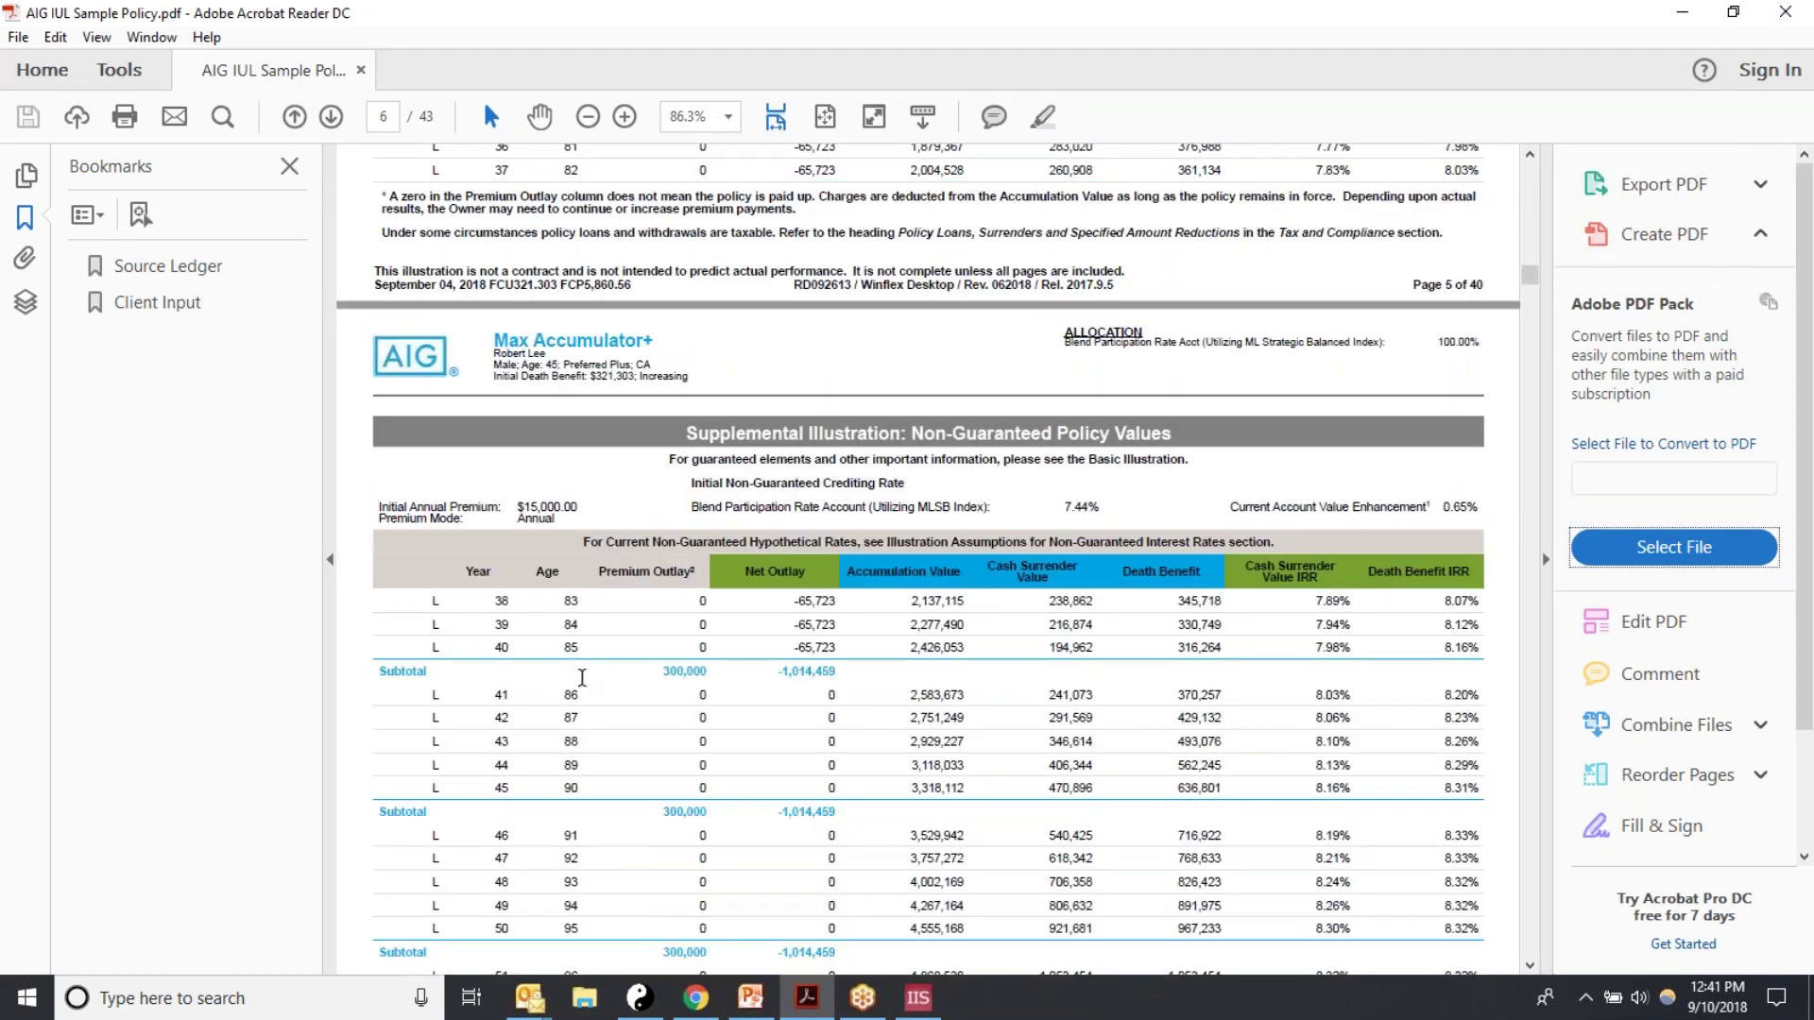
{"action": "left_click", "coordinate": [917, 997]}
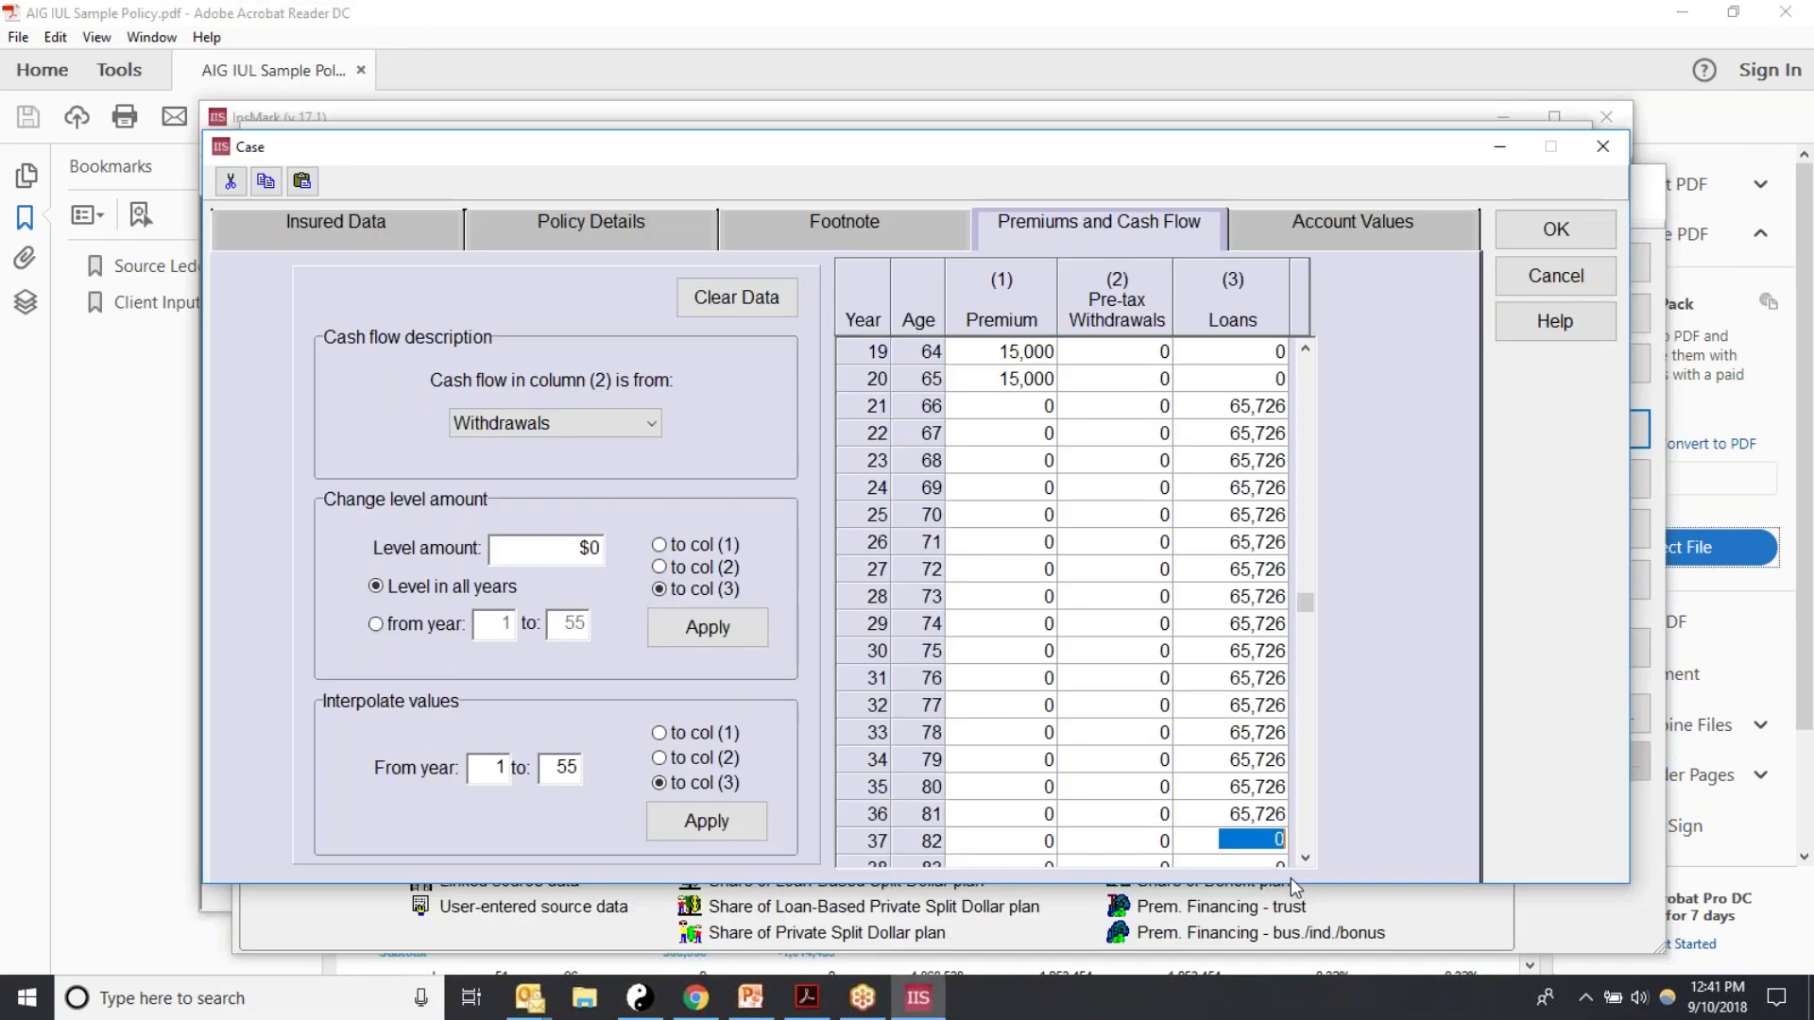
Step: Paste 65,726 into the year 37, 38 and 39 Loans cells
{"action": "left_click", "coordinate": [1305, 858]}
{"action": "left_click", "coordinate": [1305, 859]}
{"action": "left_click", "coordinate": [1304, 858]}
{"action": "left_click", "coordinate": [1305, 859]}
{"action": "left_click", "coordinate": [1305, 858]}
{"action": "left_click", "coordinate": [1305, 859]}
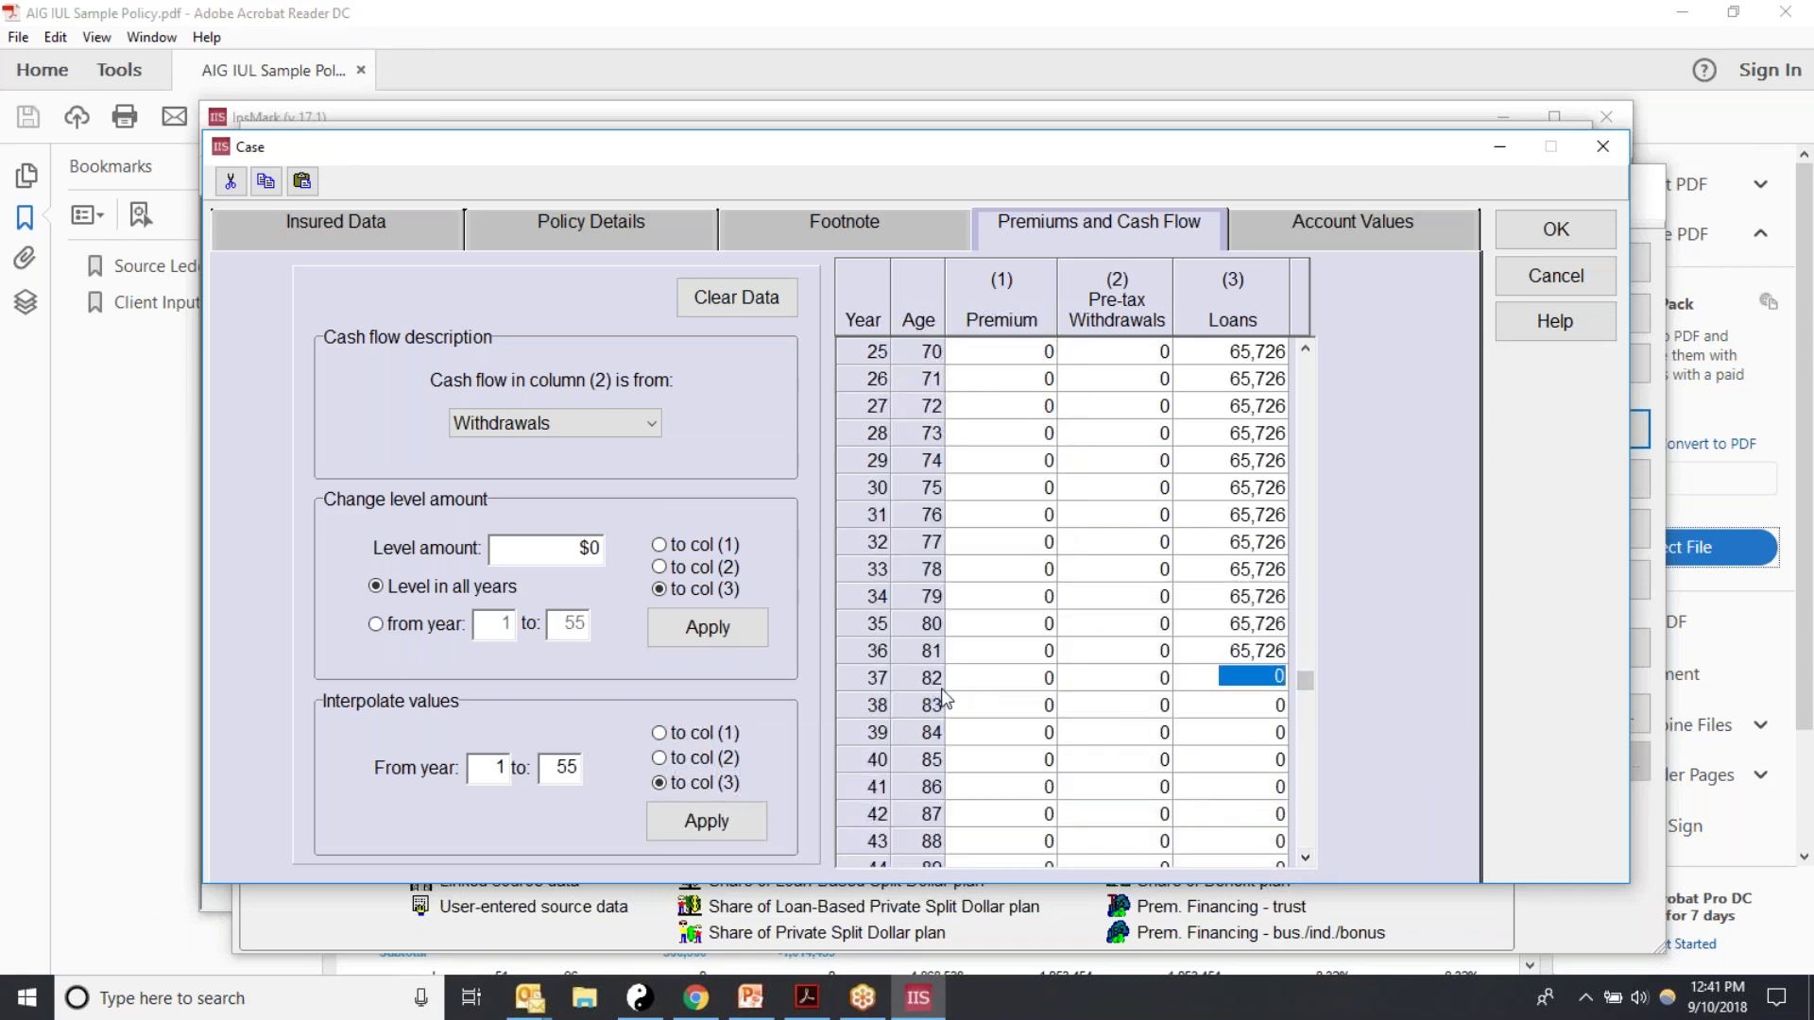
{"action": "type", "text": "65,726"}
{"action": "key", "text": "Return"}
{"action": "key", "text": "ctrl+v"}
{"action": "key", "text": "Return"}
{"action": "key", "text": "ctrl+v"}
{"action": "key", "text": "Return"}
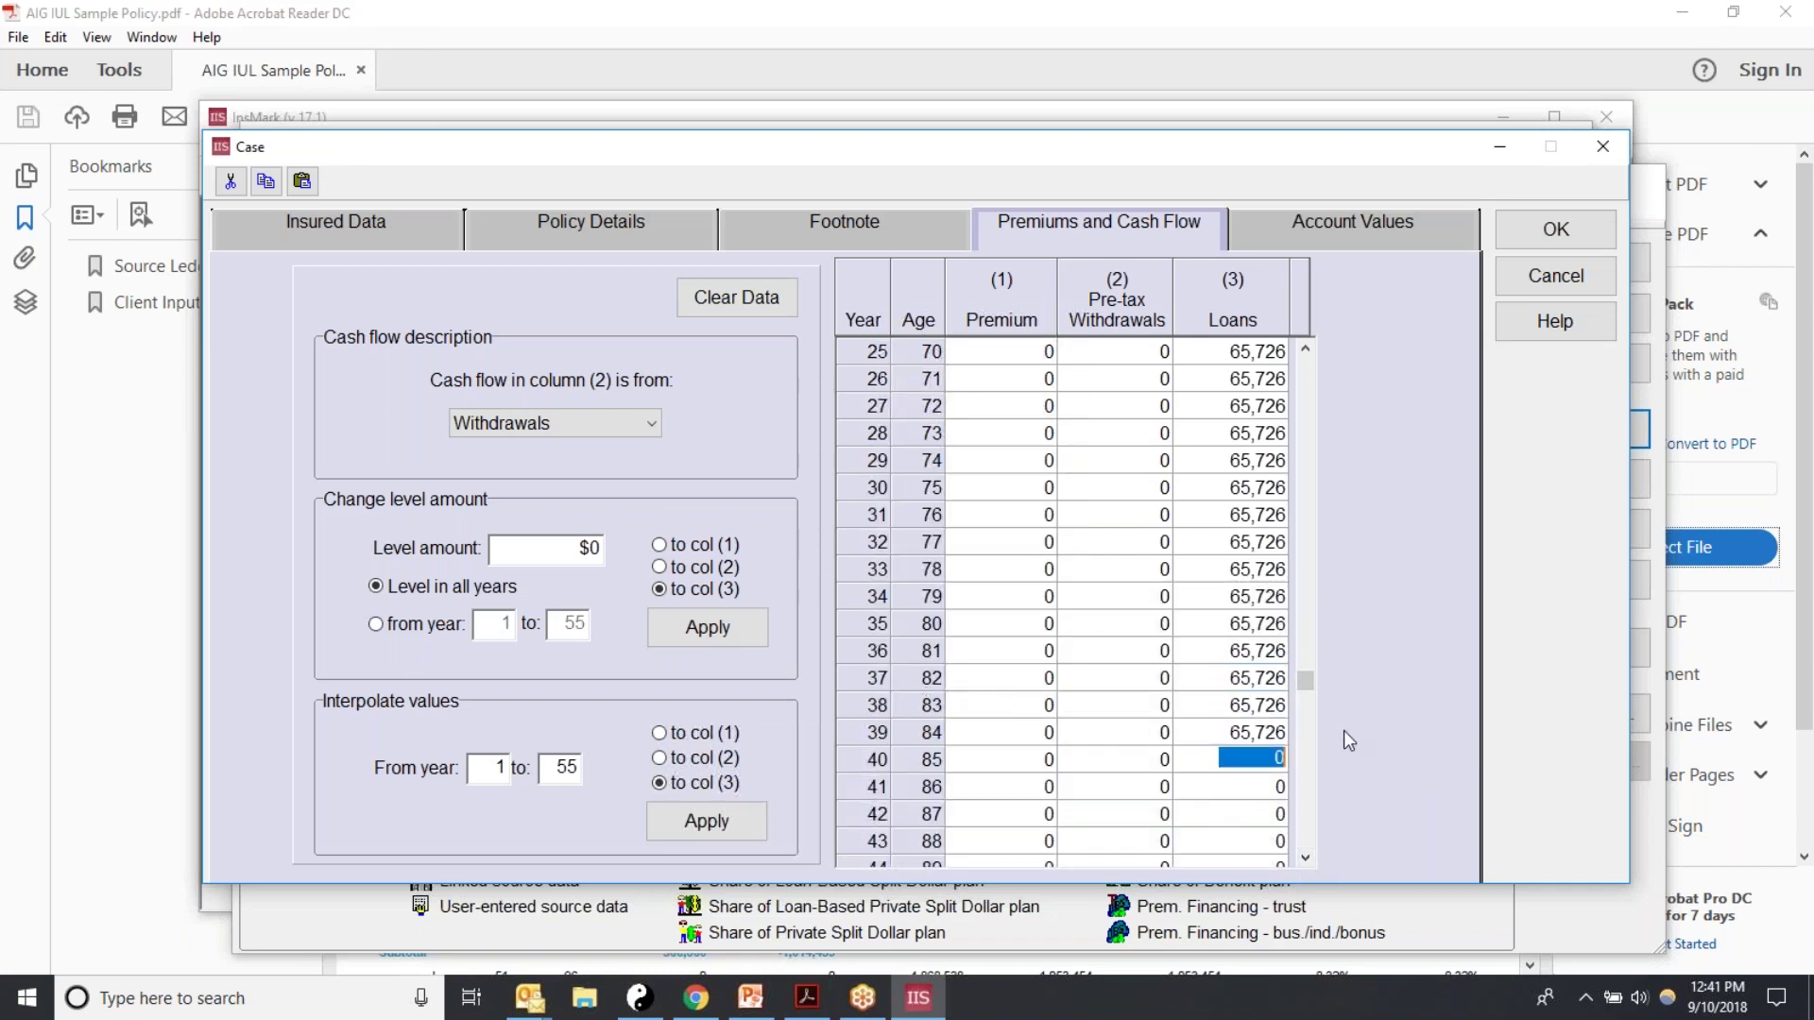
{"action": "type", "text": "65,726"}
{"action": "key", "text": "Return"}
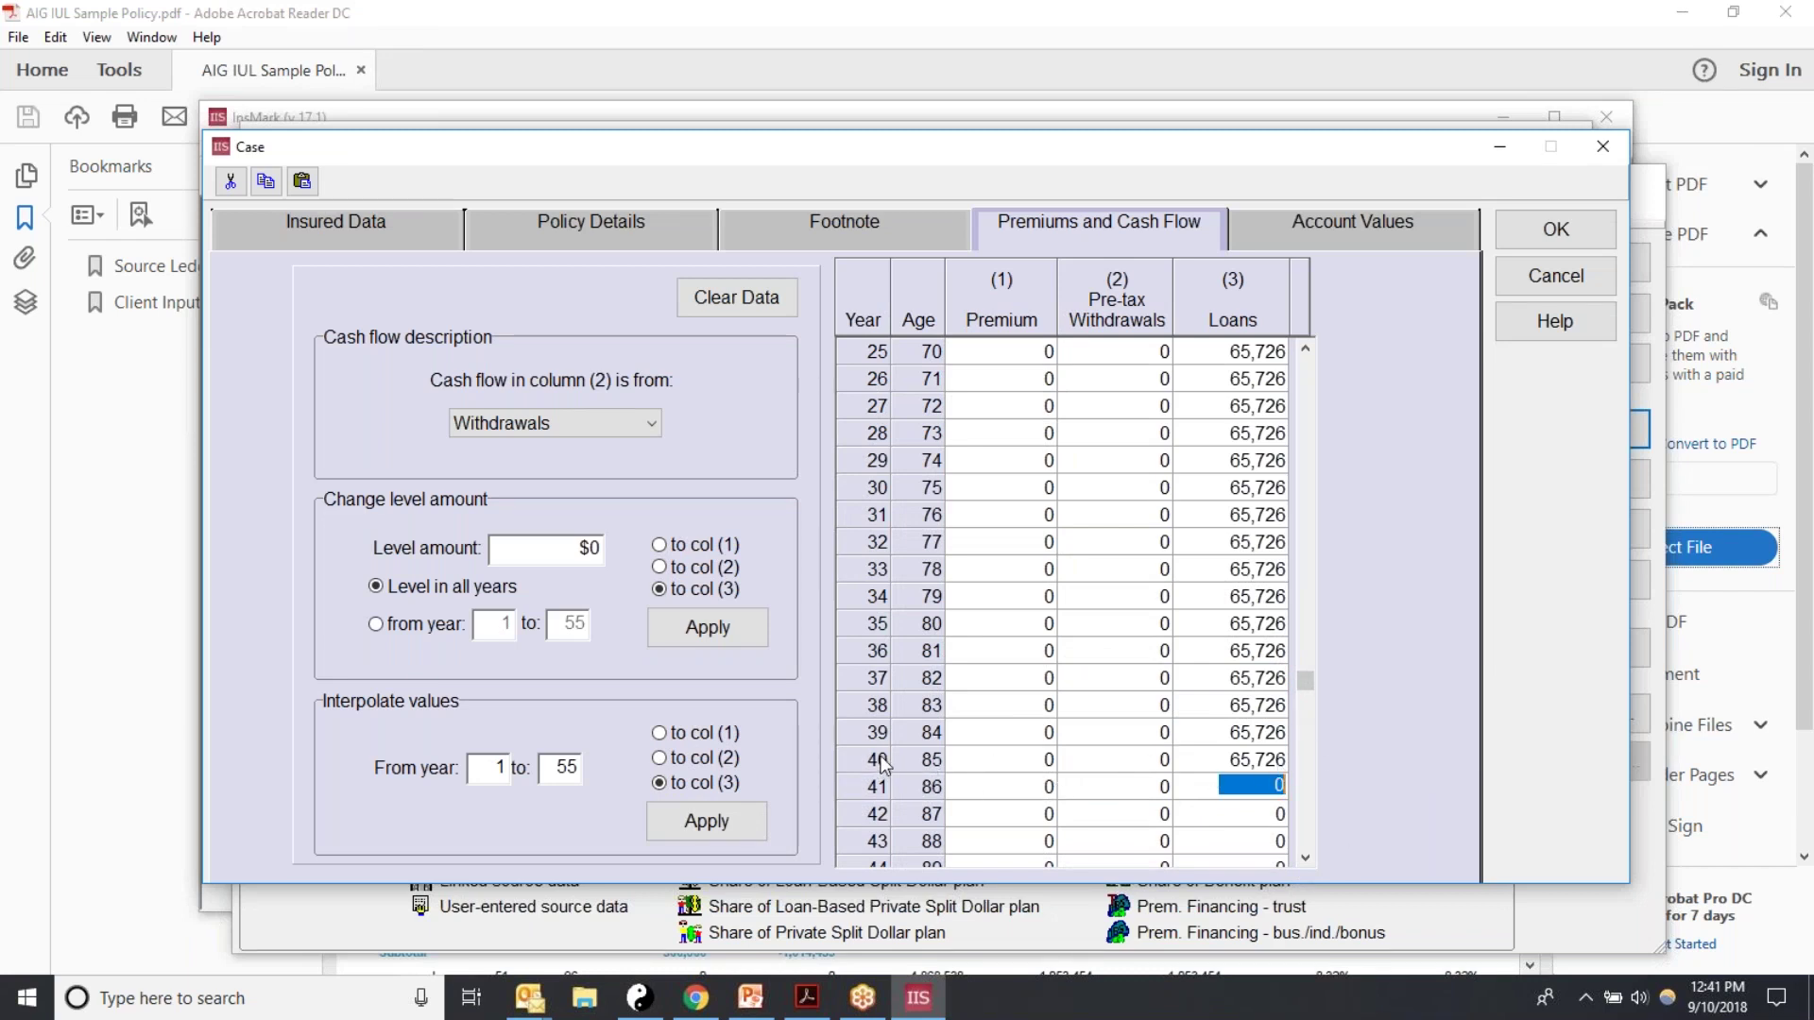
{"action": "left_click_drag", "start_coordinate": [1307, 677], "coordinate": [1342, 465]}
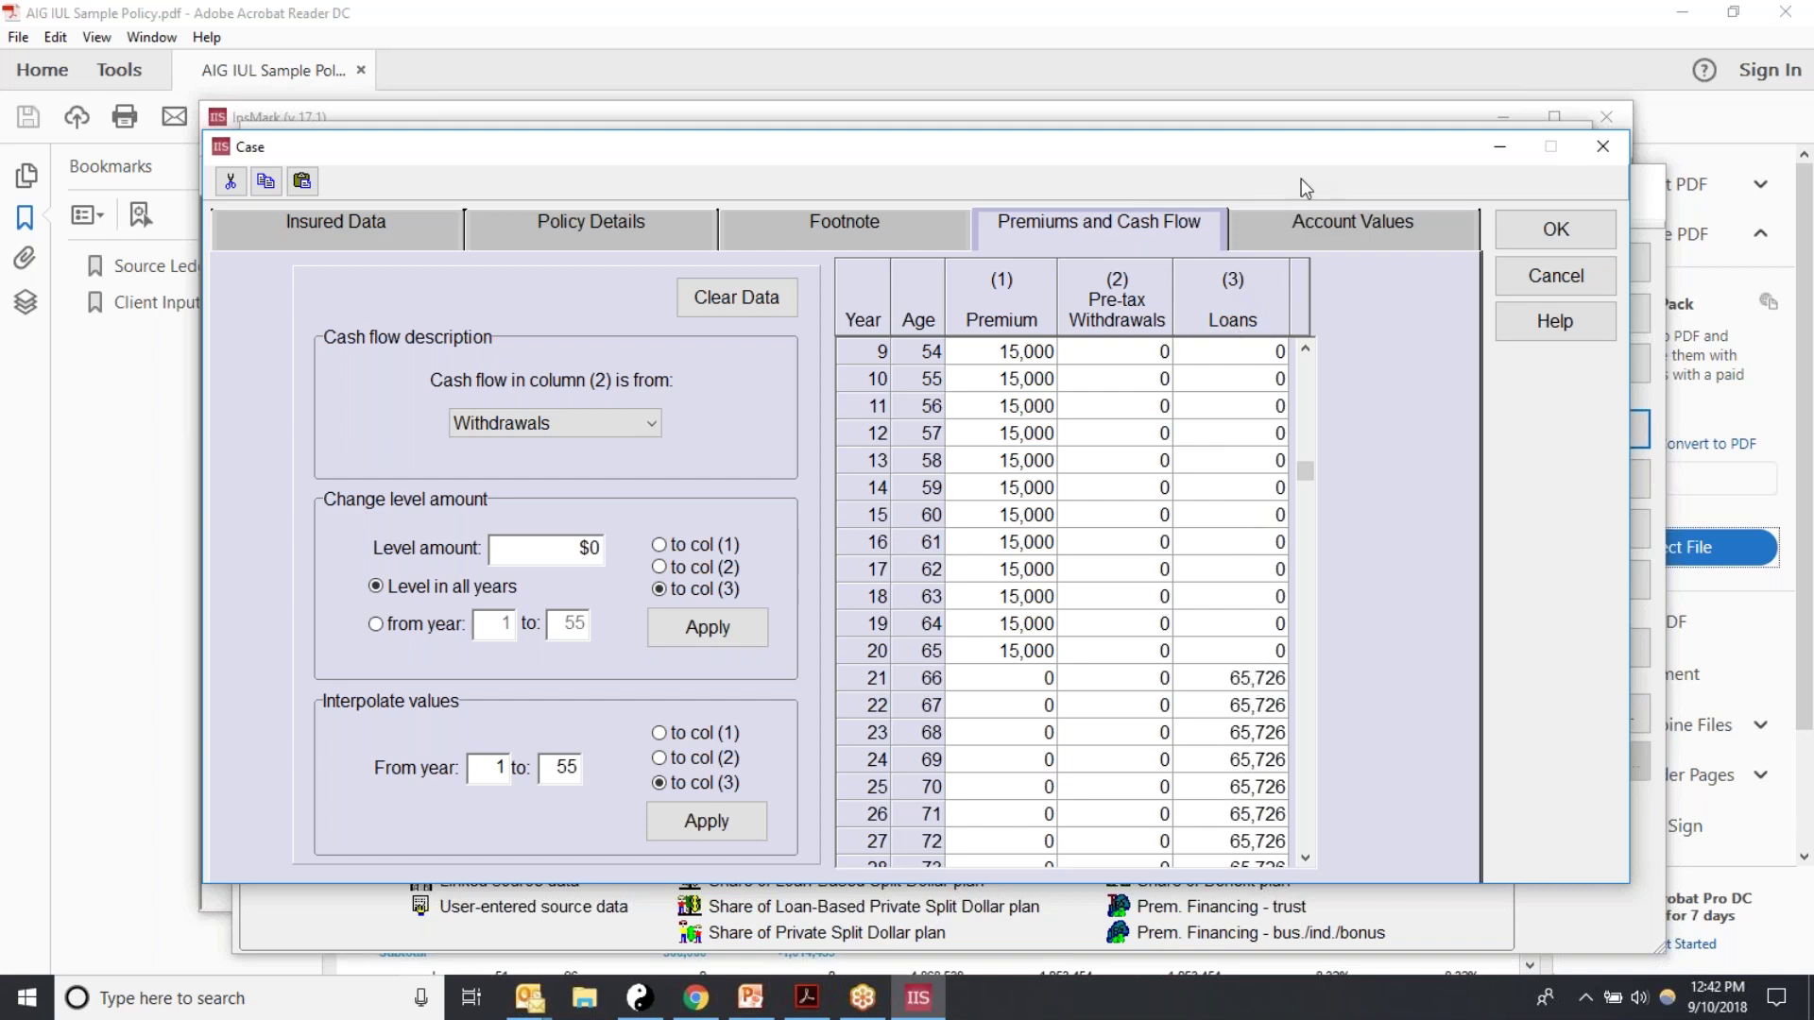
Step: Open the Account Values grid with two cash value columns, then bring the AIG PDF forward
{"action": "left_click", "coordinate": [1289, 234]}
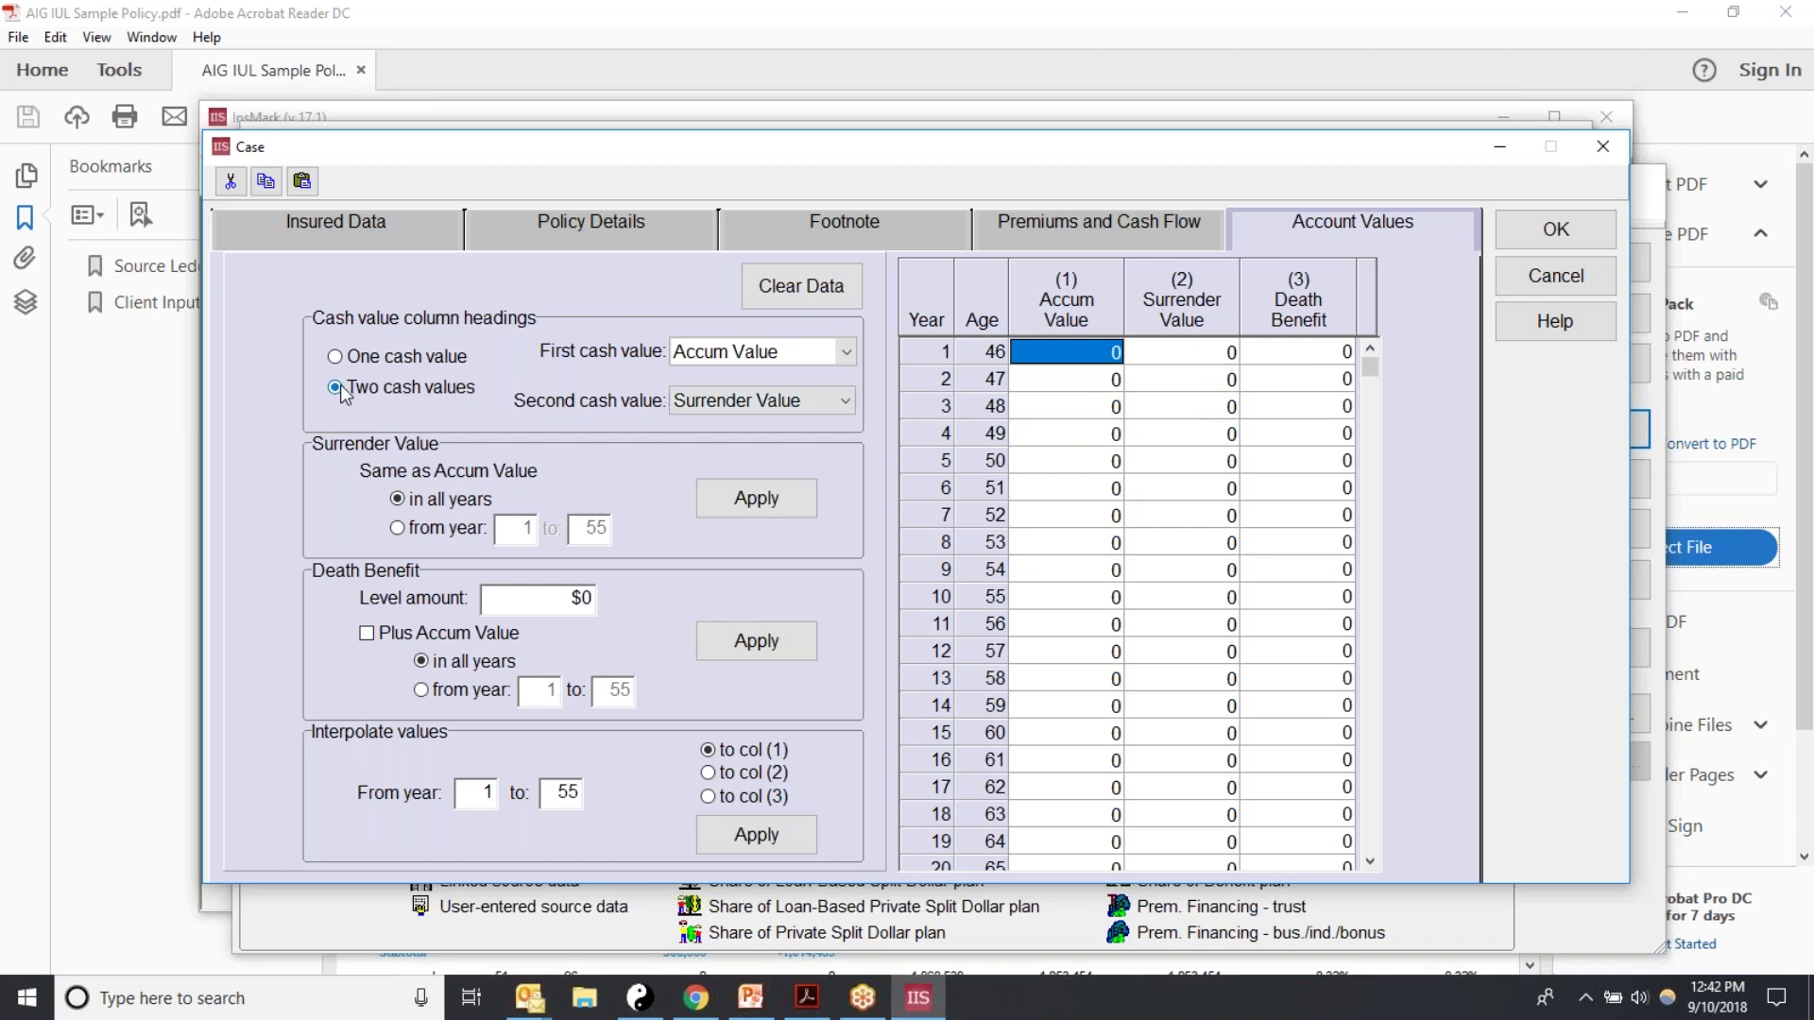
{"action": "left_click", "coordinate": [335, 357]}
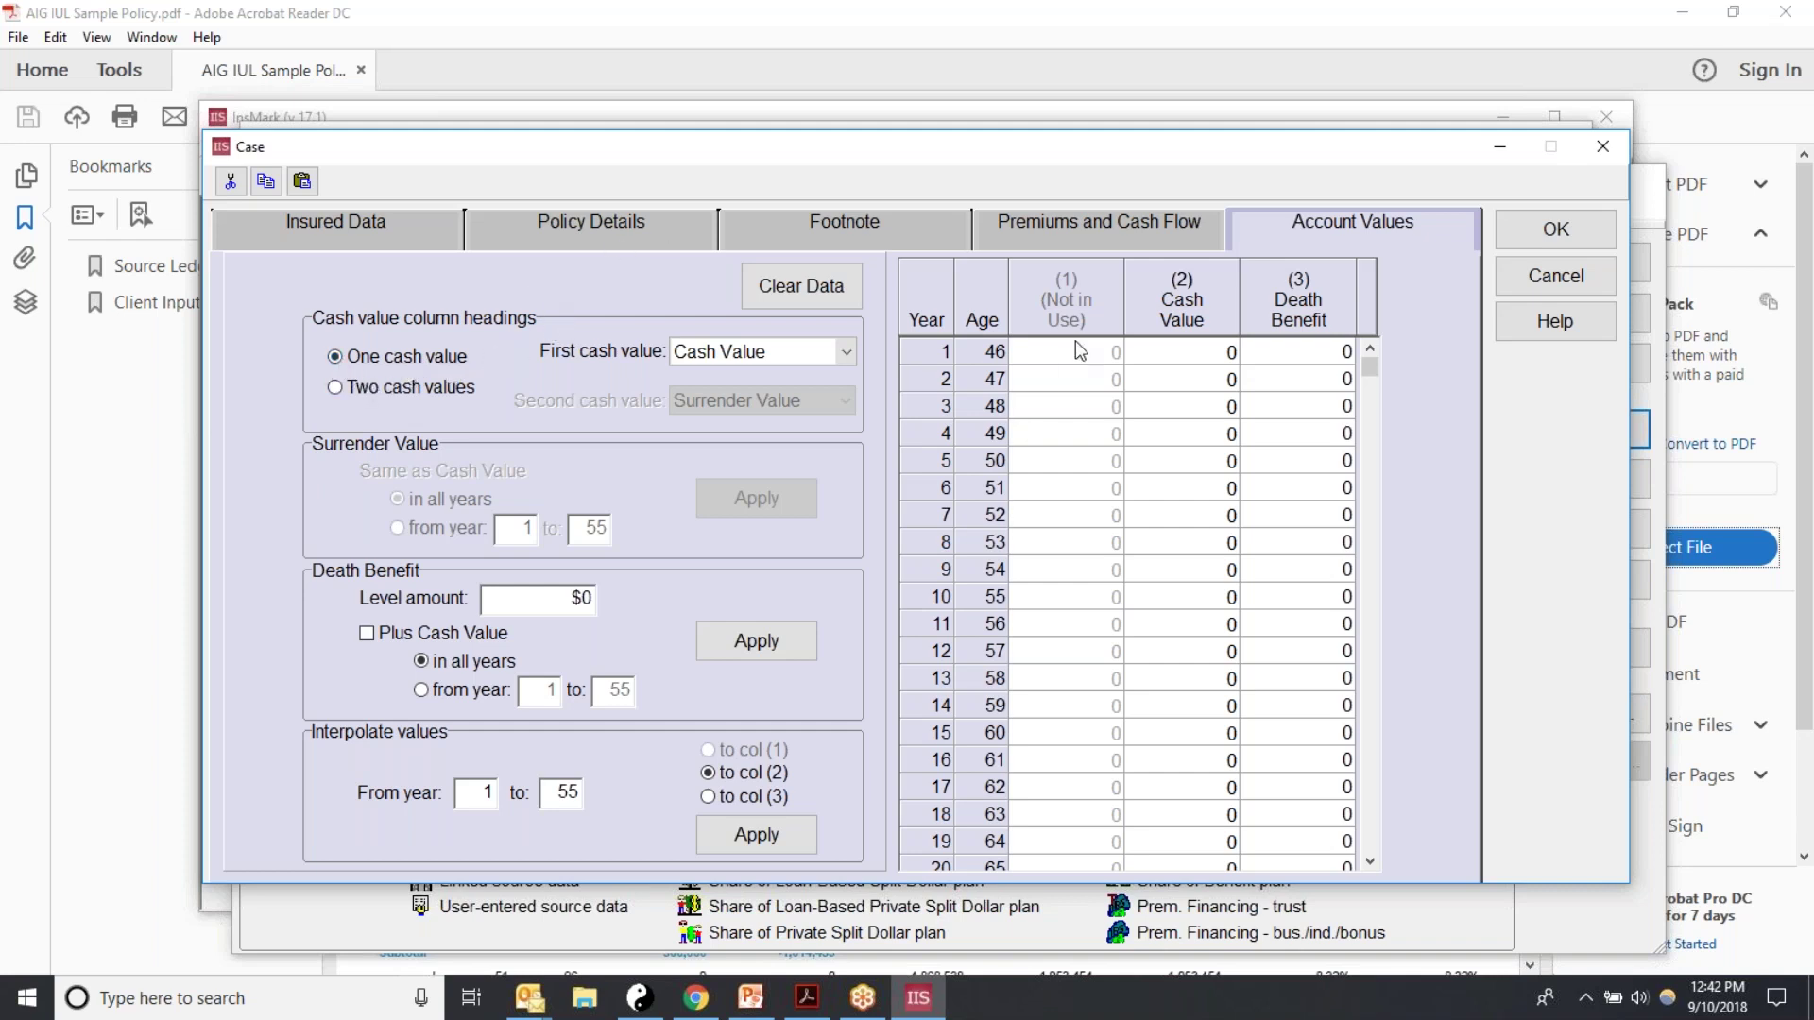
{"action": "left_click", "coordinate": [1192, 355]}
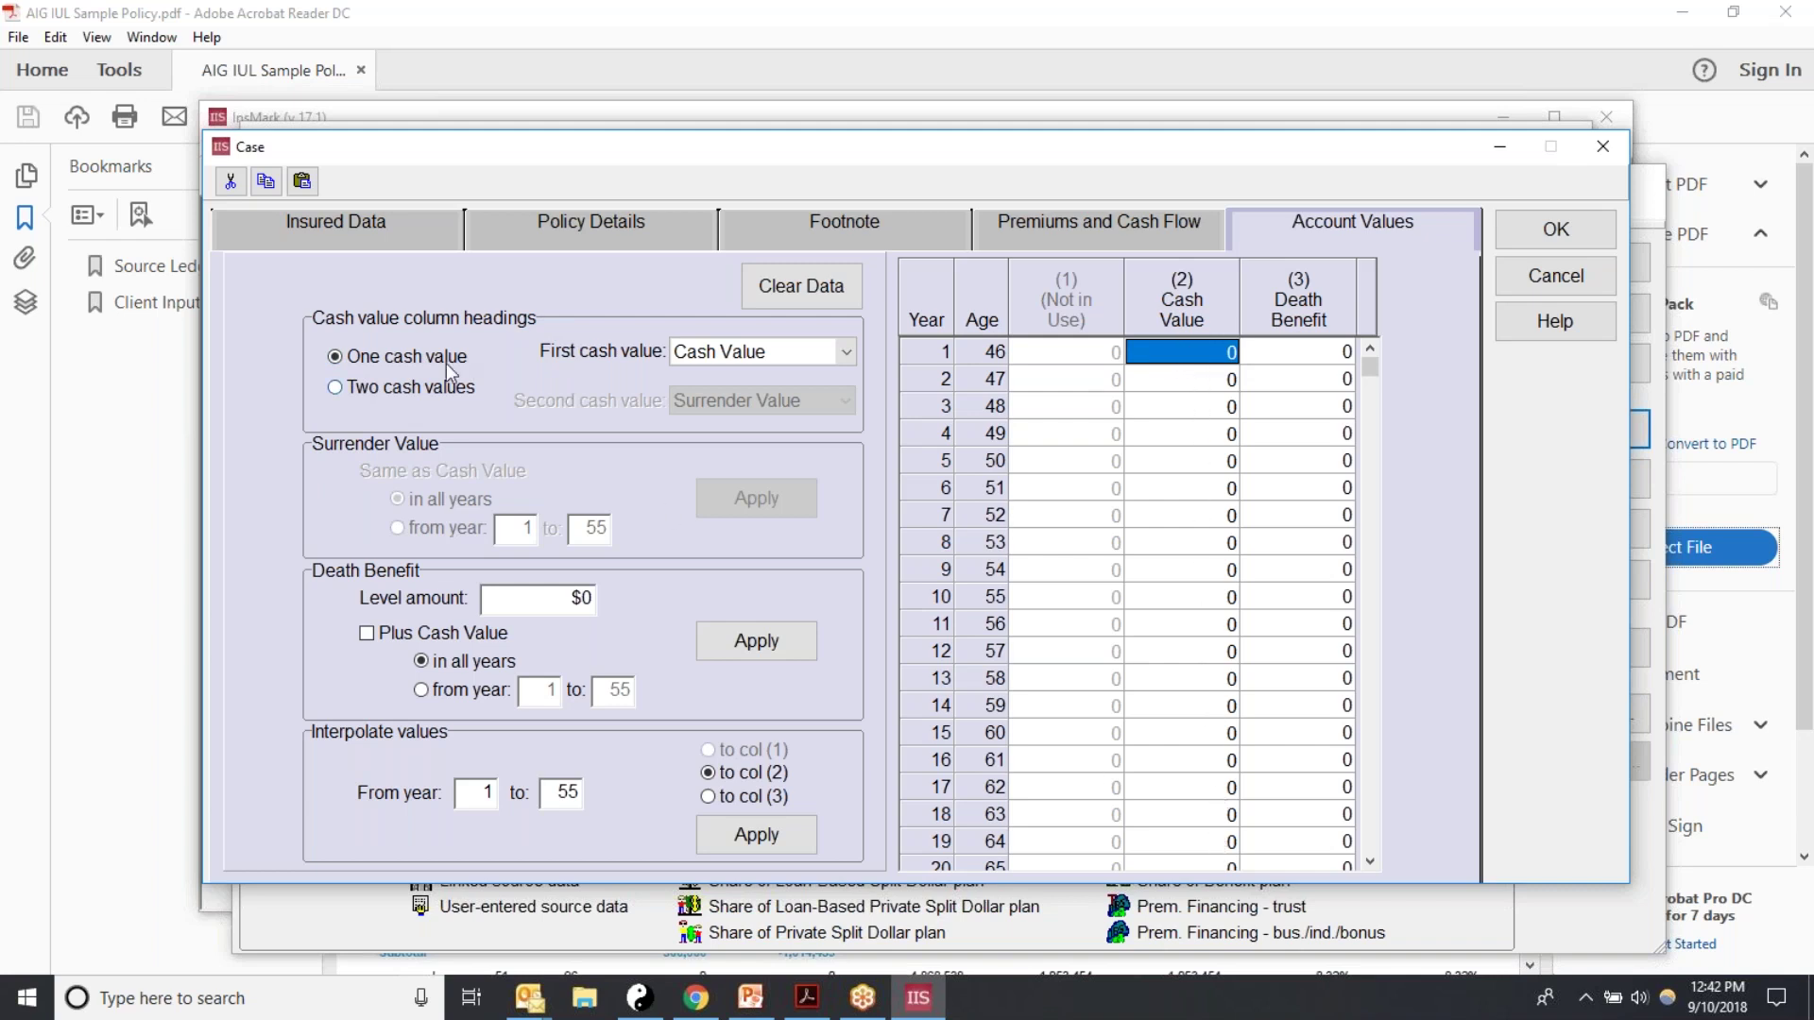
{"action": "left_click", "coordinate": [334, 388]}
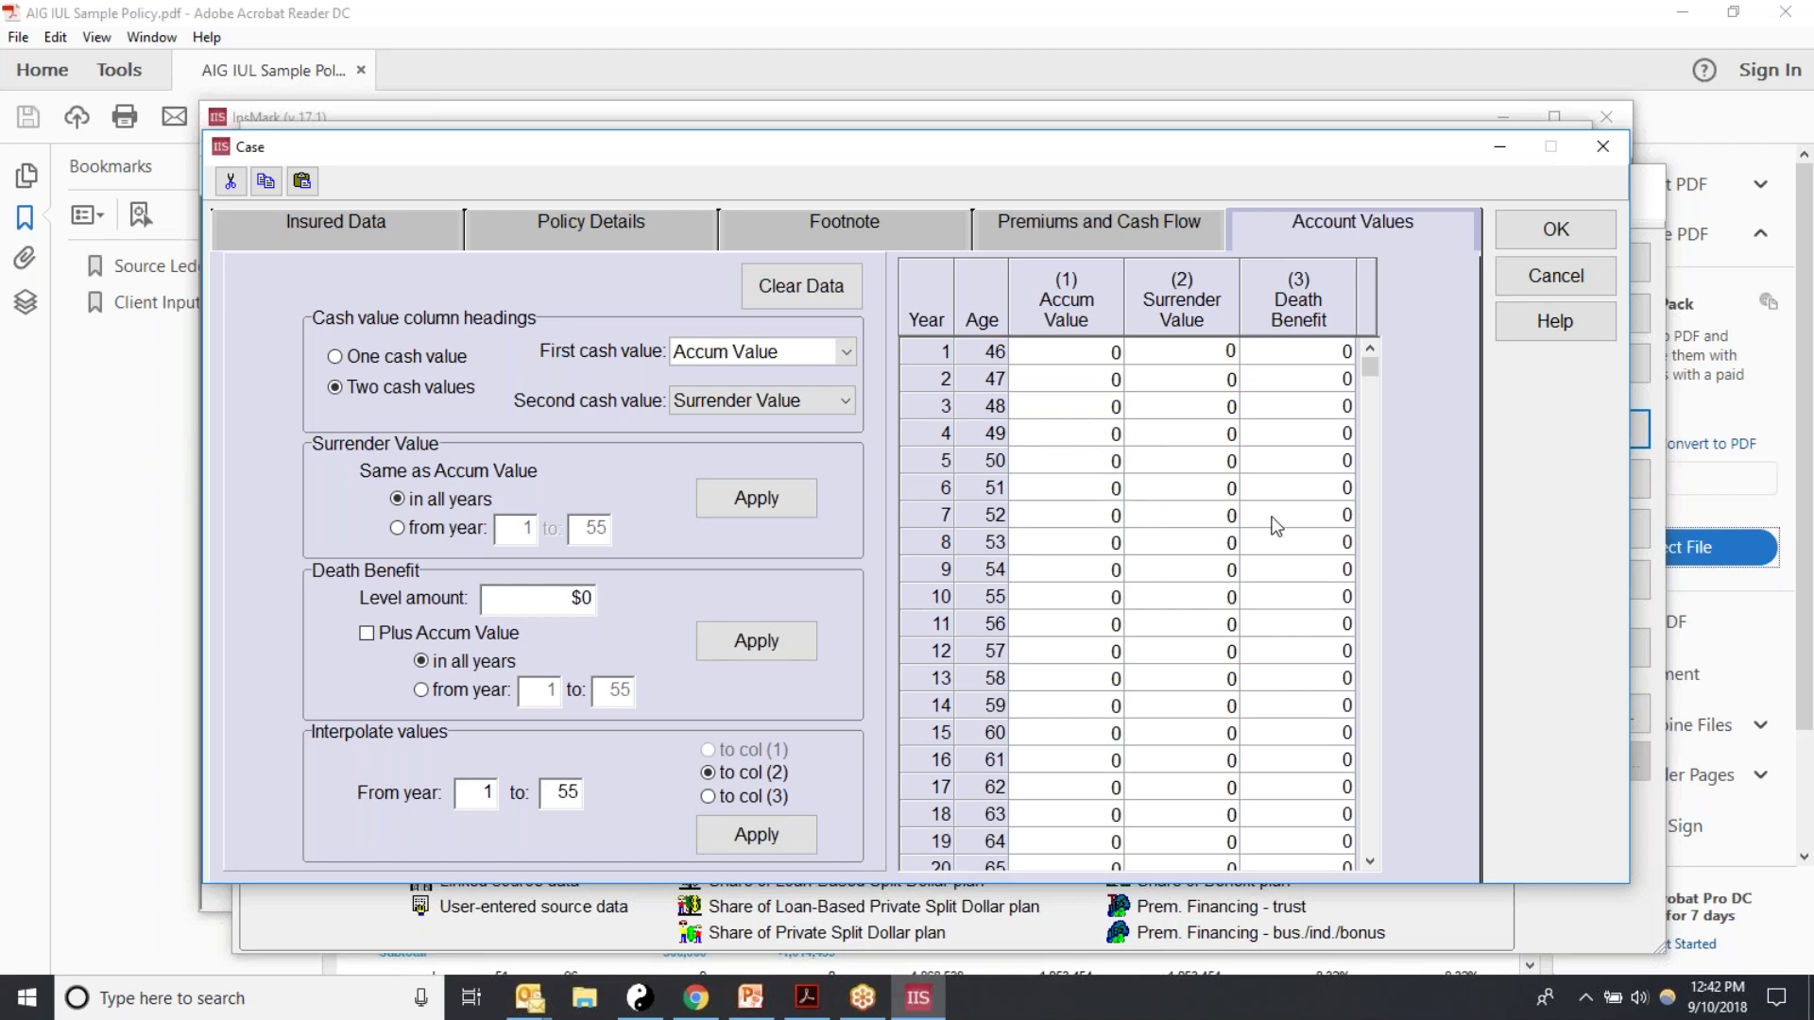
{"action": "left_click", "coordinate": [807, 997]}
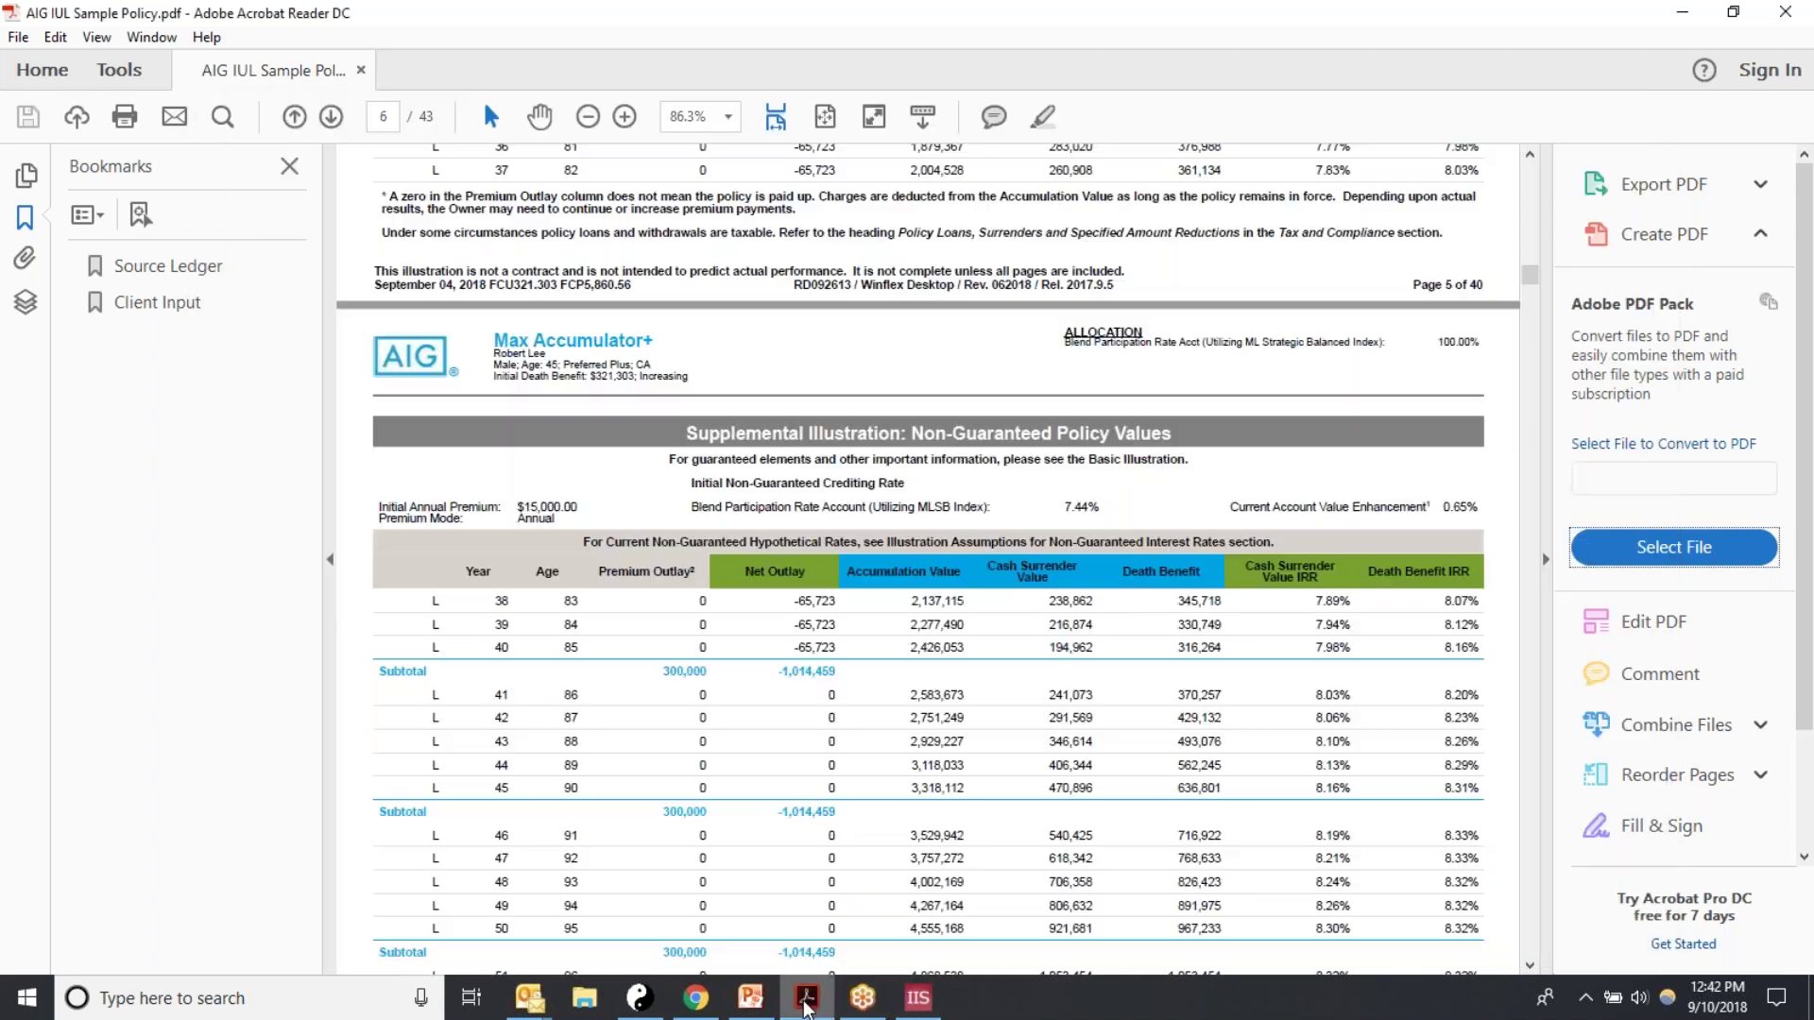
Step: Scroll the AIG policy PDF back up to the page 4 table
{"action": "scroll", "coordinate": [1124, 671], "scroll_direction": "up", "scroll_amount": 10}
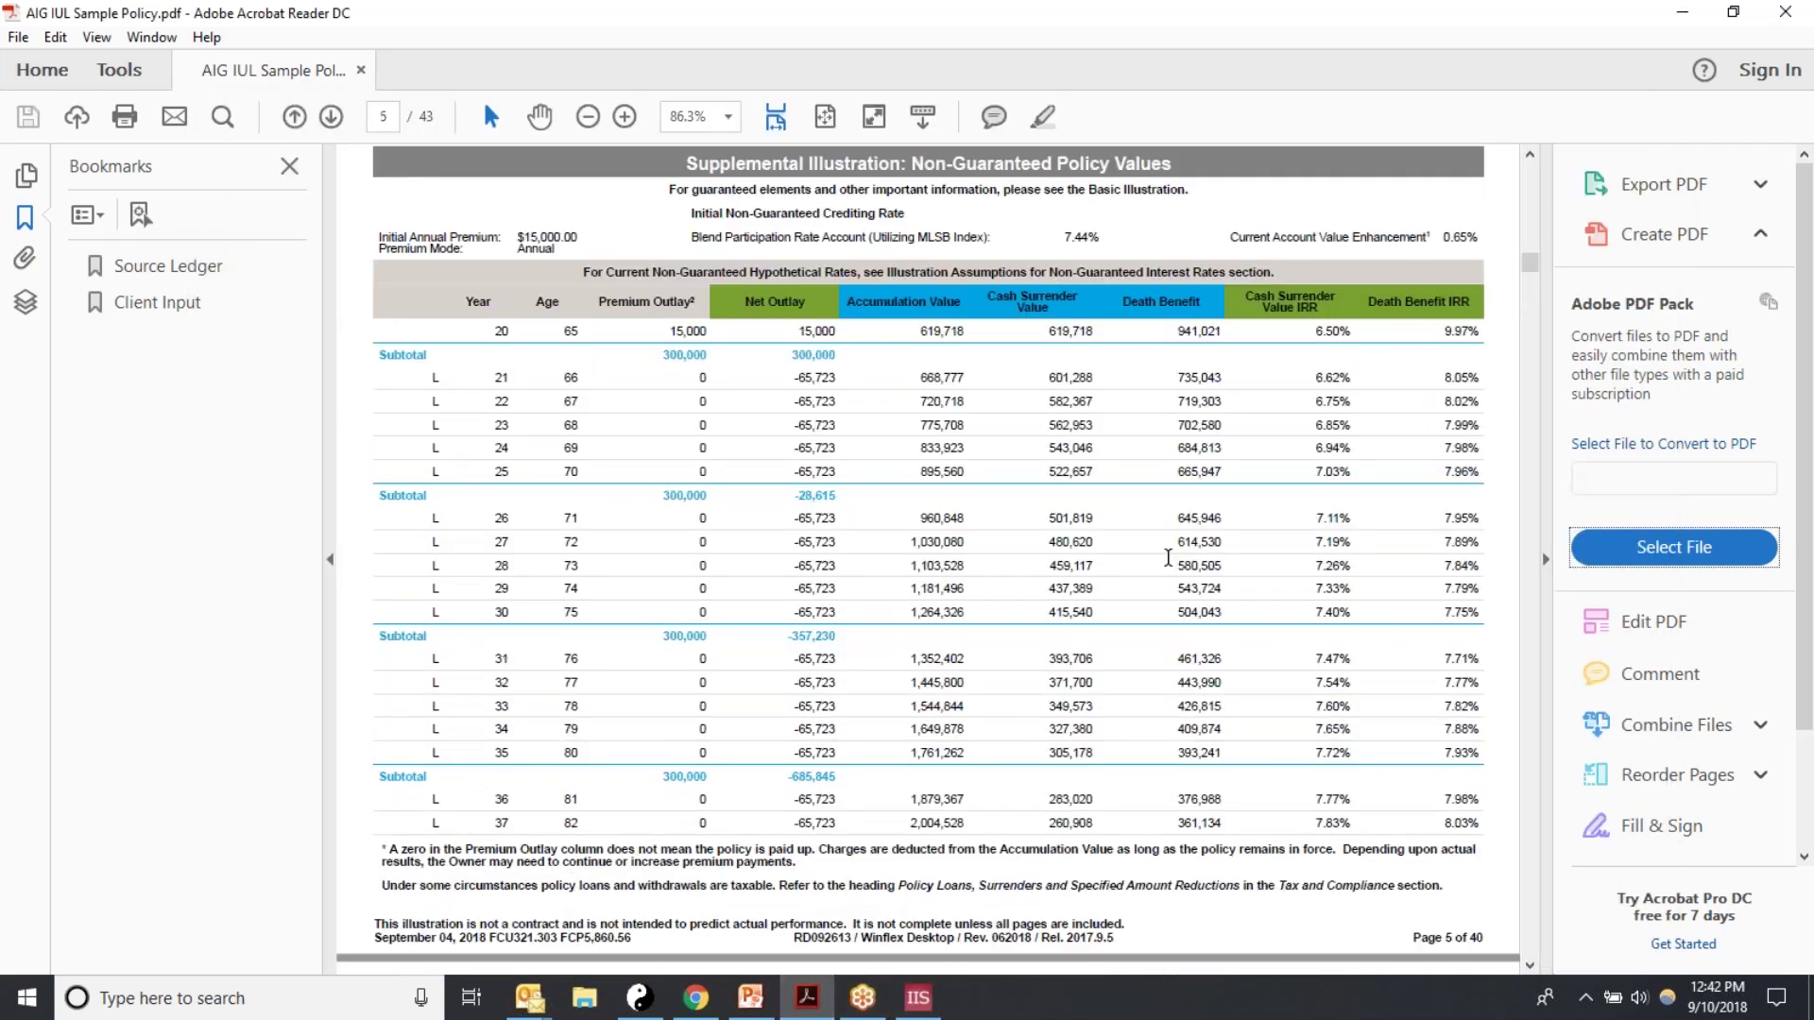
{"action": "scroll", "coordinate": [1169, 558], "scroll_direction": "up", "scroll_amount": 4}
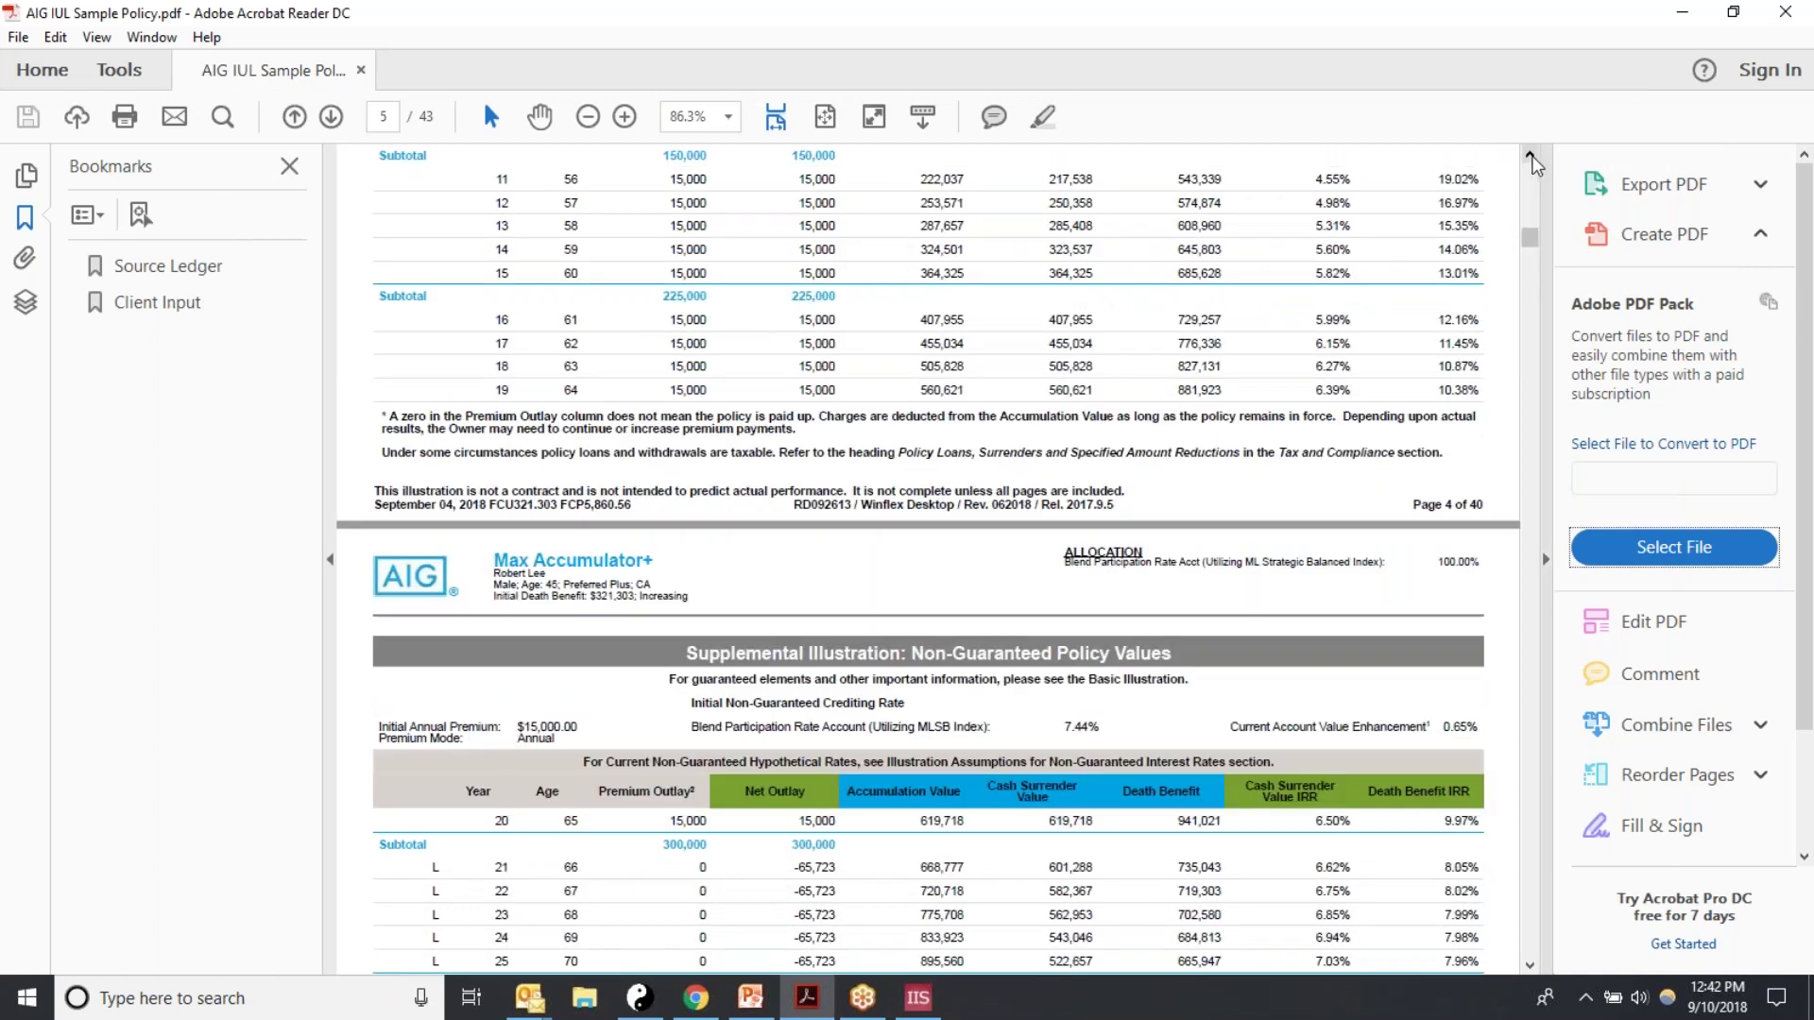
{"action": "left_click", "coordinate": [1529, 154]}
{"action": "scroll", "coordinate": [1531, 162], "scroll_direction": "up", "scroll_amount": 5}
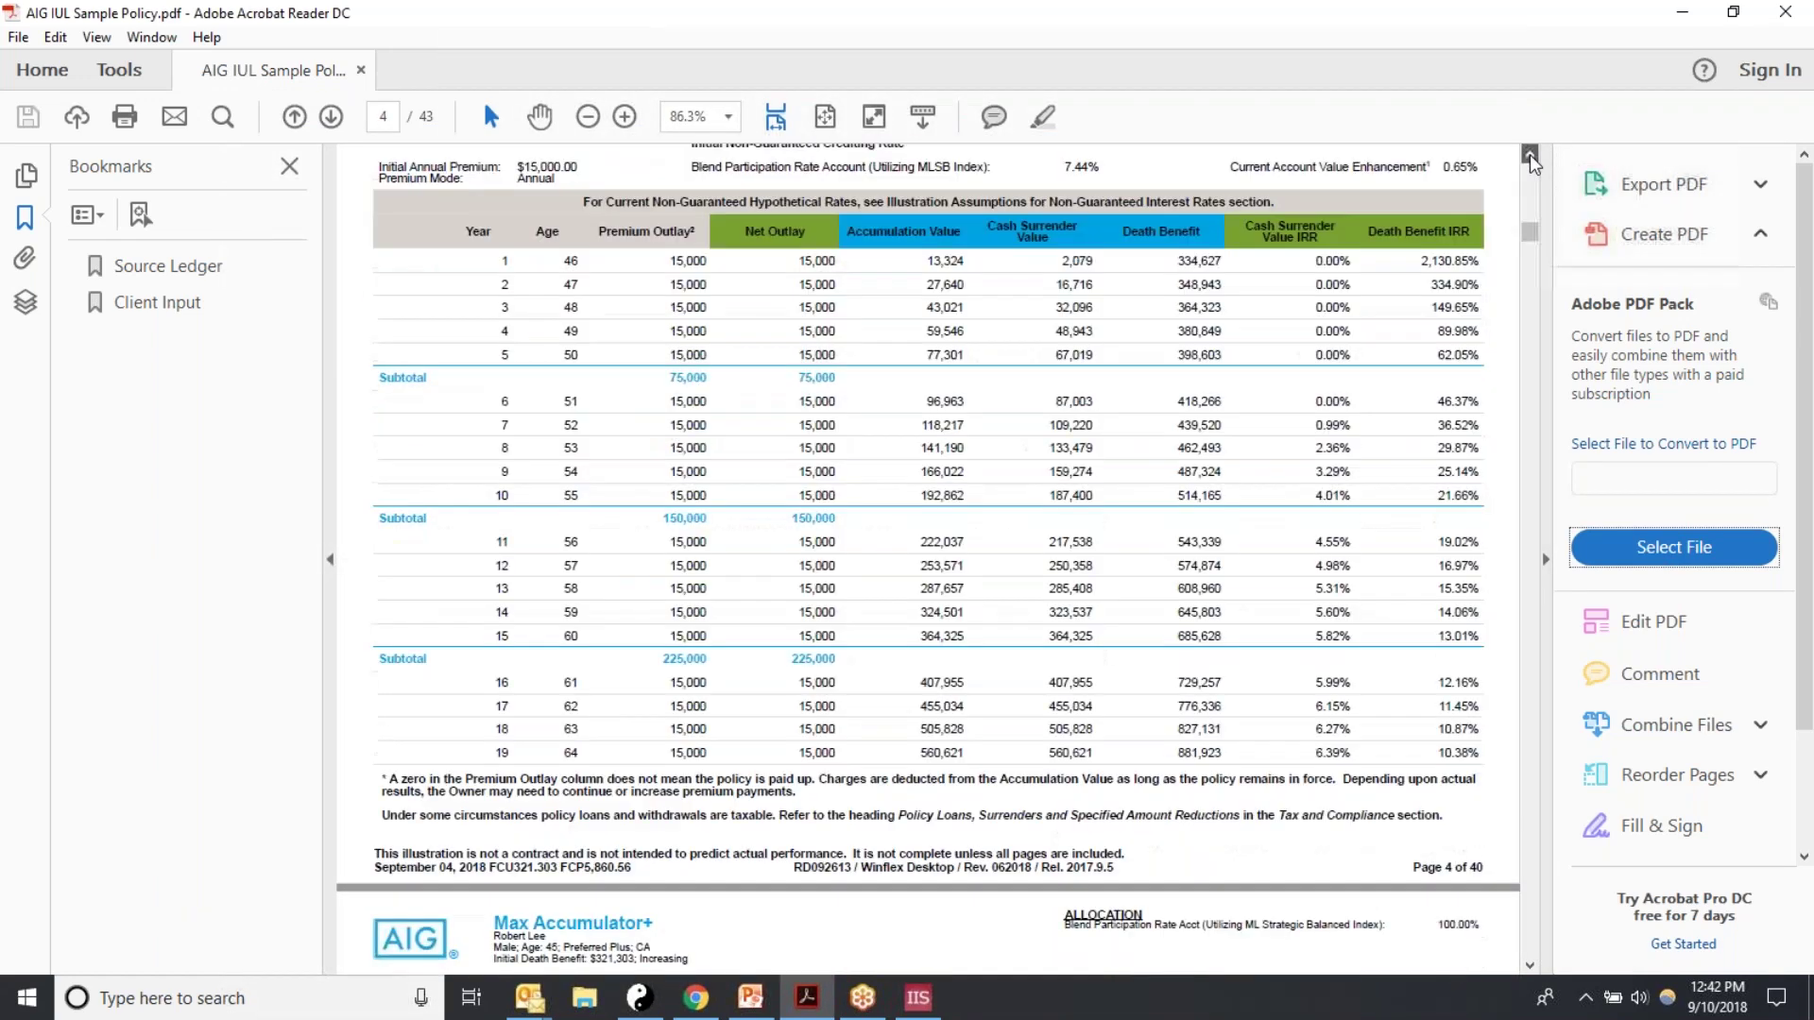
{"action": "left_click", "coordinate": [1531, 157]}
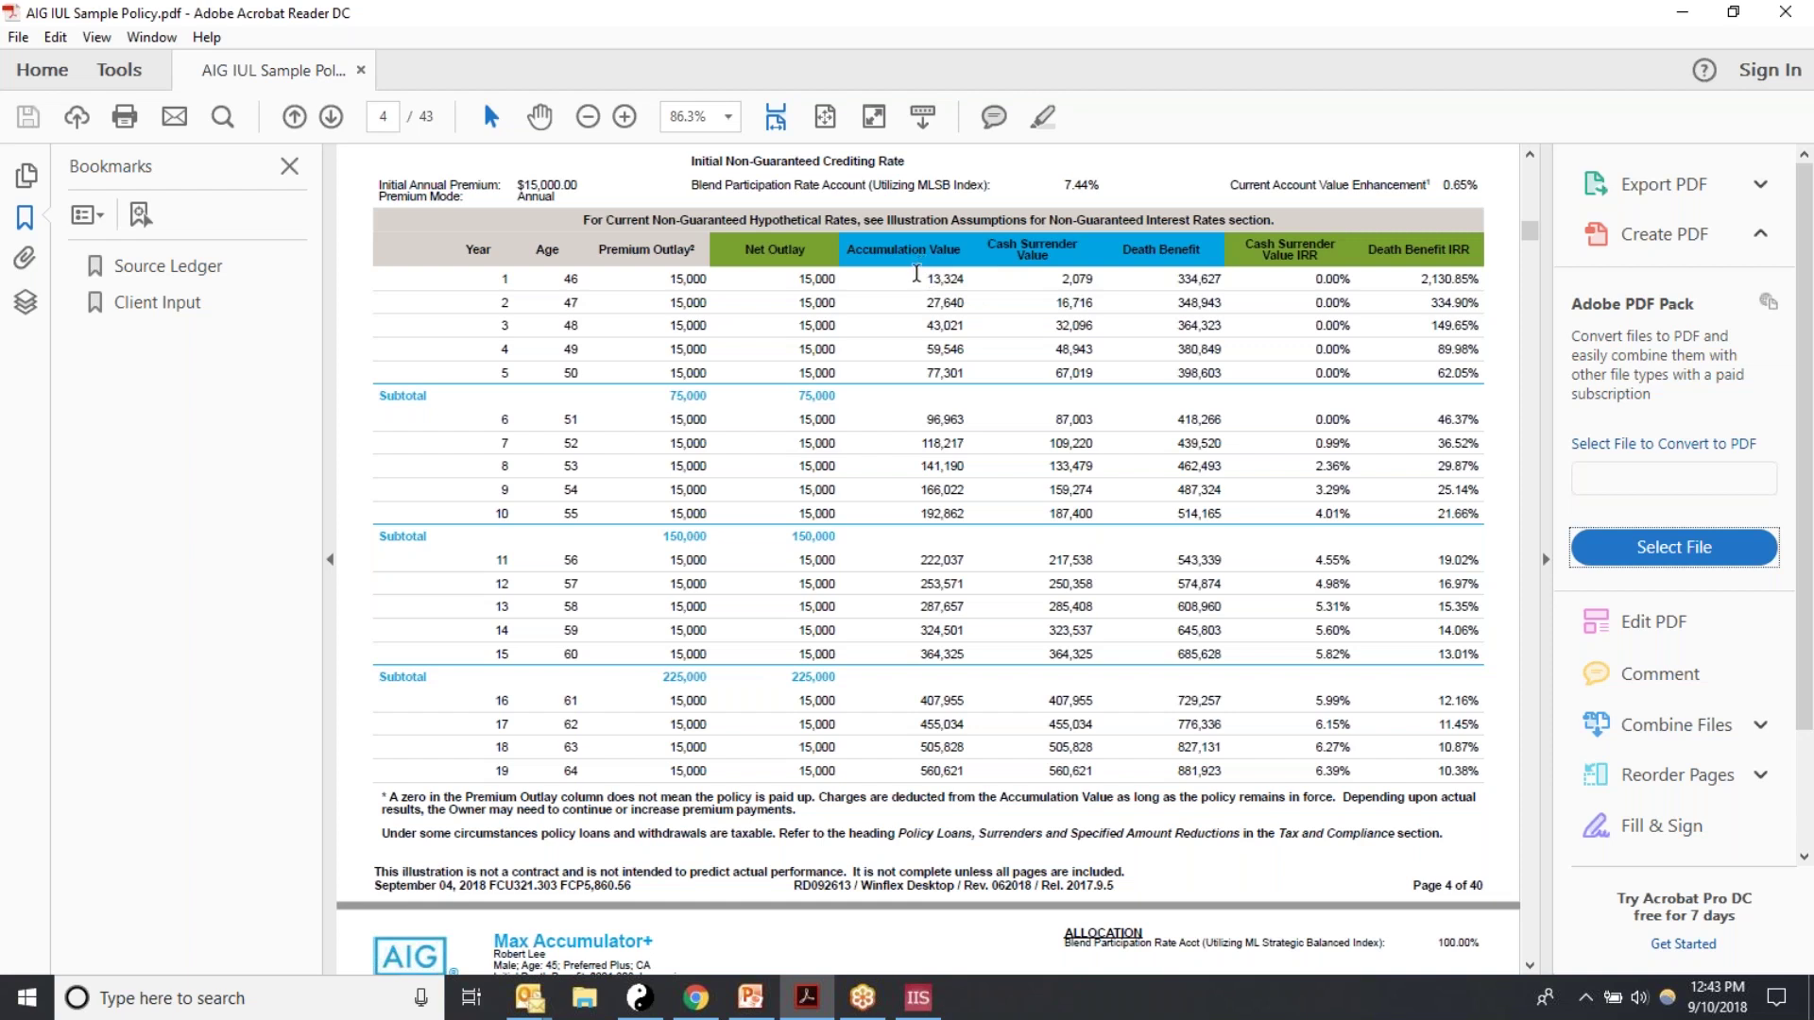
Step: Block-copy the year 1–19 Accumulation, Cash Surrender and Death Benefit columns
{"action": "key", "text": "alt"}
{"action": "key", "text": "alt"}
{"action": "left_click_drag", "start_coordinate": [891, 279], "coordinate": [1230, 787]}
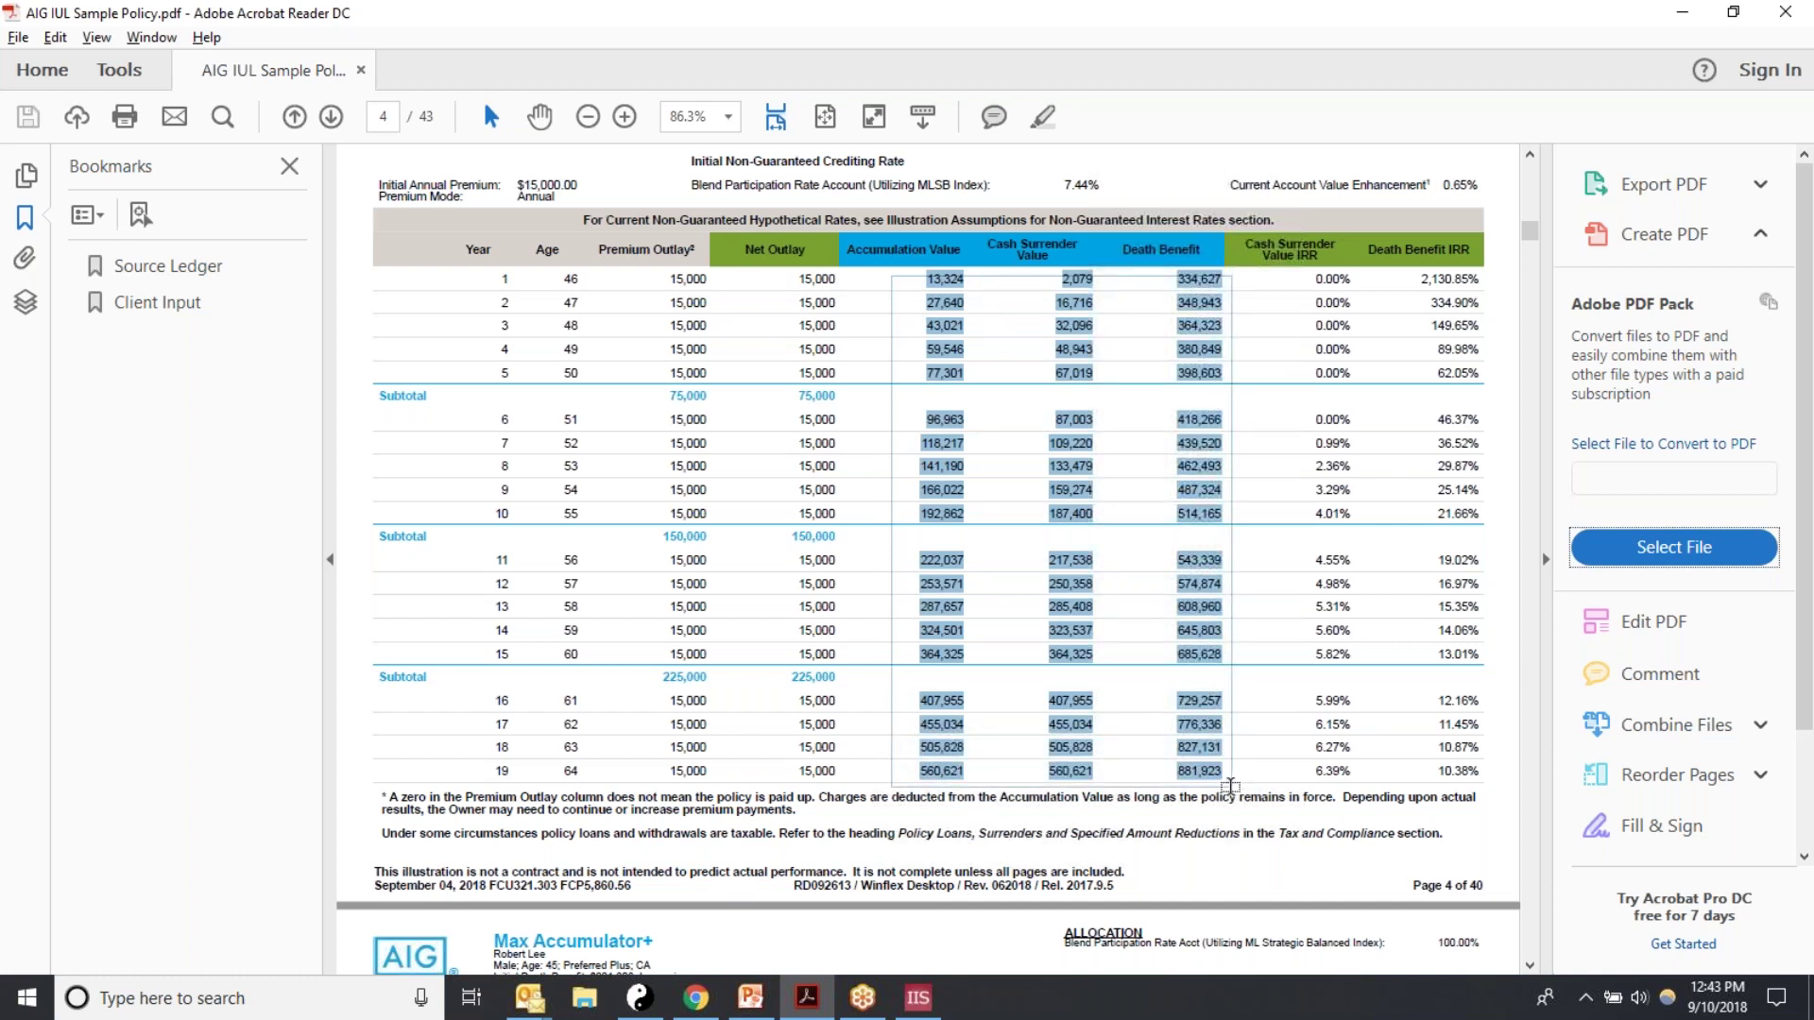
{"action": "left_click_drag", "start_coordinate": [1230, 787], "coordinate": [1230, 787]}
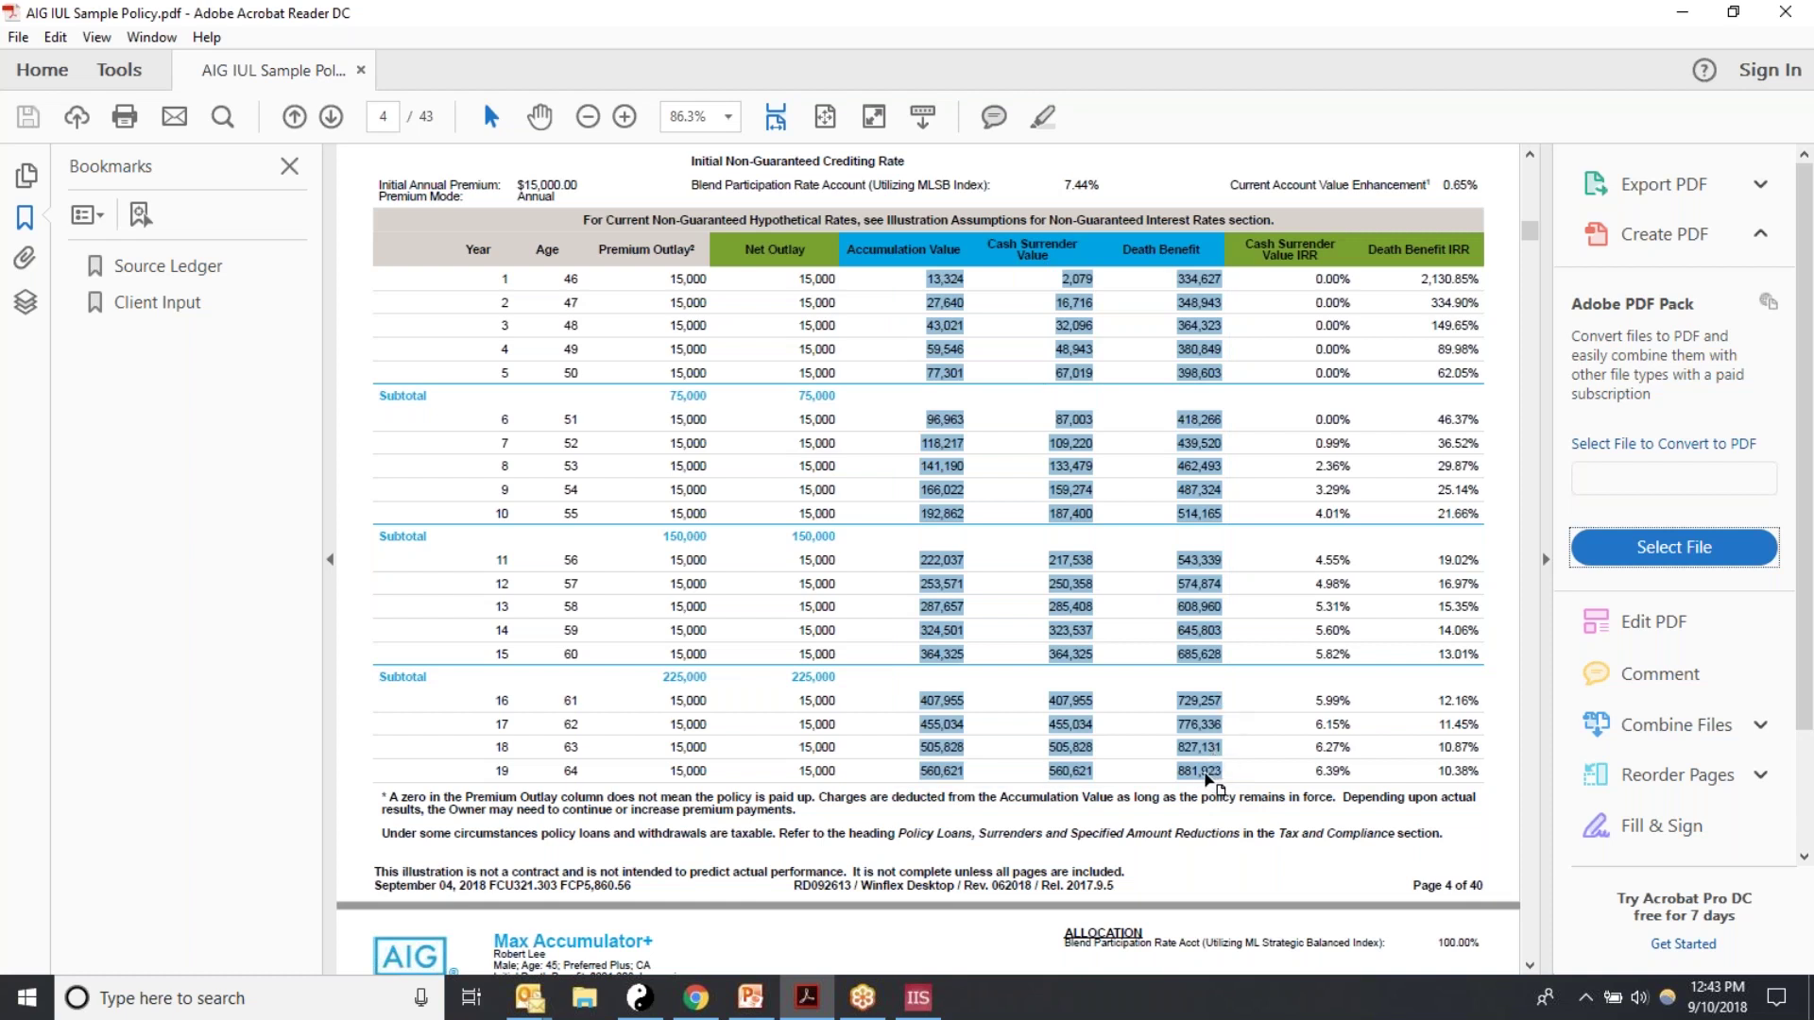
{"action": "right_click", "coordinate": [1204, 776]}
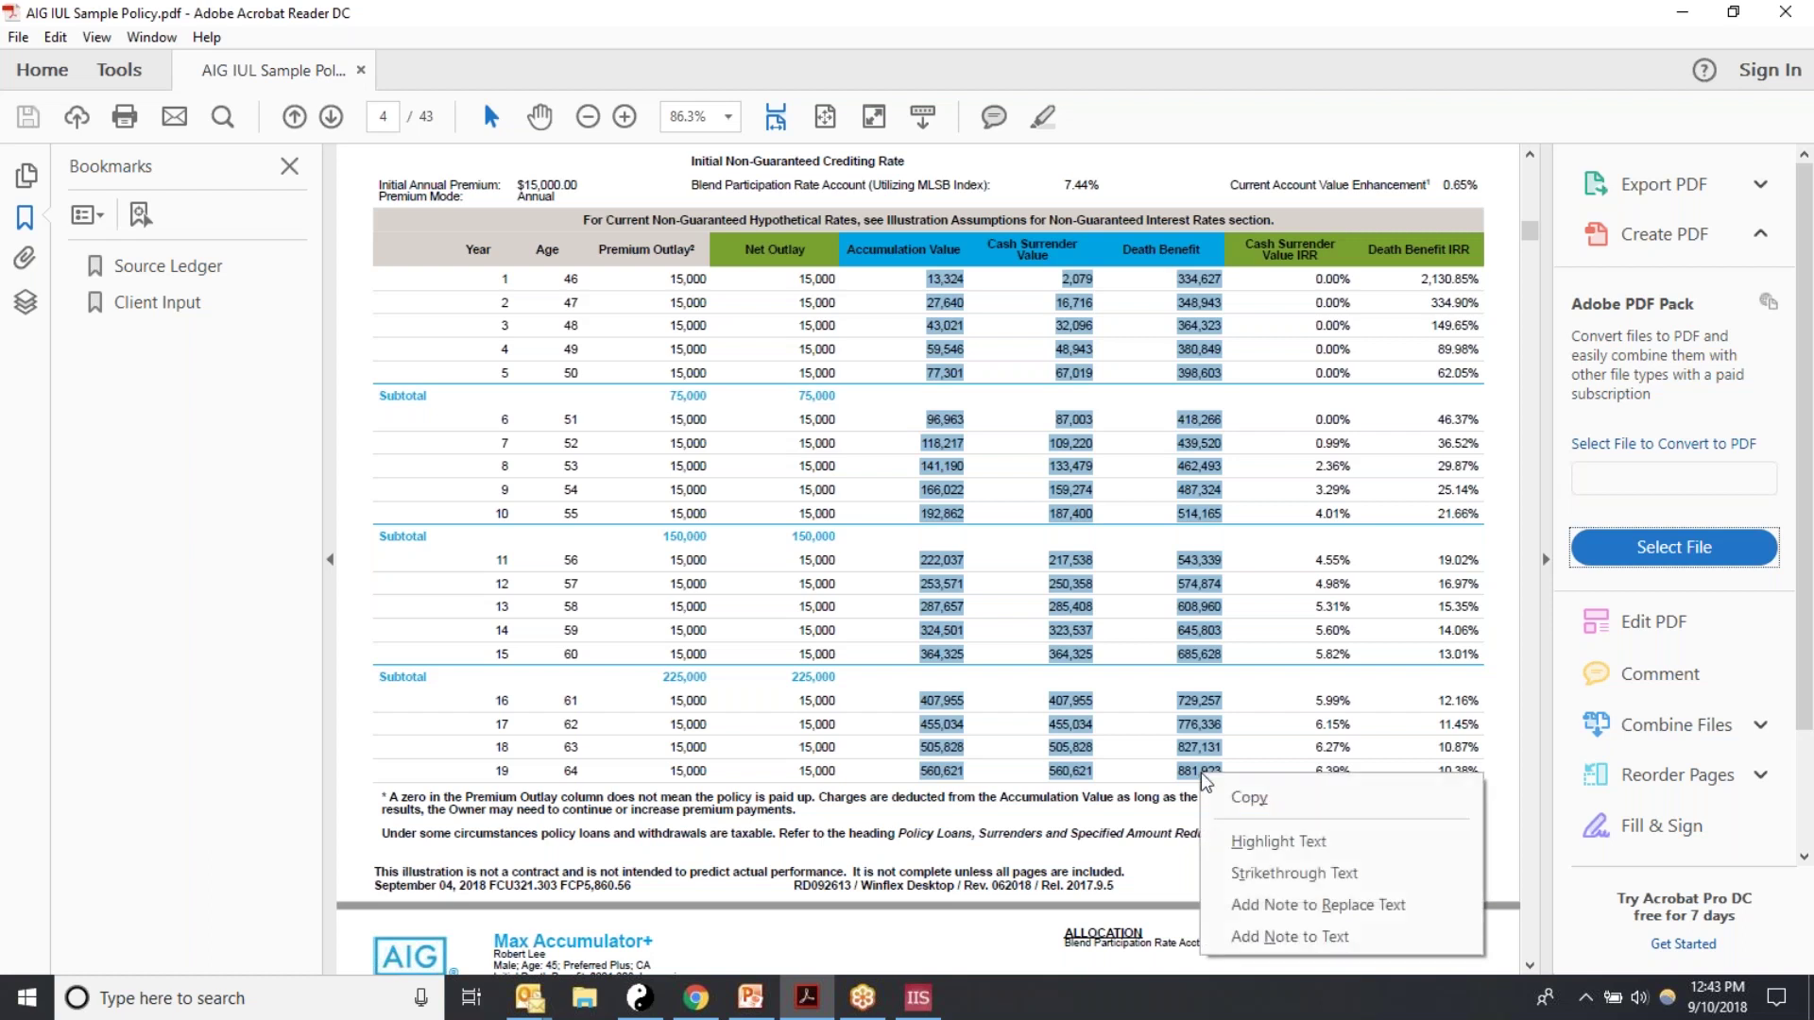
{"action": "left_click", "coordinate": [1260, 810]}
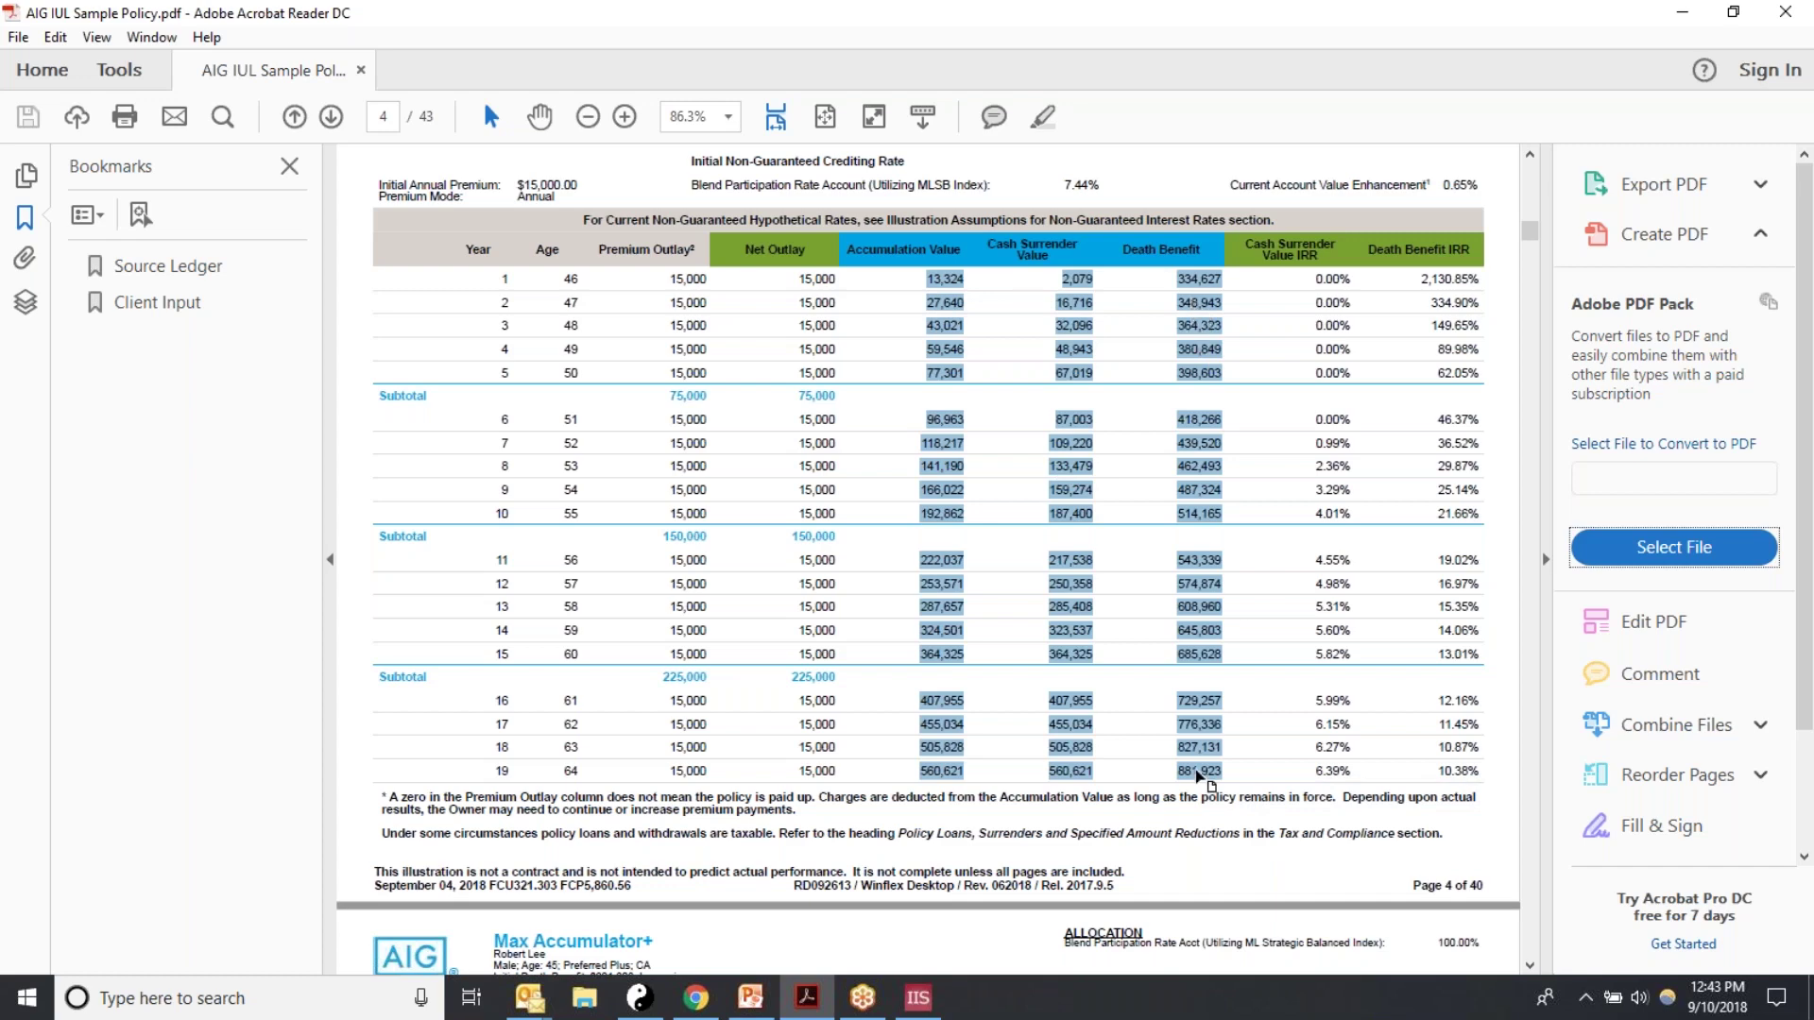
{"action": "left_click", "coordinate": [921, 1006]}
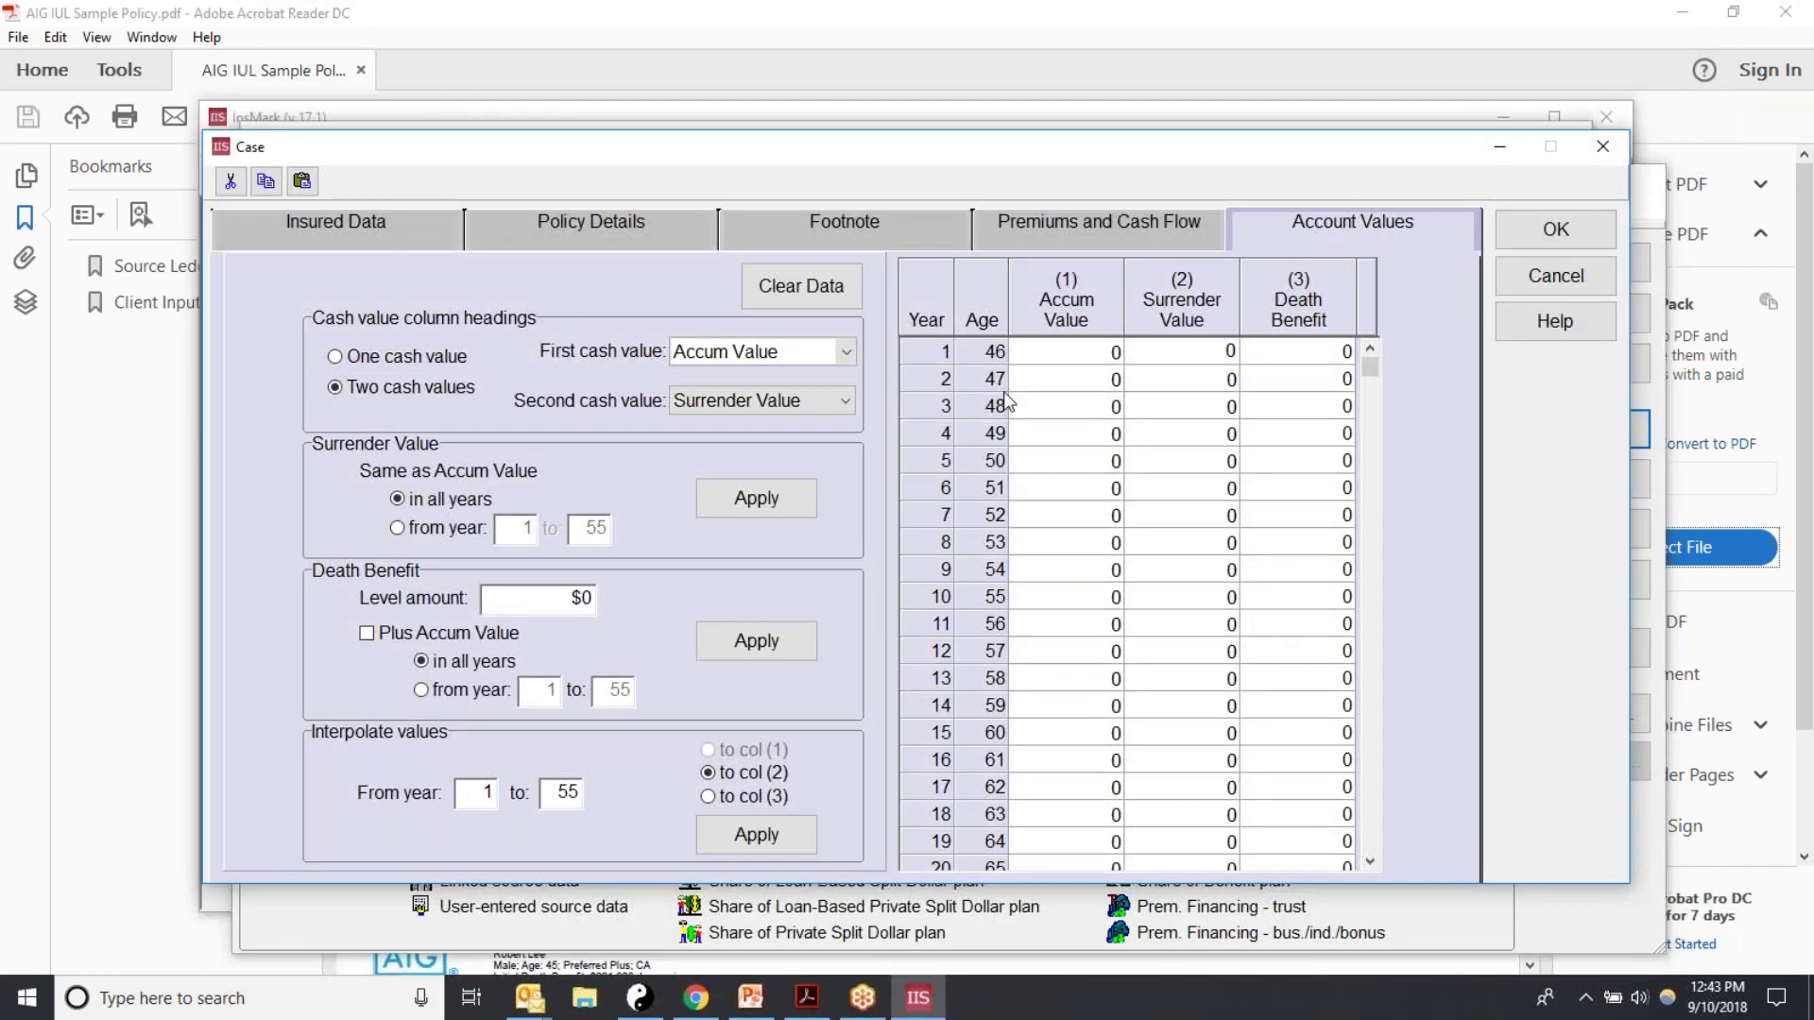
Step: Paste the copied figures into the Account Values grid starting at the year 1 Accum Value cell
{"action": "left_click", "coordinate": [1028, 359]}
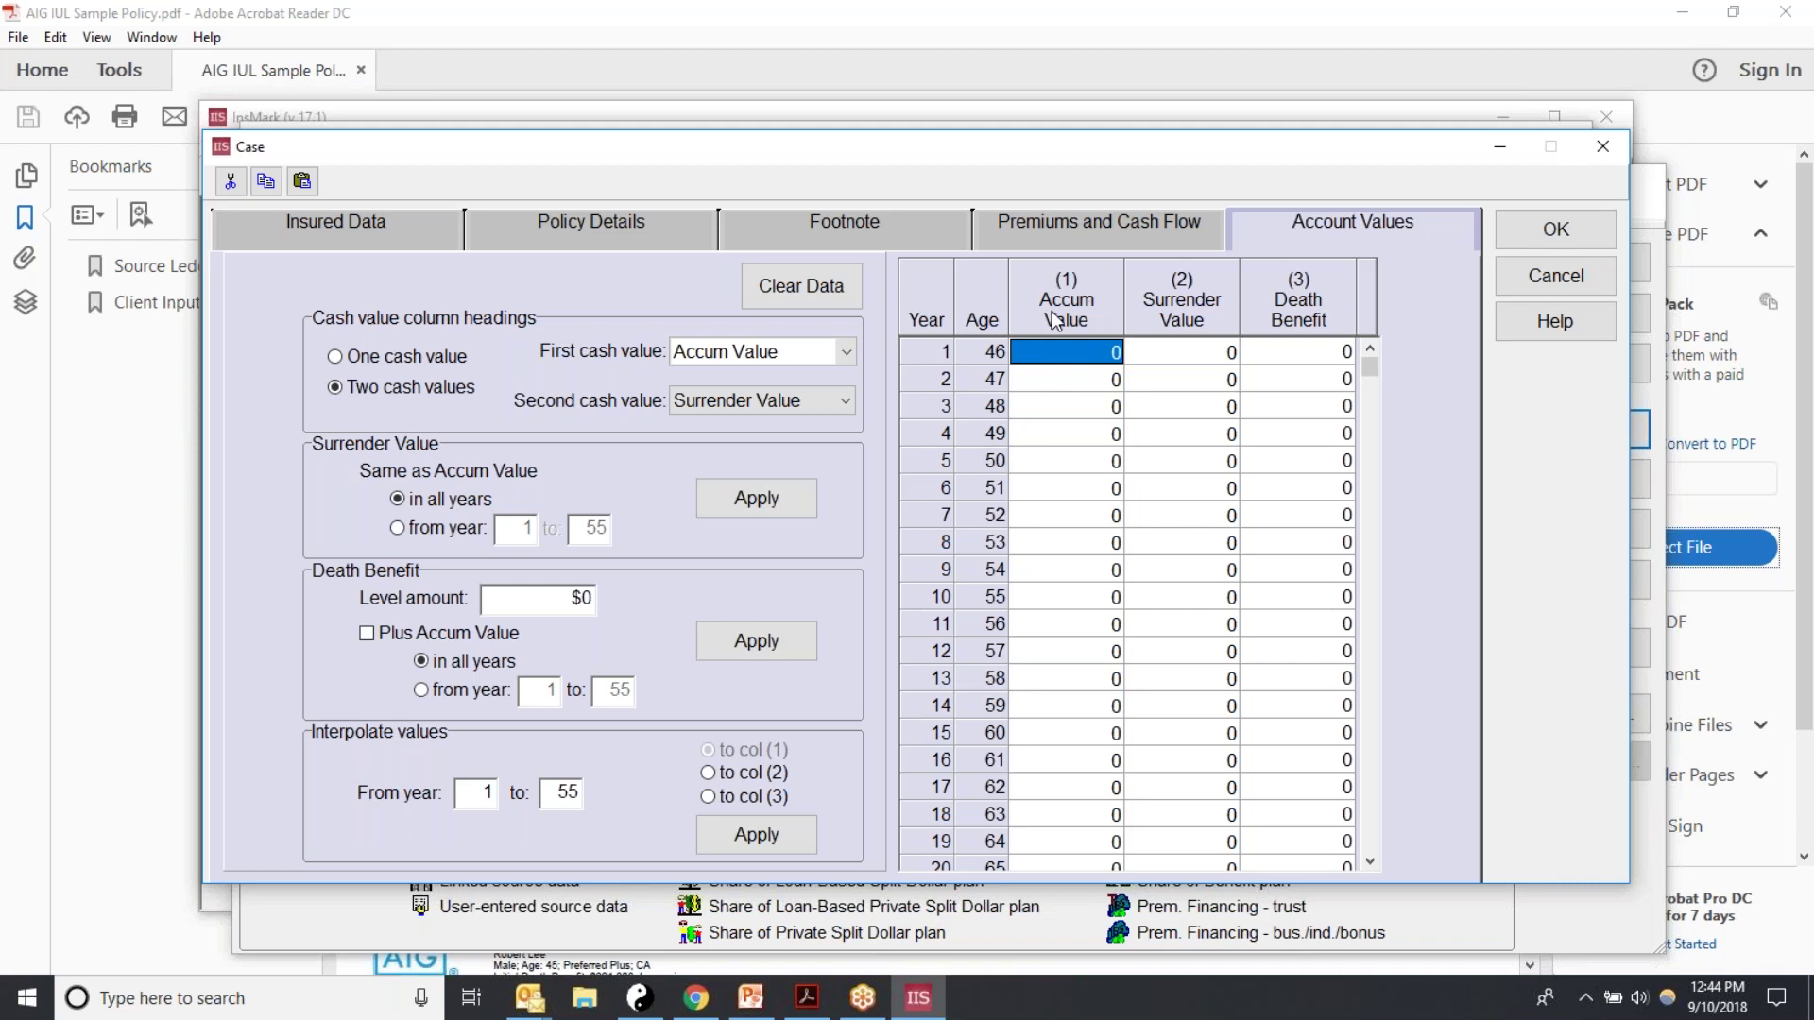
{"action": "left_click", "coordinate": [1042, 360]}
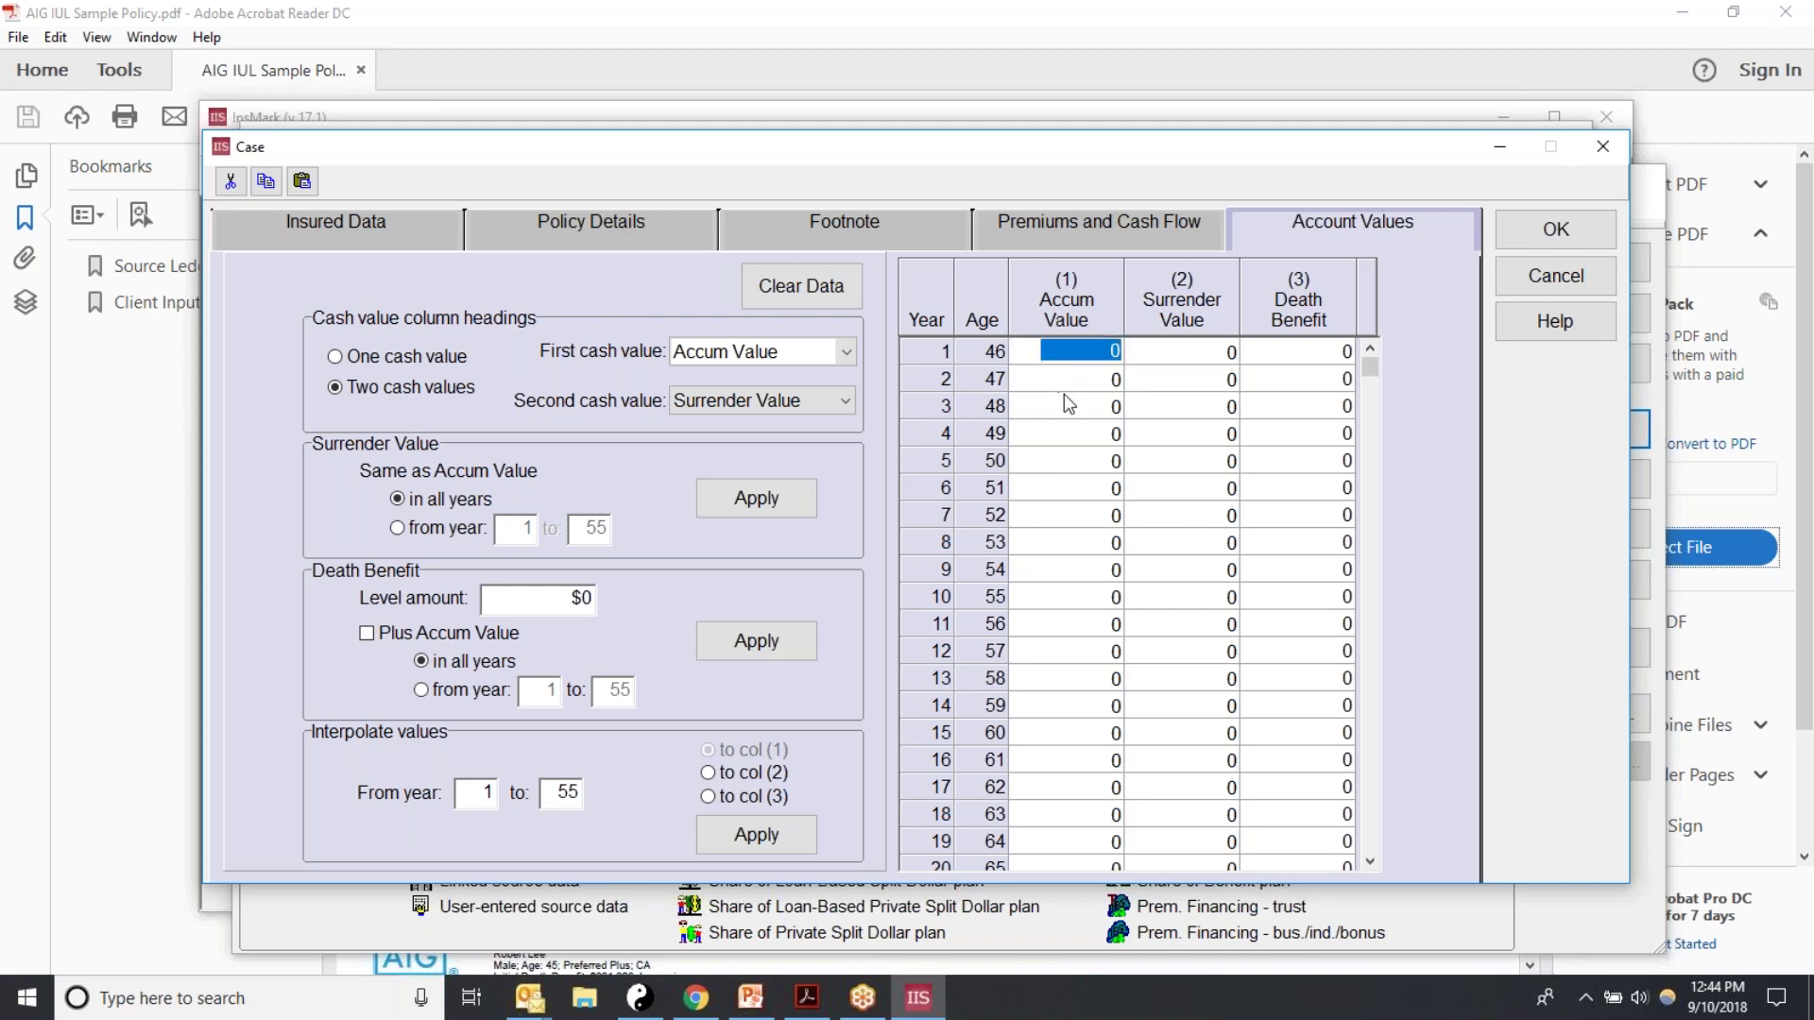
{"action": "left_click", "coordinate": [1088, 487]}
{"action": "left_click", "coordinate": [1044, 349]}
{"action": "left_click", "coordinate": [1094, 355]}
{"action": "left_click", "coordinate": [1198, 463]}
{"action": "left_click", "coordinate": [1022, 359]}
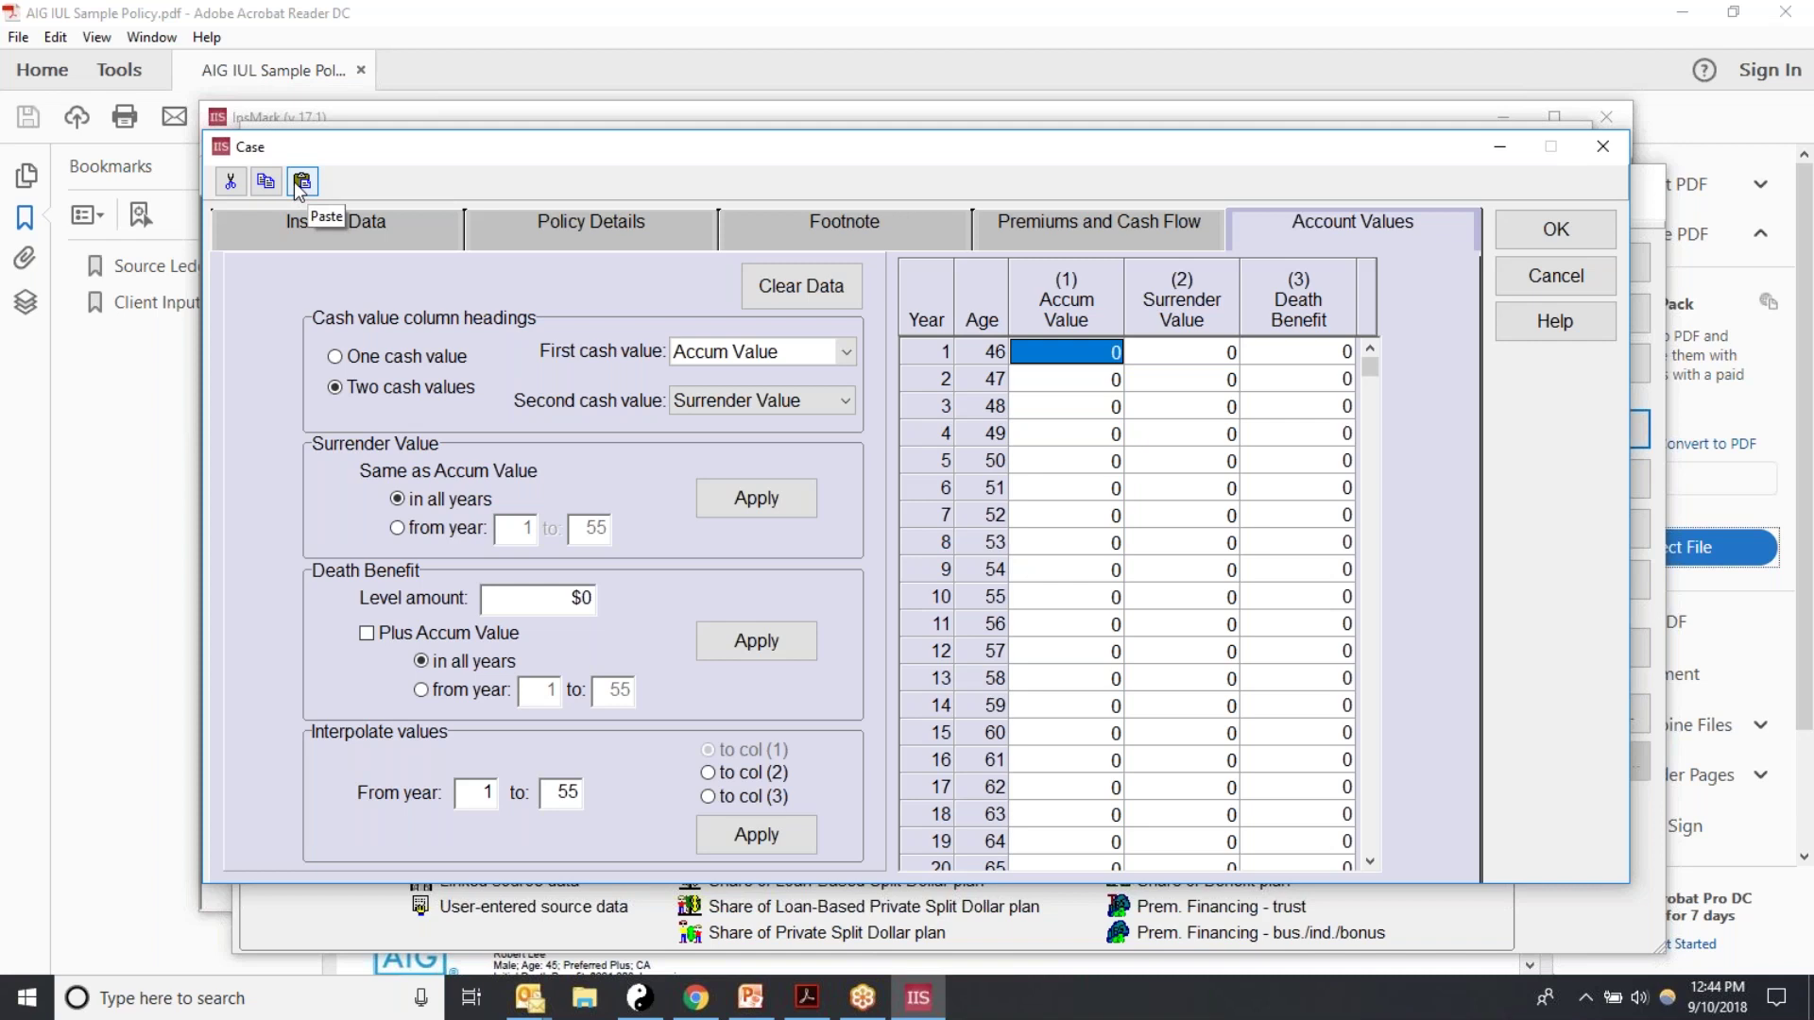
{"action": "left_click", "coordinate": [301, 182]}
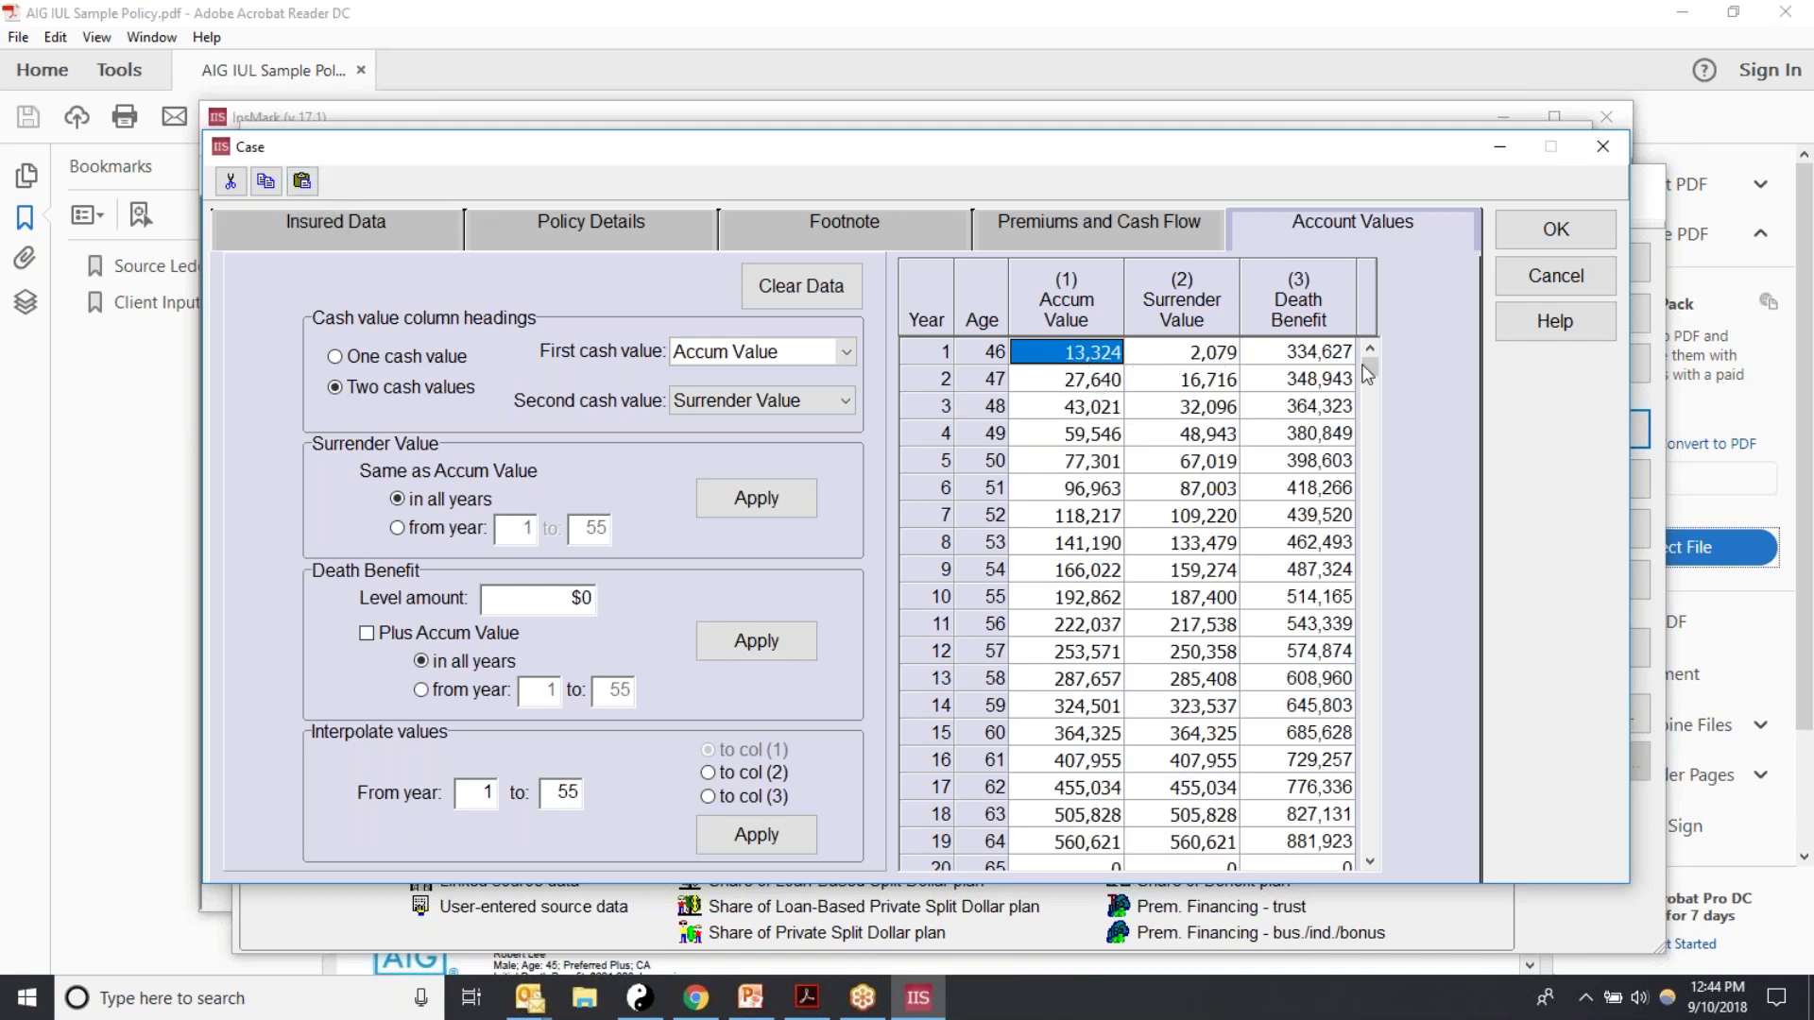
{"action": "left_click_drag", "start_coordinate": [1370, 378], "coordinate": [1381, 578]}
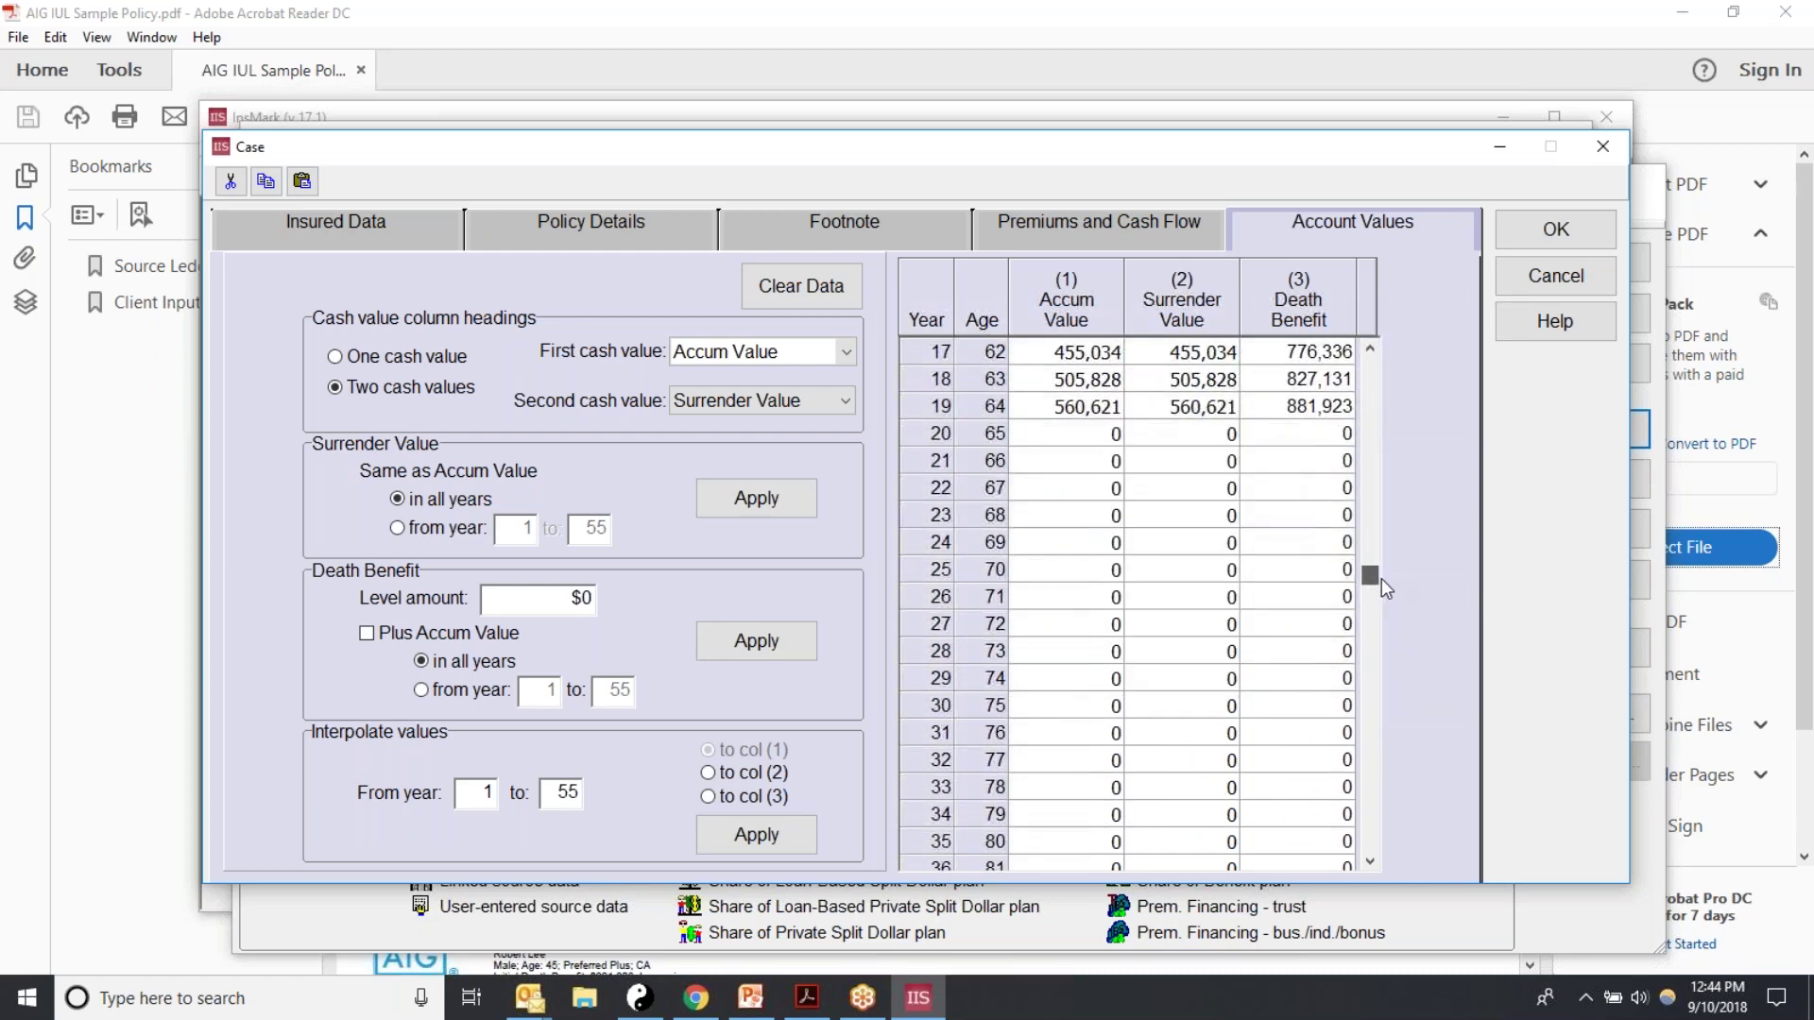
Step: Select the year 20 Accum Value cell and set up block selection on page 5
{"action": "left_click", "coordinate": [1037, 437]}
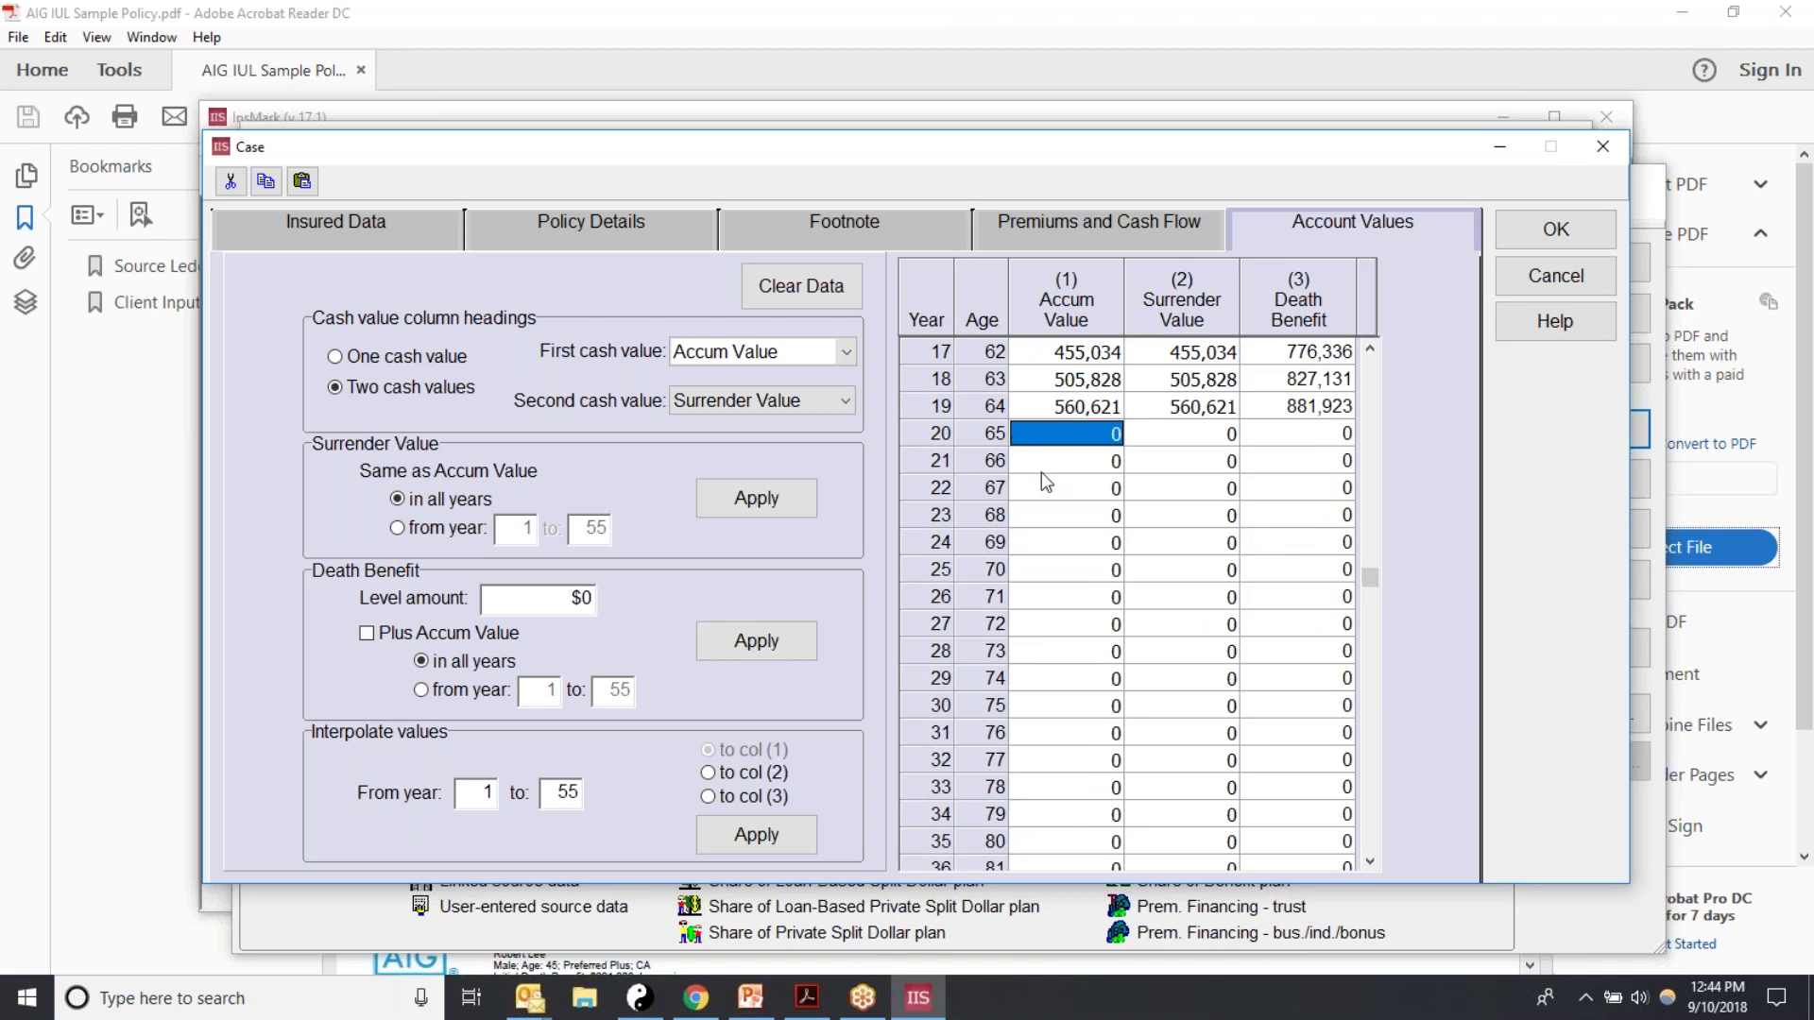
{"action": "left_click", "coordinate": [805, 1009]}
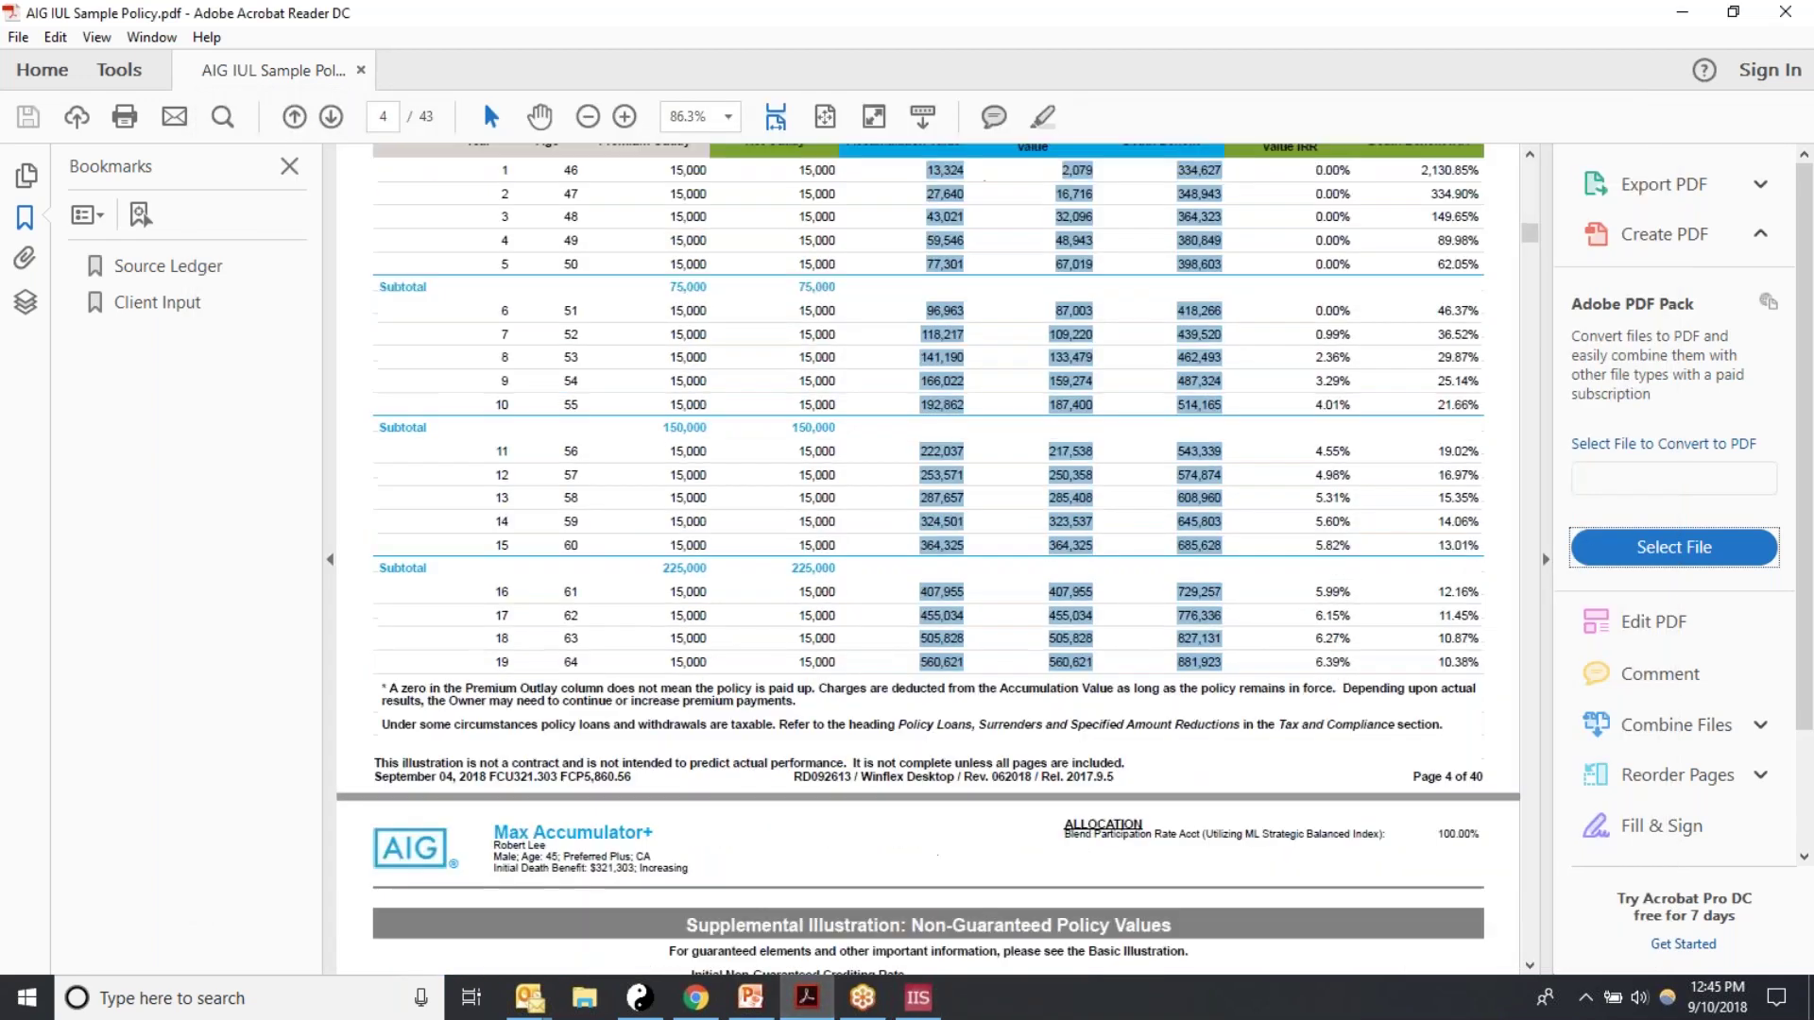
{"action": "scroll", "coordinate": [867, 869], "scroll_direction": "down", "scroll_amount": 8}
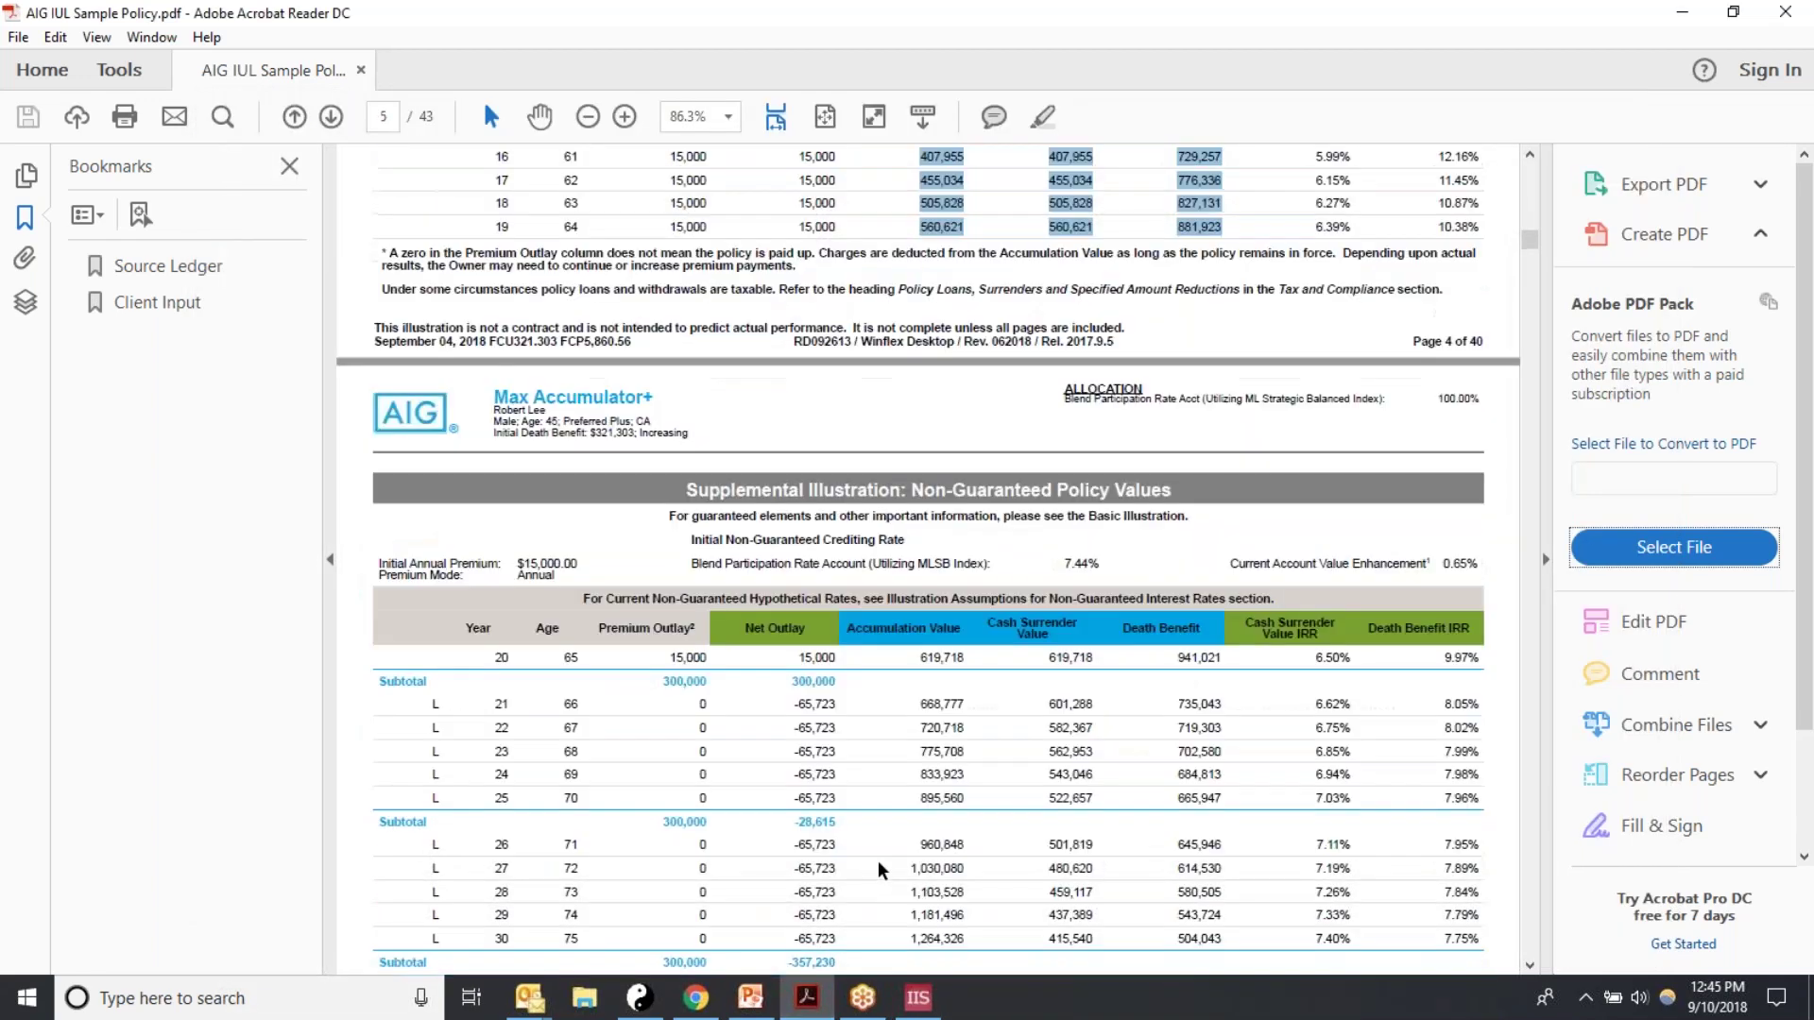
{"action": "scroll", "coordinate": [867, 870], "scroll_direction": "down", "scroll_amount": 1}
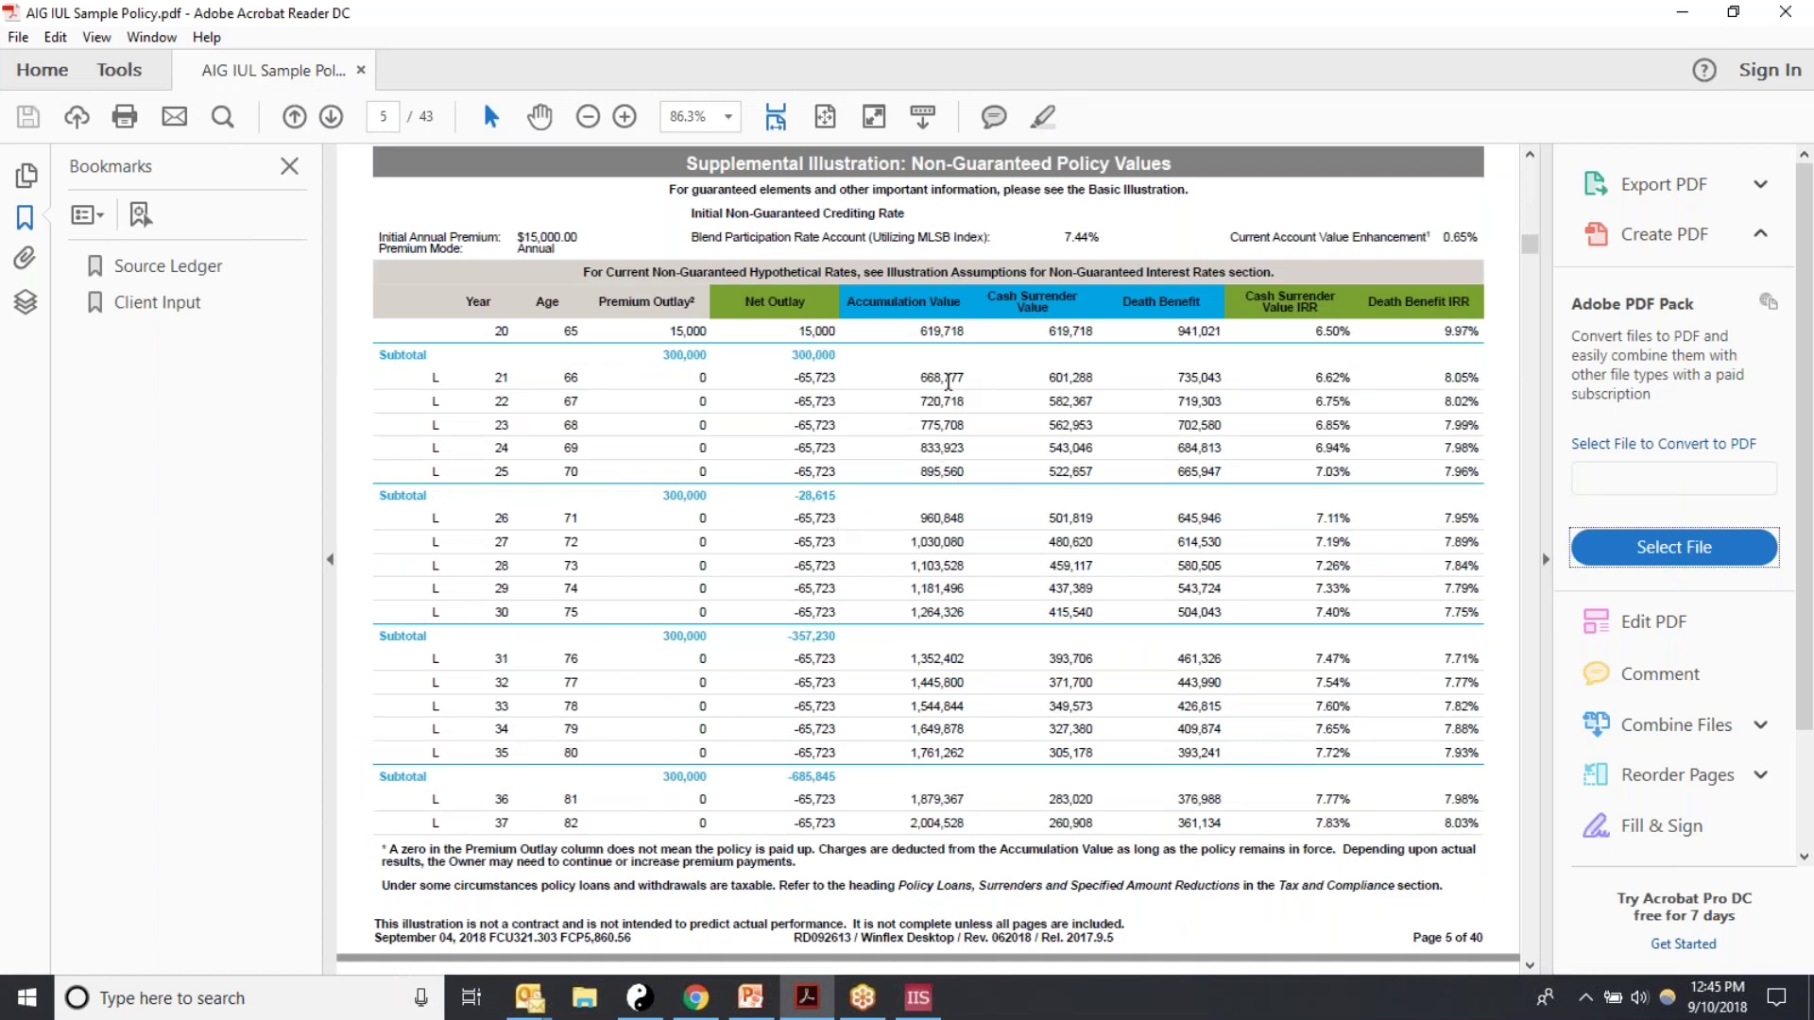
{"action": "key", "text": "alt"}
{"action": "key", "text": "Escape"}
{"action": "key", "text": "alt"}
{"action": "key", "text": "Escape"}
{"action": "key", "text": "alt"}
Step: Copy the year 20–37 value columns from the PDF and paste them at year 20
{"action": "left_click_drag", "start_coordinate": [897, 327], "coordinate": [1263, 818]}
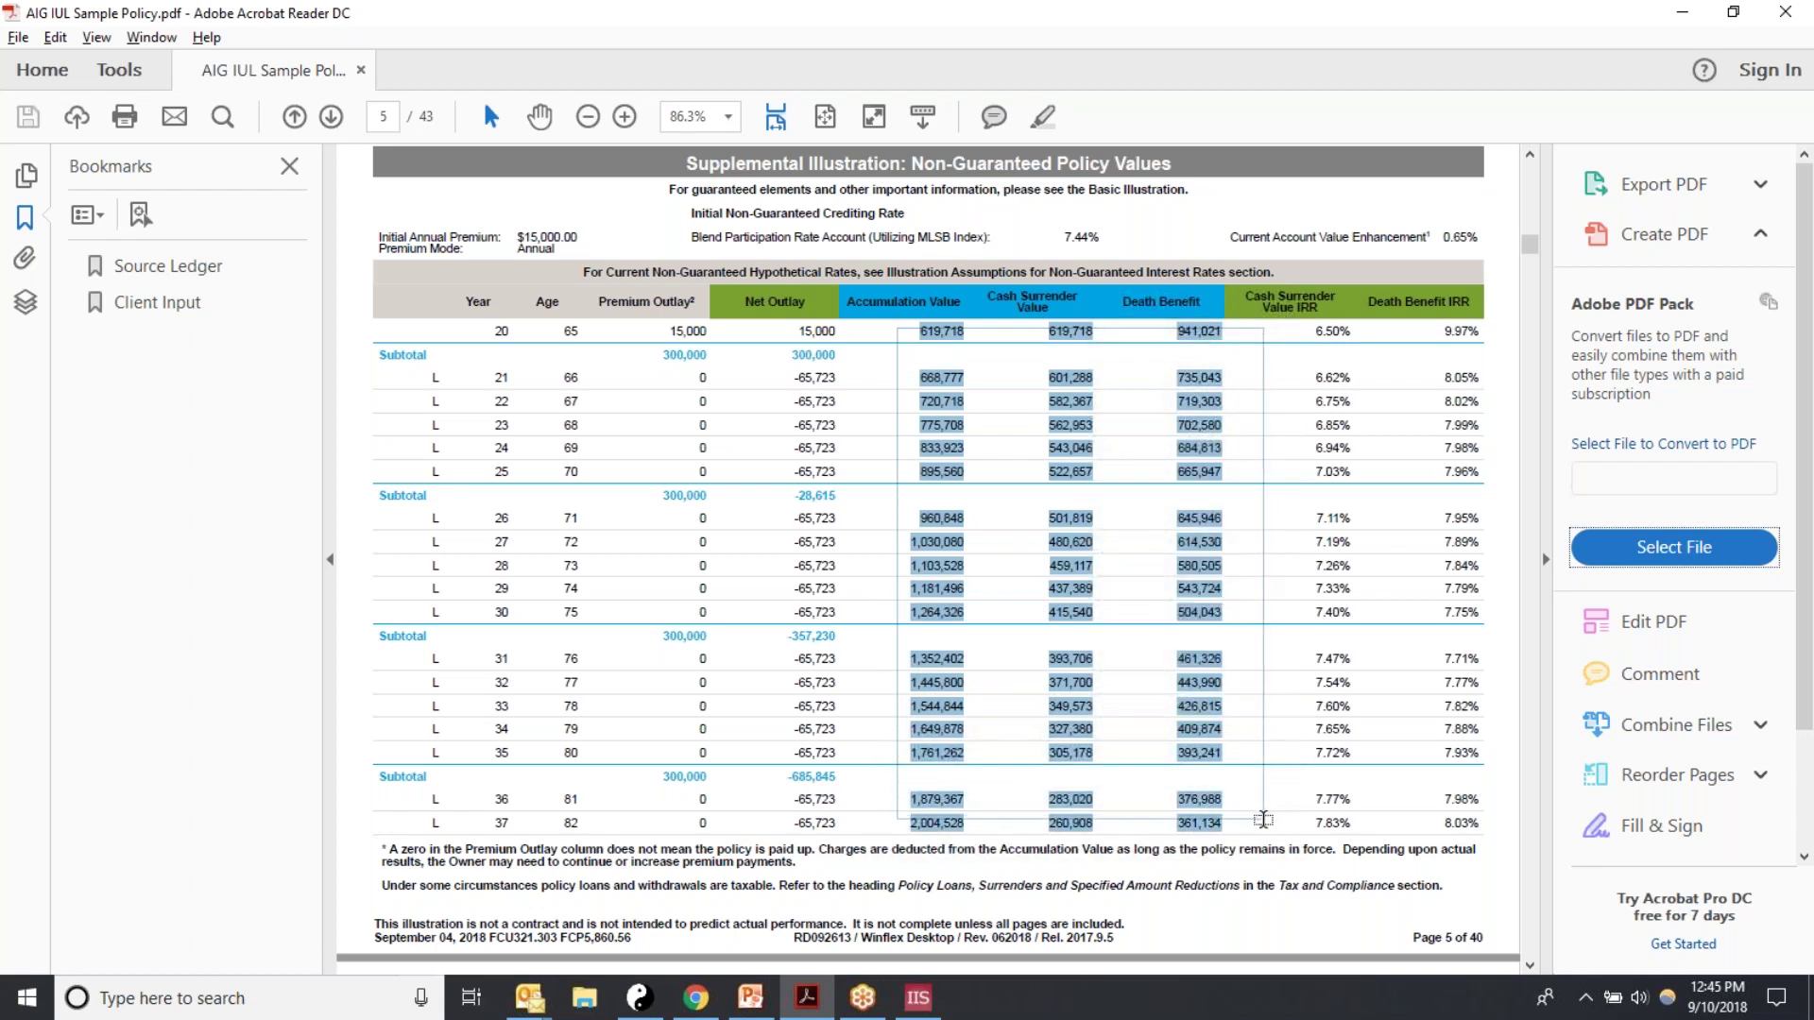
{"action": "right_click", "coordinate": [1210, 734]}
{"action": "left_click", "coordinate": [1240, 758]}
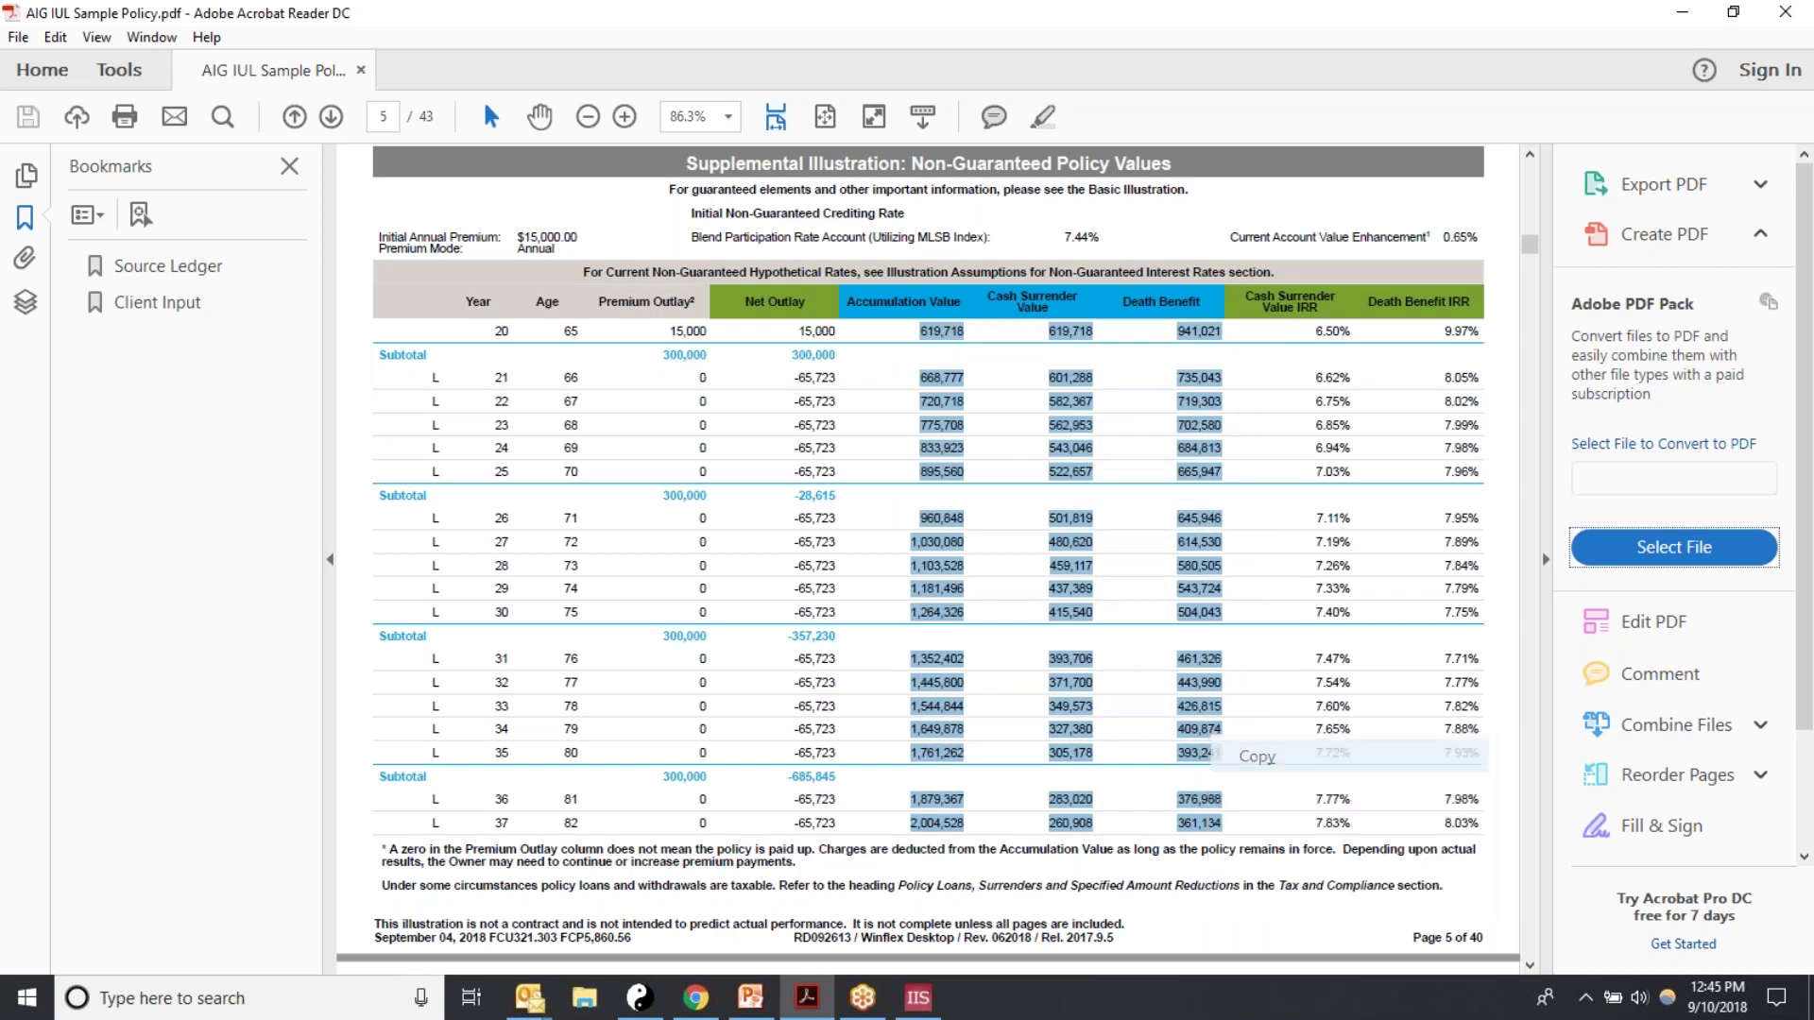
{"action": "left_click", "coordinate": [918, 998]}
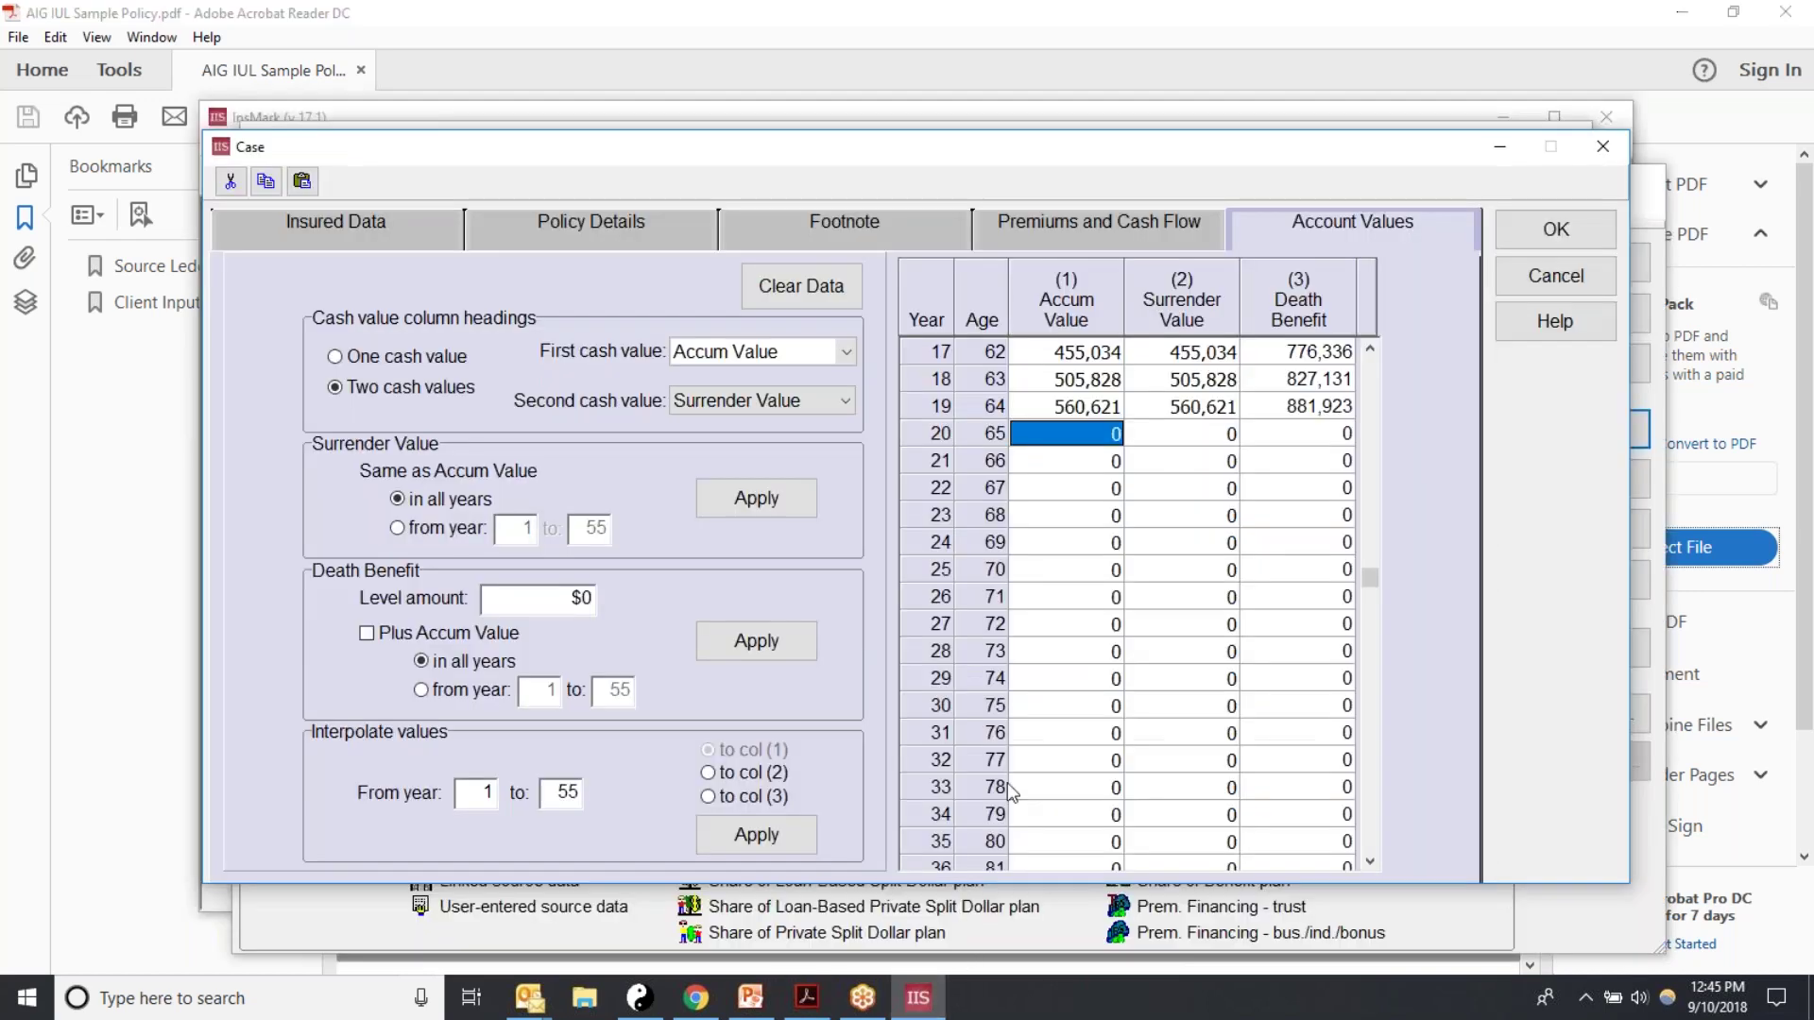
{"action": "left_click", "coordinate": [301, 185]}
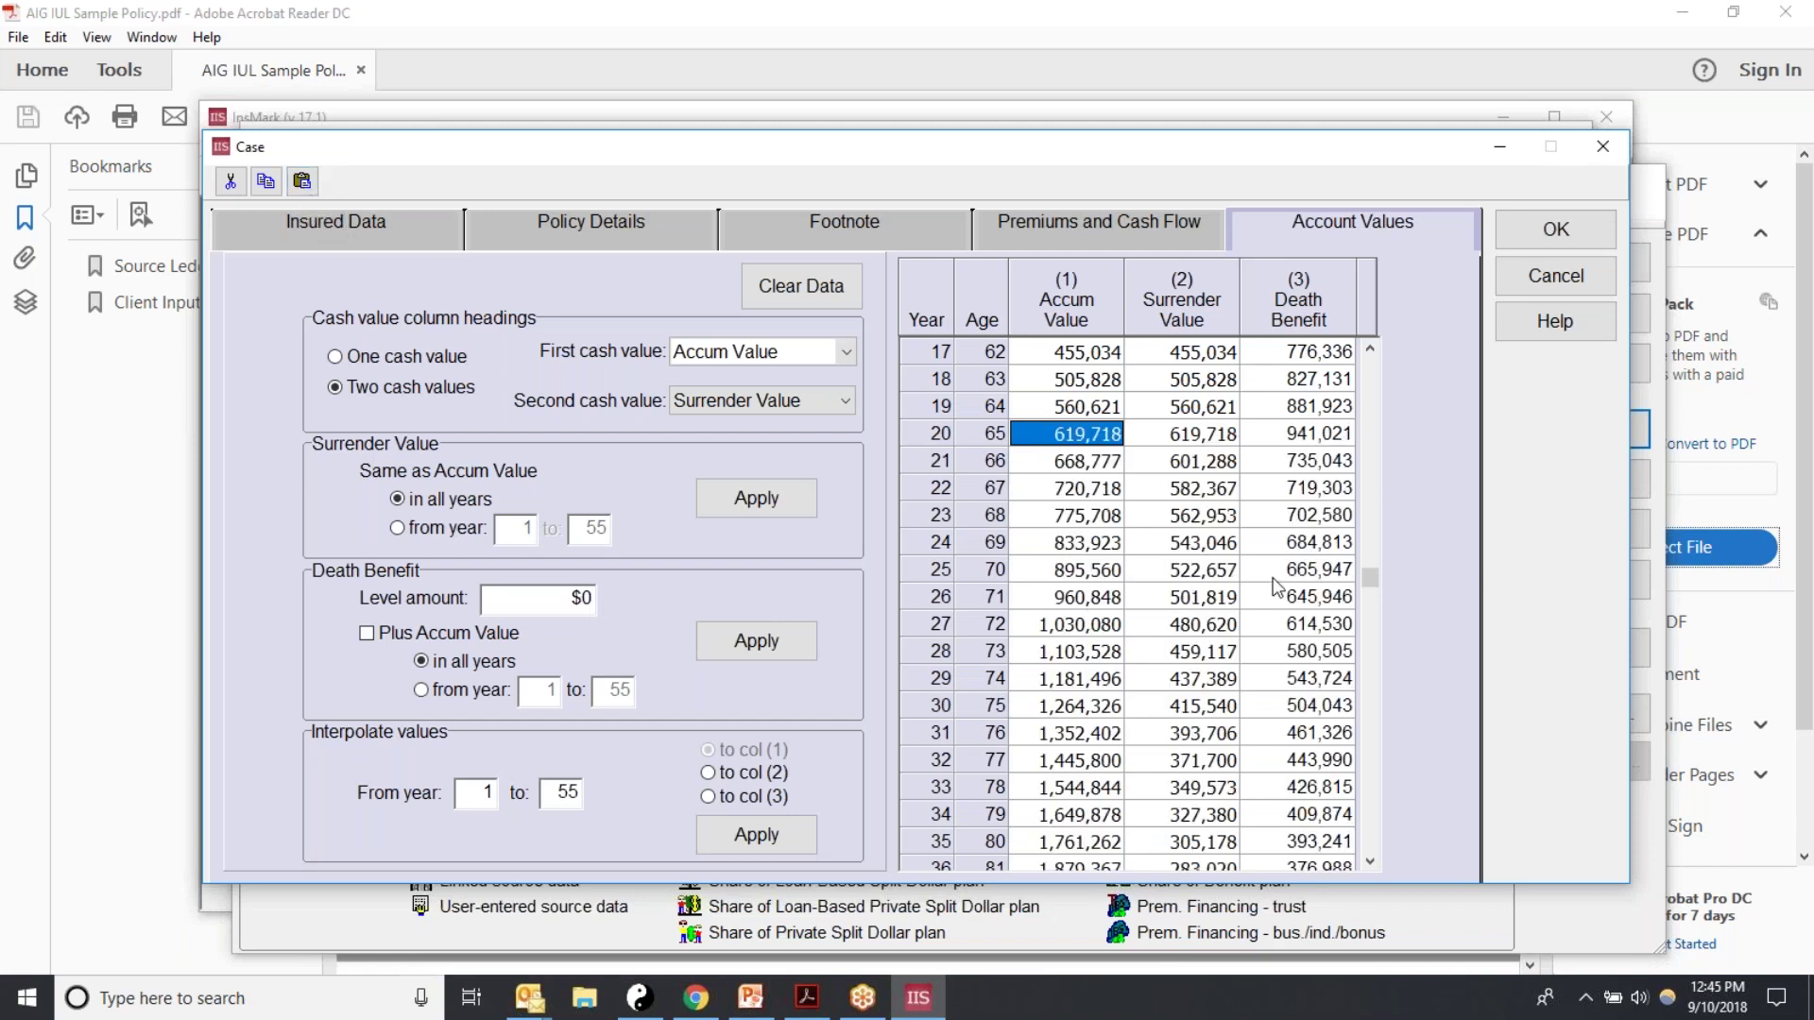
Step: Copy page 6's Accumulation, Surrender and Death Benefit columns for years 38–55
{"action": "left_click_drag", "start_coordinate": [1367, 591], "coordinate": [1385, 737]}
{"action": "left_click", "coordinate": [1076, 613]}
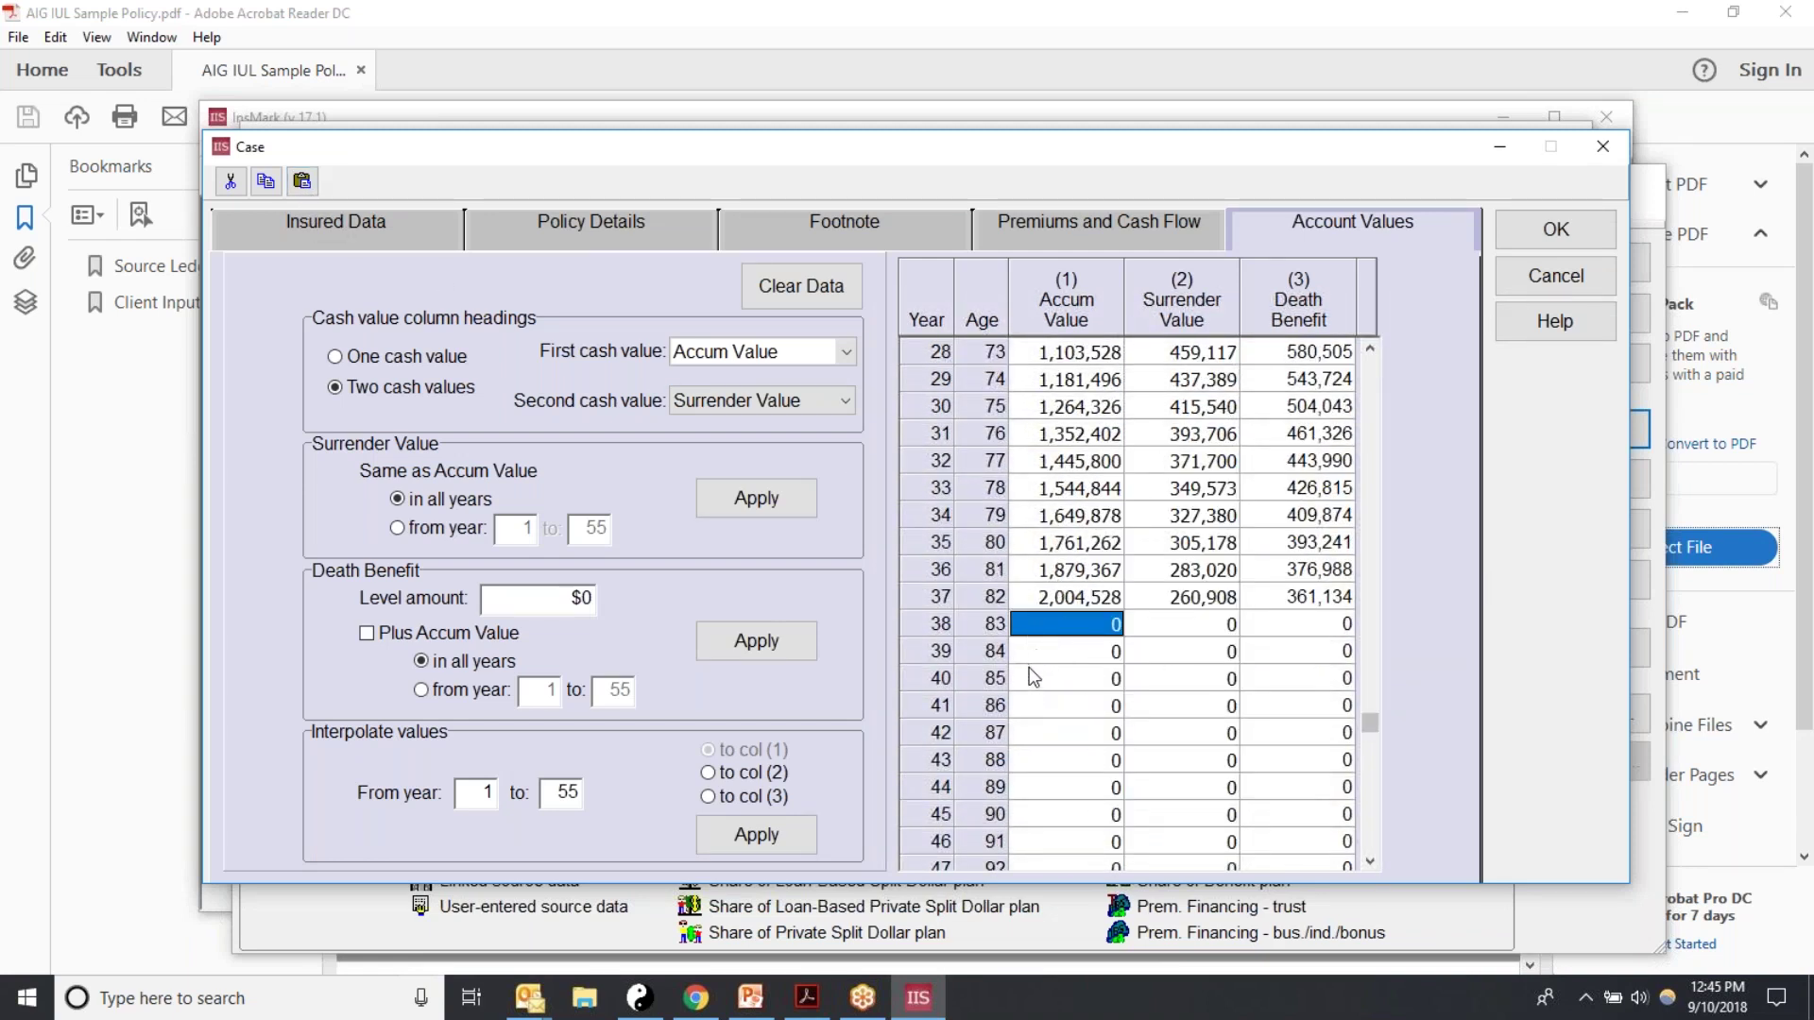
{"action": "left_click", "coordinate": [807, 997]}
{"action": "scroll", "coordinate": [851, 696], "scroll_direction": "down", "scroll_amount": 10}
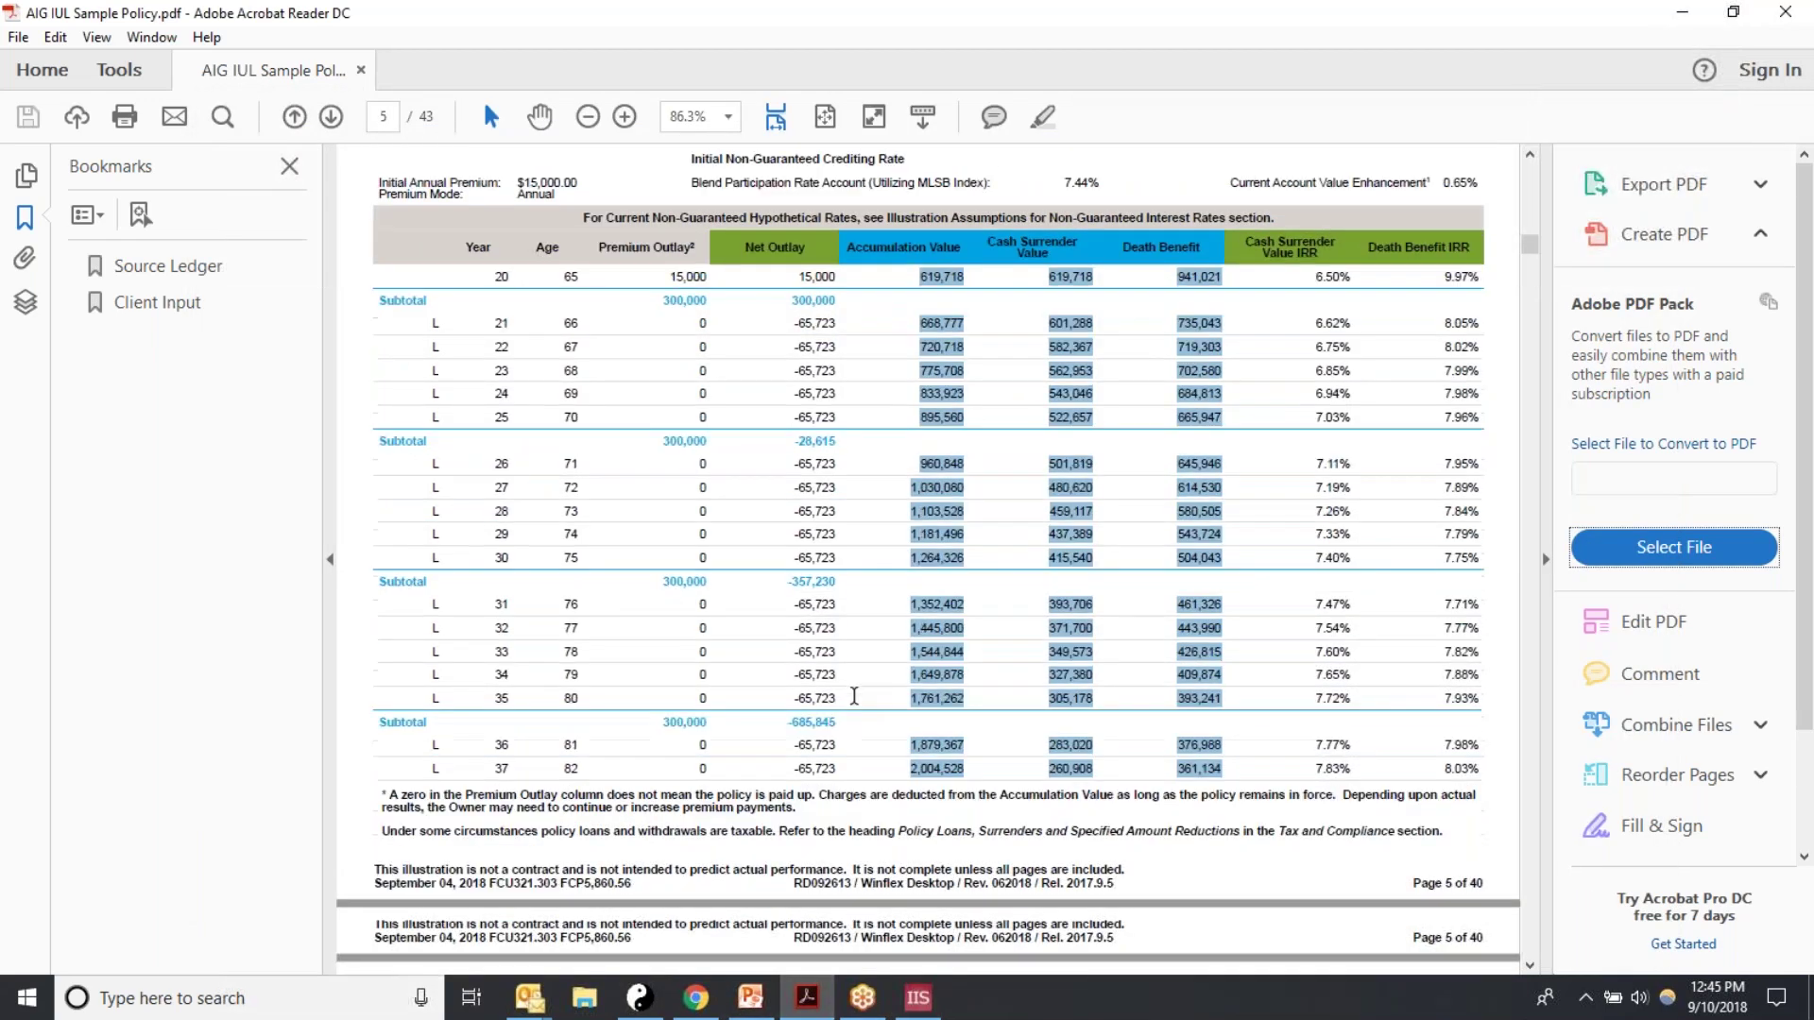
{"action": "scroll", "coordinate": [850, 689], "scroll_direction": "down", "scroll_amount": 5}
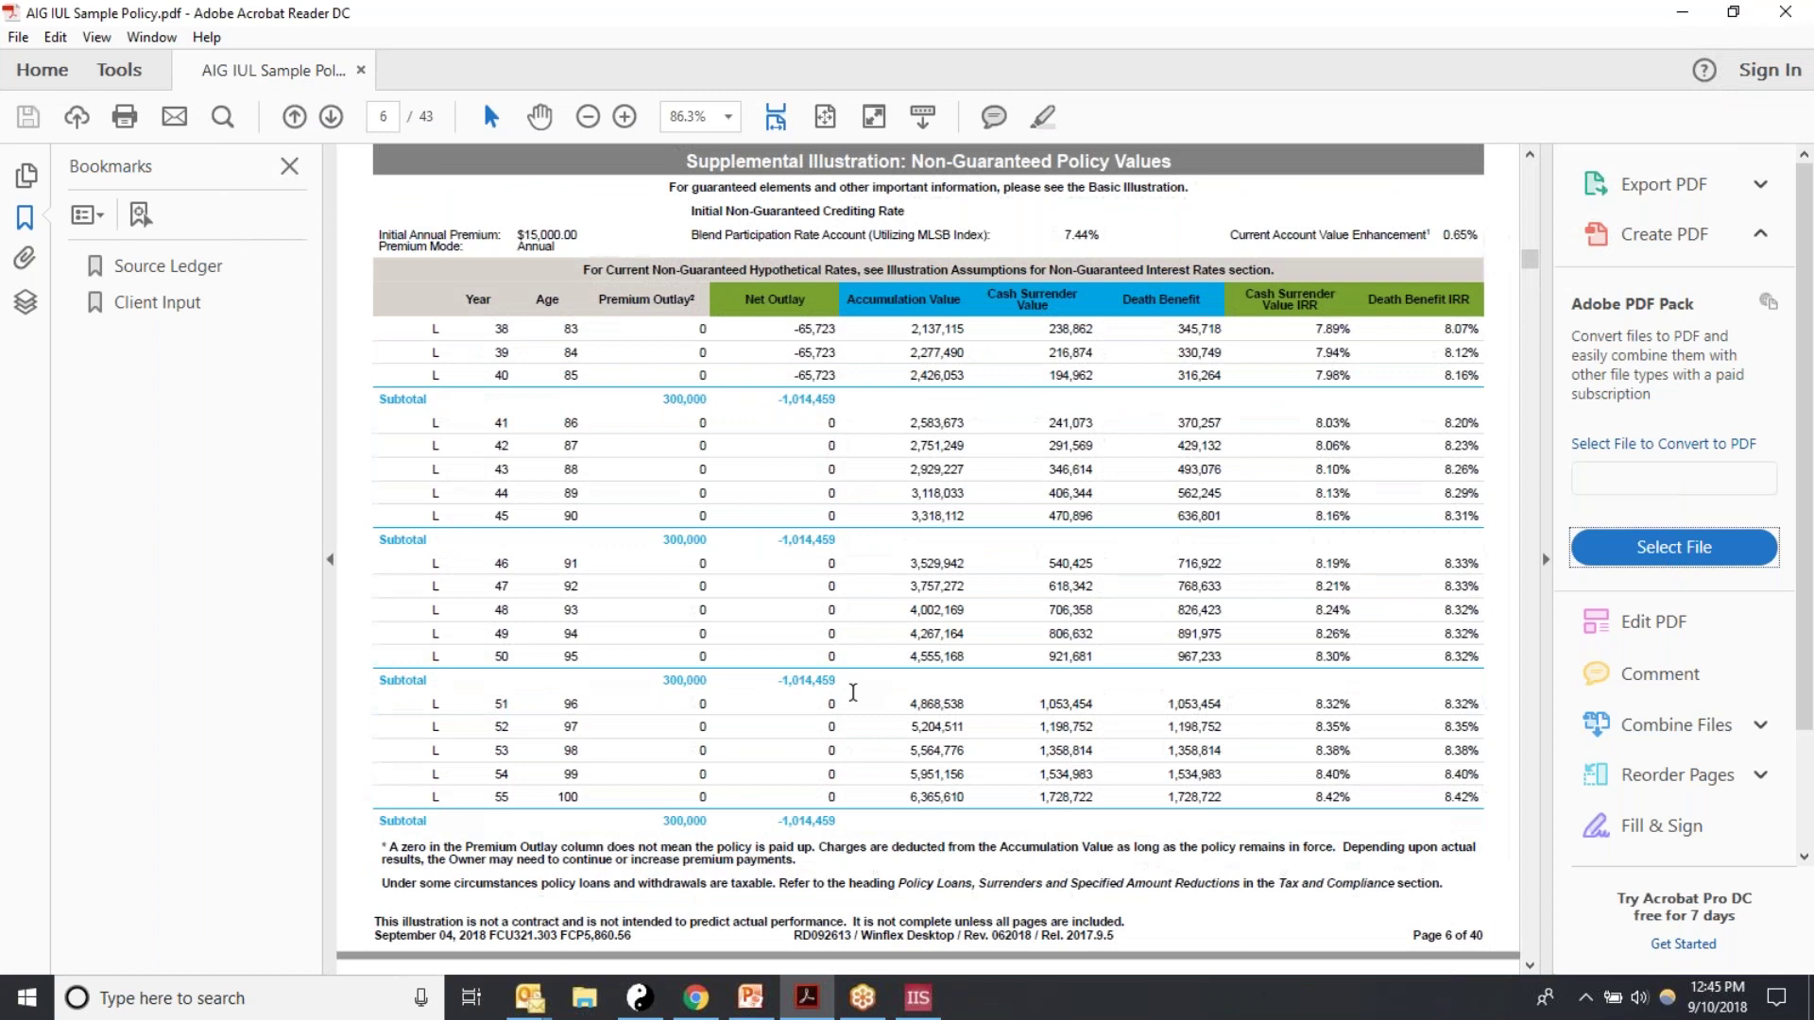
{"action": "left_click", "coordinate": [965, 532]}
{"action": "left_click_drag", "start_coordinate": [884, 323], "coordinate": [1275, 811]}
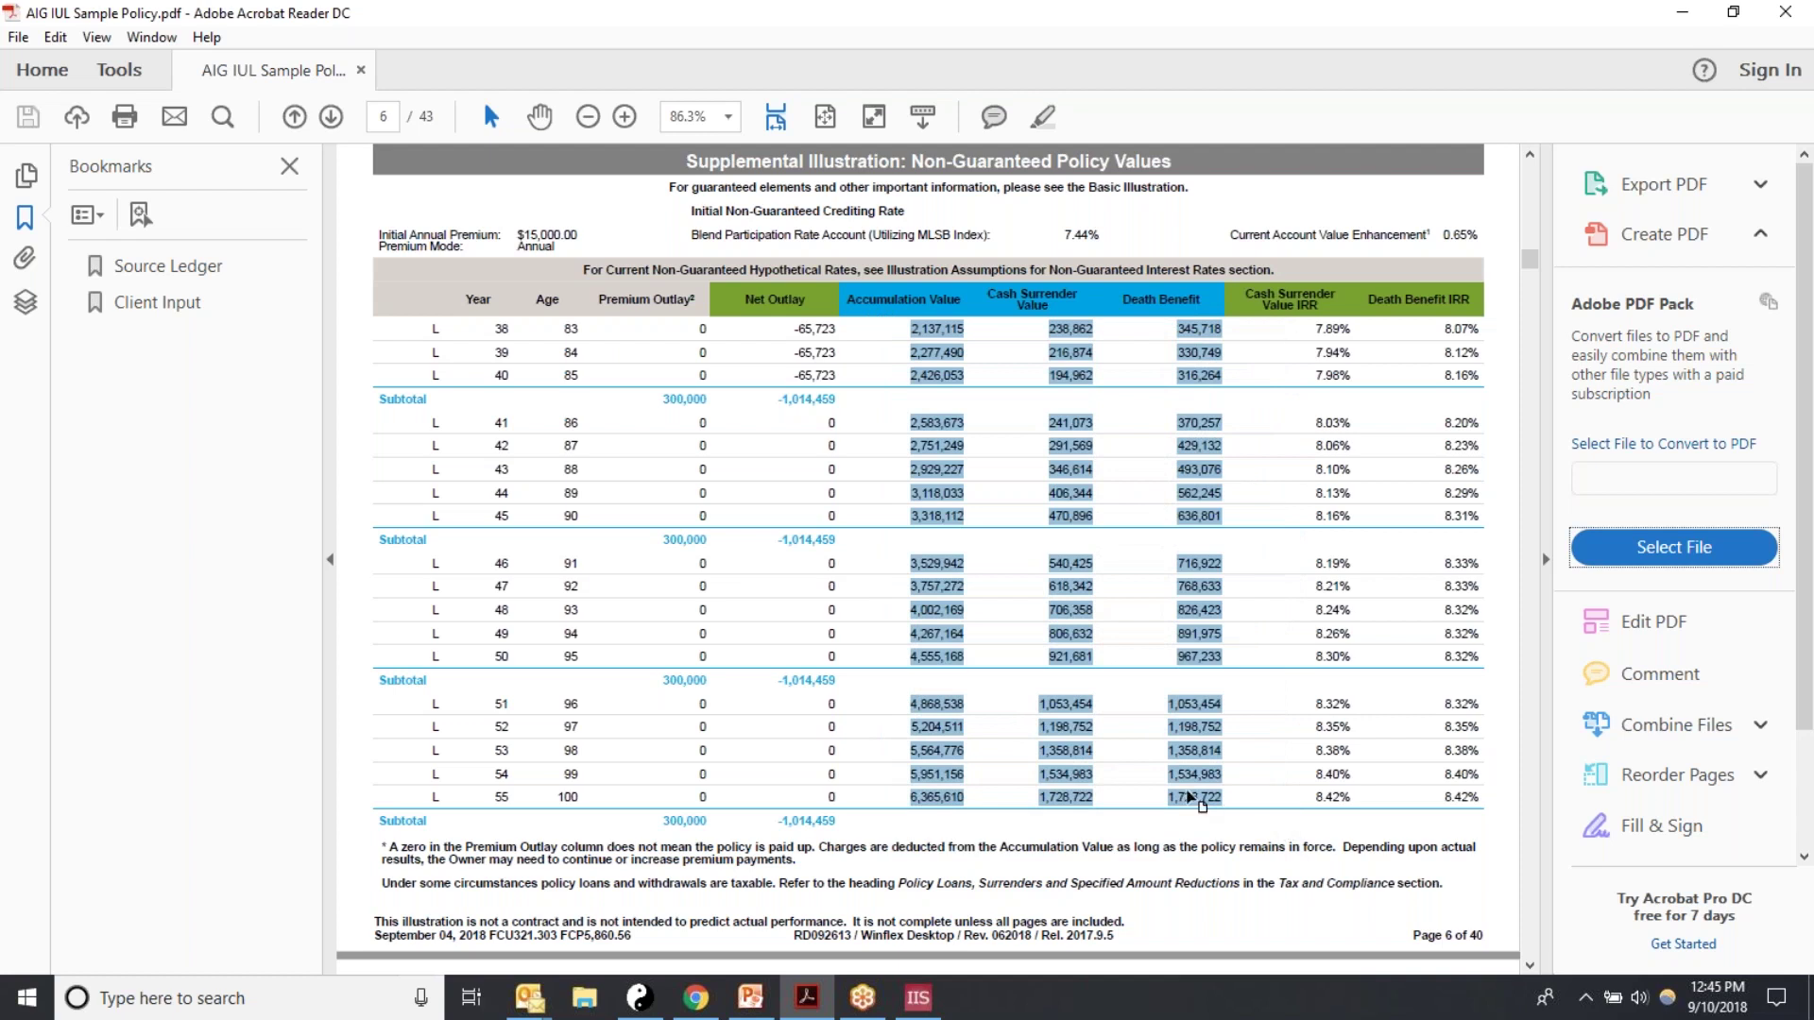
{"action": "right_click", "coordinate": [1181, 775]}
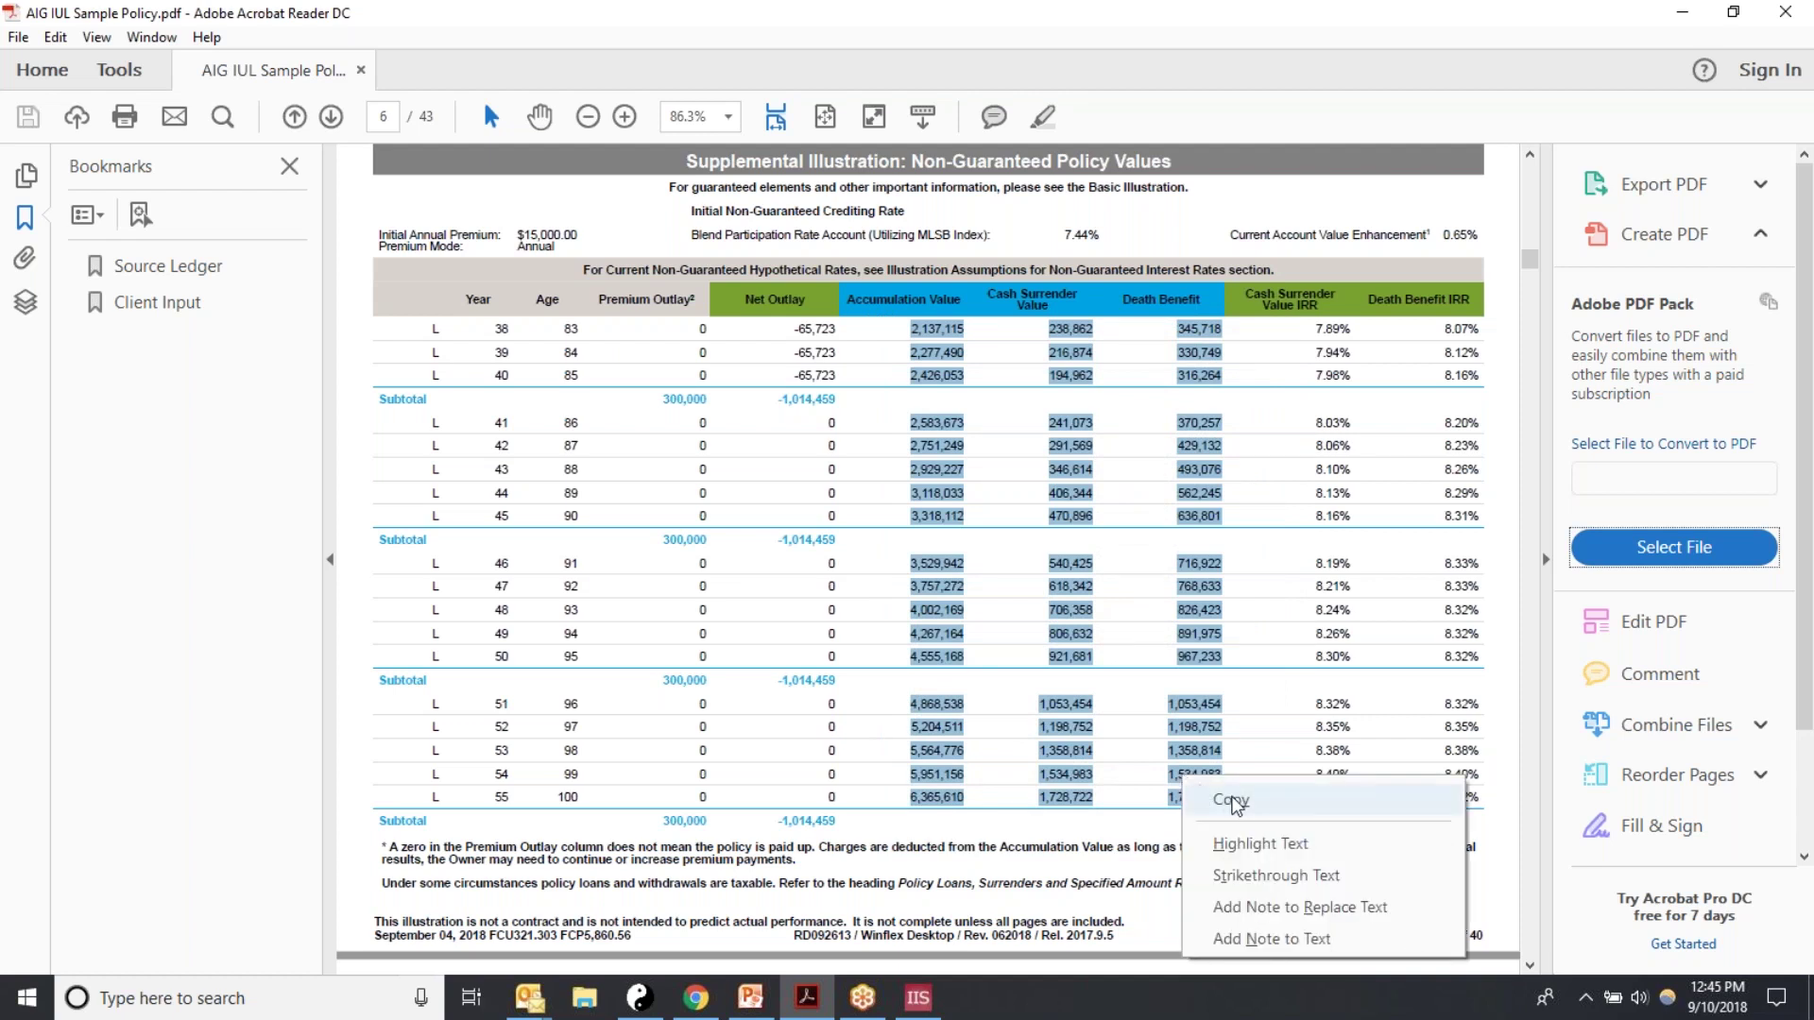
{"action": "left_click", "coordinate": [1231, 800]}
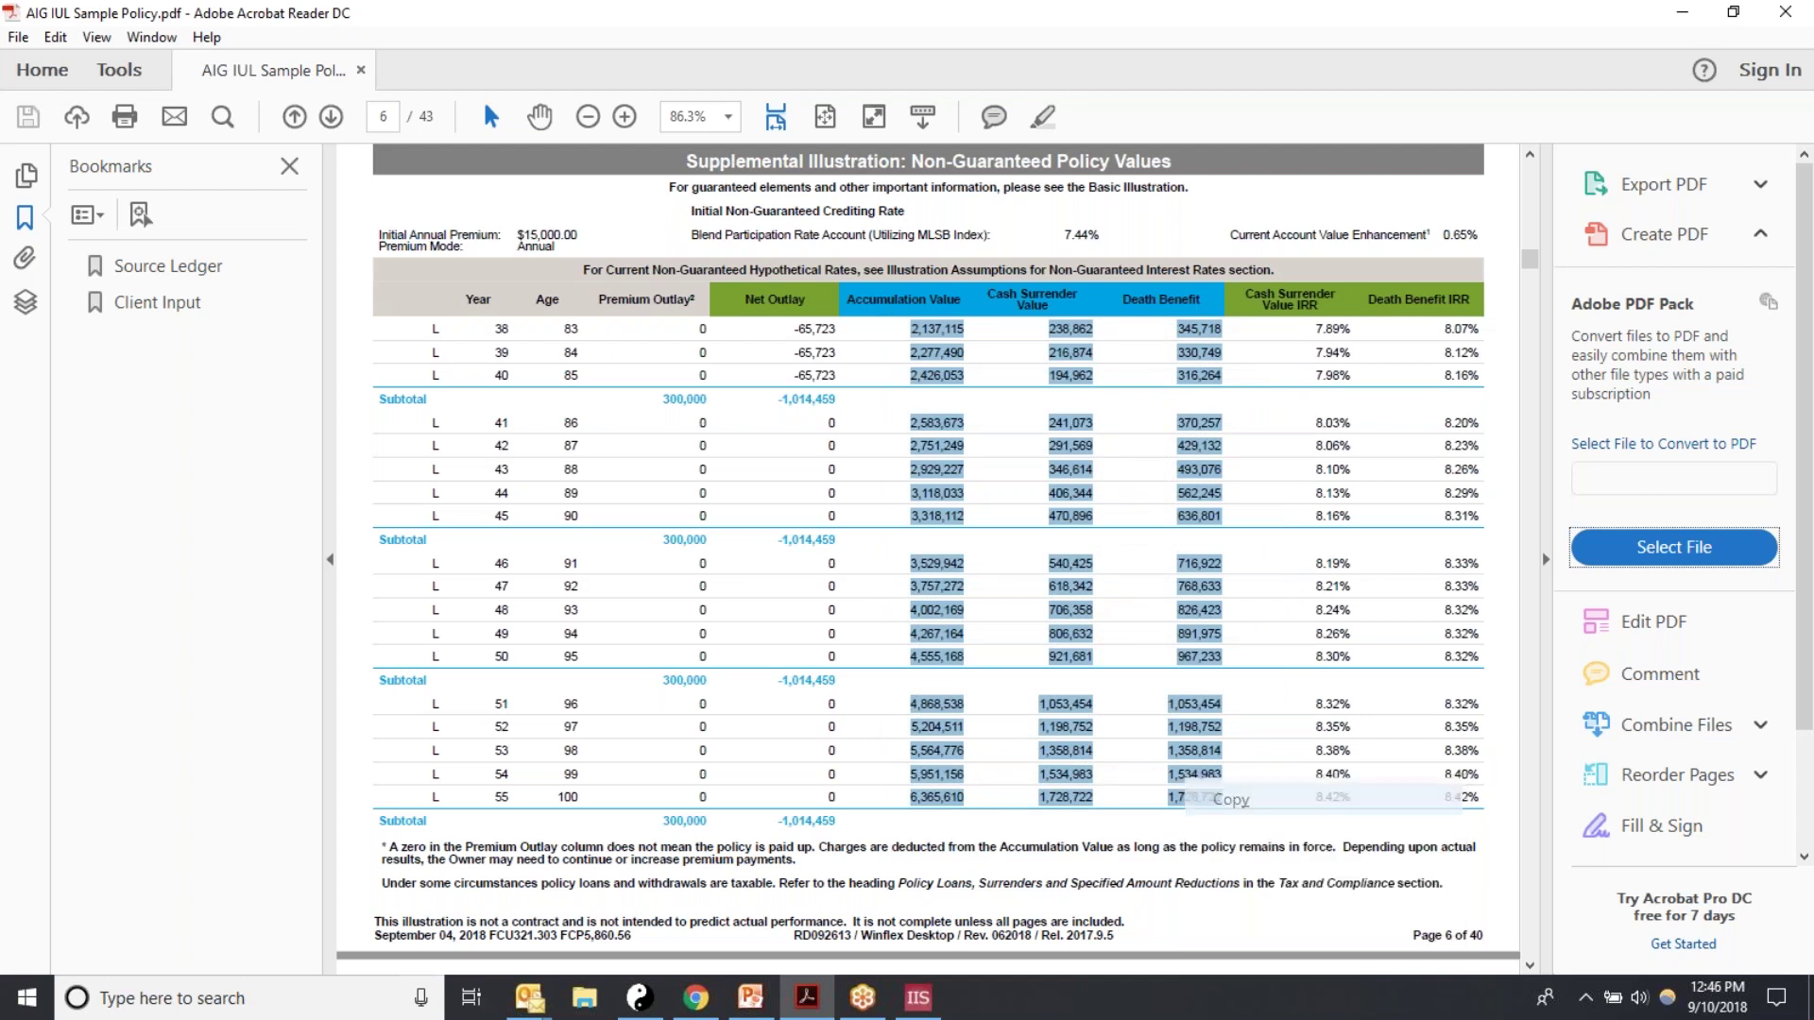
Step: Paste the copied values into the grid starting at year 38's Accum Value cell
{"action": "left_click", "coordinate": [916, 998]}
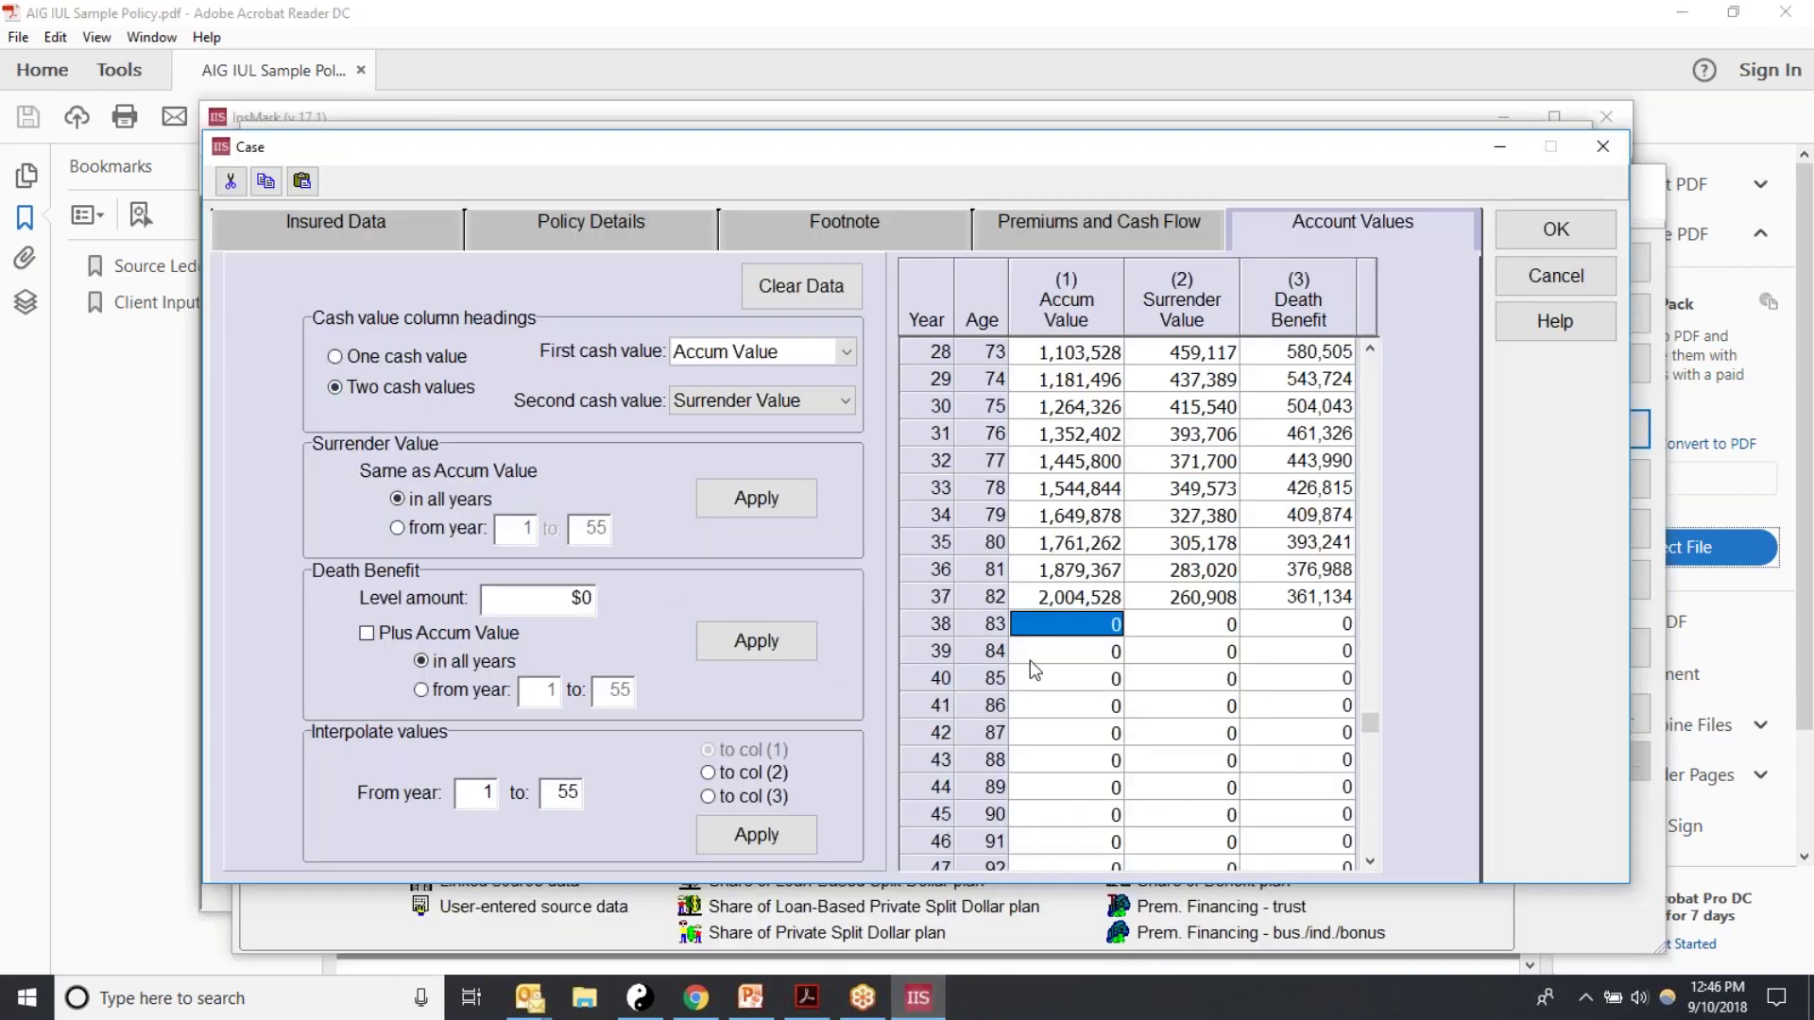
{"action": "left_click", "coordinate": [1054, 684]}
{"action": "left_click", "coordinate": [1036, 623]}
{"action": "left_click", "coordinate": [301, 182]}
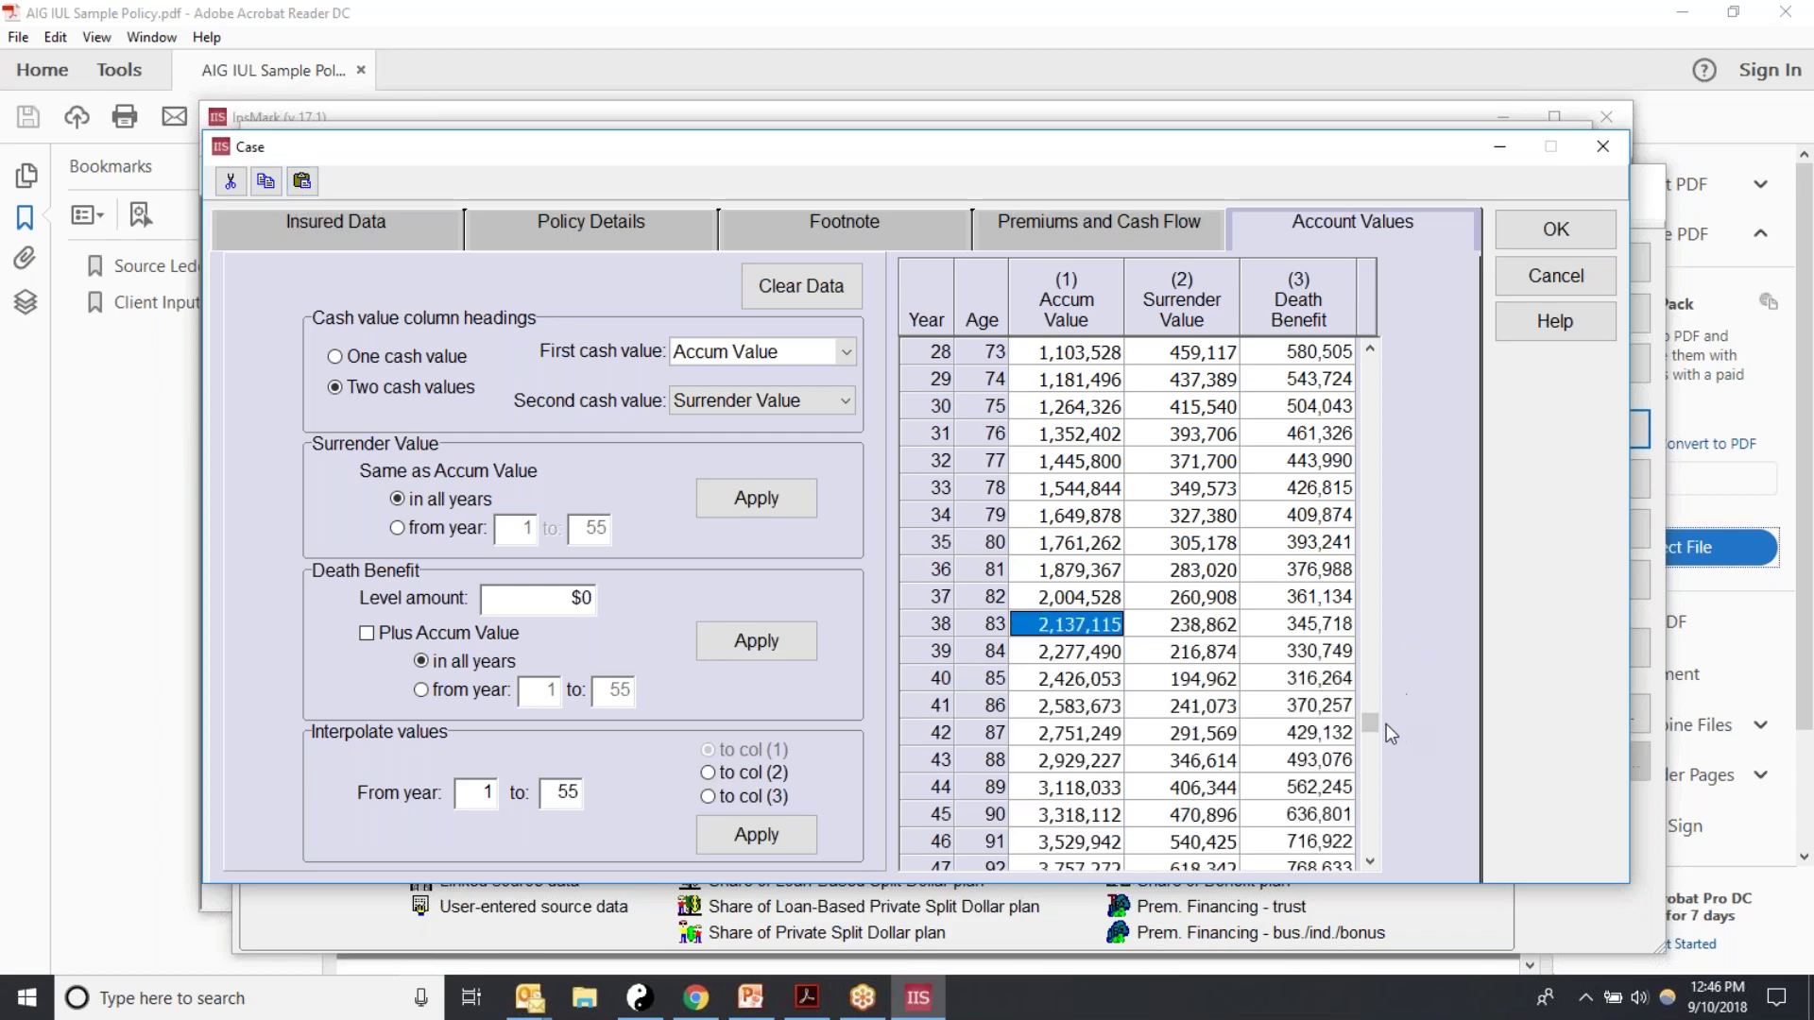
{"action": "left_click_drag", "start_coordinate": [1369, 723], "coordinate": [1386, 349]}
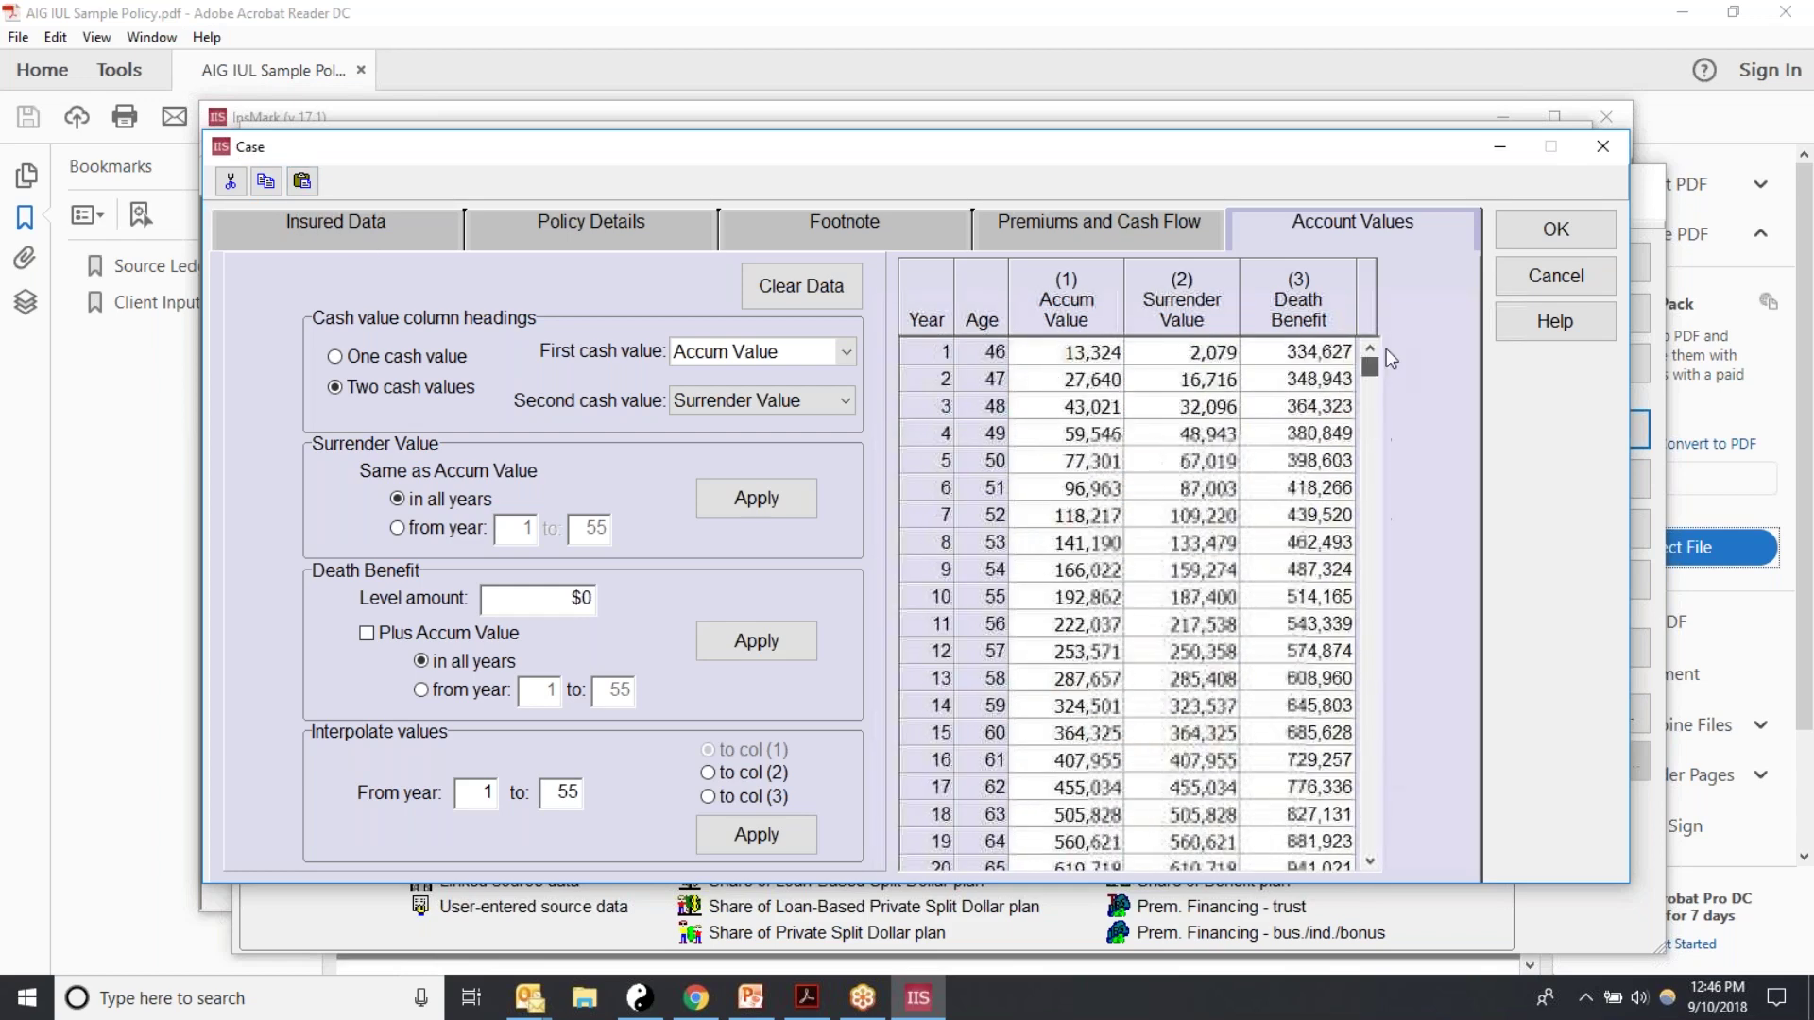
Step: Store the AIG IUL case (age 46, 321,303 death benefit) and open its yearly values review
{"action": "left_click", "coordinate": [1533, 234]}
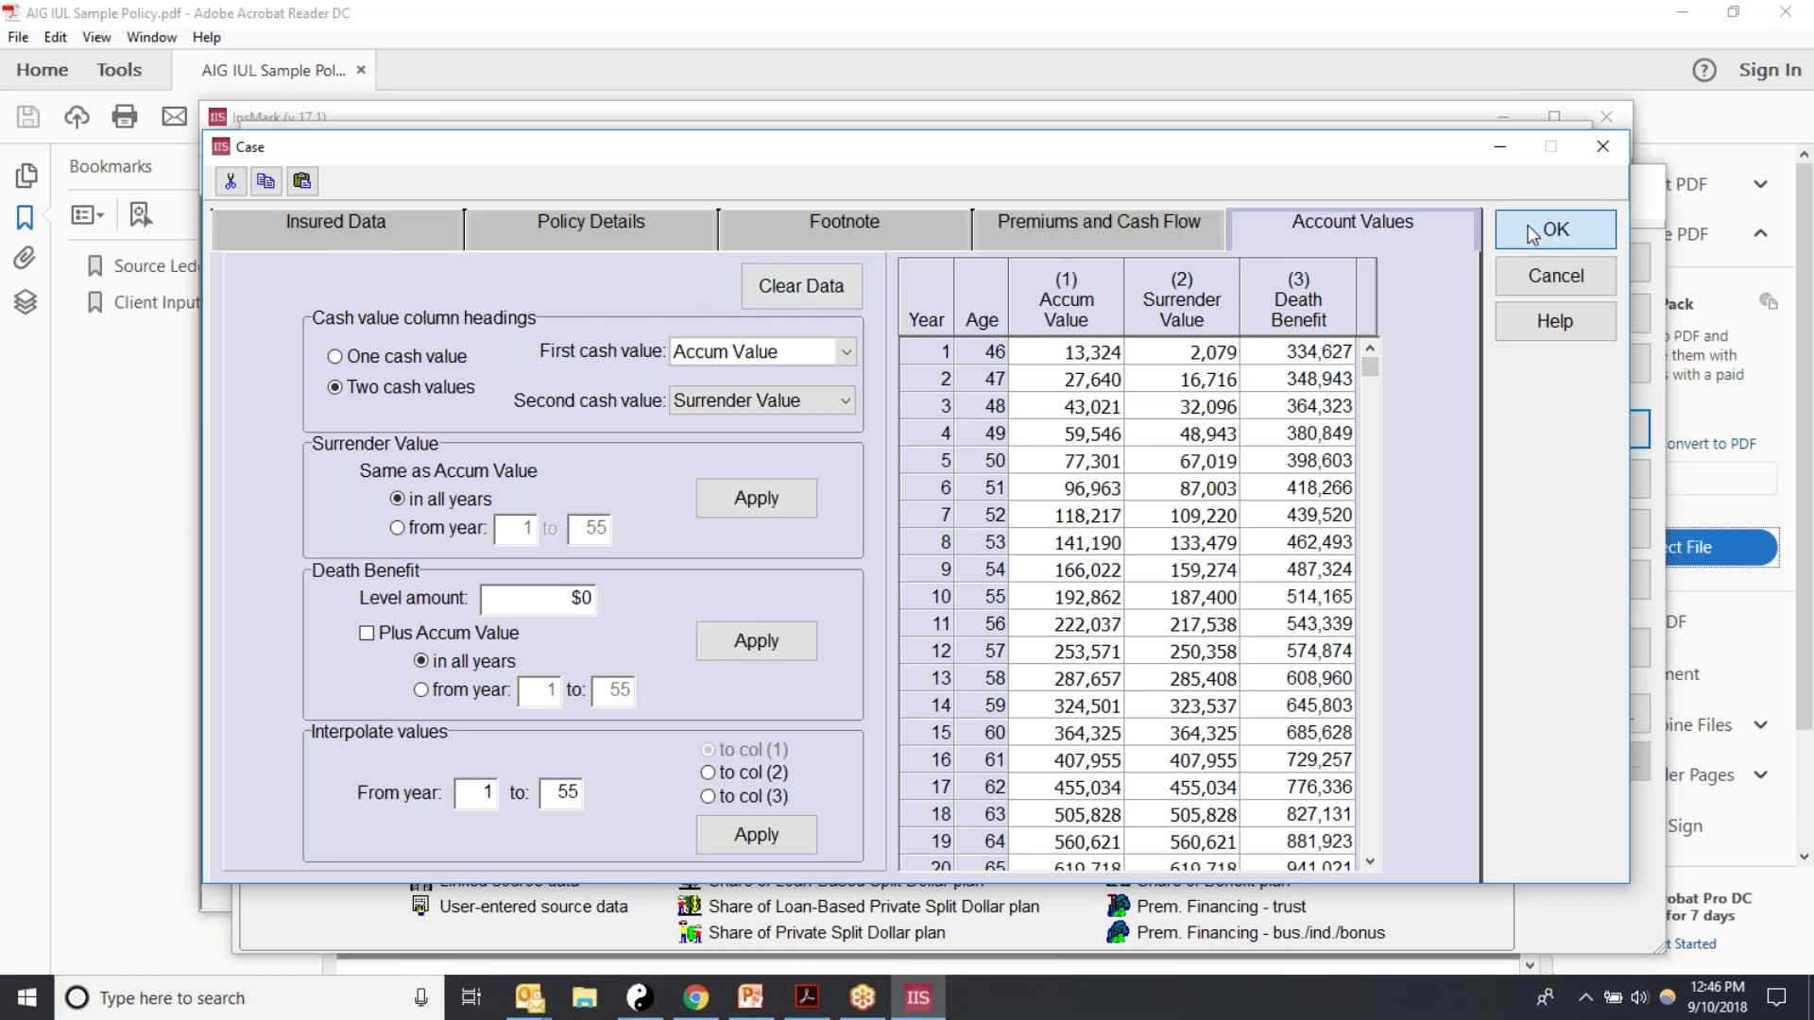
{"action": "left_click", "coordinate": [1532, 231]}
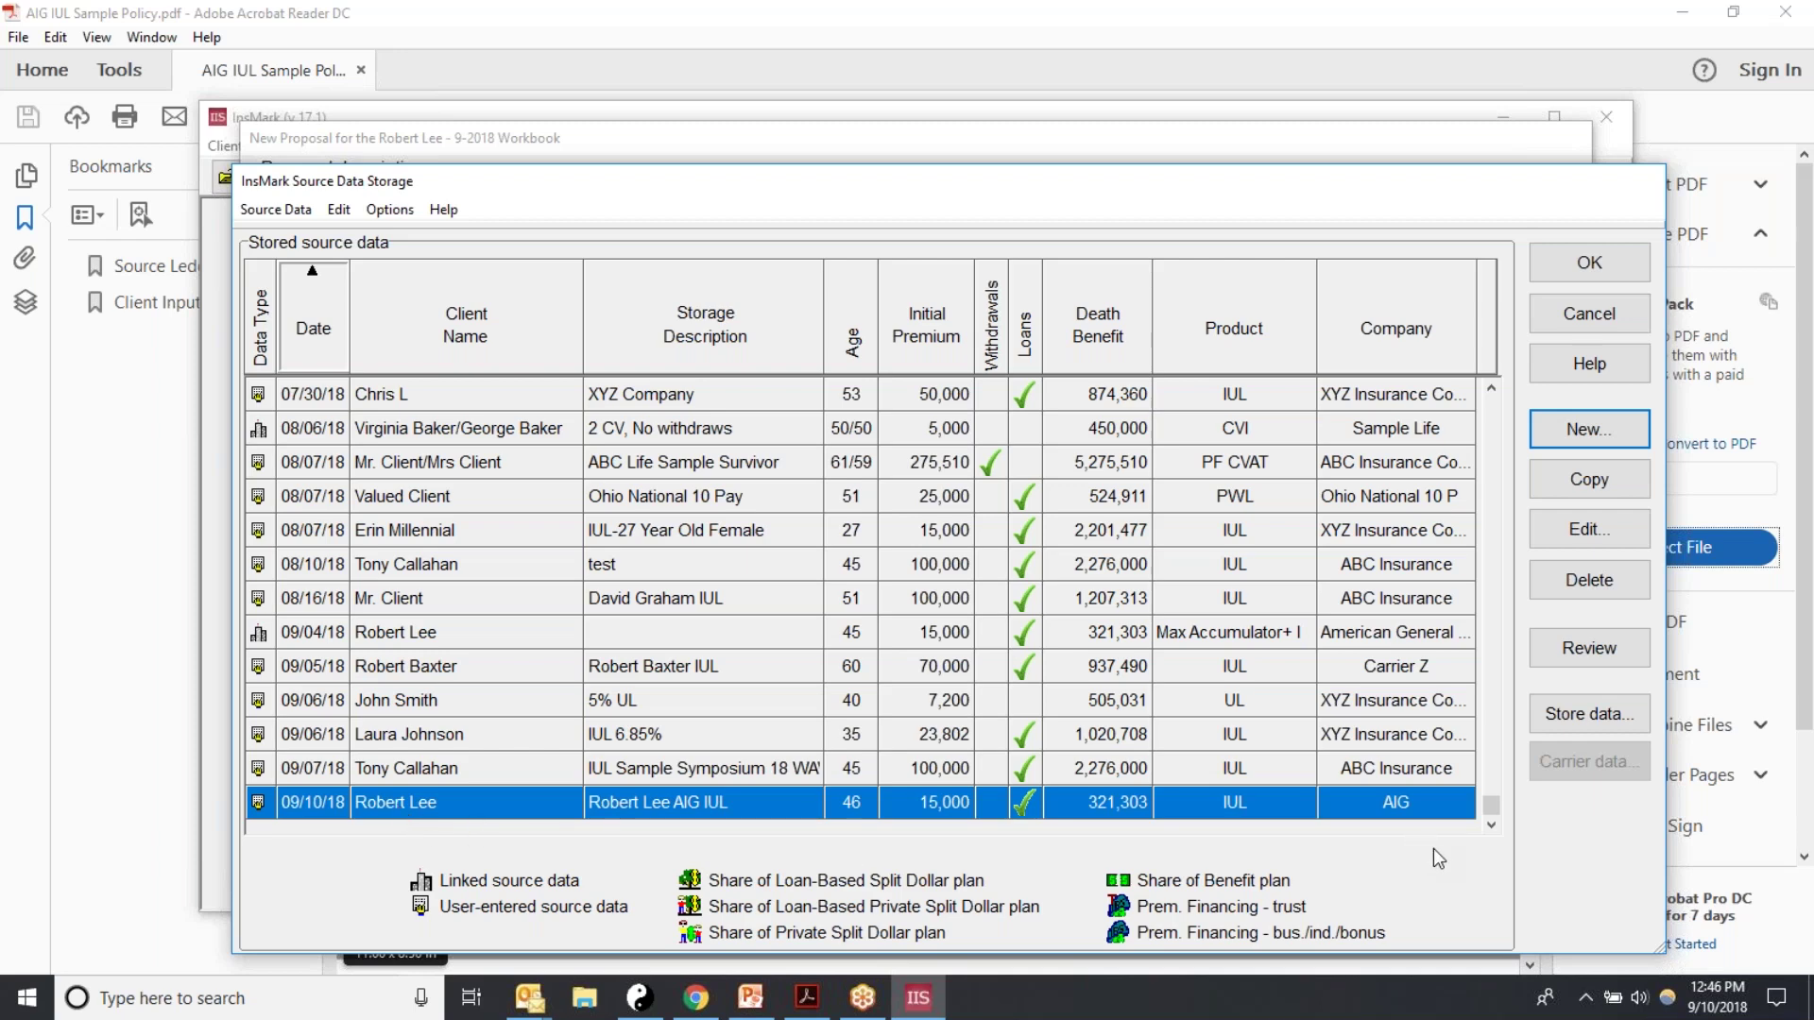
{"action": "left_click", "coordinate": [1596, 650]}
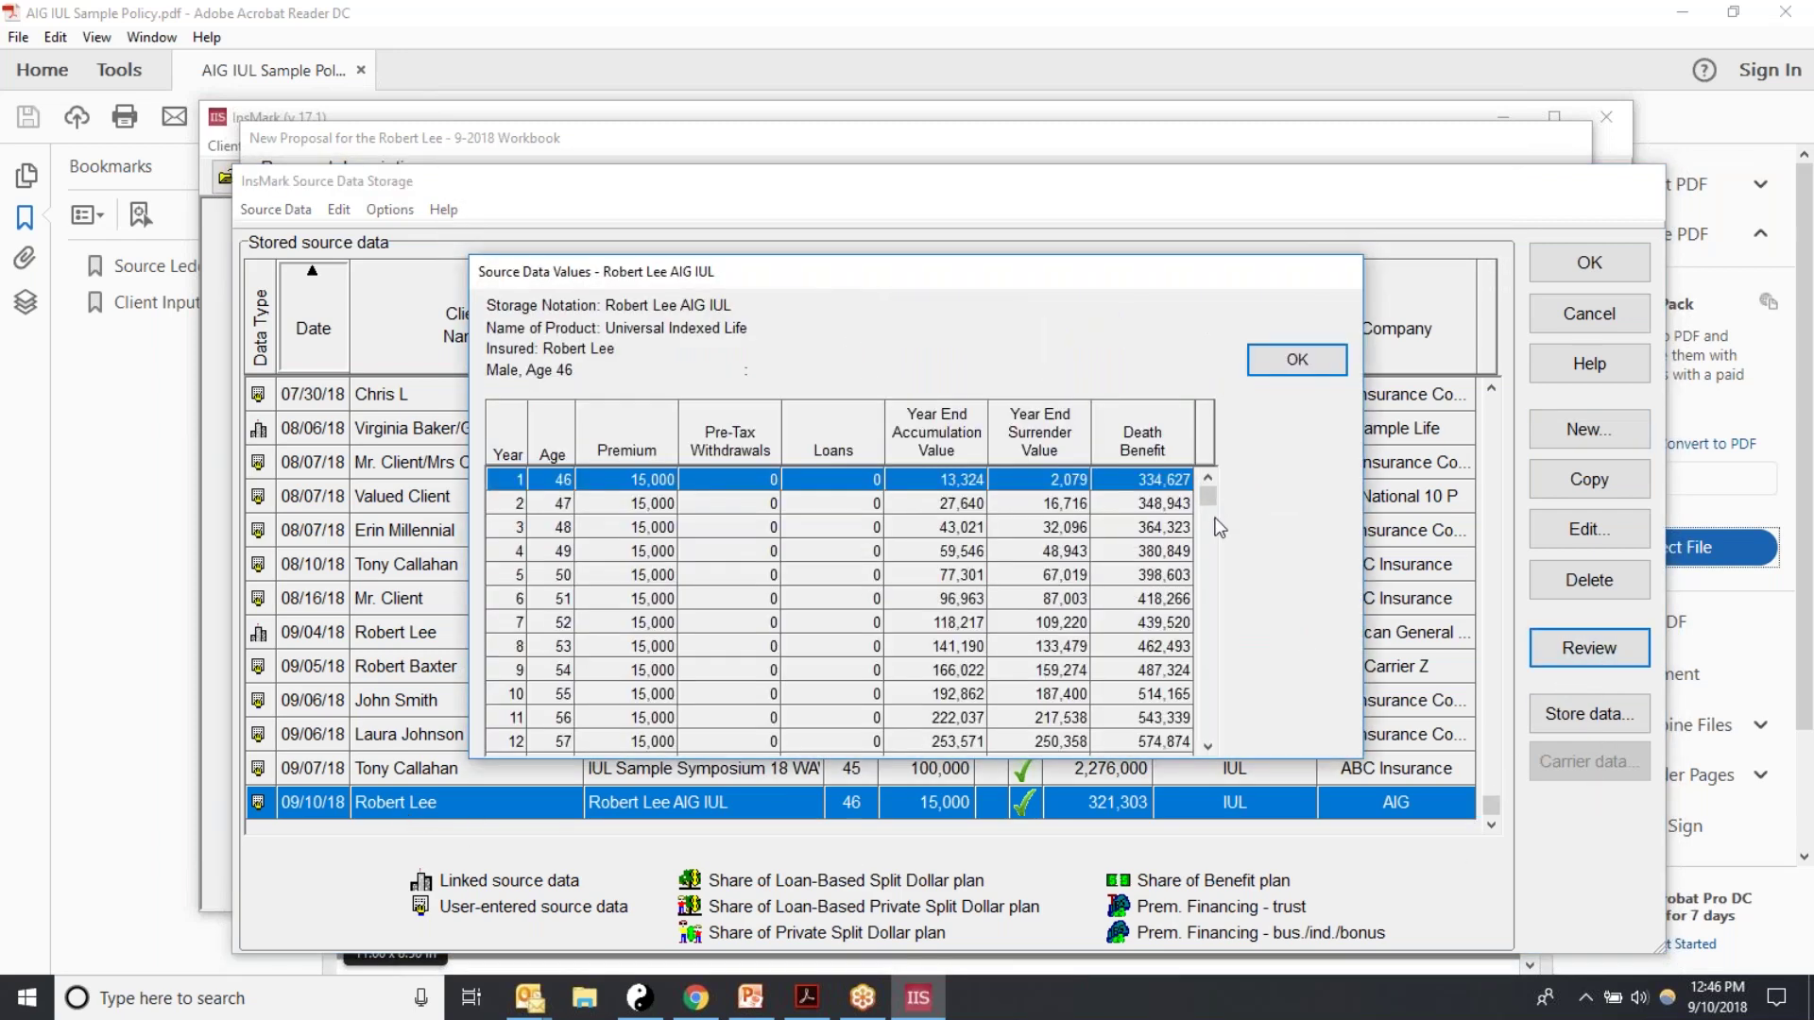
Step: Look through the Source Data Values table, close it, and accept the stored source data
{"action": "mouse_move", "coordinate": [1208, 508]}
{"action": "left_mouse_down"}
{"action": "mouse_move", "coordinate": [1209, 732]}
{"action": "mouse_move", "coordinate": [1232, 520]}
{"action": "left_mouse_up"}
{"action": "scroll", "coordinate": [1233, 519], "scroll_direction": "up", "scroll_amount": 1}
{"action": "left_click", "coordinate": [1297, 359]}
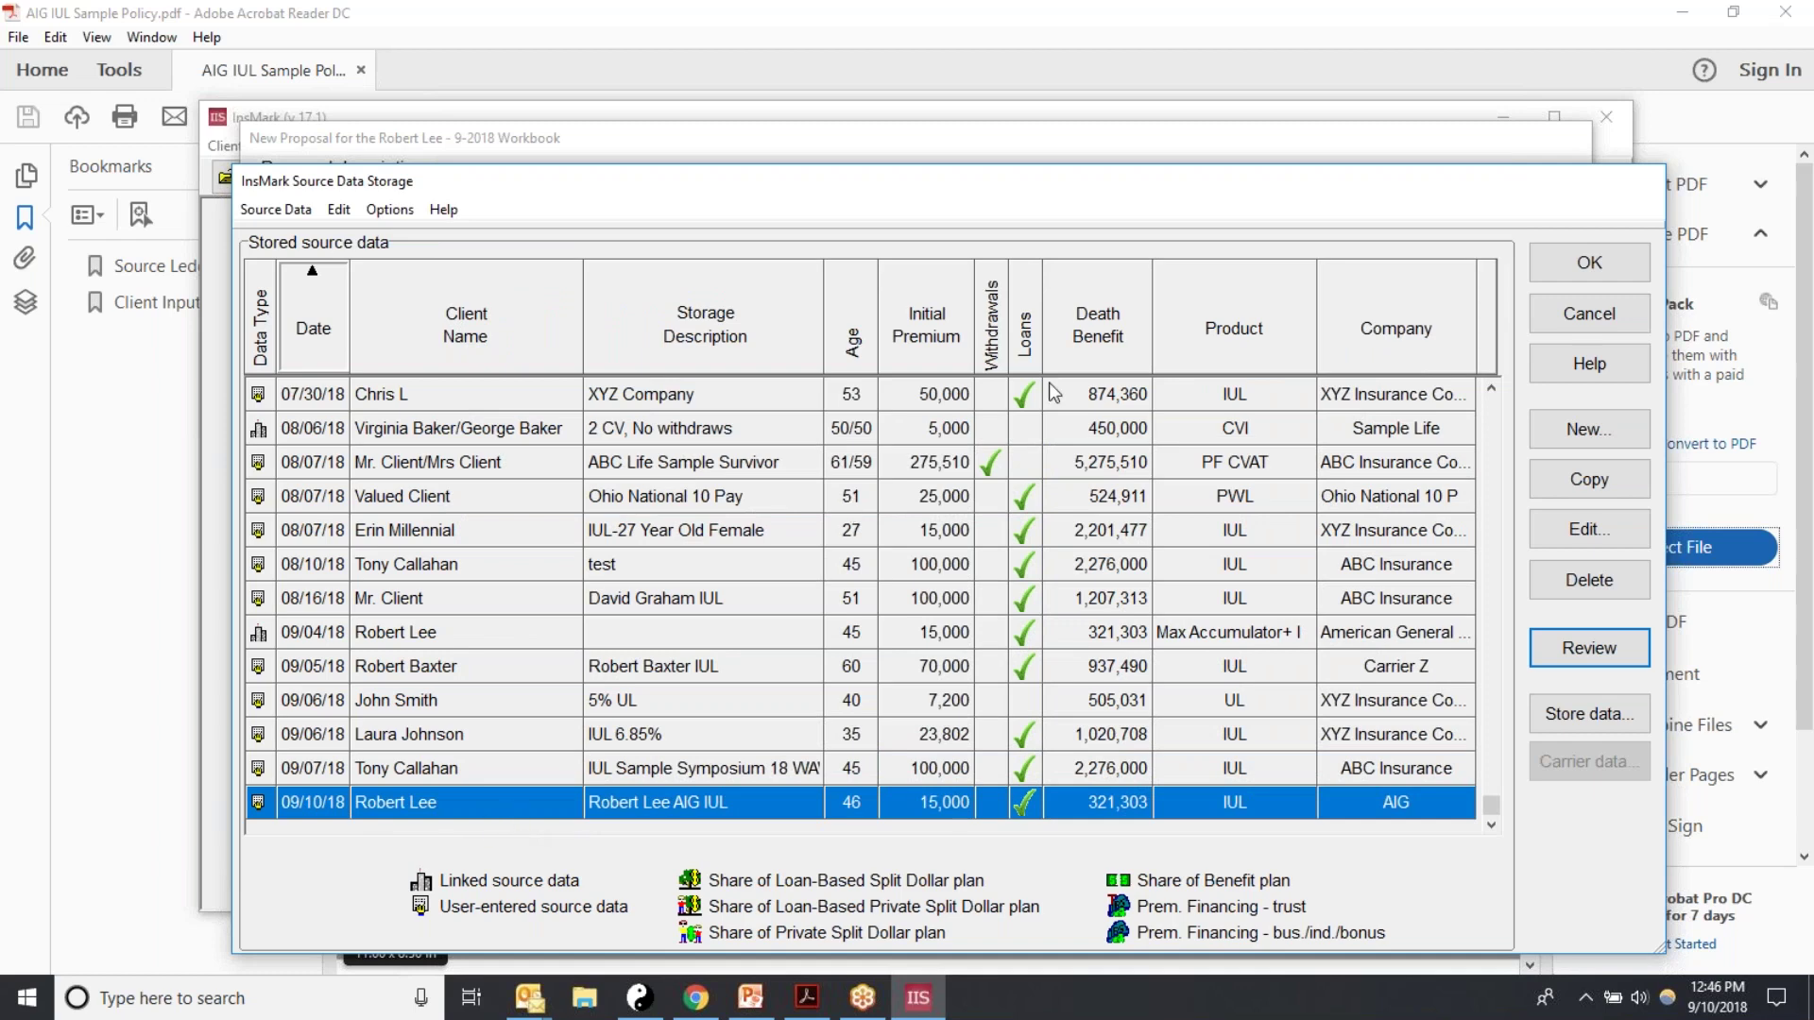
{"action": "left_click", "coordinate": [1587, 264]}
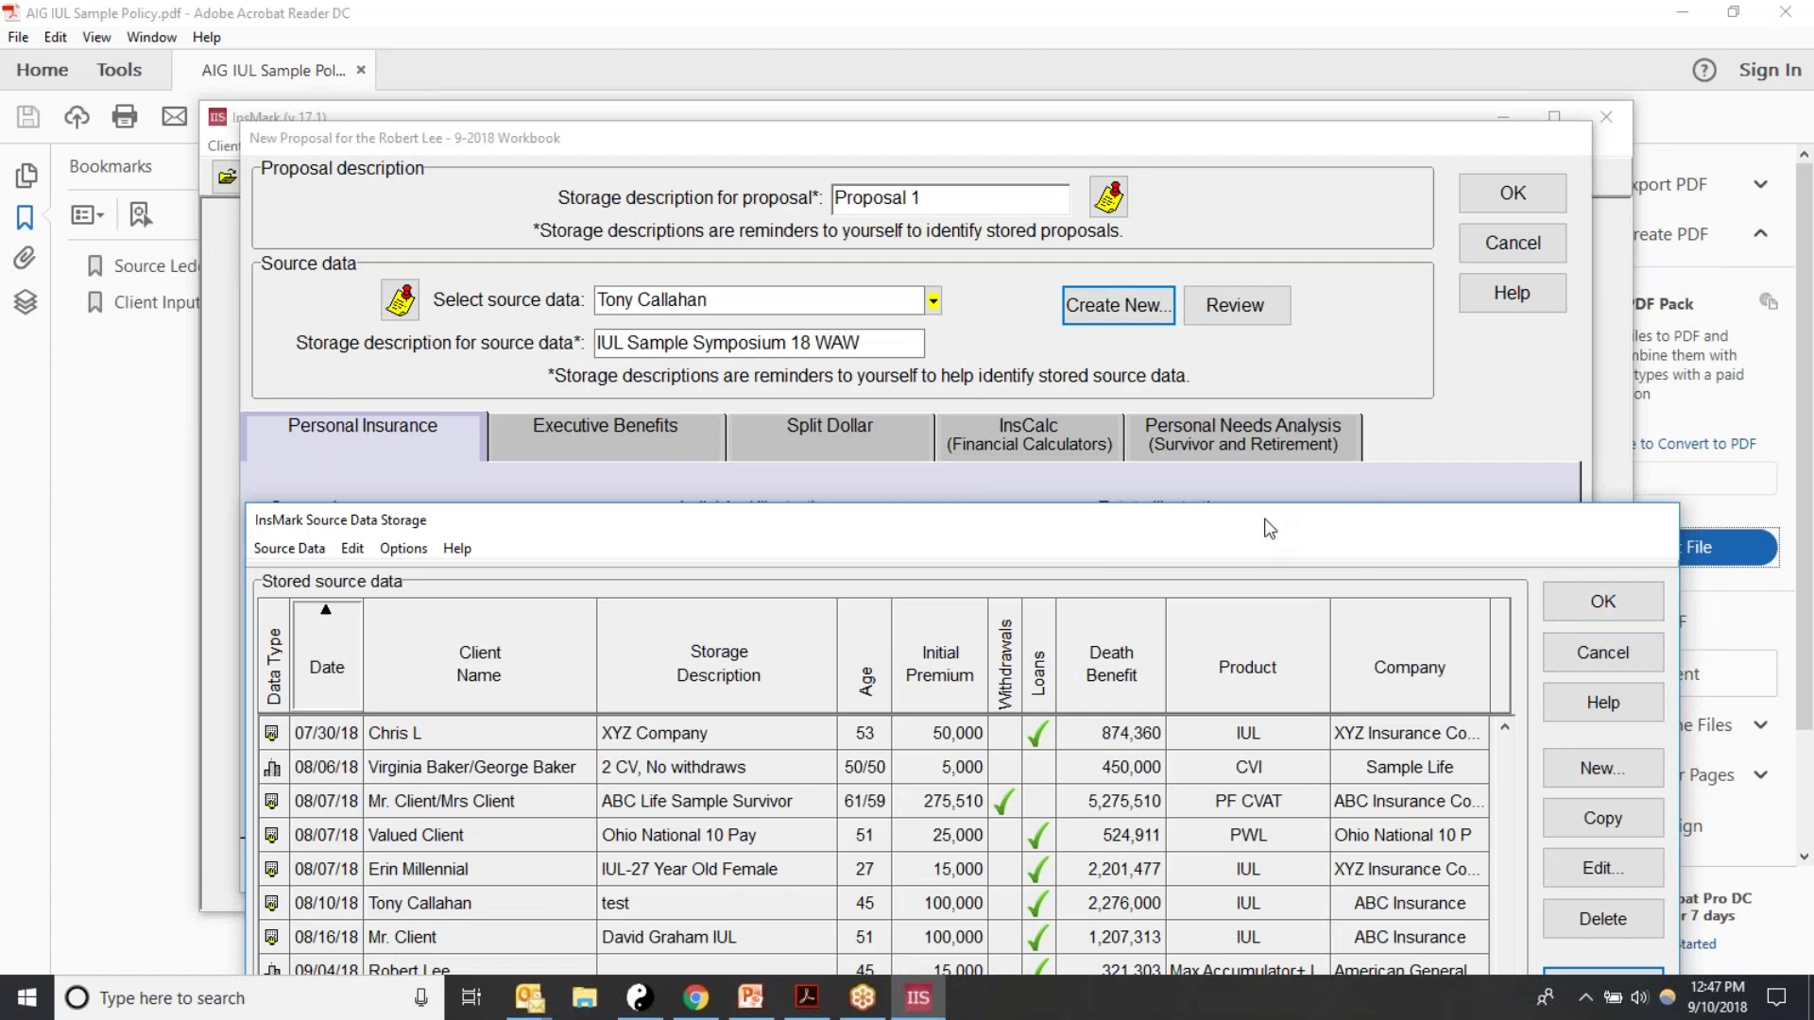
Step: Use the client's AIG IUL entry dated 09/10/18 (age 46, 15,000 premium) as source data
{"action": "left_click_drag", "start_coordinate": [528, 540], "coordinate": [646, 181]}
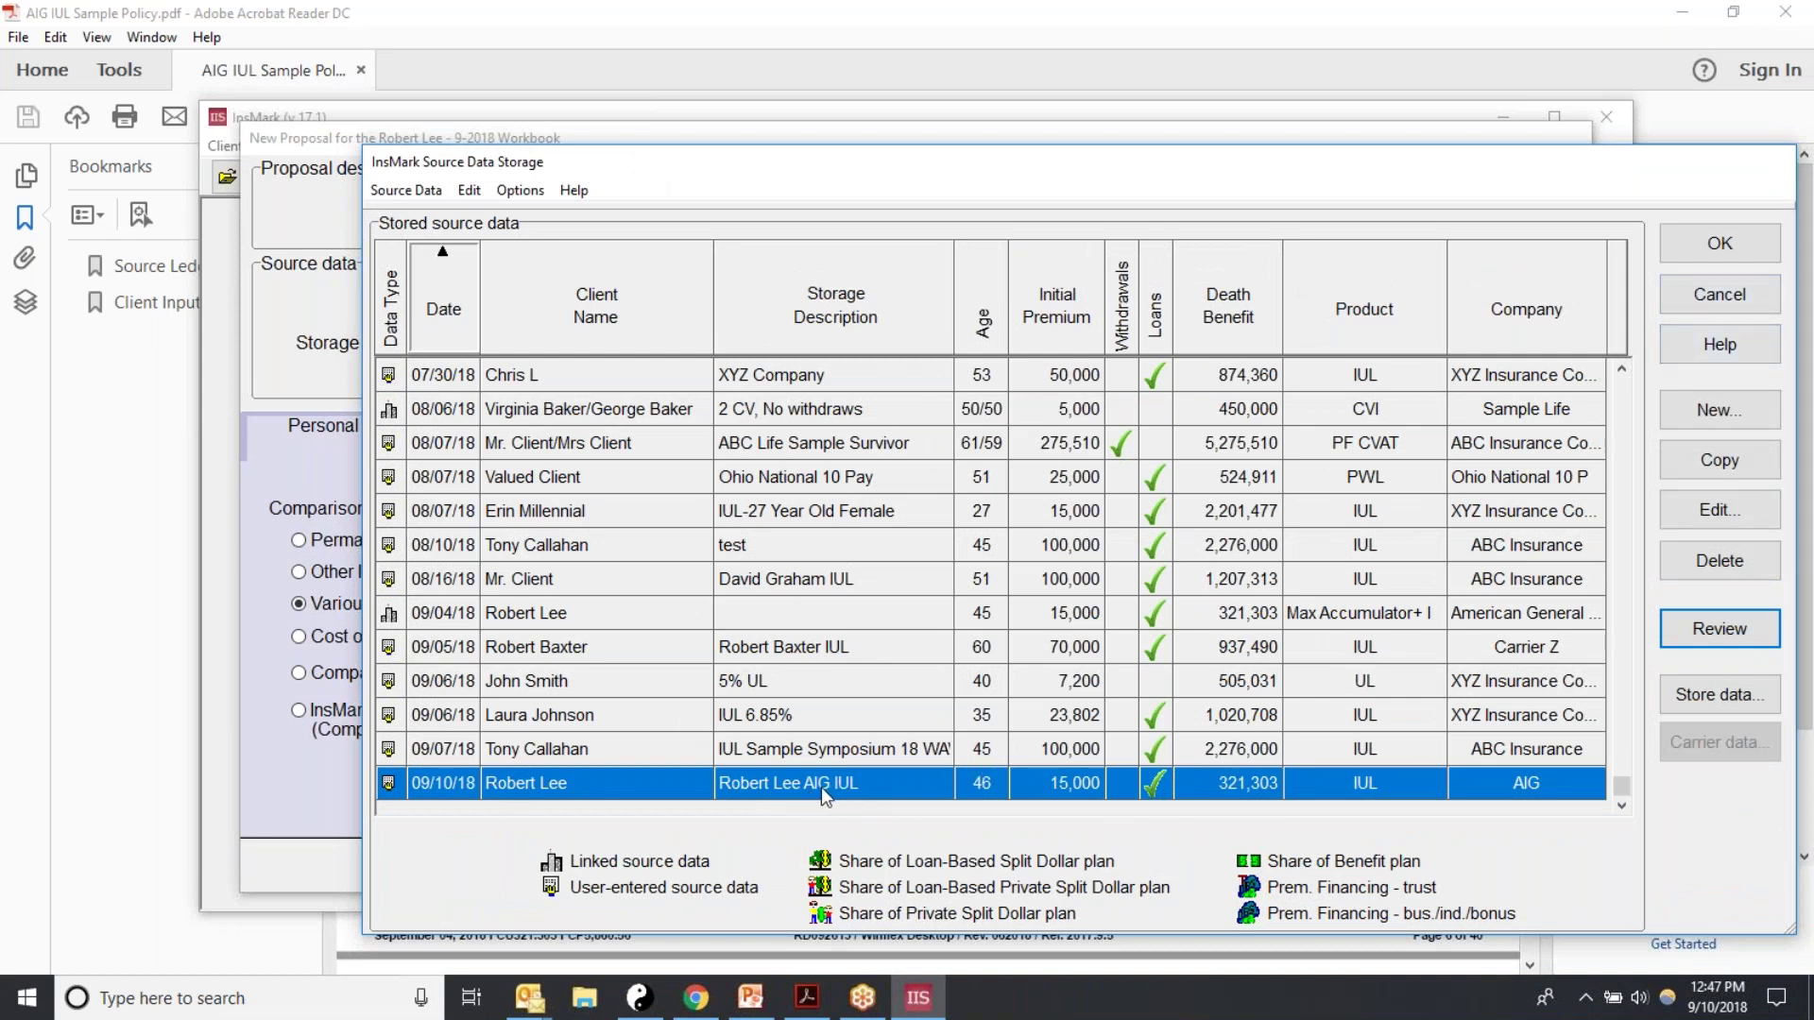
{"action": "left_click", "coordinate": [1719, 244]}
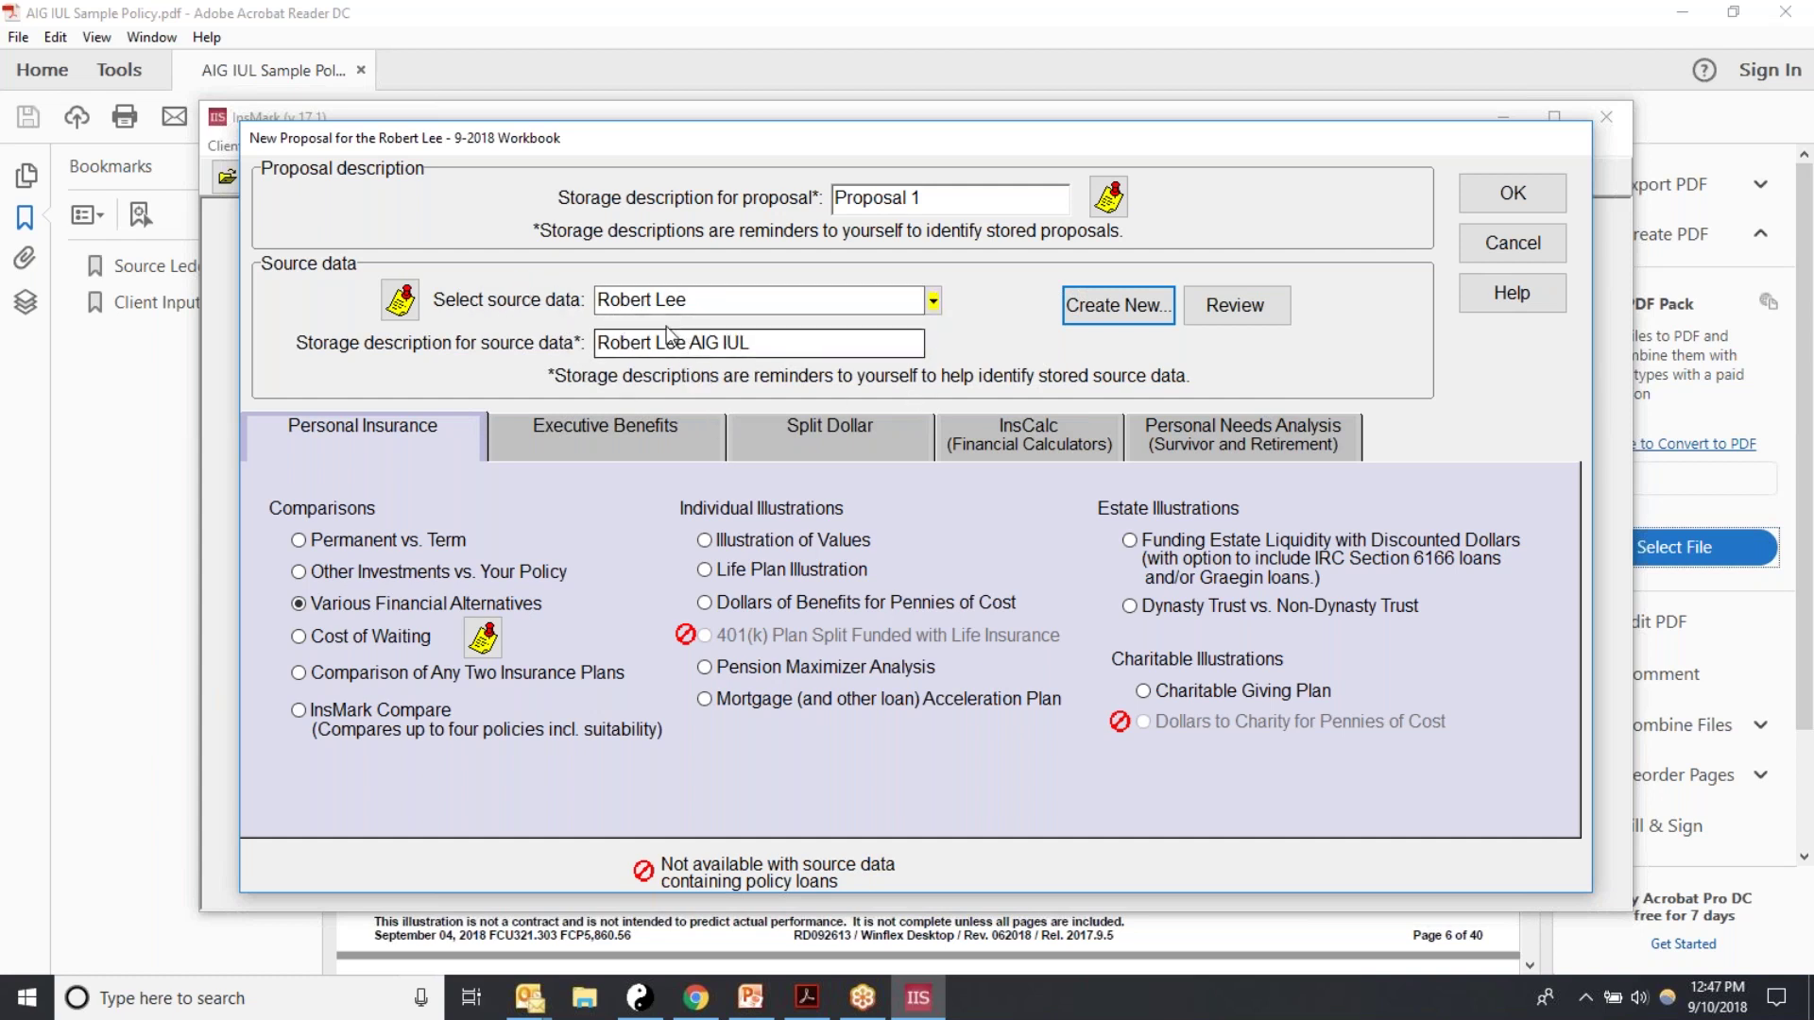
Step: Review the AIG IUL yearly values, then choose the Illustration of Values proposal type
{"action": "left_click", "coordinate": [1234, 310]}
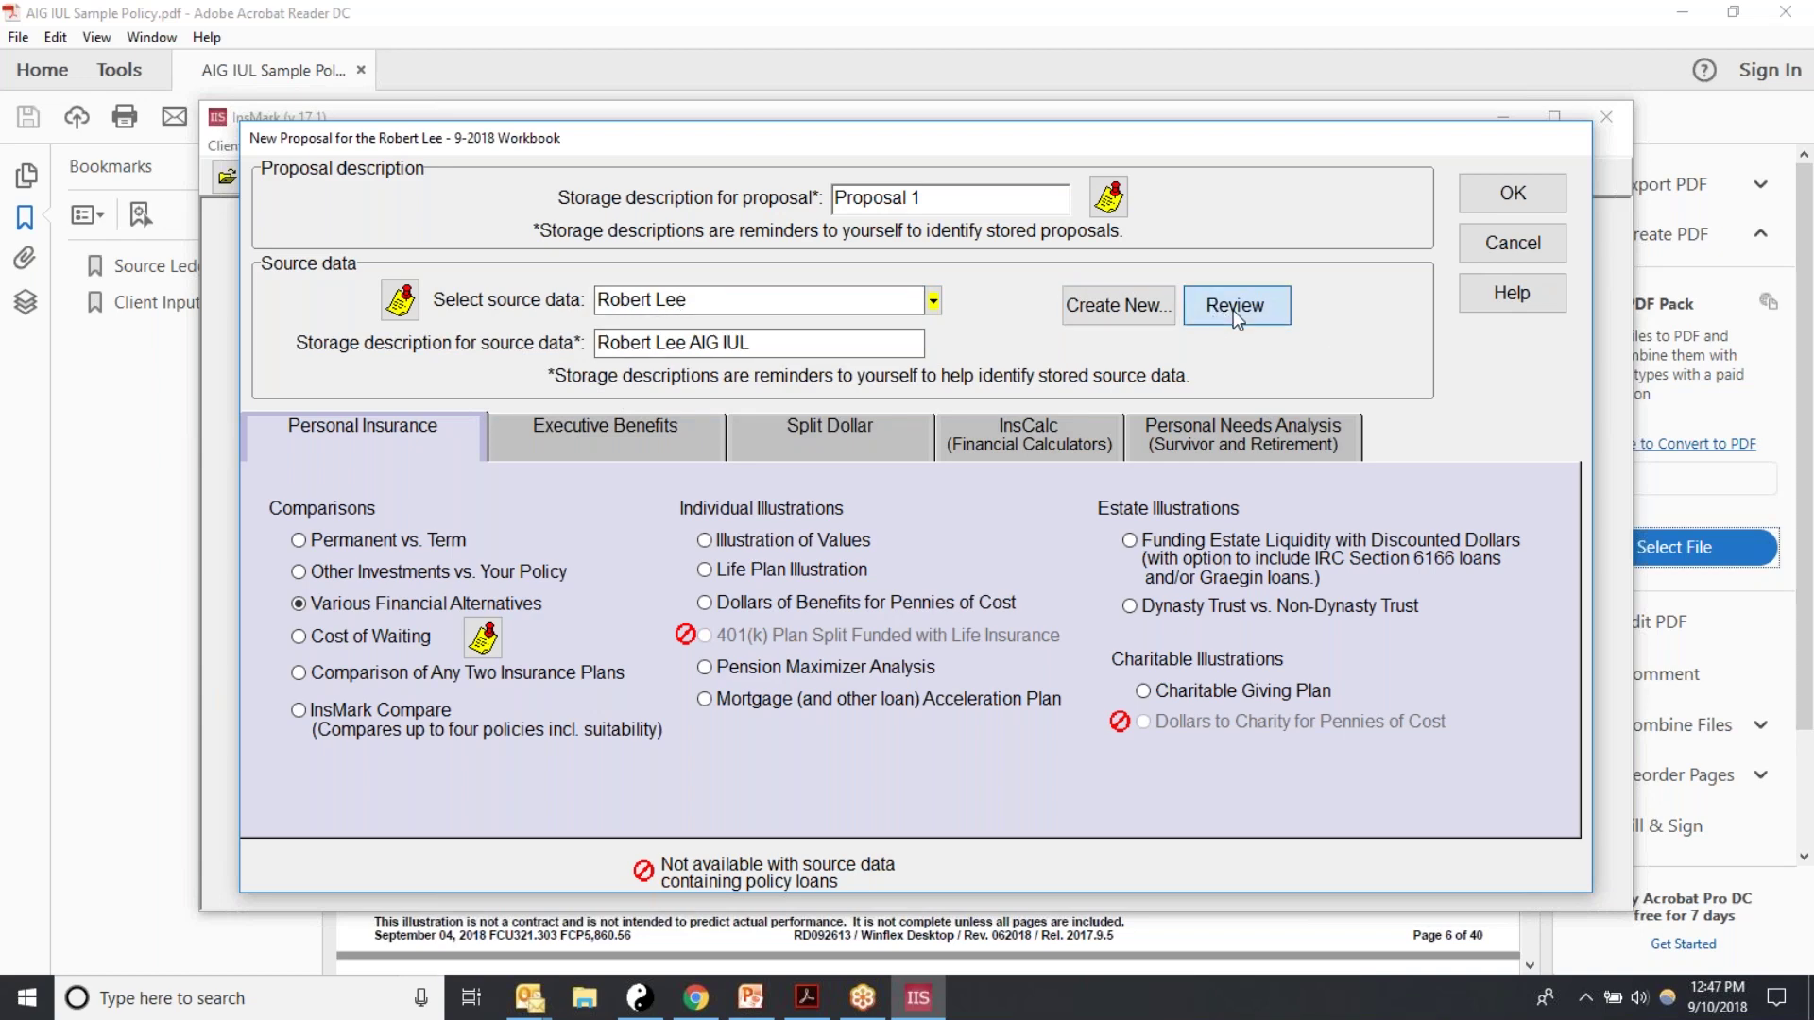
{"action": "mouse_move", "coordinate": [1216, 491]}
{"action": "left_mouse_down"}
{"action": "mouse_move", "coordinate": [1221, 628]}
{"action": "mouse_move", "coordinate": [1220, 477]}
{"action": "left_mouse_up"}
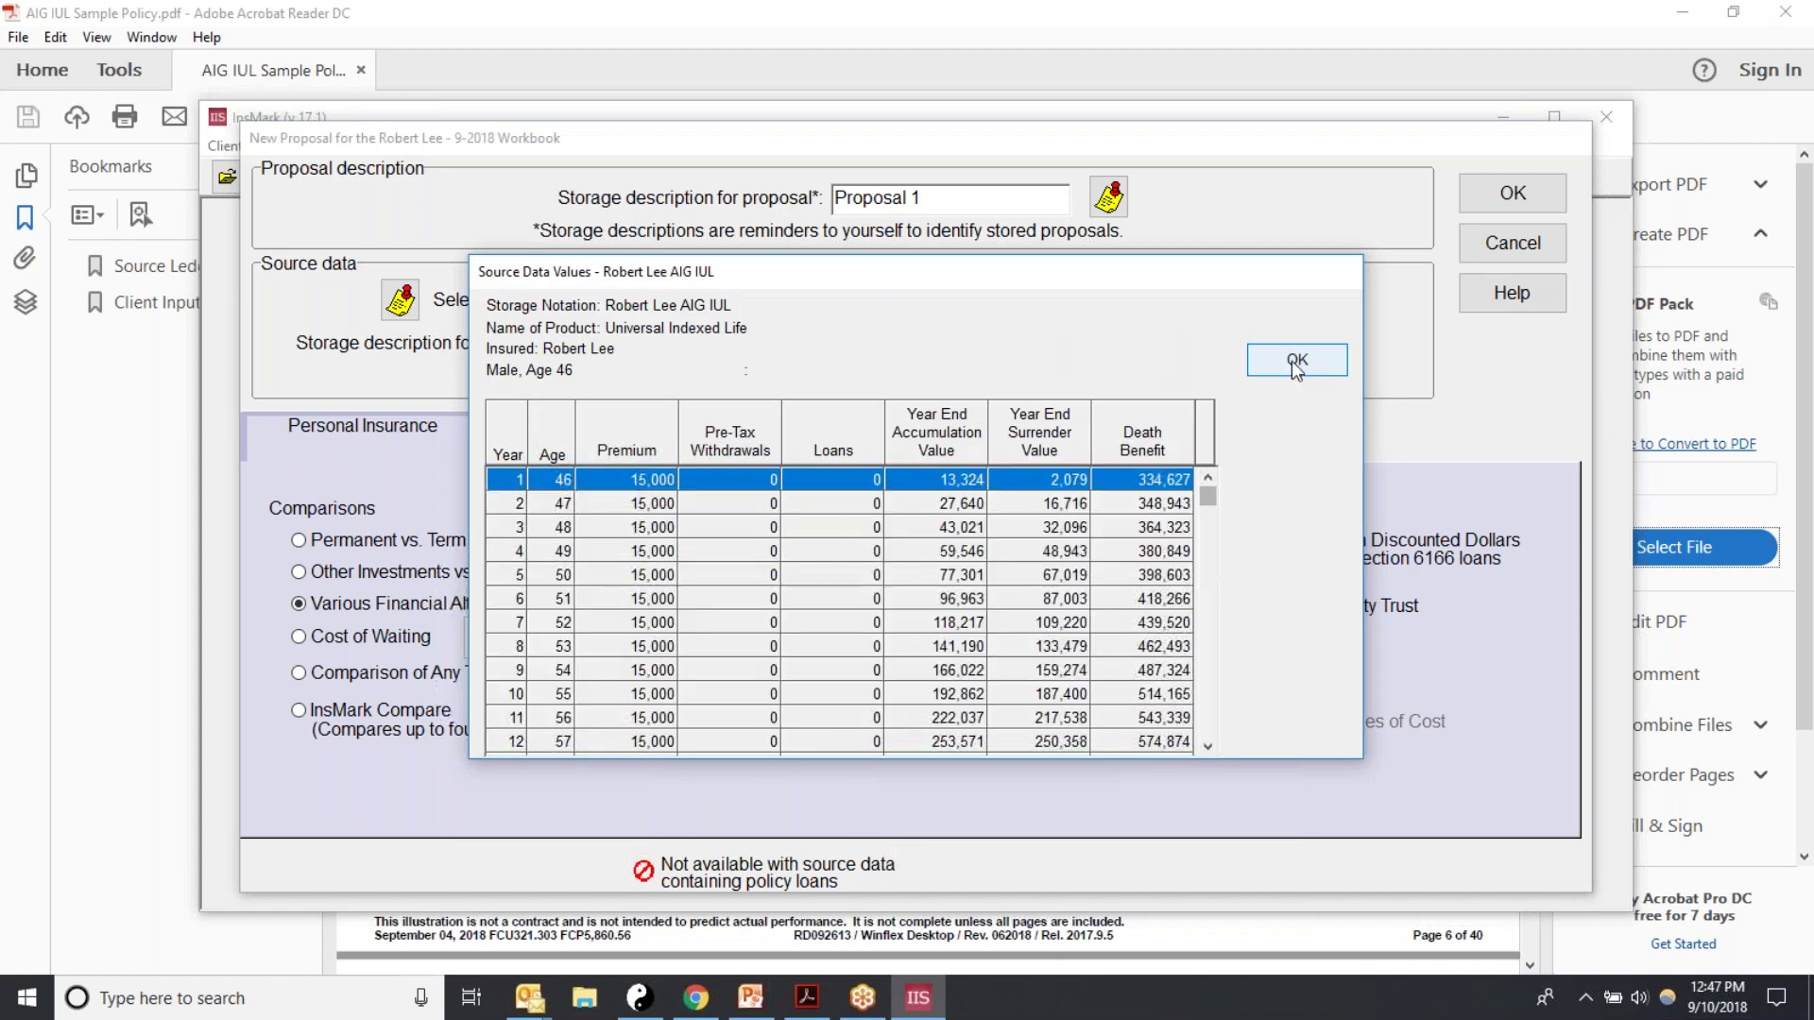
{"action": "left_click", "coordinate": [1292, 363]}
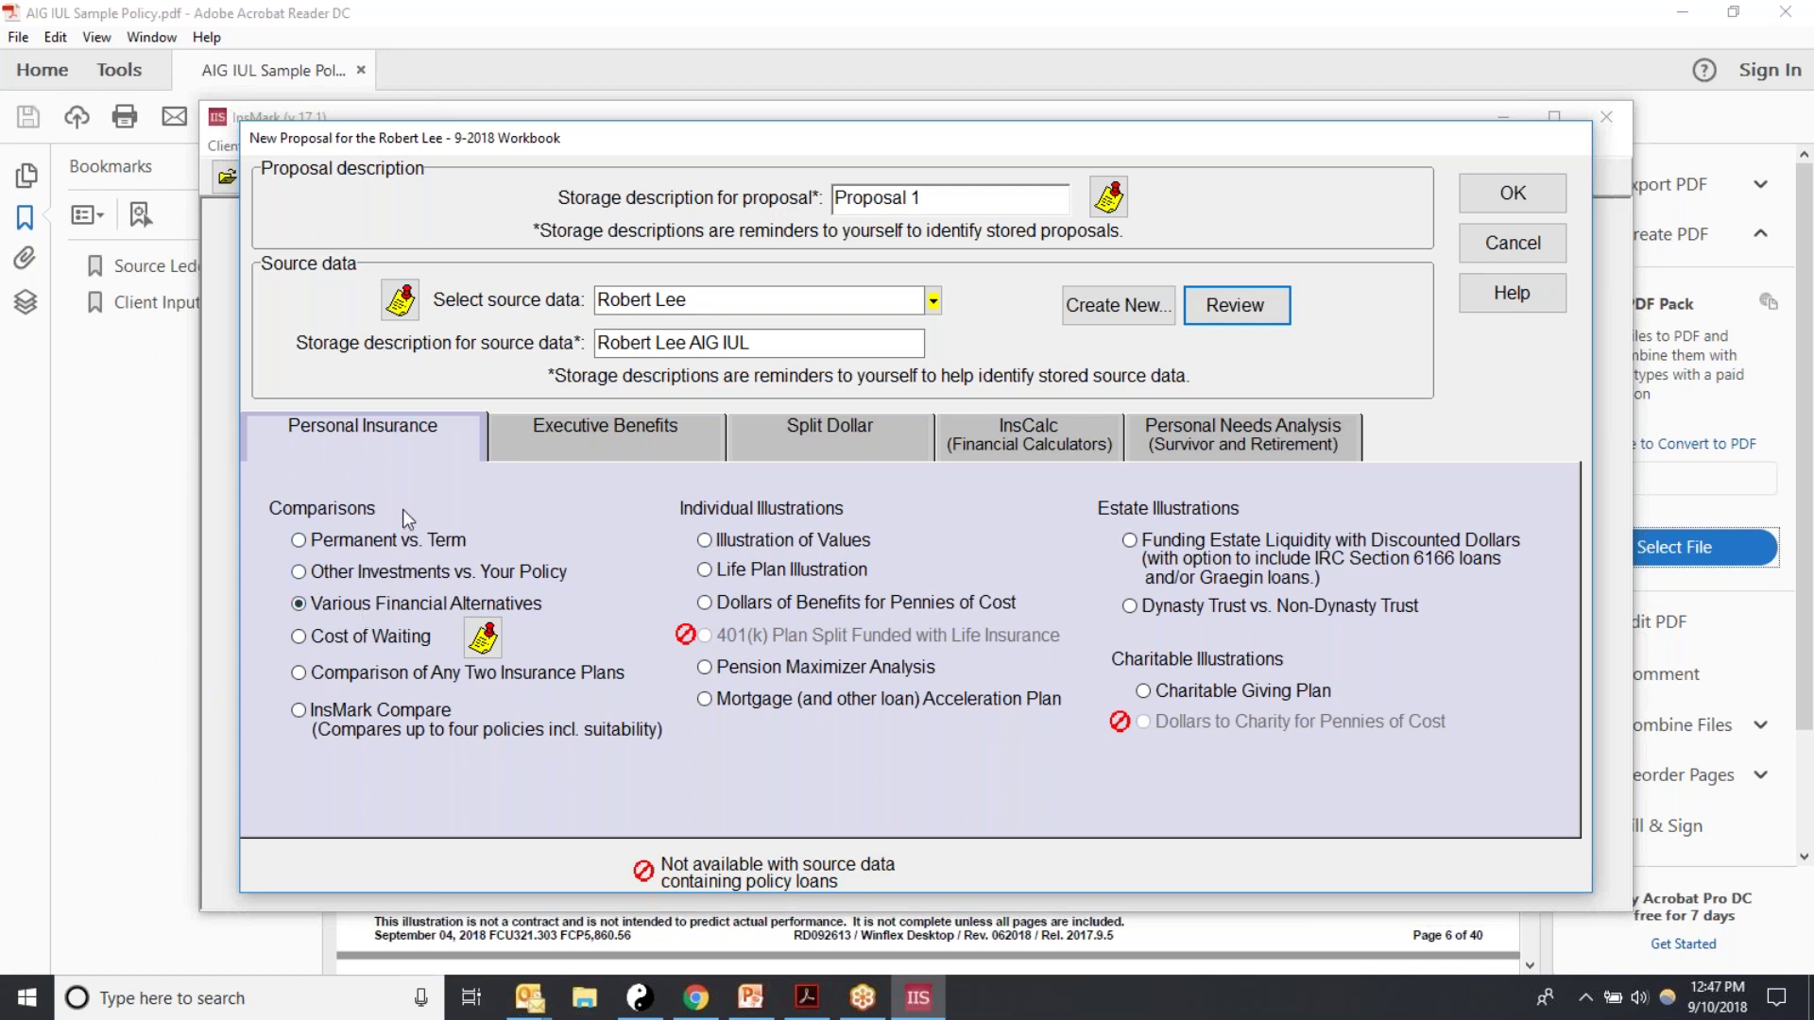
{"action": "left_click", "coordinate": [704, 543]}
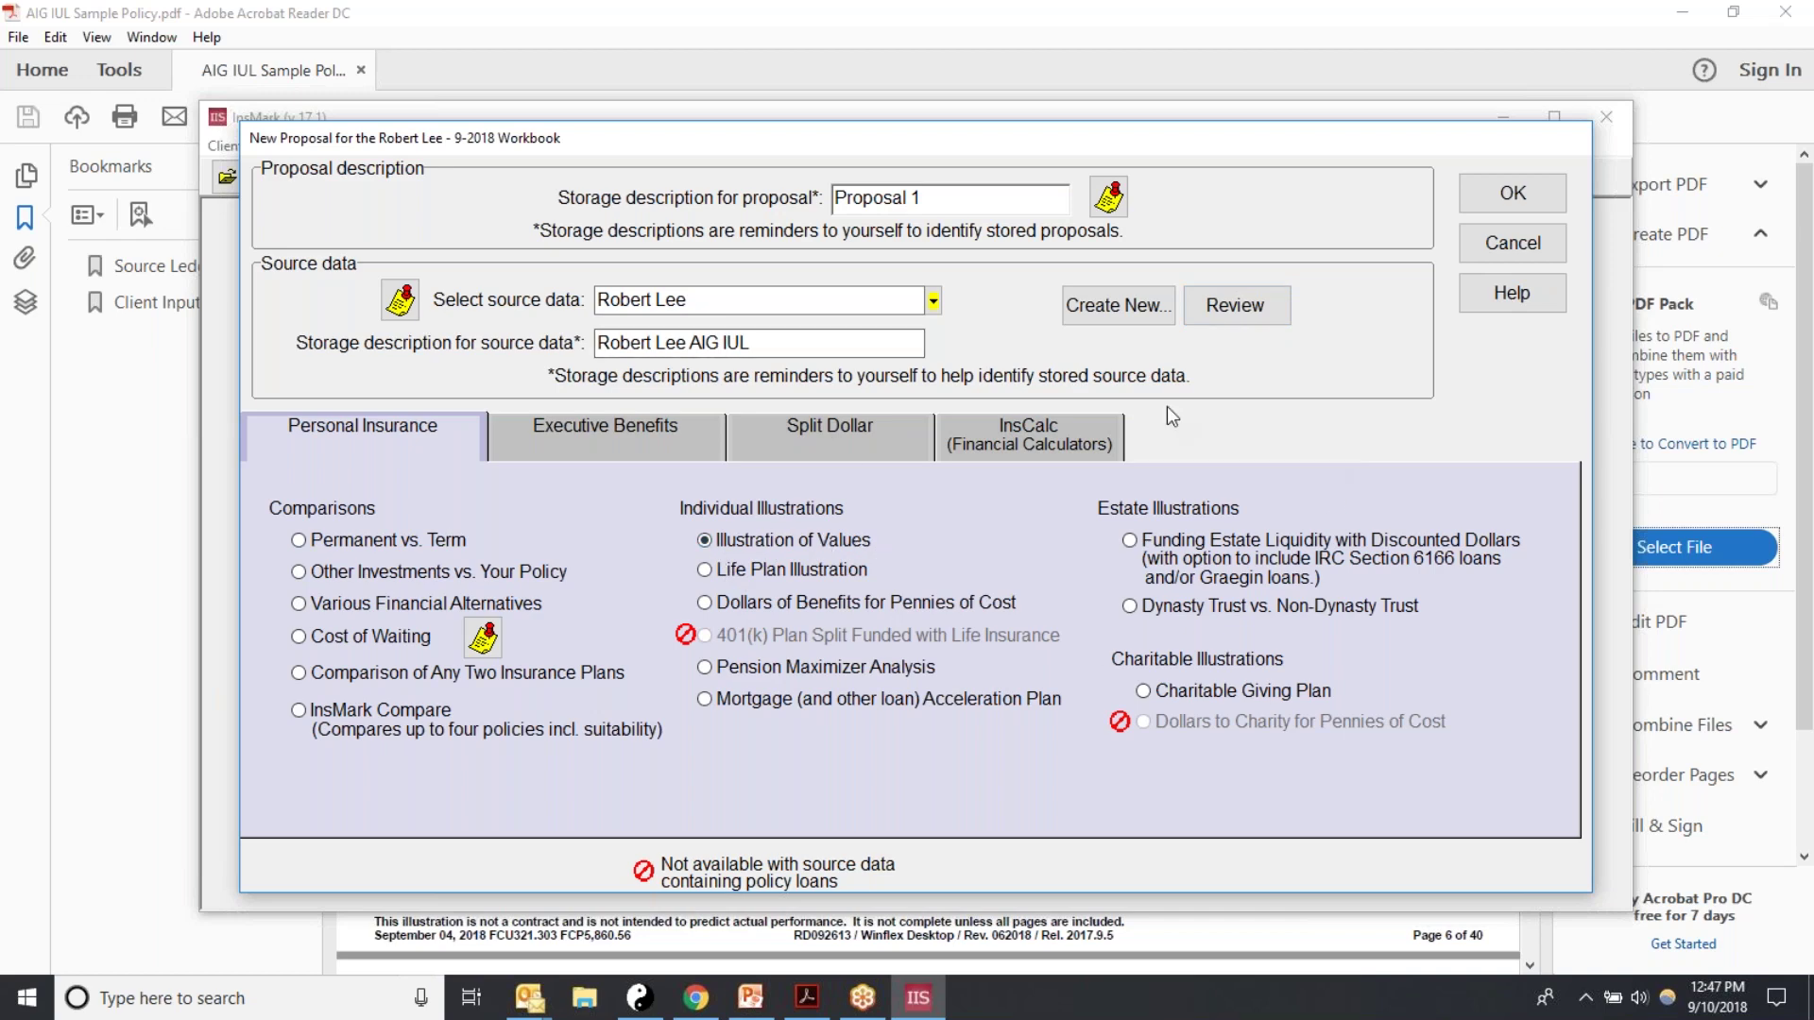
Step: Create the Illustration of Values proposal, illustrated through year 55
{"action": "left_click", "coordinate": [1488, 204]}
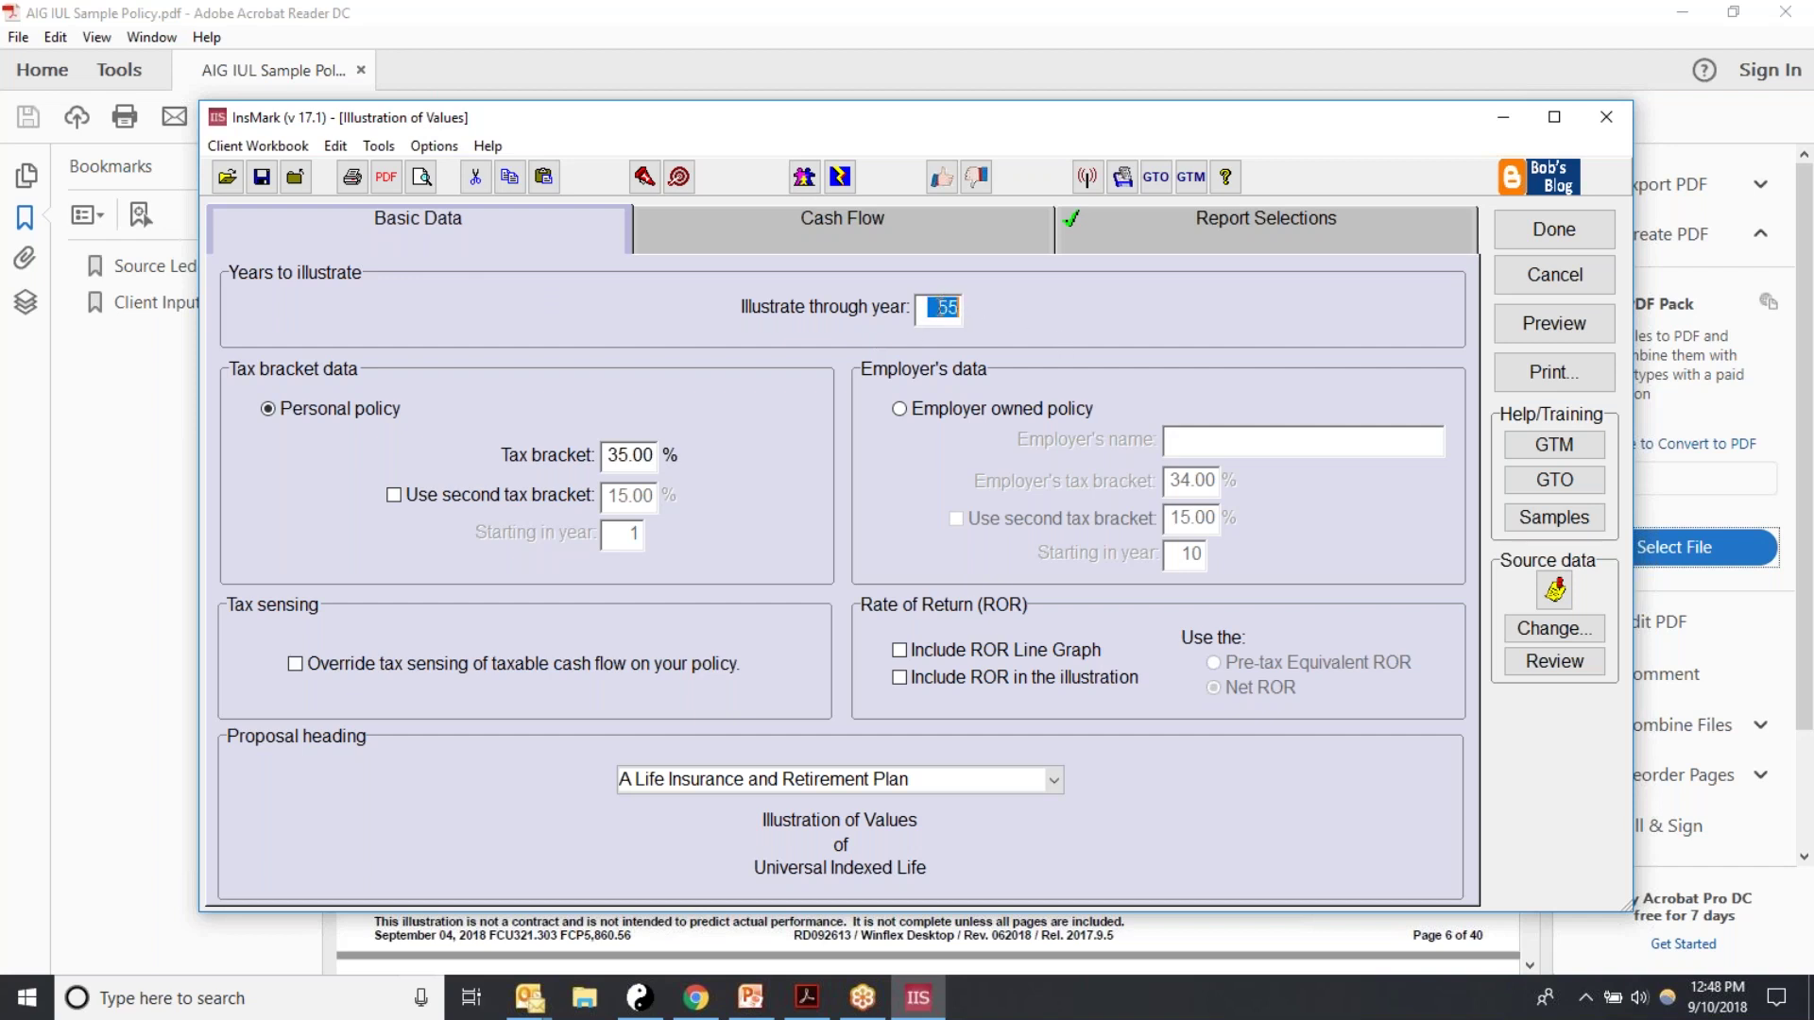
{"action": "type", "text": "45"}
{"action": "key", "text": "BackSpace"}
{"action": "key", "text": "BackSpace"}
{"action": "type", "text": "55"}
Step: Set the tax bracket to 33% and include the rate-of-return line graph and figures
{"action": "left_click_drag", "start_coordinate": [609, 455], "coordinate": [663, 460]}
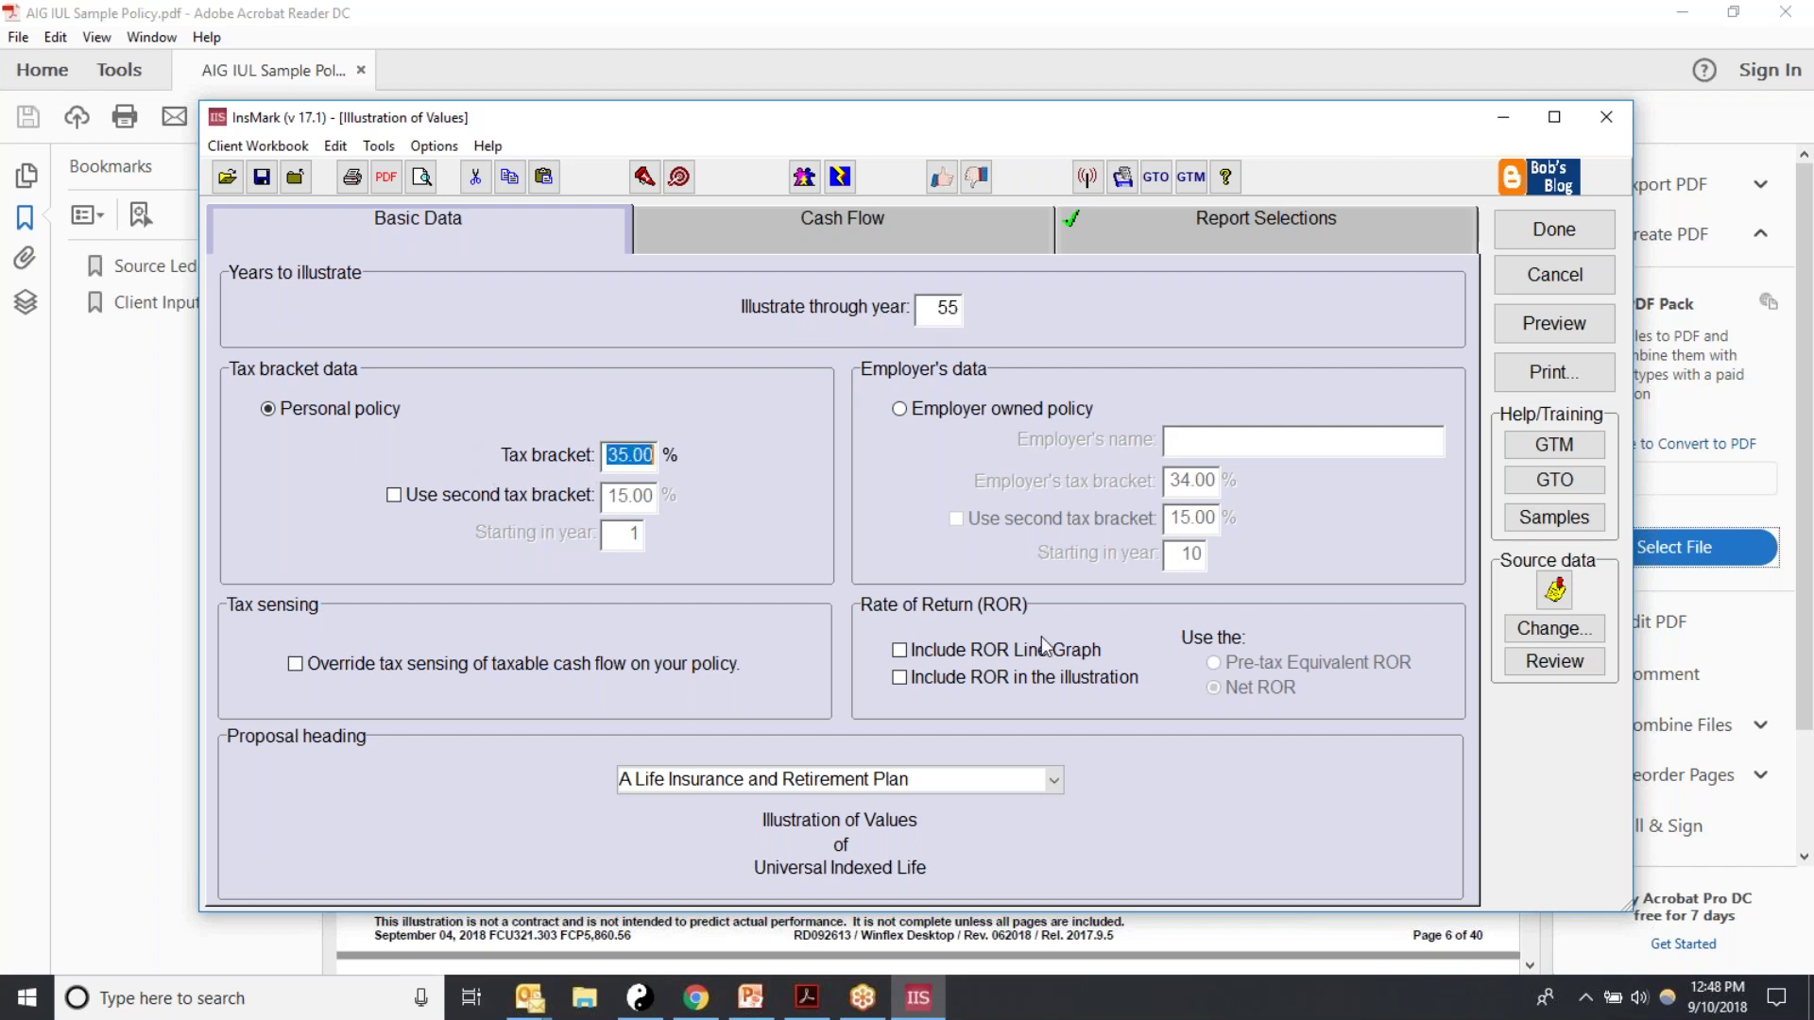
{"action": "type", "text": "33"}
{"action": "left_click", "coordinate": [899, 651]}
{"action": "left_click", "coordinate": [902, 650]}
{"action": "left_click", "coordinate": [983, 679]}
{"action": "left_click", "coordinate": [900, 650]}
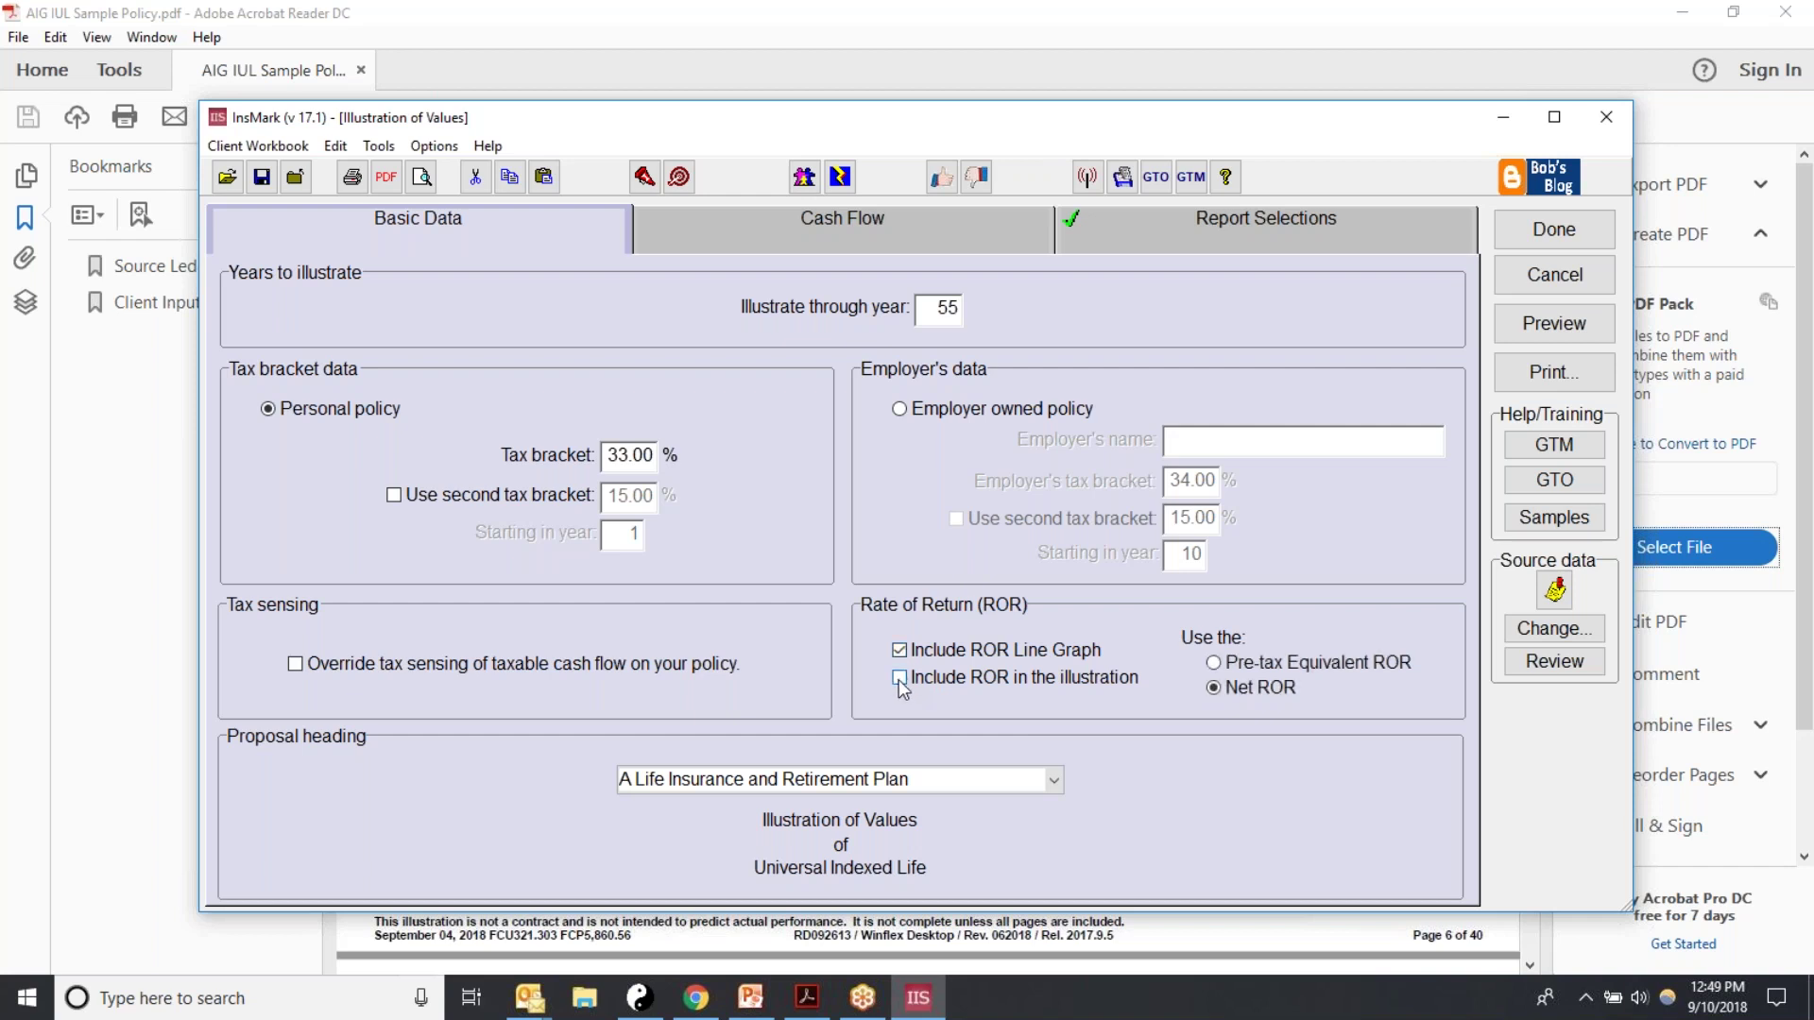
{"action": "left_click", "coordinate": [899, 680]}
Step: Check the proposal's Cash Flow settings, then bring up the Report Selections page
{"action": "left_click", "coordinate": [722, 236]}
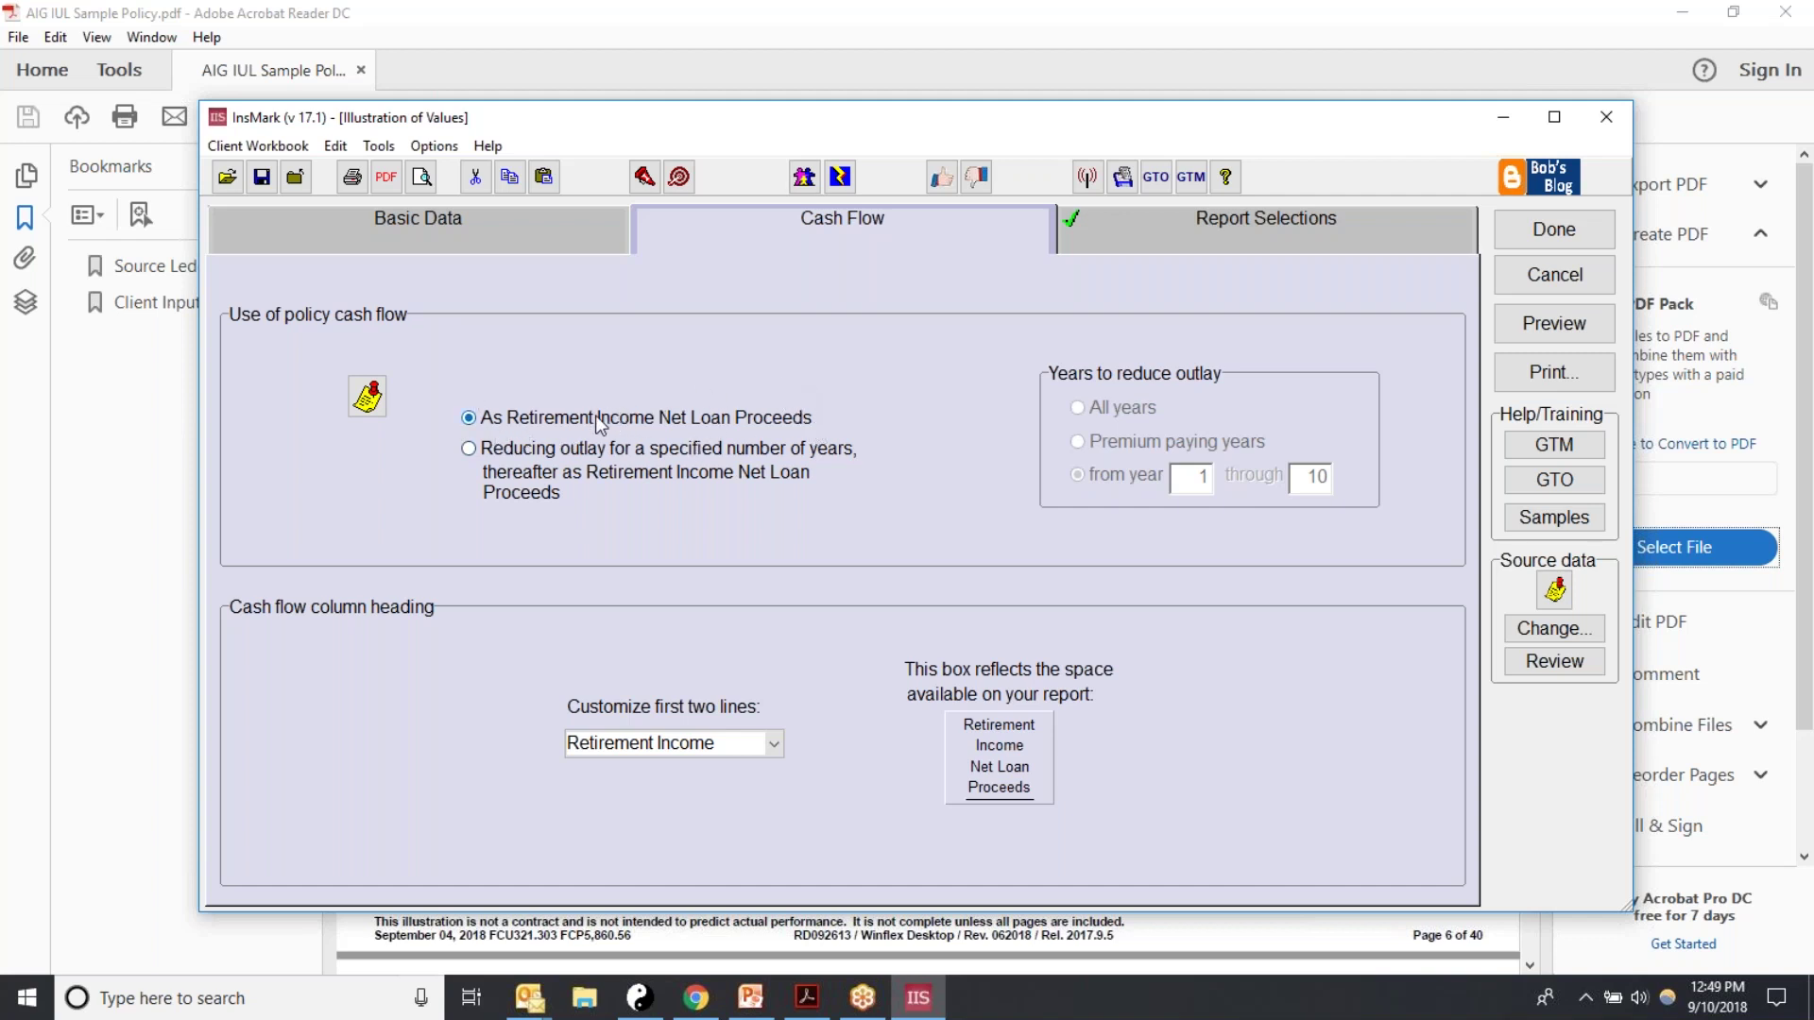
{"action": "left_click", "coordinate": [1186, 236]}
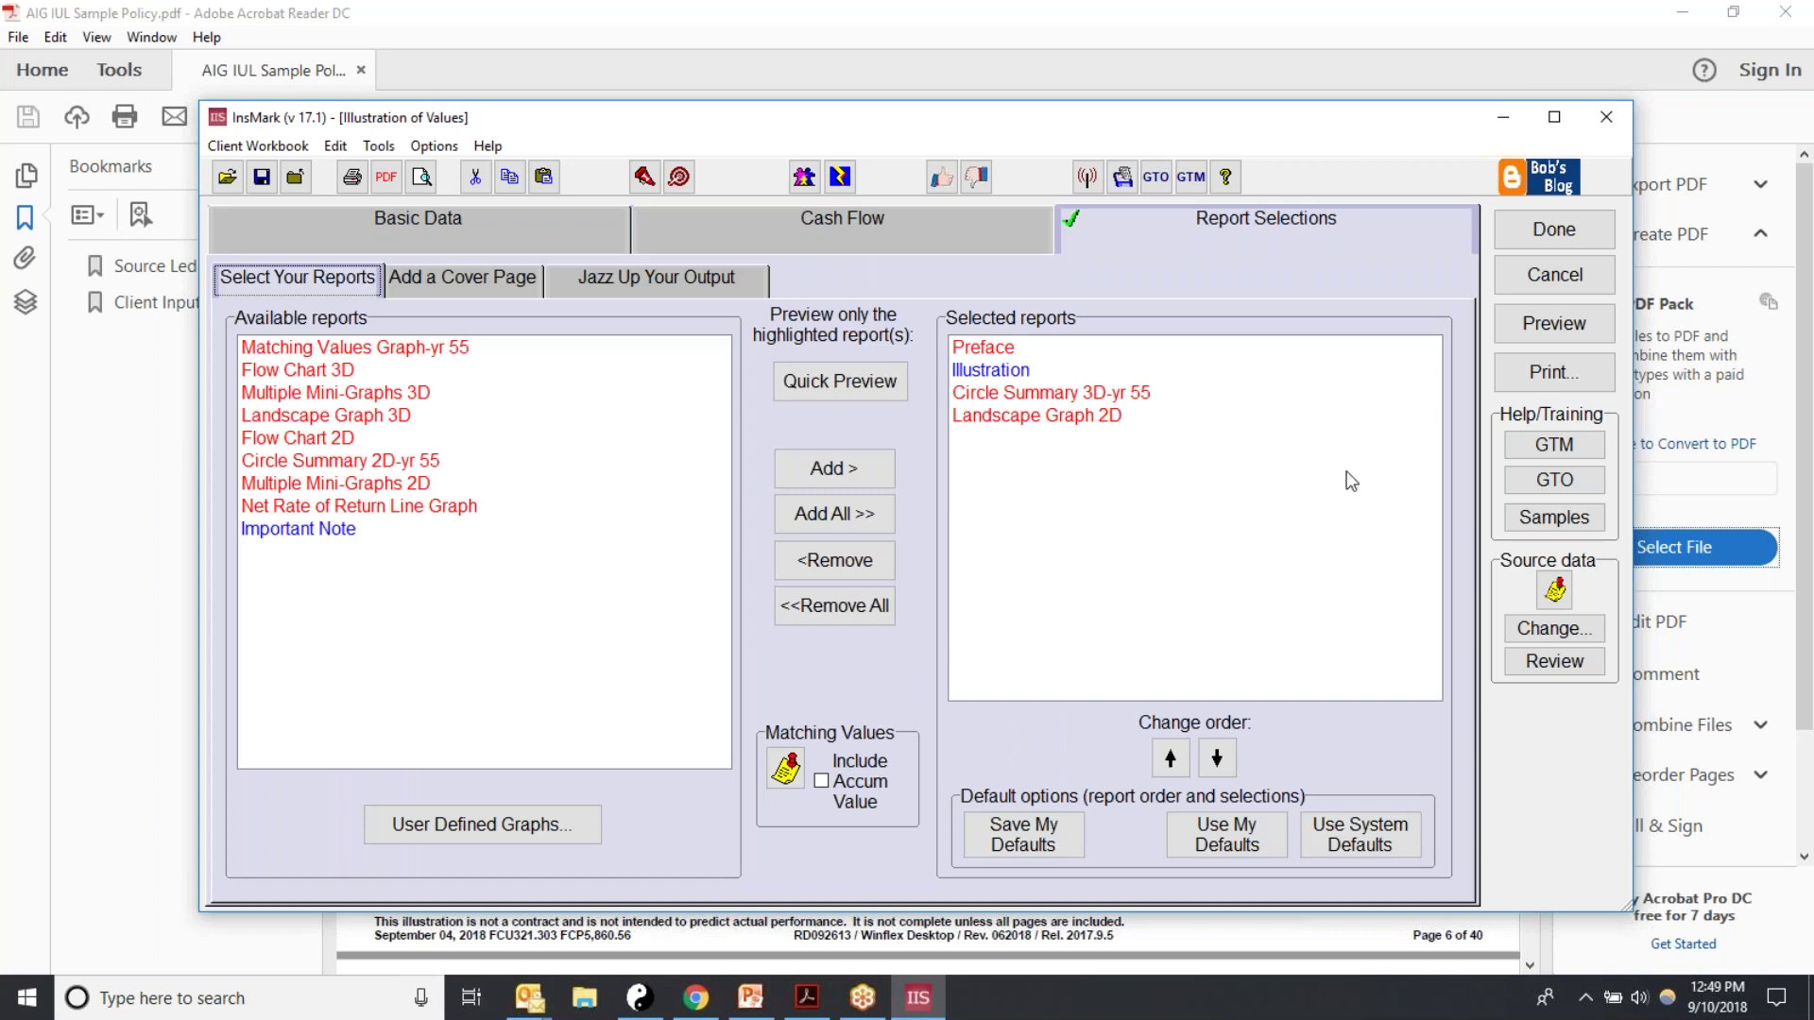
Step: Restore the system default reports, adding the Net Rate of Return Line Graph, and go to cover page settings
{"action": "left_click", "coordinate": [1358, 842]}
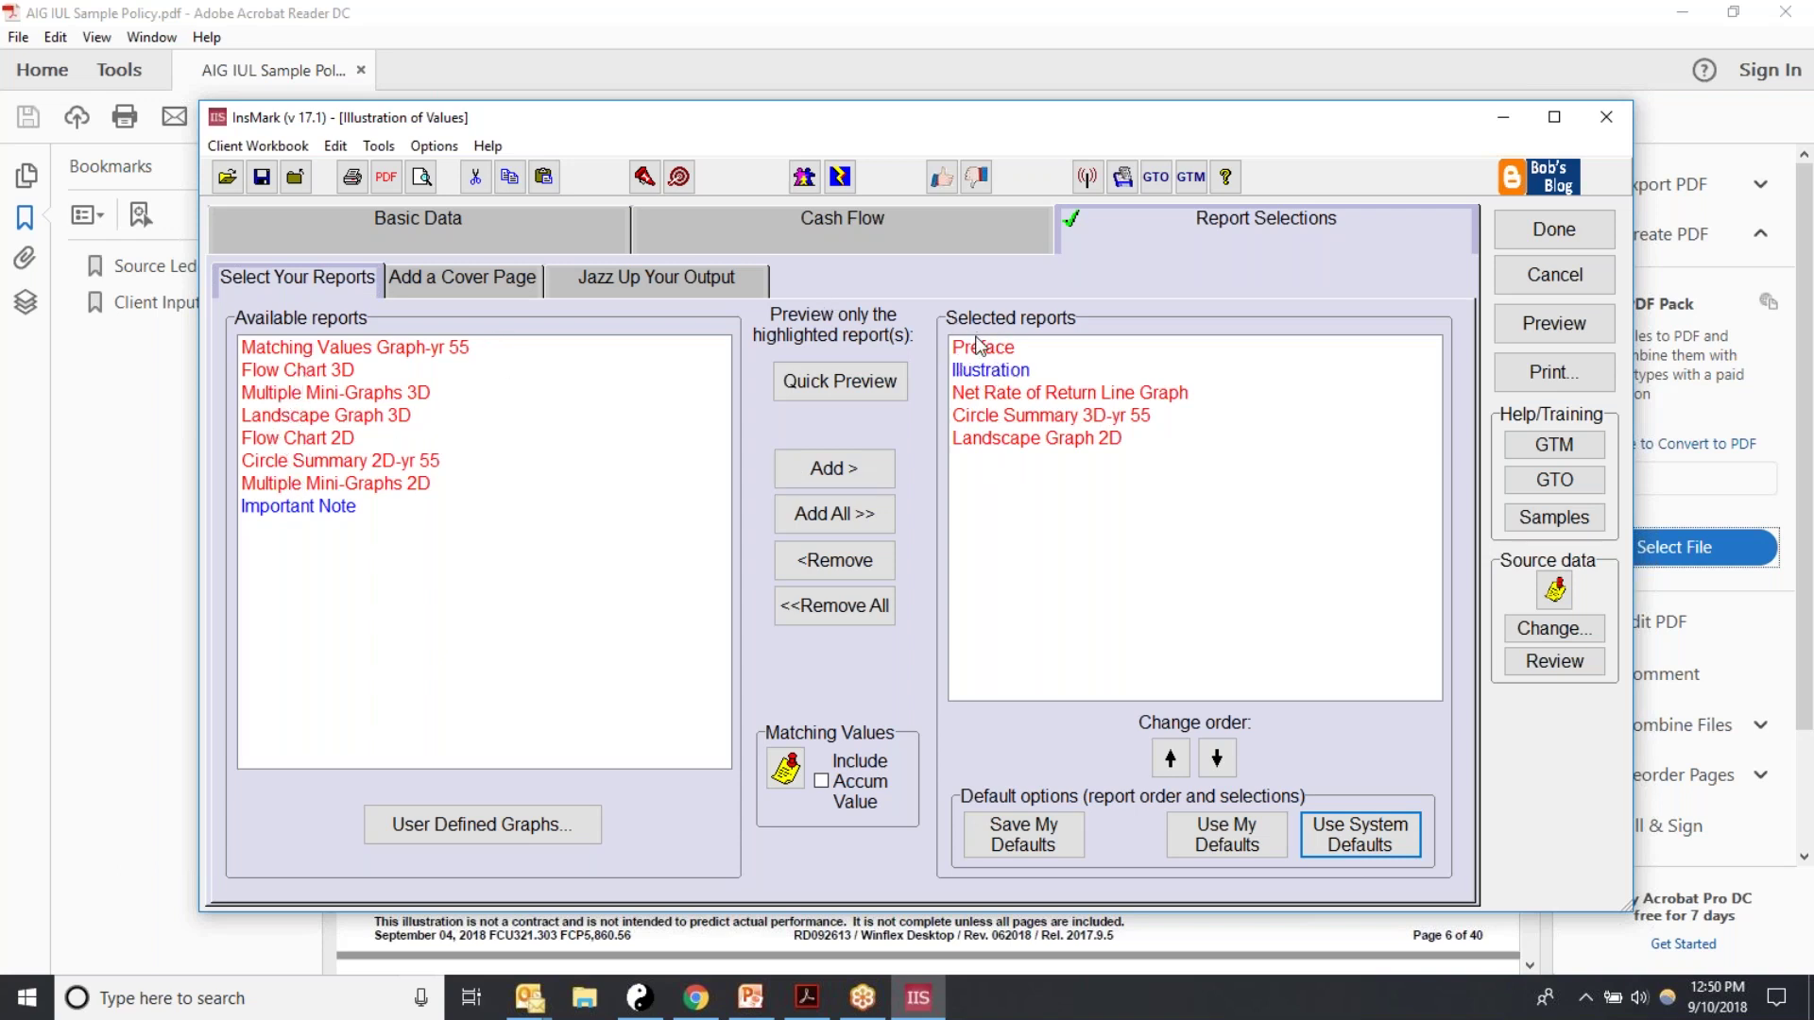
{"action": "left_click", "coordinate": [1373, 848]}
{"action": "left_click", "coordinate": [413, 288]}
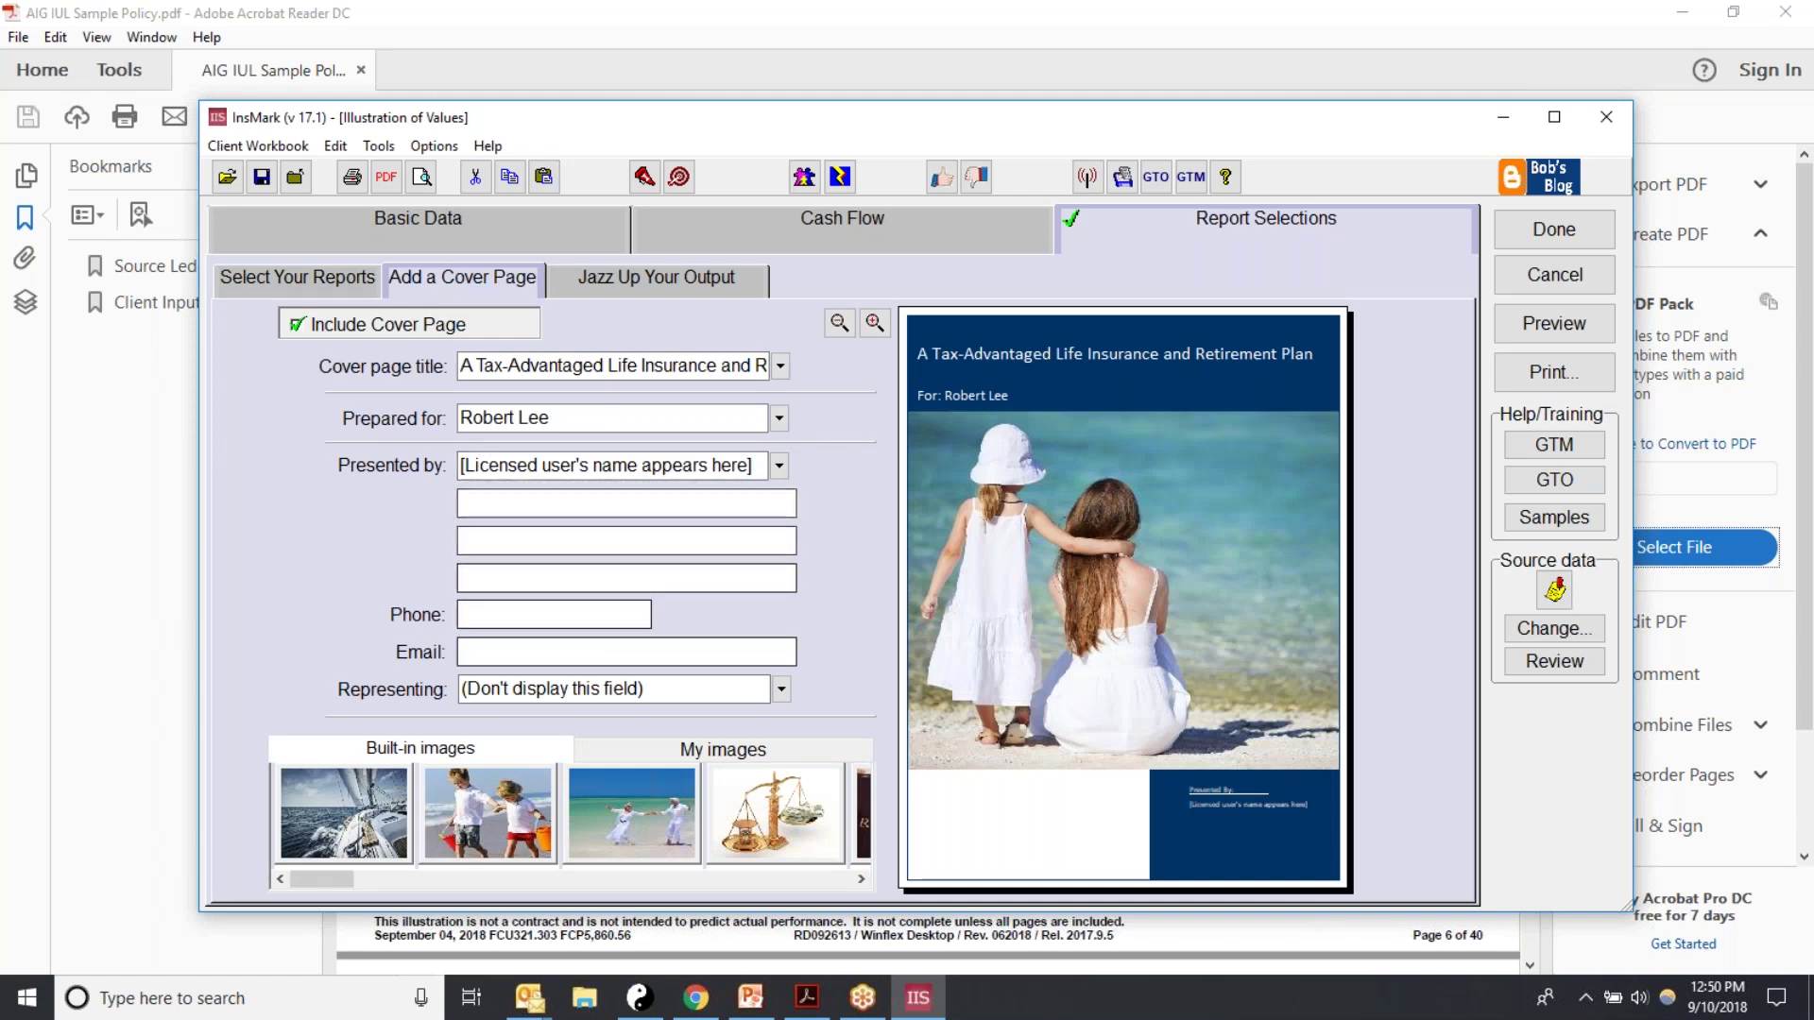
Step: Make the palm-tree beach photo the cover image and generate a preview of the selected reports
{"action": "left_click", "coordinate": [861, 880]}
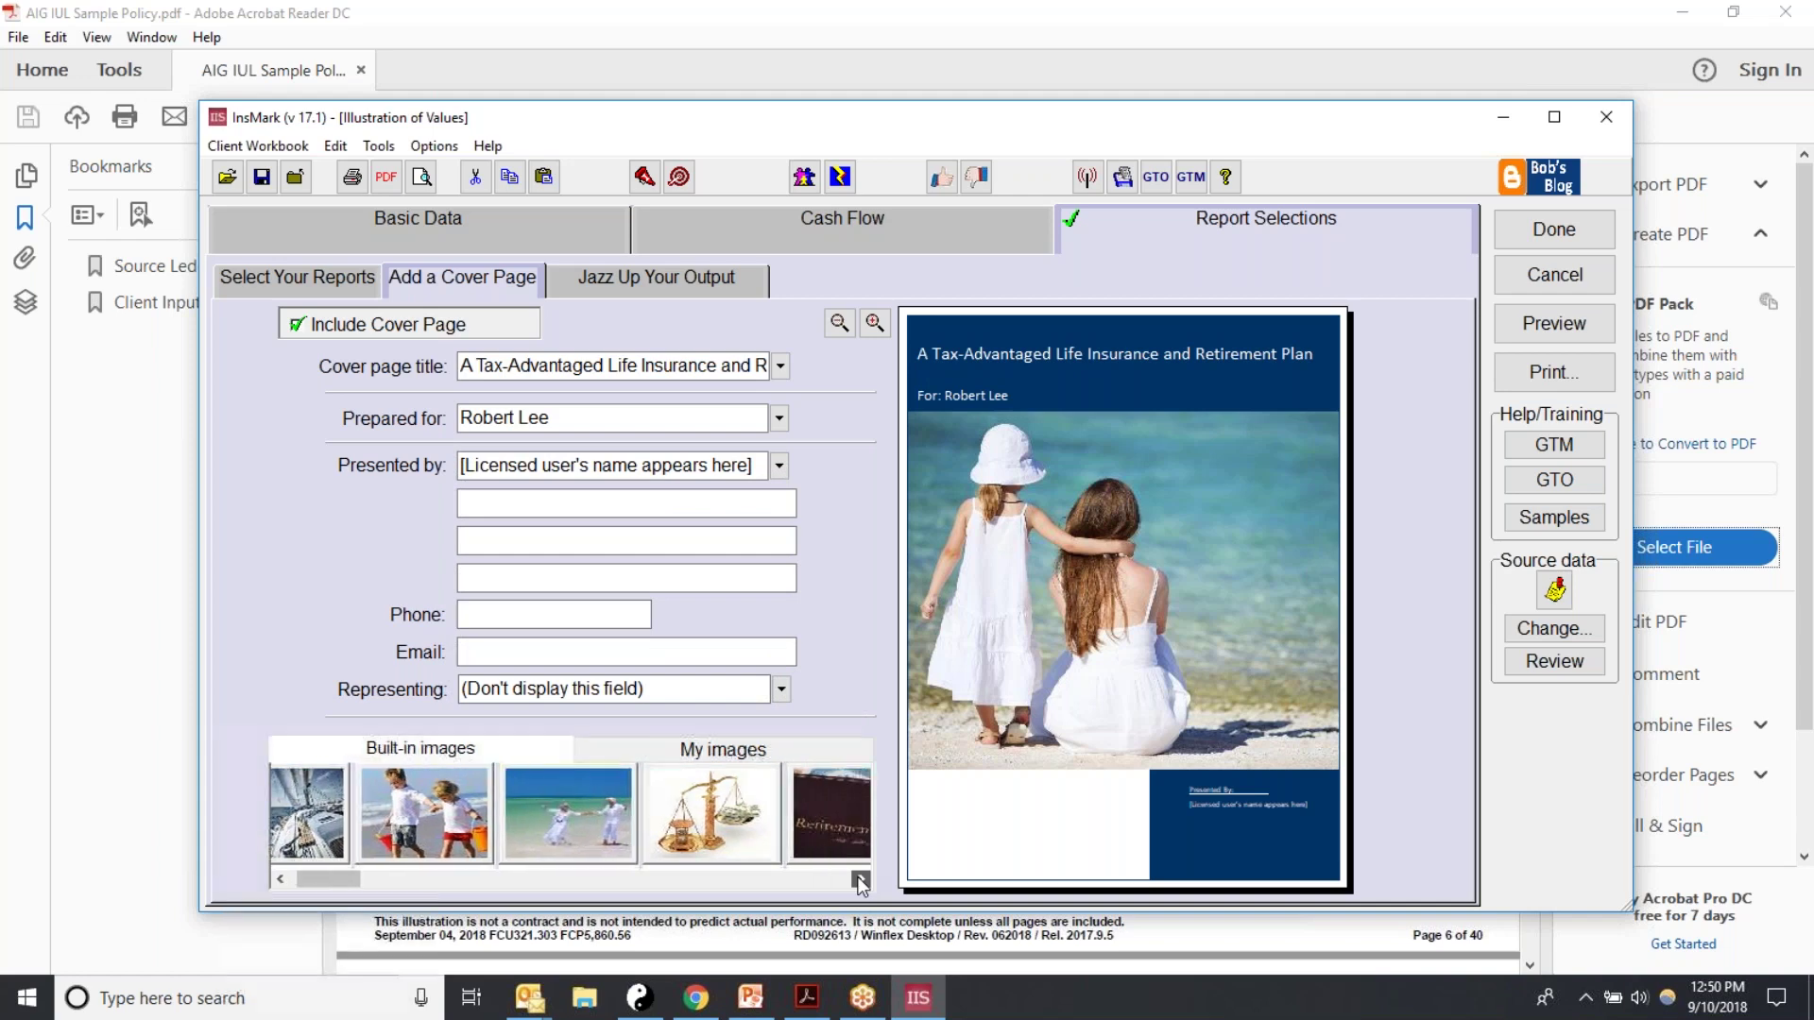
{"action": "left_click_drag", "start_coordinate": [862, 880], "coordinate": [861, 879]}
{"action": "left_click", "coordinate": [604, 820]}
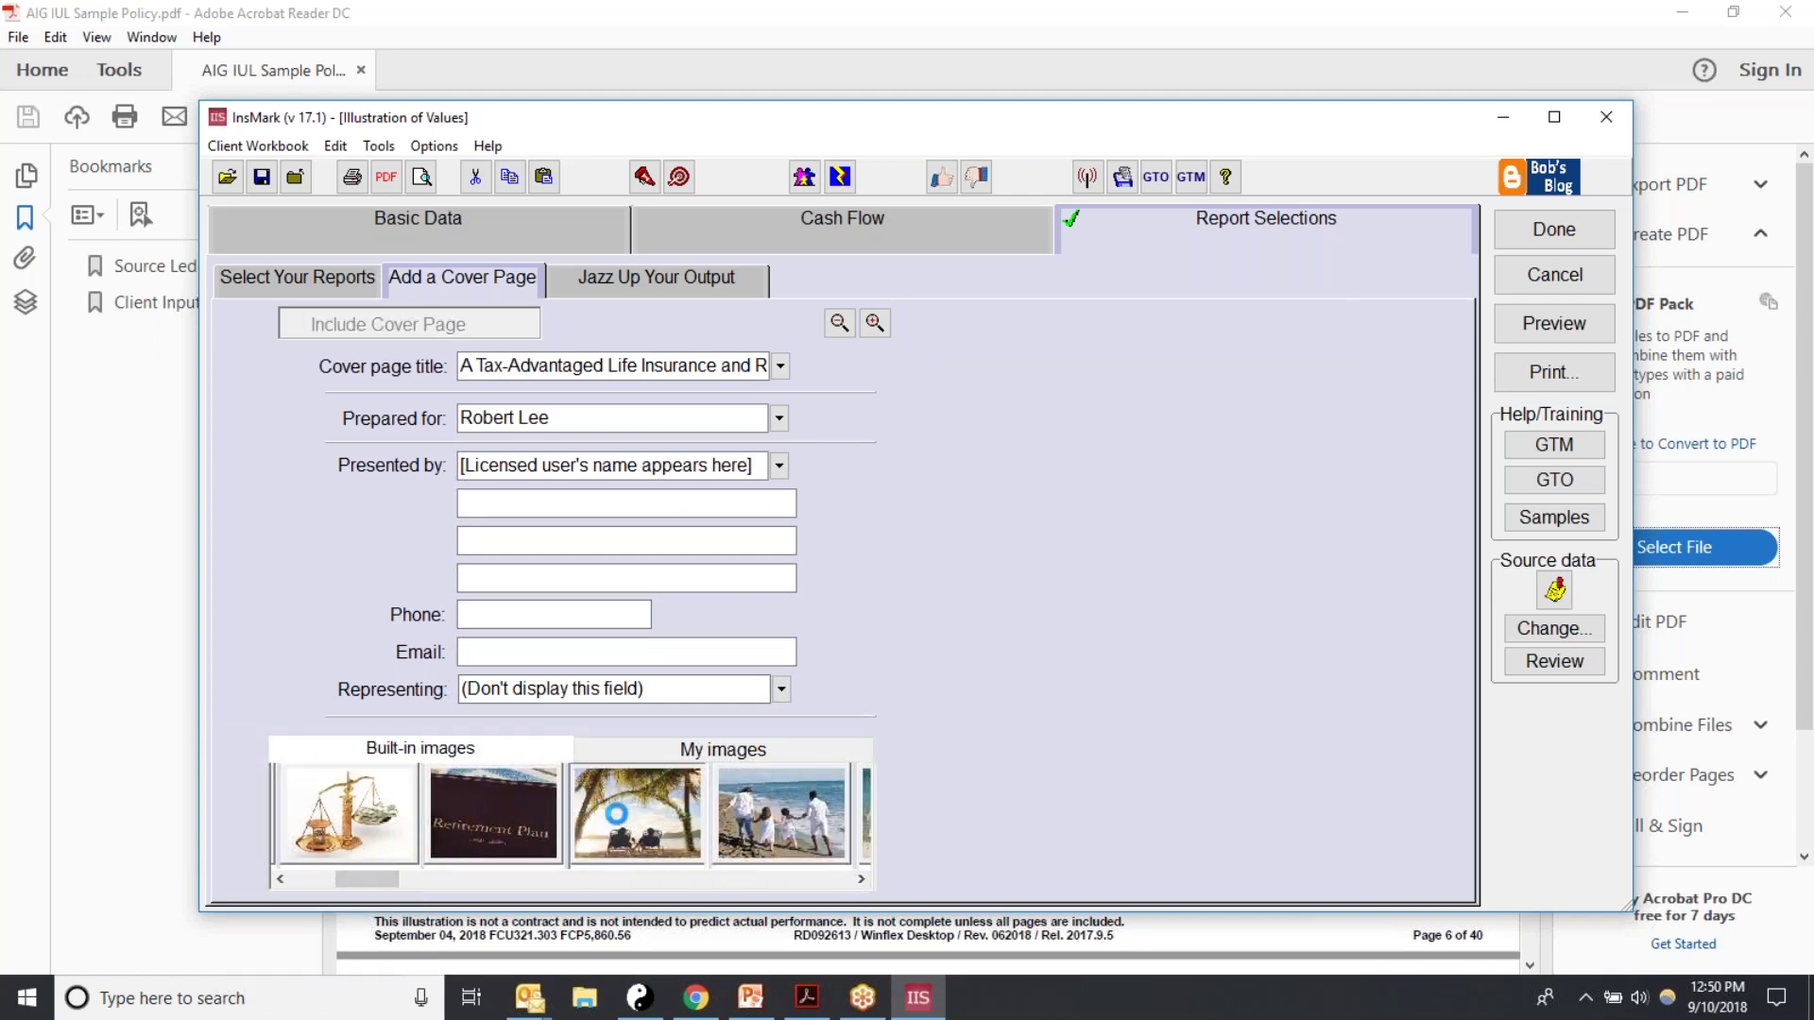
{"action": "left_click", "coordinate": [861, 880]}
{"action": "left_click", "coordinate": [860, 880]}
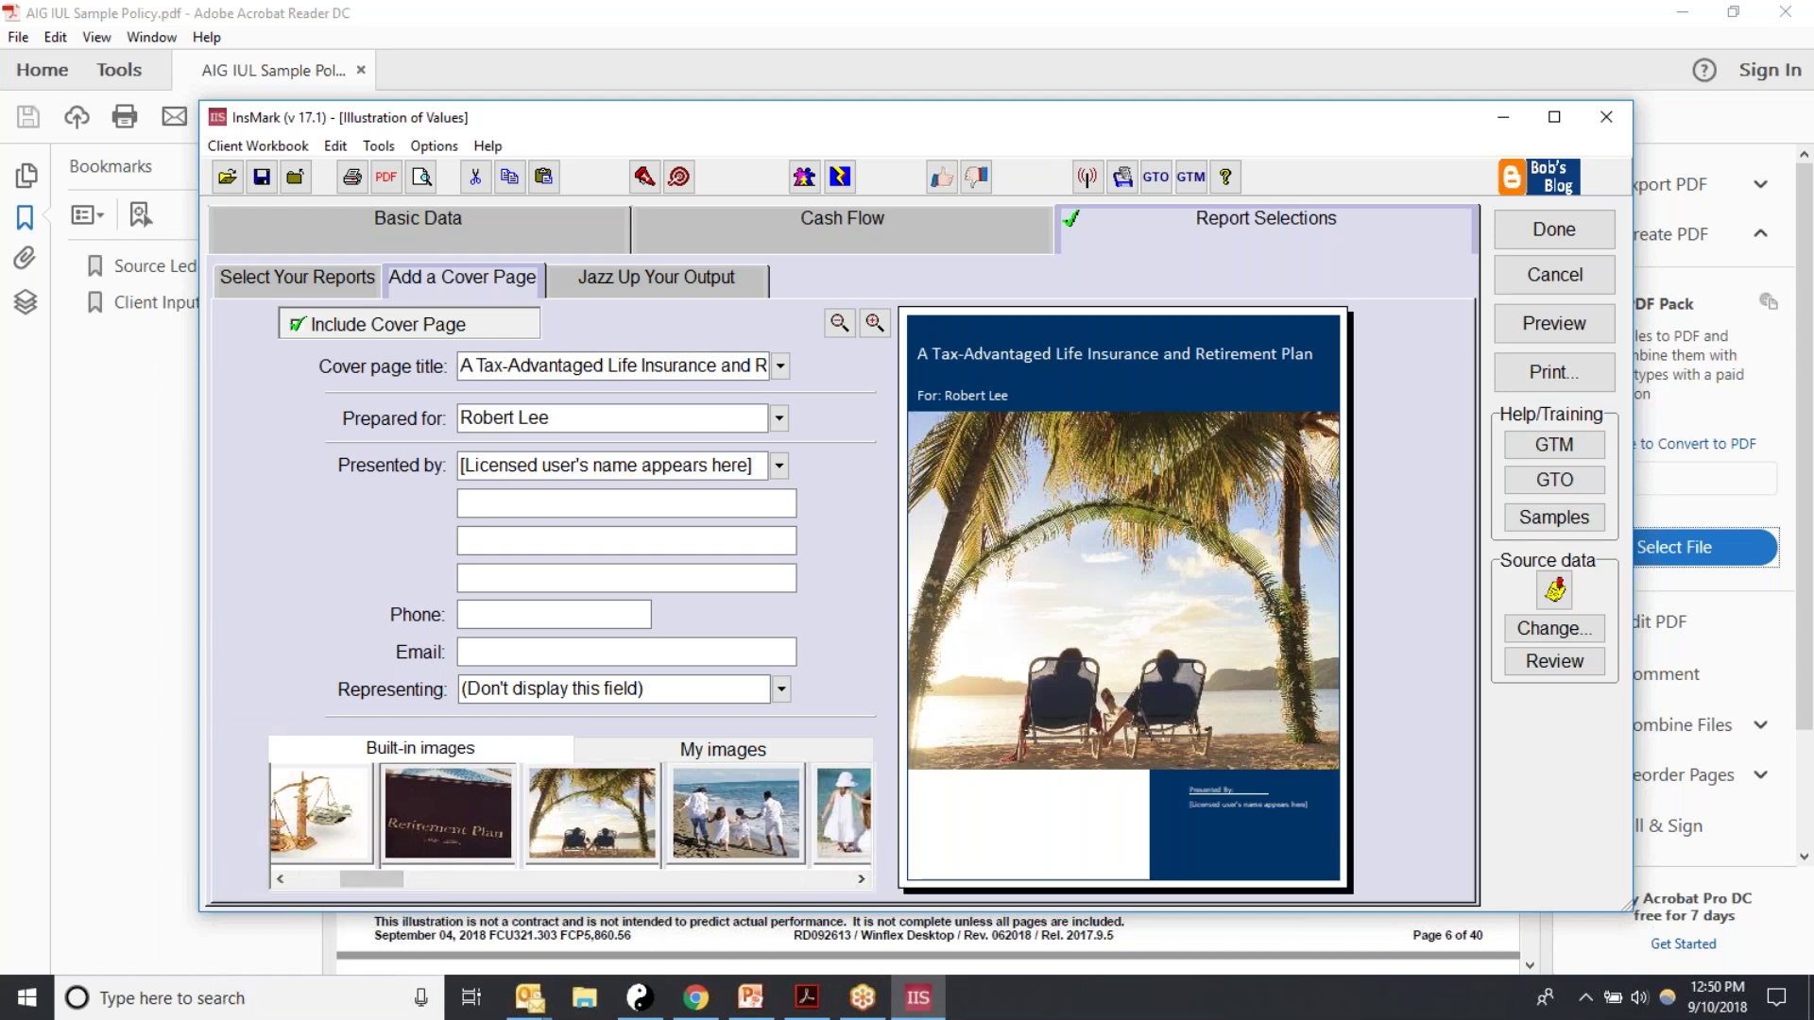
{"action": "left_click", "coordinate": [448, 813]}
{"action": "left_click", "coordinate": [650, 836]}
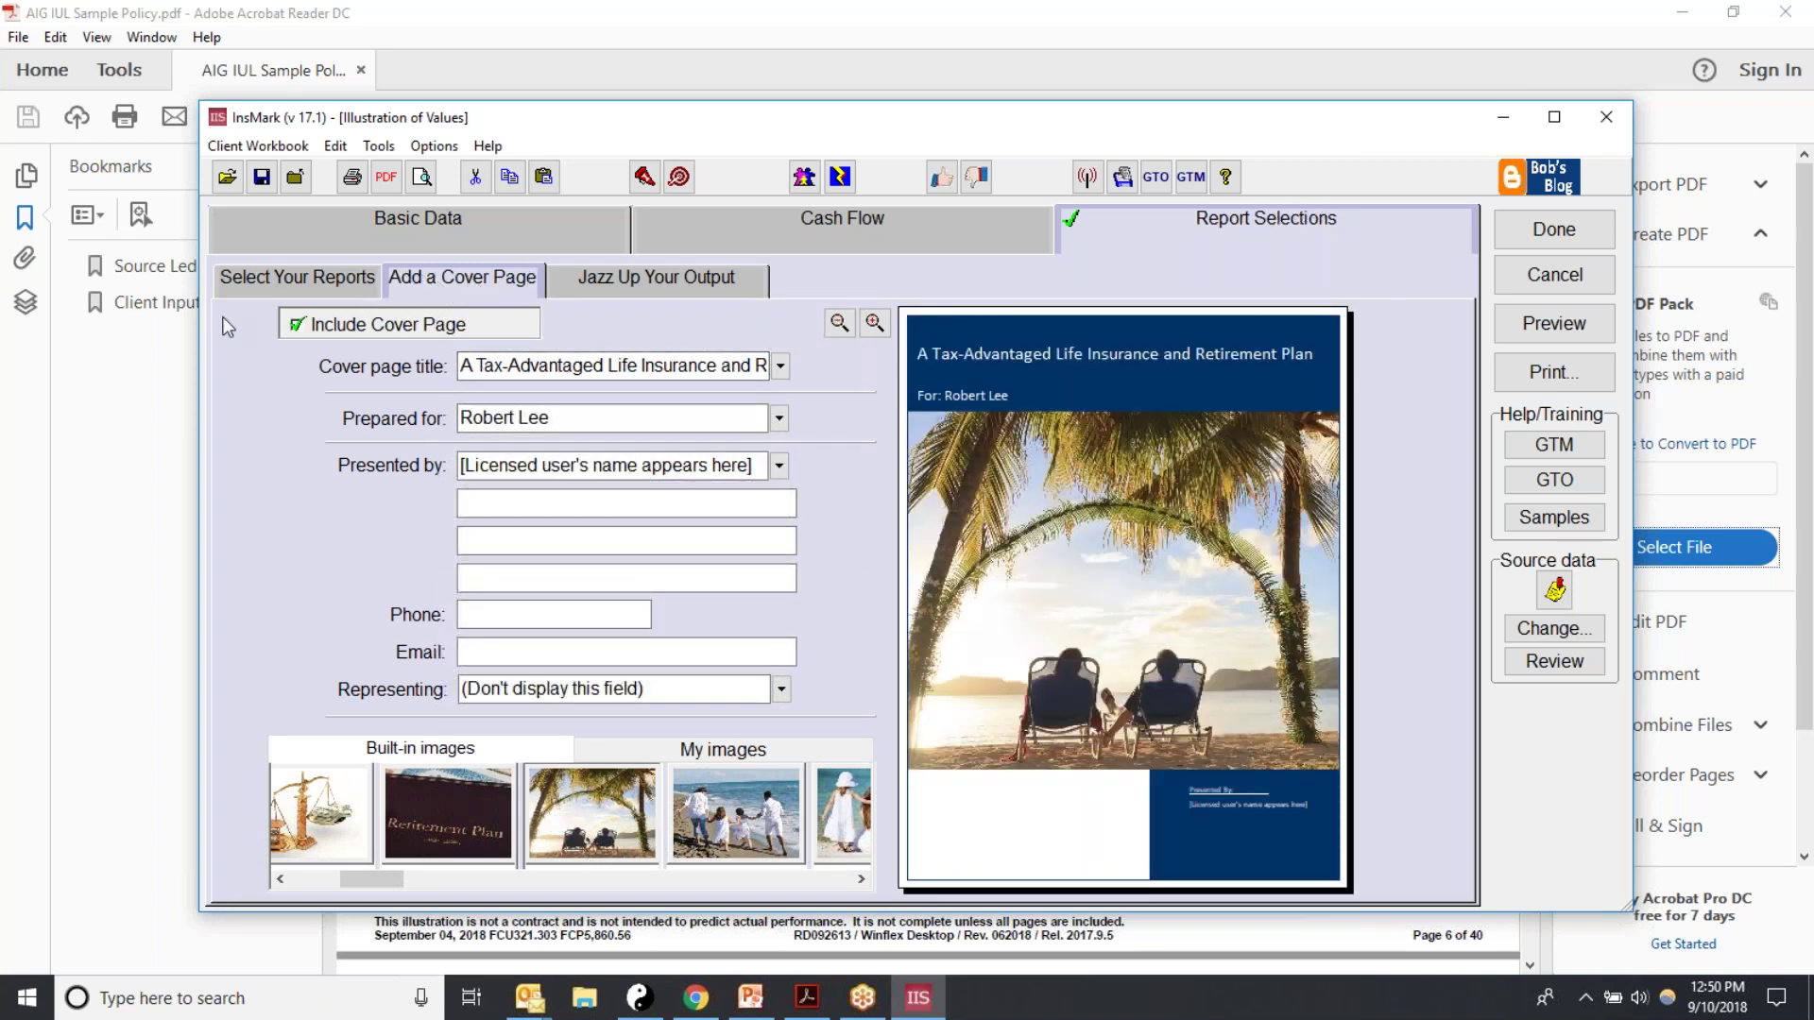
{"action": "left_click", "coordinate": [230, 279]}
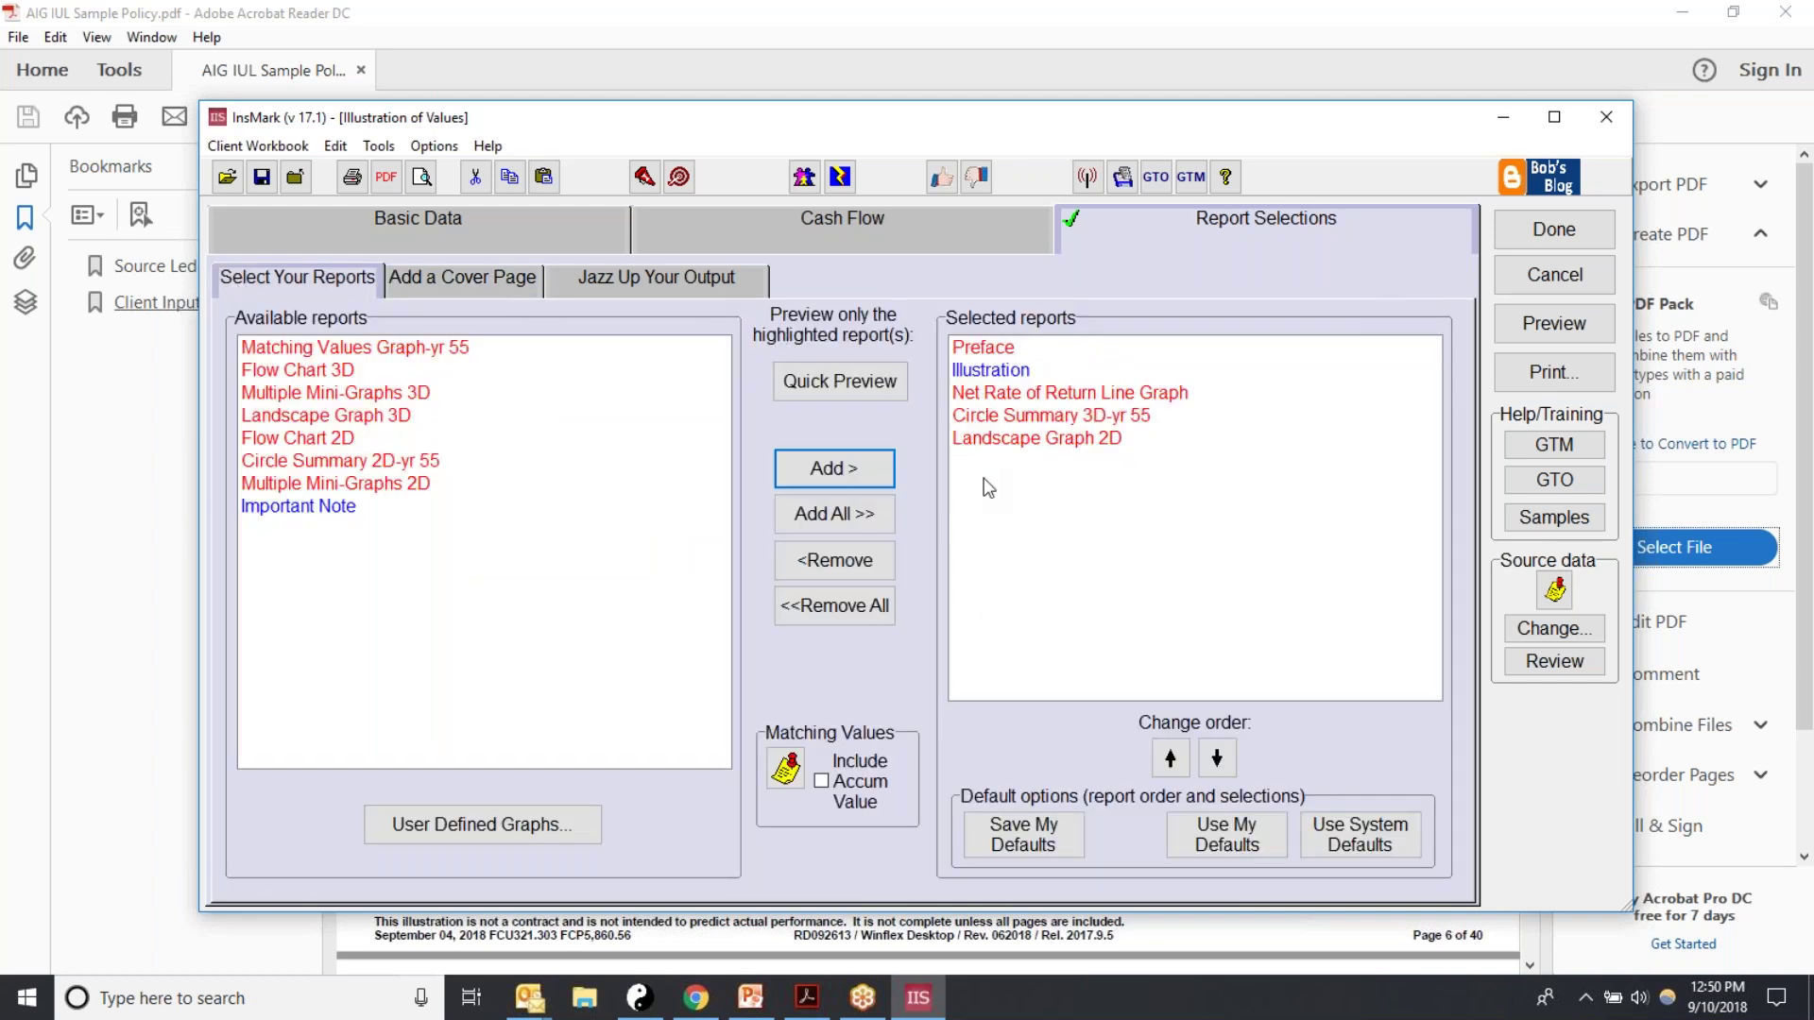
{"action": "left_click", "coordinate": [1557, 327]}
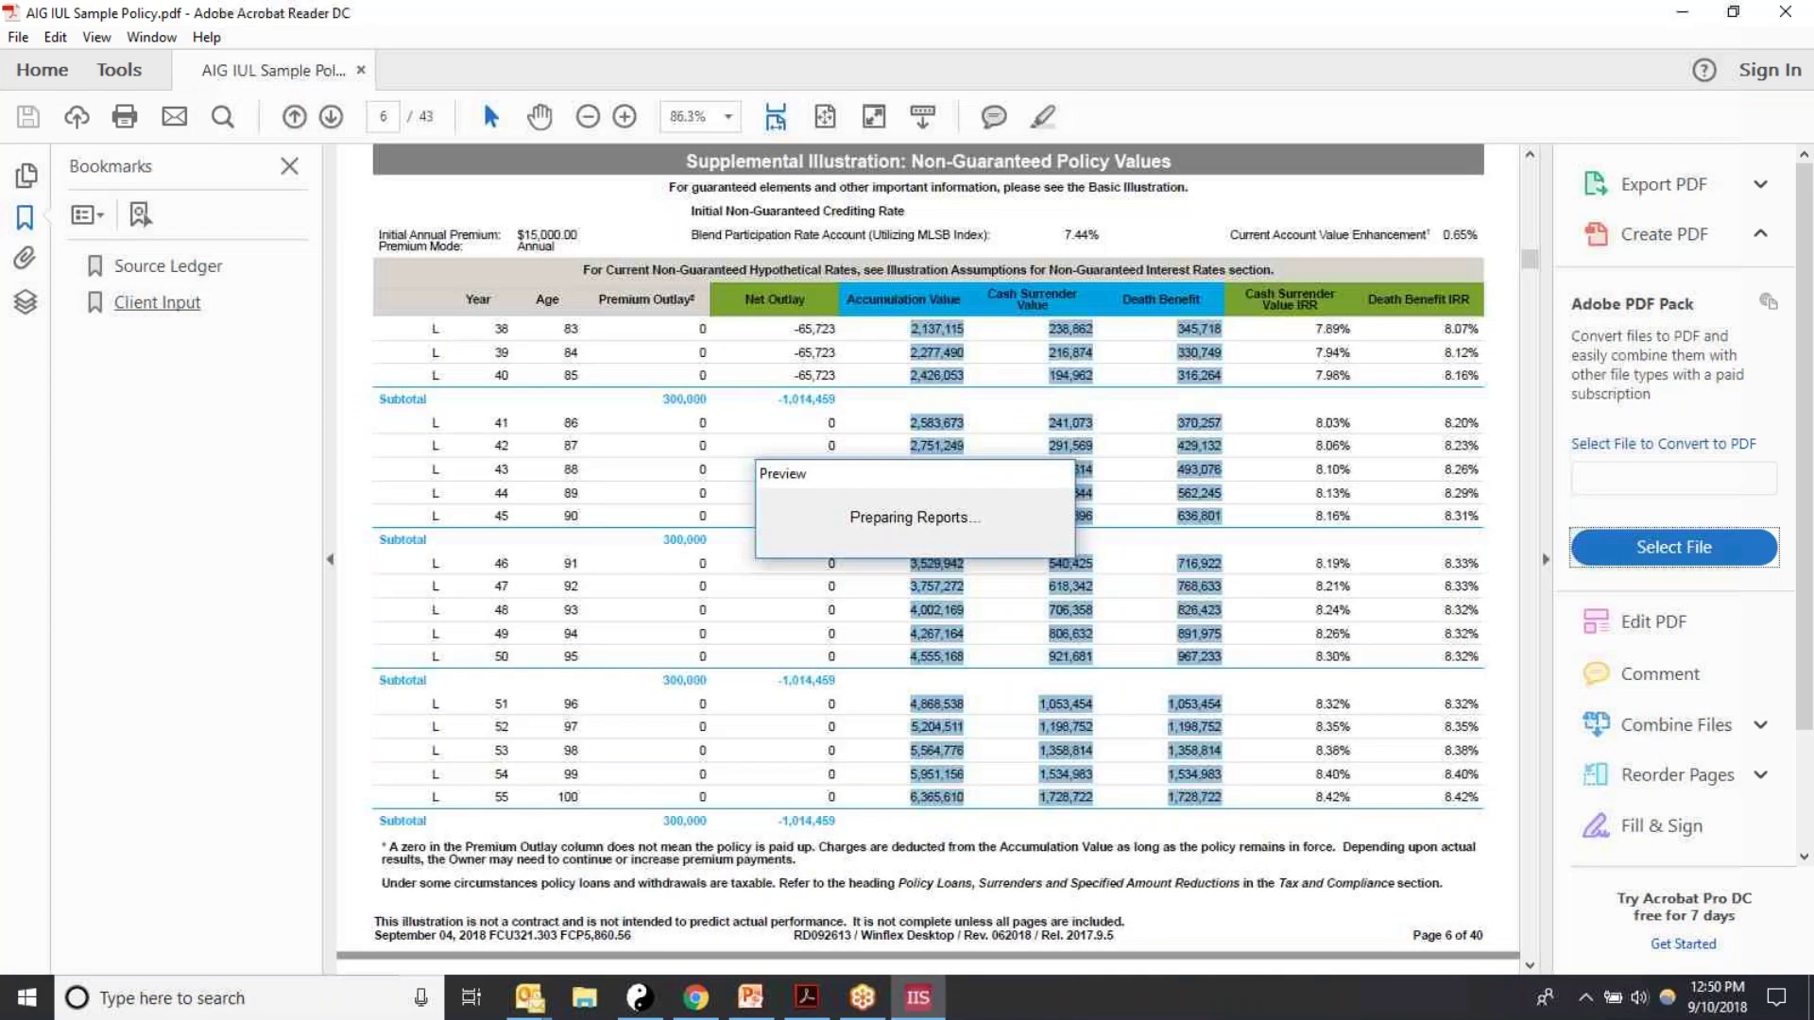
Step: Page through all seven preview pages to the year-55 values graph ($1,728,722 death benefit), then close it
{"action": "scroll", "coordinate": [1211, 458], "scroll_direction": "down", "scroll_amount": 1}
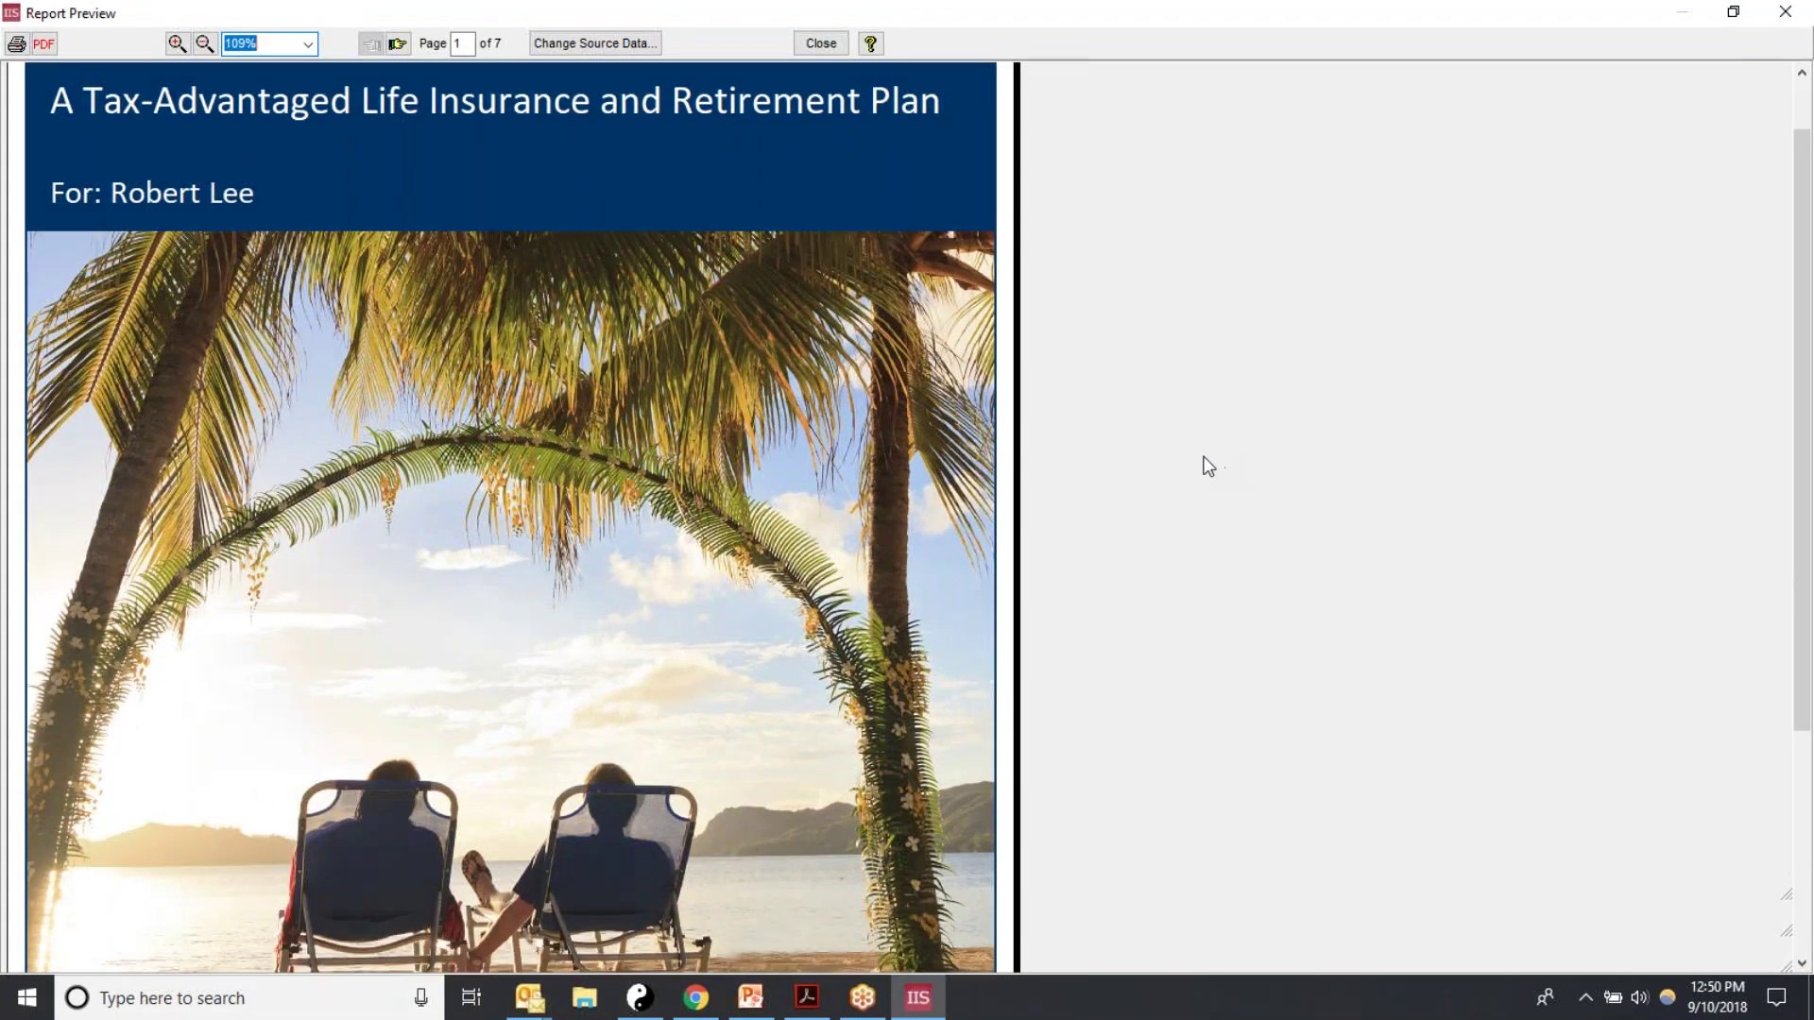
{"action": "left_click", "coordinate": [397, 44]}
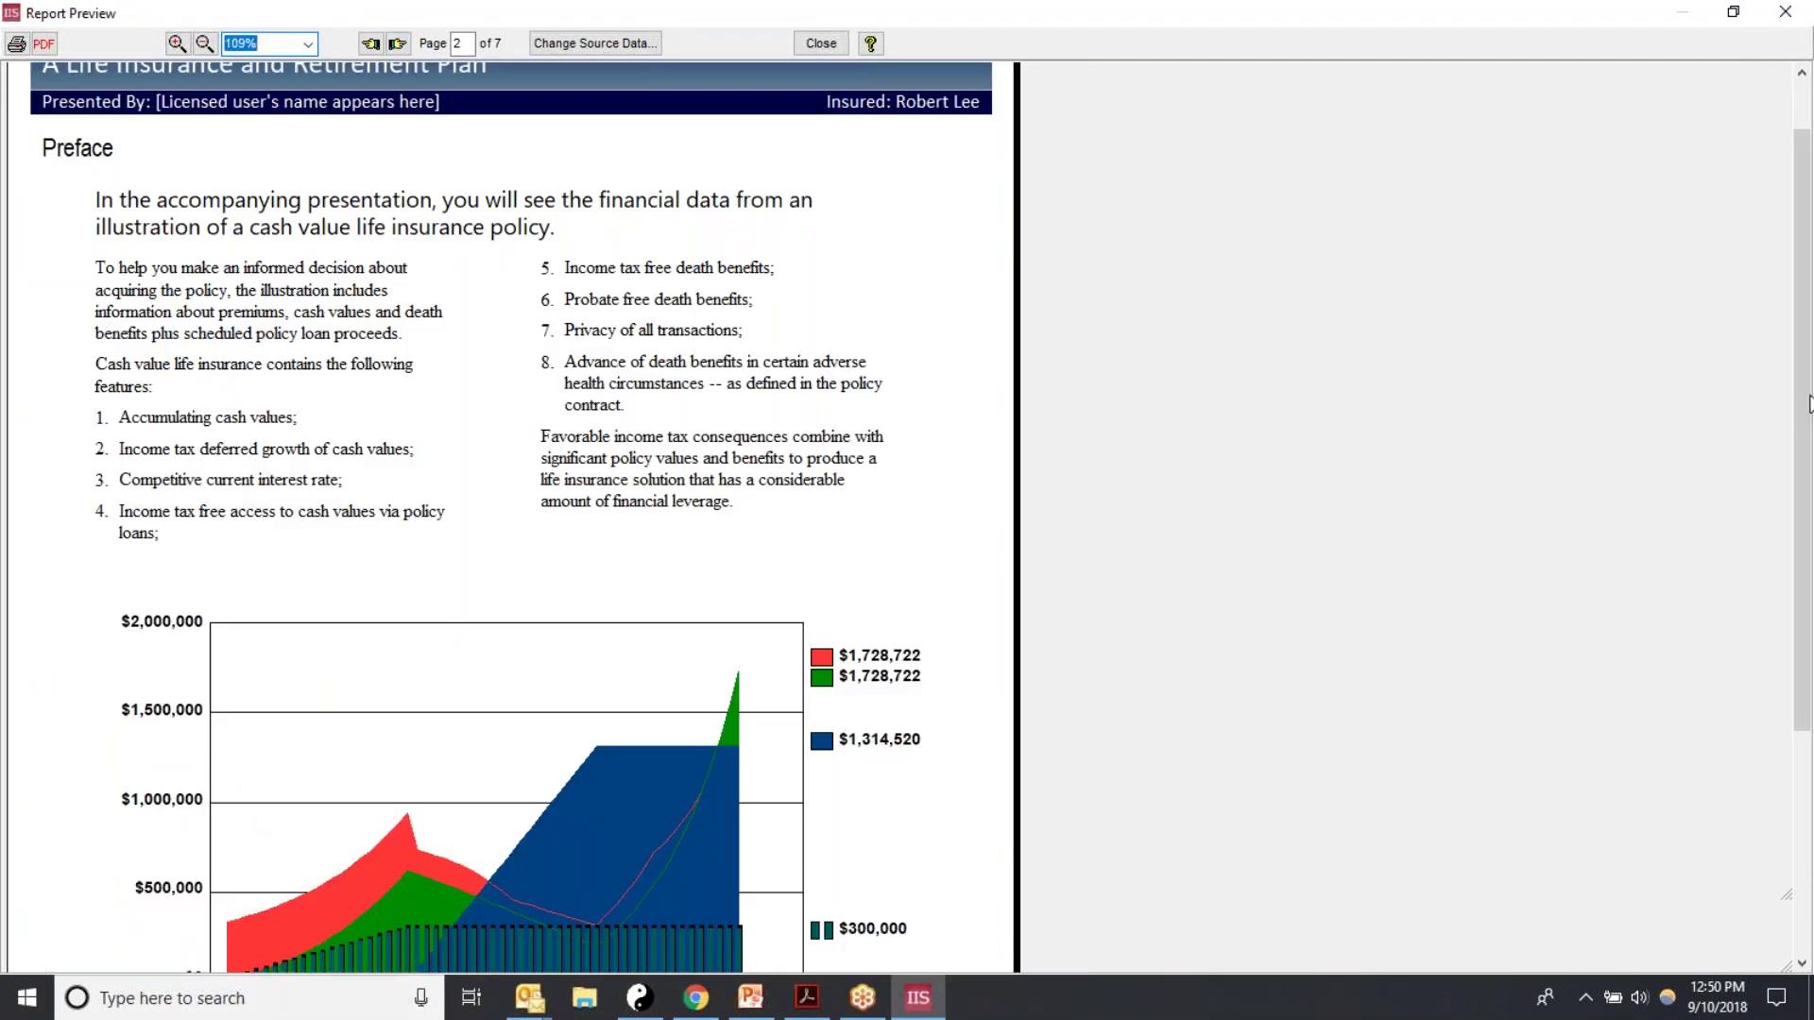
{"action": "left_click", "coordinate": [396, 44]}
{"action": "scroll", "coordinate": [879, 303], "scroll_direction": "down", "scroll_amount": 3}
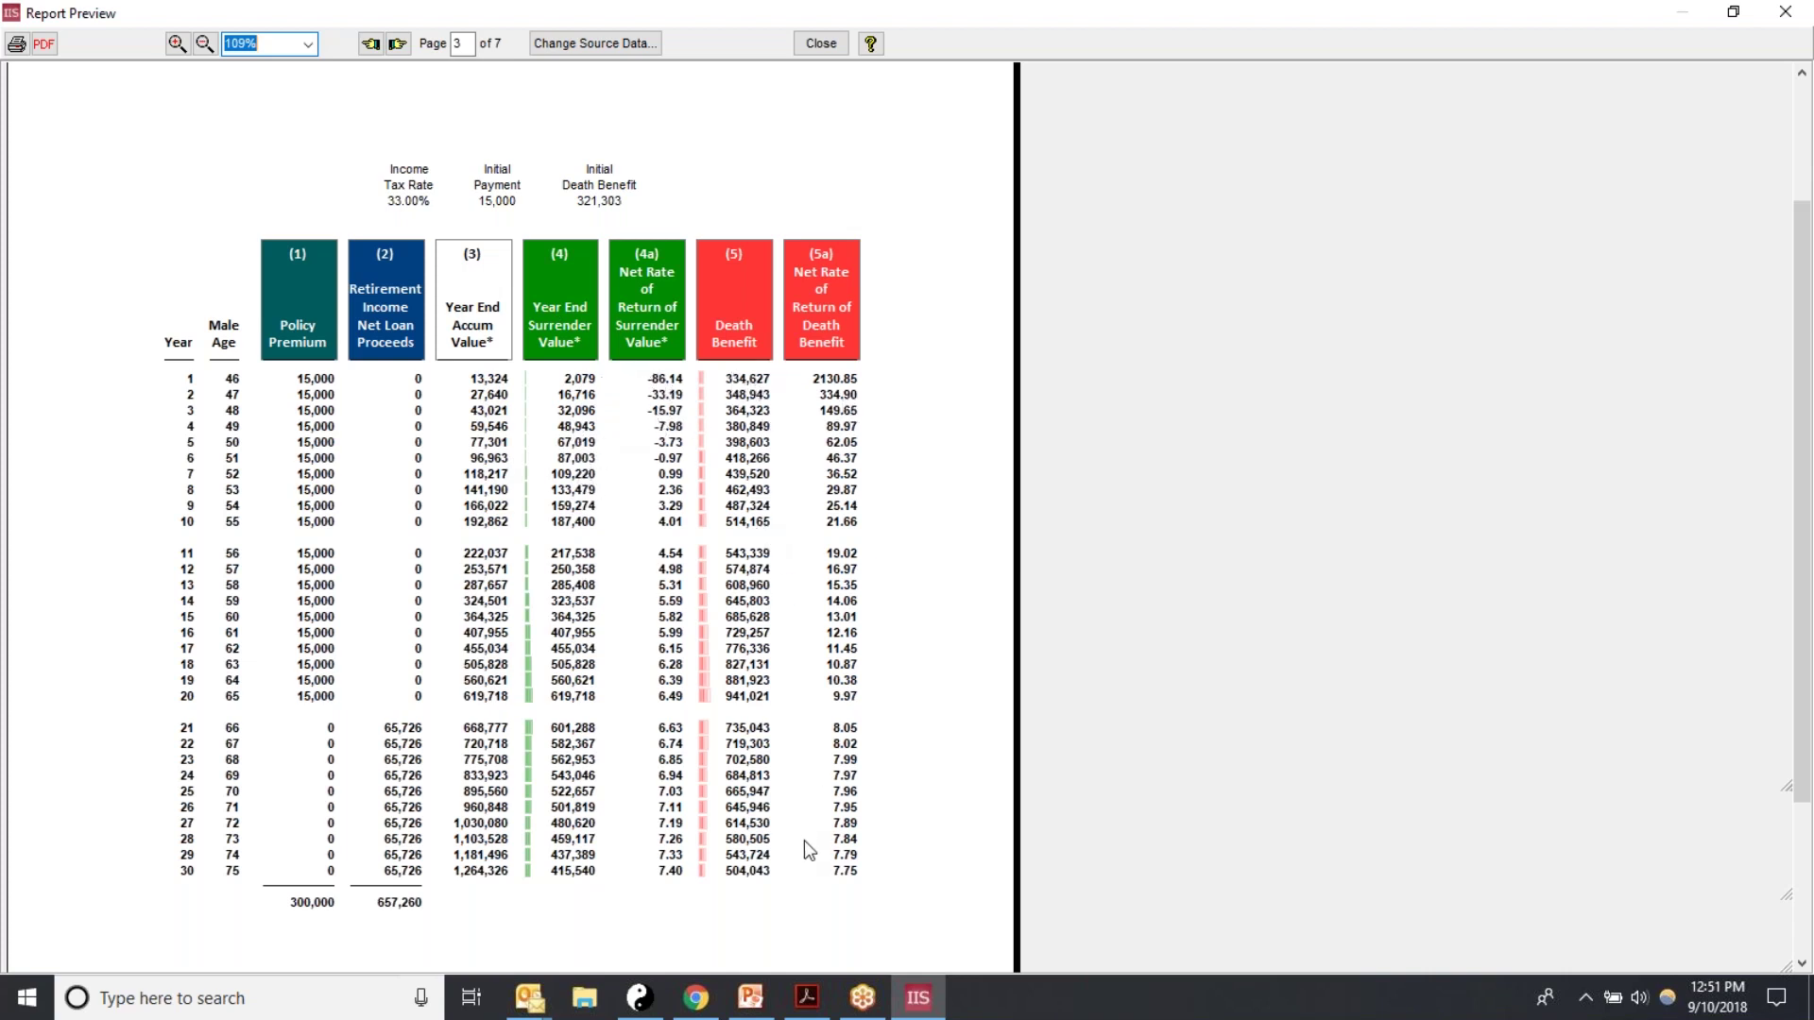
{"action": "left_click", "coordinate": [397, 43]}
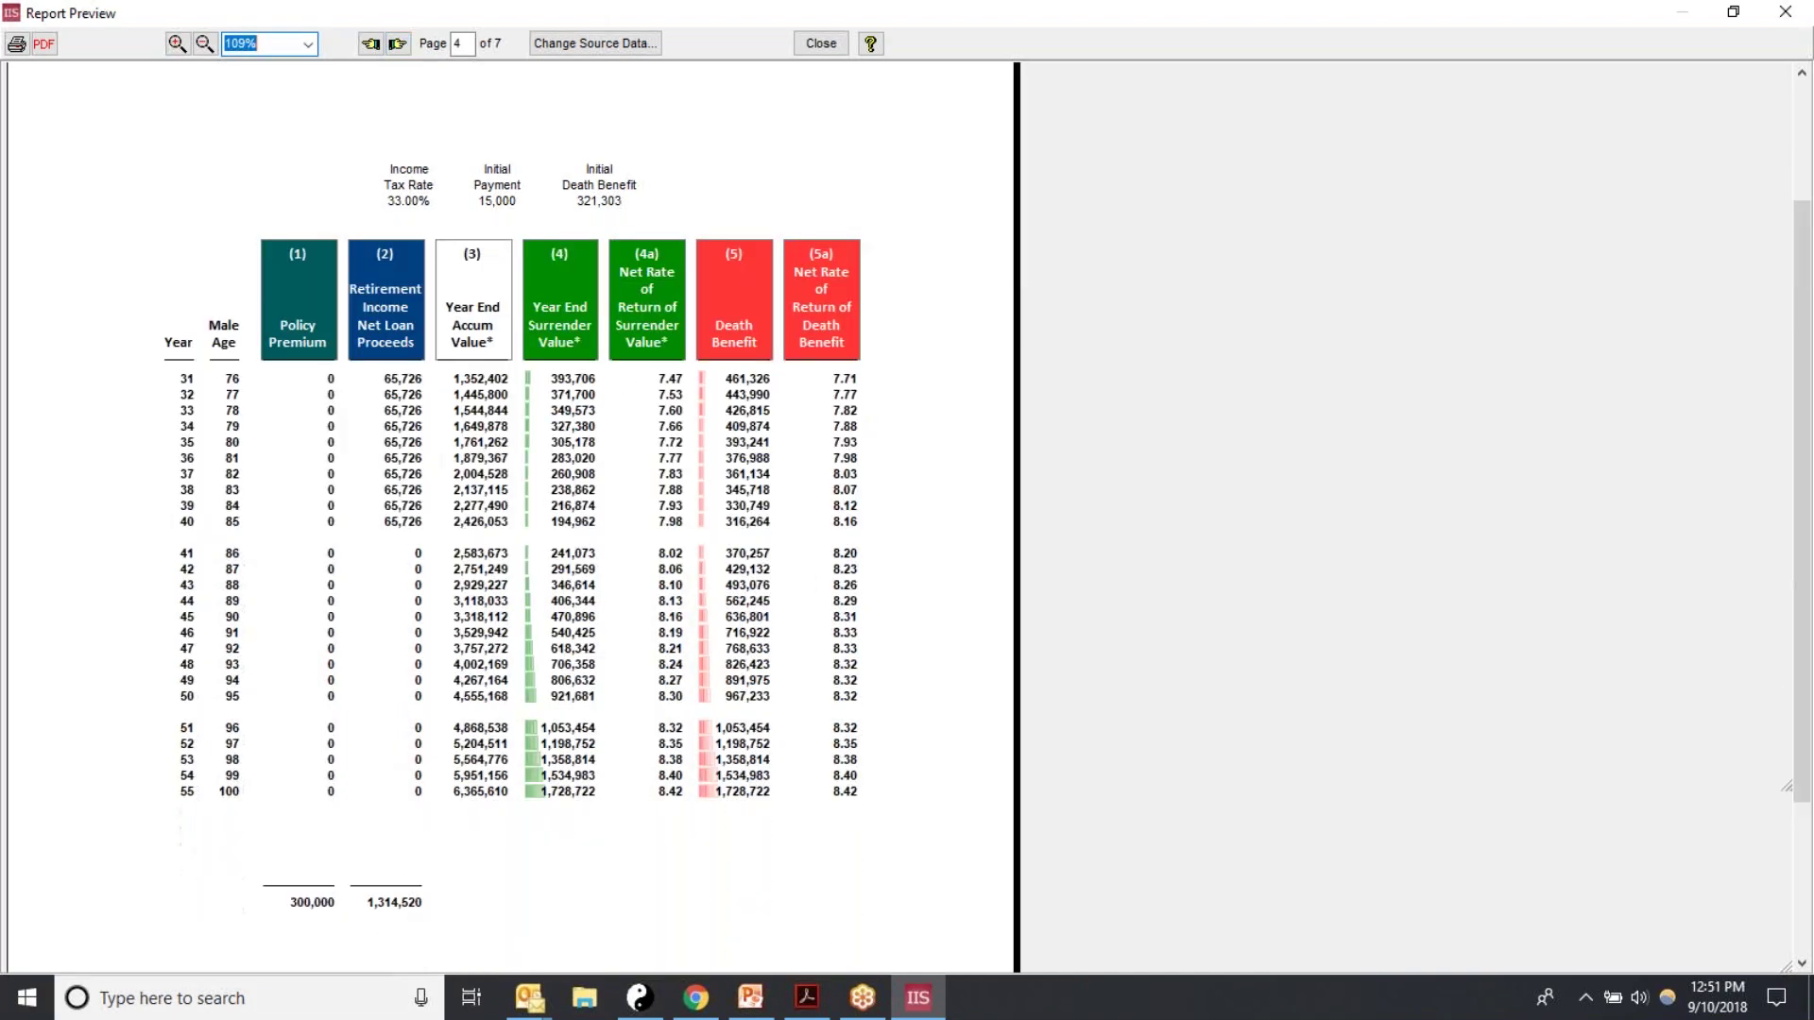
{"action": "left_click", "coordinate": [398, 43]}
{"action": "left_click", "coordinate": [398, 43]}
{"action": "left_click", "coordinate": [398, 43]}
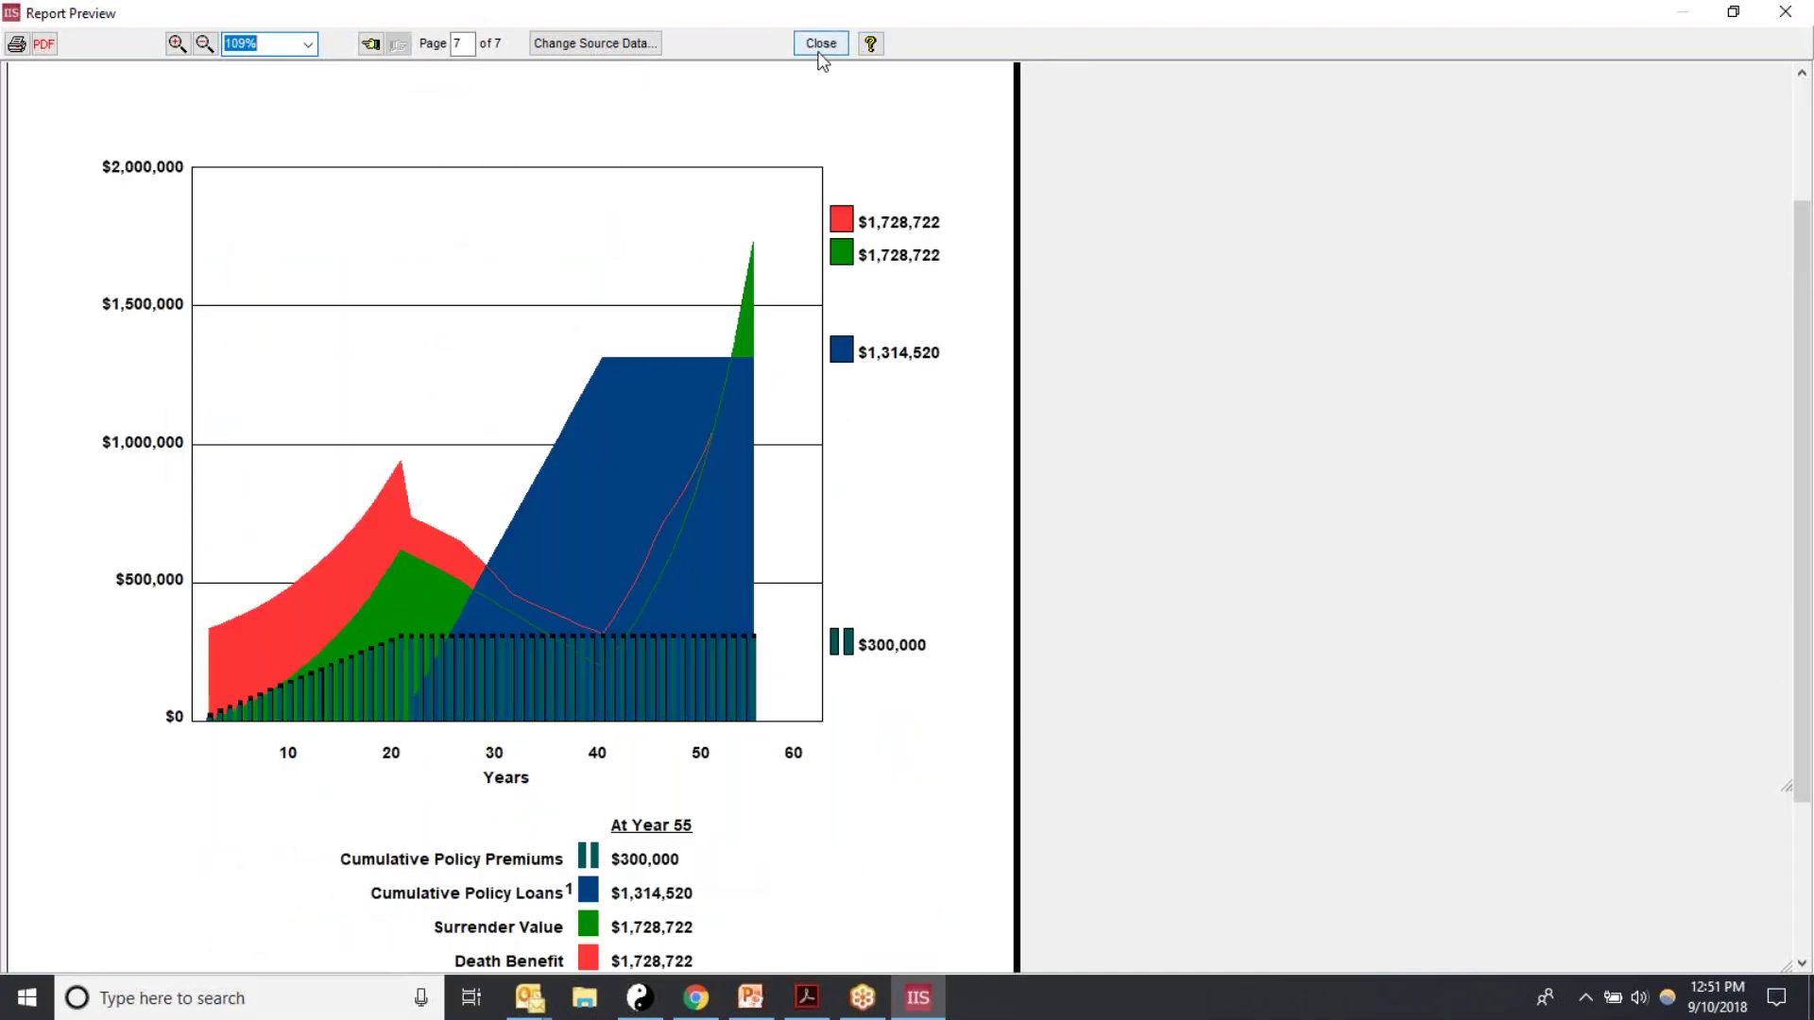
{"action": "left_click", "coordinate": [820, 44]}
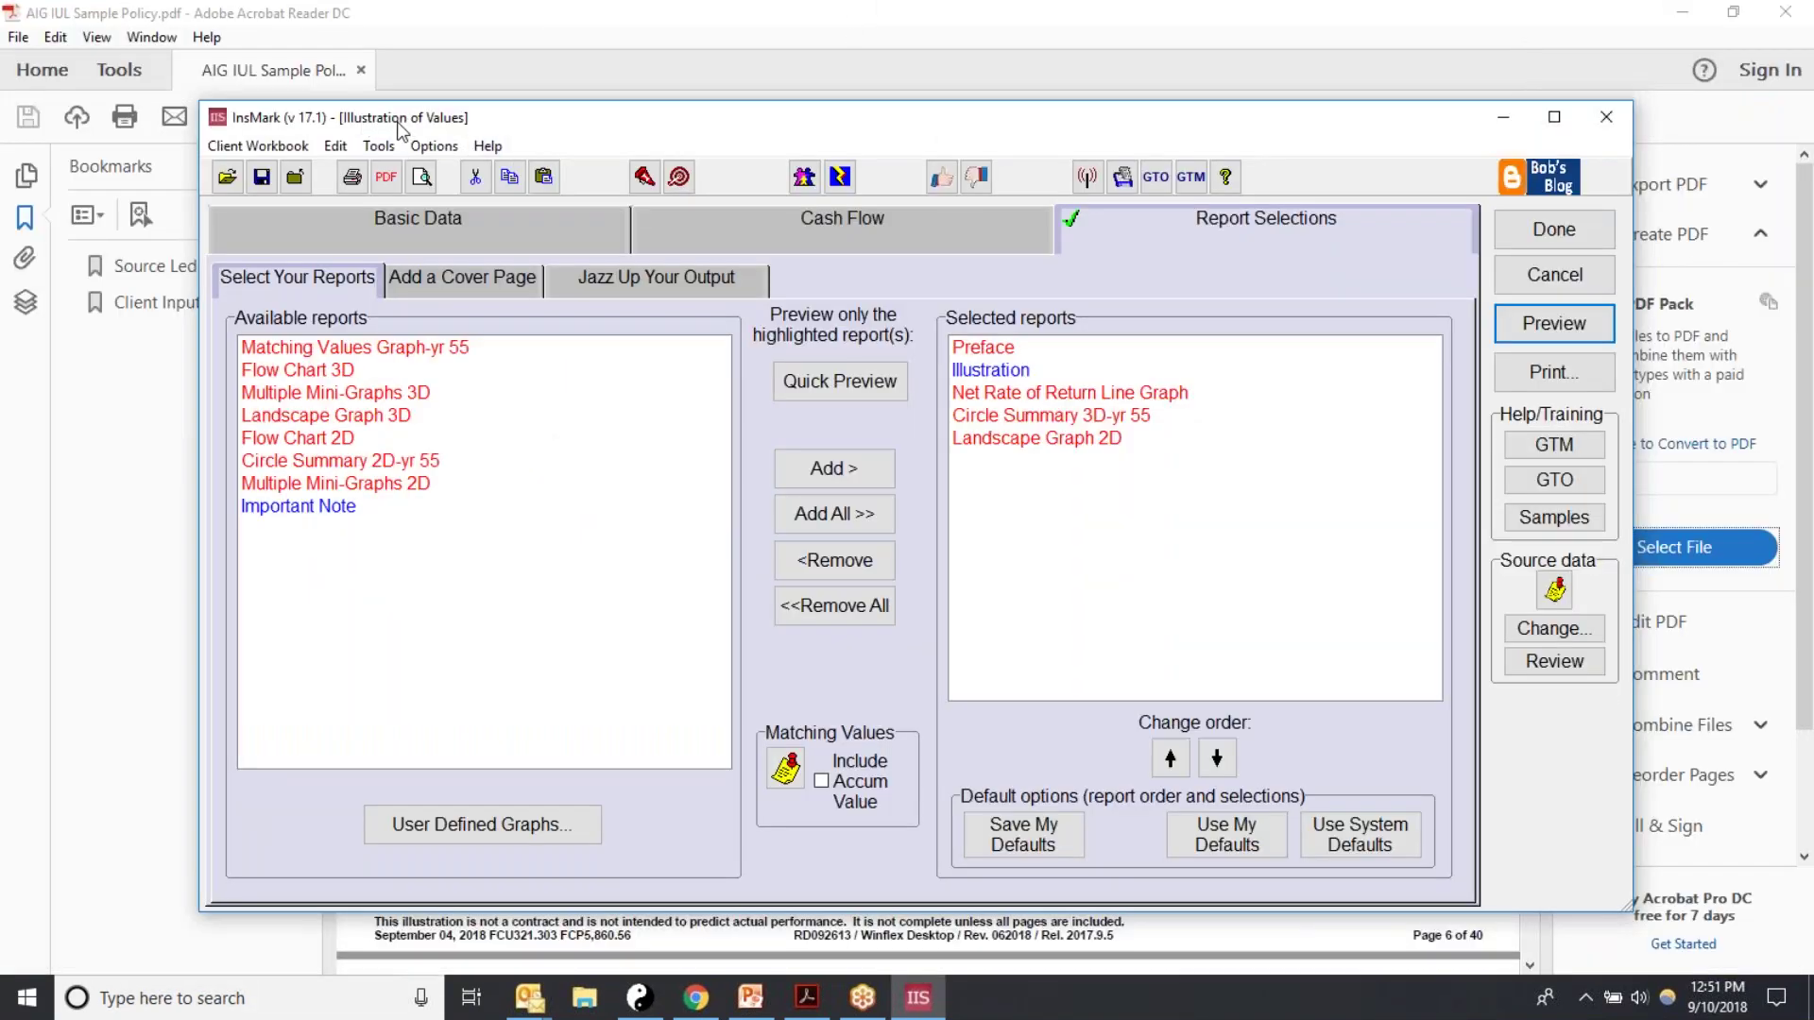
Step: Finish the first proposal and add a Dollars of Benefits for Pennies of Cost proposal to the workbook
{"action": "left_click", "coordinate": [1519, 233]}
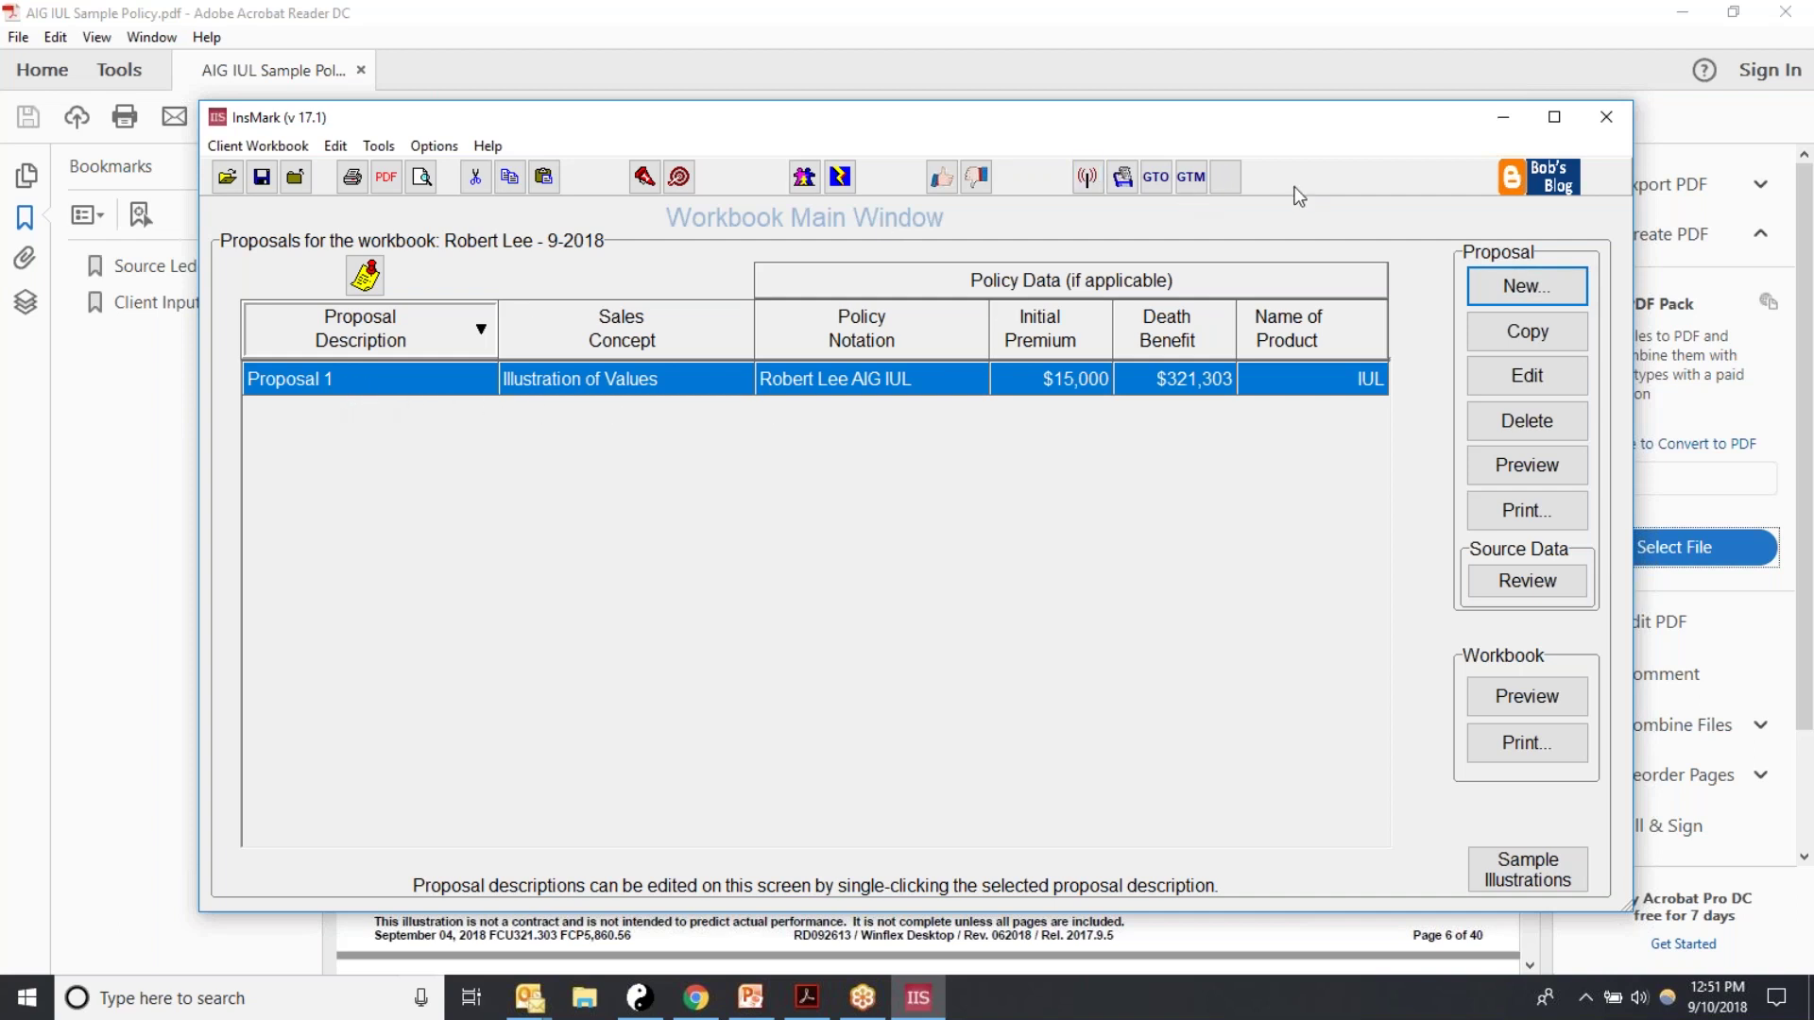
{"action": "left_click", "coordinate": [1490, 294]}
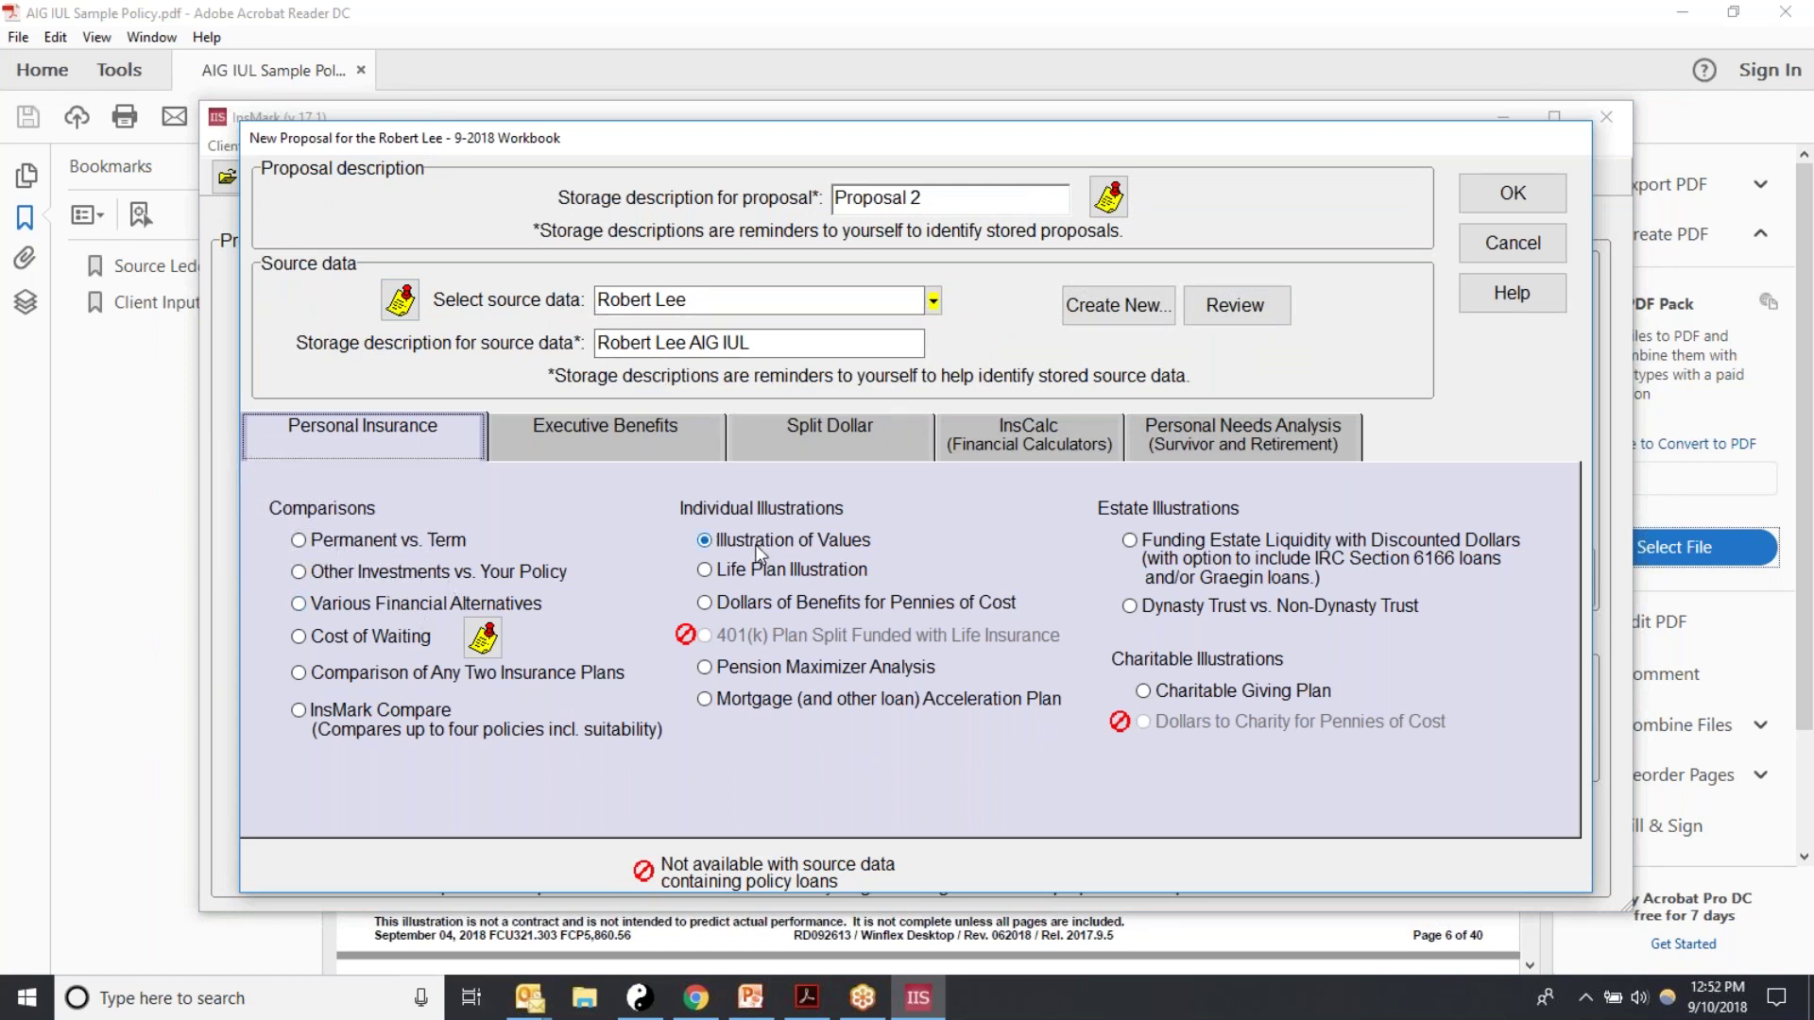
{"action": "left_click", "coordinate": [707, 602]}
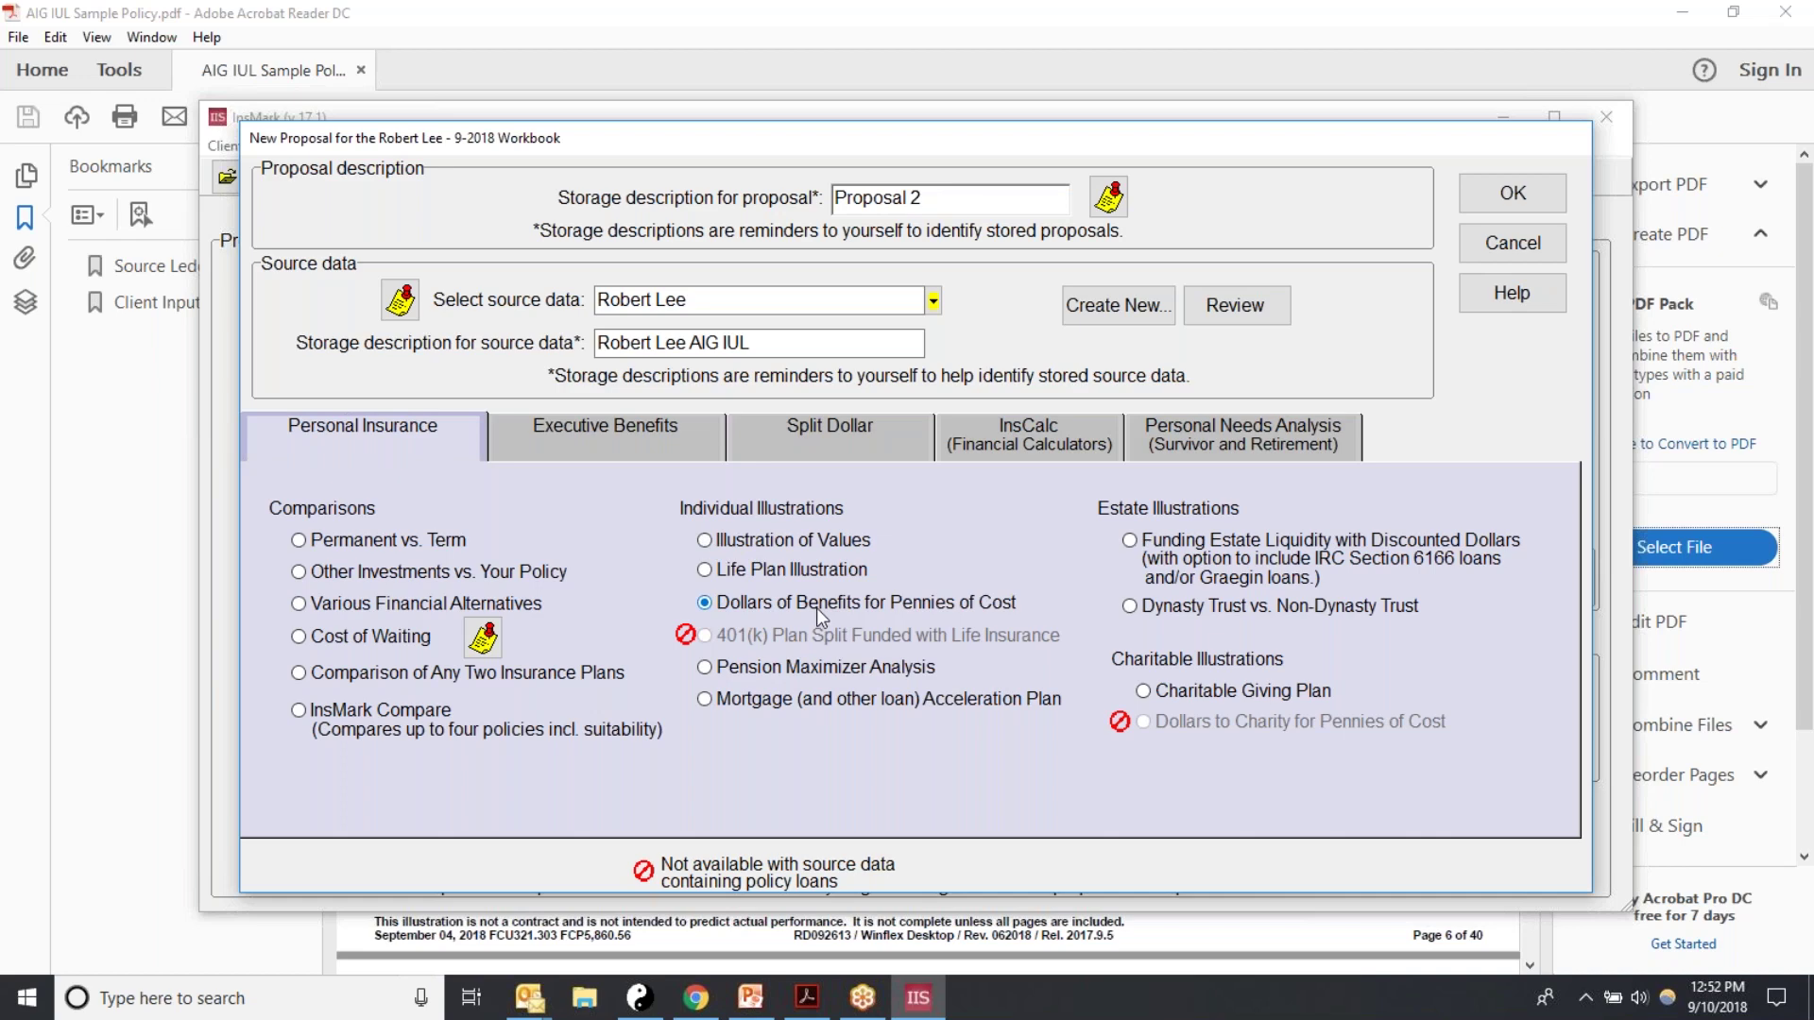
{"action": "left_click", "coordinate": [1505, 196]}
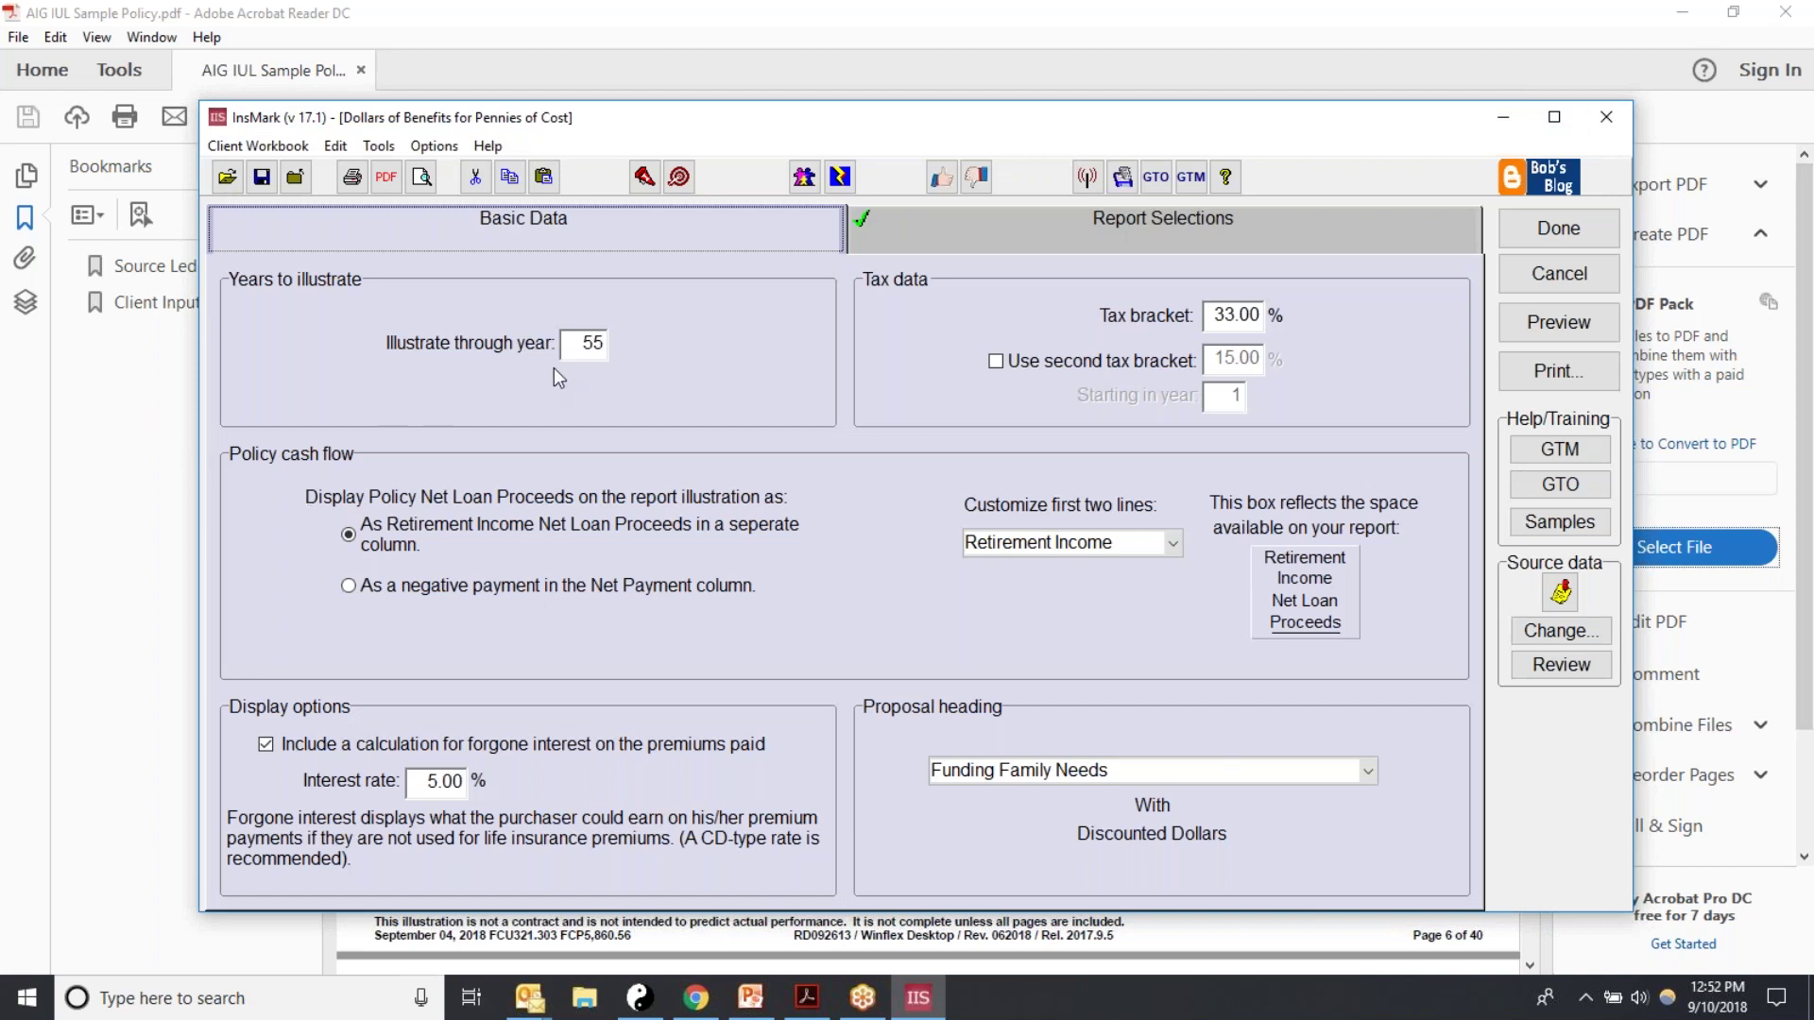
Step: Confirm year 55 and the tax bracket, and include forgone interest at a 5.75% rate
{"action": "left_click_drag", "start_coordinate": [583, 342], "coordinate": [595, 342]}
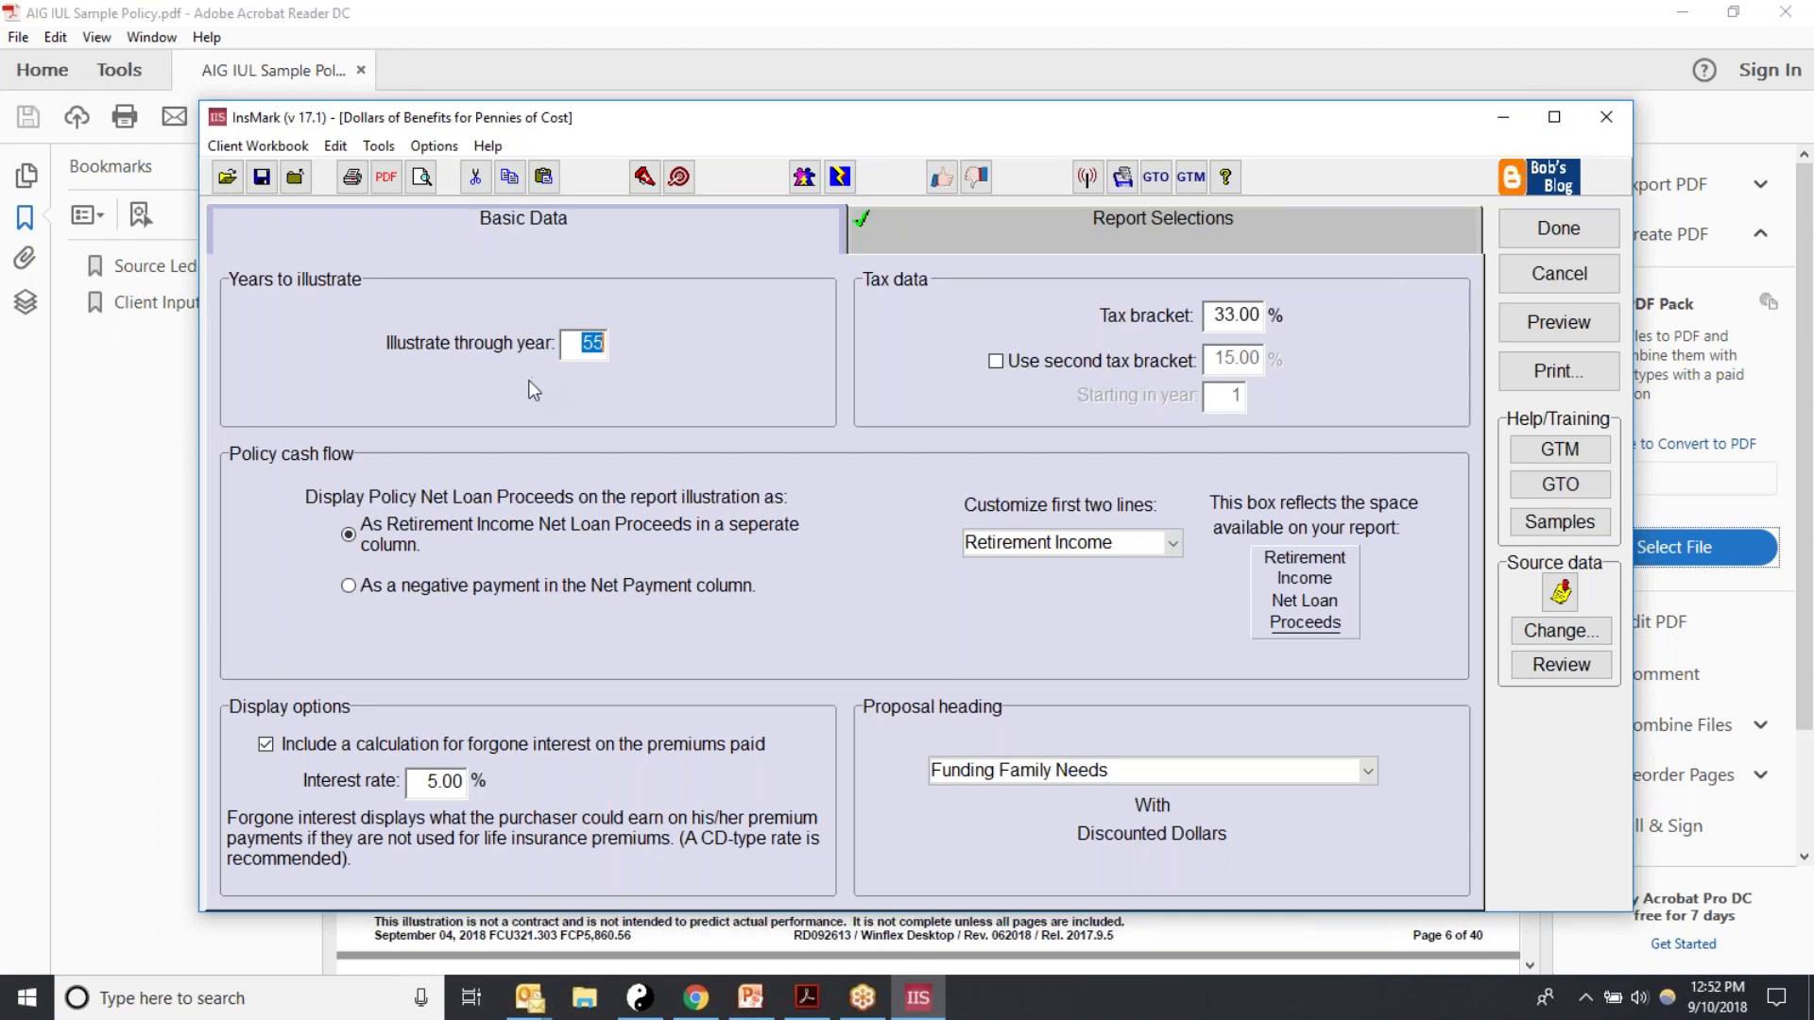
{"action": "left_click_drag", "start_coordinate": [1212, 314], "coordinate": [1258, 321]}
{"action": "left_click_drag", "start_coordinate": [570, 343], "coordinate": [609, 345]}
{"action": "left_click", "coordinate": [268, 745]}
{"action": "left_click", "coordinate": [268, 746]}
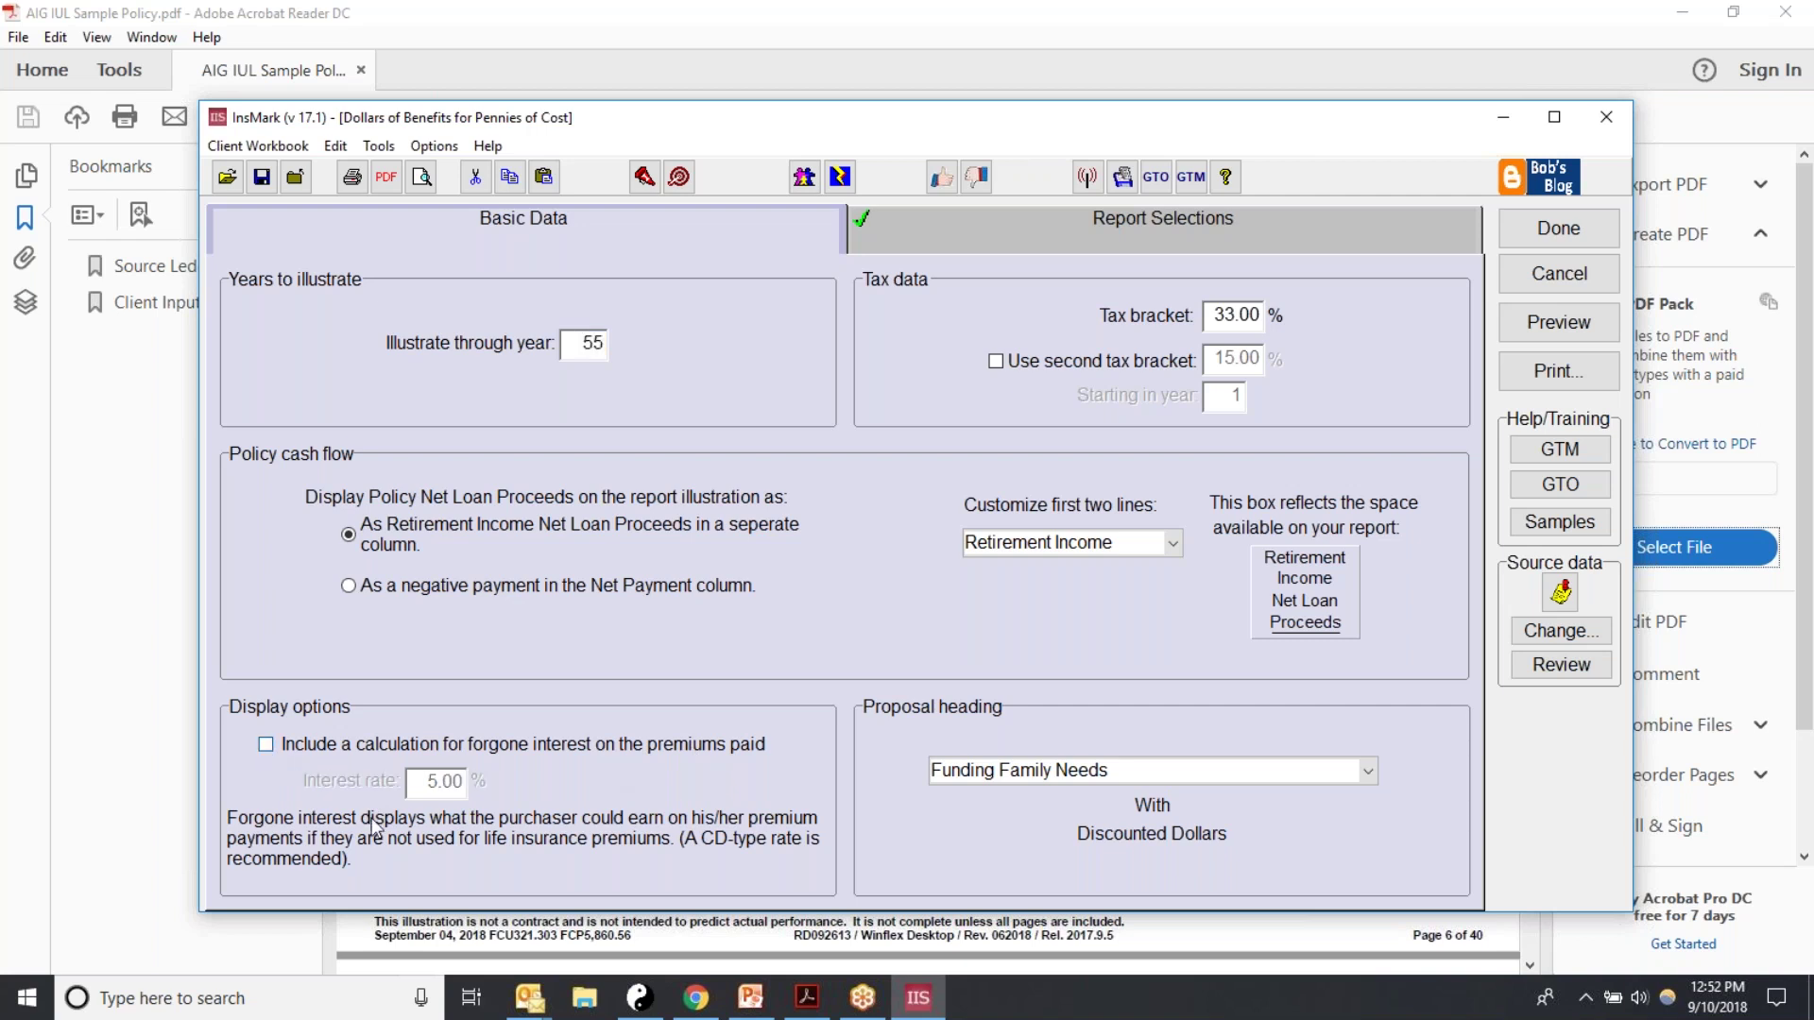
{"action": "left_click", "coordinate": [273, 748]}
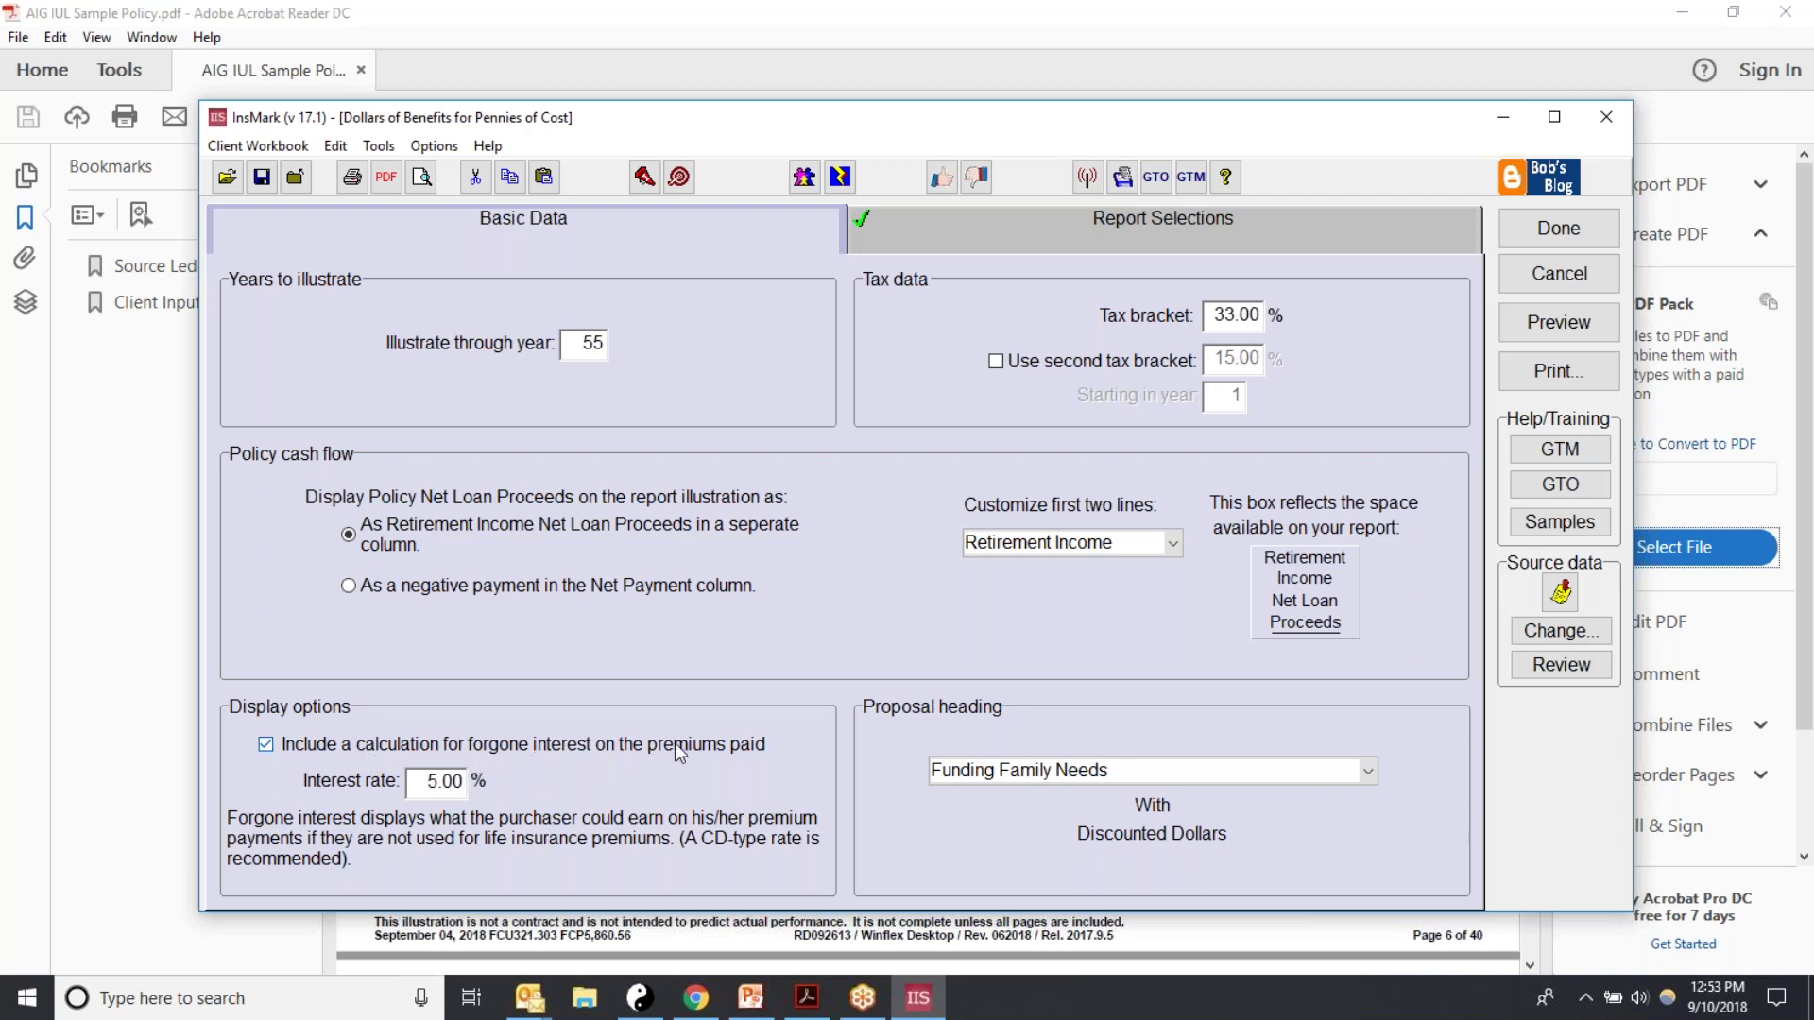
{"action": "left_click_drag", "start_coordinate": [422, 782], "coordinate": [462, 782]}
{"action": "type", "text": "5.75"}
Step: Keep Funding Family Needs as the proposal heading and move on to report selections
{"action": "left_click", "coordinate": [1367, 774]}
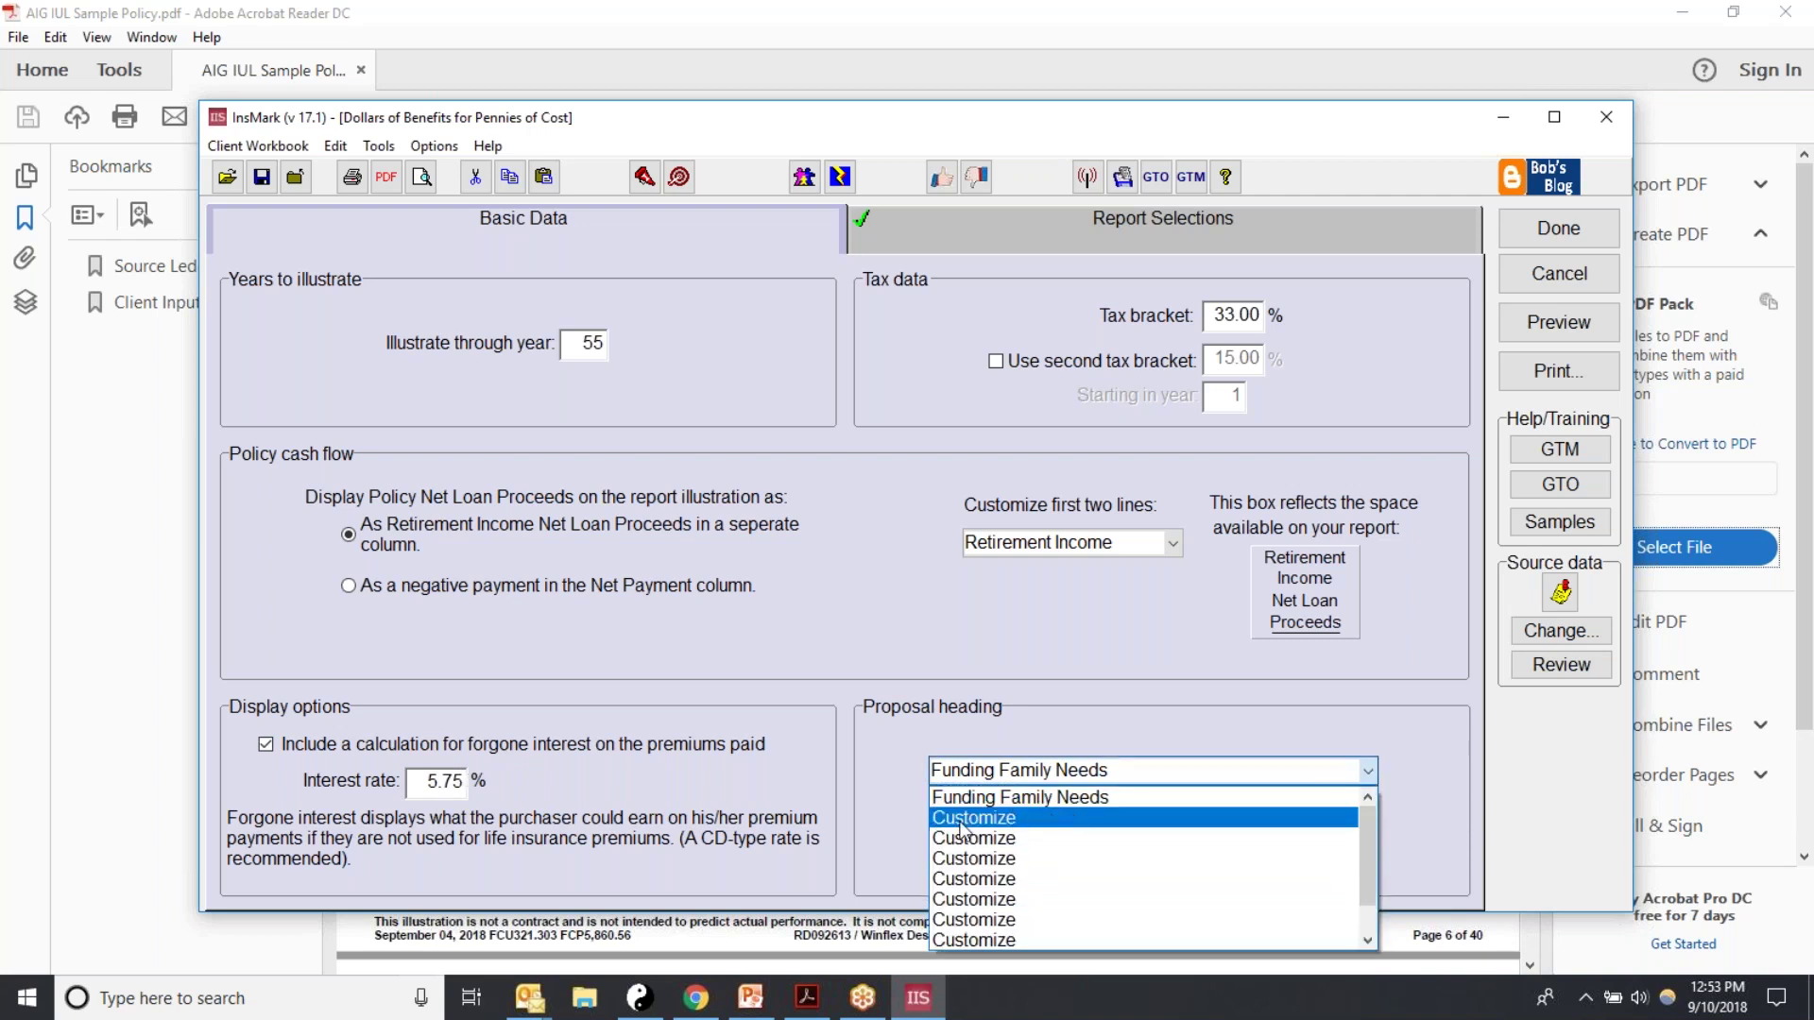
{"action": "left_click", "coordinate": [1015, 797]}
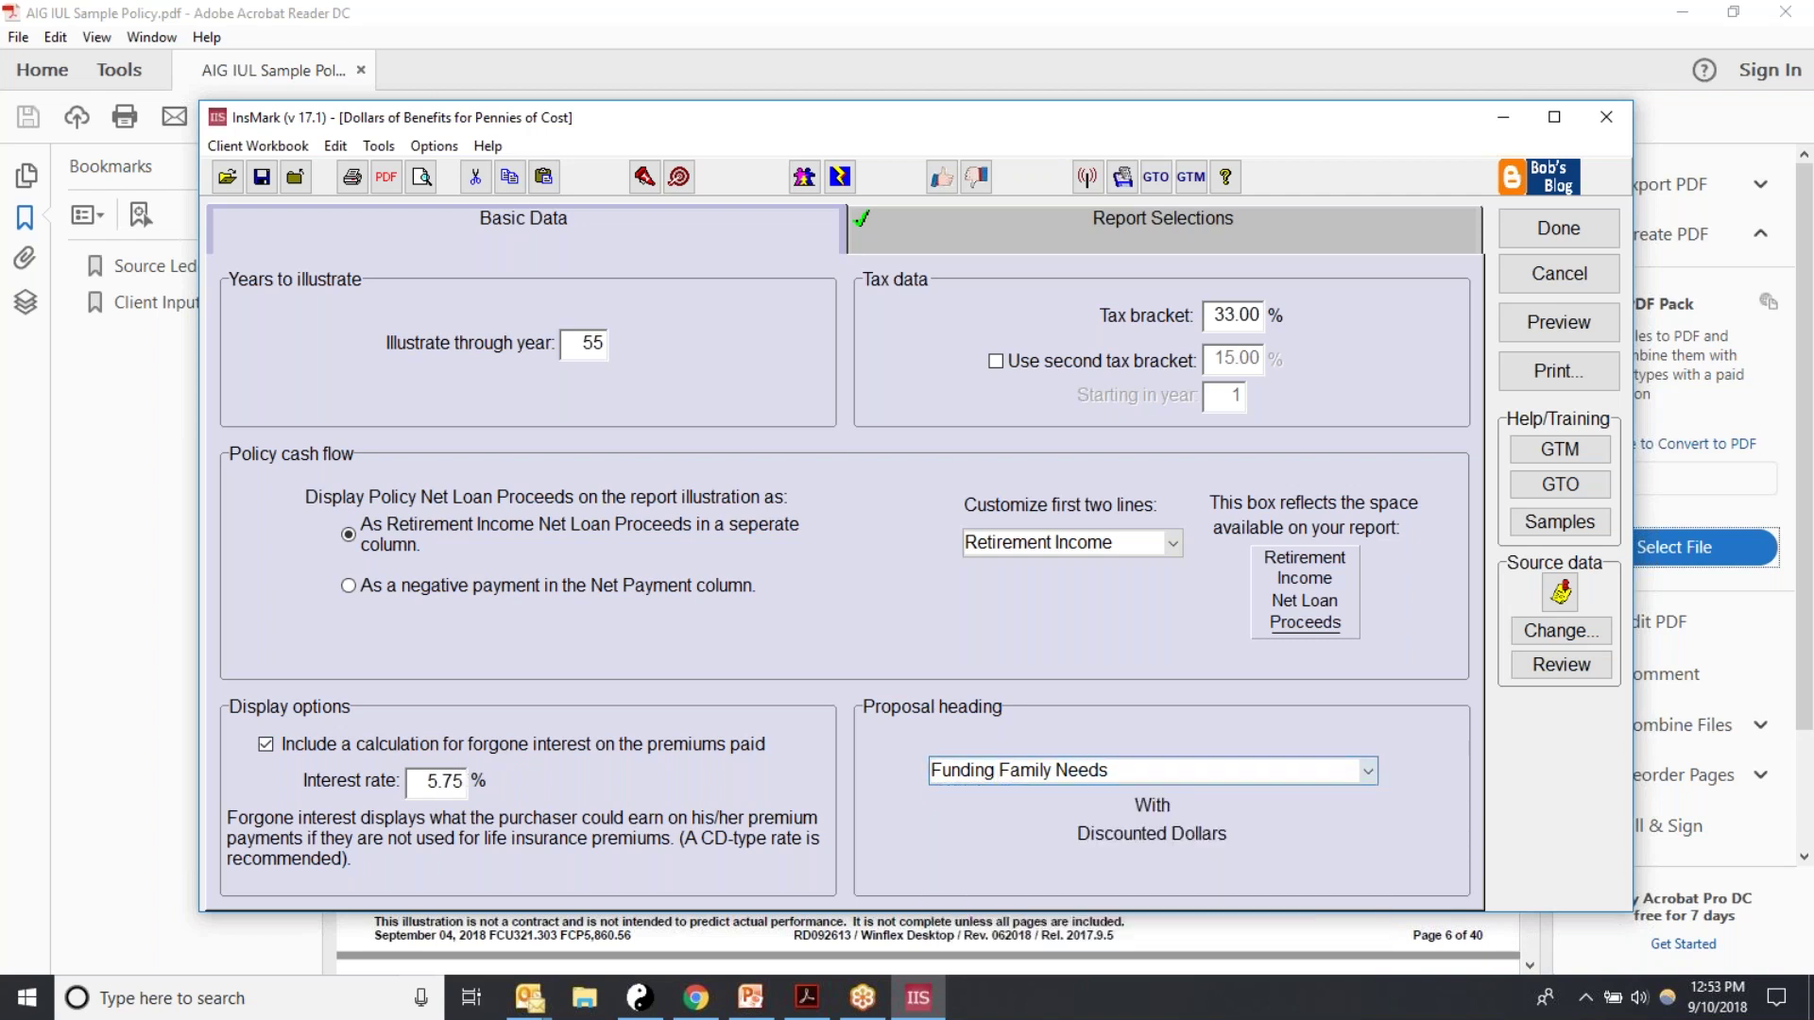
{"action": "left_click_drag", "start_coordinate": [1130, 763], "coordinate": [842, 756]}
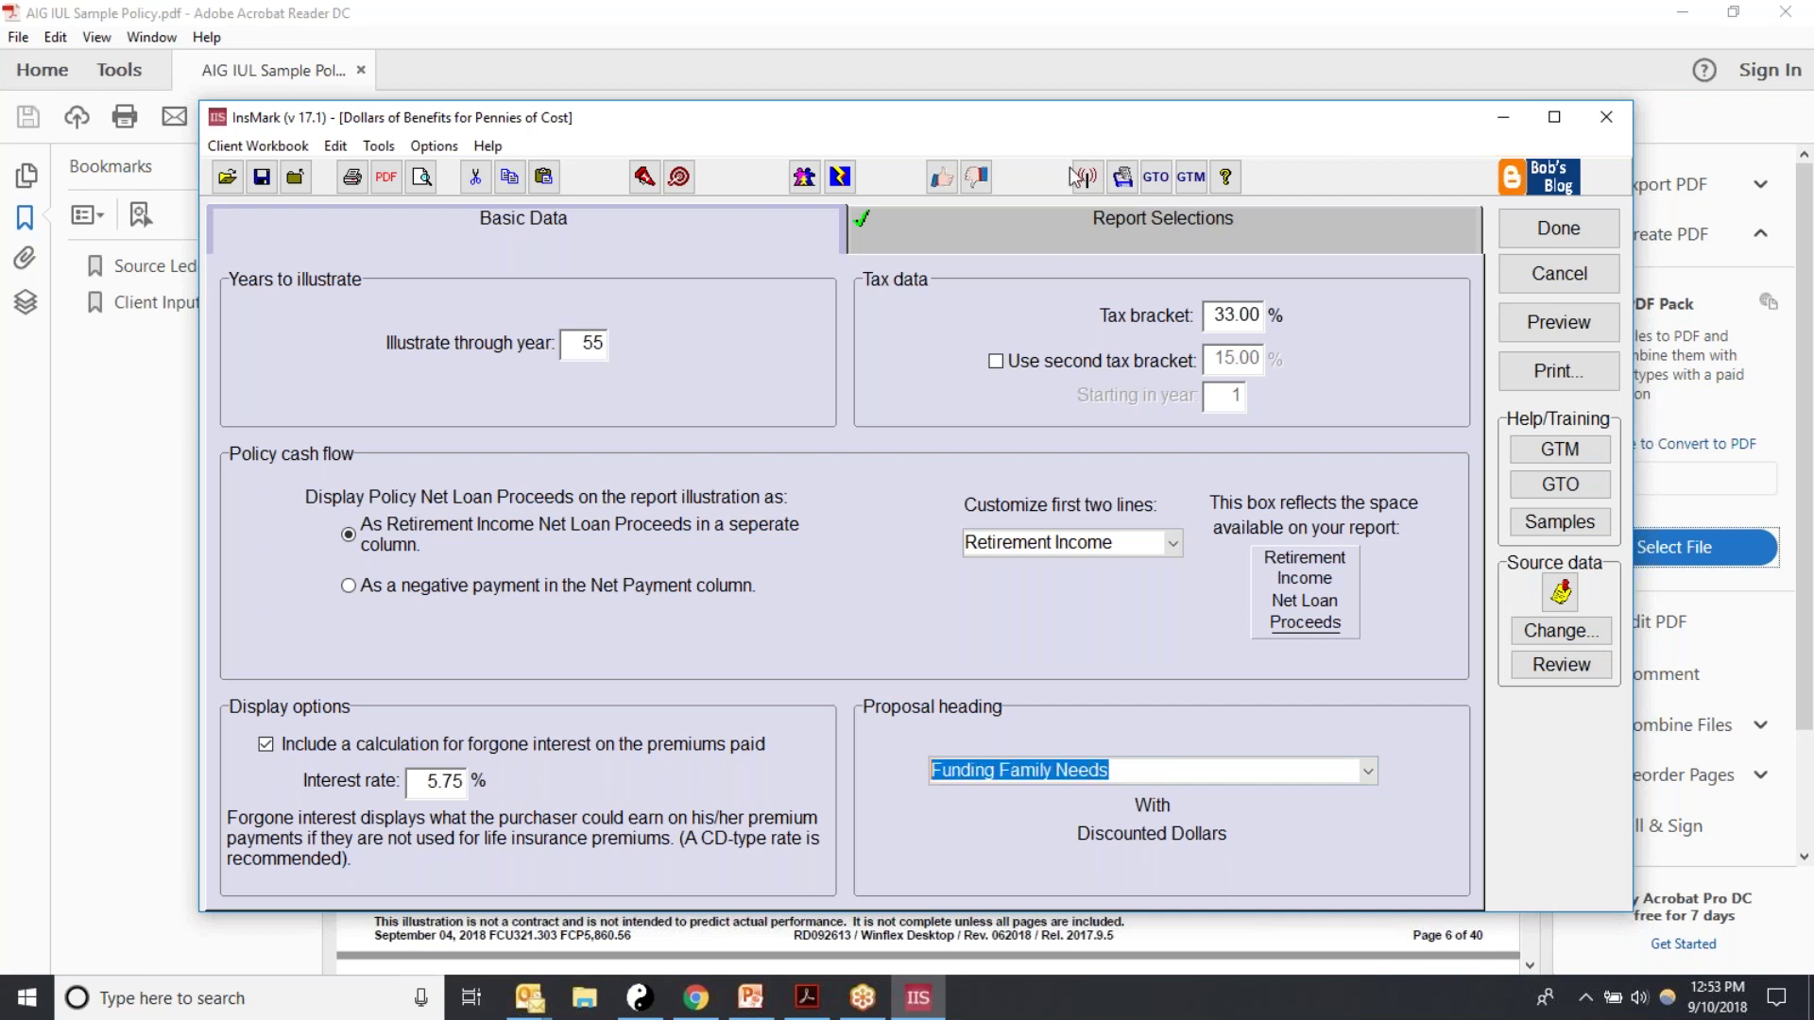
{"action": "left_click", "coordinate": [956, 229]}
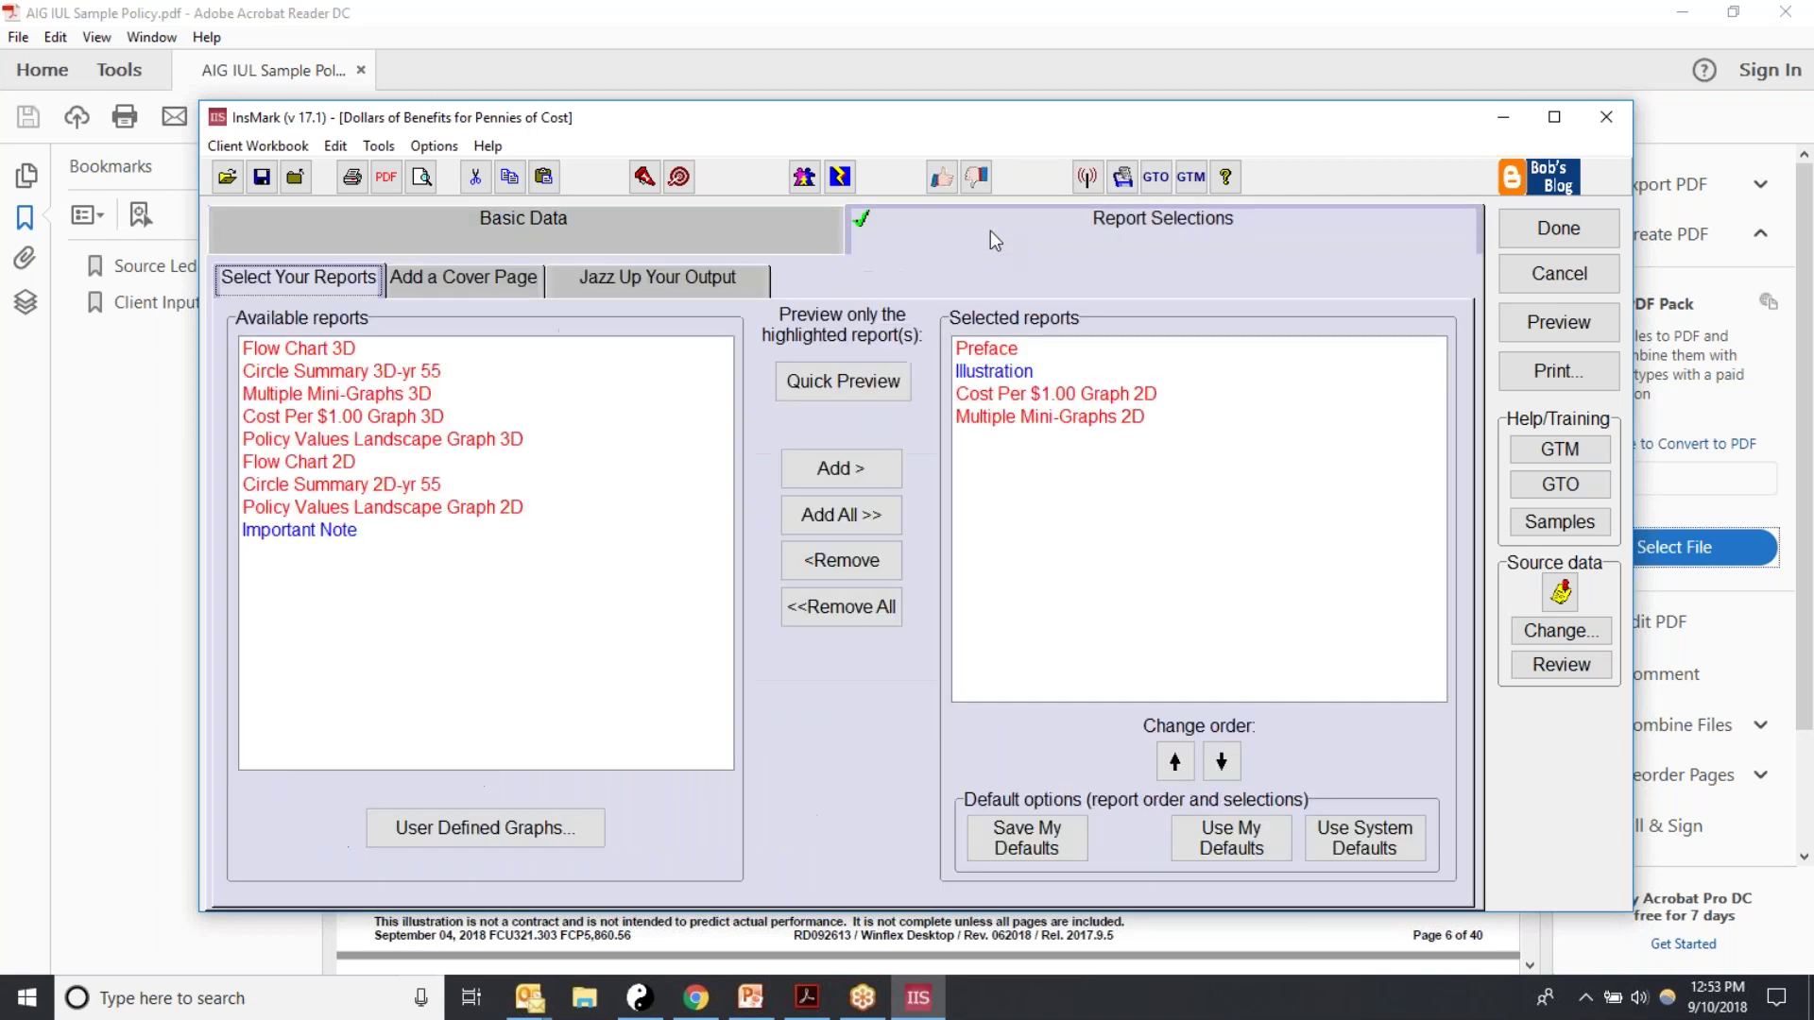
Step: Restore the default reports and preview the 7-page 'Funding Family Needs With Discounted Dollars' report
{"action": "left_click", "coordinate": [1360, 838]}
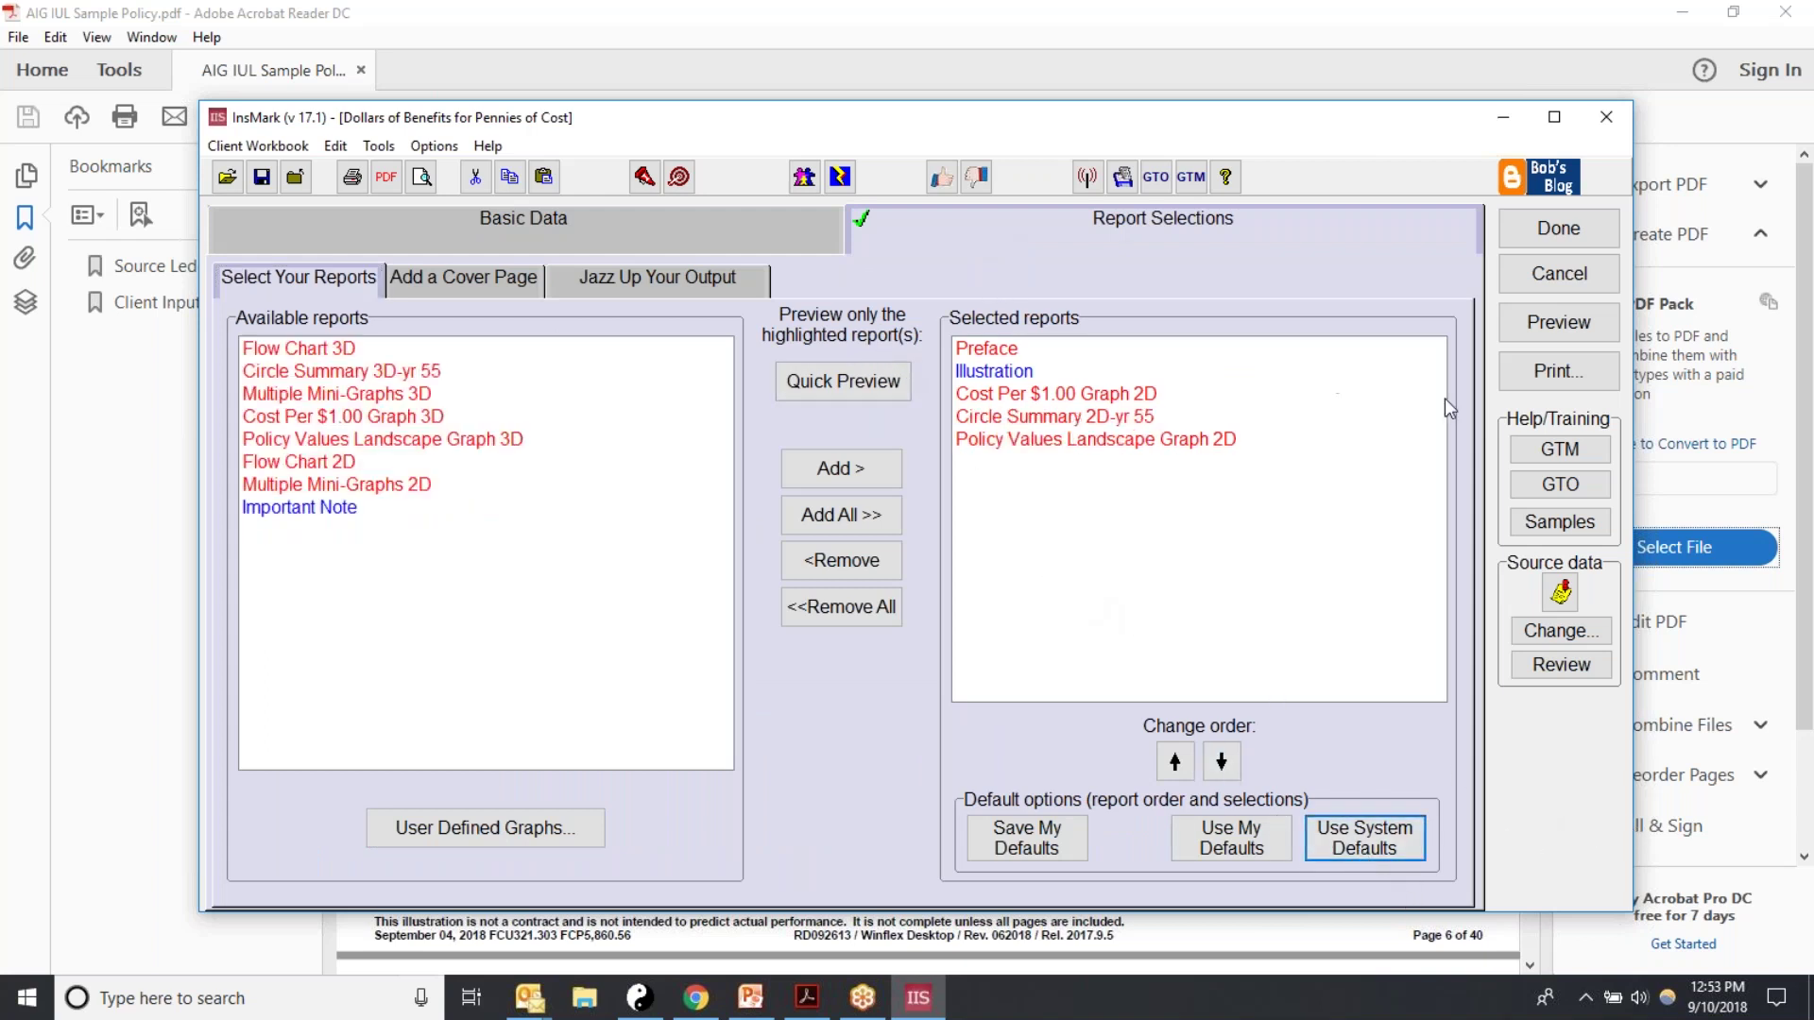
{"action": "left_click", "coordinate": [1546, 312]}
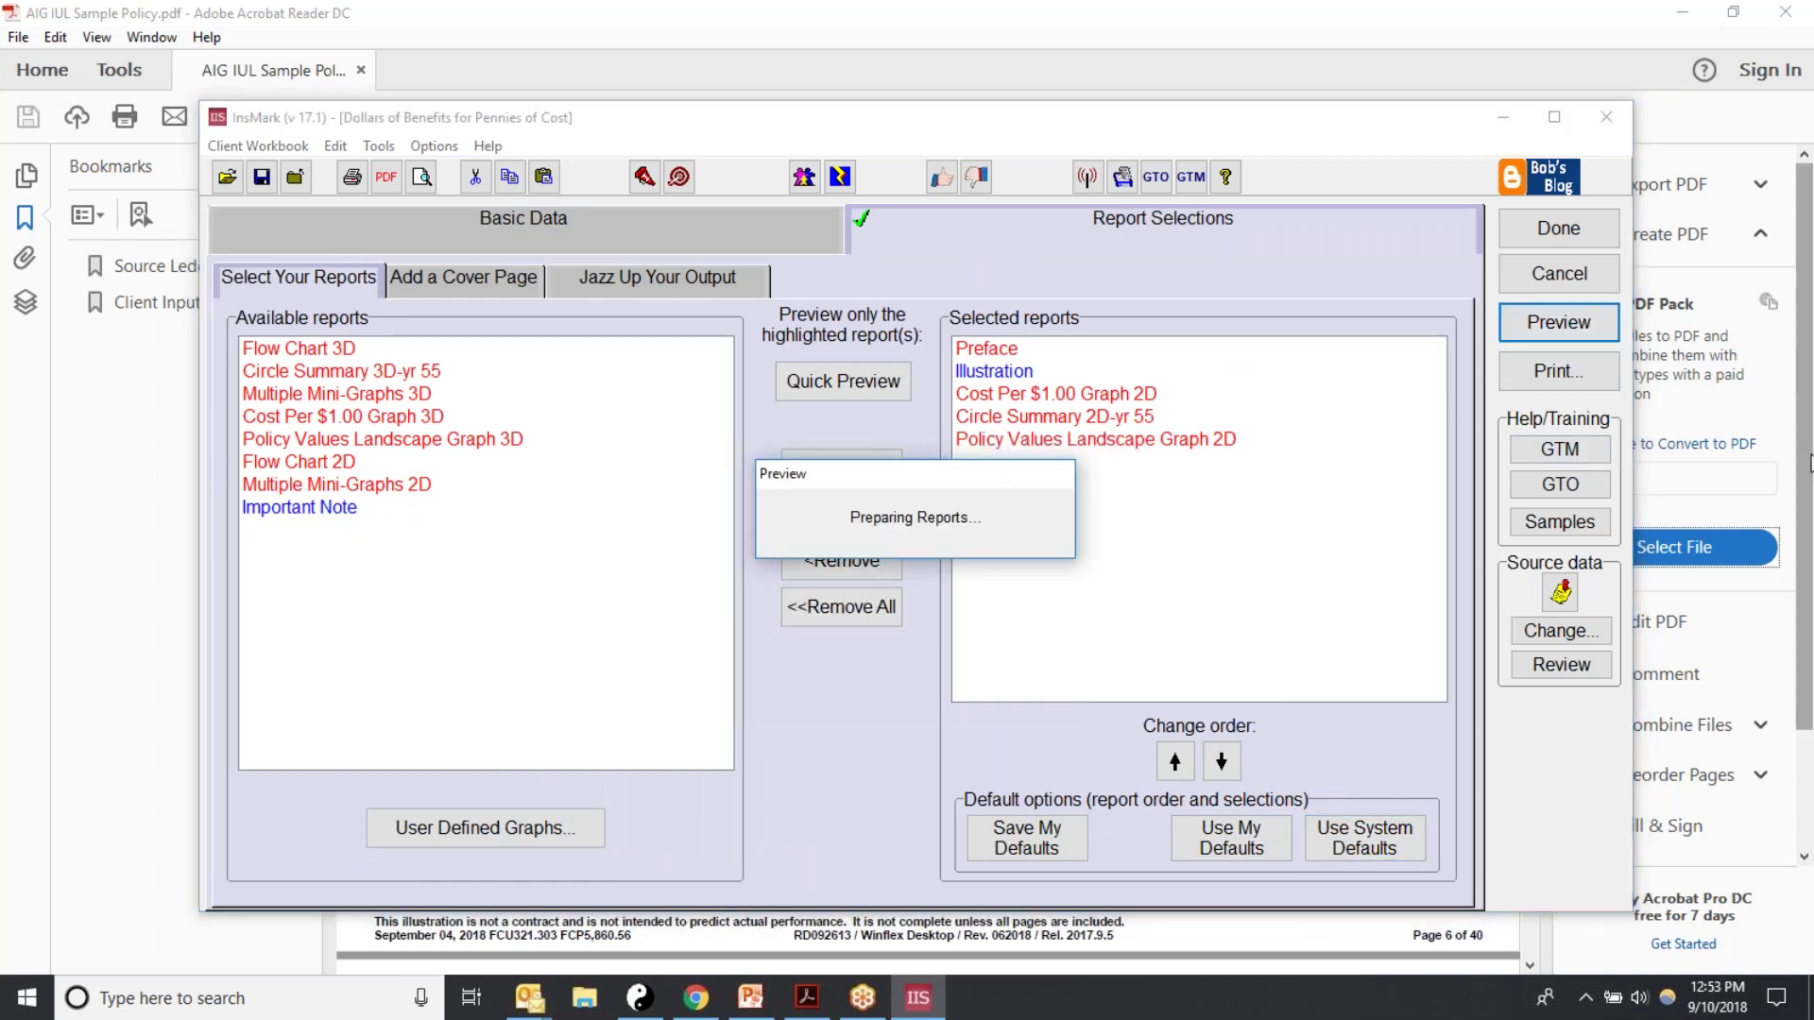
{"action": "scroll", "coordinate": [1385, 510], "scroll_direction": "down", "scroll_amount": 3}
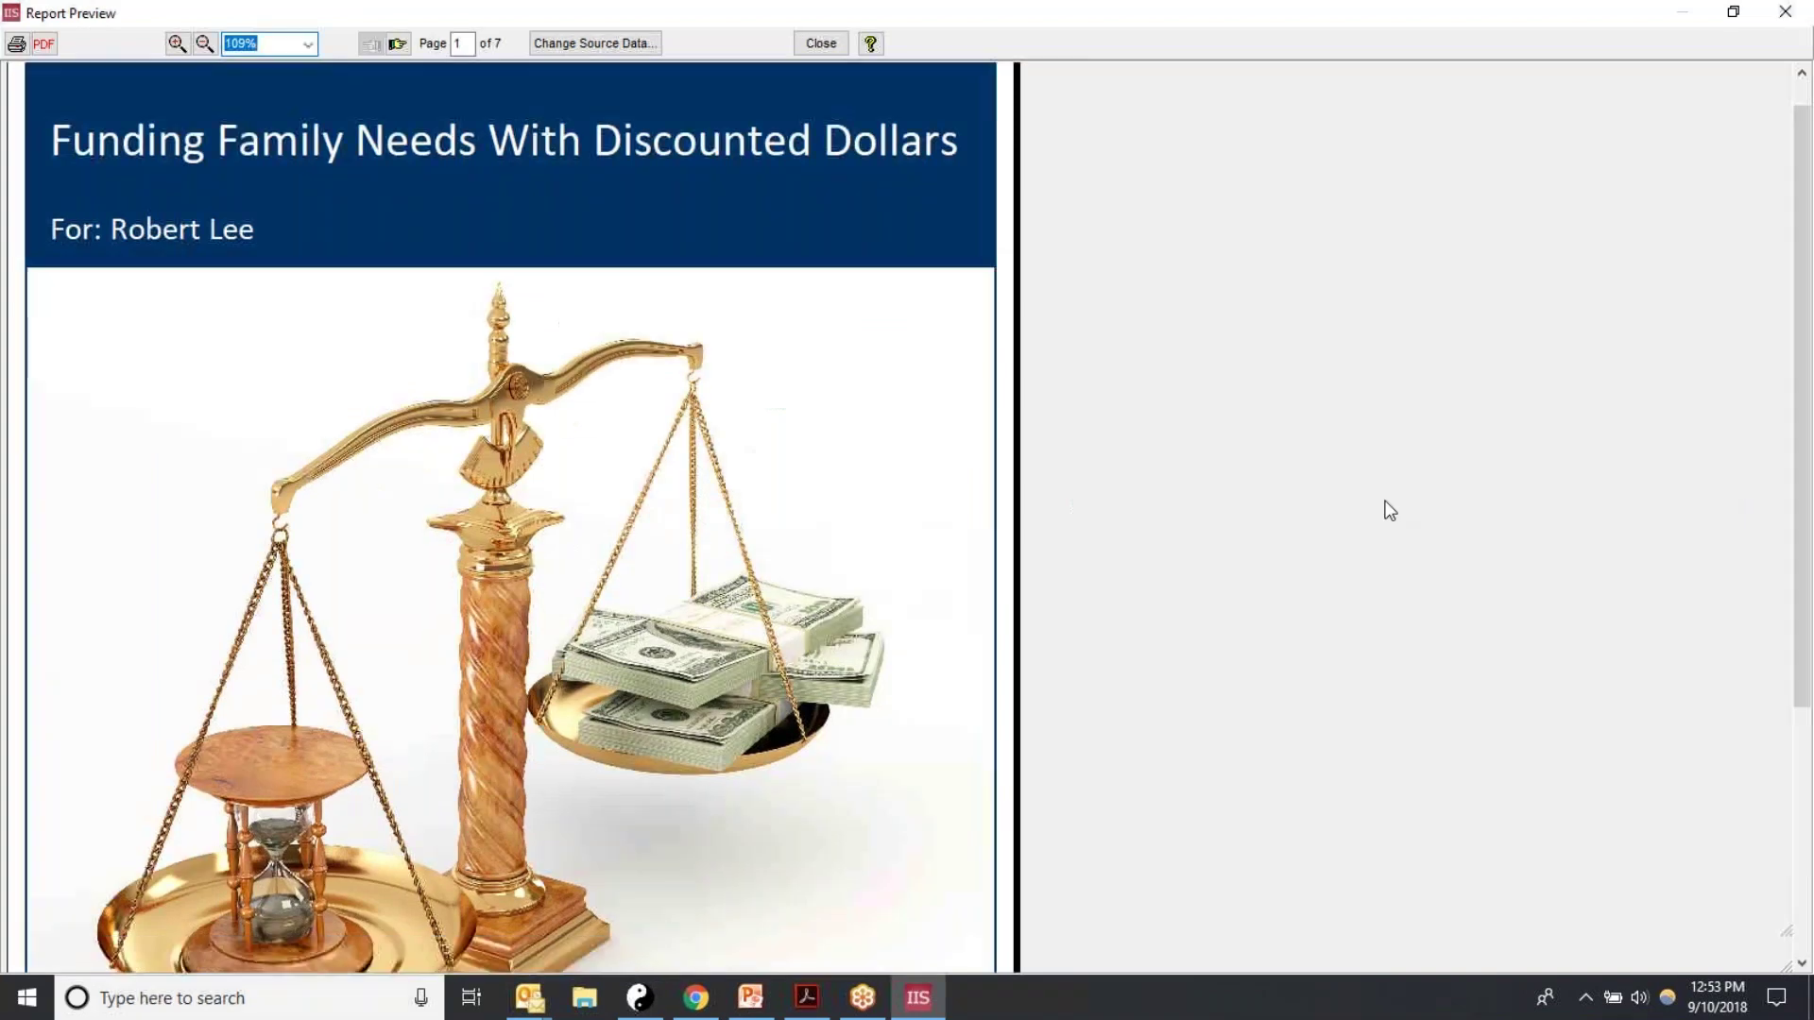
Step: Page past the cover and Preface to page 3 of 7, the cost-per-$1.00 Analysis table
{"action": "scroll", "coordinate": [1382, 502], "scroll_direction": "down", "scroll_amount": 5}
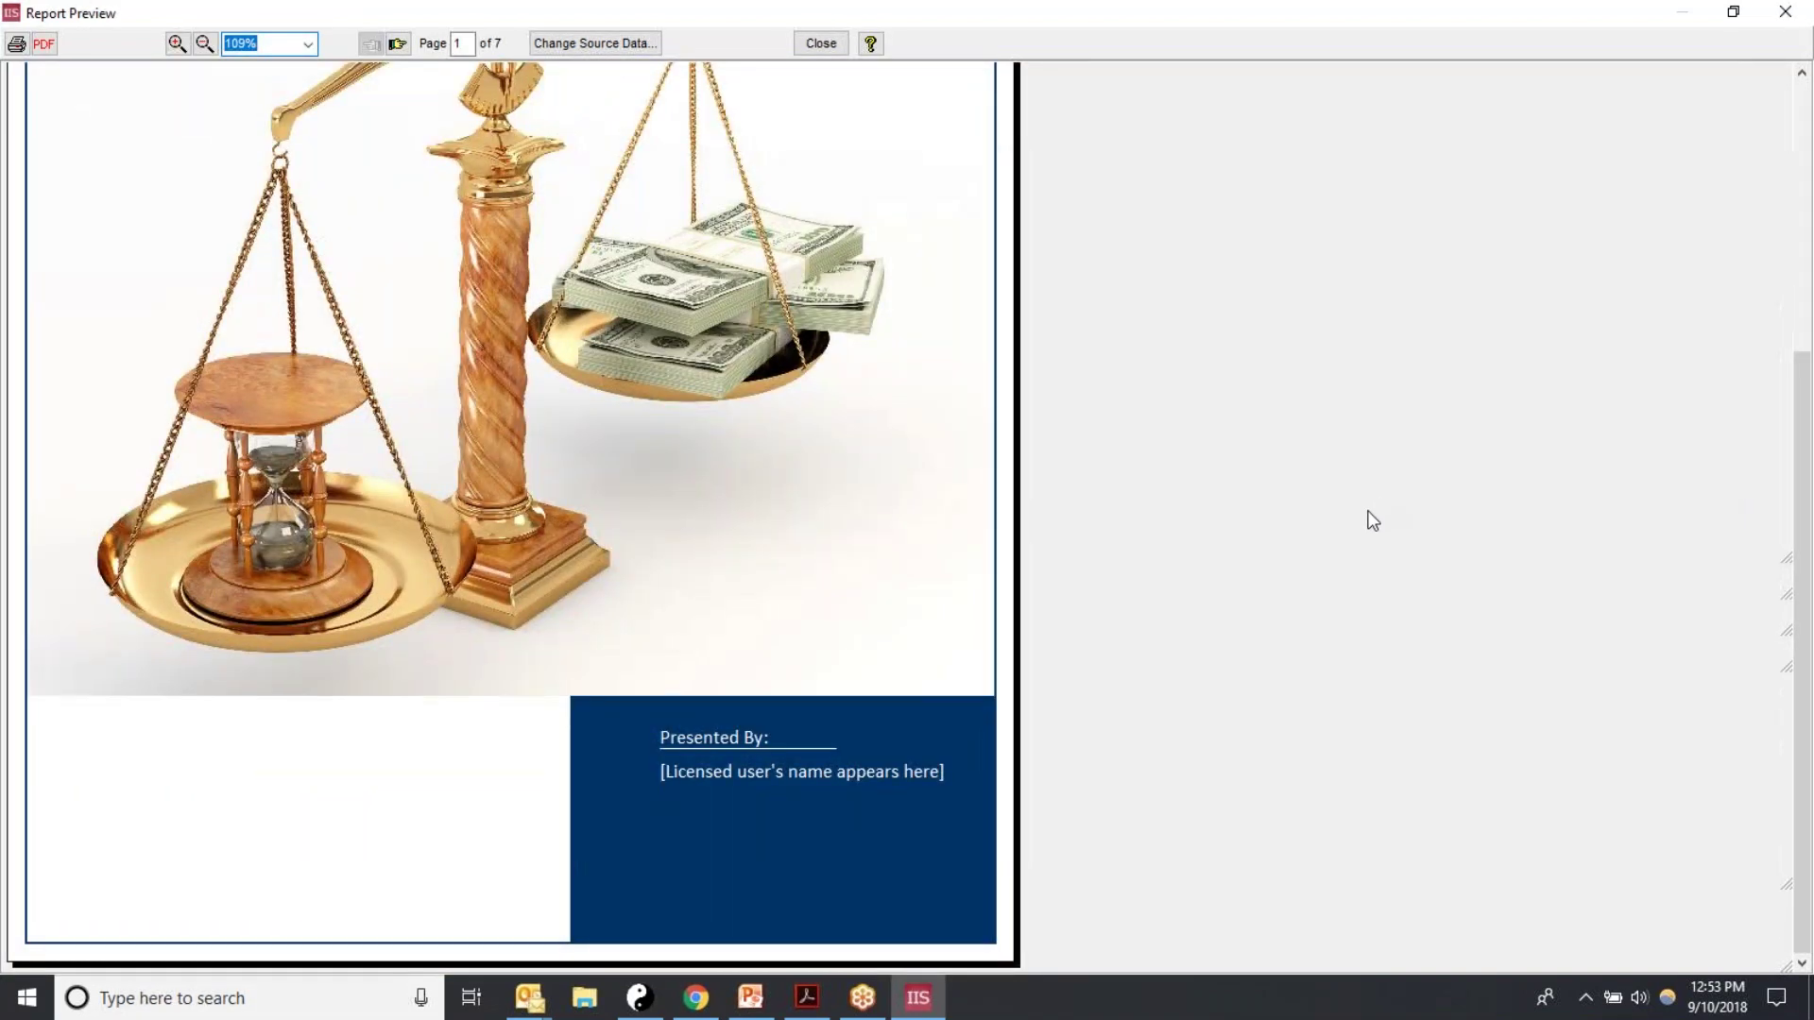
{"action": "left_click", "coordinate": [398, 43]}
{"action": "left_click_drag", "start_coordinate": [1808, 461], "coordinate": [1512, 236]}
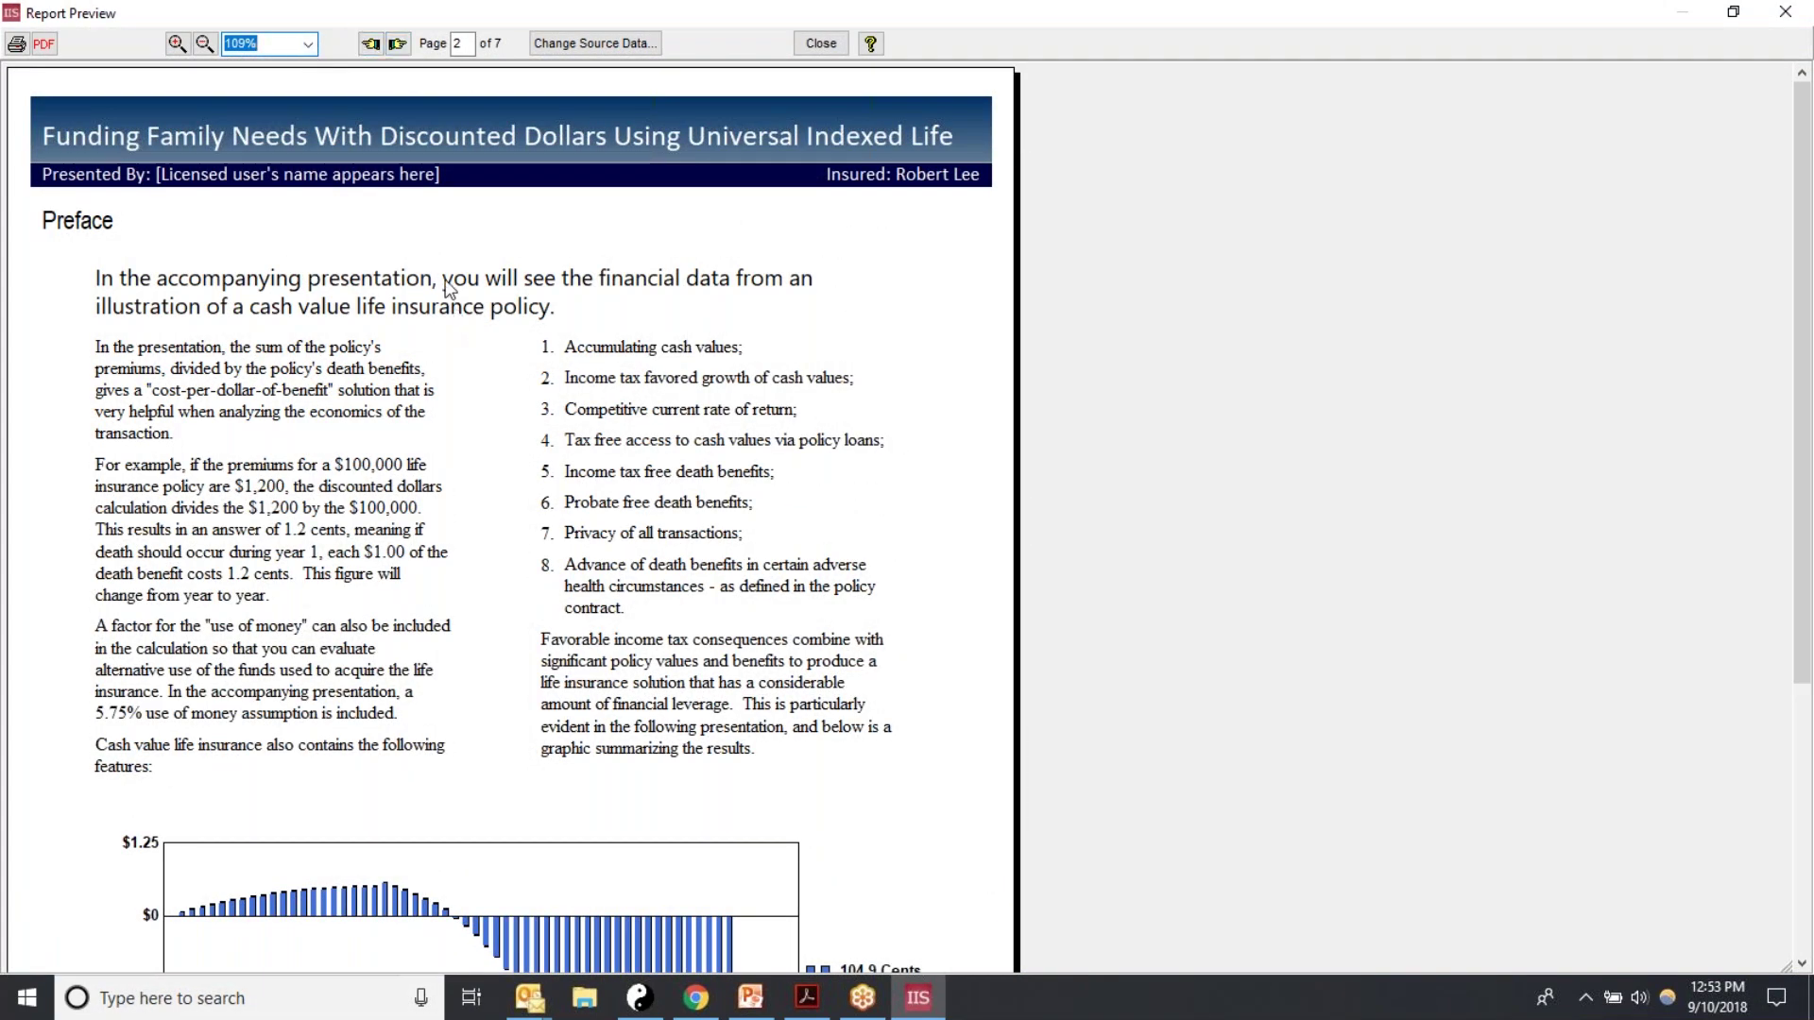
{"action": "left_click", "coordinate": [397, 44]}
{"action": "scroll", "coordinate": [1363, 508], "scroll_direction": "down", "scroll_amount": 3}
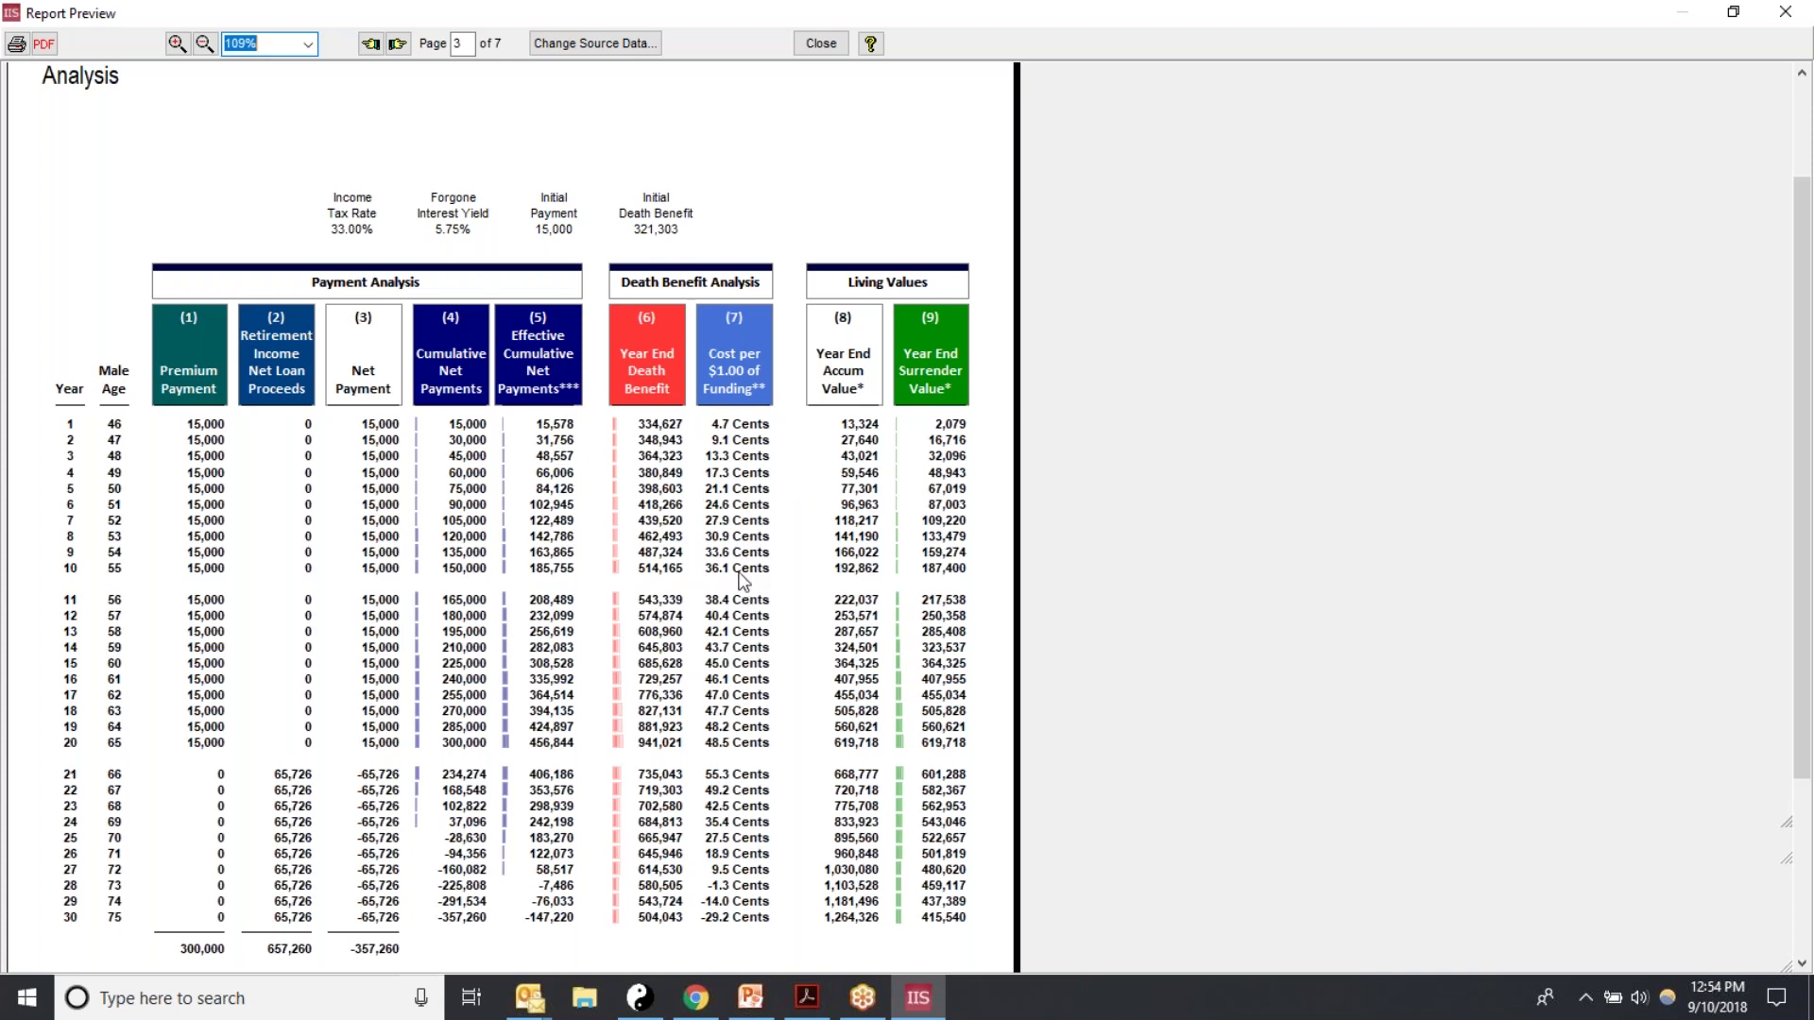
Step: Page the report preview ahead to page 6, 'A Look at Year 55', then close it
{"action": "left_click", "coordinate": [399, 47]}
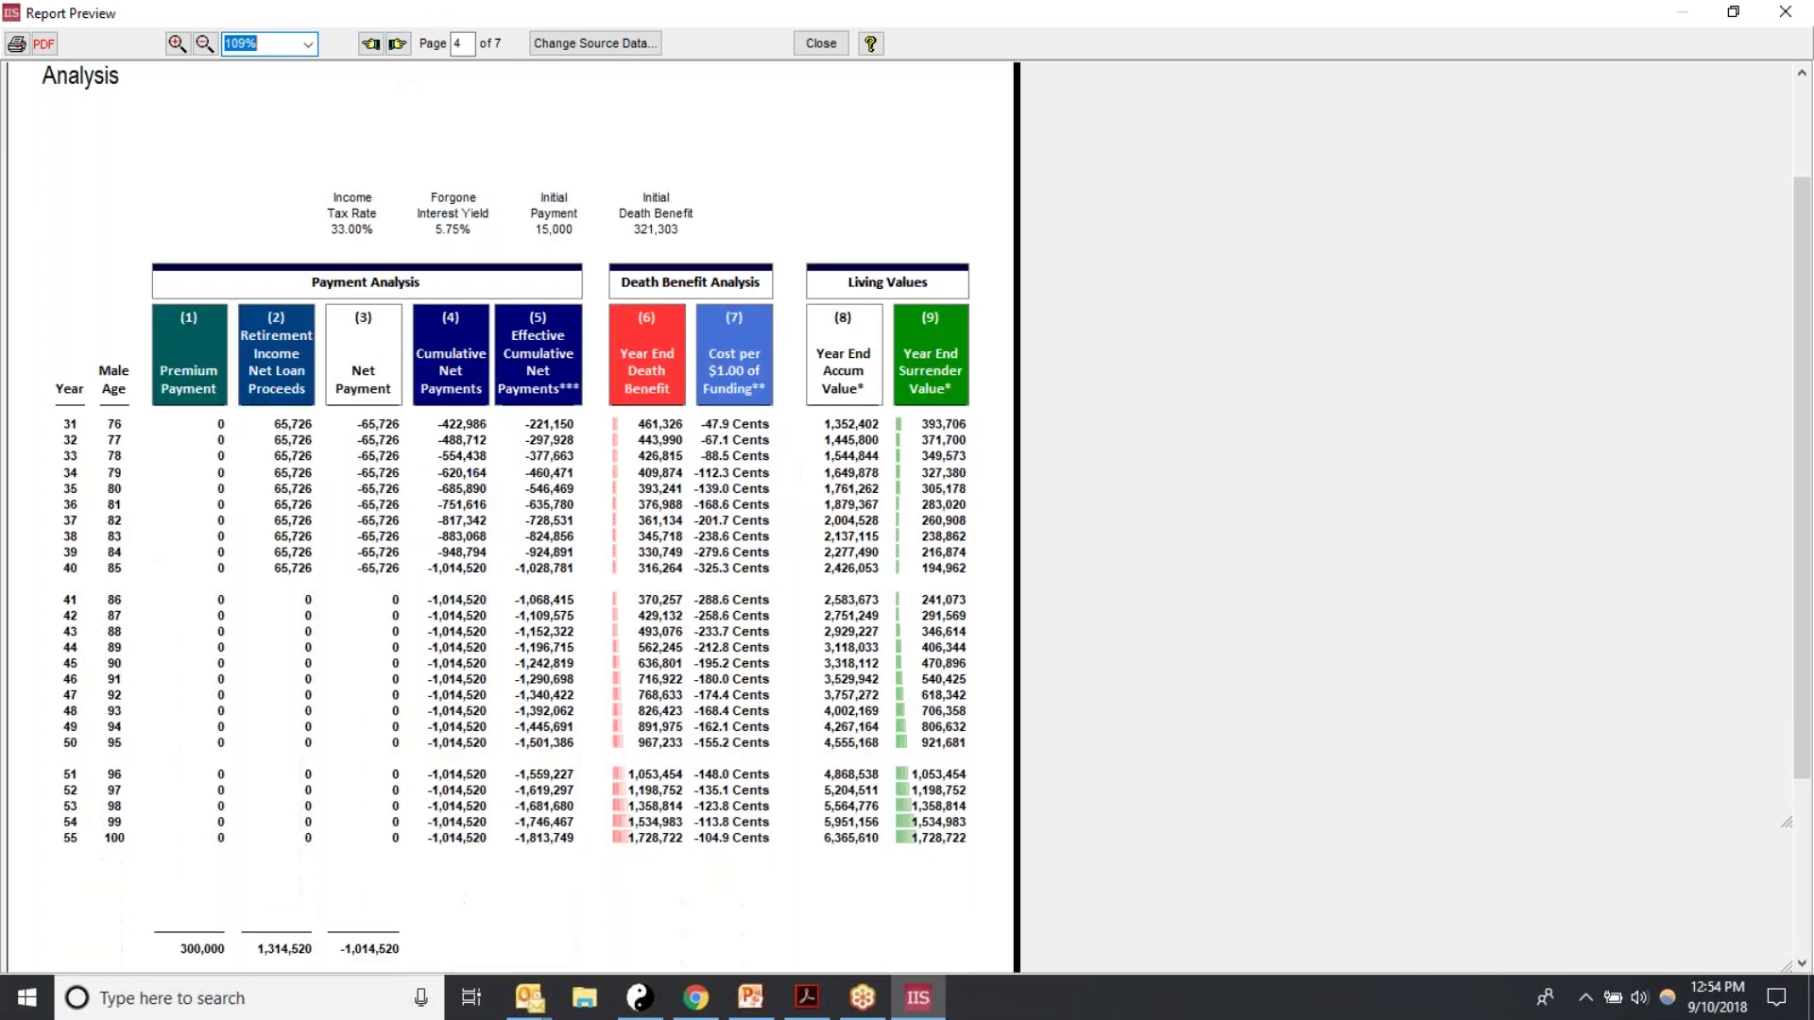
{"action": "left_click", "coordinate": [399, 45]}
{"action": "left_click", "coordinate": [399, 44]}
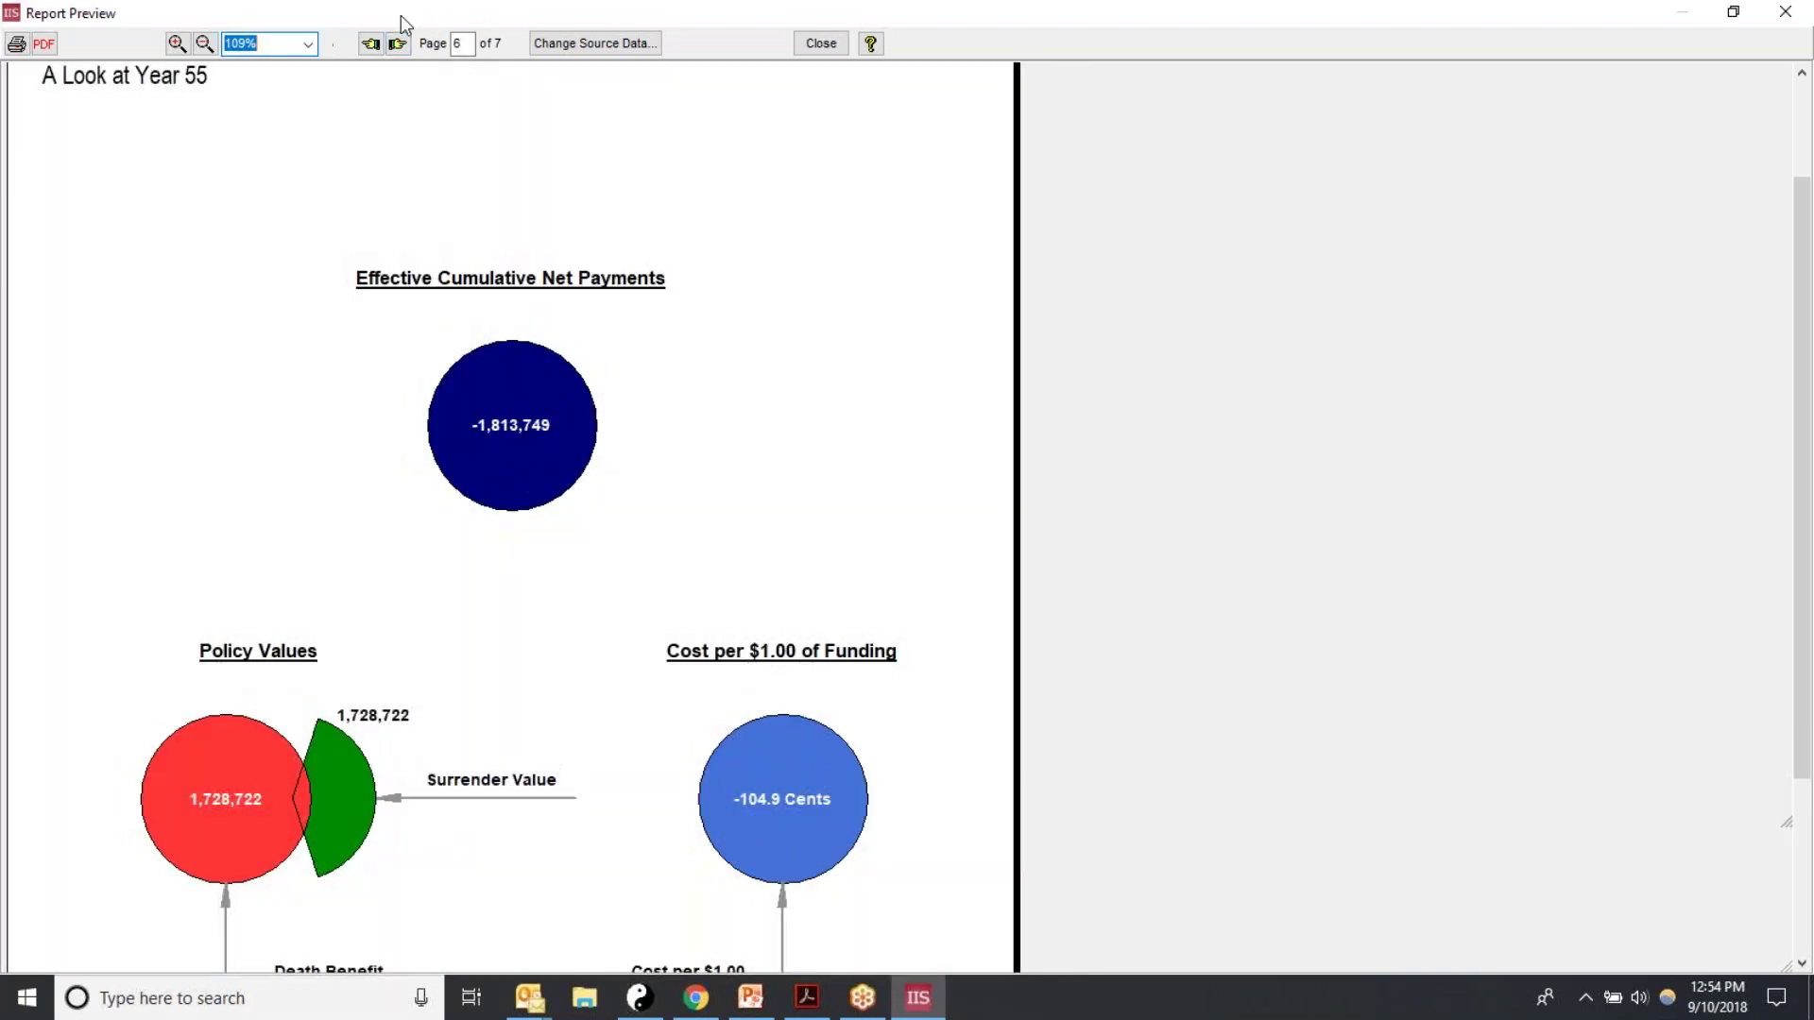
{"action": "left_click", "coordinate": [821, 43]}
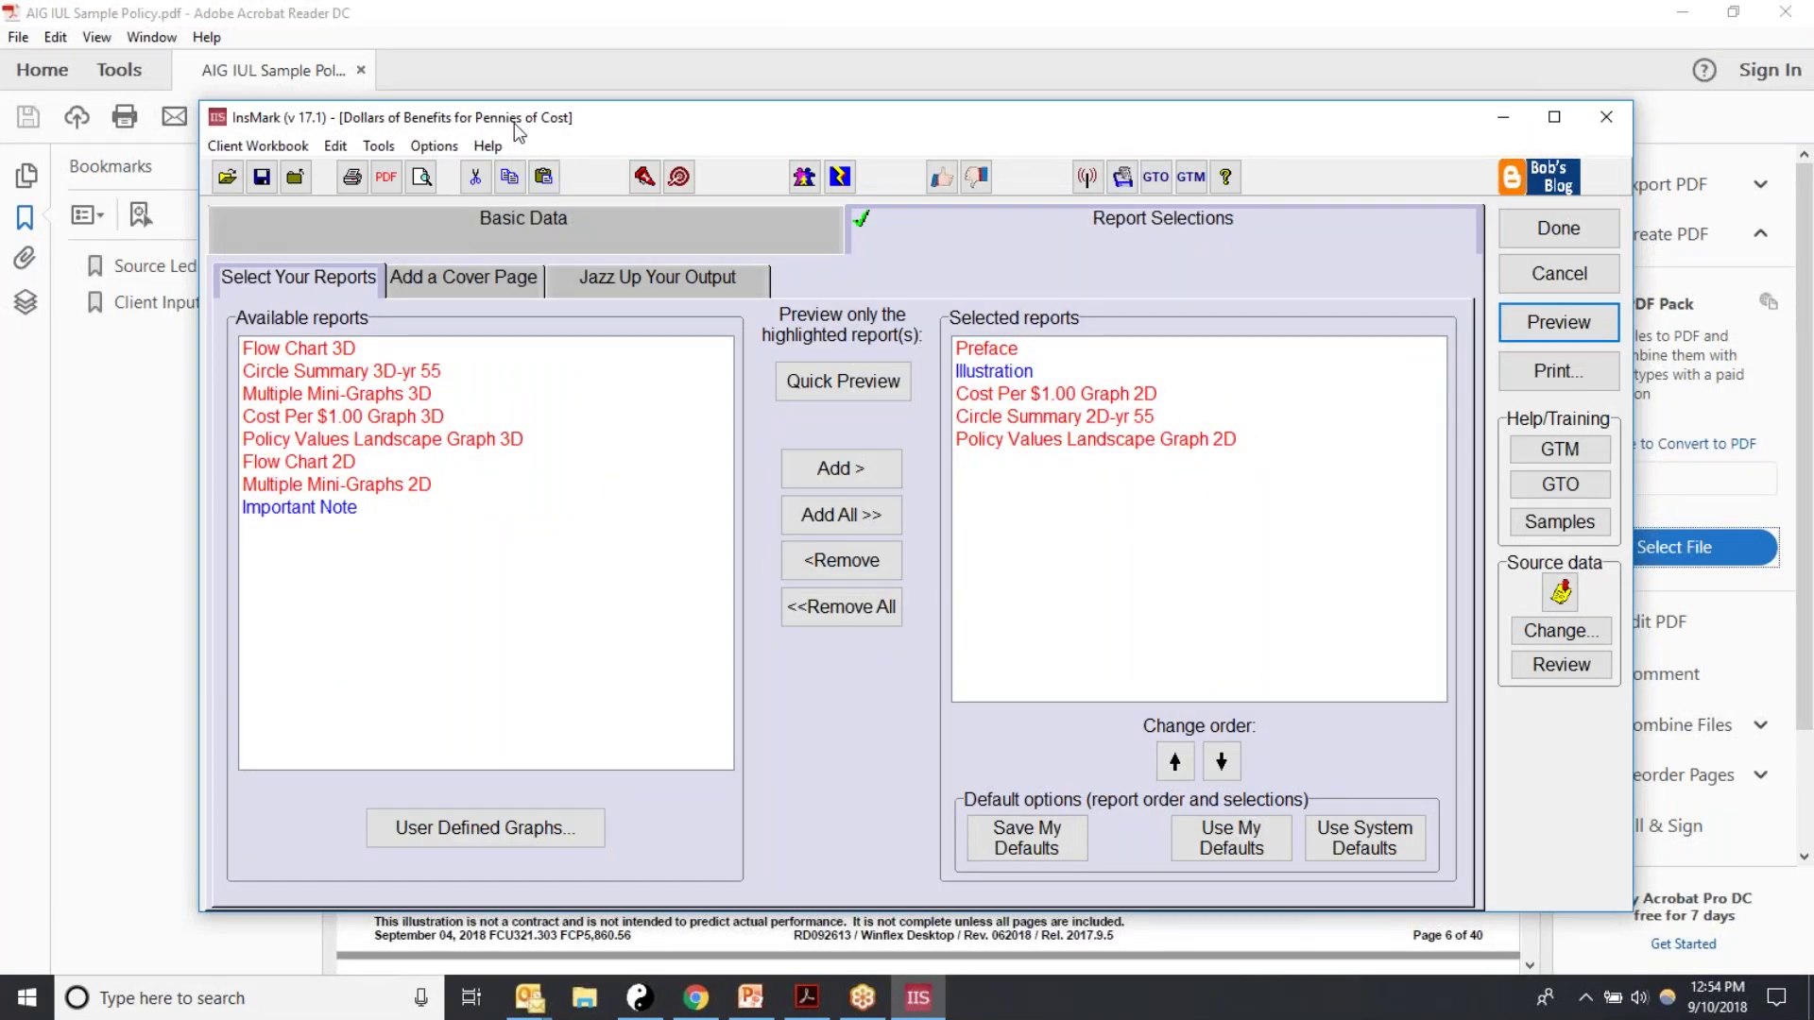
Step: Check the cover page, then finish the report selections so '$ Benefits for Pennies' becomes Proposal 2
{"action": "left_click", "coordinate": [422, 286]}
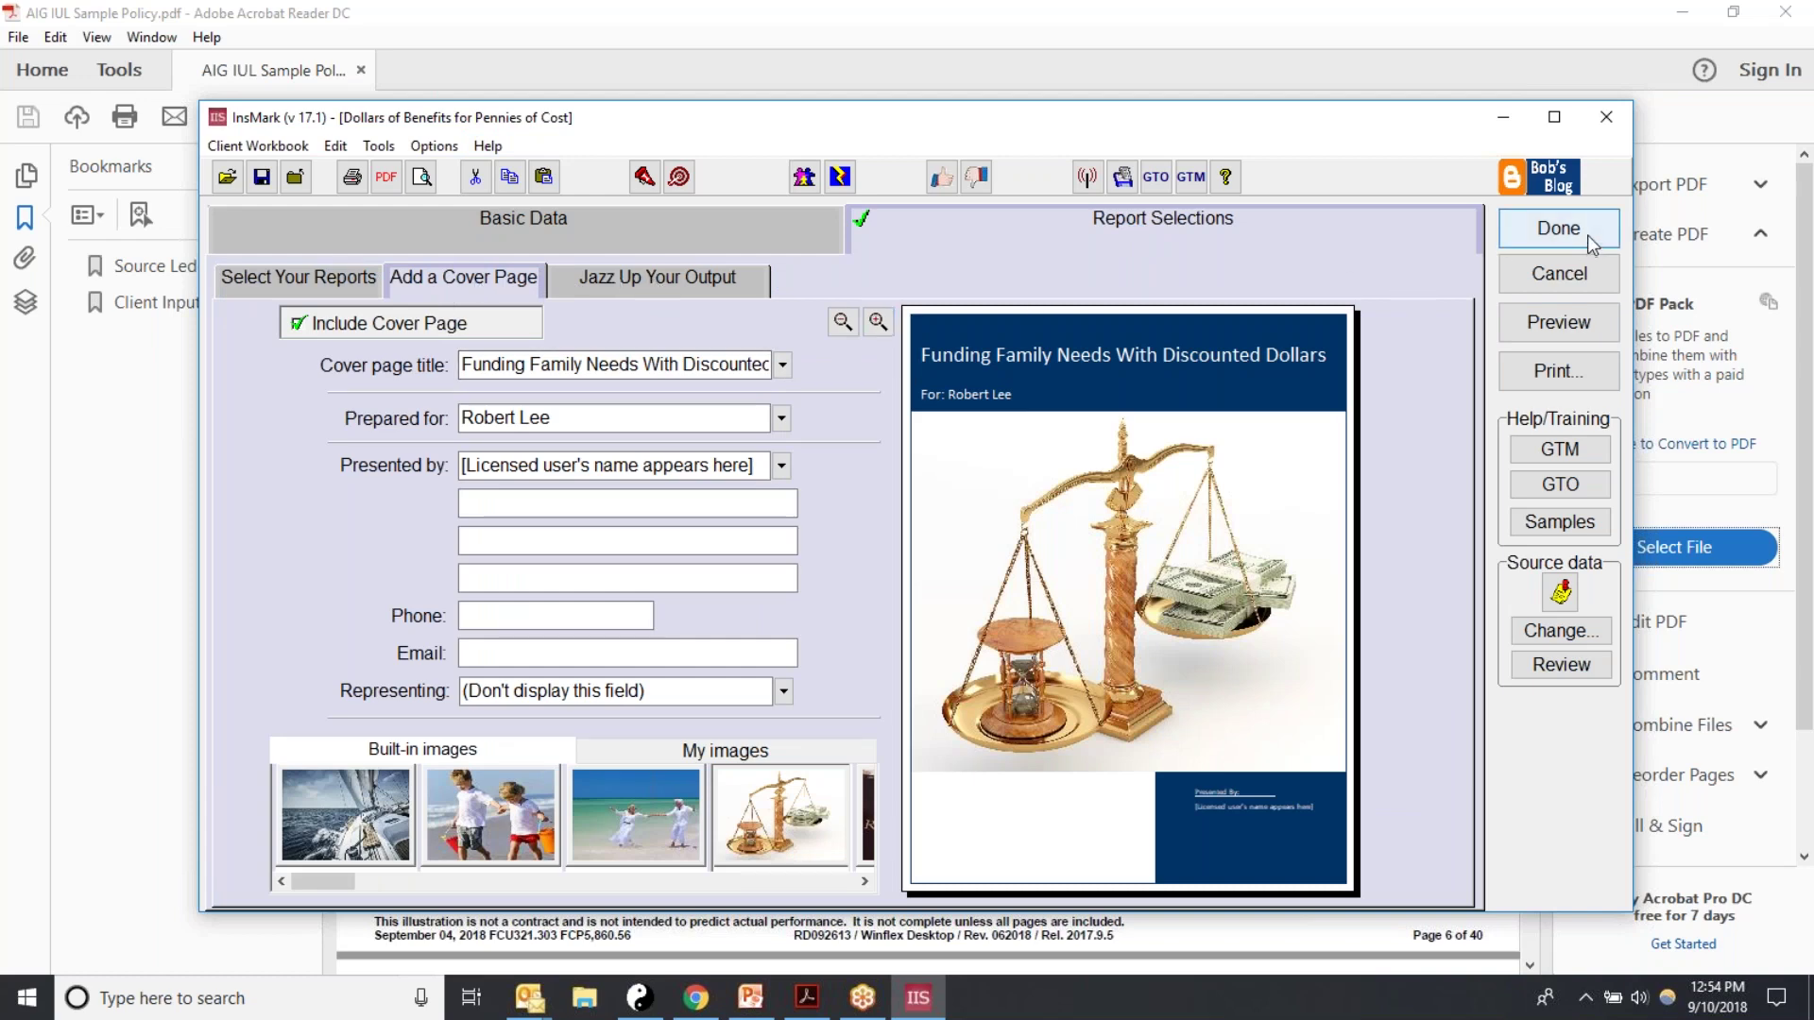
{"action": "left_click", "coordinate": [266, 274]}
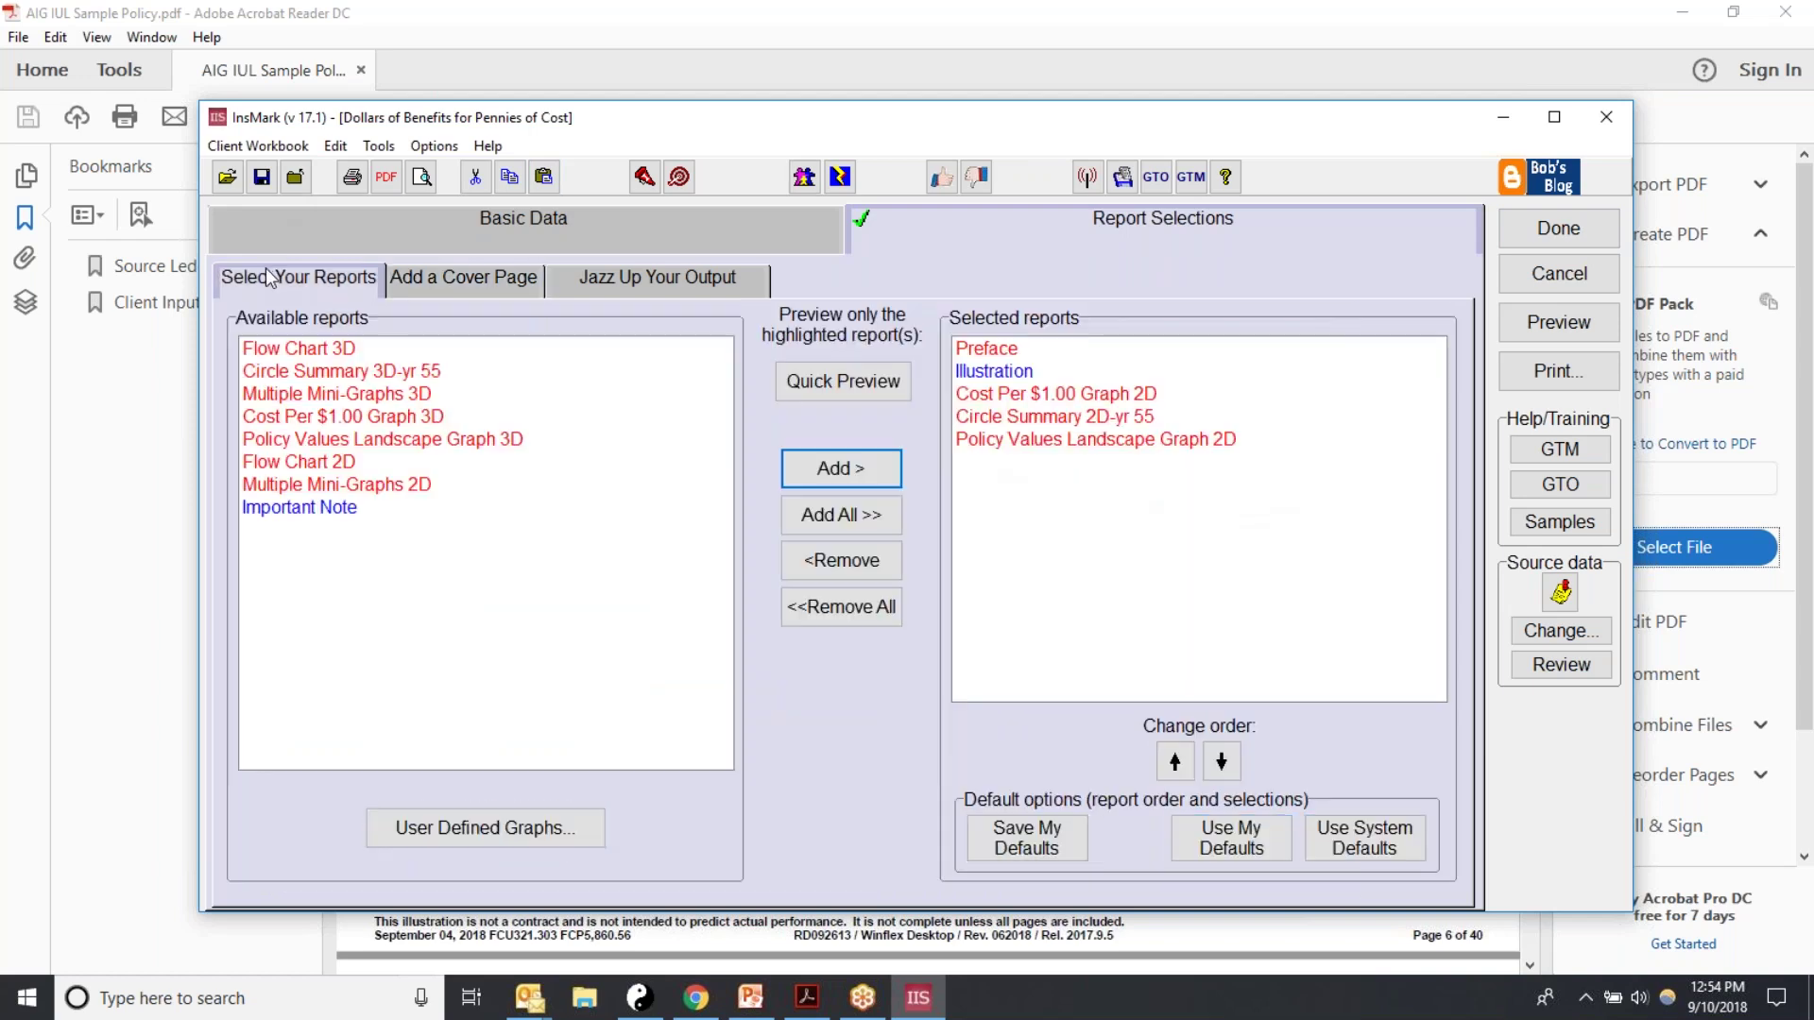
{"action": "left_click", "coordinate": [1573, 236]}
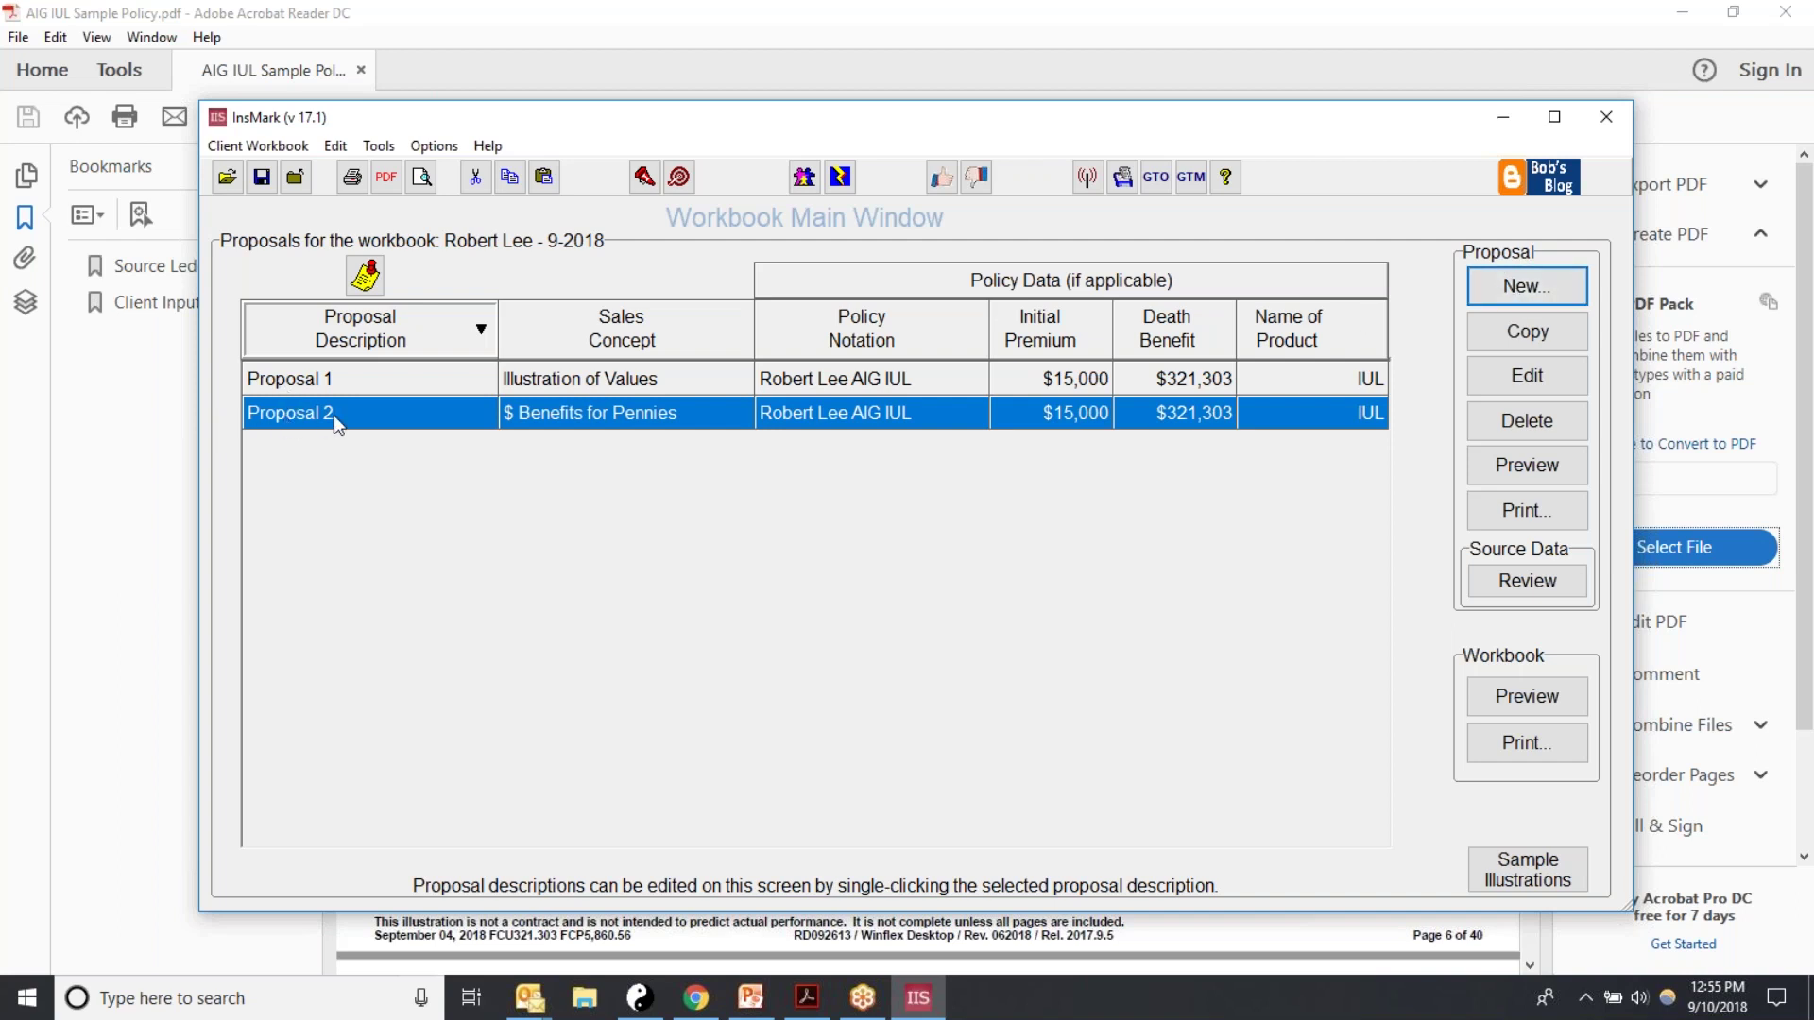
Step: Start Proposal 3, review the source data values, and make it a Permanent vs. Term comparison
{"action": "left_click", "coordinate": [1502, 284]}
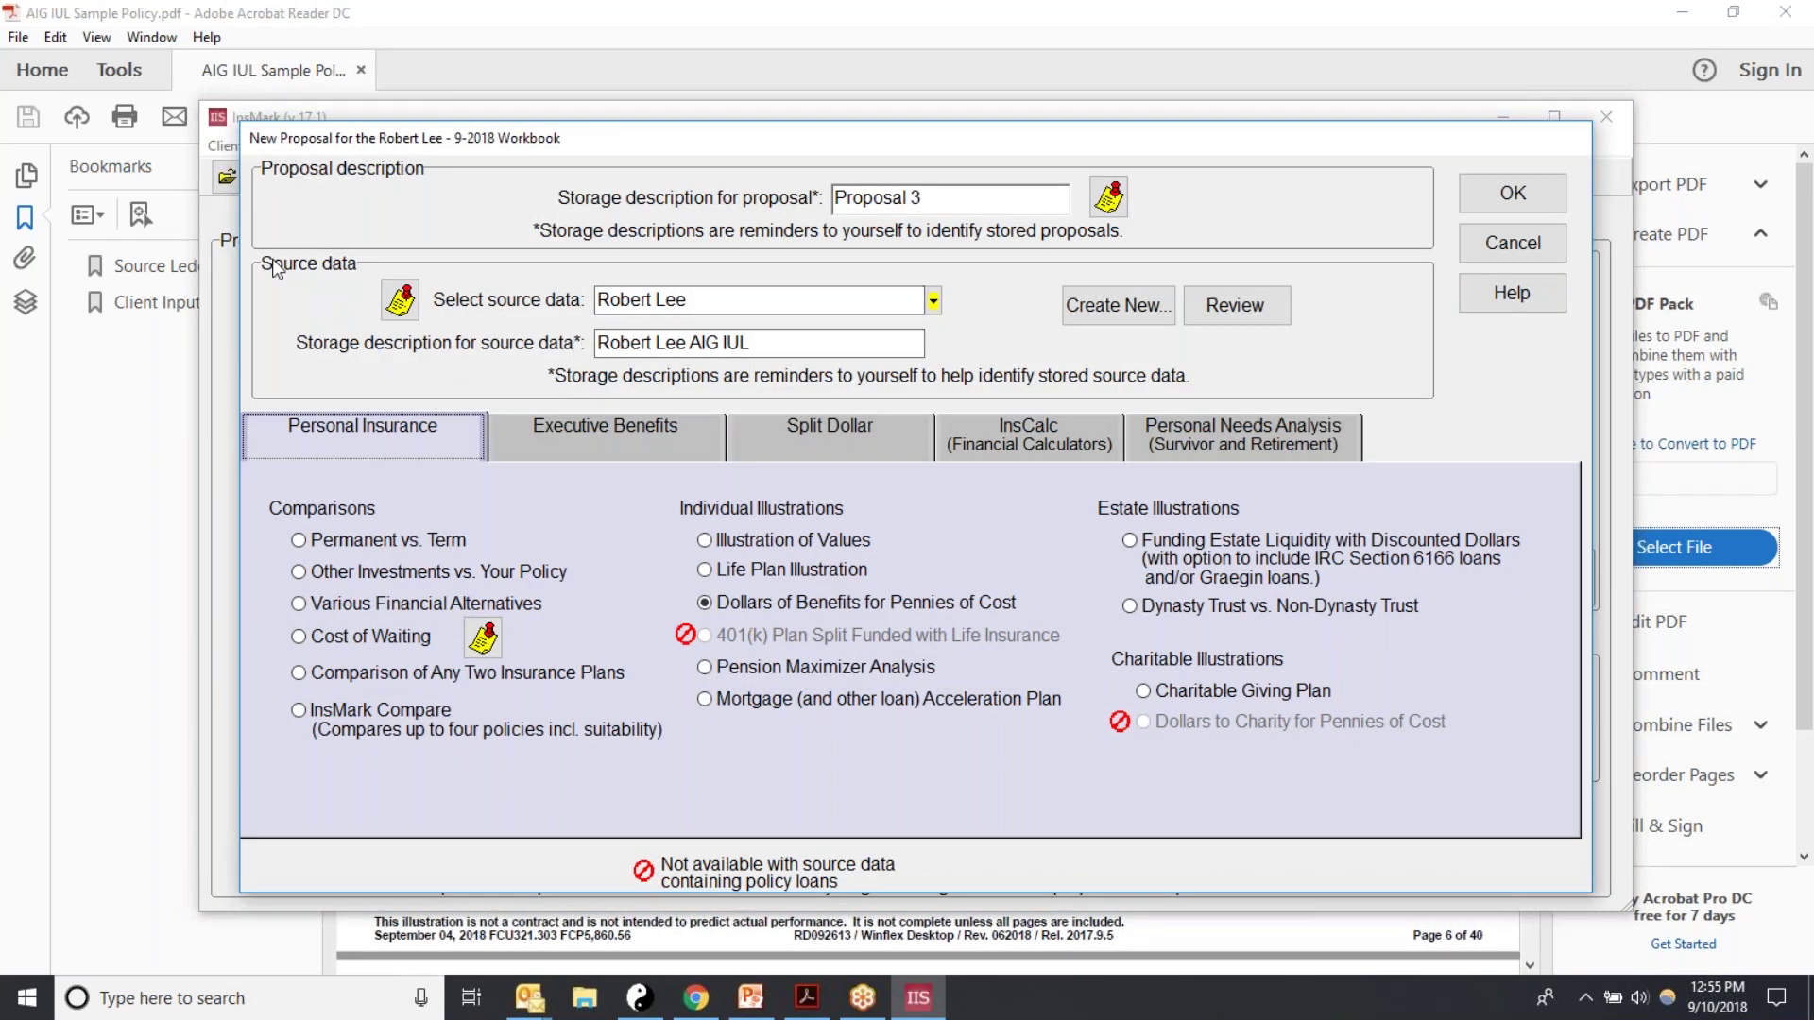
{"action": "left_click", "coordinate": [1219, 312]}
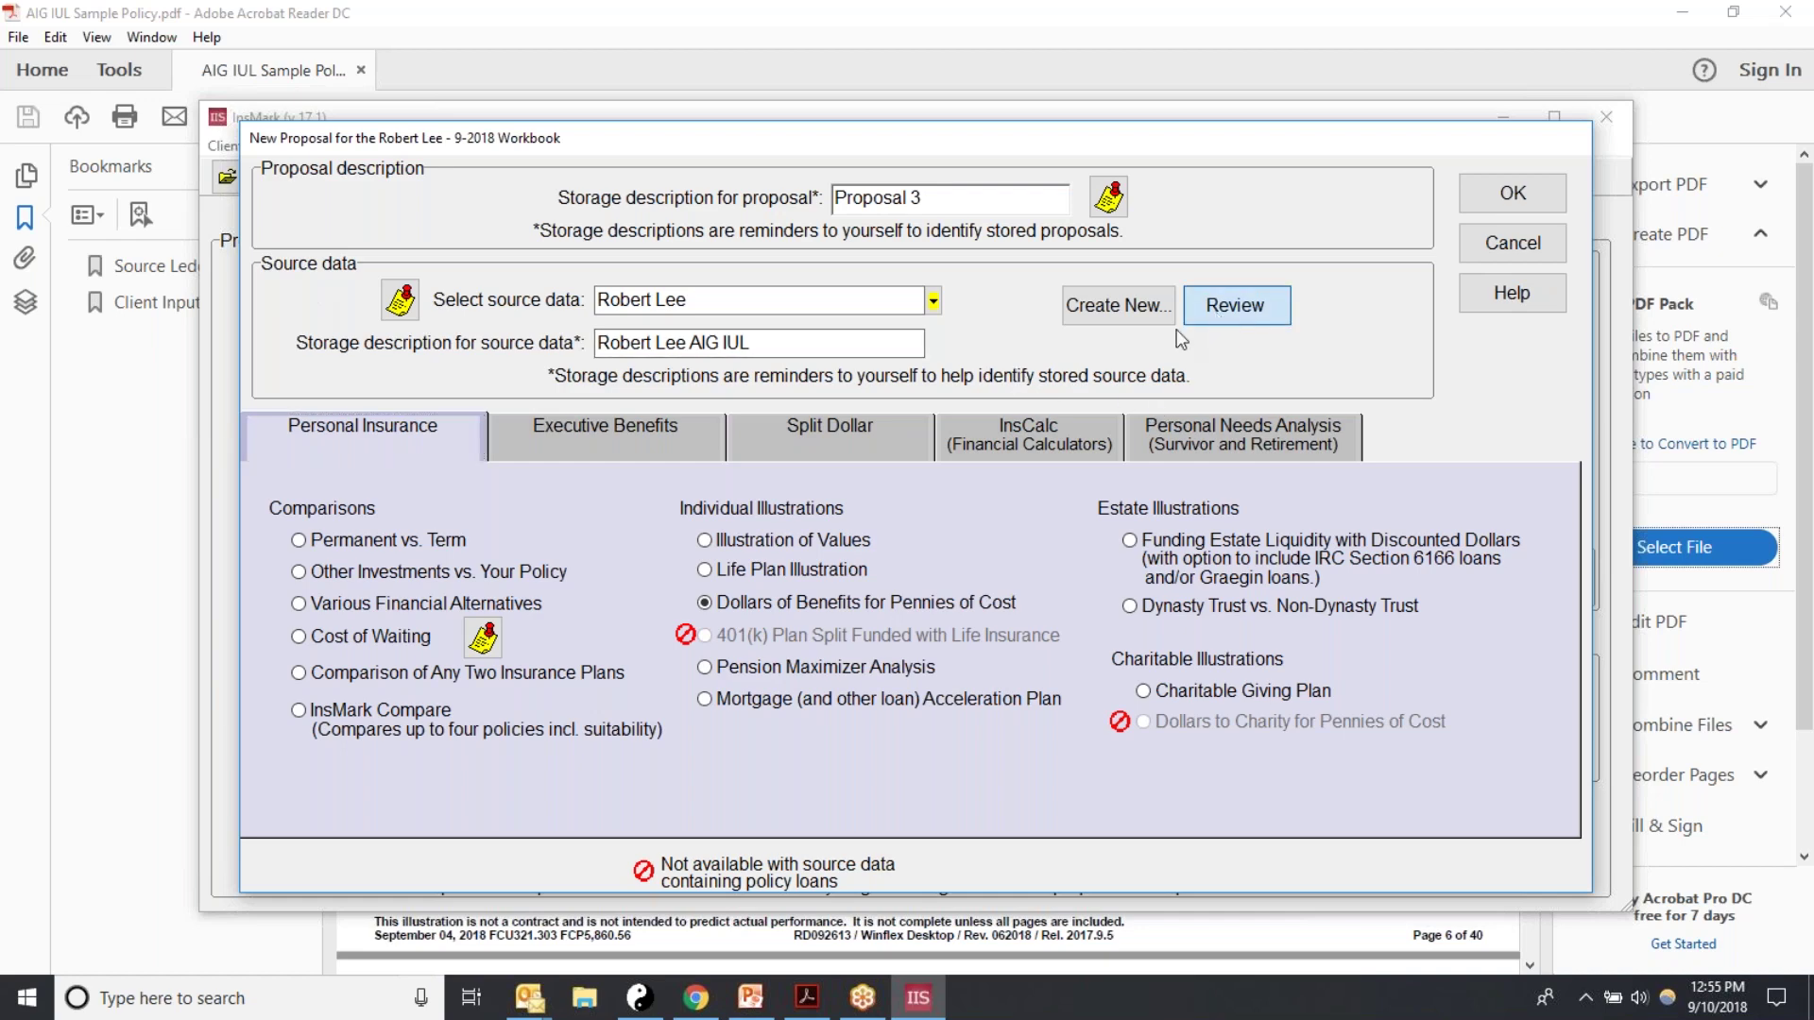
{"action": "left_click_drag", "start_coordinate": [1206, 499], "coordinate": [1219, 694]}
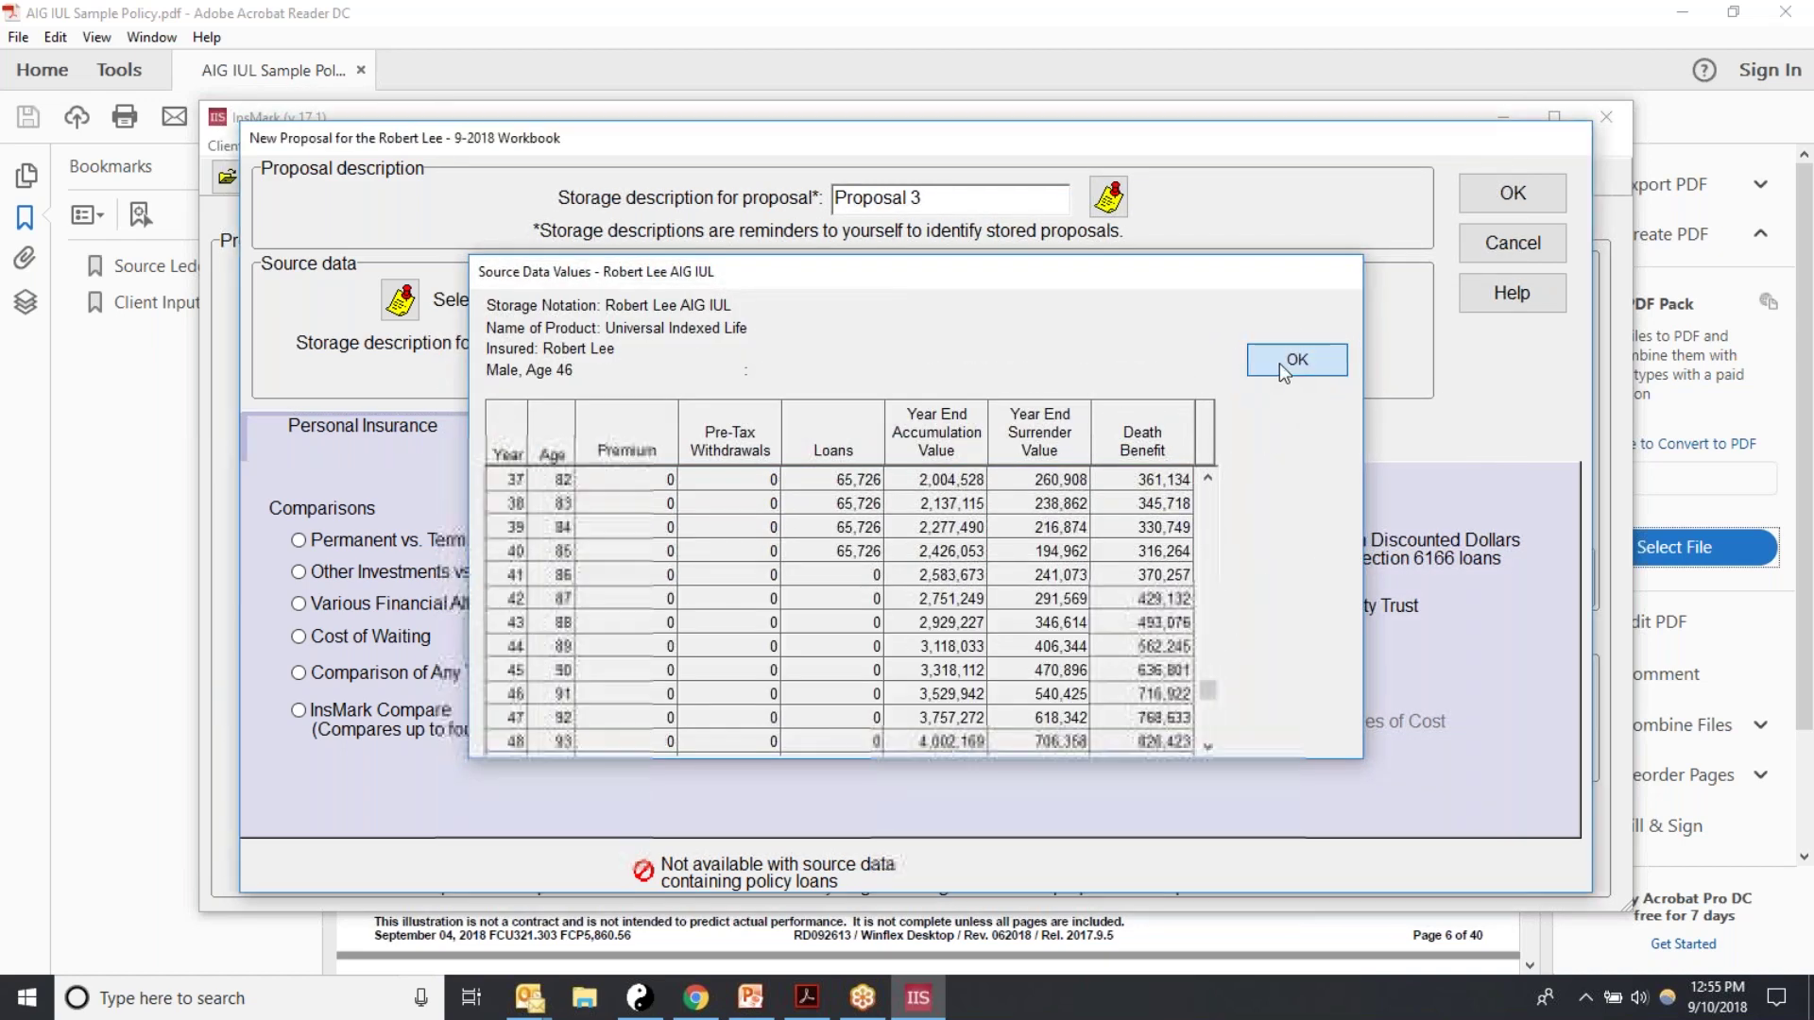
{"action": "left_click", "coordinate": [1290, 360]}
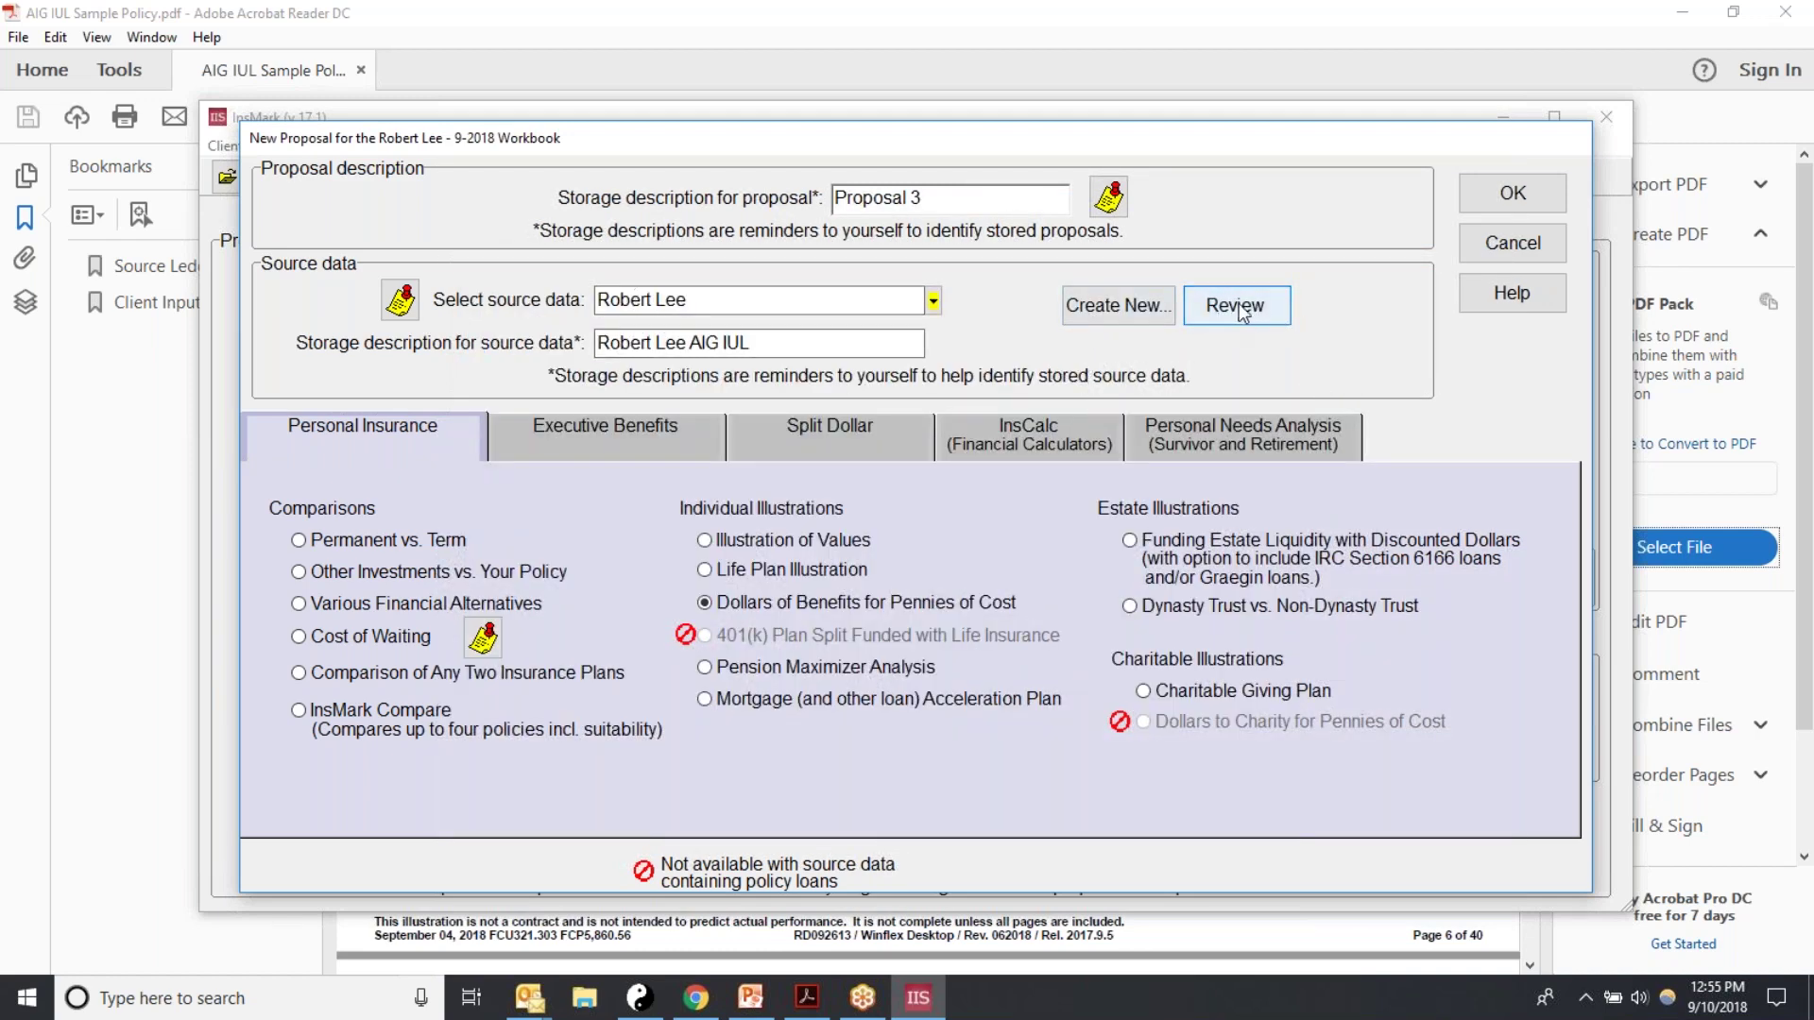
{"action": "left_click", "coordinate": [299, 540]}
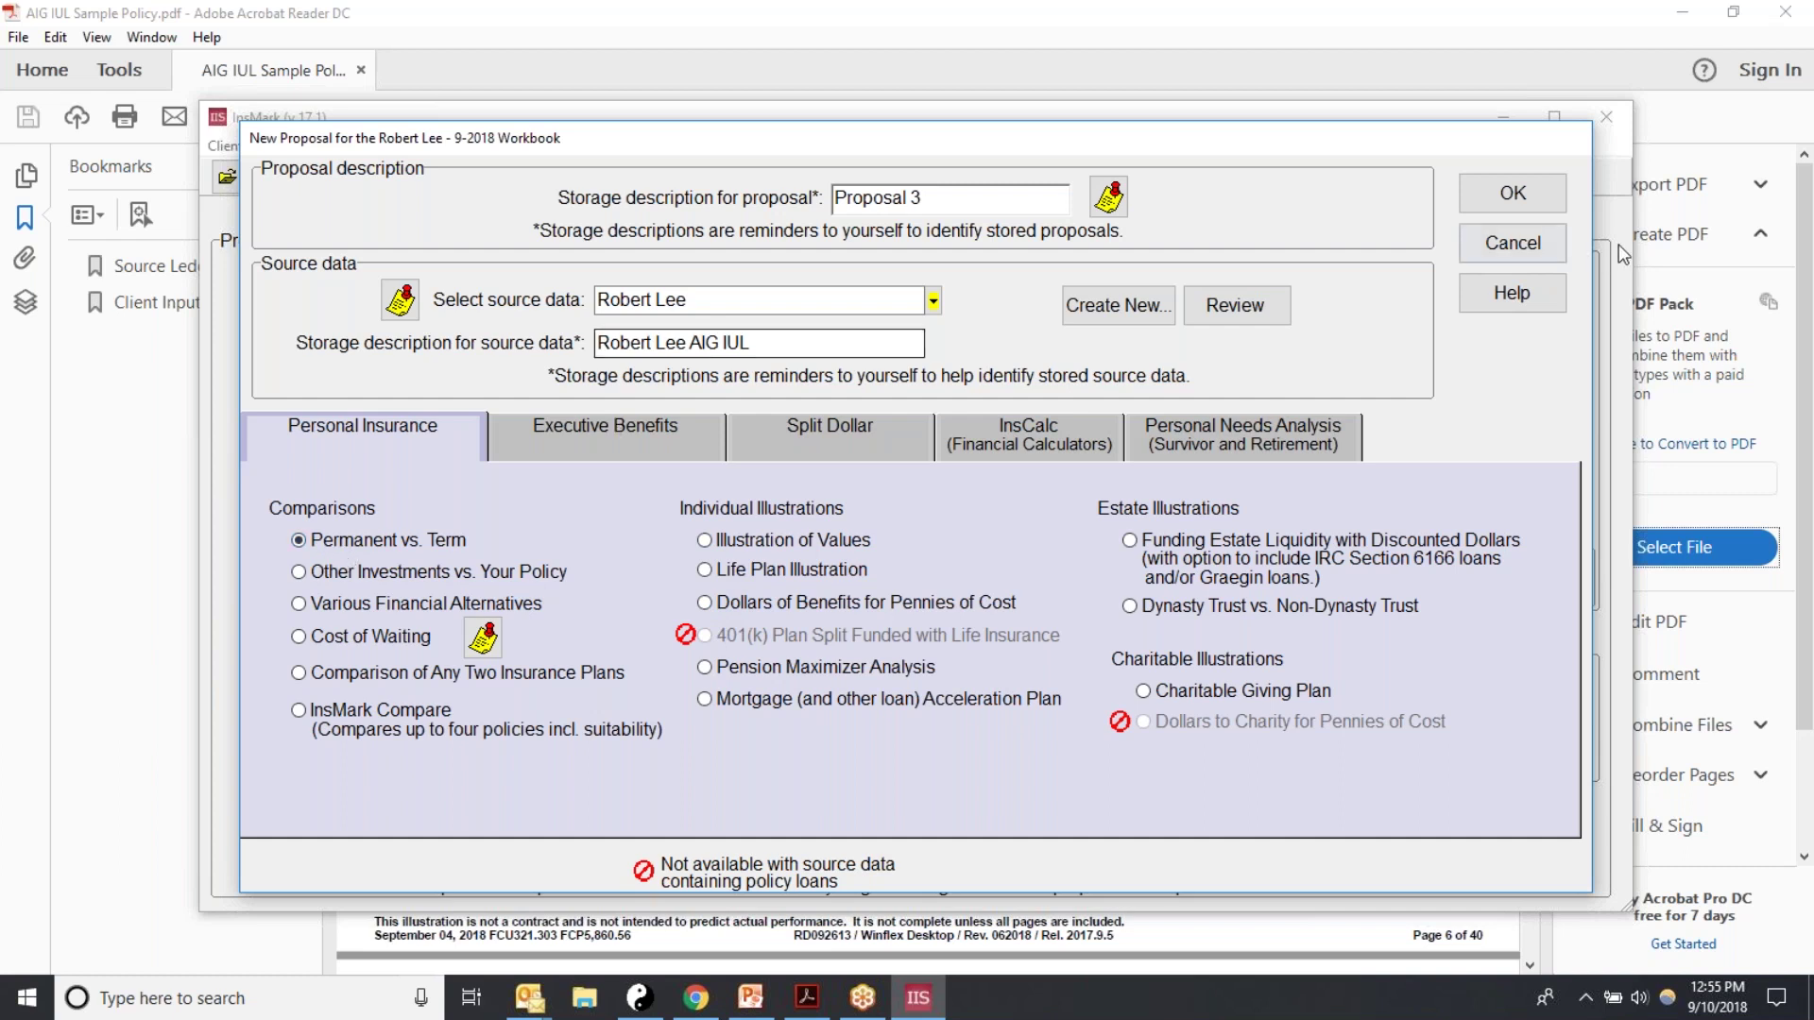
{"action": "left_click", "coordinate": [1513, 195]}
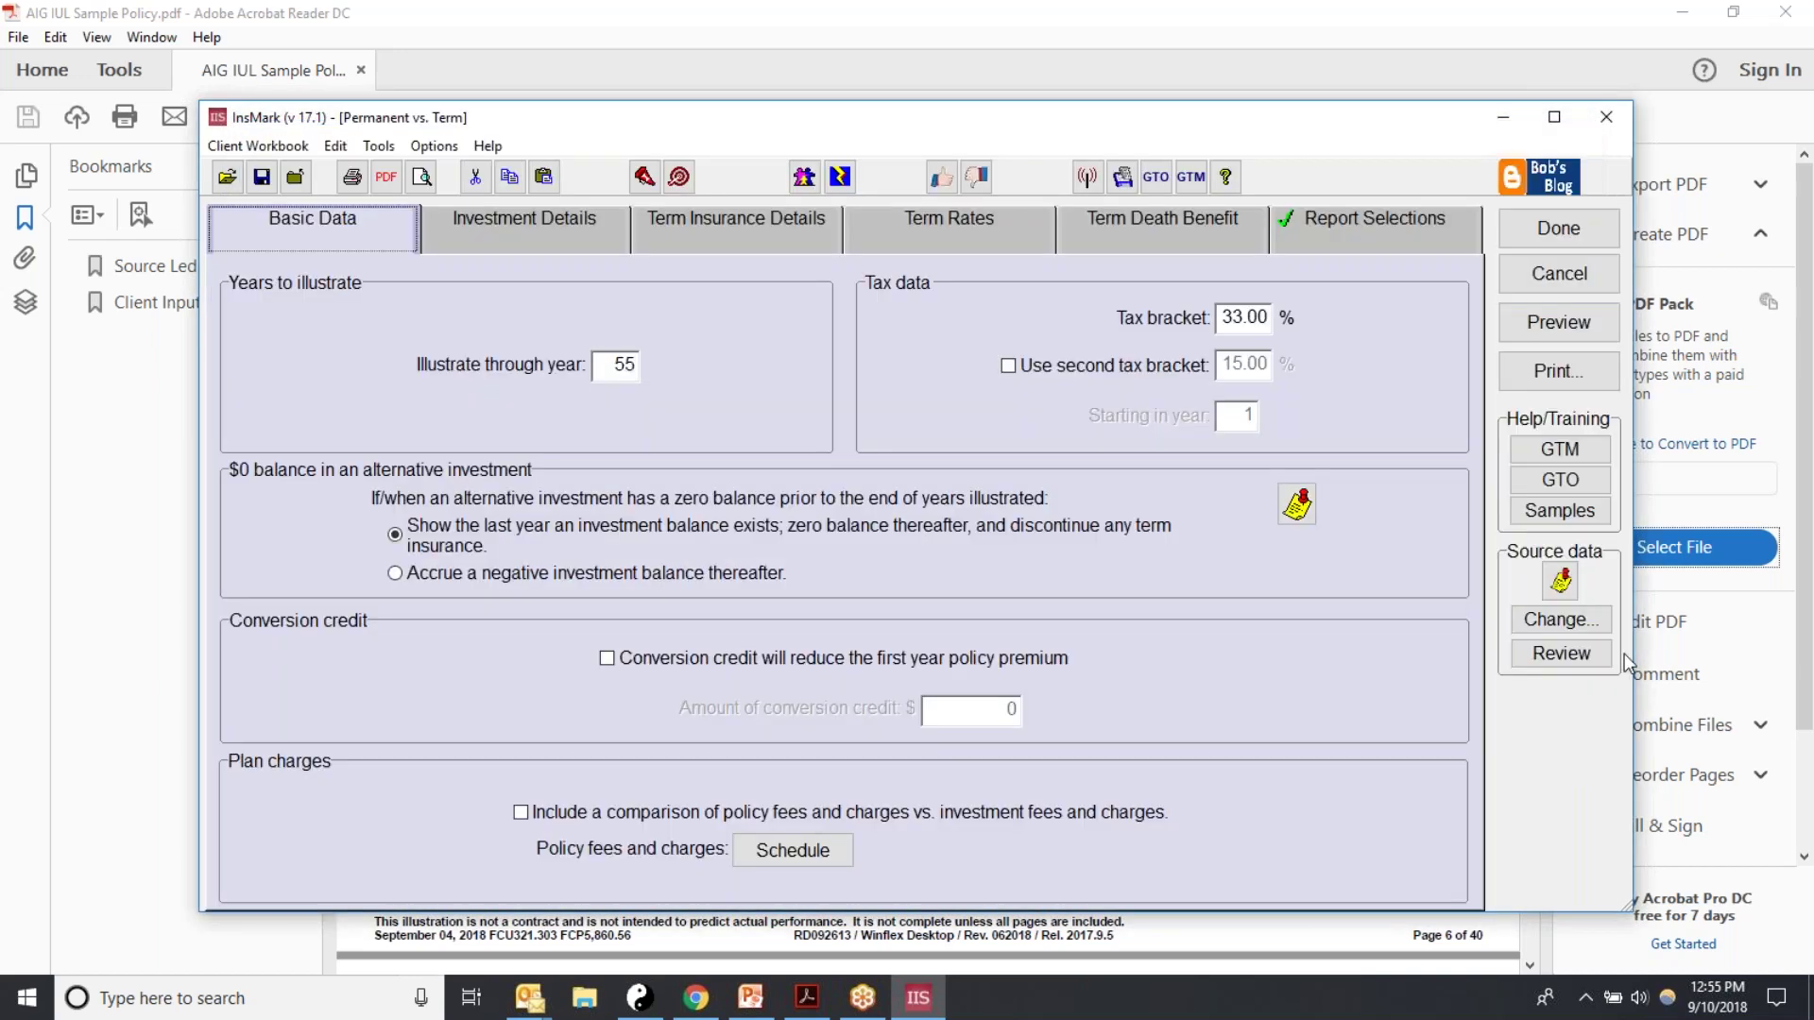
Step: Check the Basic Data: illustrate through year 55 at a 33.00% tax bracket
{"action": "left_click", "coordinate": [1561, 654]}
{"action": "double_click", "coordinate": [616, 366]}
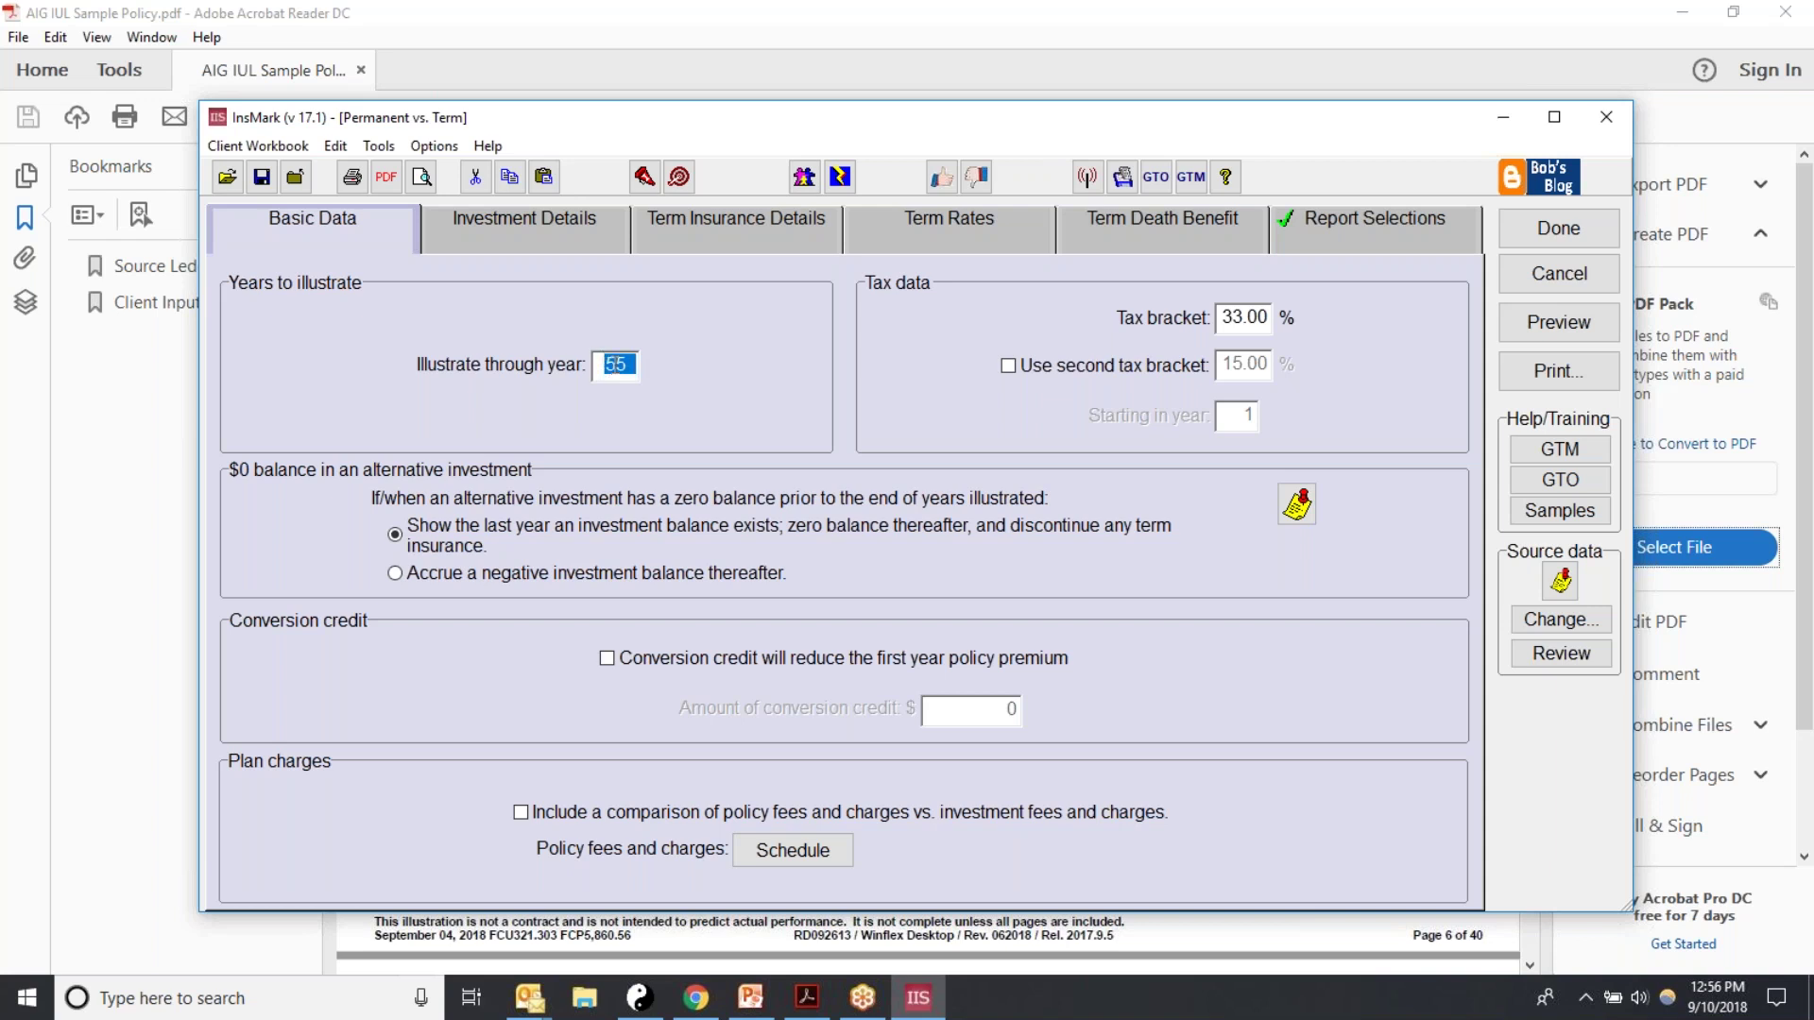
{"action": "left_click_drag", "start_coordinate": [1222, 319], "coordinate": [1272, 319]}
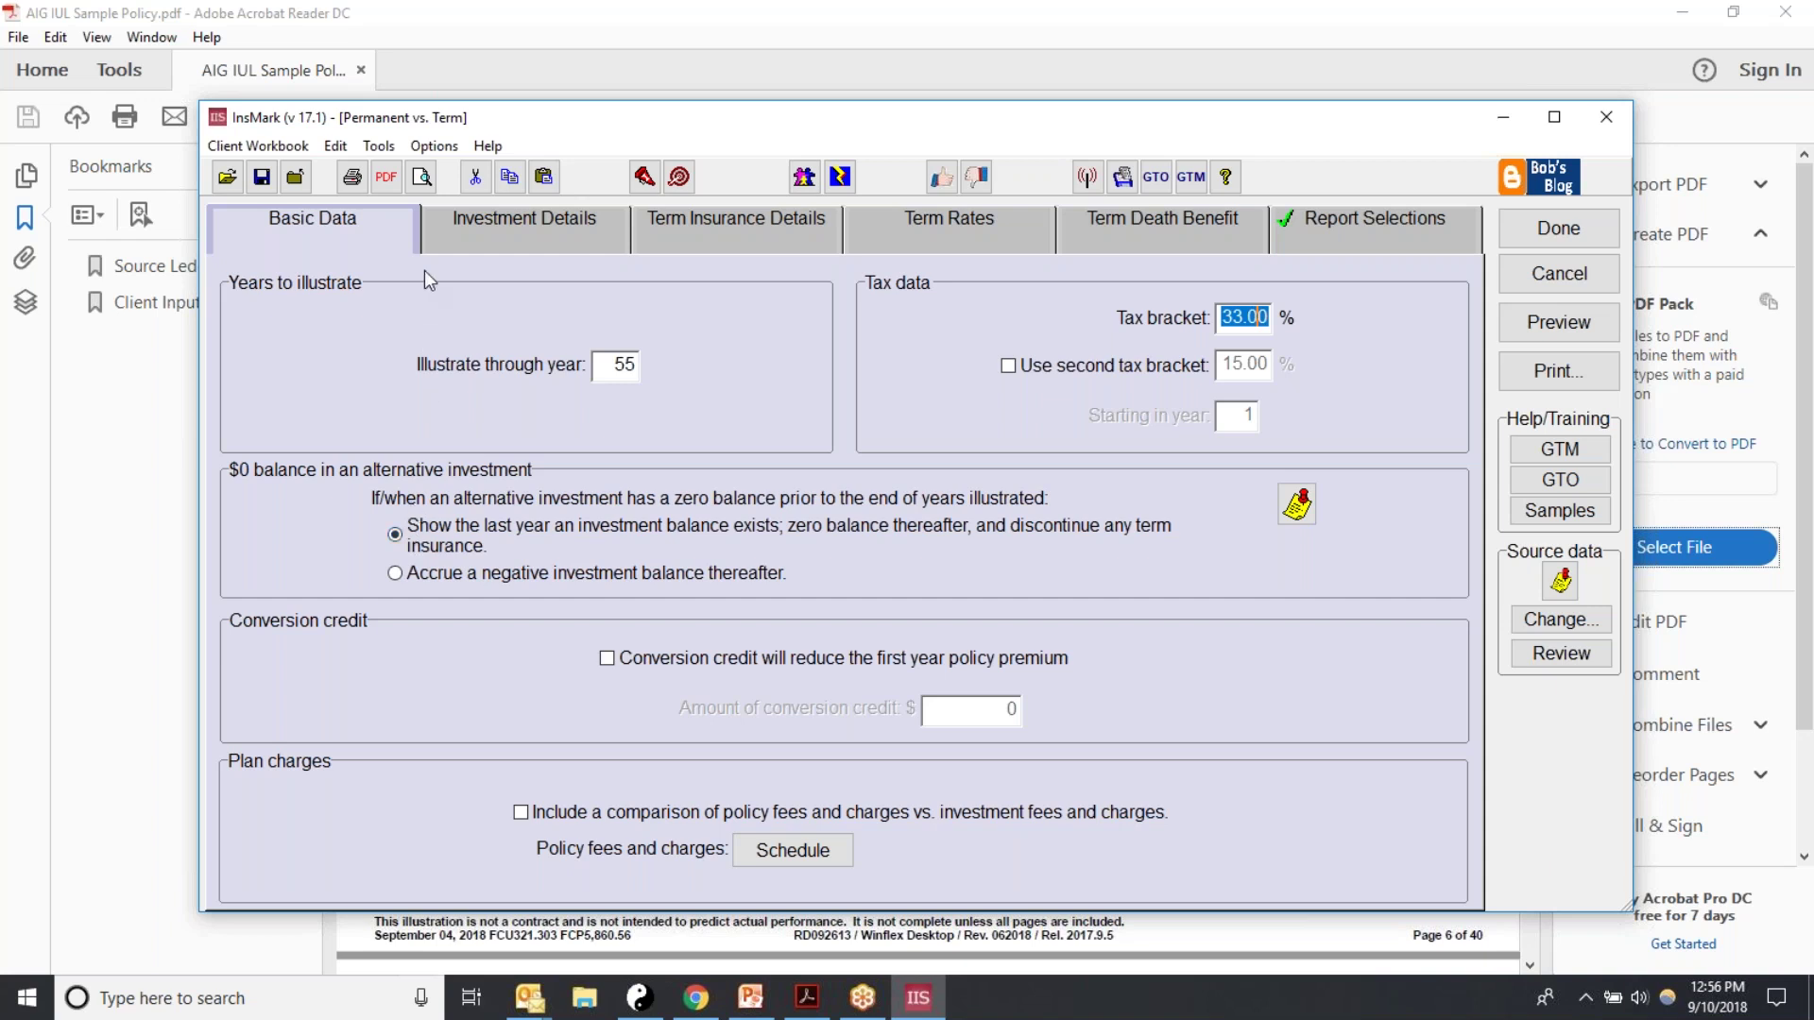
Step: Review the investment details and source data: an Equity Account growing 7.50% with 1.25% fee
{"action": "left_click", "coordinate": [485, 230]}
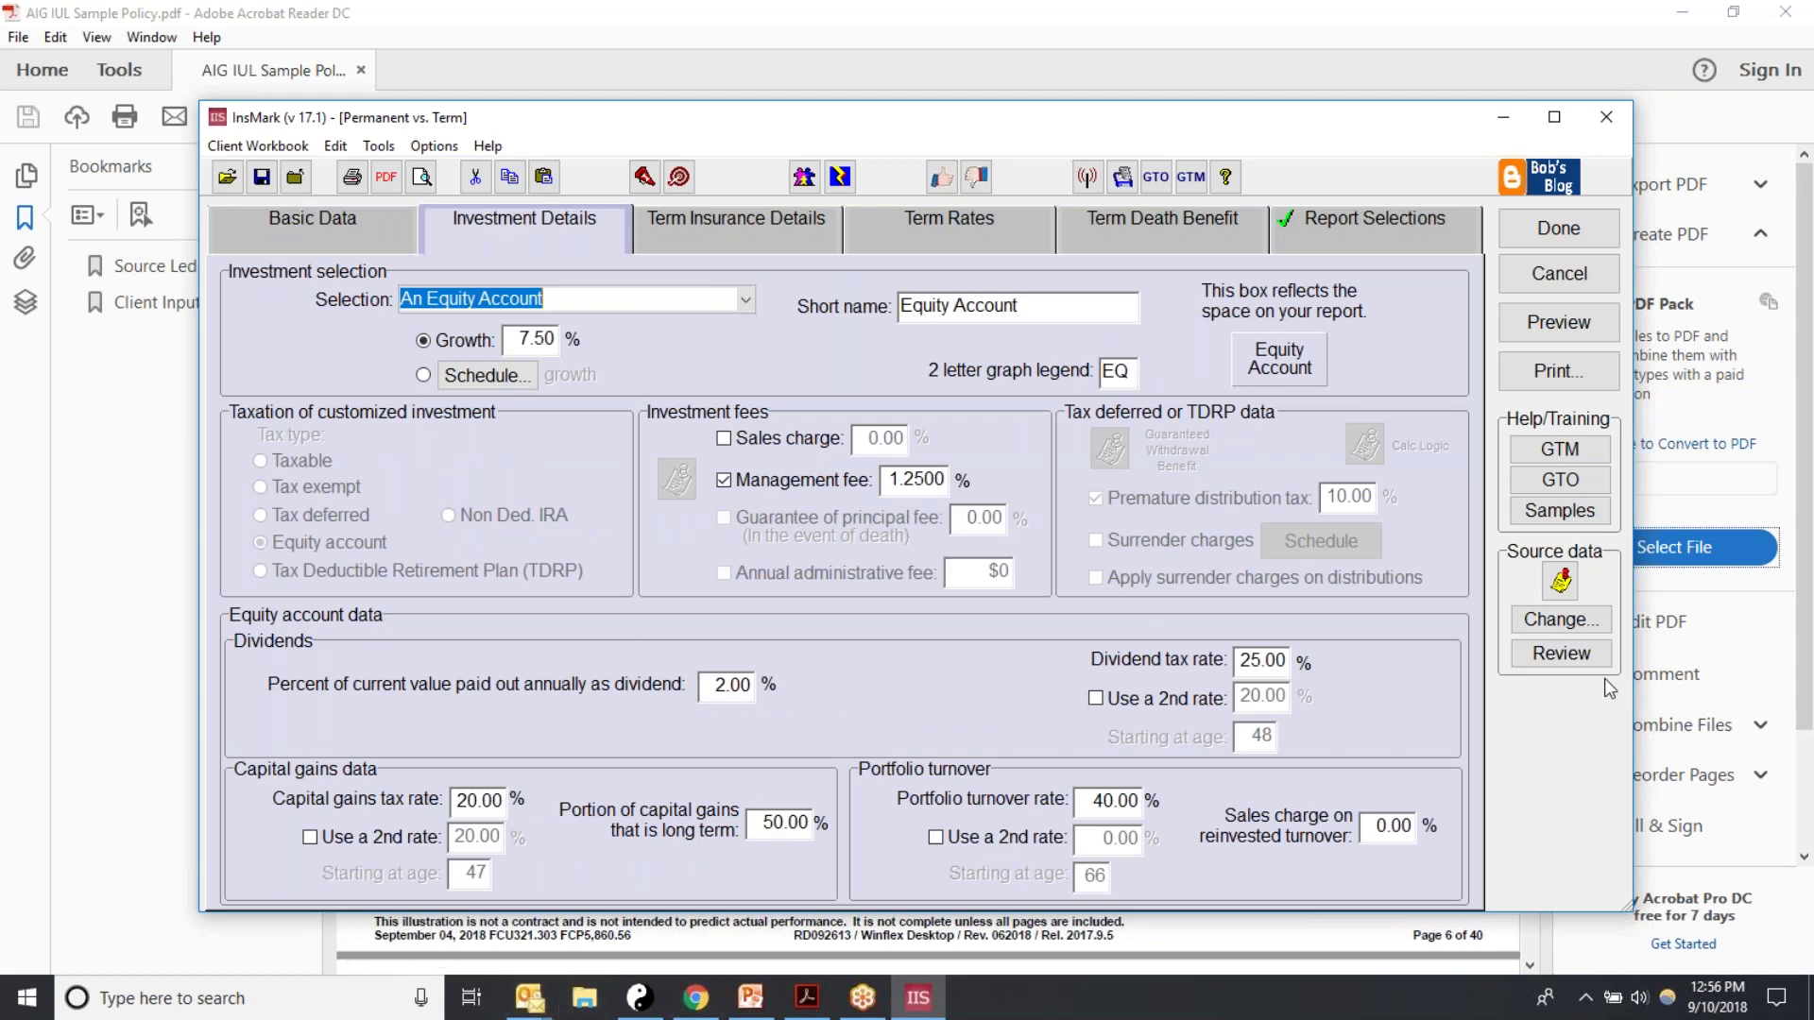
{"action": "left_click", "coordinate": [1563, 656]}
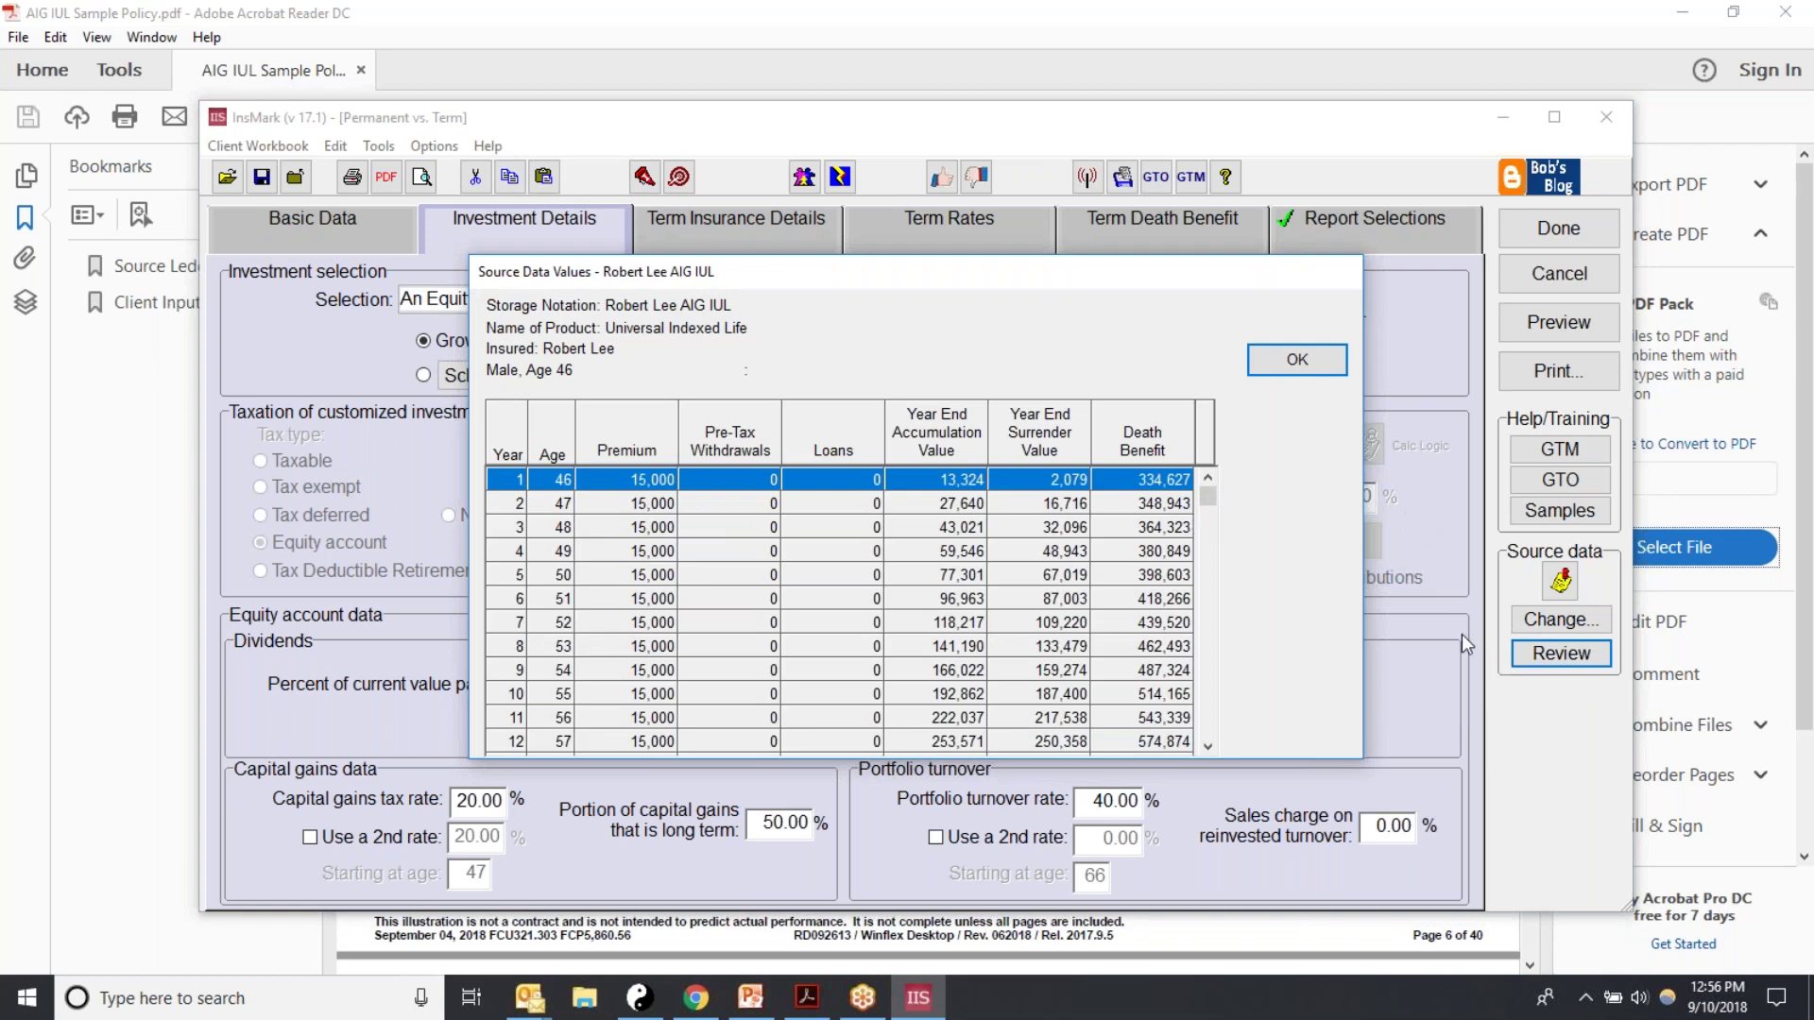
{"action": "left_click_drag", "start_coordinate": [1207, 496], "coordinate": [1211, 572]}
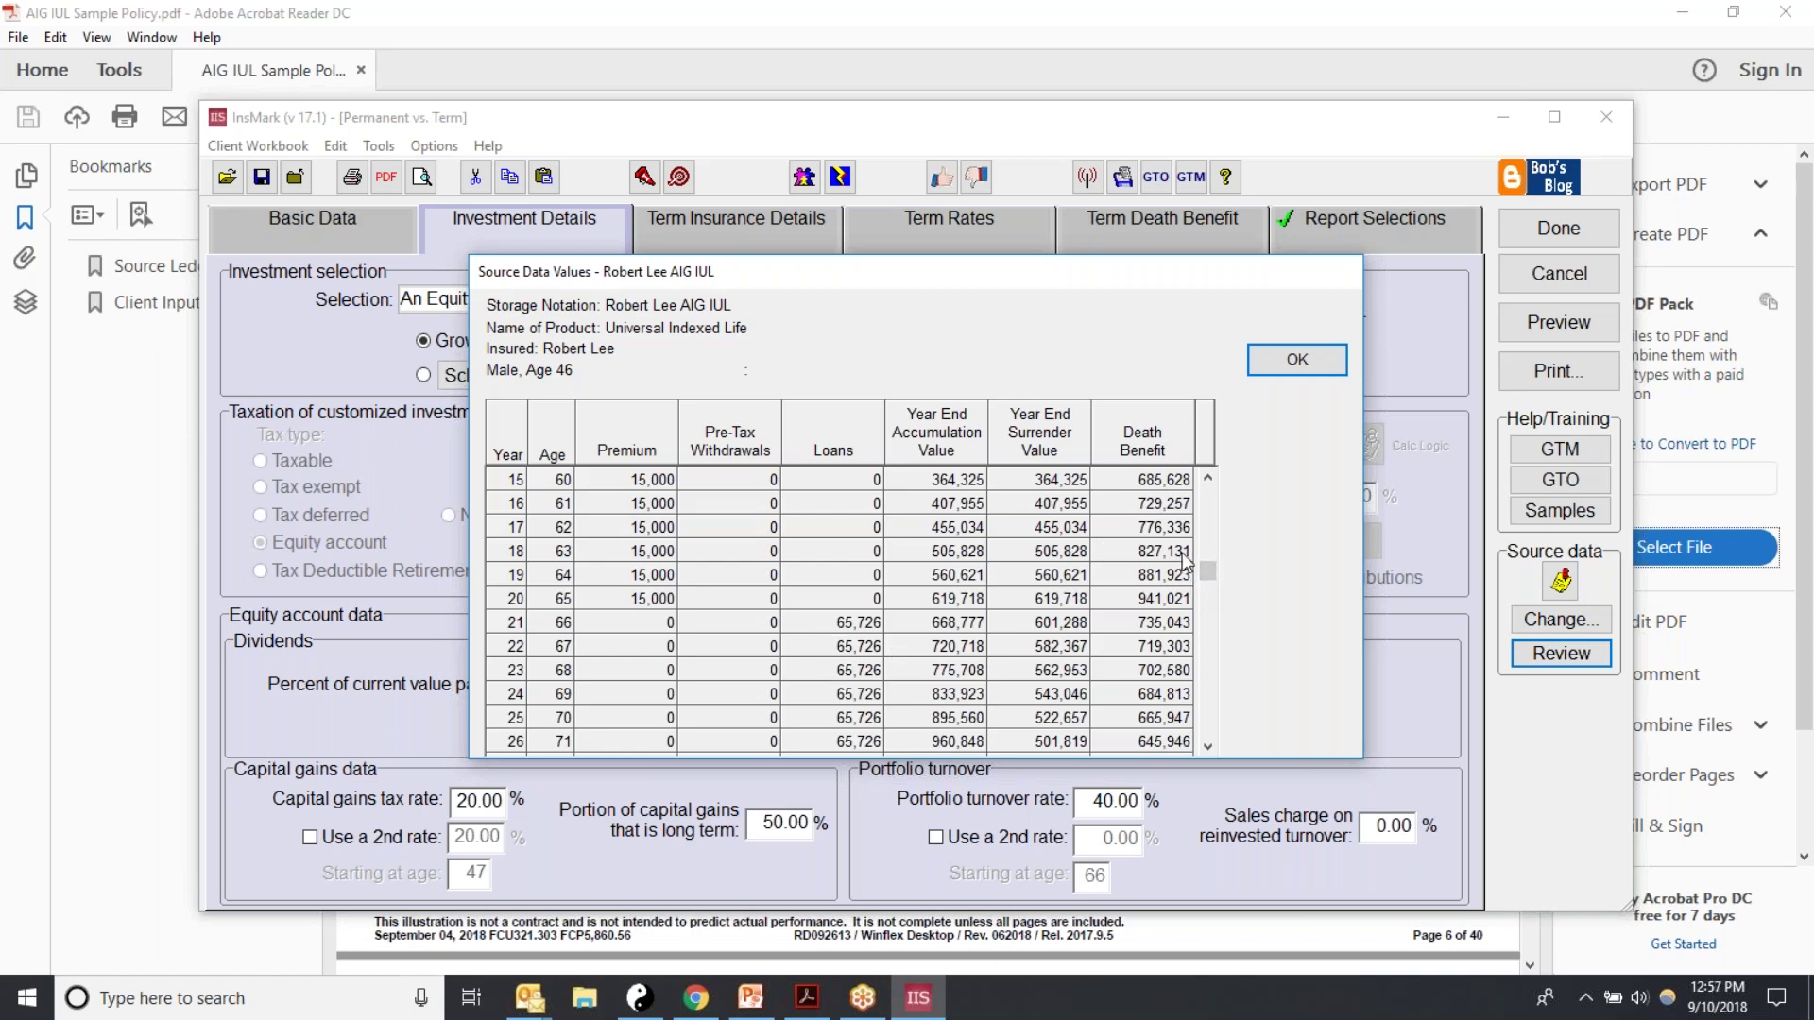
{"action": "left_click_drag", "start_coordinate": [1208, 575], "coordinate": [1210, 498]}
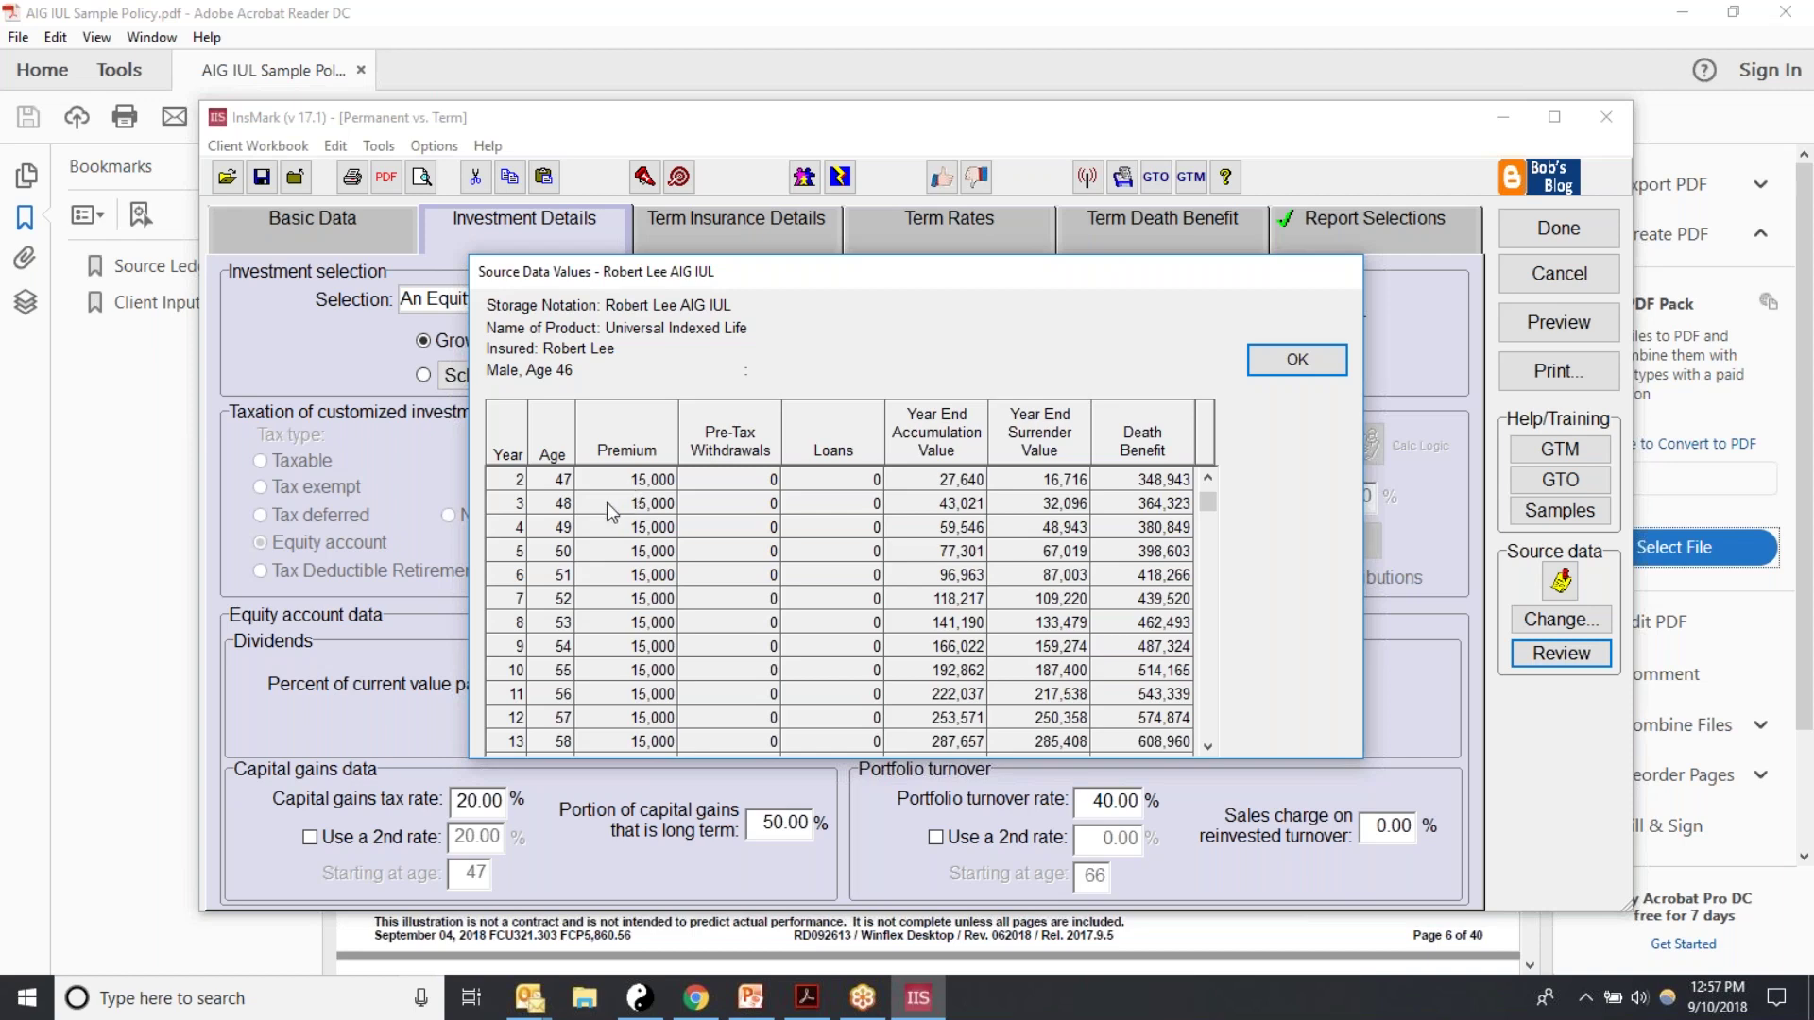
{"action": "left_click", "coordinate": [1276, 367]}
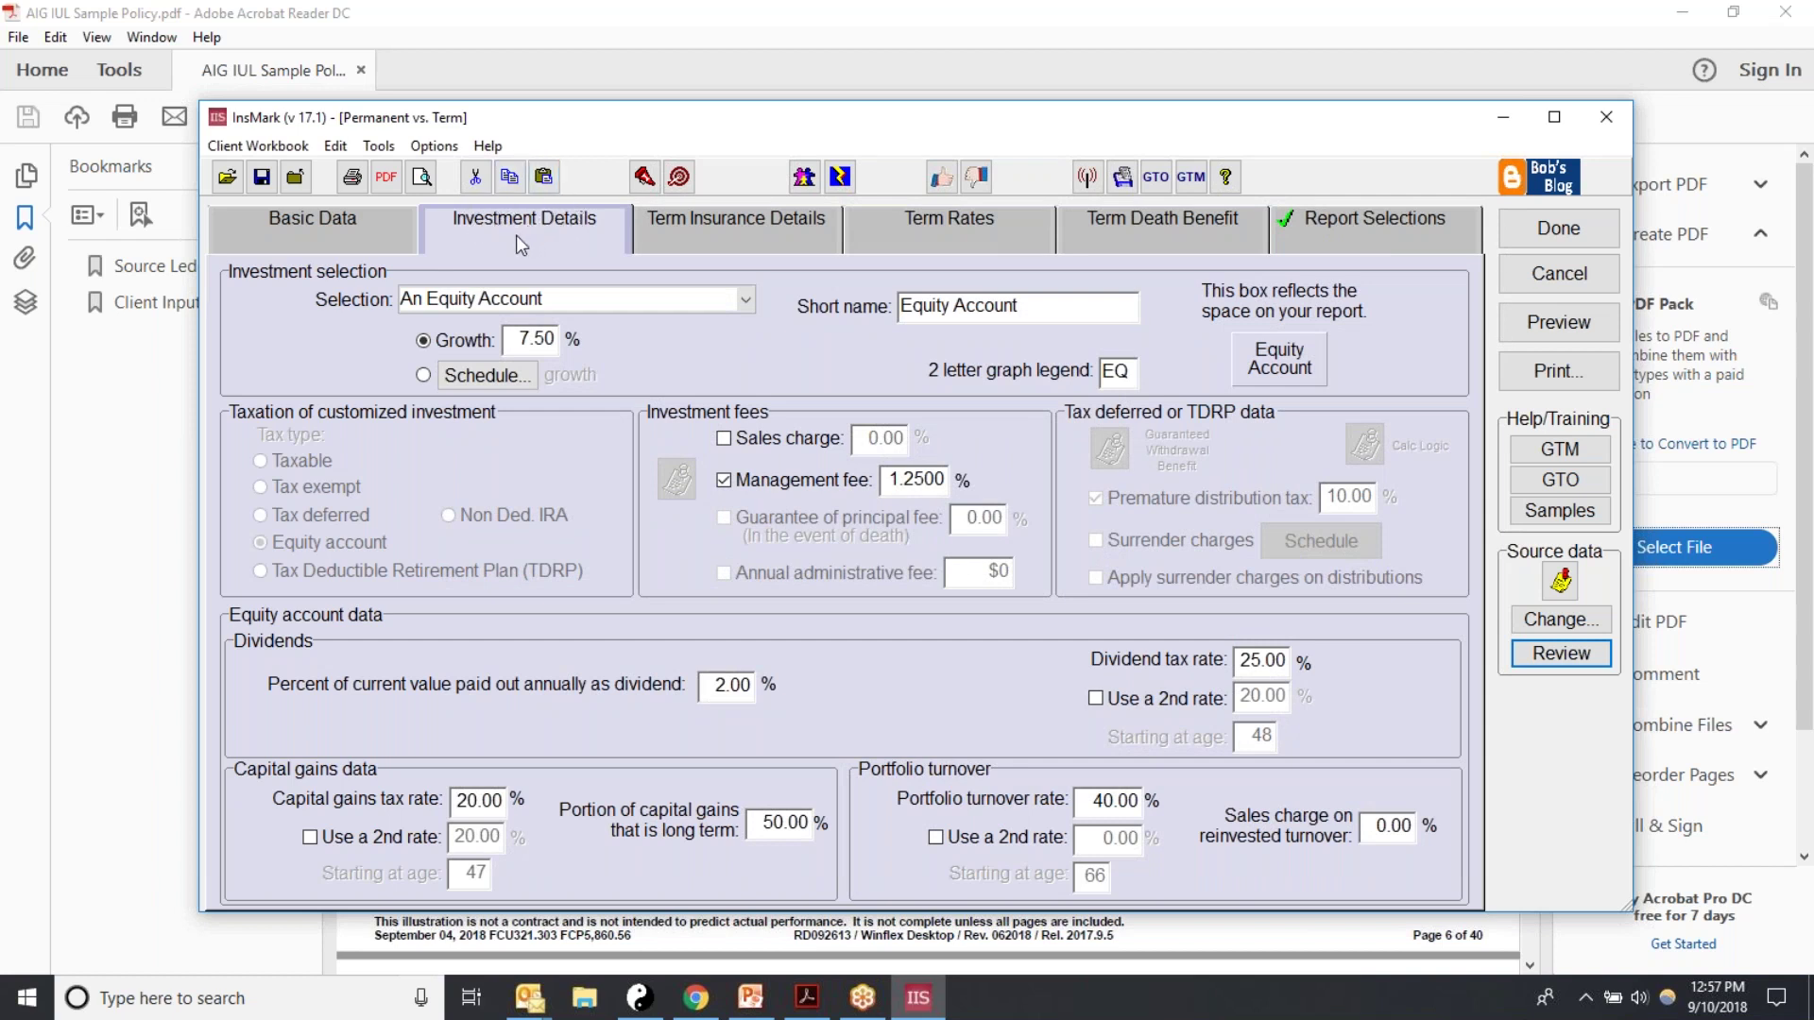
Step: Try Customize in the investment type list, then revert to An Equity Account
{"action": "left_click", "coordinate": [747, 300]}
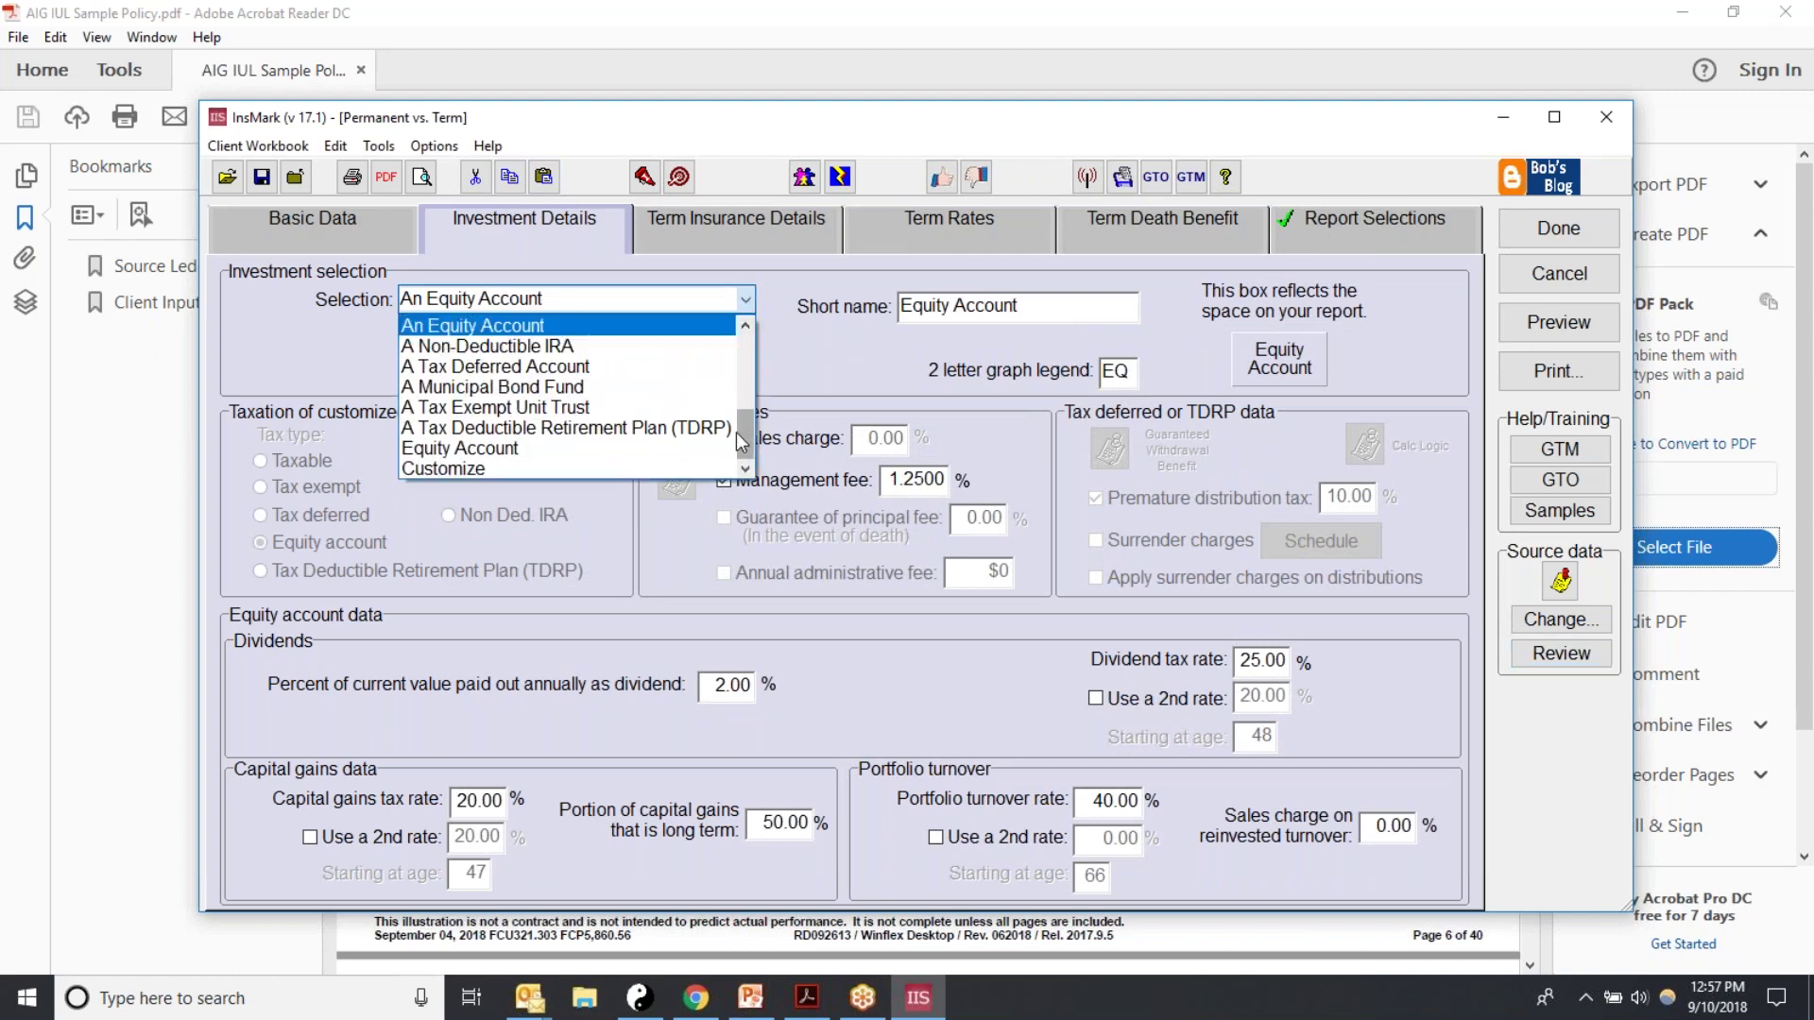
{"action": "left_click", "coordinate": [760, 450]}
{"action": "left_click", "coordinate": [746, 300]}
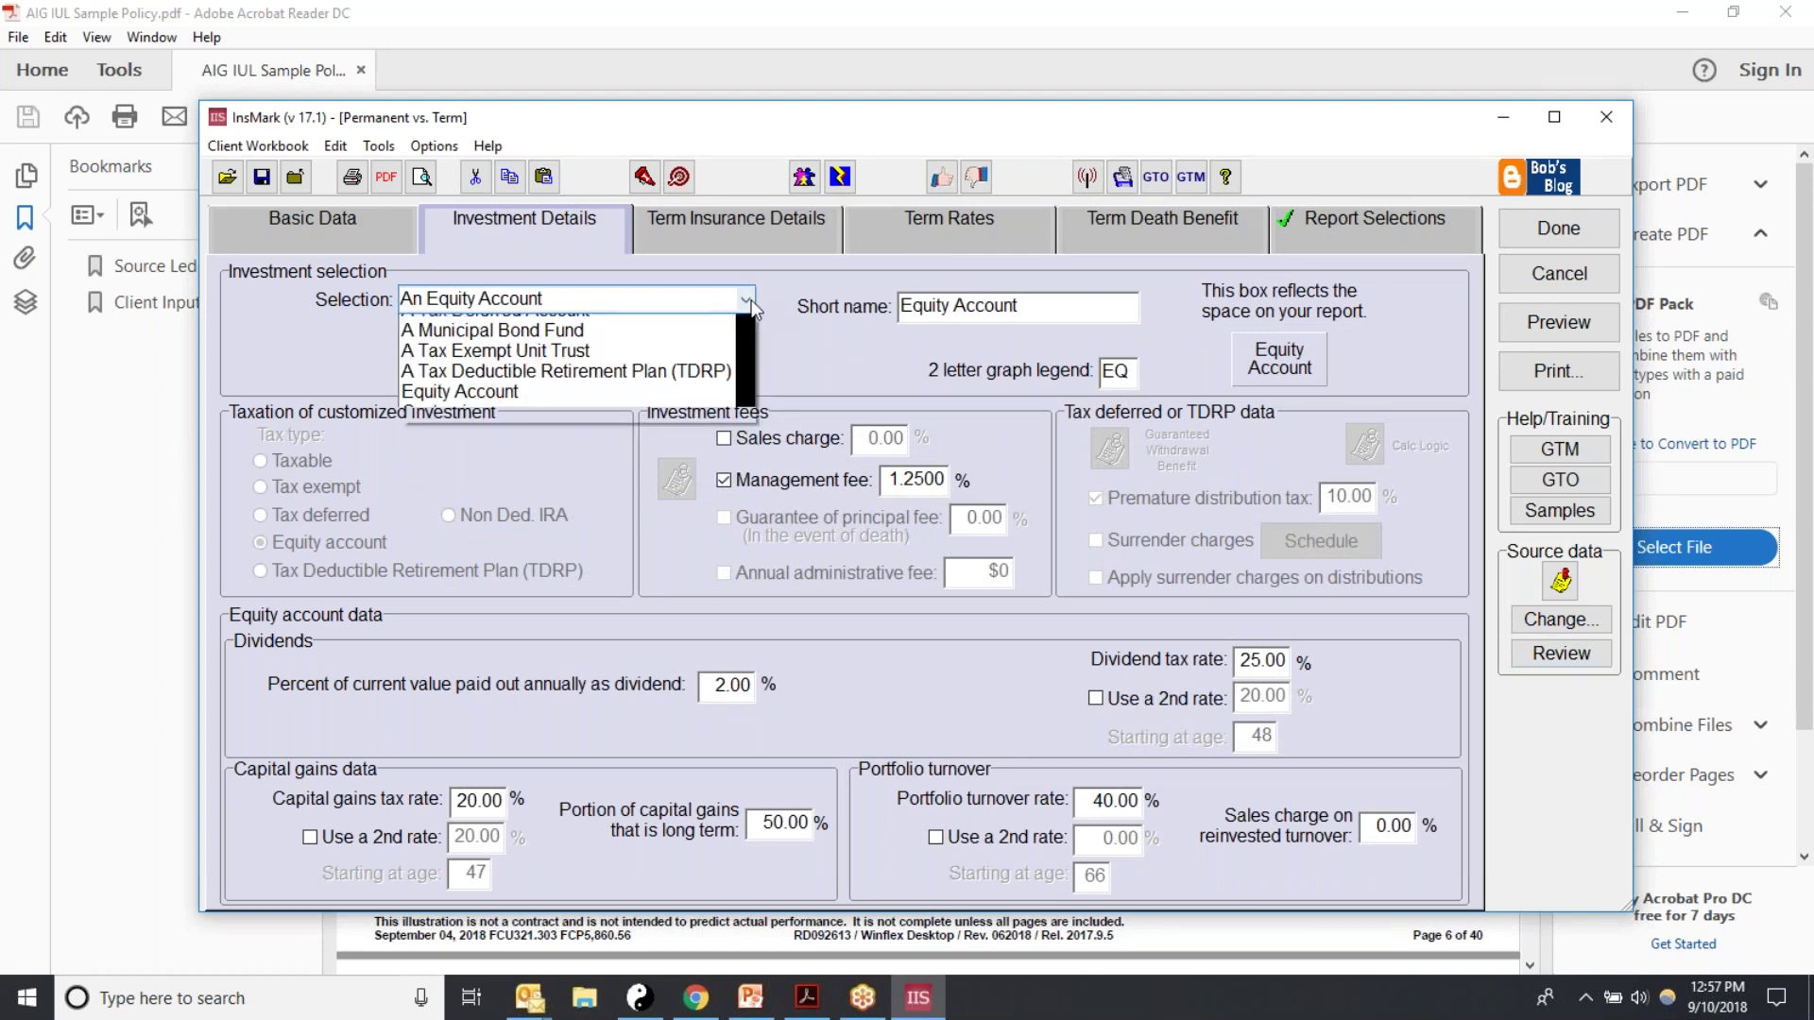
{"action": "left_click_drag", "start_coordinate": [741, 441], "coordinate": [764, 470]}
{"action": "left_click_drag", "start_coordinate": [447, 492], "coordinate": [435, 470]}
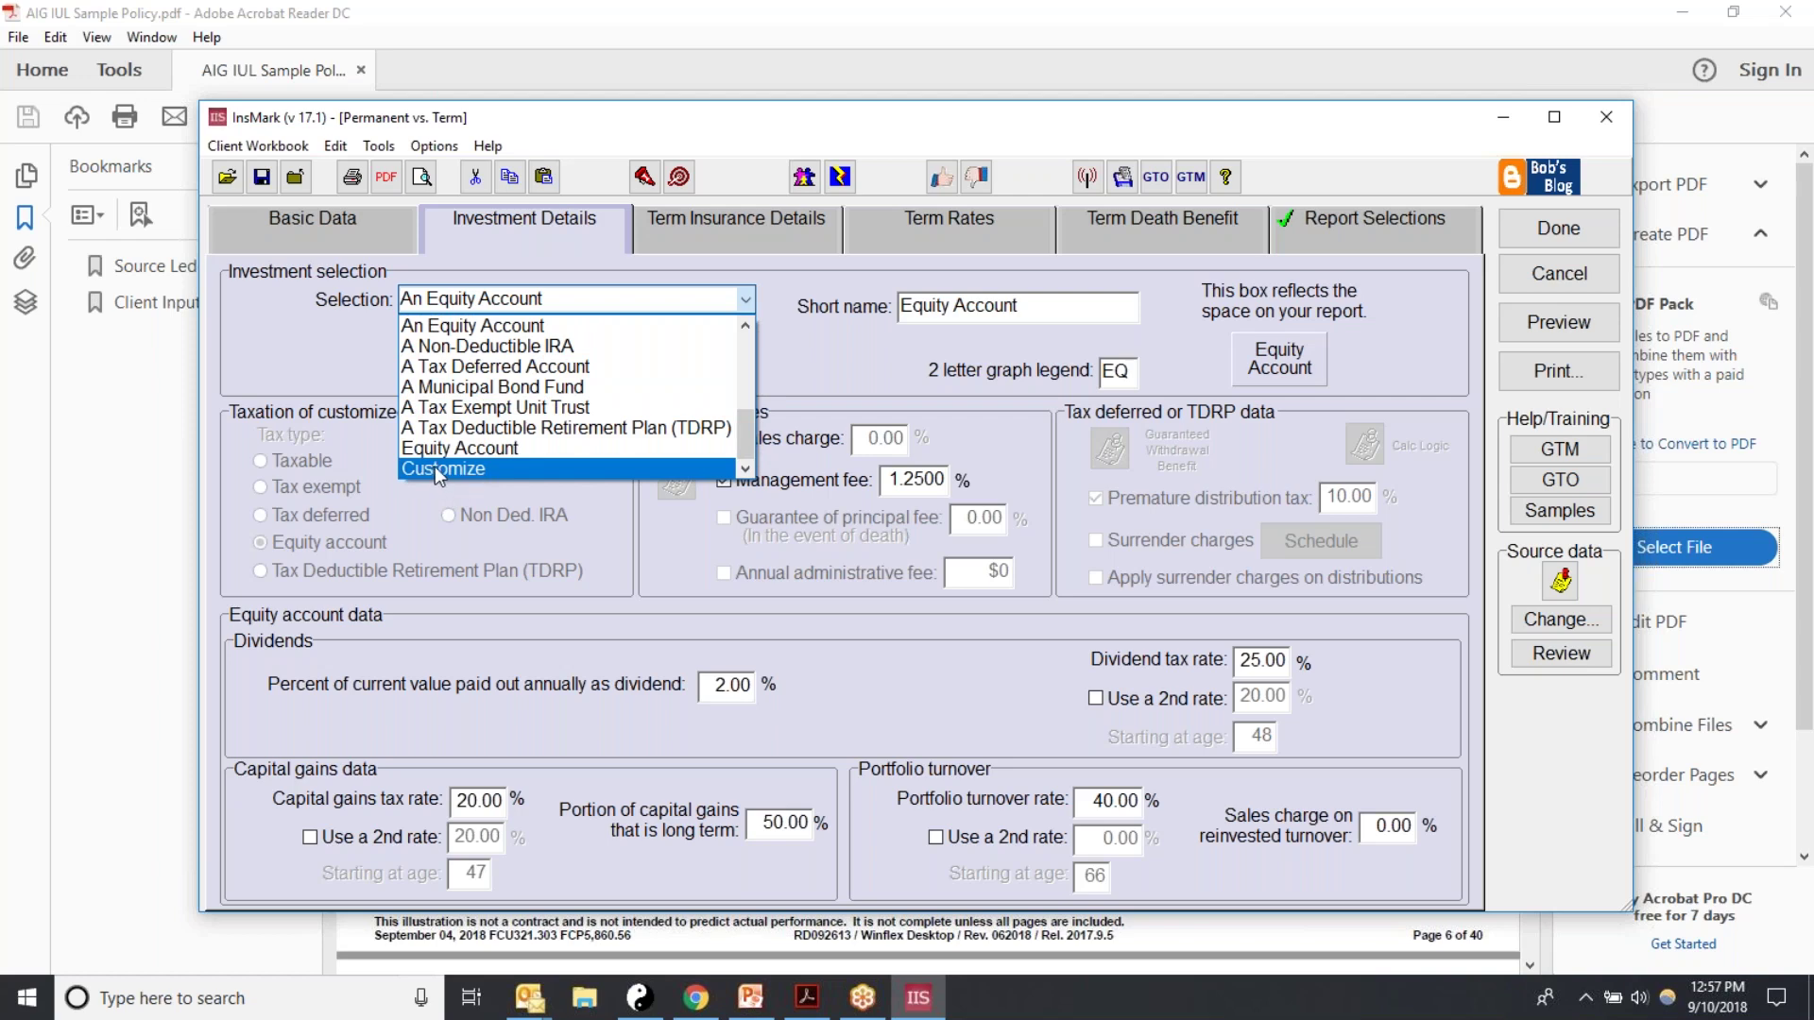
{"action": "left_click", "coordinate": [435, 467]}
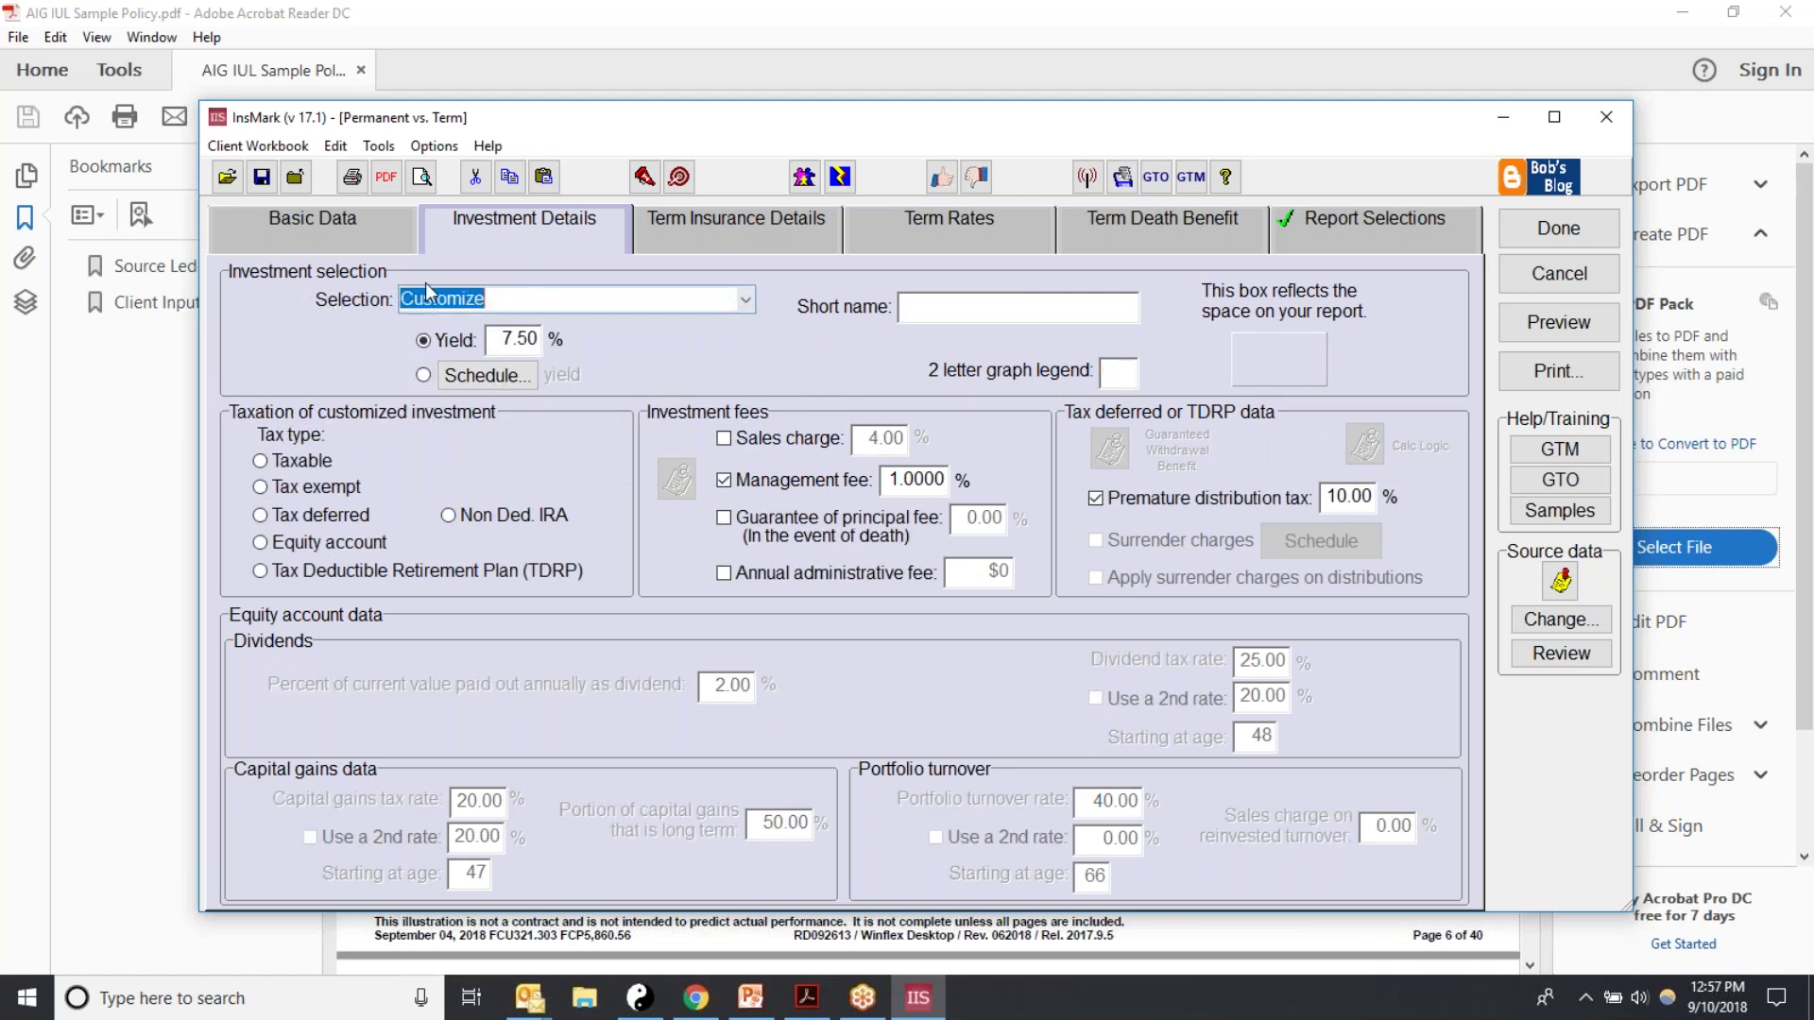
{"action": "left_click", "coordinate": [744, 302]}
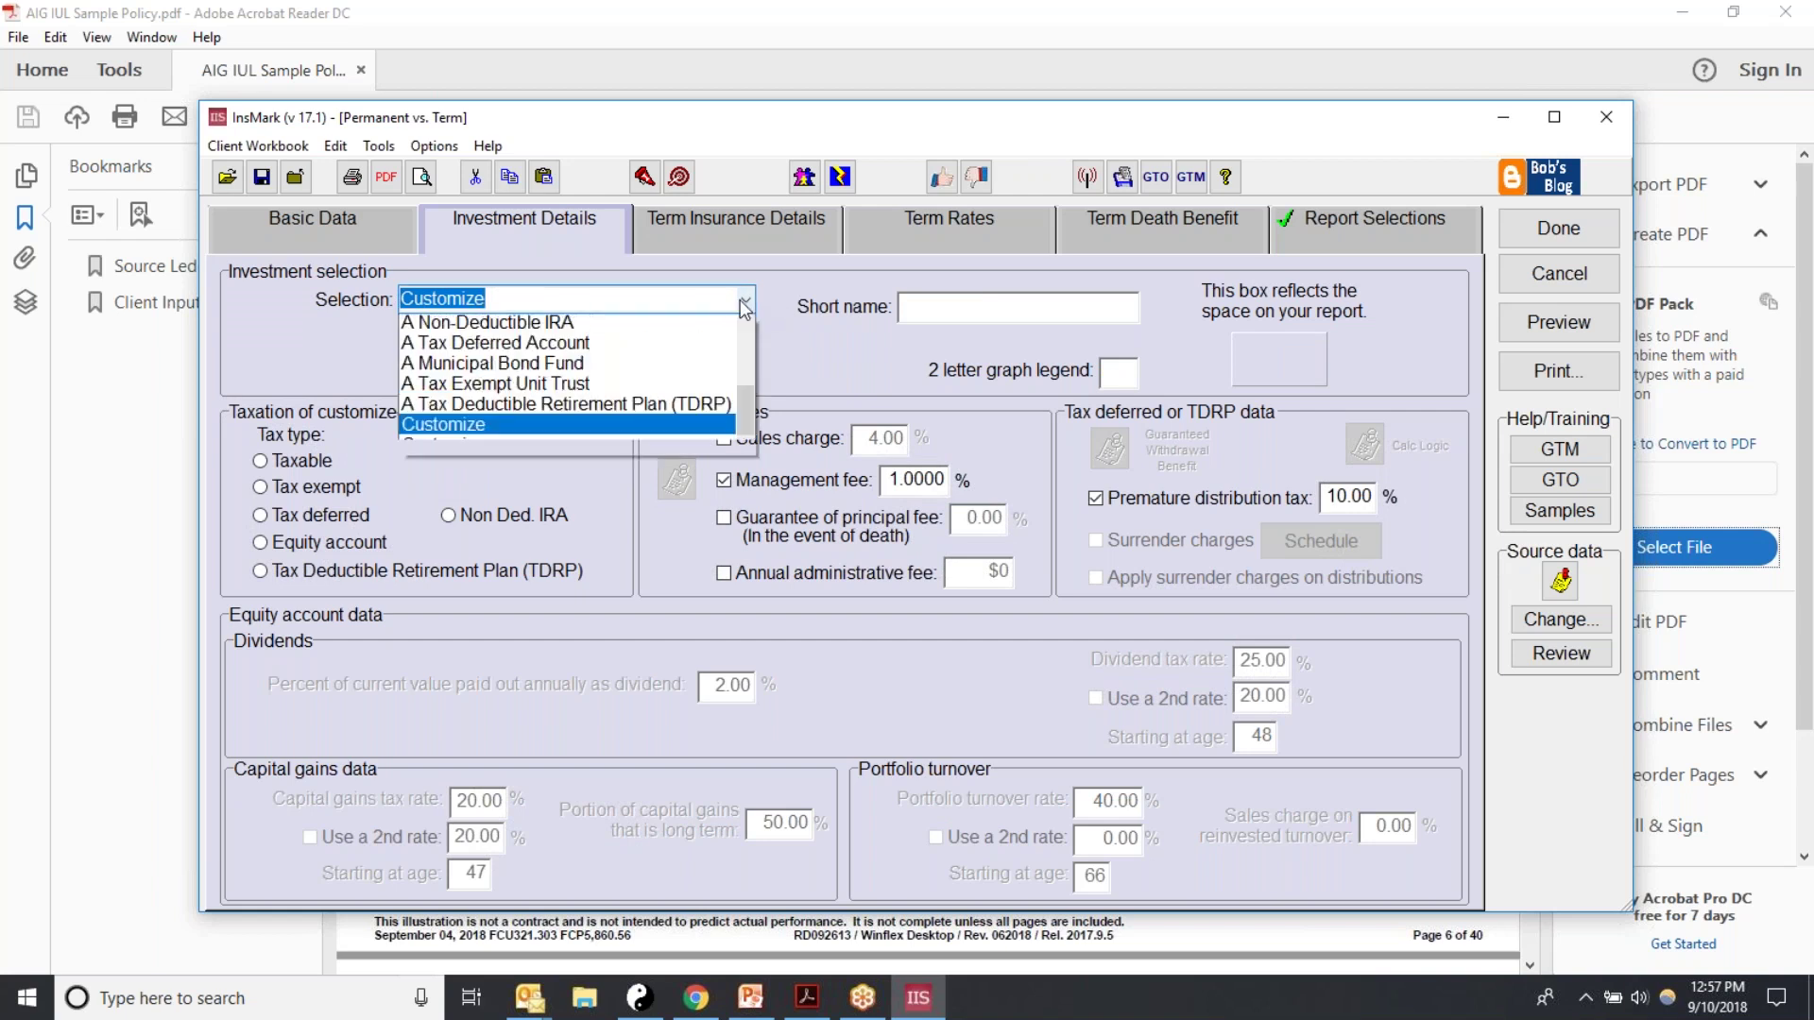
{"action": "left_click_drag", "start_coordinate": [738, 448], "coordinate": [678, 355]}
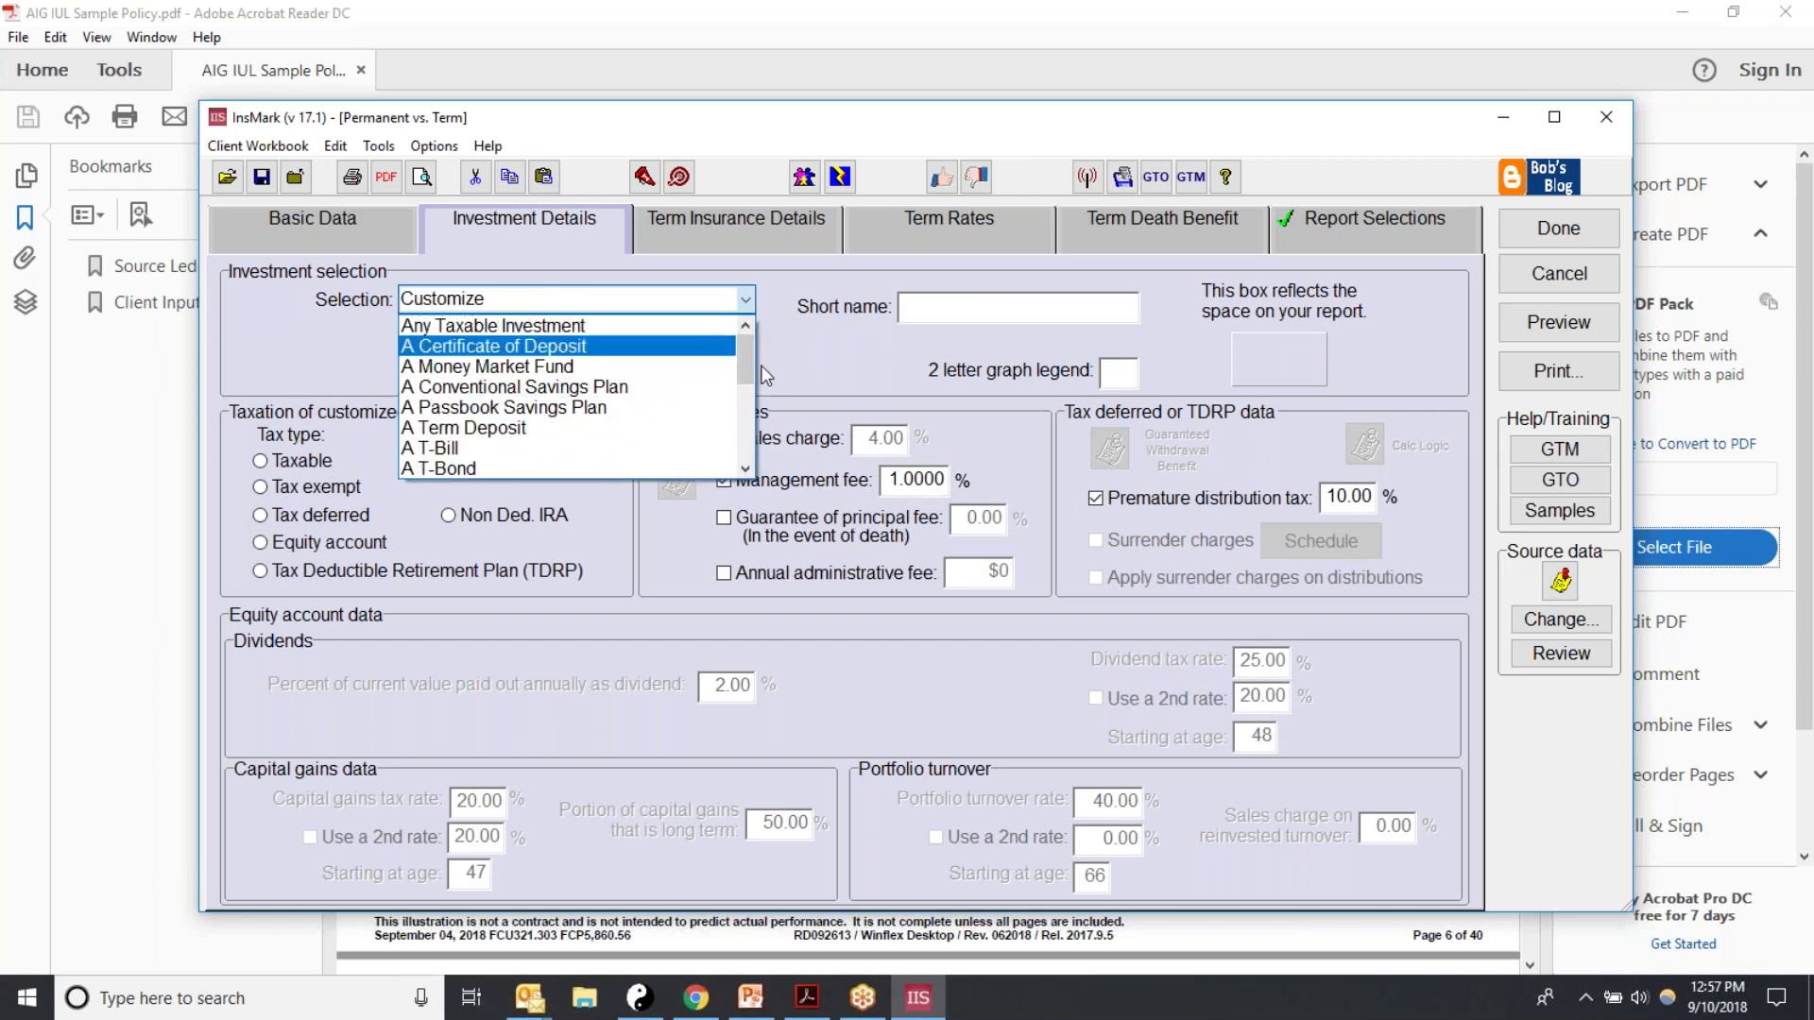
{"action": "left_click_drag", "start_coordinate": [746, 359], "coordinate": [754, 388]}
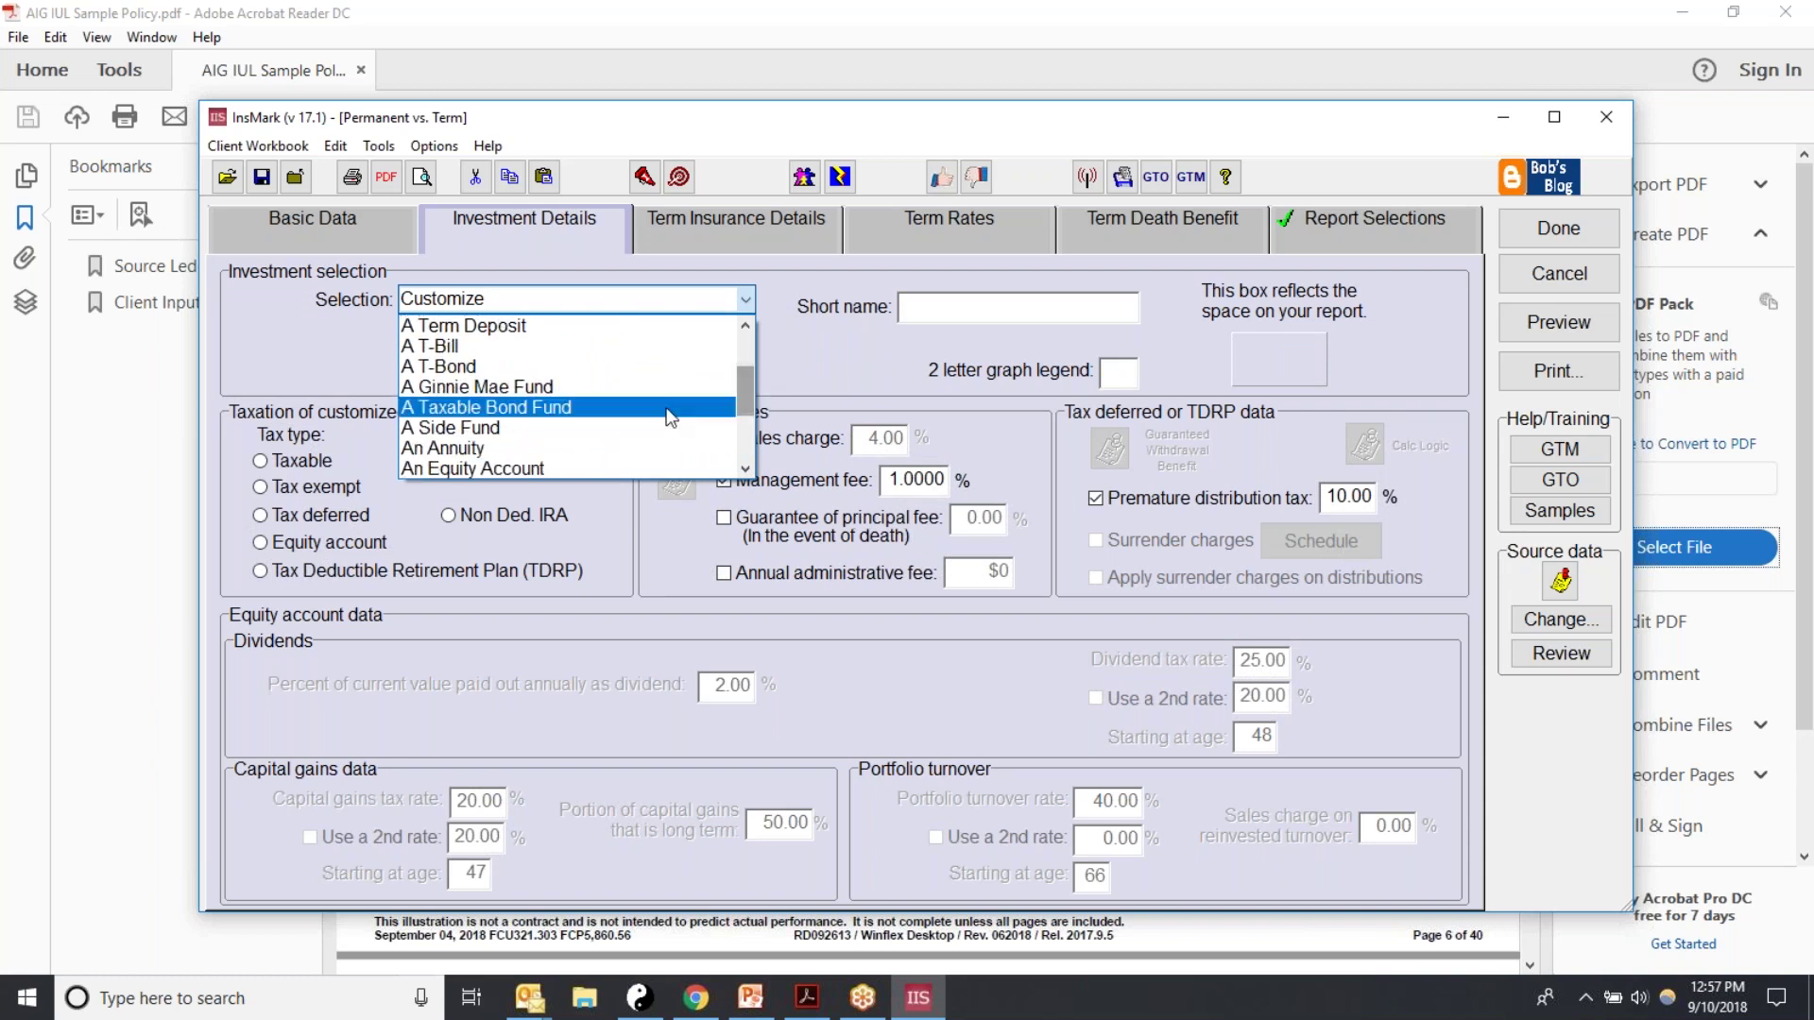
{"action": "left_click", "coordinate": [465, 464]}
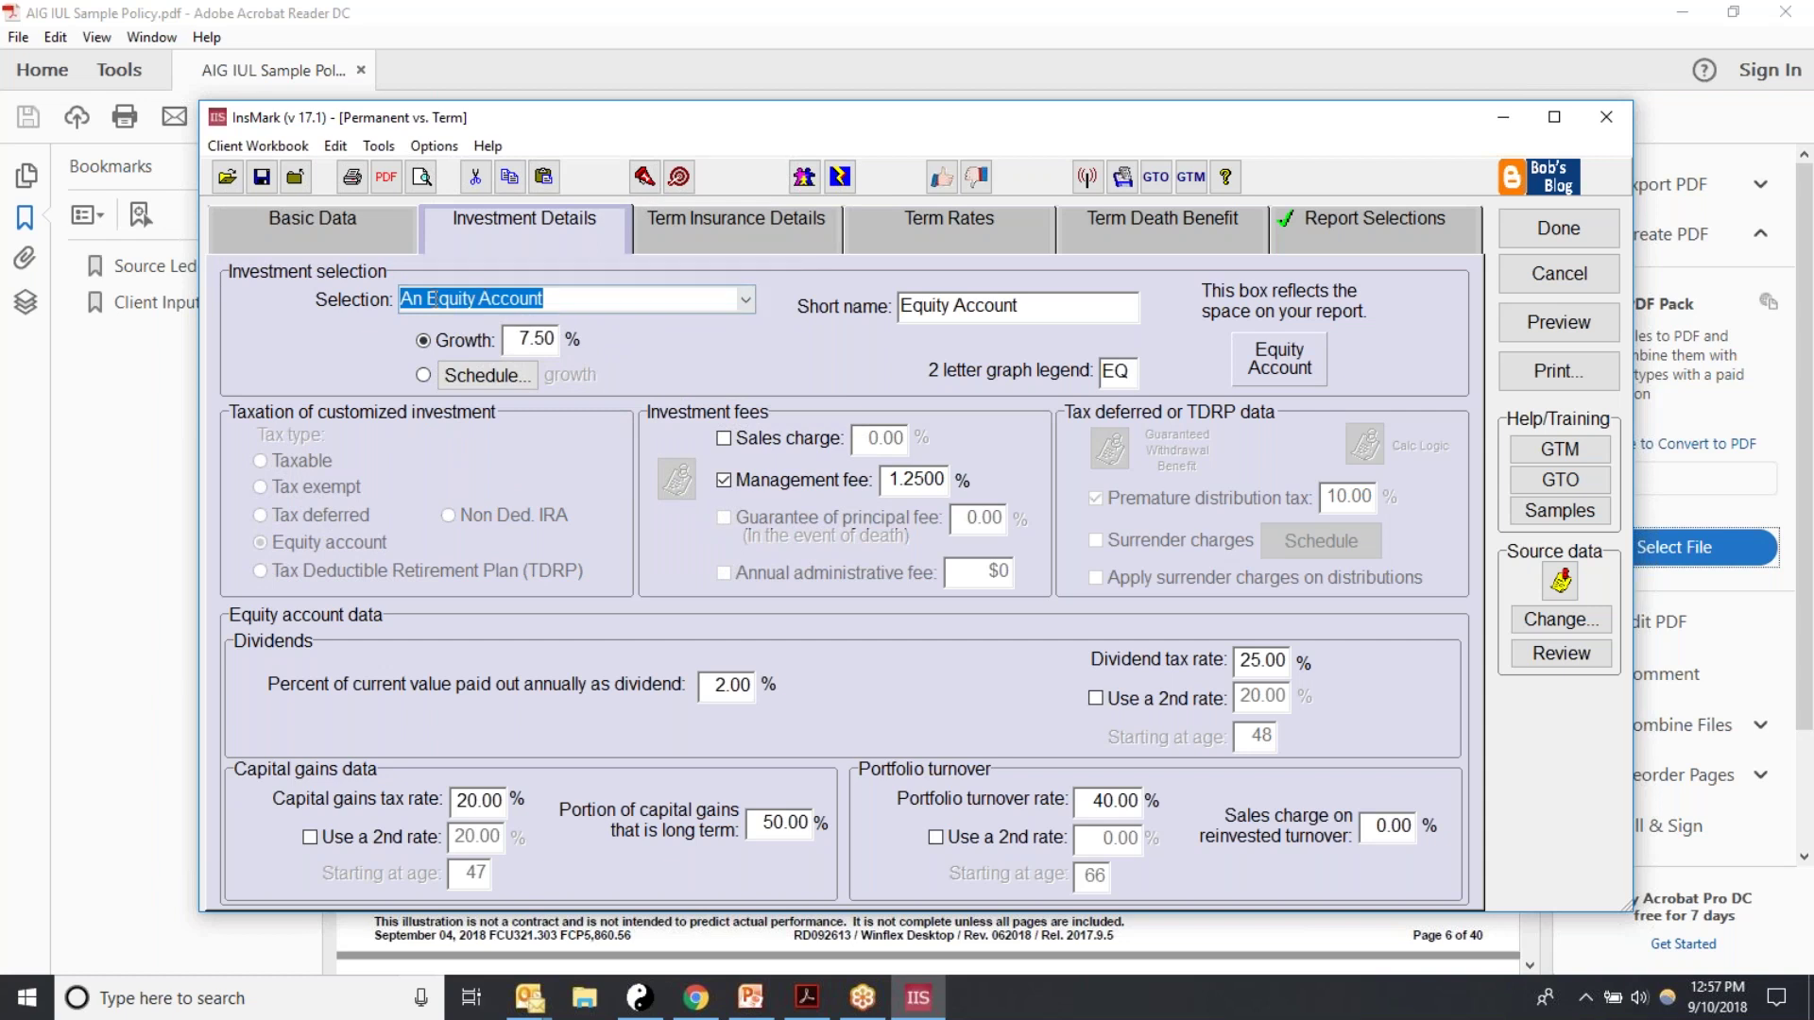
Step: Change the investment to Customize, leaving its short name blank
{"action": "left_click", "coordinate": [745, 299]}
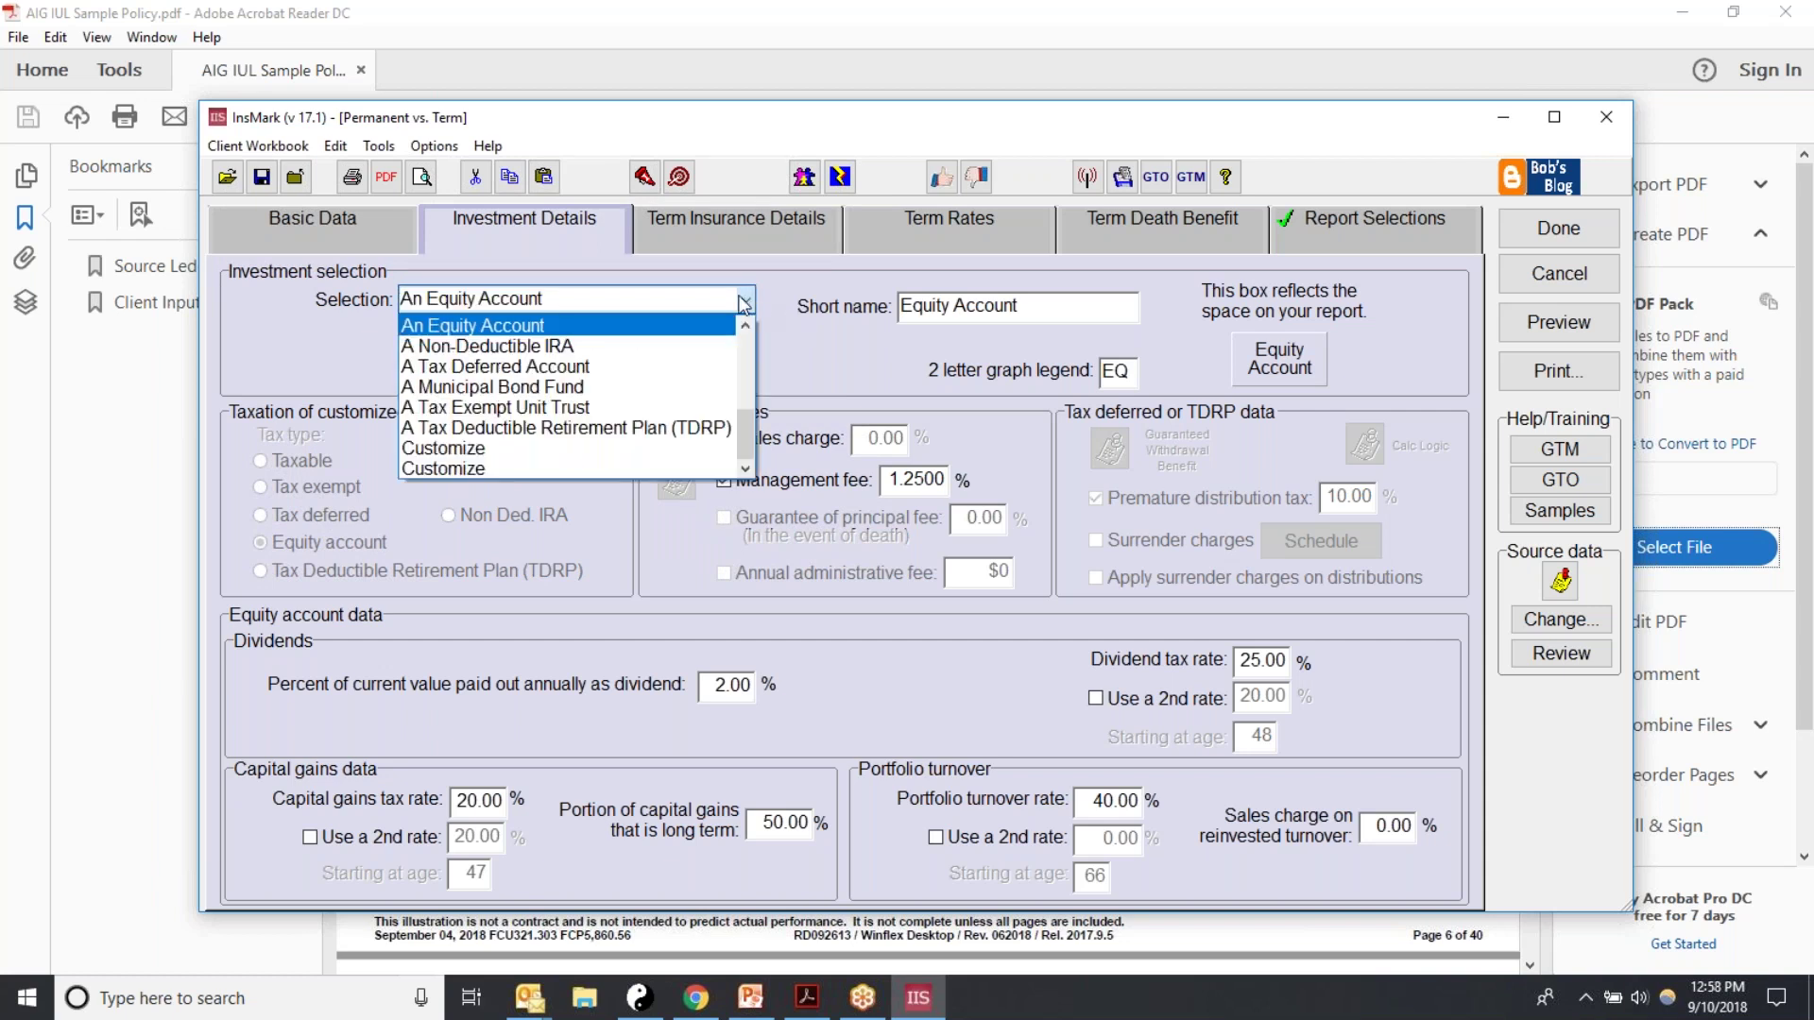
{"action": "left_click", "coordinate": [474, 324]}
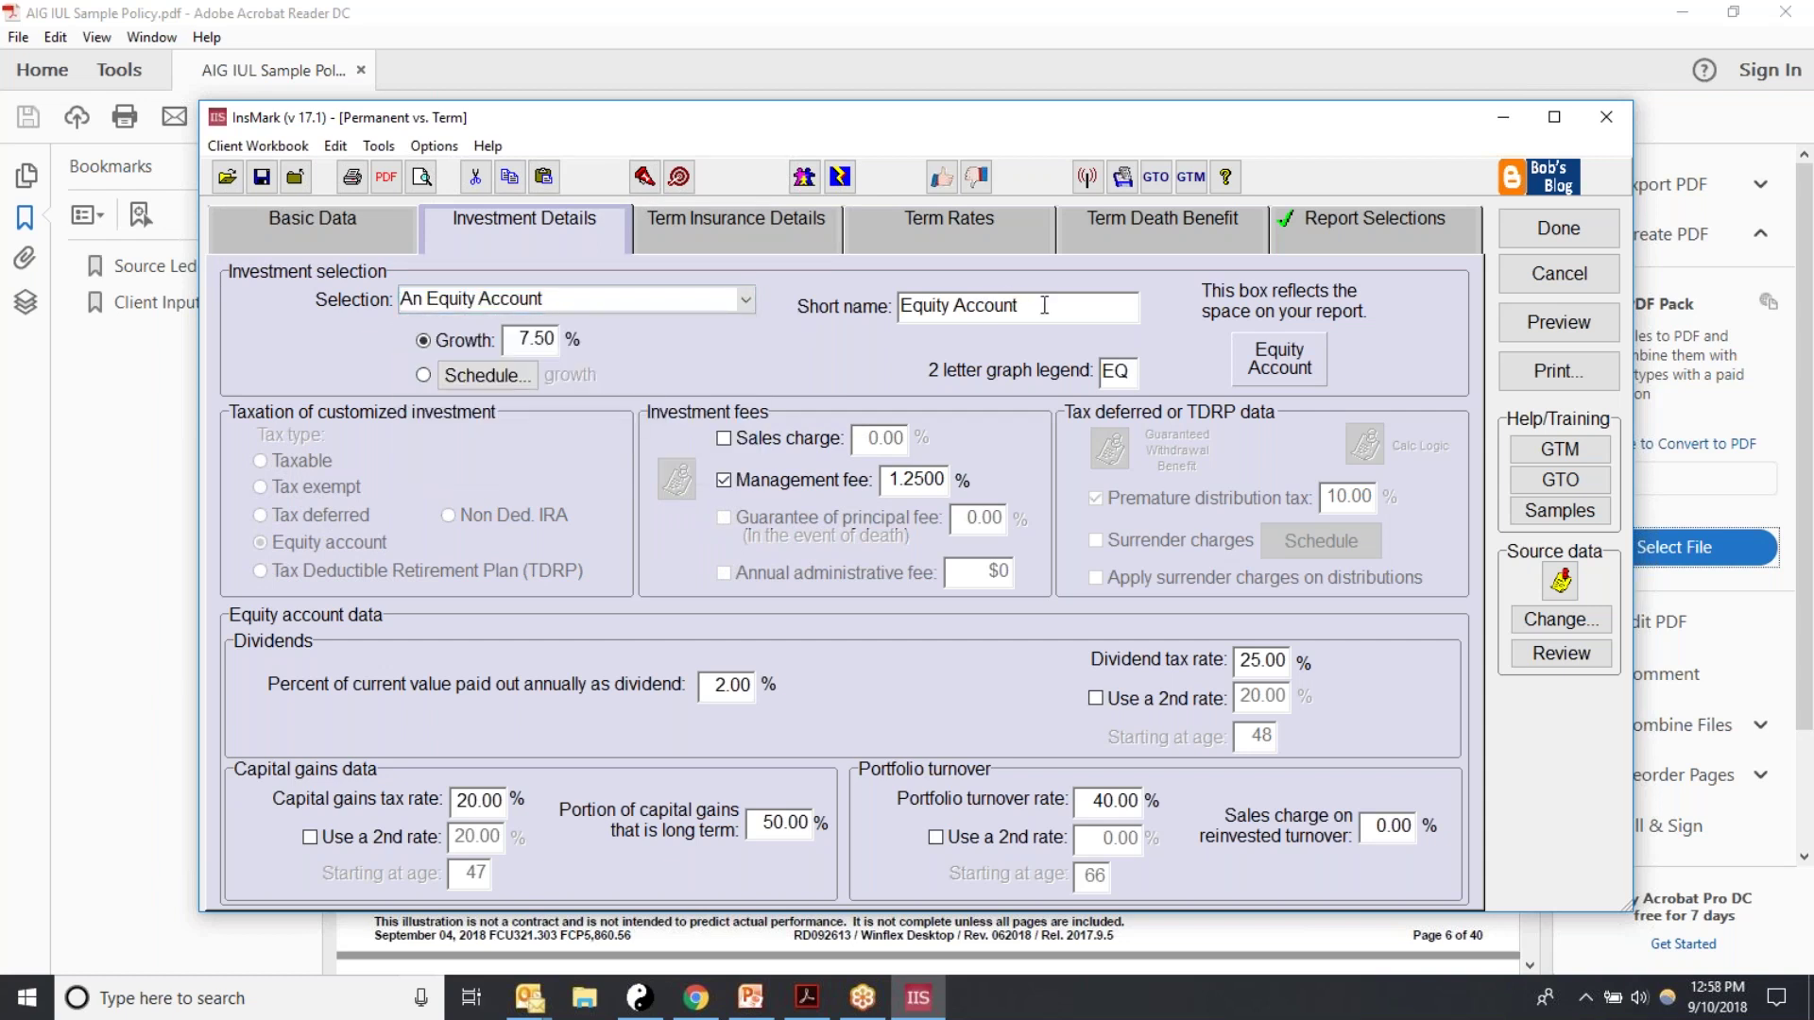
{"action": "left_click_drag", "start_coordinate": [1042, 305], "coordinate": [871, 305]}
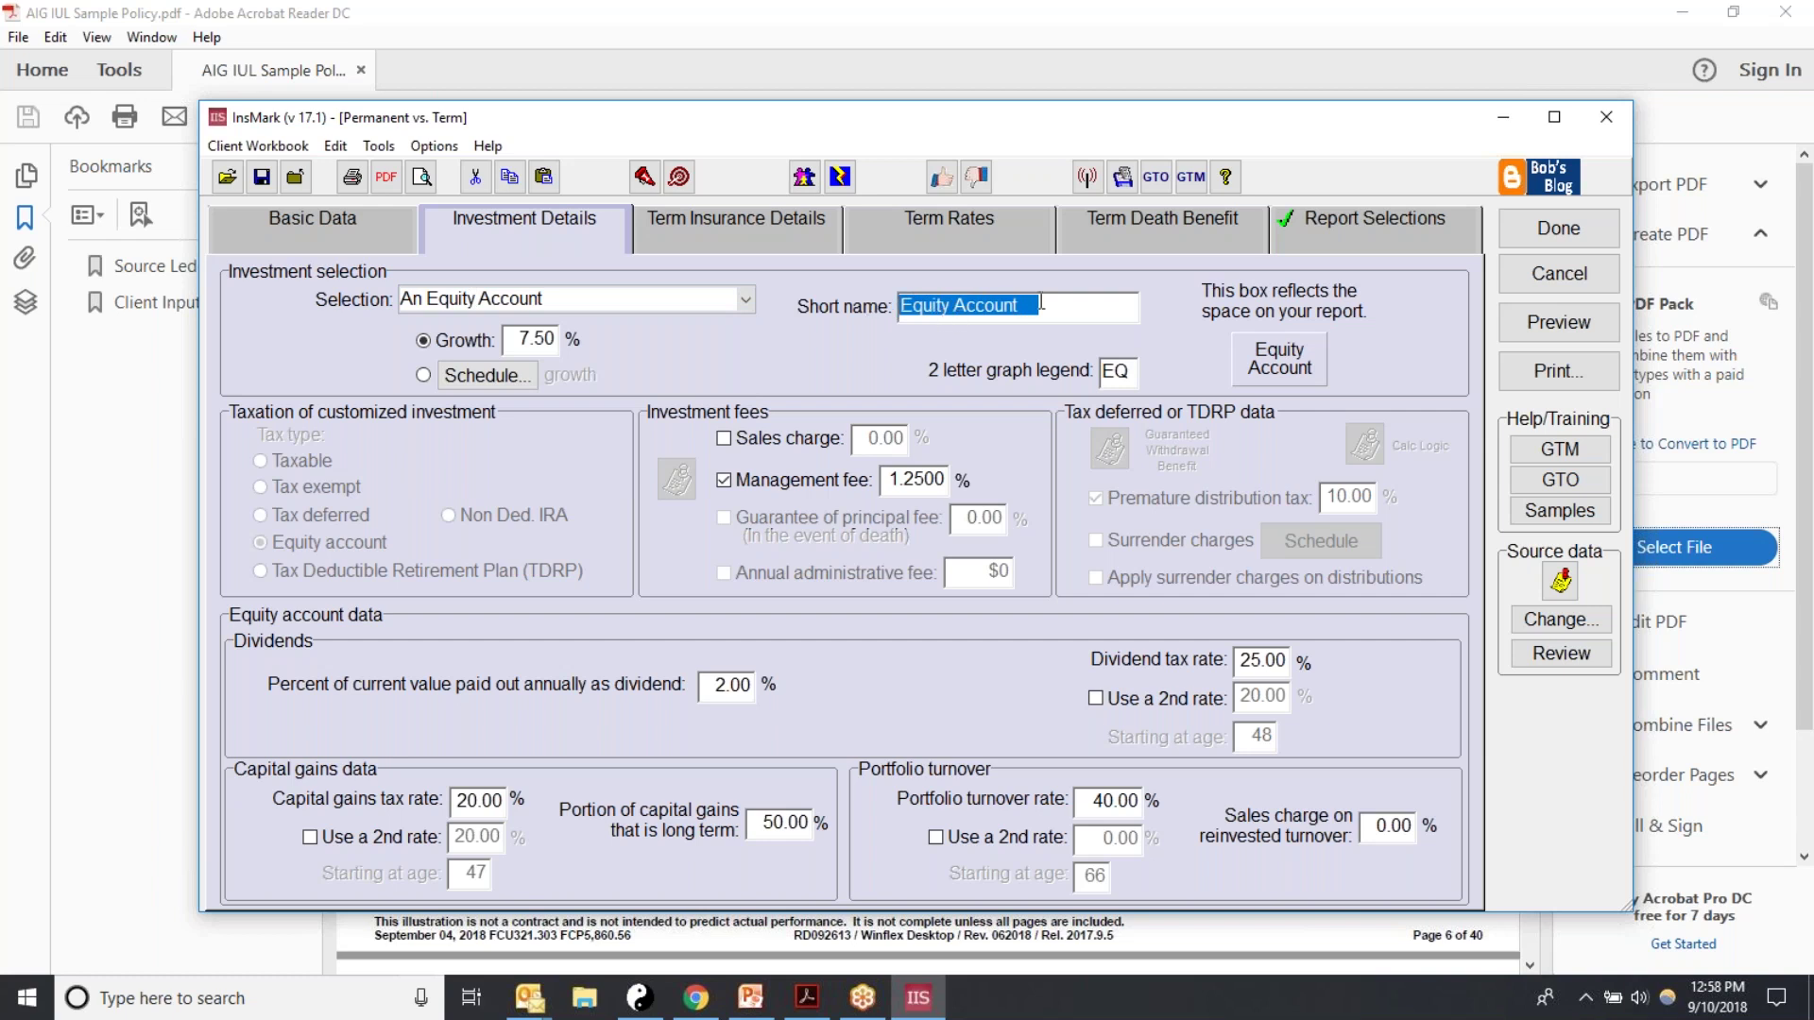
{"action": "left_click", "coordinate": [745, 300]}
{"action": "left_click", "coordinate": [479, 469]}
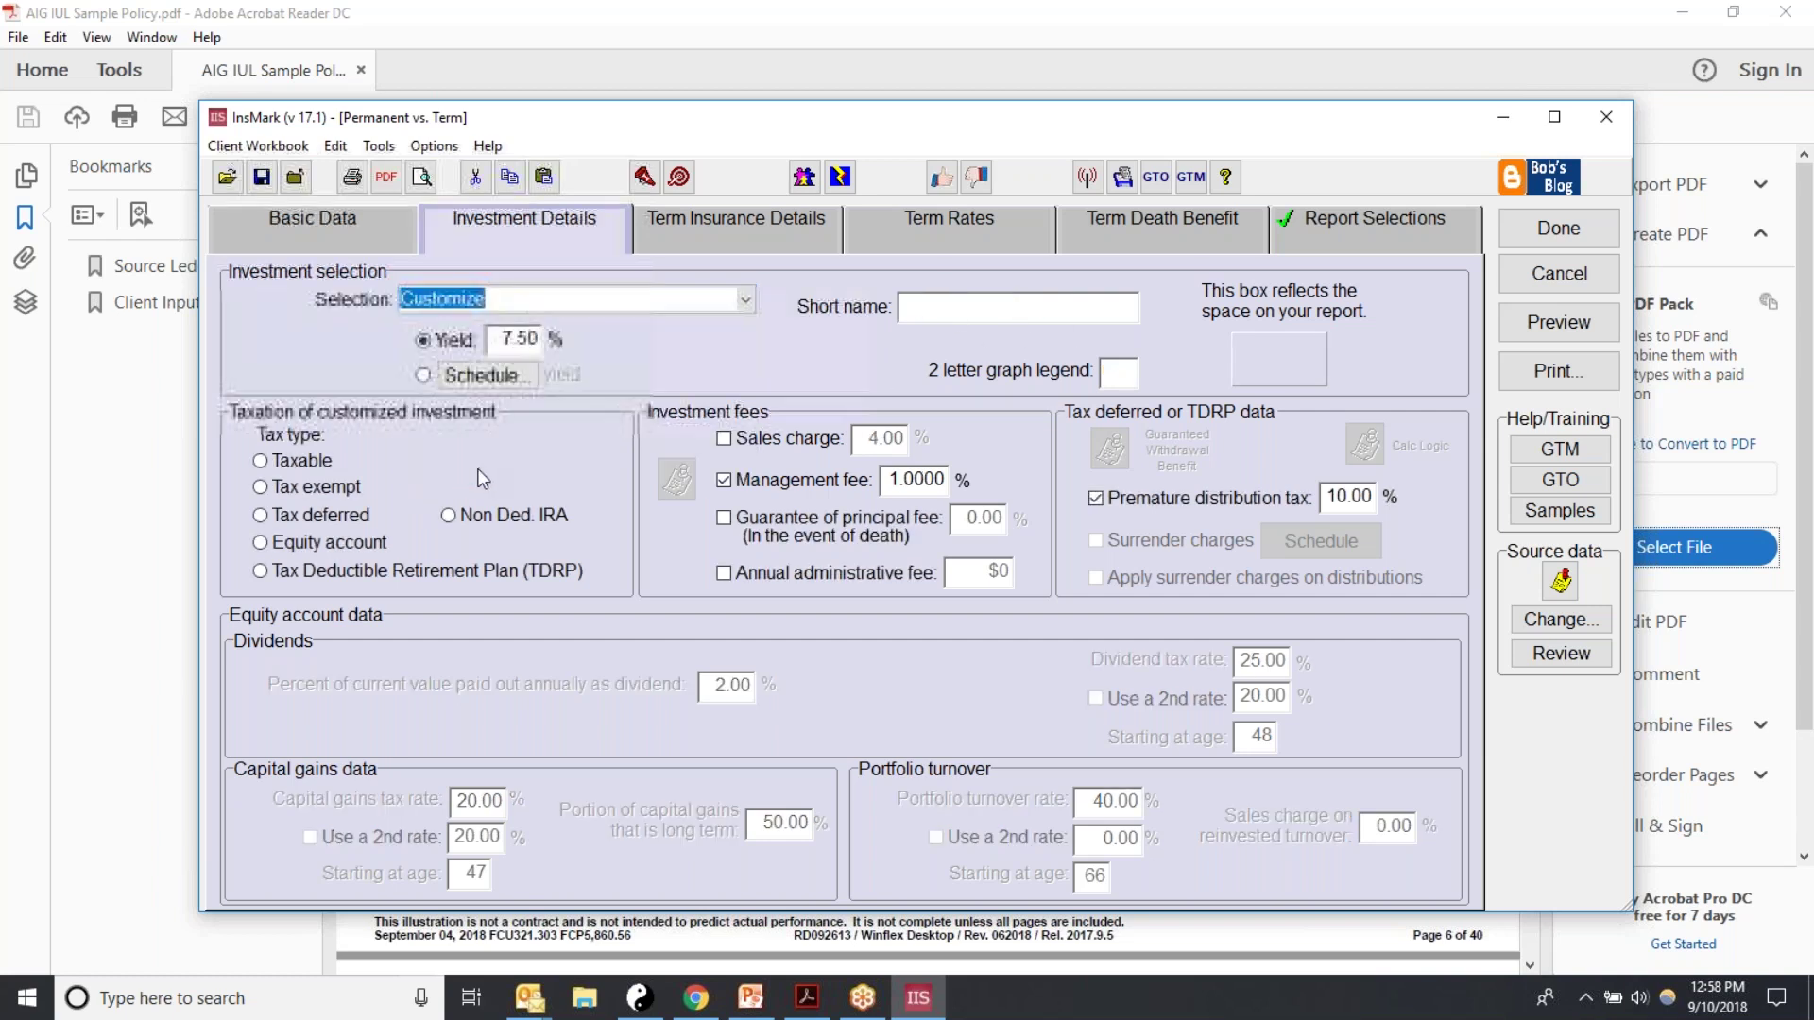
Step: Name the custom investment 'Brokerage Account', short name B, taxed as an equity account
{"action": "type", "text": "E"}
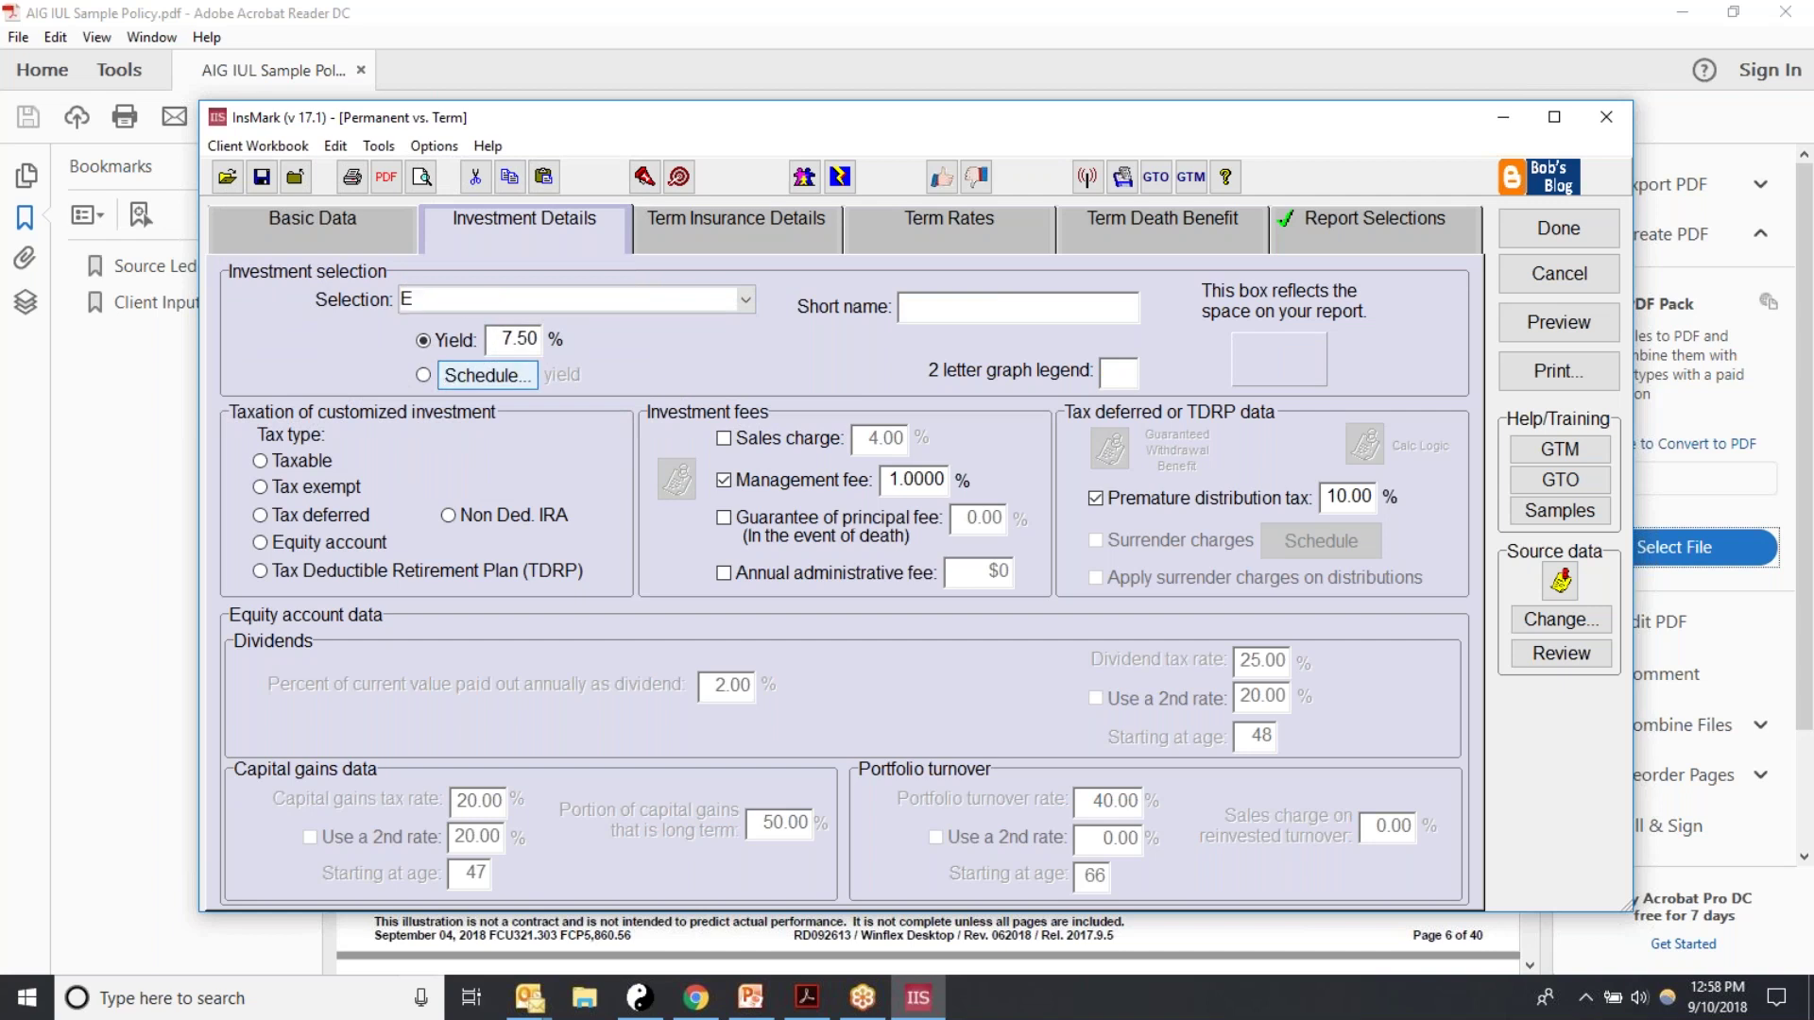
{"action": "type", "text": "quity"}
{"action": "key", "text": "BackSpace"}
{"action": "key", "text": "BackSpace"}
{"action": "key", "text": "BackSpace"}
{"action": "key", "text": "BackSpace"}
{"action": "key", "text": "BackSpace"}
{"action": "key", "text": "BackSpace"}
{"action": "key", "text": "BackSpace"}
{"action": "type", "text": "Brokerage Account"}
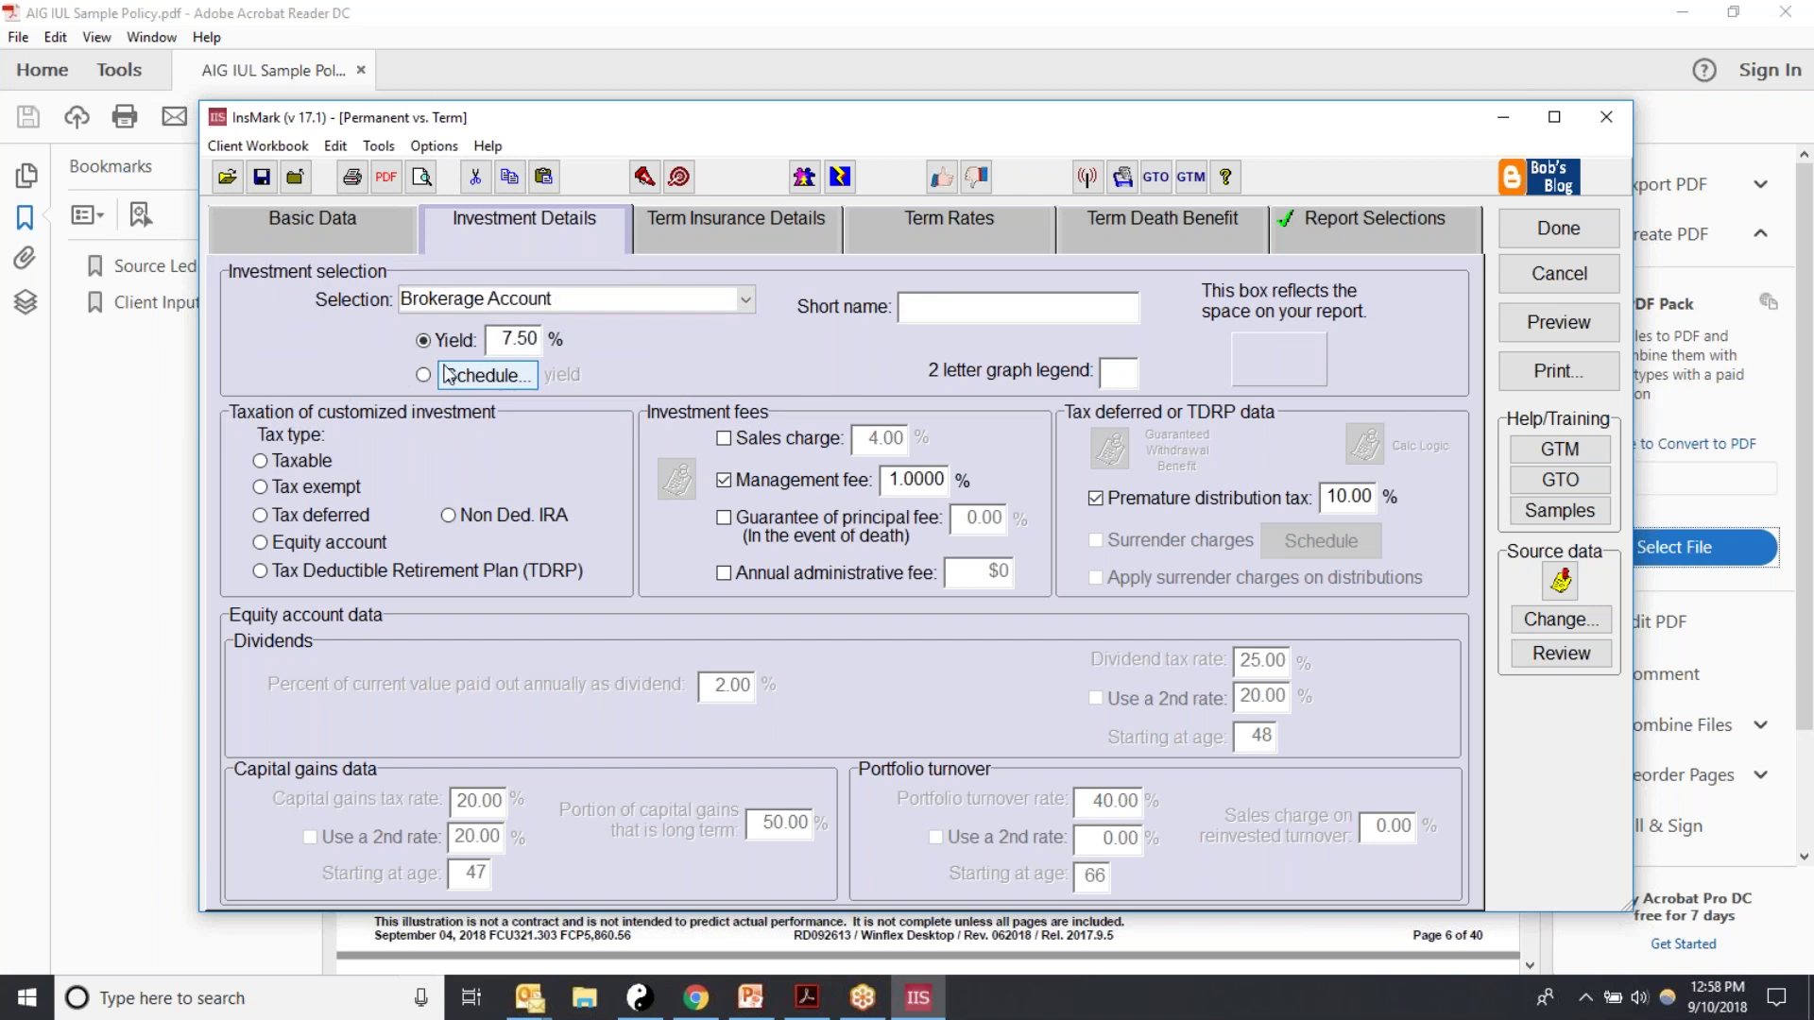
{"action": "left_click", "coordinate": [913, 303]}
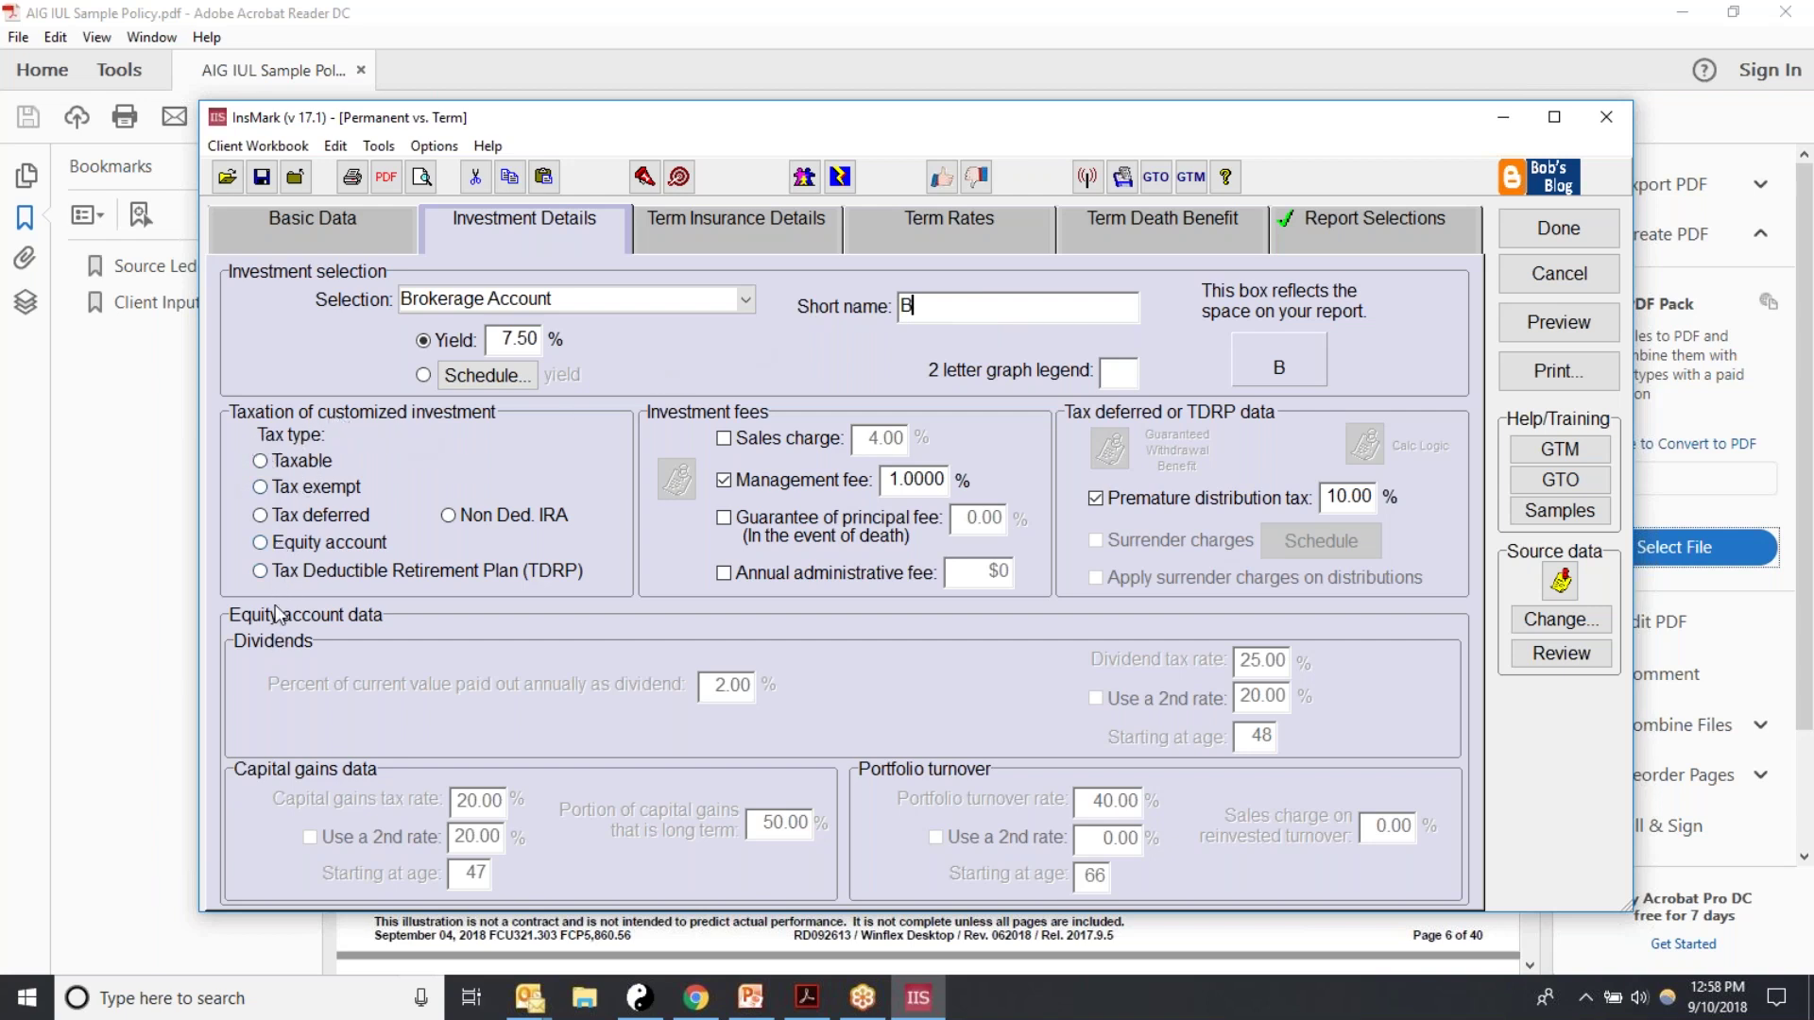
{"action": "left_click", "coordinate": [262, 546]}
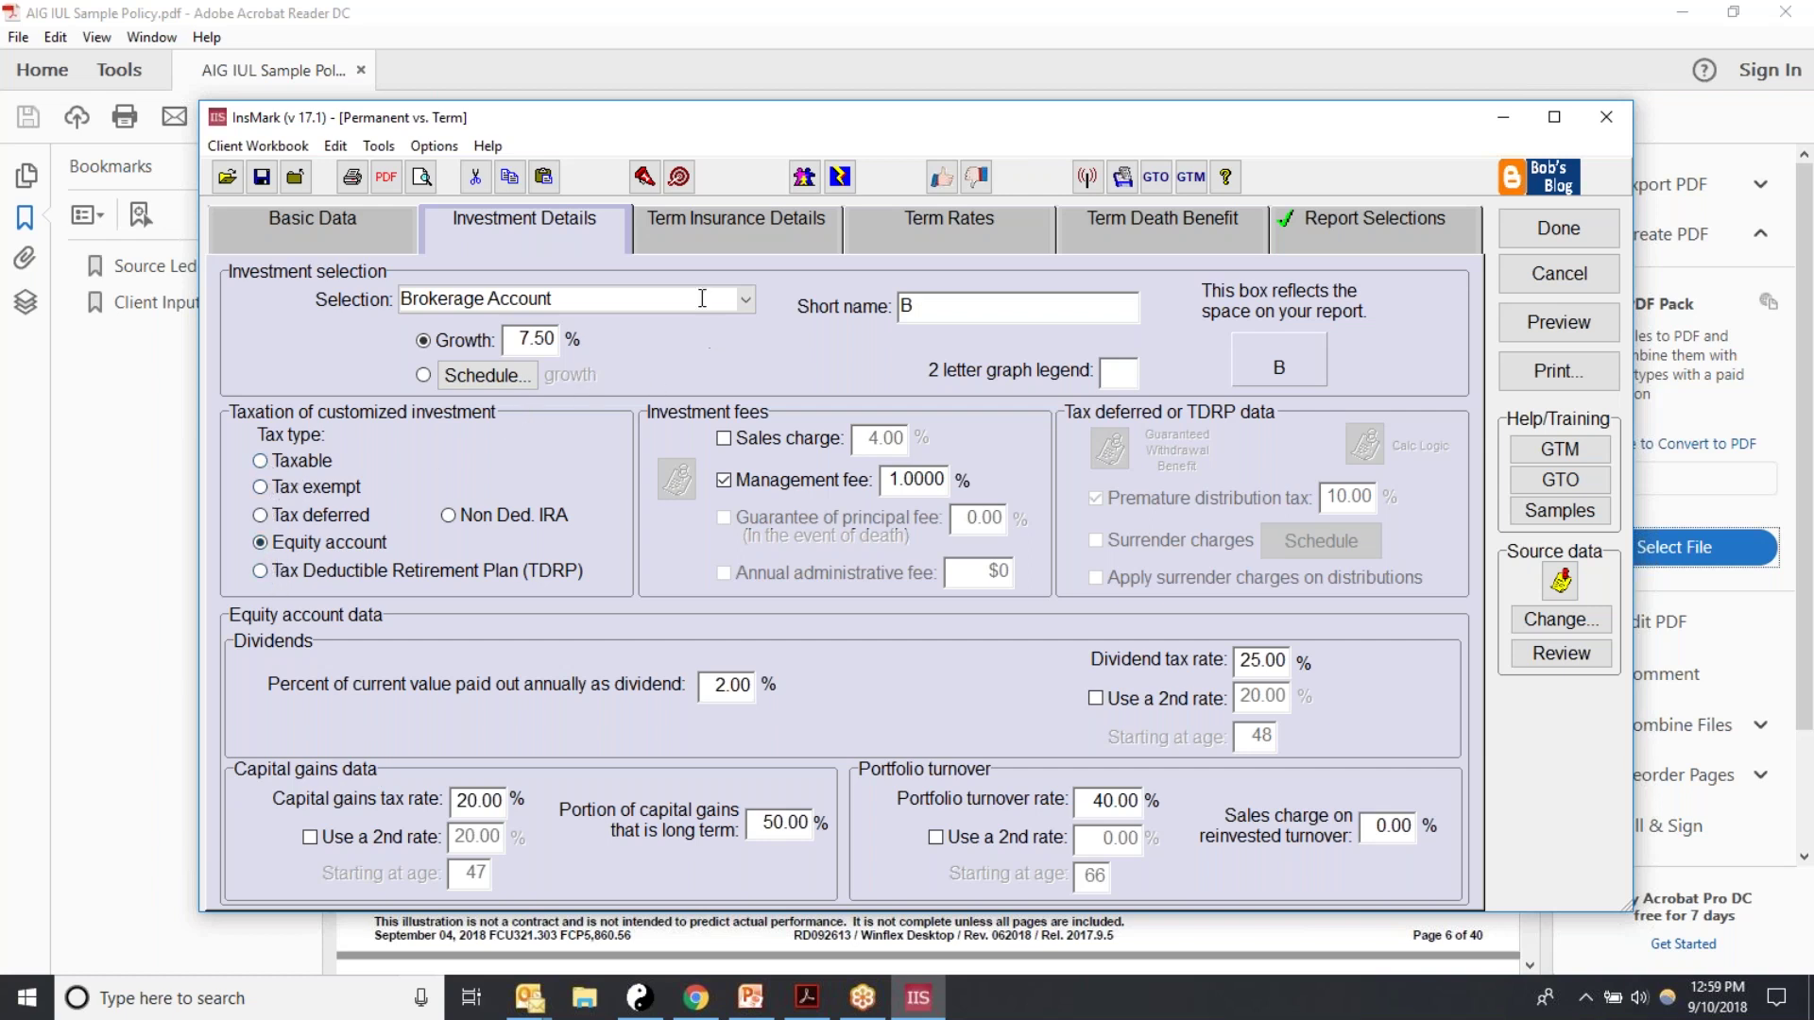
Step: Reset the investment to a blank Customize entry and bring up the investment type list
{"action": "left_click", "coordinate": [732, 299]}
{"action": "left_click", "coordinate": [447, 471]}
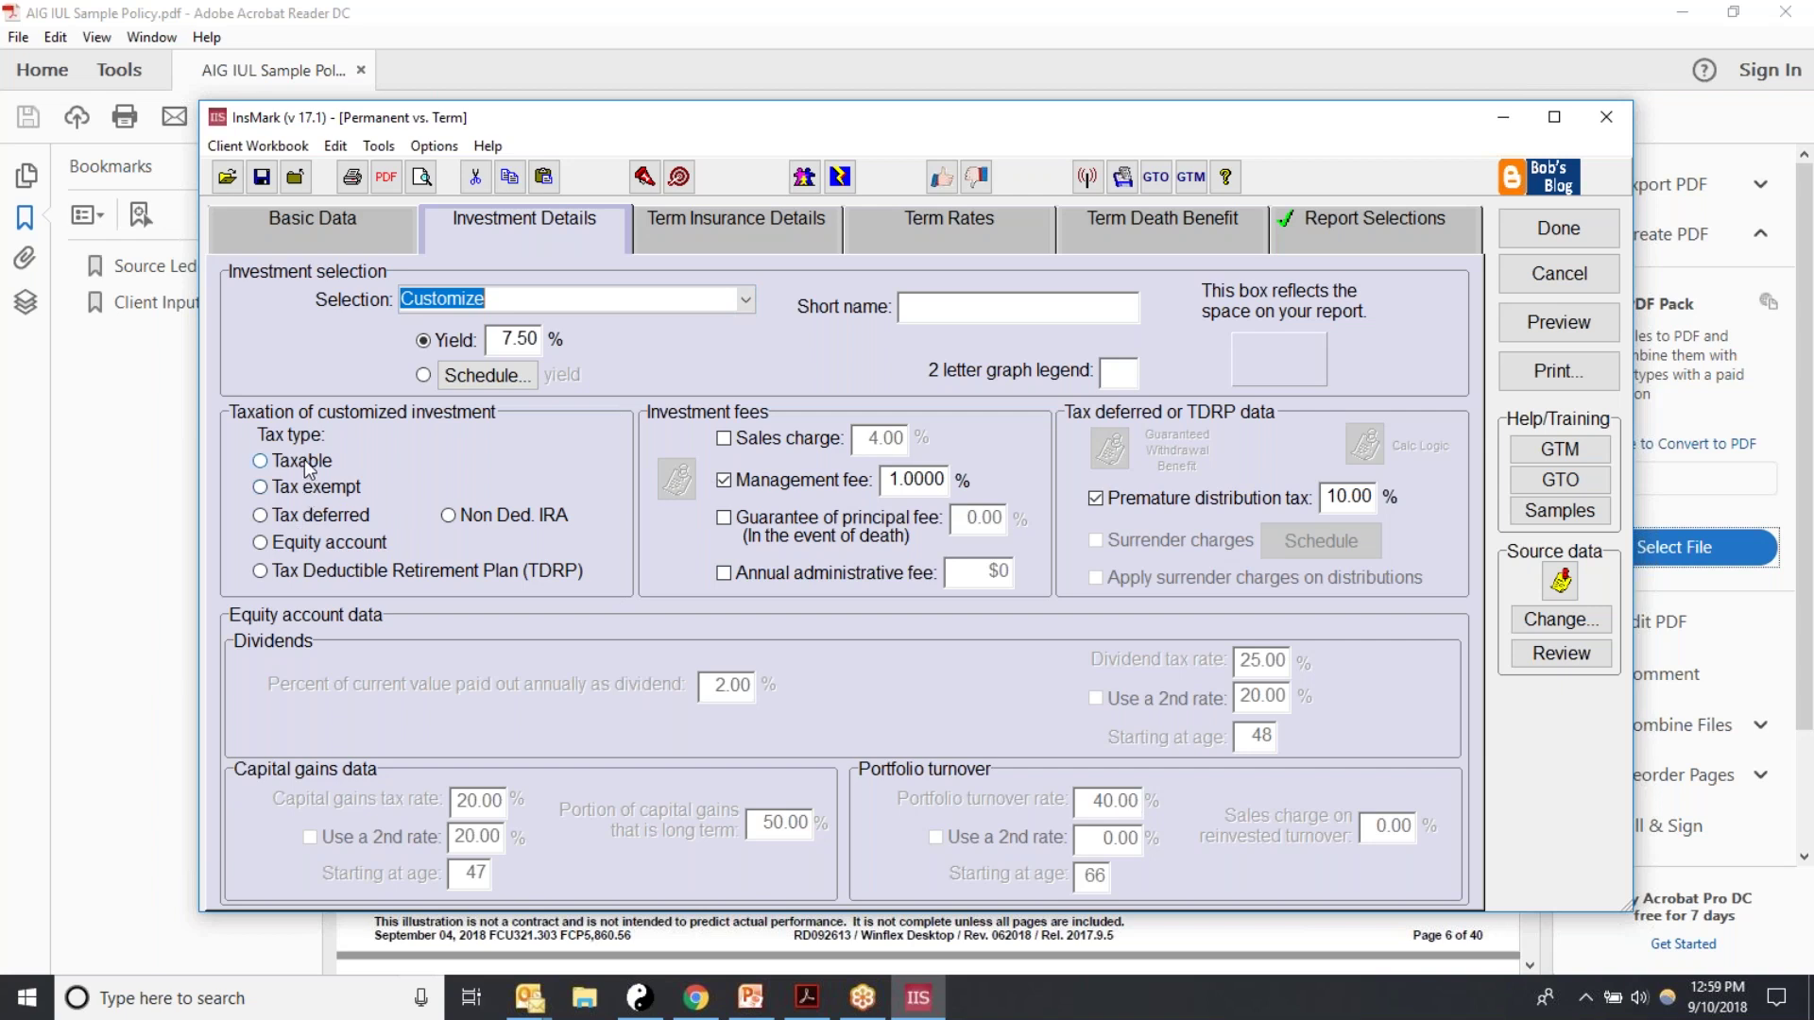
{"action": "left_click", "coordinate": [746, 297]}
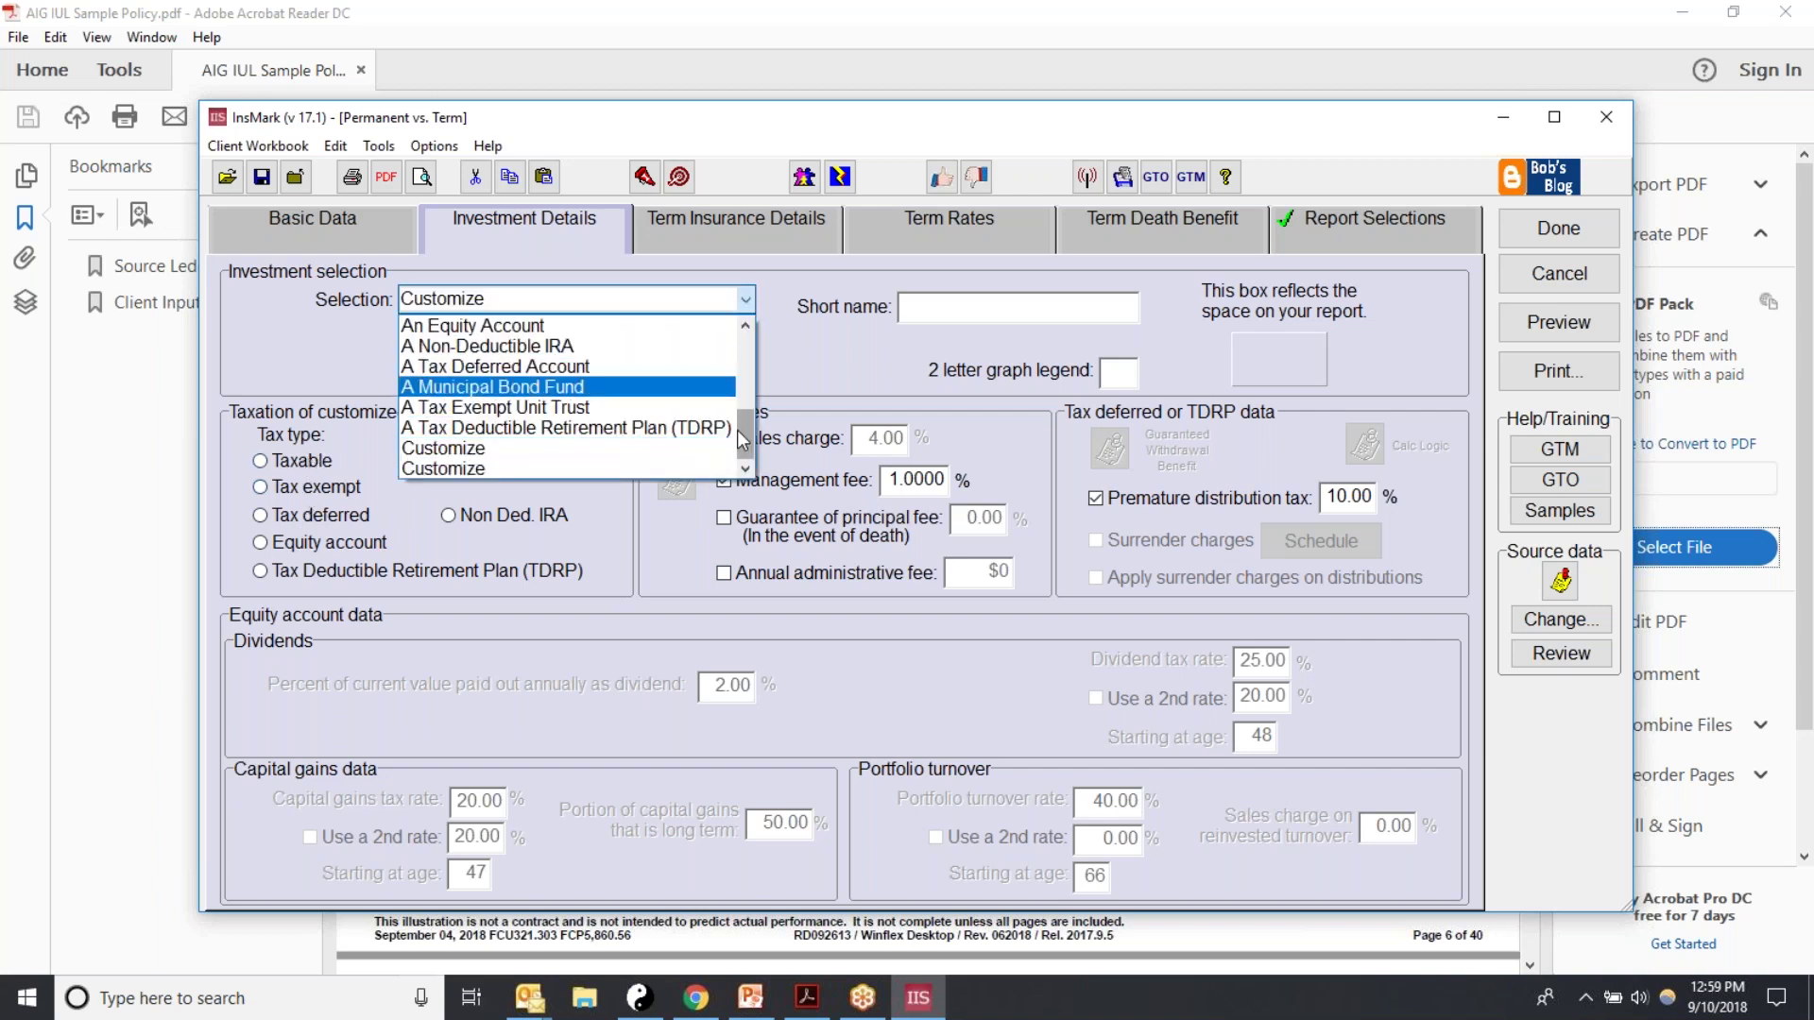
{"action": "left_click_drag", "start_coordinate": [751, 437], "coordinate": [754, 410]}
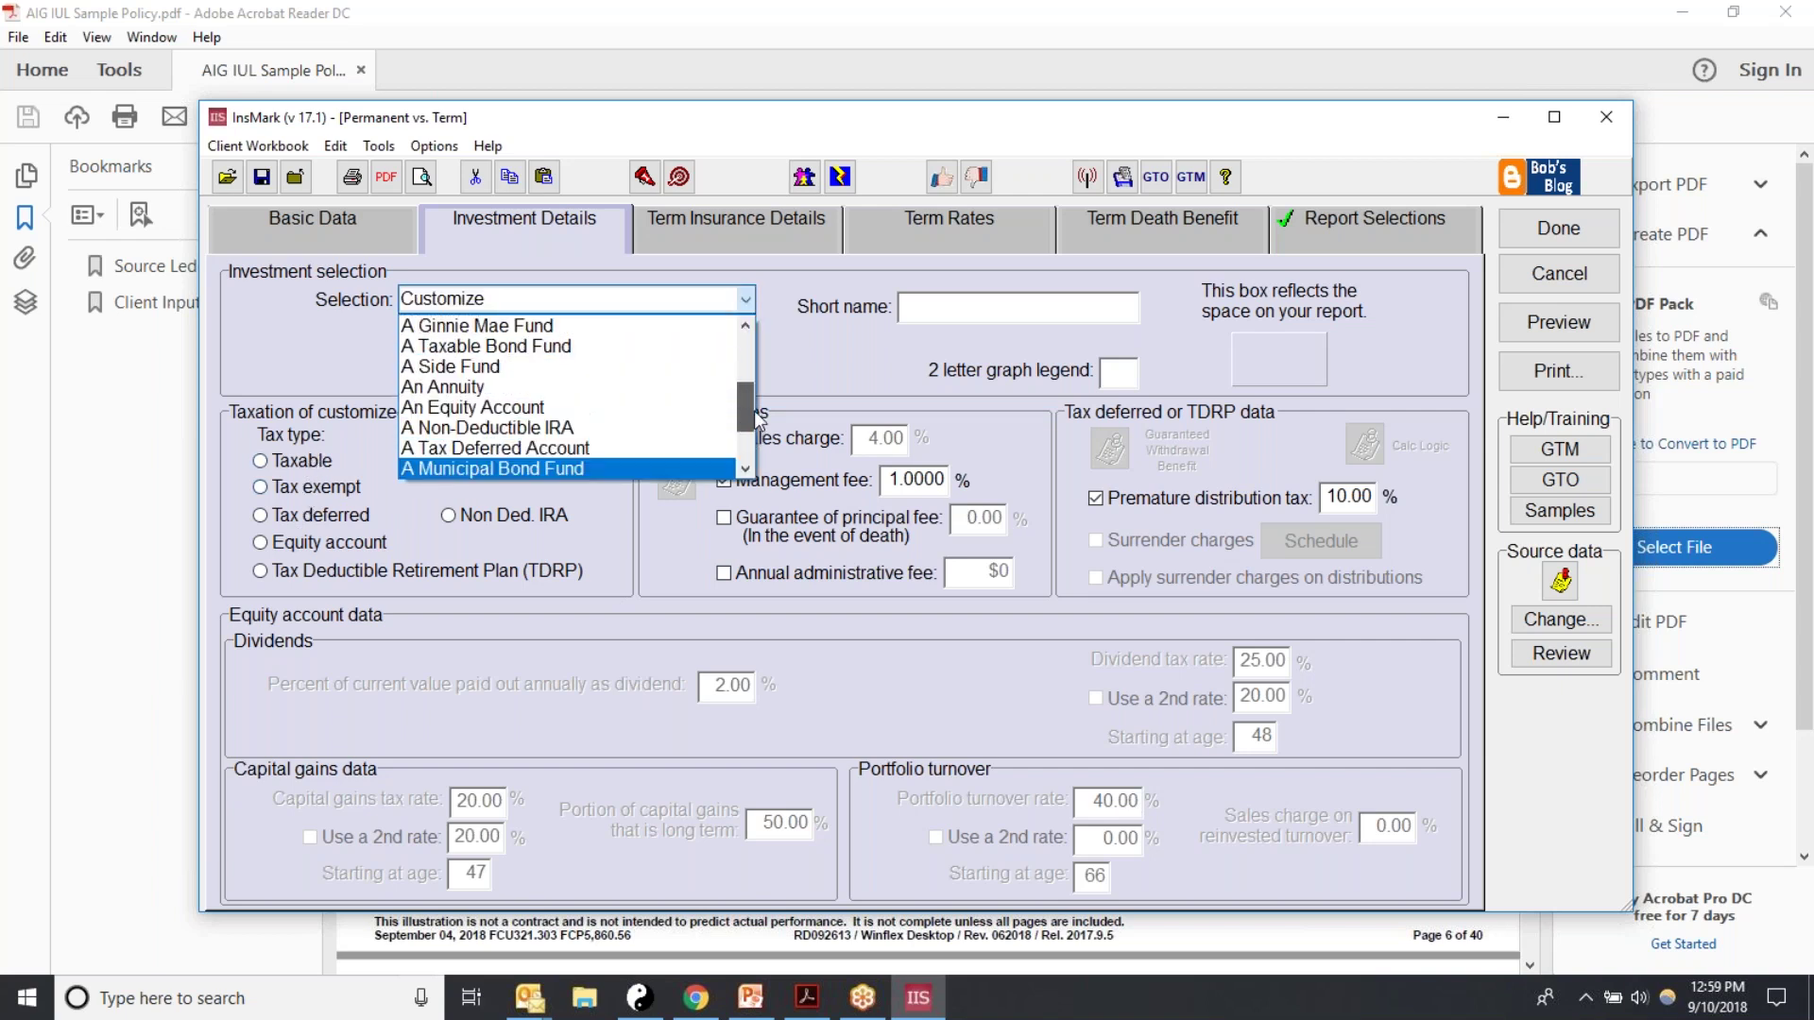
Step: Choose An Equity Account, lower its growth to 7.00%, and switch growth to a yearly schedule
{"action": "left_click", "coordinate": [437, 415]}
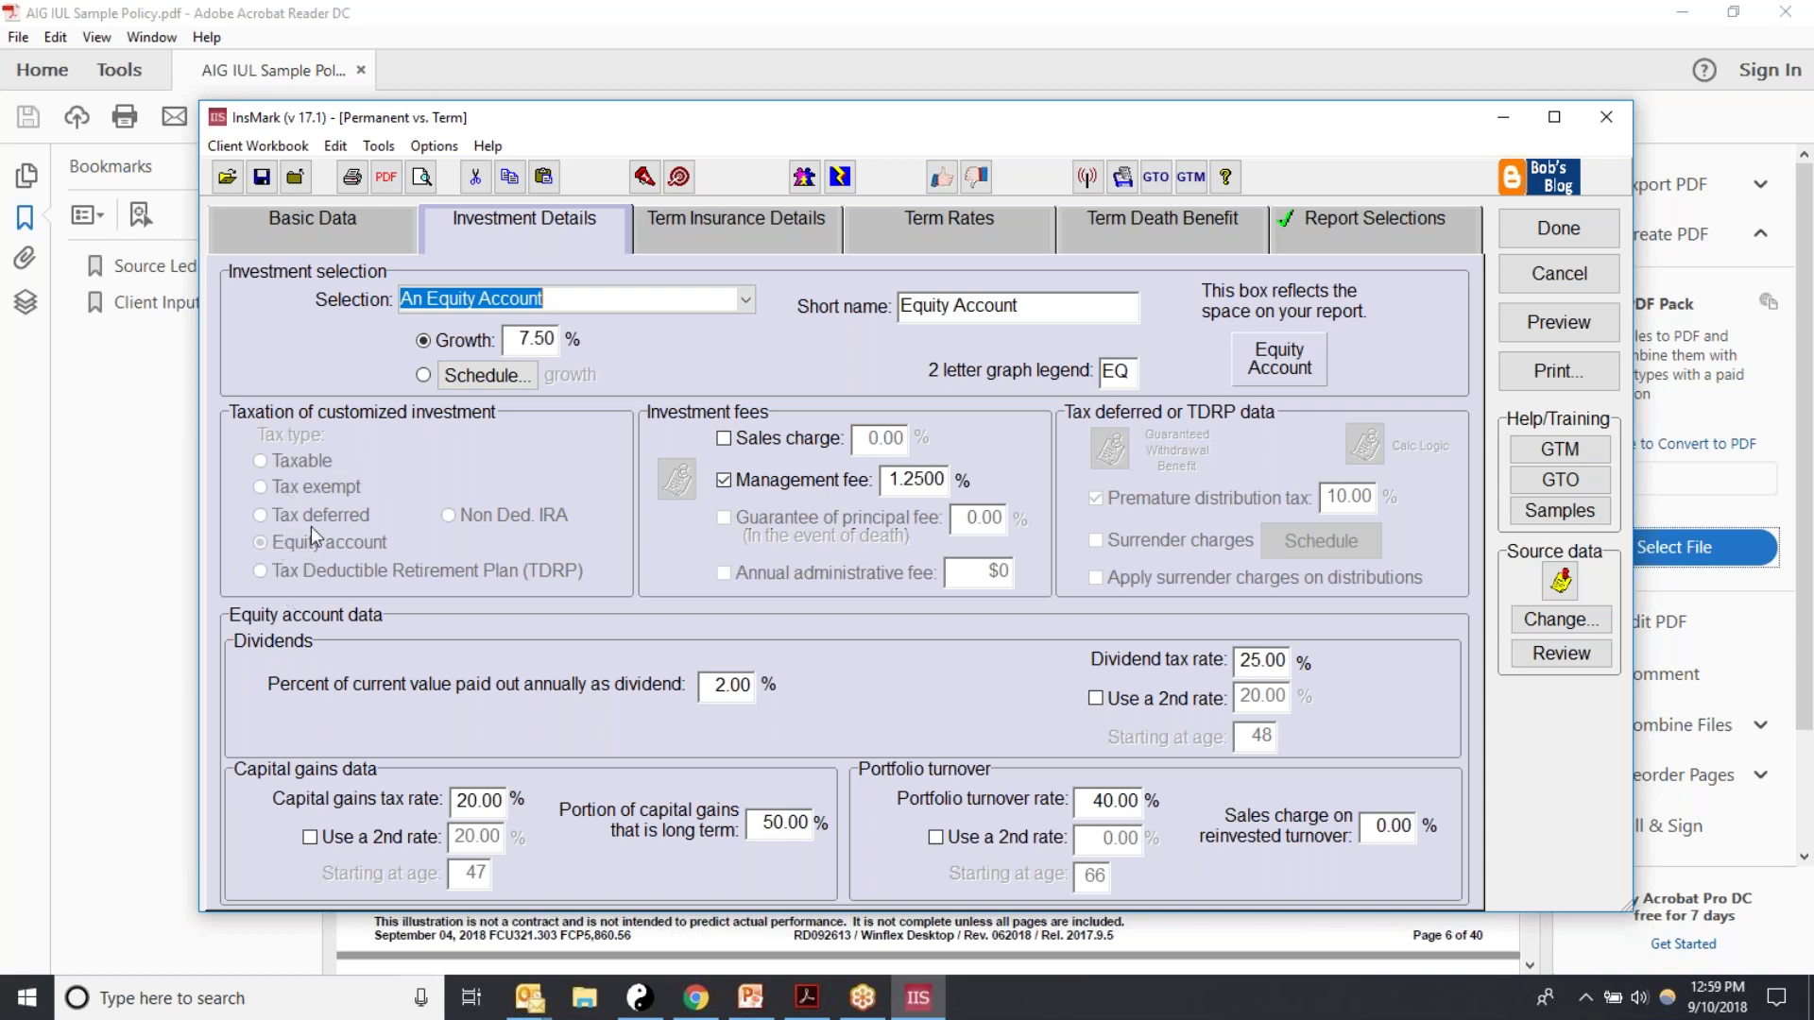
{"action": "left_click_drag", "start_coordinate": [1043, 308], "coordinate": [857, 293]}
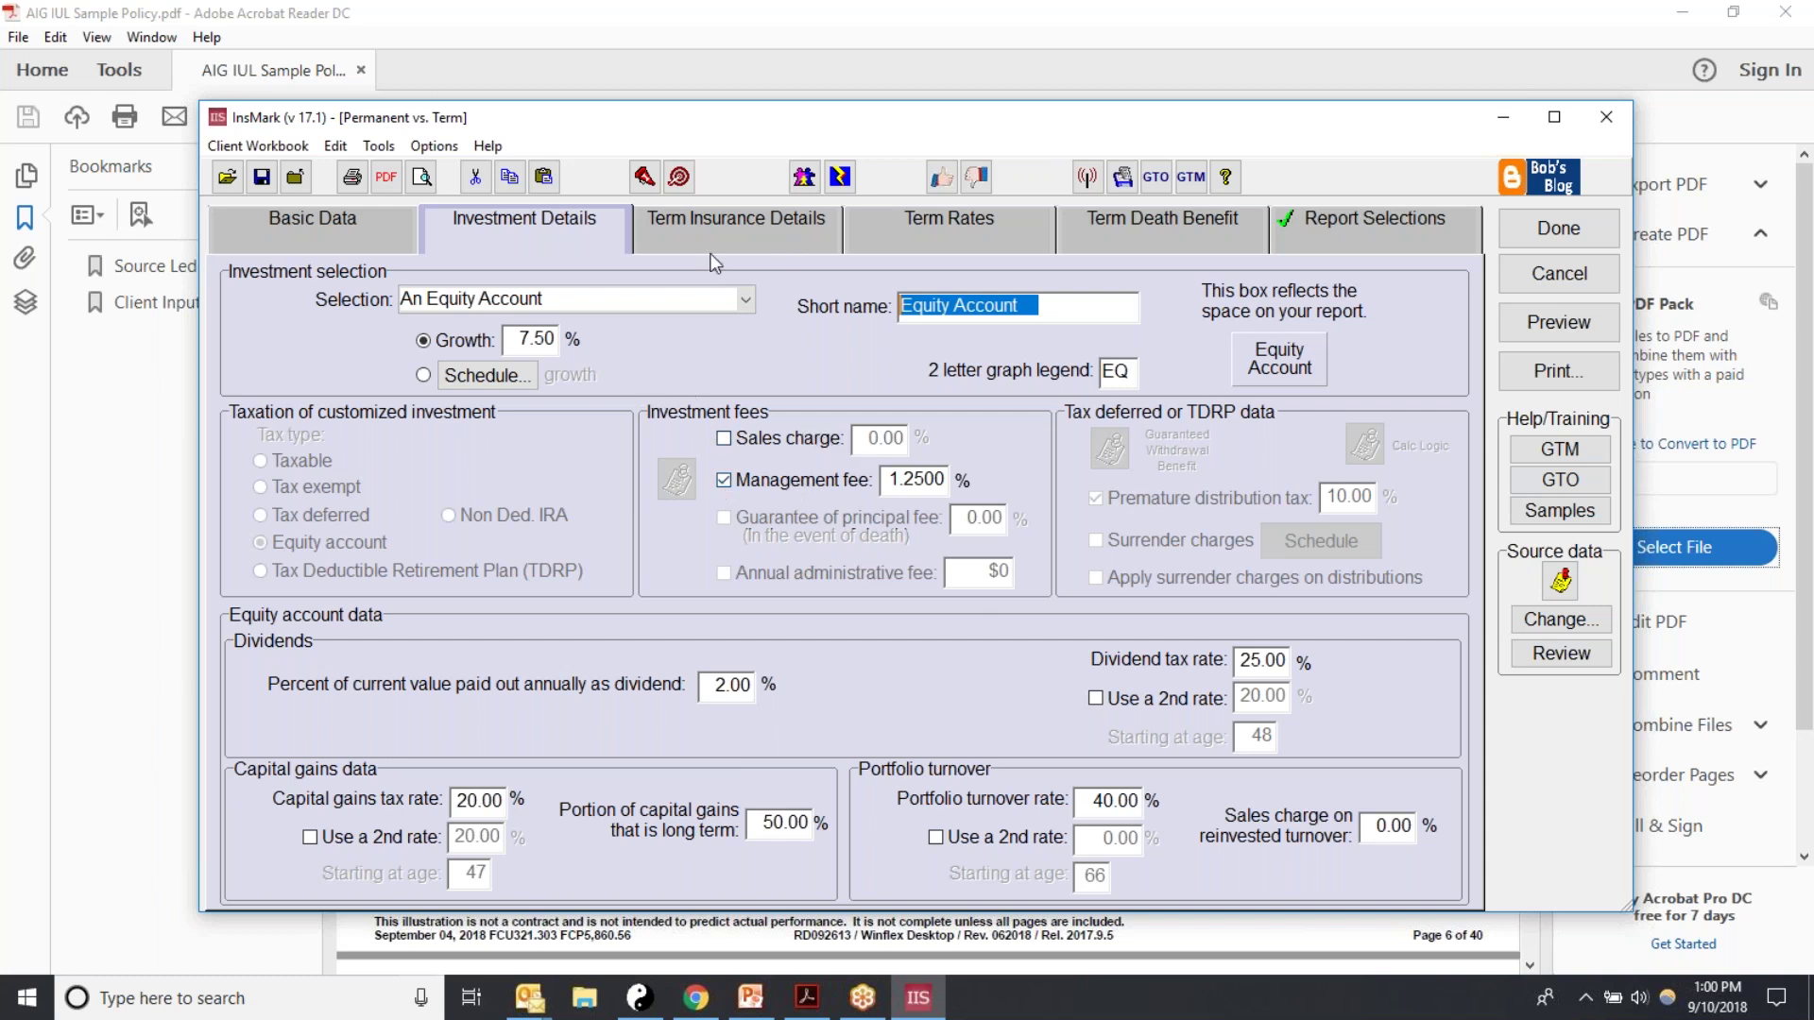
{"action": "left_click", "coordinate": [515, 338]}
{"action": "double_click", "coordinate": [514, 338]}
{"action": "type", "text": "7"}
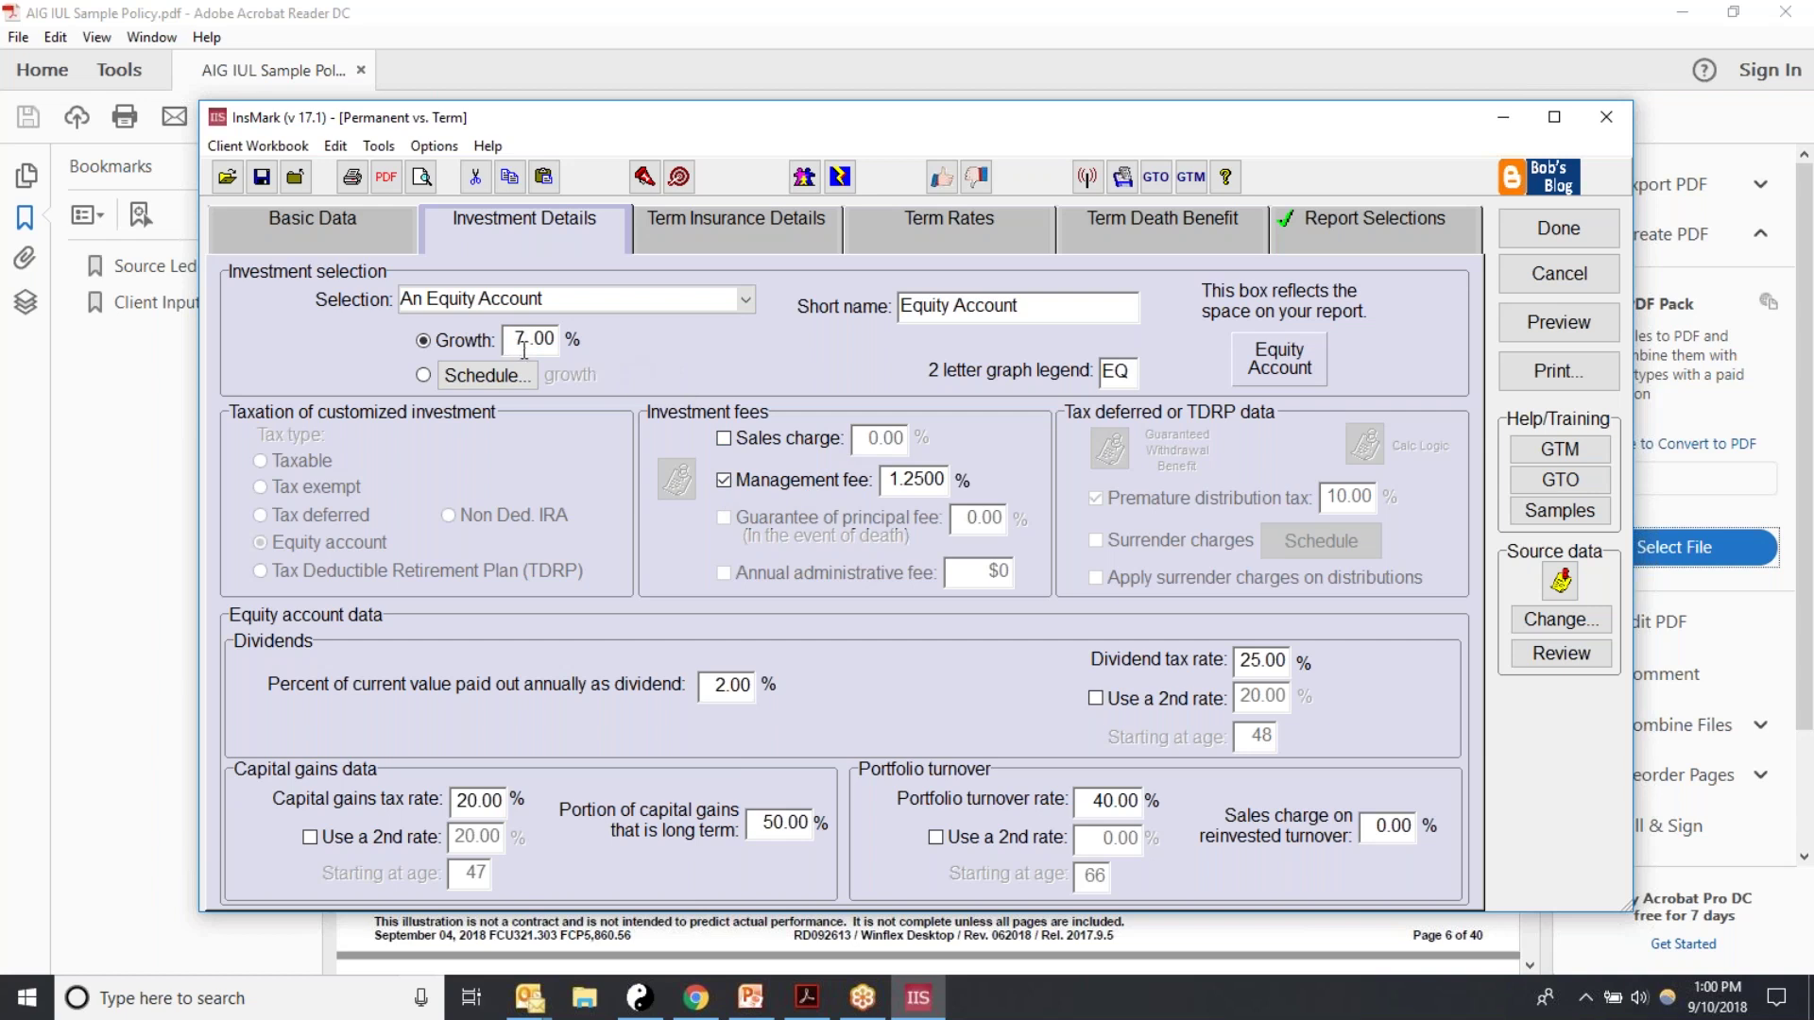
{"action": "left_click", "coordinate": [424, 377]}
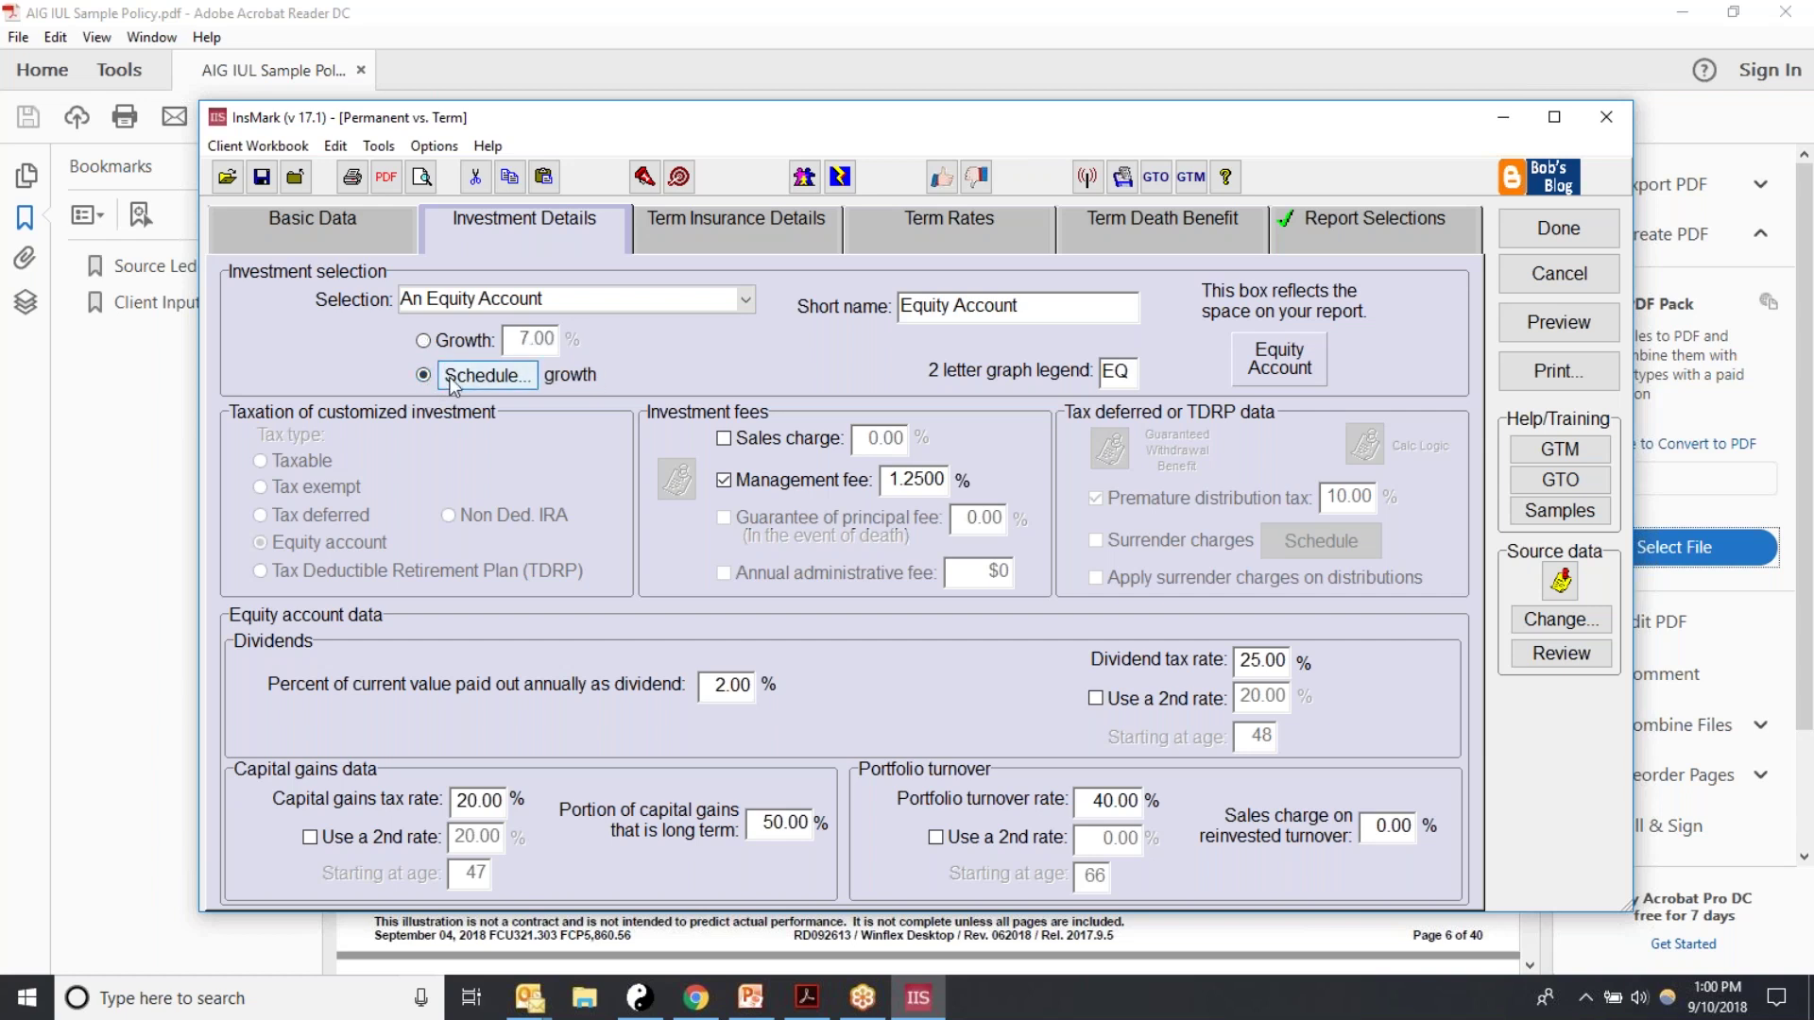
{"action": "left_click", "coordinate": [468, 378]}
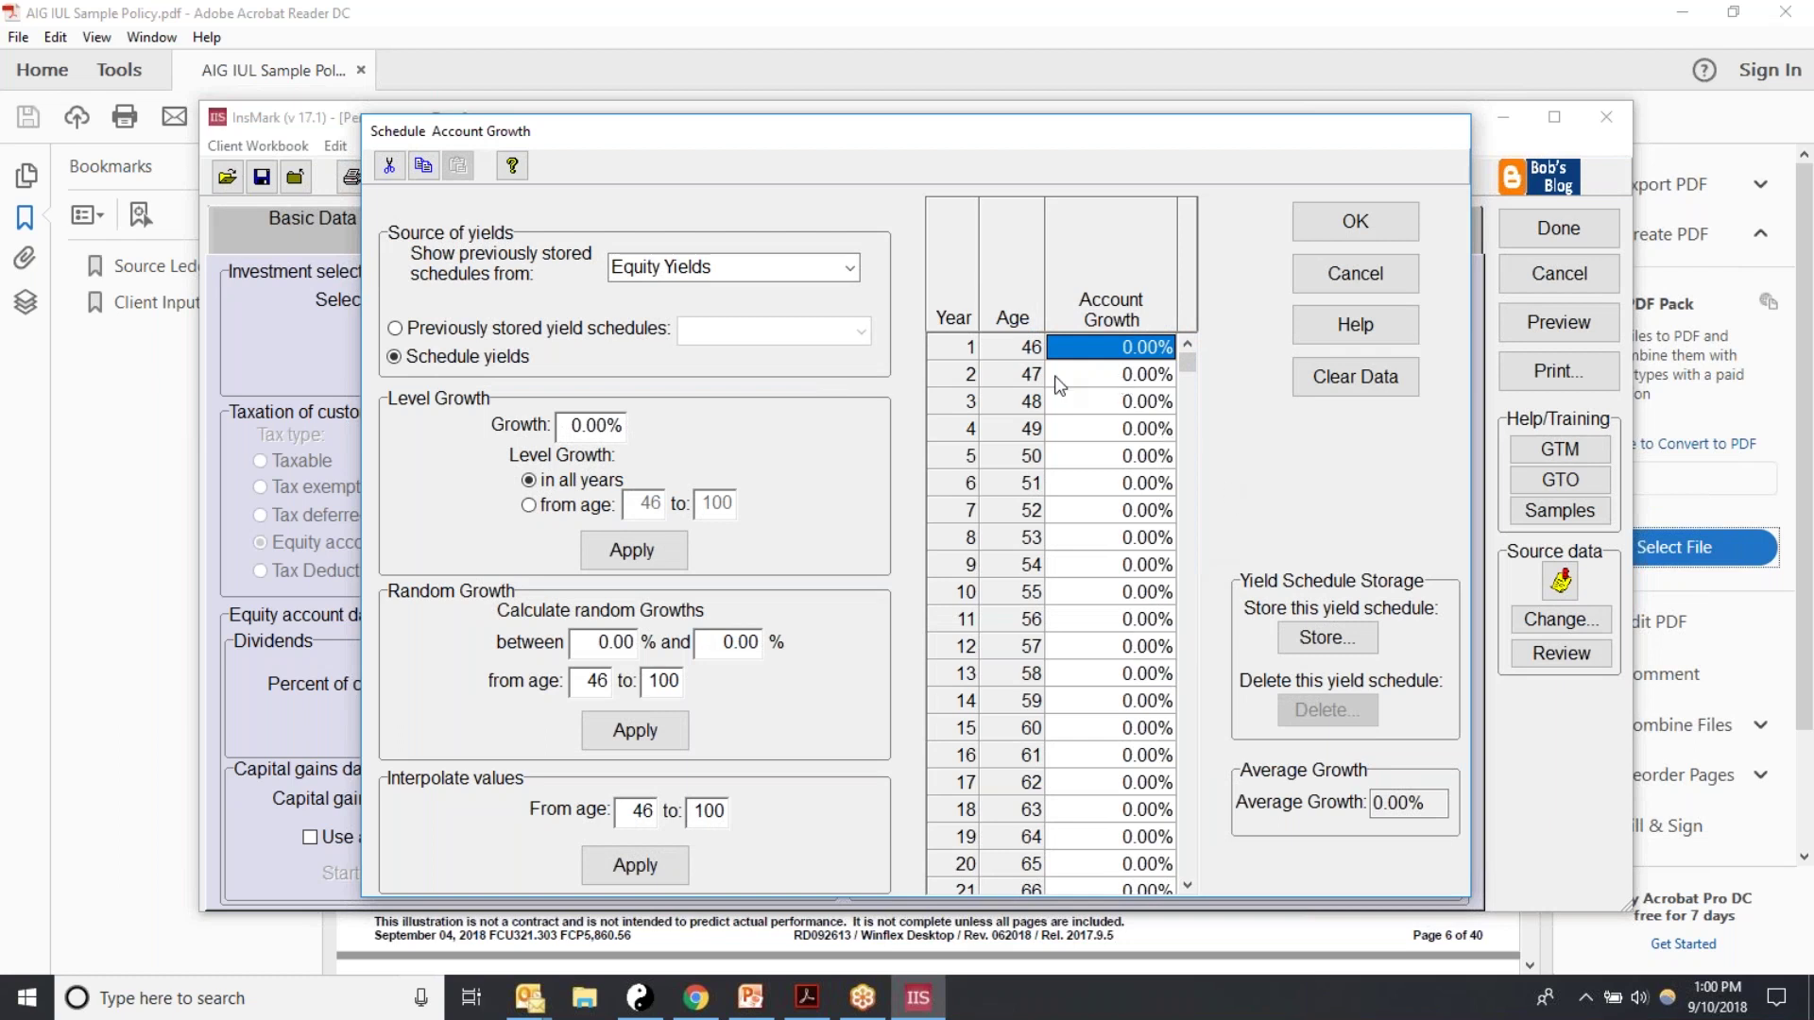
{"action": "type", "text": "5.6"}
{"action": "key", "text": "Return"}
{"action": "key", "text": "Down"}
{"action": "type", "text": "8"}
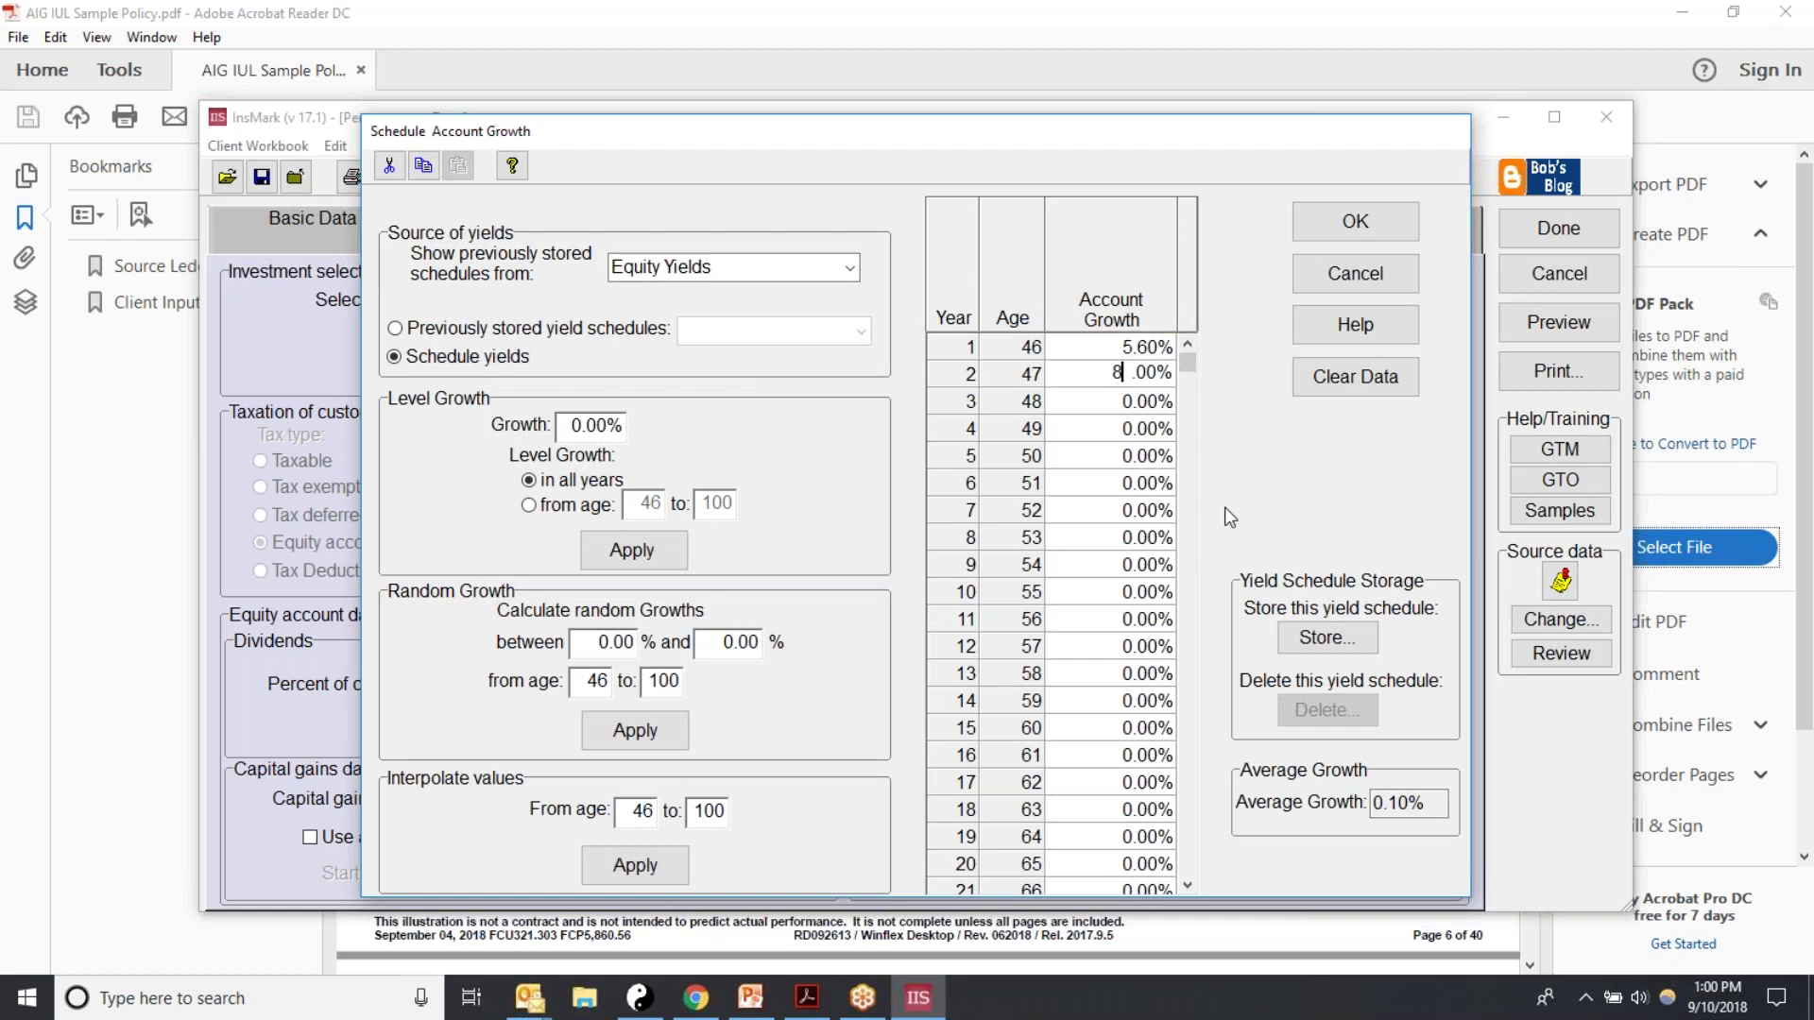
{"action": "key", "text": "Return"}
{"action": "key", "text": "Down"}
{"action": "type", "text": "6"}
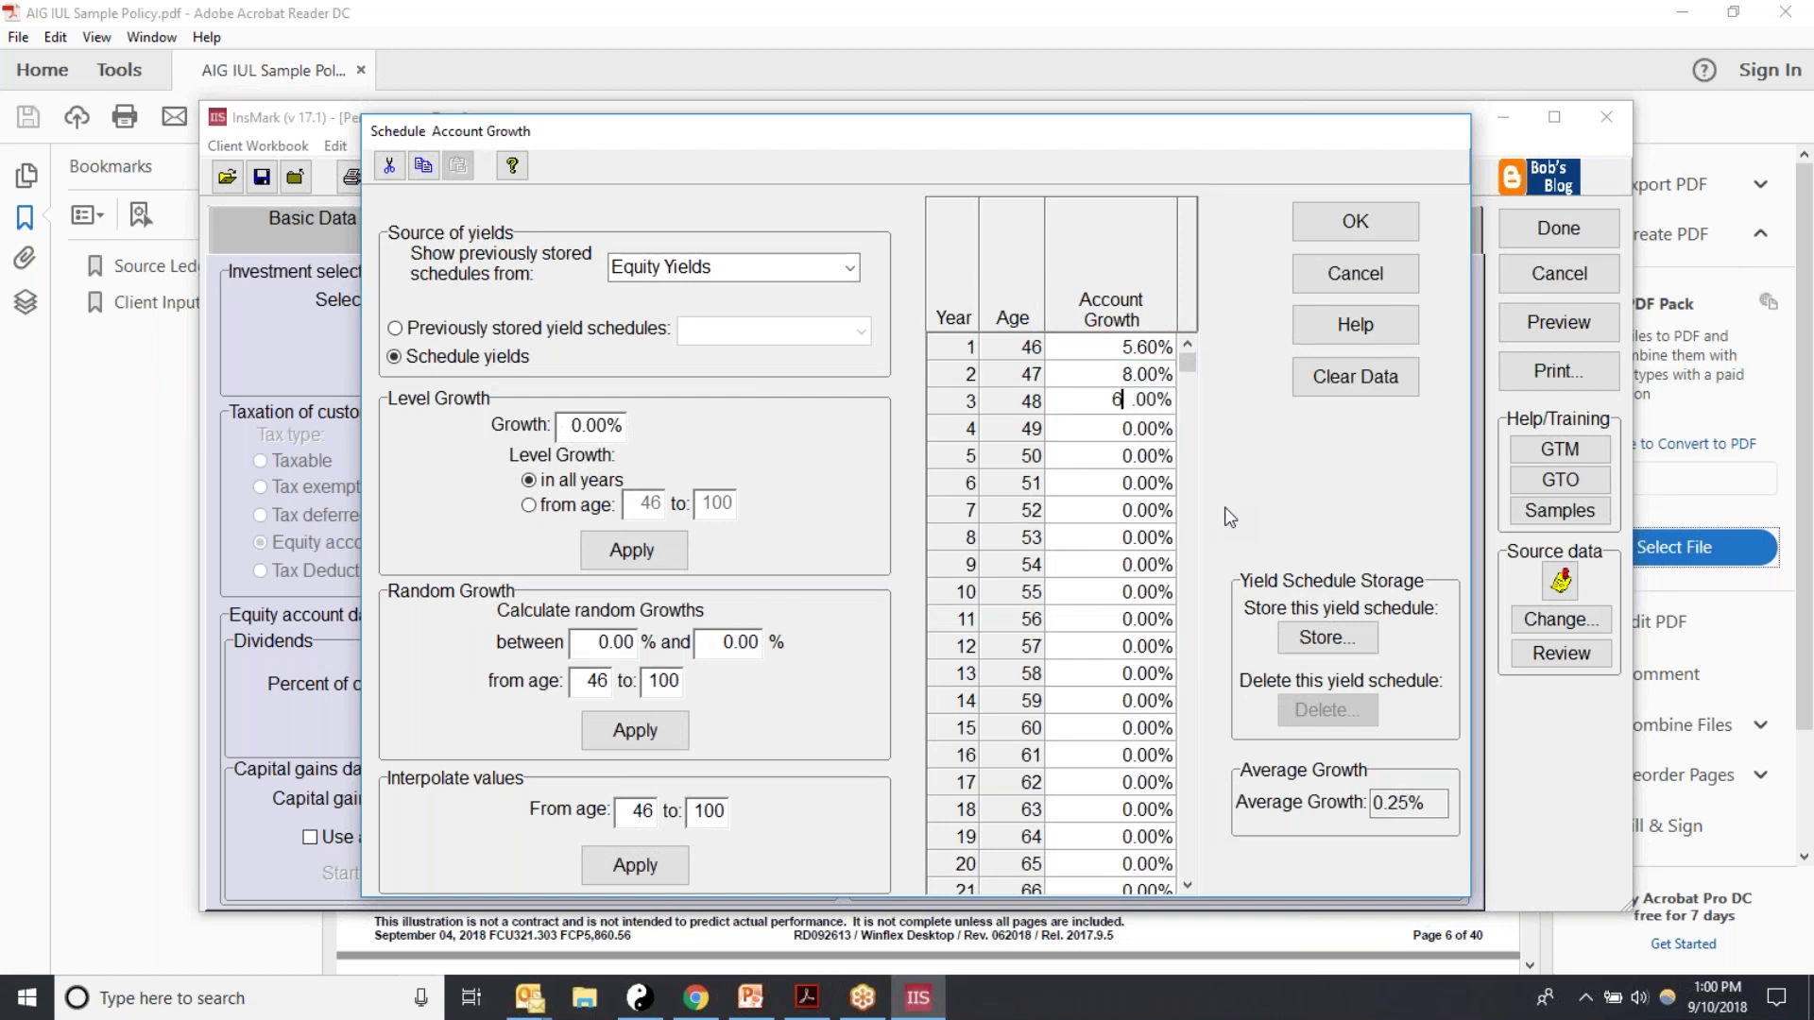
{"action": "type", "text": ".75"}
{"action": "key", "text": "Return"}
{"action": "key", "text": "Down"}
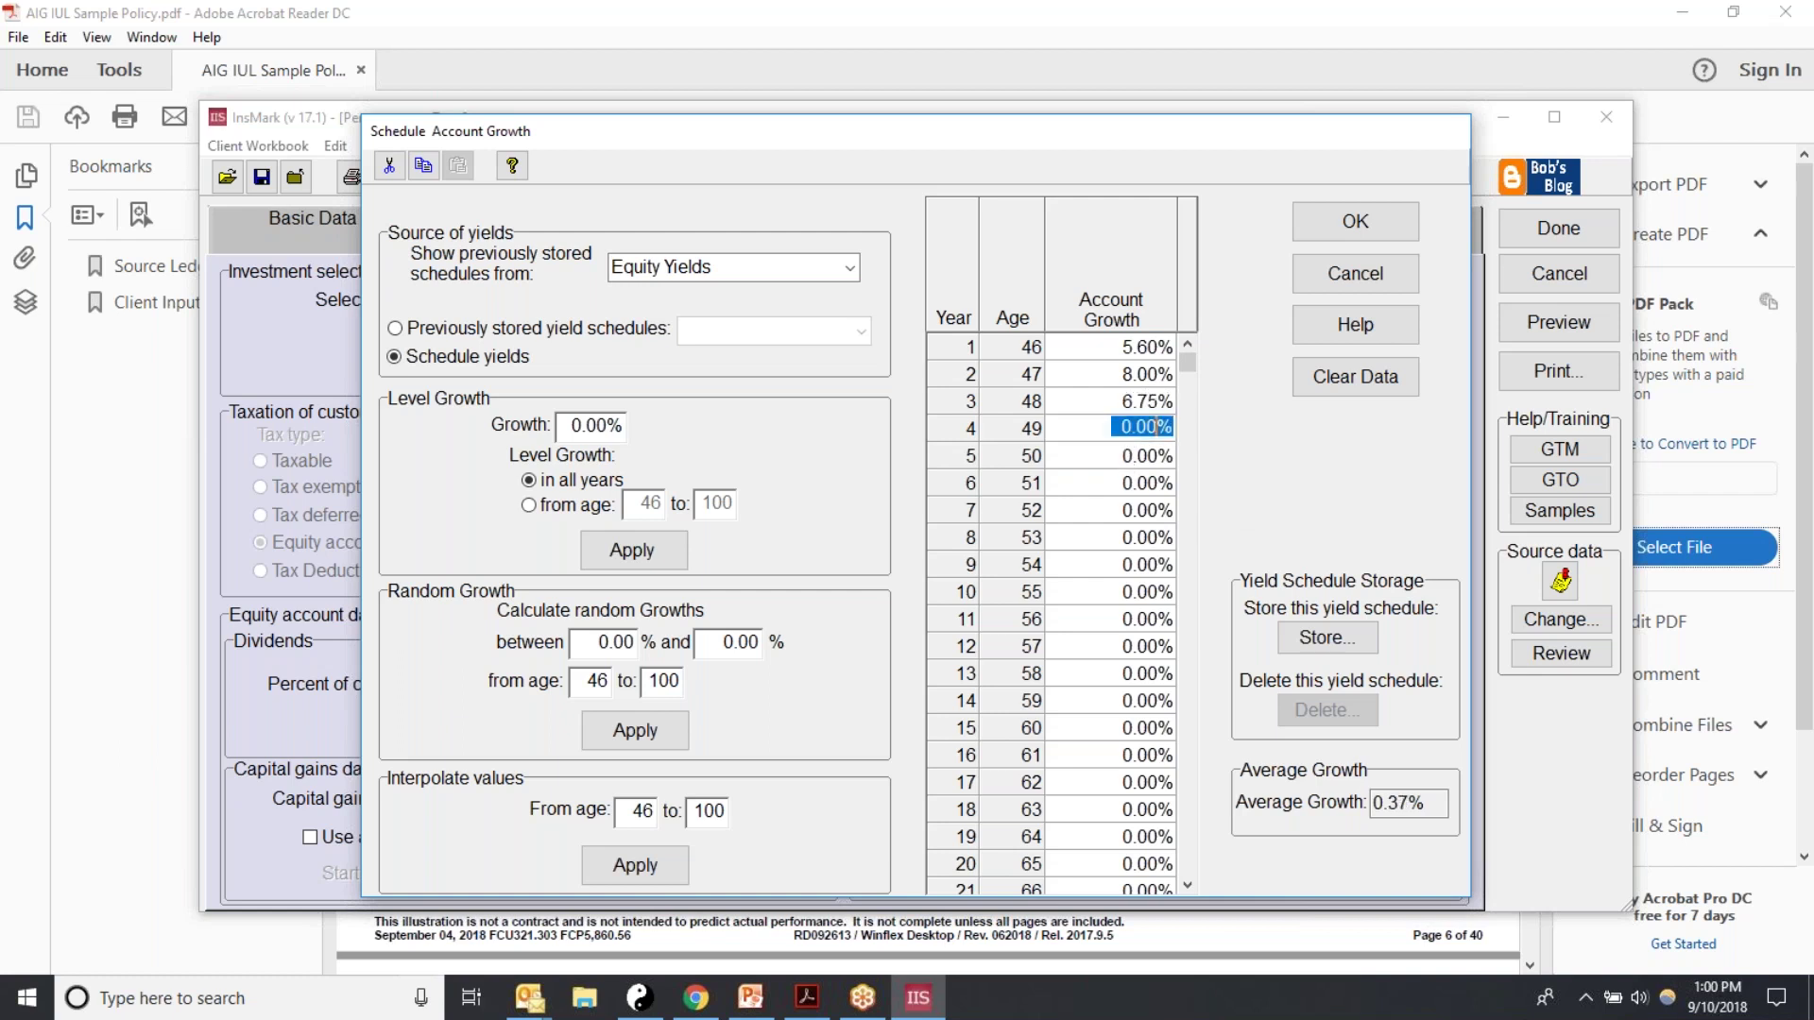
{"action": "type", "text": "5"}
{"action": "key", "text": "Return"}
{"action": "key", "text": "Down"}
{"action": "type", "text": "5"}
{"action": "key", "text": "Return"}
{"action": "key", "text": "Down"}
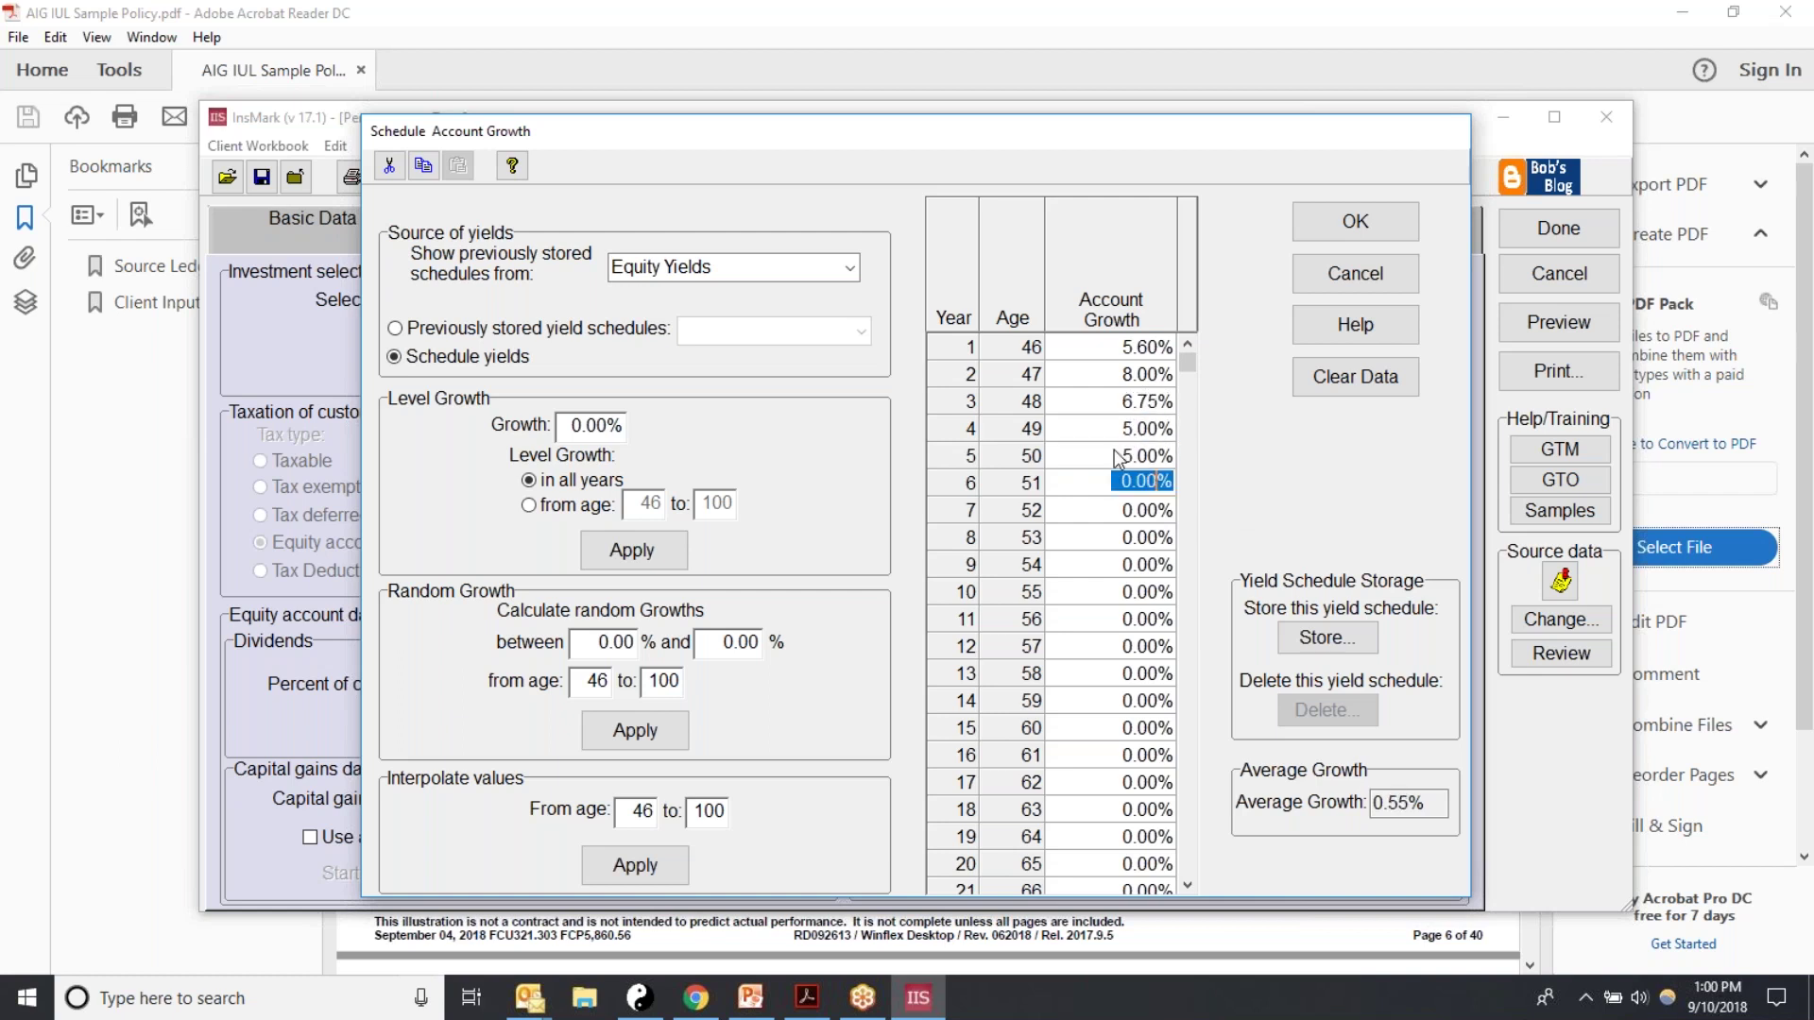
{"action": "type", "text": "5"}
{"action": "key", "text": "Return"}
{"action": "key", "text": "Down"}
{"action": "type", "text": "5"}
{"action": "key", "text": "Return"}
{"action": "key", "text": "Down"}
{"action": "type", "text": "5"}
{"action": "key", "text": "Return"}
{"action": "key", "text": "Down"}
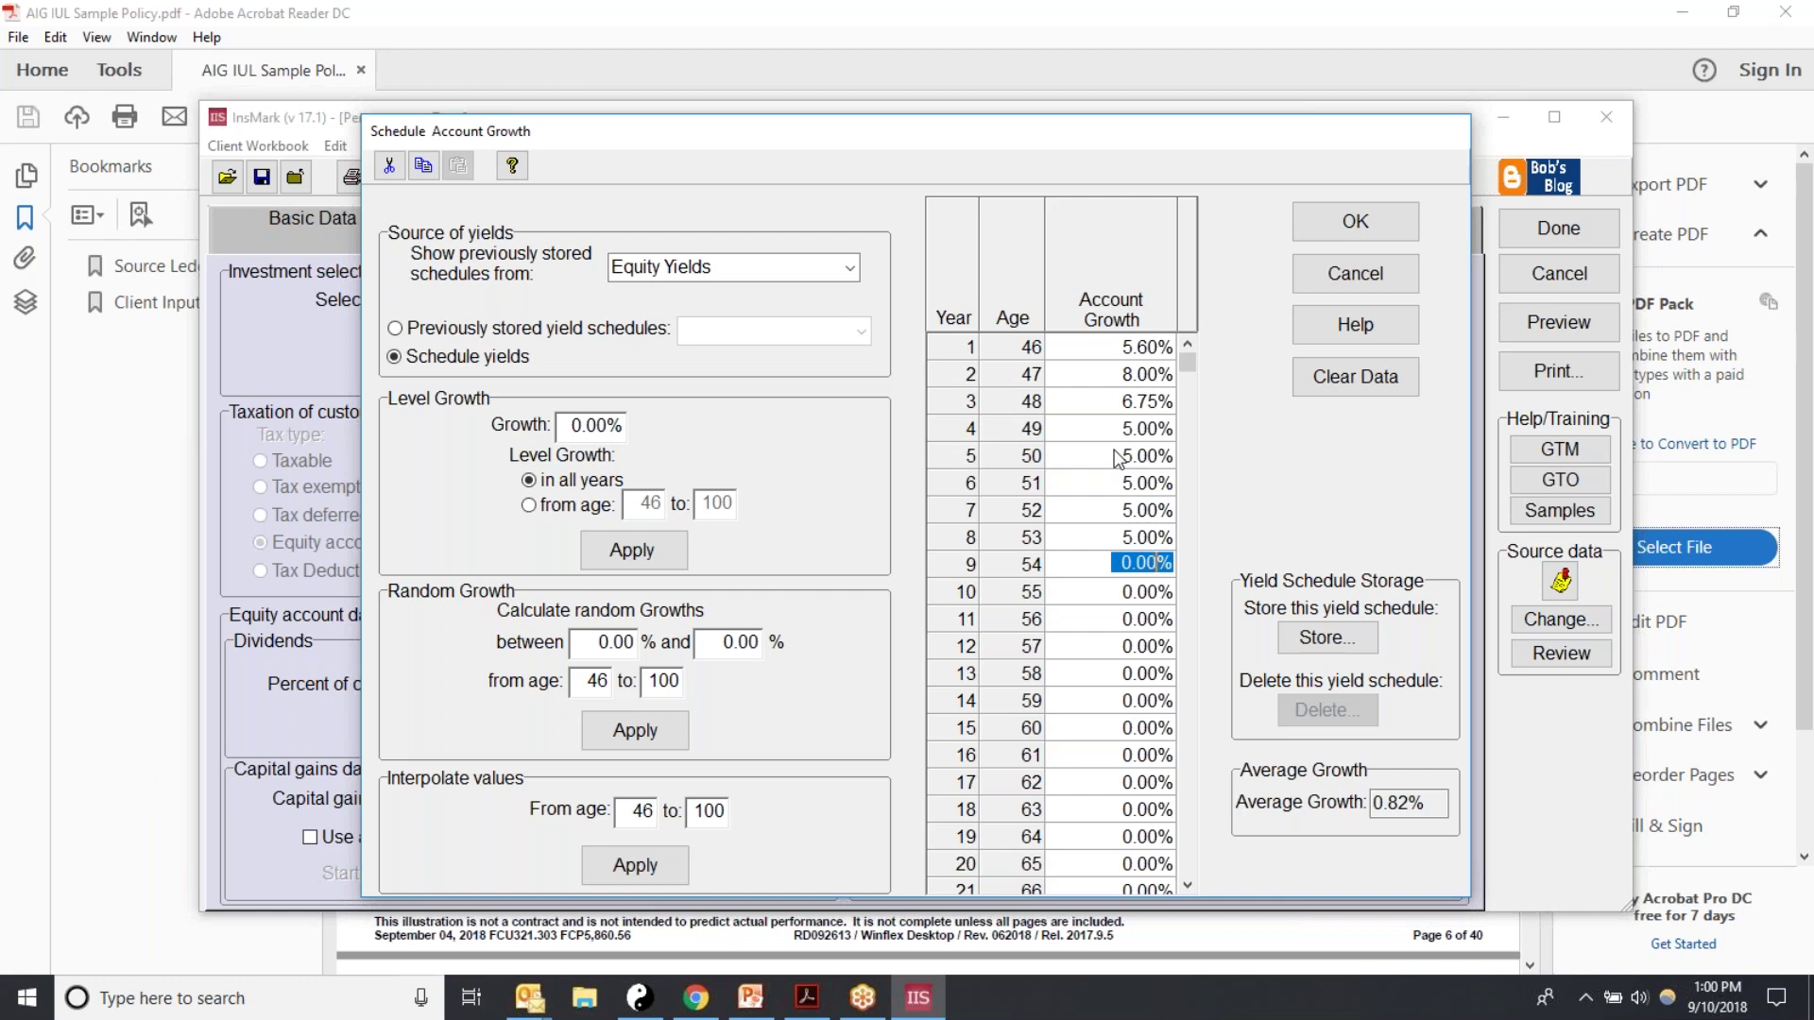
{"action": "type", "text": "-10"}
{"action": "left_click", "coordinate": [1090, 601]}
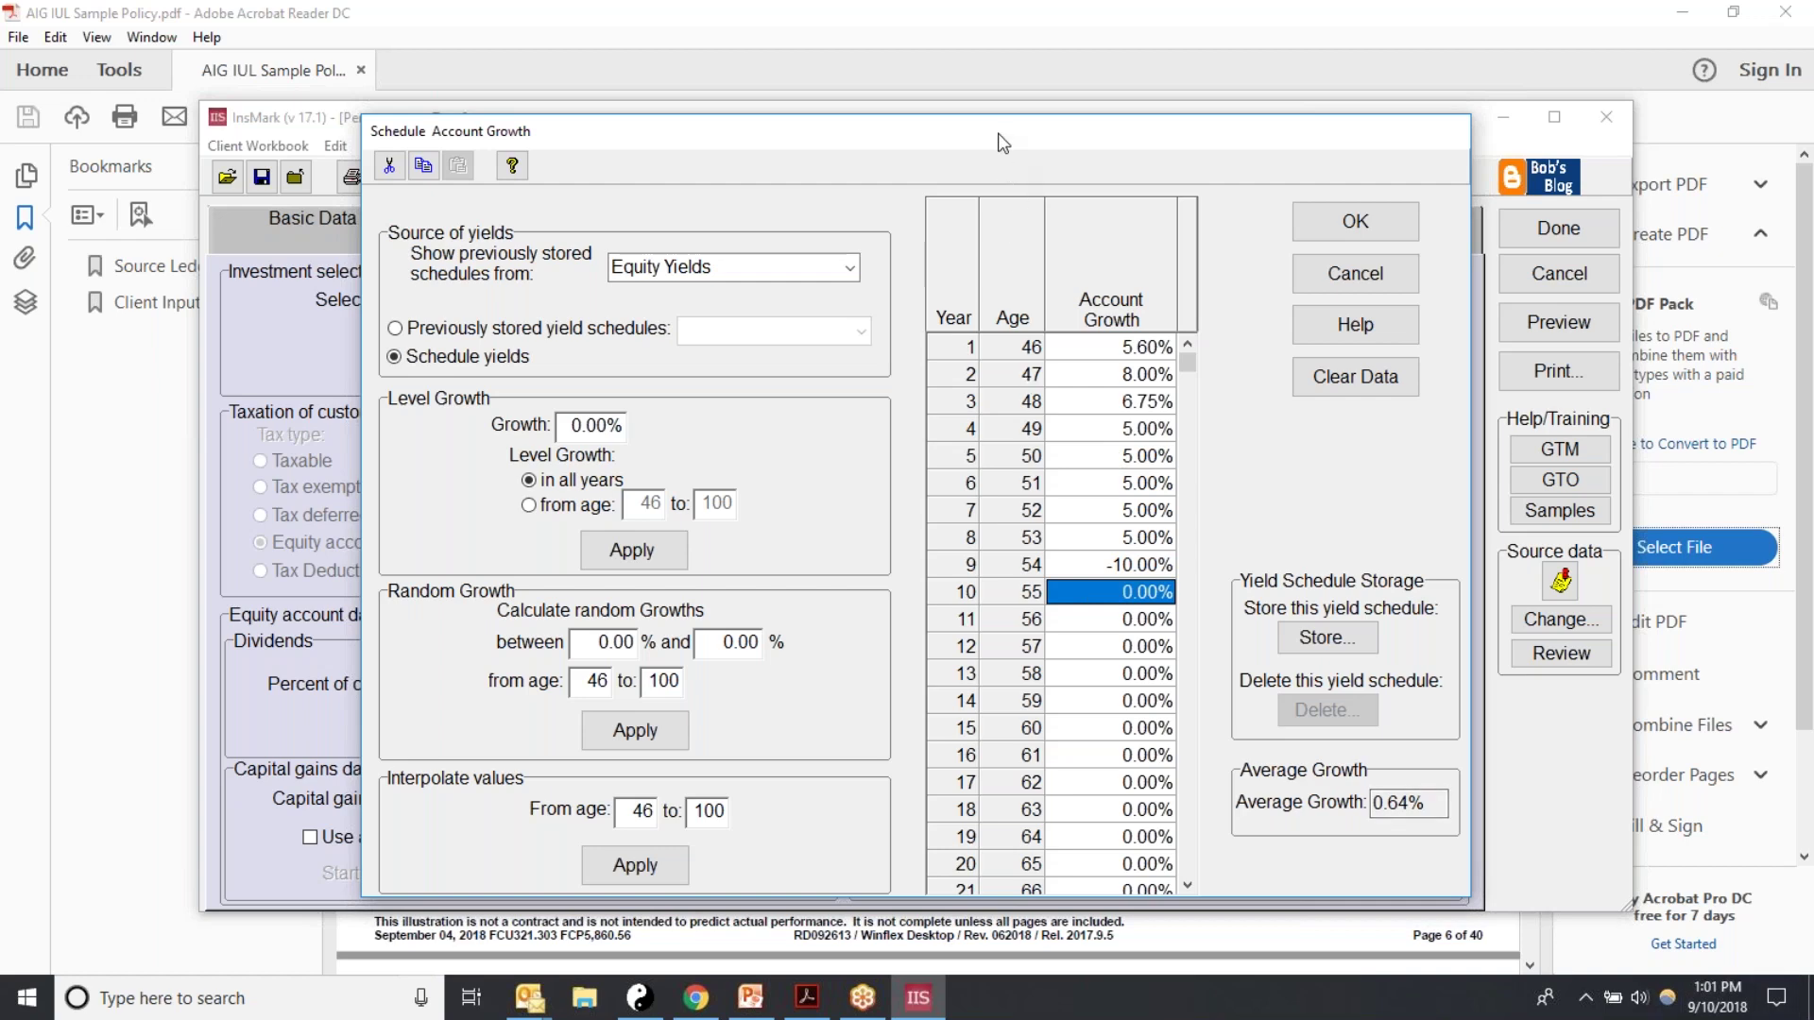
{"action": "left_click_drag", "start_coordinate": [1003, 144], "coordinate": [1018, 524]}
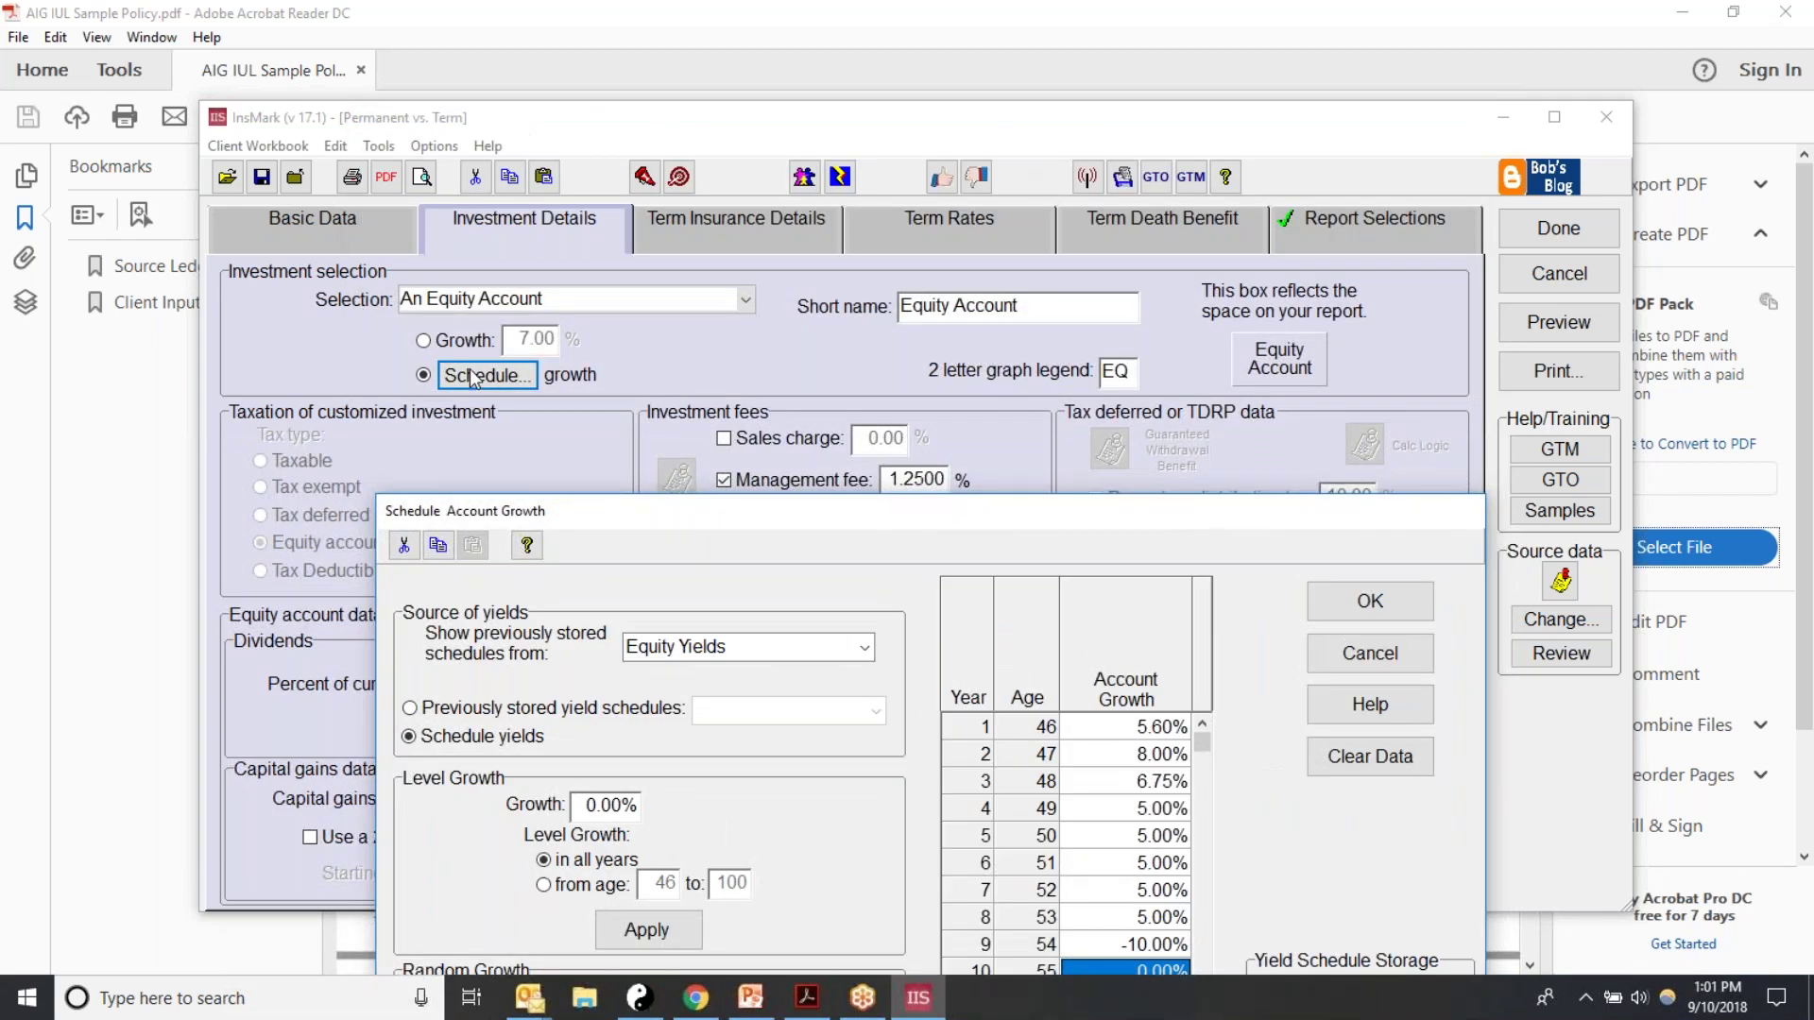
{"action": "left_click_drag", "start_coordinate": [696, 517], "coordinate": [696, 416]}
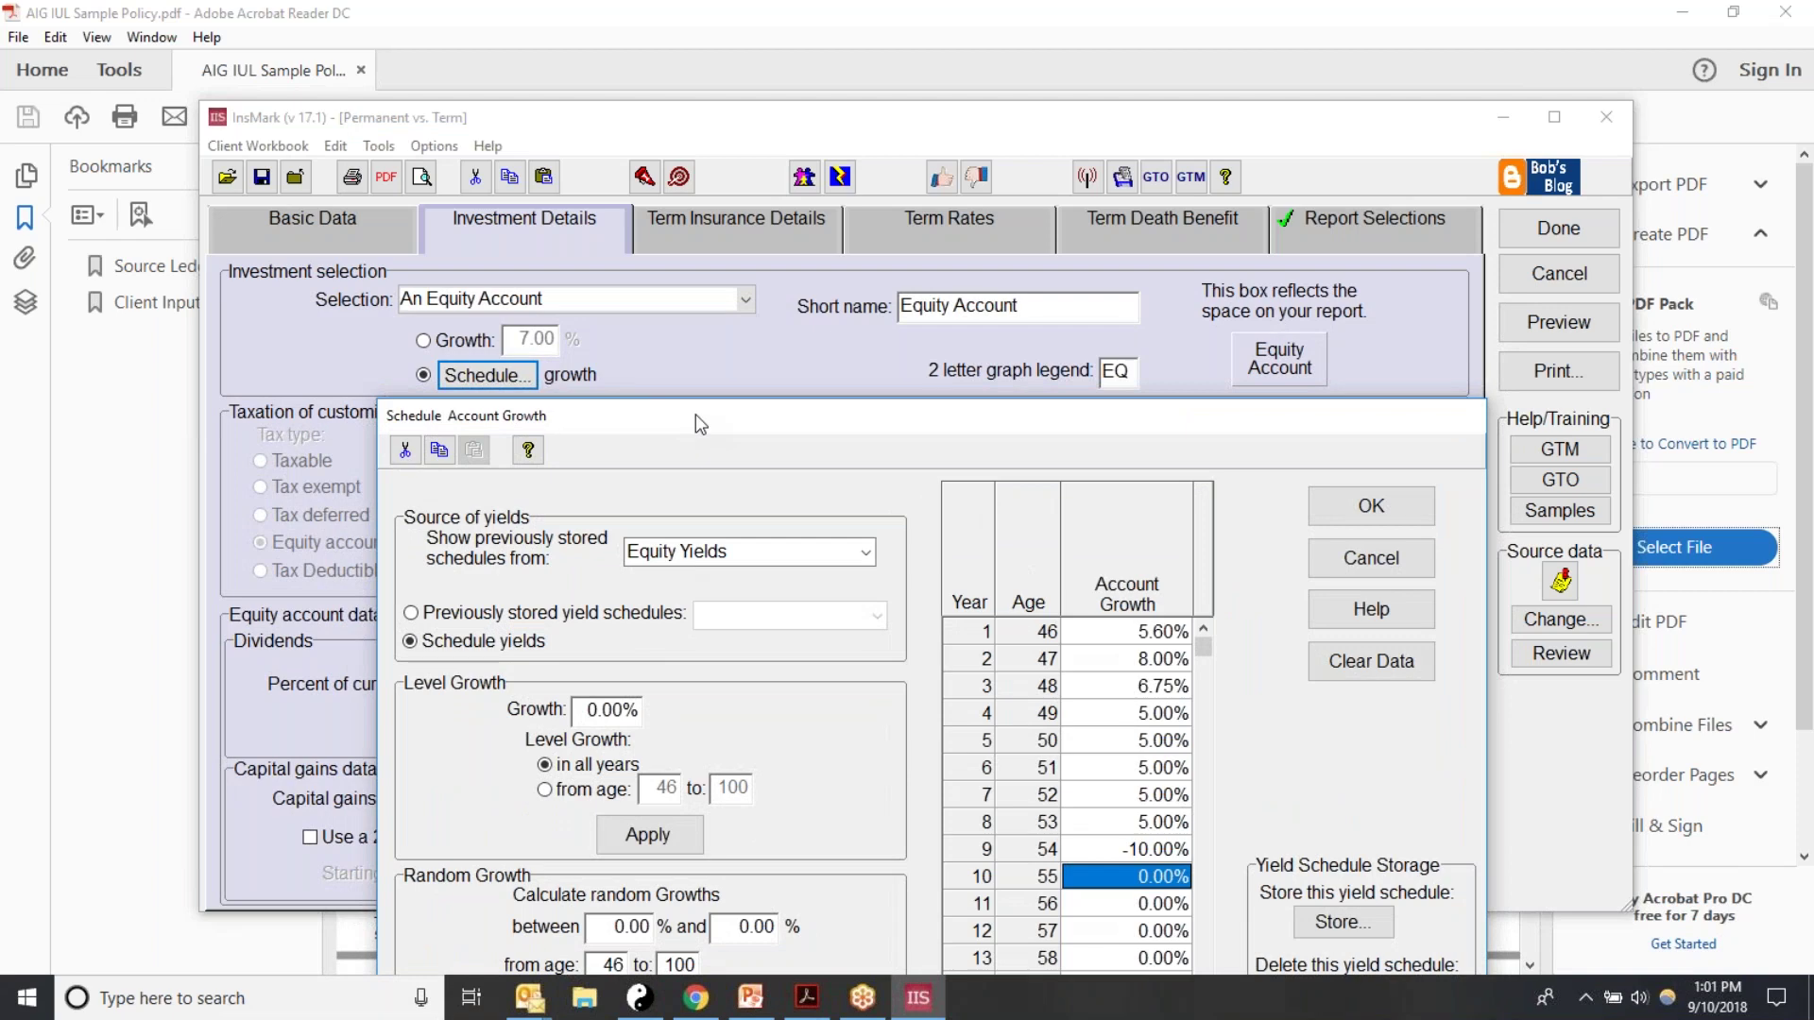
{"action": "left_click_drag", "start_coordinate": [695, 415], "coordinate": [820, 144]}
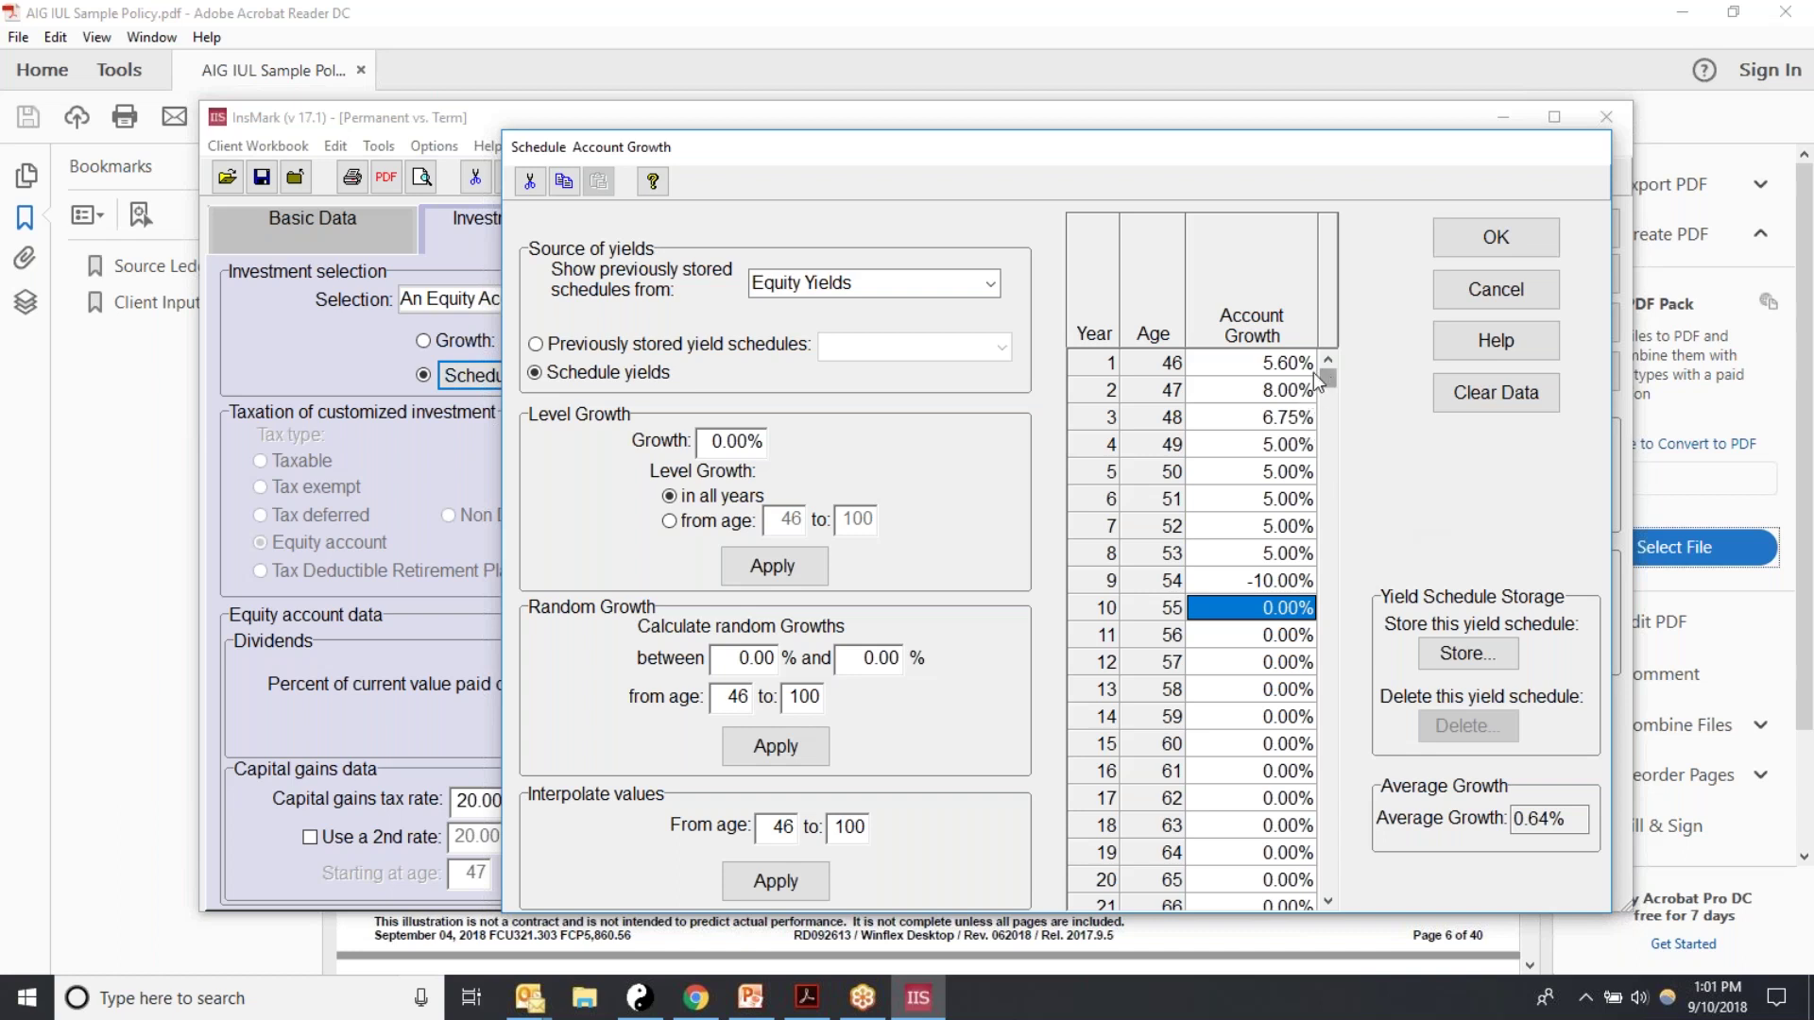
{"action": "left_click", "coordinate": [1240, 374]}
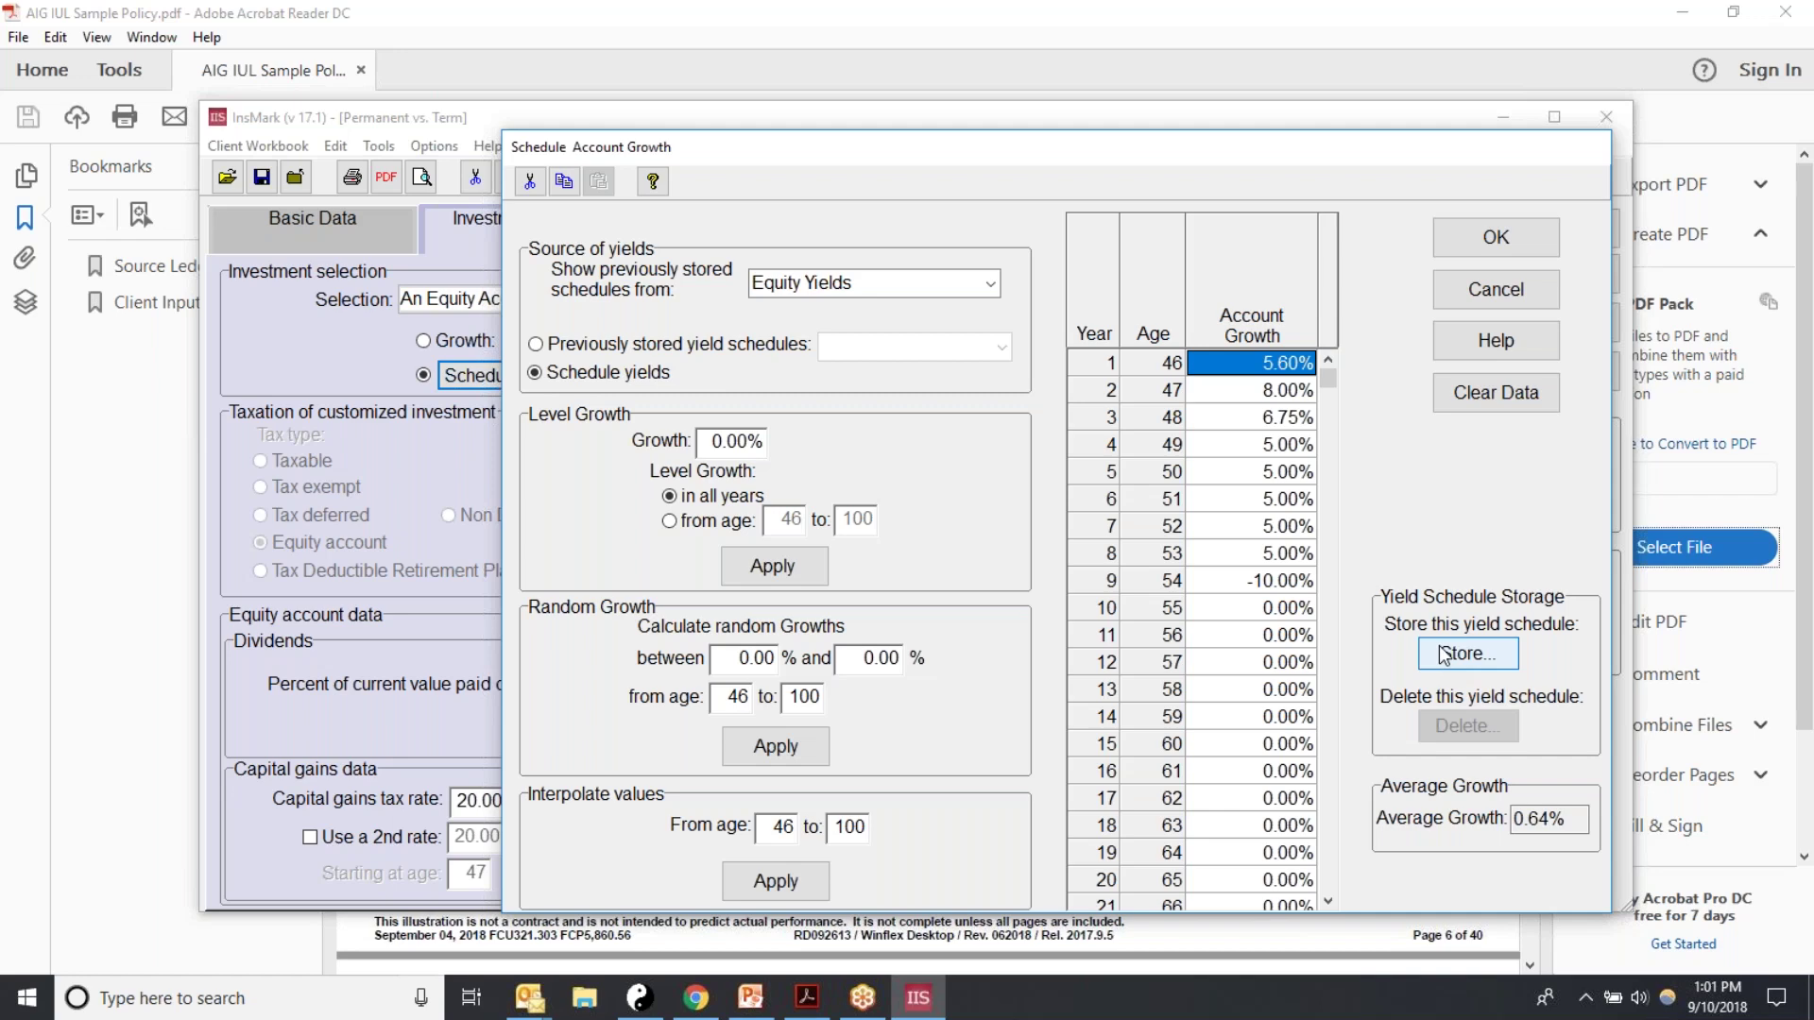
{"action": "left_click", "coordinate": [1491, 291]}
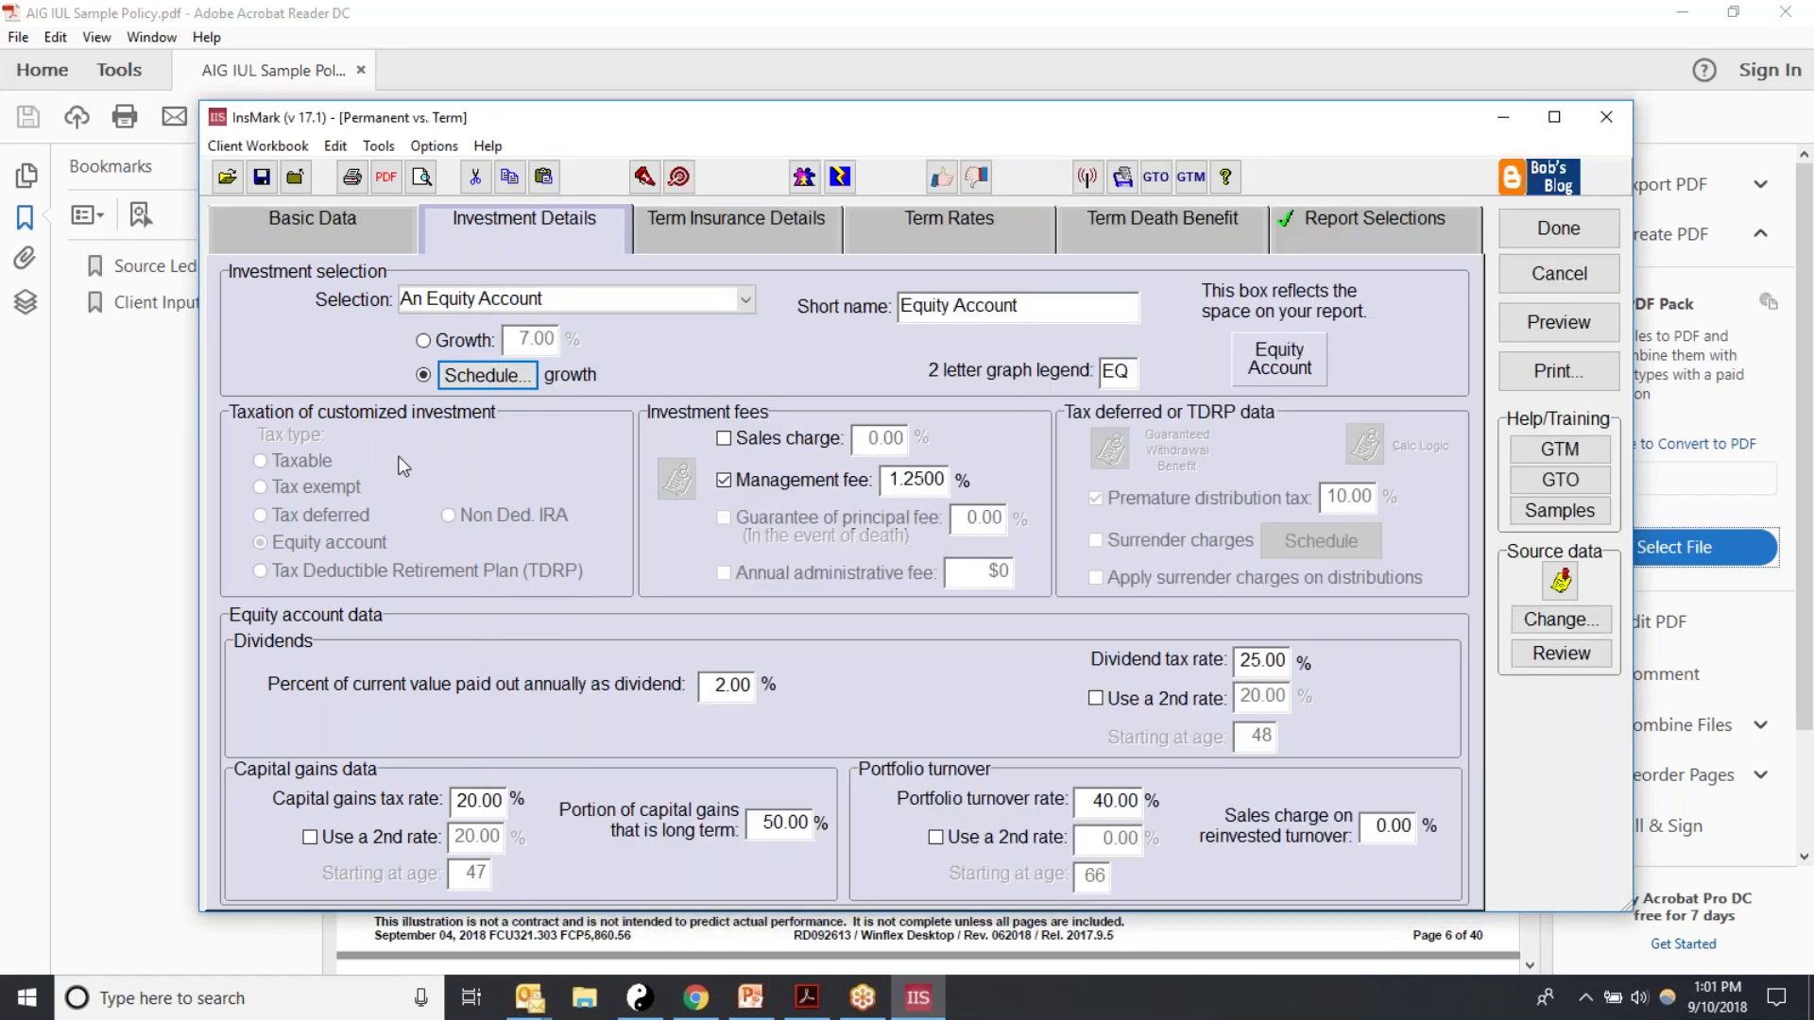
Step: Restore flat 7.00% growth; set management fee 0.75%, dividends 0%, and portfolio turnover 50%
{"action": "left_click", "coordinate": [432, 343]}
{"action": "left_click_drag", "start_coordinate": [516, 346], "coordinate": [559, 342]}
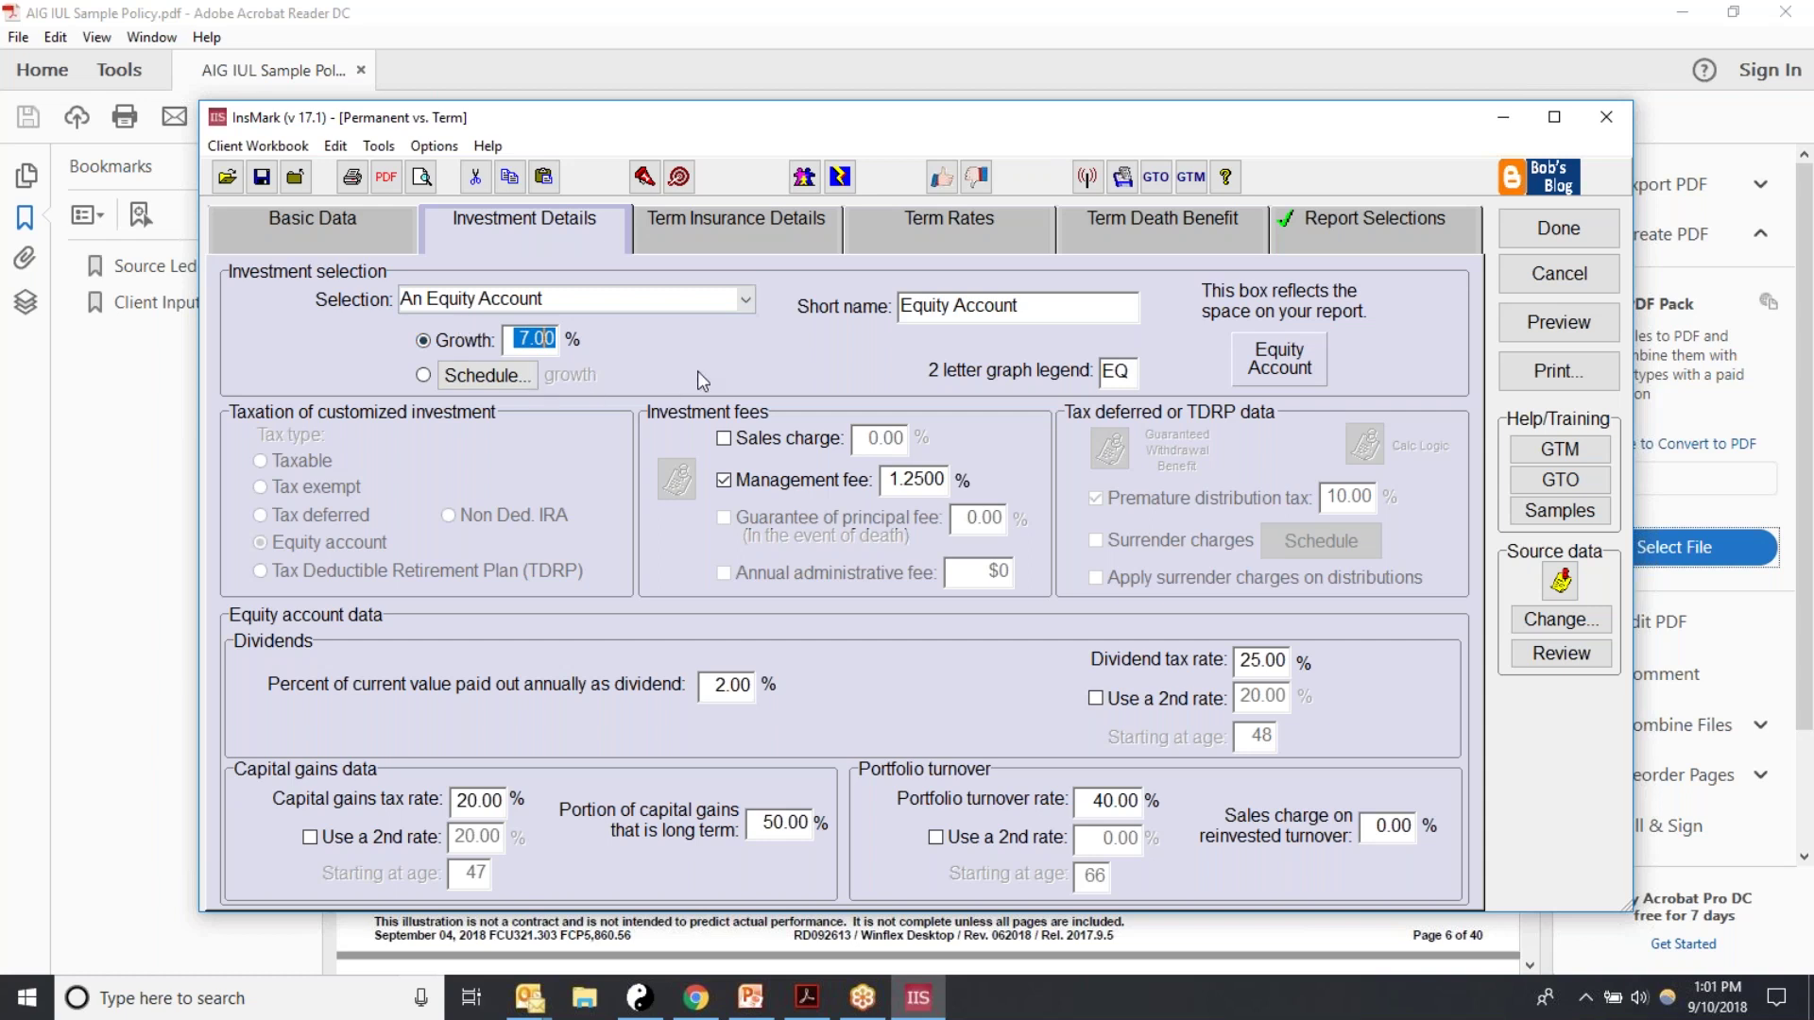
{"action": "left_click_drag", "start_coordinate": [888, 480], "coordinate": [944, 480]}
{"action": "type", "text": "0.75"}
{"action": "left_click", "coordinate": [459, 799]}
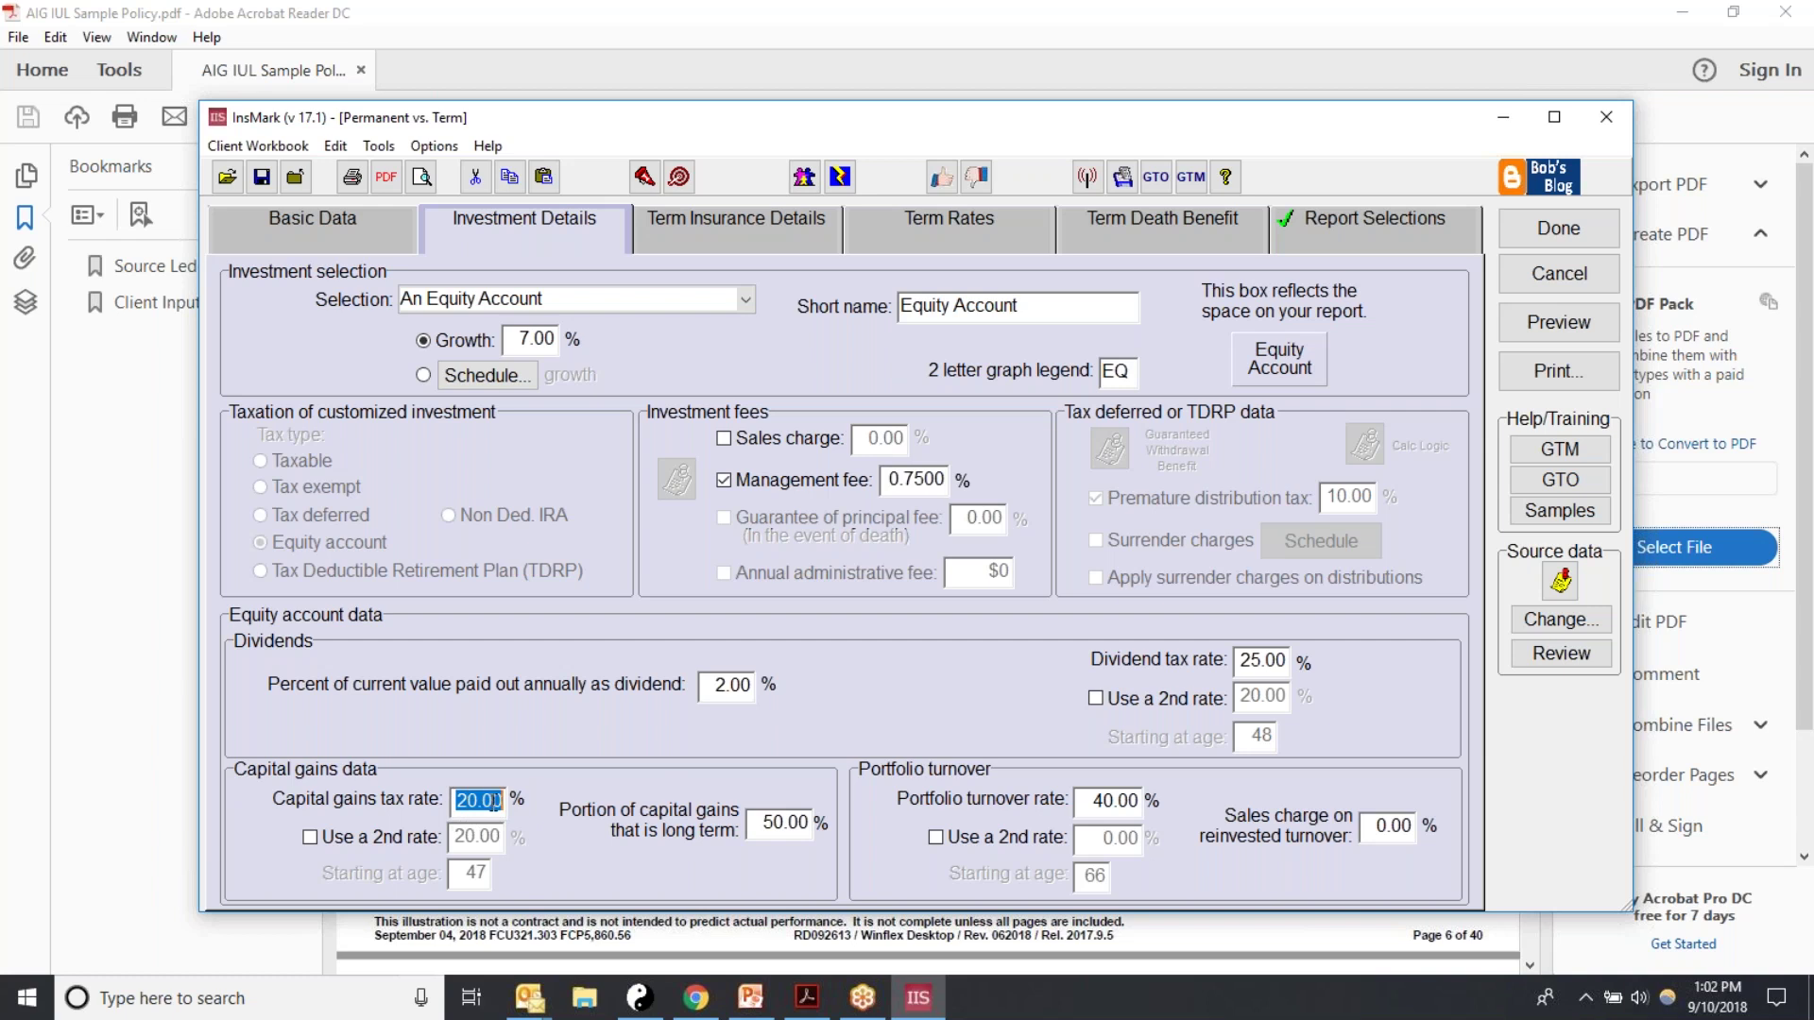
{"action": "left_click", "coordinate": [718, 688]}
{"action": "type", "text": "0"}
{"action": "left_click", "coordinate": [1104, 809]}
{"action": "type", "text": "50"}
Step: Switch the alternative to Any Taxable Investment and set its yield to 4
{"action": "left_click", "coordinate": [747, 299]}
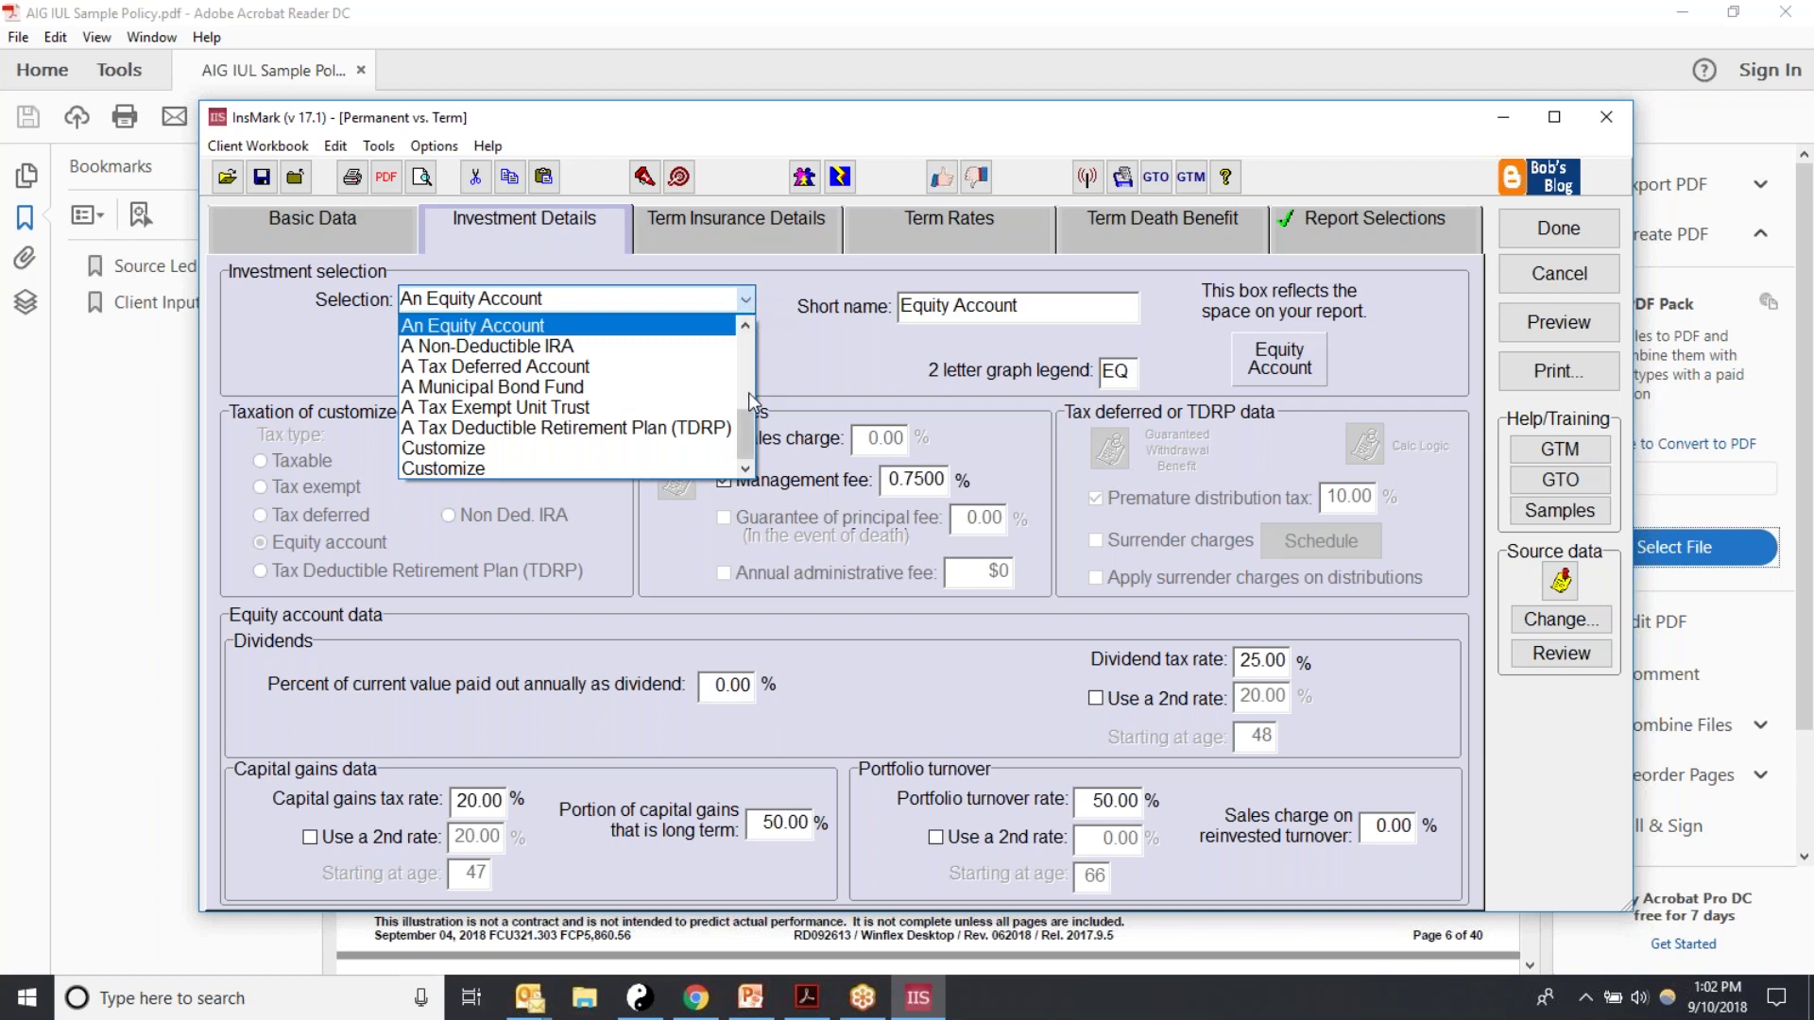
{"action": "left_click_drag", "start_coordinate": [749, 430], "coordinate": [748, 356]}
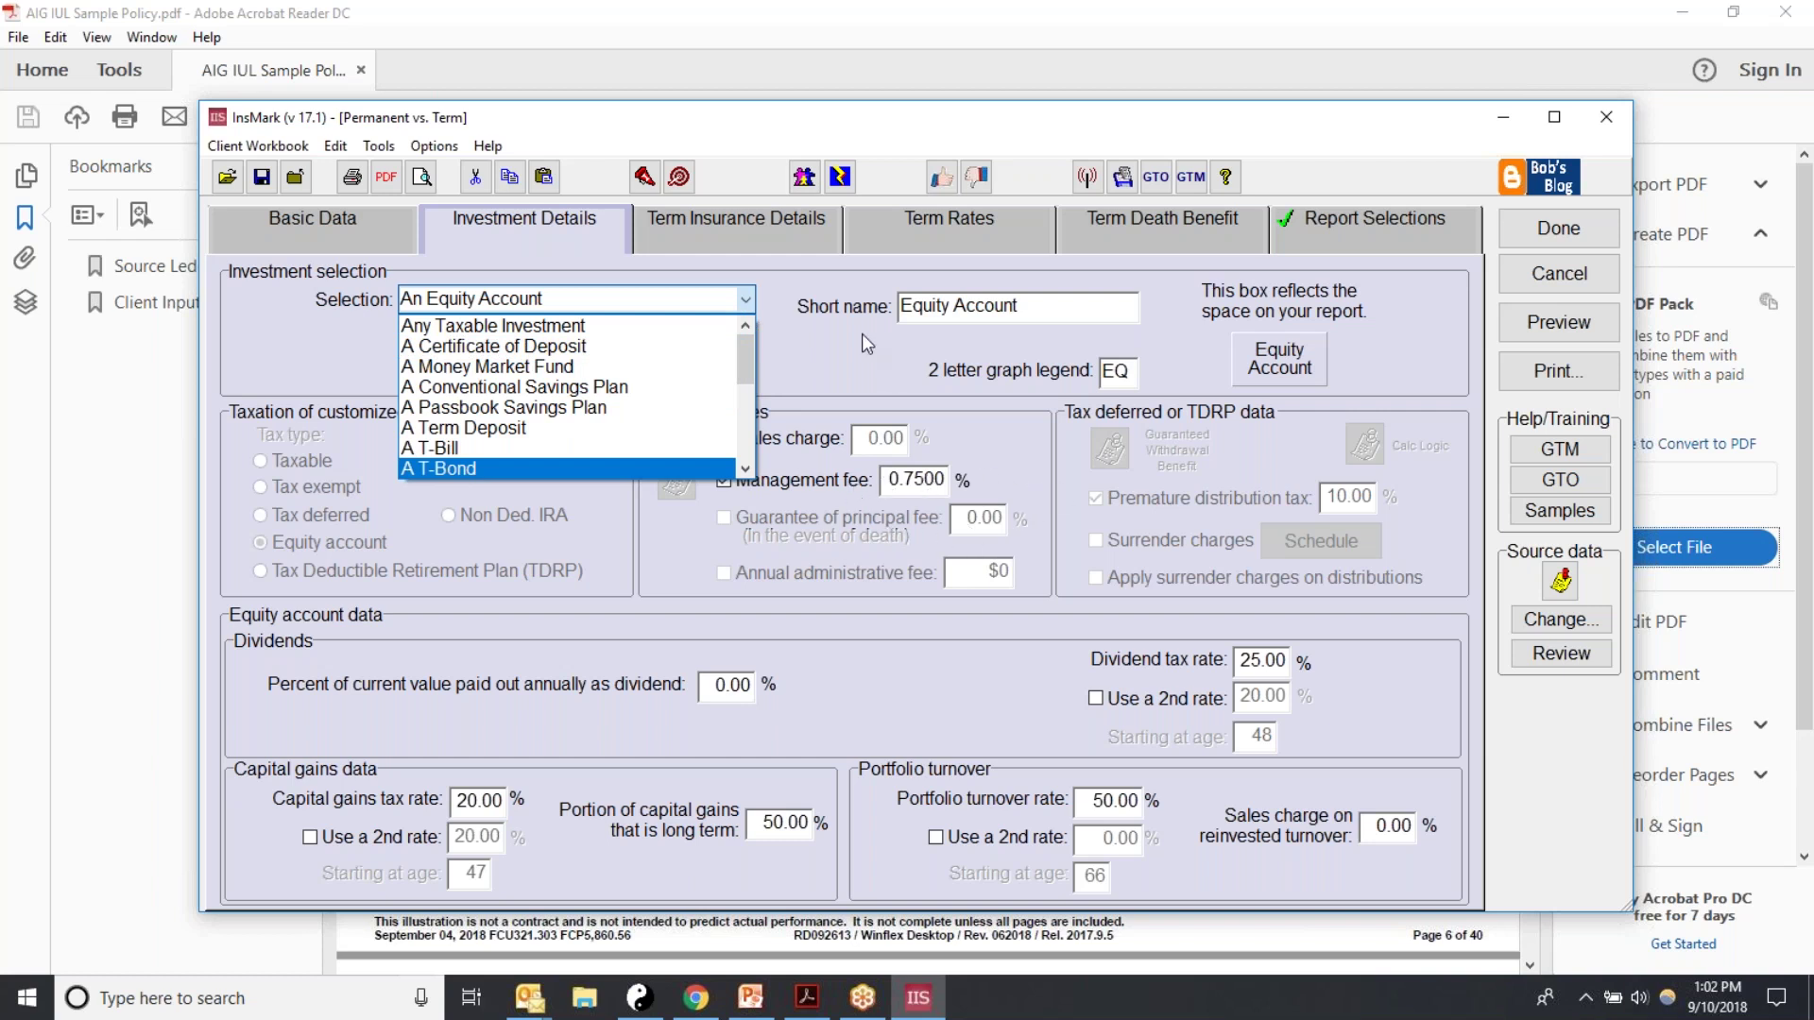
{"action": "left_click", "coordinate": [813, 376]}
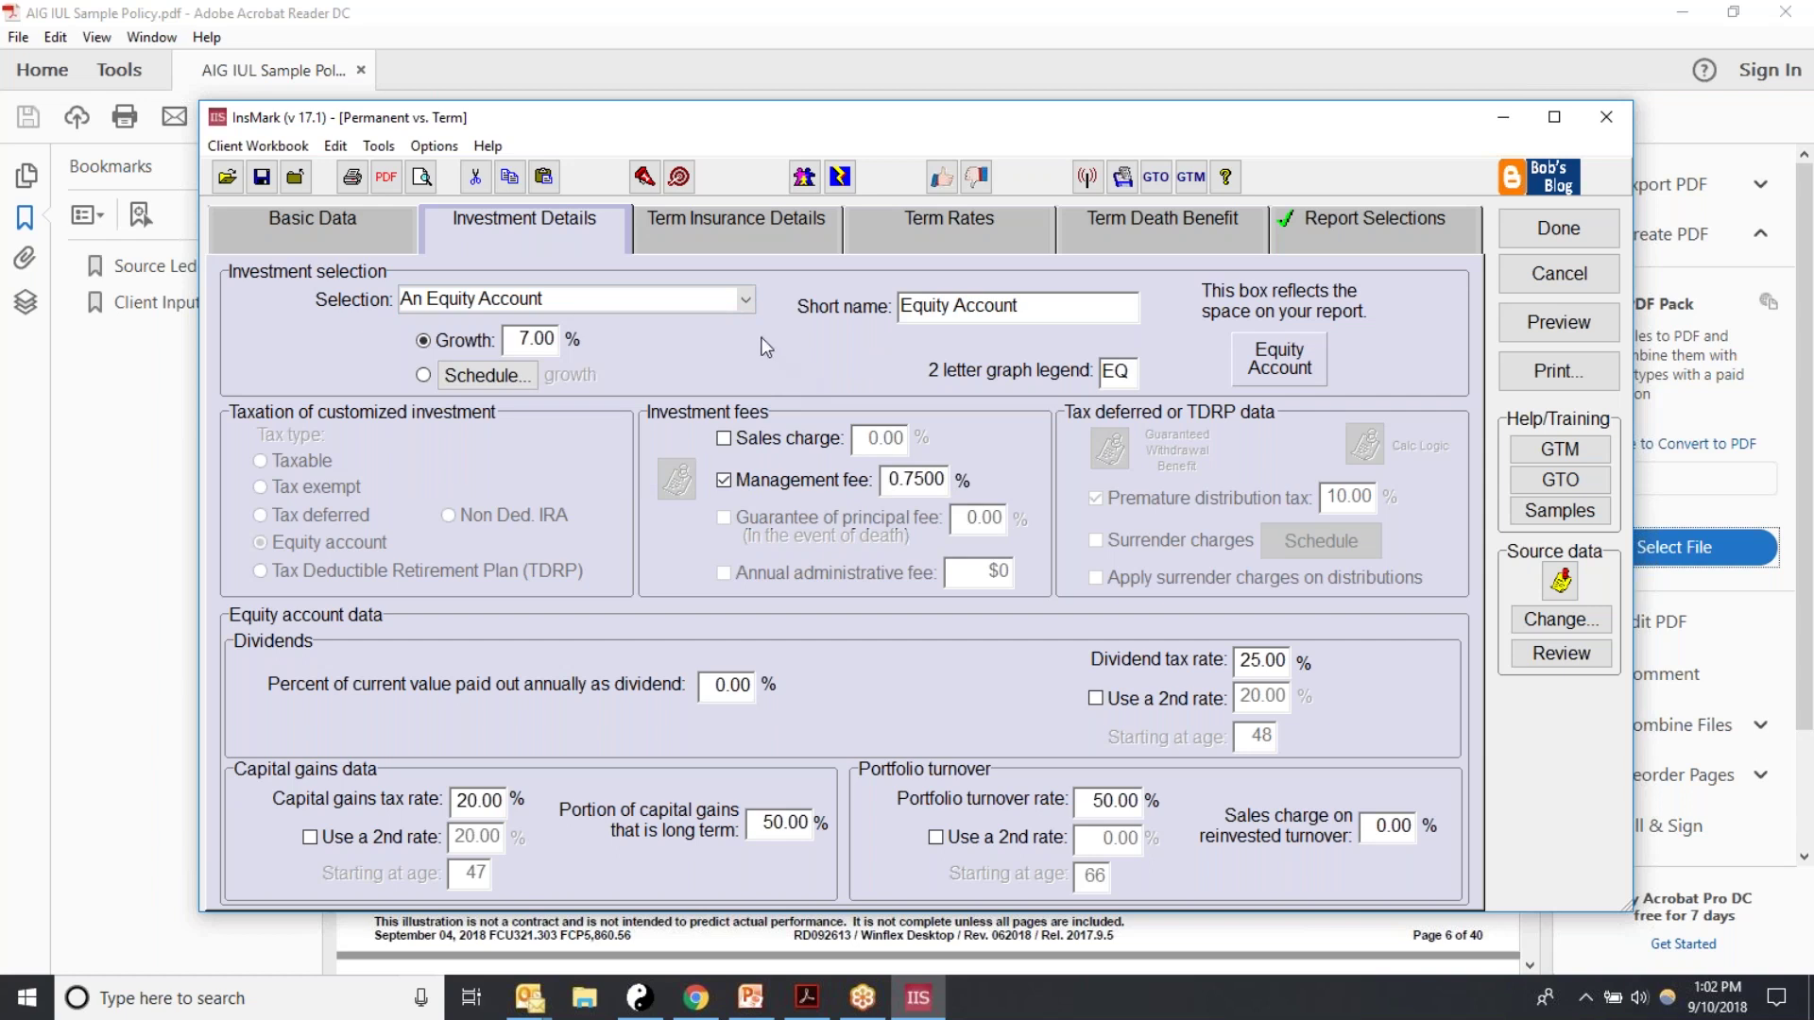
{"action": "left_click", "coordinate": [749, 305]}
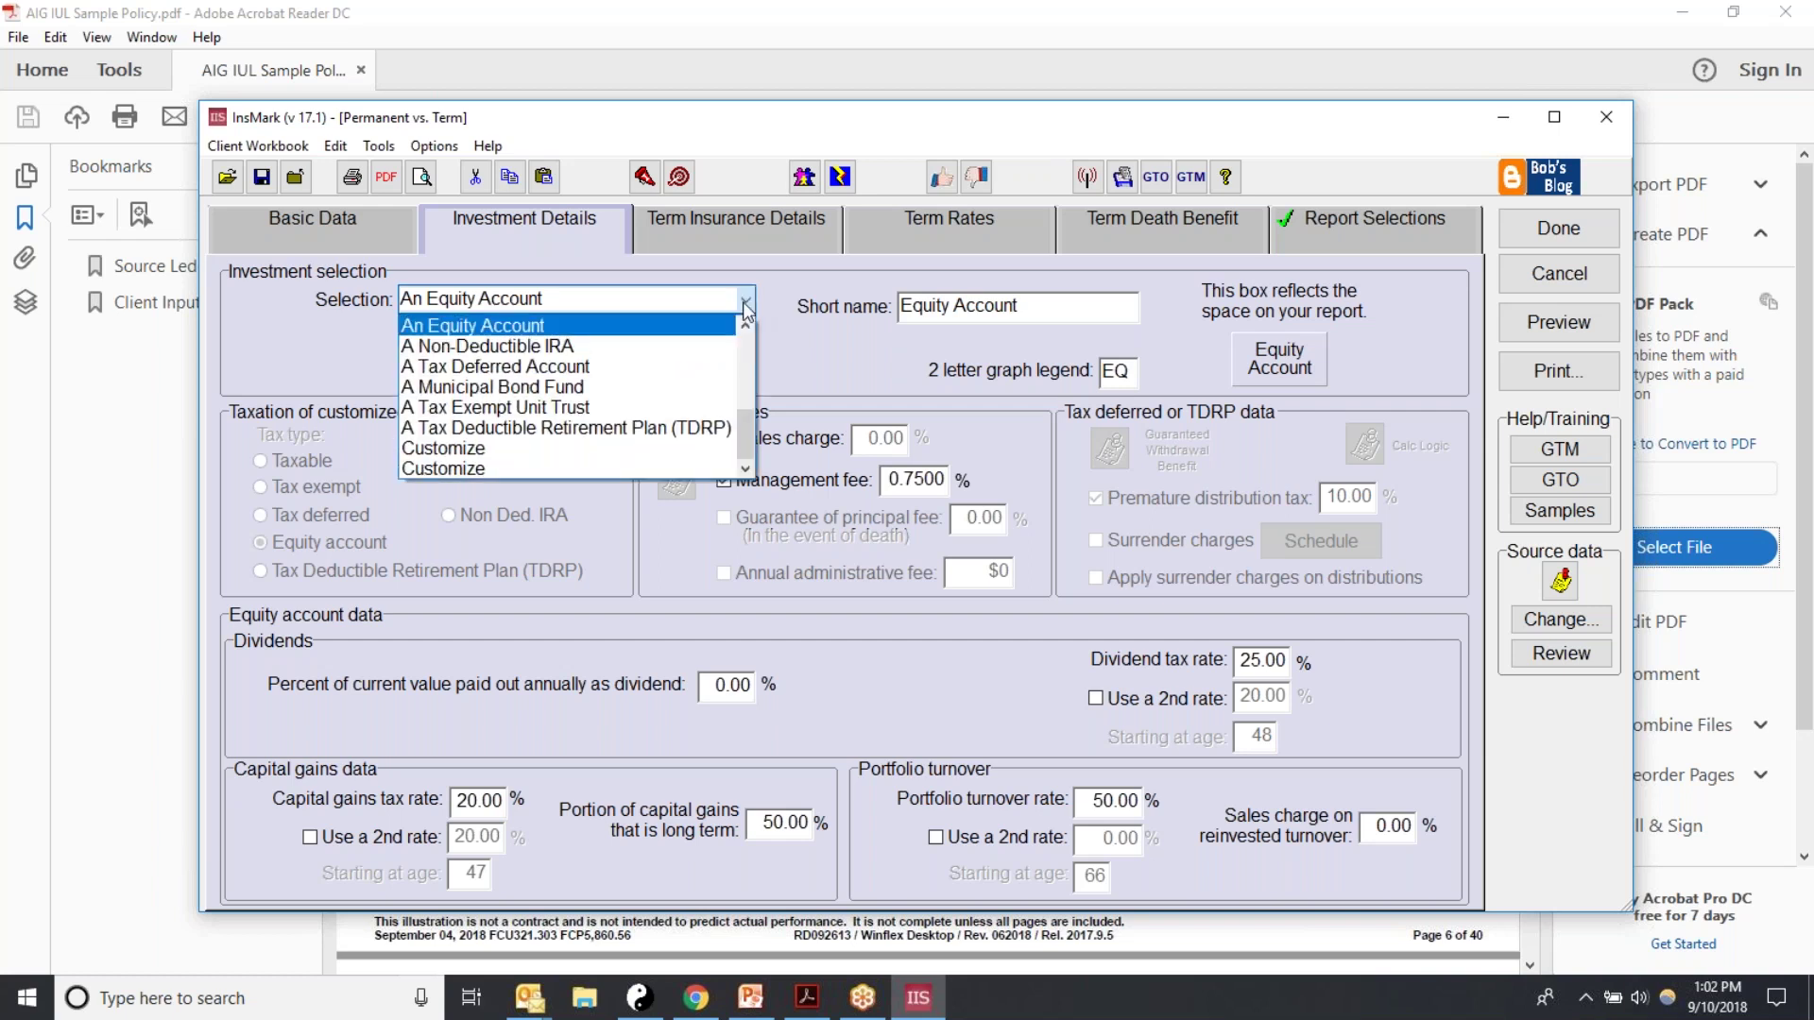
{"action": "scroll", "coordinate": [508, 332], "scroll_direction": "up", "scroll_amount": 2}
{"action": "left_click", "coordinate": [507, 332]}
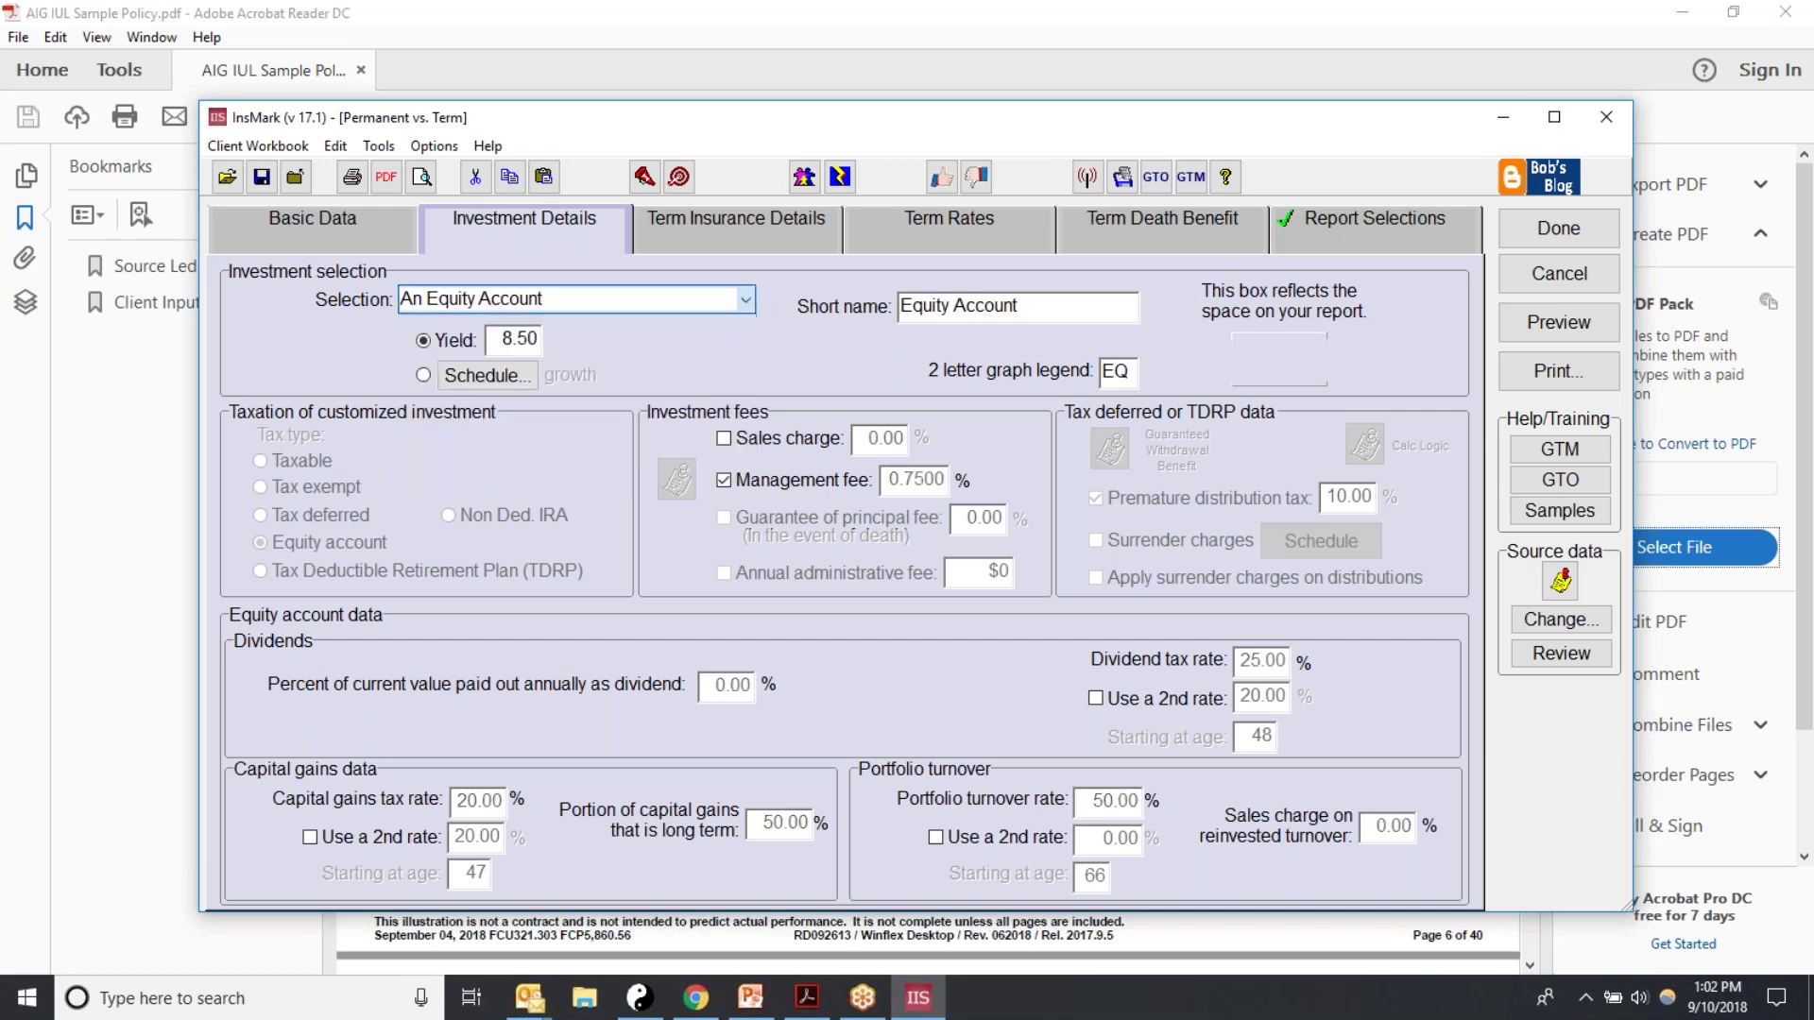
{"action": "double_click", "coordinate": [502, 342]}
{"action": "type", "text": "4"}
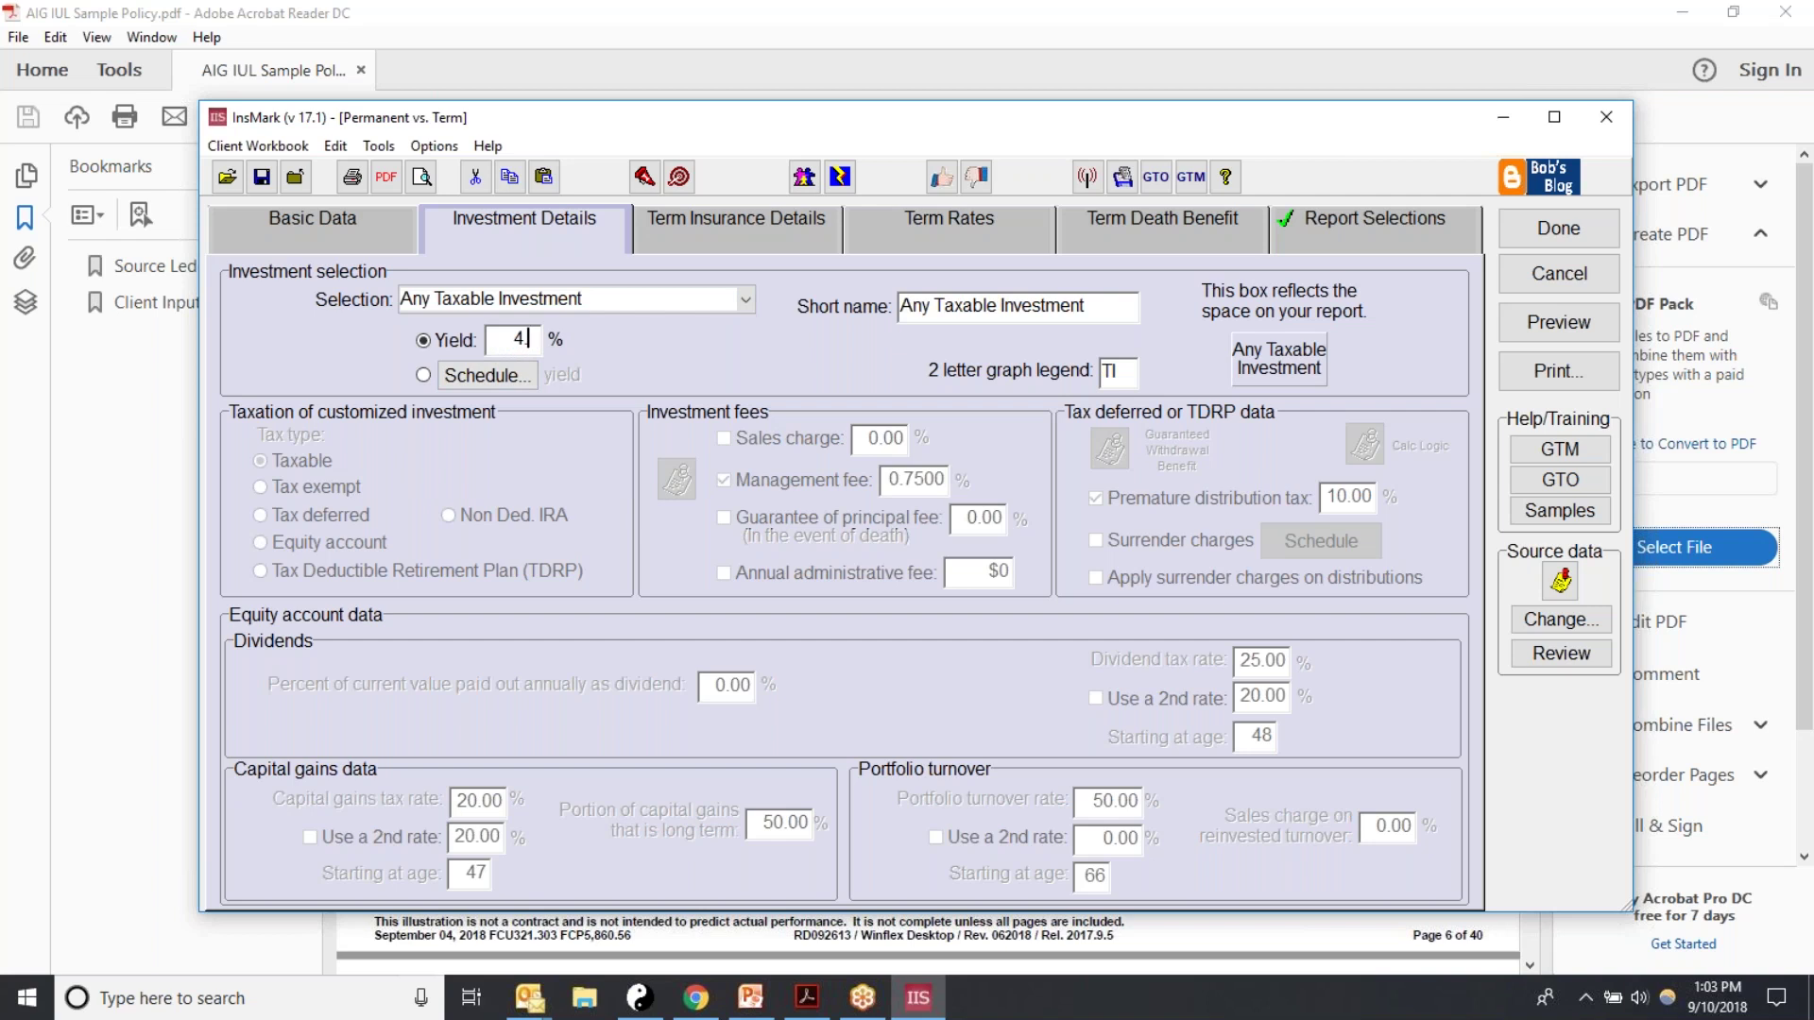
{"action": "type", "text": "."}
{"action": "key", "text": "BackSpace"}
Step: Reselect An Equity Account in the investment Selection list
{"action": "left_click", "coordinate": [745, 300]}
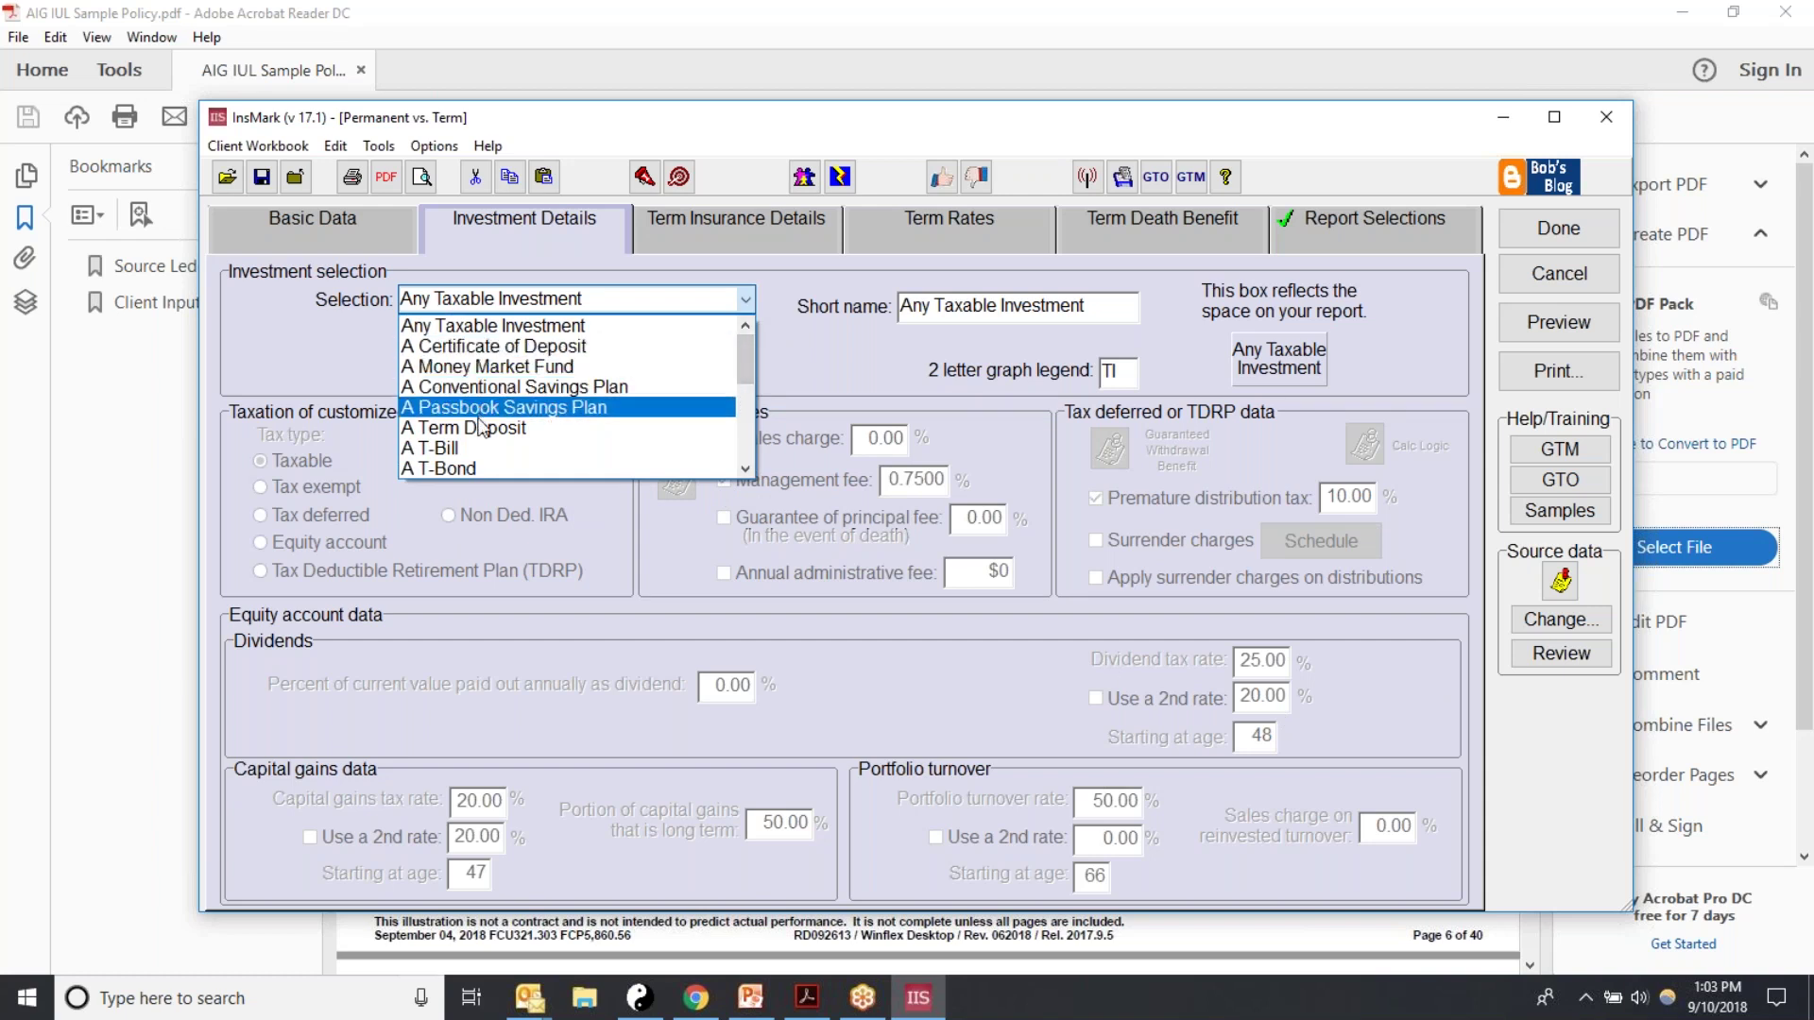
{"action": "left_click_drag", "start_coordinate": [751, 370], "coordinate": [747, 409]}
{"action": "left_click", "coordinate": [526, 447]}
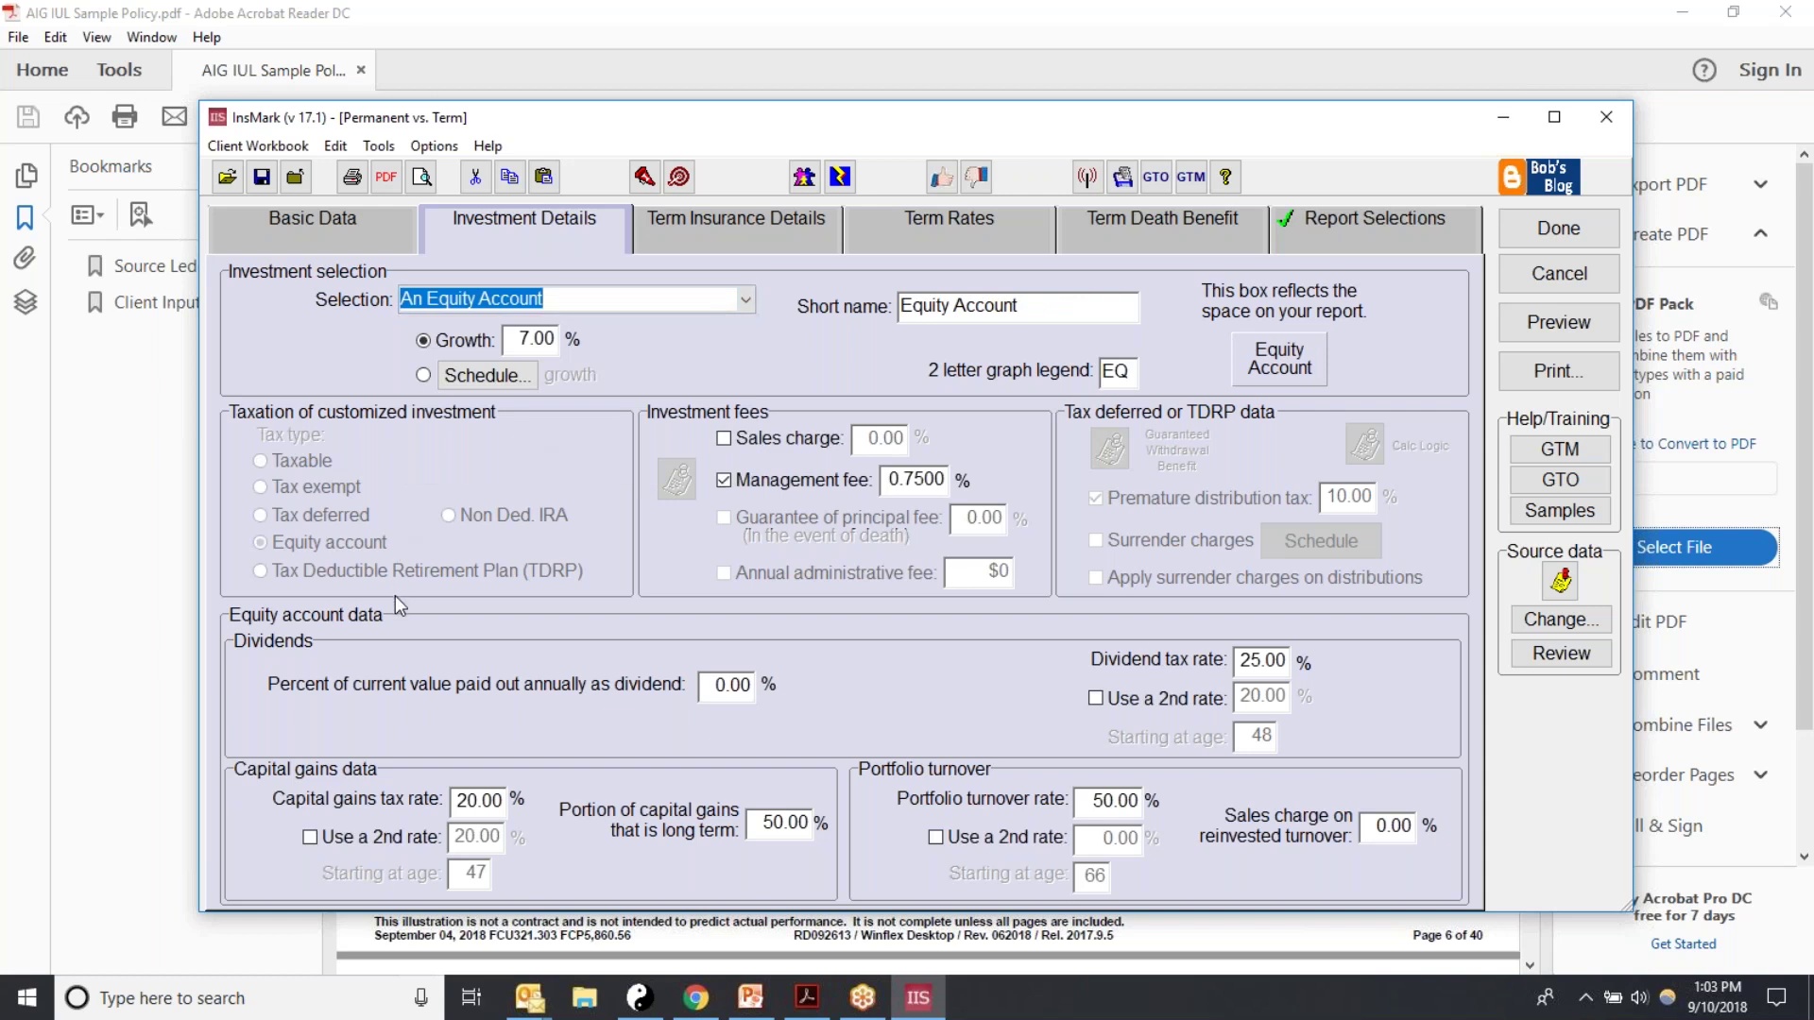
{"action": "left_click", "coordinate": [914, 479]}
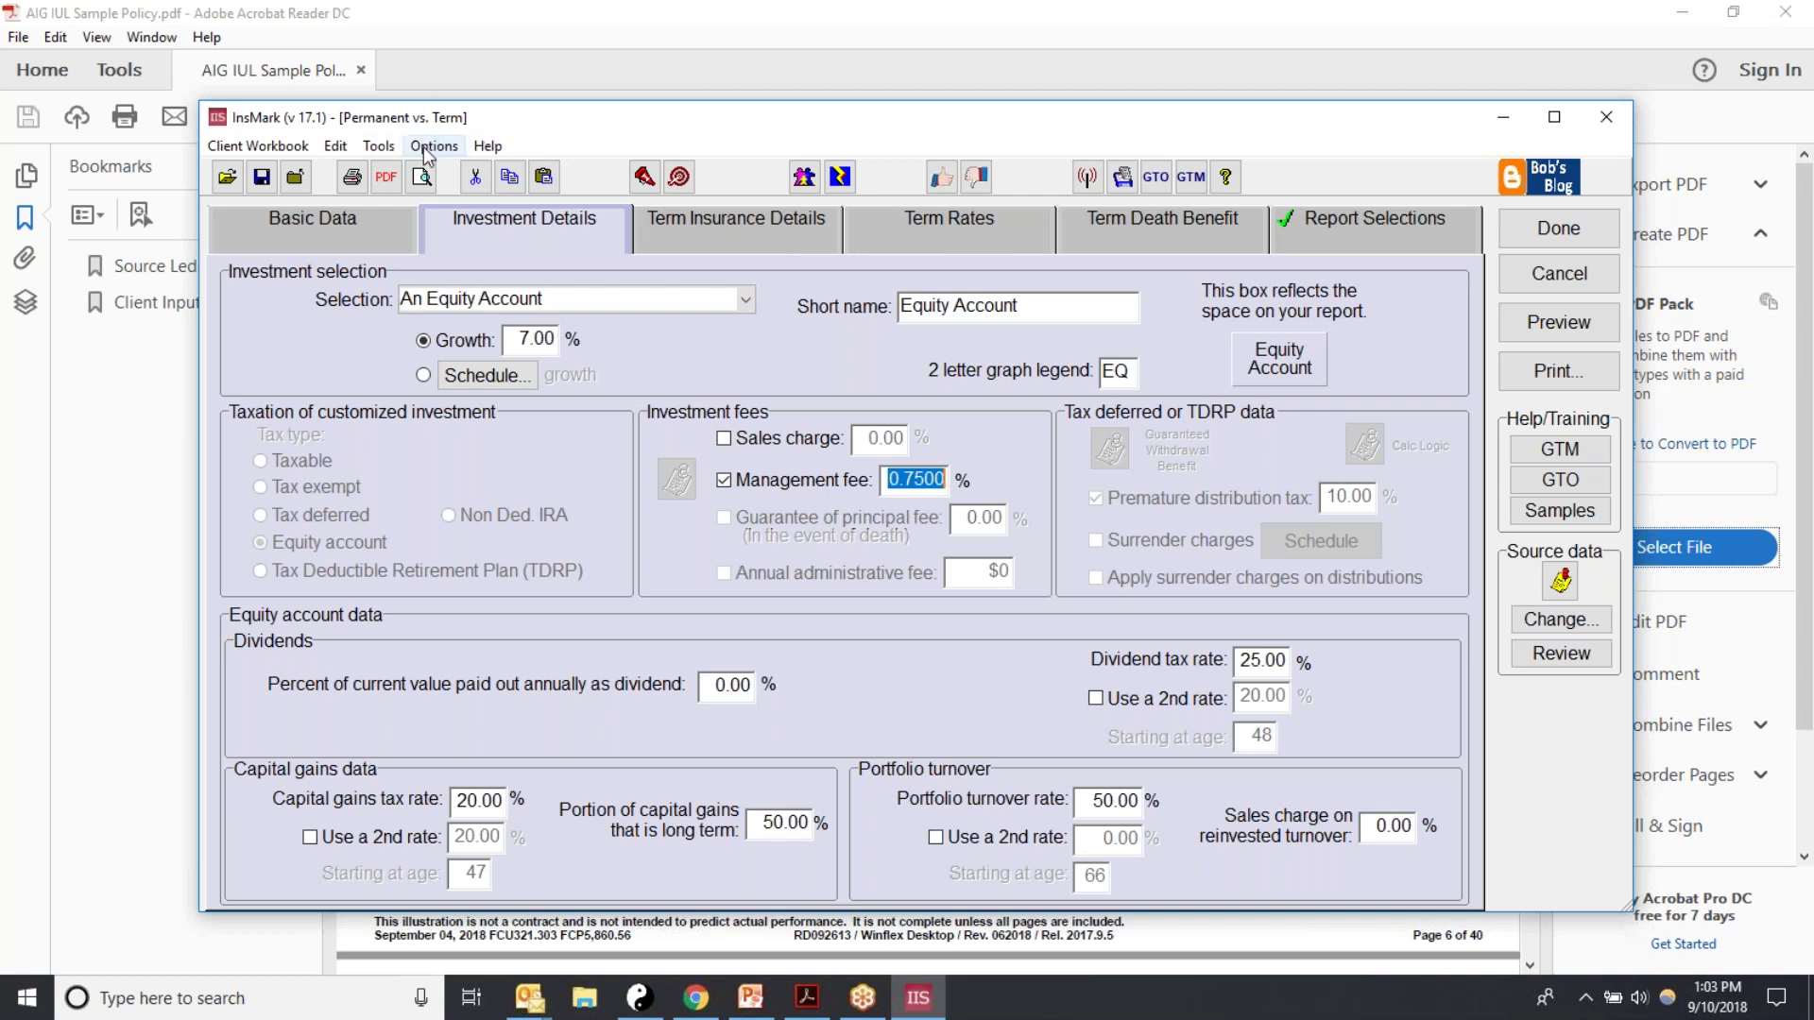
Step: On Term Insurance Details, keep manual term data entry, then bring up the Term Rates page
{"action": "left_click", "coordinate": [723, 236]}
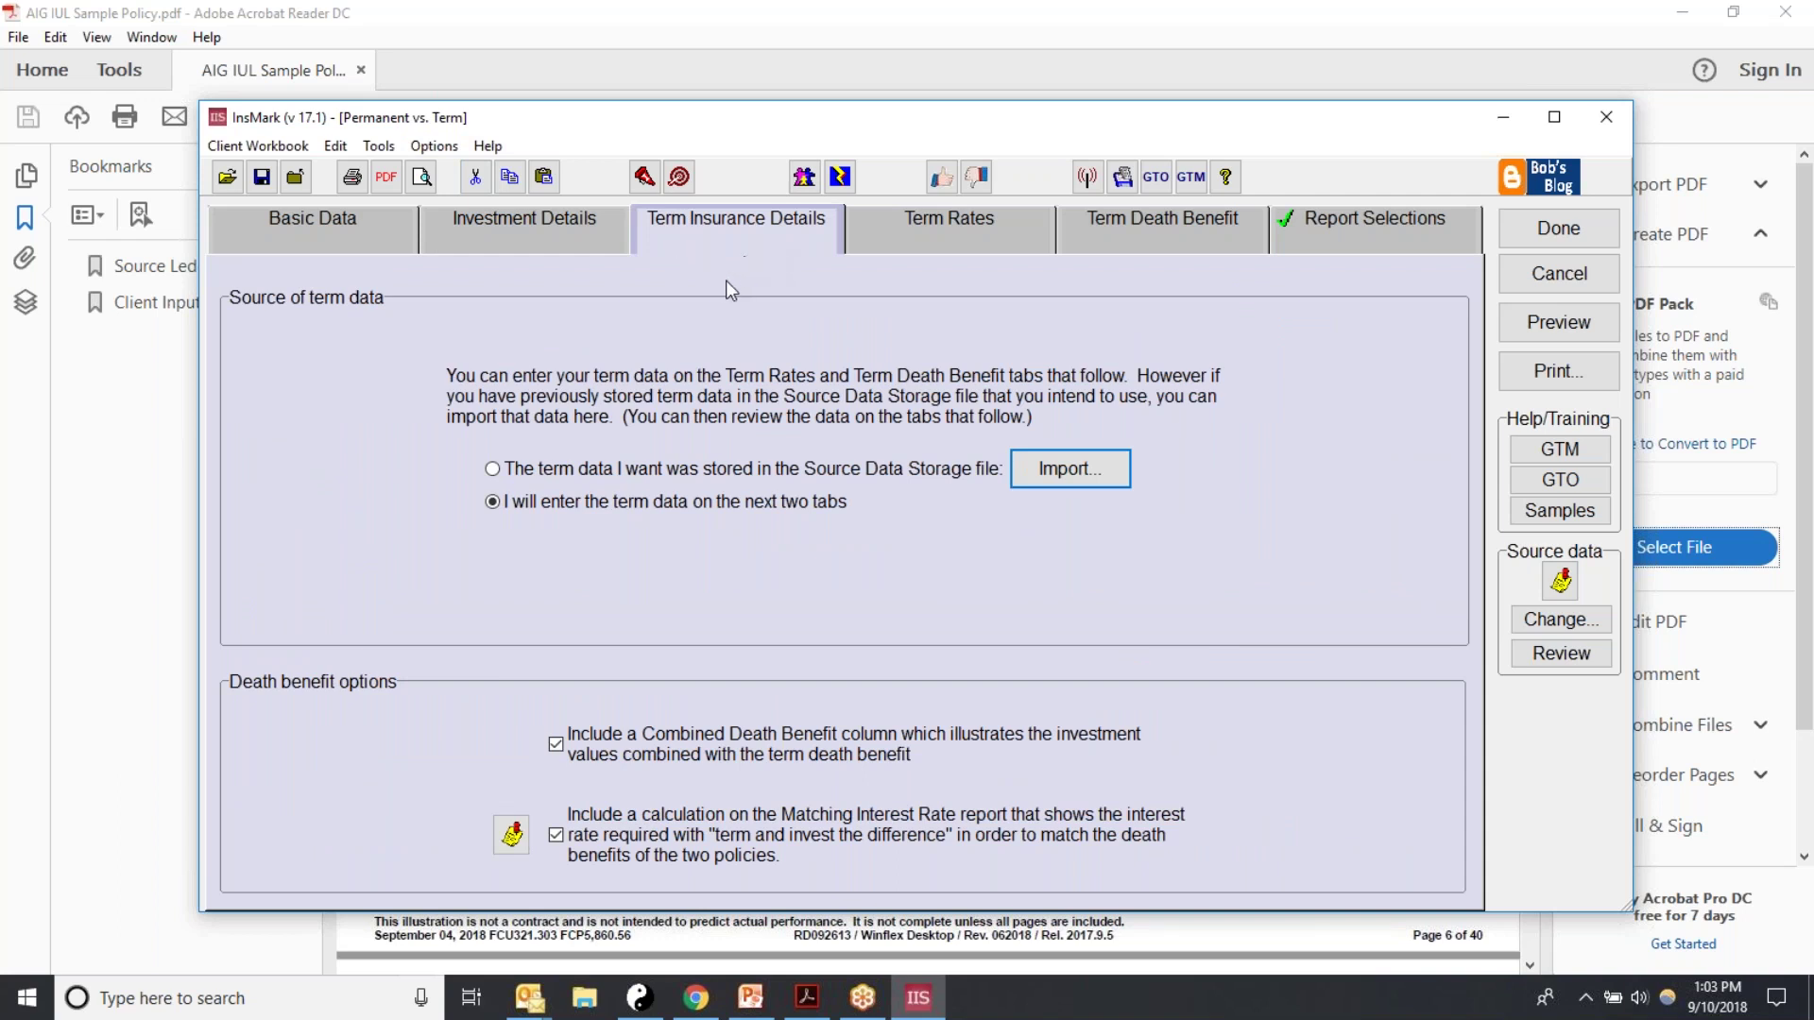
{"action": "left_click", "coordinate": [497, 468]}
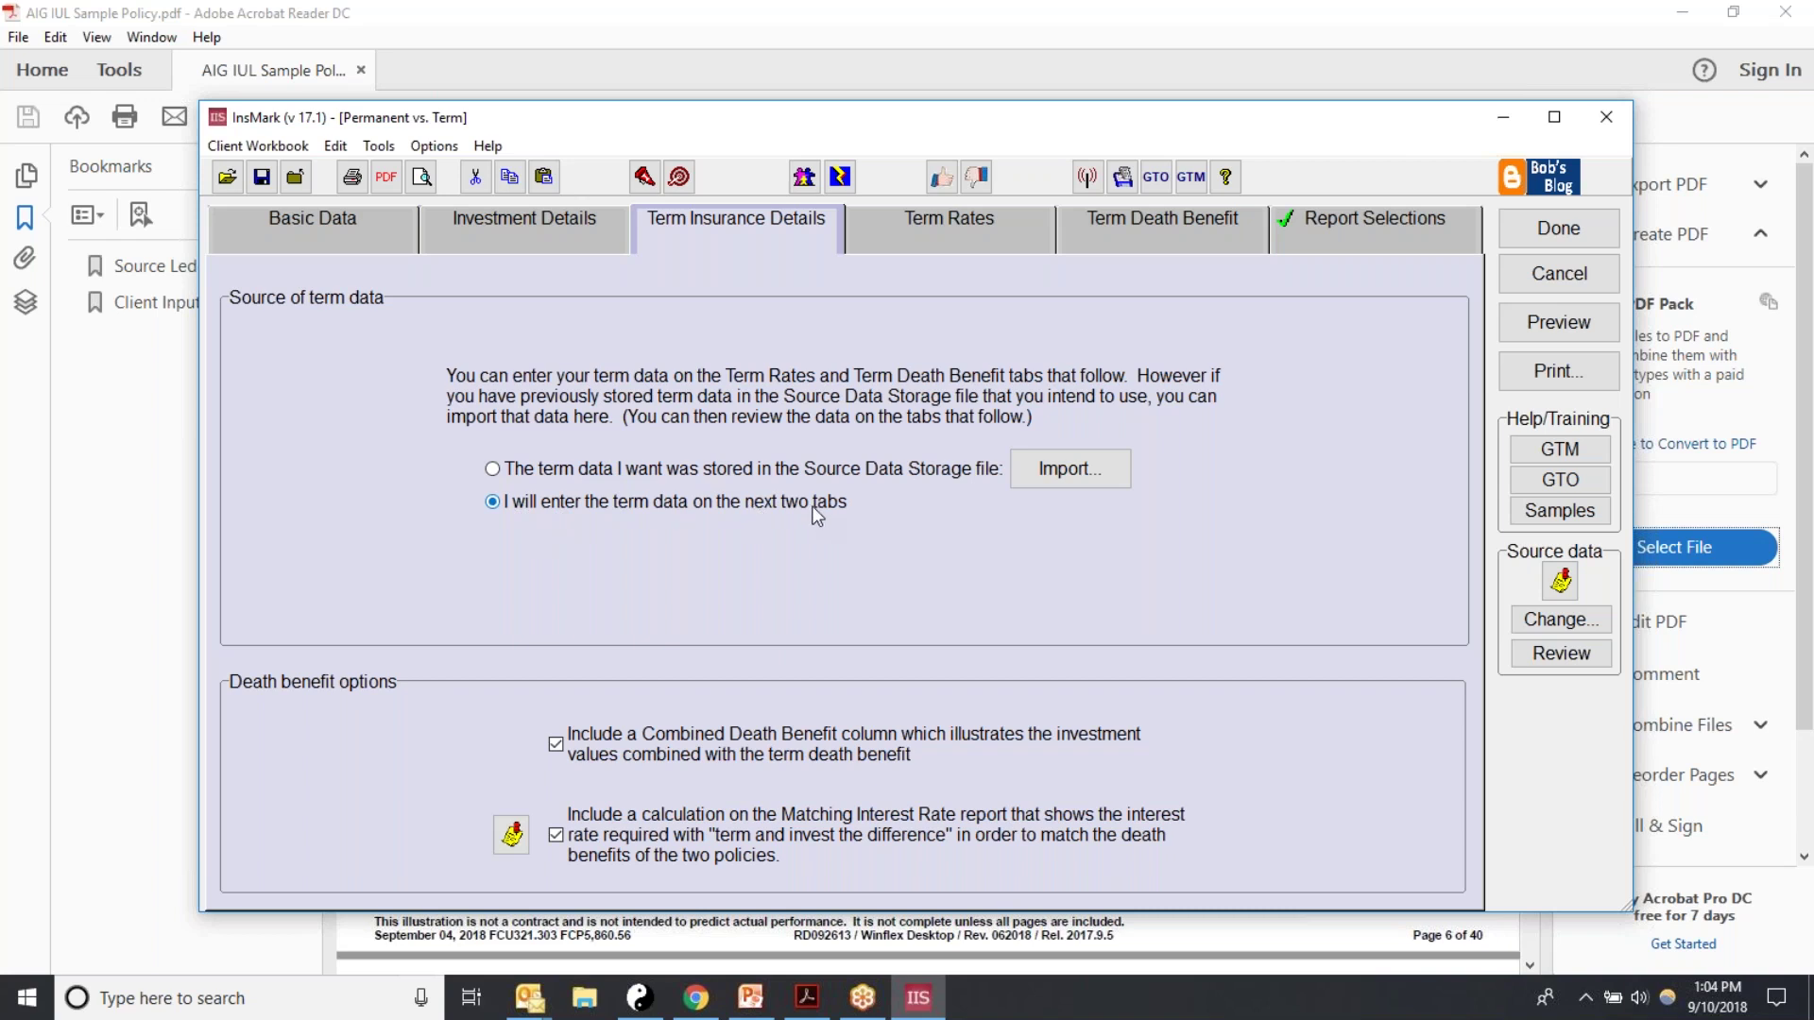
{"action": "left_click", "coordinate": [871, 229]}
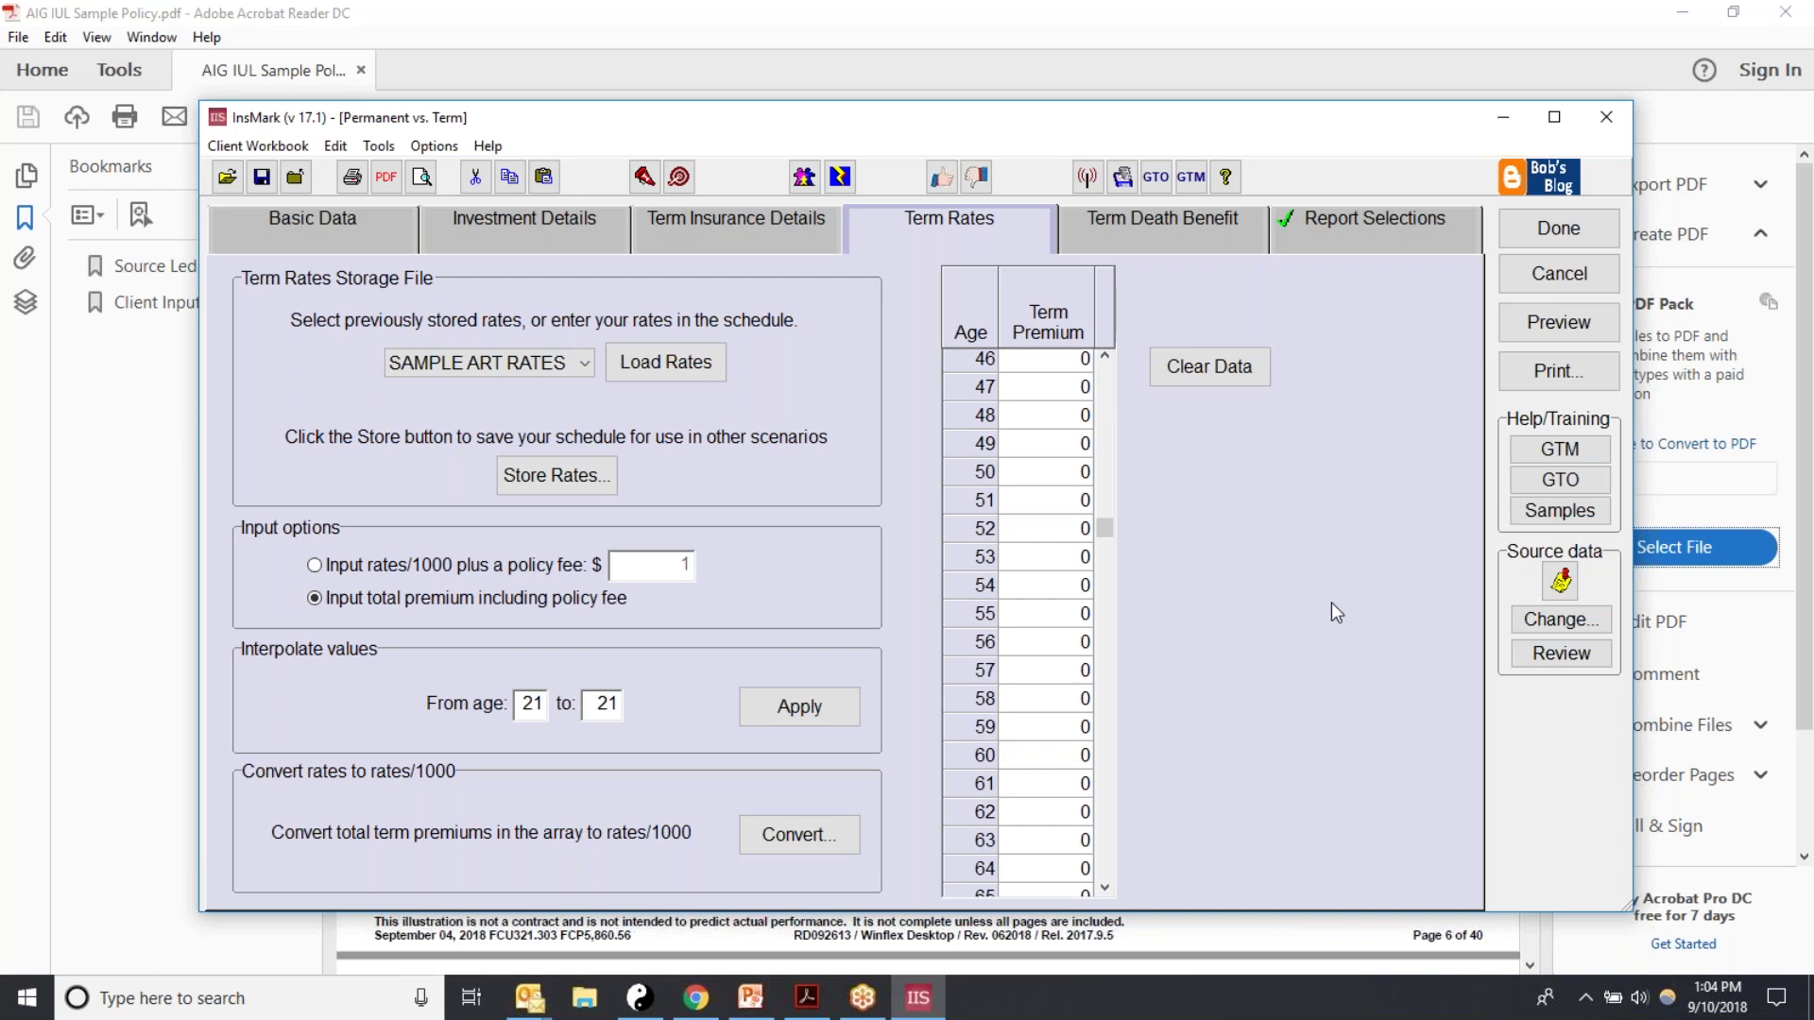
Step: Keep total-premium input and enter a 400 term premium for ages 46 and 47
{"action": "left_click", "coordinate": [330, 567]}
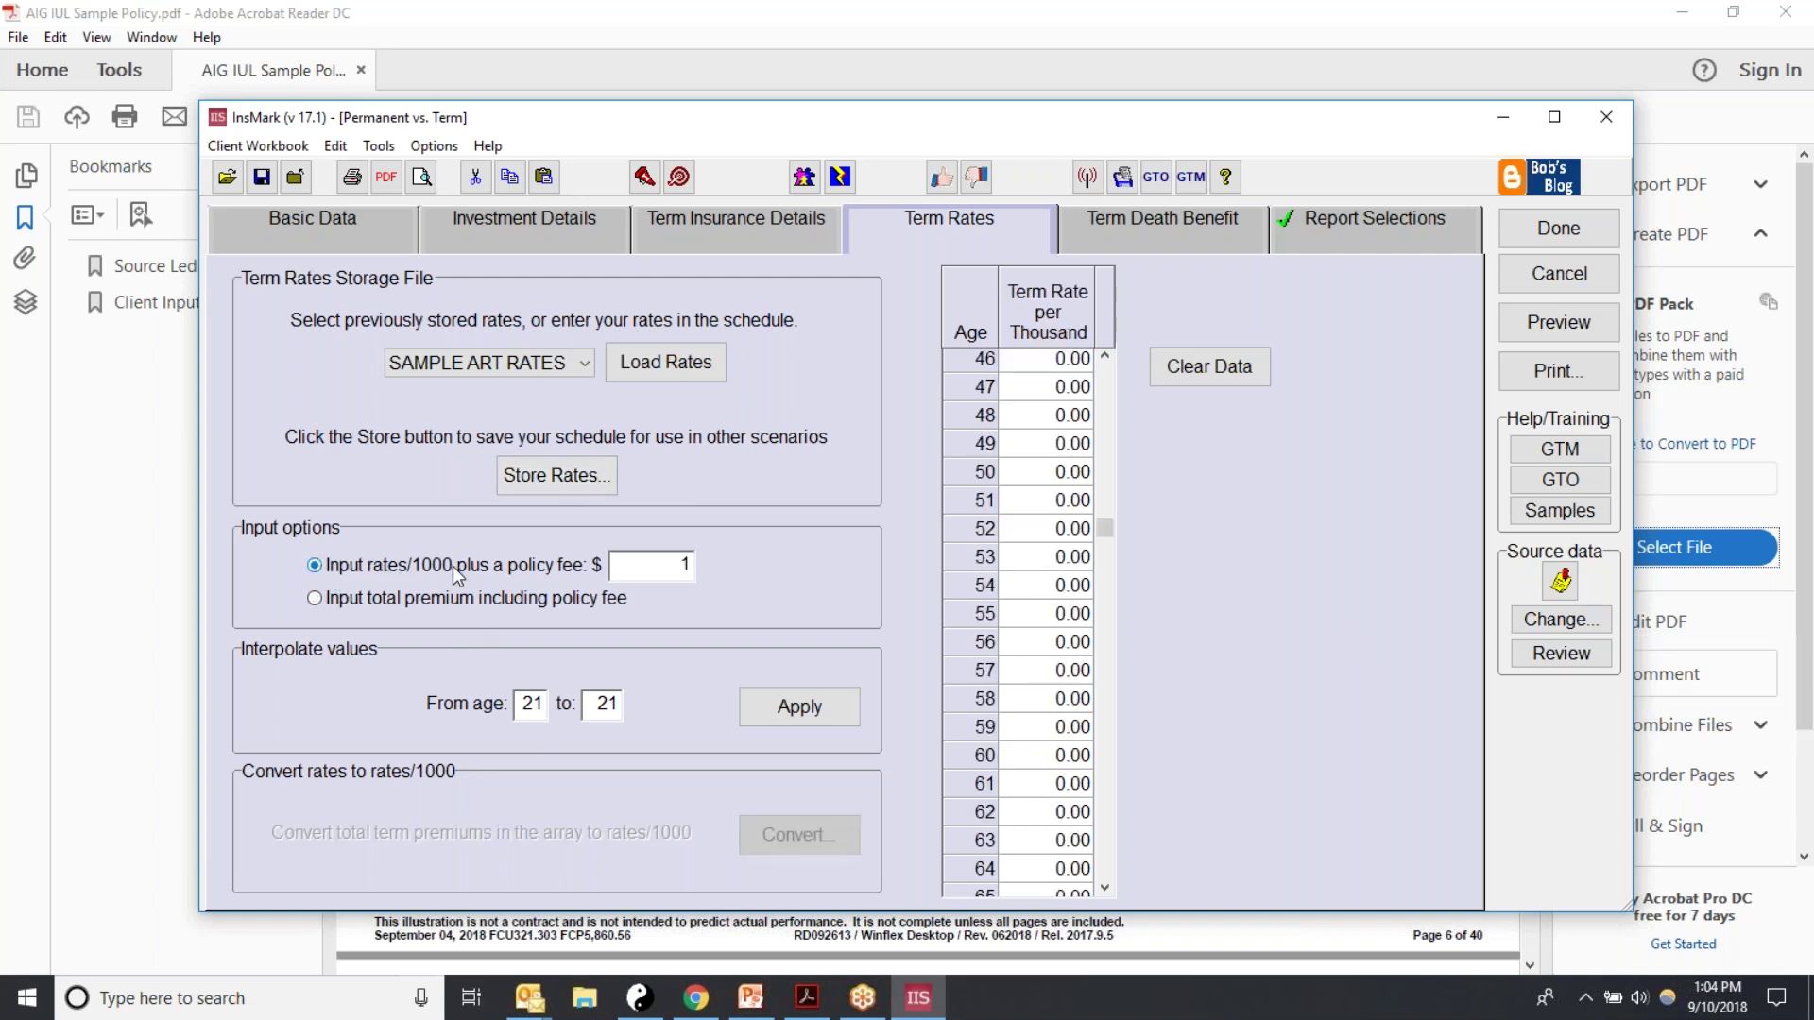
{"action": "left_click", "coordinate": [1044, 371]}
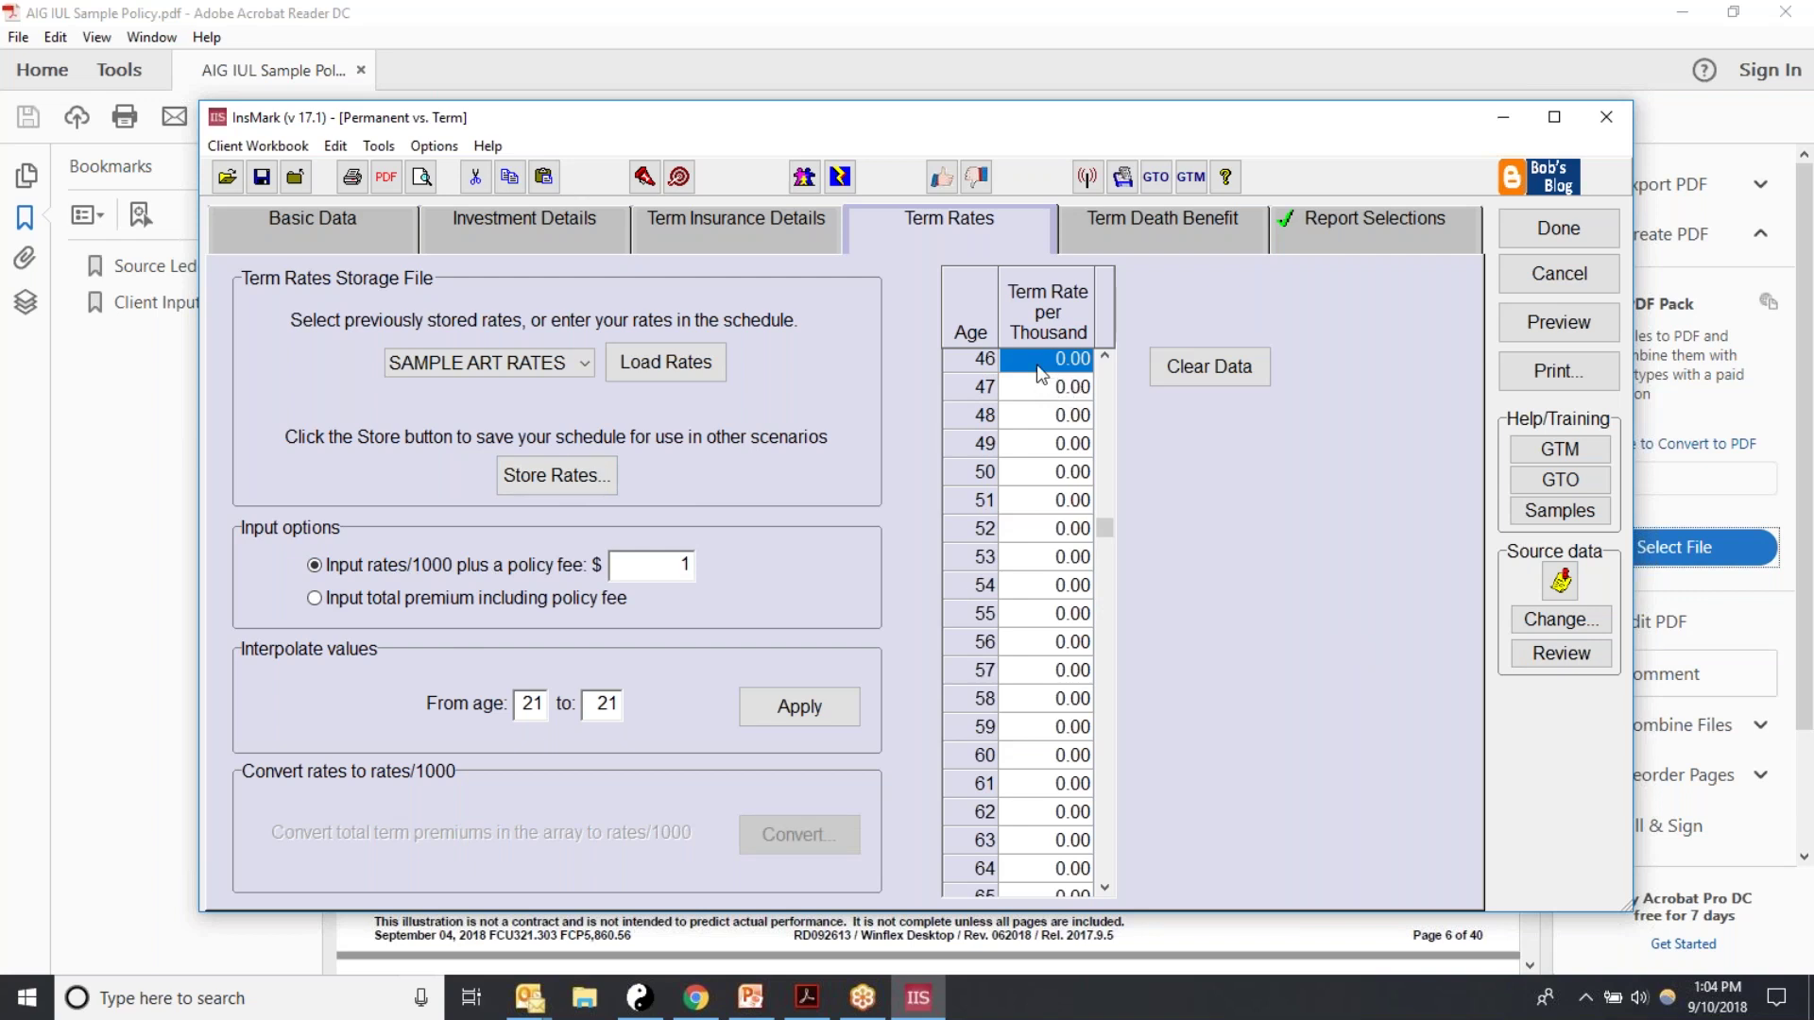
{"action": "left_click", "coordinate": [1047, 389]}
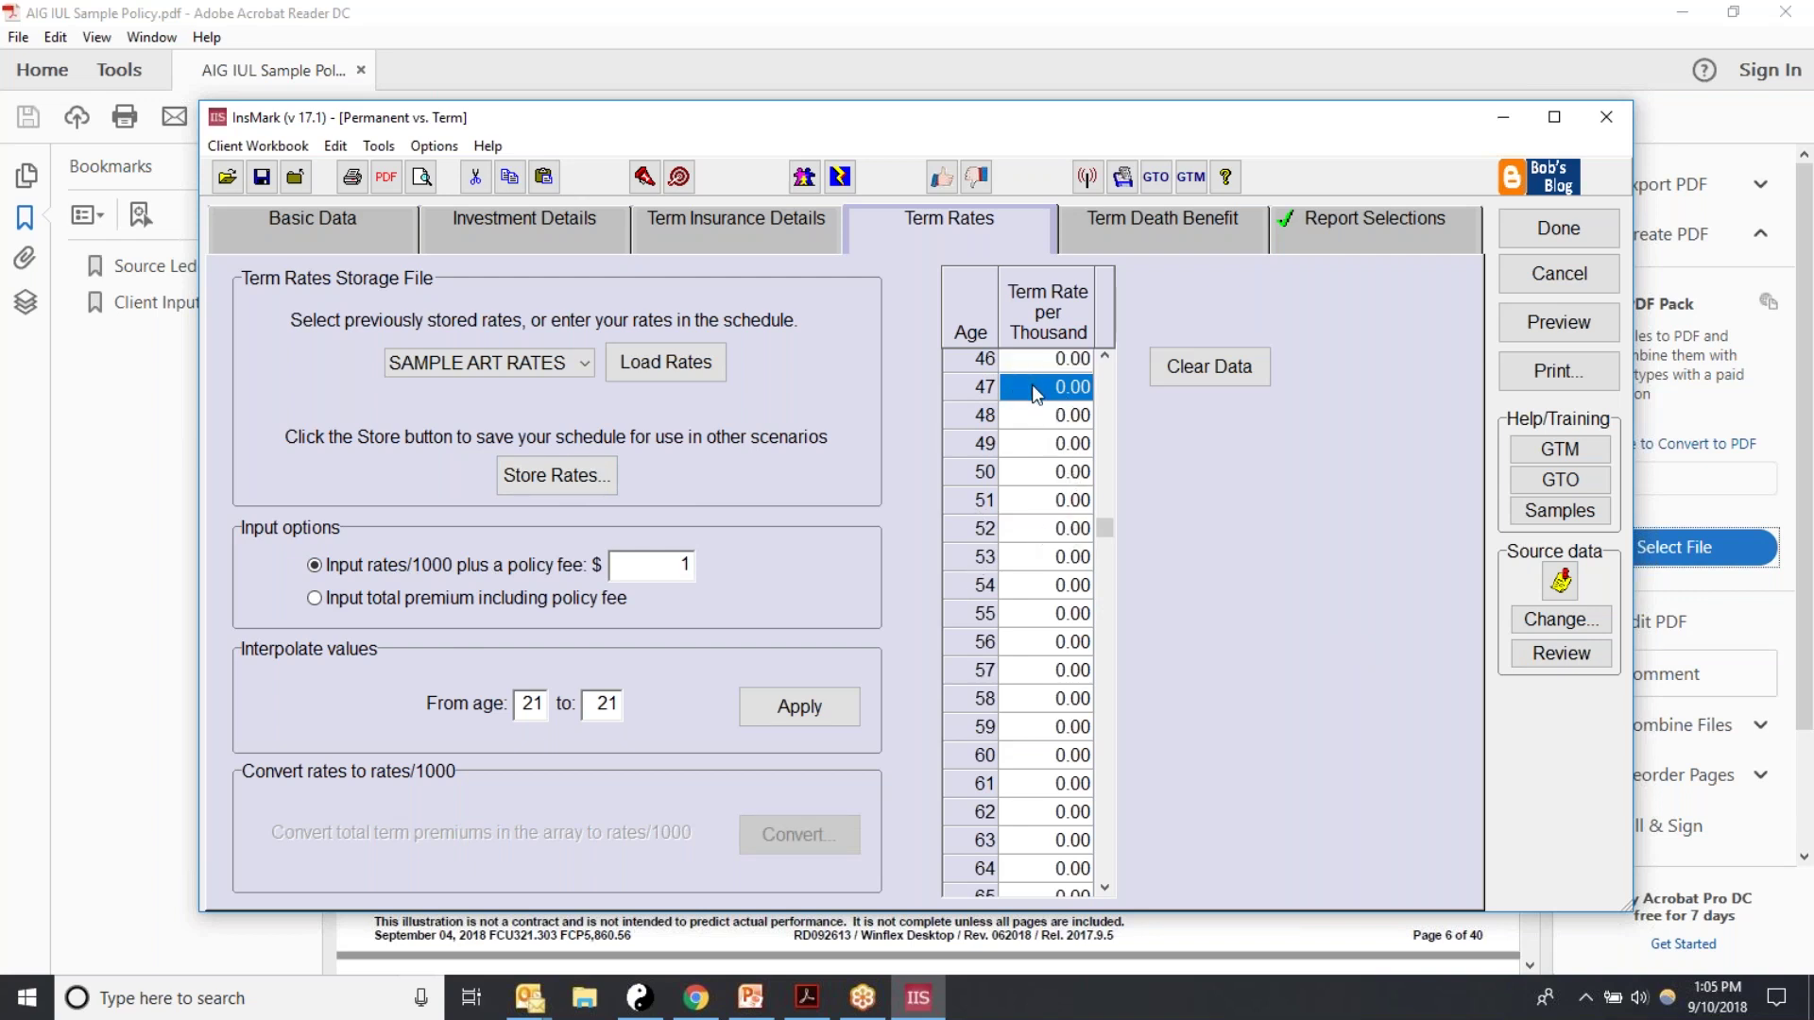
{"action": "left_click", "coordinate": [315, 599]}
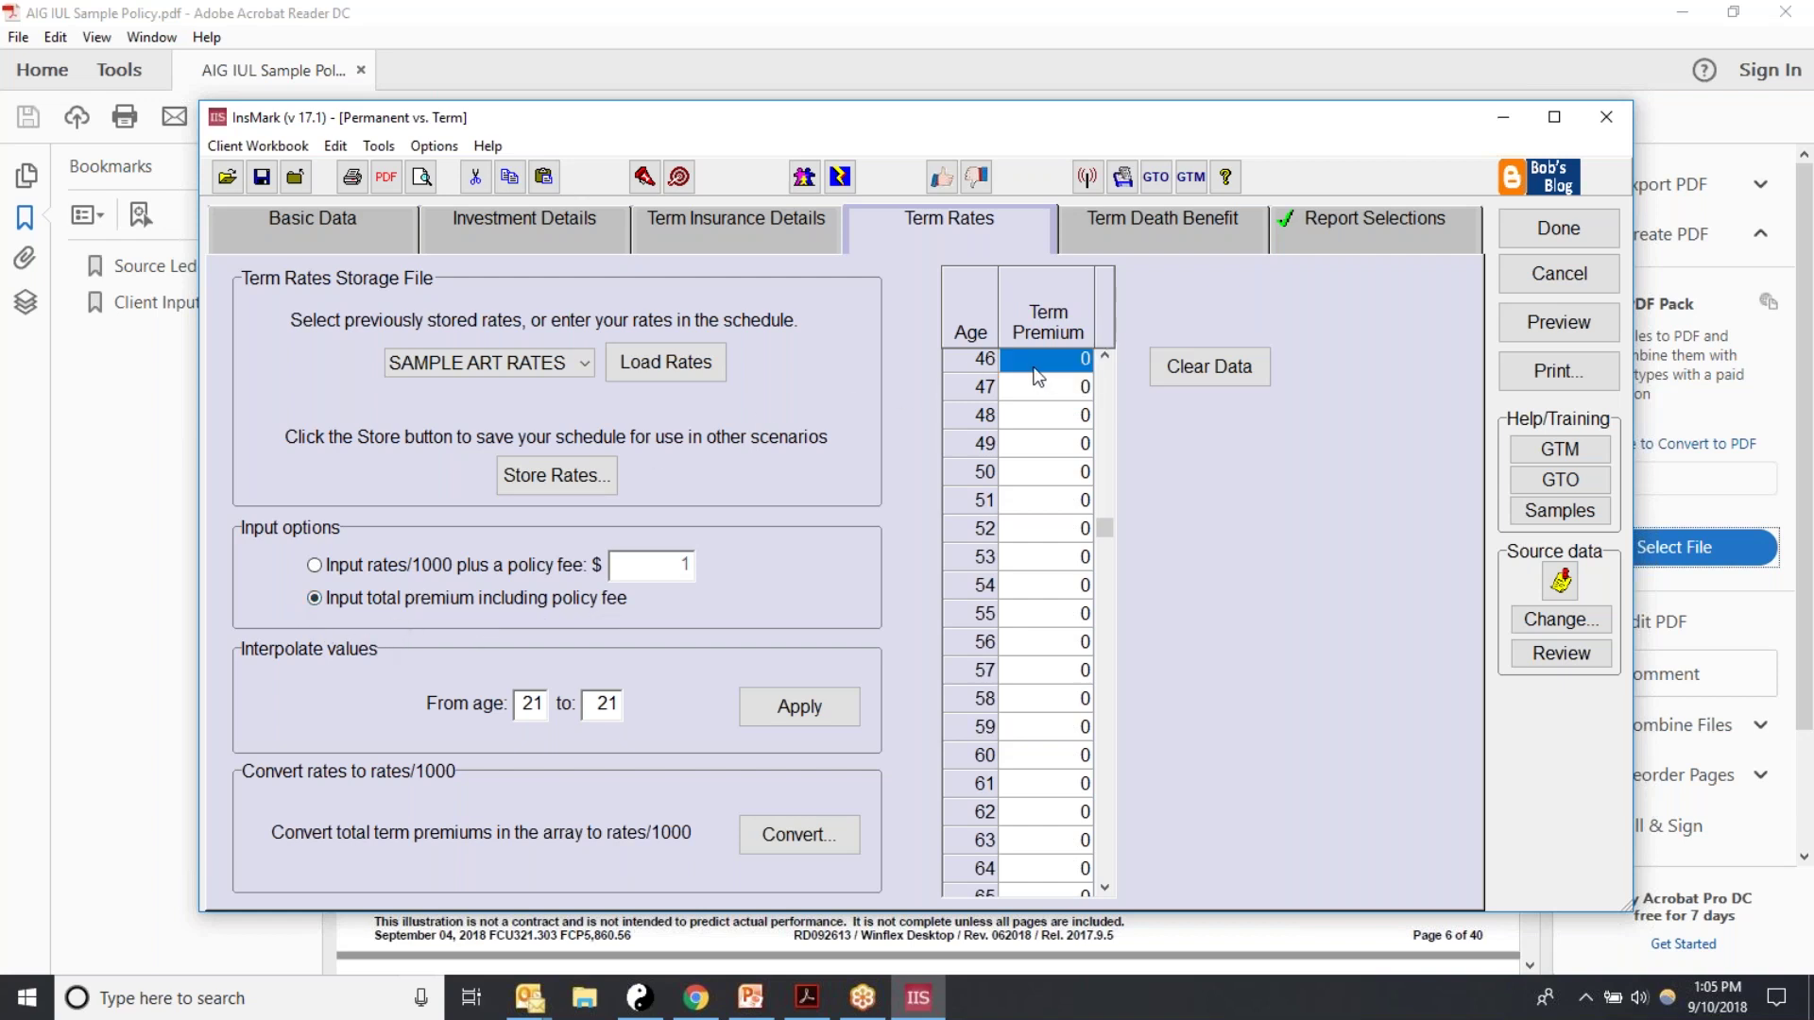
{"action": "type", "text": "400"}
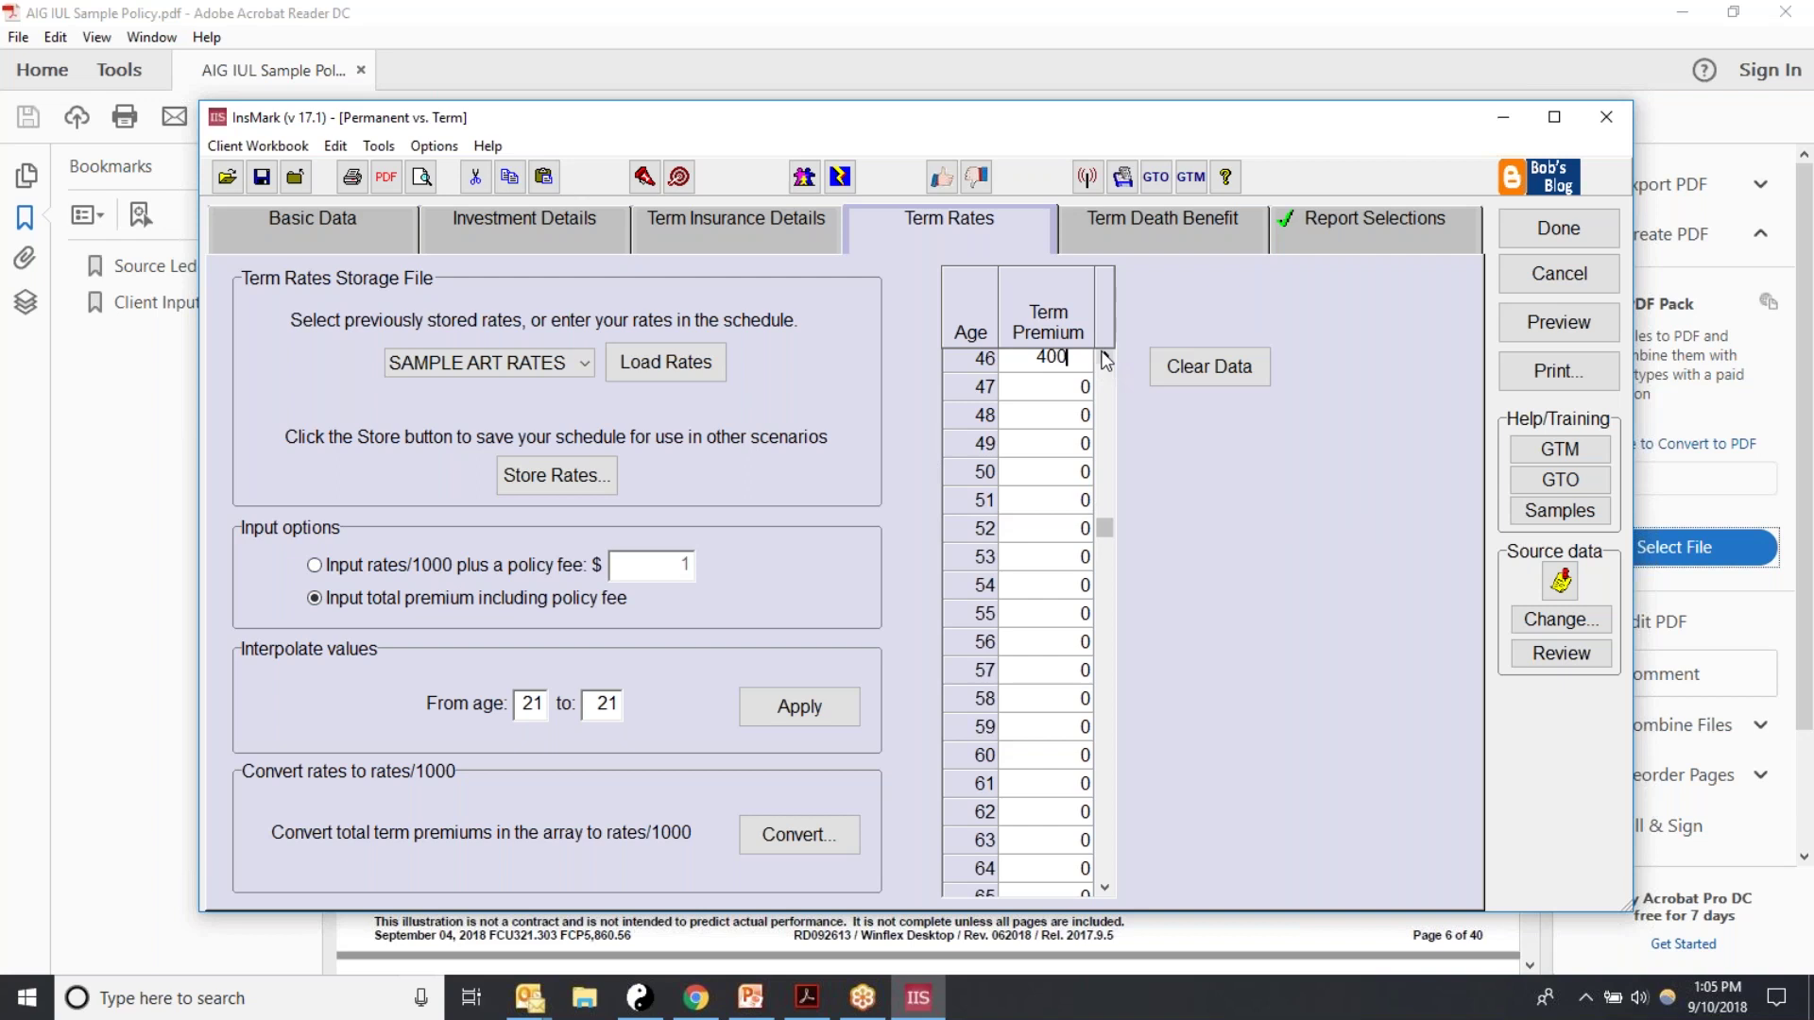
{"action": "key", "text": "Return"}
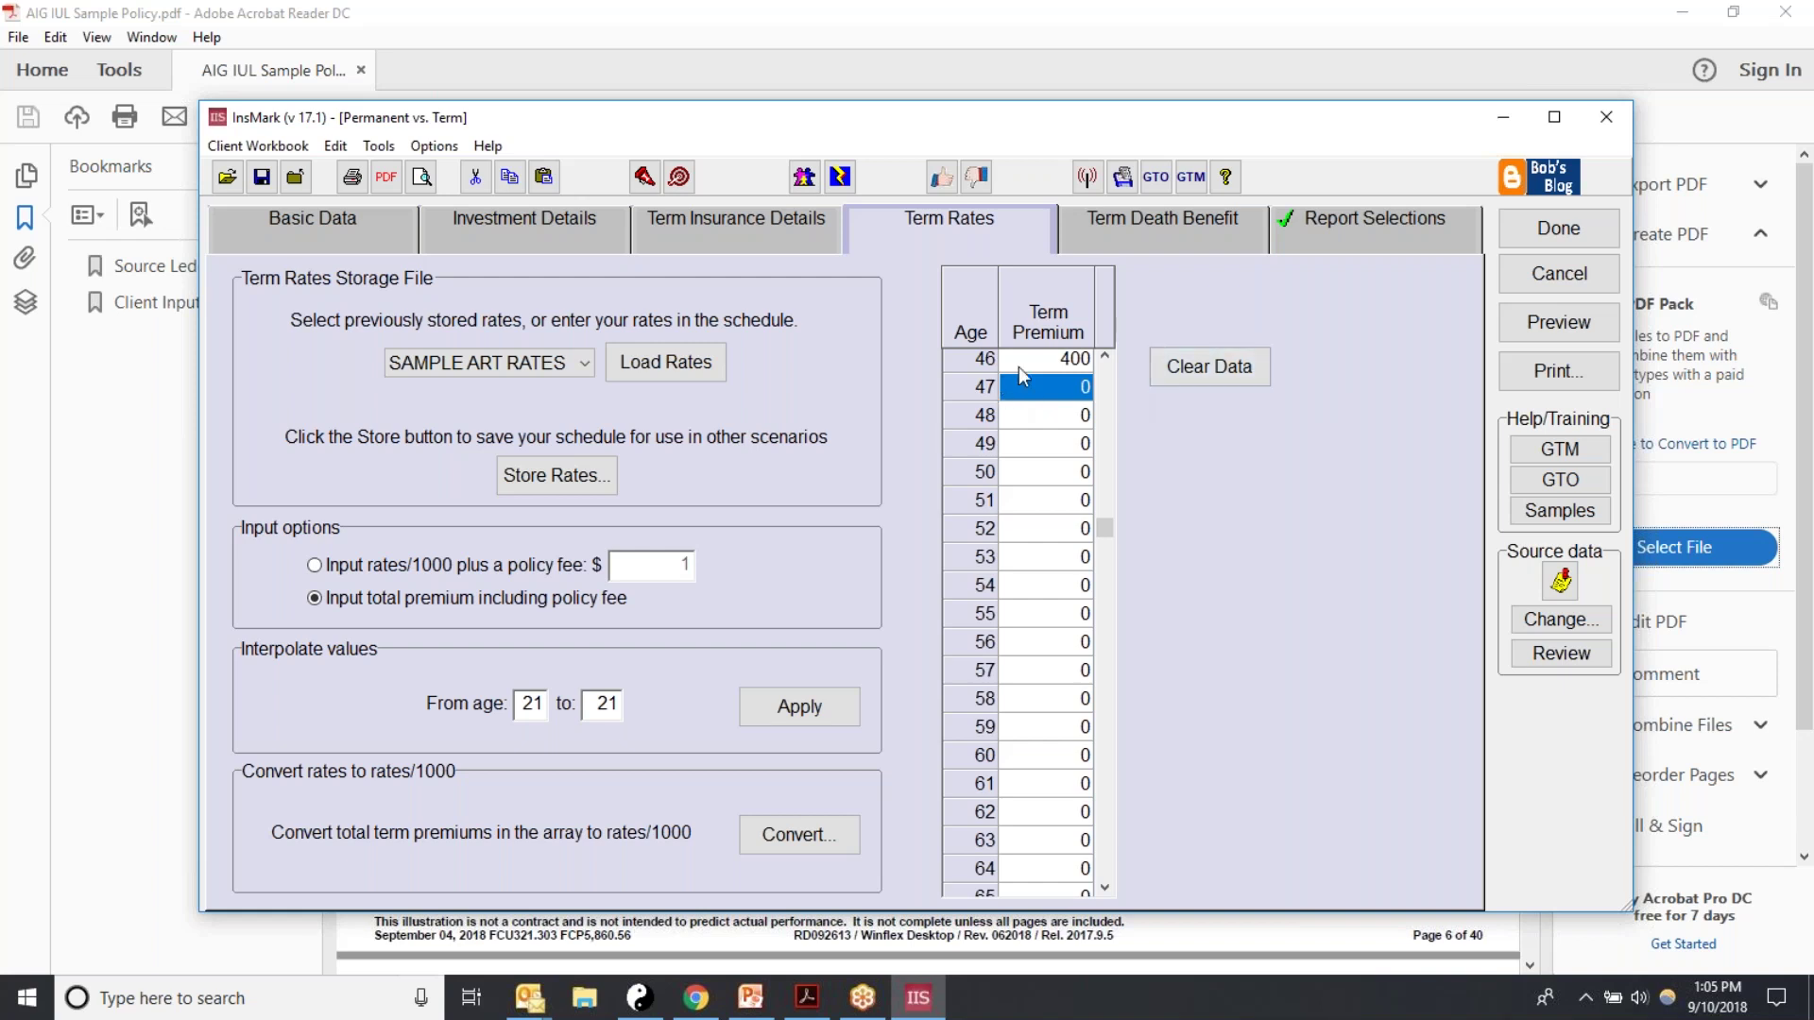
{"action": "type", "text": "400"}
{"action": "key", "text": "Return"}
Step: Fill 400 term premiums down through age 65, then bring up the Term Death Benefit page
{"action": "type", "text": "400"}
{"action": "key", "text": "Return"}
{"action": "type", "text": "400 400 400 400 400 400 400 400 400 400 400 400 400 400 400 "}
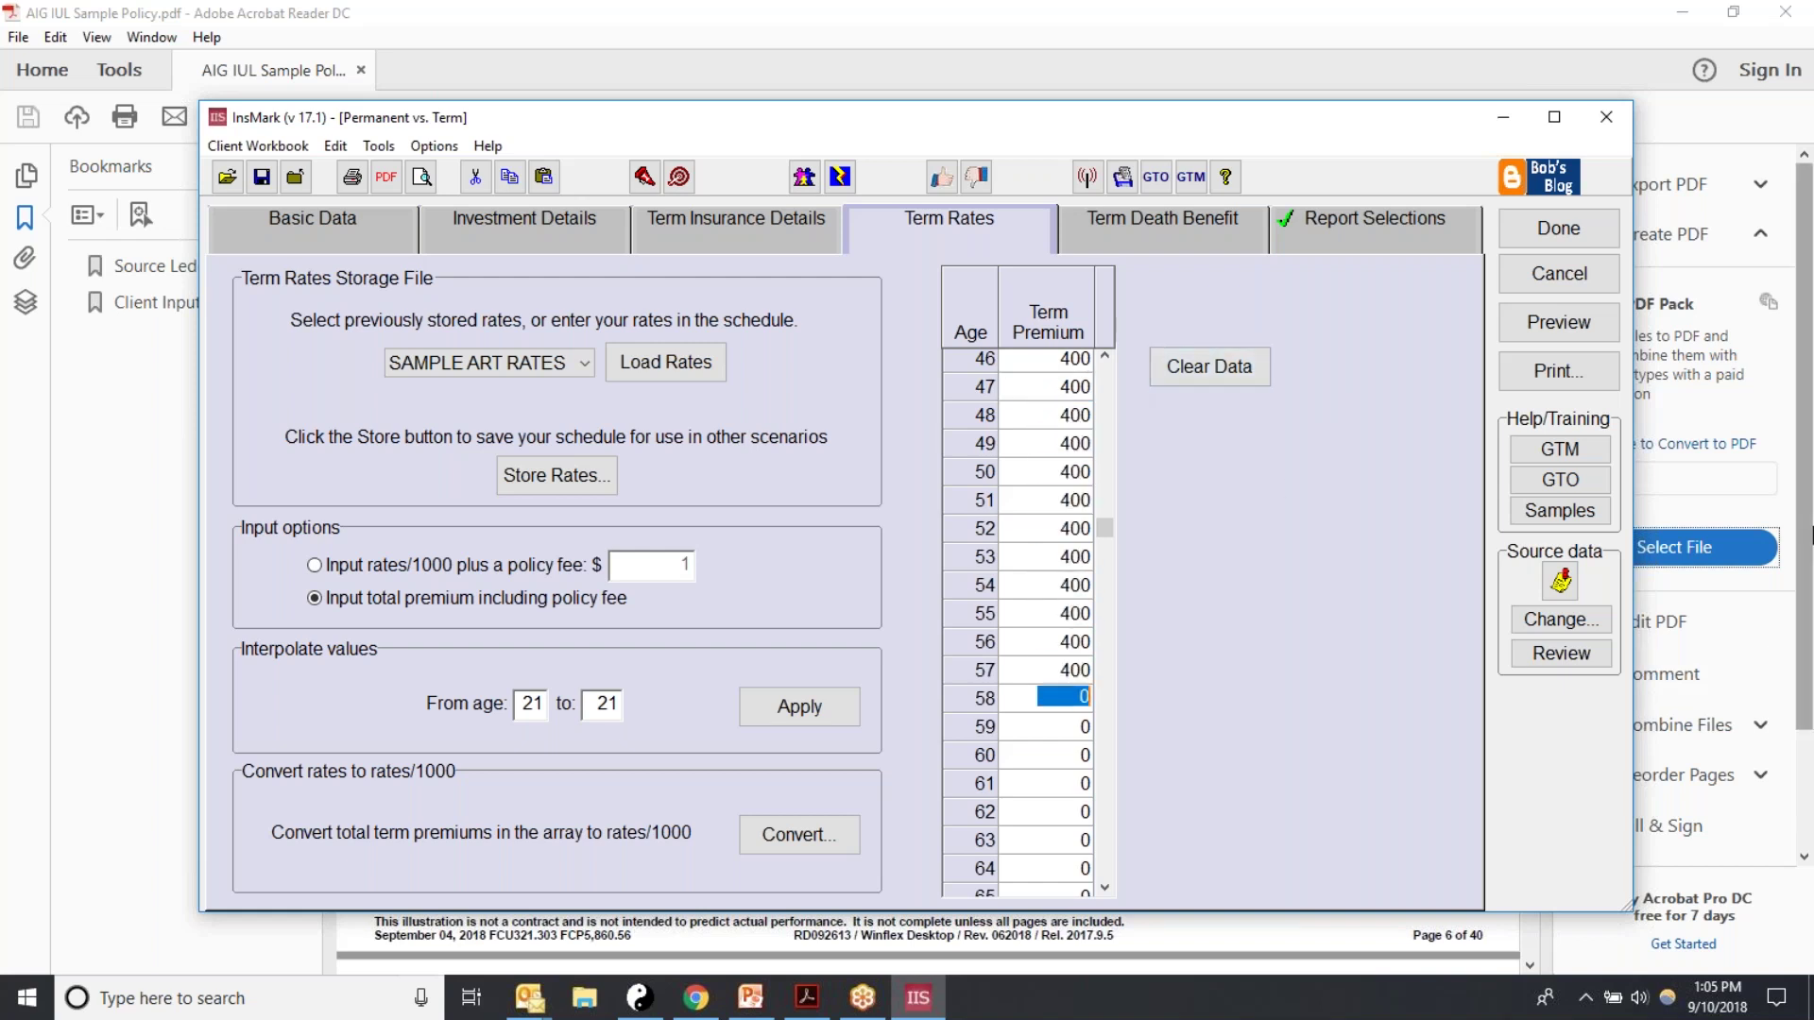
{"action": "type", "text": "400"}
{"action": "key", "text": "Return"}
{"action": "type", "text": "400"}
{"action": "key", "text": "Return"}
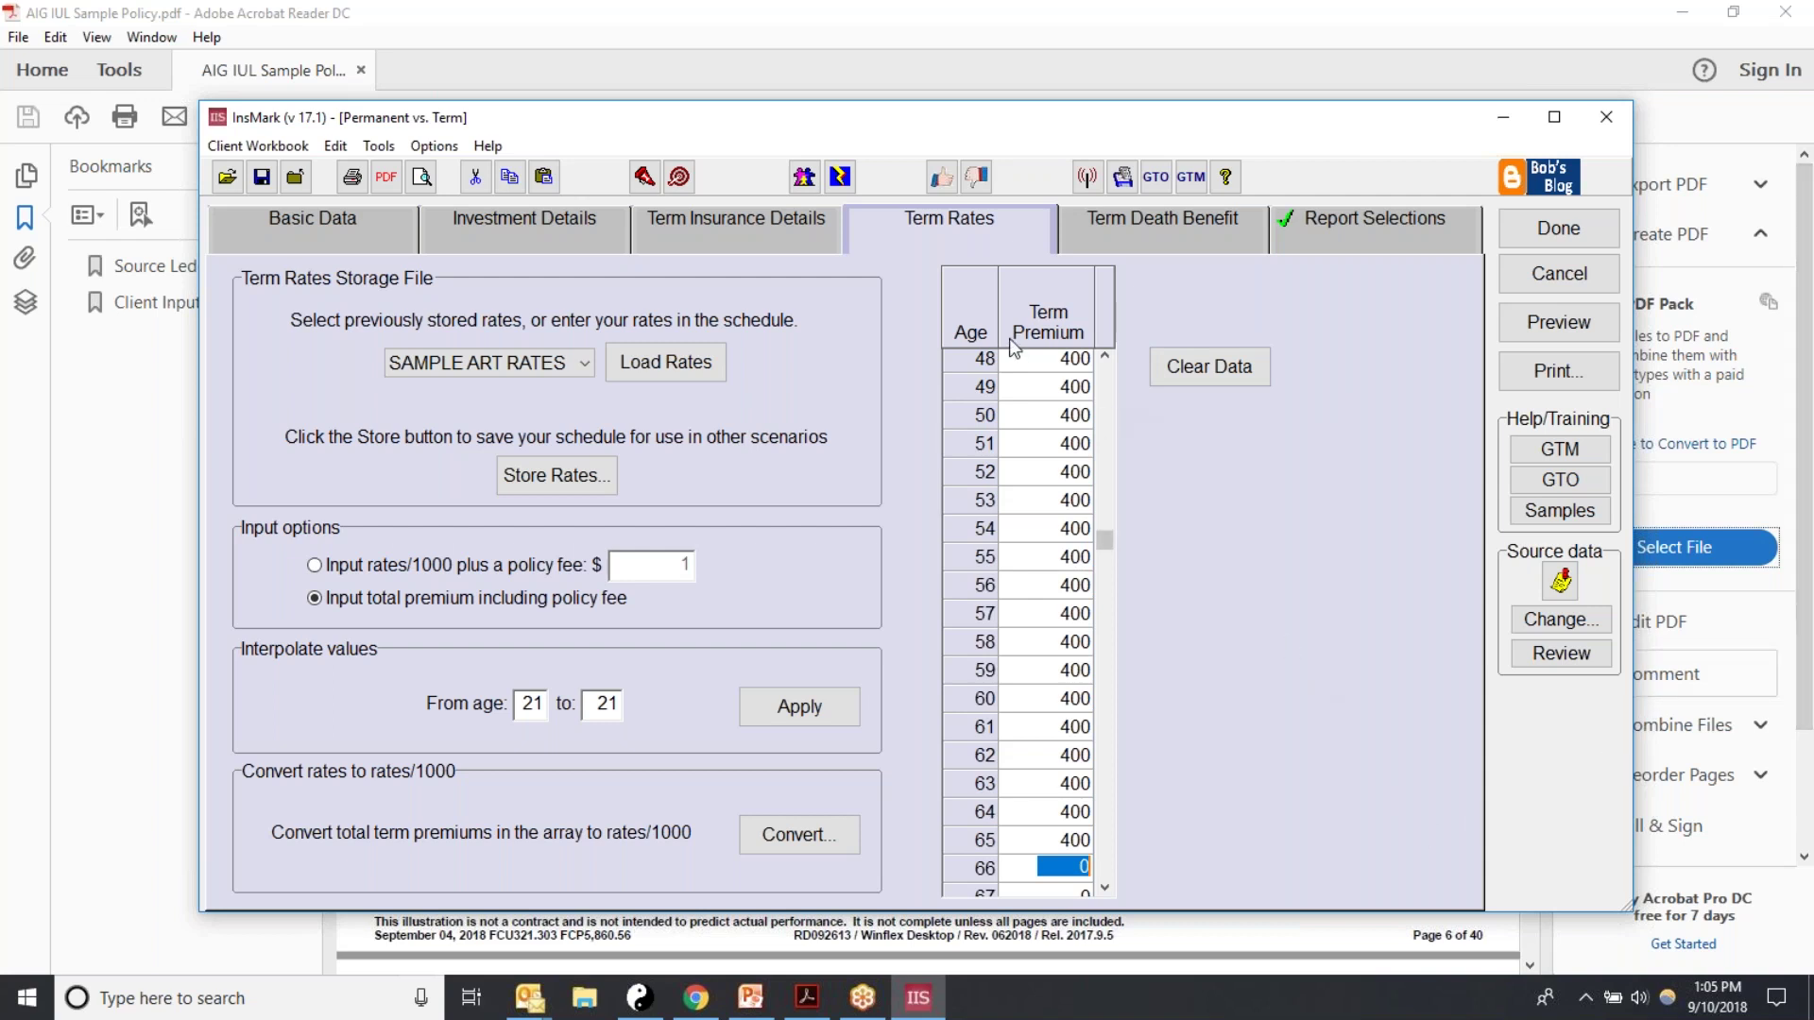
{"action": "left_click", "coordinate": [1104, 353]}
{"action": "left_click", "coordinate": [1103, 353]}
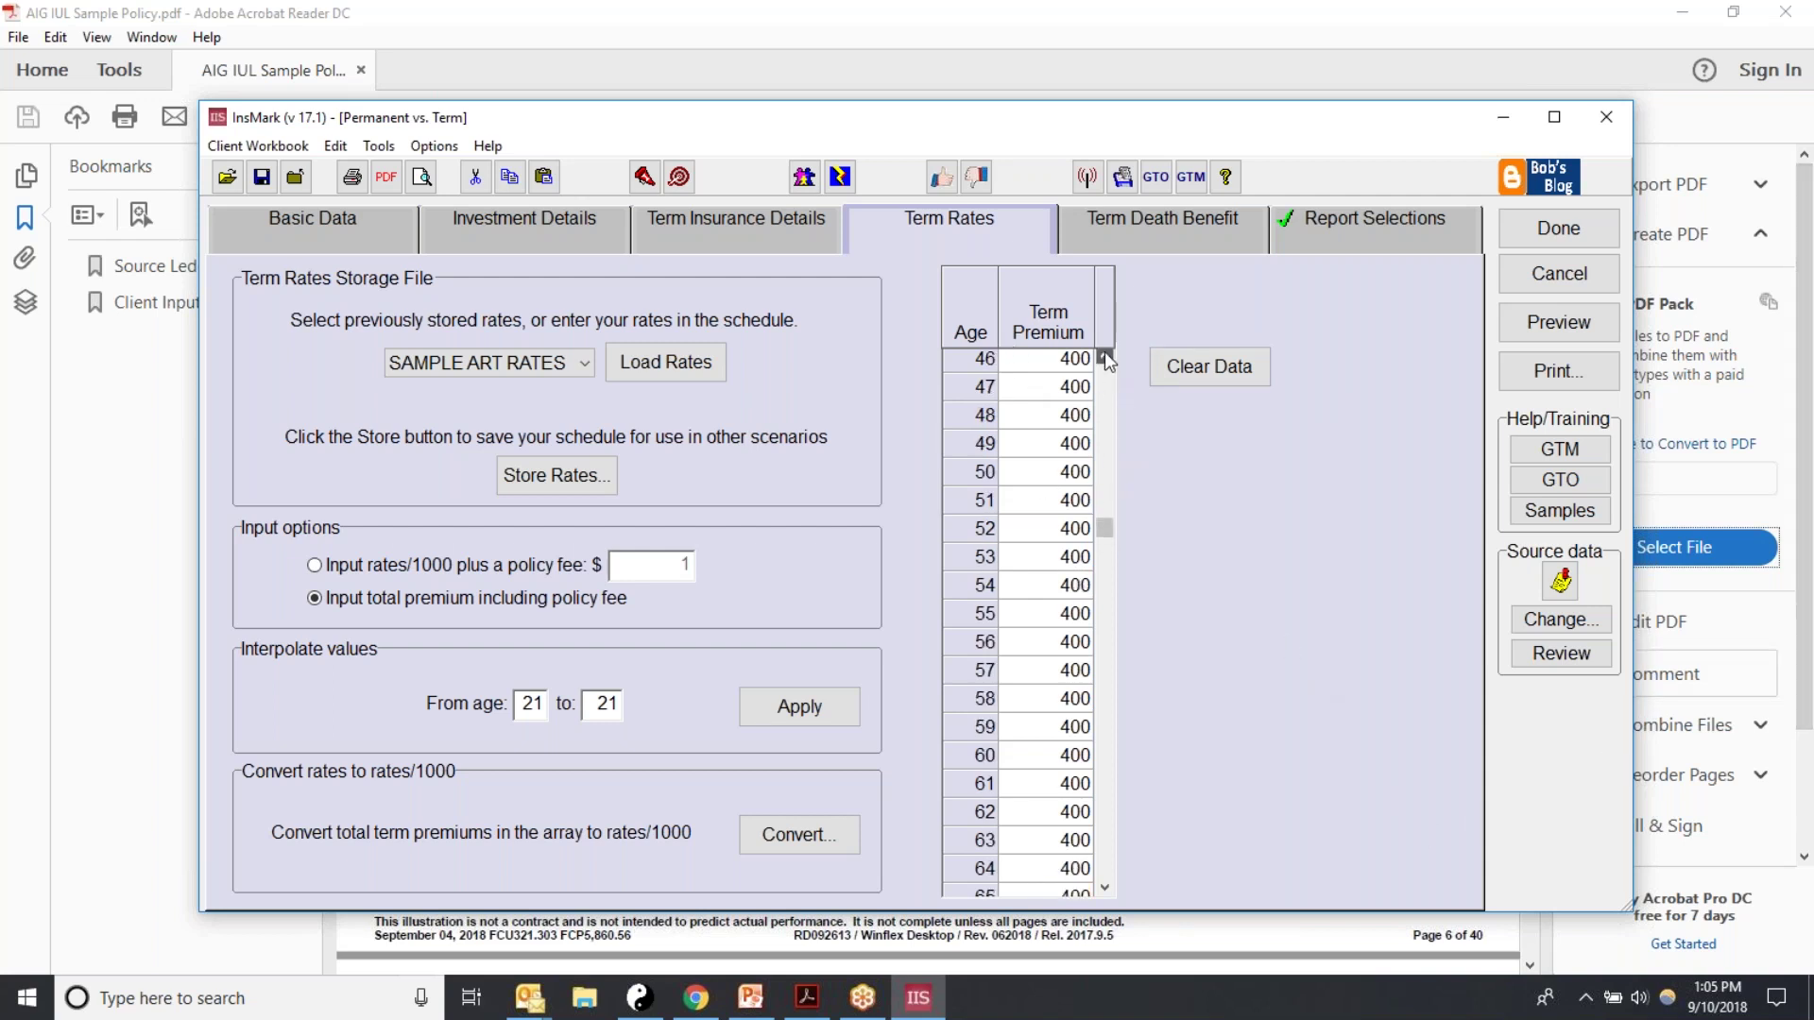
{"action": "left_click_drag", "start_coordinate": [1106, 502], "coordinate": [1073, 595]}
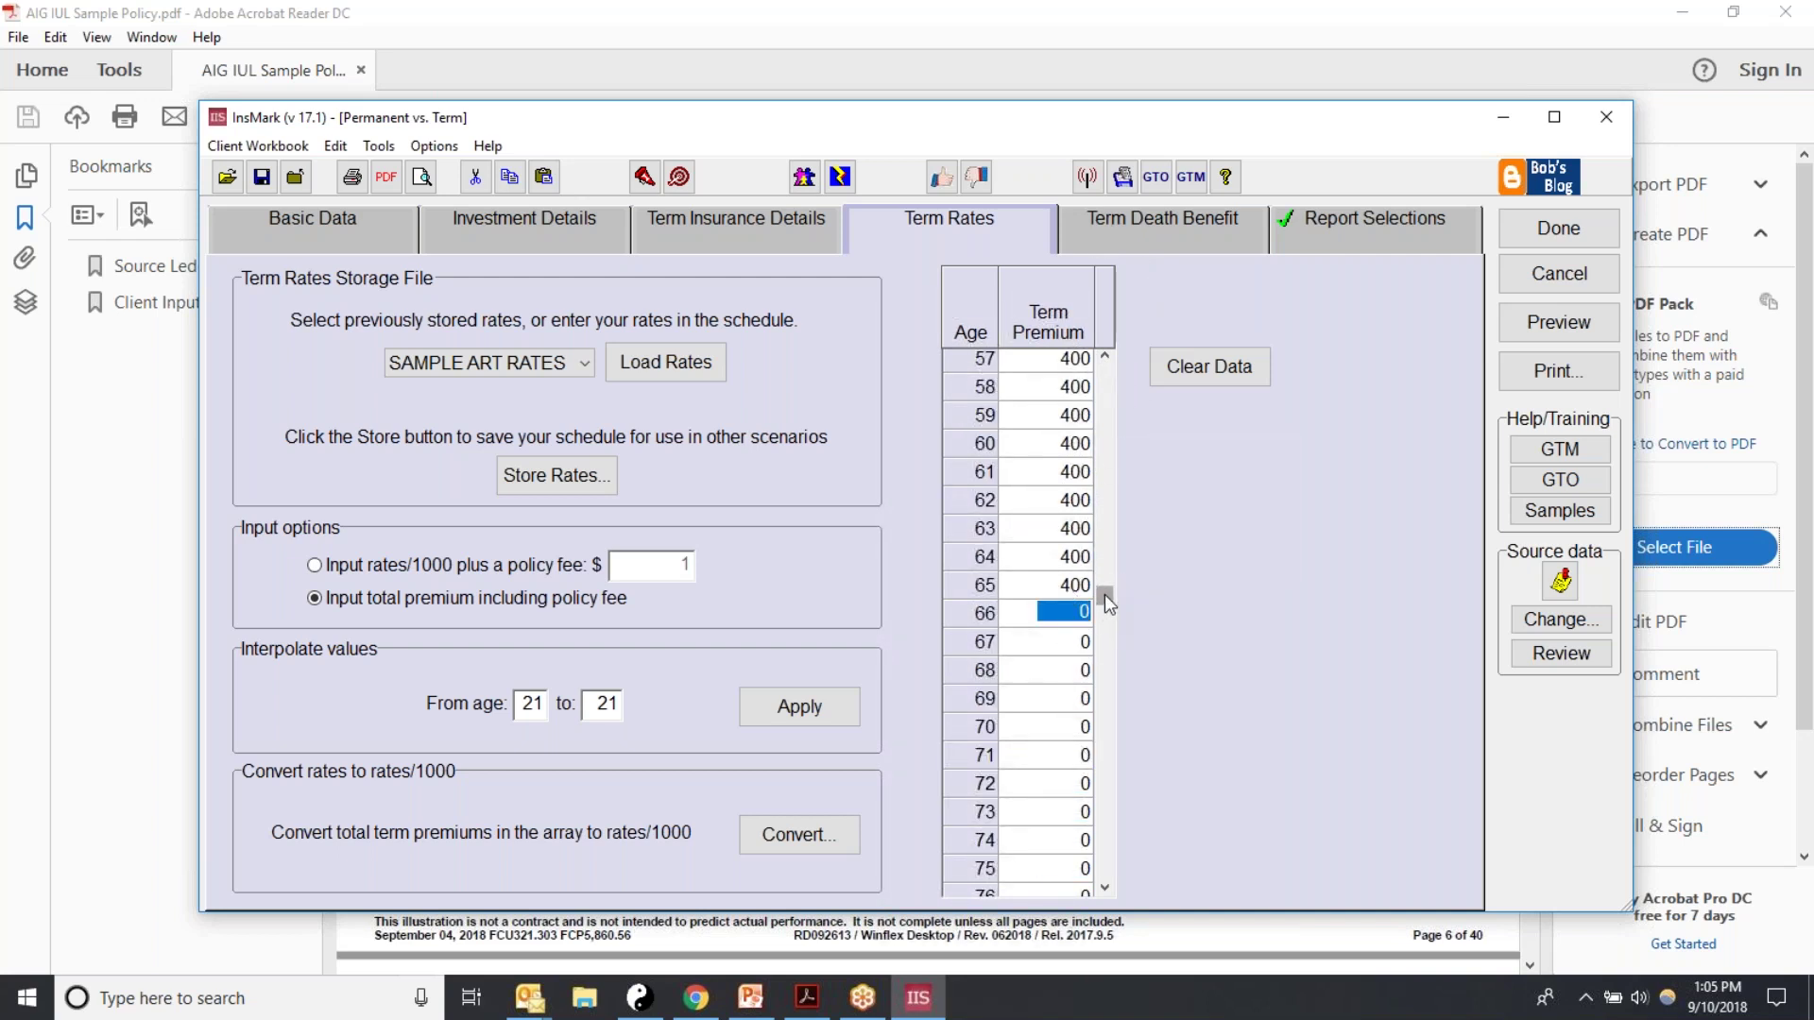
{"action": "left_click_drag", "start_coordinate": [1104, 593], "coordinate": [1126, 468]}
{"action": "left_click", "coordinate": [1116, 239]}
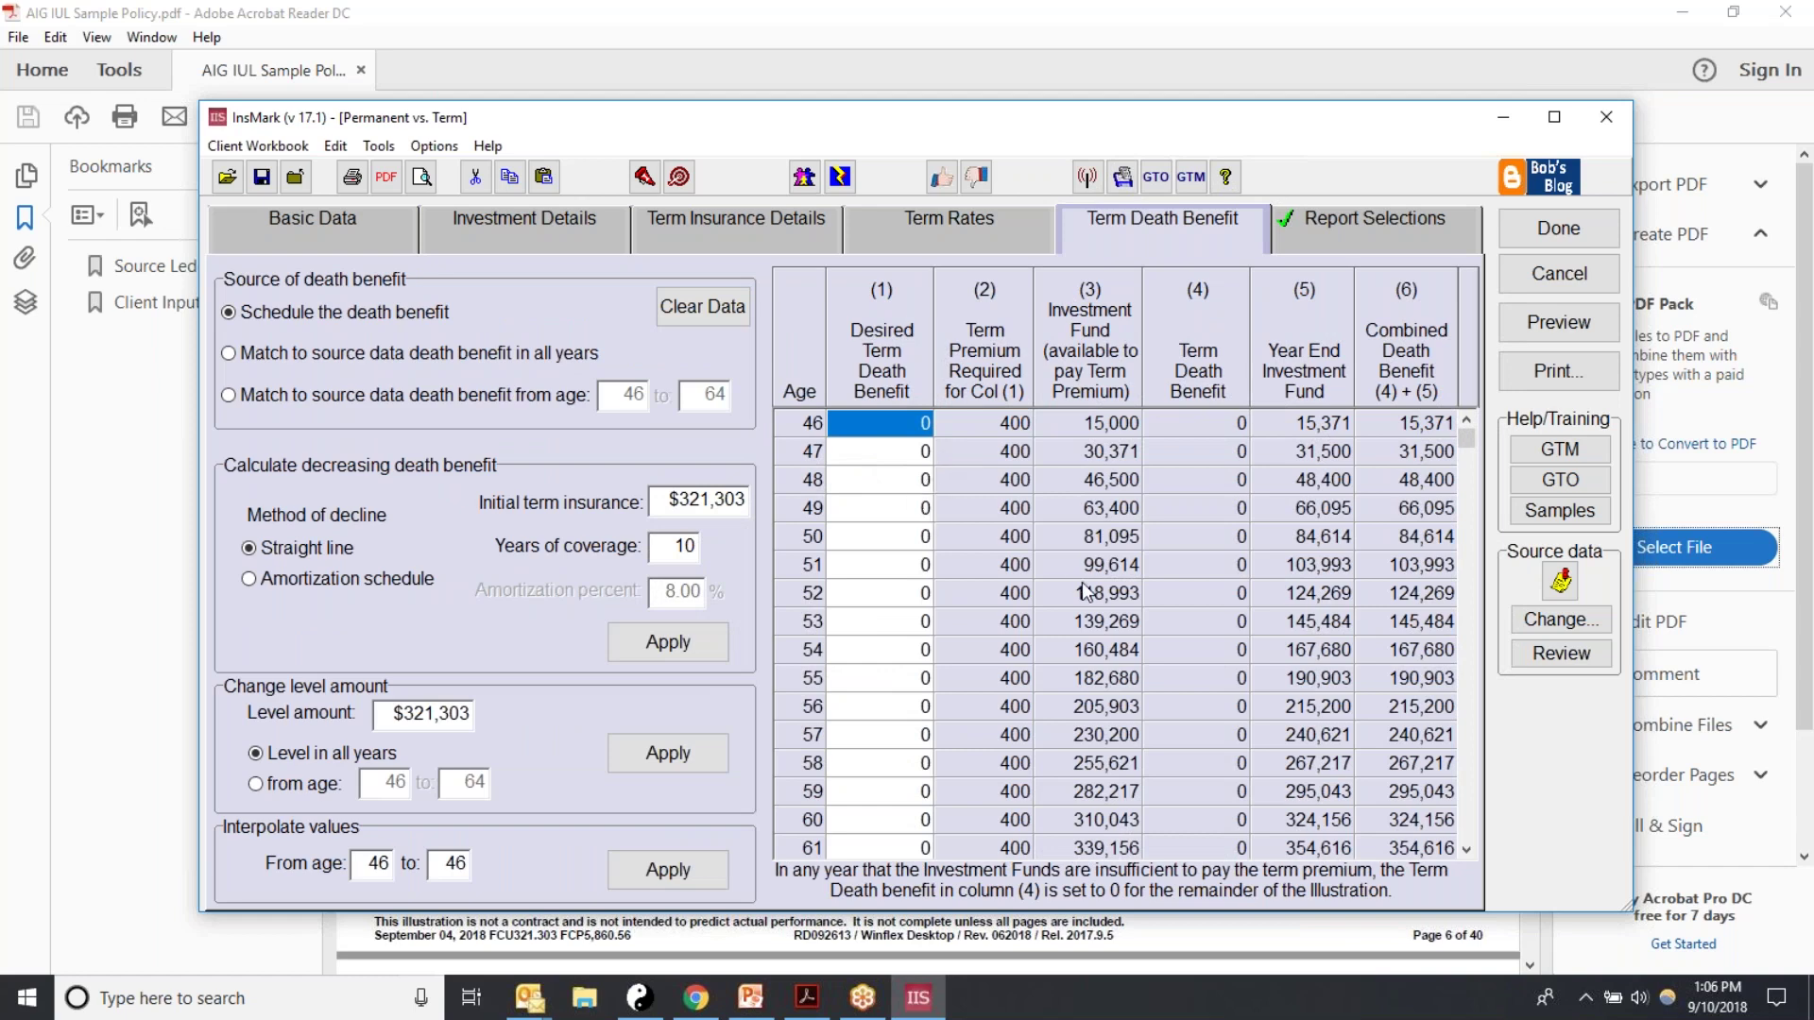
Step: Enter a 500,000 desired death benefit at age 46 and carry it down through age 65
{"action": "left_click", "coordinate": [877, 565]}
{"action": "left_click", "coordinate": [866, 432]}
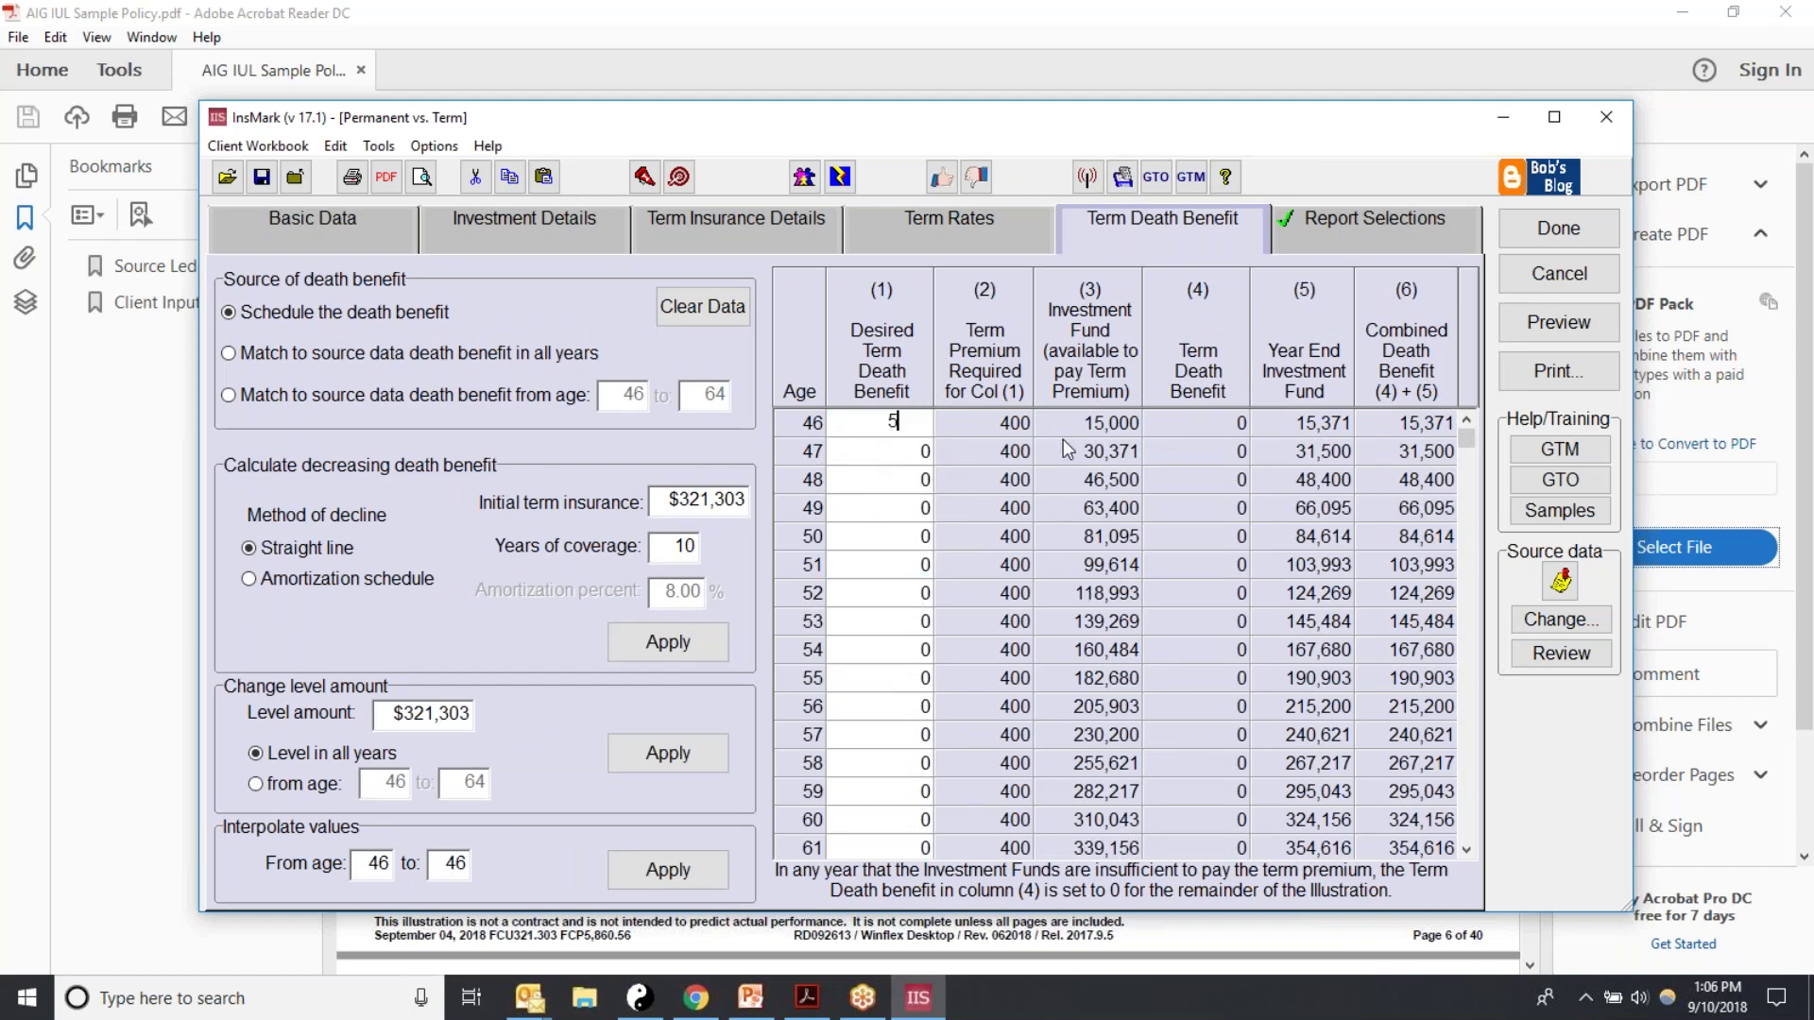
{"action": "type", "text": "500000"}
{"action": "key", "text": "Return"}
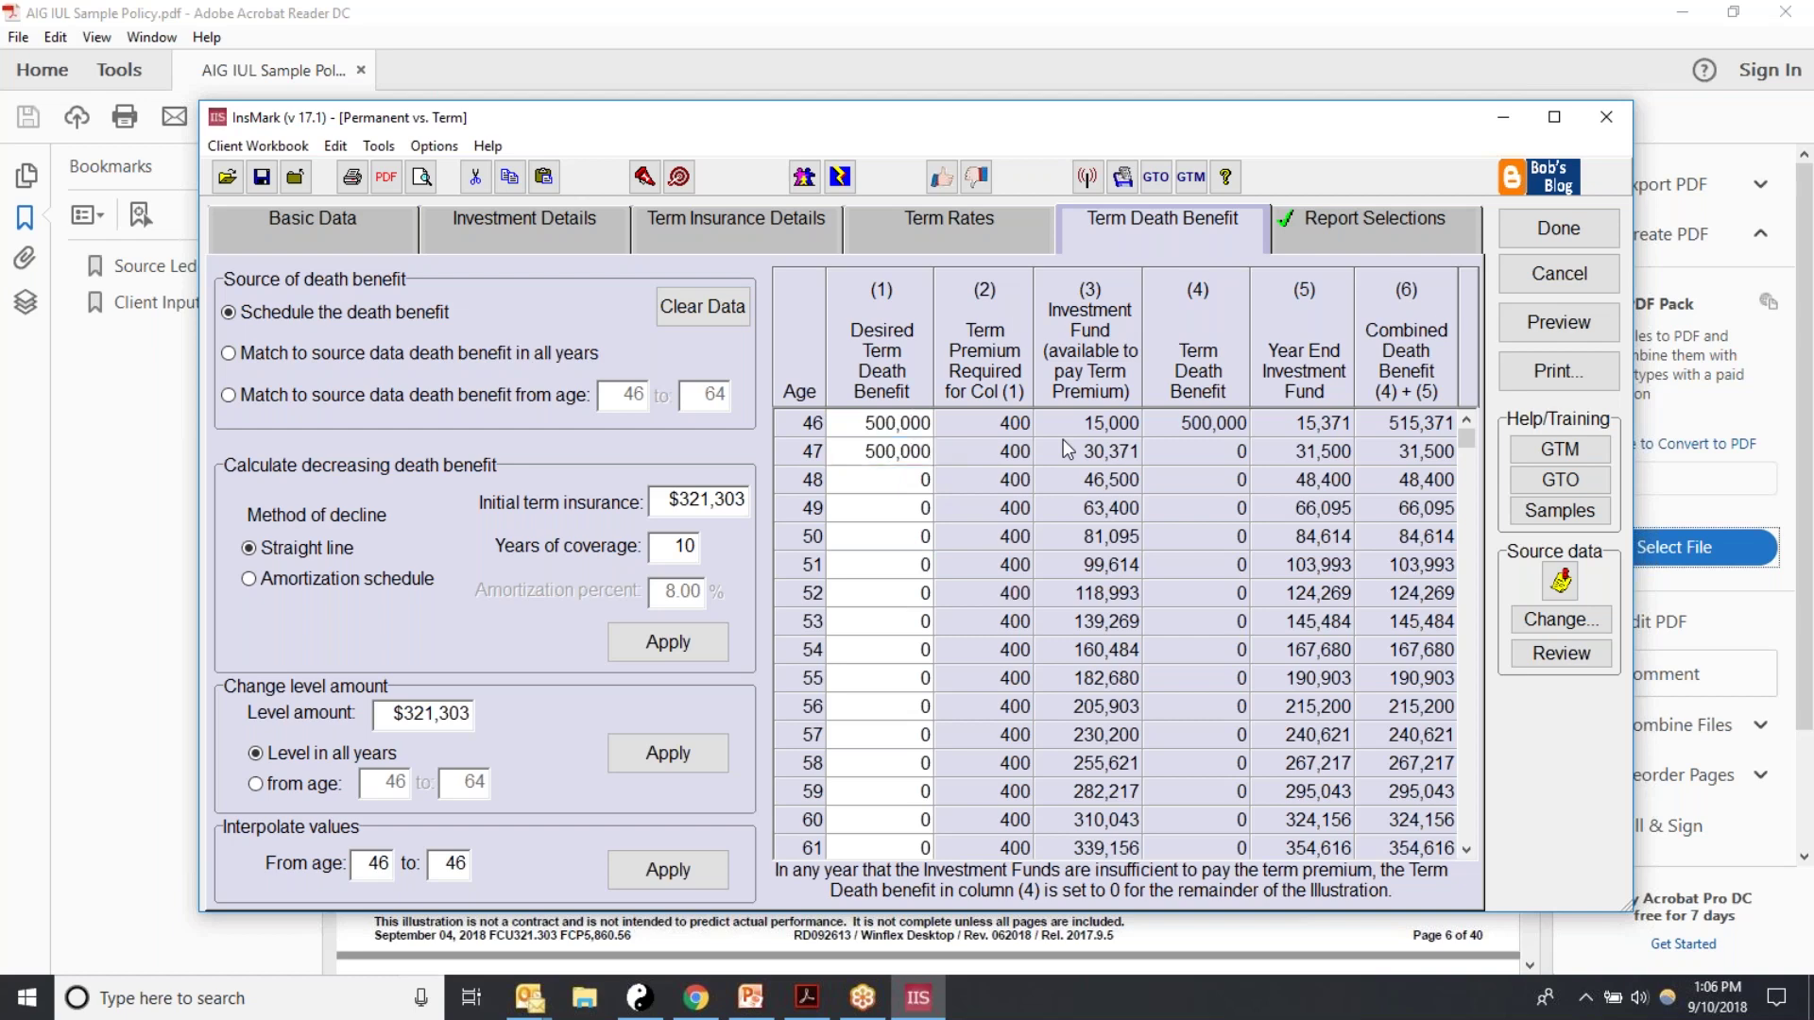
{"action": "key", "text": "Return"}
{"action": "key", "text": "Return"}
{"action": "key", "text": "Return"}
{"action": "key", "text": "Return"}
{"action": "key", "text": "Return"}
{"action": "key", "text": "Return"}
{"action": "key", "text": "Return"}
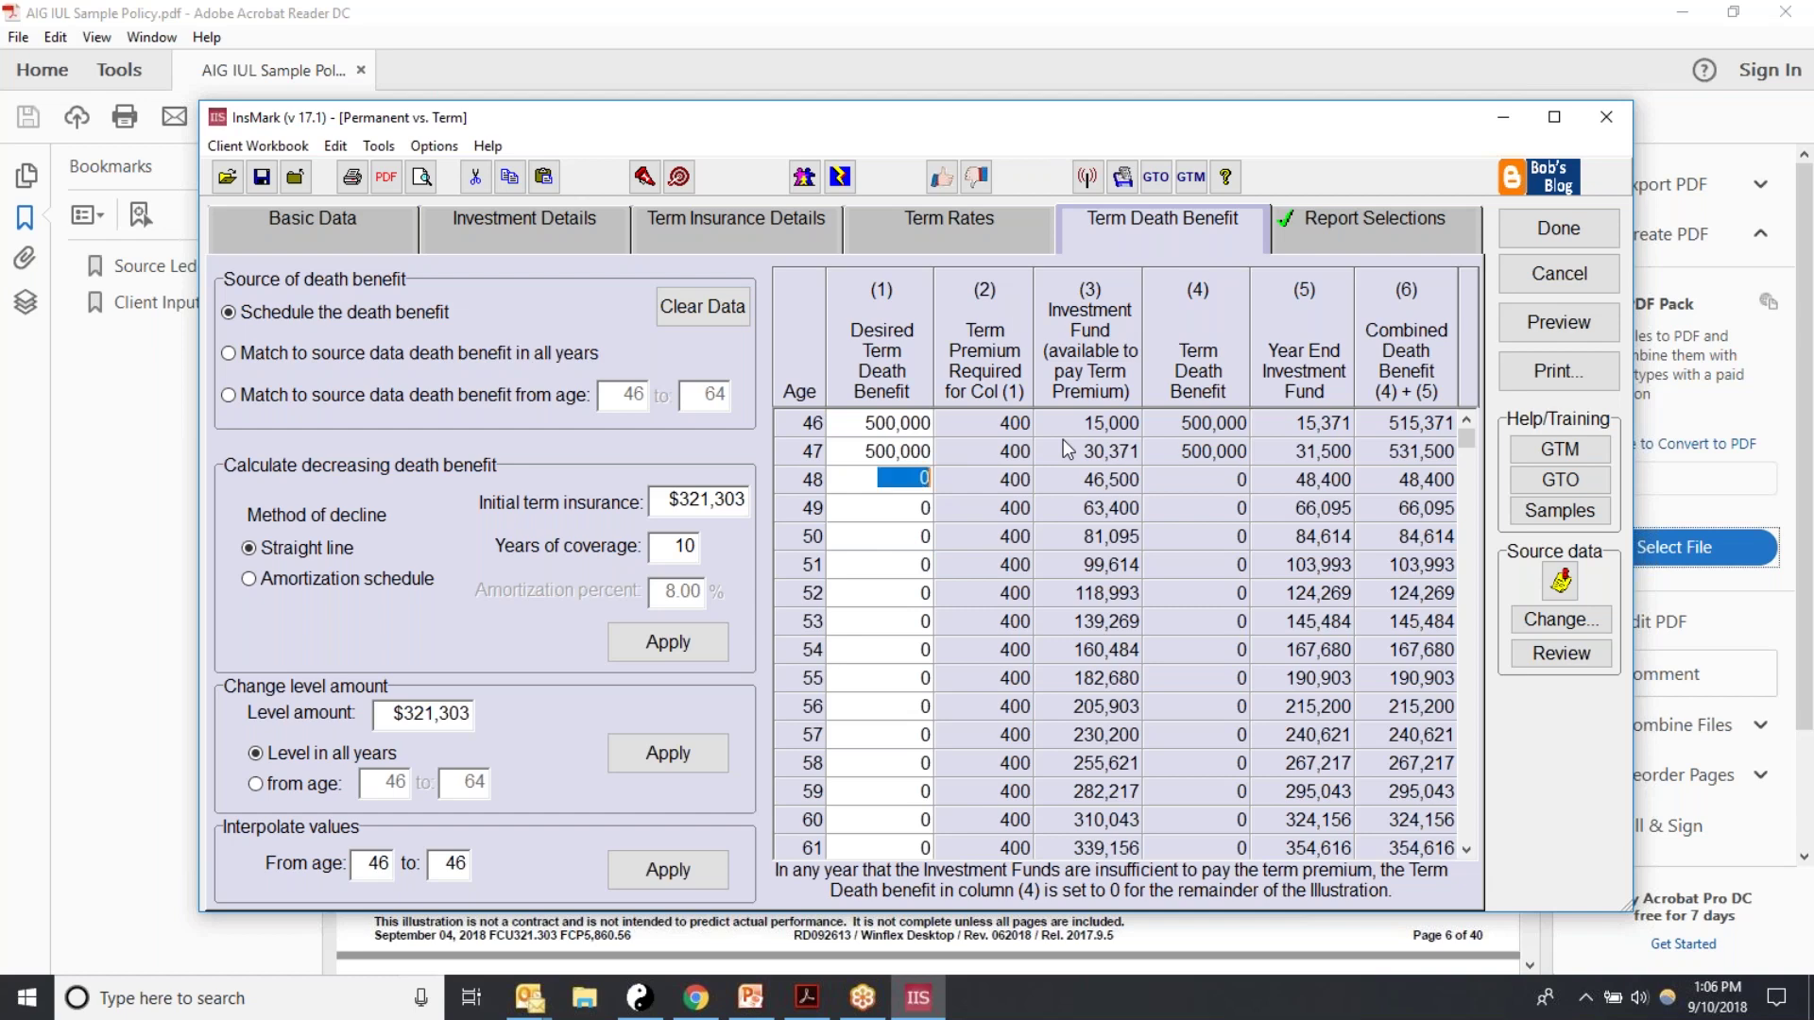
{"action": "key", "text": "Return"}
{"action": "key", "text": "Return"}
{"action": "key", "text": "Return"}
{"action": "key", "text": "Return"}
{"action": "key", "text": "Return"}
{"action": "key", "text": "Return"}
{"action": "key", "text": "Return"}
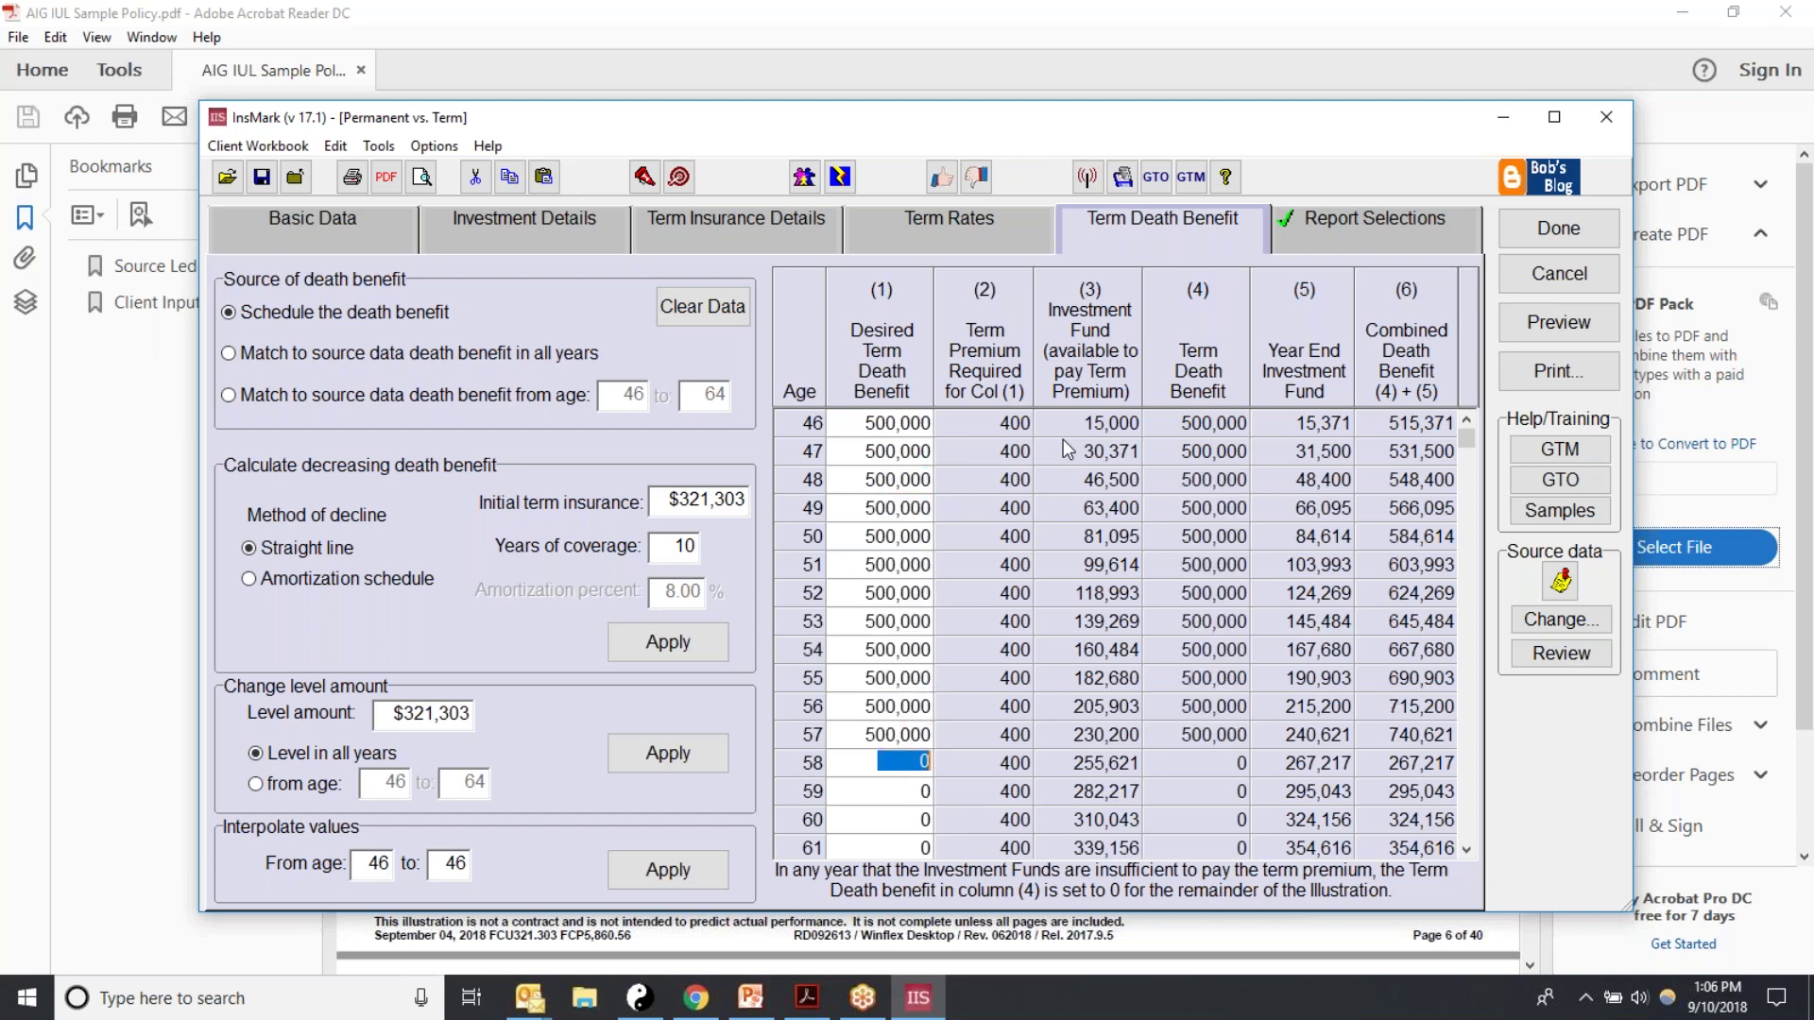
{"action": "key", "text": "Return"}
{"action": "key", "text": "Return"}
{"action": "key", "text": "Return"}
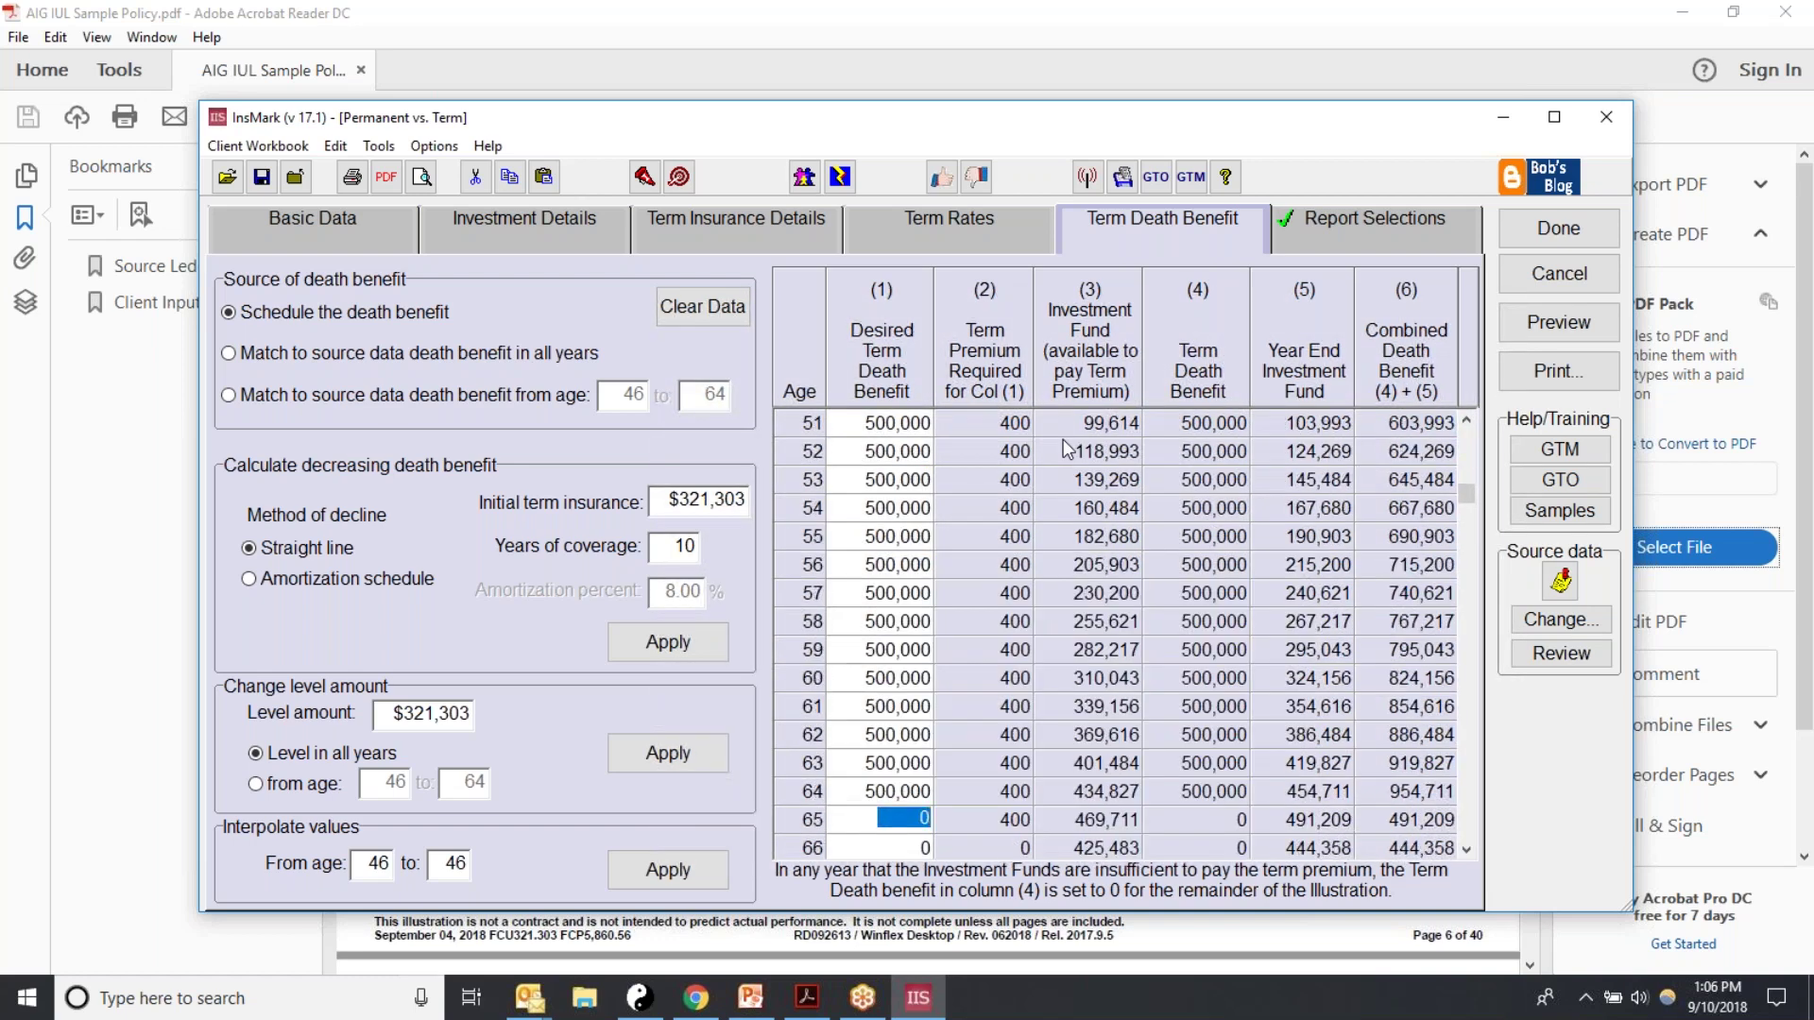
{"action": "key", "text": "Return"}
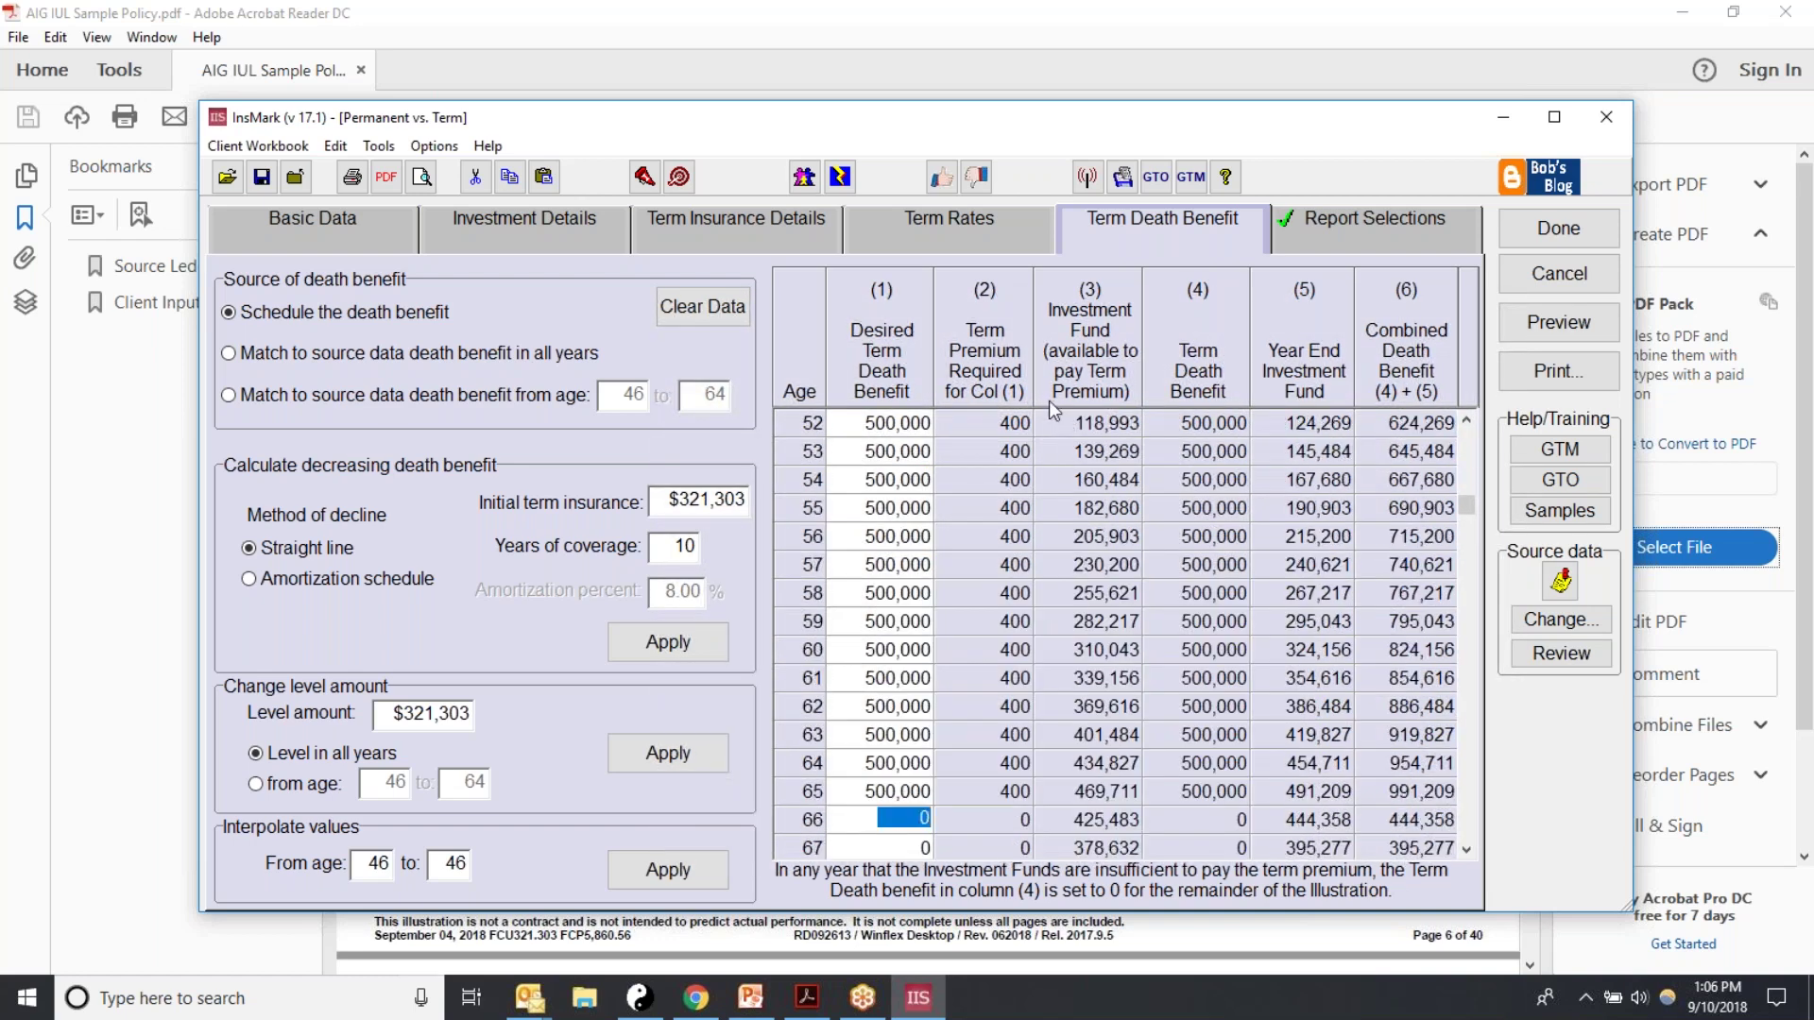
{"action": "left_click", "coordinate": [1461, 853]}
{"action": "left_click", "coordinate": [1461, 853]}
{"action": "left_click", "coordinate": [1461, 853]}
{"action": "left_click", "coordinate": [1460, 854]}
{"action": "left_click", "coordinate": [1460, 853]}
{"action": "left_click", "coordinate": [1461, 853]}
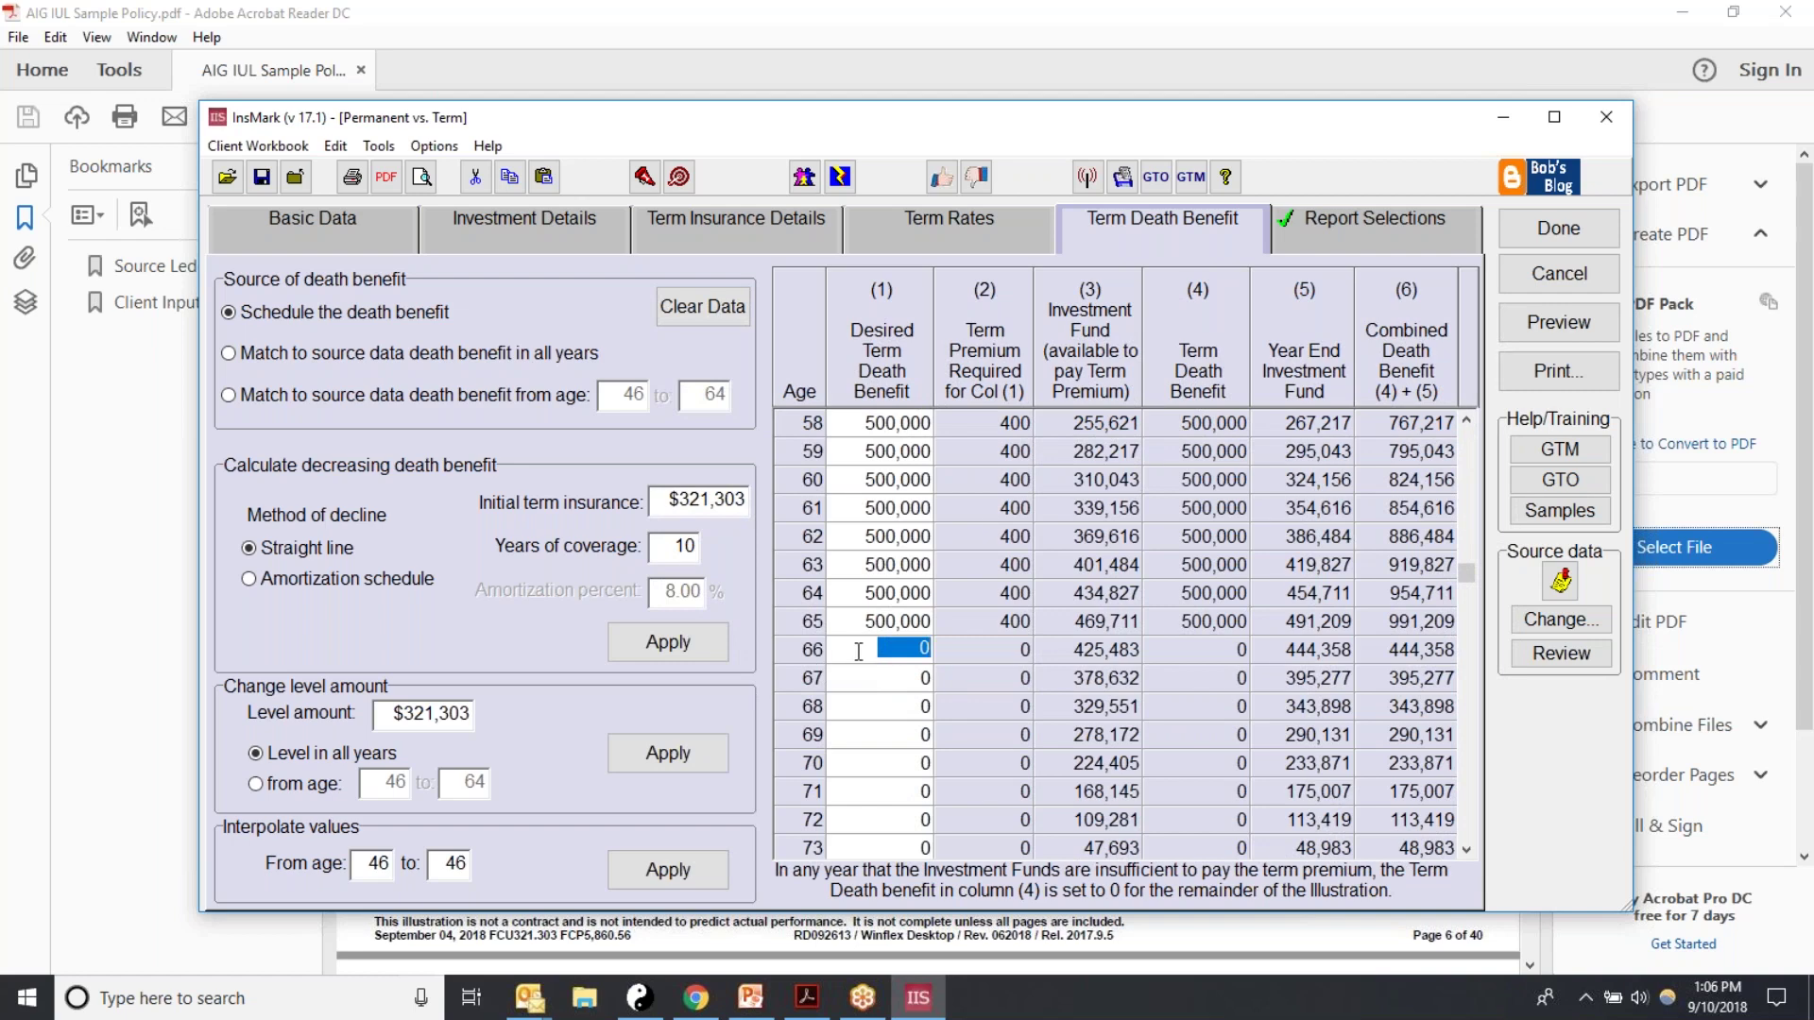
Step: Compare Term Rates against Term Death Benefit, ending on Term Rates with 400 premiums per age
{"action": "left_click", "coordinate": [947, 223]}
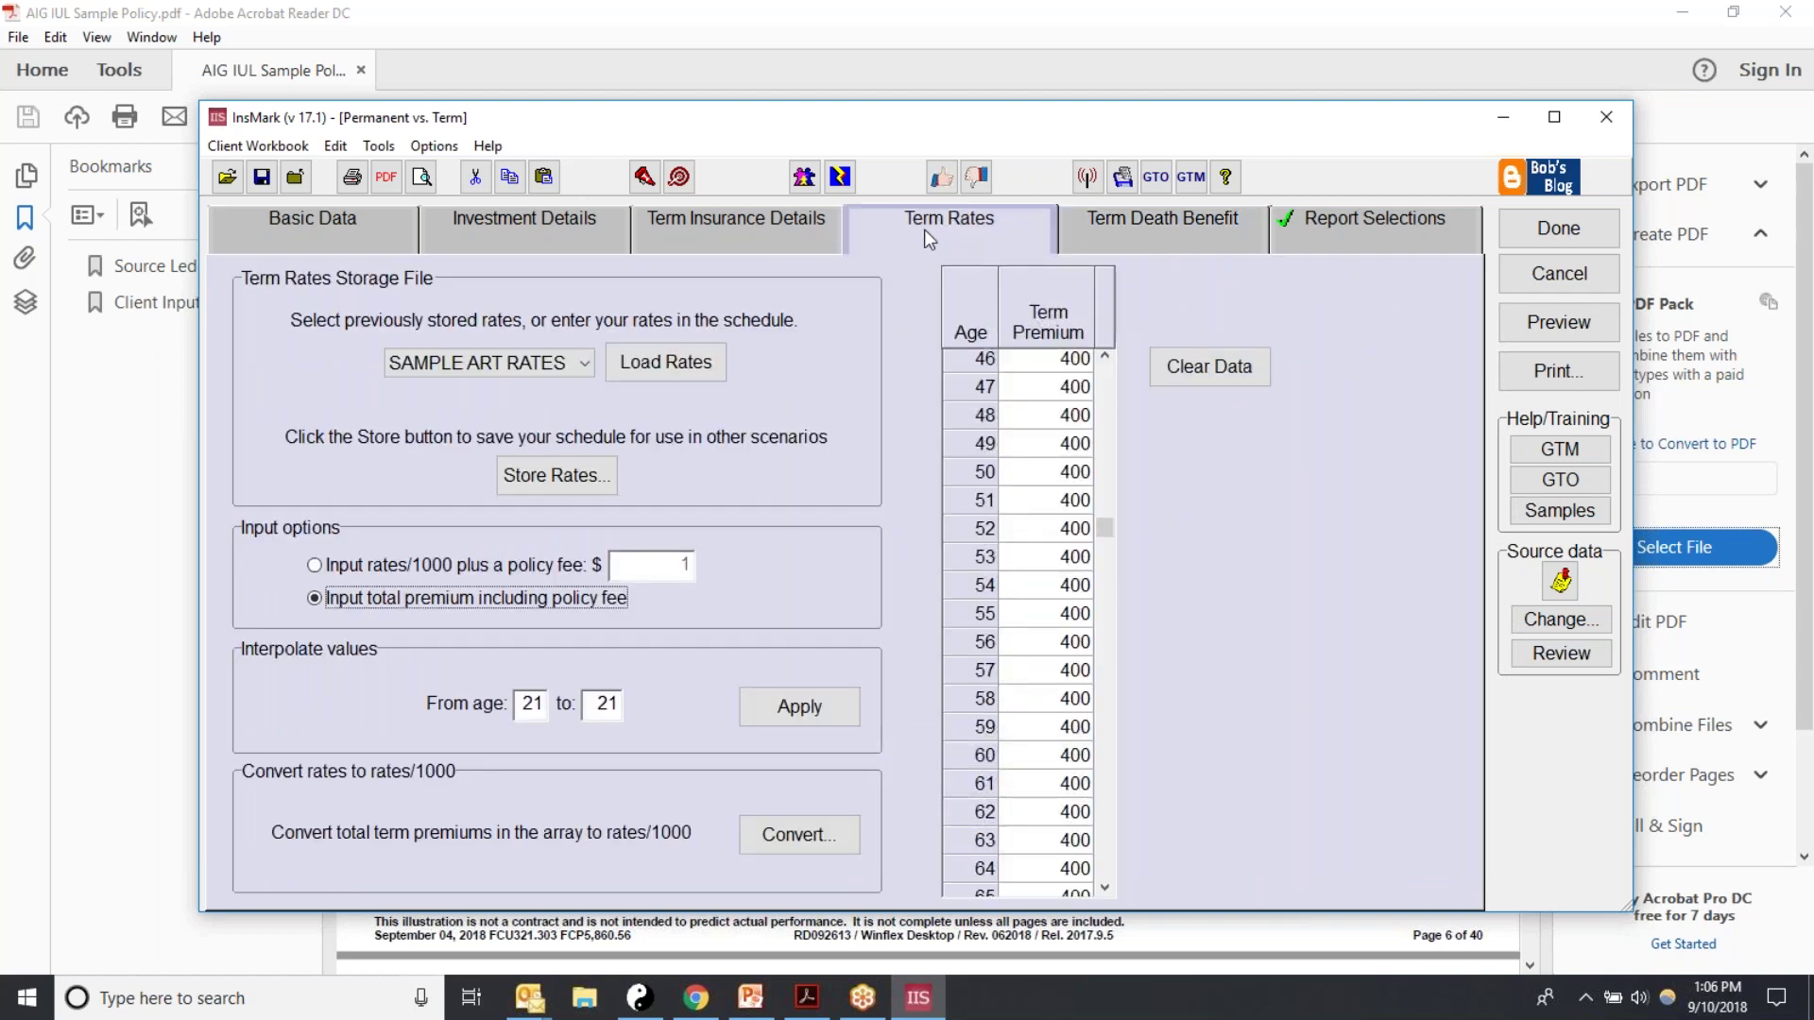
{"action": "left_click_drag", "start_coordinate": [1105, 525], "coordinate": [1104, 608]}
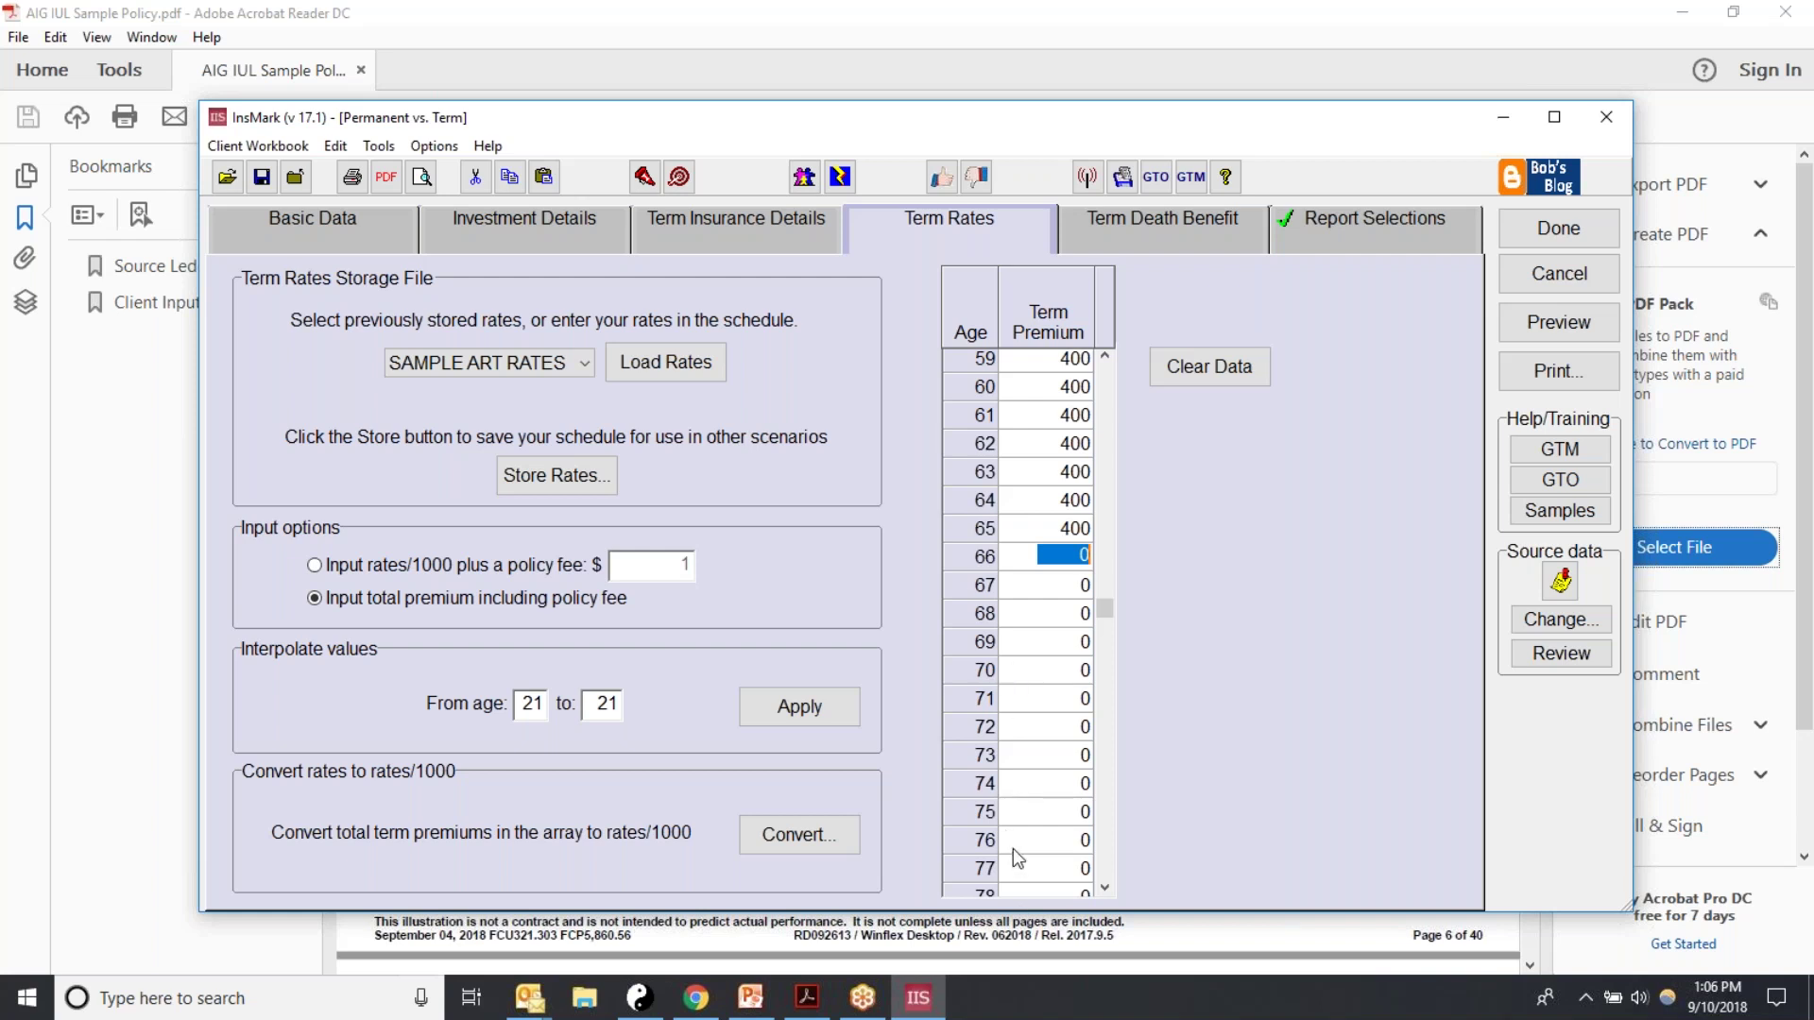
{"action": "left_click", "coordinate": [1018, 554]}
{"action": "left_click", "coordinate": [1134, 227]}
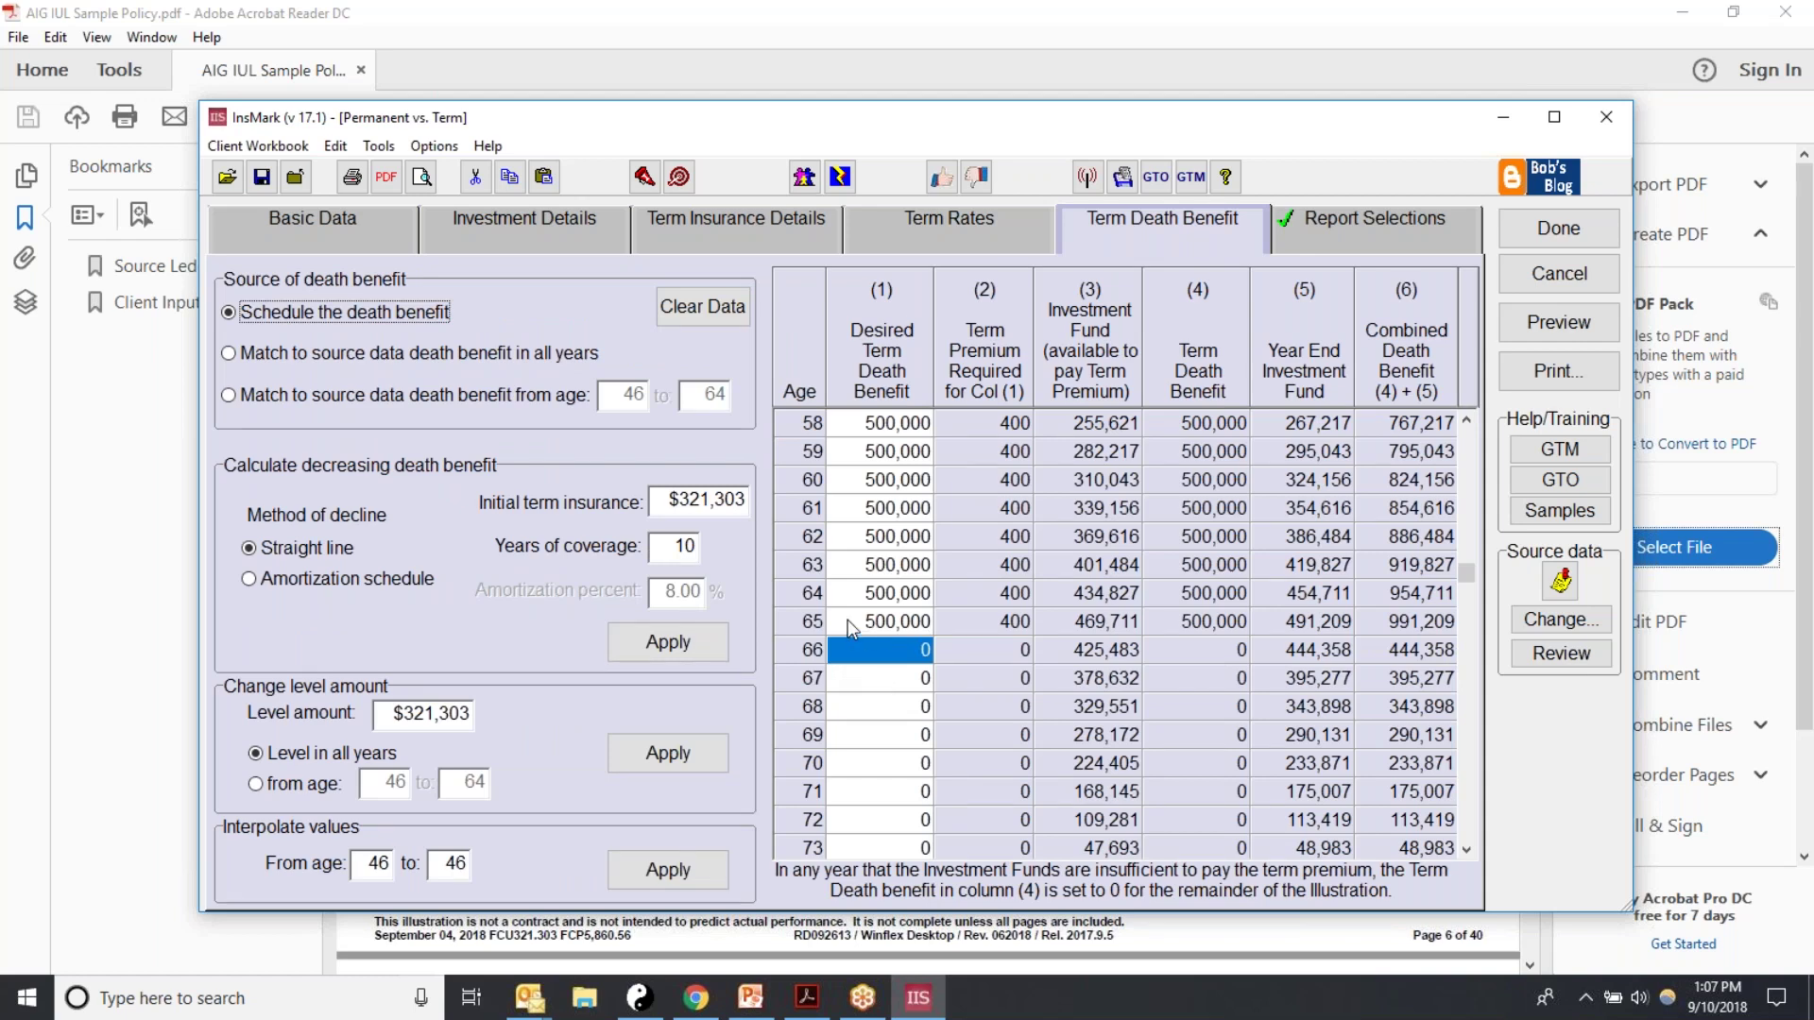
{"action": "left_click", "coordinate": [936, 225]}
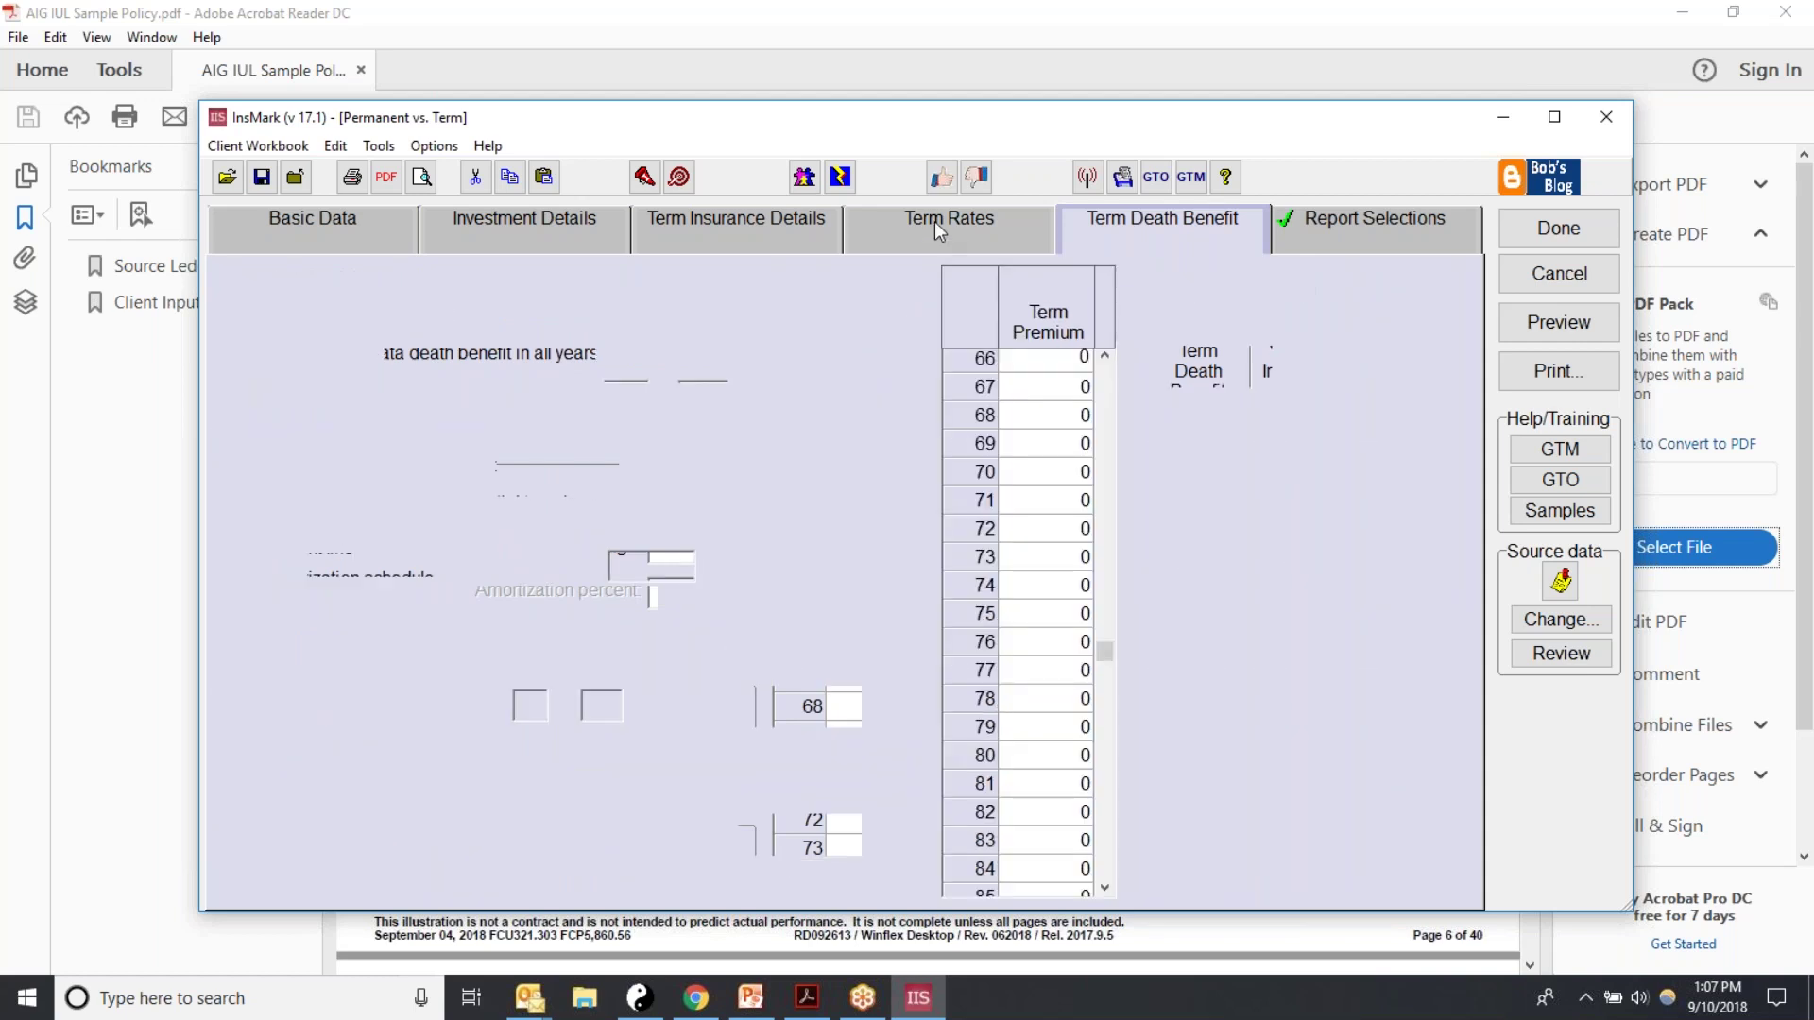
{"action": "left_click_drag", "start_coordinate": [1104, 529], "coordinate": [1104, 591]}
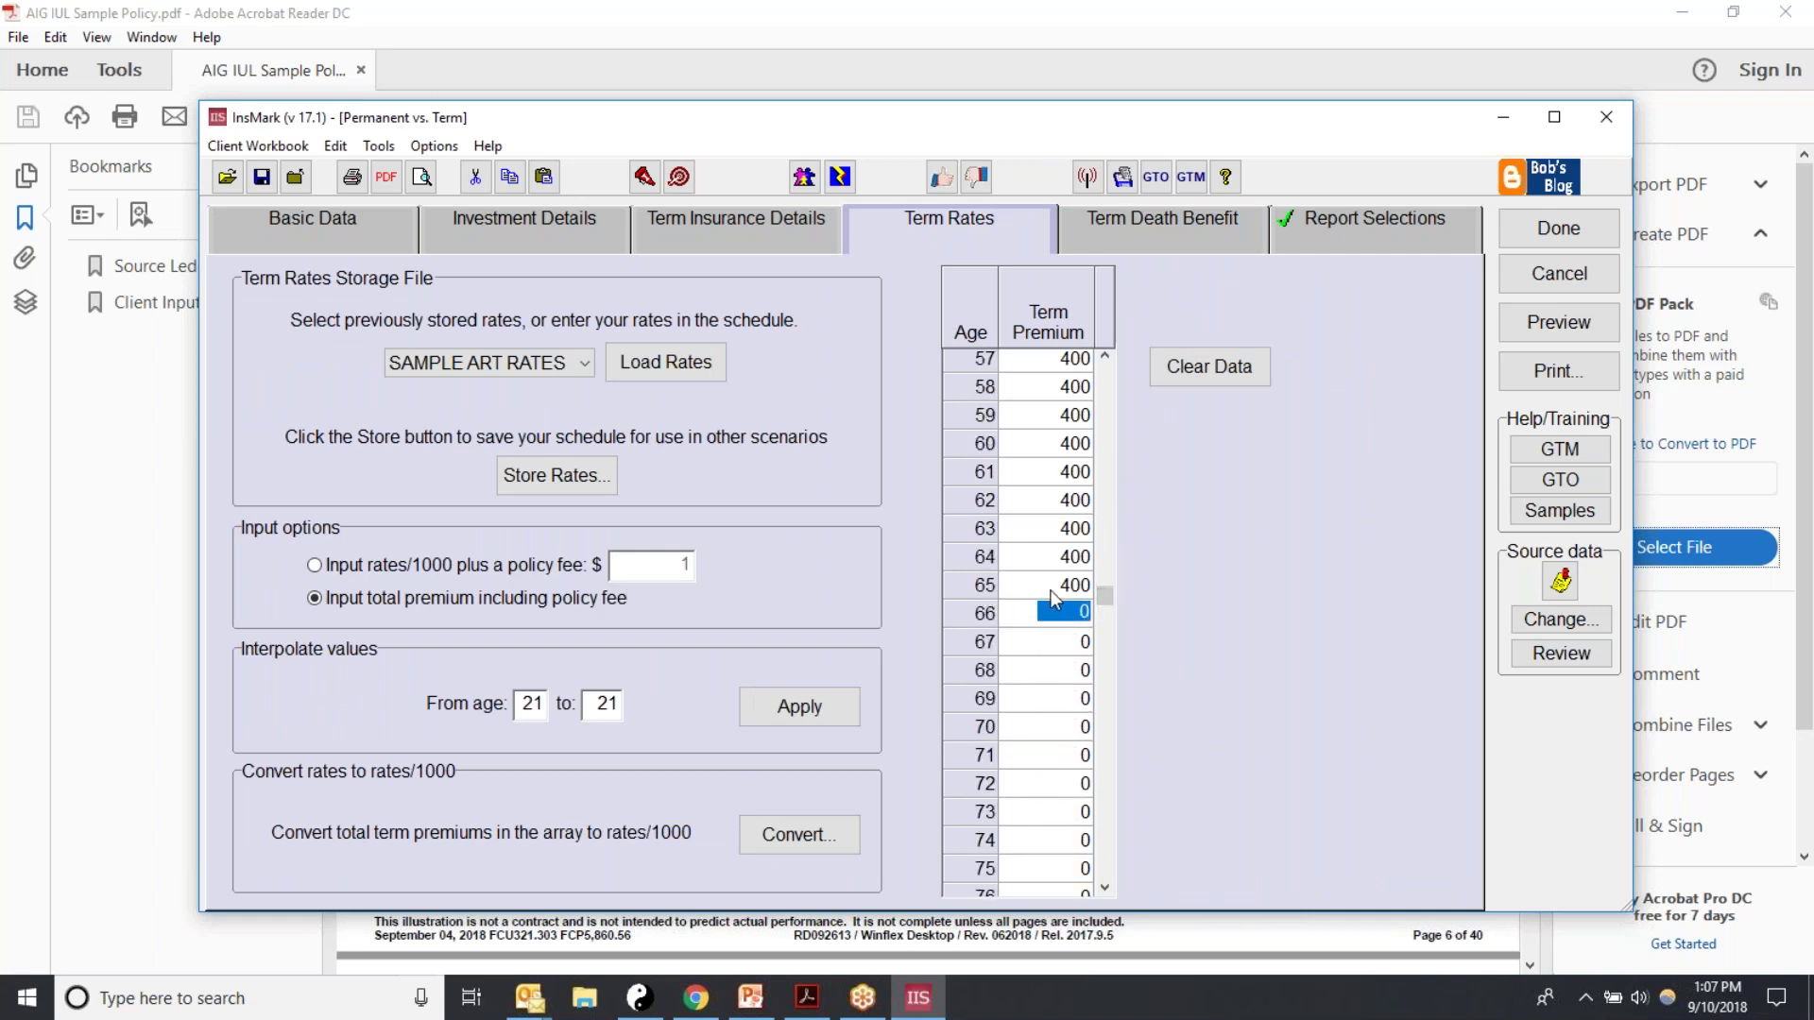
{"action": "left_click", "coordinate": [1115, 244]}
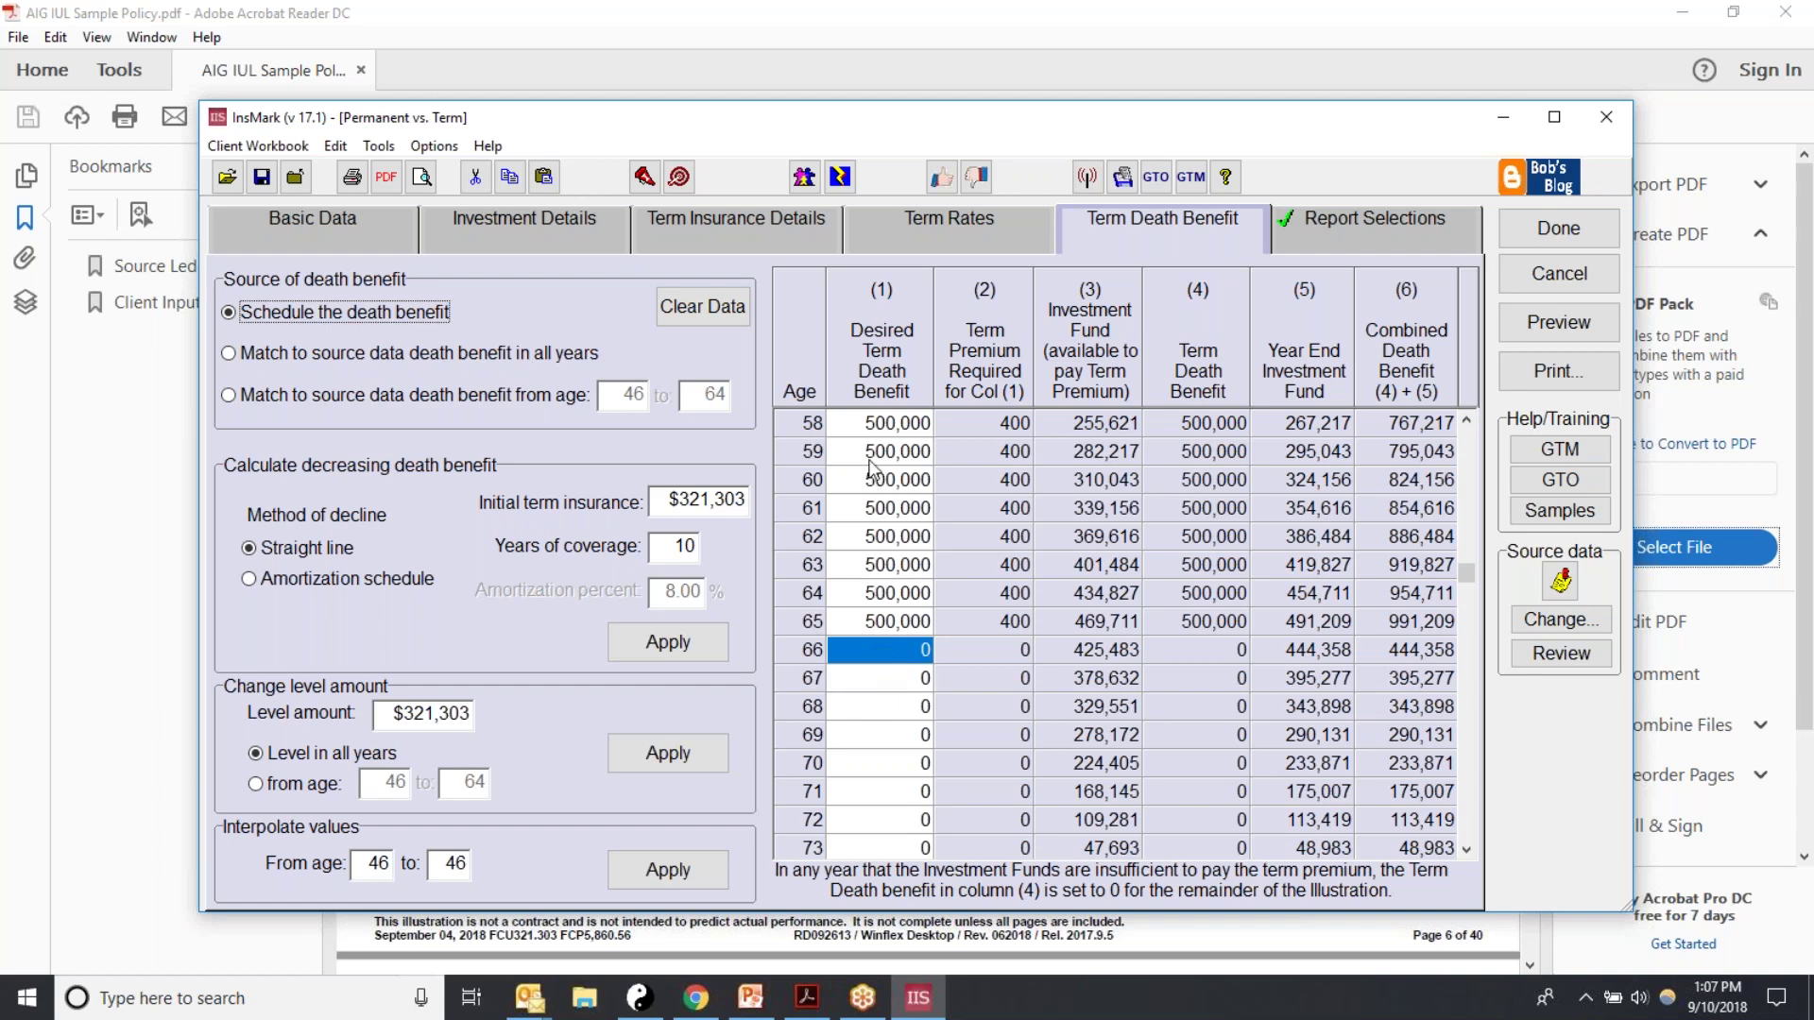
{"action": "key", "text": "Up"}
{"action": "key", "text": "Up"}
{"action": "key", "text": "Up"}
{"action": "key", "text": "Up"}
{"action": "key", "text": "Up"}
{"action": "left_click", "coordinate": [1470, 578]}
{"action": "left_click_drag", "start_coordinate": [1467, 569], "coordinate": [1464, 422]}
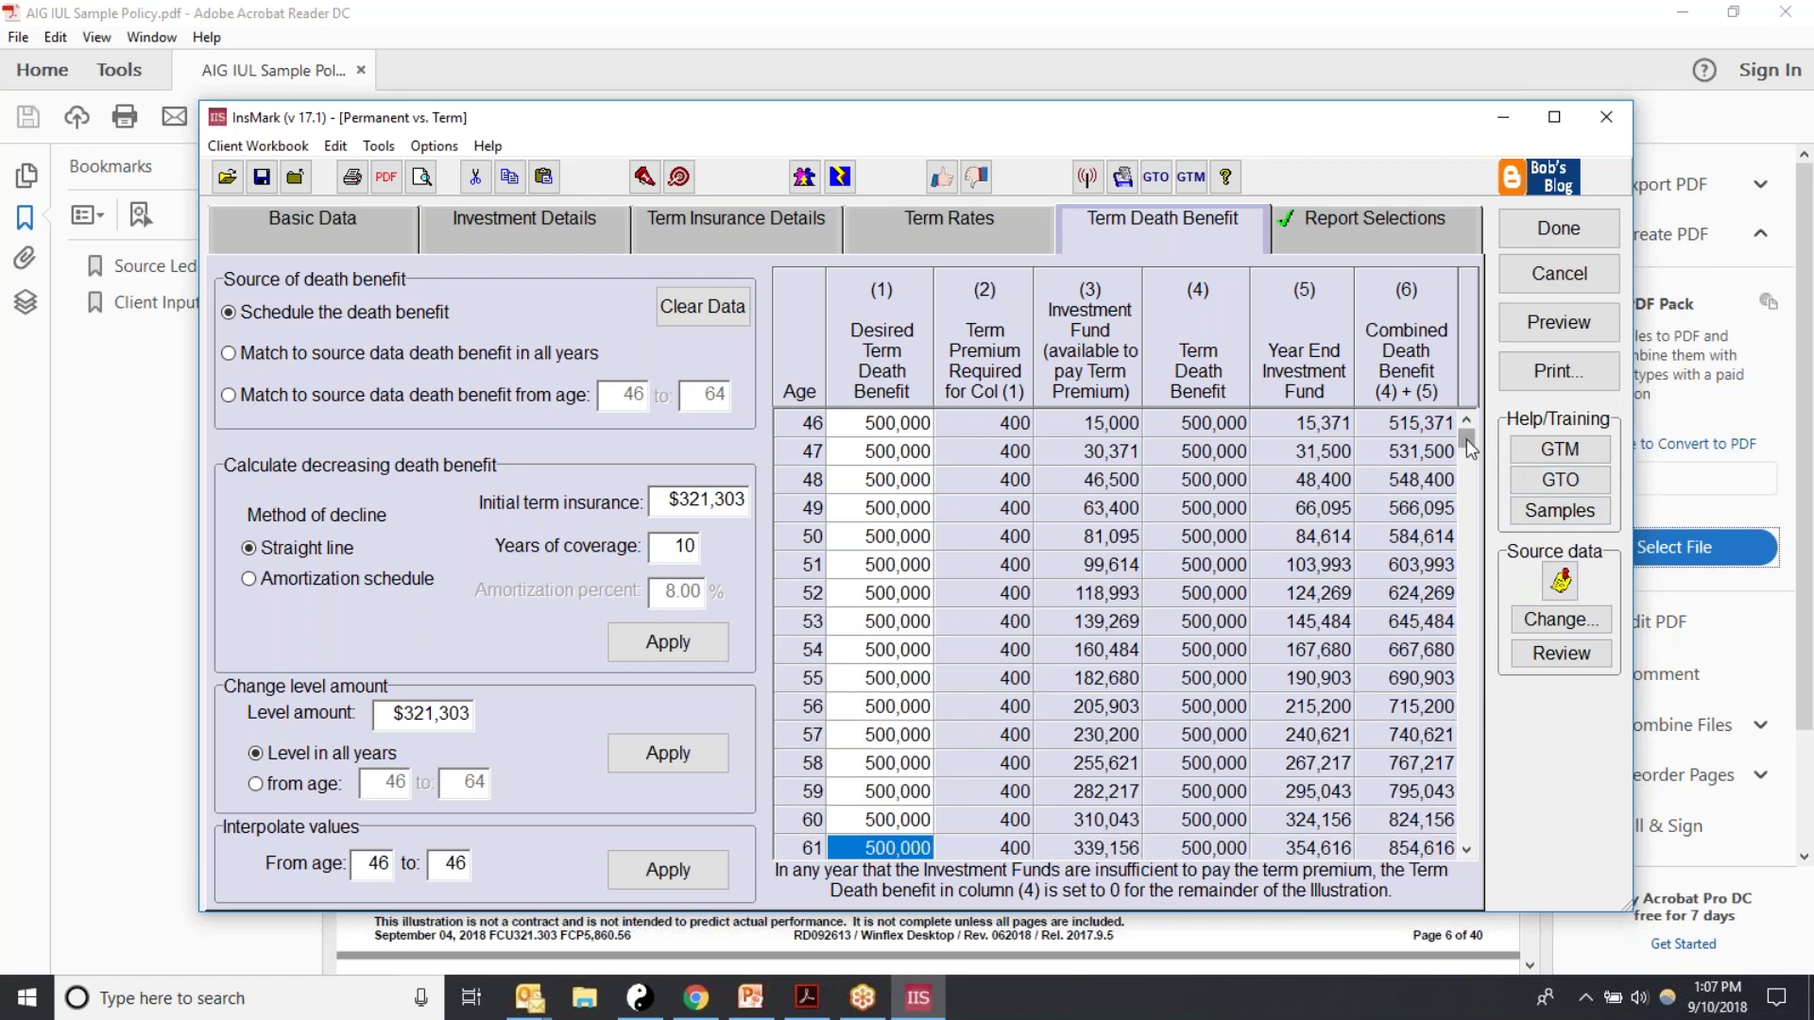
{"action": "left_click_drag", "start_coordinate": [1466, 439], "coordinate": [1468, 448]}
{"action": "left_click", "coordinate": [895, 236]}
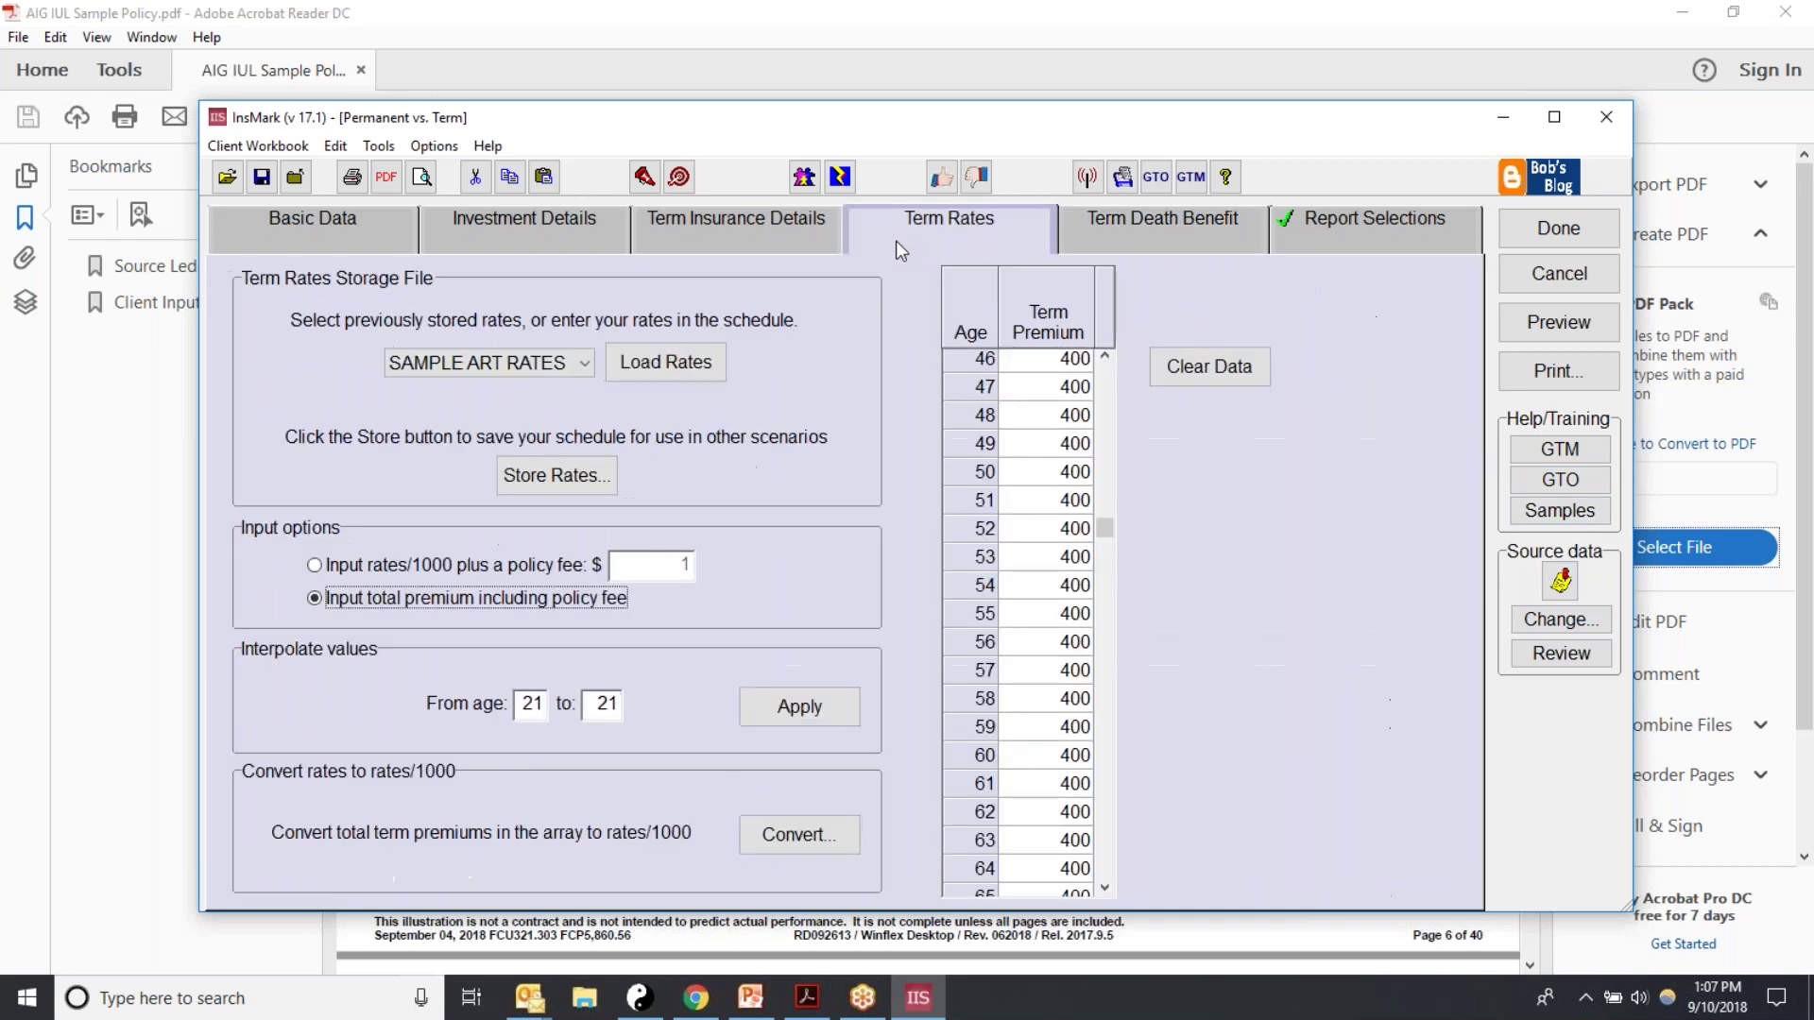
Step: Enter a 5,000 term premium for ages 66–68 and check the death benefit schedule
{"action": "left_click", "coordinate": [1109, 531]}
{"action": "left_click_drag", "start_coordinate": [1109, 531], "coordinate": [1113, 626]}
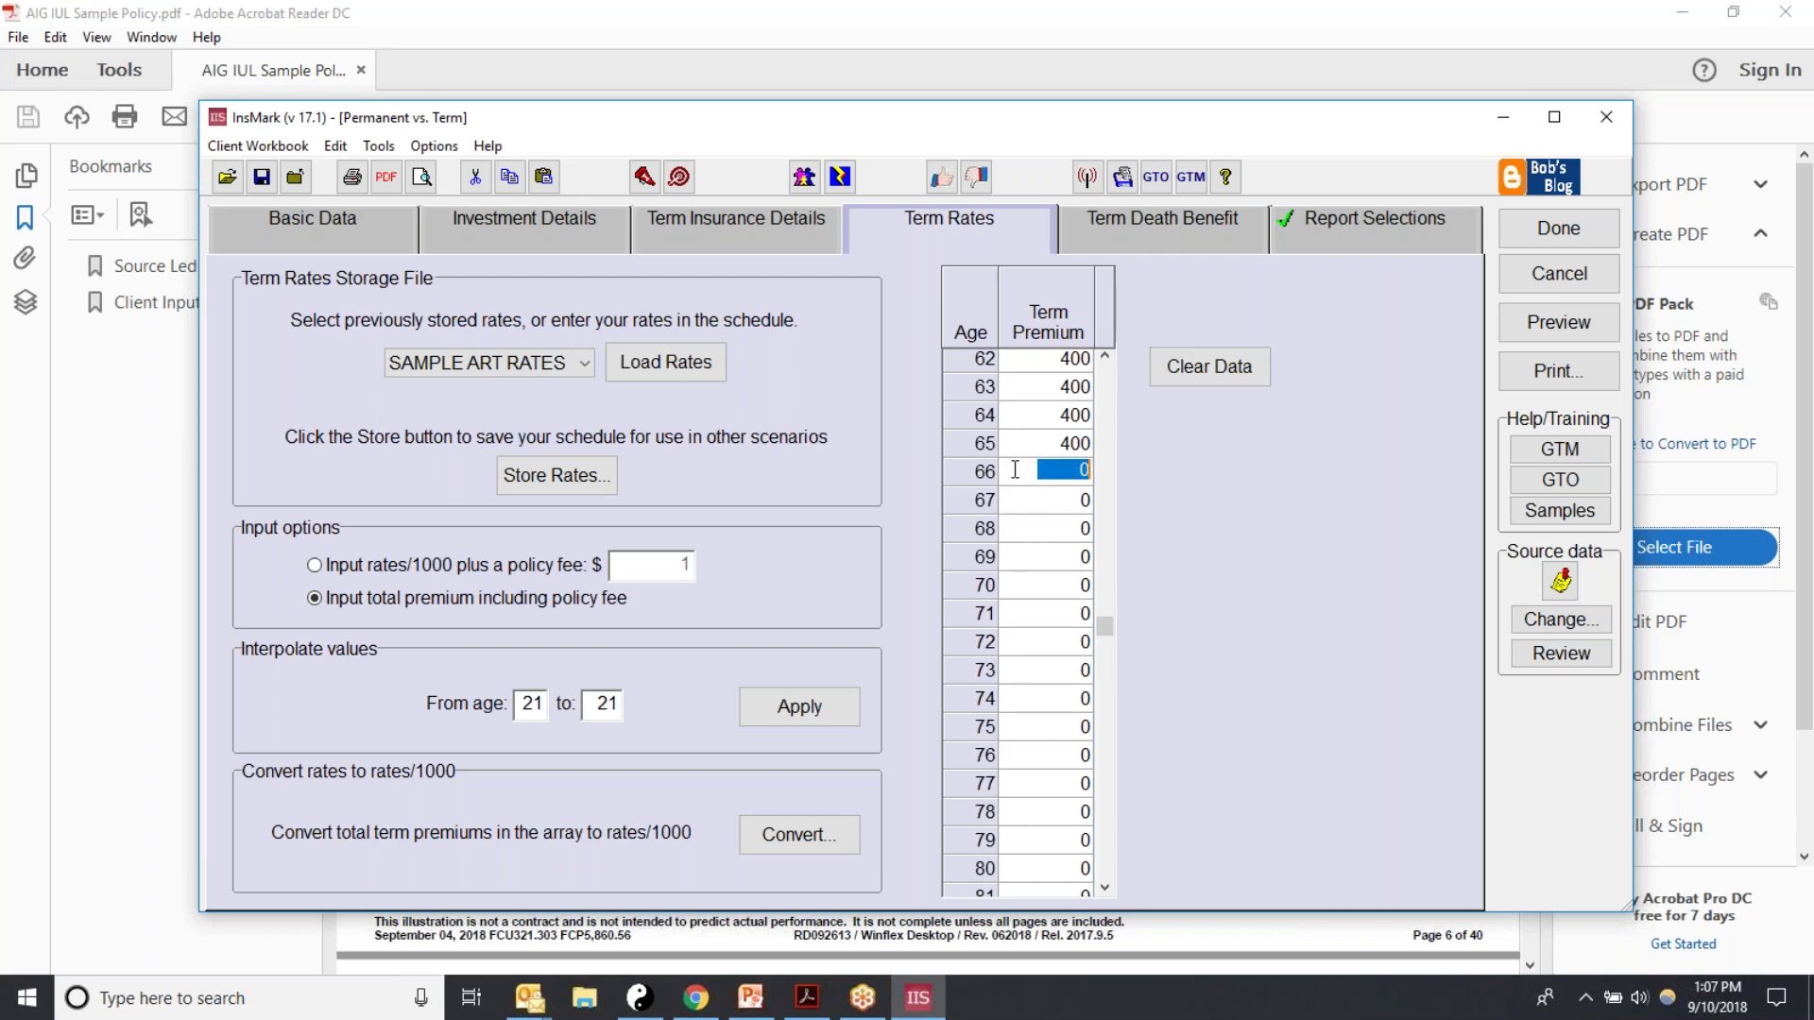
{"action": "type", "text": "5,000"}
{"action": "key", "text": "Return"}
{"action": "key", "text": "Return"}
{"action": "key", "text": "Return"}
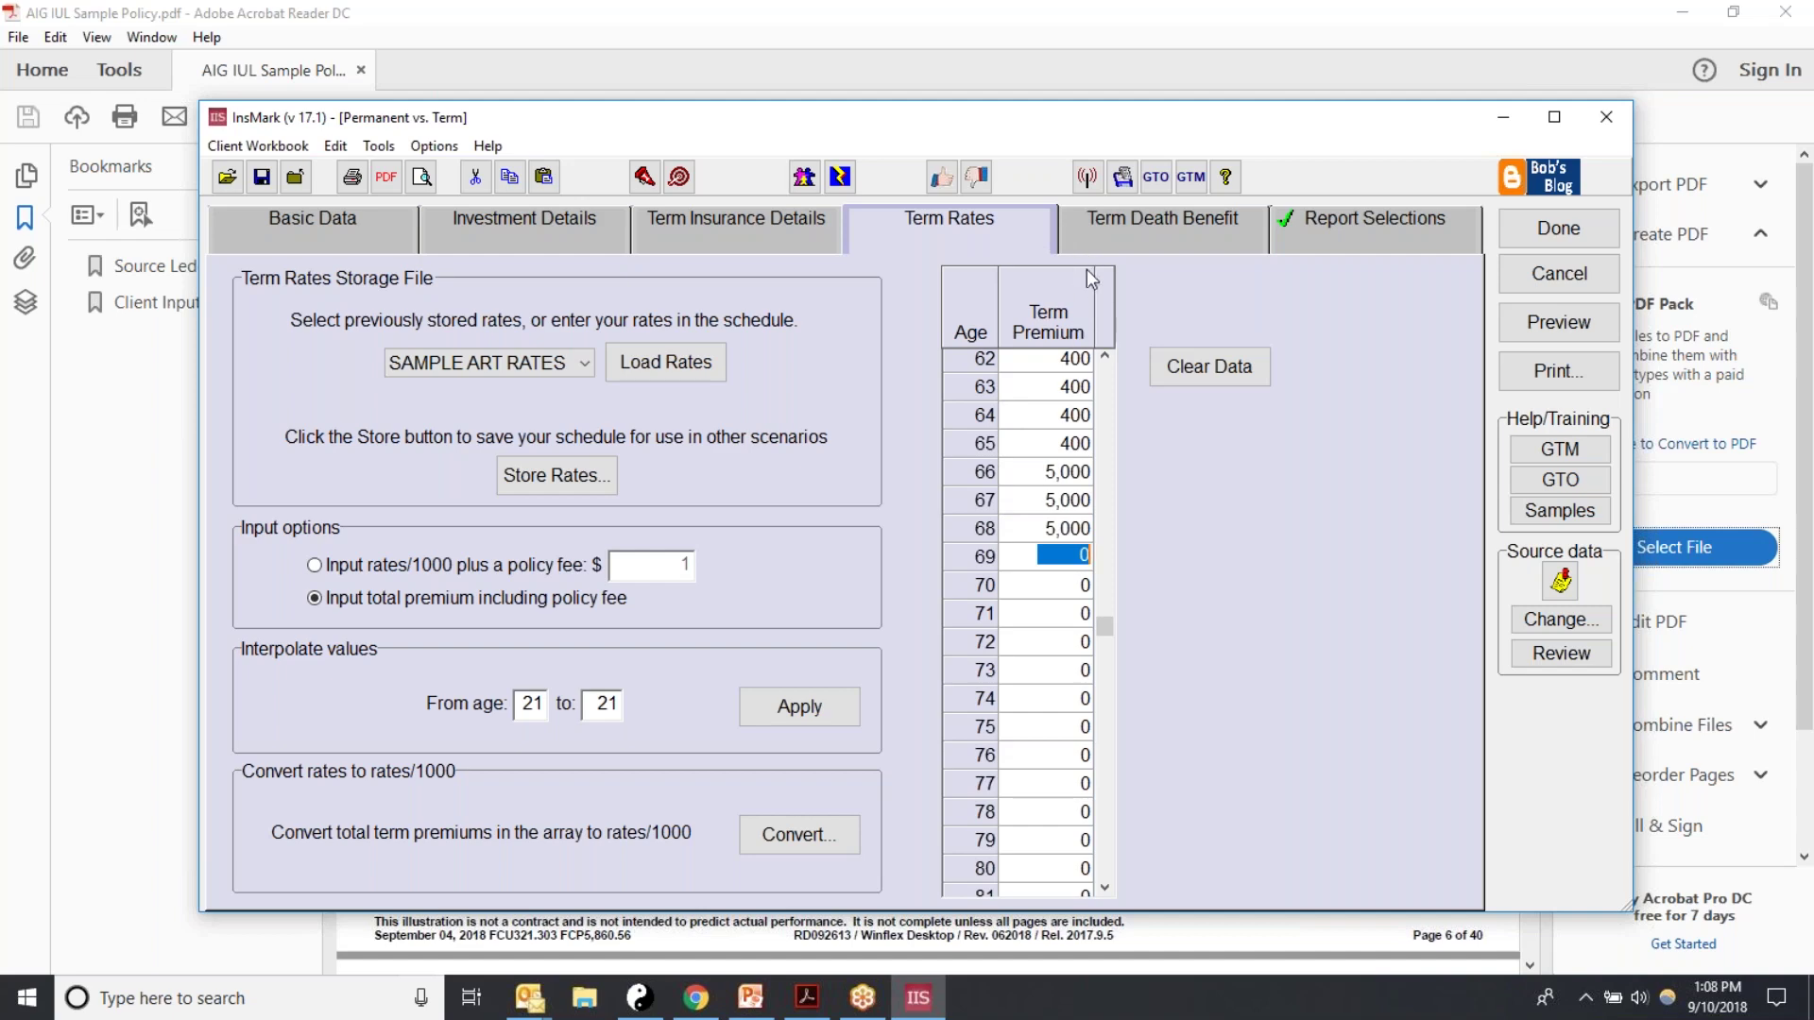
{"action": "left_click", "coordinate": [1080, 219]}
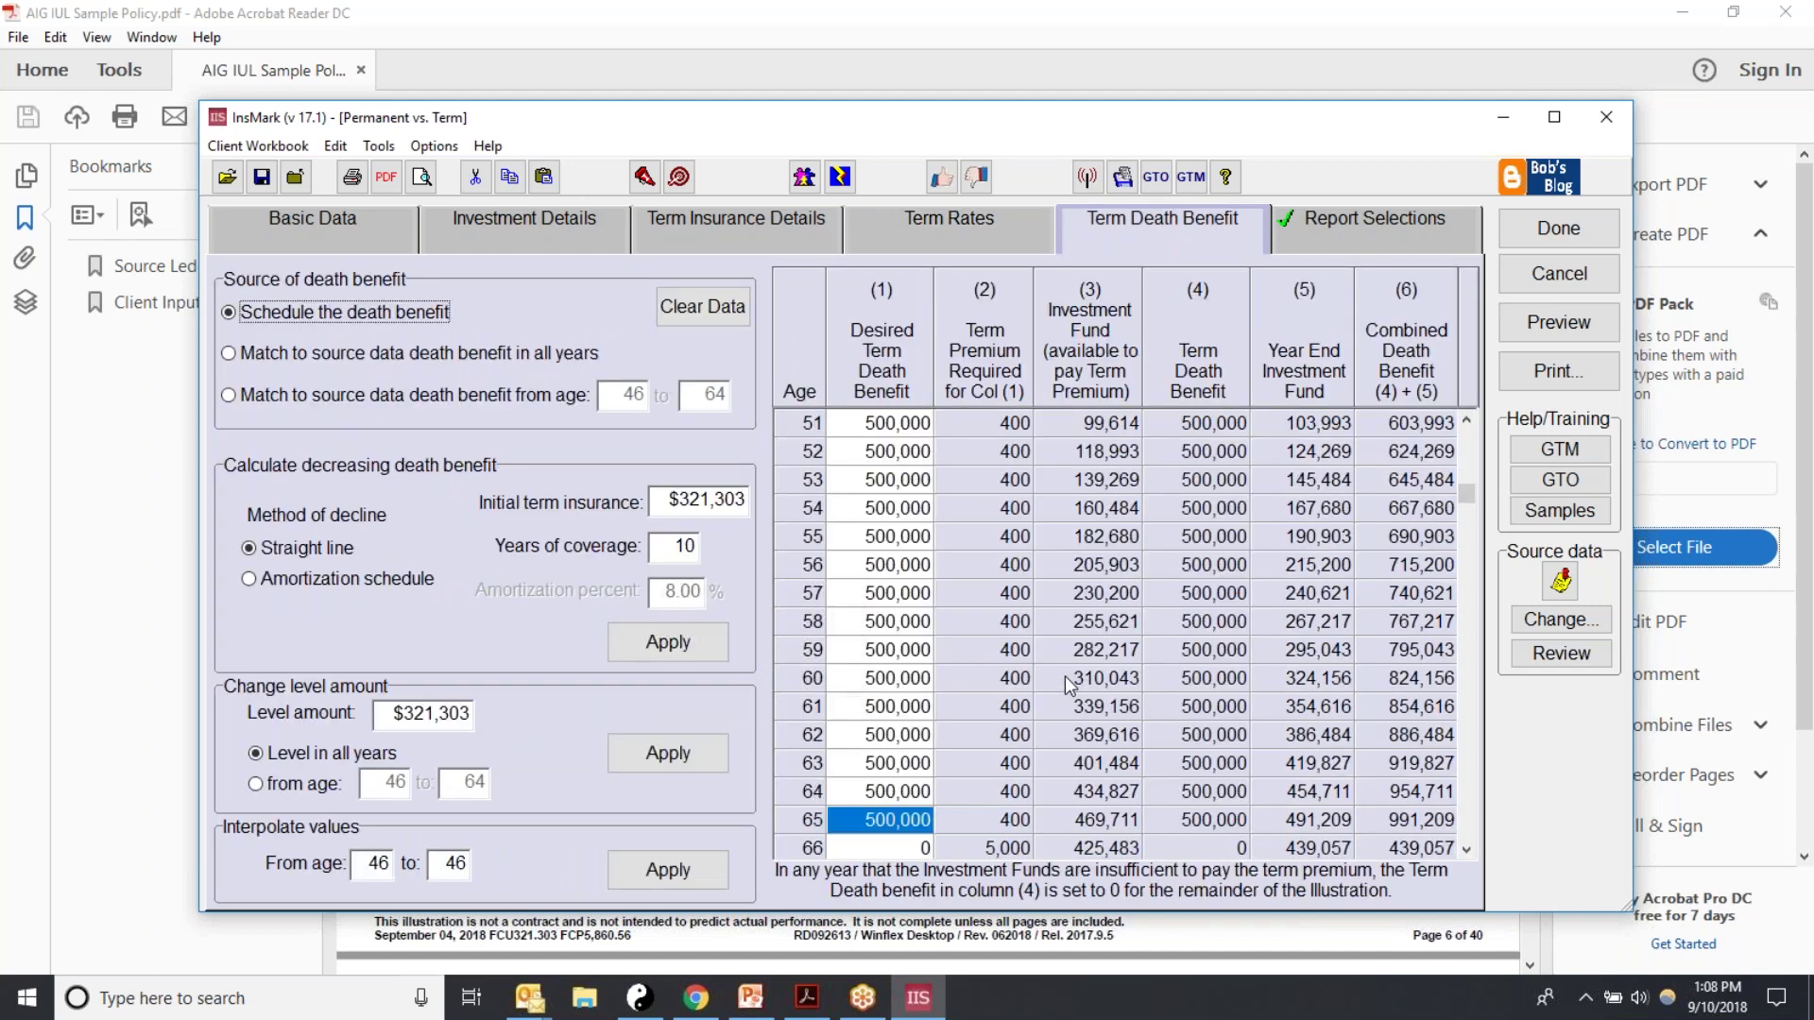
{"action": "left_click", "coordinate": [856, 745]}
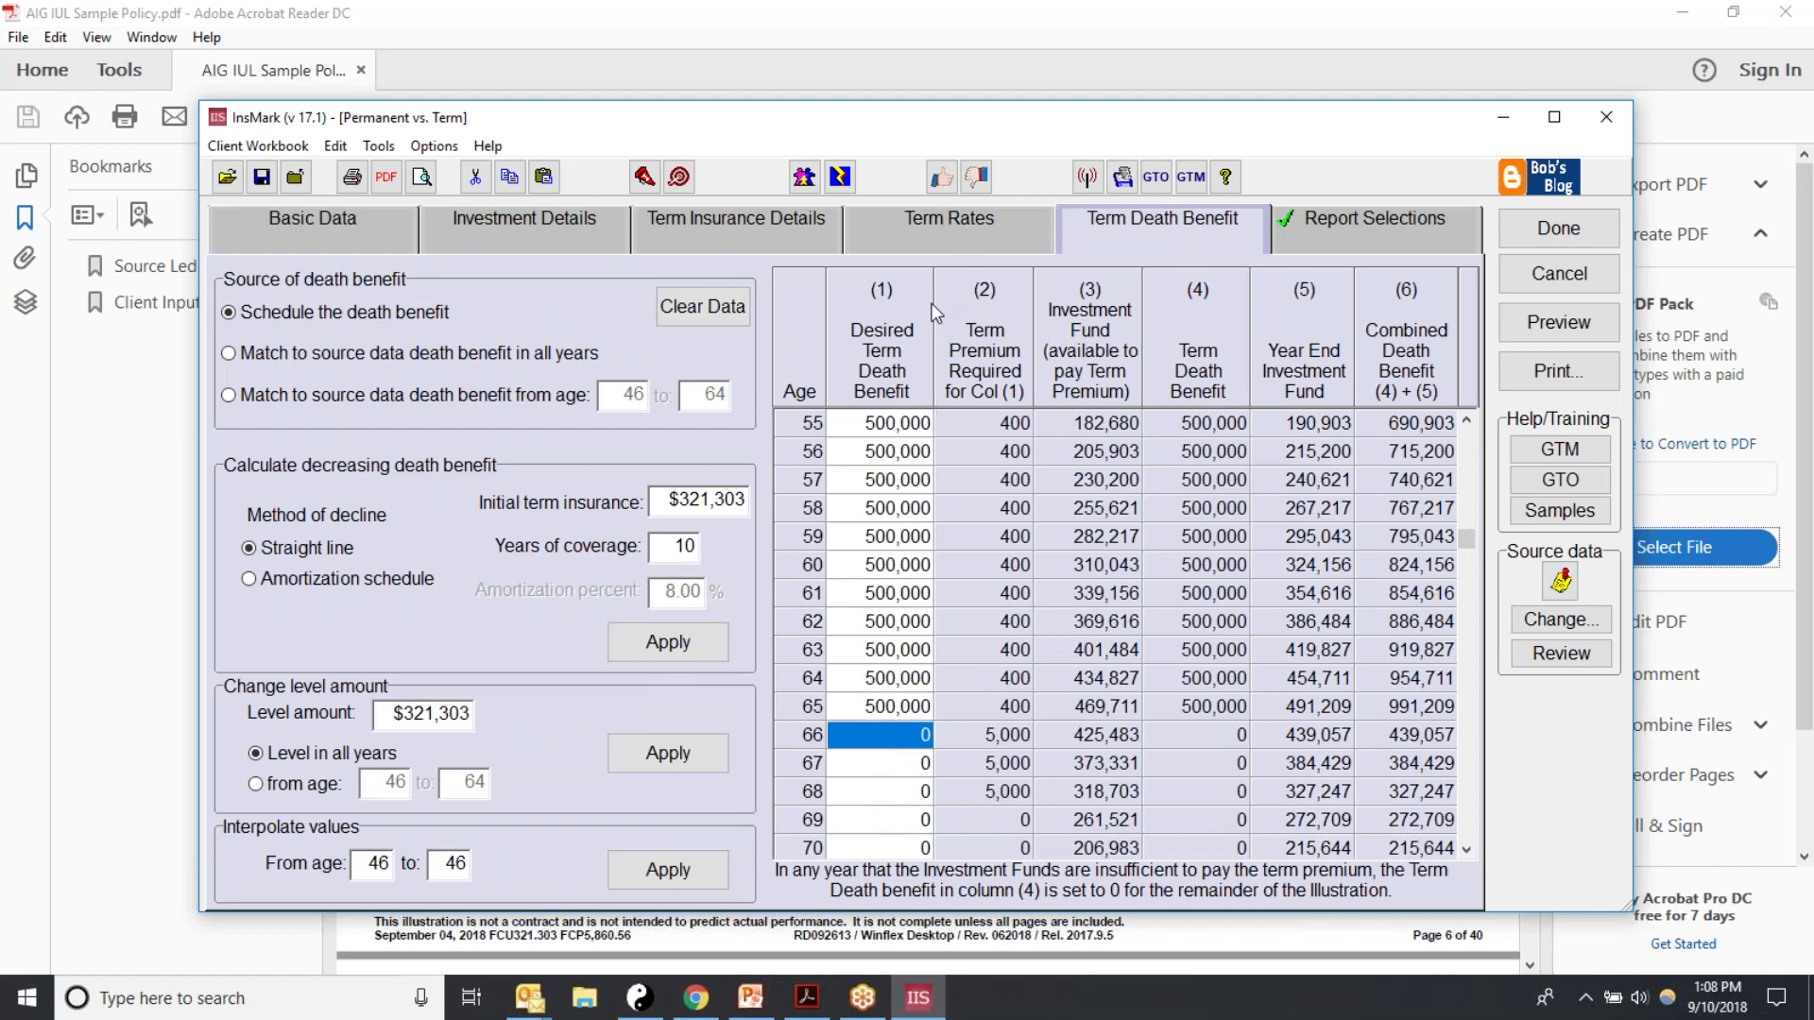
Step: Back on Term Rates, try 400 premiums for ages 66 and 67
{"action": "left_click", "coordinate": [930, 220]}
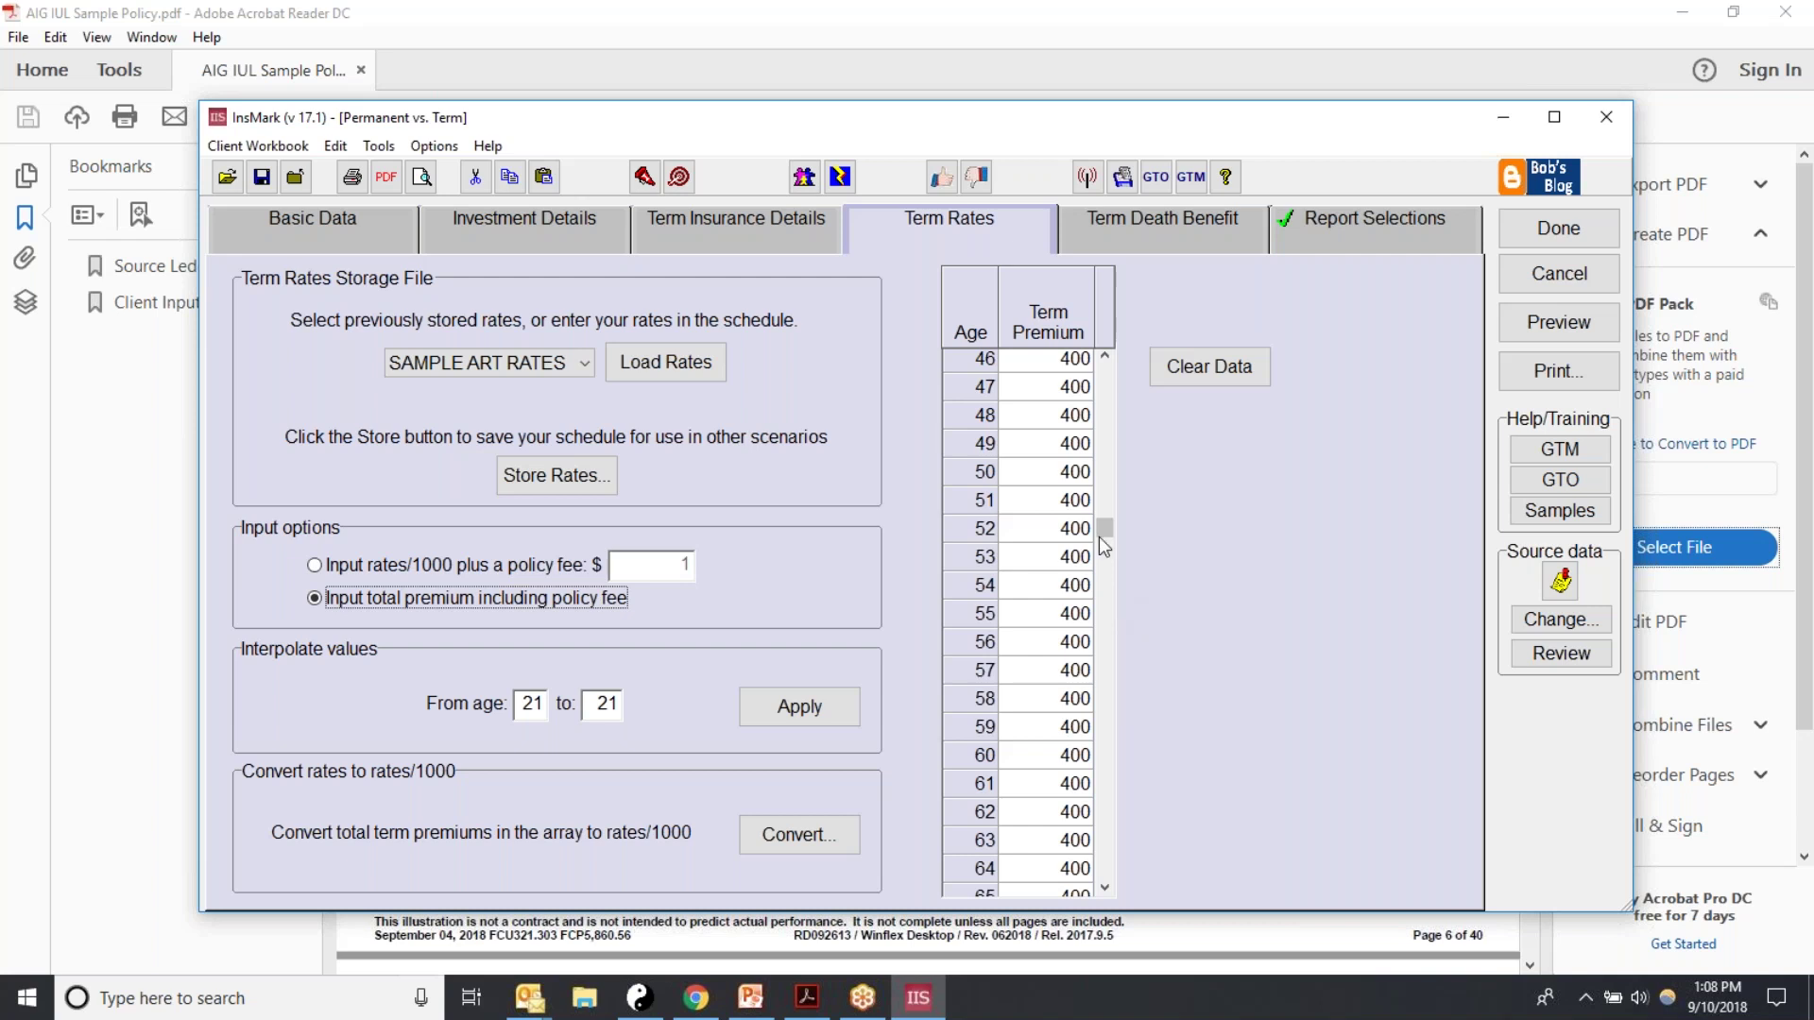
{"action": "left_click_drag", "start_coordinate": [1106, 528], "coordinate": [1106, 596]}
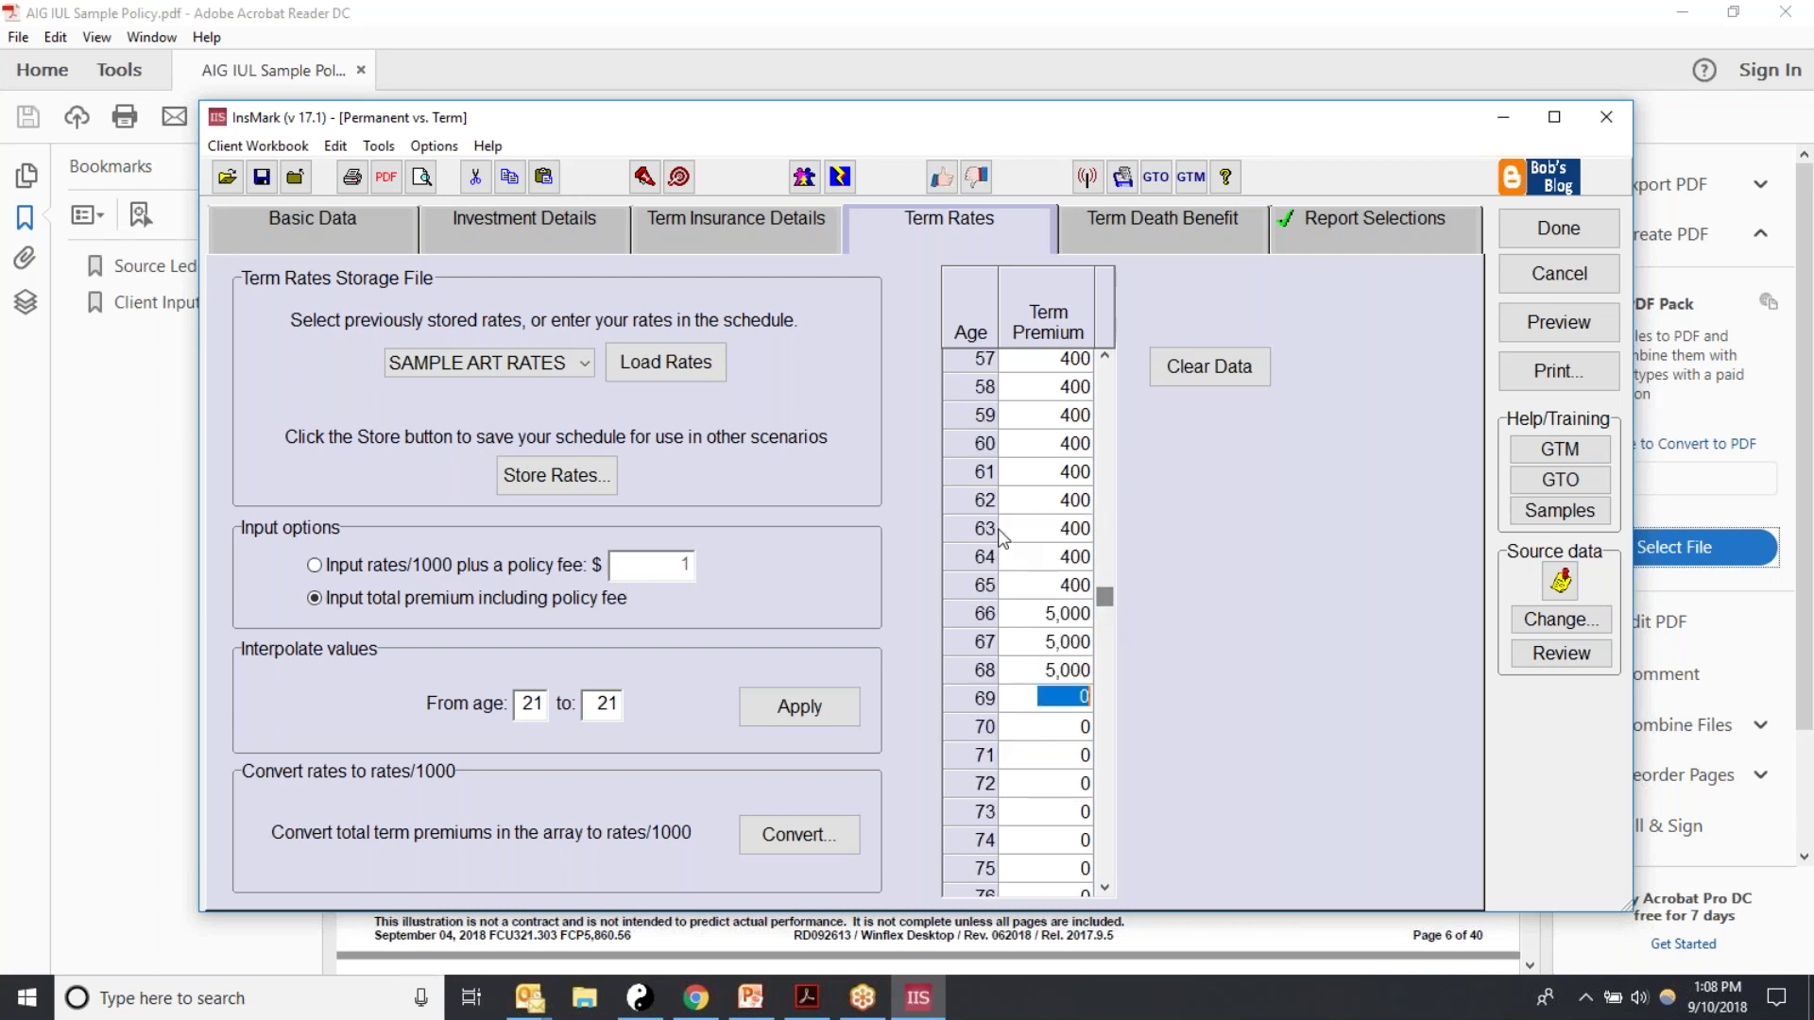
{"action": "left_click", "coordinate": [1041, 614]}
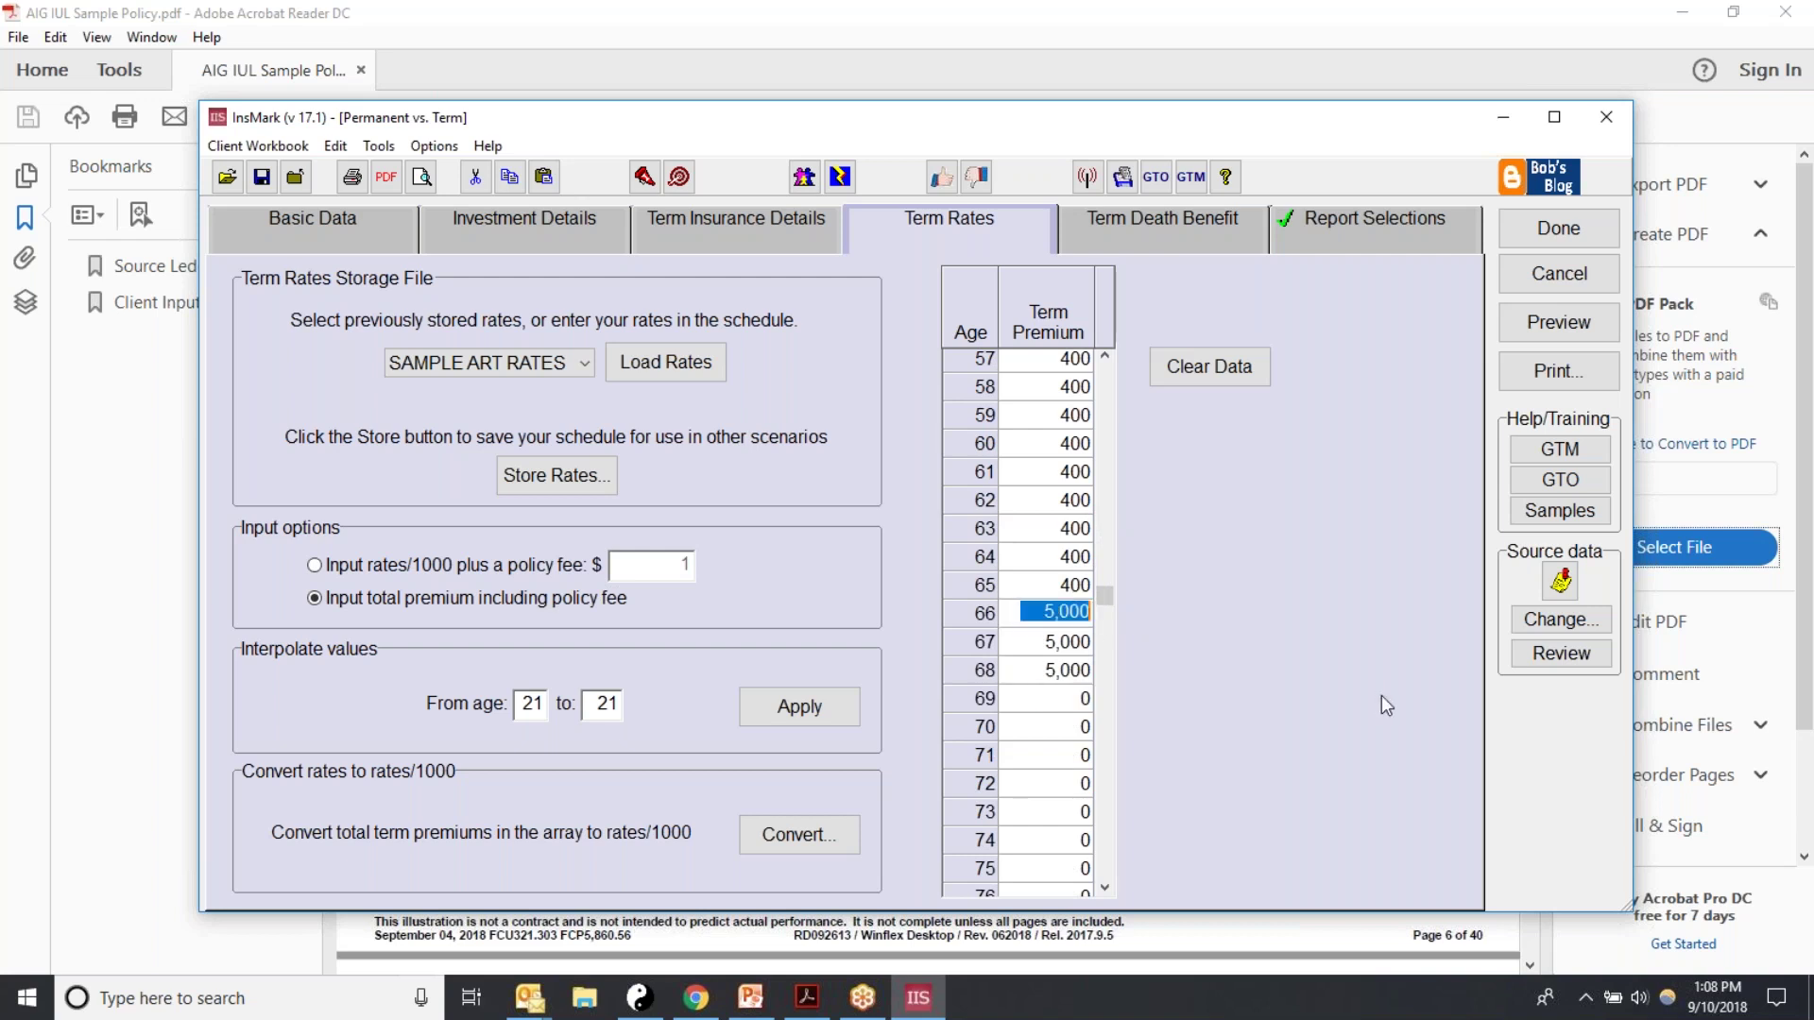
{"action": "type", "text": "400"}
{"action": "key", "text": "Return"}
{"action": "type", "text": "400"}
{"action": "key", "text": "Return"}
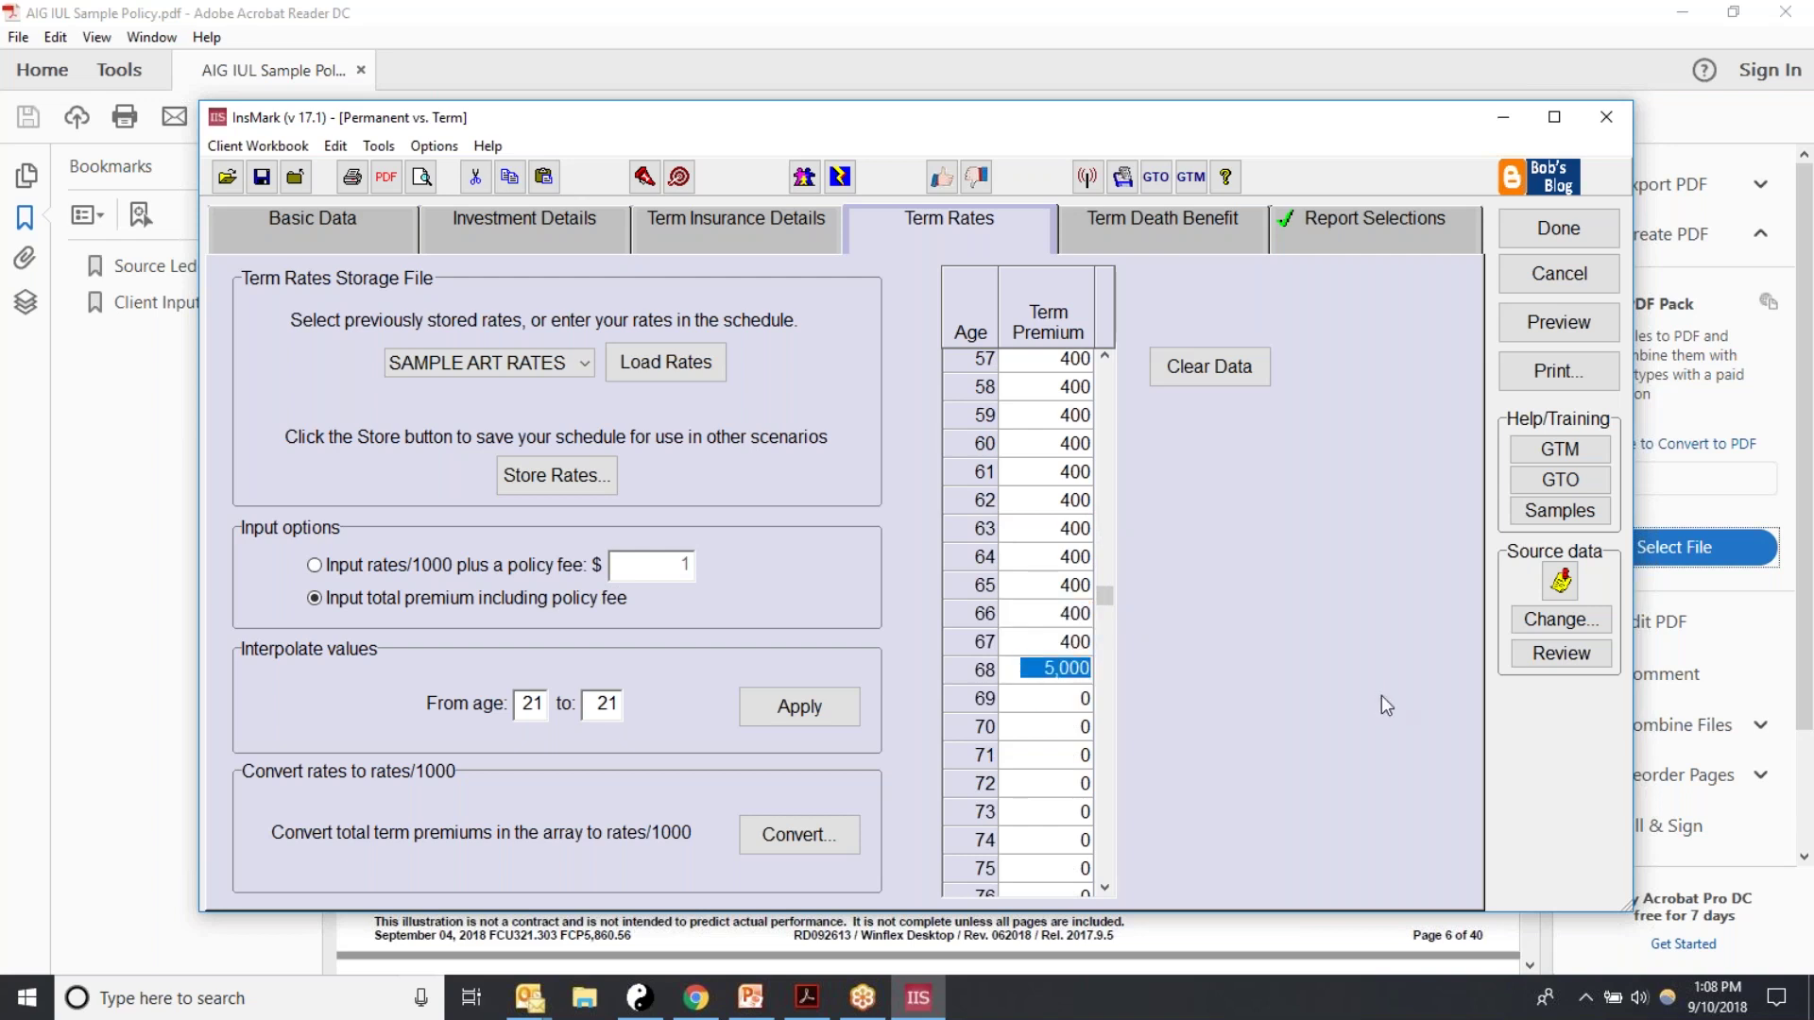
Step: Reset the age 66–68 term premiums to 0 and return to Term Death Benefit
{"action": "left_click", "coordinate": [1035, 612]}
{"action": "type", "text": "0"}
{"action": "key", "text": "Return"}
{"action": "type", "text": "0"}
{"action": "key", "text": "Return"}
{"action": "type", "text": "0"}
{"action": "key", "text": "Return"}
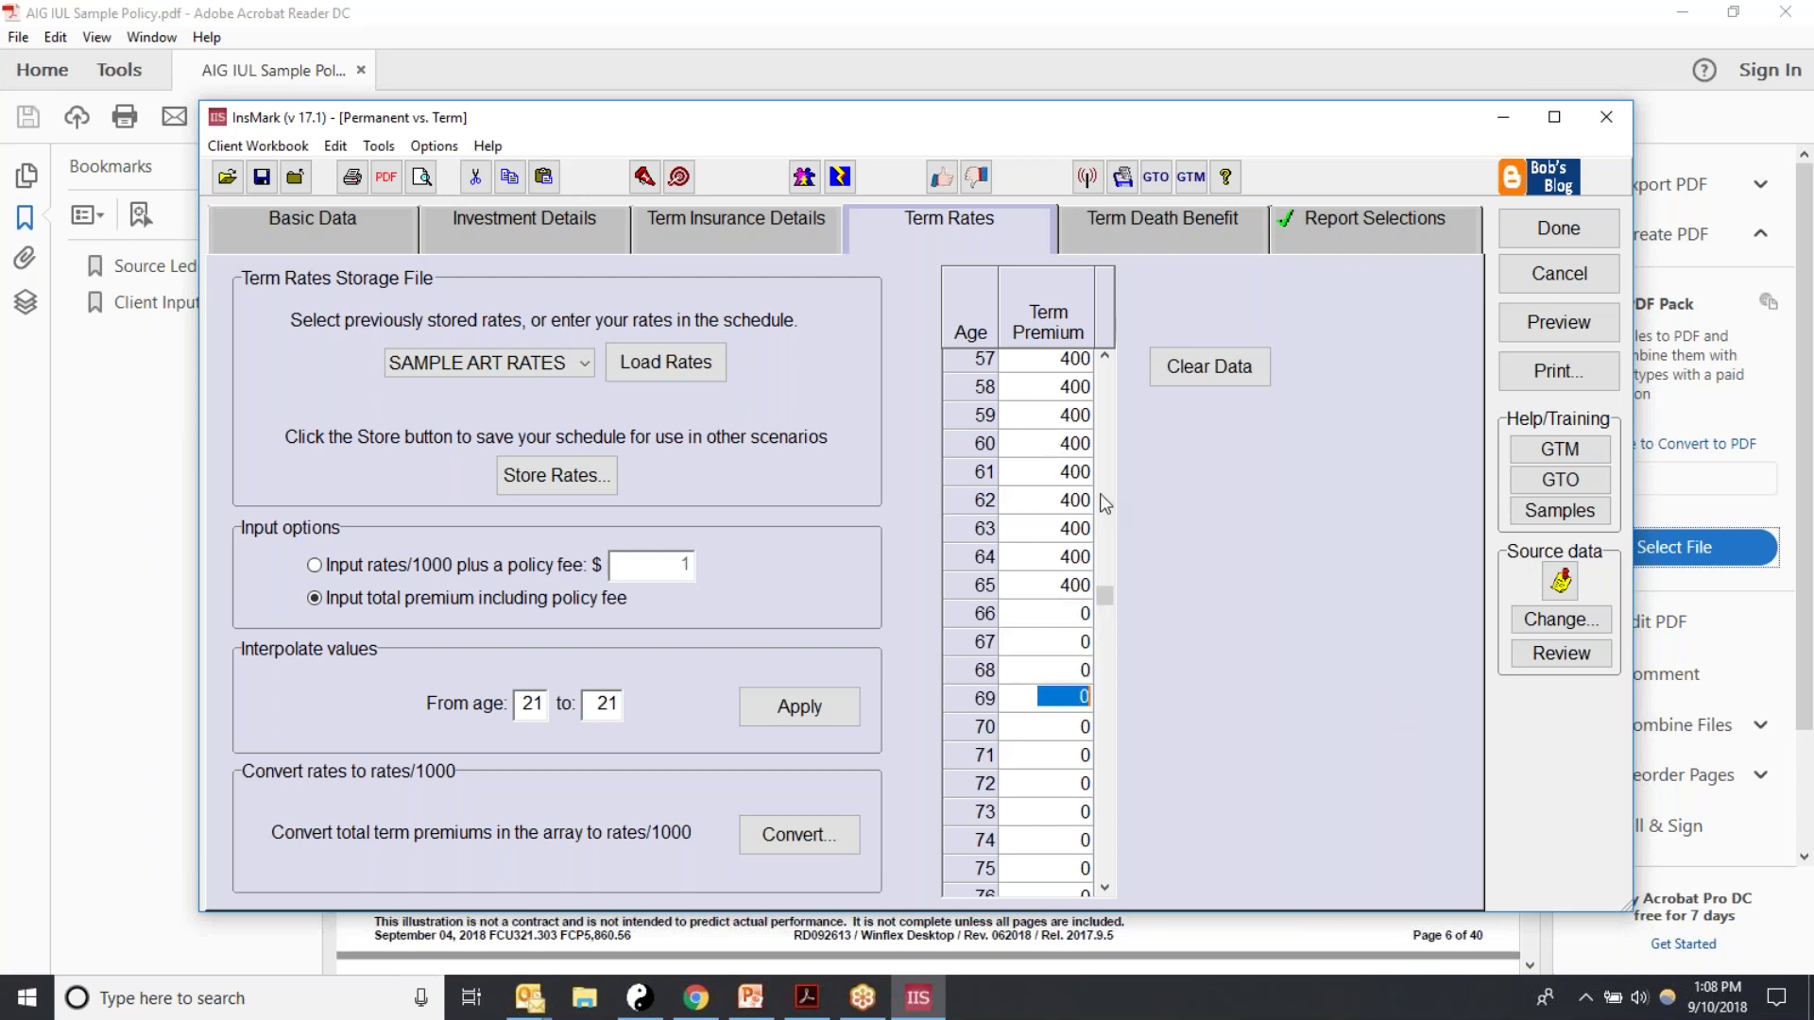
{"action": "left_click_drag", "start_coordinate": [1103, 593], "coordinate": [1105, 552]}
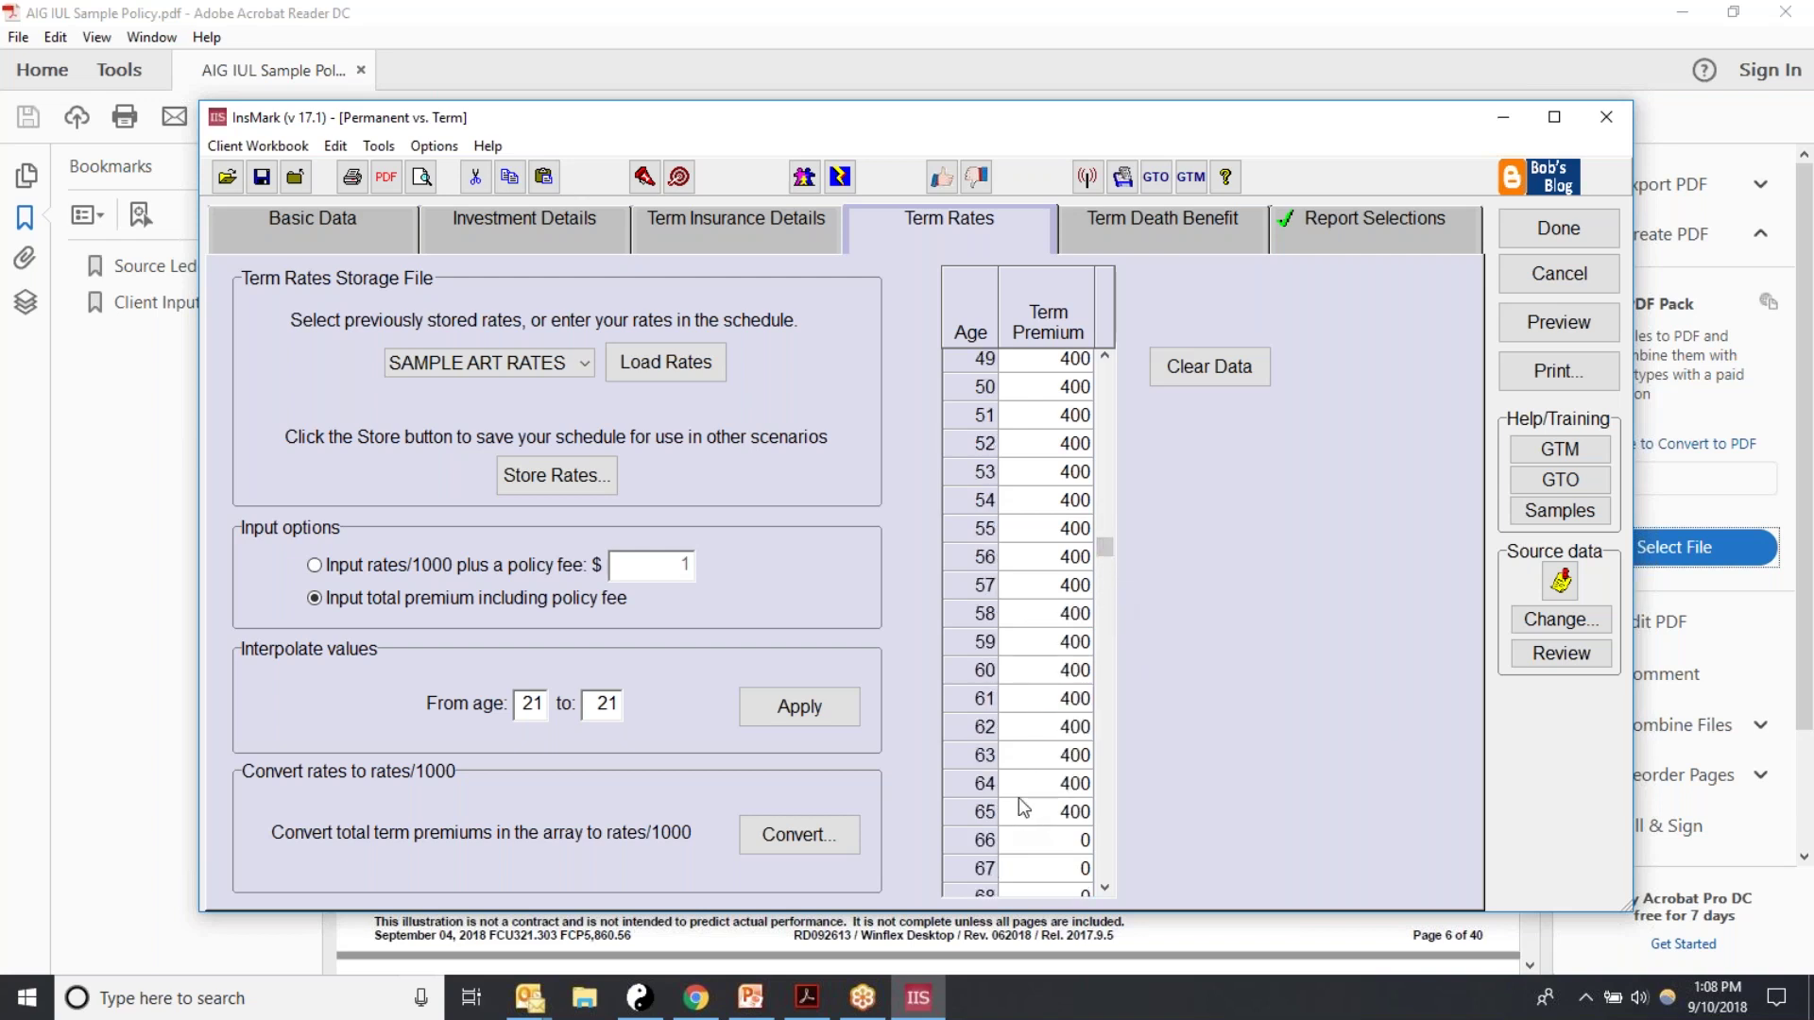
{"action": "left_click", "coordinate": [1143, 218]}
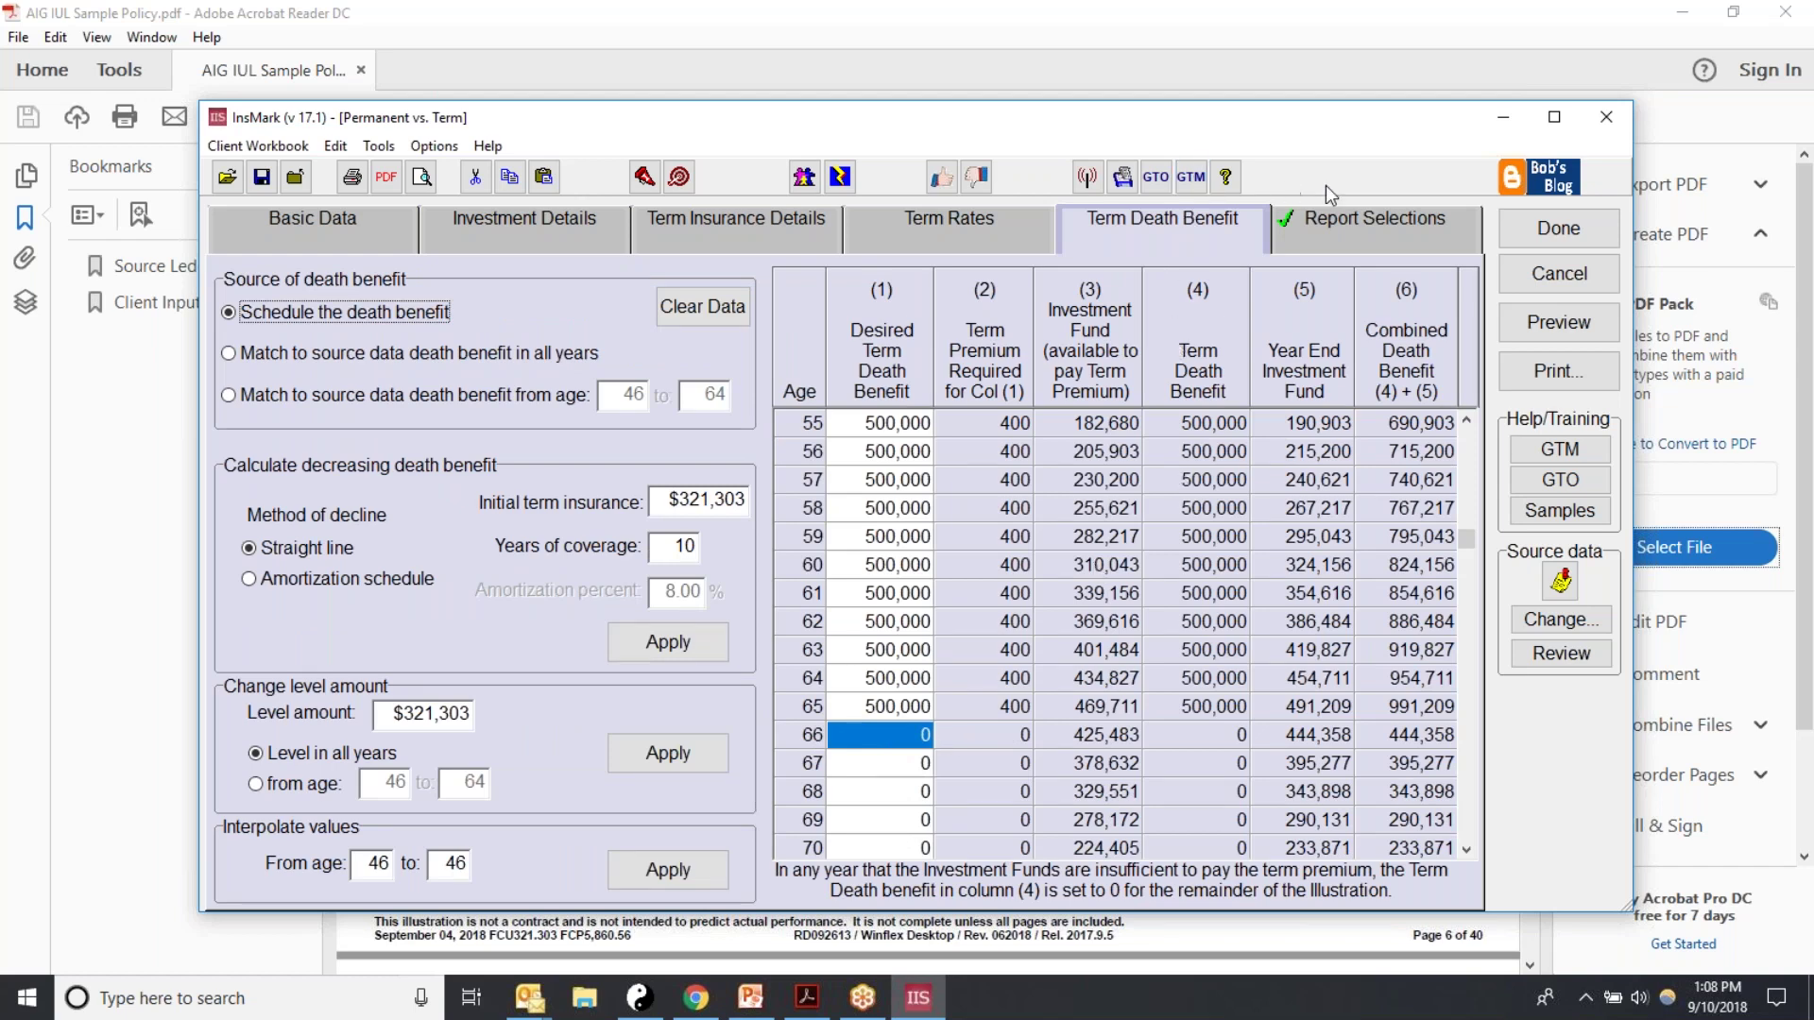
Step: Apply Use System Defaults in Report Selections and preview the 14-page Permanent vs. Term report
{"action": "left_click", "coordinate": [1315, 237]}
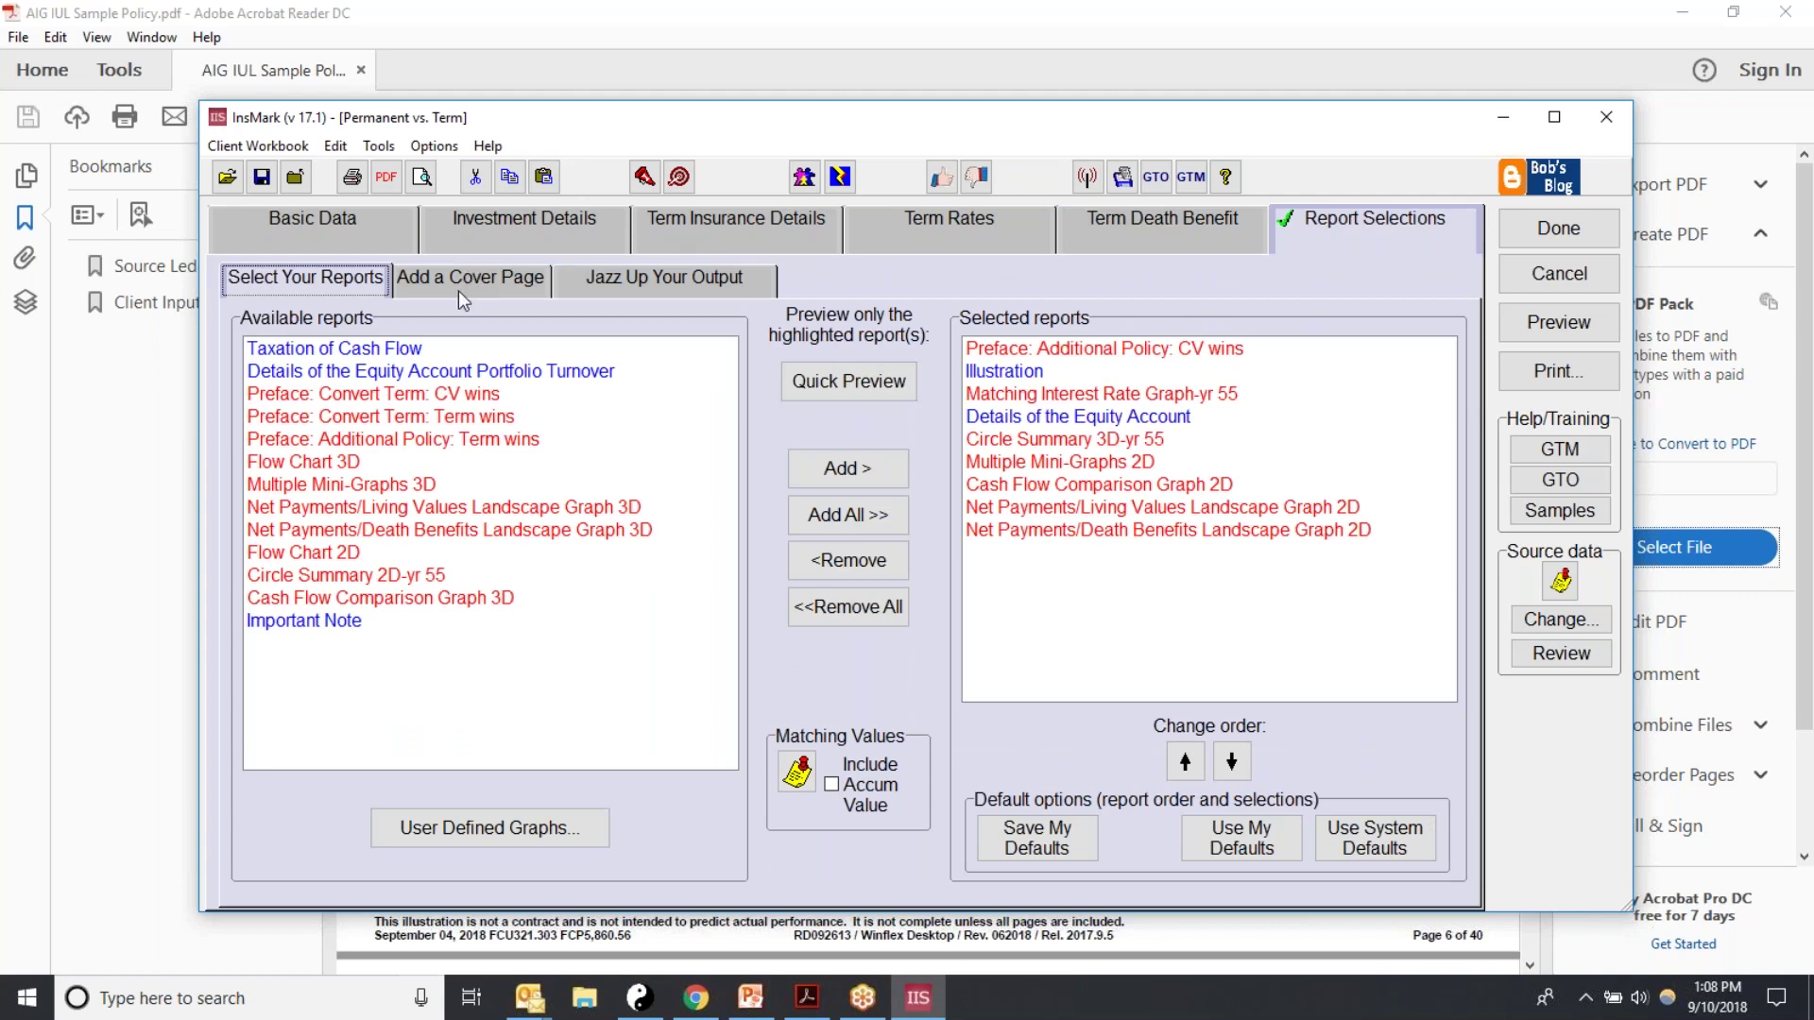
{"action": "left_click", "coordinate": [1374, 838]}
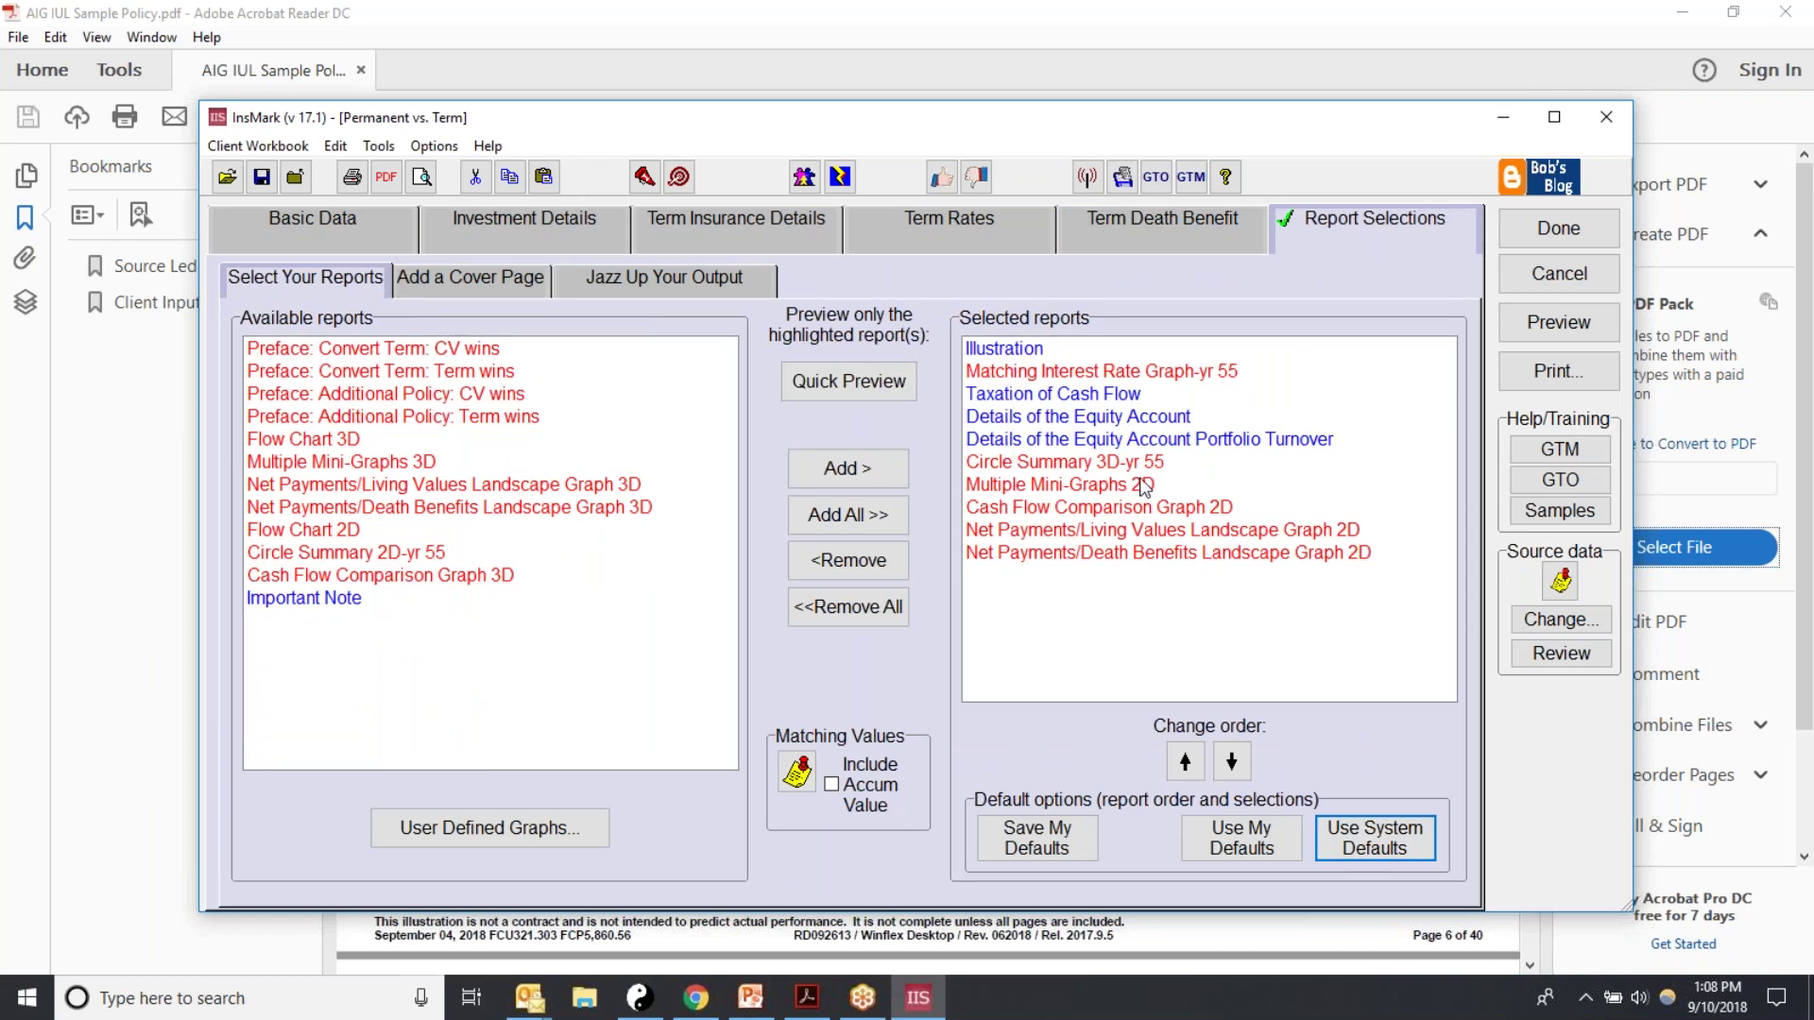
{"action": "left_click", "coordinate": [1559, 317]}
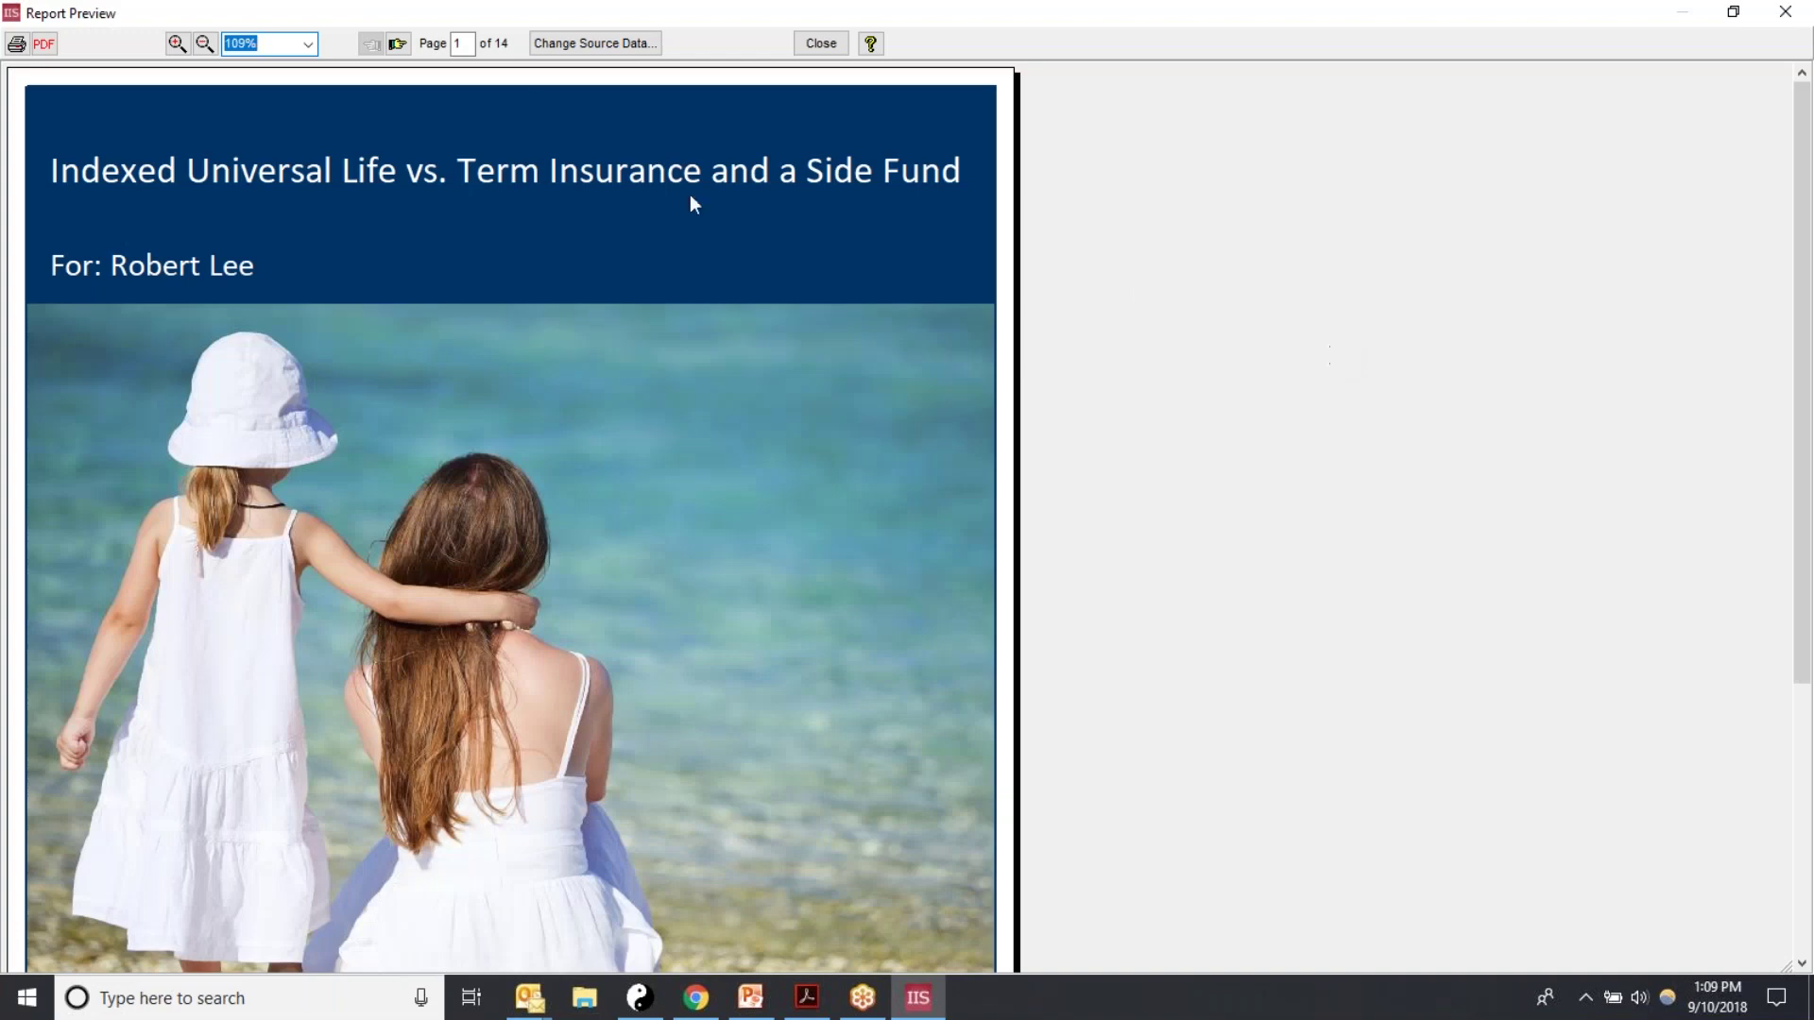
Step: Advance the preview to page 2, the Comparison ledger, and scroll down to its totals
{"action": "left_click", "coordinate": [396, 45]}
{"action": "scroll", "coordinate": [637, 436], "scroll_direction": "down", "scroll_amount": 3}
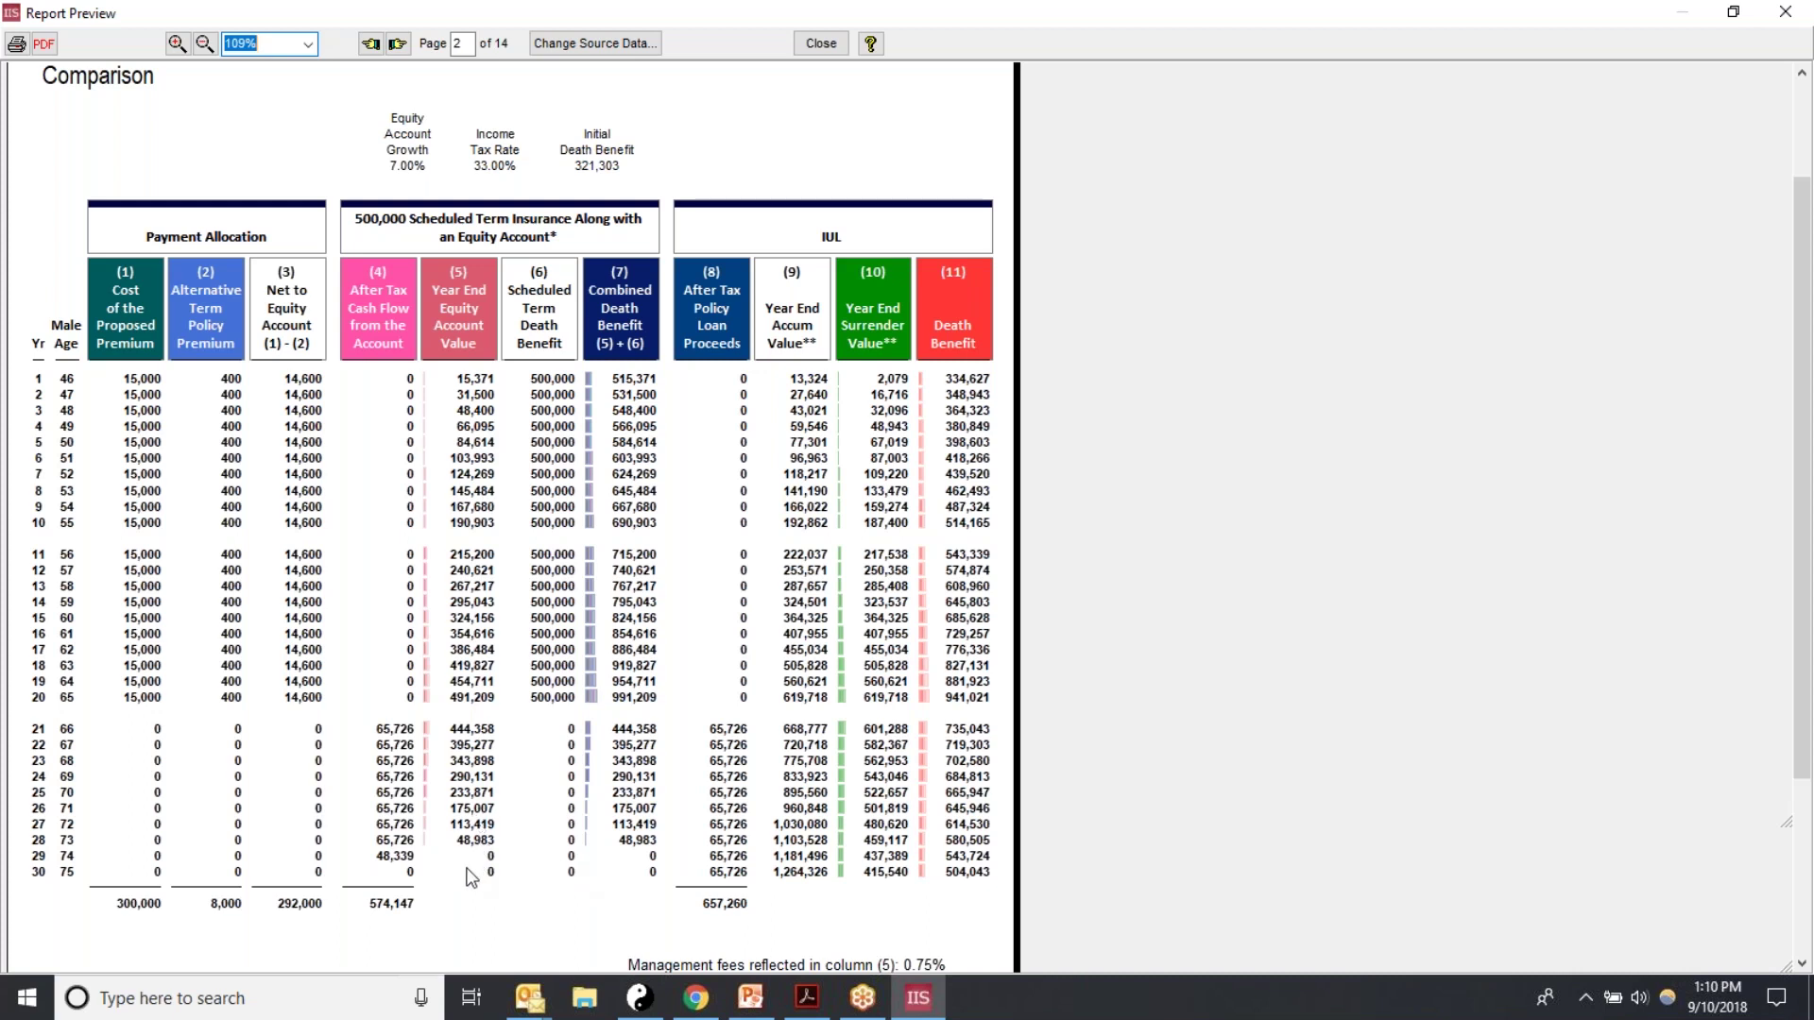
Step: Page through preview pages 3 and 4 (Matching Values at Age 100), then close the preview
{"action": "left_click", "coordinate": [396, 43]}
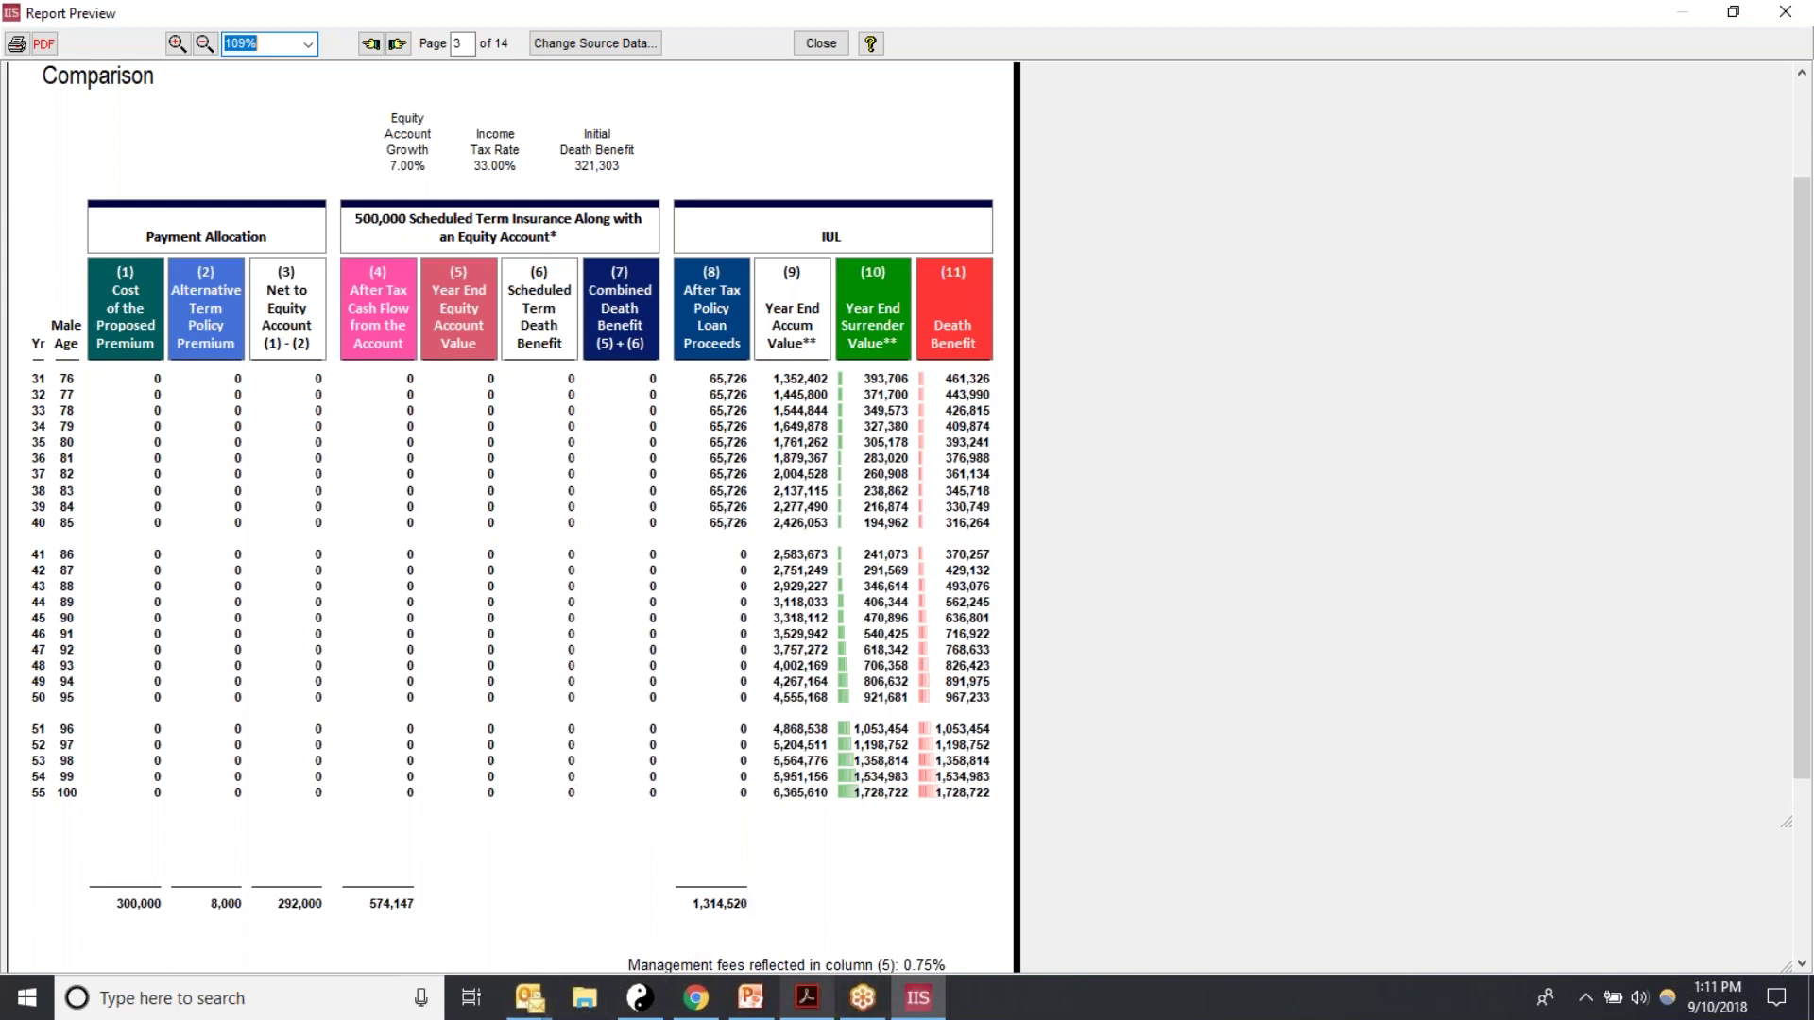
{"action": "left_click", "coordinate": [401, 45]}
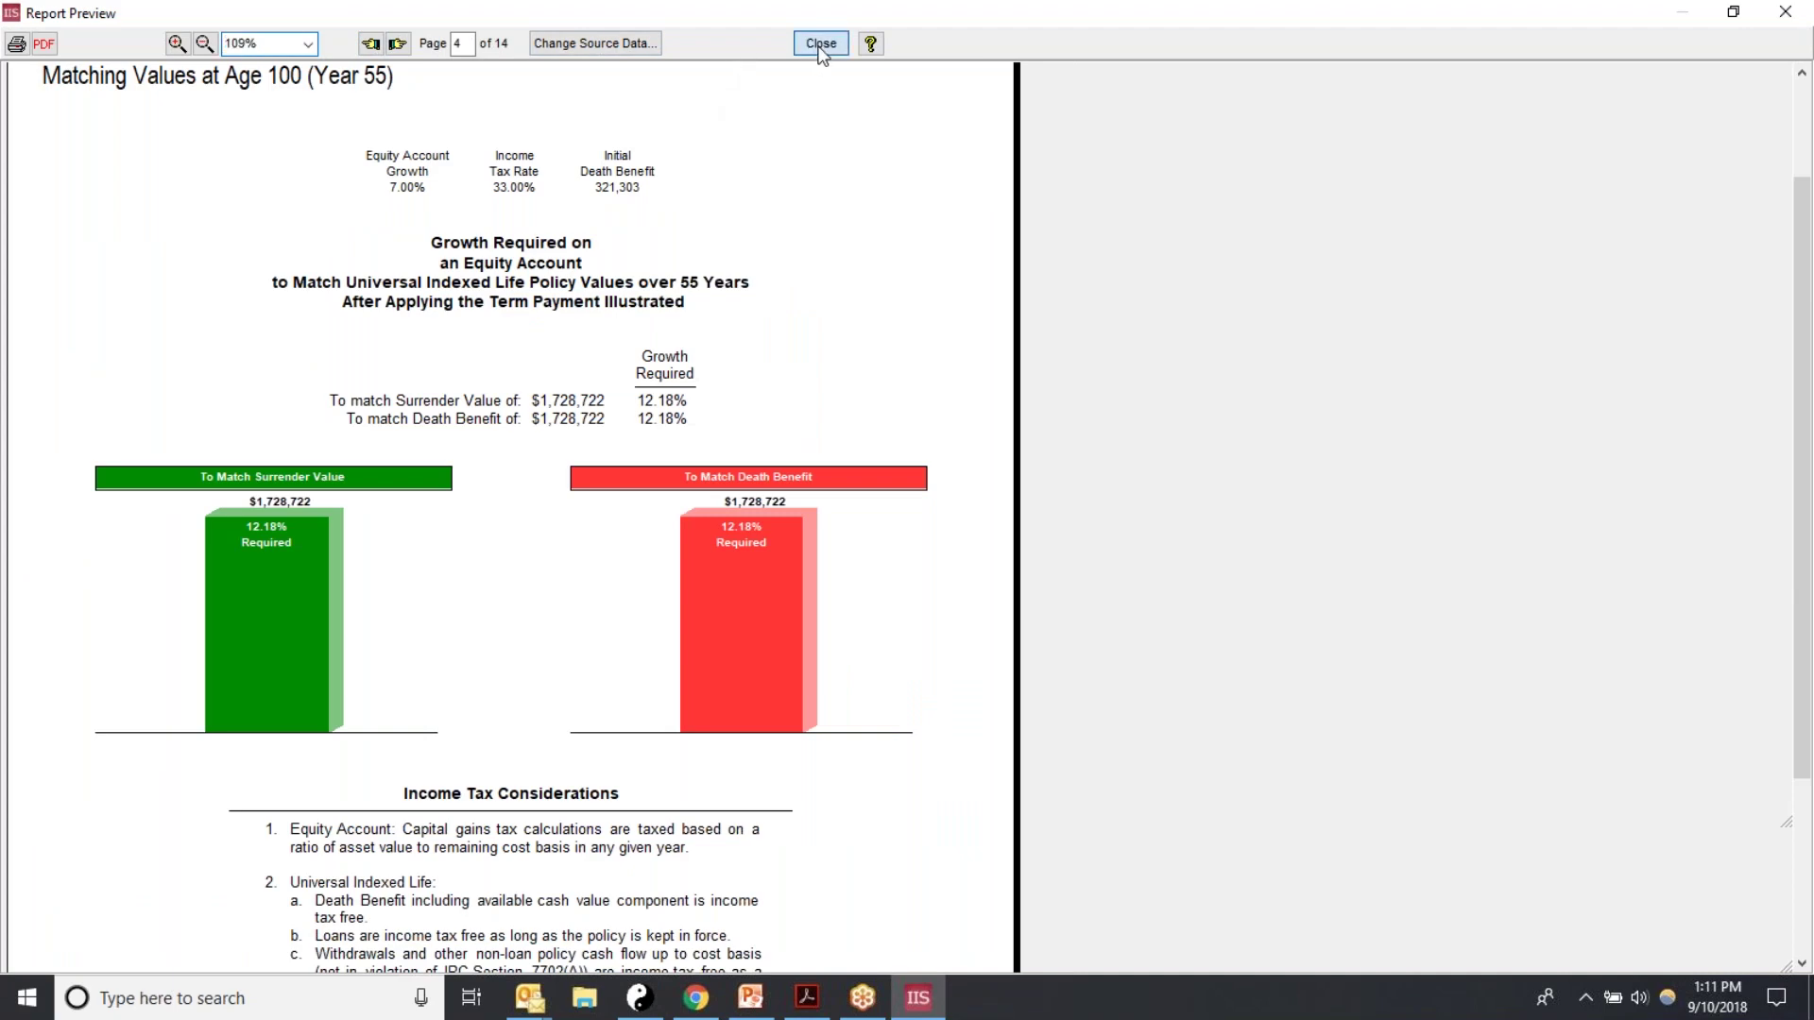
{"action": "left_click", "coordinate": [820, 44]}
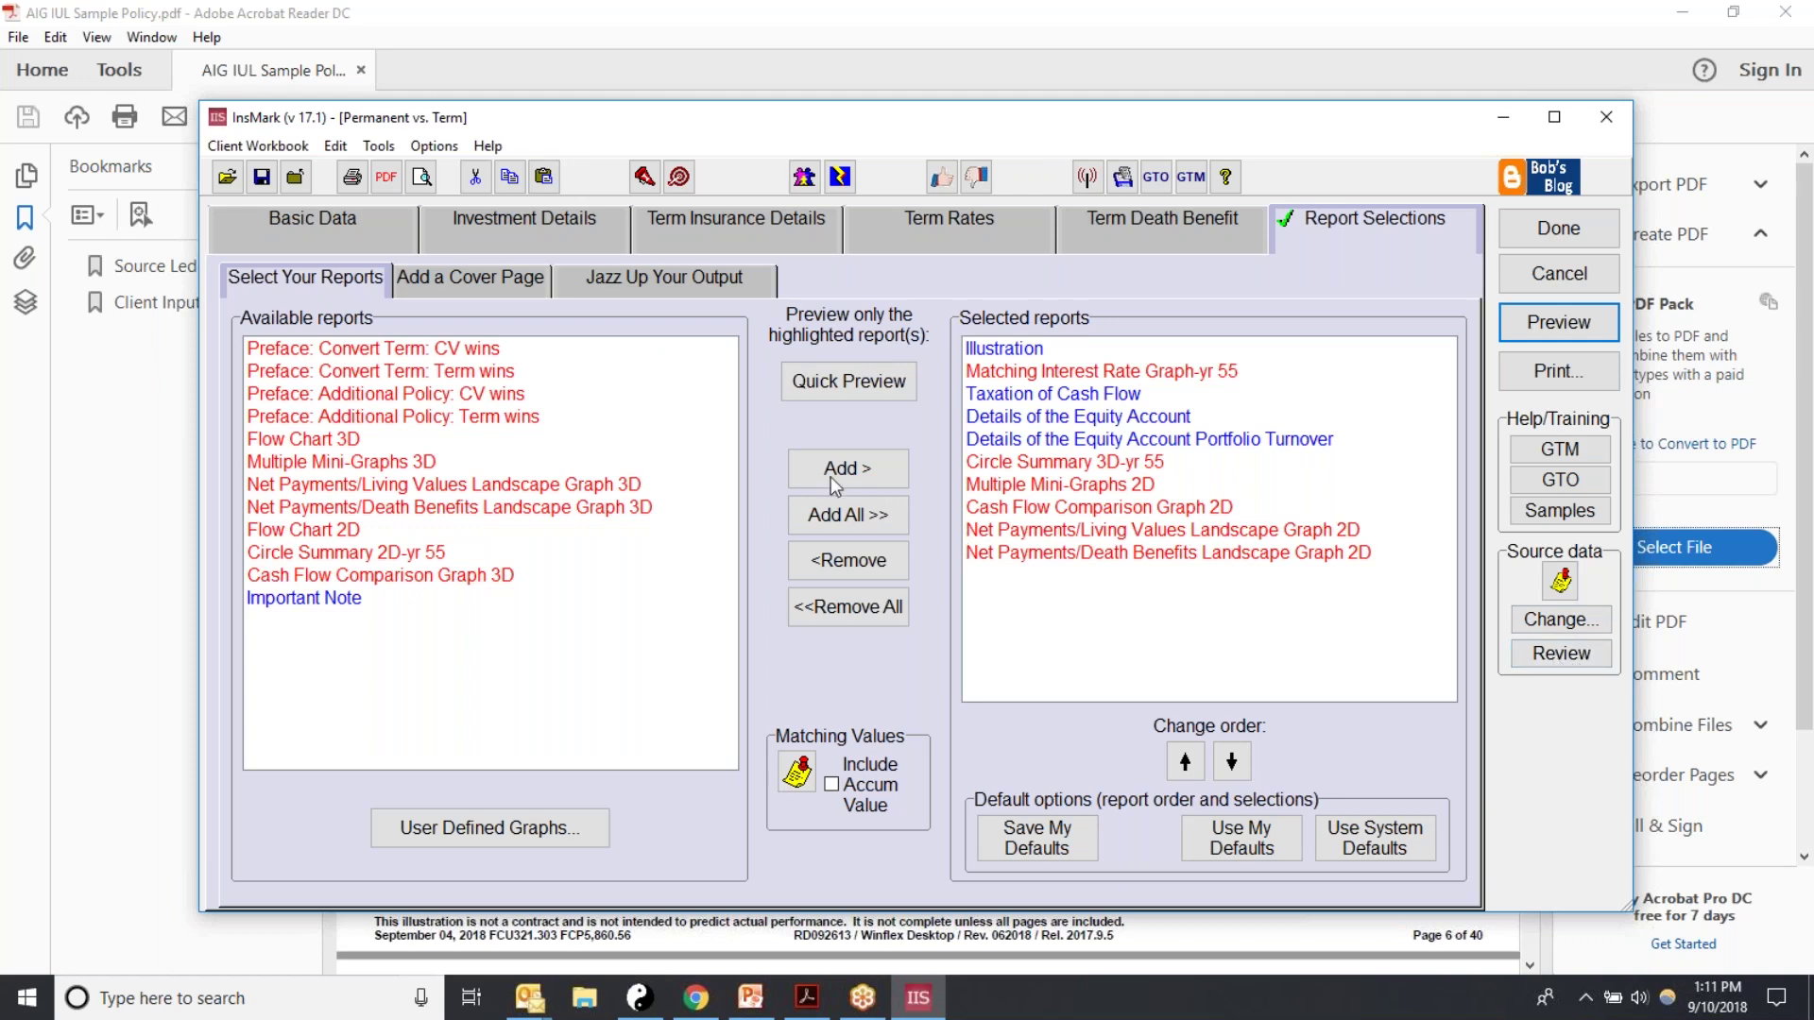
Step: Review the source data values, then pick the Retirement Plan built-in cover image
{"action": "left_click", "coordinate": [1568, 658]}
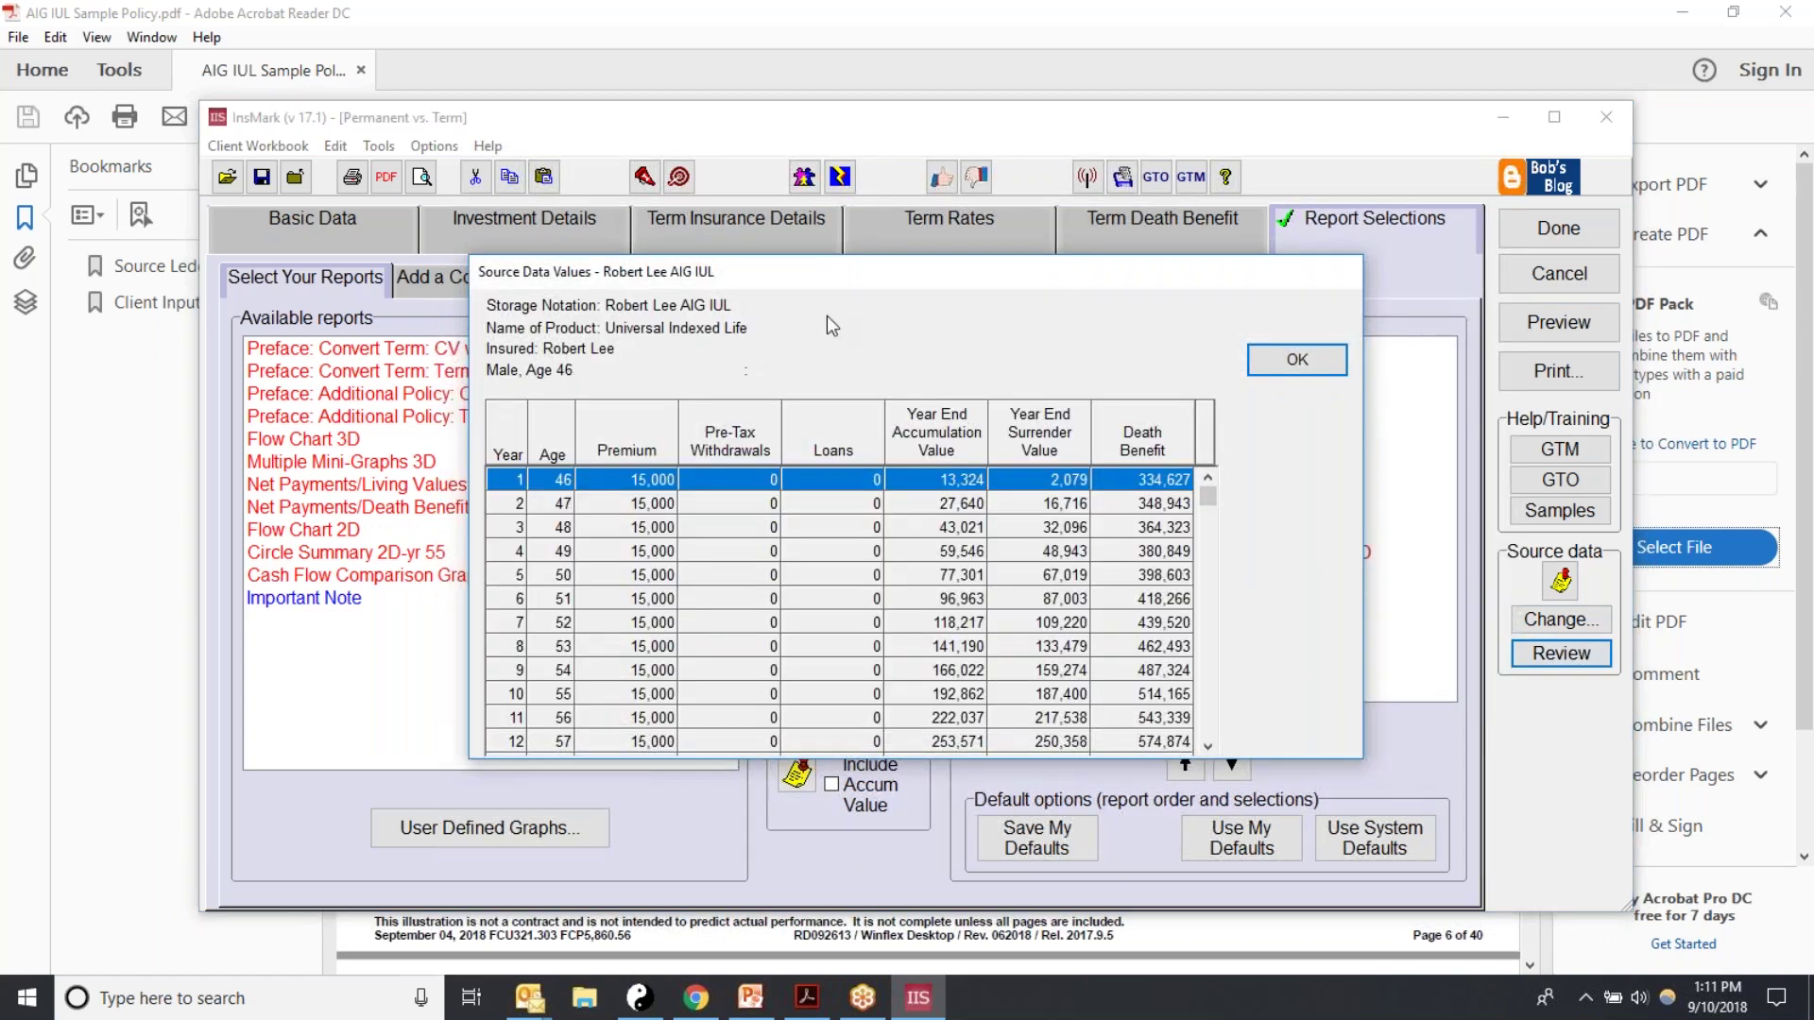
{"action": "left_click", "coordinate": [1290, 358]}
{"action": "left_click", "coordinate": [504, 288]}
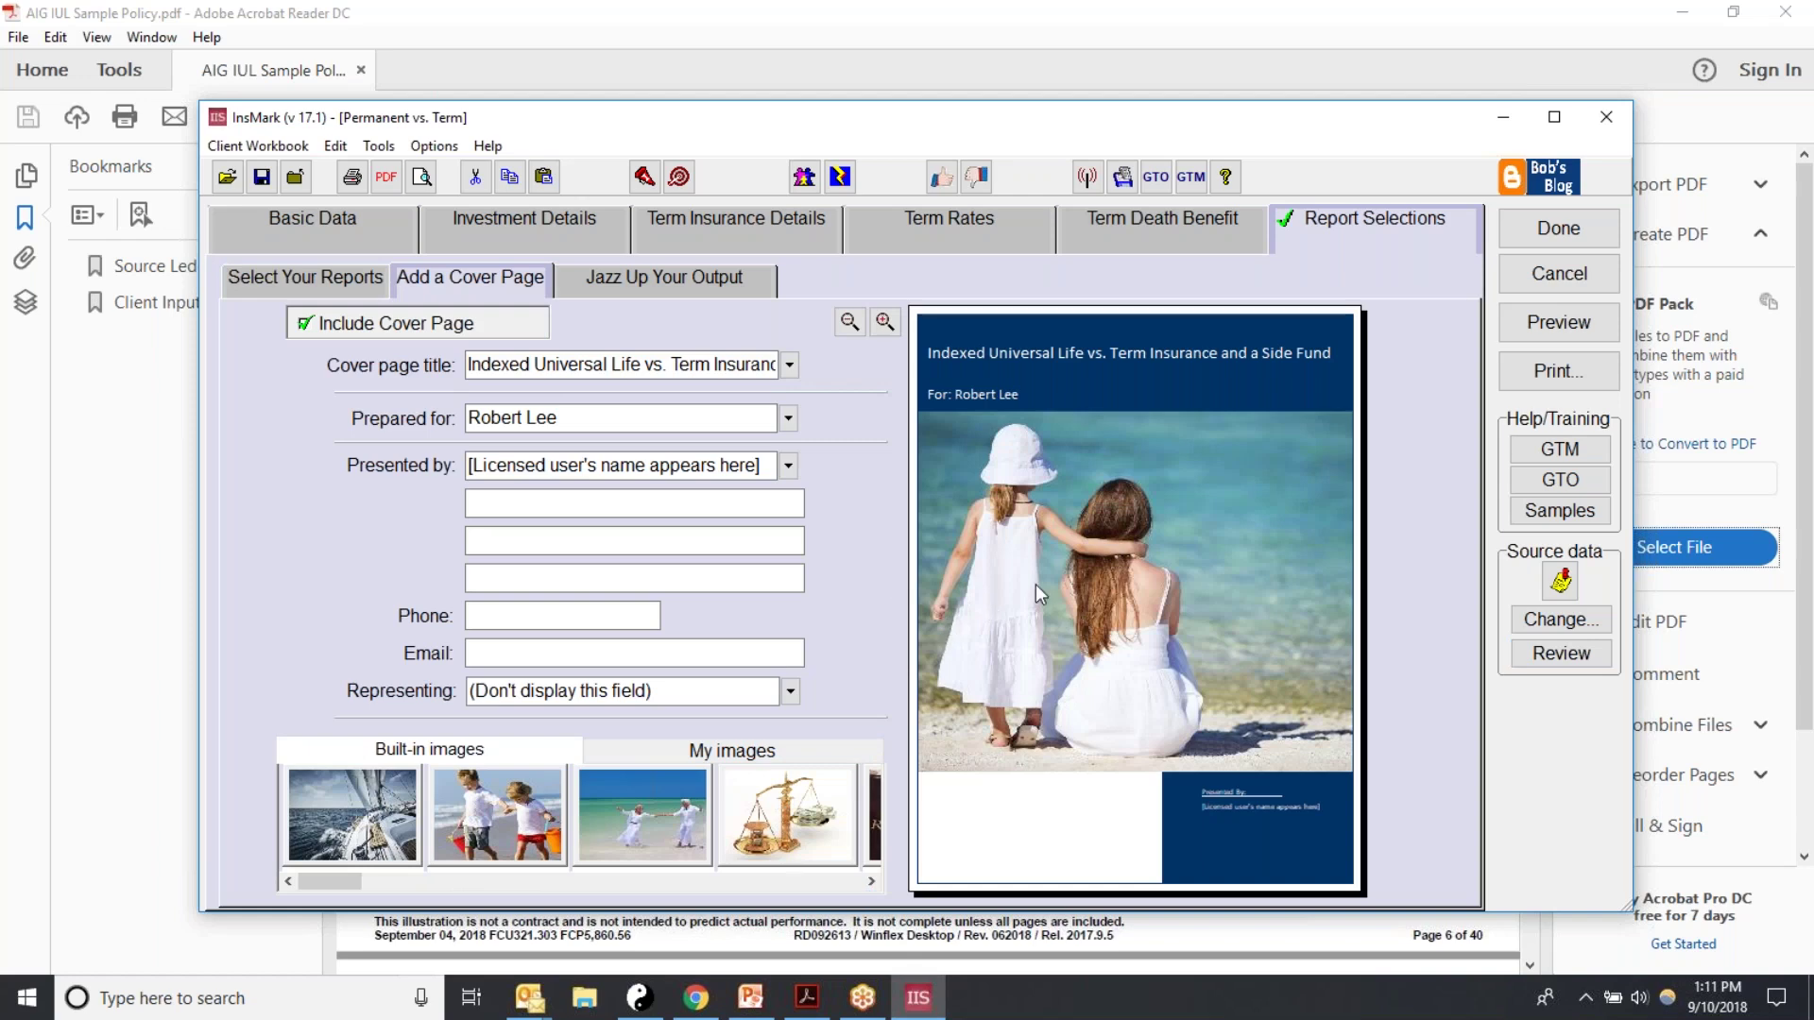
{"action": "left_click", "coordinate": [870, 880]}
{"action": "left_click", "coordinate": [871, 880]}
{"action": "left_click", "coordinate": [870, 880]}
{"action": "left_click", "coordinate": [838, 855]}
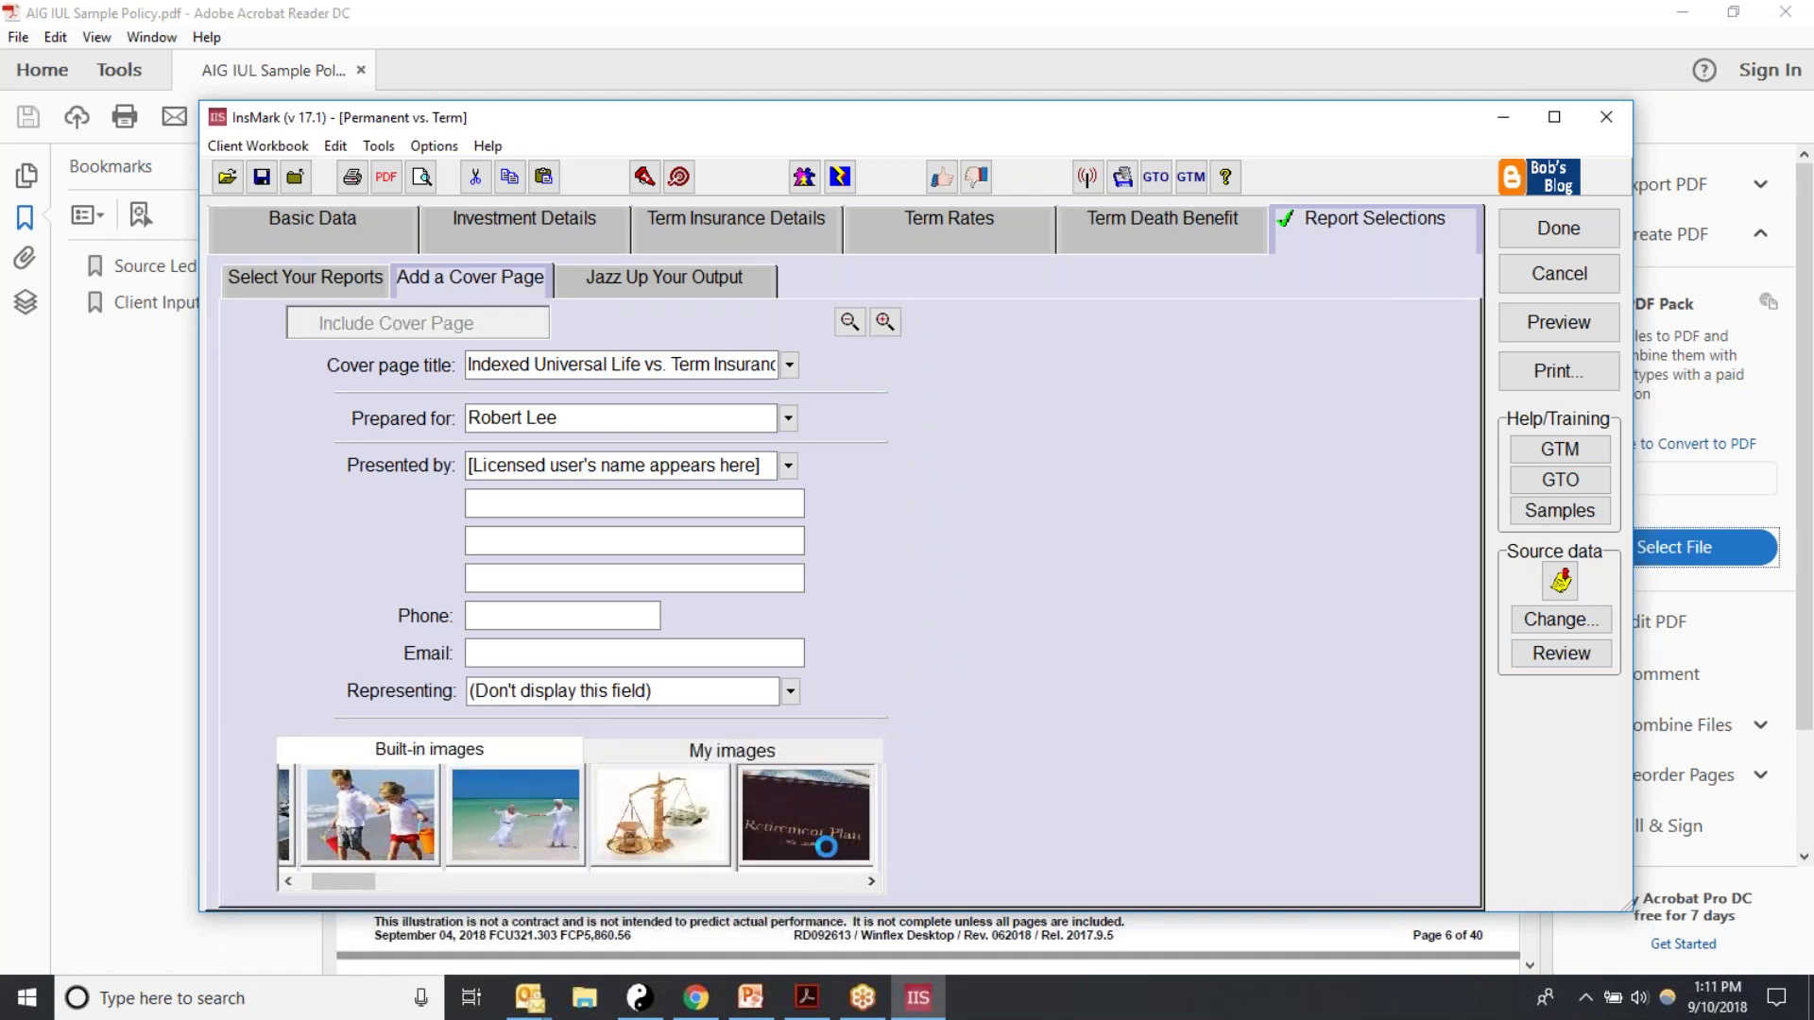
Step: Keep Include Cover Page checked and finish, returning to the Workbook Main Window
{"action": "left_click", "coordinate": [304, 323]}
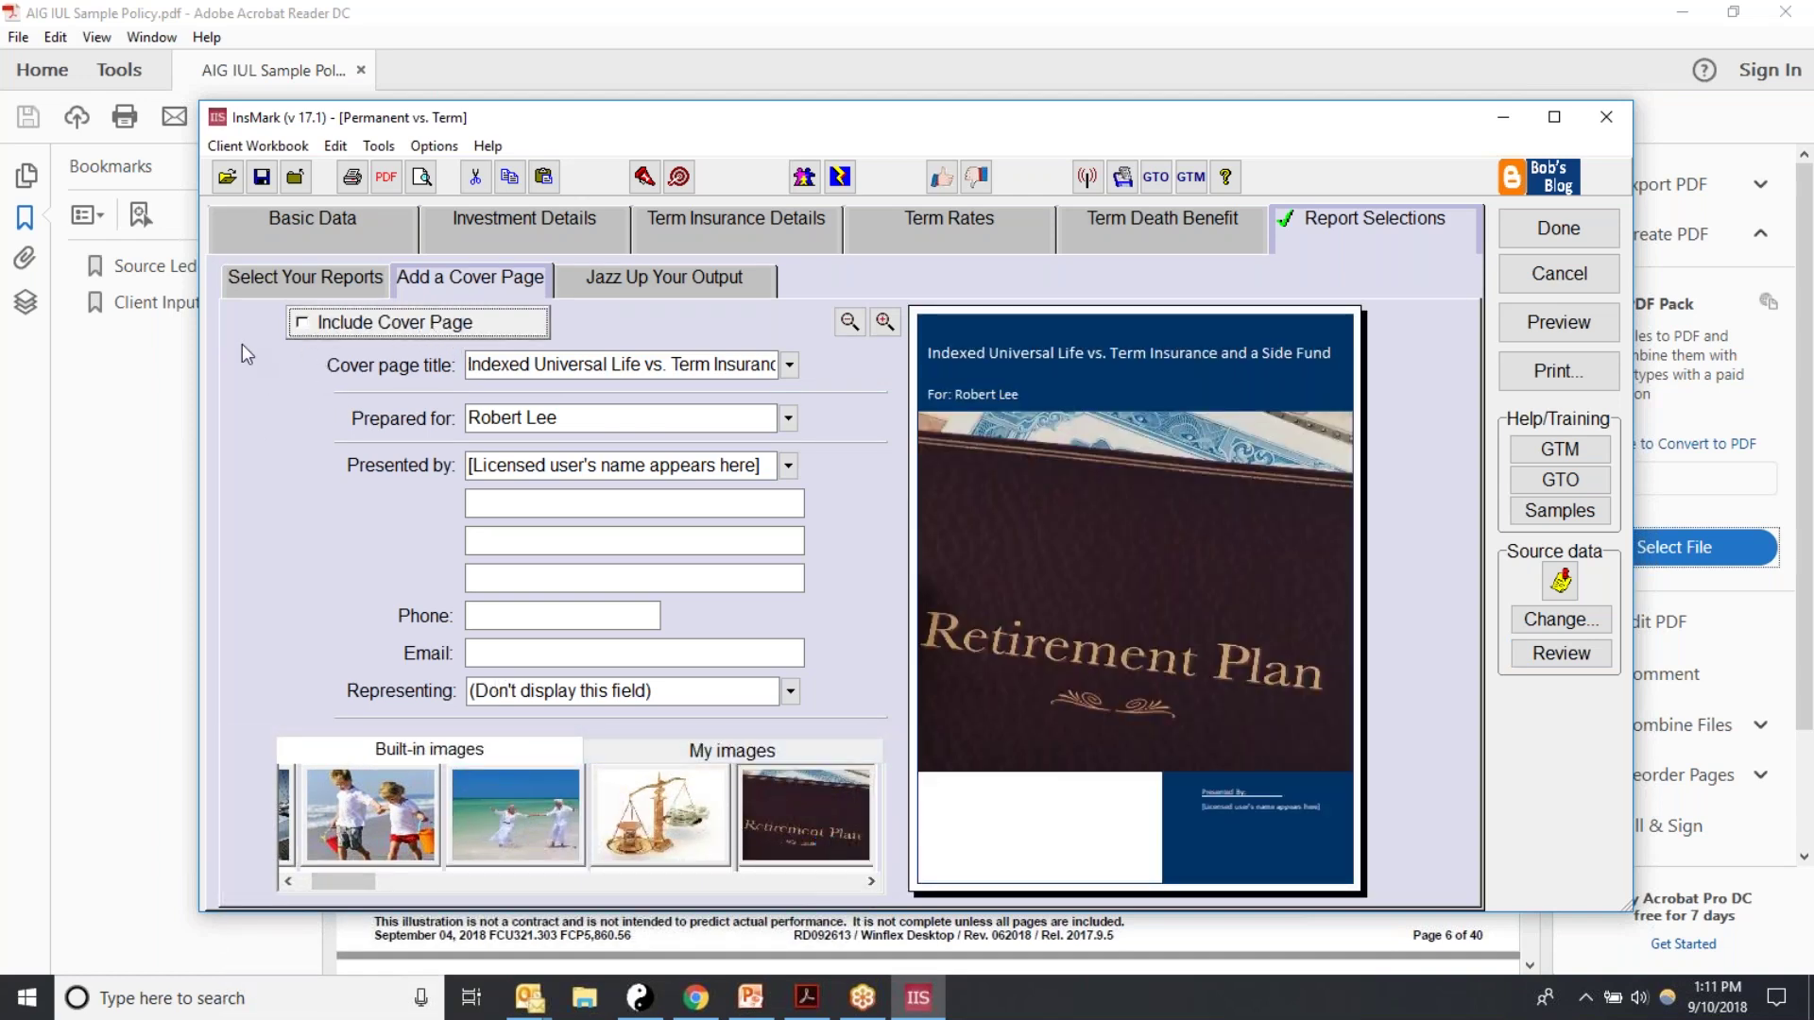
{"action": "left_click", "coordinate": [301, 323]}
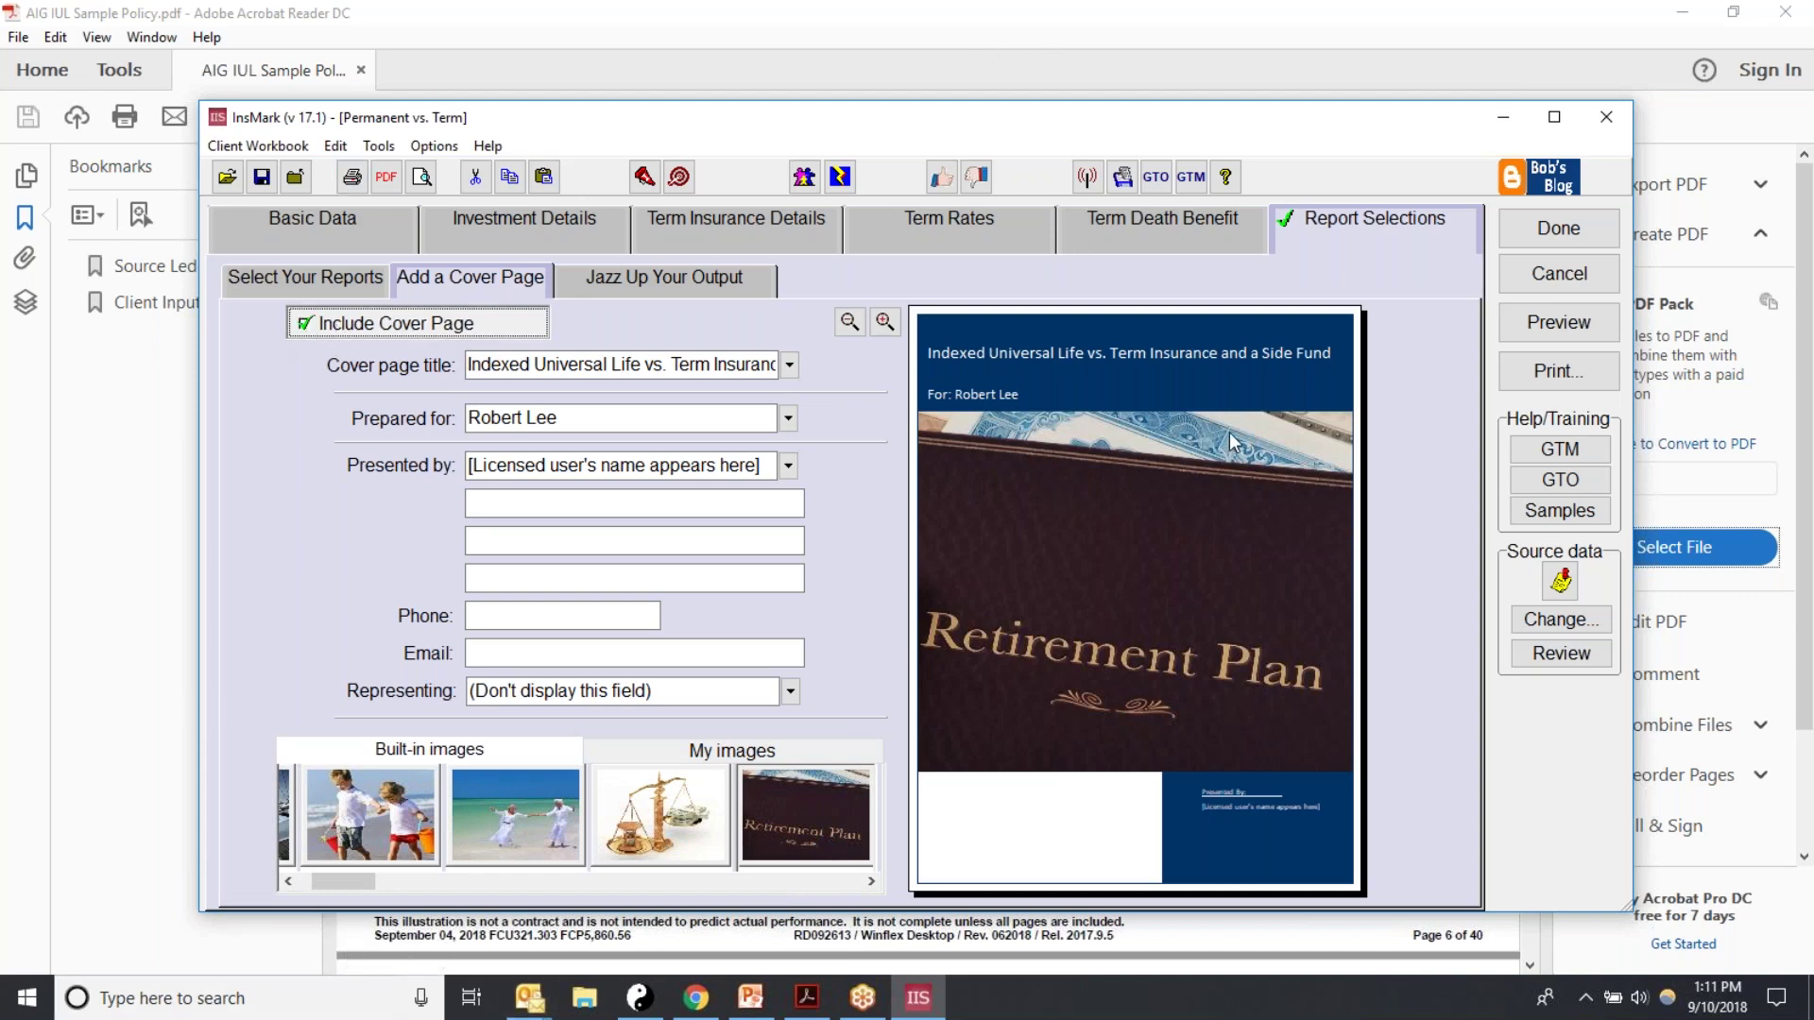
{"action": "left_click", "coordinate": [266, 286]}
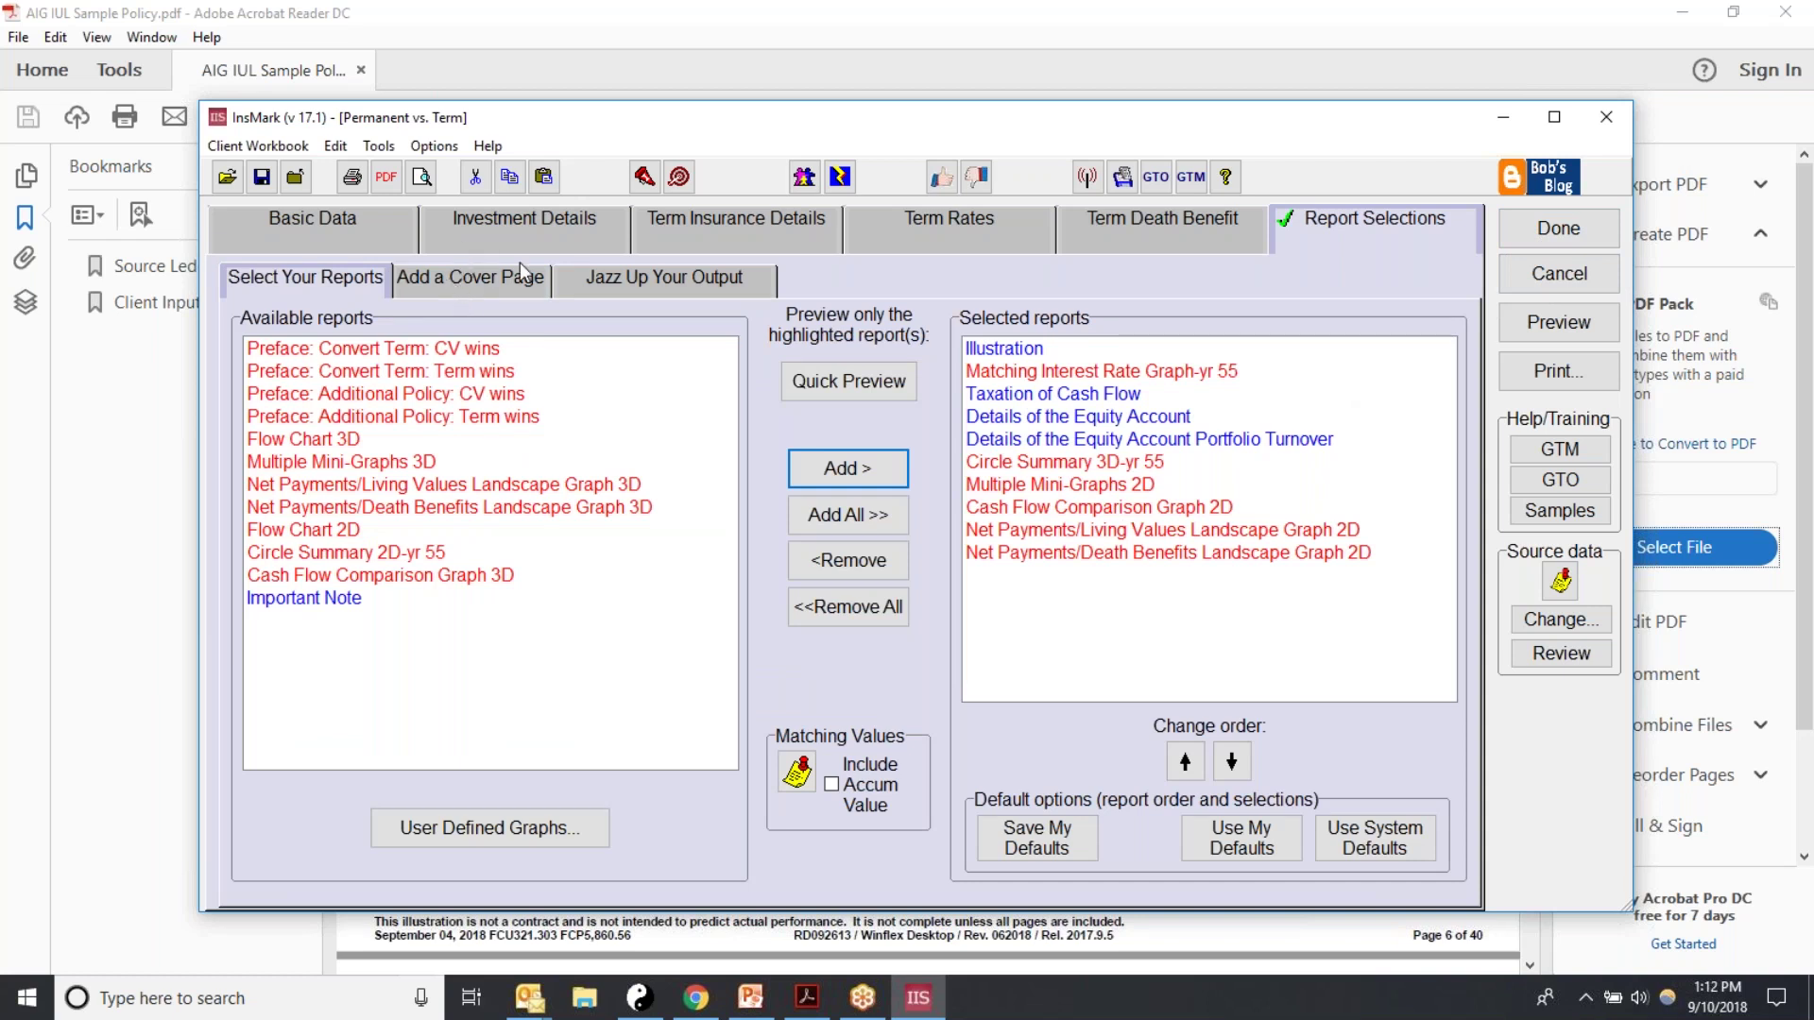
{"action": "left_click", "coordinate": [1556, 231]}
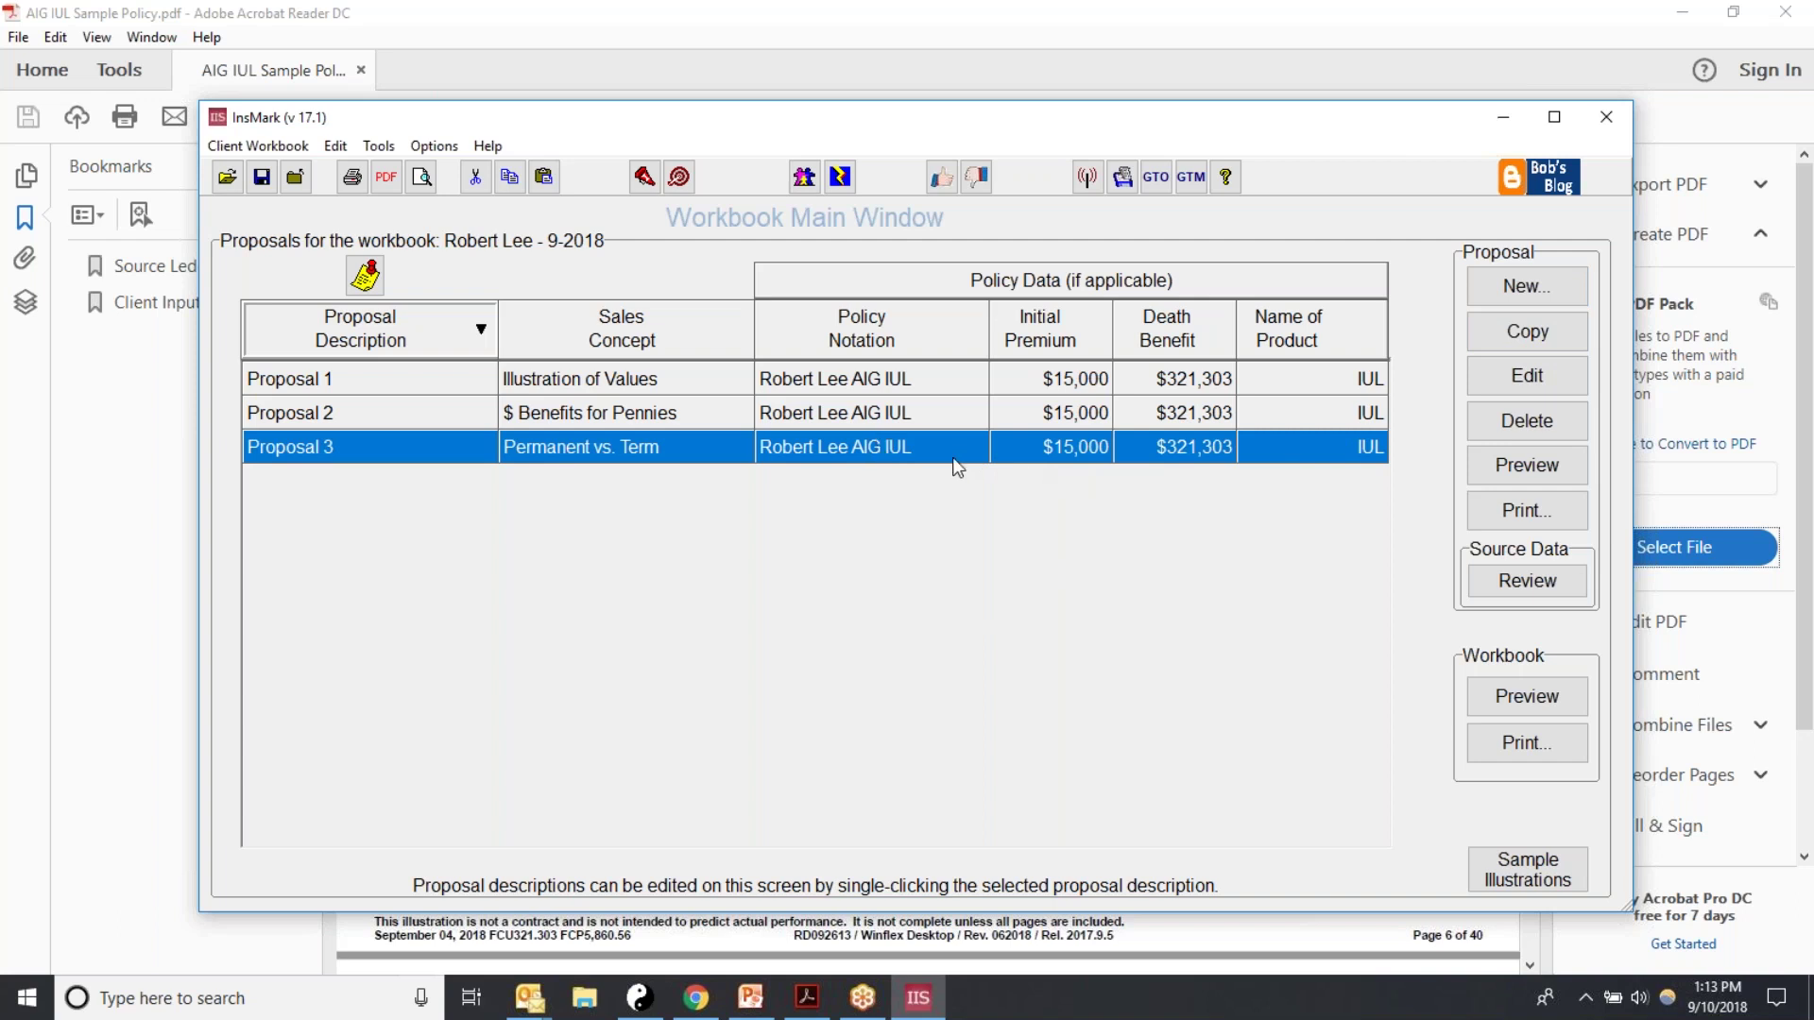
Step: Copy the Permanent vs. Term Proposal 3 and name the copy 'Proposal 4'
{"action": "left_click", "coordinate": [985, 412]}
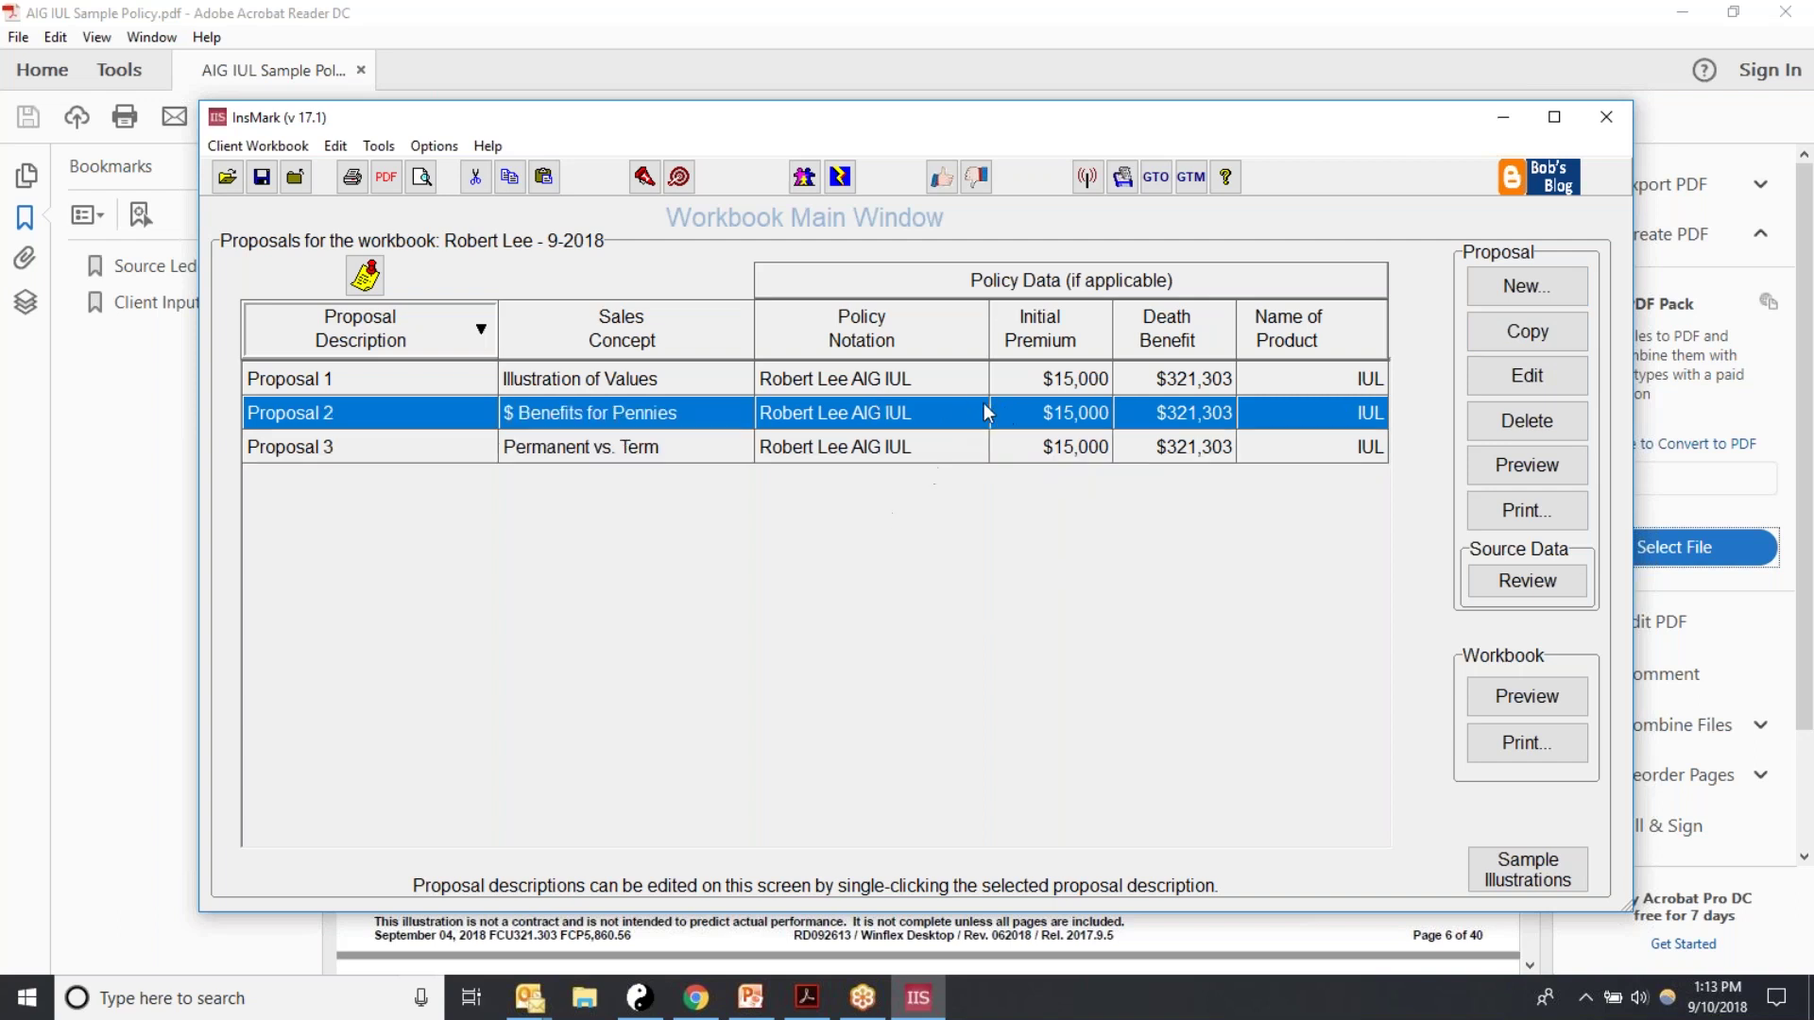
{"action": "left_click", "coordinate": [898, 450]}
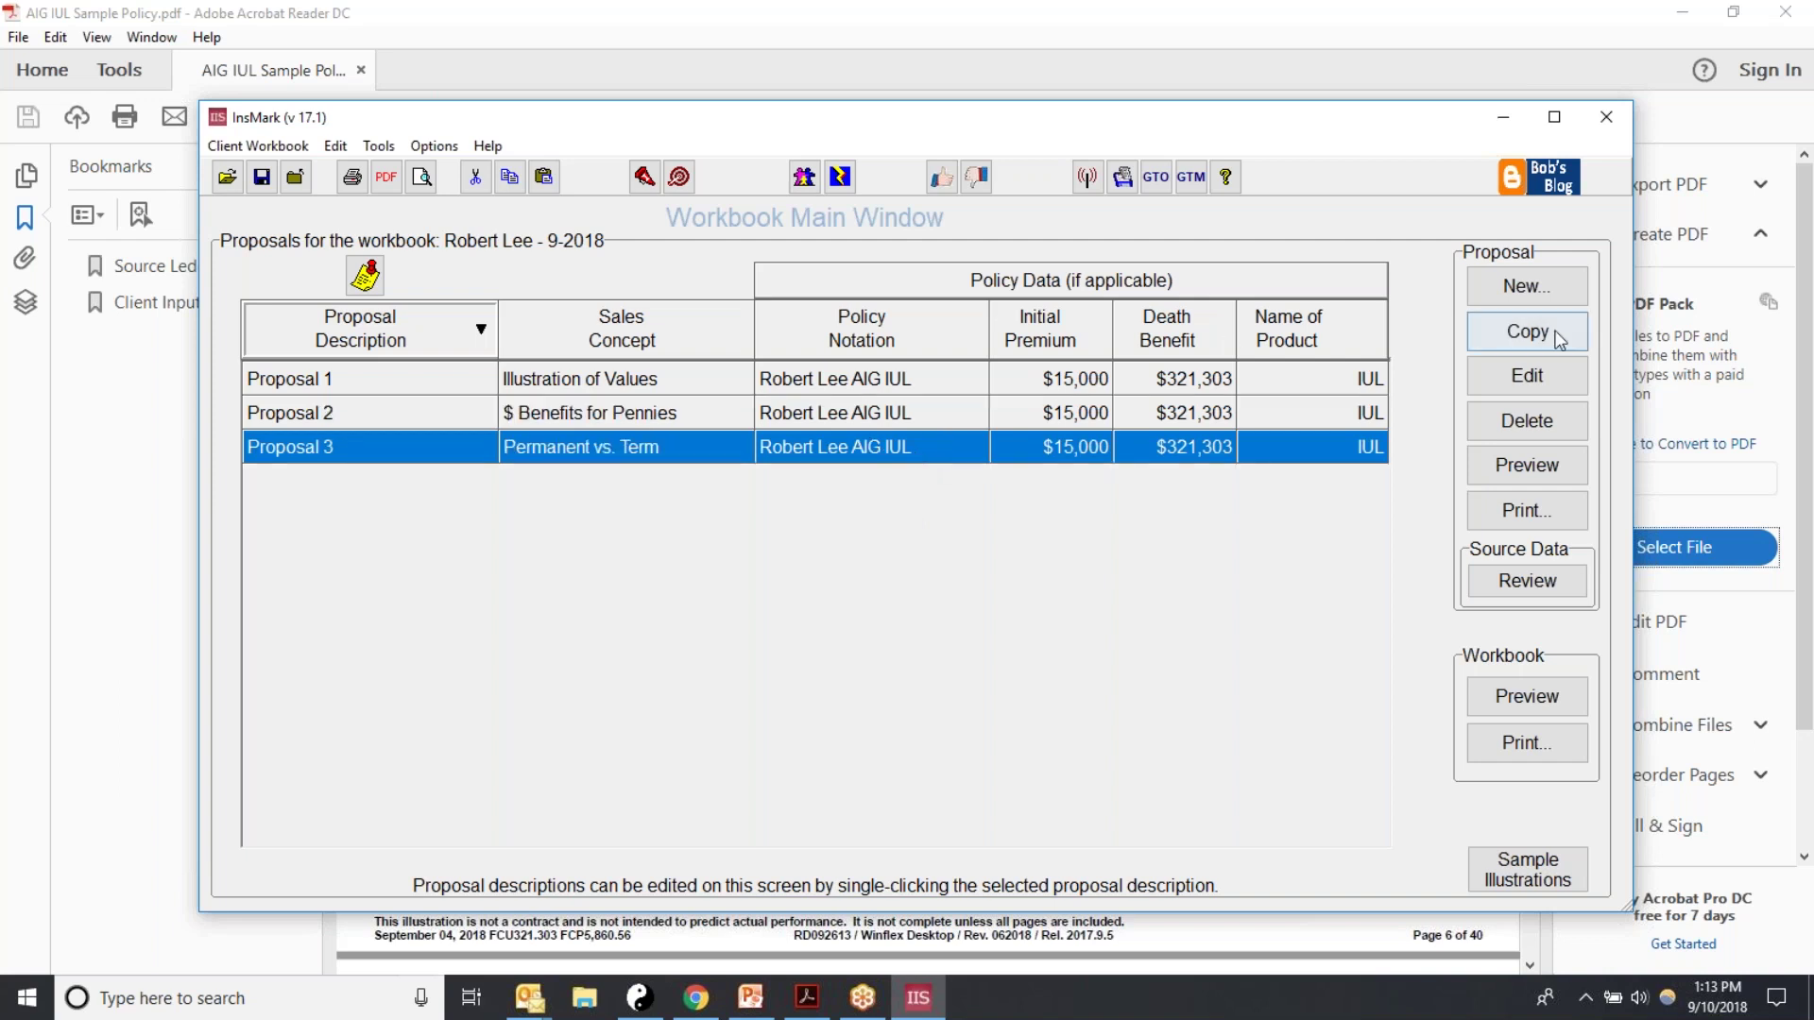
{"action": "left_click", "coordinate": [1524, 335]}
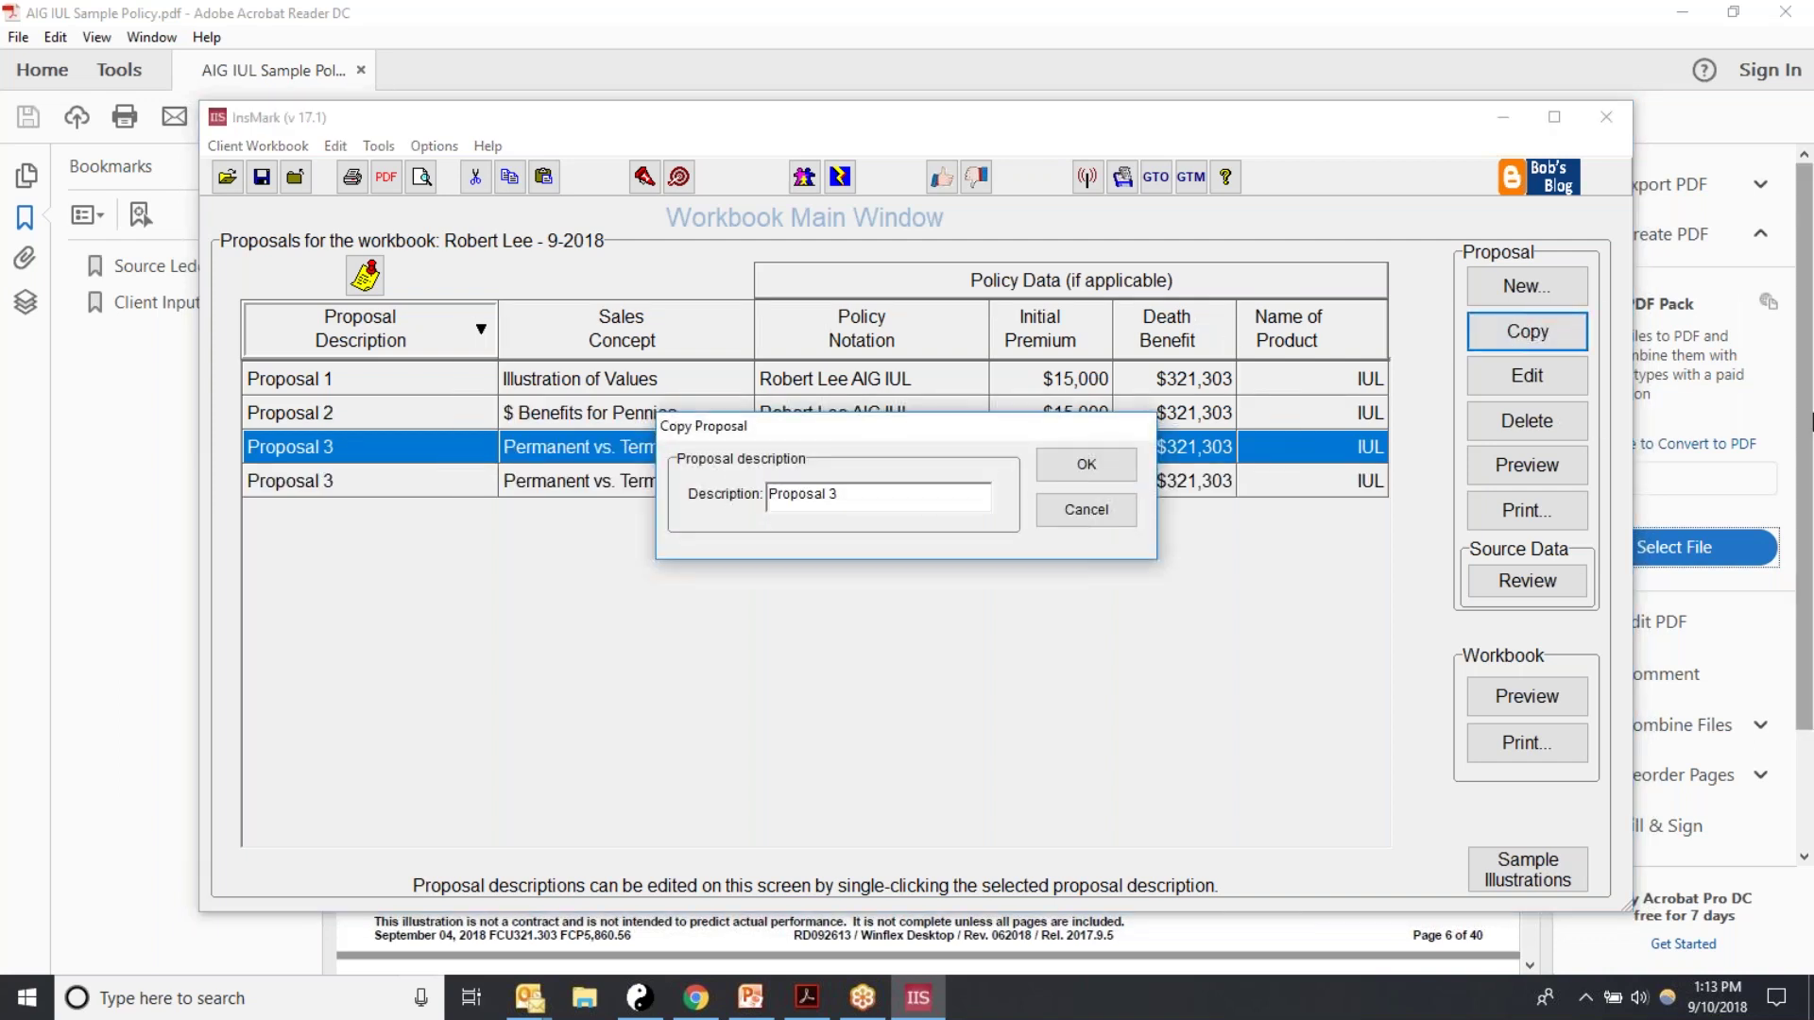
{"action": "left_click", "coordinate": [858, 491]}
{"action": "key", "text": "BackSpace"}
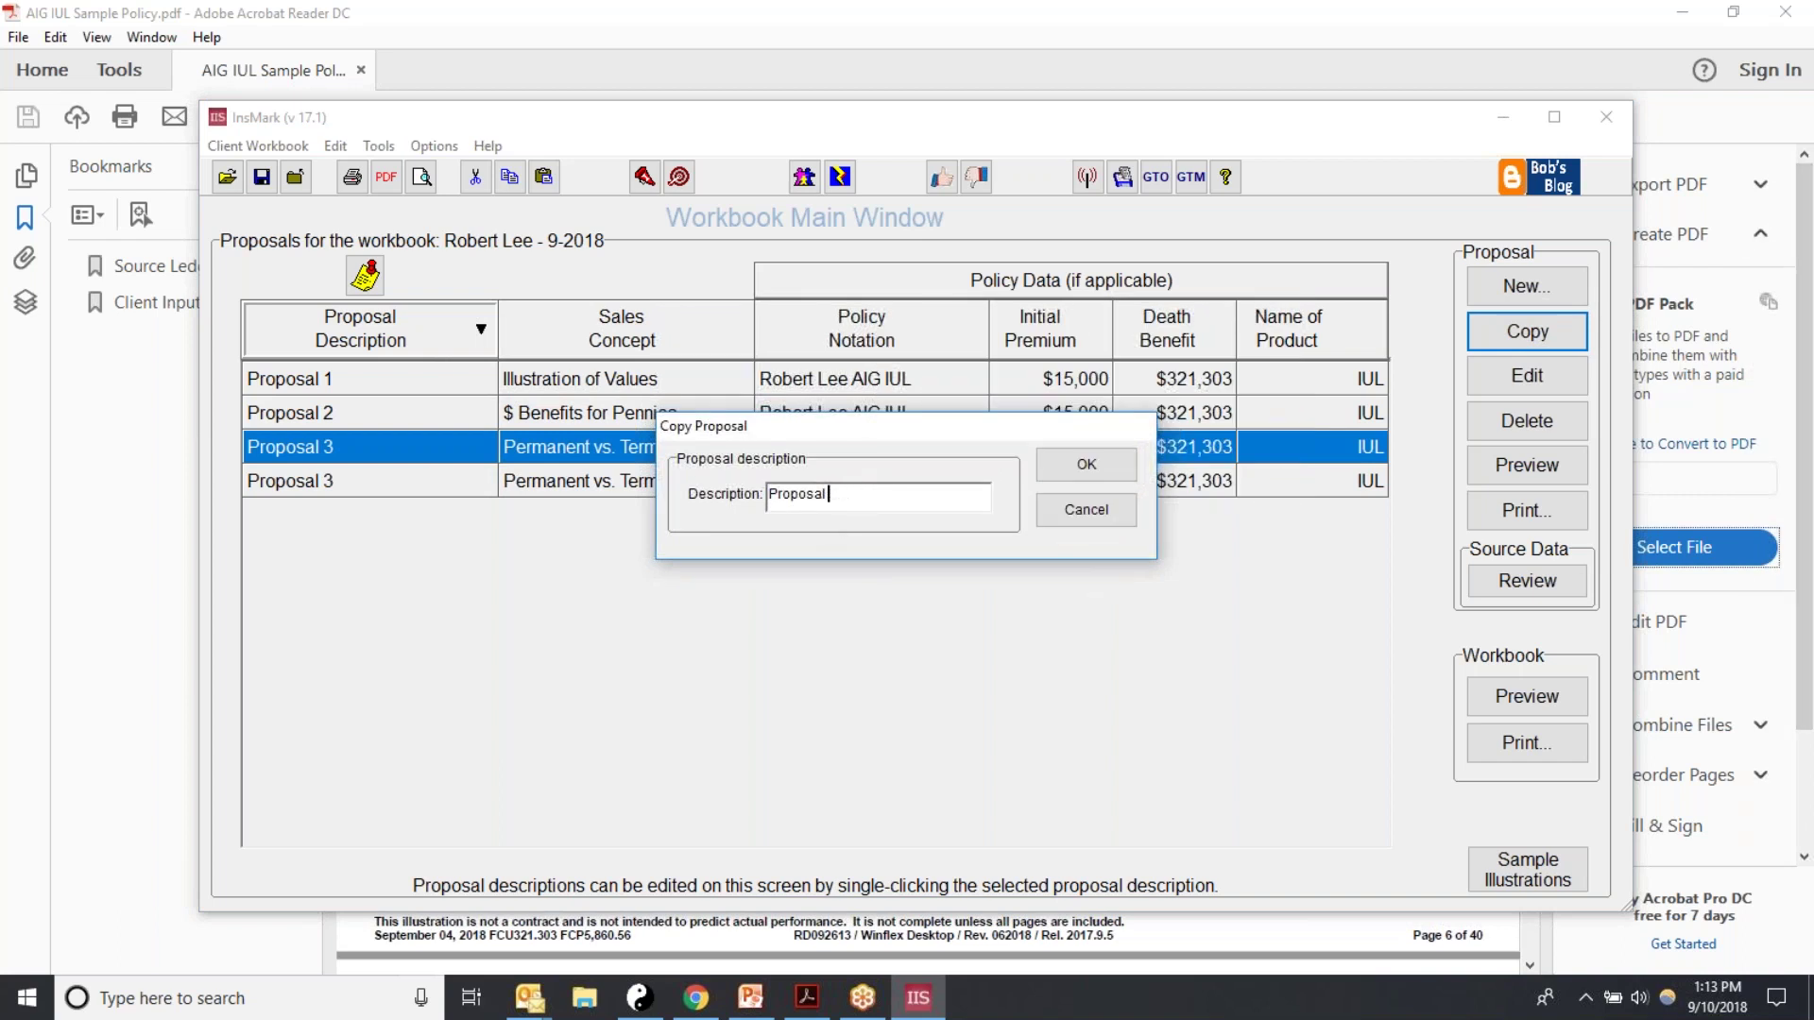
{"action": "type", "text": "4"}
{"action": "left_click", "coordinate": [1086, 464]}
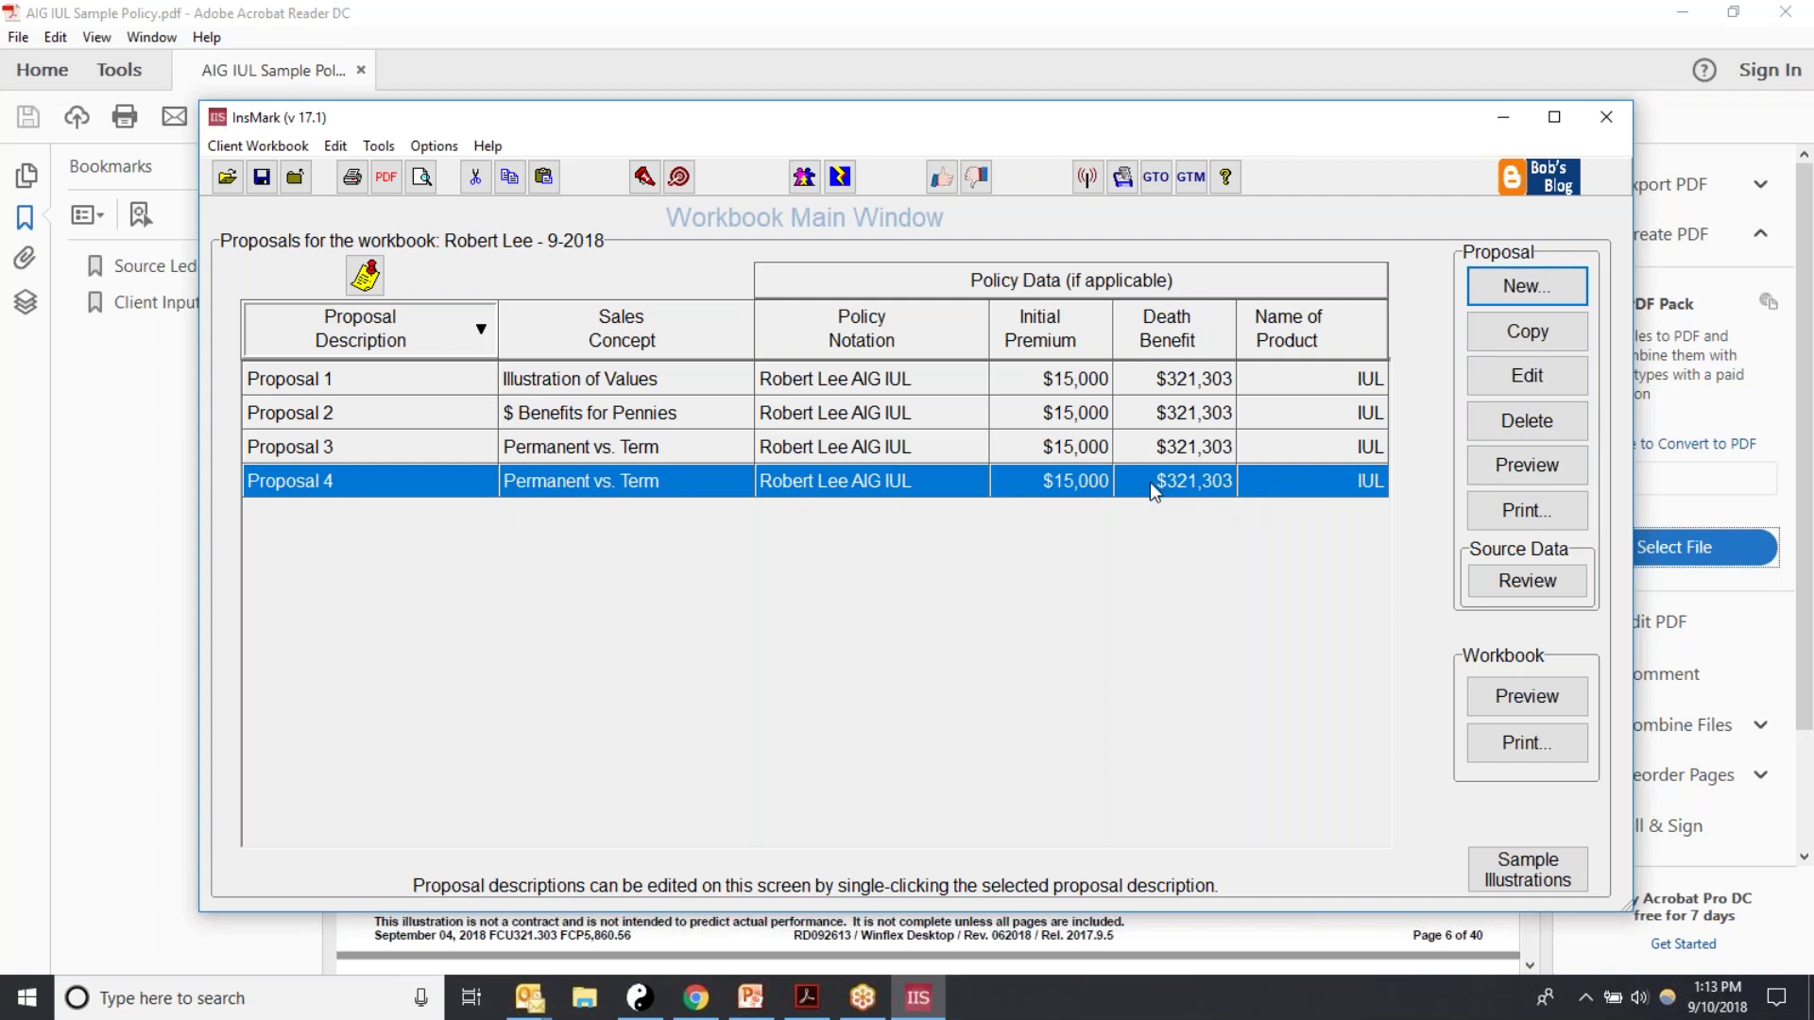
Step: In Proposal 4's Term Rates, enter a term premium of 1 for ages 46 through 60
{"action": "left_click", "coordinate": [1489, 372]}
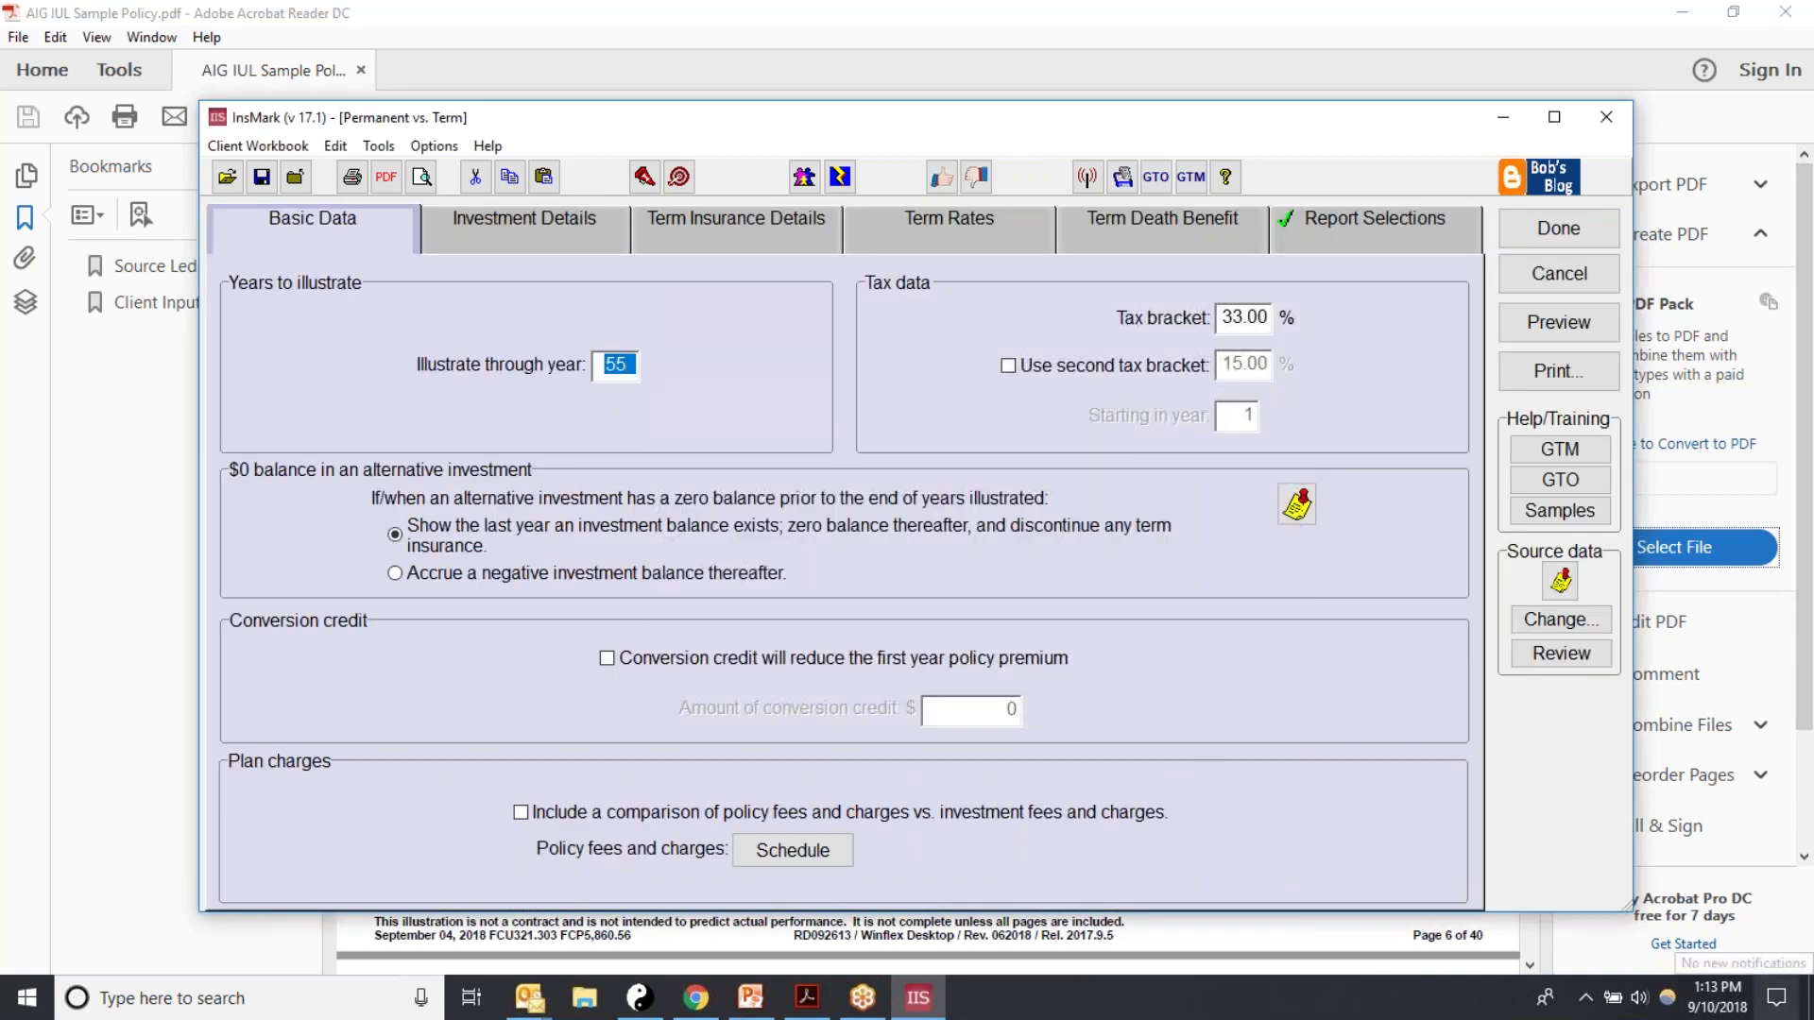
{"action": "left_click", "coordinate": [888, 230]}
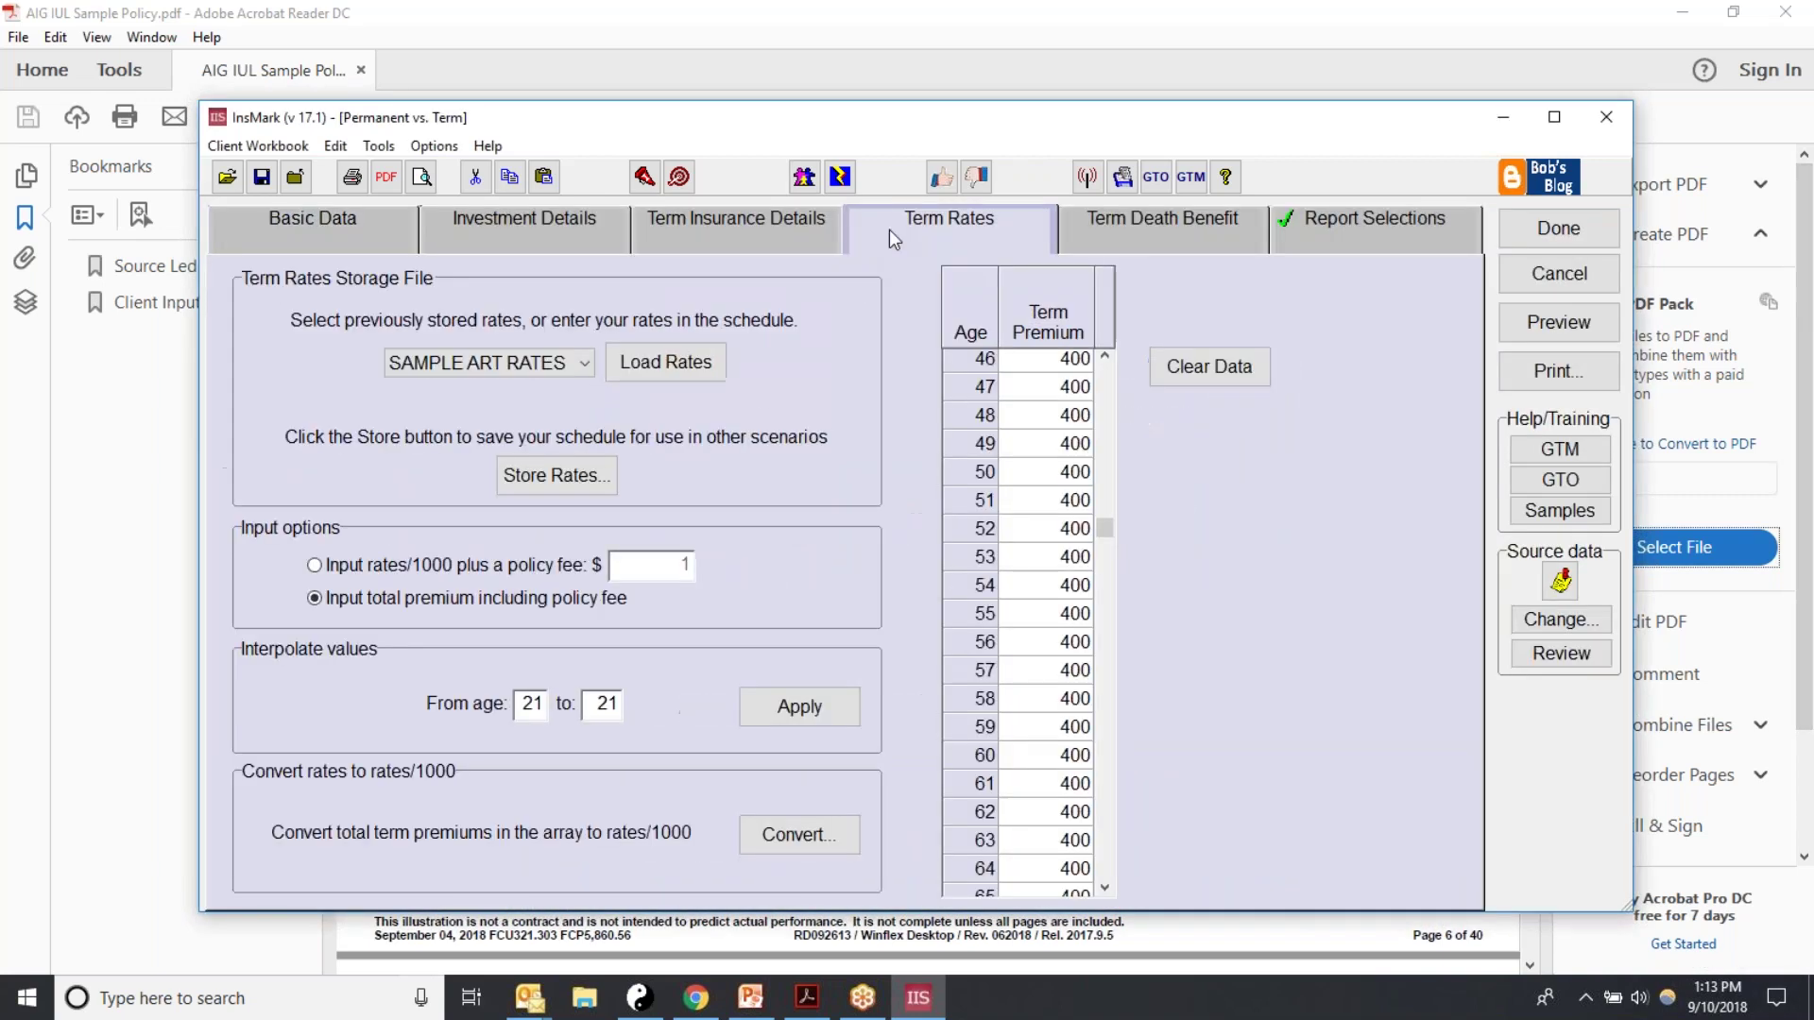
{"action": "left_click", "coordinate": [1059, 368]}
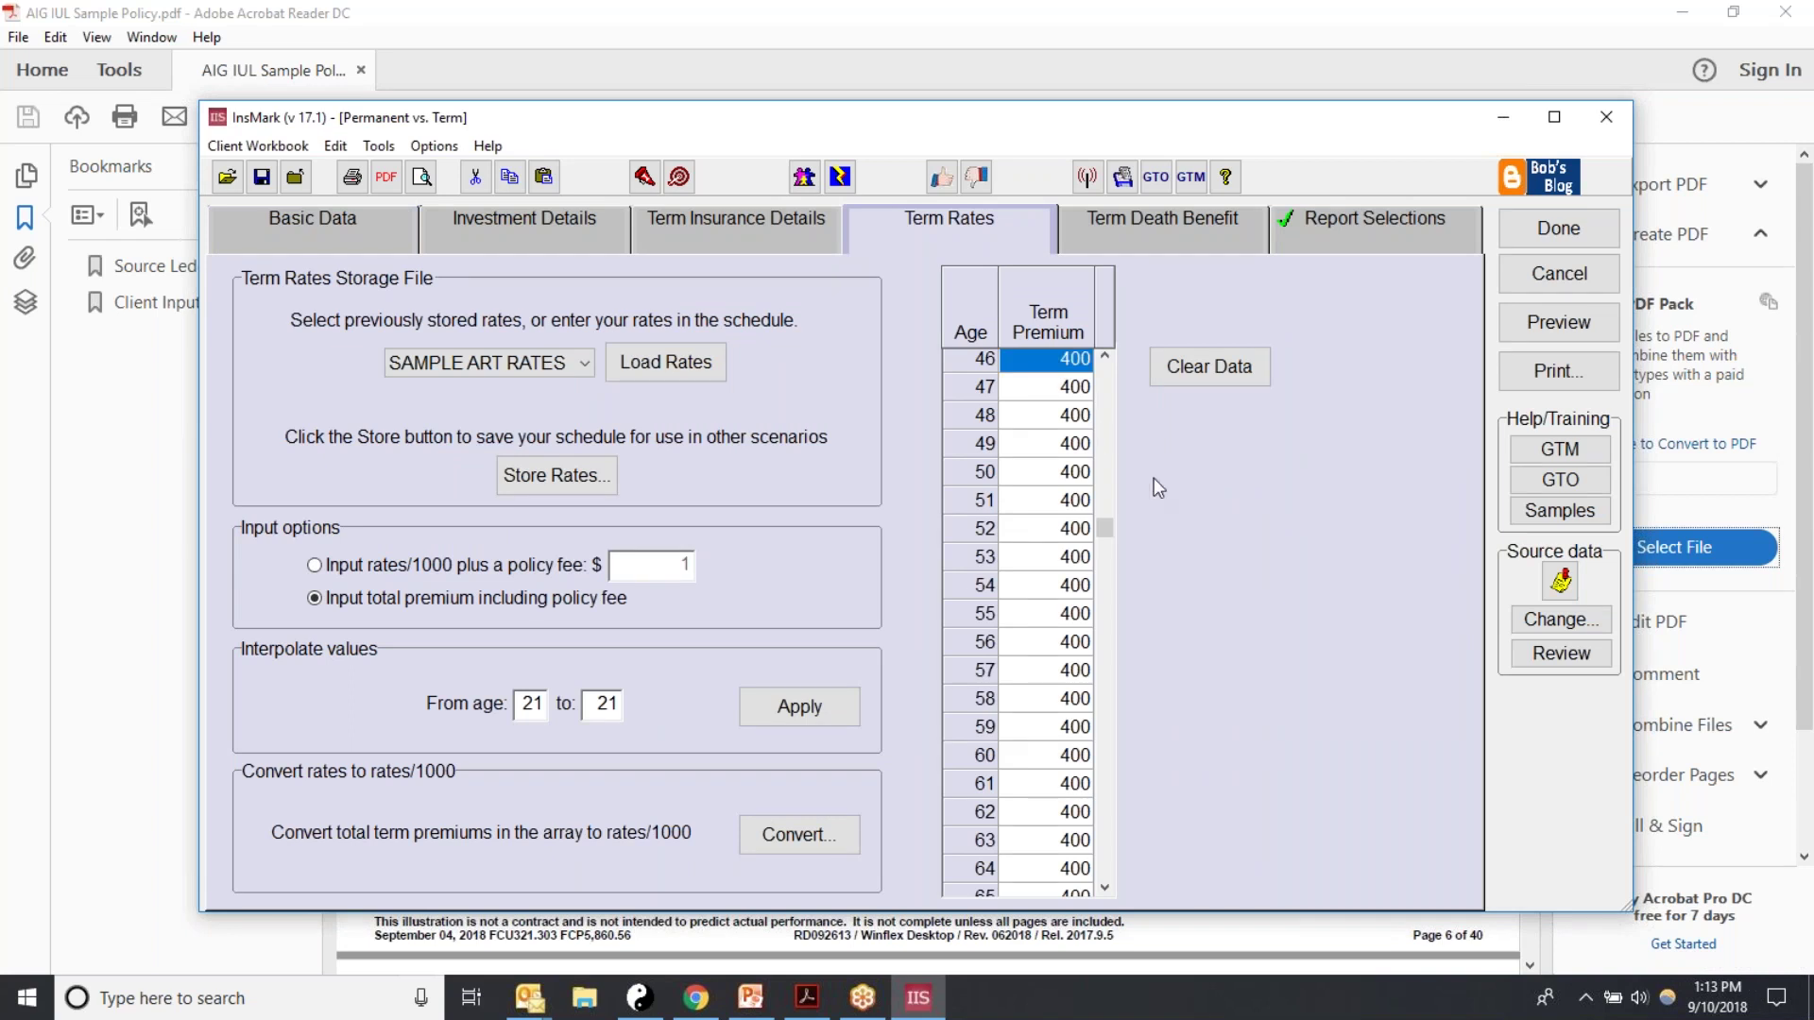
{"action": "type", "text": "1"}
{"action": "key", "text": "Return"}
{"action": "type", "text": "1"}
{"action": "key", "text": "Return"}
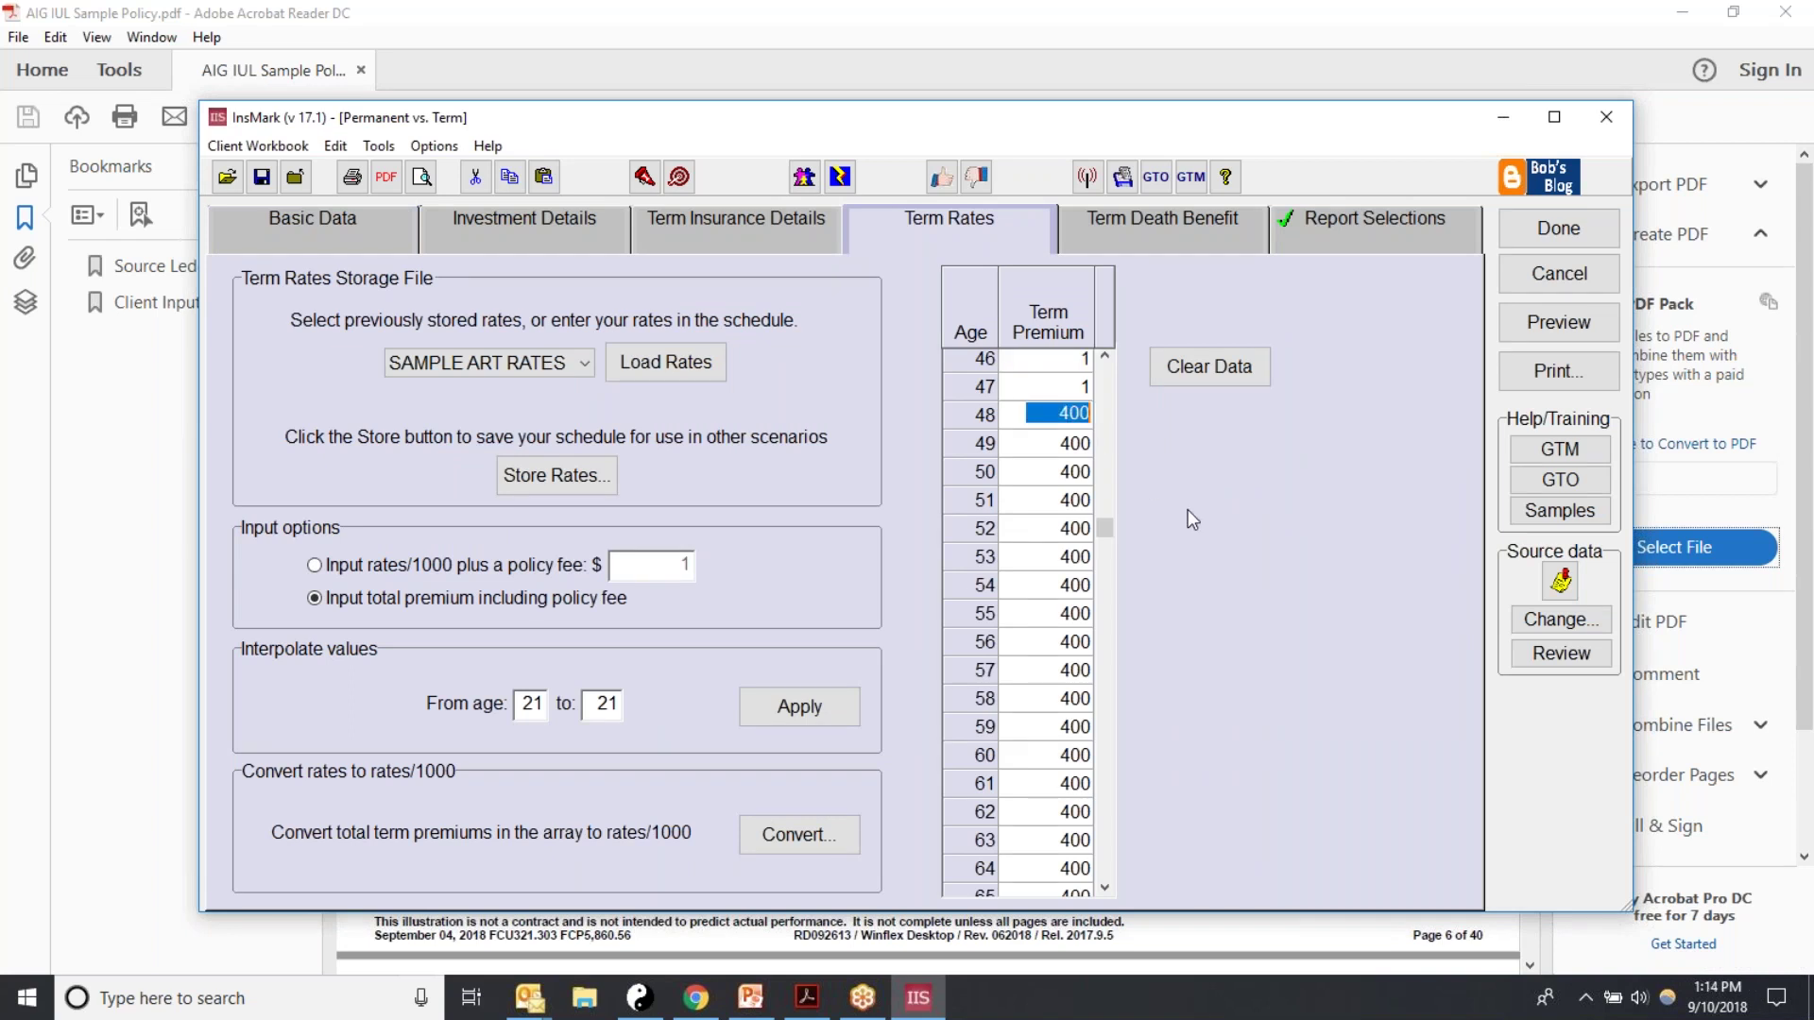
{"action": "type", "text": "1"}
{"action": "key", "text": "Return"}
{"action": "type", "text": "1"}
{"action": "key", "text": "Return"}
{"action": "type", "text": "1"}
{"action": "key", "text": "Return"}
{"action": "type", "text": "1 1"}
{"action": "key", "text": "Return"}
{"action": "type", "text": "1 1 1 1 1 1 1 1"}
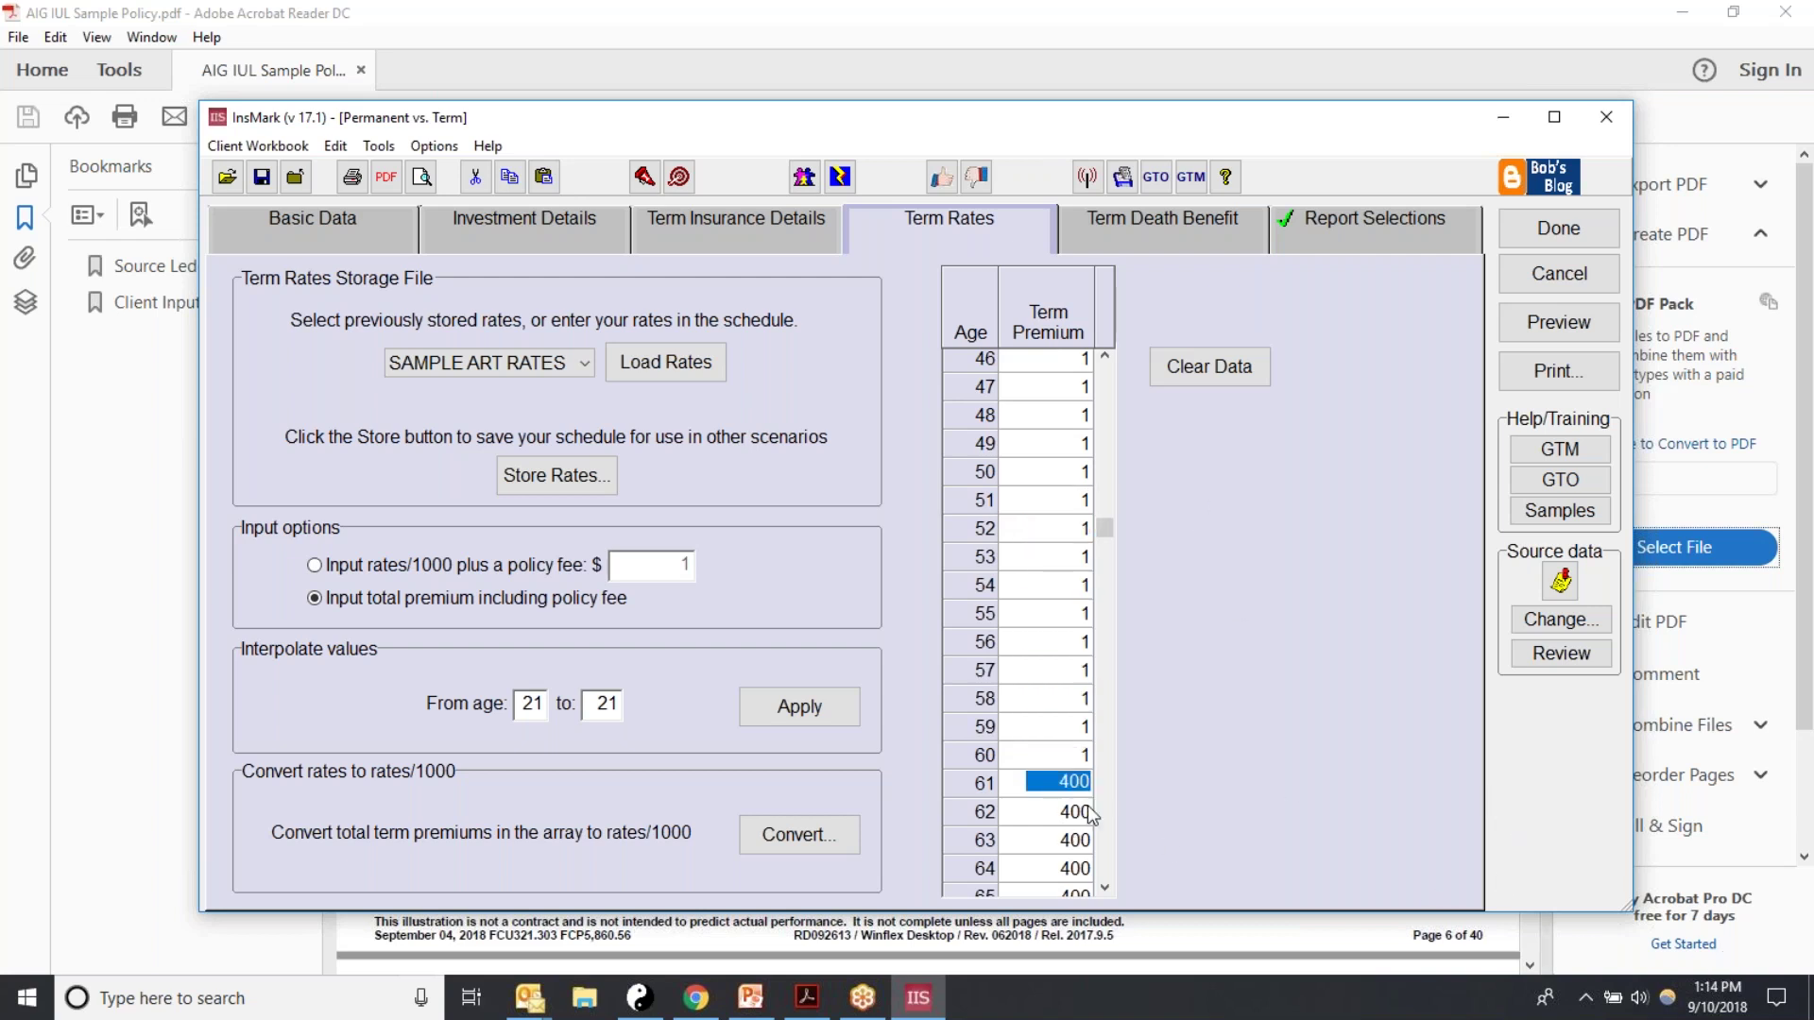
Step: Enter a term premium of 1 for ages 61 through 65
{"action": "left_click_drag", "start_coordinate": [1104, 888], "coordinate": [1105, 888]}
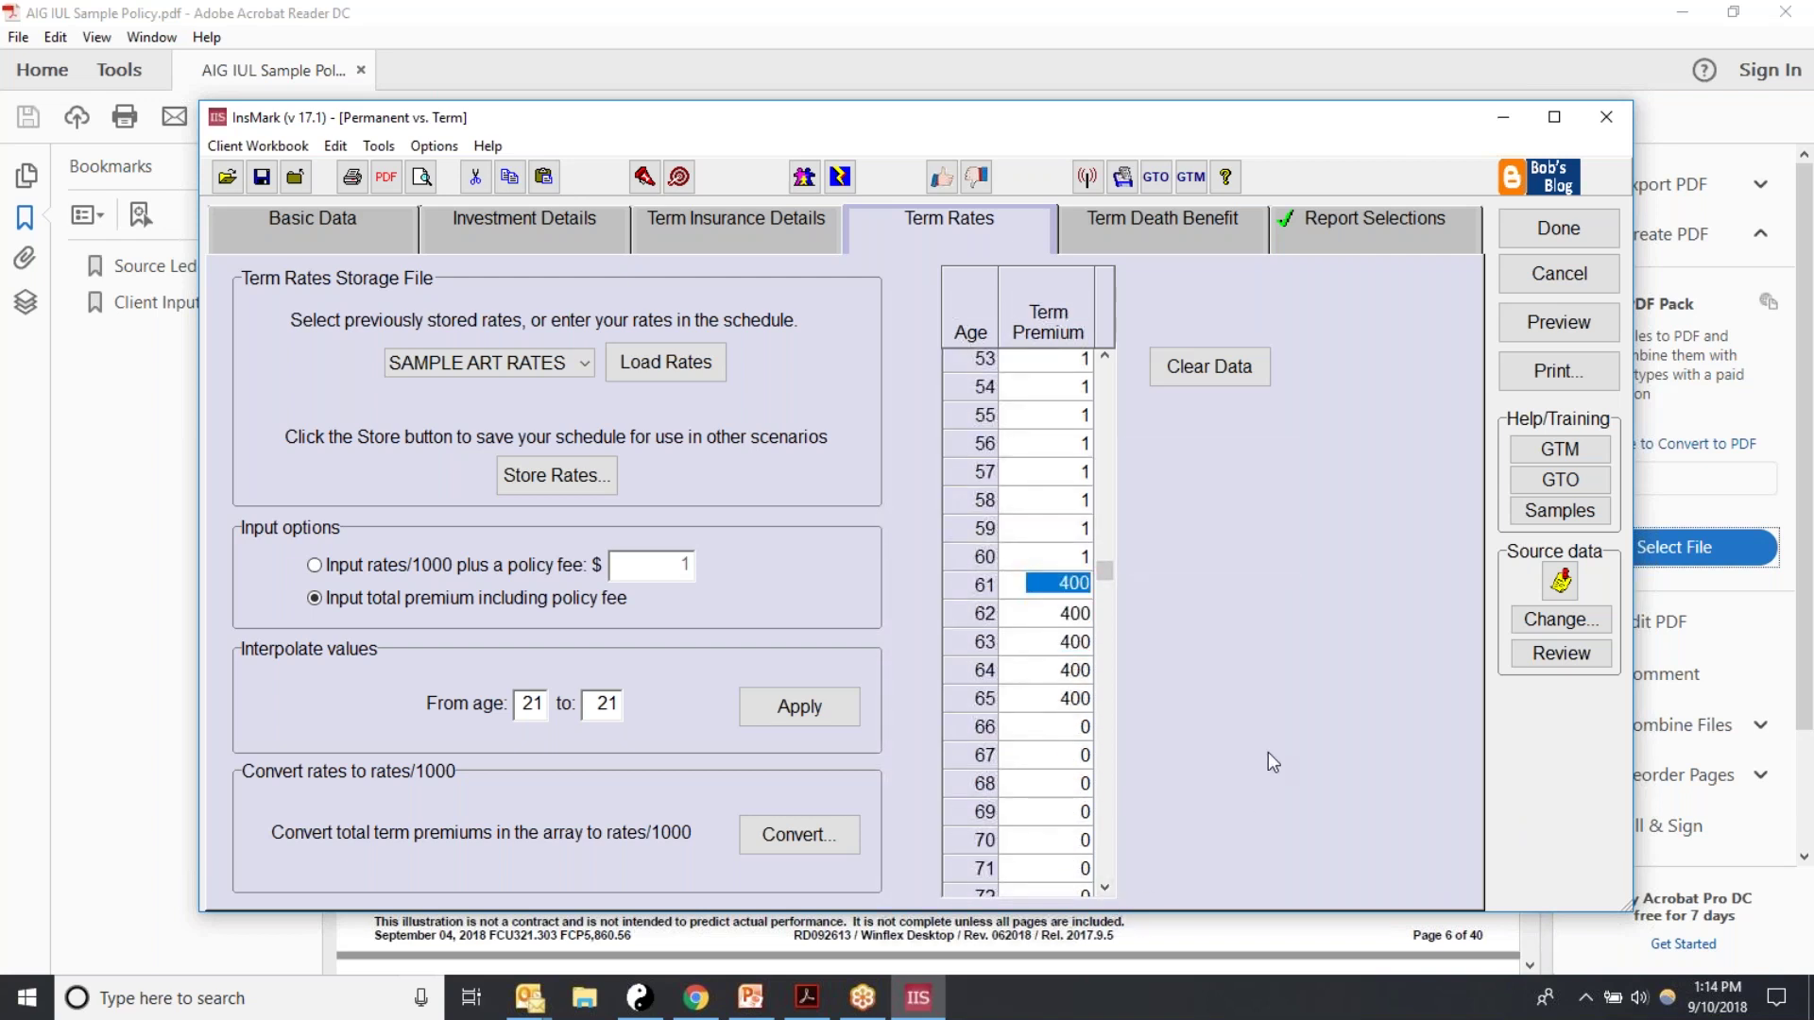
{"action": "type", "text": "1"}
{"action": "key", "text": "Return"}
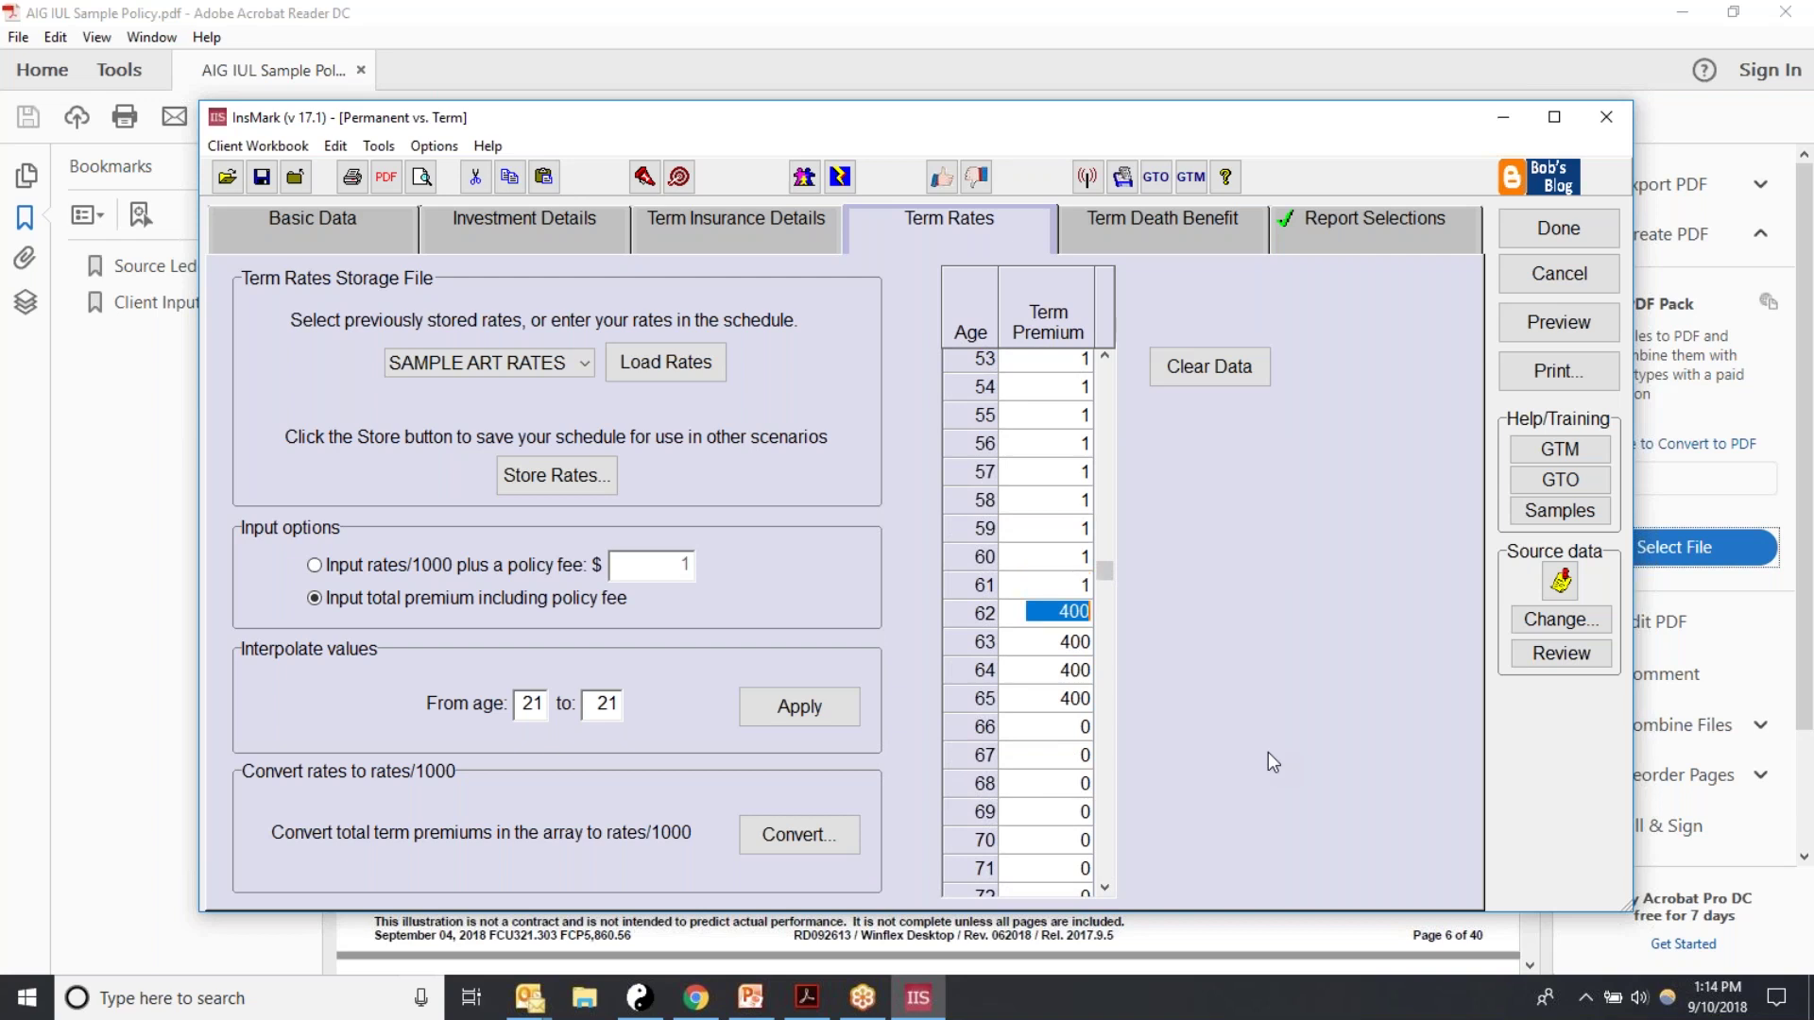
{"action": "type", "text": "1"}
{"action": "key", "text": "Return"}
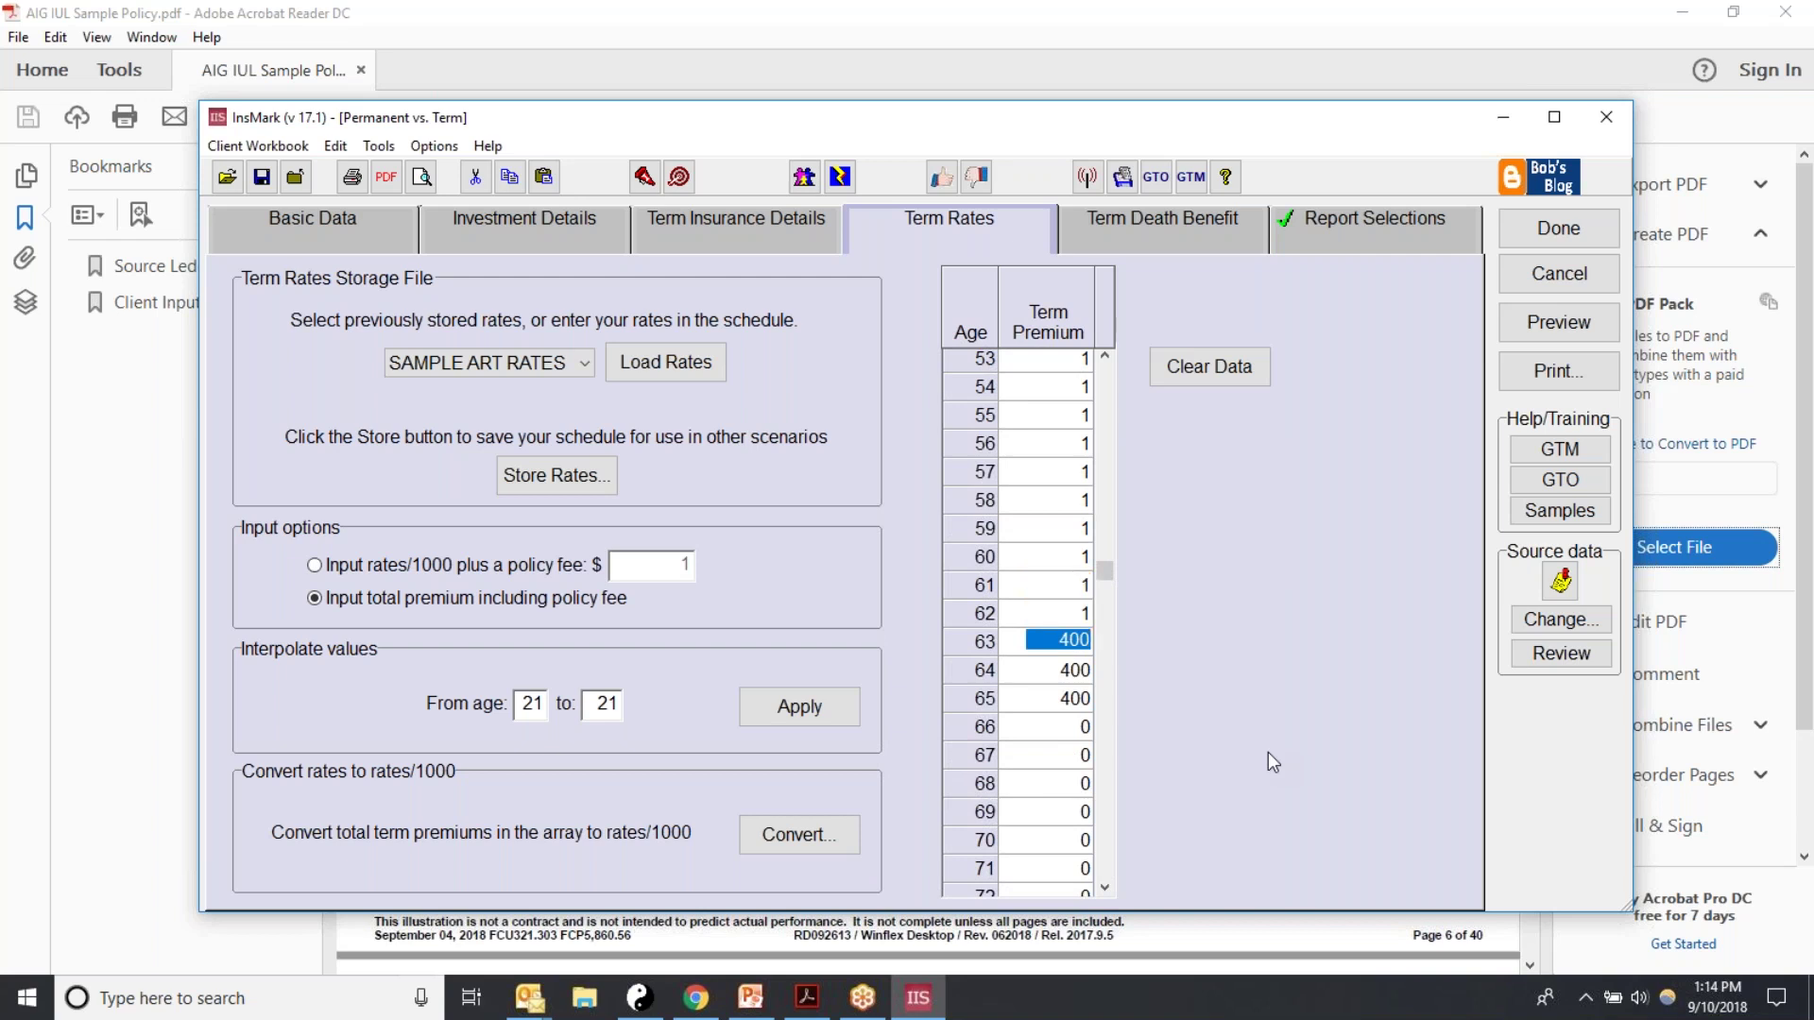
{"action": "type", "text": "1"}
{"action": "key", "text": "Return"}
{"action": "type", "text": "1"}
{"action": "key", "text": "Return"}
{"action": "type", "text": "1"}
{"action": "key", "text": "Return"}
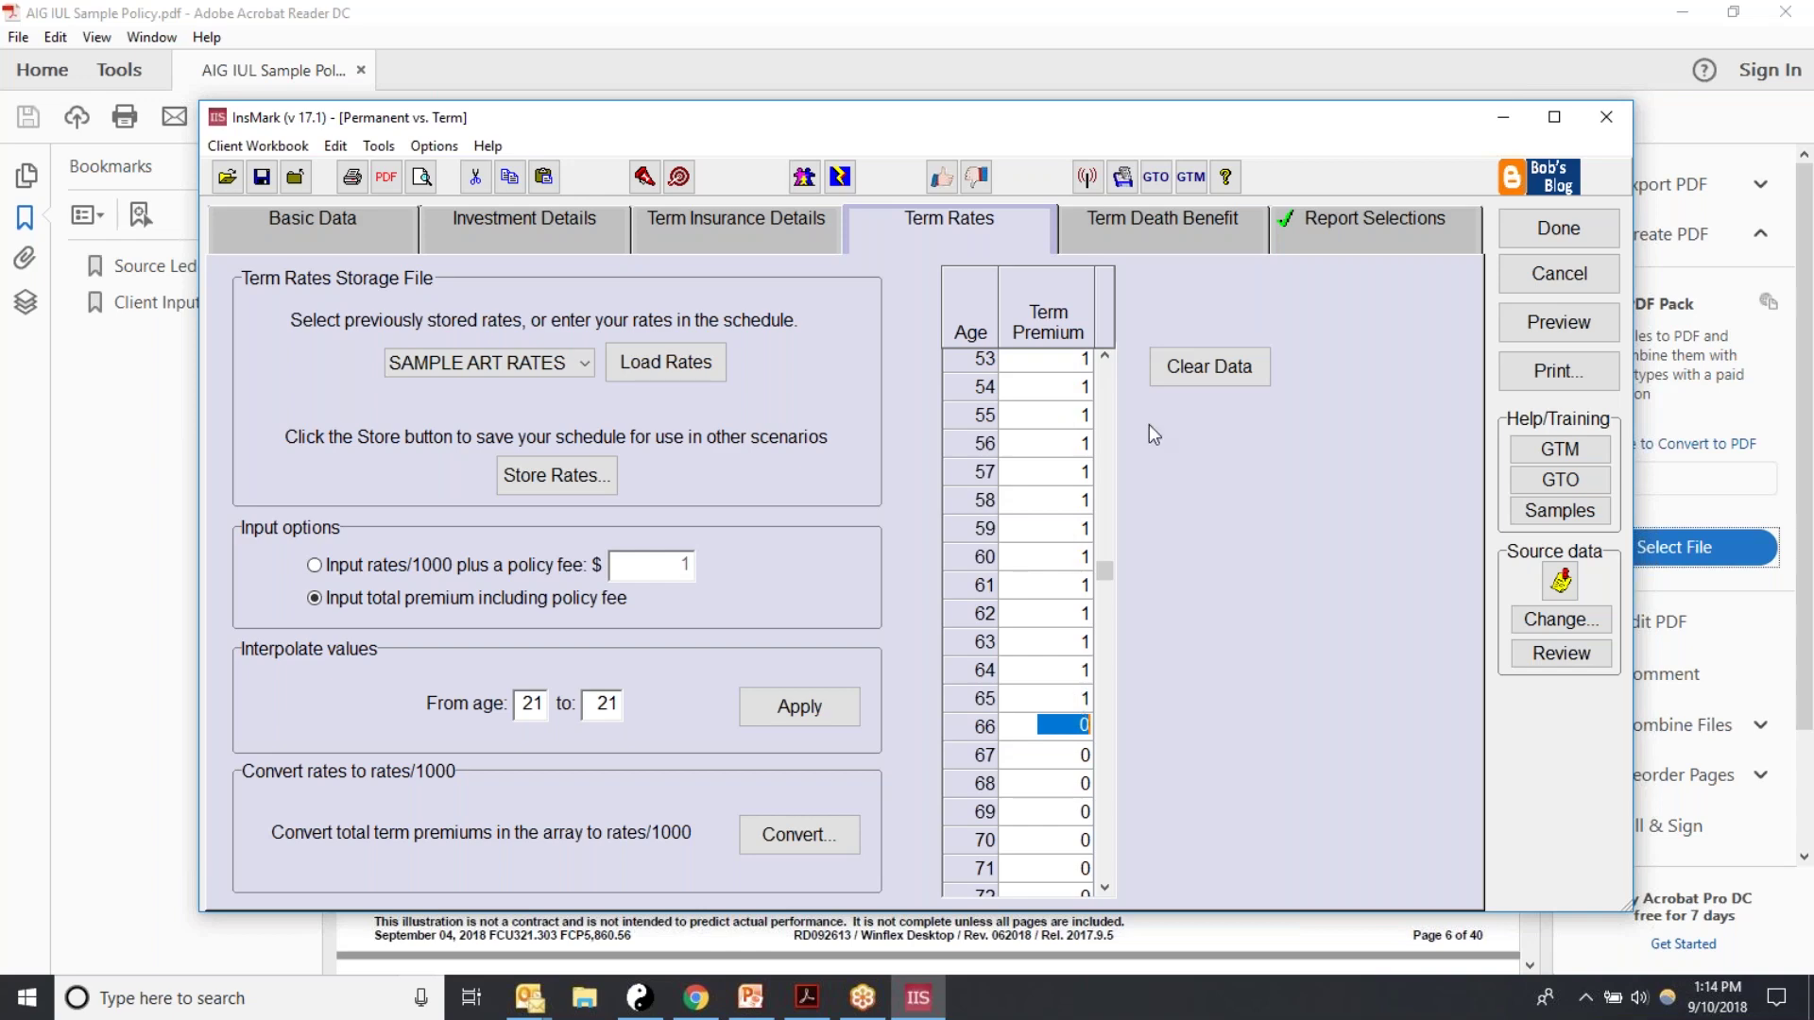
Step: Review the resulting term death benefit schedule, then move on to Report Selections
{"action": "left_click", "coordinate": [1160, 219]}
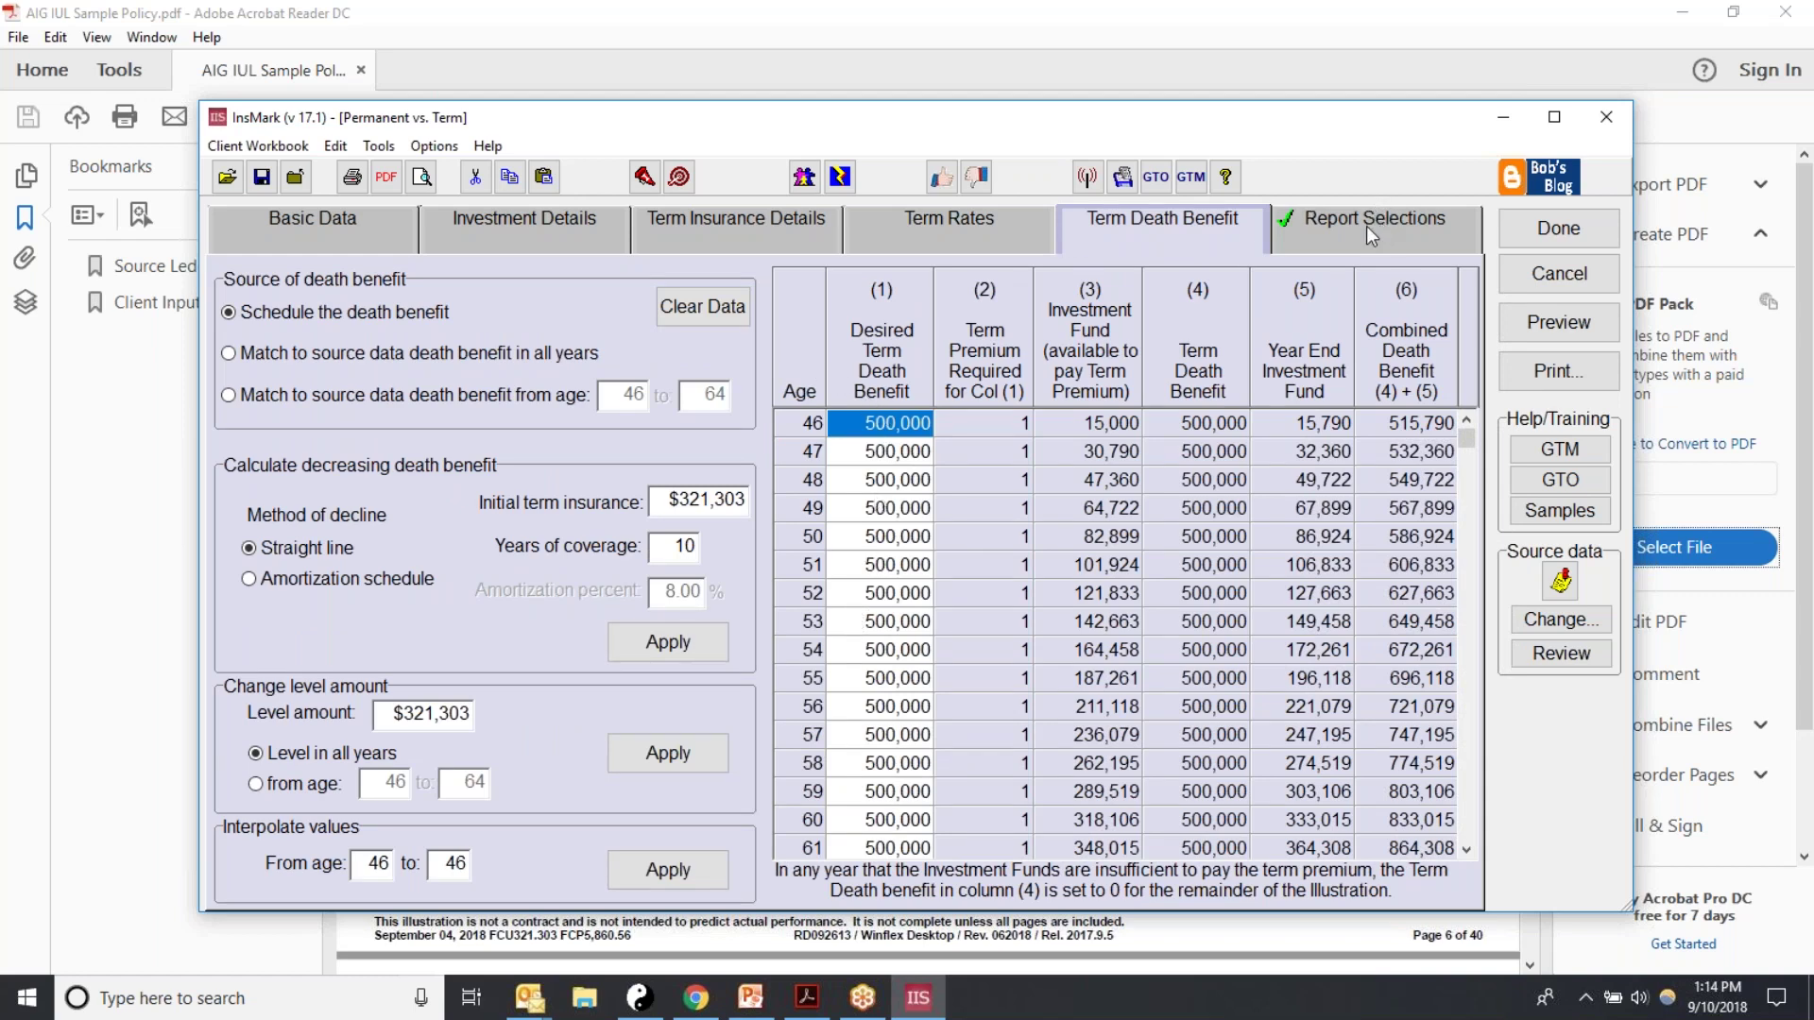
{"action": "left_click", "coordinate": [995, 235]}
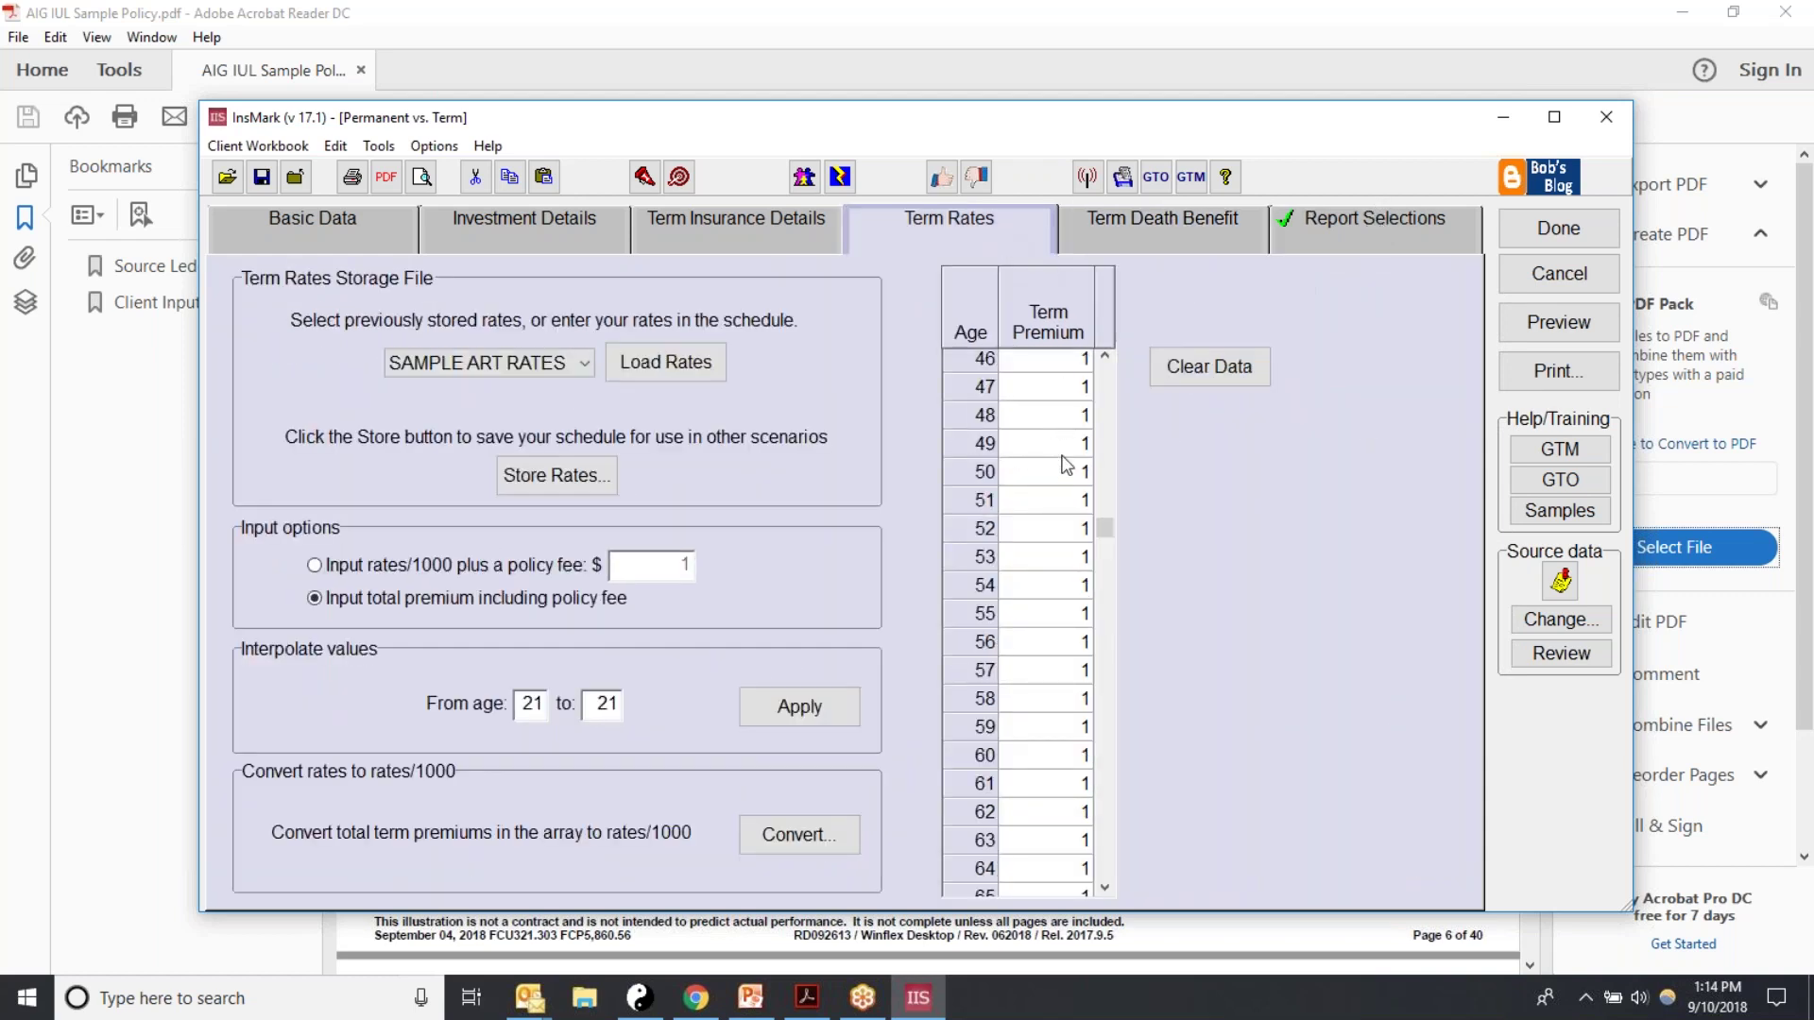
{"action": "left_click", "coordinate": [1414, 223]}
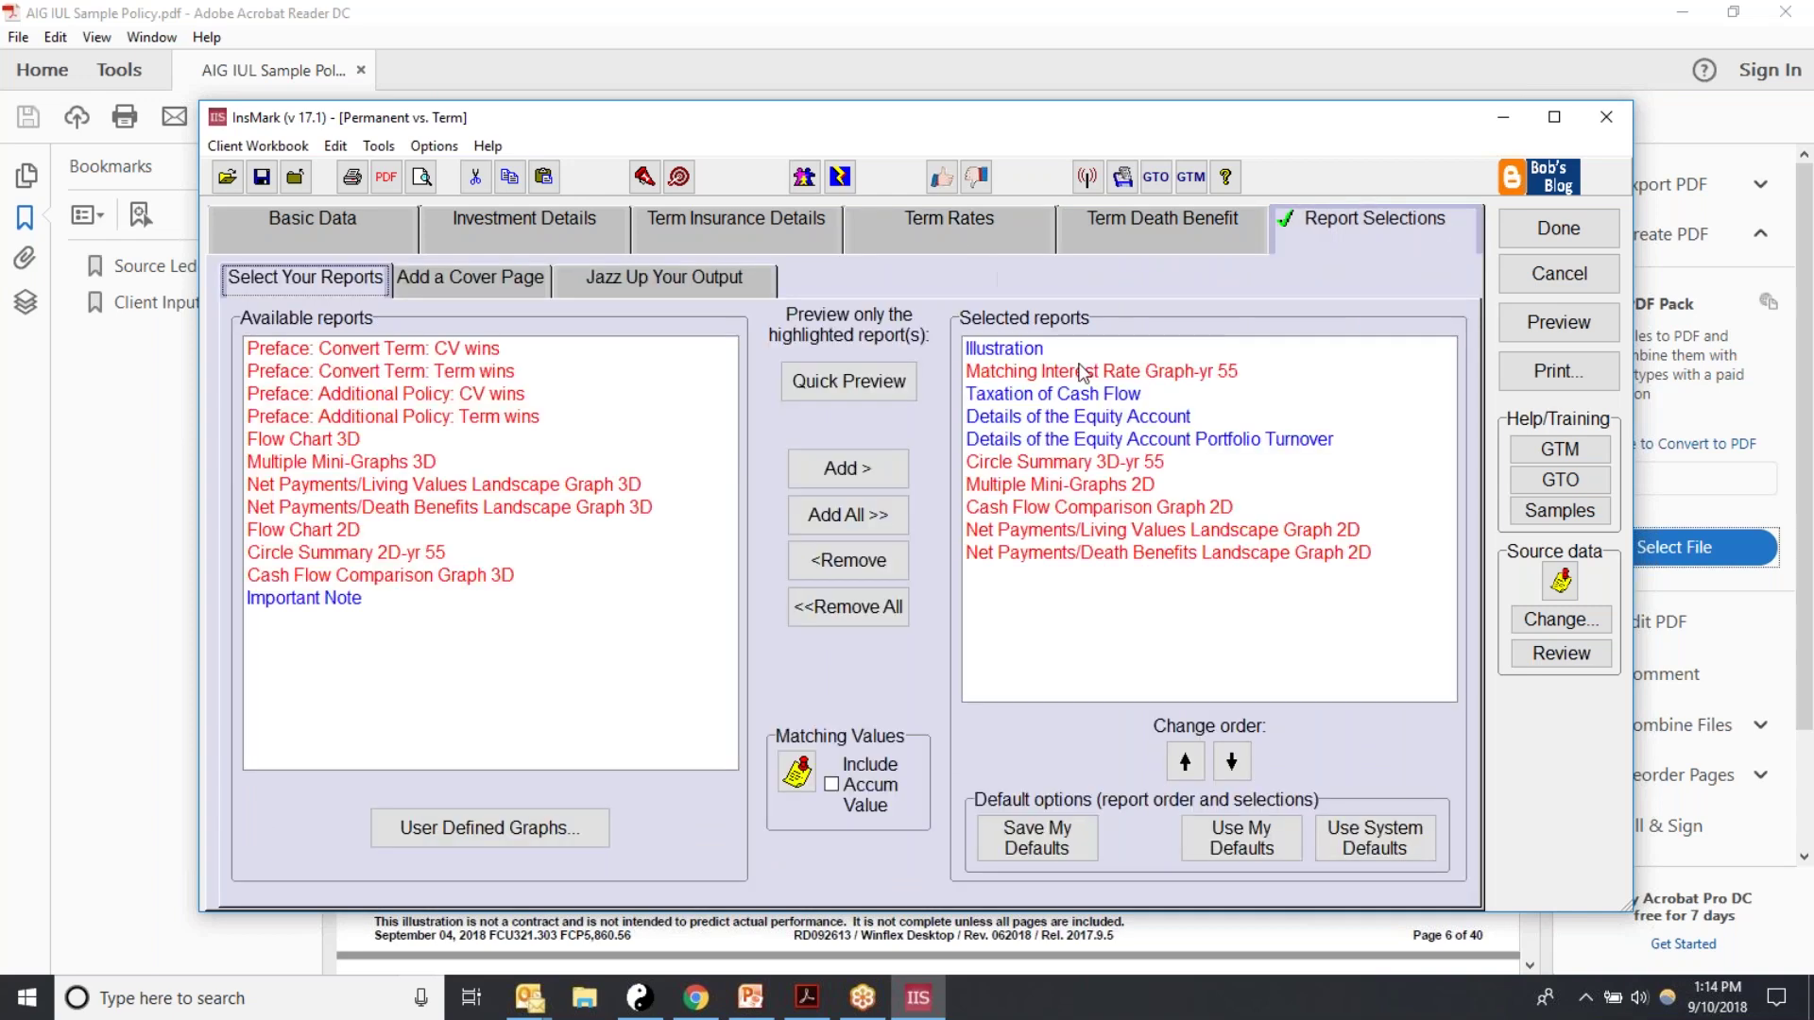
Step: Preview the Illustration report, page back to page 1, then close the preview and Report Selections
{"action": "left_click", "coordinate": [999, 352]}
{"action": "left_click", "coordinate": [906, 381]}
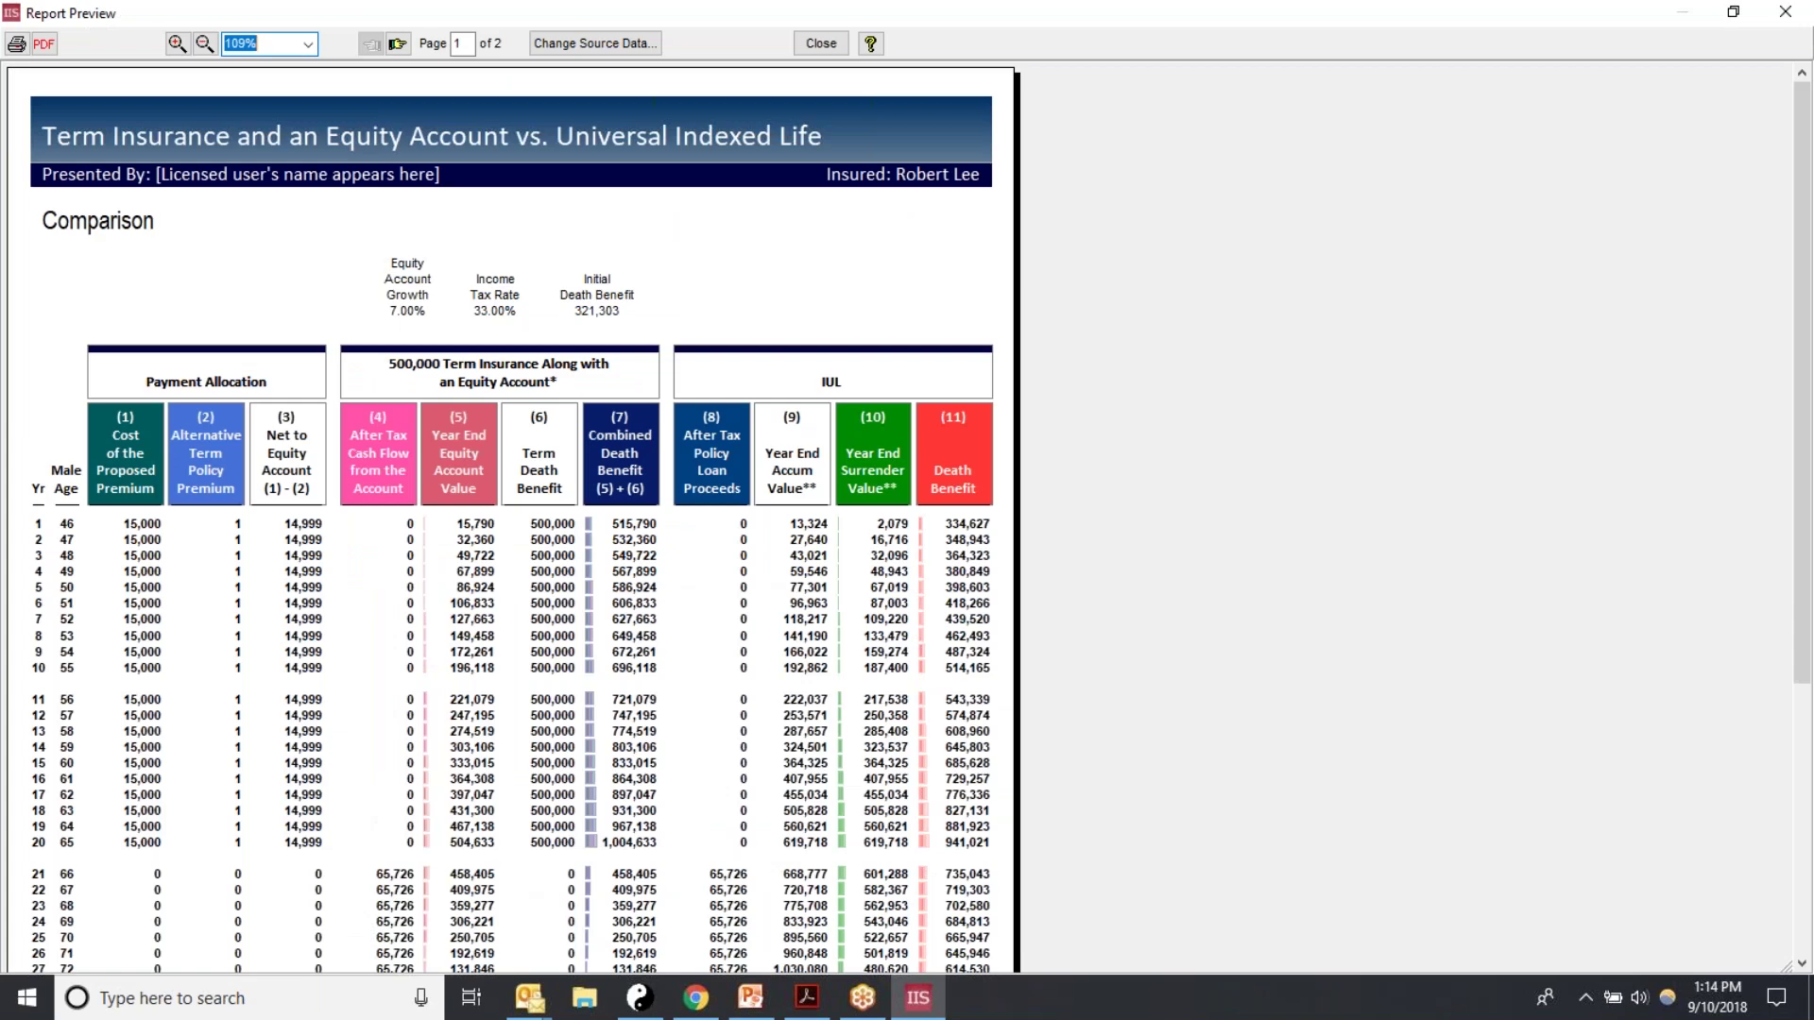
{"action": "scroll", "coordinate": [1445, 475], "scroll_direction": "down", "scroll_amount": 1}
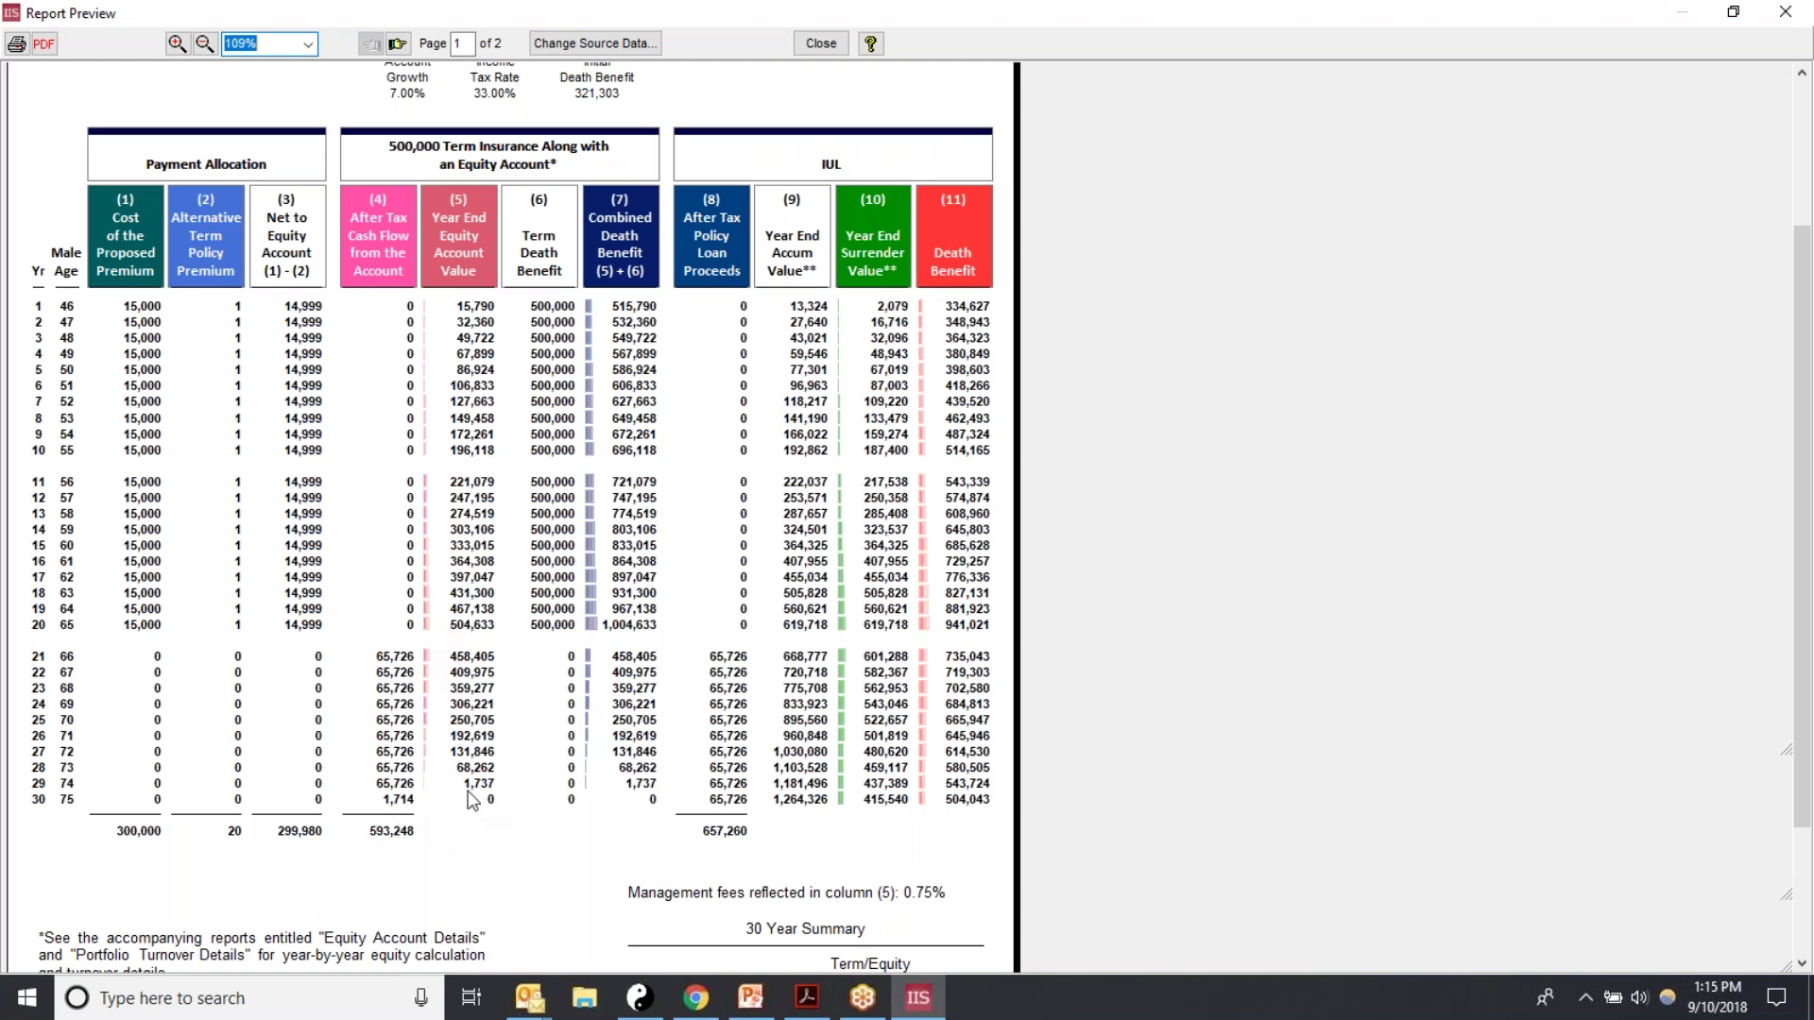
{"action": "left_click", "coordinate": [398, 44]}
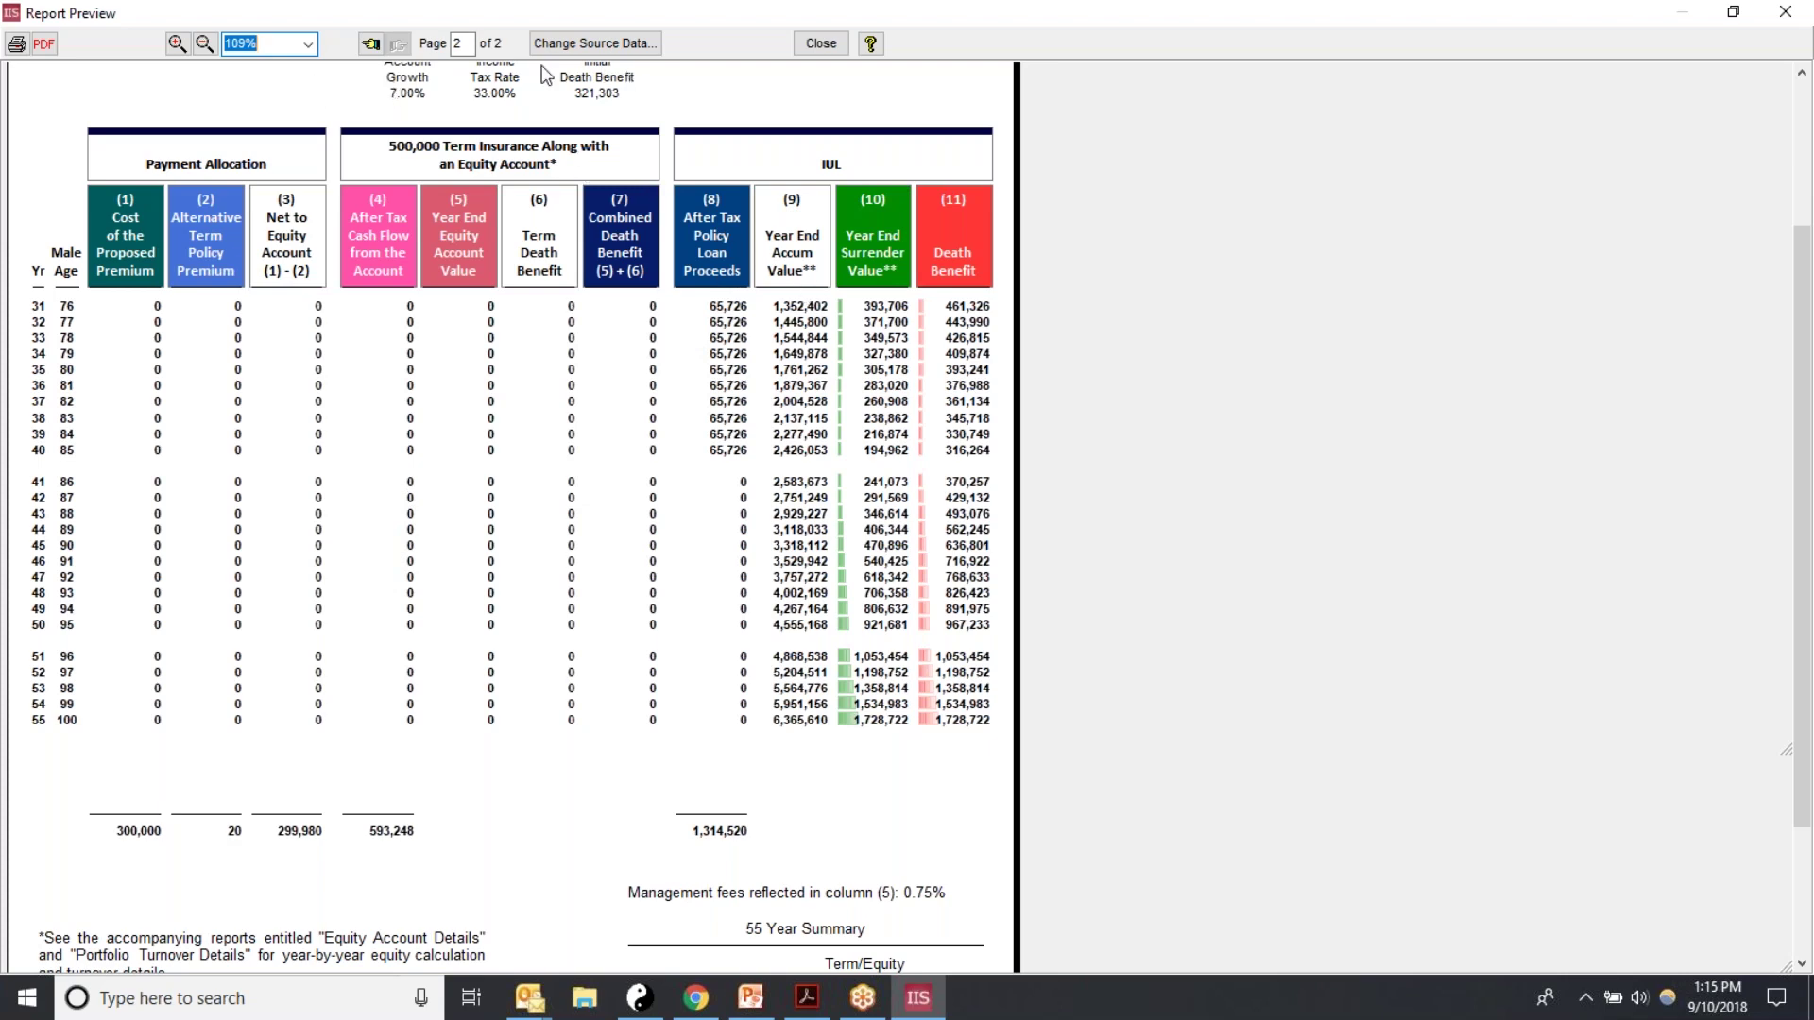
{"action": "left_click", "coordinate": [369, 47]}
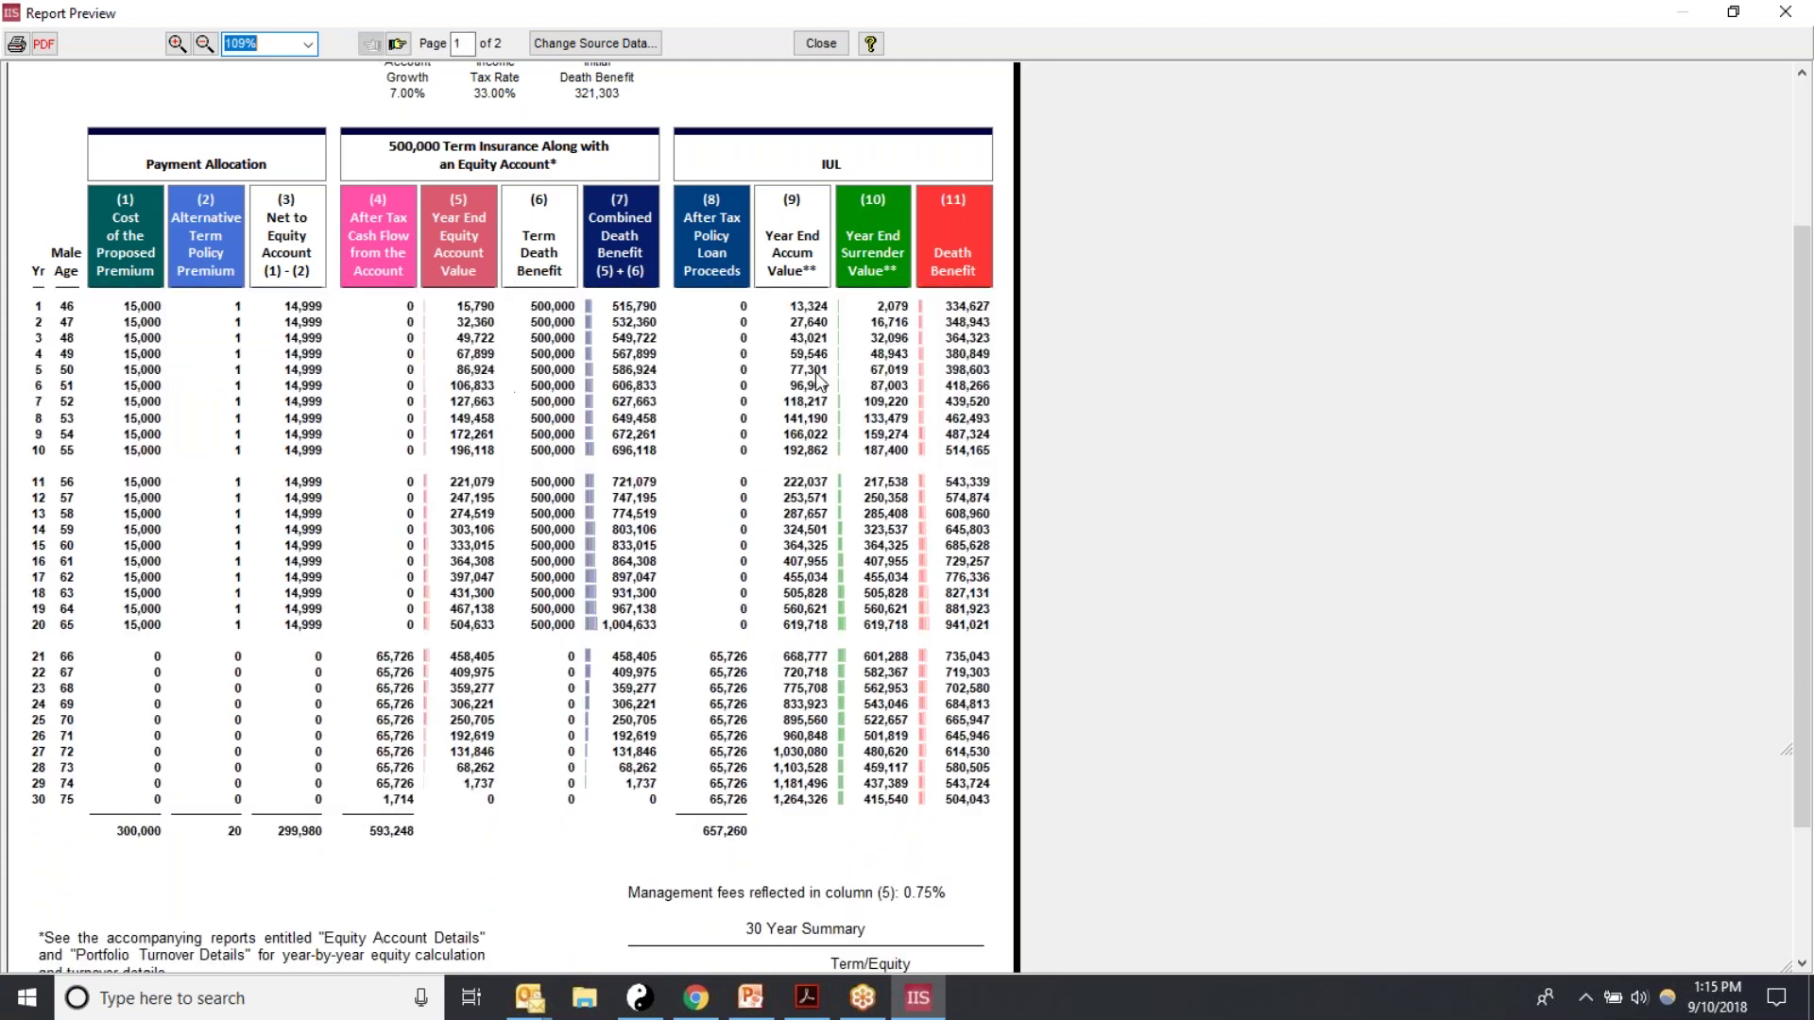
{"action": "scroll", "coordinate": [1792, 419], "scroll_direction": "up", "scroll_amount": 2}
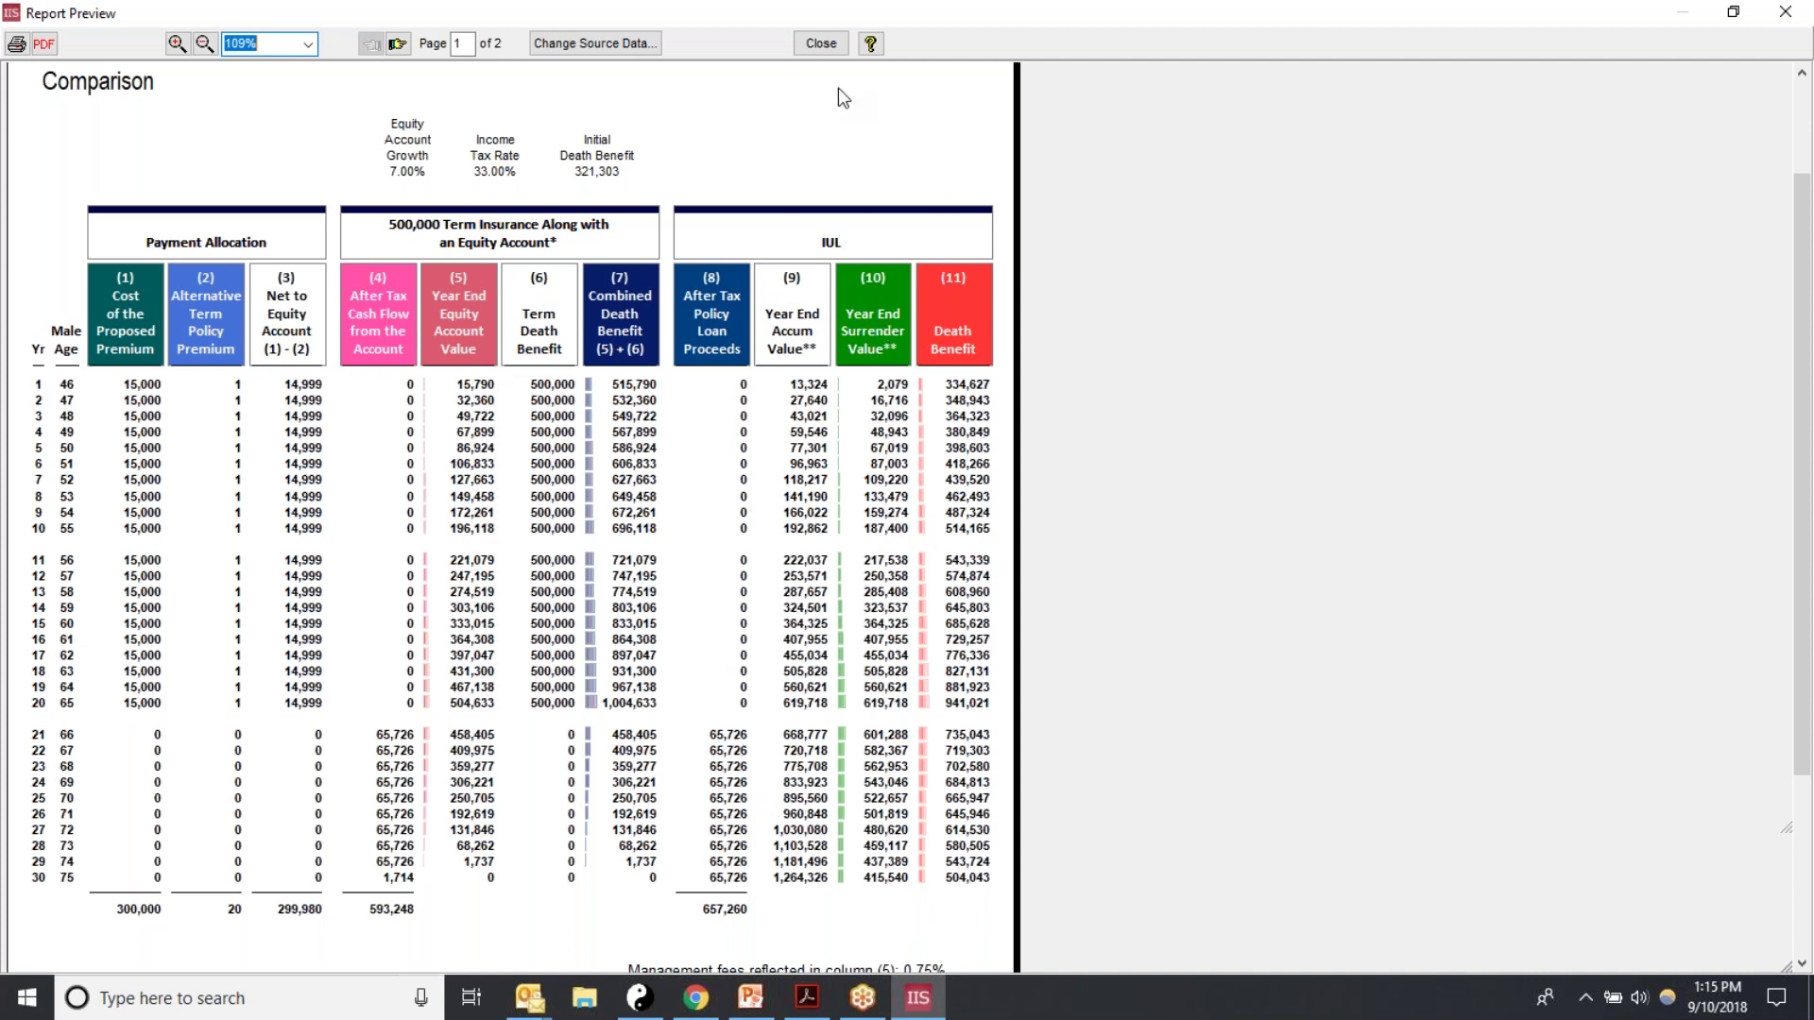
{"action": "left_click", "coordinate": [824, 48]}
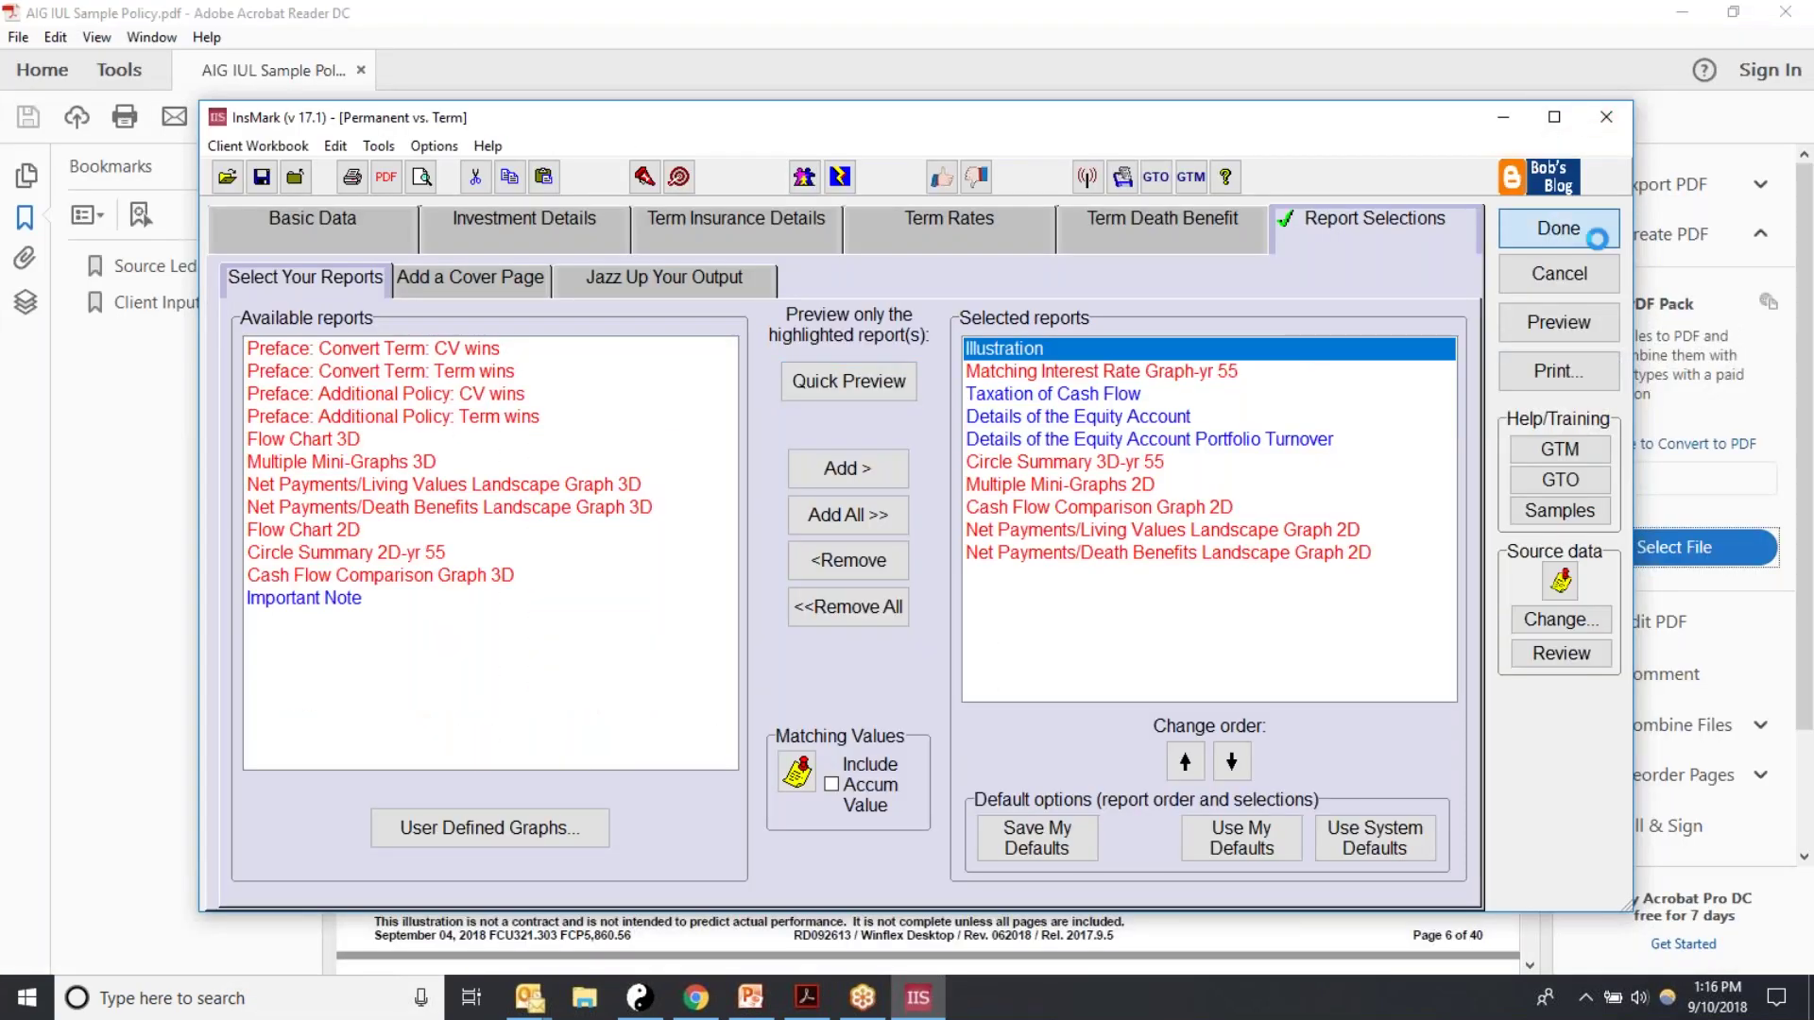
{"action": "left_click", "coordinate": [1559, 229]}
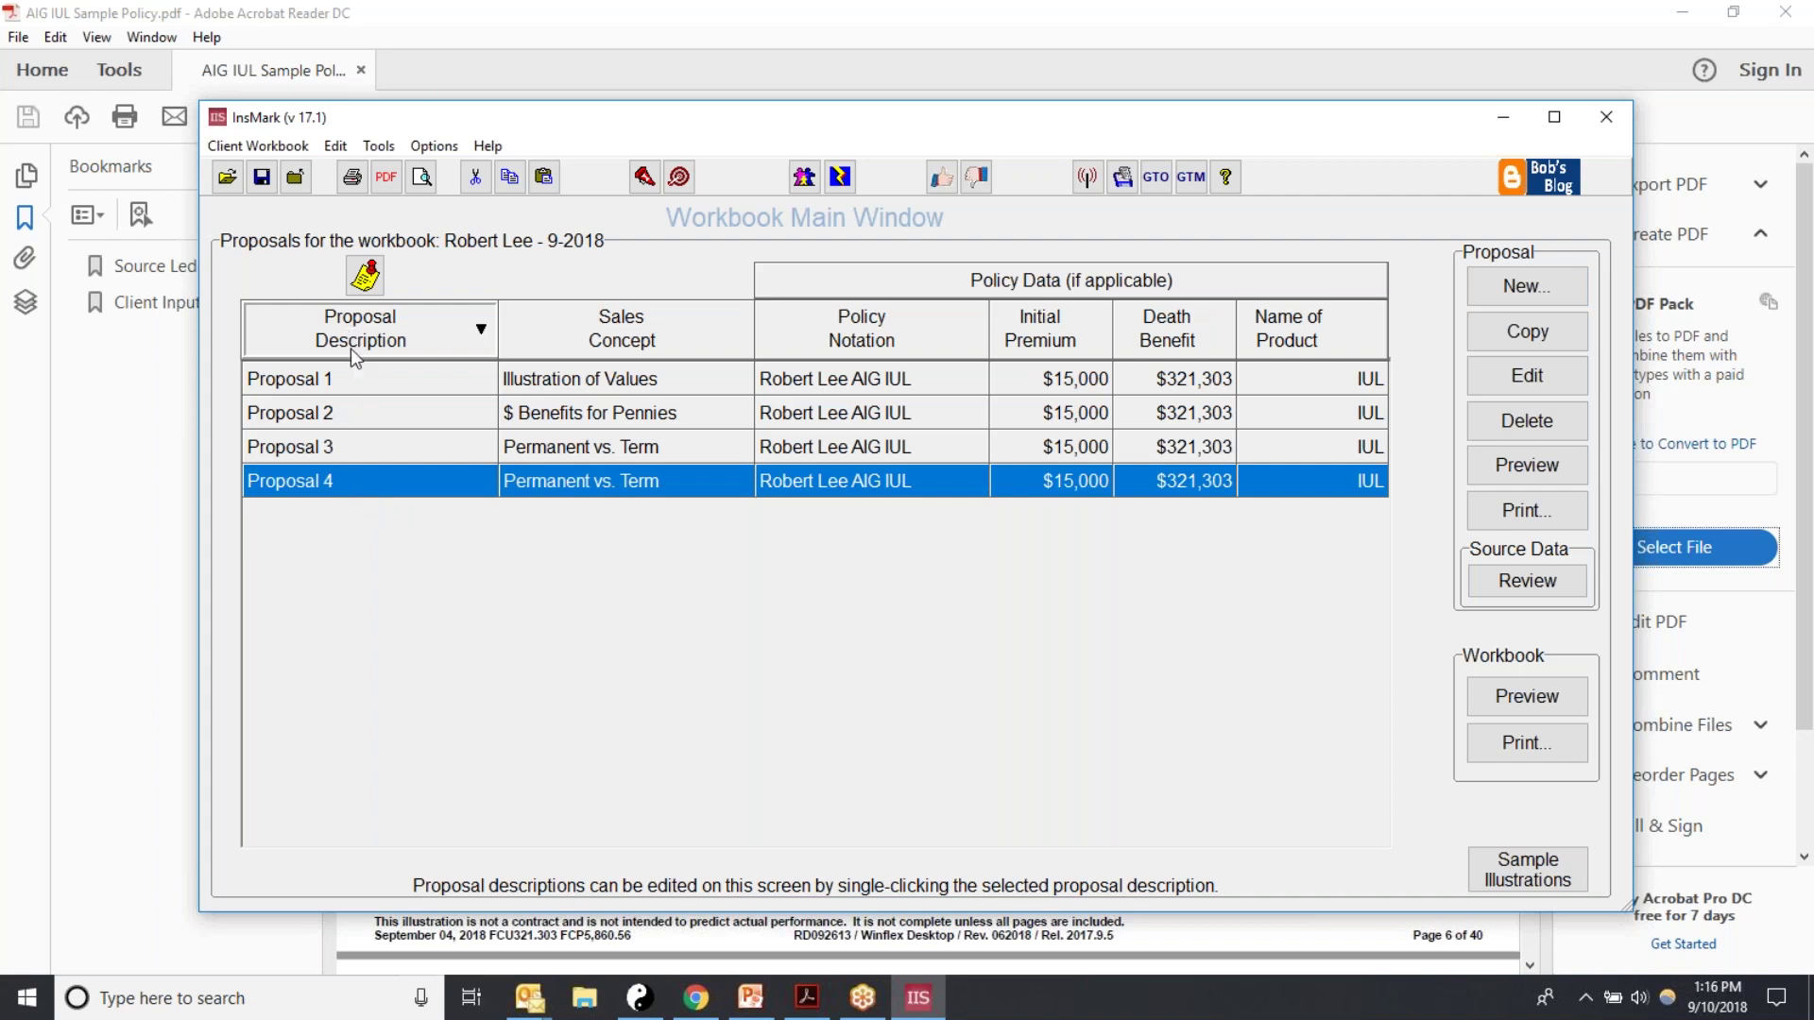
Step: Append '-$1 Term' to Proposal 4's description
{"action": "left_click", "coordinate": [348, 482]}
{"action": "type", "text": "-"}
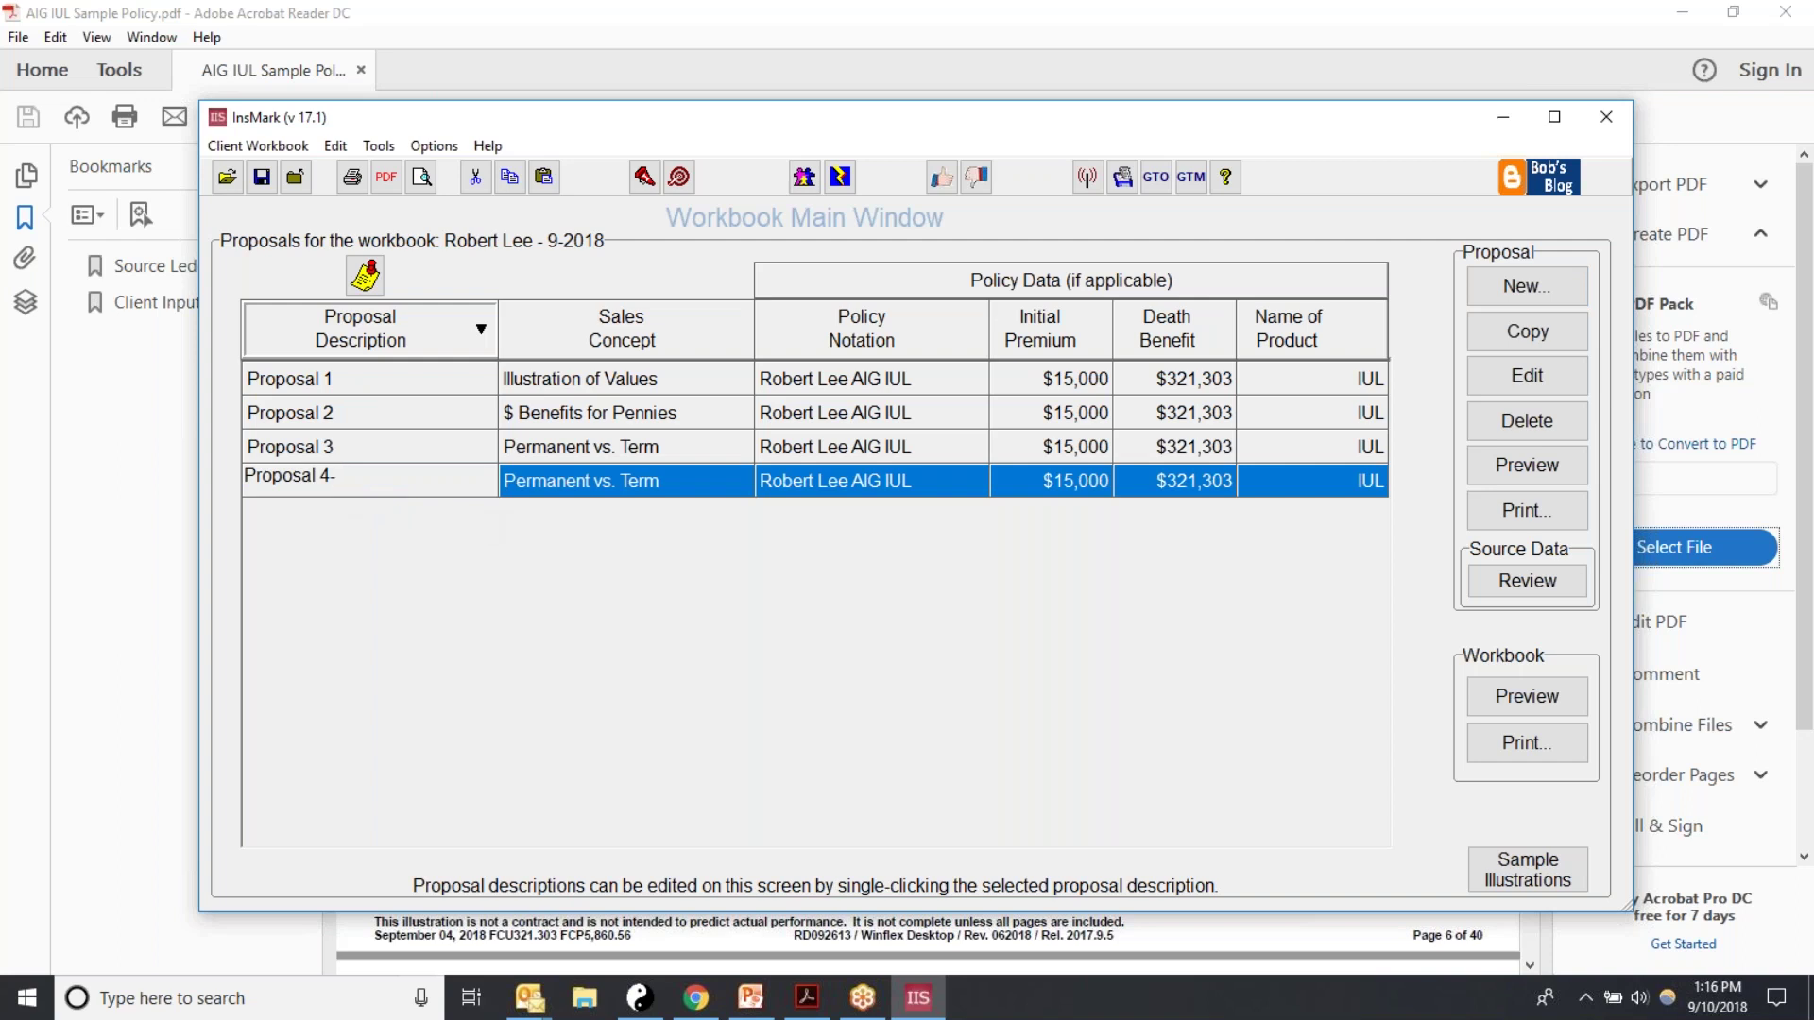
{"action": "type", "text": "$1 Term"}
{"action": "left_click", "coordinate": [436, 515]}
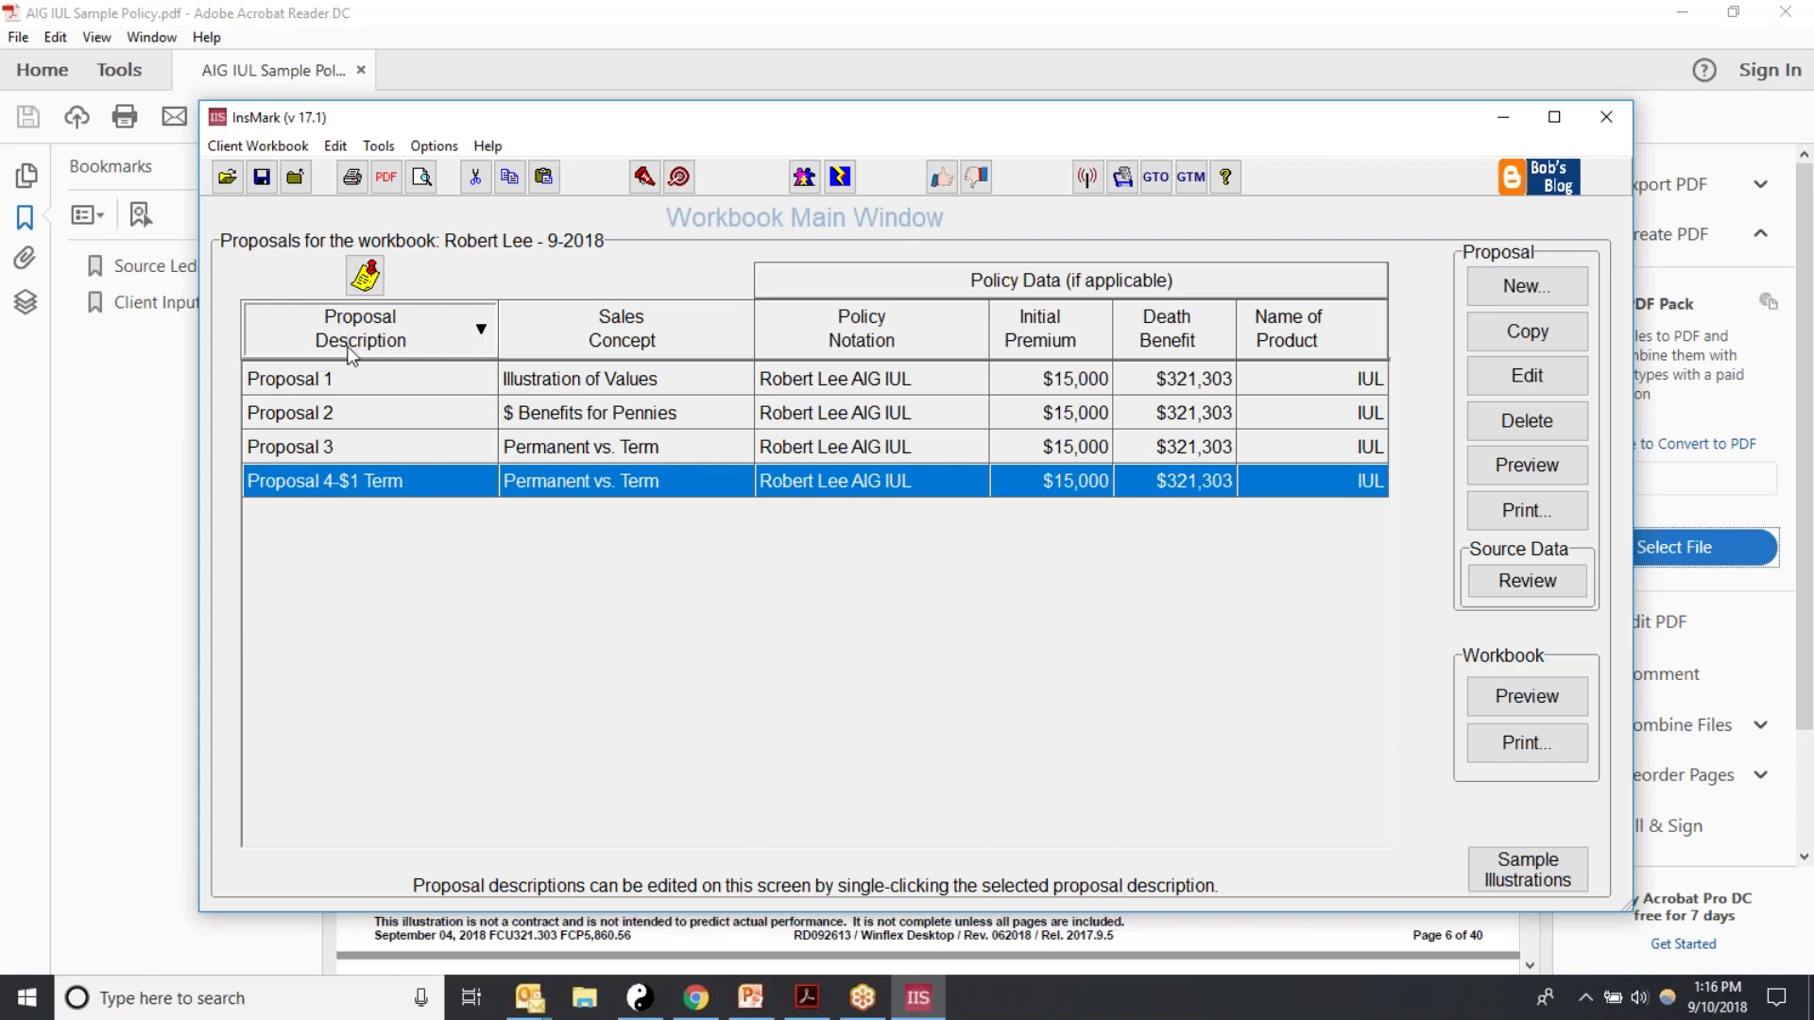
Step: Append '-$400 Term' to Proposal 3's description
{"action": "left_click", "coordinate": [295, 450]}
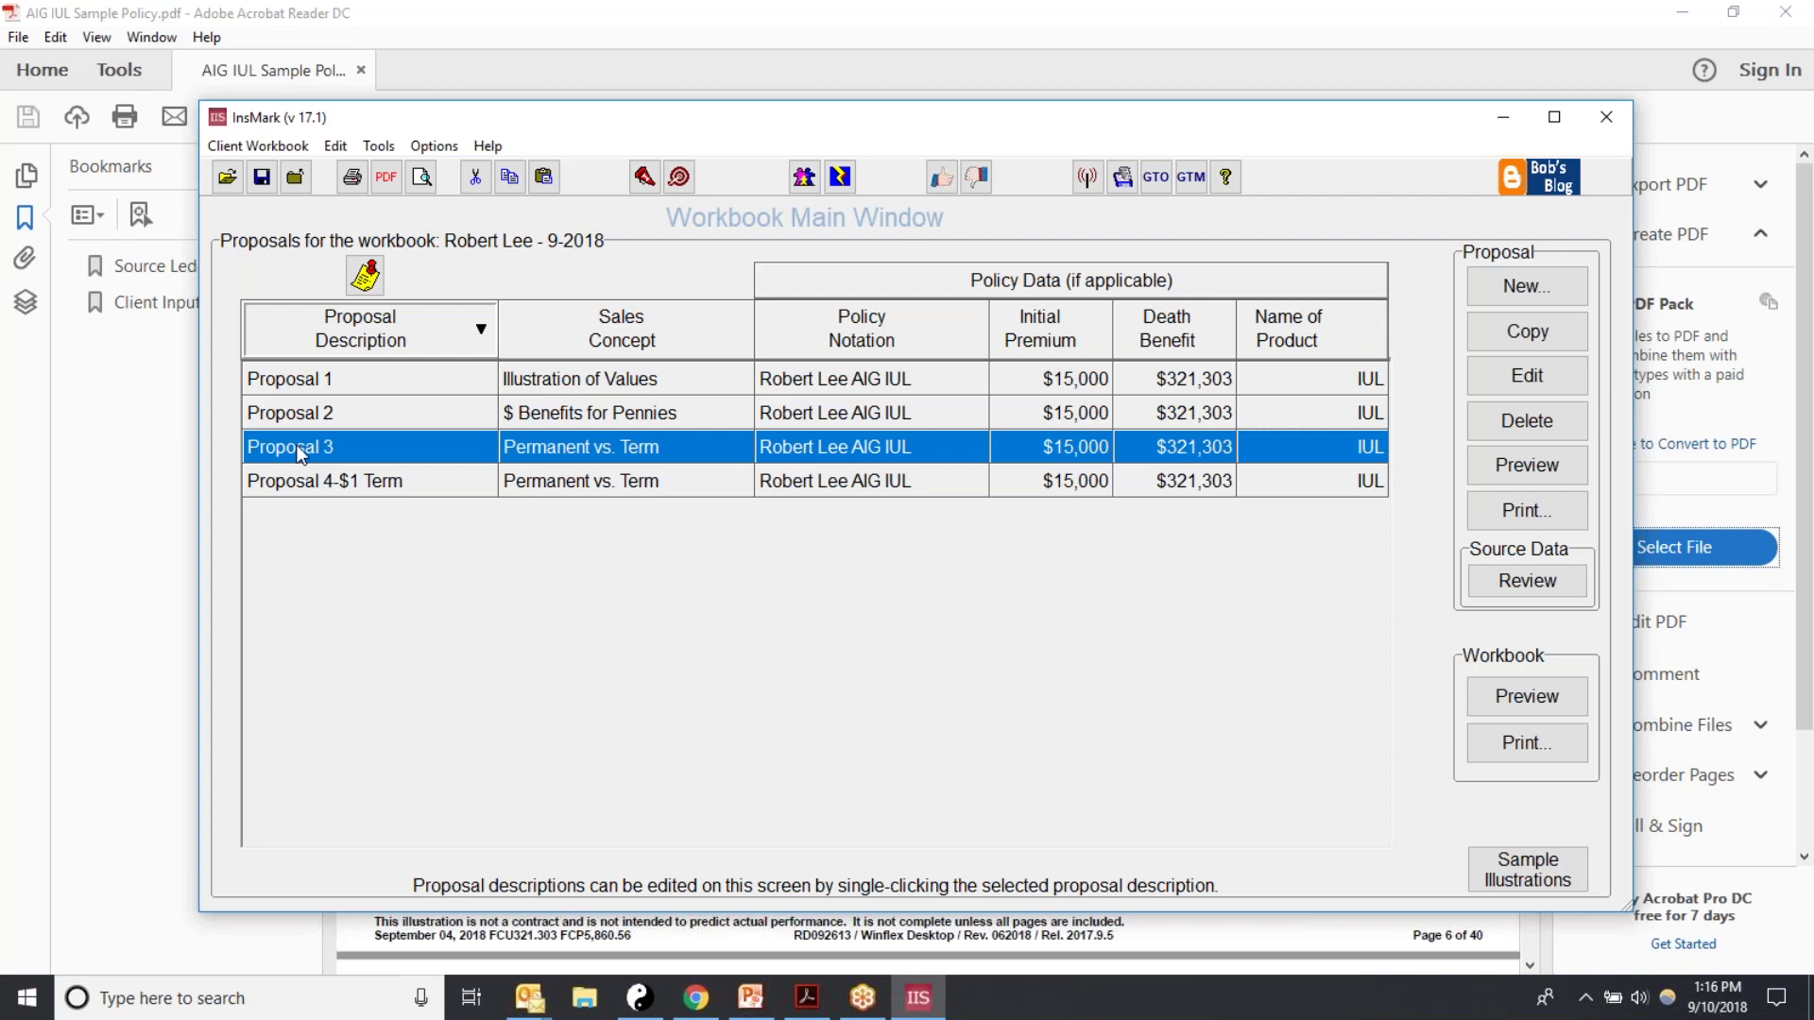
{"action": "left_click", "coordinate": [357, 456]}
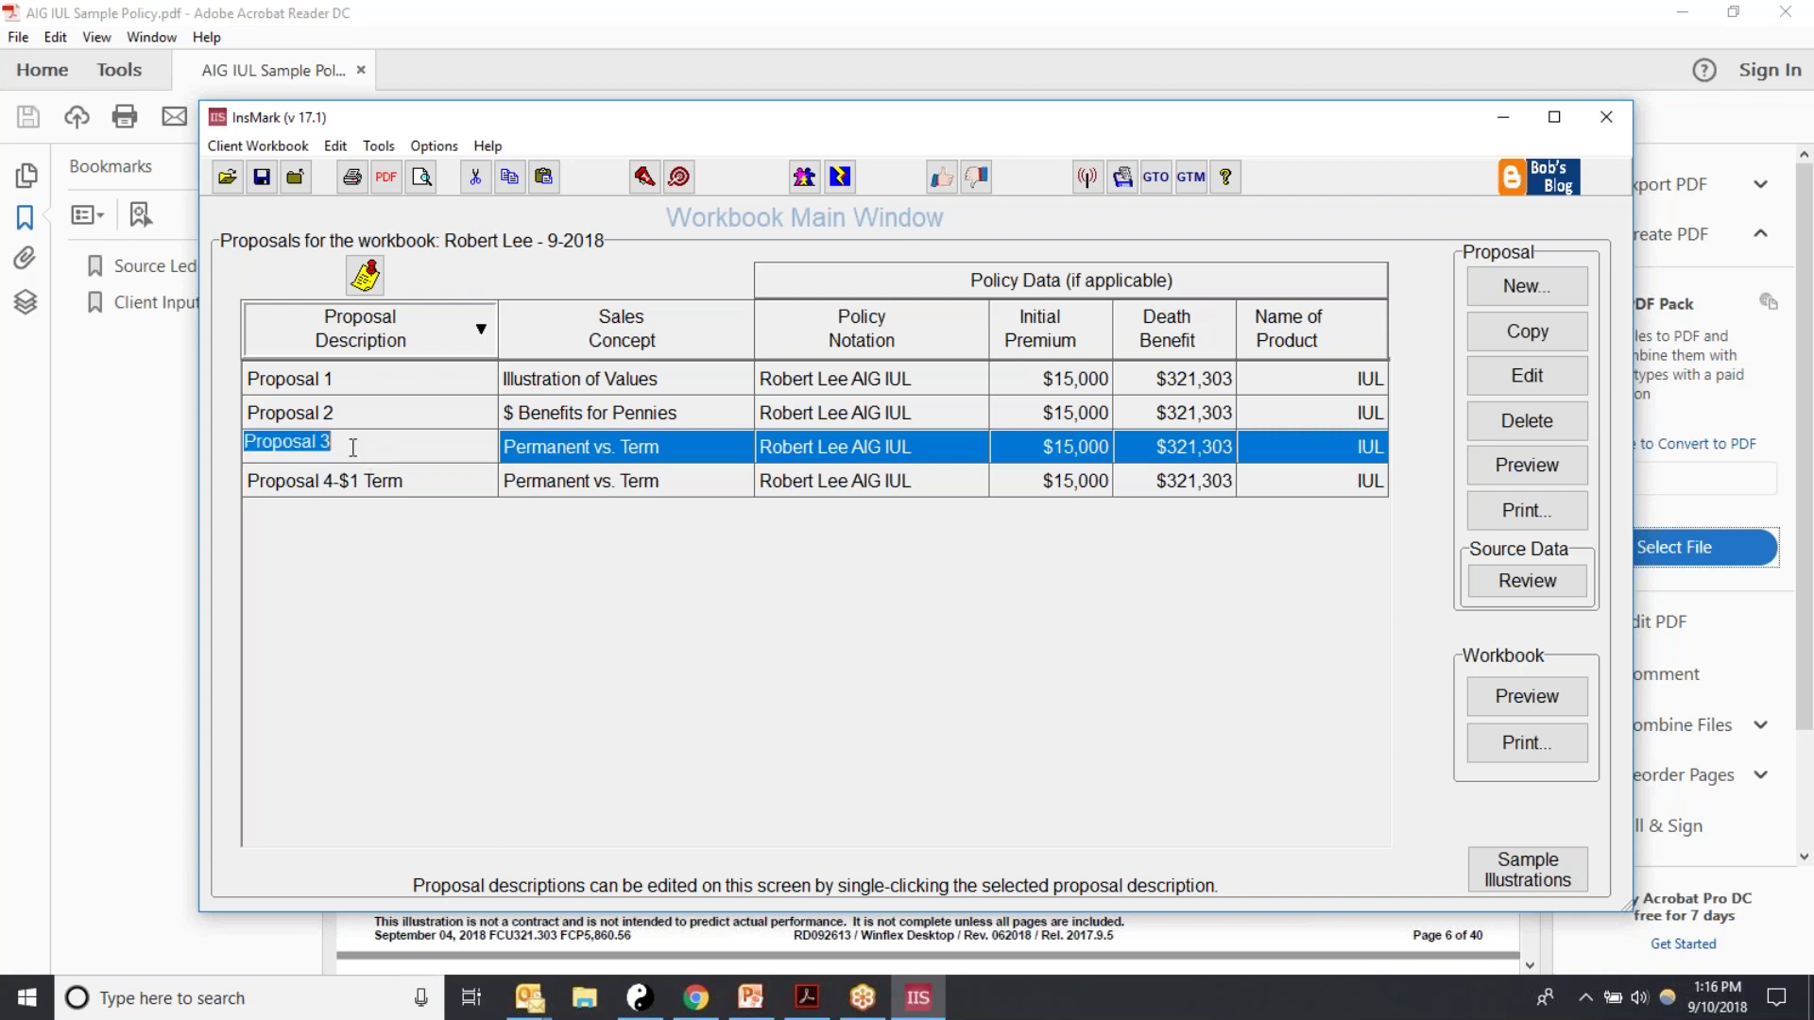
{"action": "left_click", "coordinate": [357, 457]}
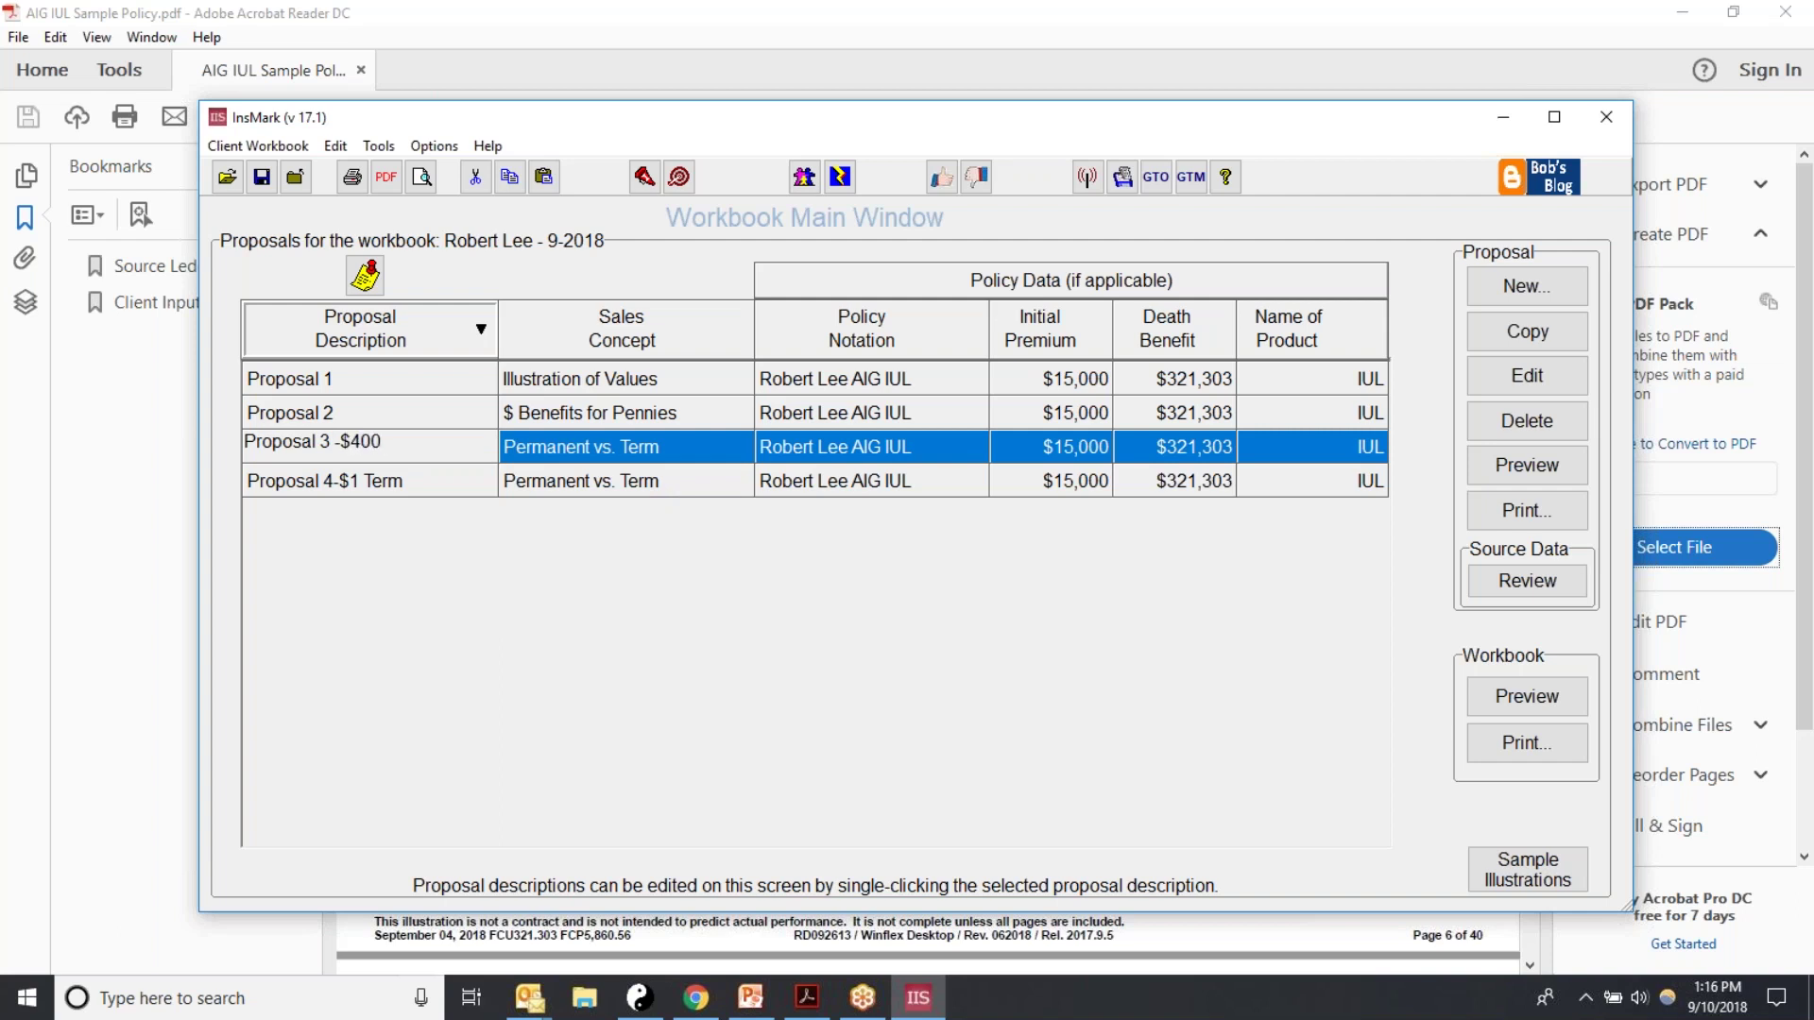
{"action": "type", "text": "-$400 Term"}
{"action": "key", "text": "Down"}
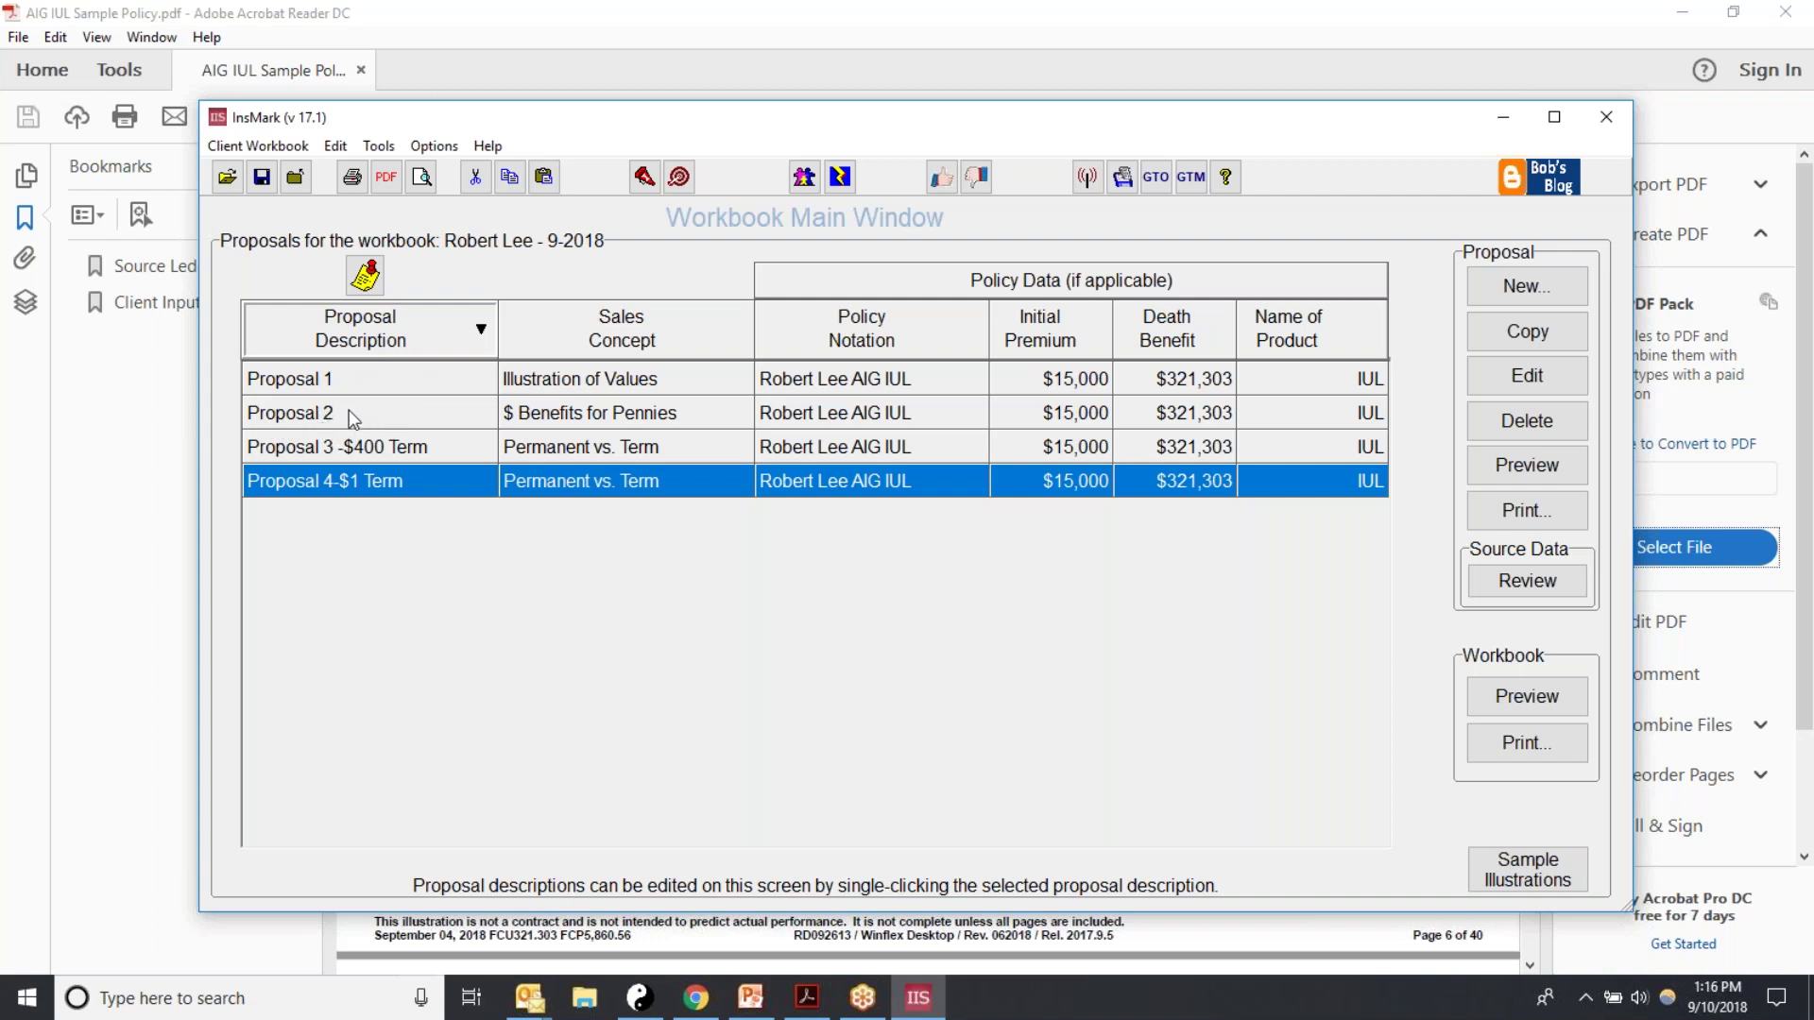
Step: Open Proposal 2, cancel out, and leave its description unchanged
{"action": "double_click", "coordinate": [349, 413]}
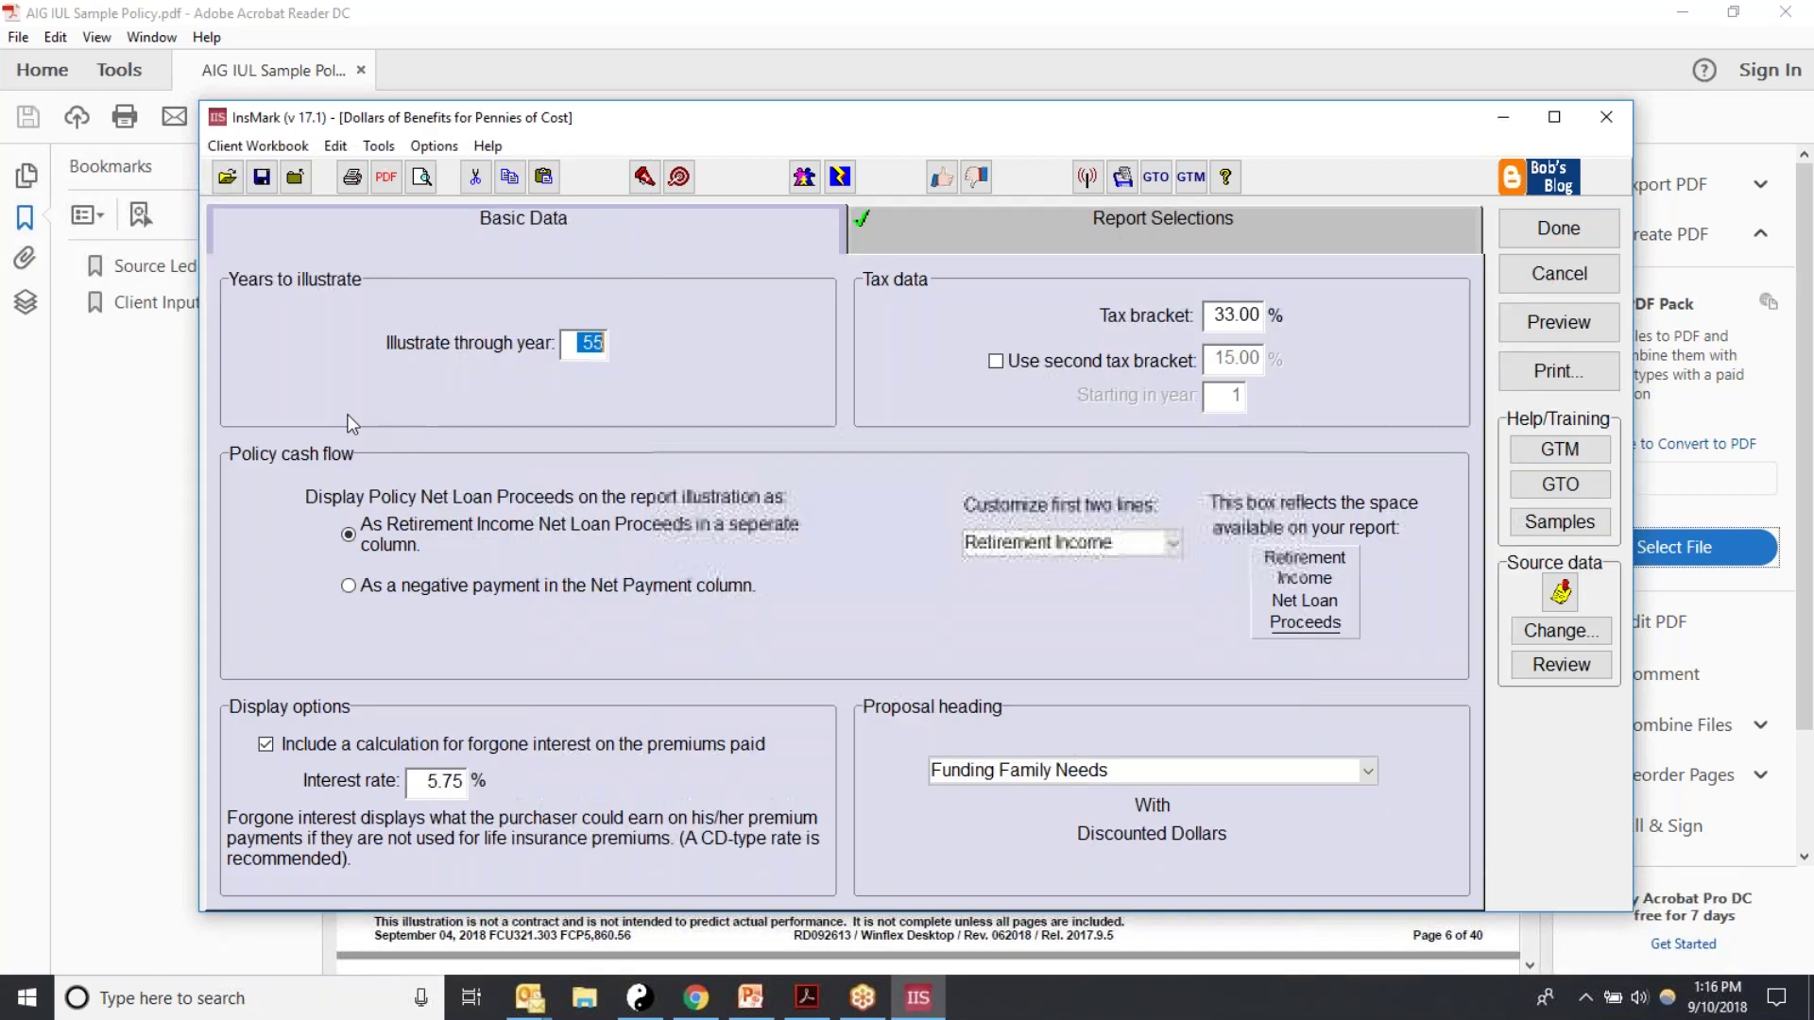
{"action": "left_click", "coordinate": [1559, 273]}
{"action": "left_click", "coordinate": [548, 487]}
{"action": "left_click", "coordinate": [333, 420]}
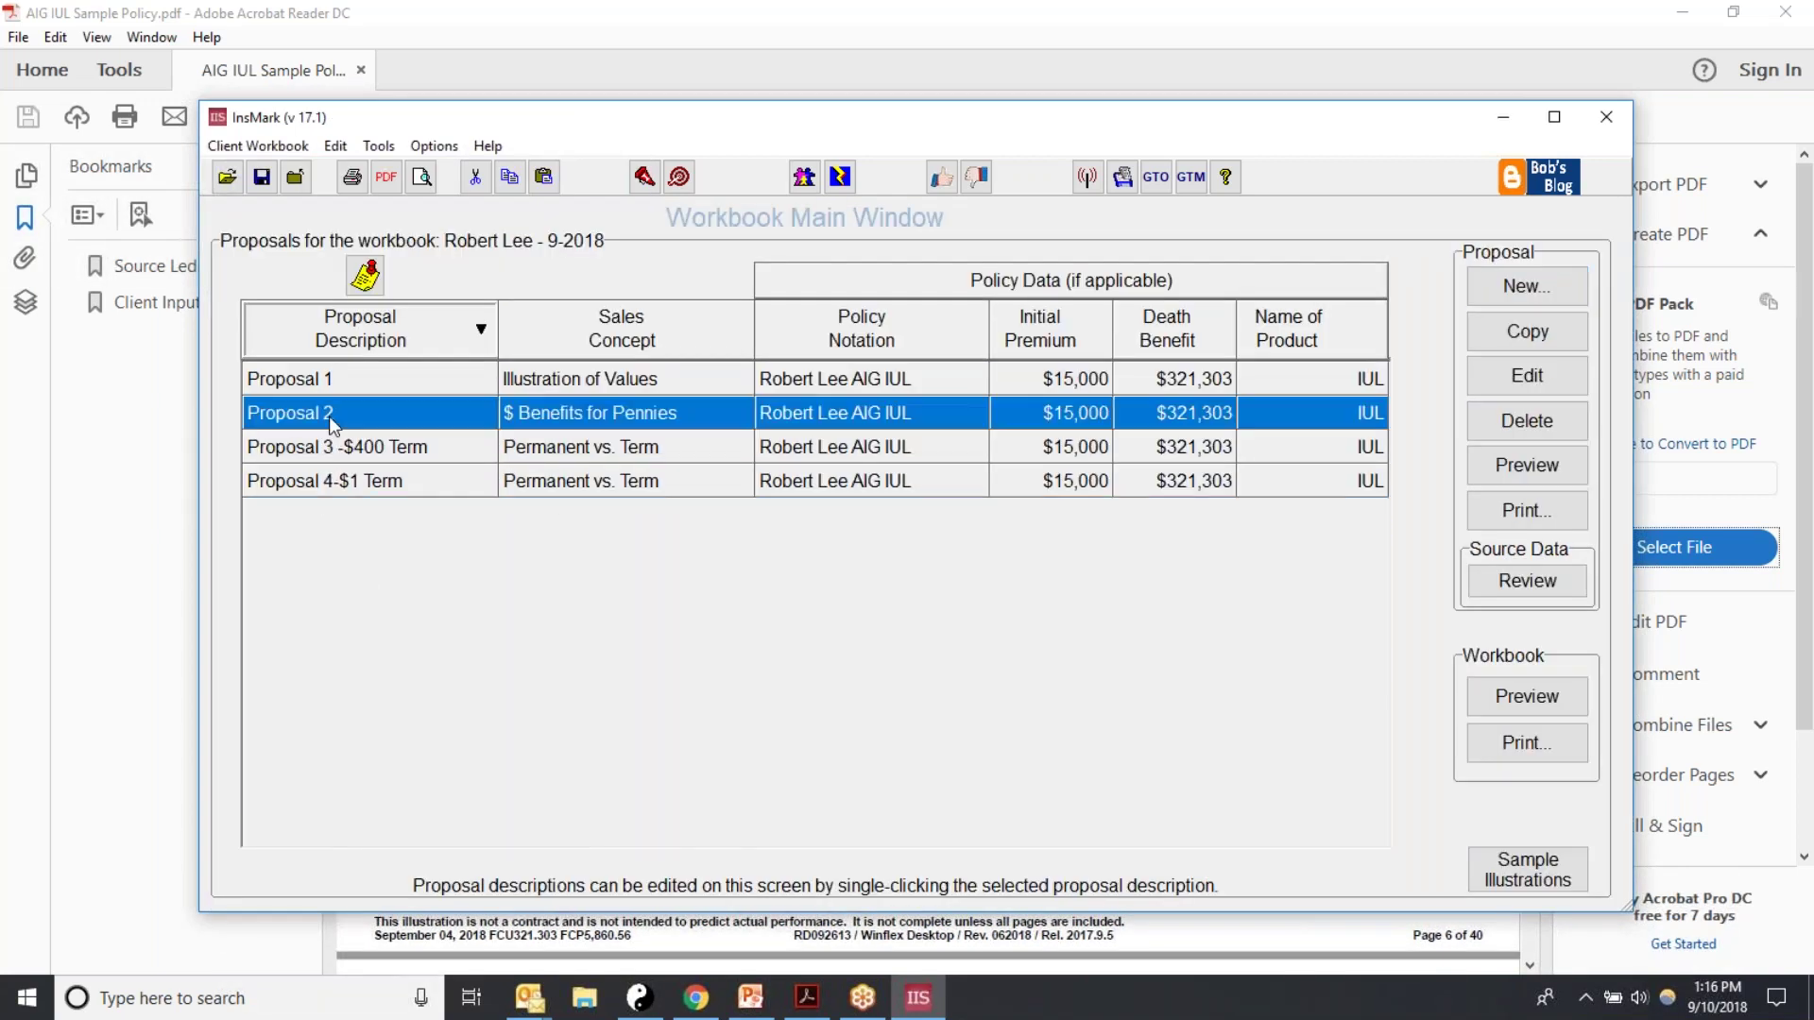
{"action": "left_click", "coordinate": [336, 416]}
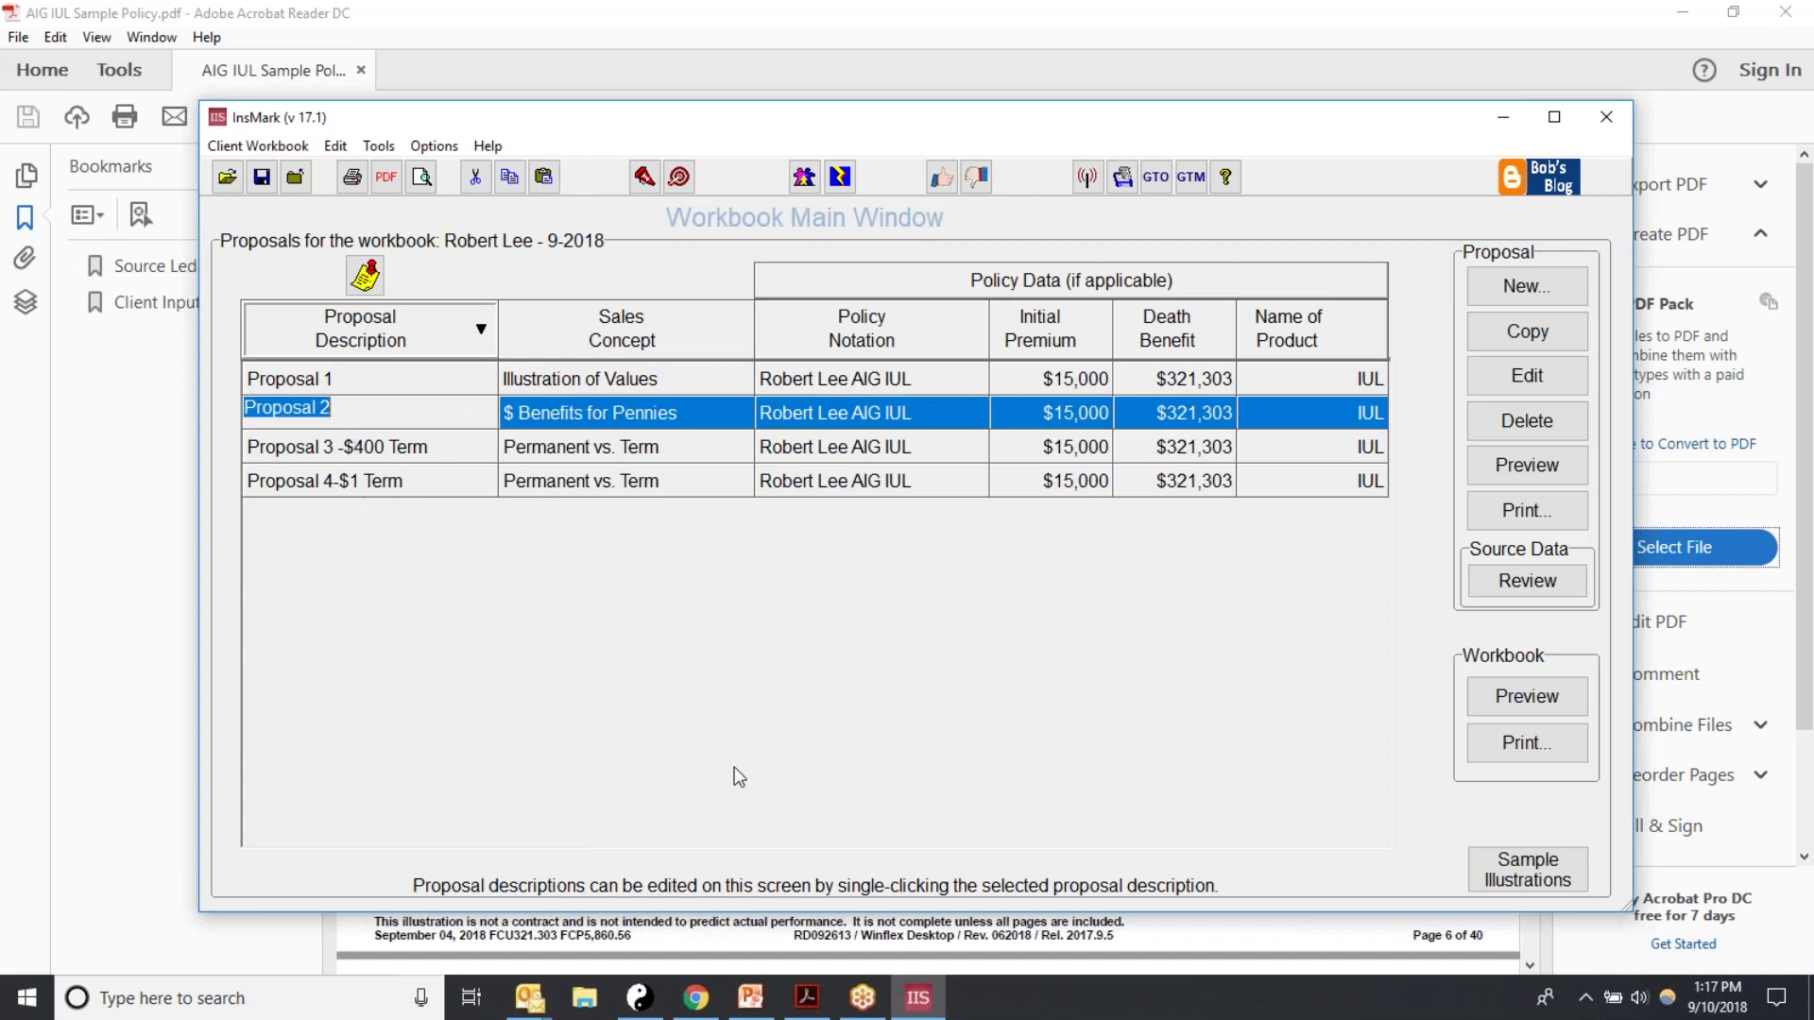
{"action": "left_click", "coordinate": [833, 745]}
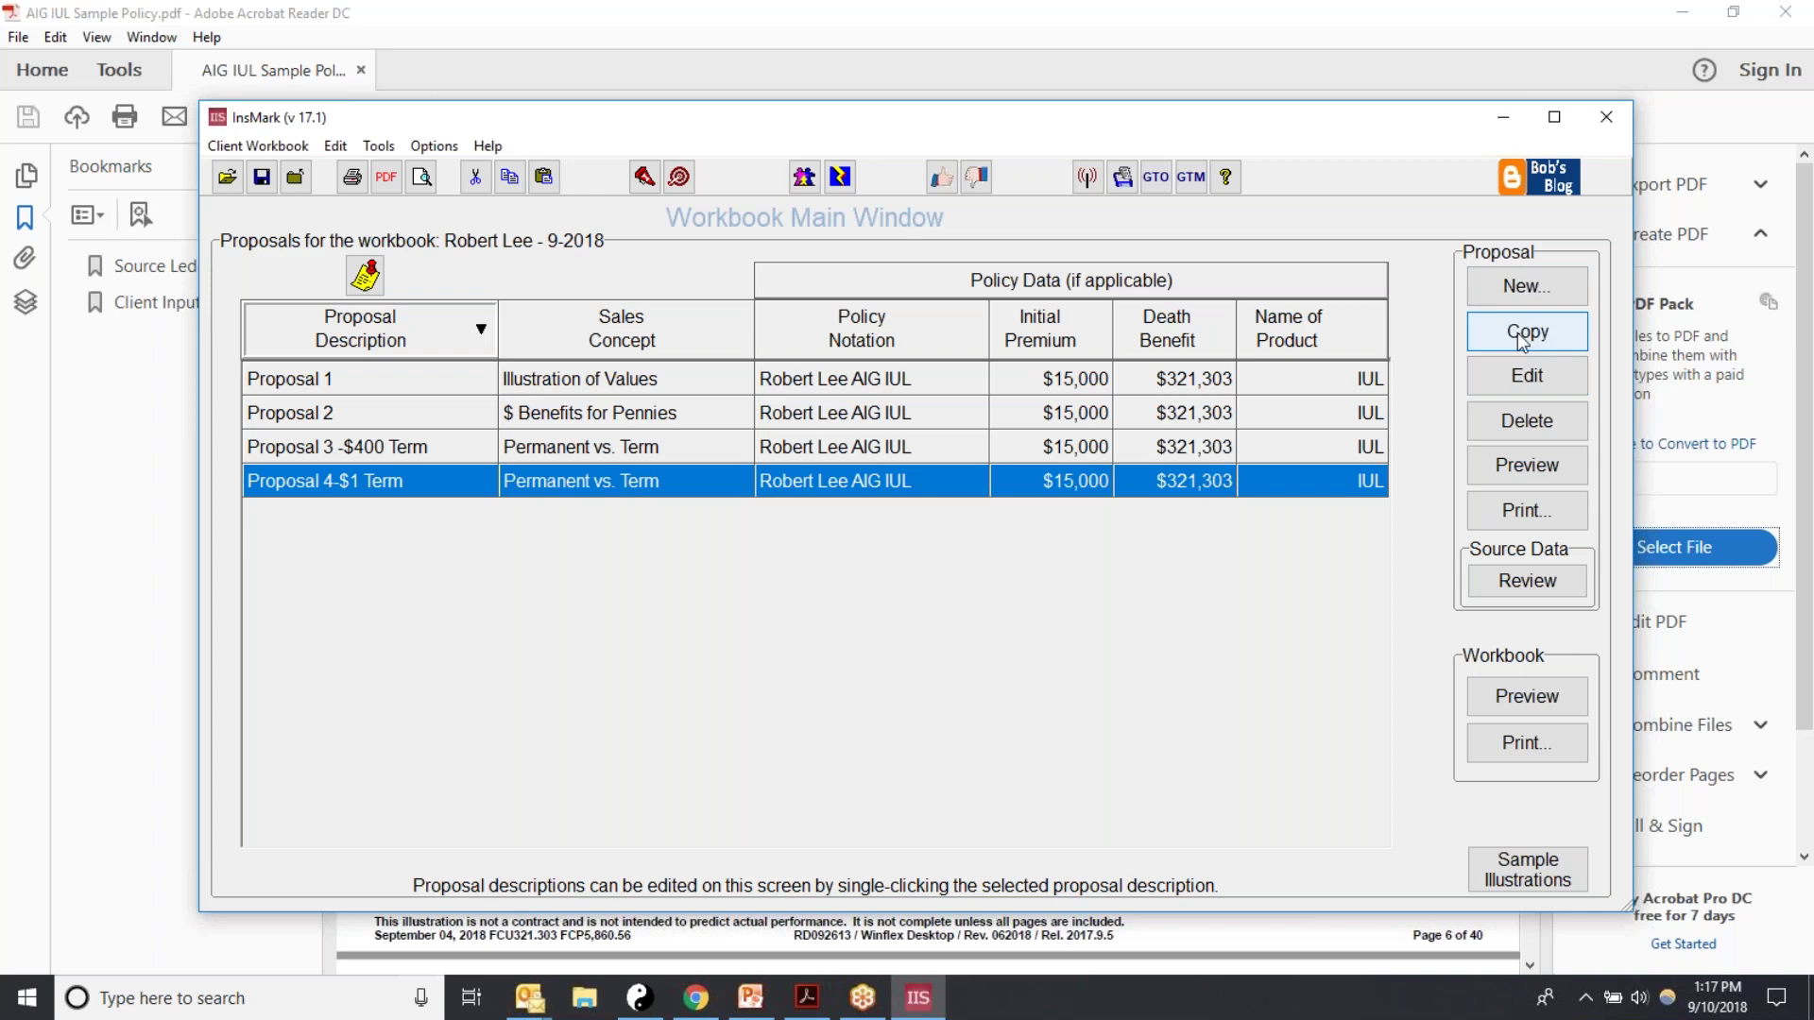
Step: Create a new proposal with the Various Financial Alternatives comparison
{"action": "left_click", "coordinate": [1495, 290]}
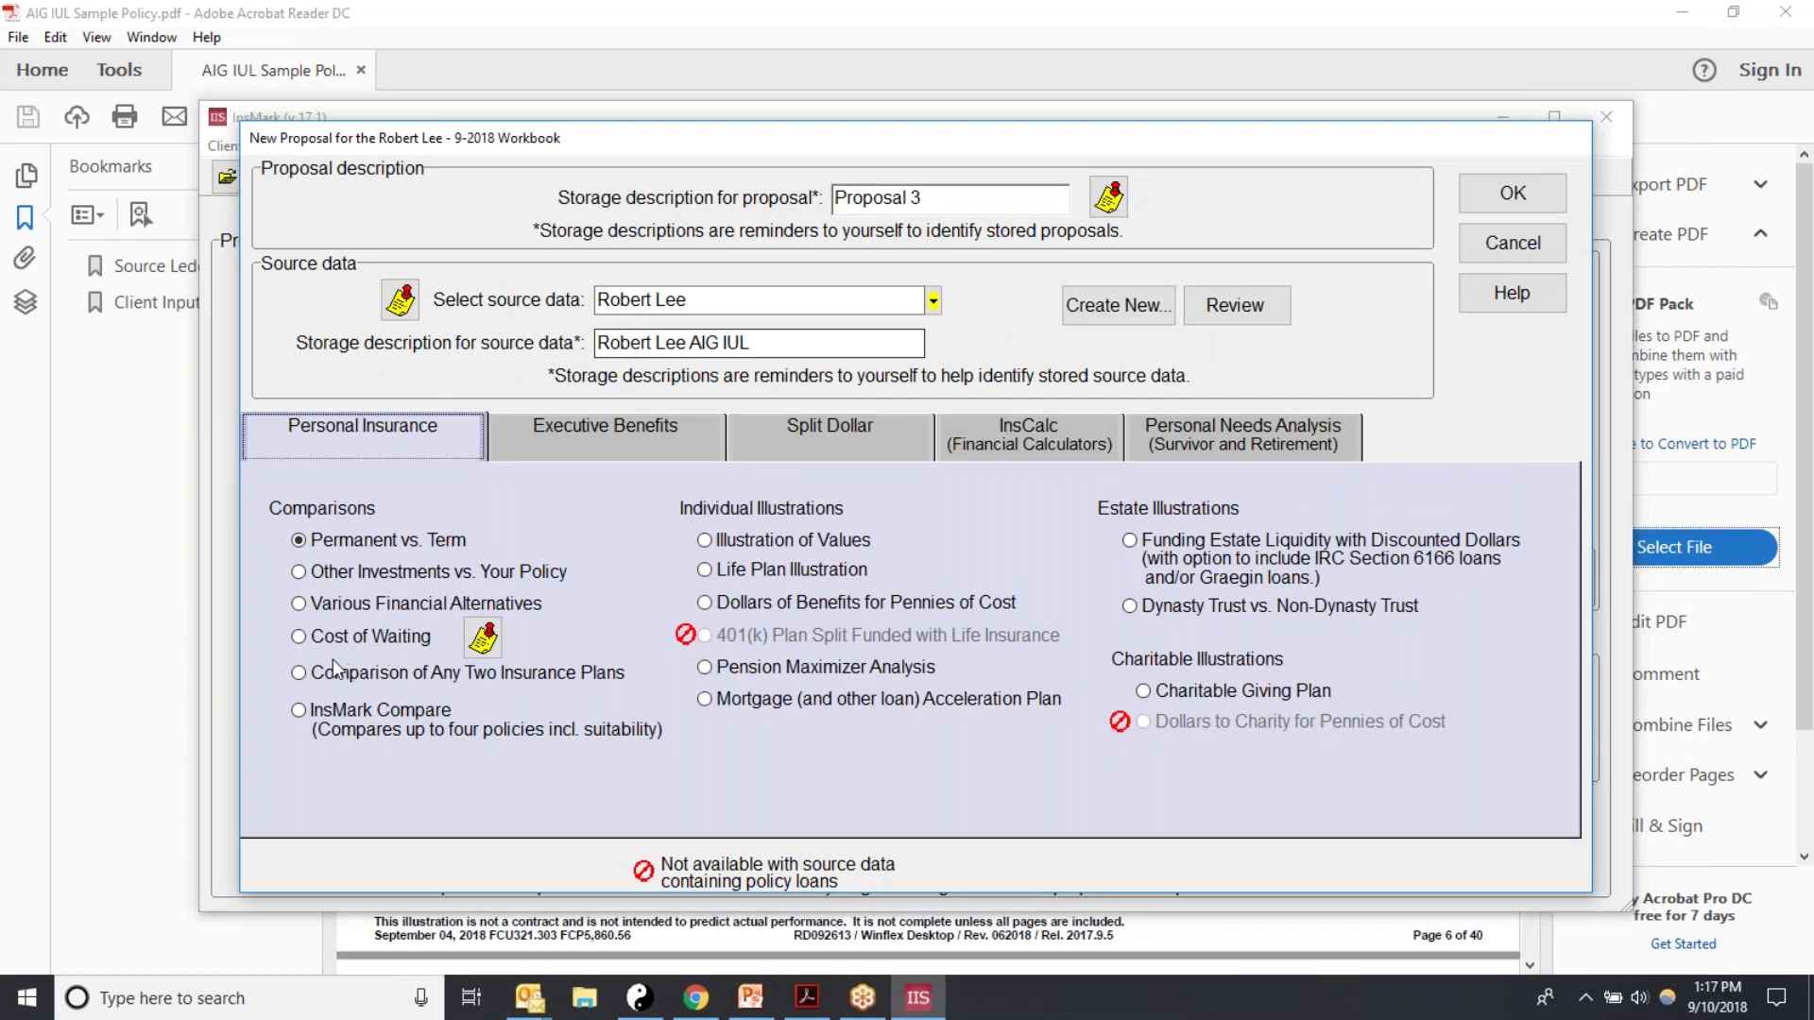
{"action": "left_click", "coordinate": [298, 604]}
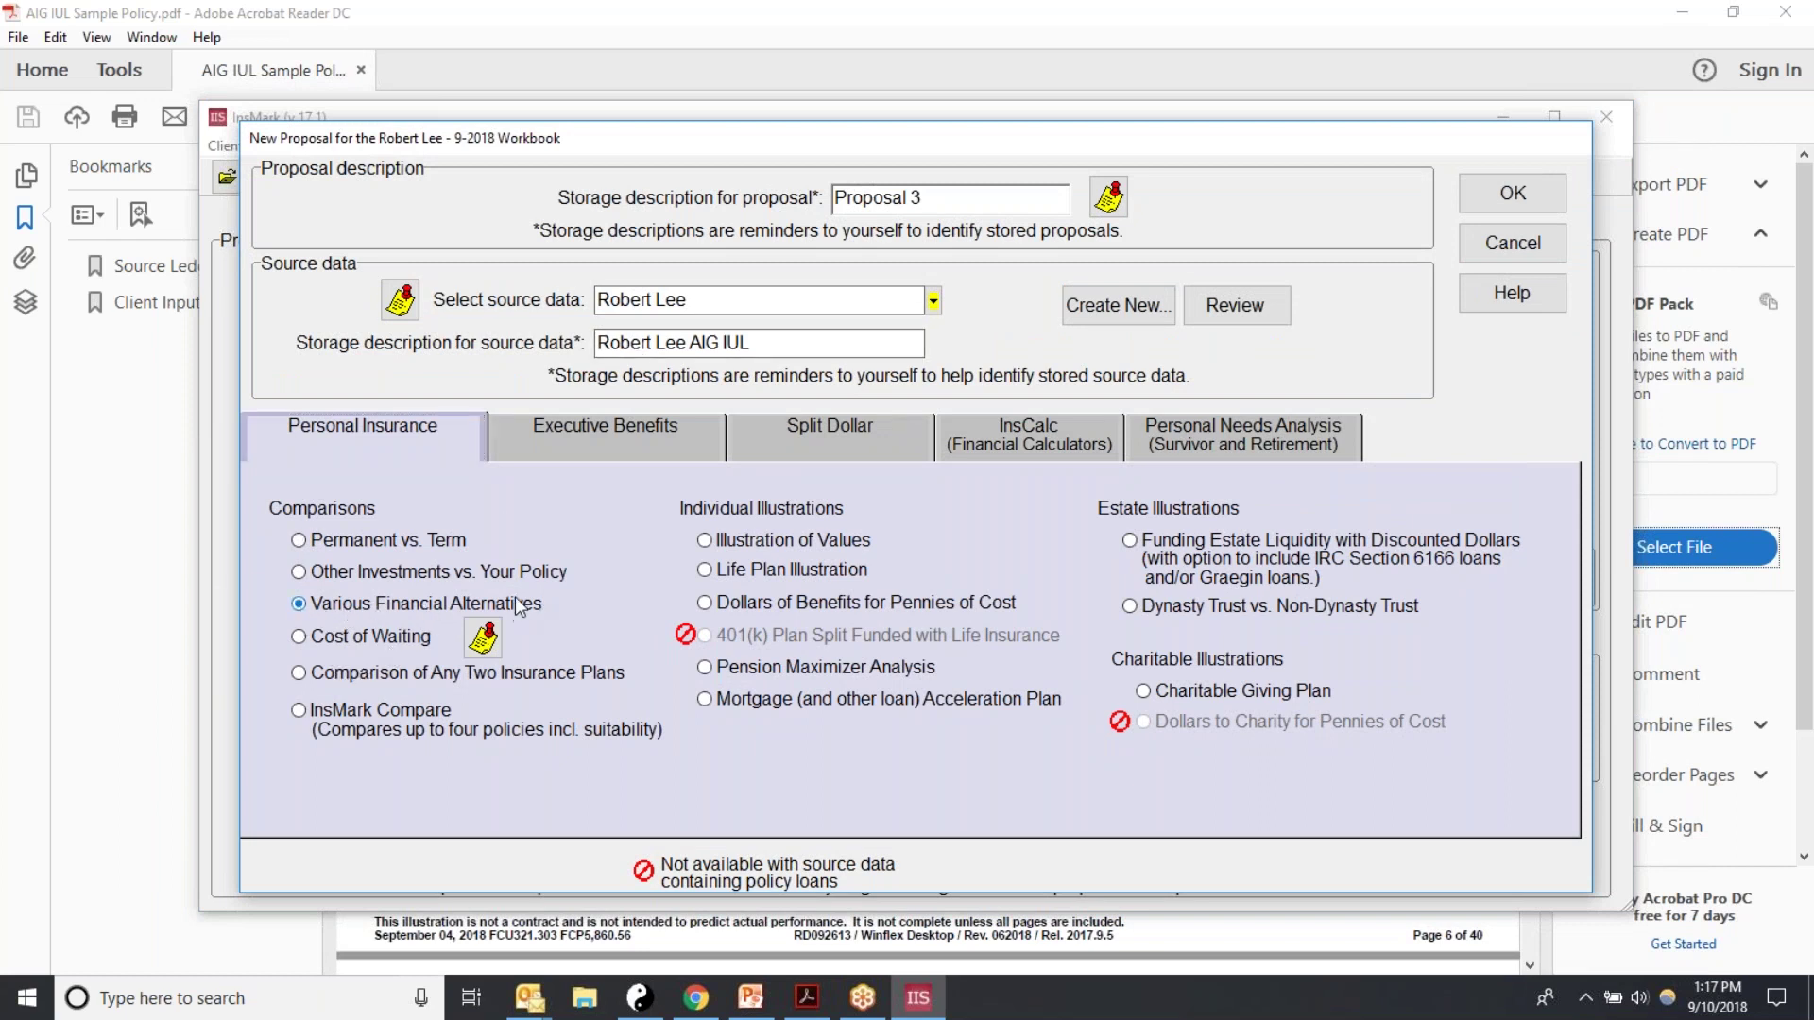
{"action": "left_click", "coordinate": [1512, 194]}
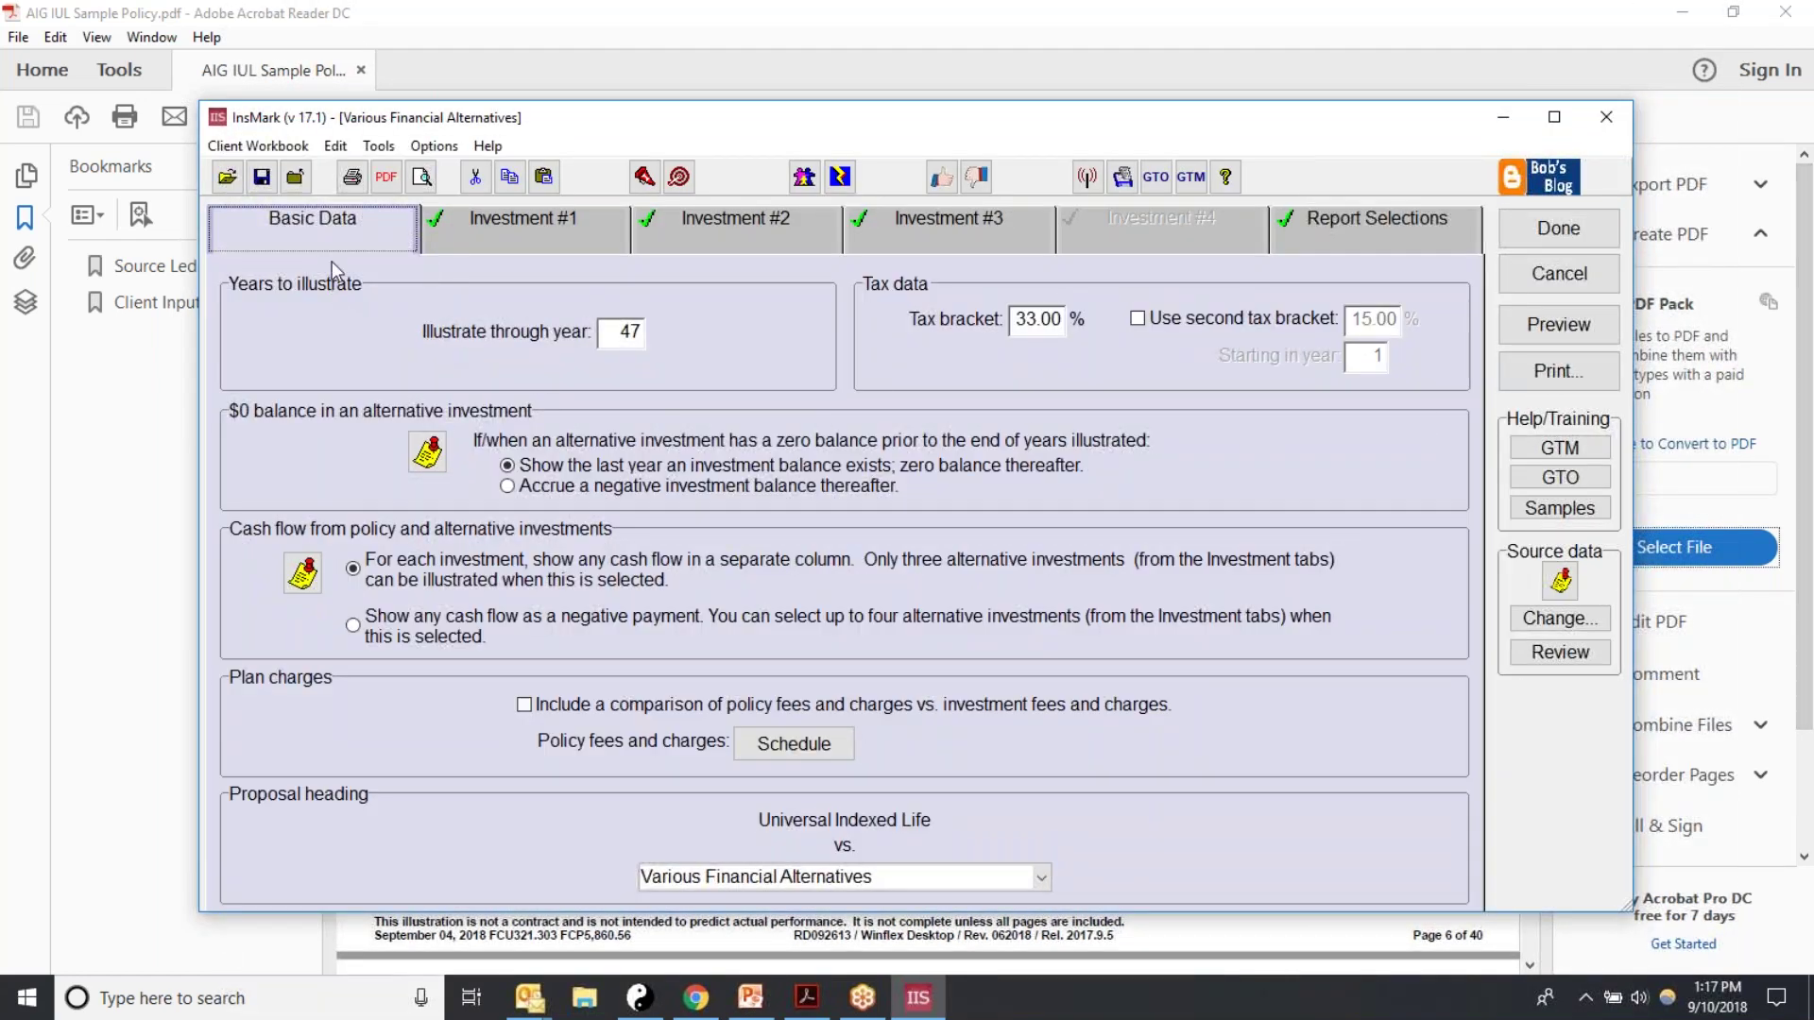
Step: Change Illustrate through year from 47 to 55 on the Basic Data tab
{"action": "double_click", "coordinate": [610, 335]}
{"action": "type", "text": "55"}
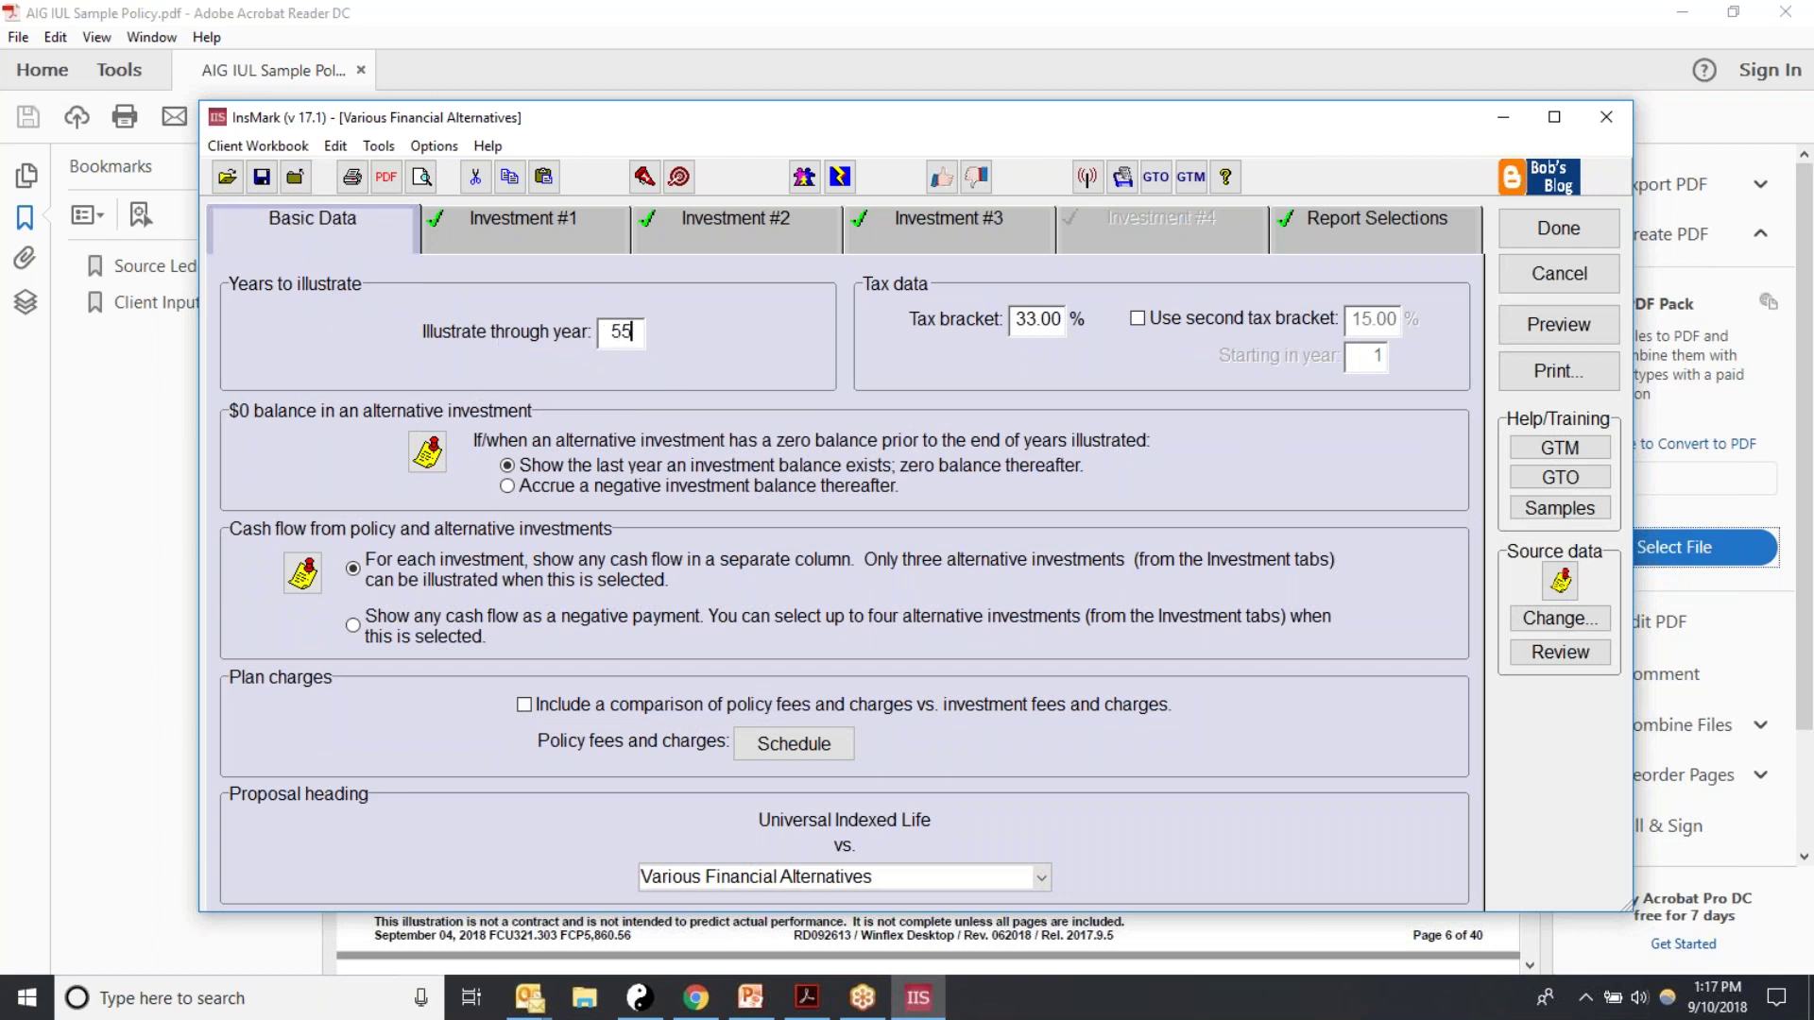
{"action": "key", "text": "Tab"}
Step: Set Investment #1 to Any Taxable Investment, keeping the 7.00% yield and TI footnote
{"action": "left_click", "coordinate": [479, 240]}
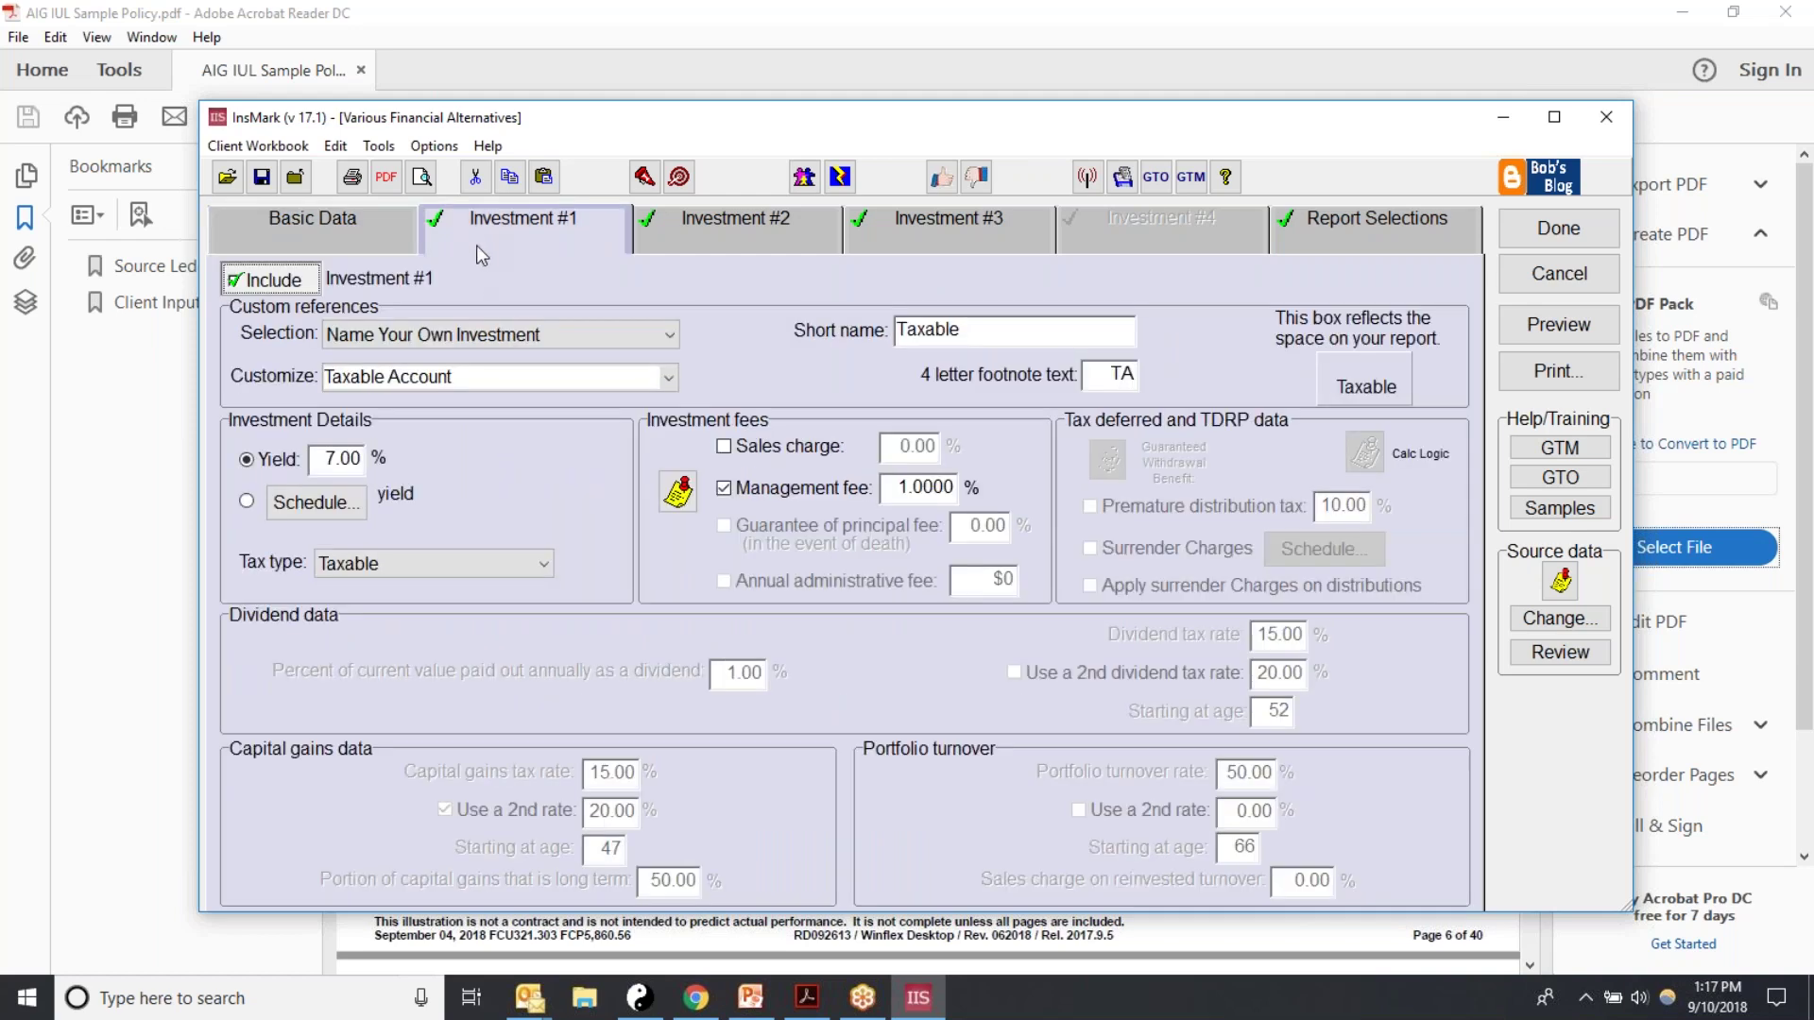
{"action": "left_click", "coordinate": [675, 338]}
{"action": "left_click_drag", "start_coordinate": [677, 477], "coordinate": [675, 378]}
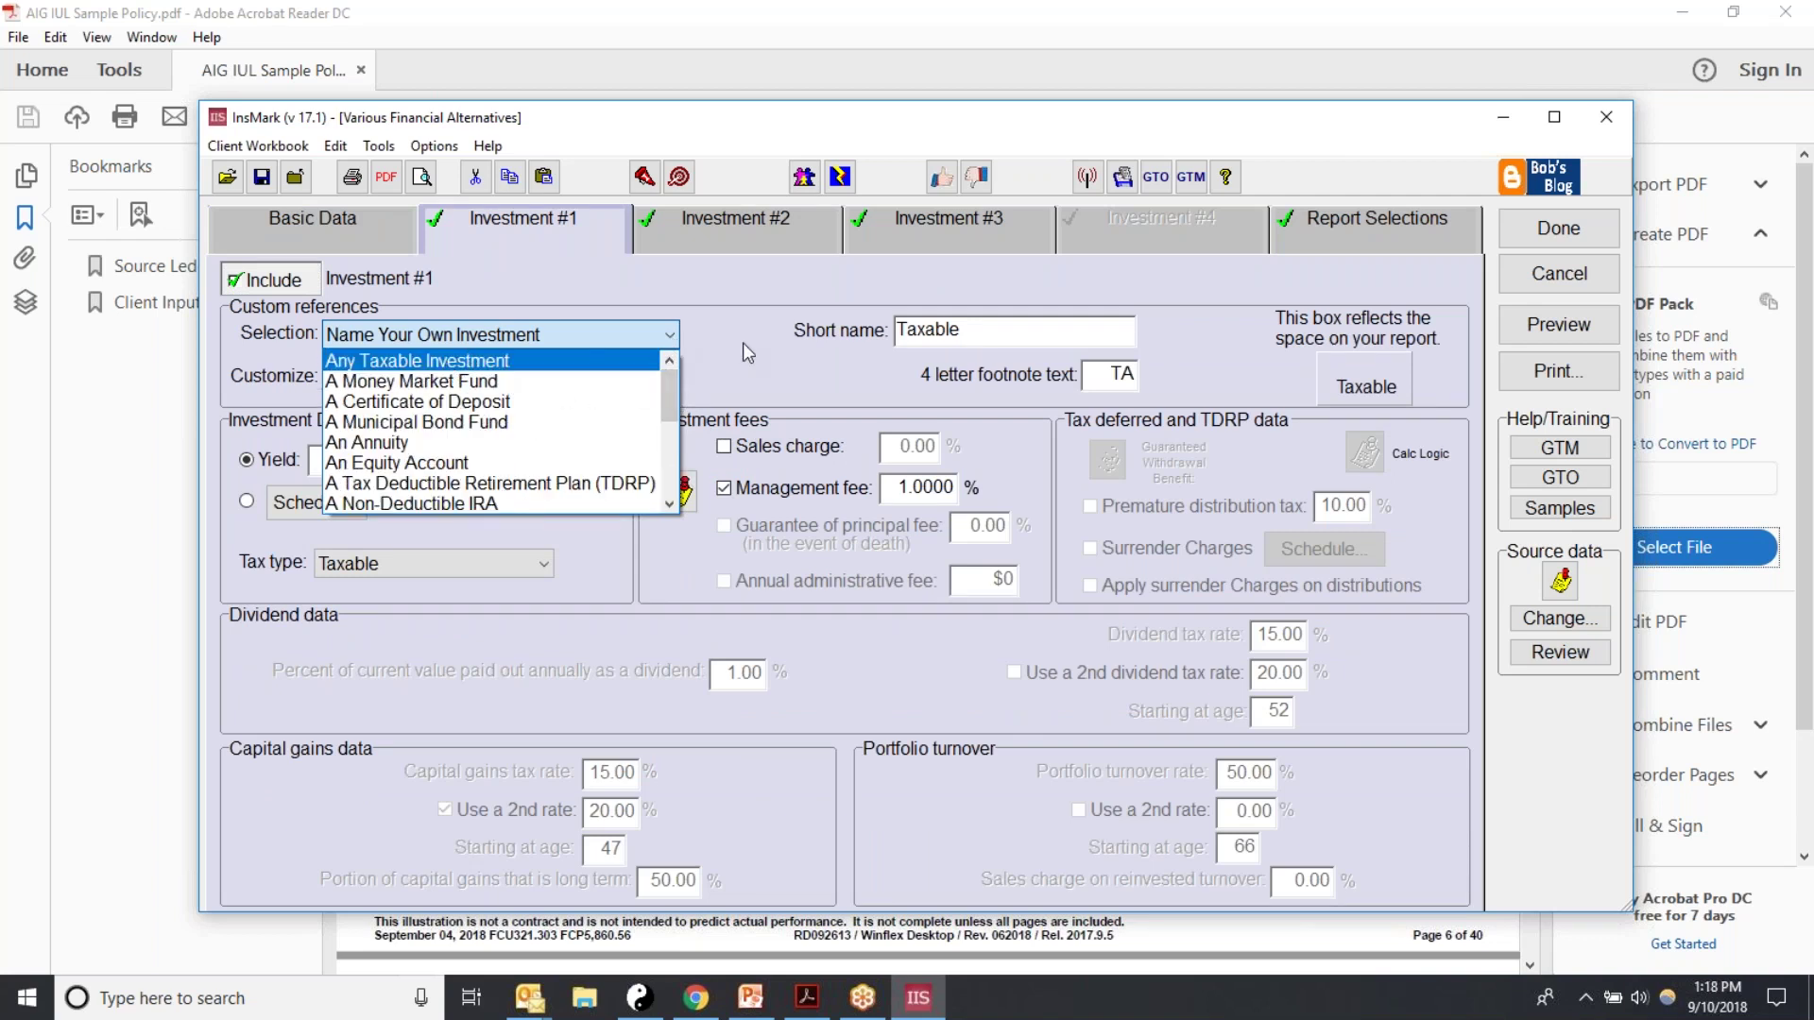
{"action": "left_click", "coordinate": [742, 342]}
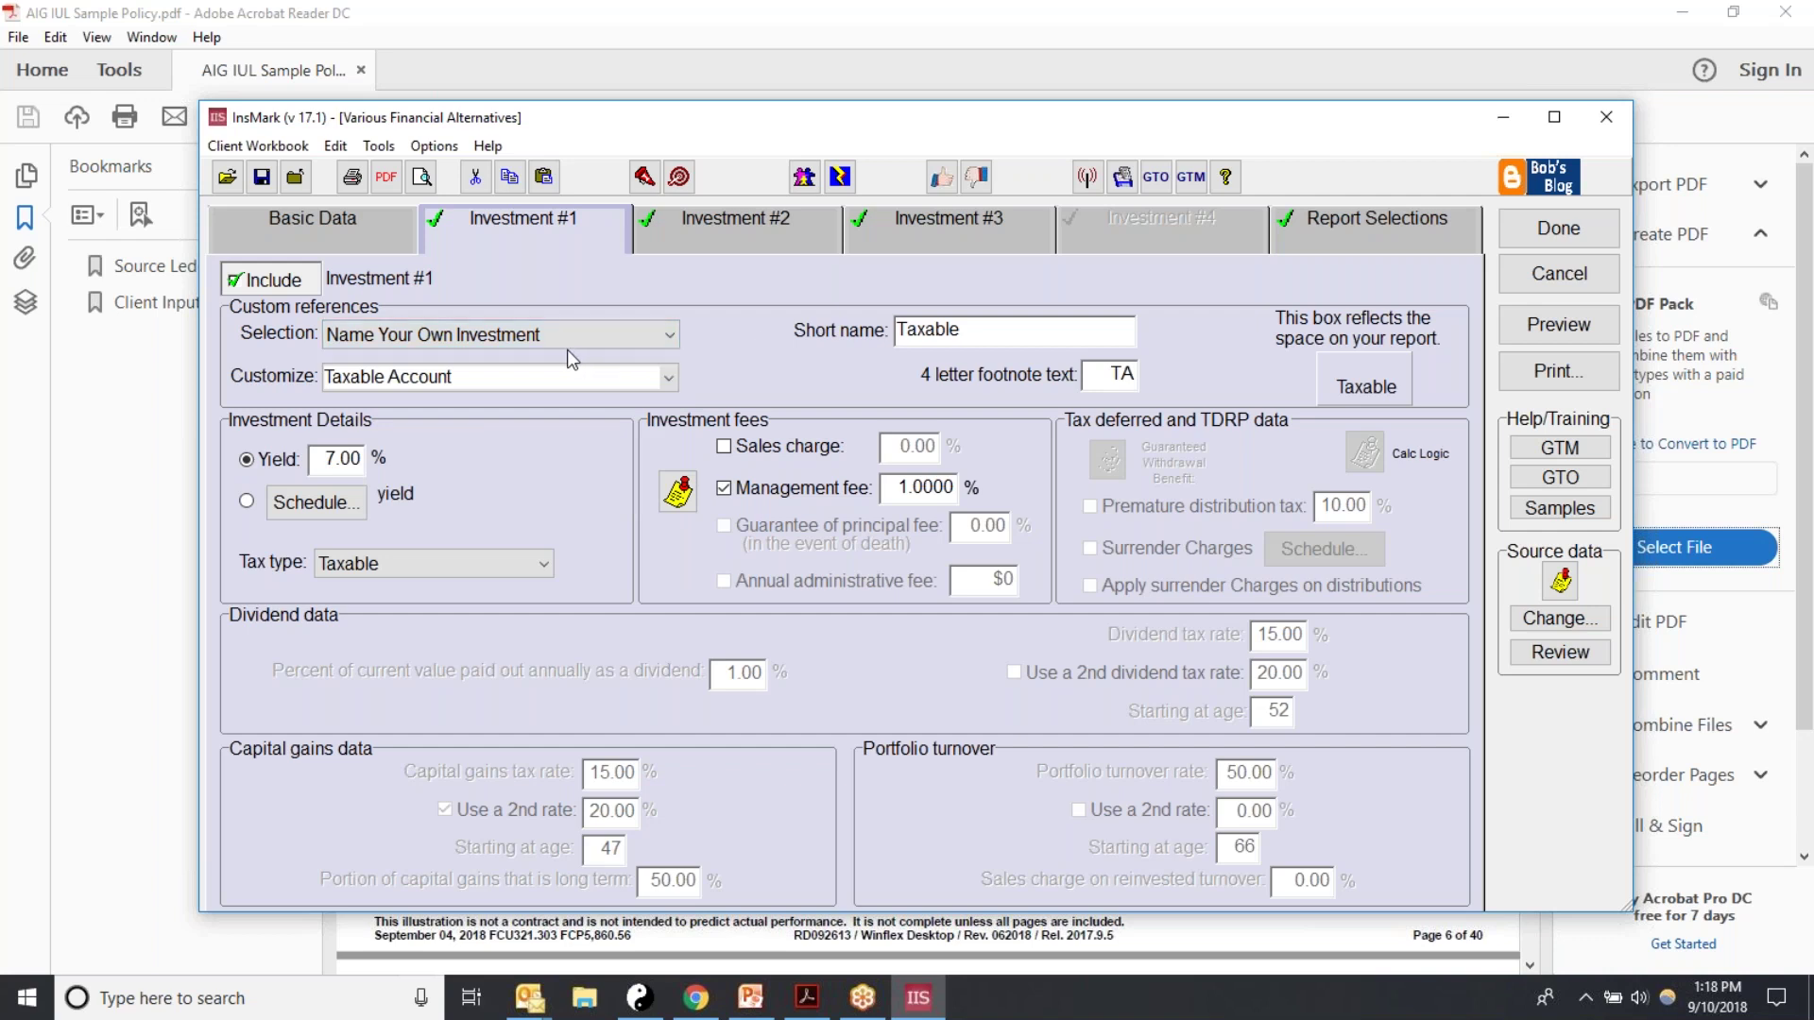
{"action": "left_click", "coordinate": [669, 336]}
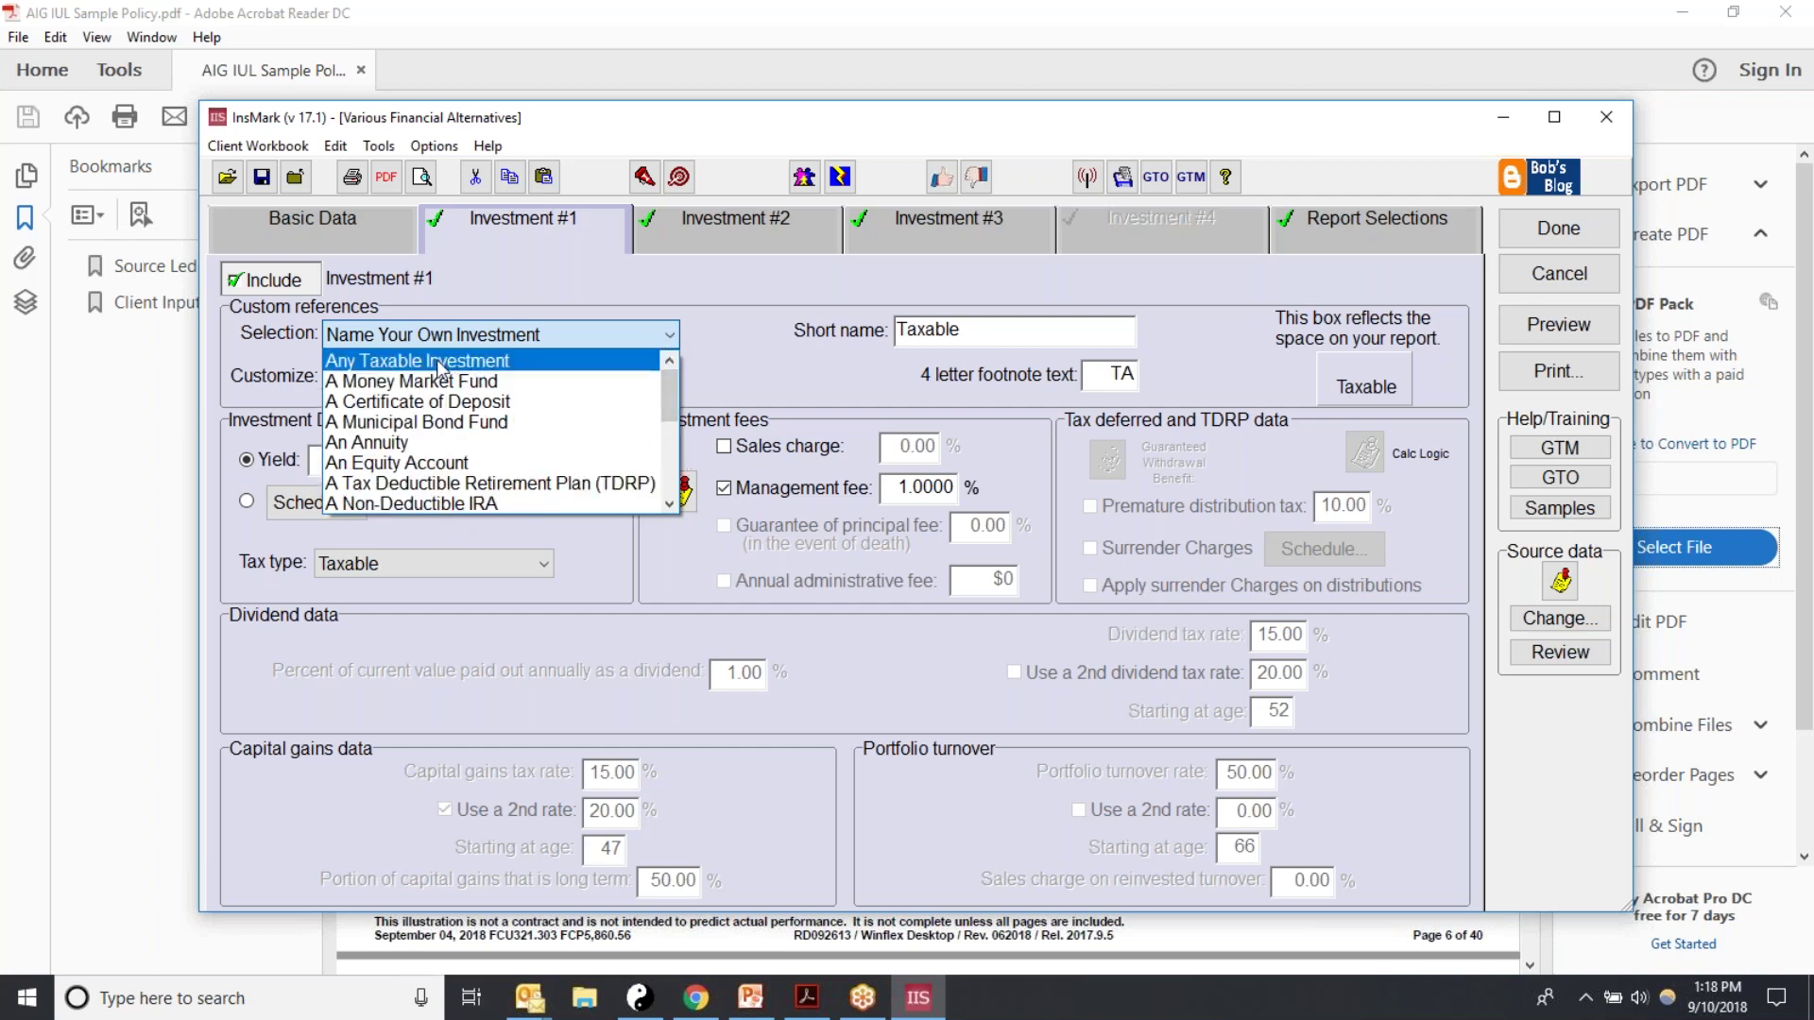
{"action": "left_click", "coordinate": [432, 368]}
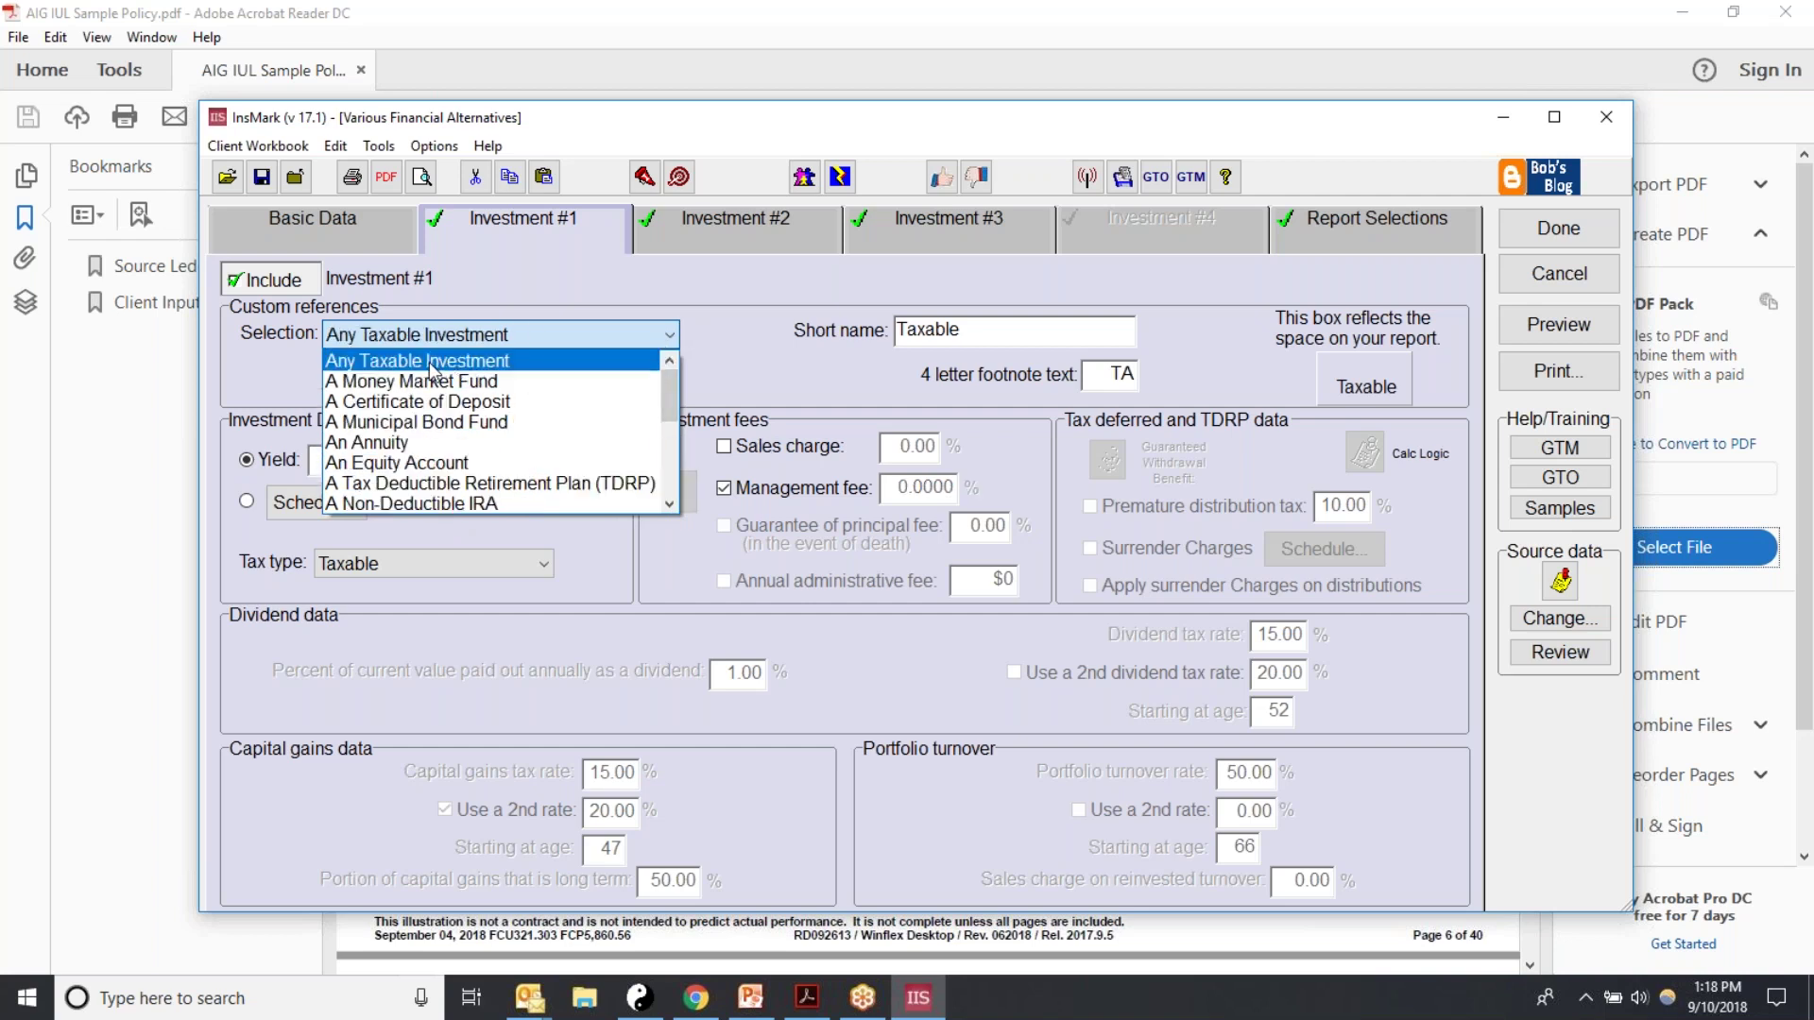
{"action": "left_click", "coordinate": [430, 366]}
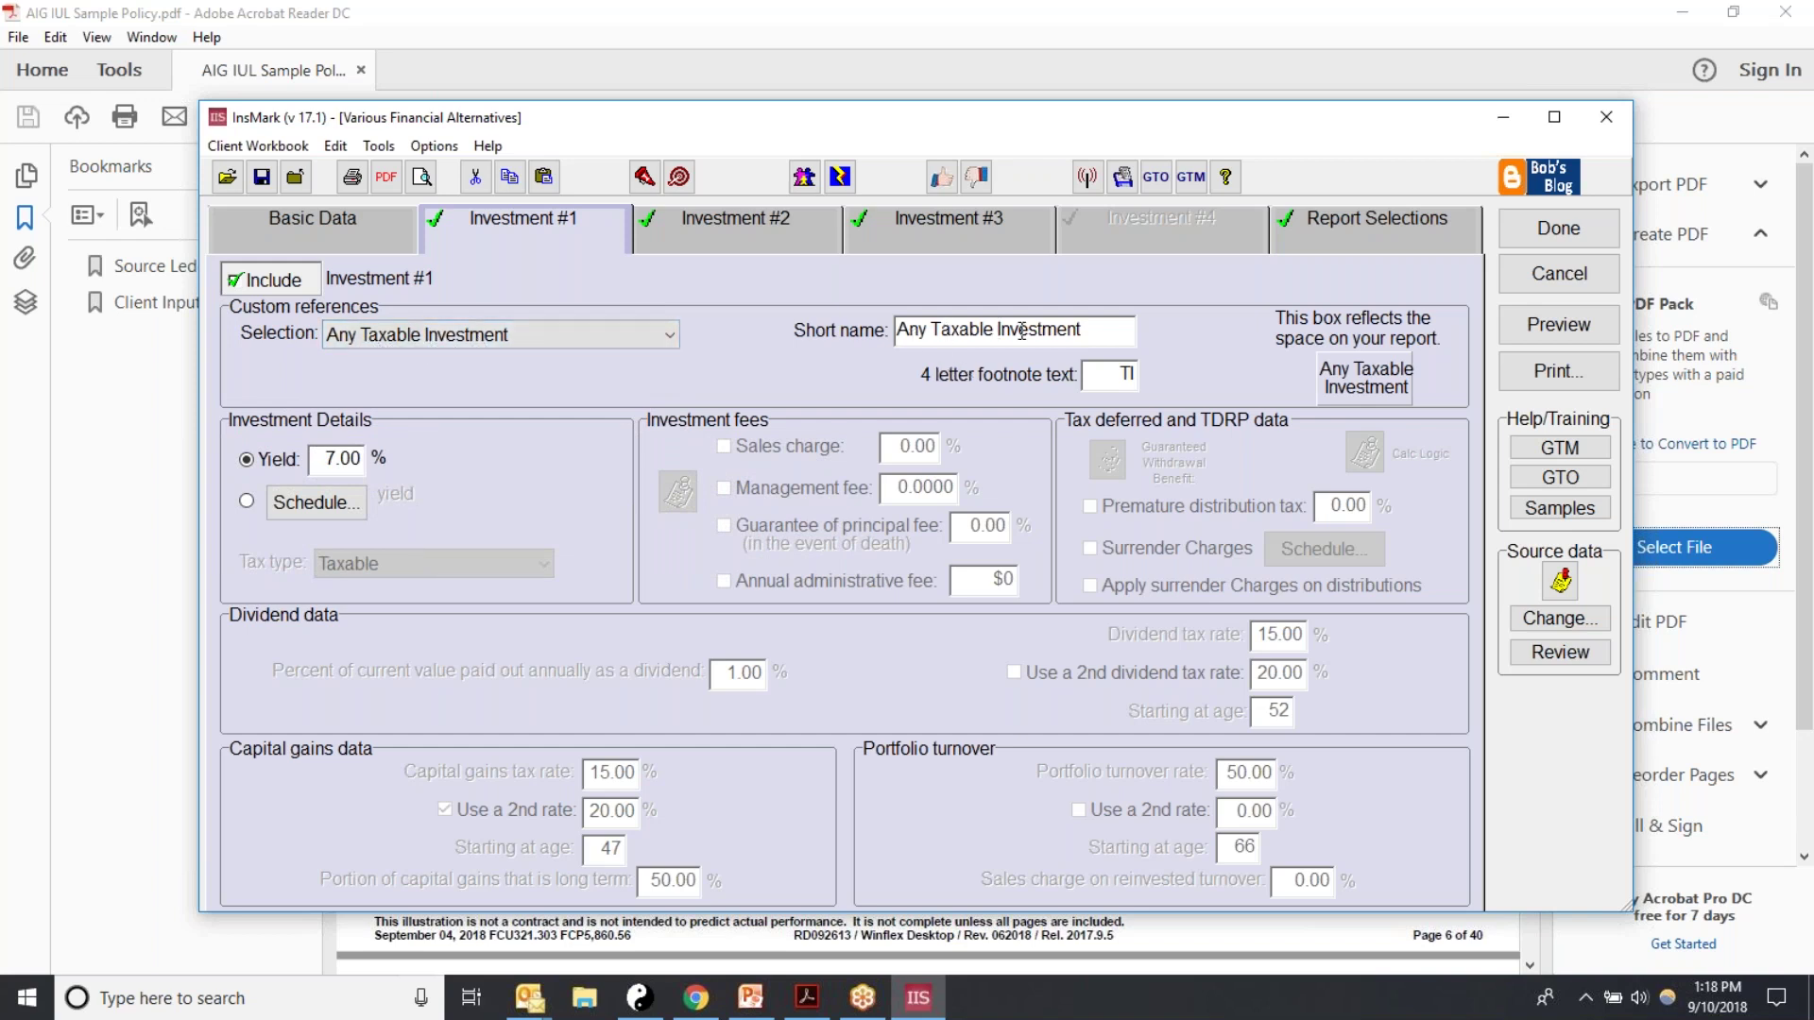
{"action": "left_click_drag", "start_coordinate": [1100, 371], "coordinate": [1169, 367]}
{"action": "left_click", "coordinate": [340, 463]}
{"action": "left_click", "coordinate": [308, 221]}
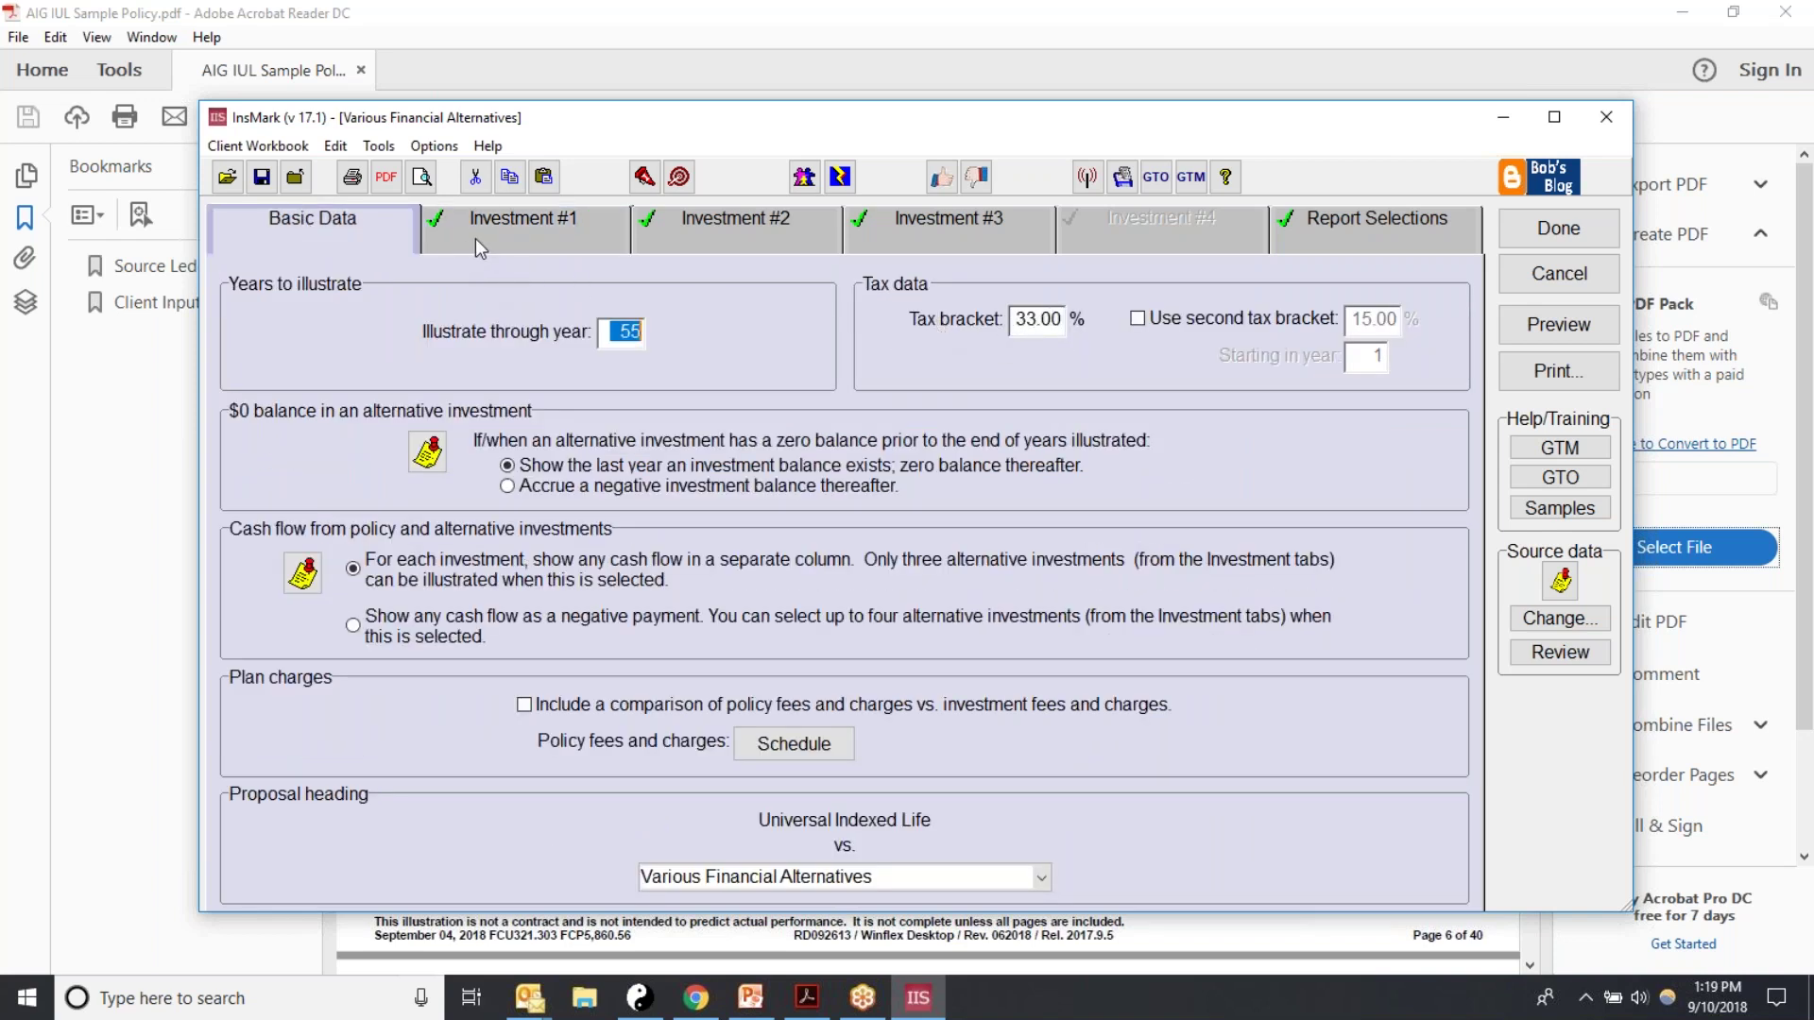
{"action": "left_click", "coordinate": [549, 237]}
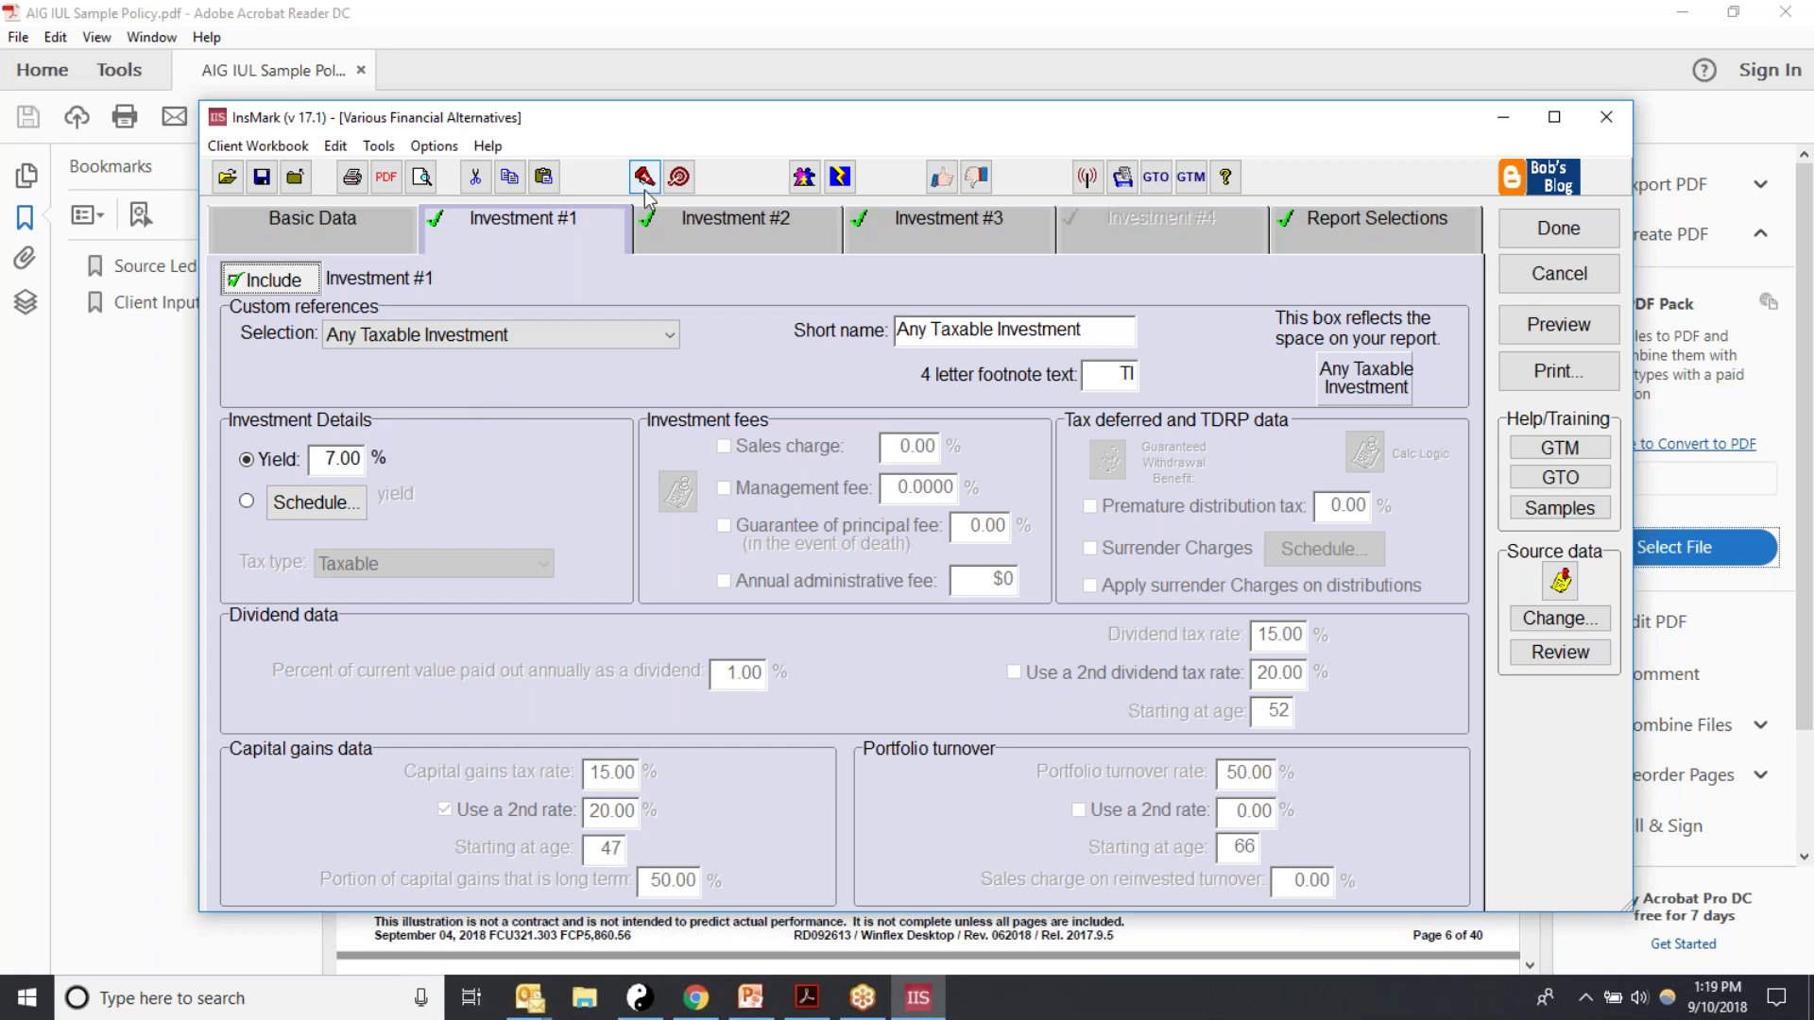
Step: Choose TDRP for Investment #2 and change its yield from 8.00 to 7
{"action": "left_click", "coordinate": [665, 228]}
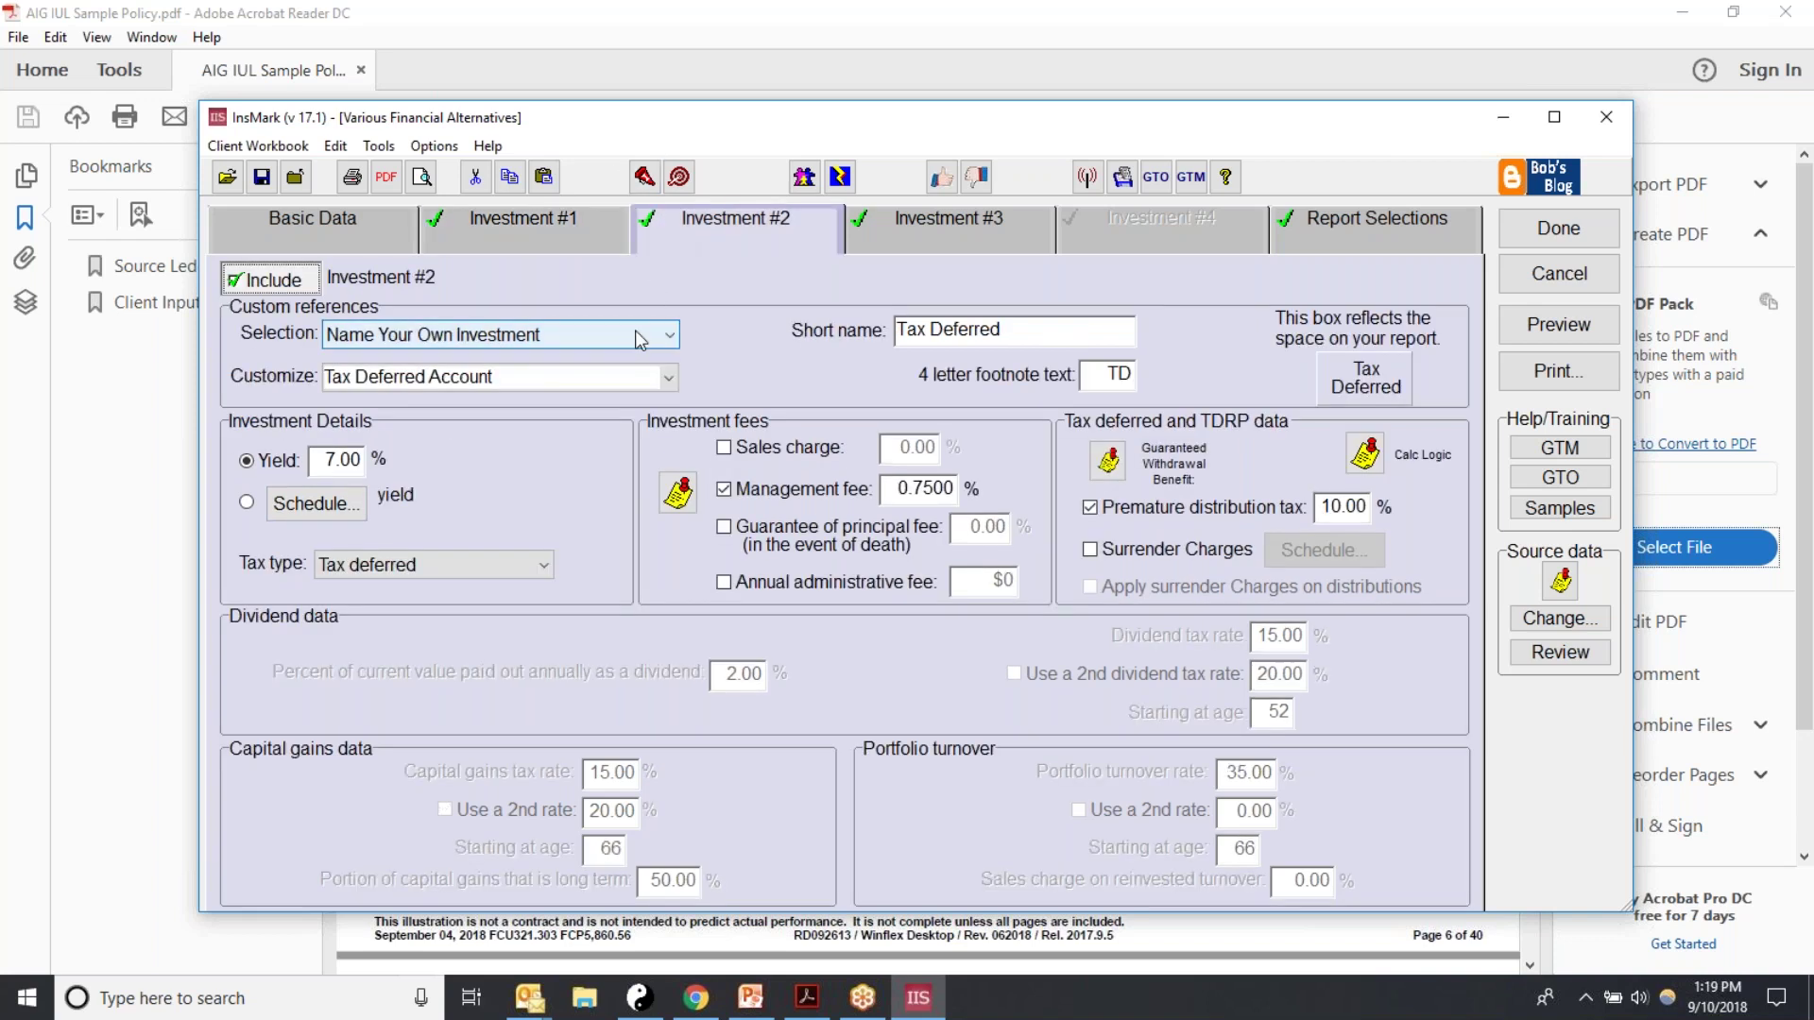
{"action": "left_click", "coordinate": [668, 334]}
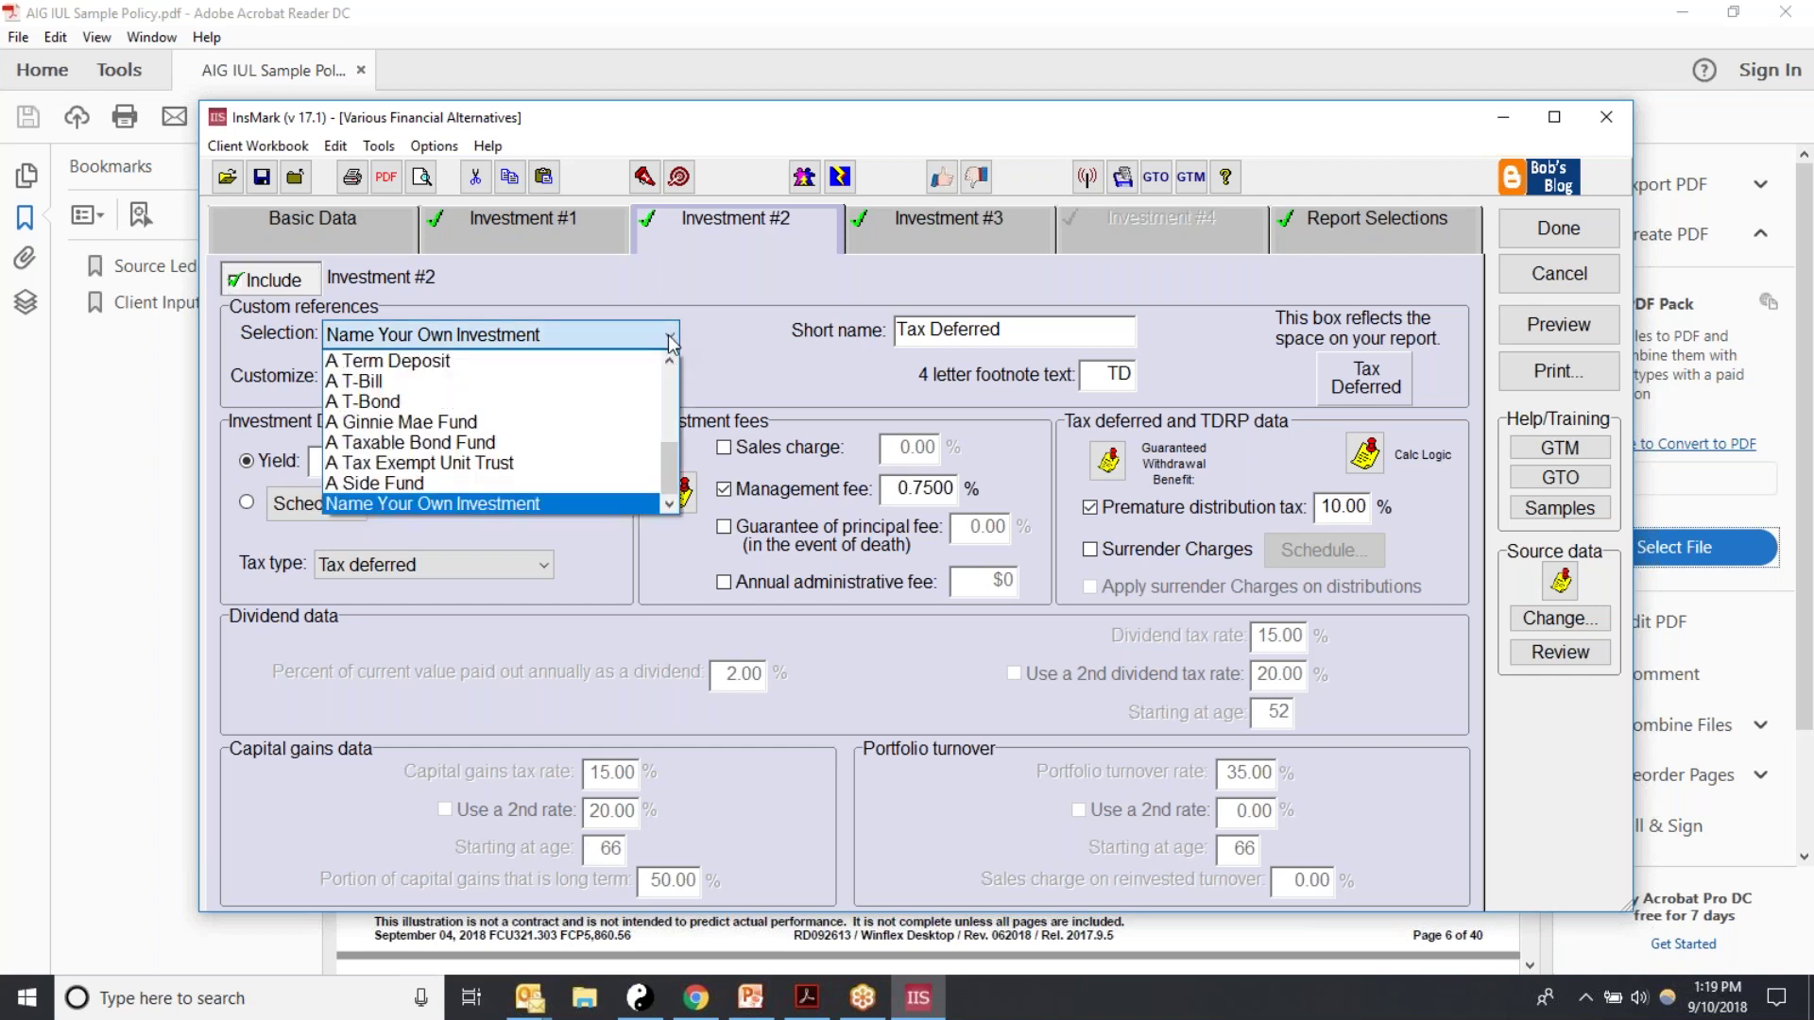
{"action": "left_click_drag", "start_coordinate": [670, 470], "coordinate": [686, 395]}
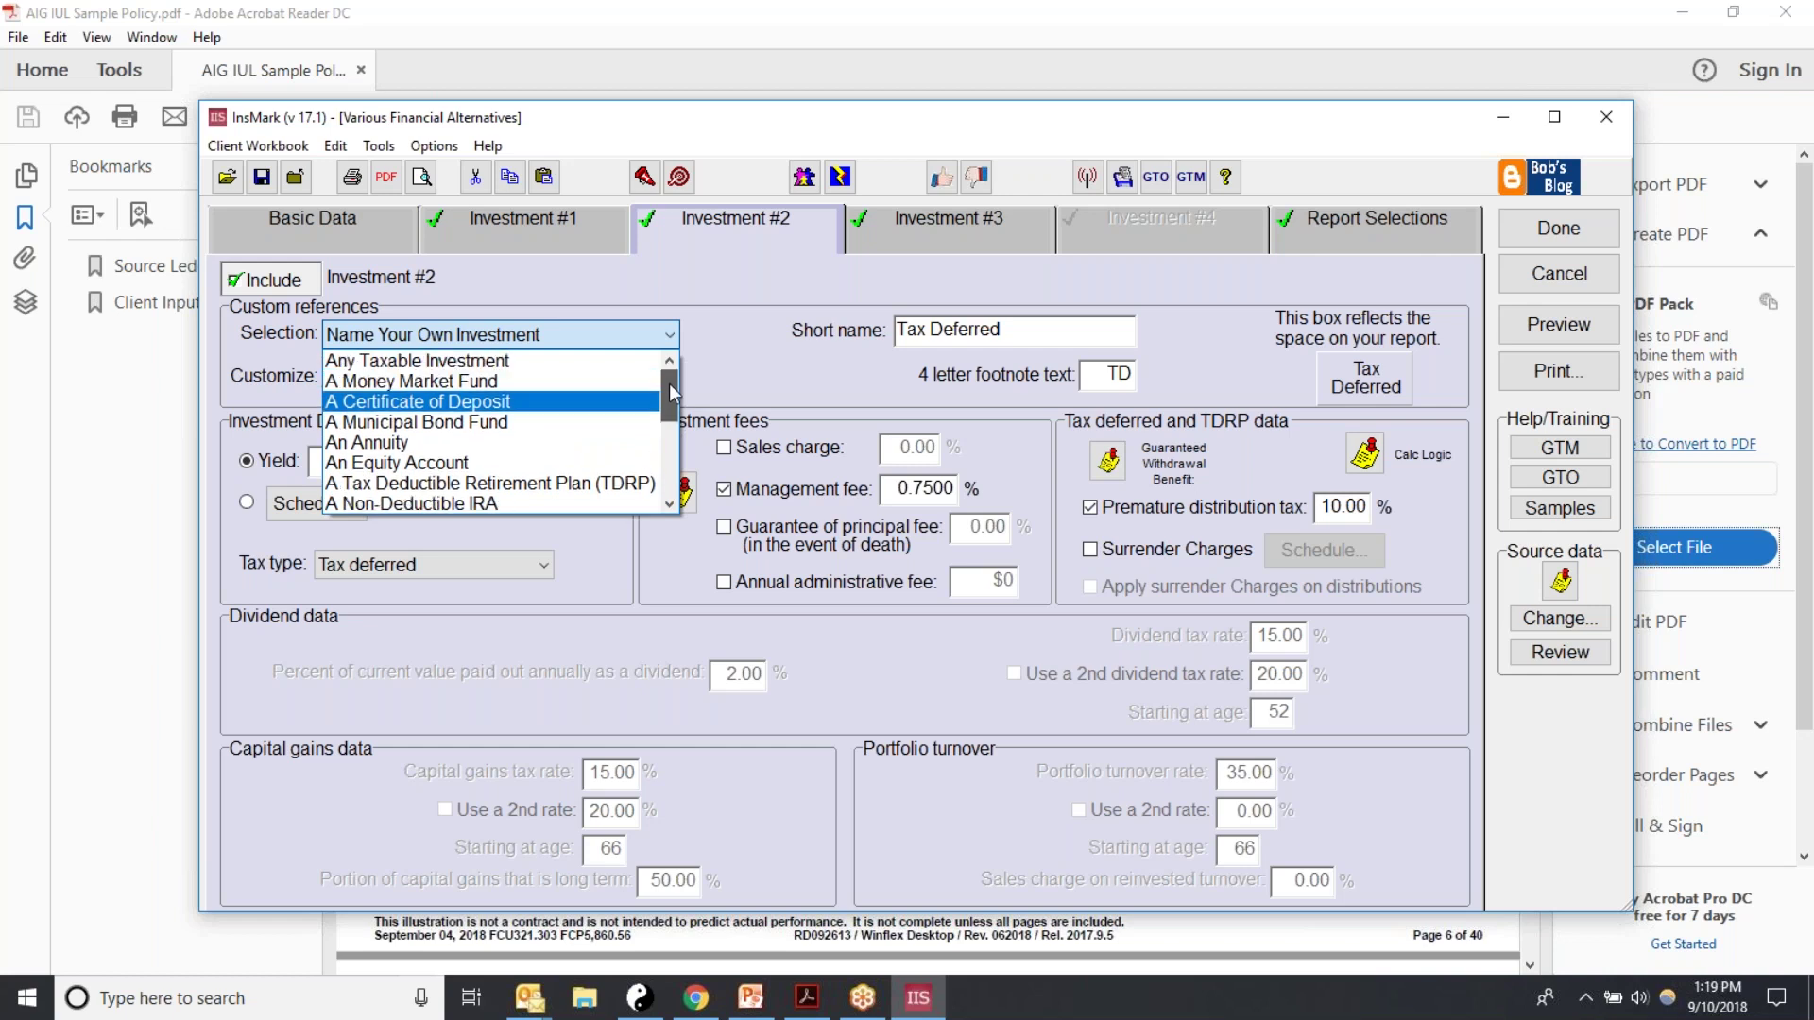
{"action": "left_click", "coordinate": [514, 484]}
{"action": "left_click", "coordinate": [515, 484]}
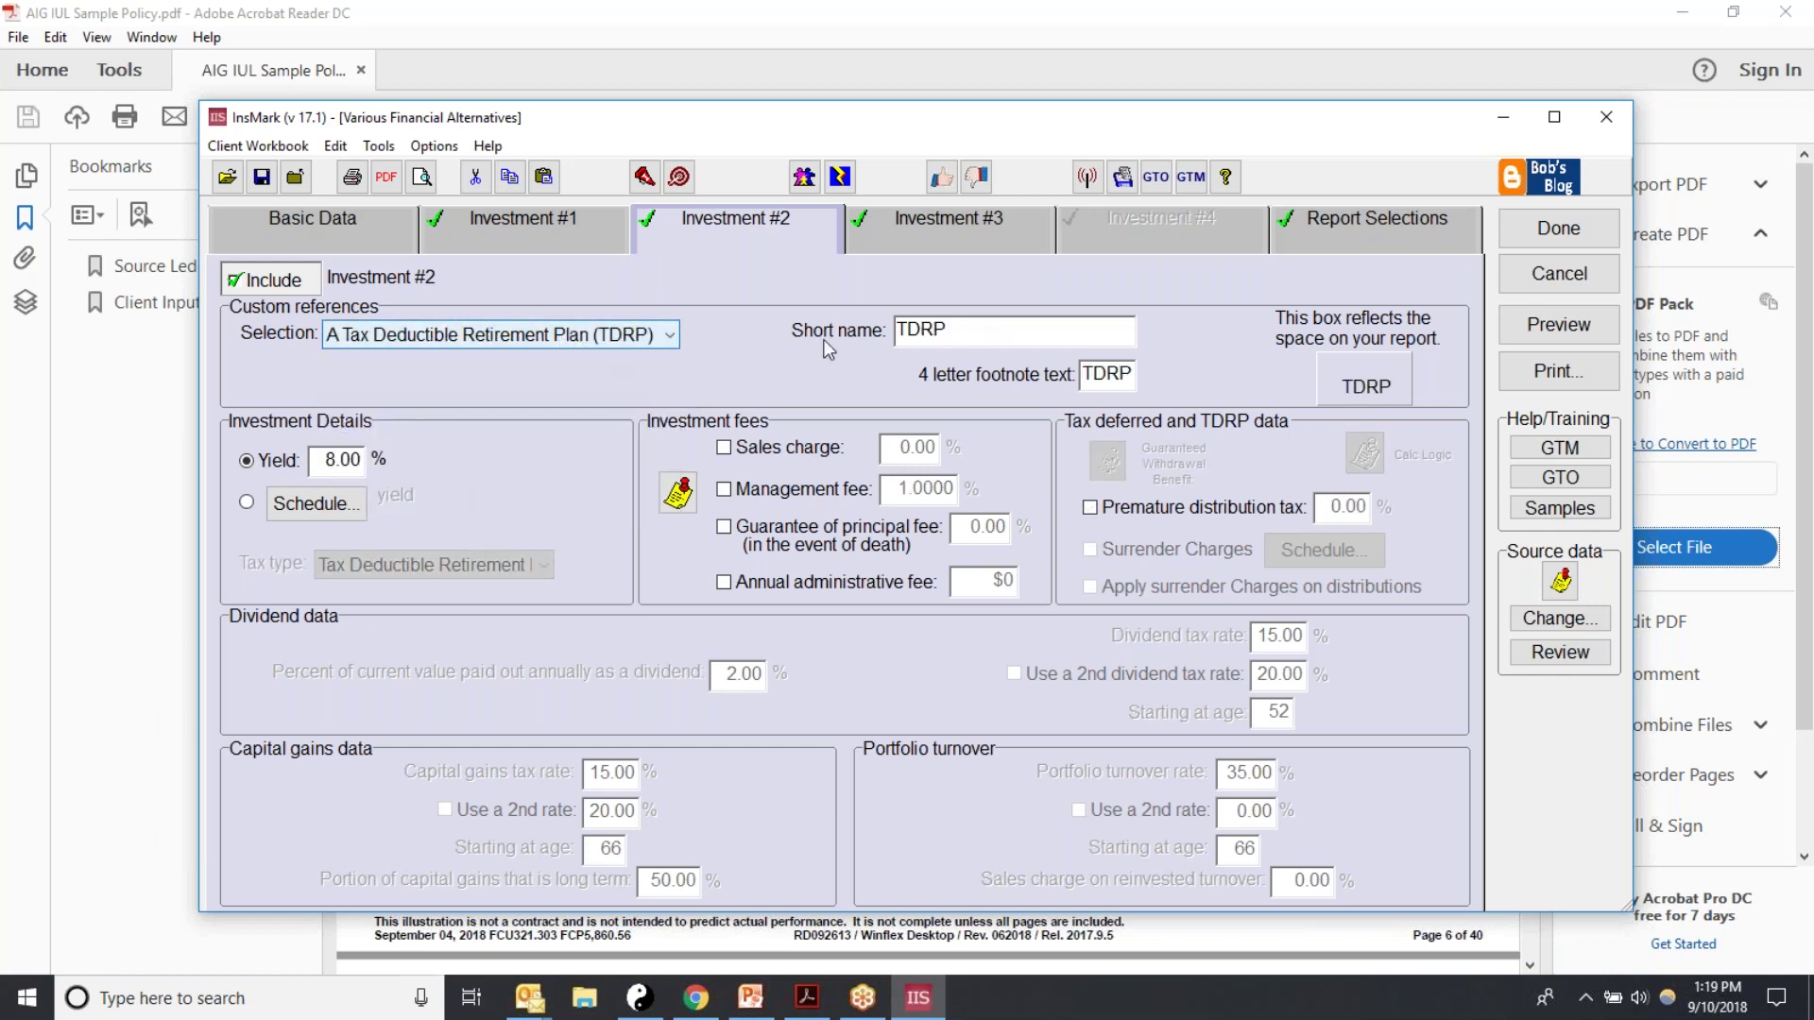
{"action": "double_click", "coordinate": [963, 335]}
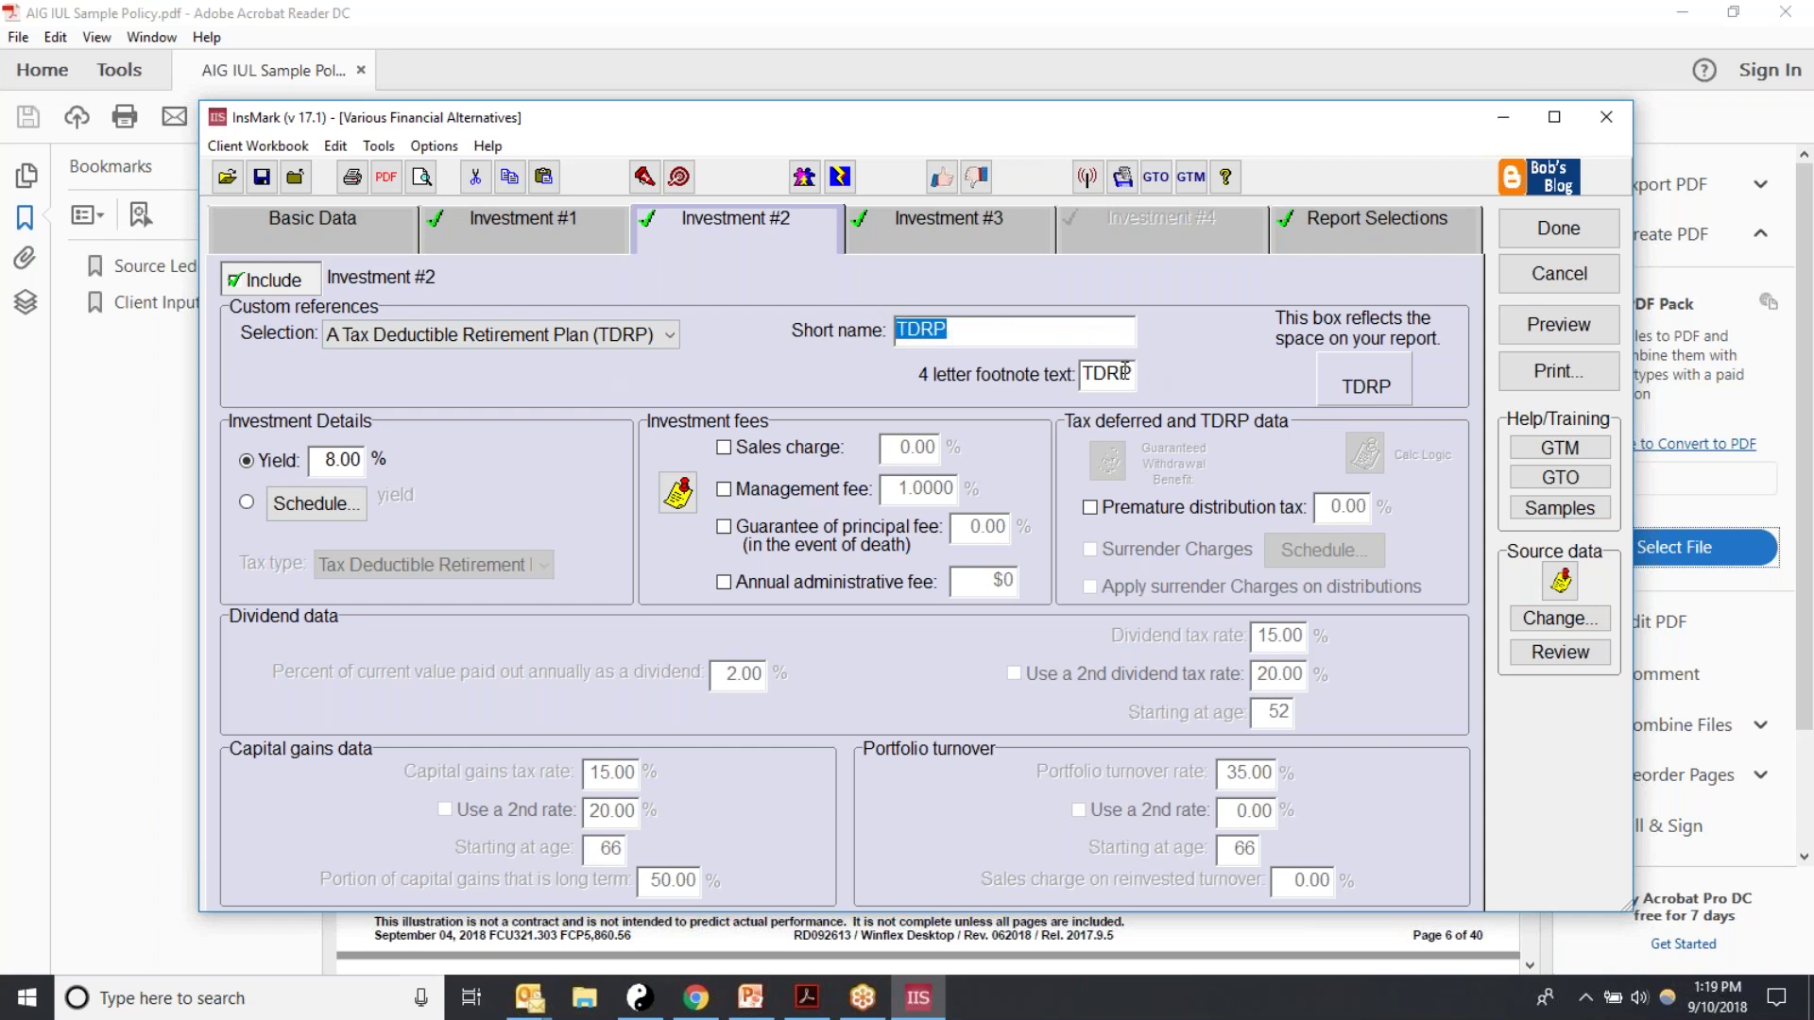
{"action": "left_click_drag", "start_coordinate": [323, 460], "coordinate": [363, 460]}
{"action": "type", "text": "7."}
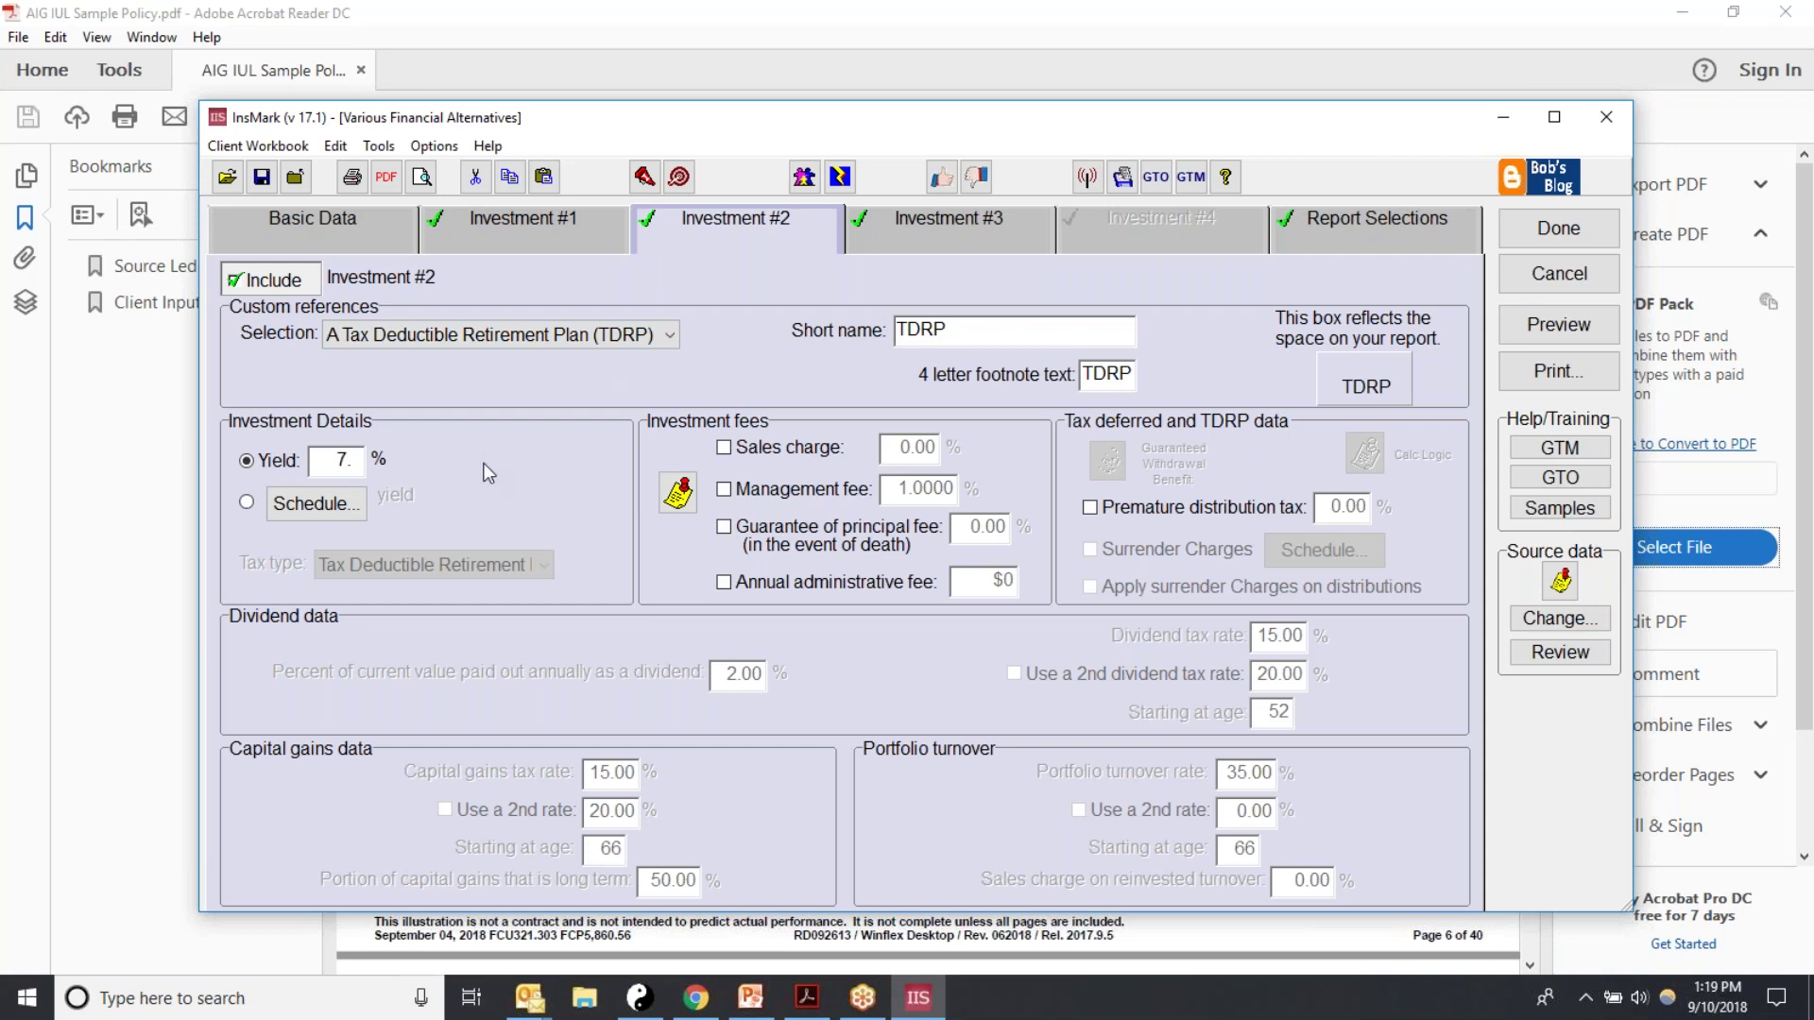
Step: Turn on a 0.75 management fee and a 10 premature distribution tax
{"action": "left_click", "coordinate": [724, 489]}
{"action": "key", "text": "Tab"}
{"action": "type", "text": "0.75"}
{"action": "left_click", "coordinate": [1093, 510]}
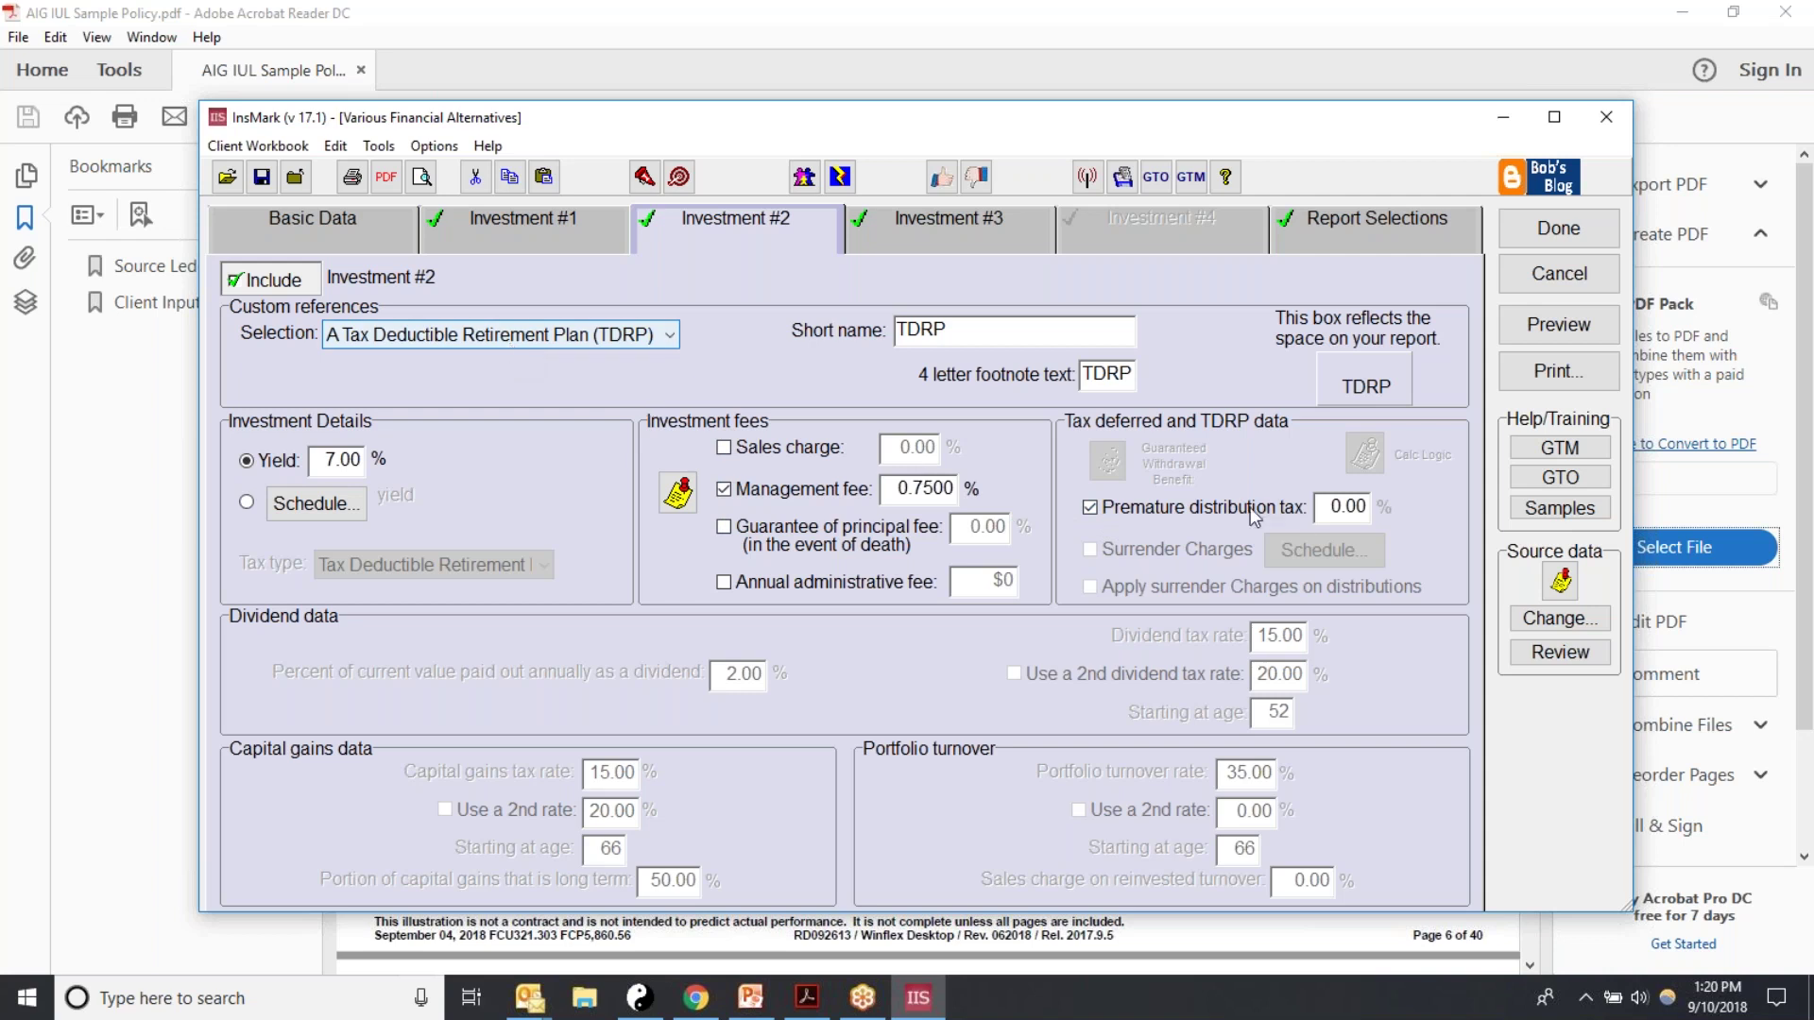
{"action": "left_click", "coordinate": [1346, 507]}
{"action": "type", "text": "10"}
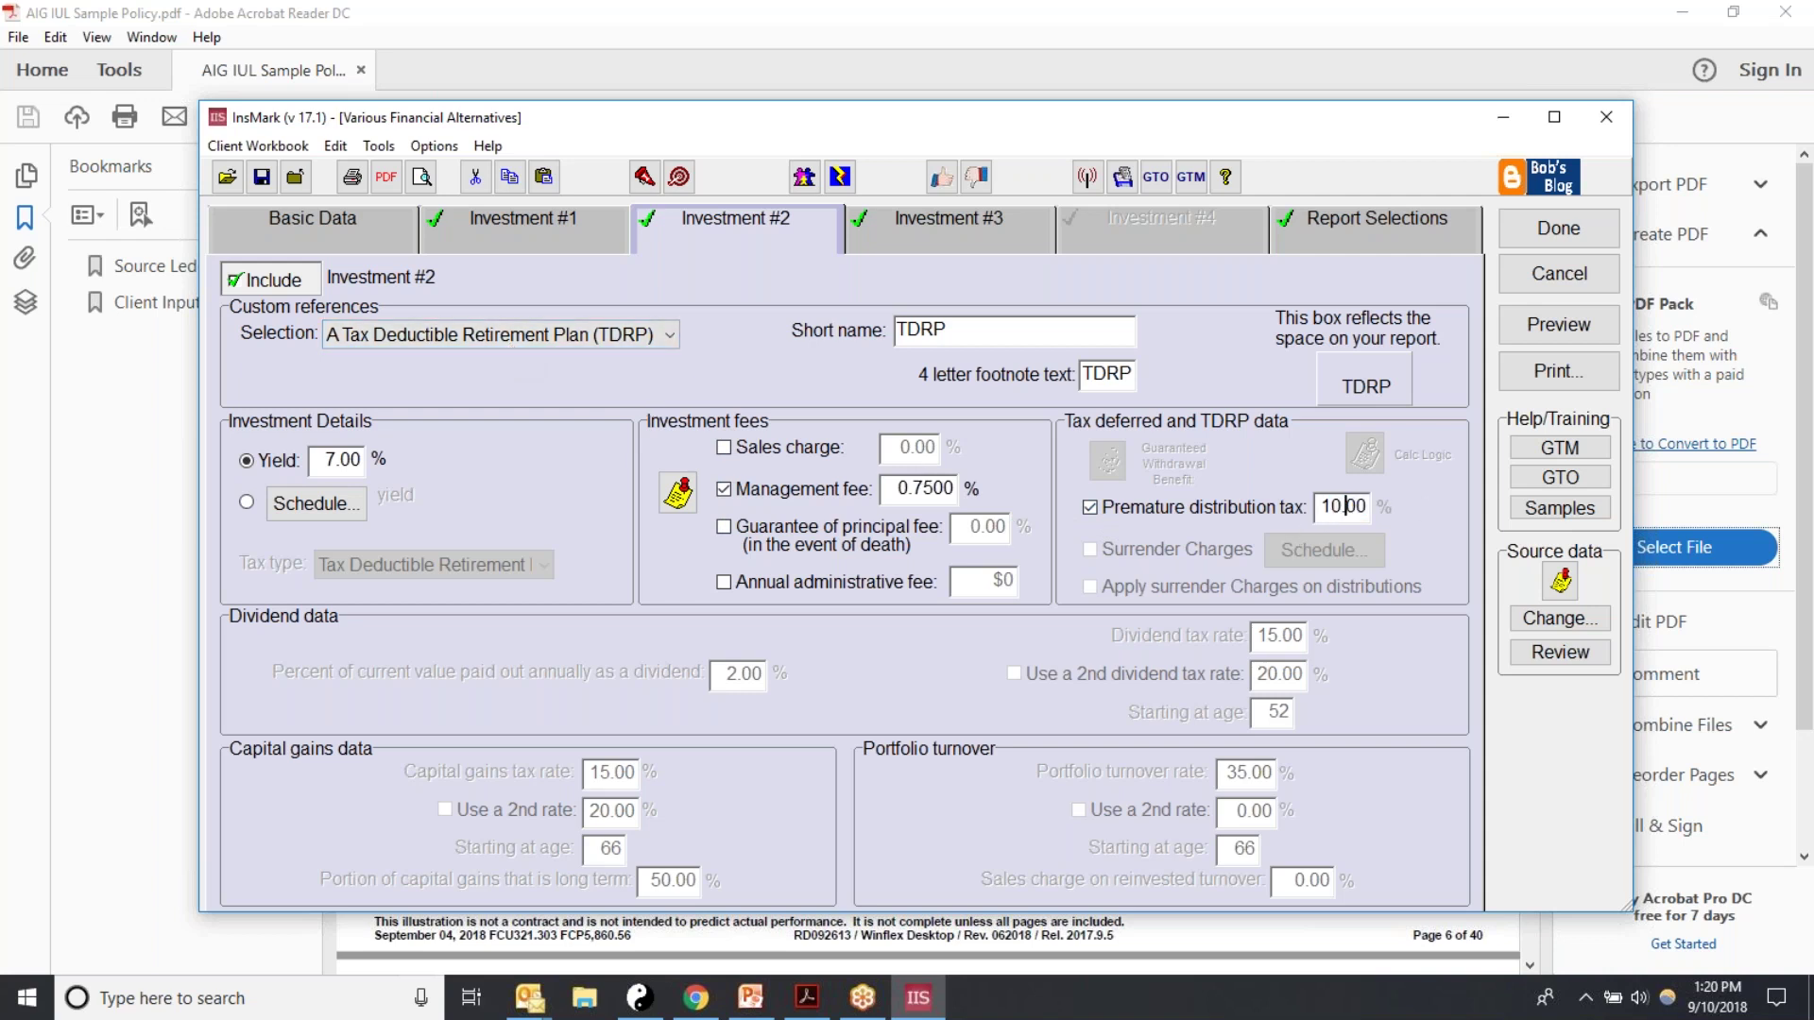
{"action": "left_click", "coordinate": [1090, 509]}
{"action": "left_click", "coordinate": [1094, 509]}
Step: Reselect Name Your Own Investment, showing the Tax Deferred Account name
{"action": "left_click", "coordinate": [671, 336]}
{"action": "left_click_drag", "start_coordinate": [675, 415], "coordinate": [676, 481]}
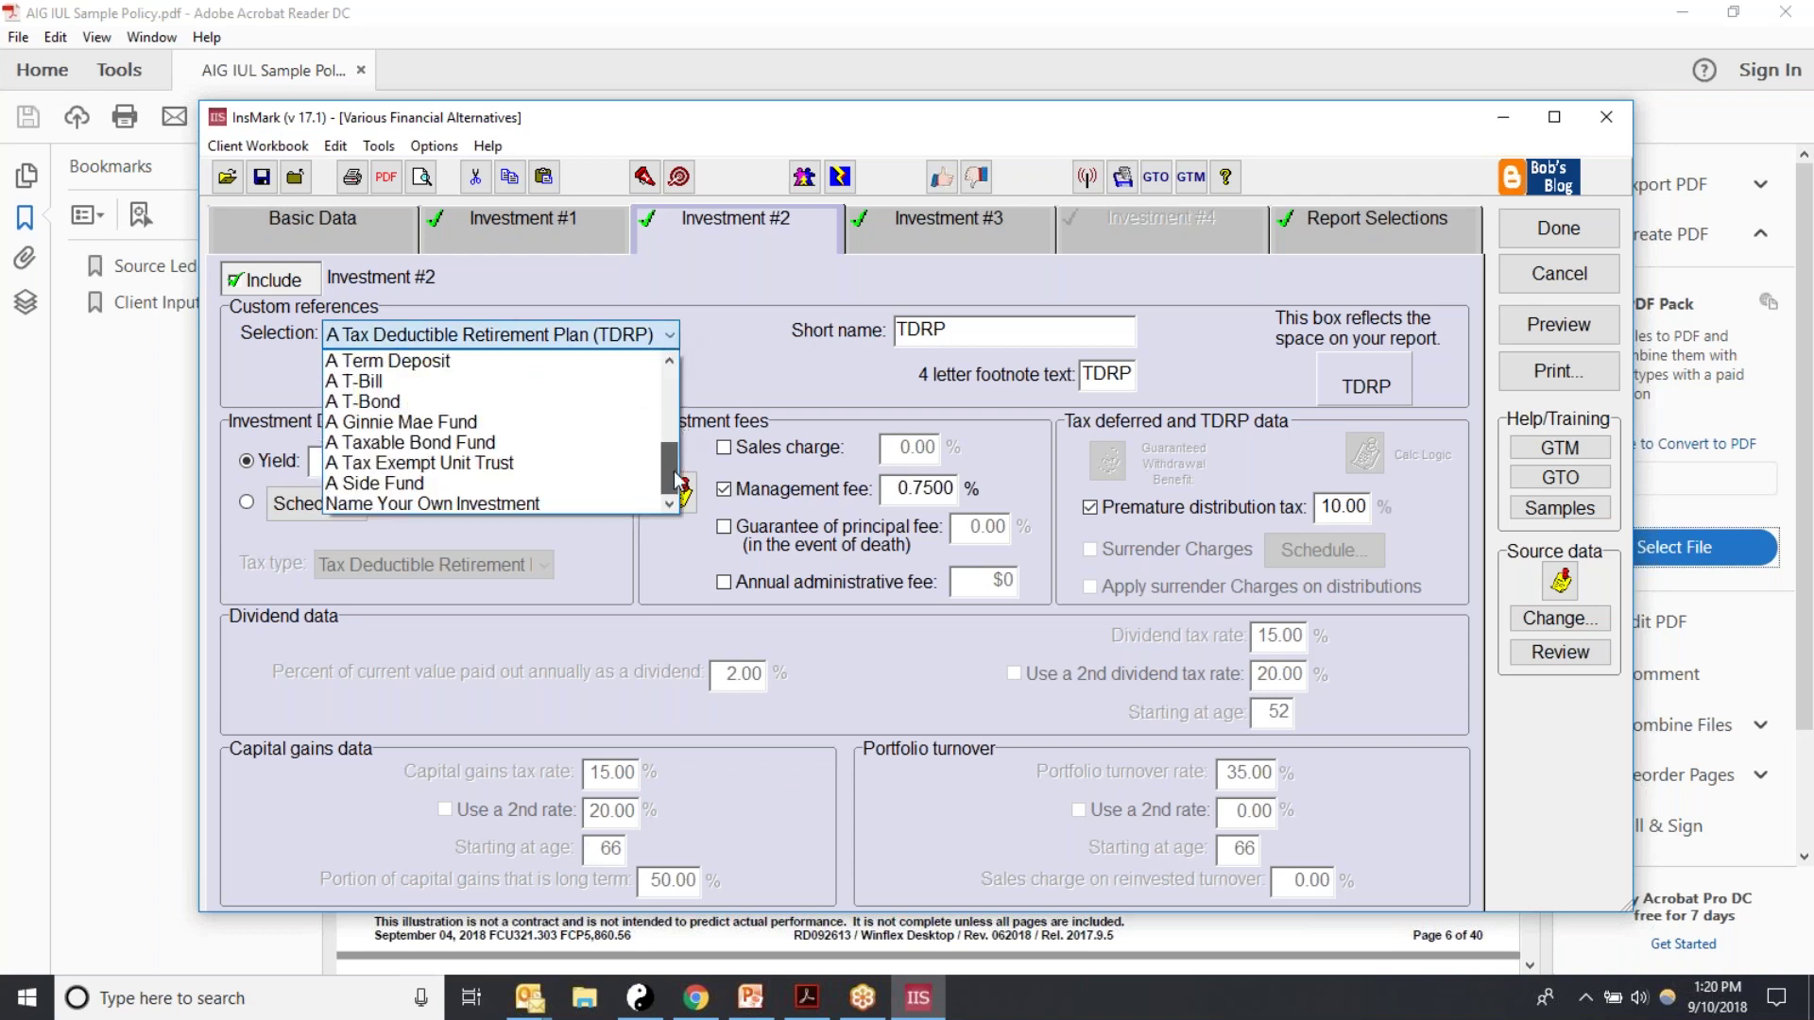
{"action": "left_click", "coordinate": [406, 501]}
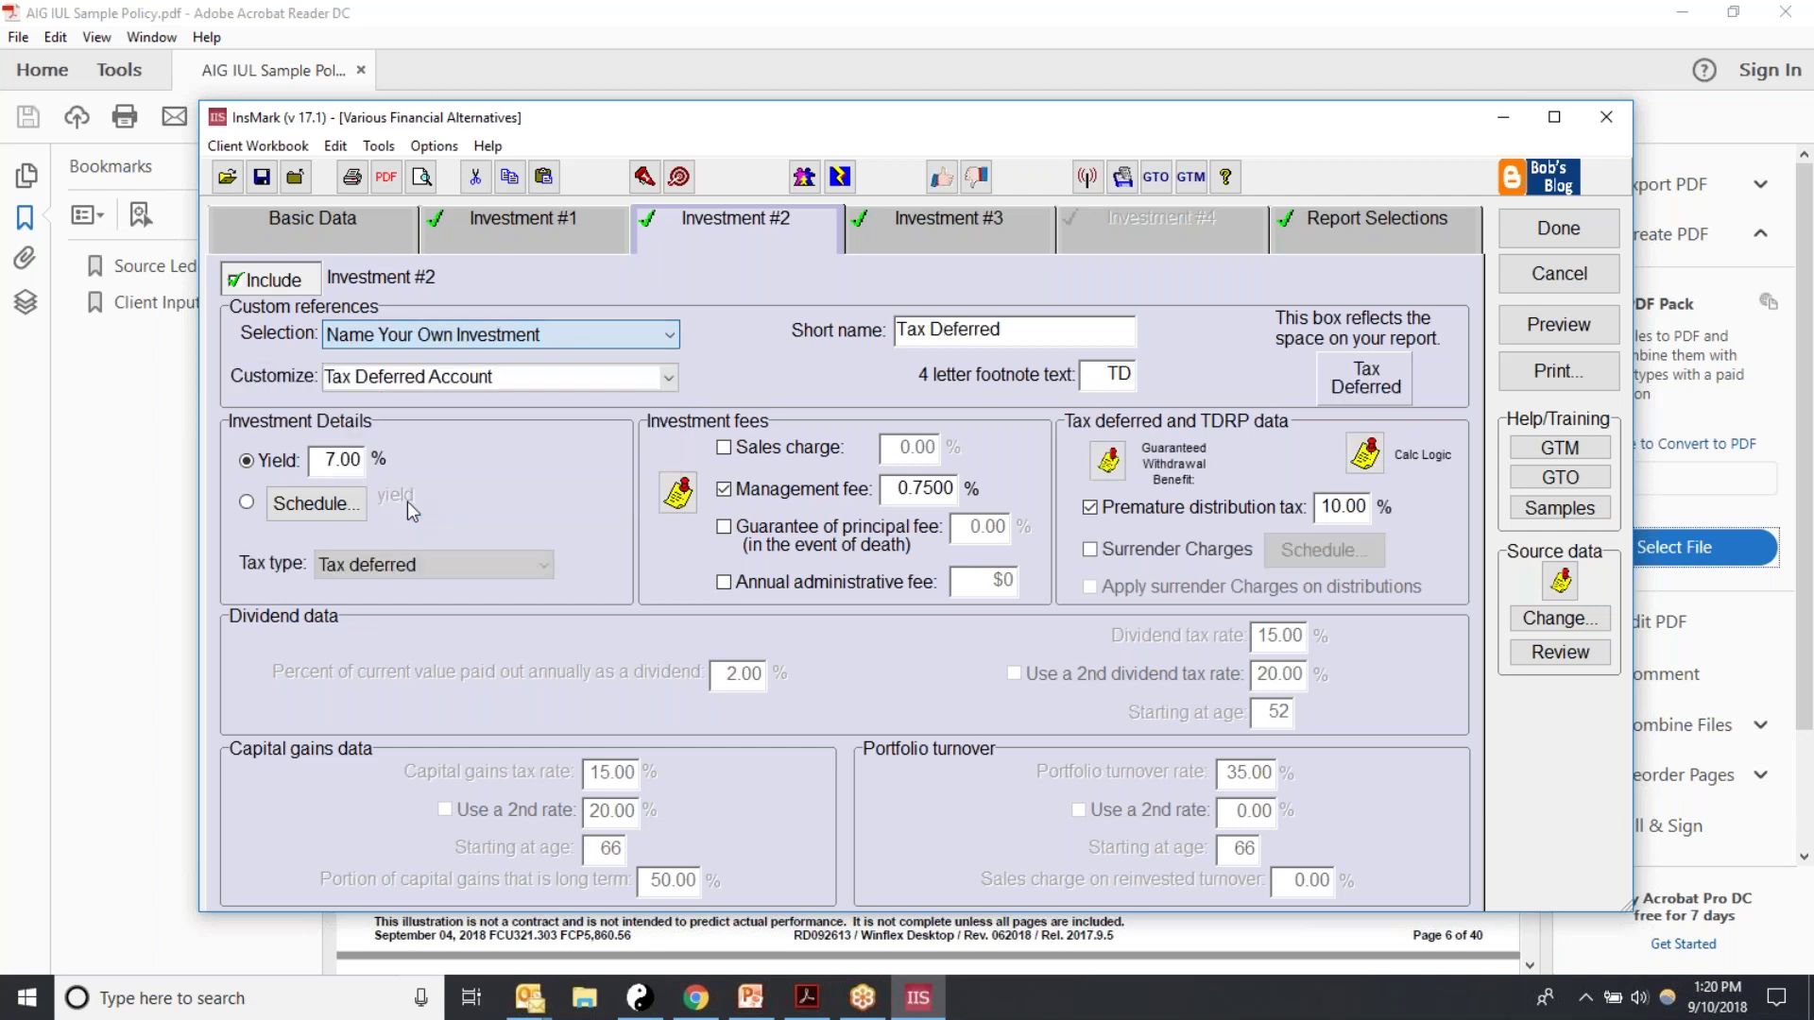
{"action": "left_click_drag", "start_coordinate": [503, 381], "coordinate": [139, 369]}
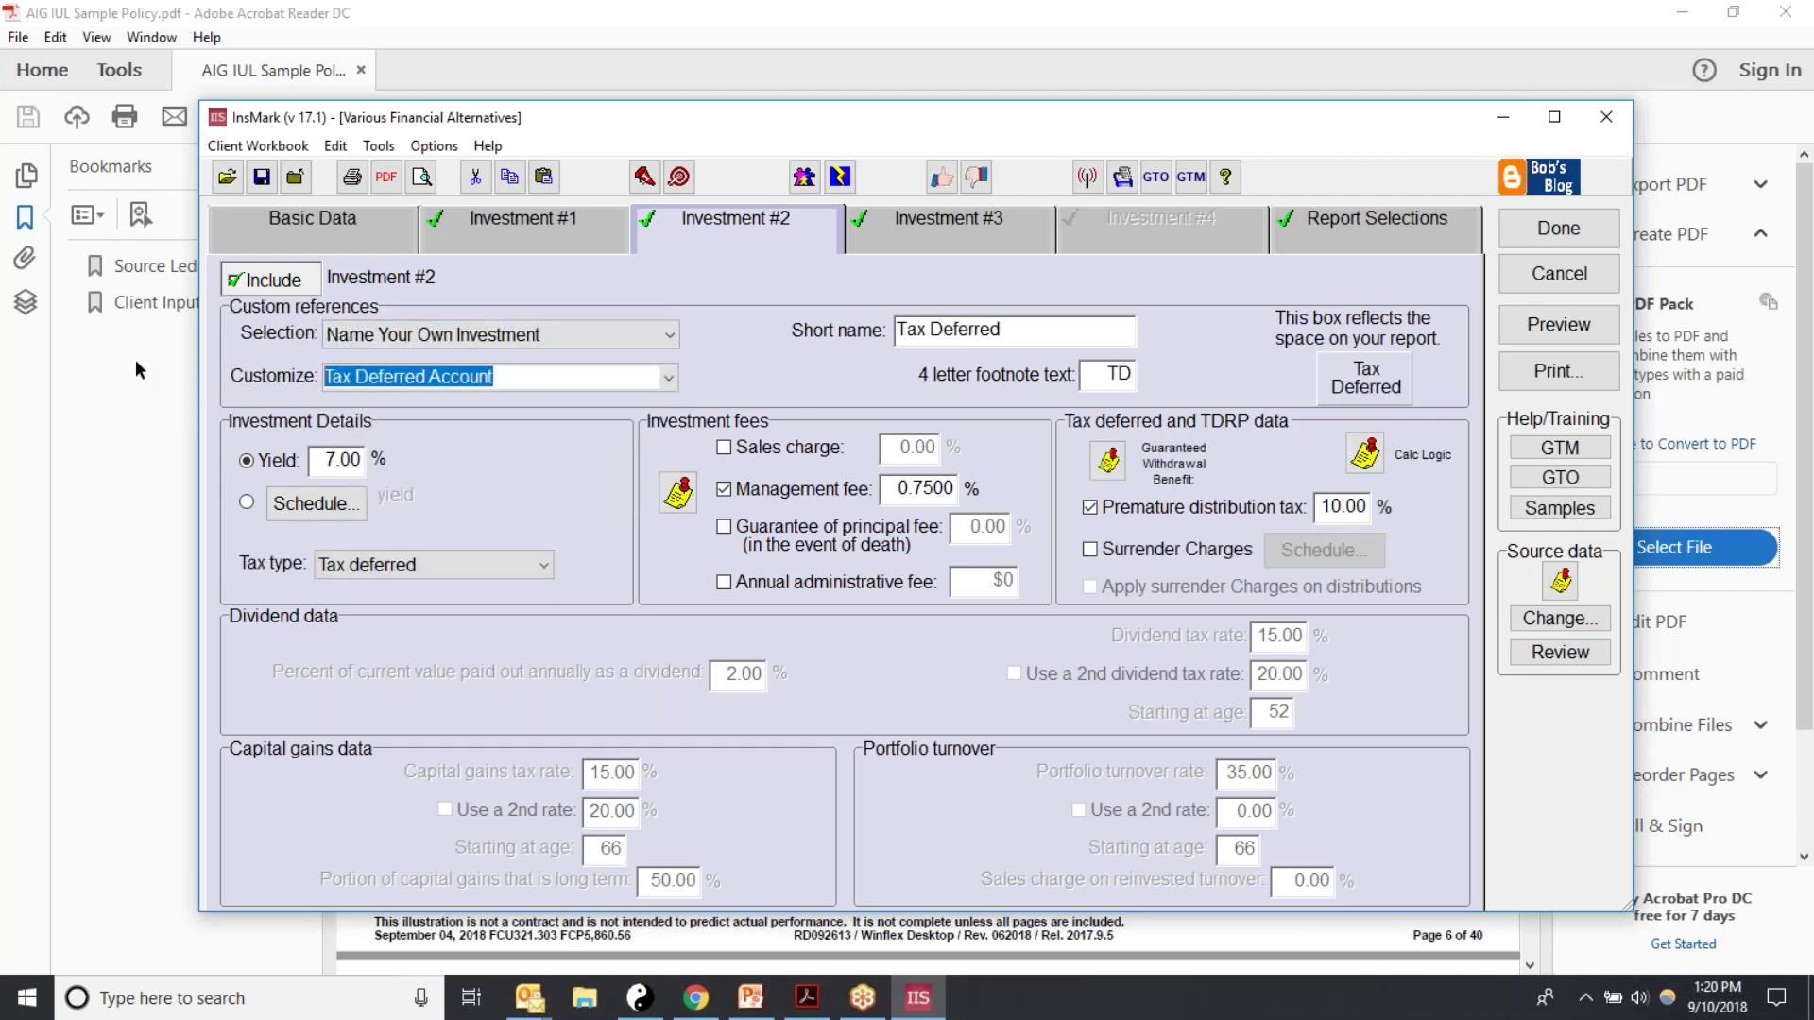
Step: Name Investment #2 'IRA' with short name IRA and footnote IR
{"action": "type", "text": "IRA"}
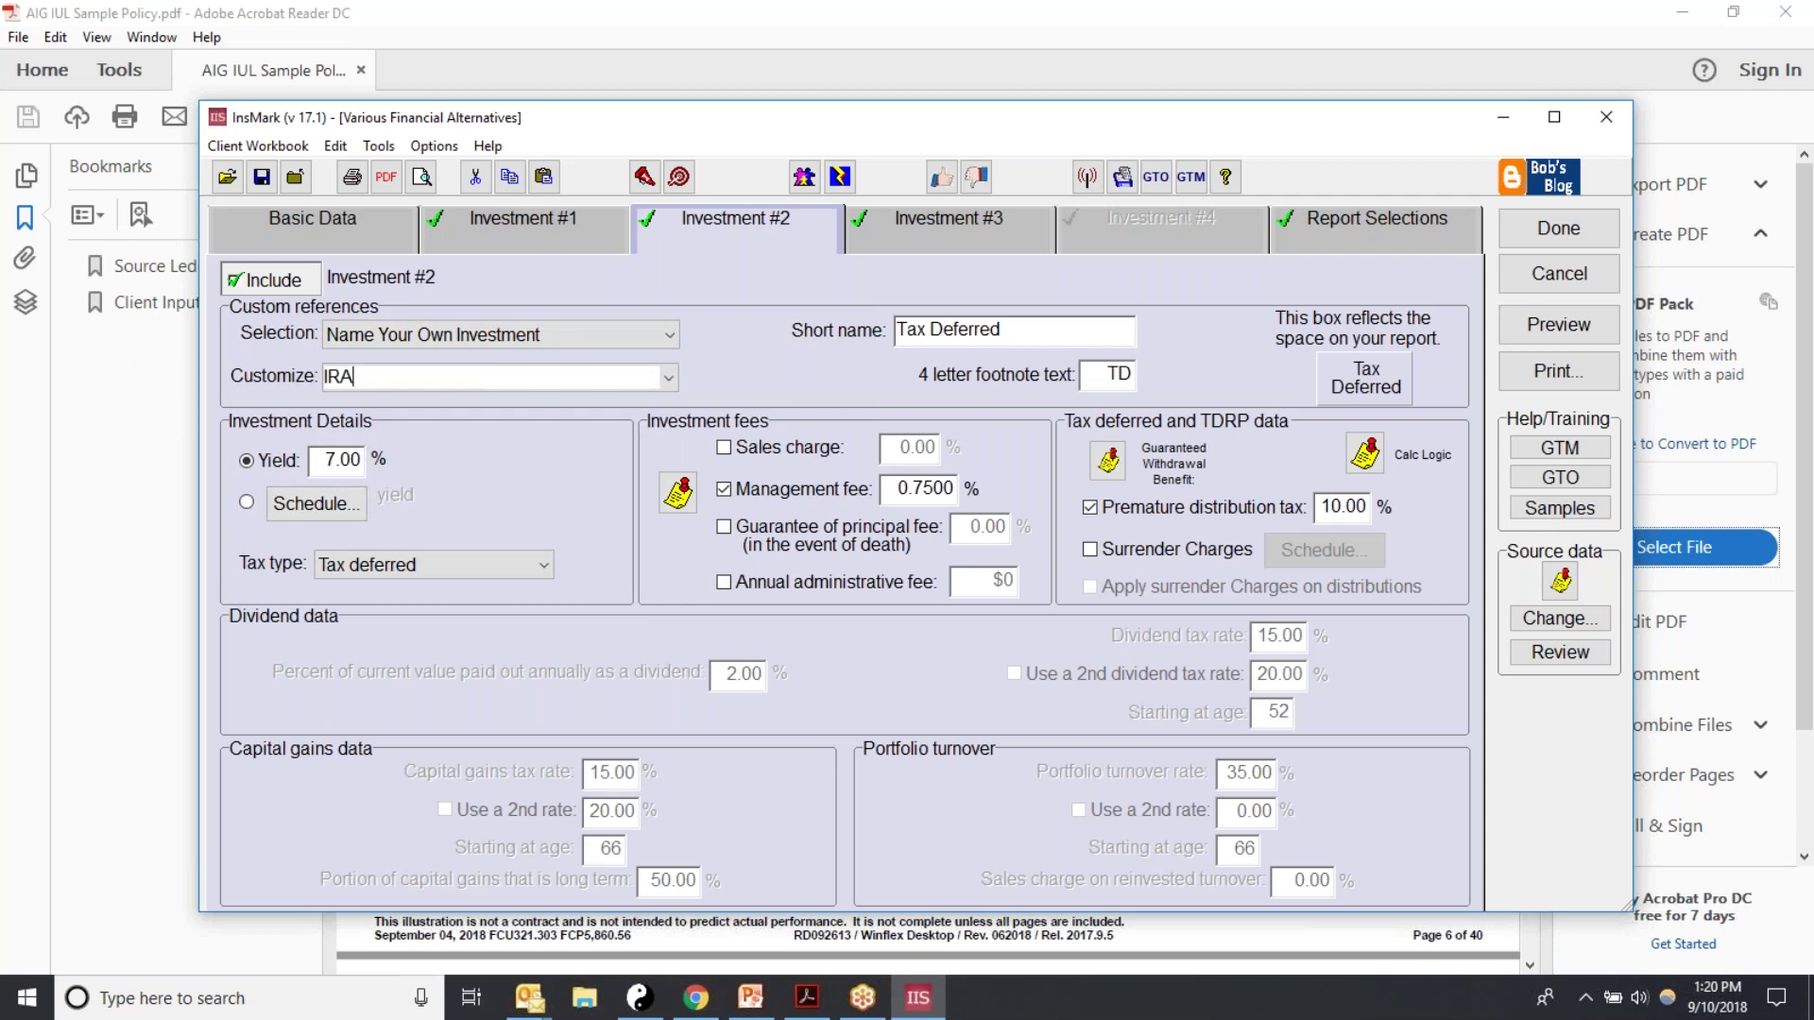
{"action": "left_click_drag", "start_coordinate": [1024, 332], "coordinate": [816, 311]}
{"action": "type", "text": "IRA"}
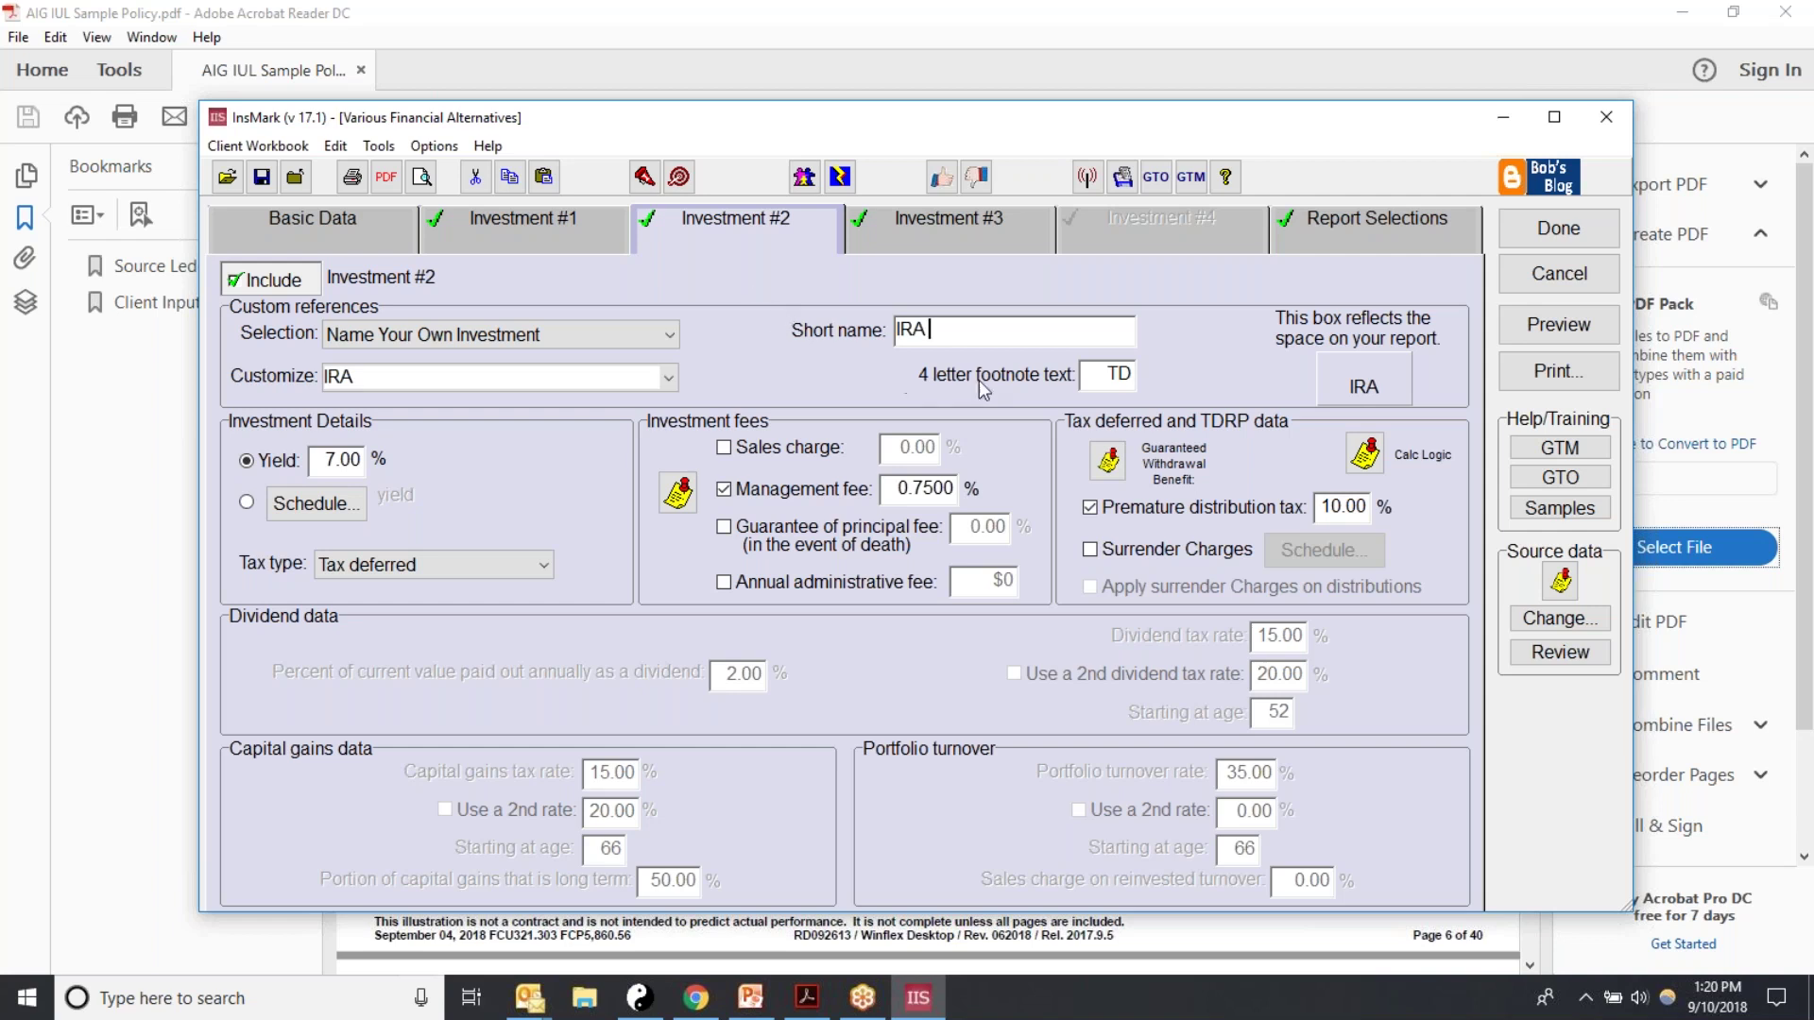
{"action": "double_click", "coordinate": [1118, 374]}
{"action": "type", "text": "T"}
{"action": "key", "text": "BackSpace"}
{"action": "type", "text": "IR"}
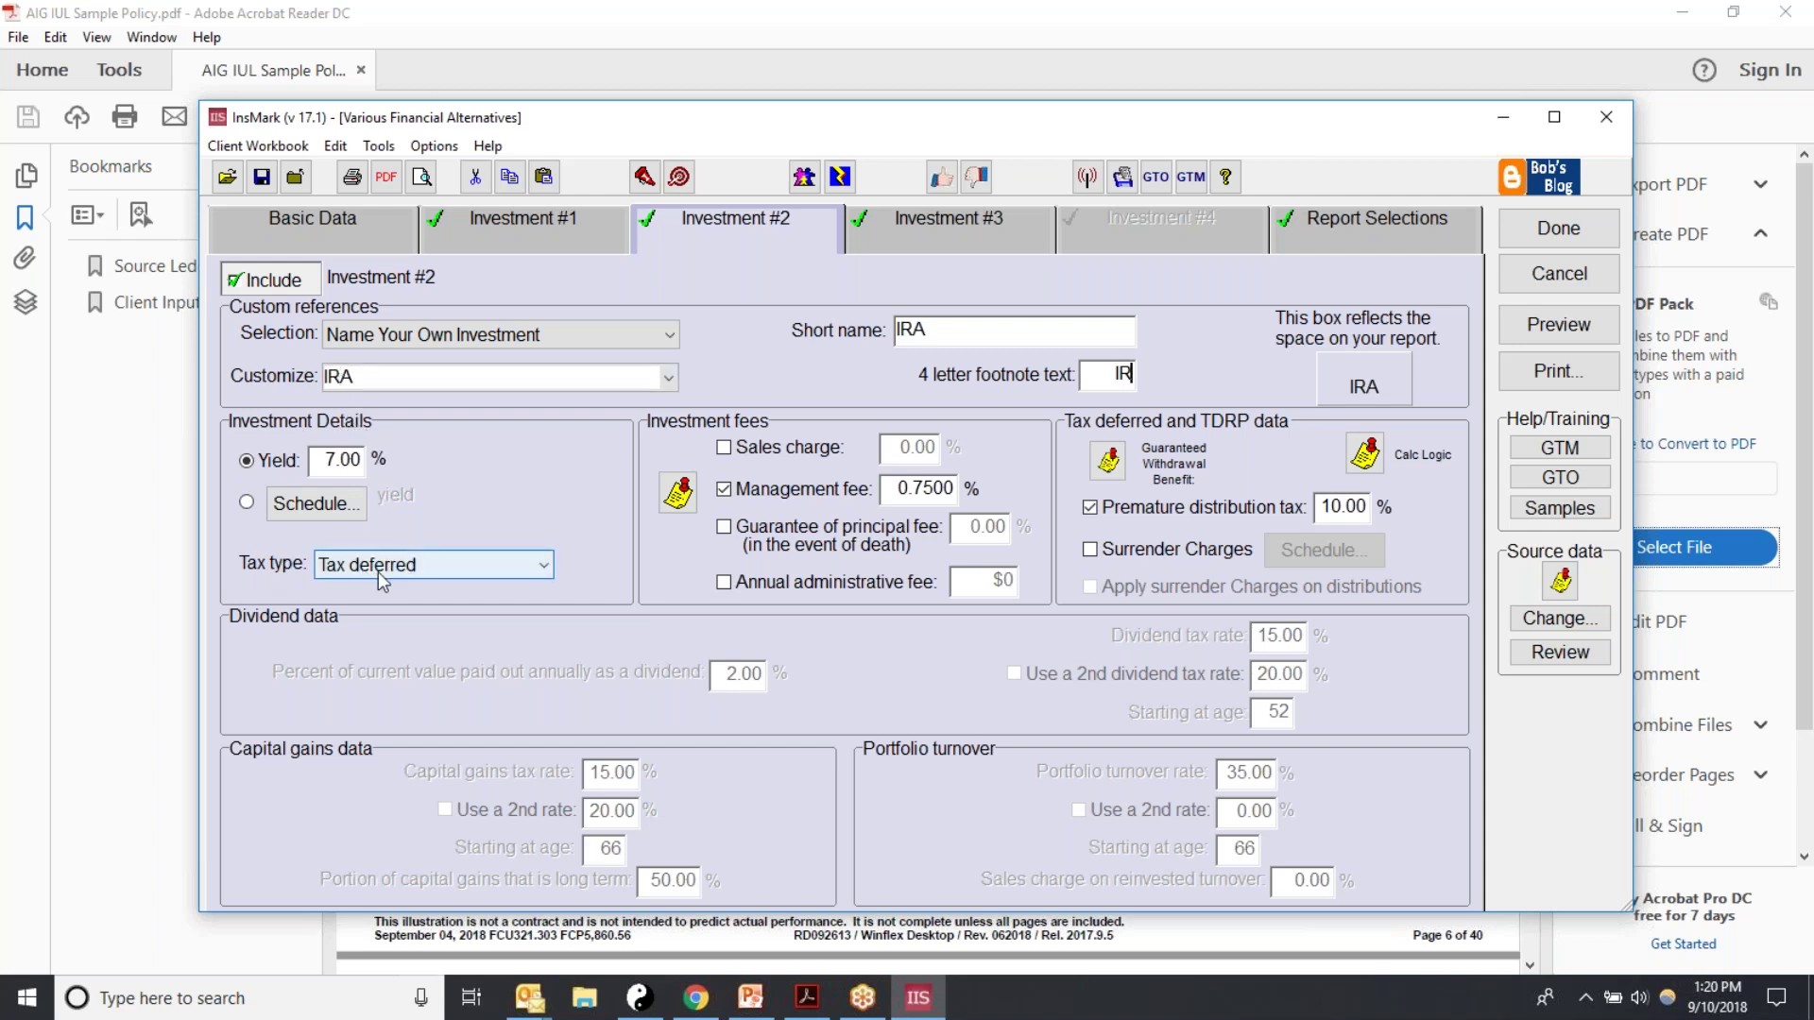
Step: Set Investment #2's tax type to Tax Deductible Retirement Plan
{"action": "left_click", "coordinate": [546, 567]}
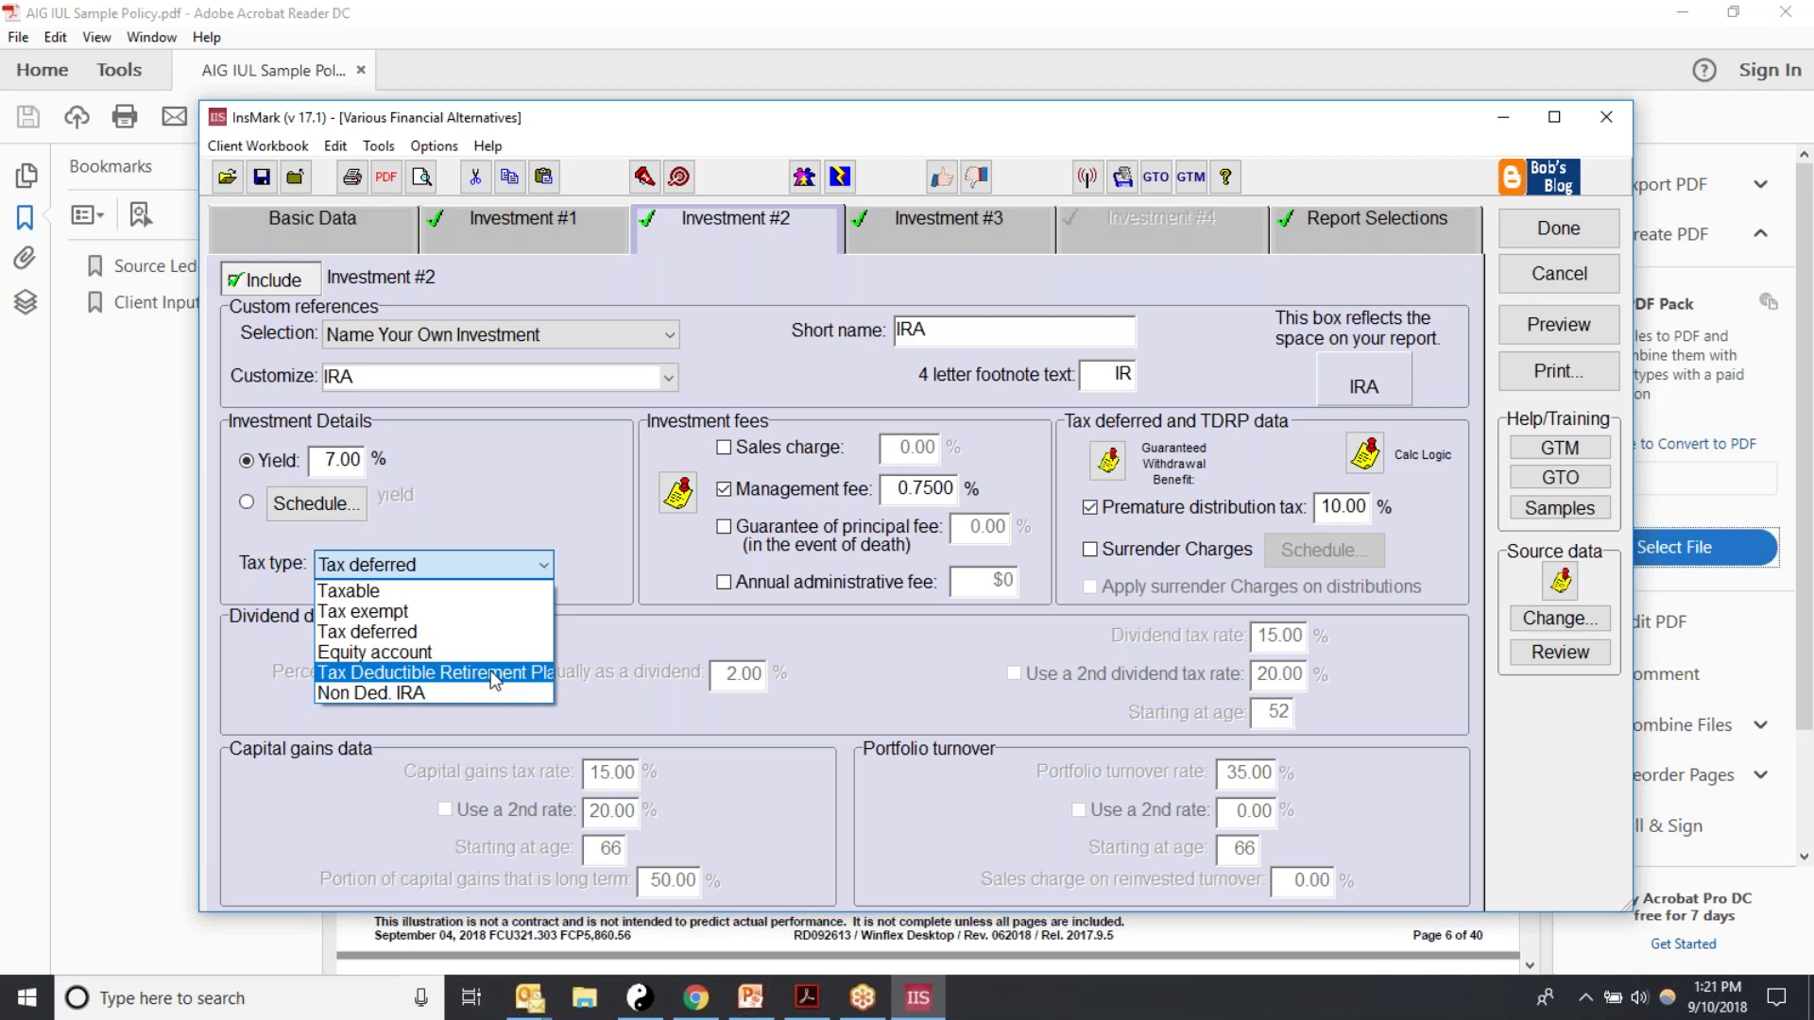
{"action": "left_click", "coordinate": [548, 561]}
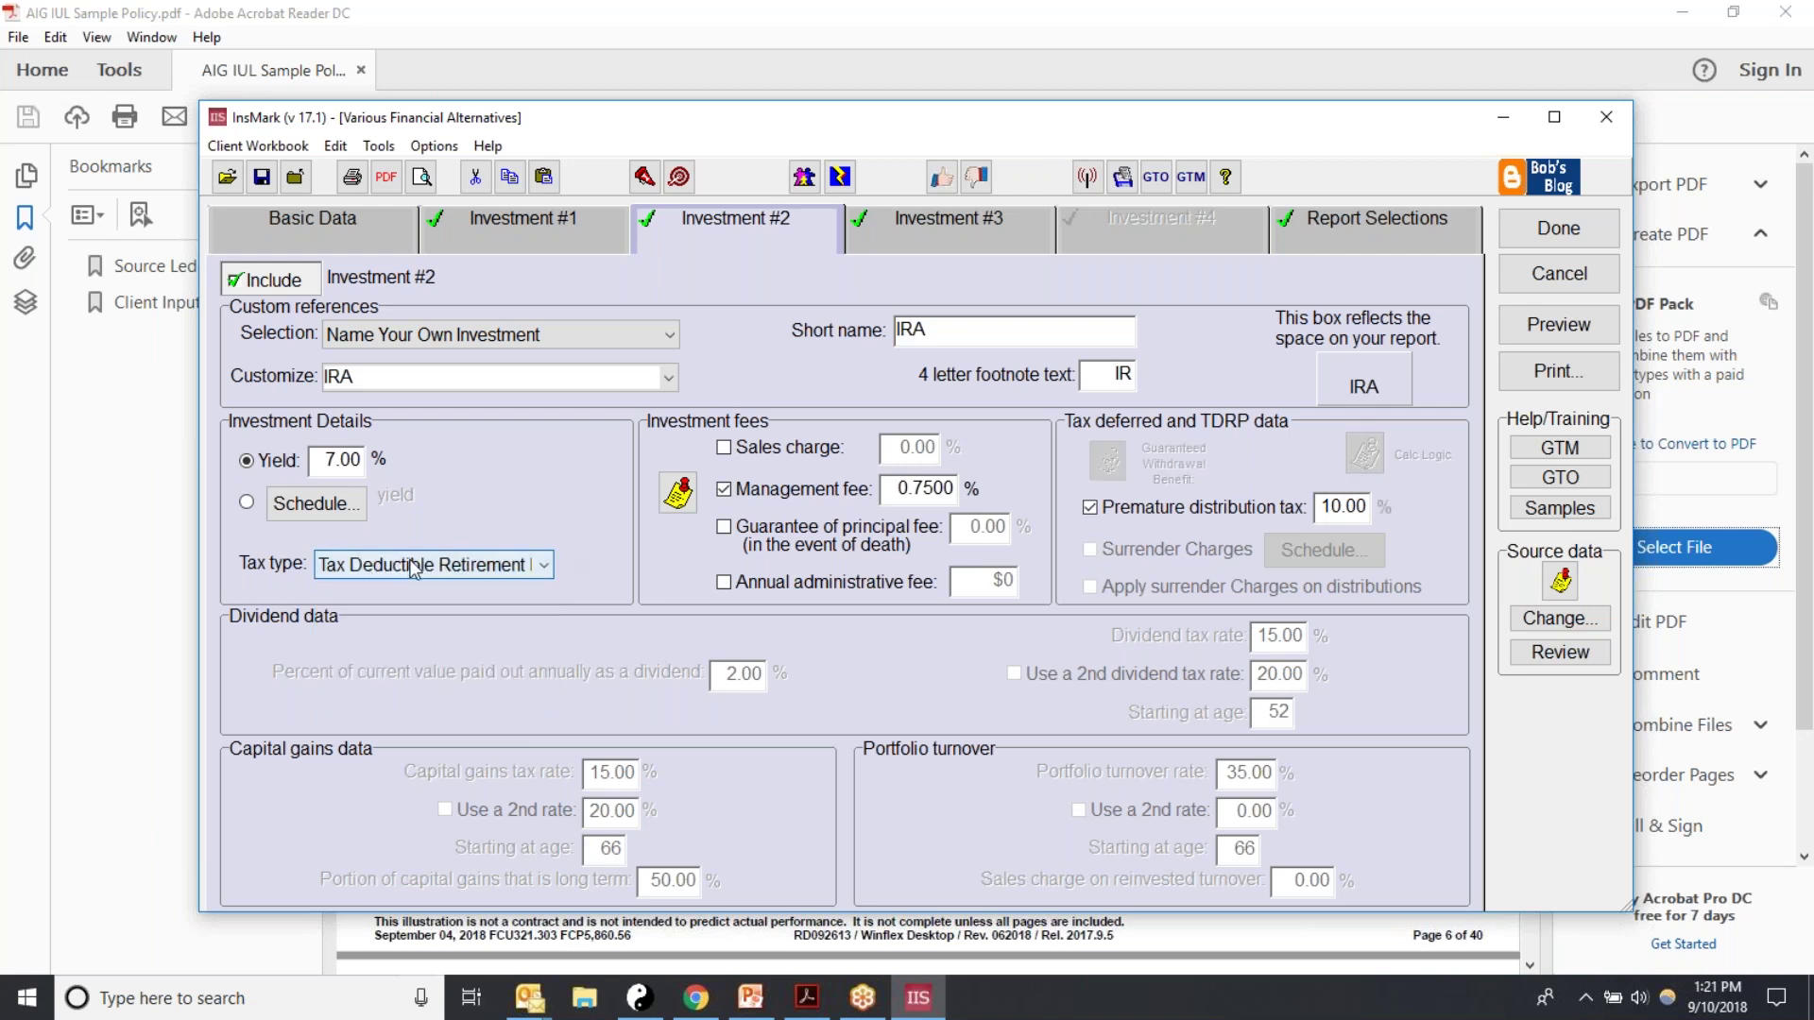
{"action": "left_click", "coordinate": [475, 567]}
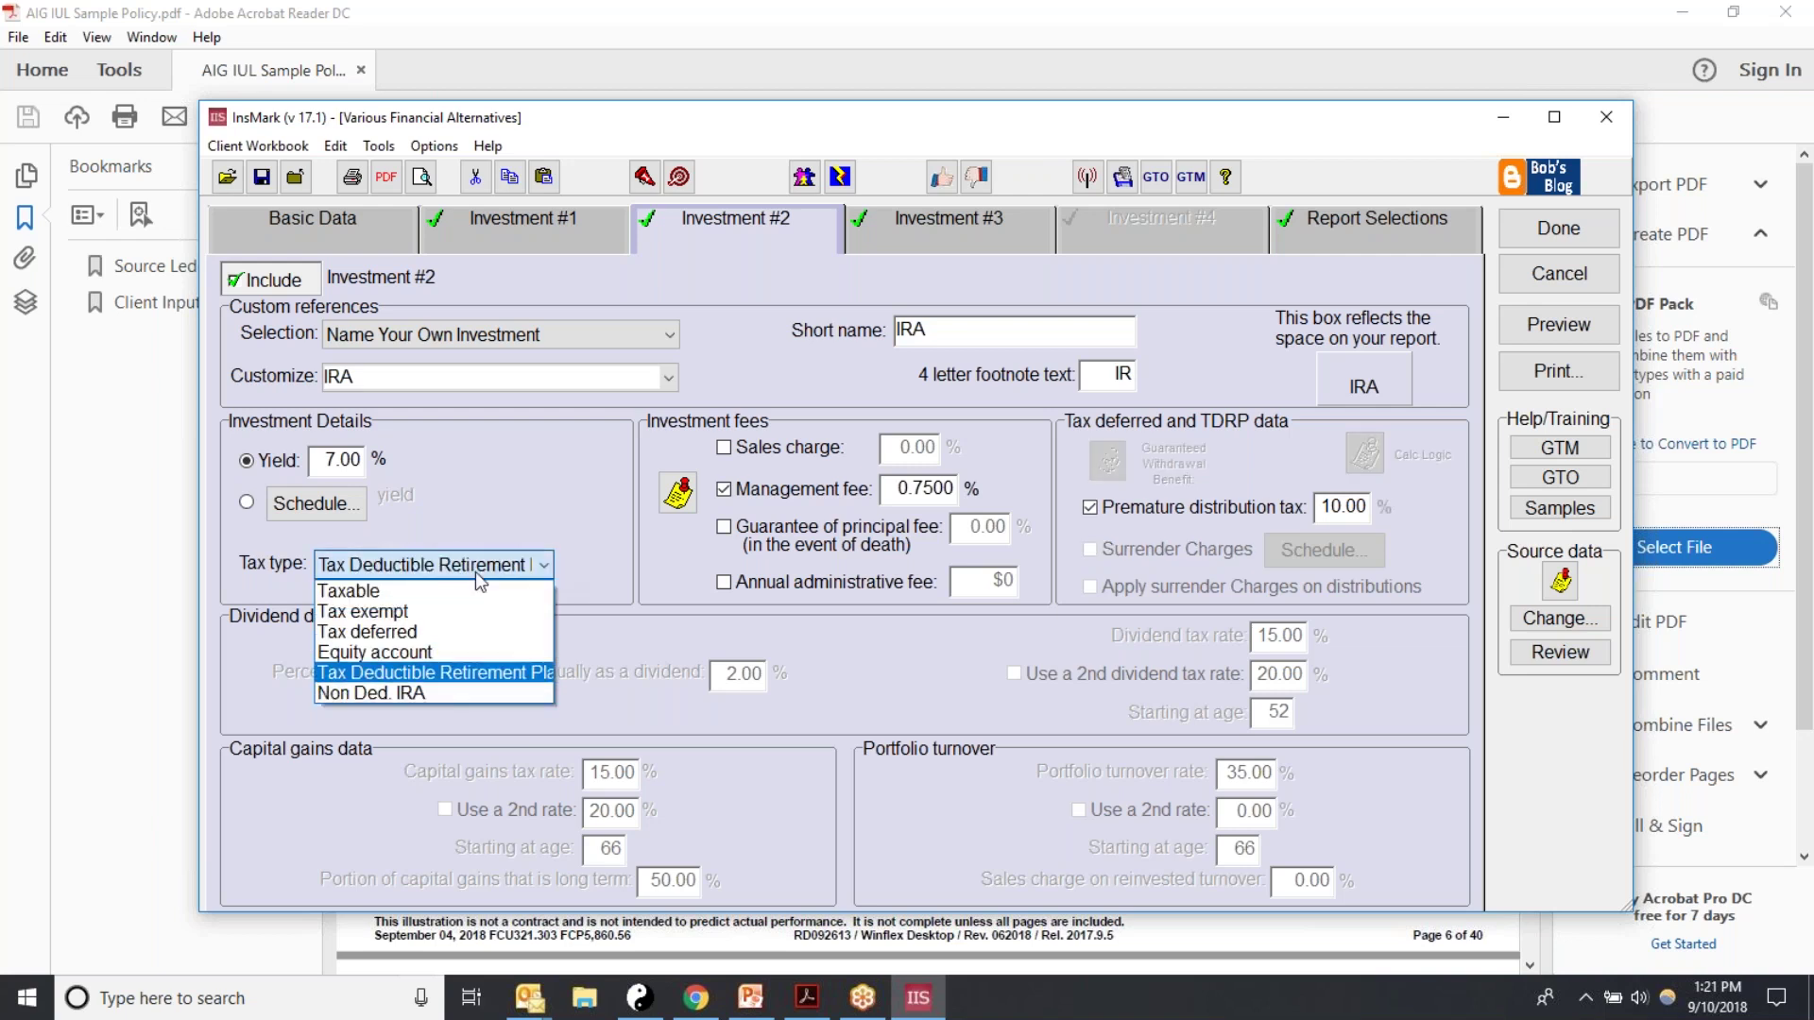
{"action": "left_click", "coordinate": [361, 631]}
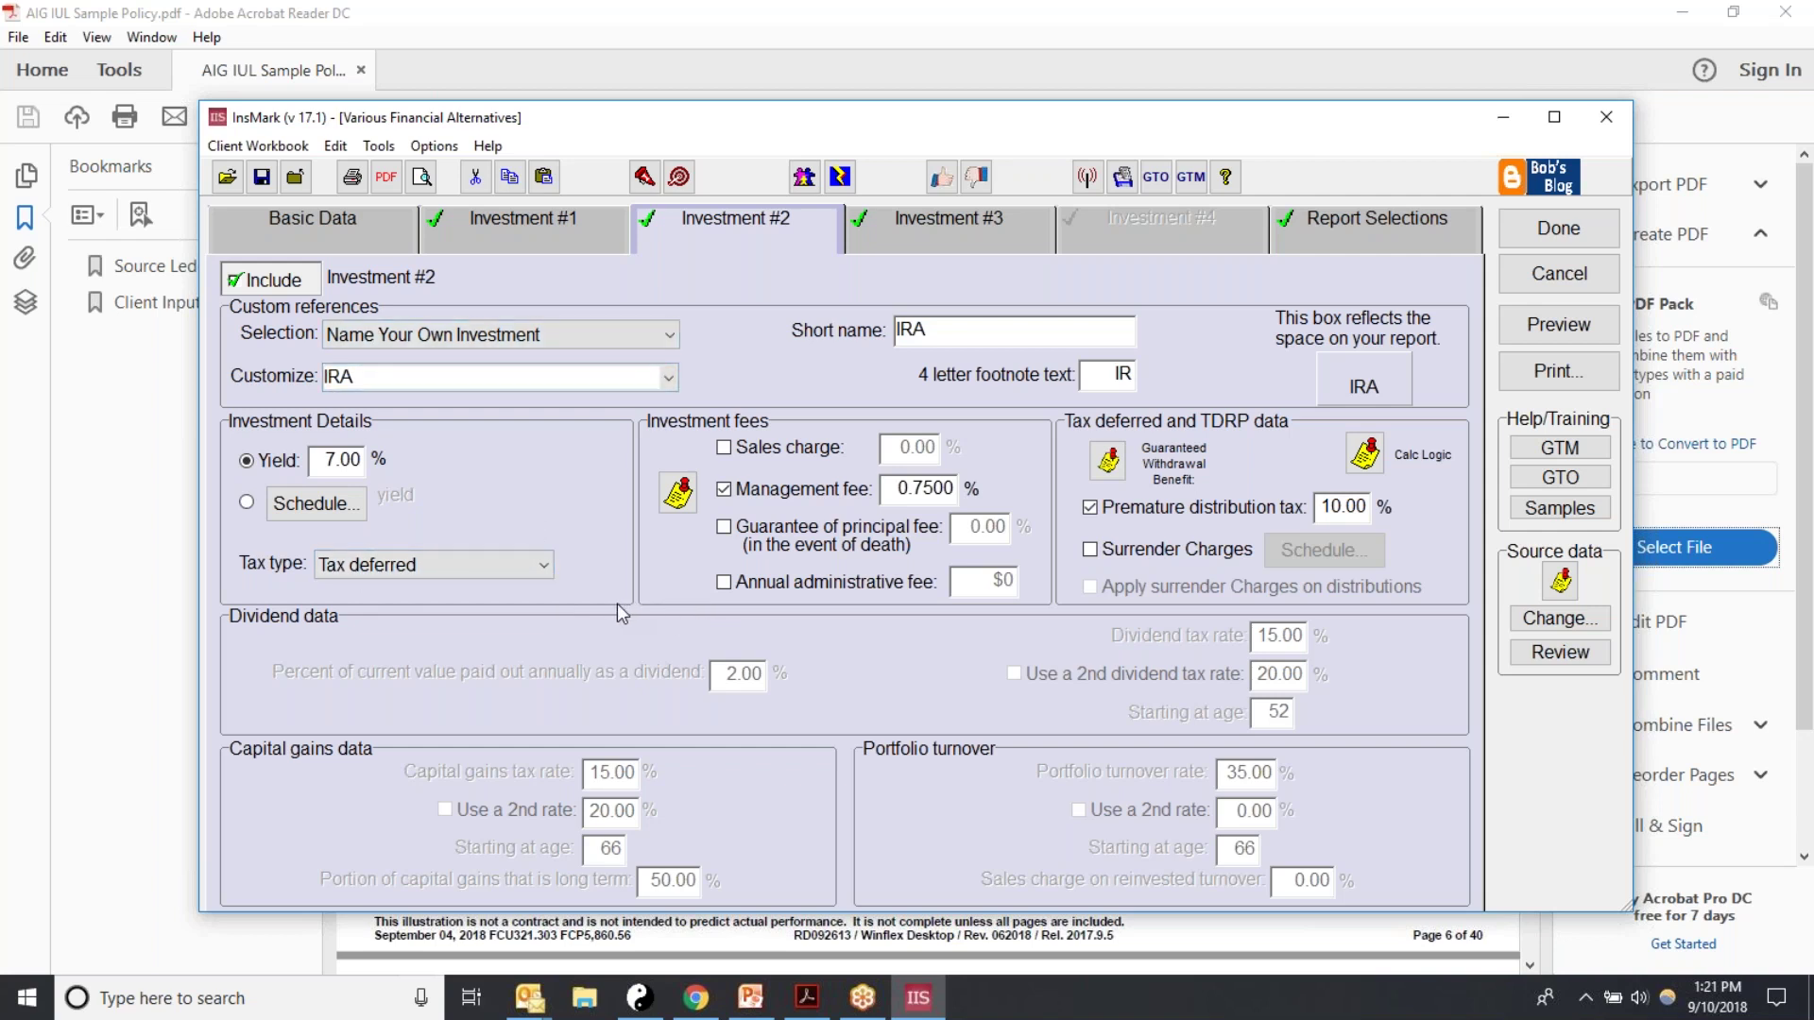
{"action": "left_click", "coordinate": [549, 571]}
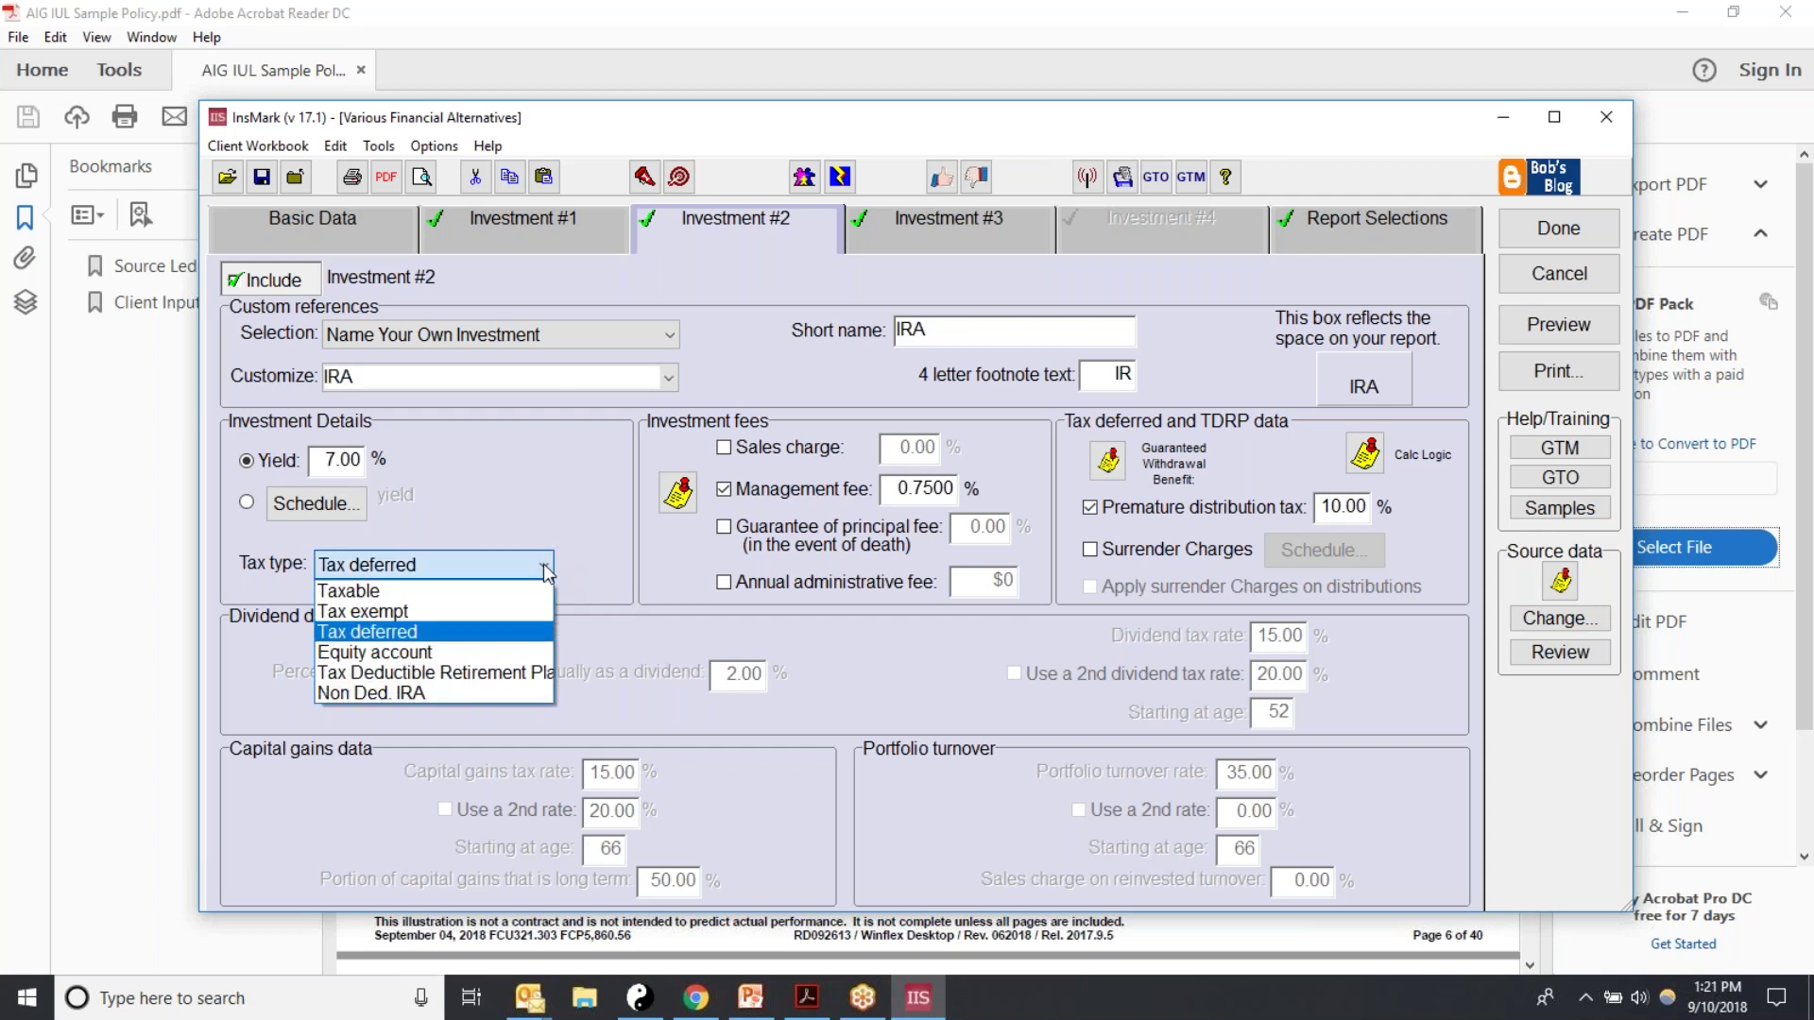
{"action": "left_click", "coordinate": [497, 672]}
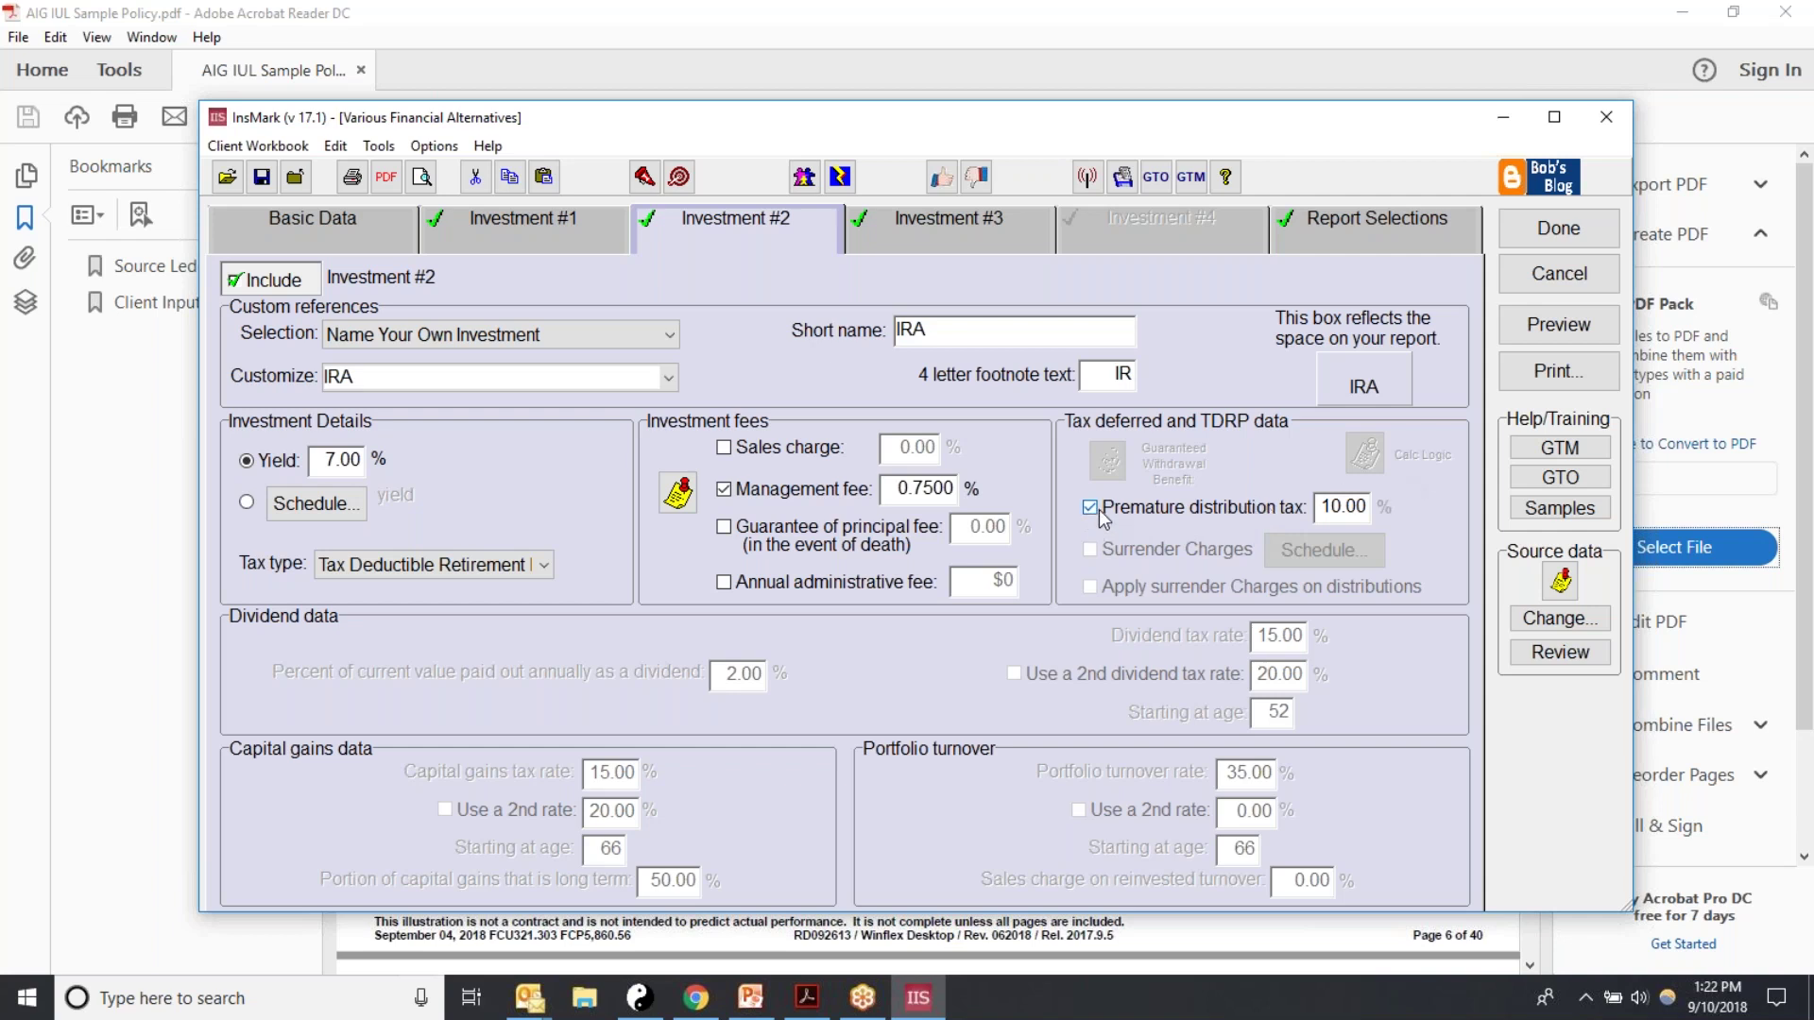
Step: Leave the cover page off and apply the 14 system default reports, including Flow Chart 3D
{"action": "left_click", "coordinate": [1312, 213]}
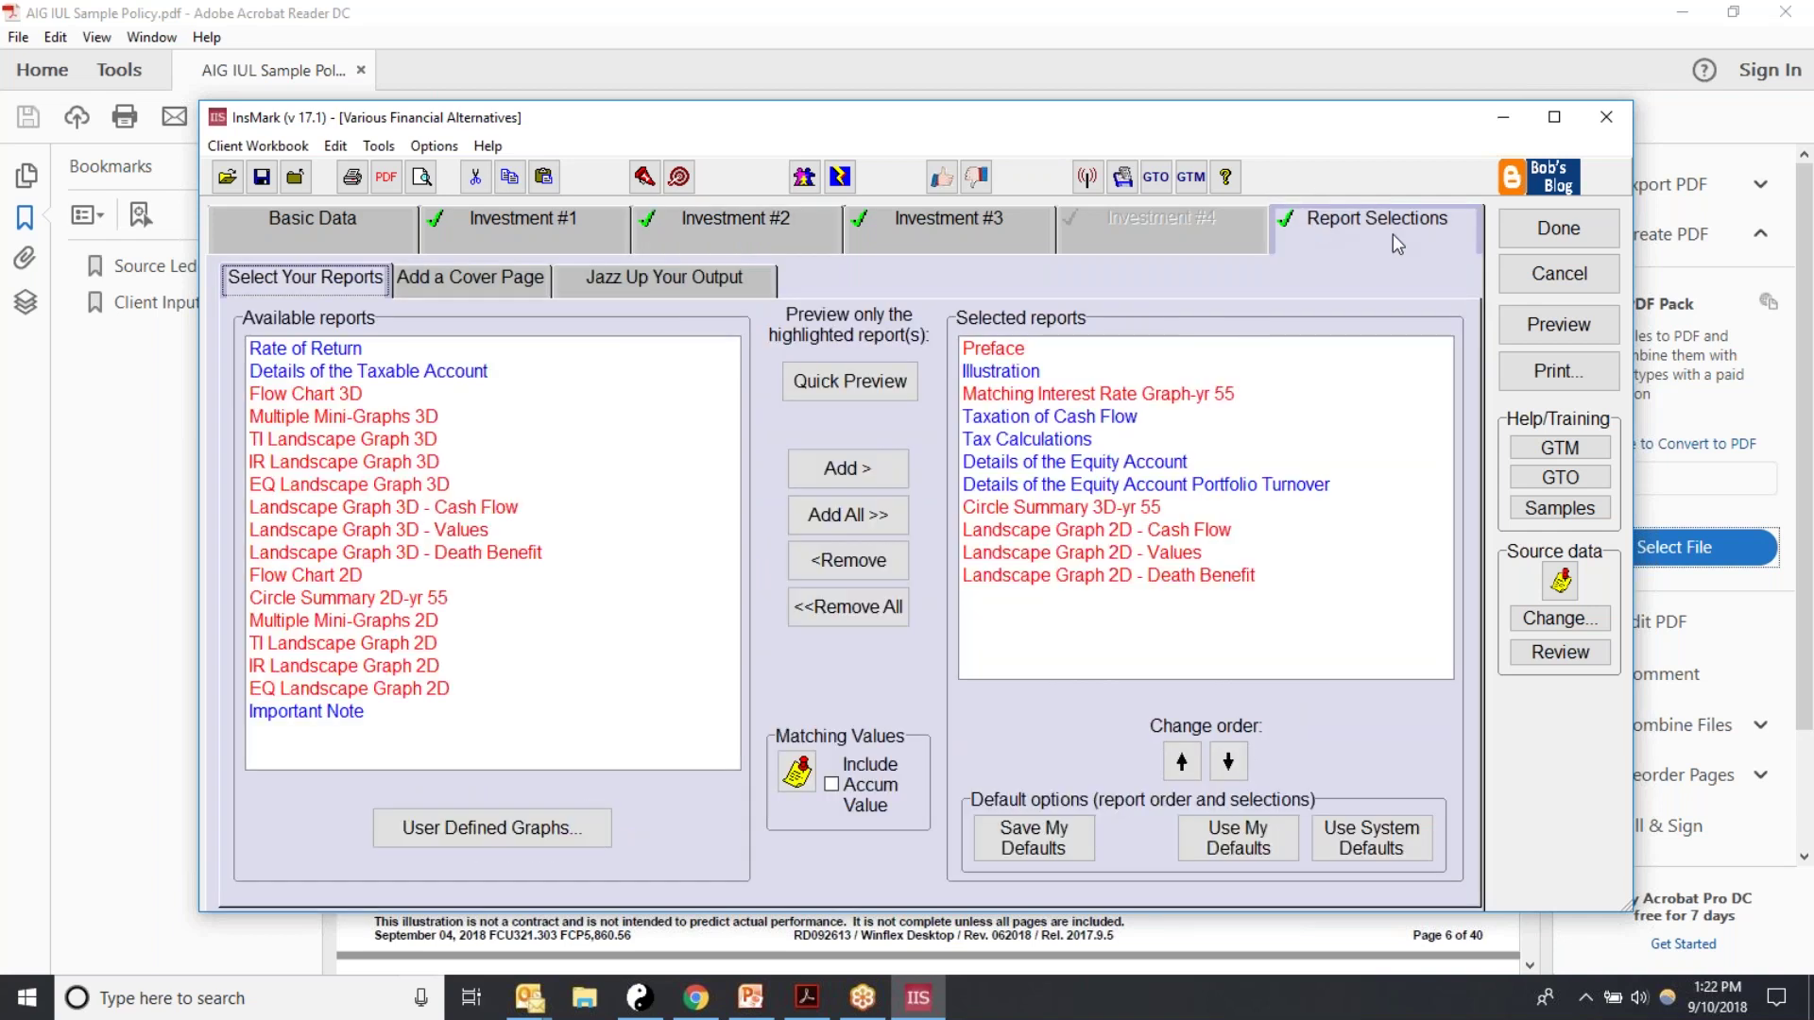
{"action": "left_click", "coordinate": [451, 284]}
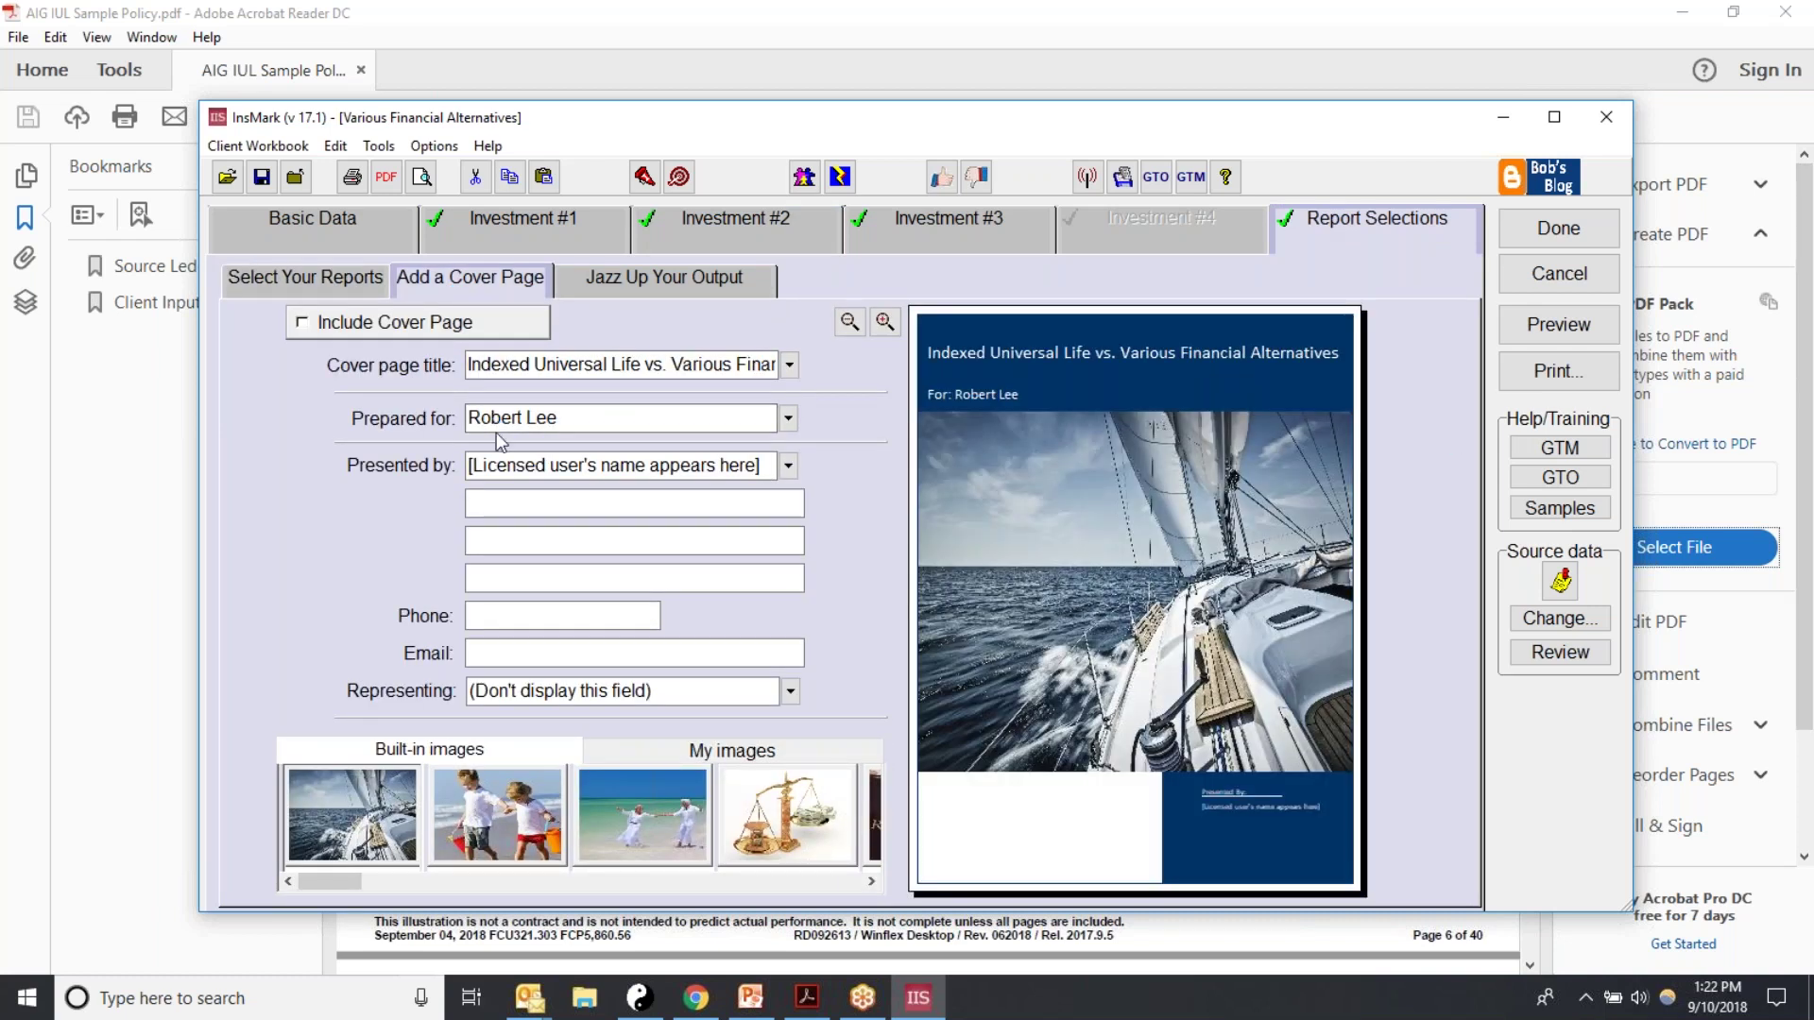
{"action": "left_click", "coordinate": [307, 325]}
{"action": "left_click", "coordinate": [304, 336]}
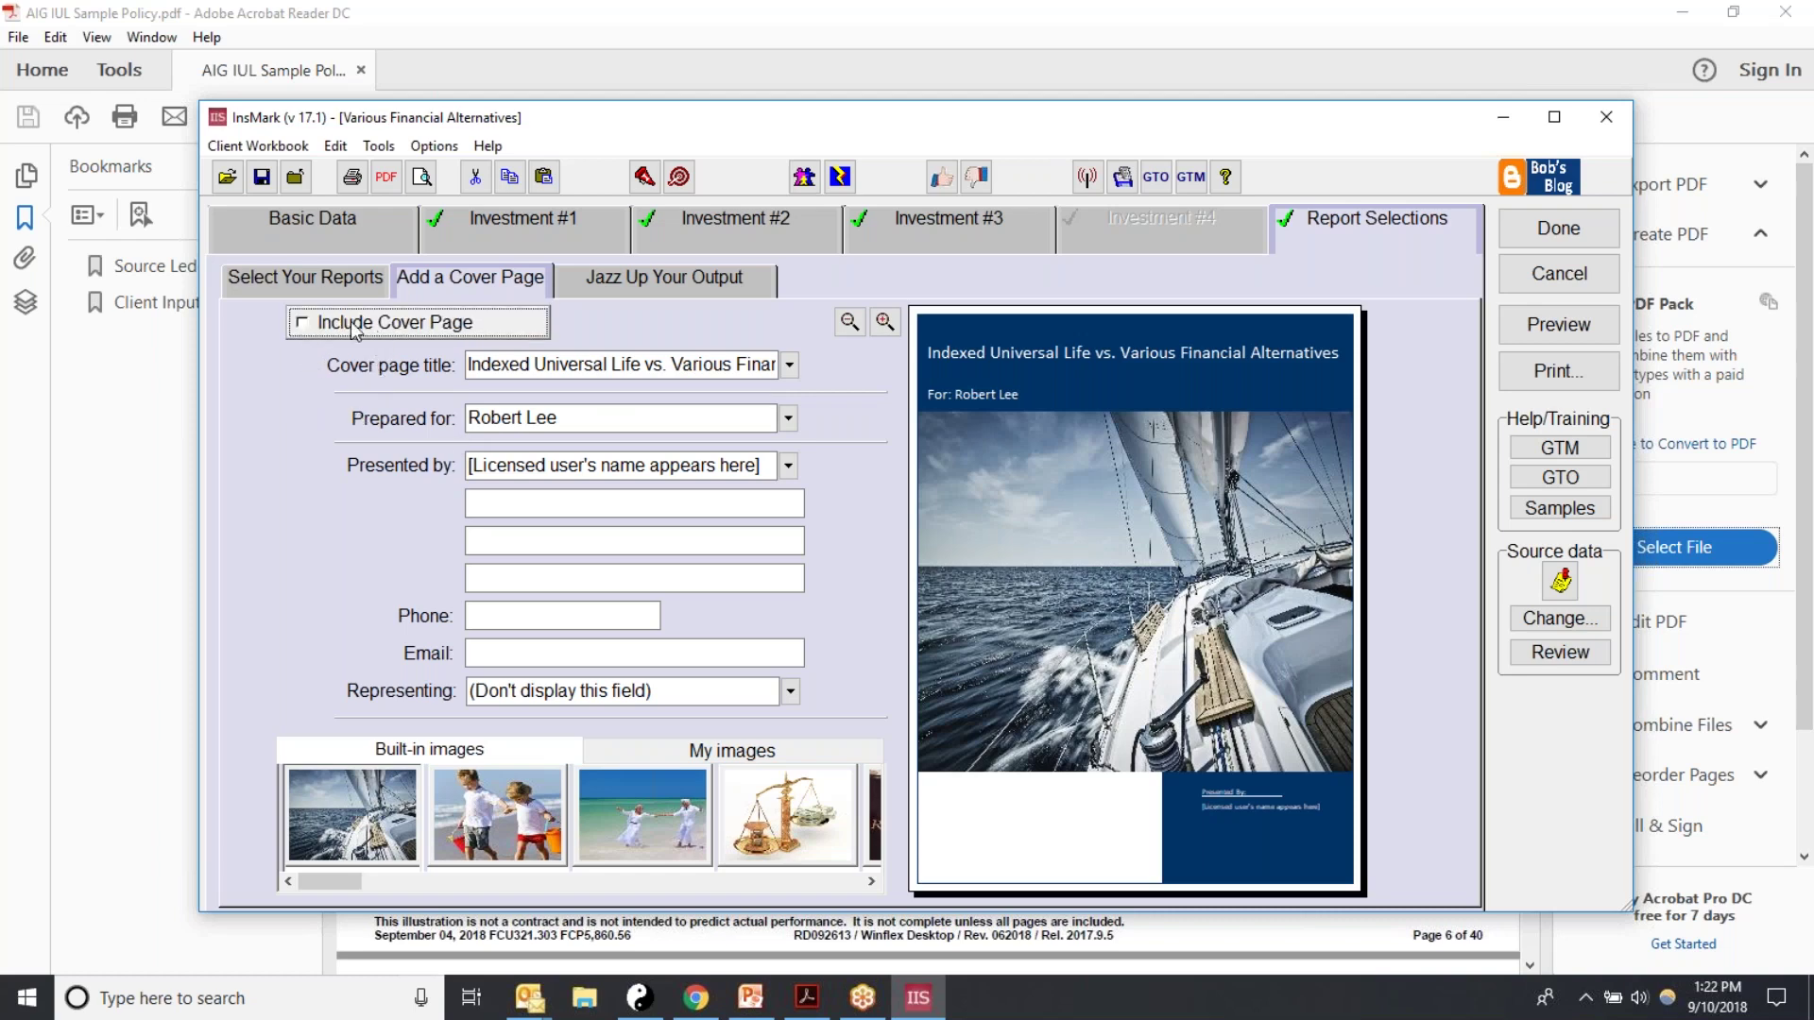
{"action": "left_click", "coordinate": [236, 279]}
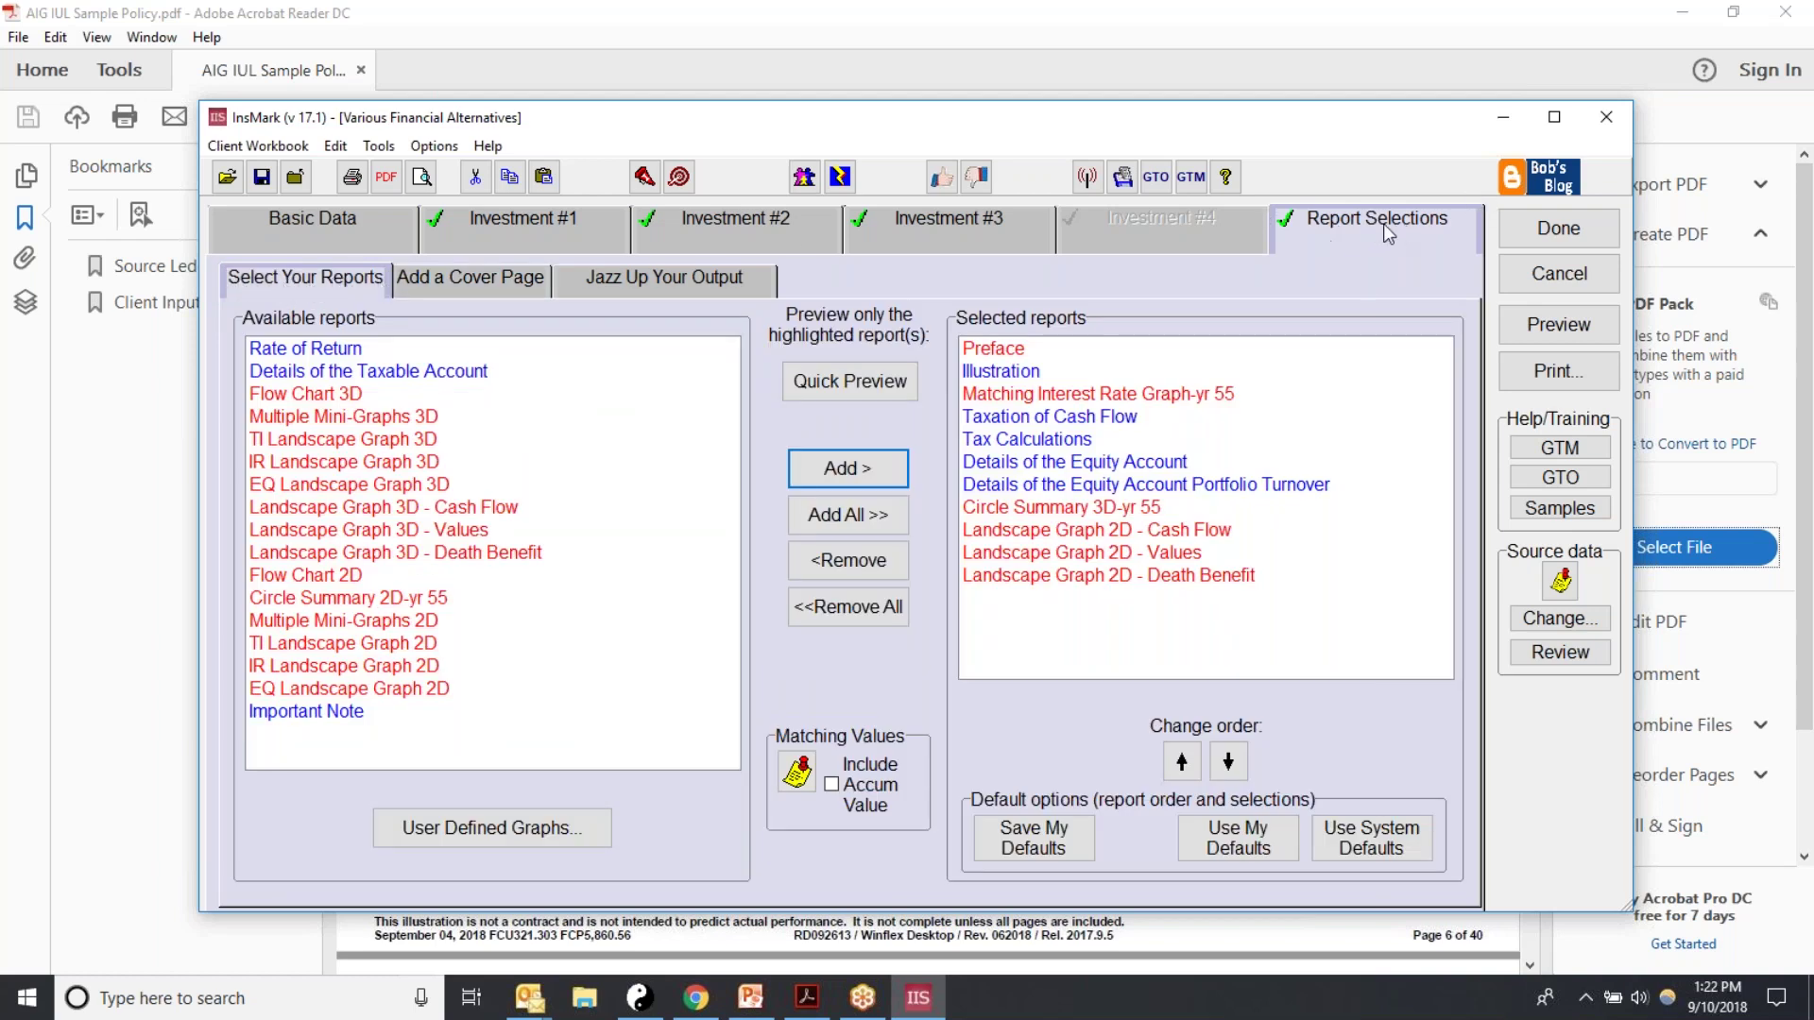
{"action": "left_click", "coordinate": [1374, 839]}
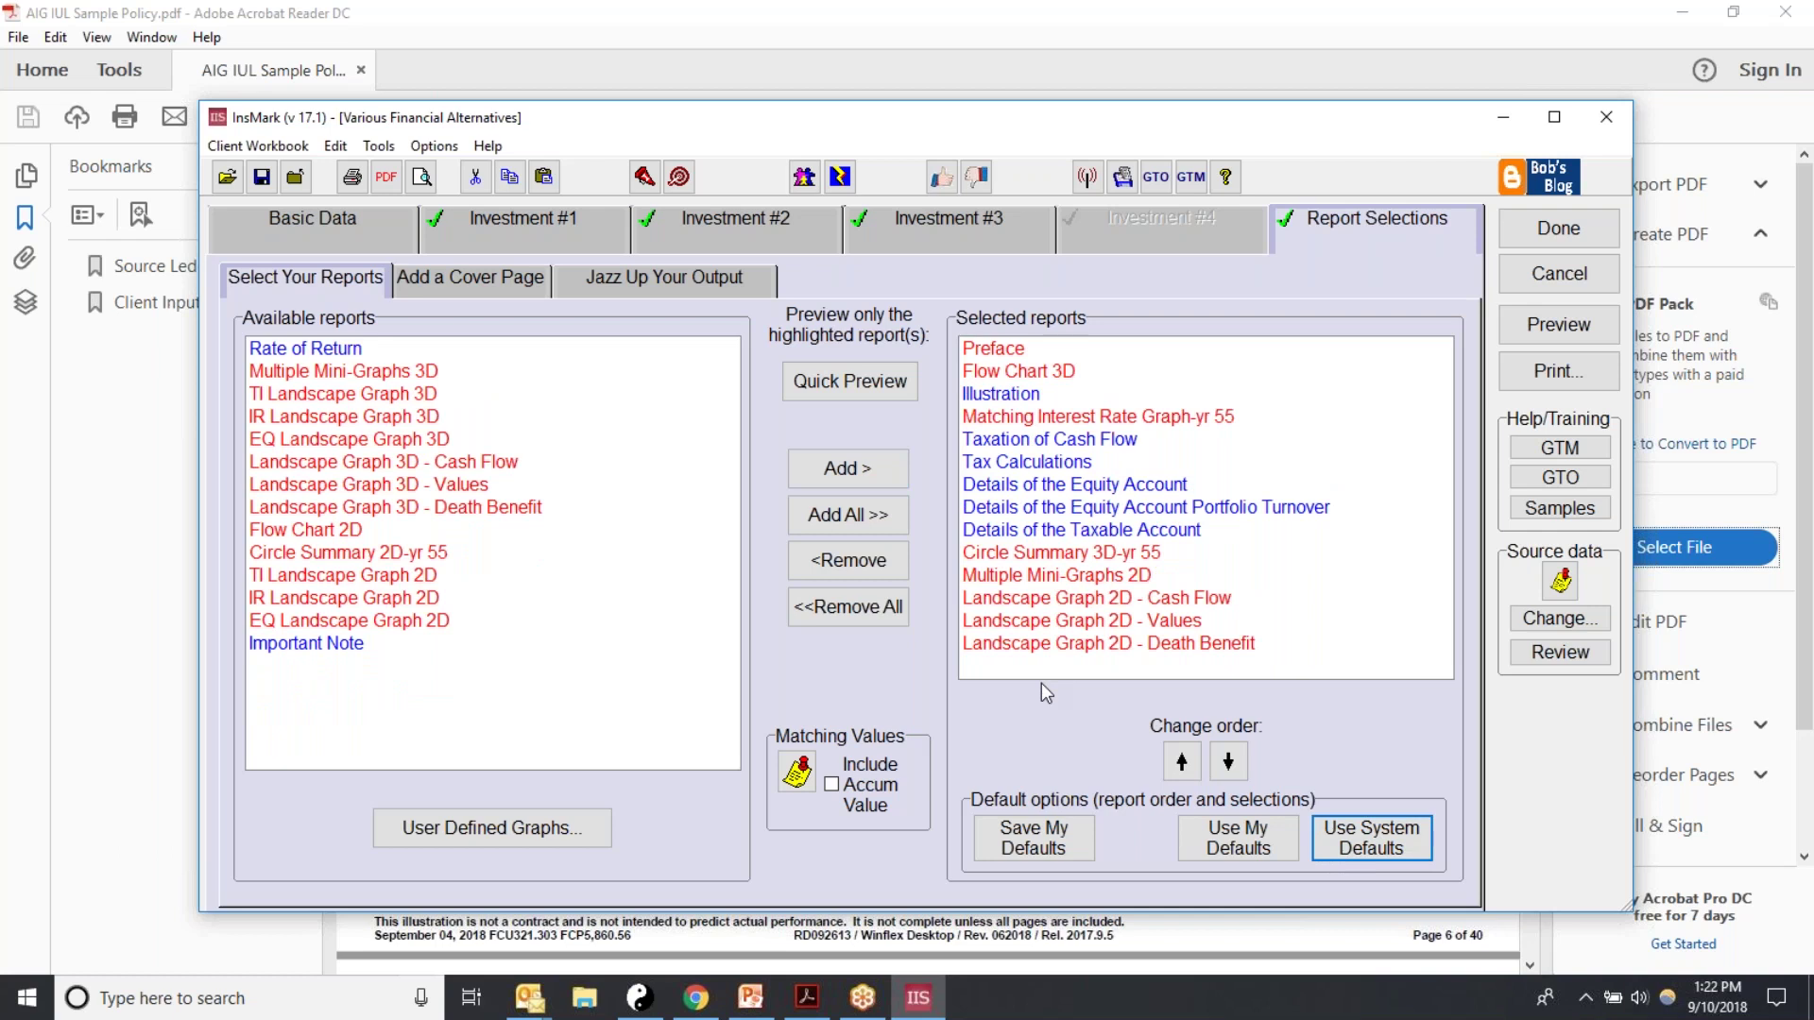
Step: Preview the 19-page report and advance to page 3, the IUL vs. three alternatives Comparison of Values
{"action": "left_click", "coordinate": [1561, 322]}
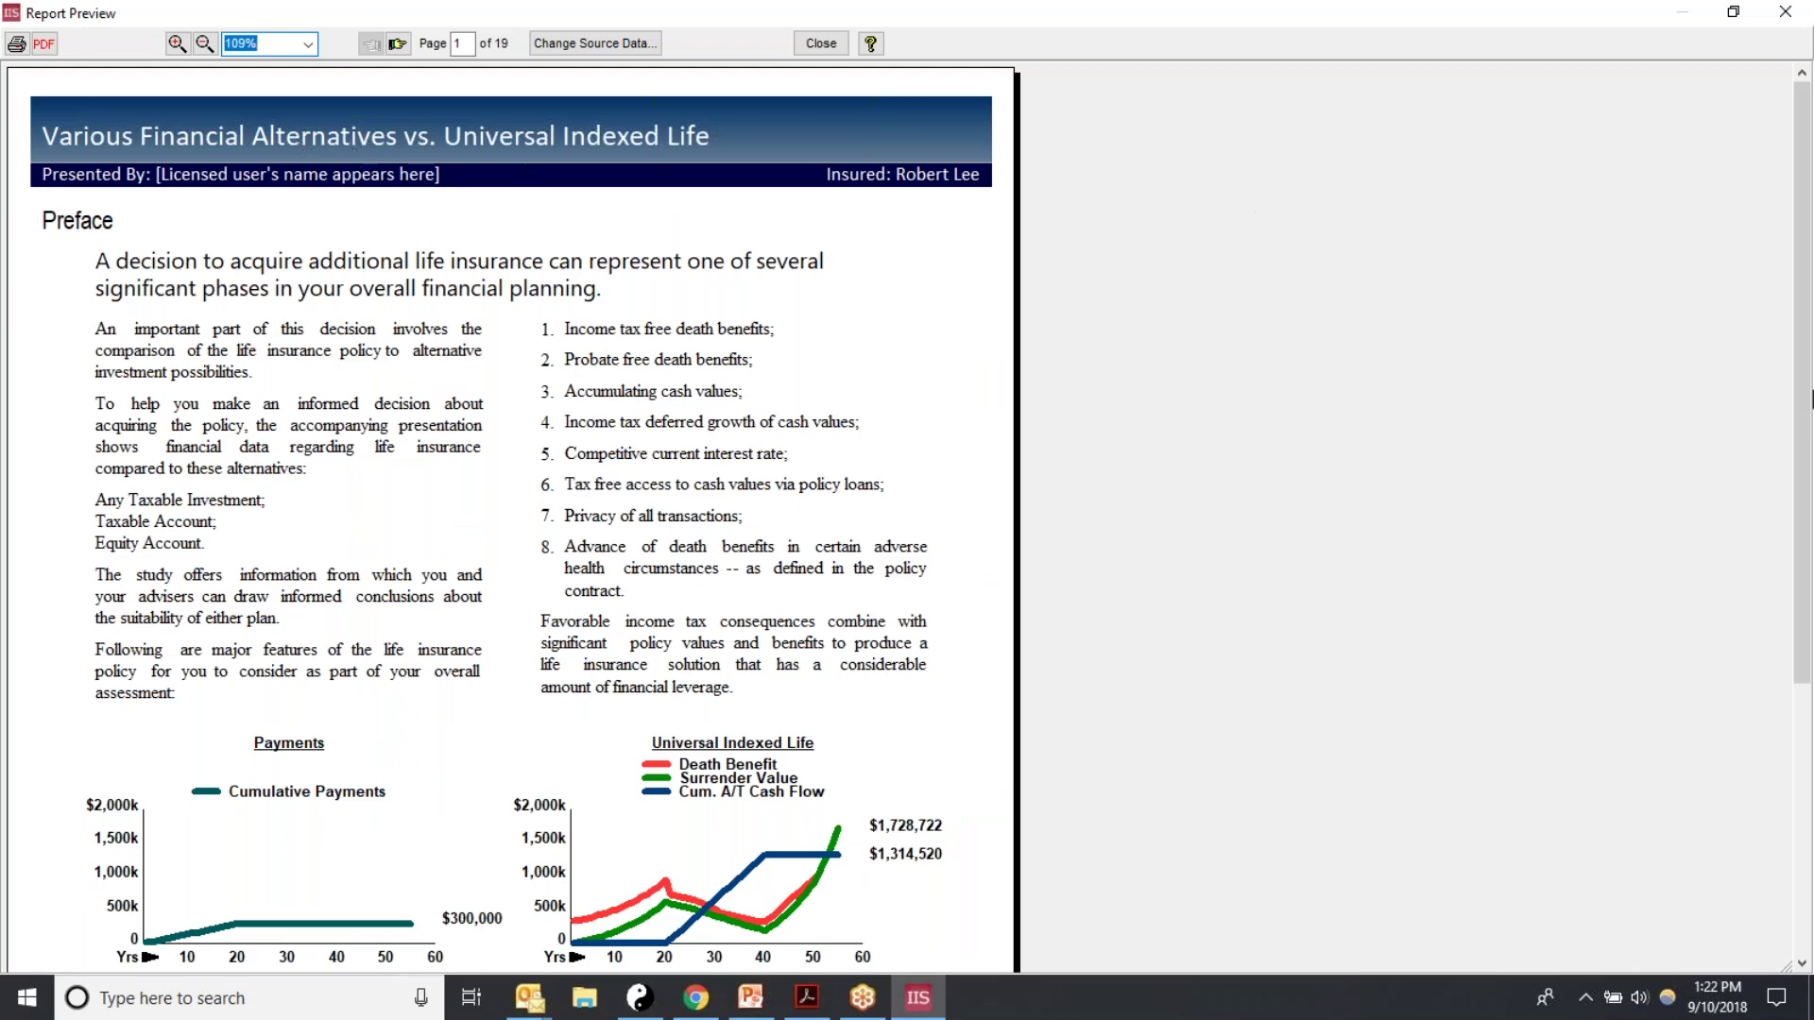
{"action": "scroll", "coordinate": [1804, 401], "scroll_direction": "down", "scroll_amount": 1}
{"action": "mouse_move", "coordinate": [1806, 403]}
{"action": "left_mouse_down"}
{"action": "mouse_move", "coordinate": [1801, 465]}
{"action": "mouse_move", "coordinate": [1793, 370]}
{"action": "left_mouse_up"}
{"action": "left_click", "coordinate": [397, 44]}
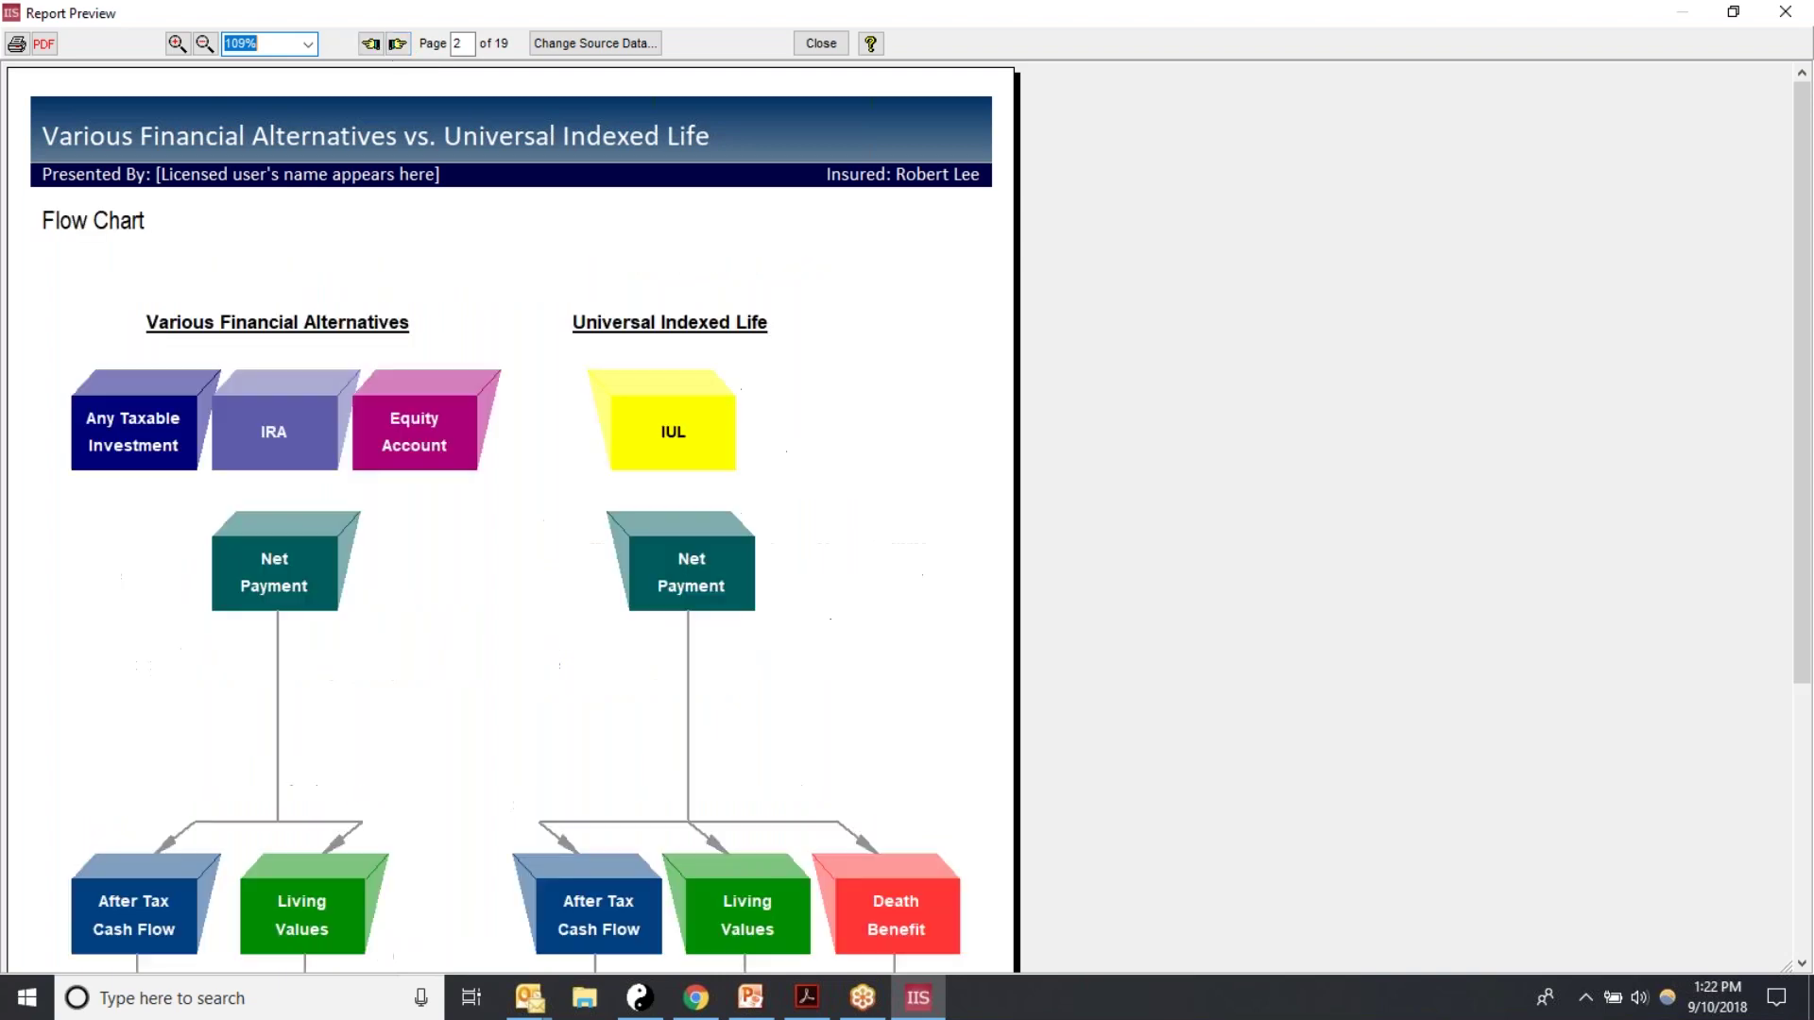
{"action": "left_click", "coordinate": [396, 44]}
{"action": "left_click_drag", "start_coordinate": [1799, 421], "coordinate": [1794, 552]}
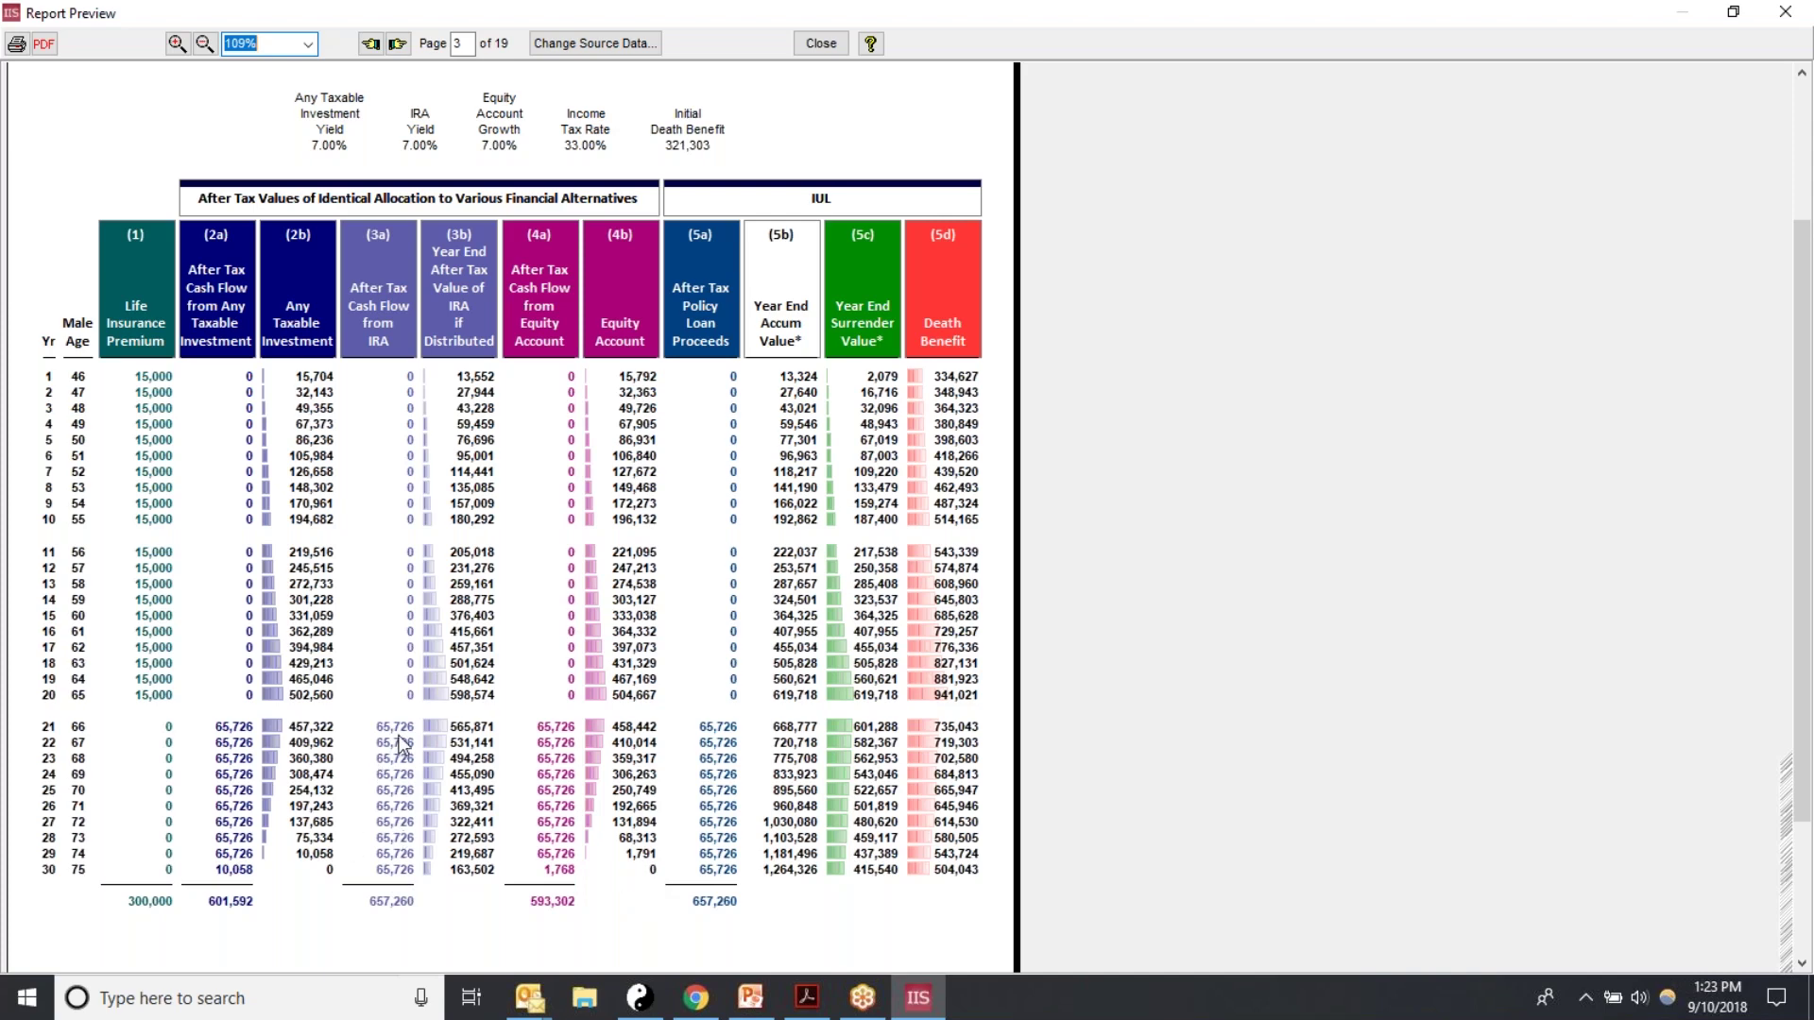
Step: Page the report preview forward through years 31–55 to the Cash Flow Analysis page
{"action": "left_click", "coordinate": [397, 44]}
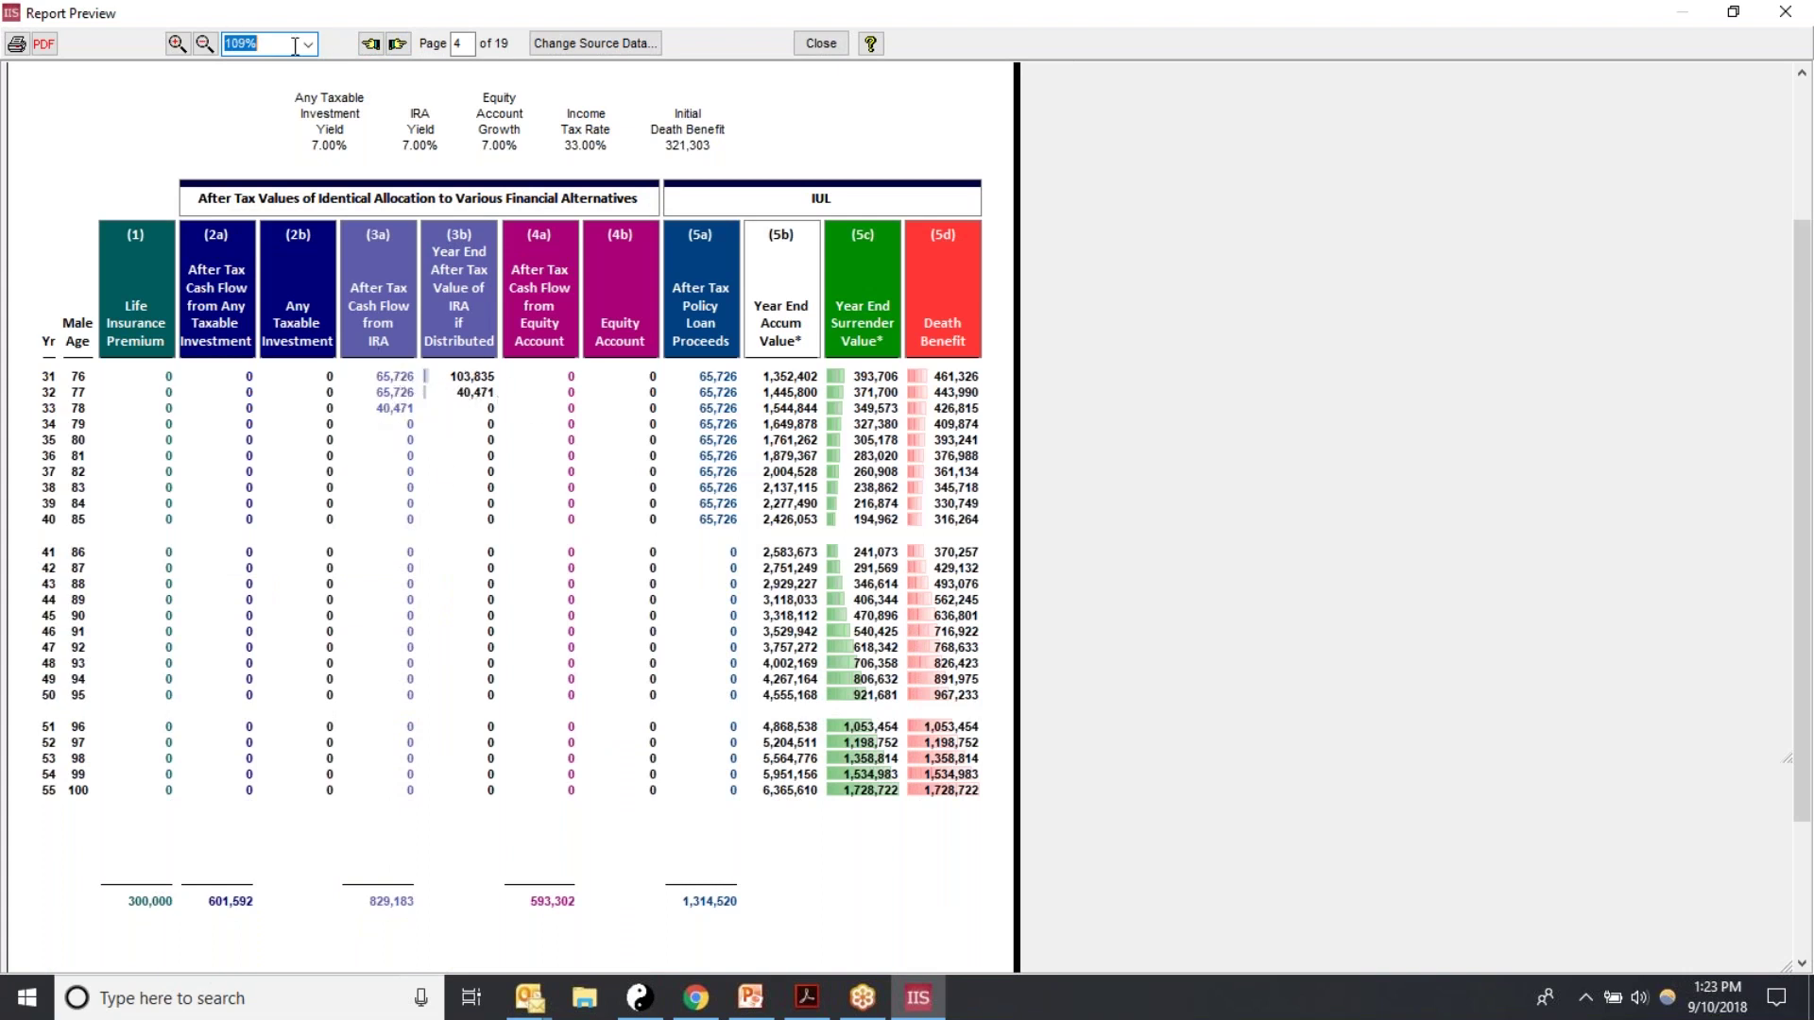
{"action": "left_click", "coordinate": [397, 45]}
{"action": "left_click", "coordinate": [396, 45]}
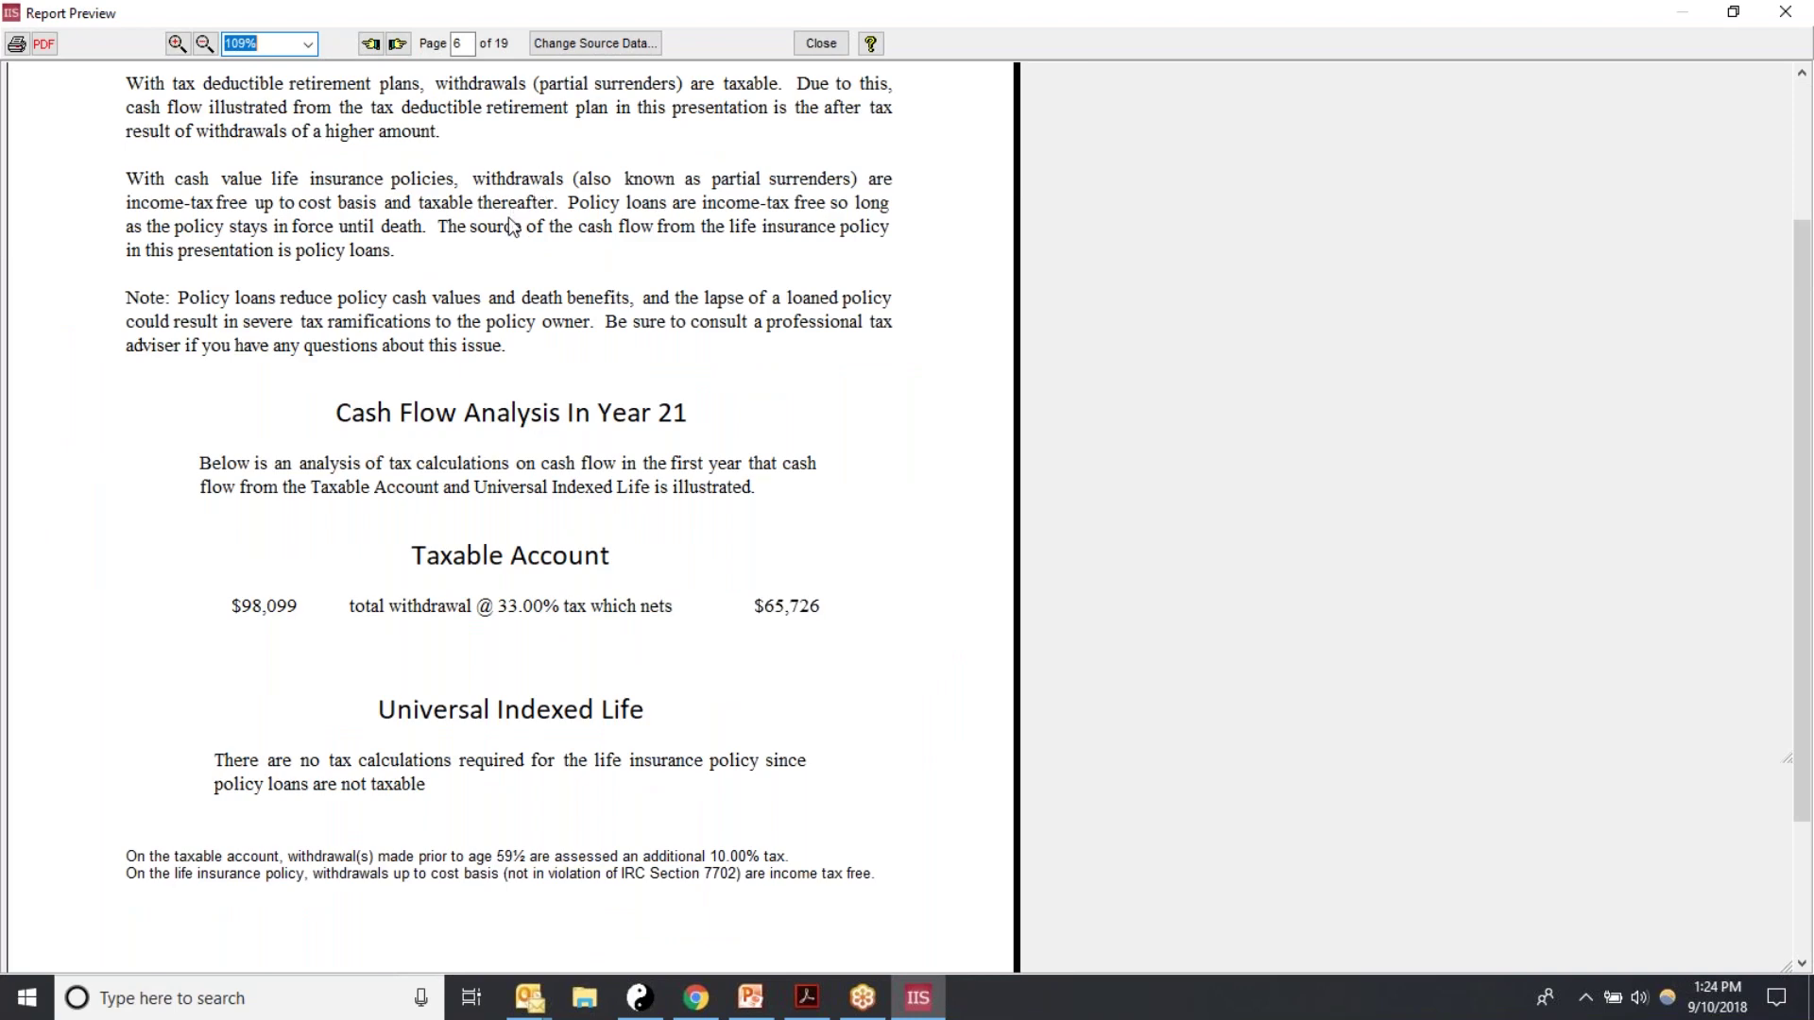
{"action": "scroll", "coordinate": [509, 219], "scroll_direction": "down", "scroll_amount": 1}
{"action": "scroll", "coordinate": [425, 246], "scroll_direction": "up", "scroll_amount": 2}
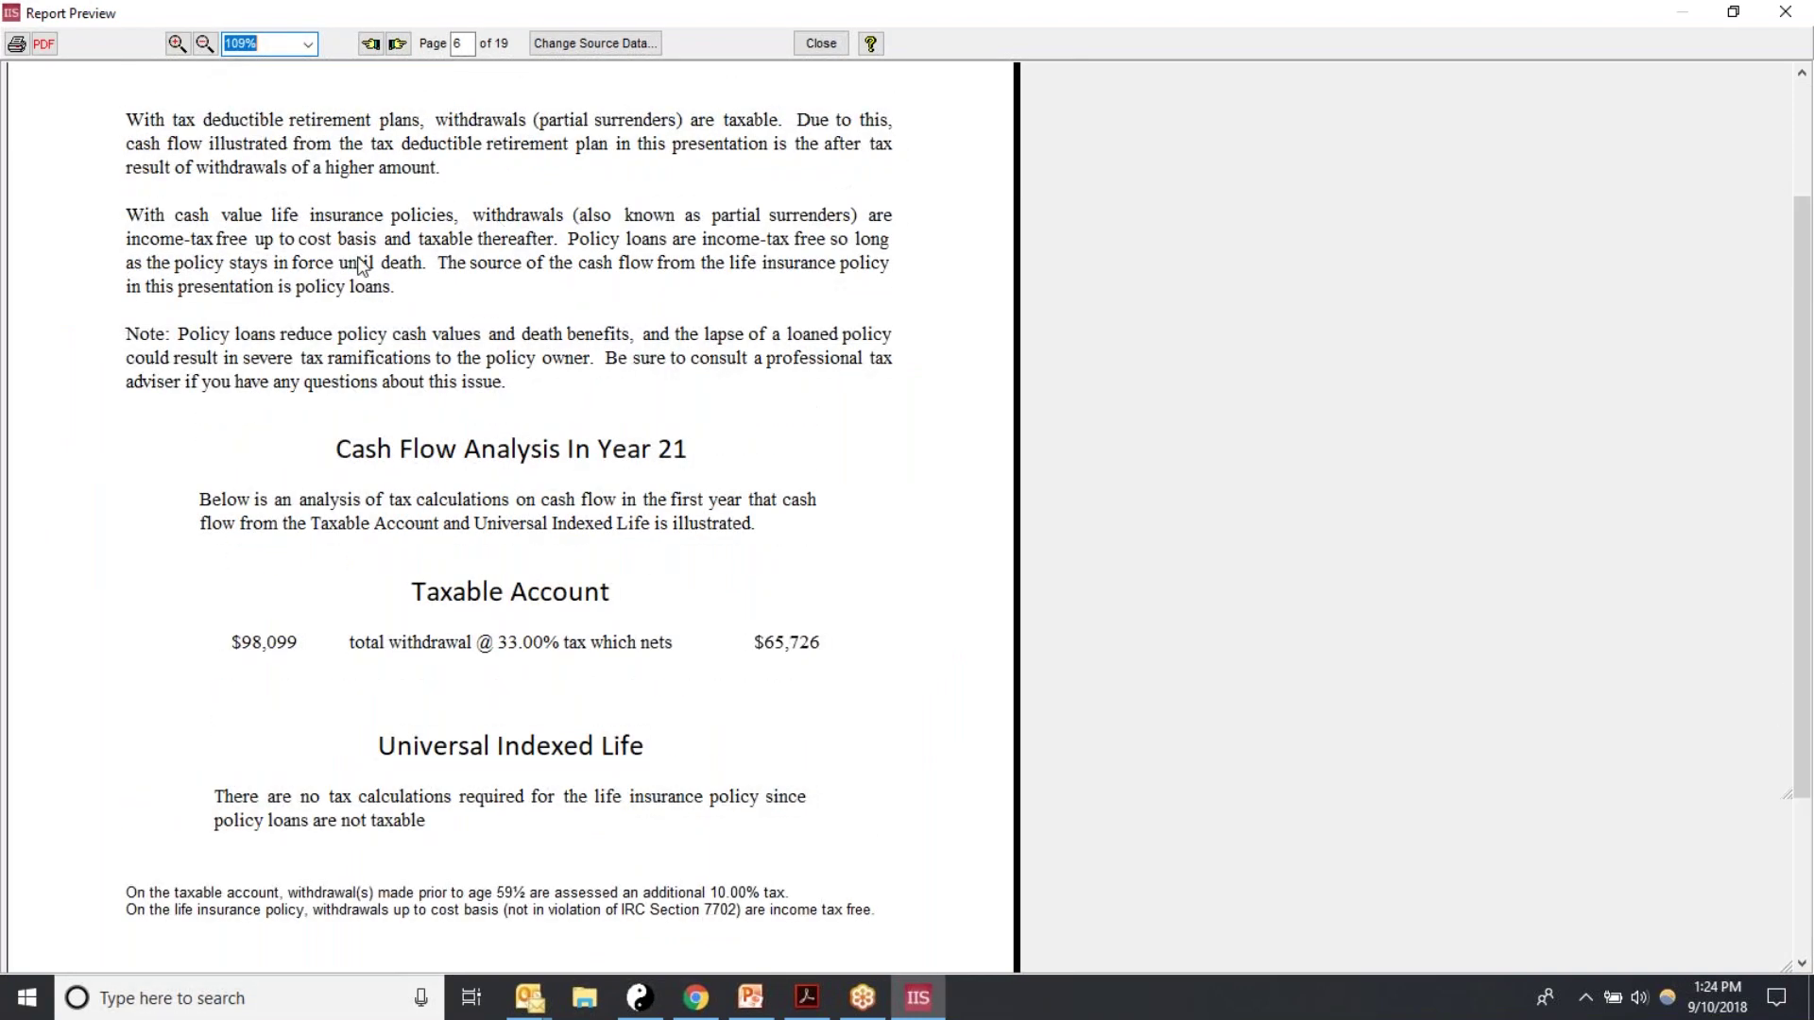
{"action": "scroll", "coordinate": [358, 266], "scroll_direction": "up", "scroll_amount": 1}
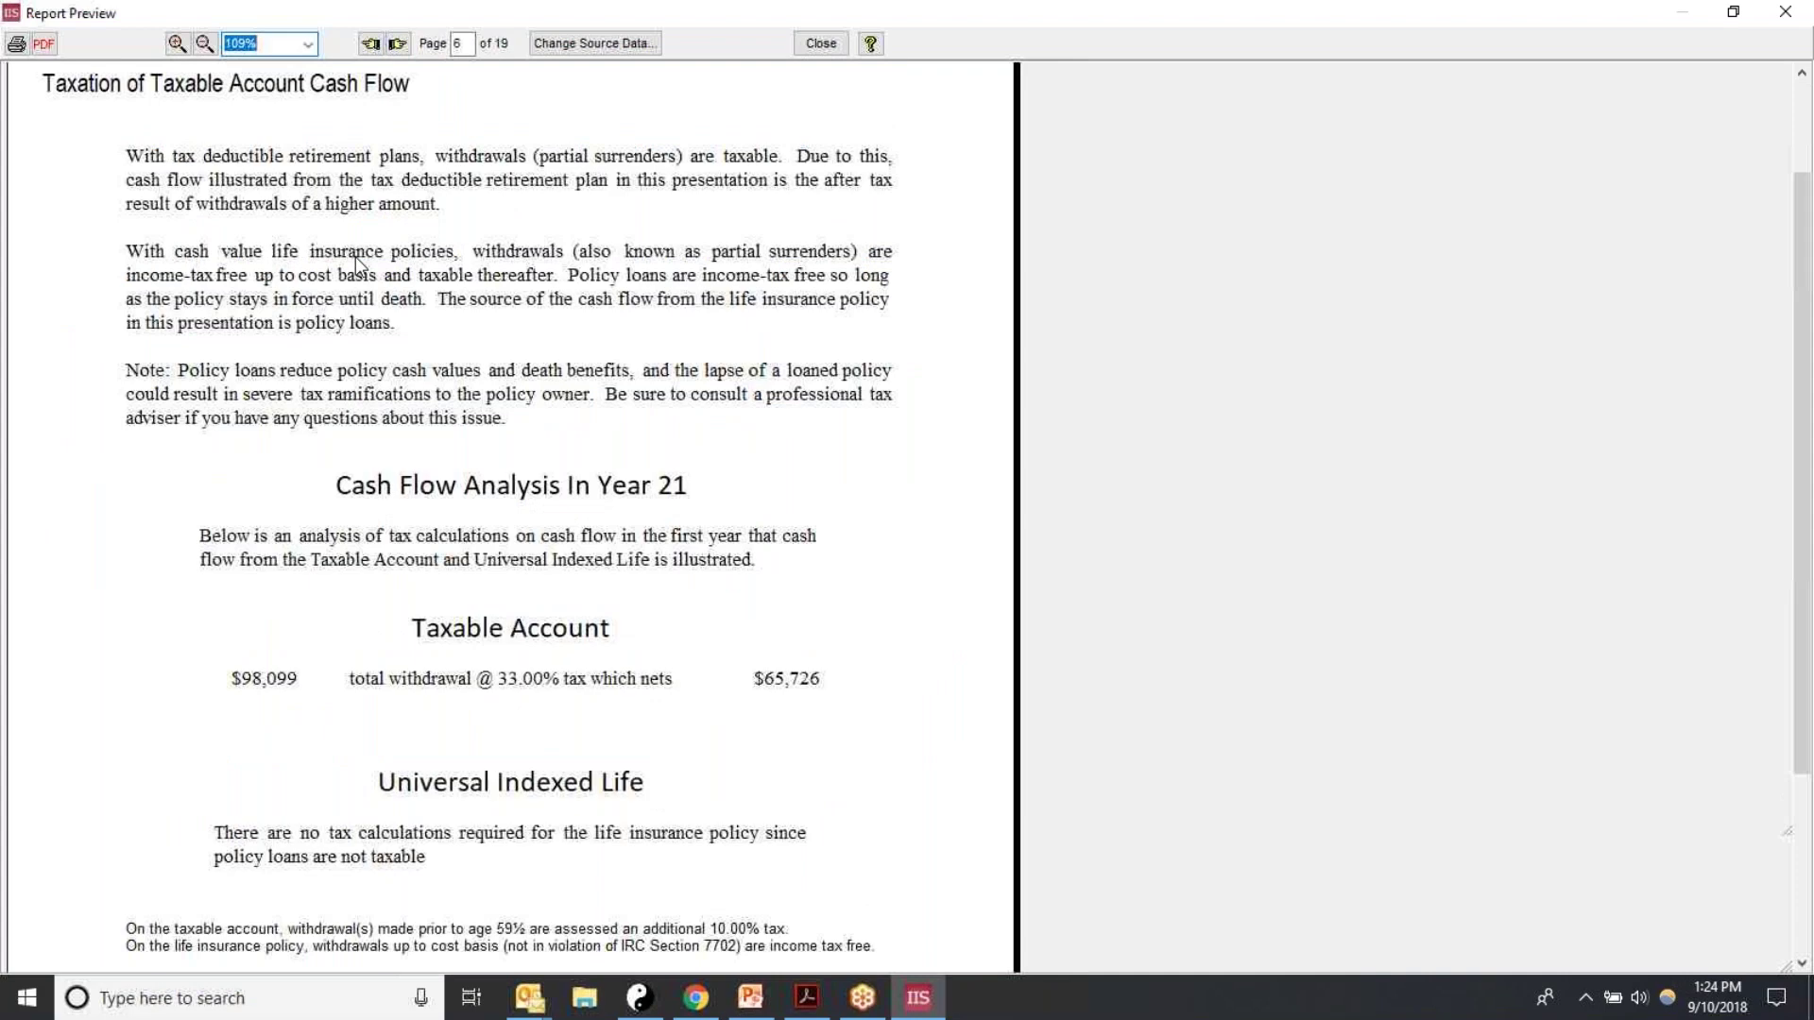
{"action": "scroll", "coordinate": [355, 257], "scroll_direction": "up", "scroll_amount": 1}
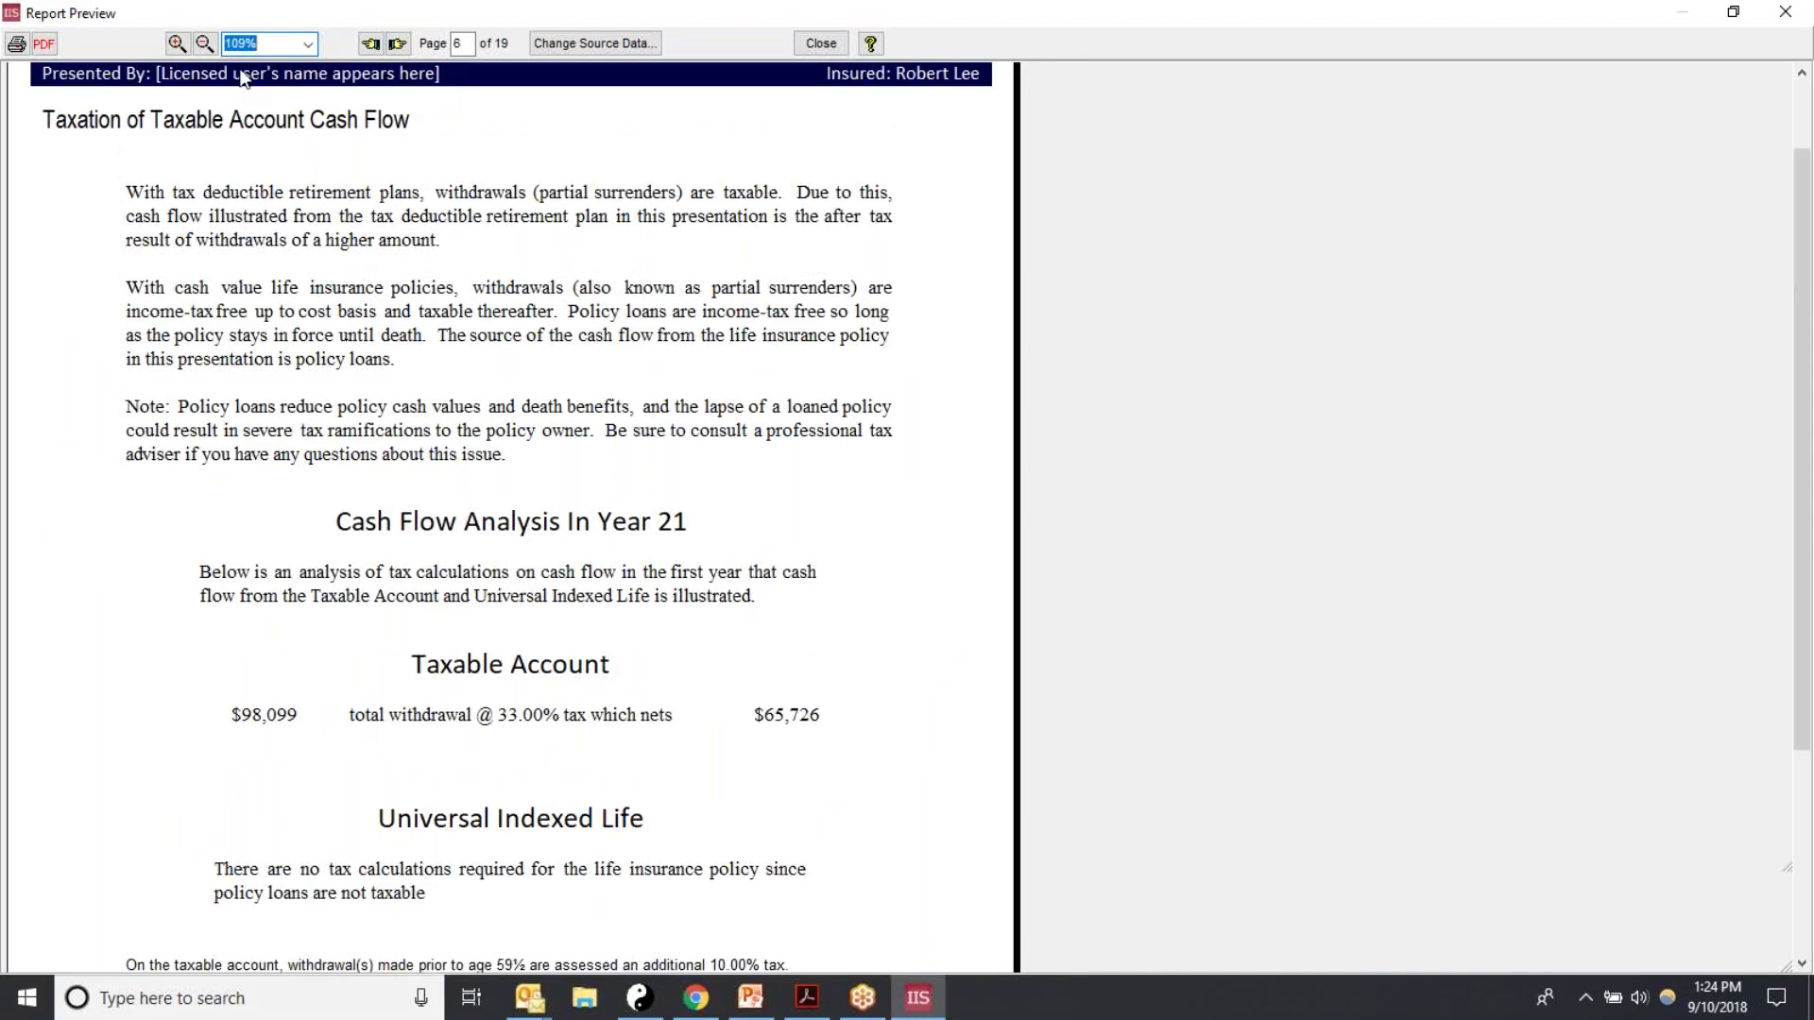
Step: Continue past Tax Calculations, Equity Account and Portfolio Turnover Details to page 13, TDRP Details
{"action": "left_click", "coordinate": [396, 44]}
{"action": "left_click", "coordinate": [396, 43]}
{"action": "left_click", "coordinate": [397, 44]}
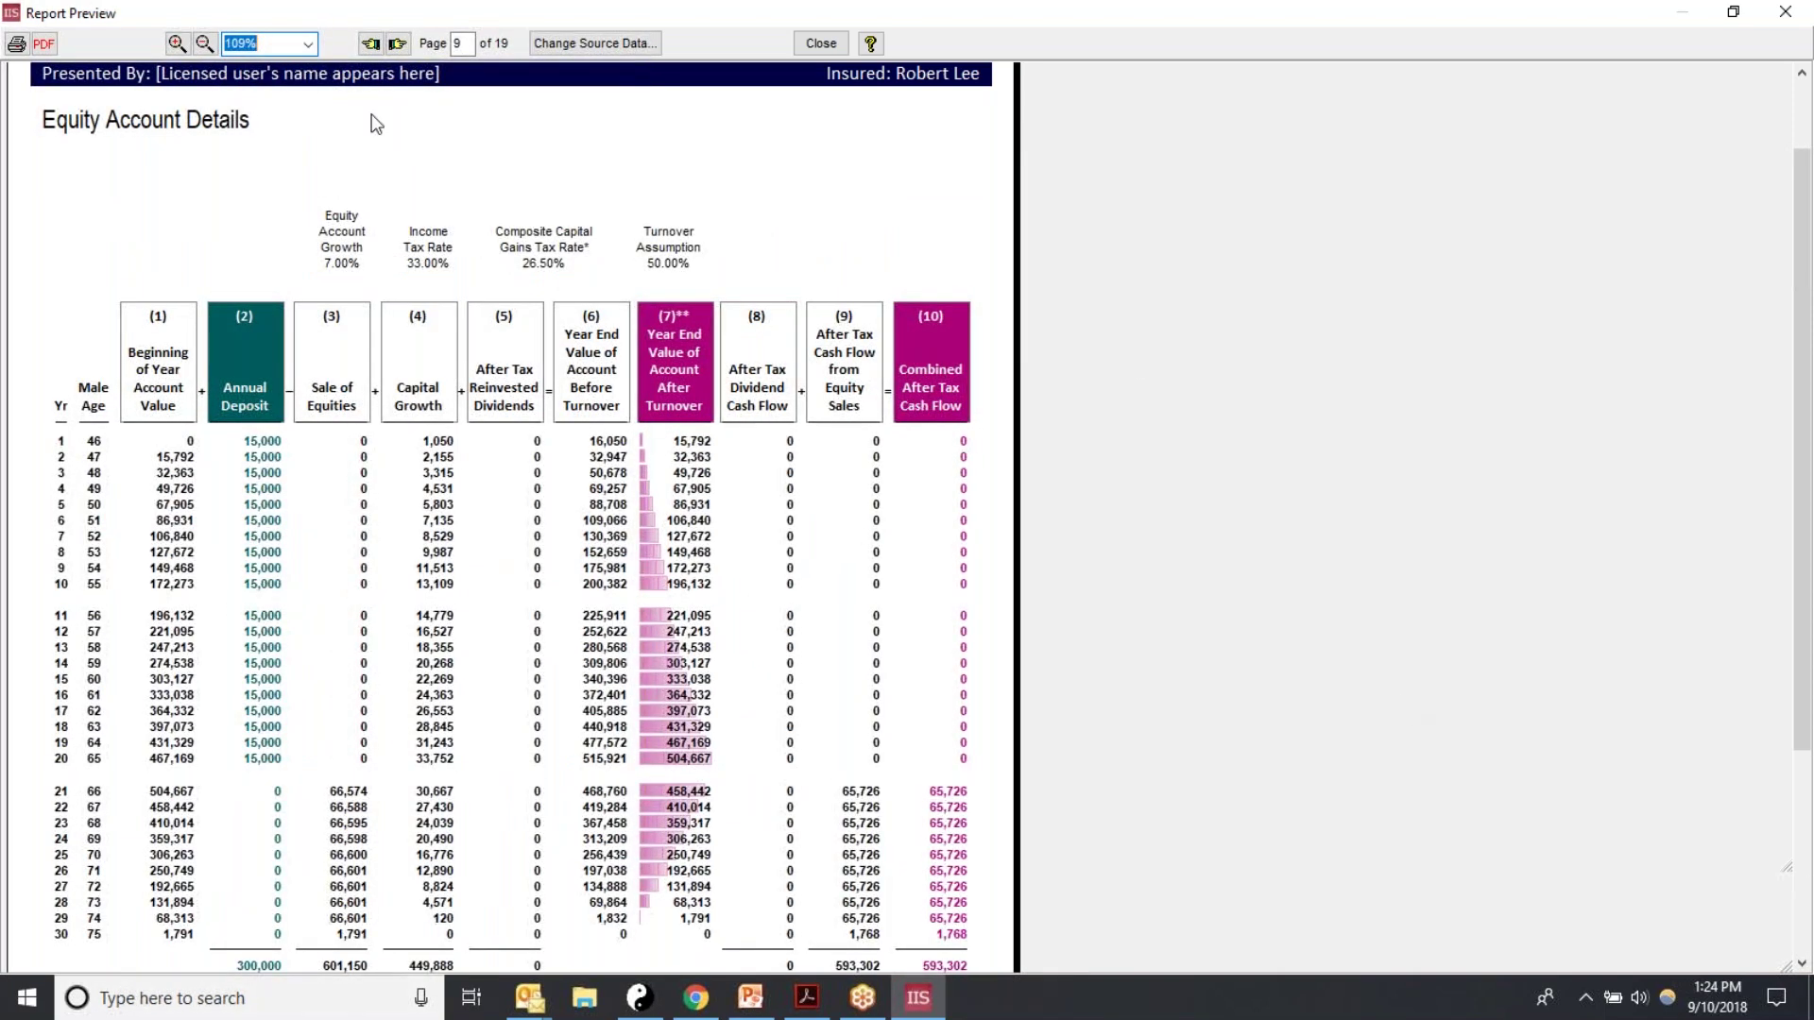
{"action": "left_click", "coordinate": [397, 44]}
{"action": "left_click", "coordinate": [397, 45]}
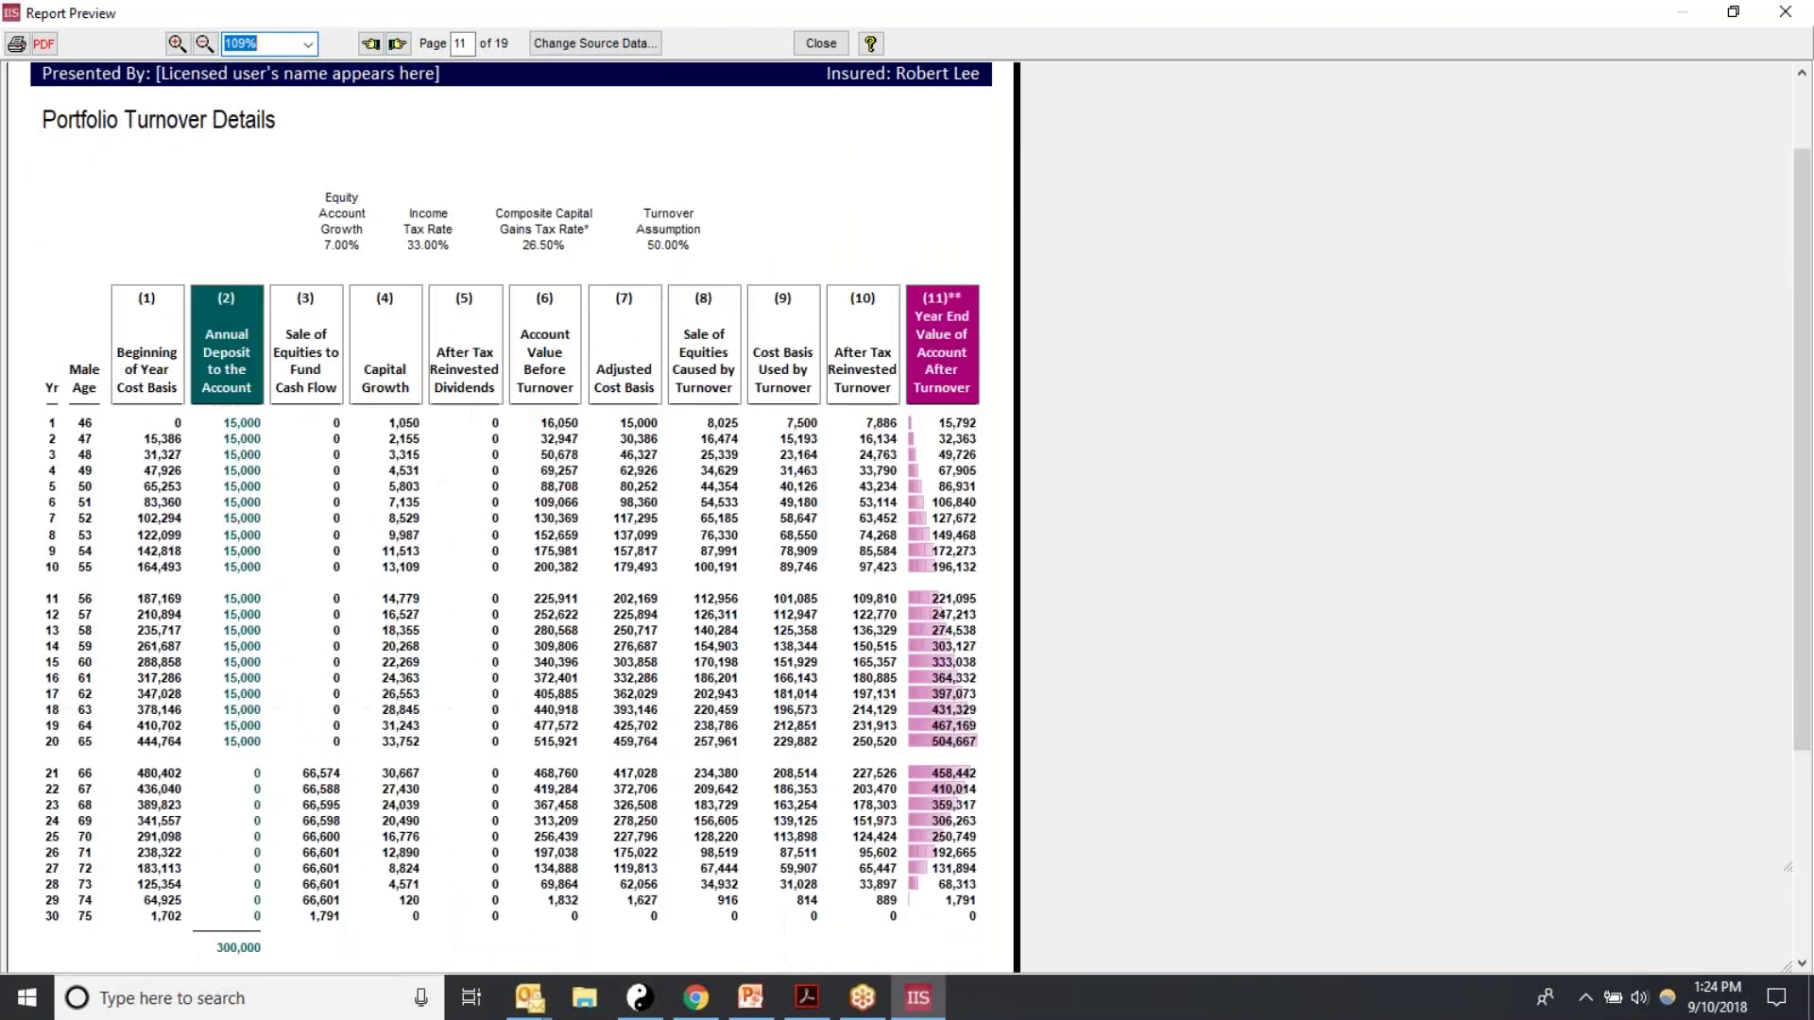
{"action": "left_click", "coordinate": [396, 44]}
{"action": "left_click", "coordinate": [397, 45]}
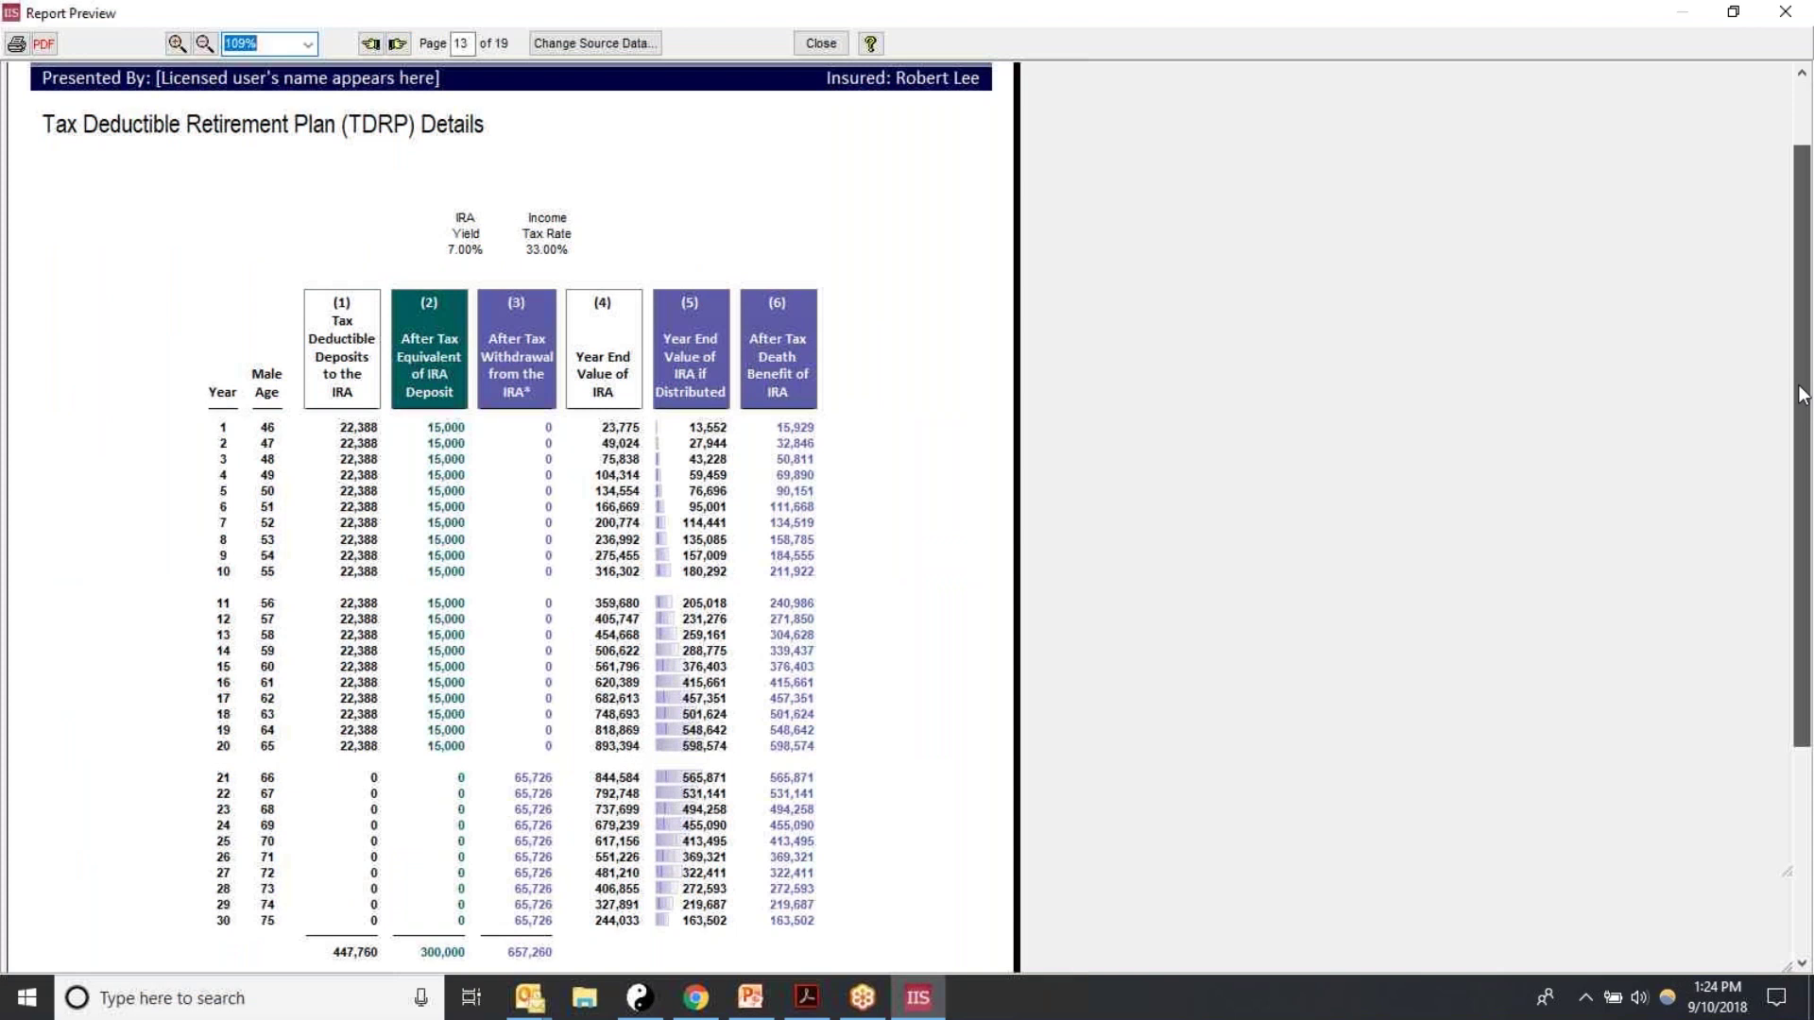
Step: Page from the TDRP years 31–55 table forward to the 55 Year Comparison of Values
{"action": "scroll", "coordinate": [1802, 406], "scroll_direction": "down", "scroll_amount": 1}
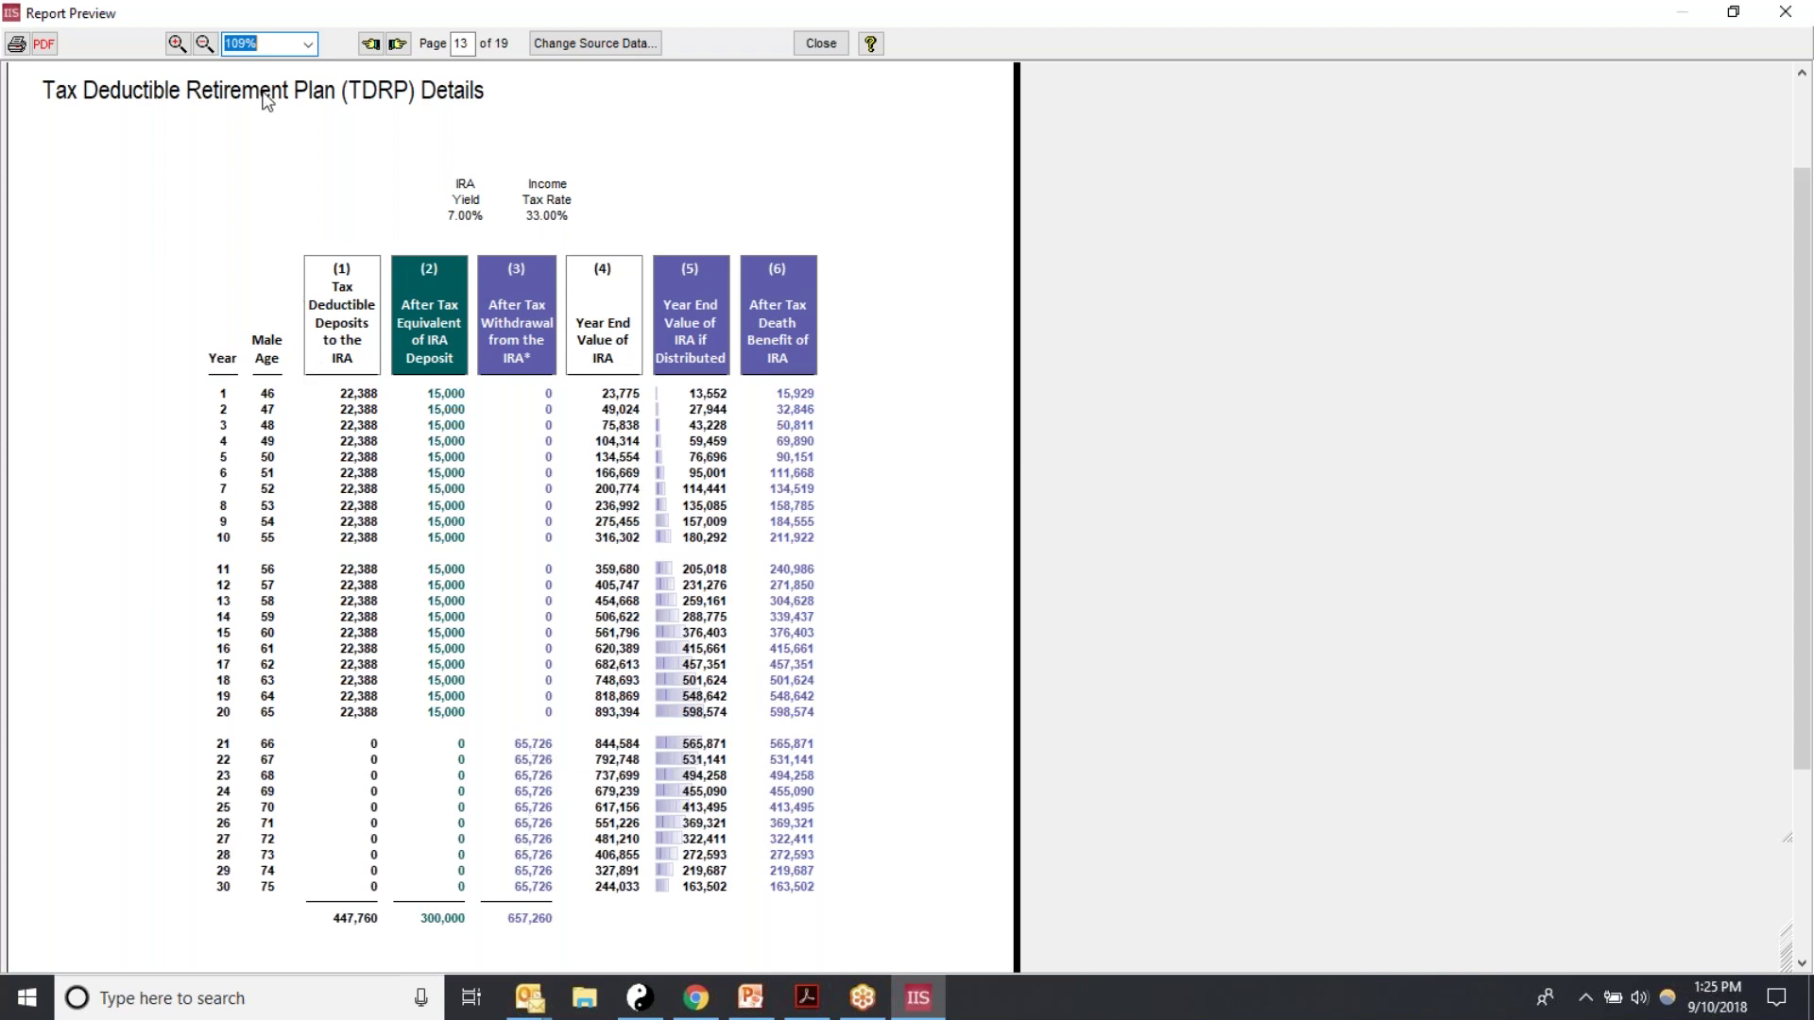
{"action": "left_click", "coordinate": [401, 44]}
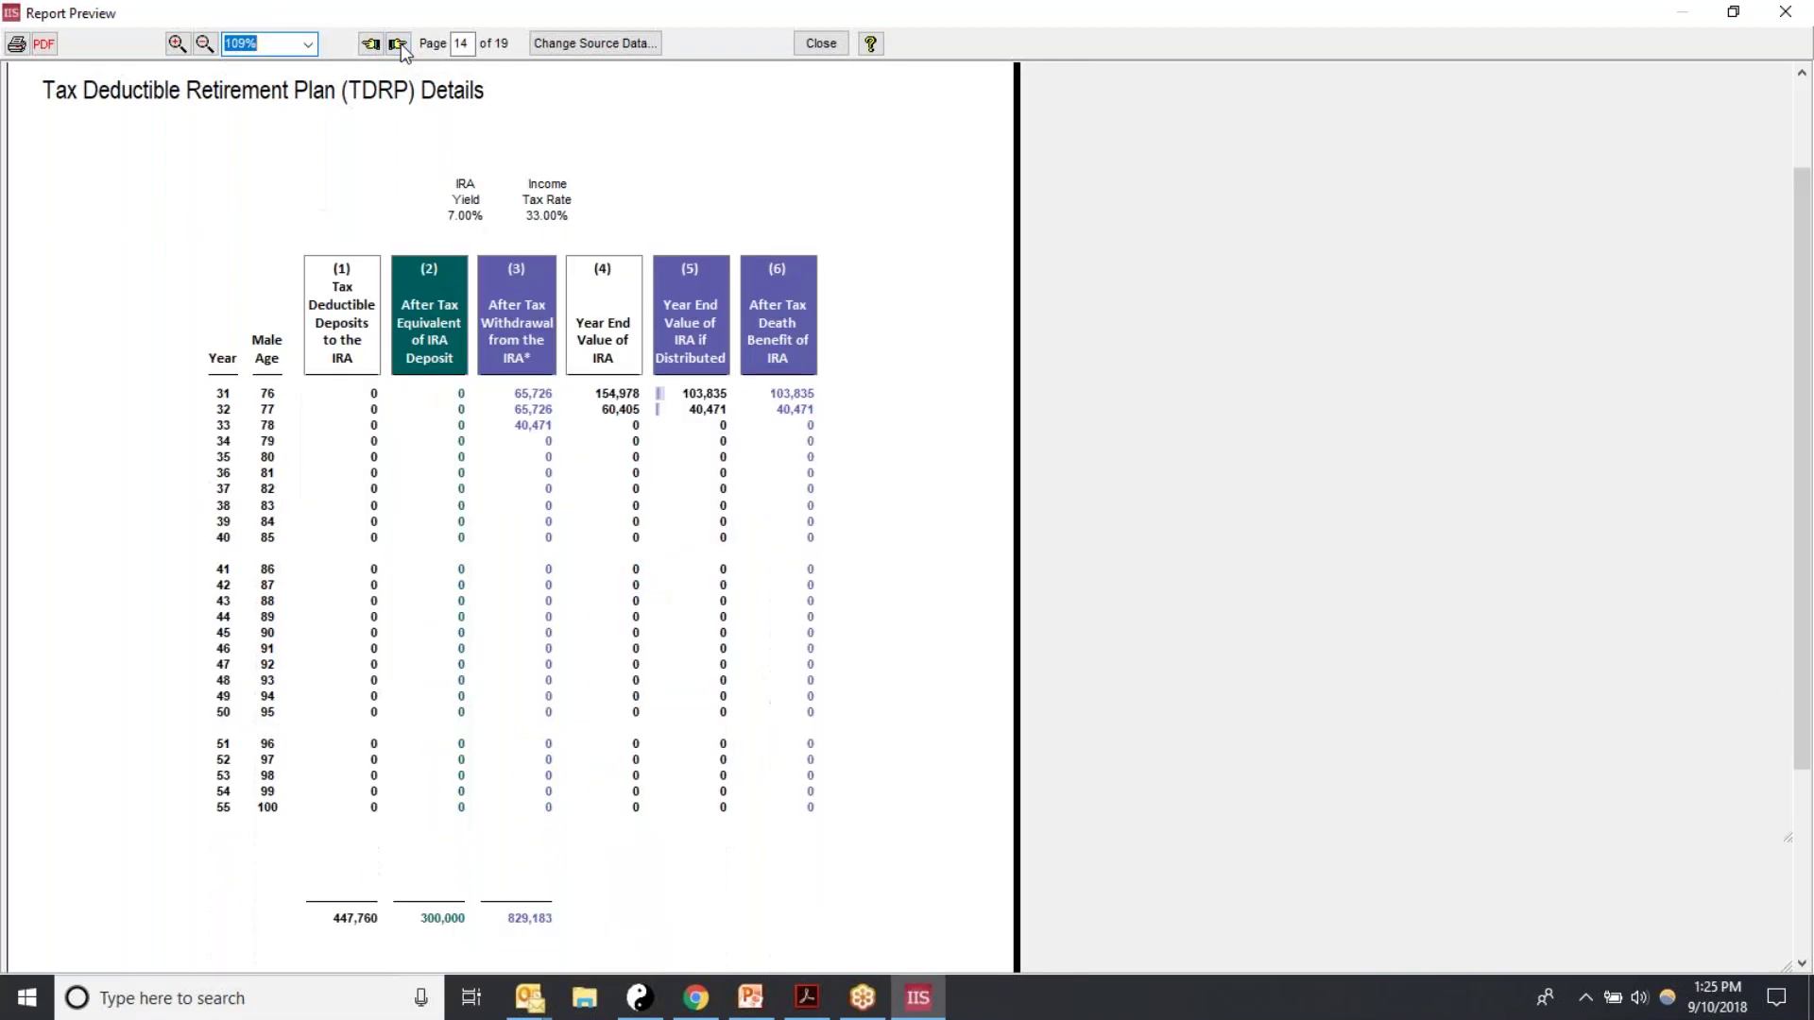
{"action": "left_click", "coordinate": [401, 43]}
{"action": "left_click", "coordinate": [400, 44]}
{"action": "left_click", "coordinate": [400, 43]}
{"action": "left_click", "coordinate": [401, 43]}
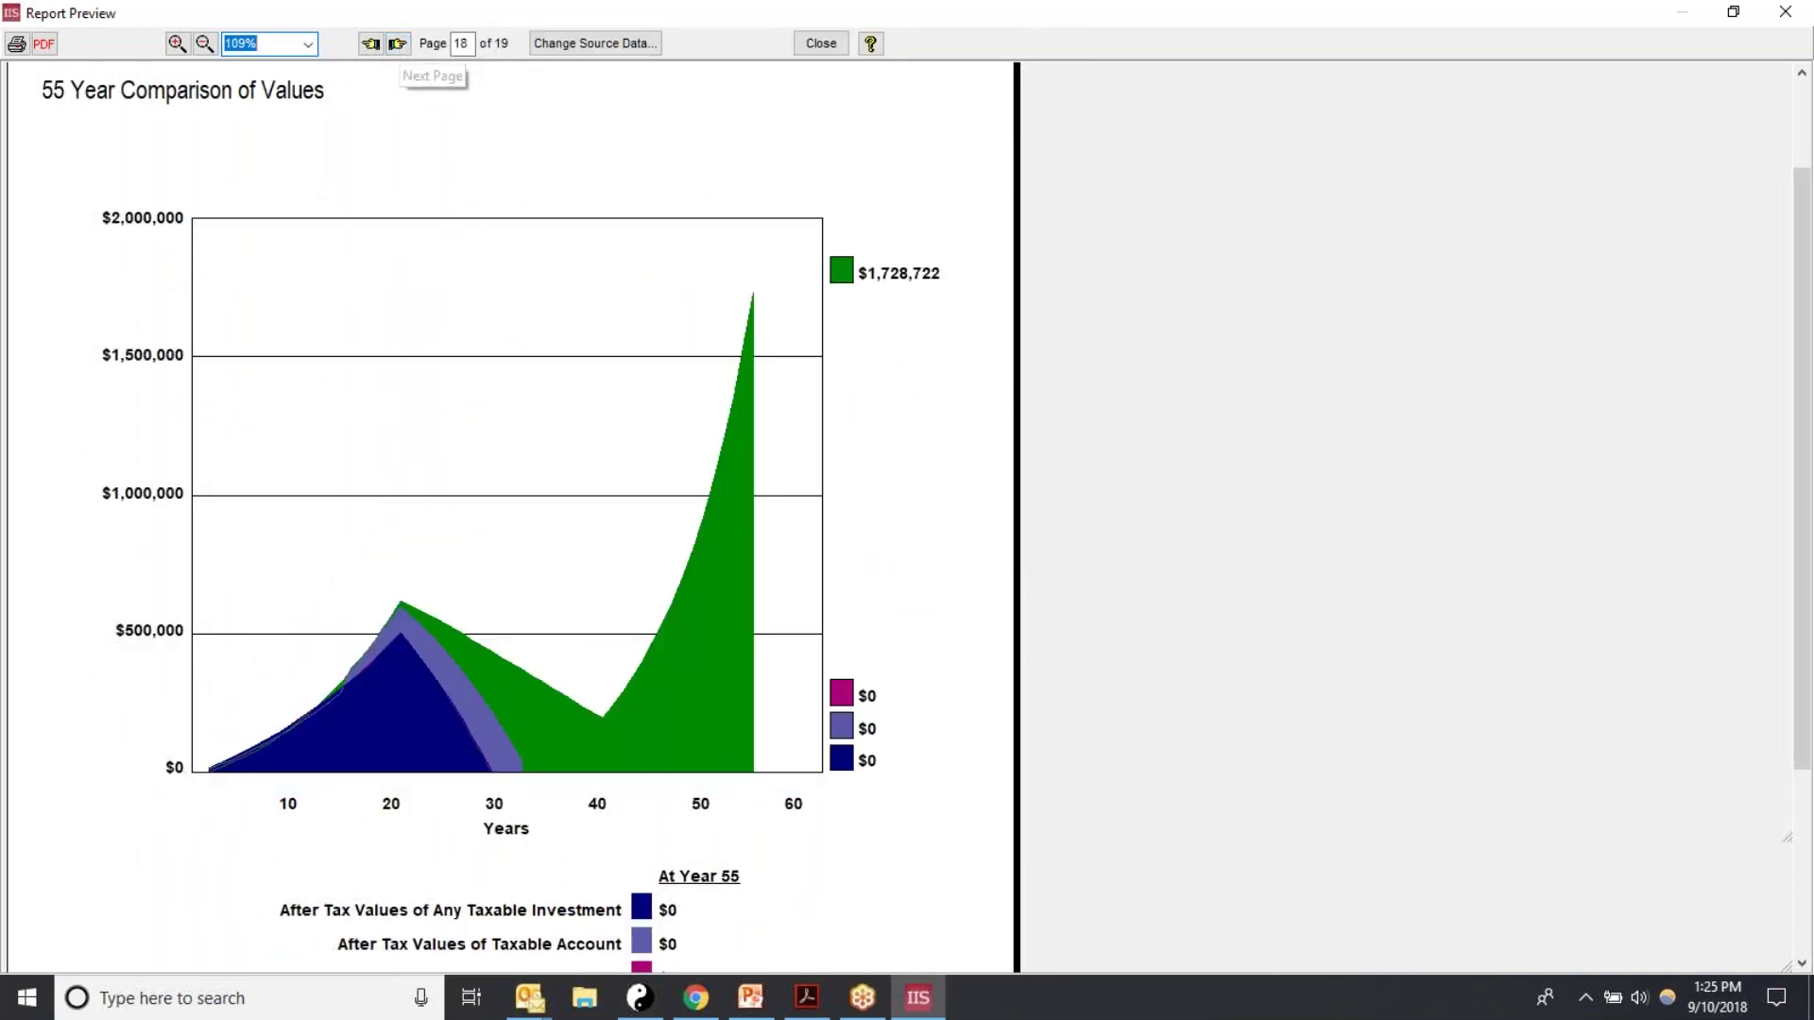
Step: View the final death benefit comparison on page 19, step back one page, and close the preview
{"action": "left_click", "coordinate": [400, 44]}
{"action": "left_click", "coordinate": [370, 43]}
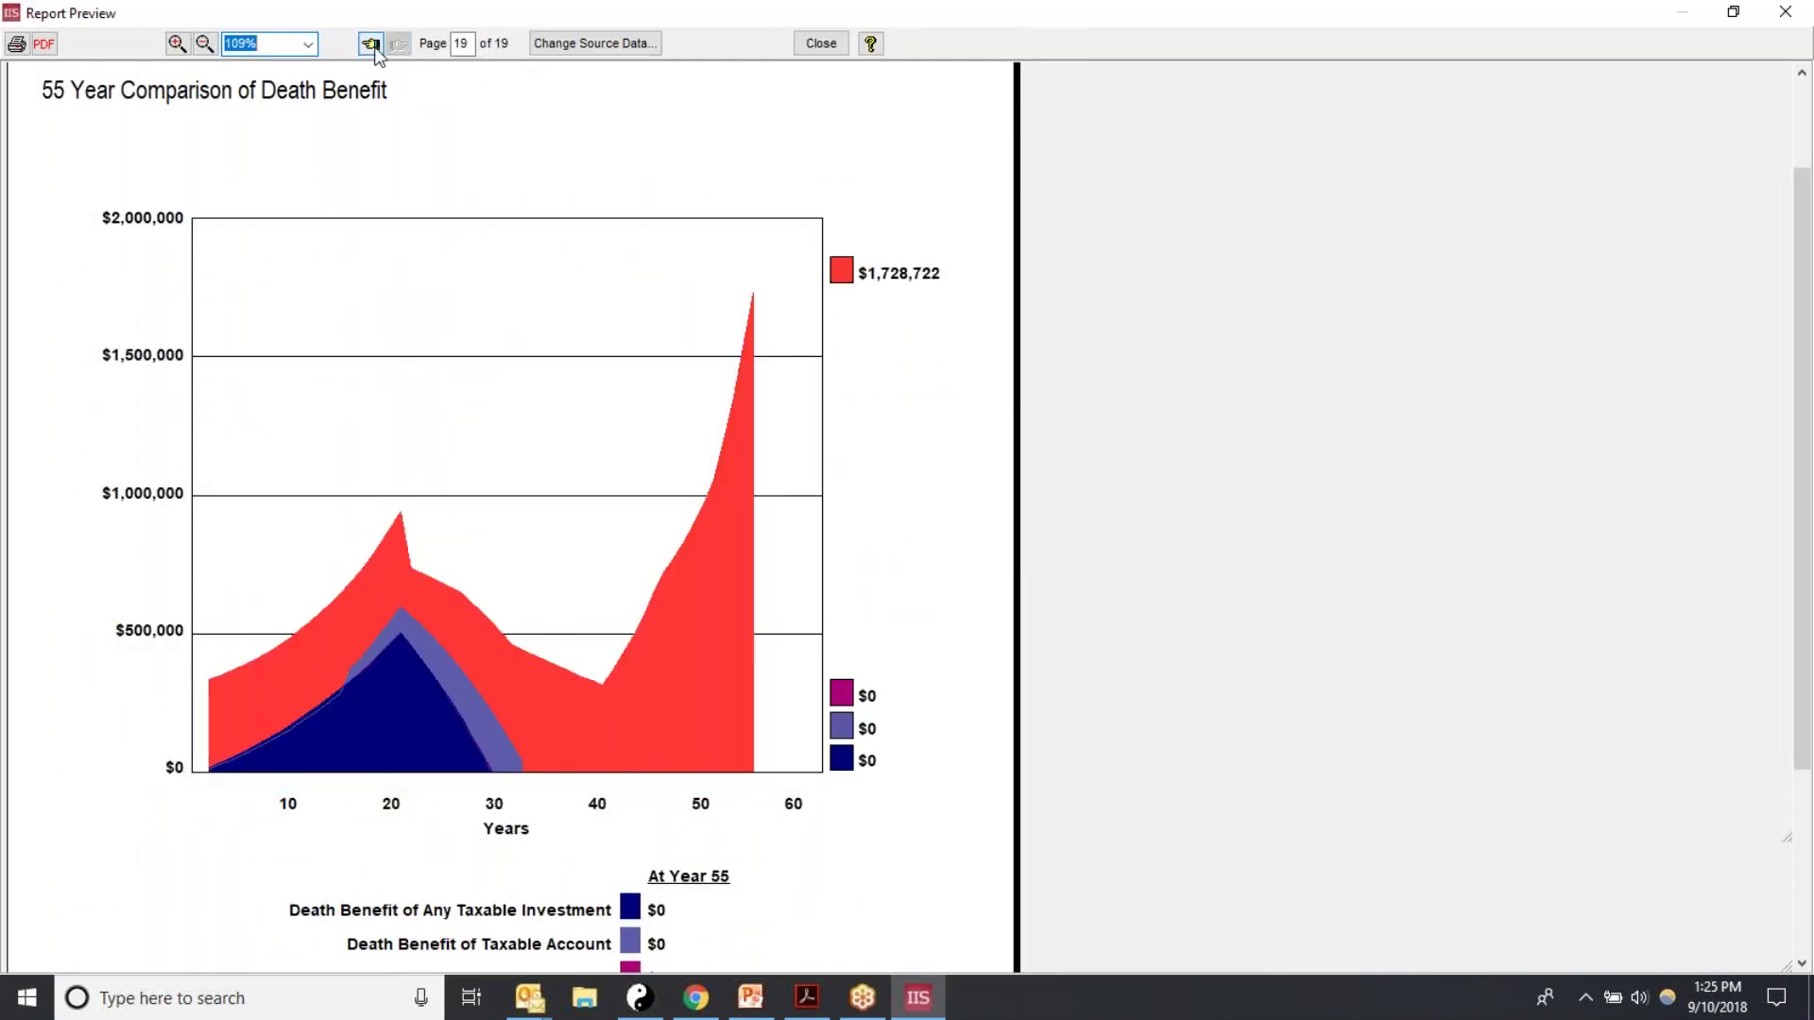
{"action": "left_click", "coordinate": [820, 43]}
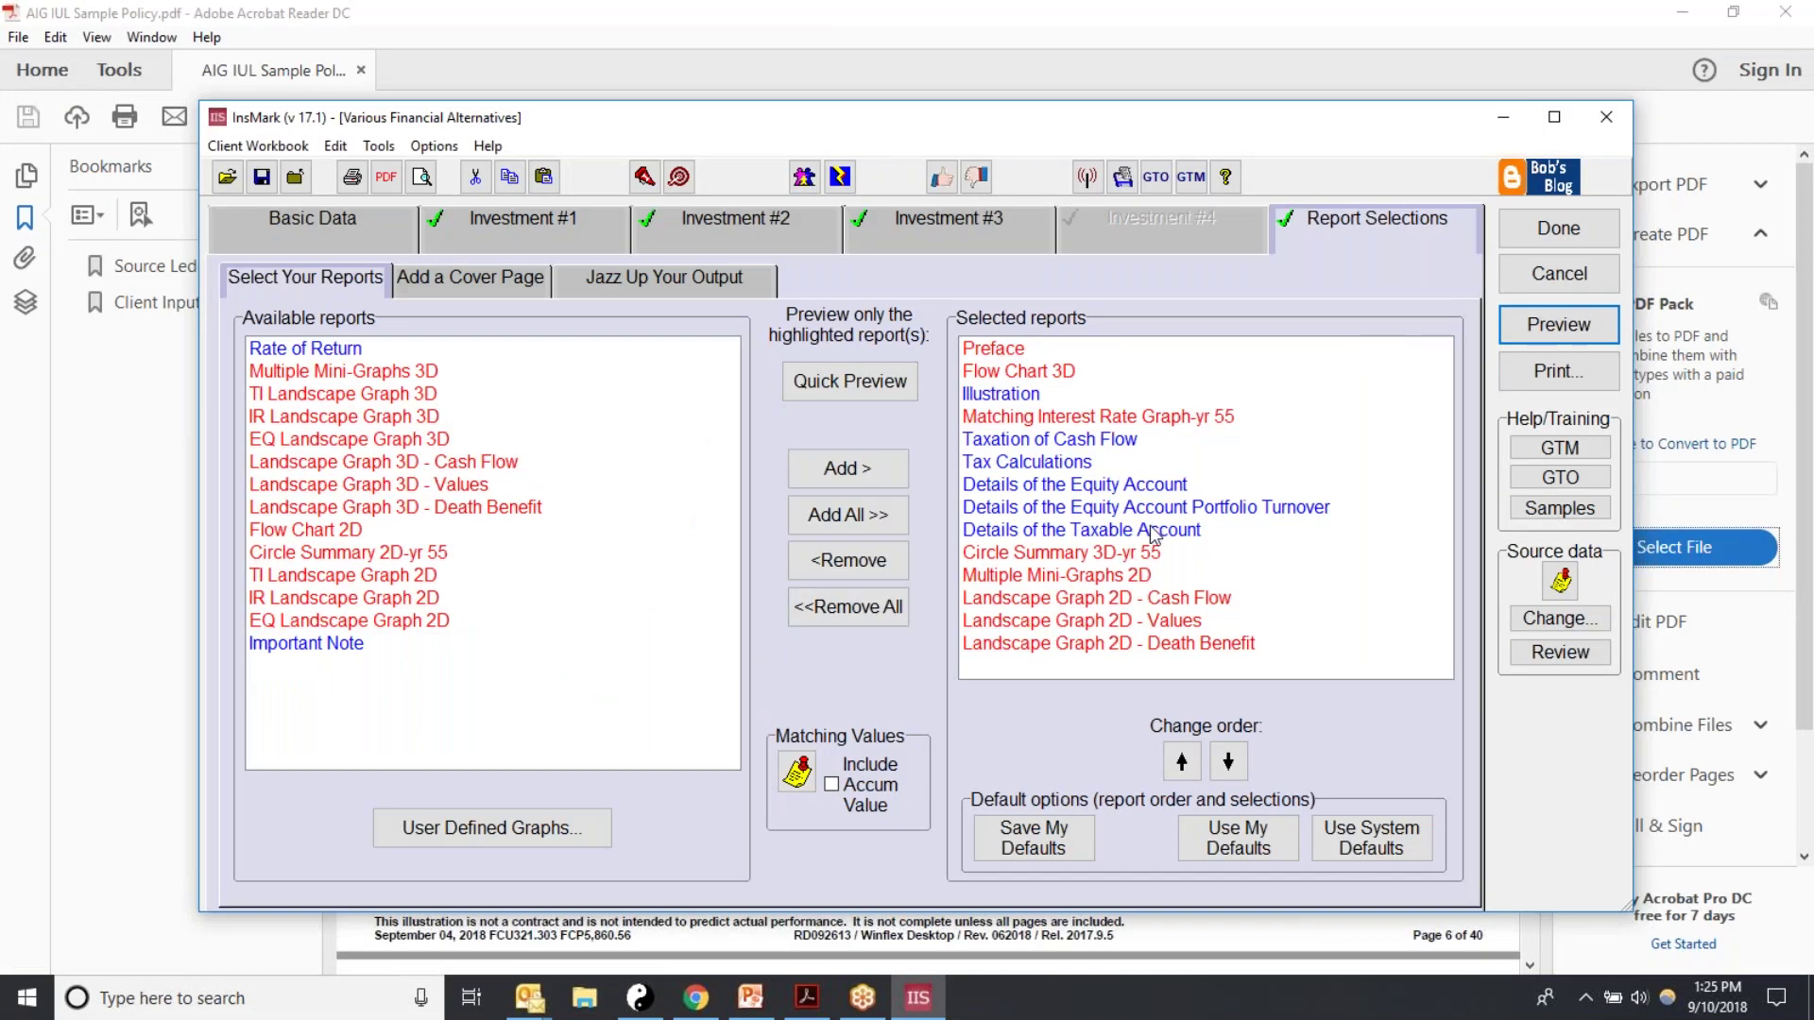
Step: Quick-preview only the Taxation of Cash Flow report, then close it
{"action": "left_click", "coordinate": [1025, 444]}
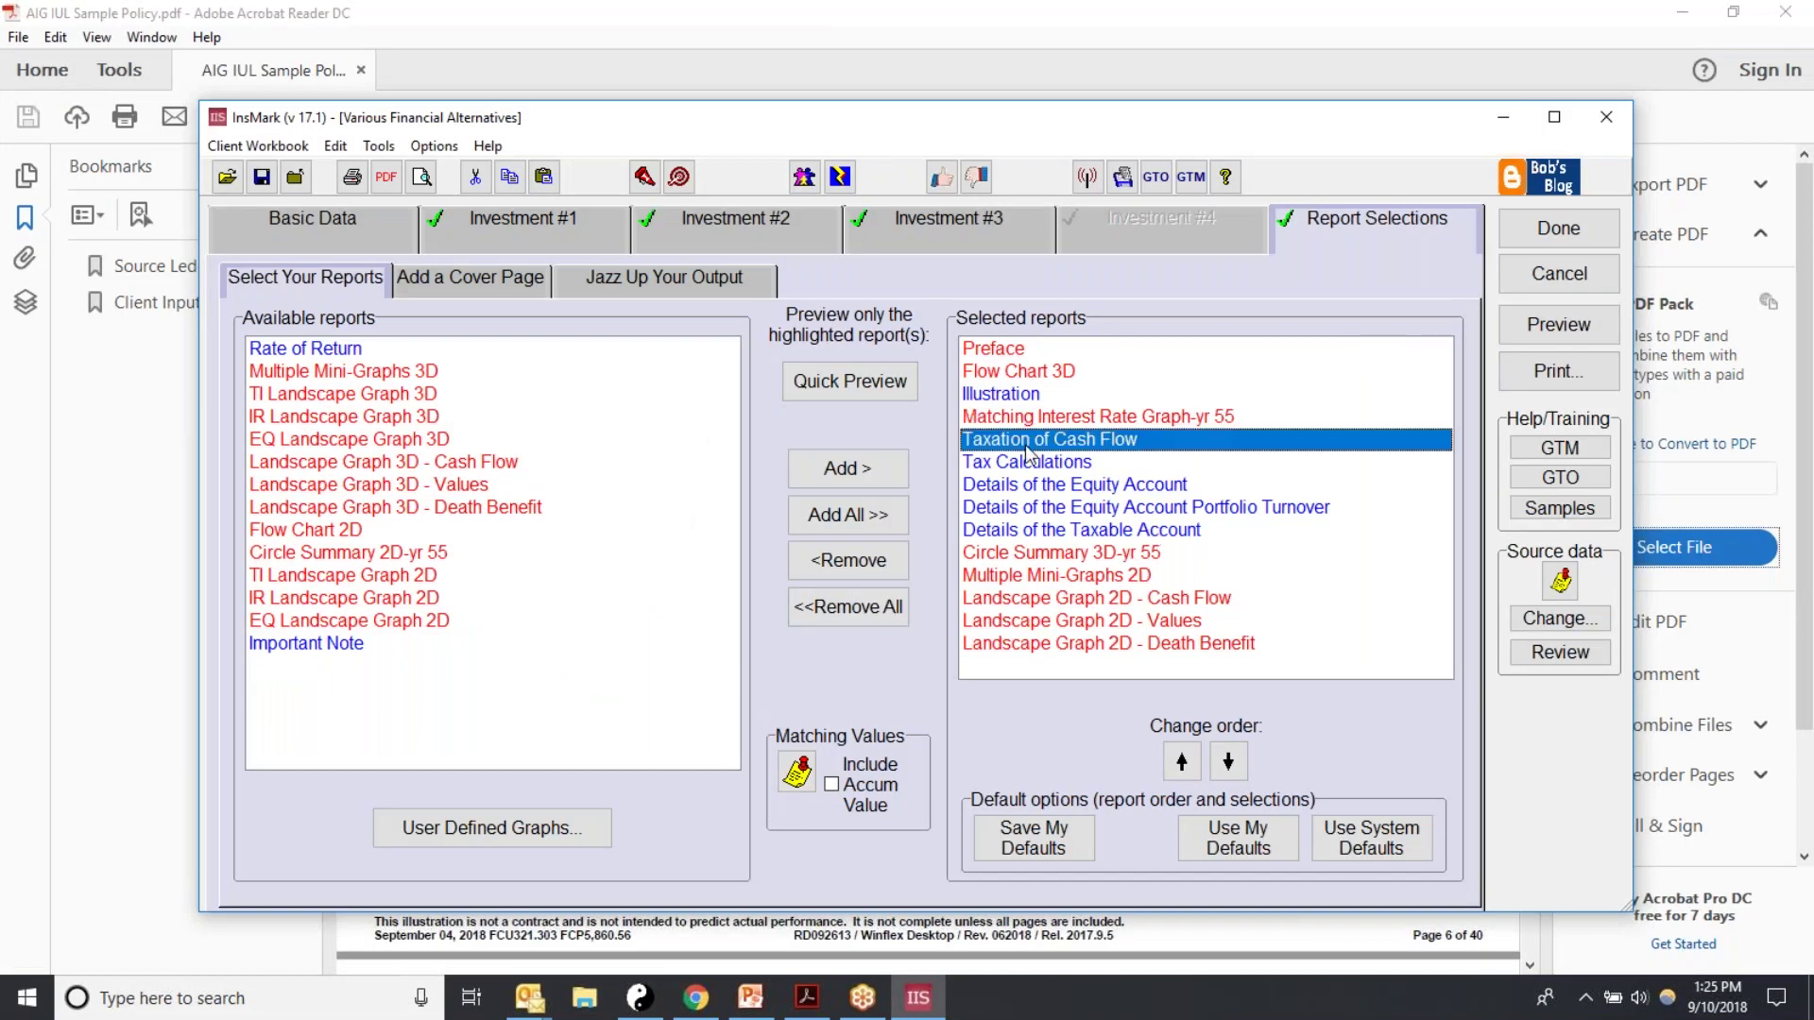
{"action": "left_click", "coordinate": [849, 381]}
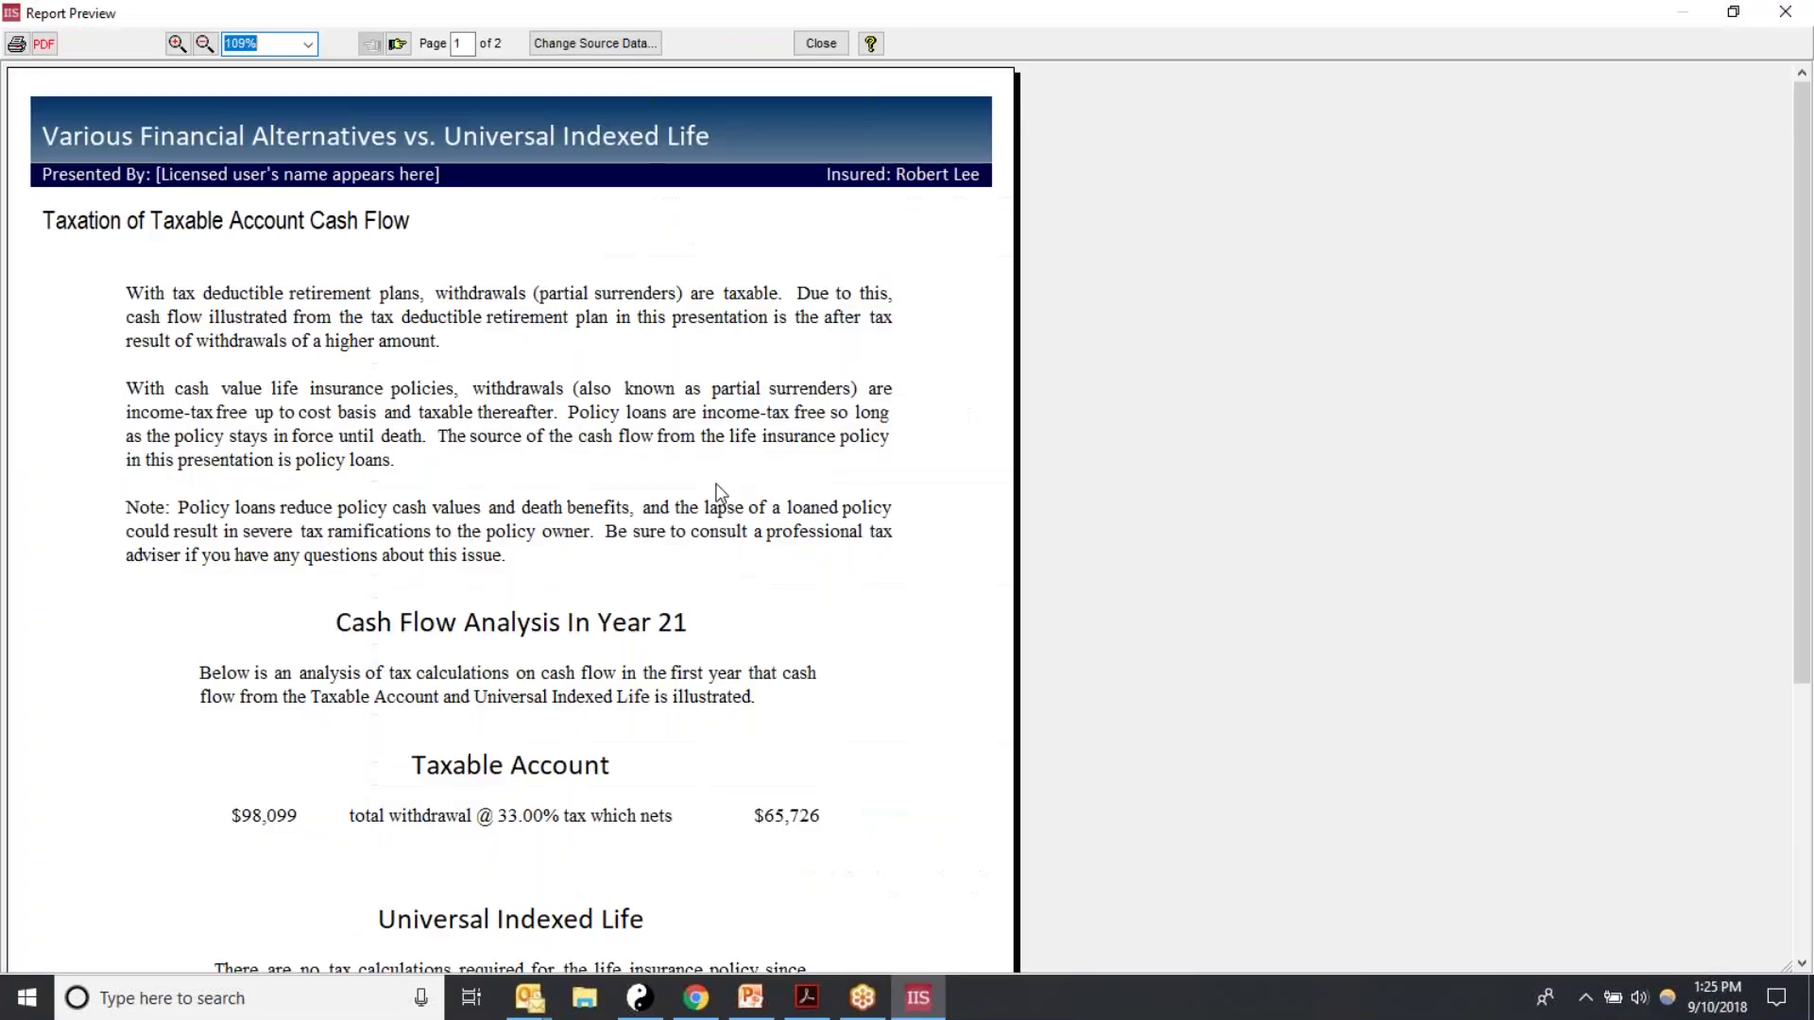
{"action": "scroll", "coordinate": [721, 503], "scroll_direction": "down", "scroll_amount": 3}
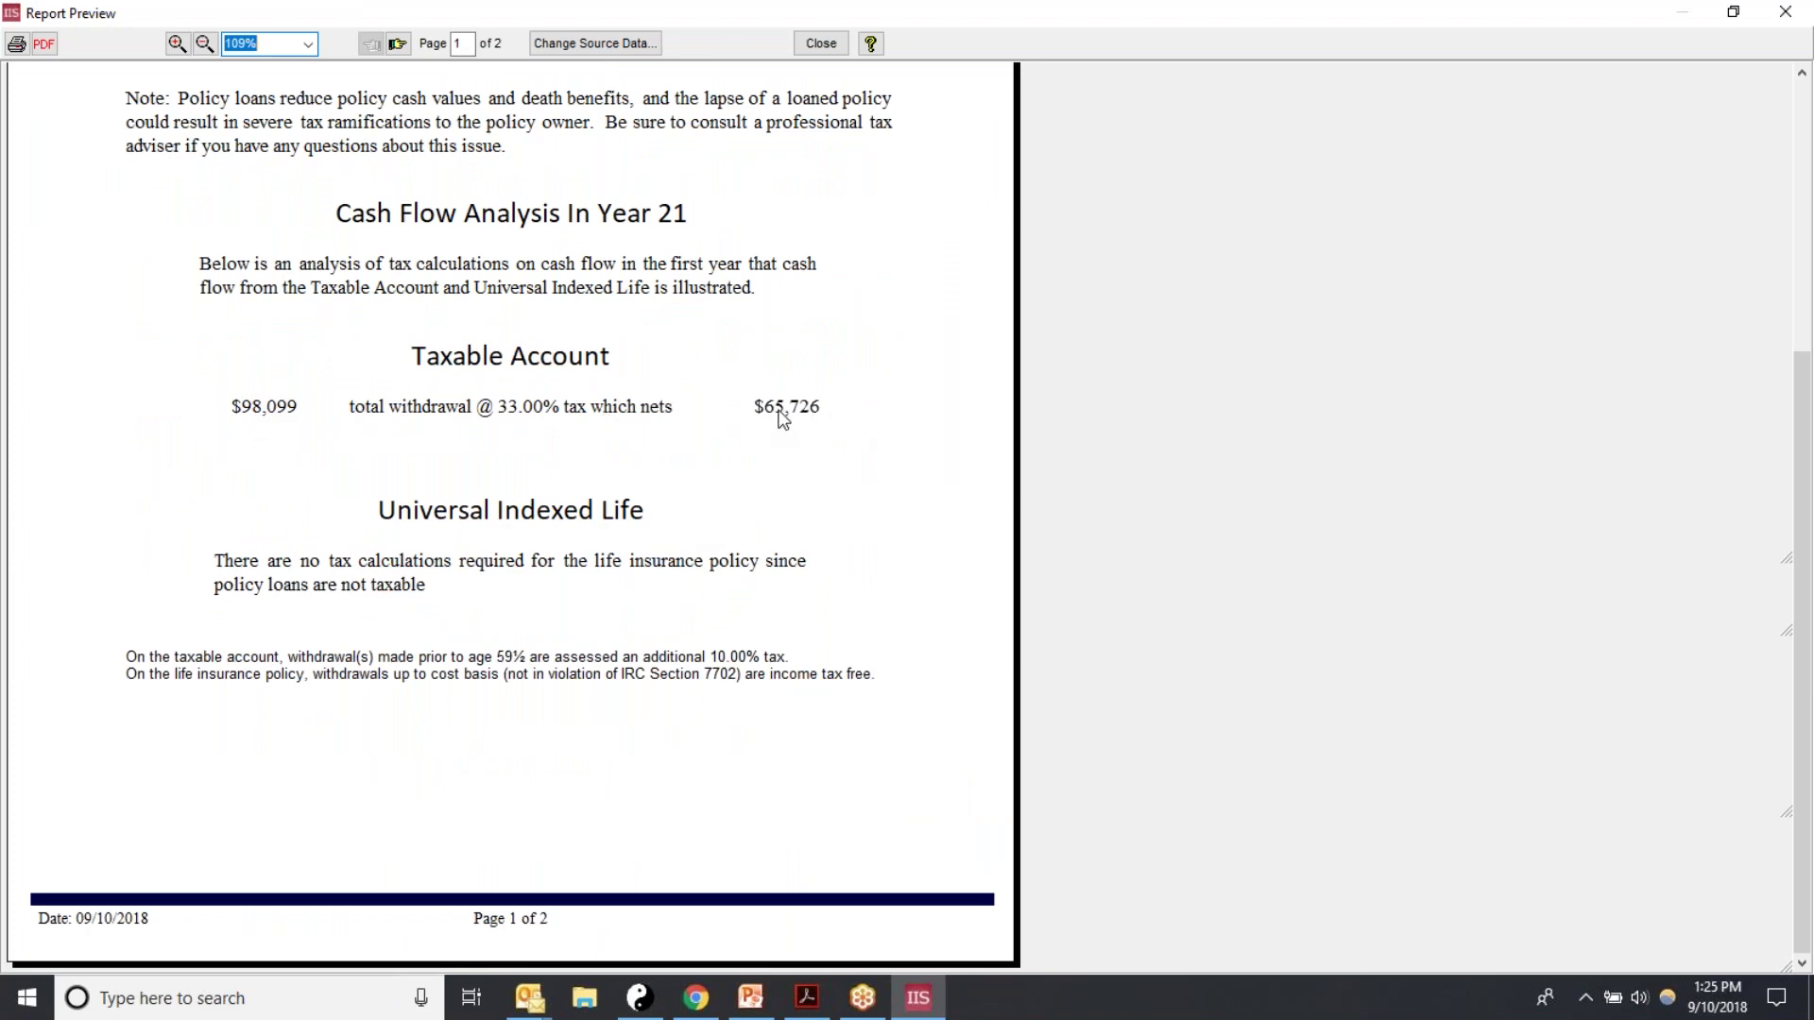
{"action": "left_click", "coordinate": [824, 45]}
Step: Review Investment #1, the #2 IRA and the #3 Equity Account settings, then finish the proposal
{"action": "left_click", "coordinate": [523, 220]}
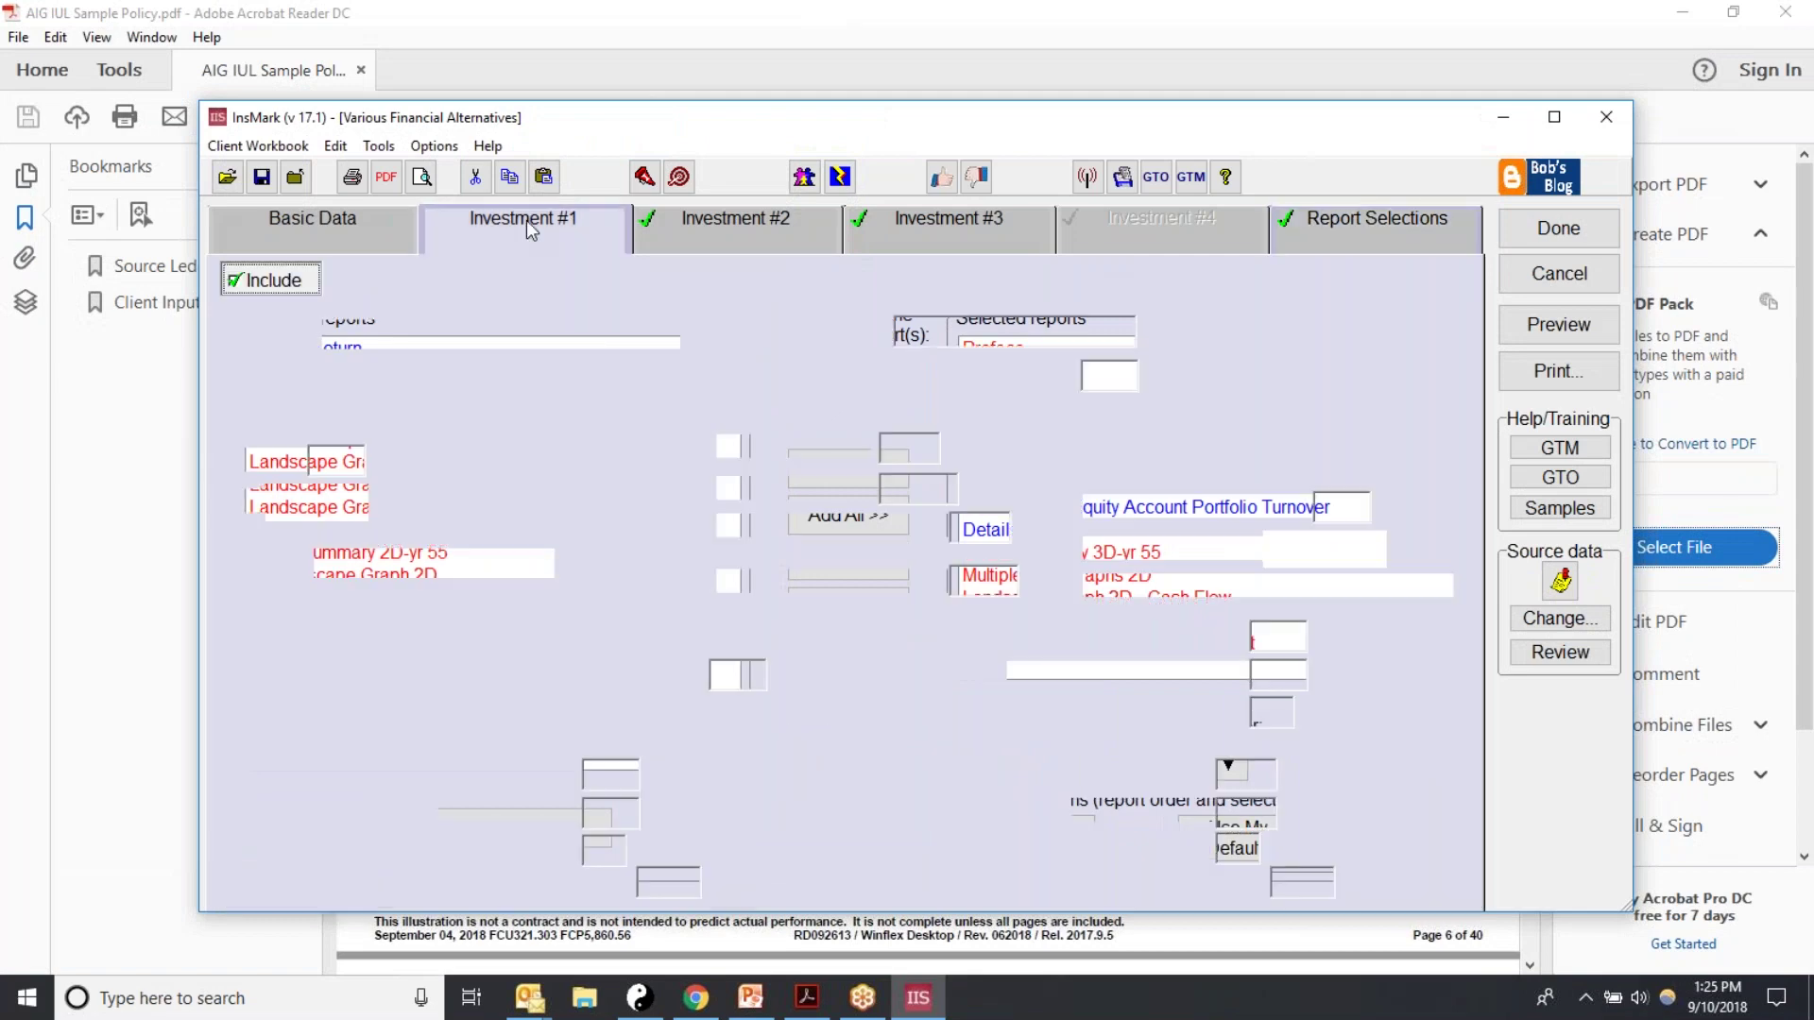
{"action": "left_click", "coordinate": [800, 226]}
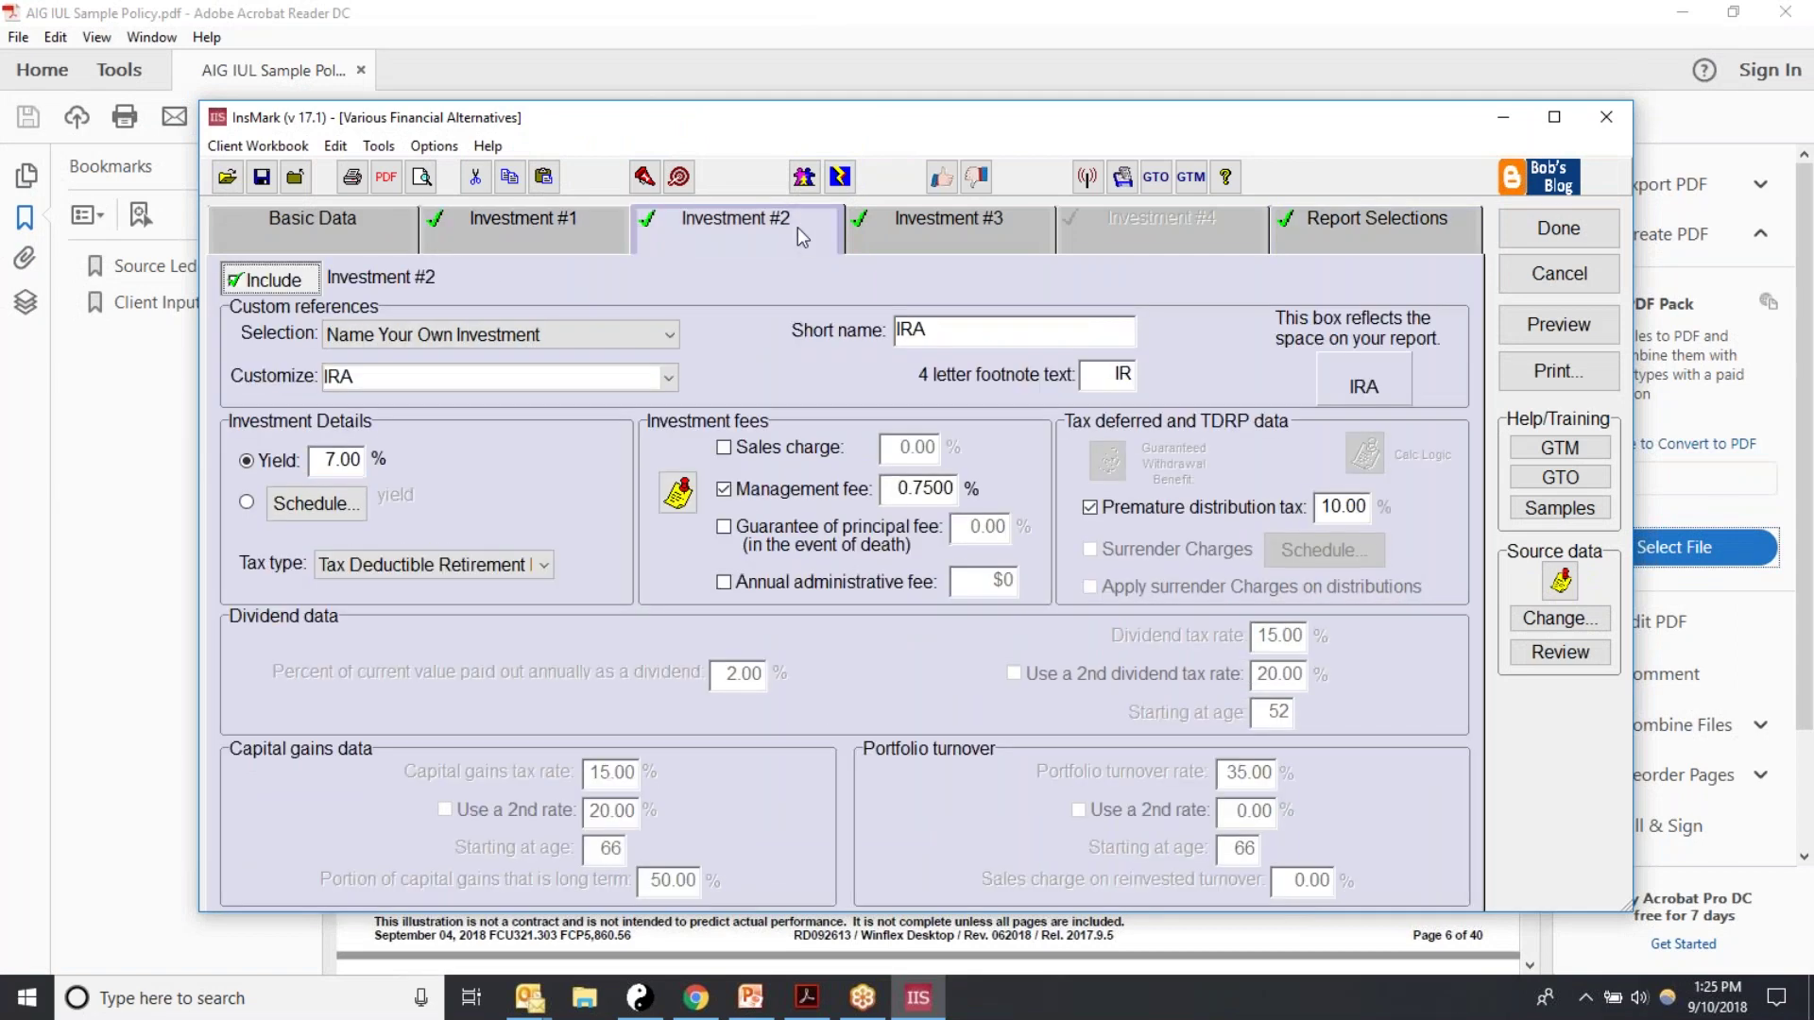
{"action": "left_click", "coordinate": [905, 218]}
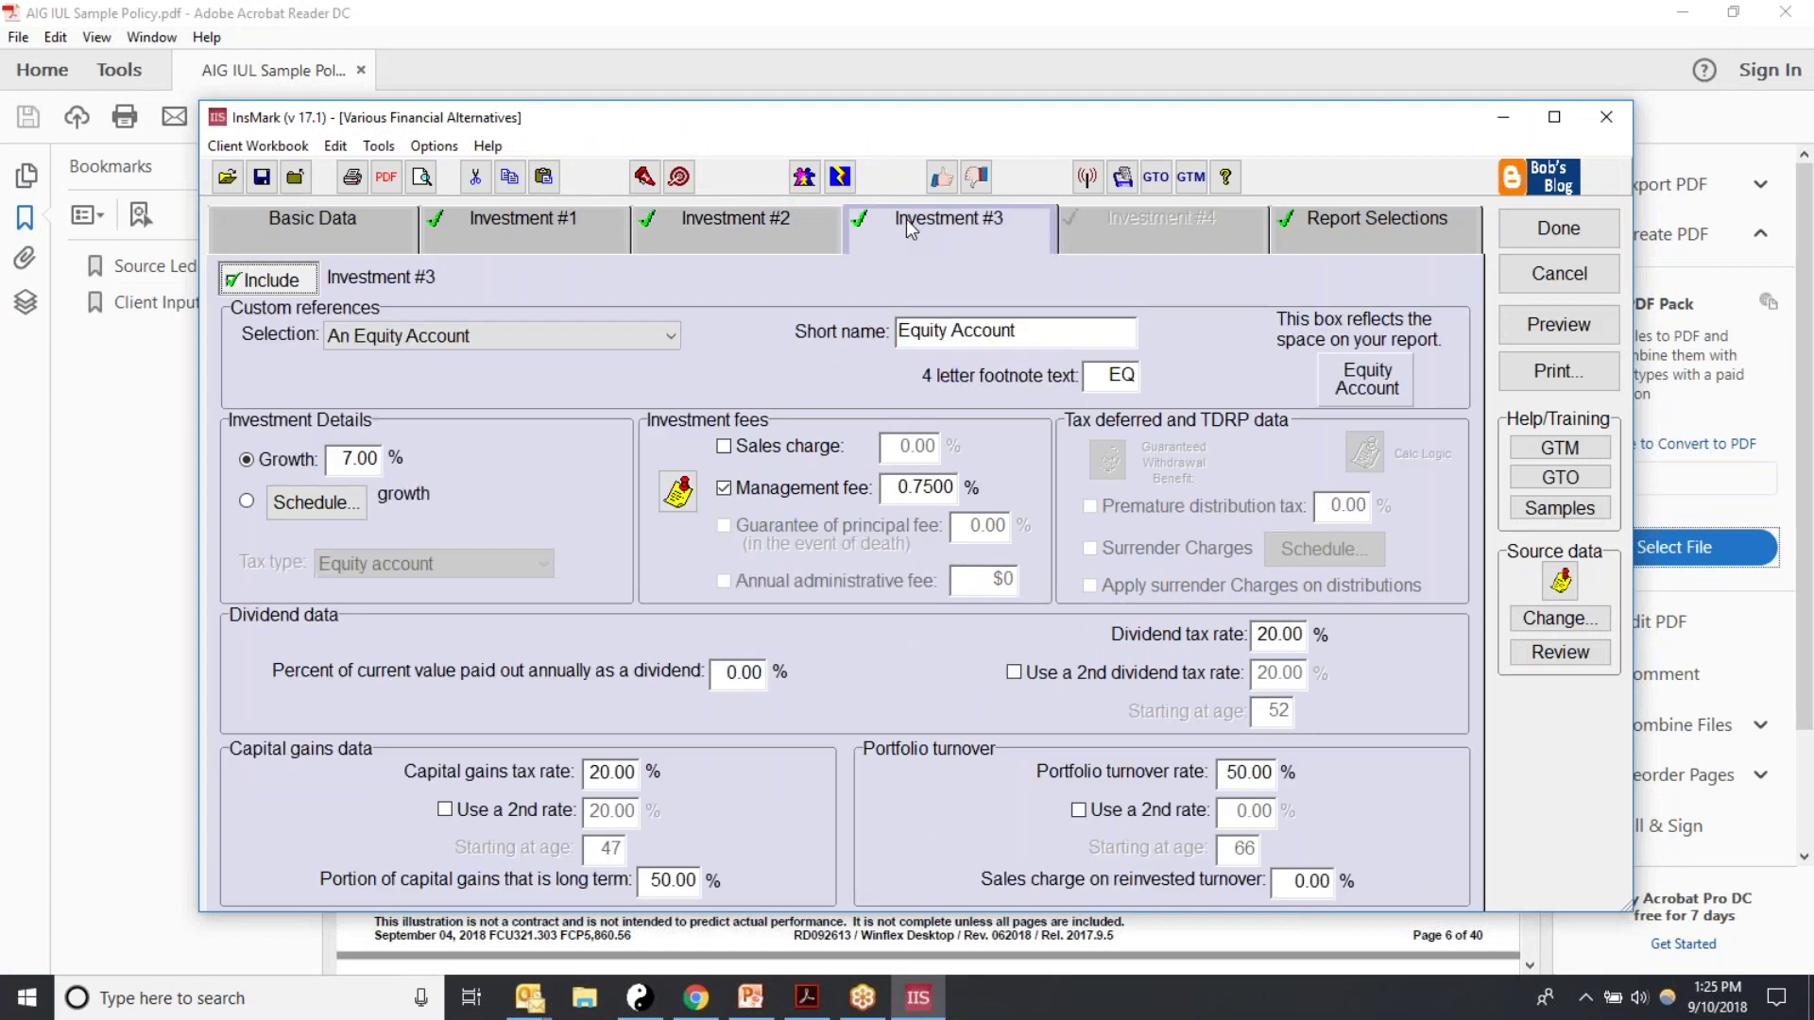
{"action": "left_click", "coordinate": [1370, 238]}
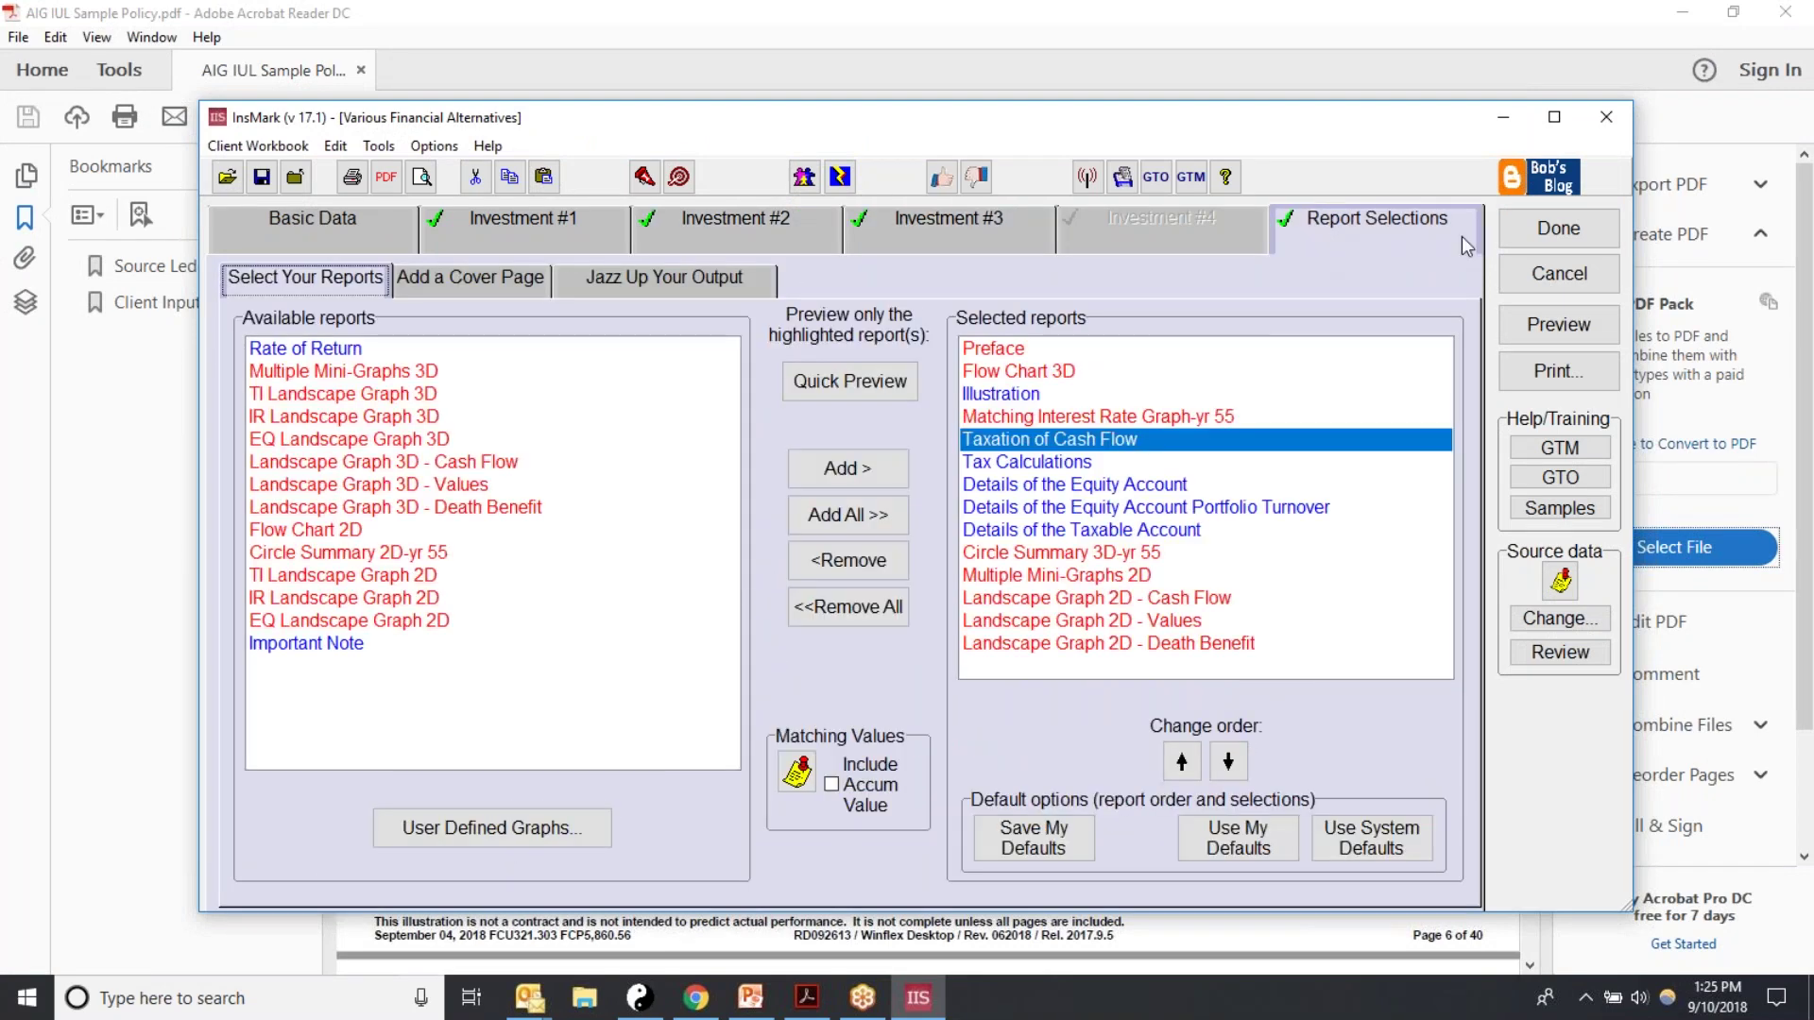
{"action": "left_click", "coordinate": [1559, 229]}
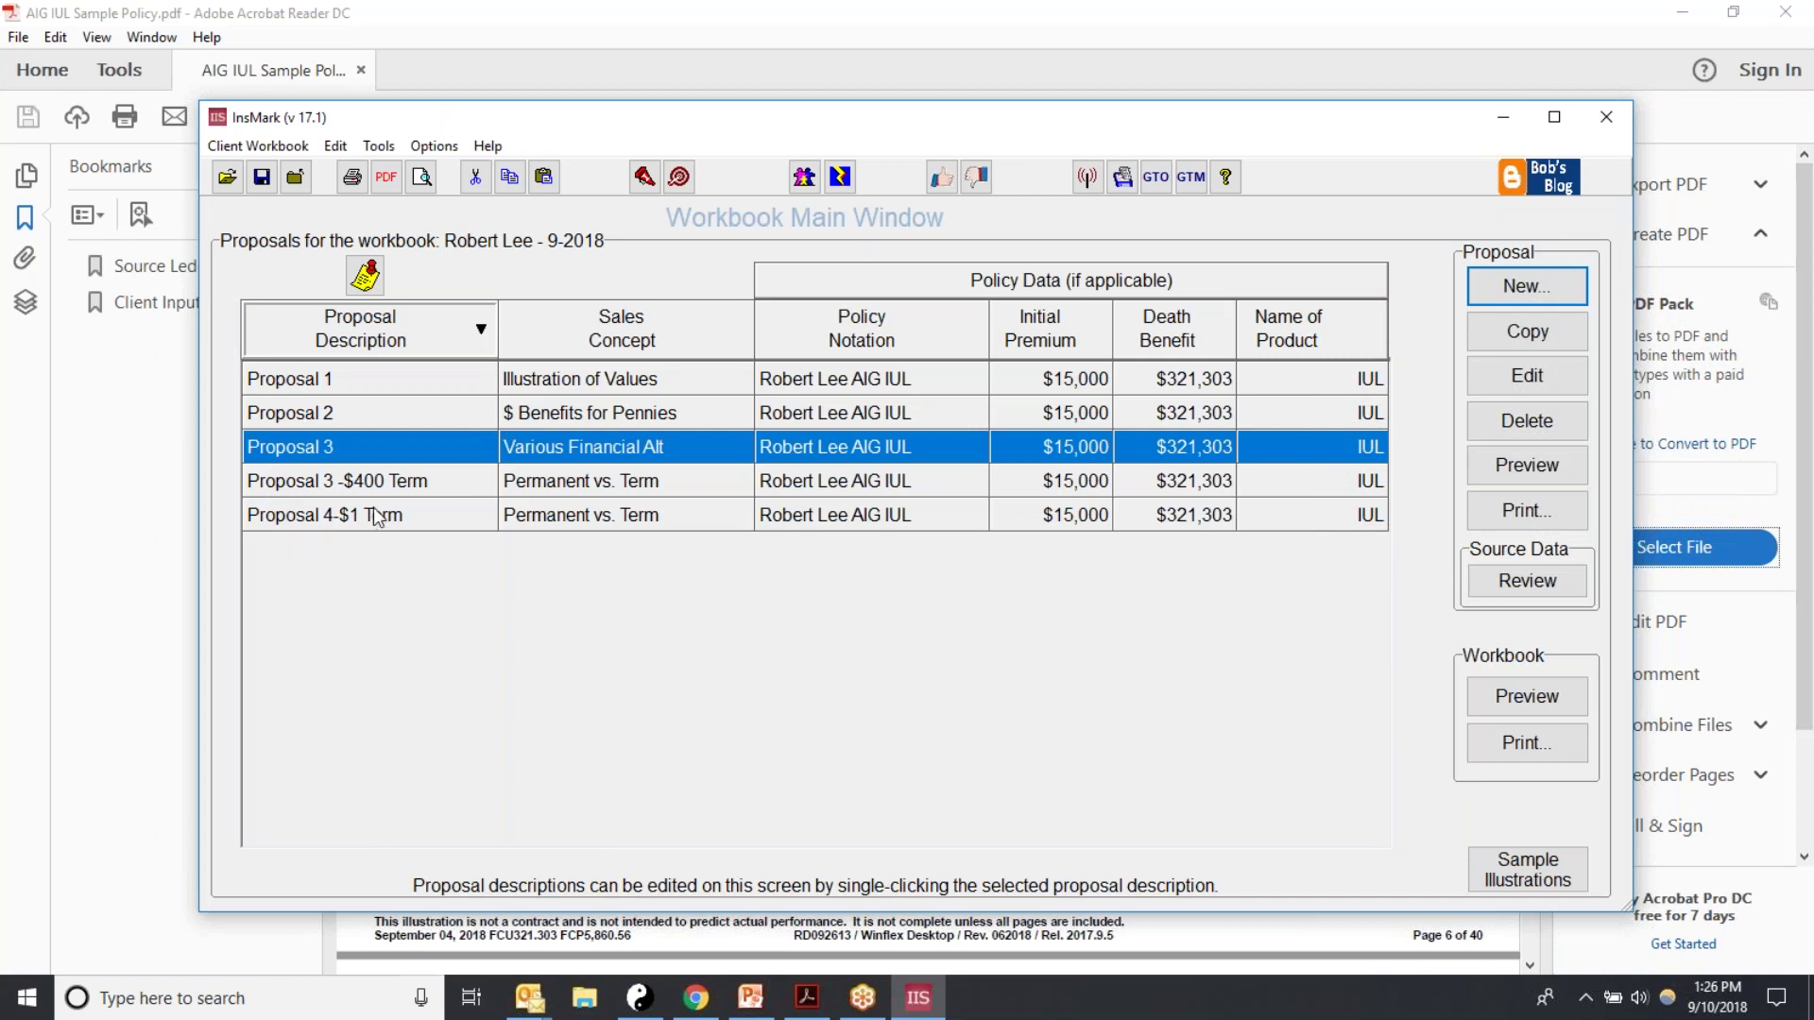
Step: Edit the Various Financial Alt description, replacing 'Proposal 3' with 'Proposal 5'
{"action": "left_click", "coordinate": [340, 454]}
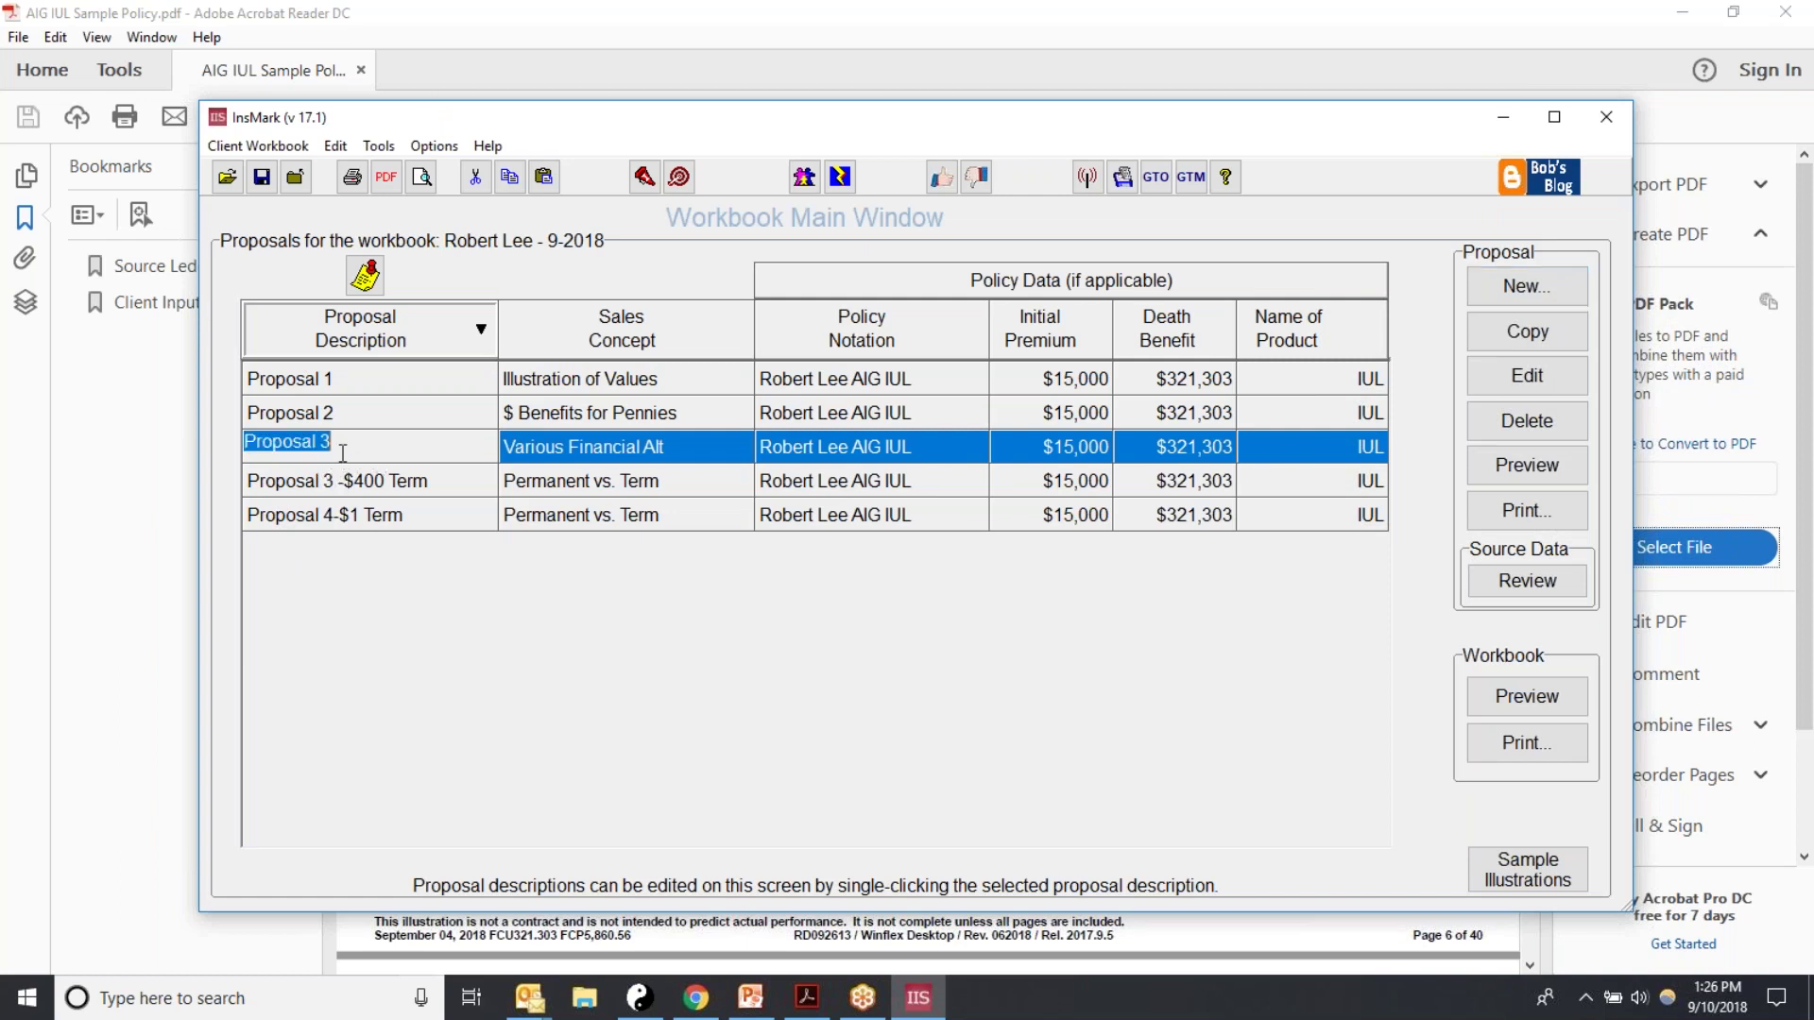
{"action": "left_click", "coordinate": [402, 438]}
{"action": "key", "text": "BackSpace"}
{"action": "type", "text": "5"}
{"action": "key", "text": "Return"}
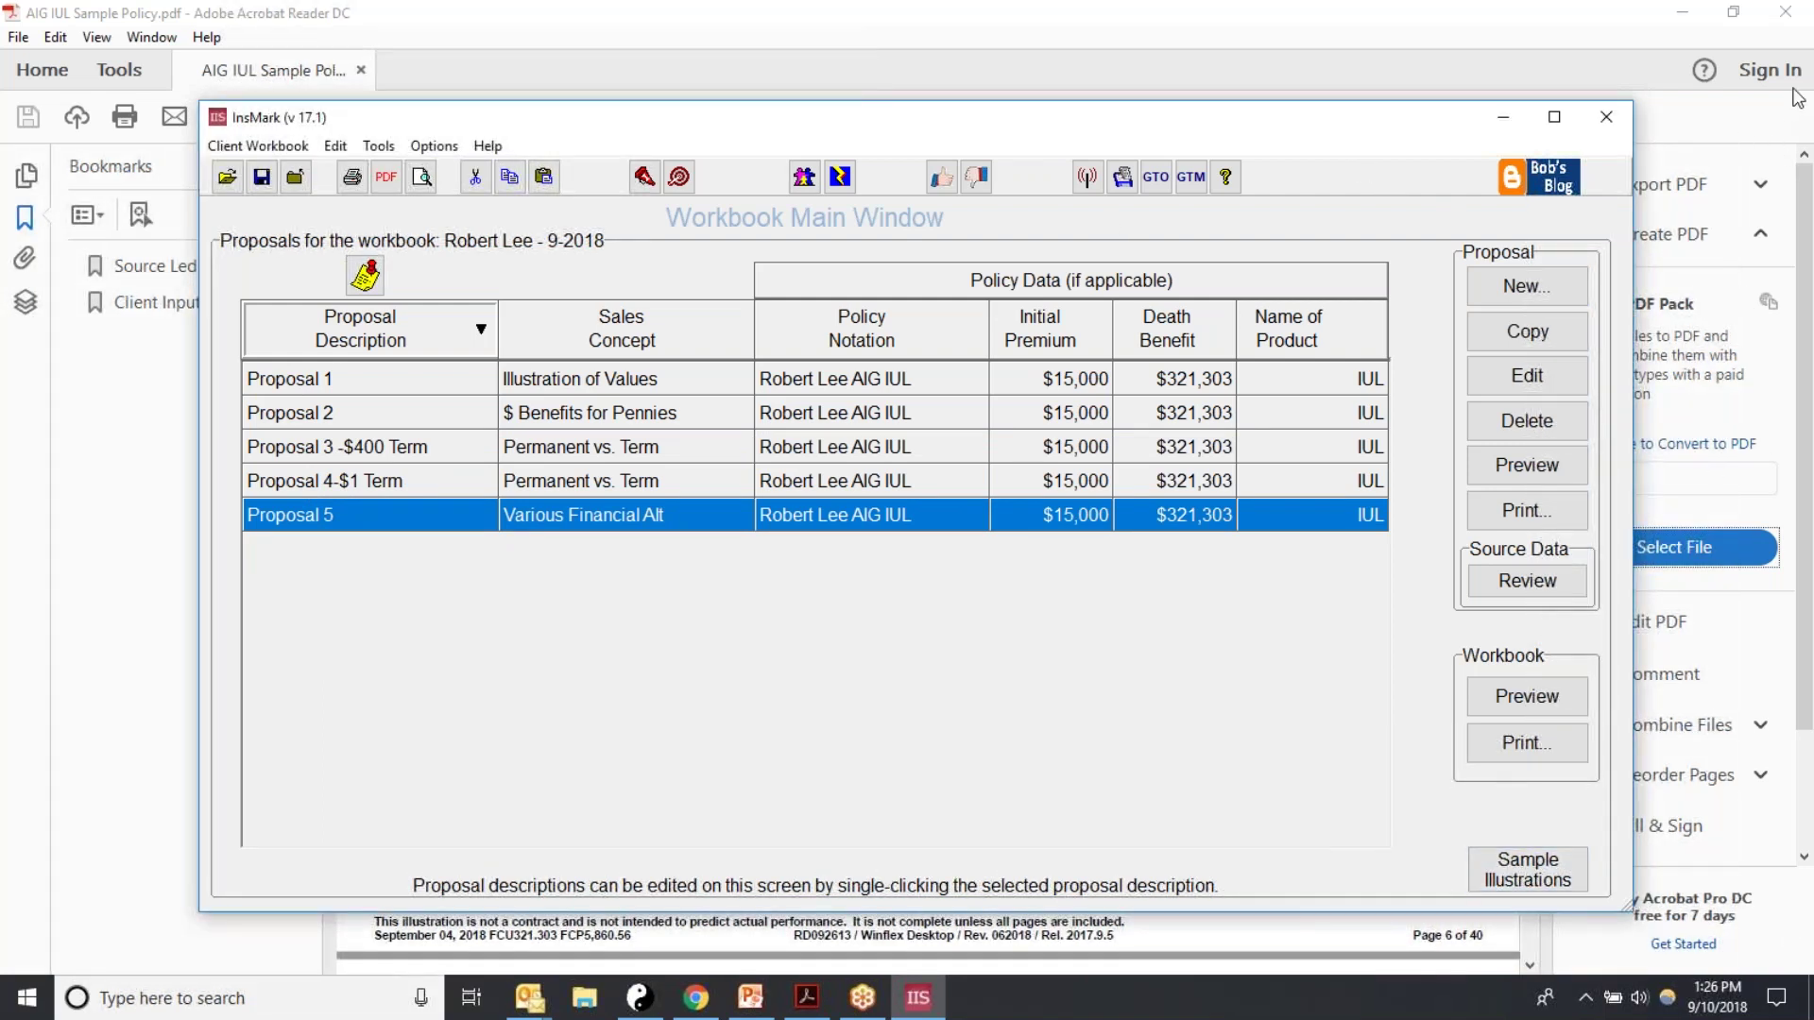
{"action": "left_click", "coordinate": [1773, 54]}
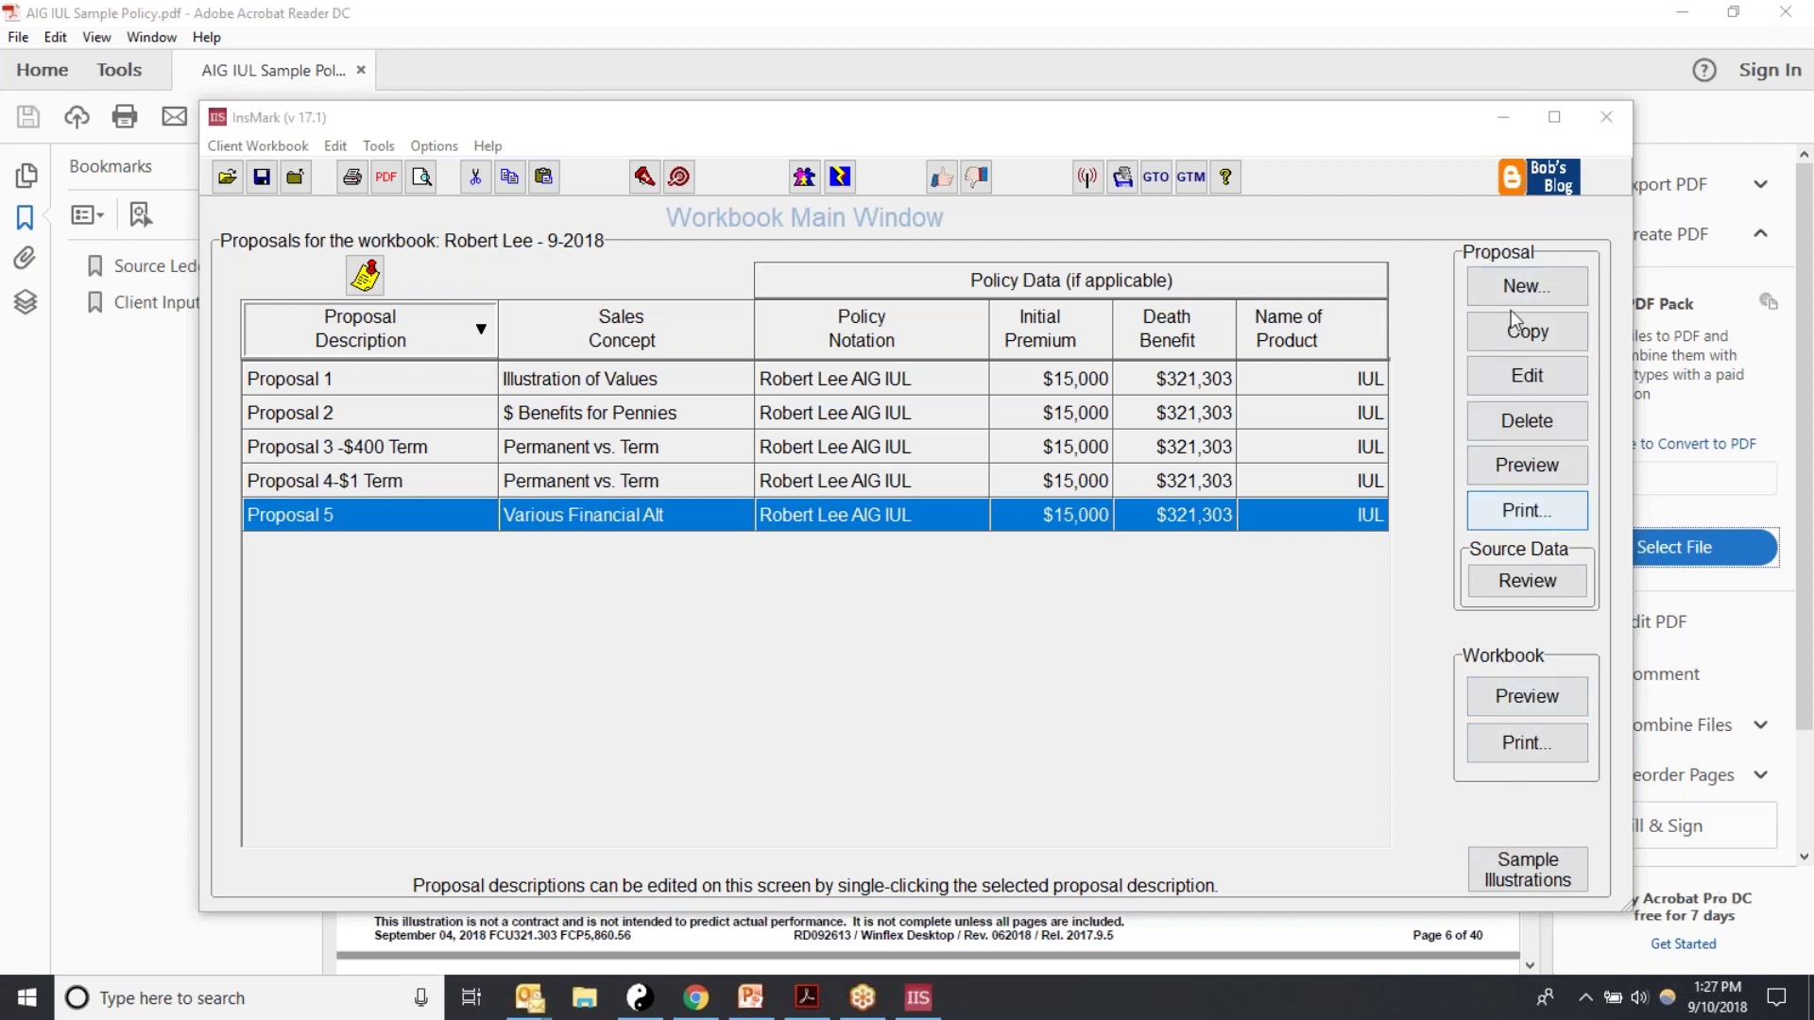
Step: In Workbook Print, add Proposal 2, Proposal 3 -$400 Term and Proposal 5 to the selection
{"action": "left_click", "coordinate": [1494, 747]}
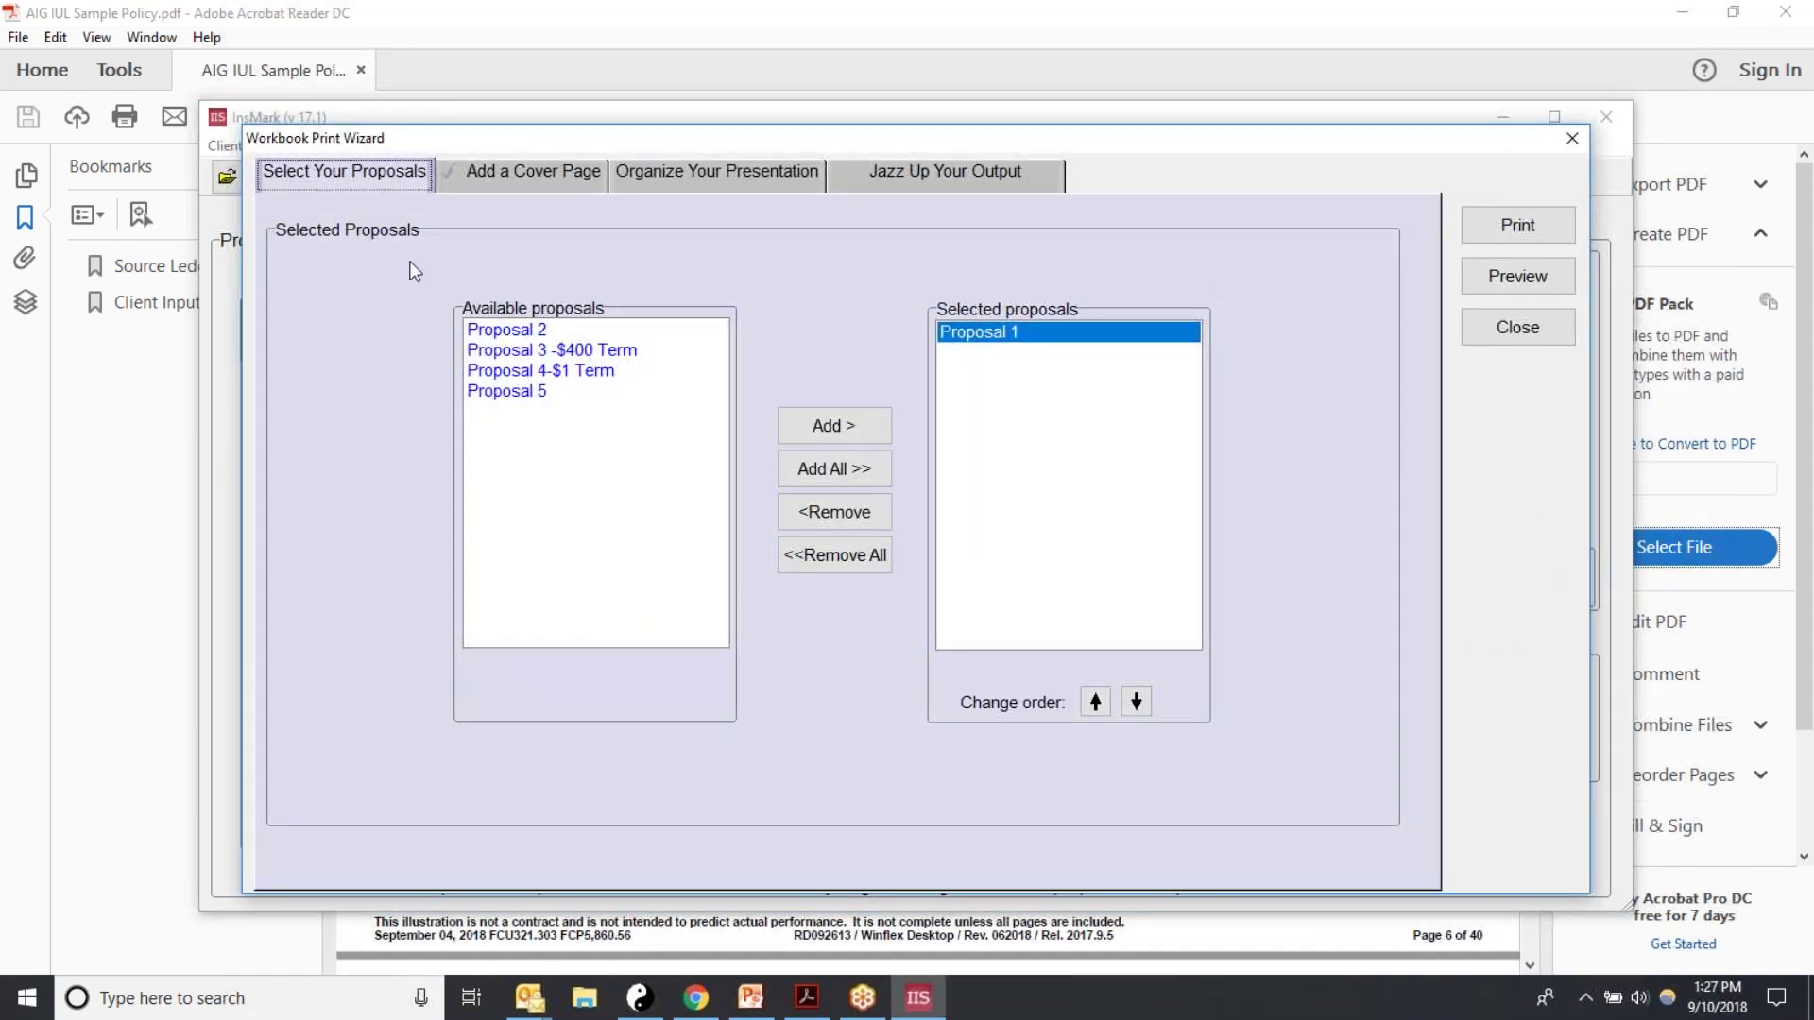
{"action": "left_click", "coordinate": [506, 330]}
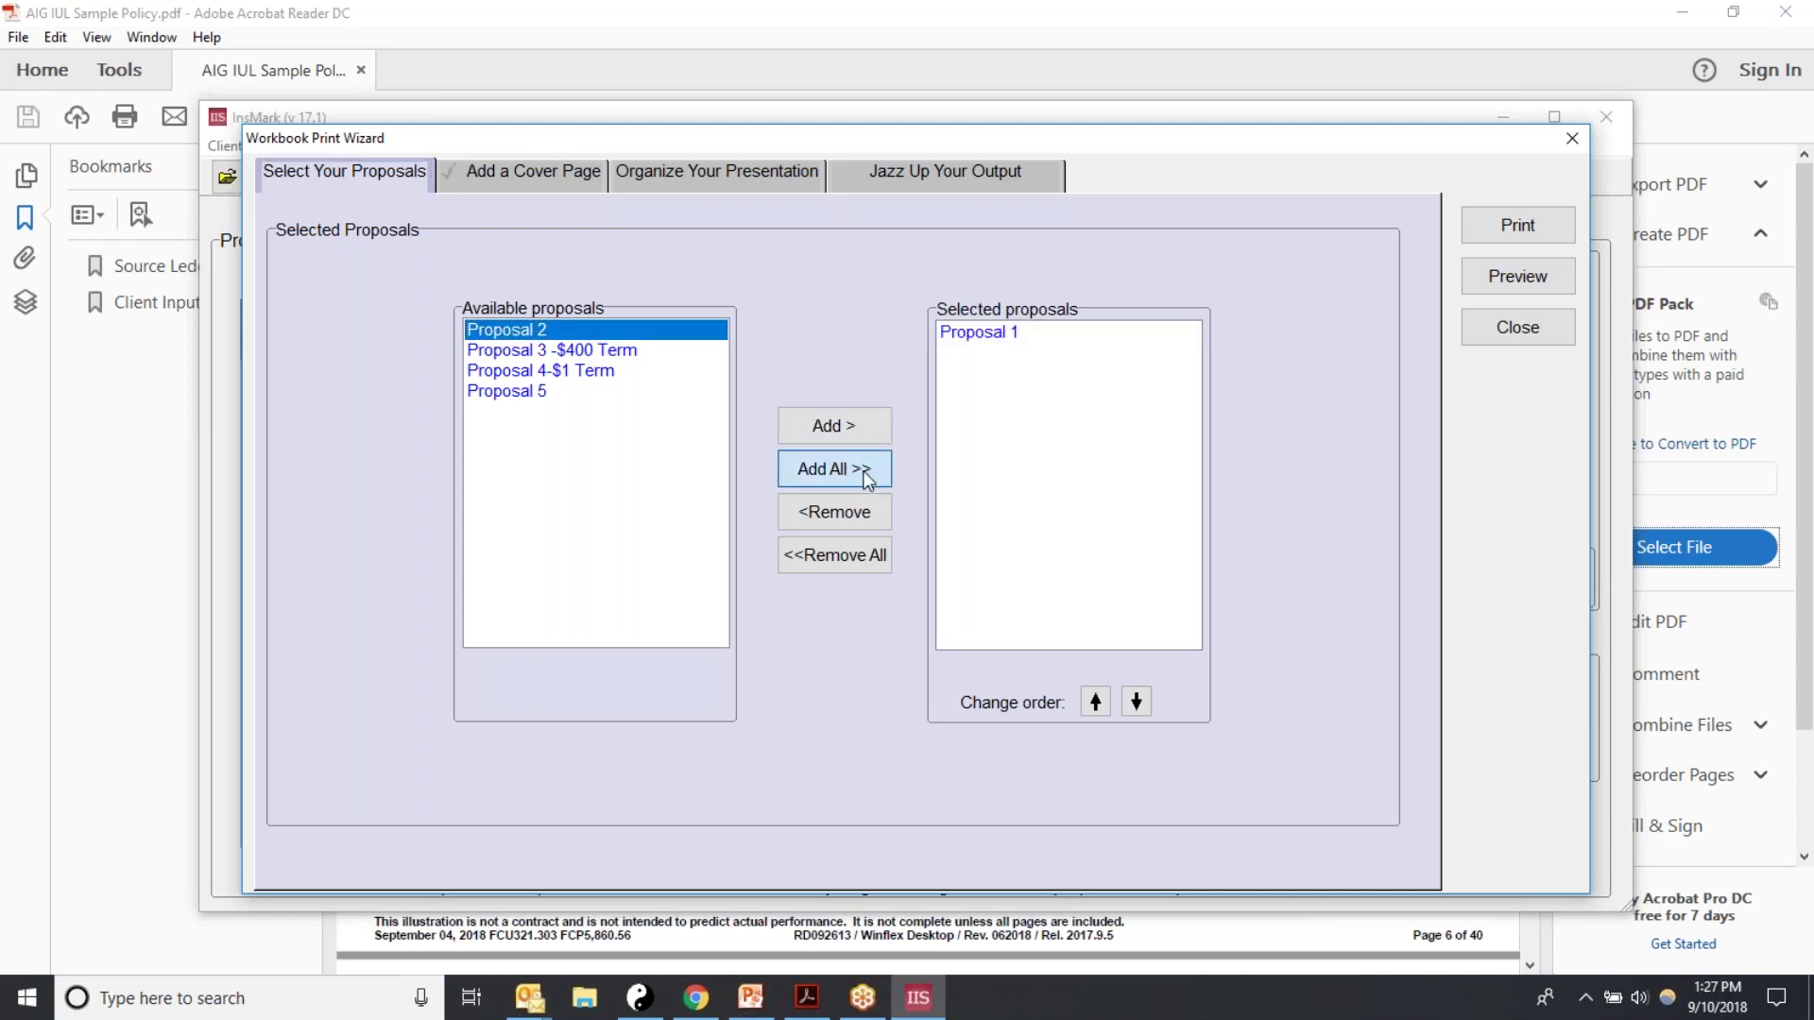
{"action": "left_click", "coordinate": [832, 425]}
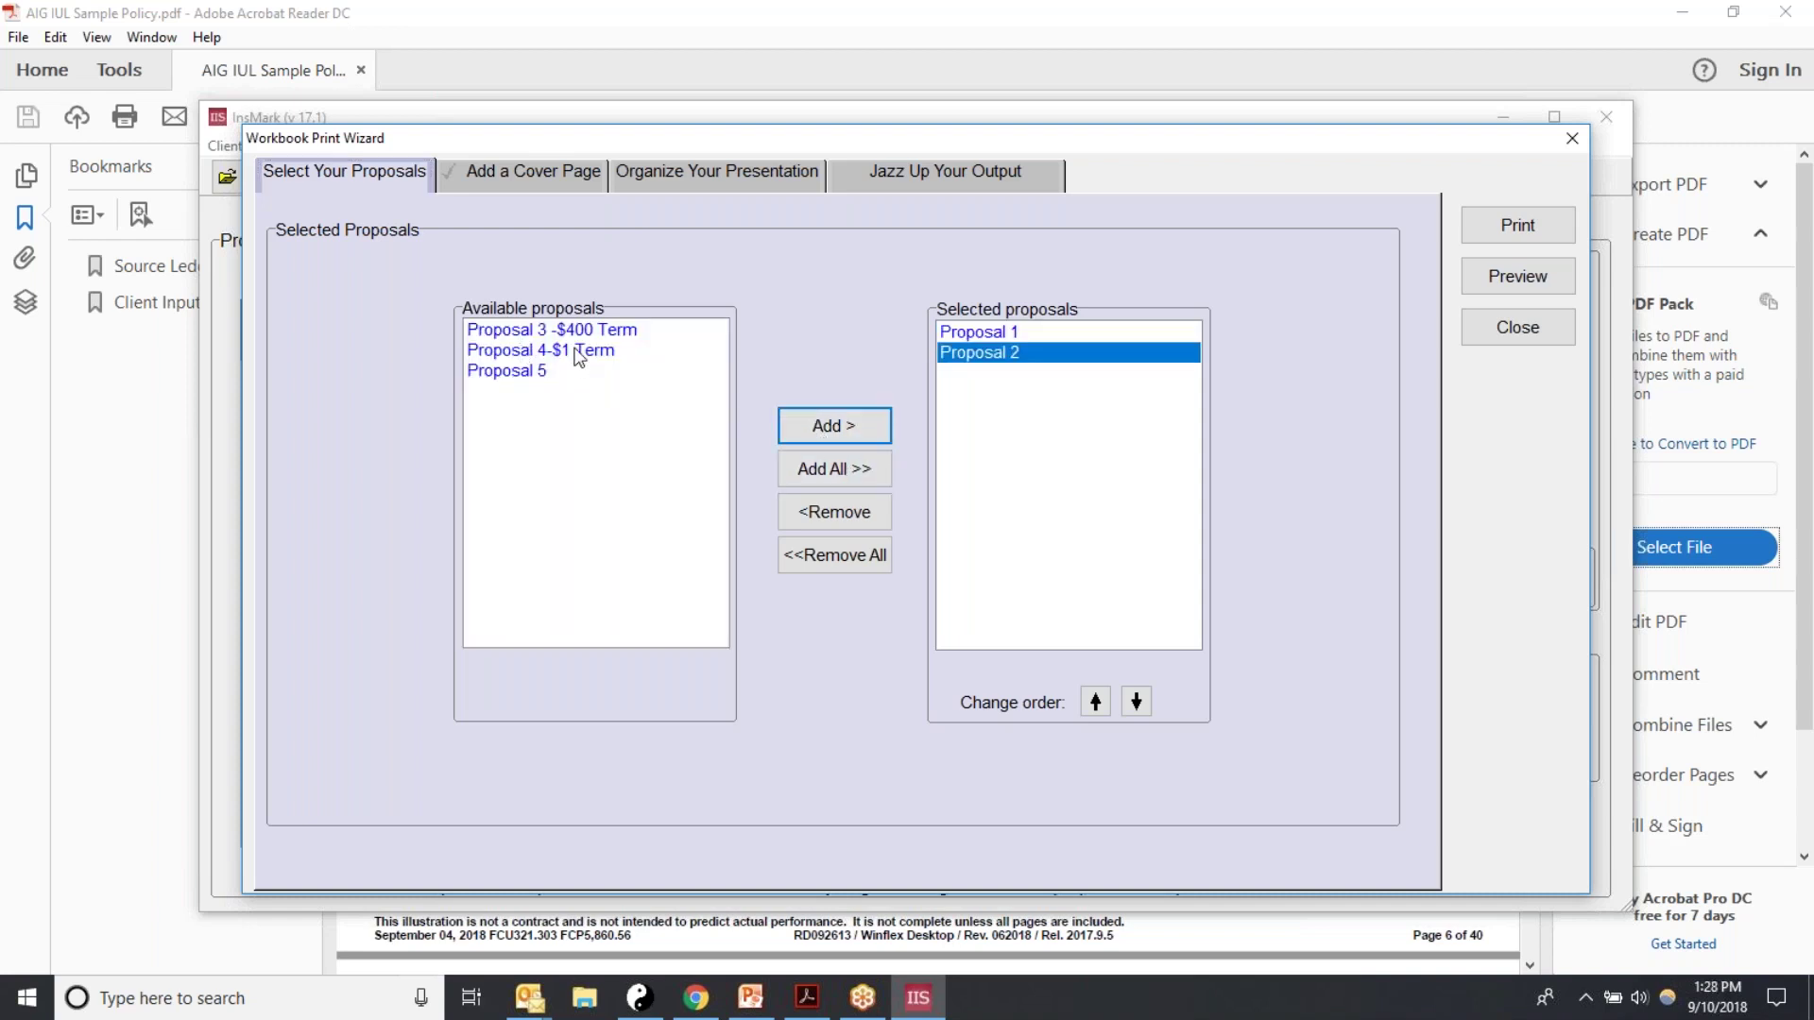
{"action": "left_click", "coordinate": [554, 331]}
{"action": "left_click", "coordinate": [843, 427]}
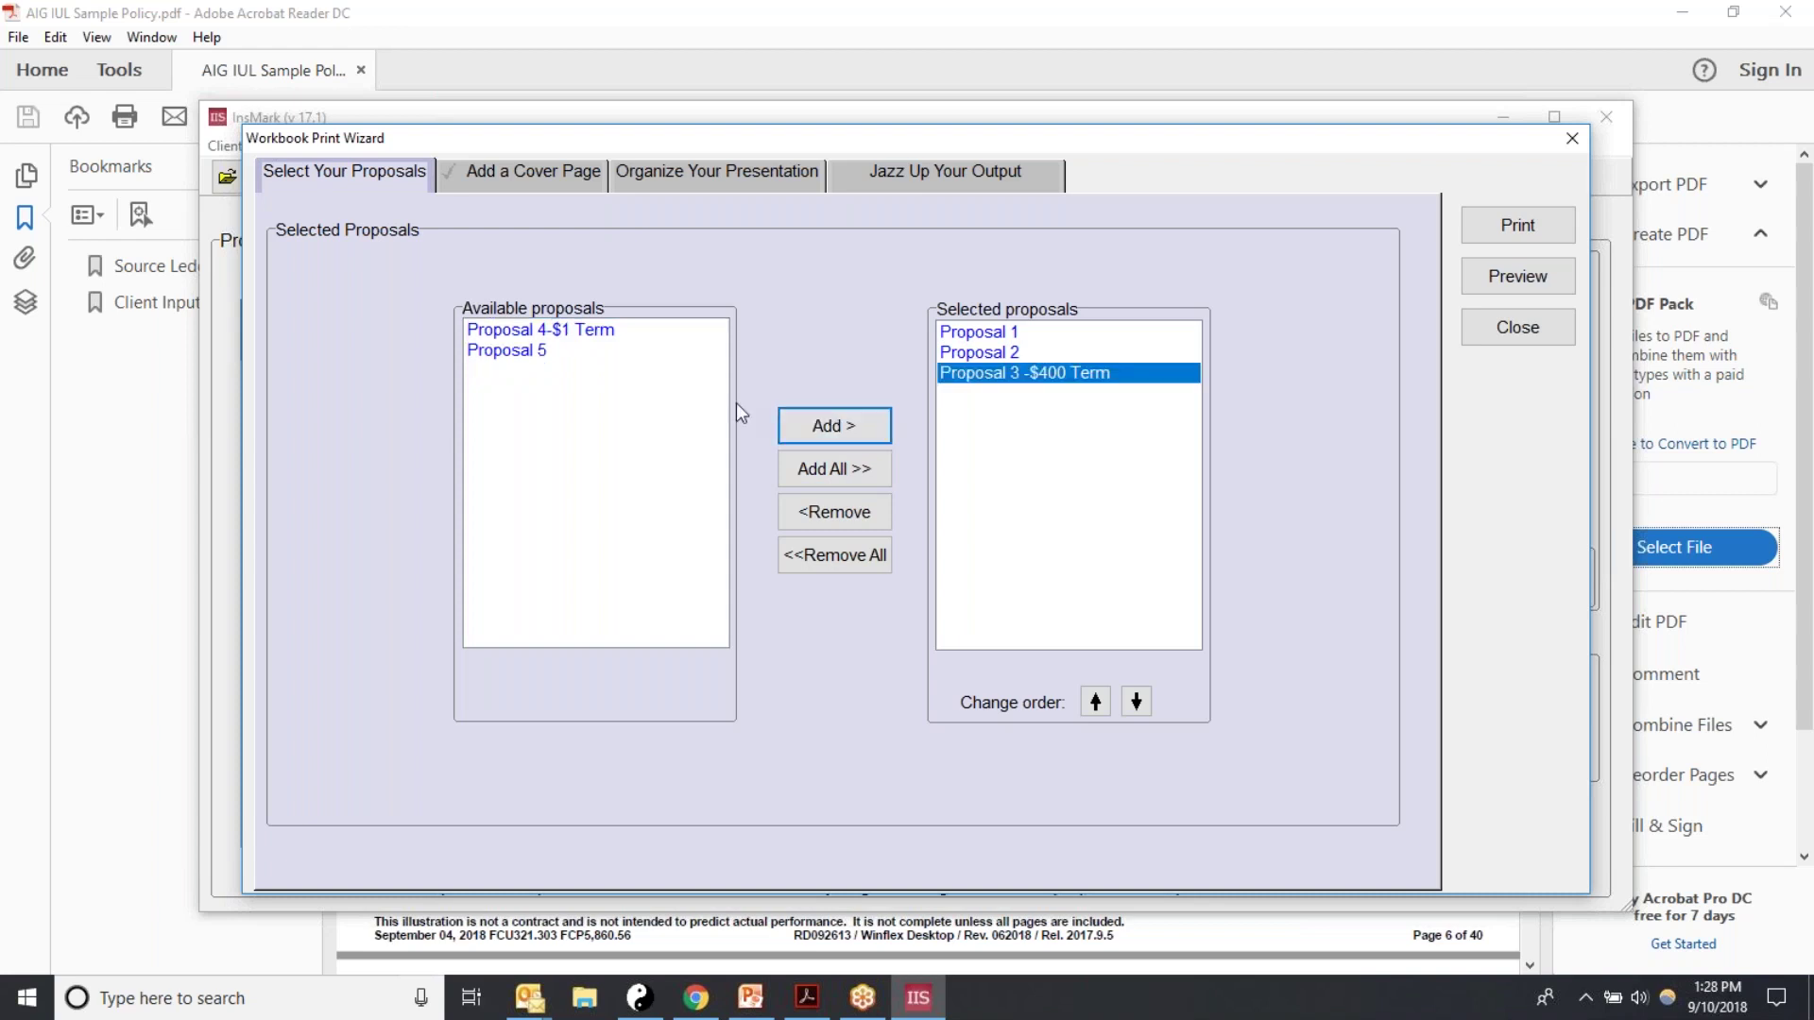
{"action": "left_click", "coordinate": [531, 352]}
{"action": "left_click", "coordinate": [820, 433]}
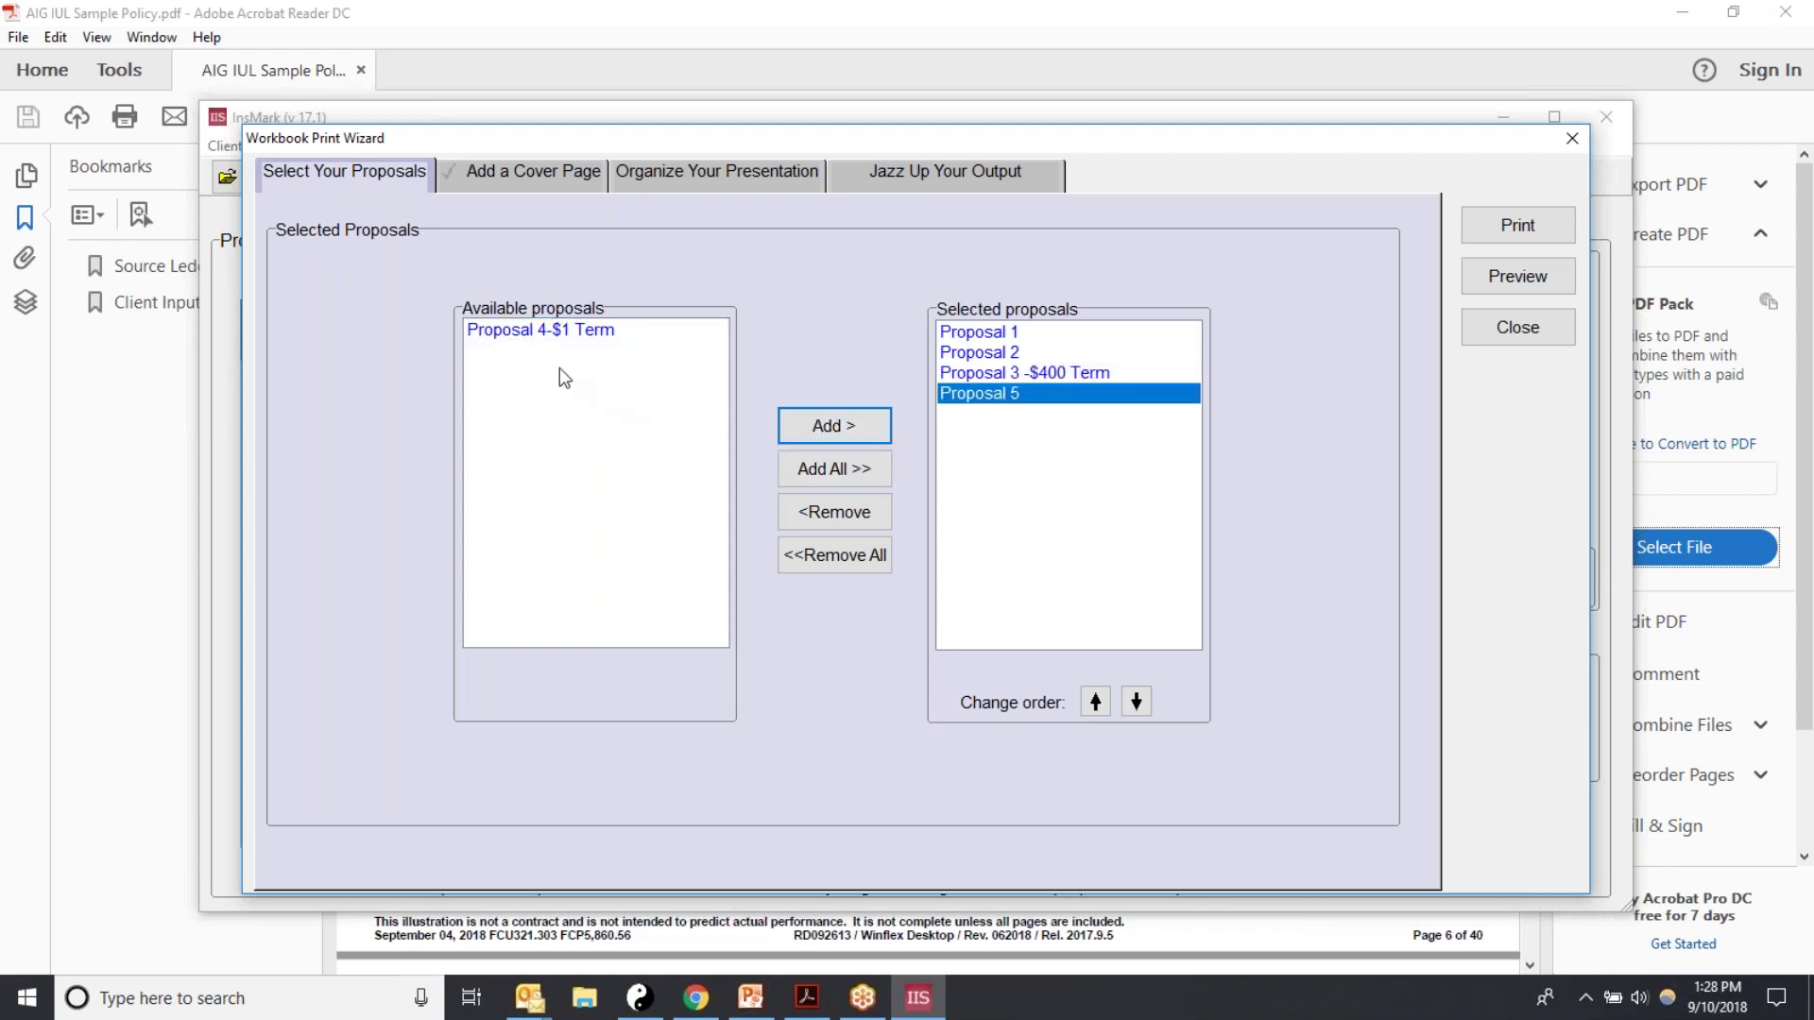
Step: Swap Proposal 3 -$400 Term out of the selection for Proposal 4-$1 Term
{"action": "left_click", "coordinate": [1068, 377]}
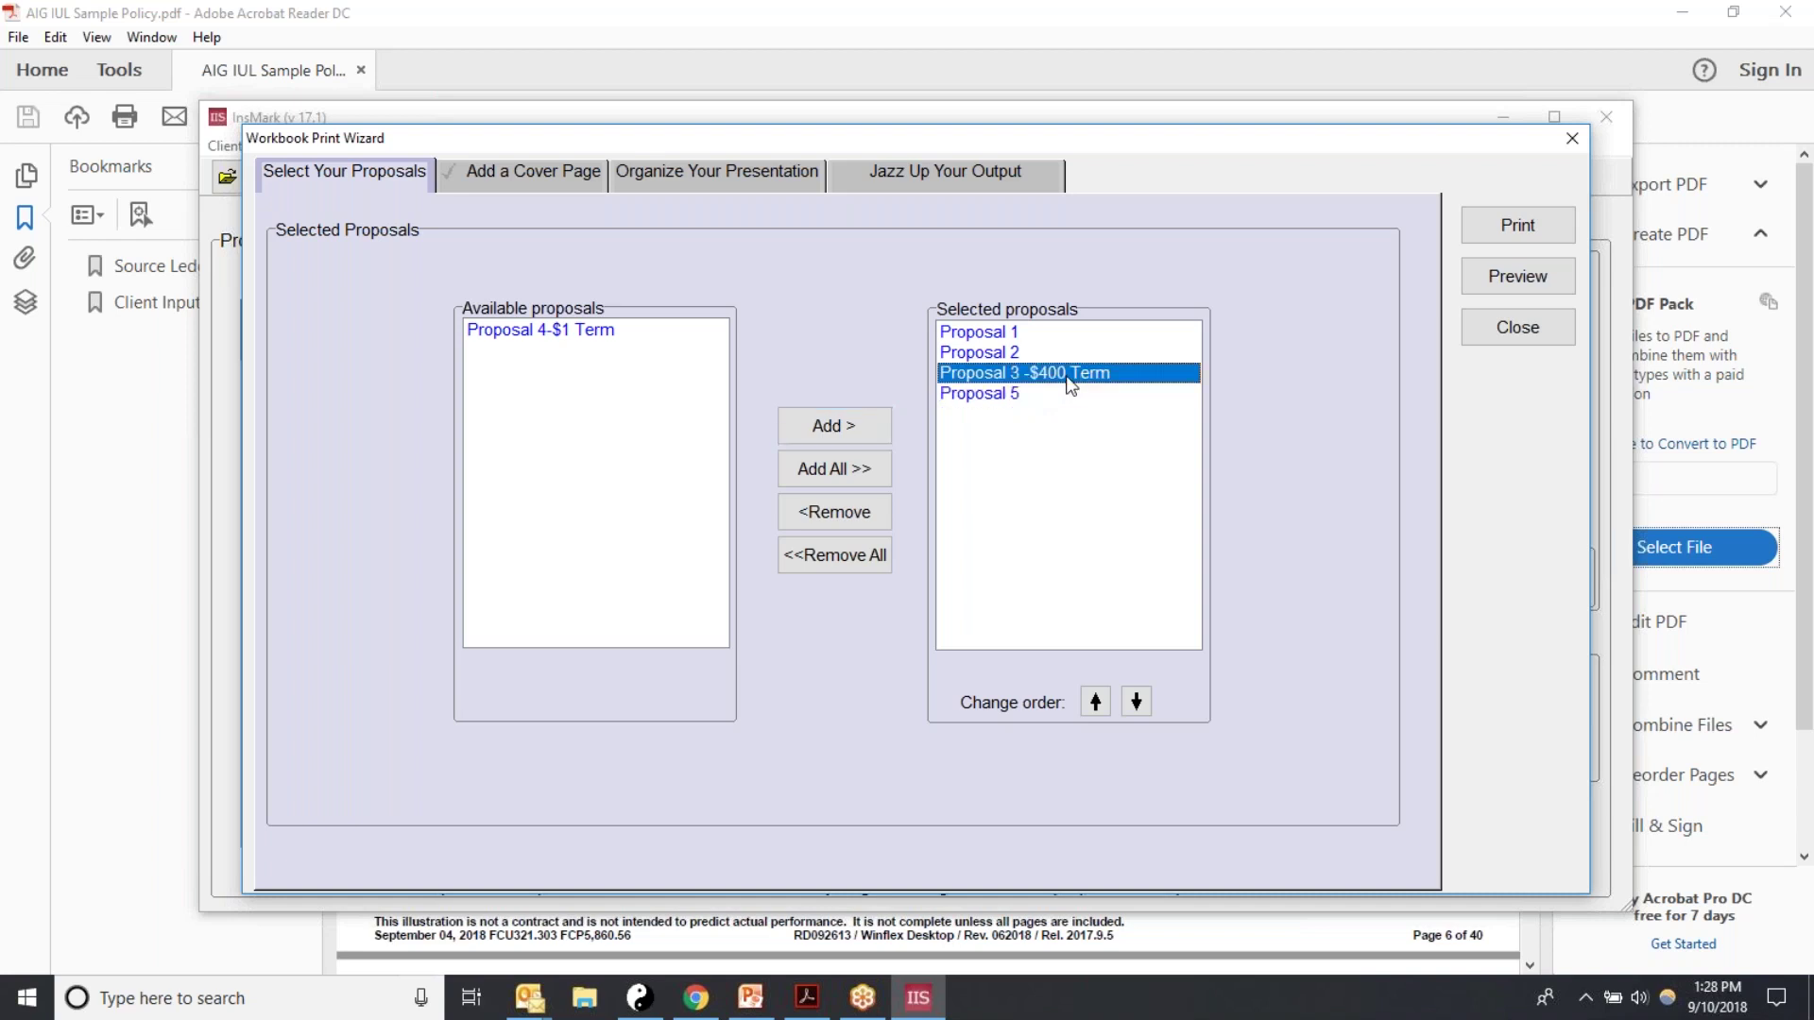
{"action": "left_click", "coordinate": [832, 511]}
{"action": "left_click", "coordinate": [564, 350]}
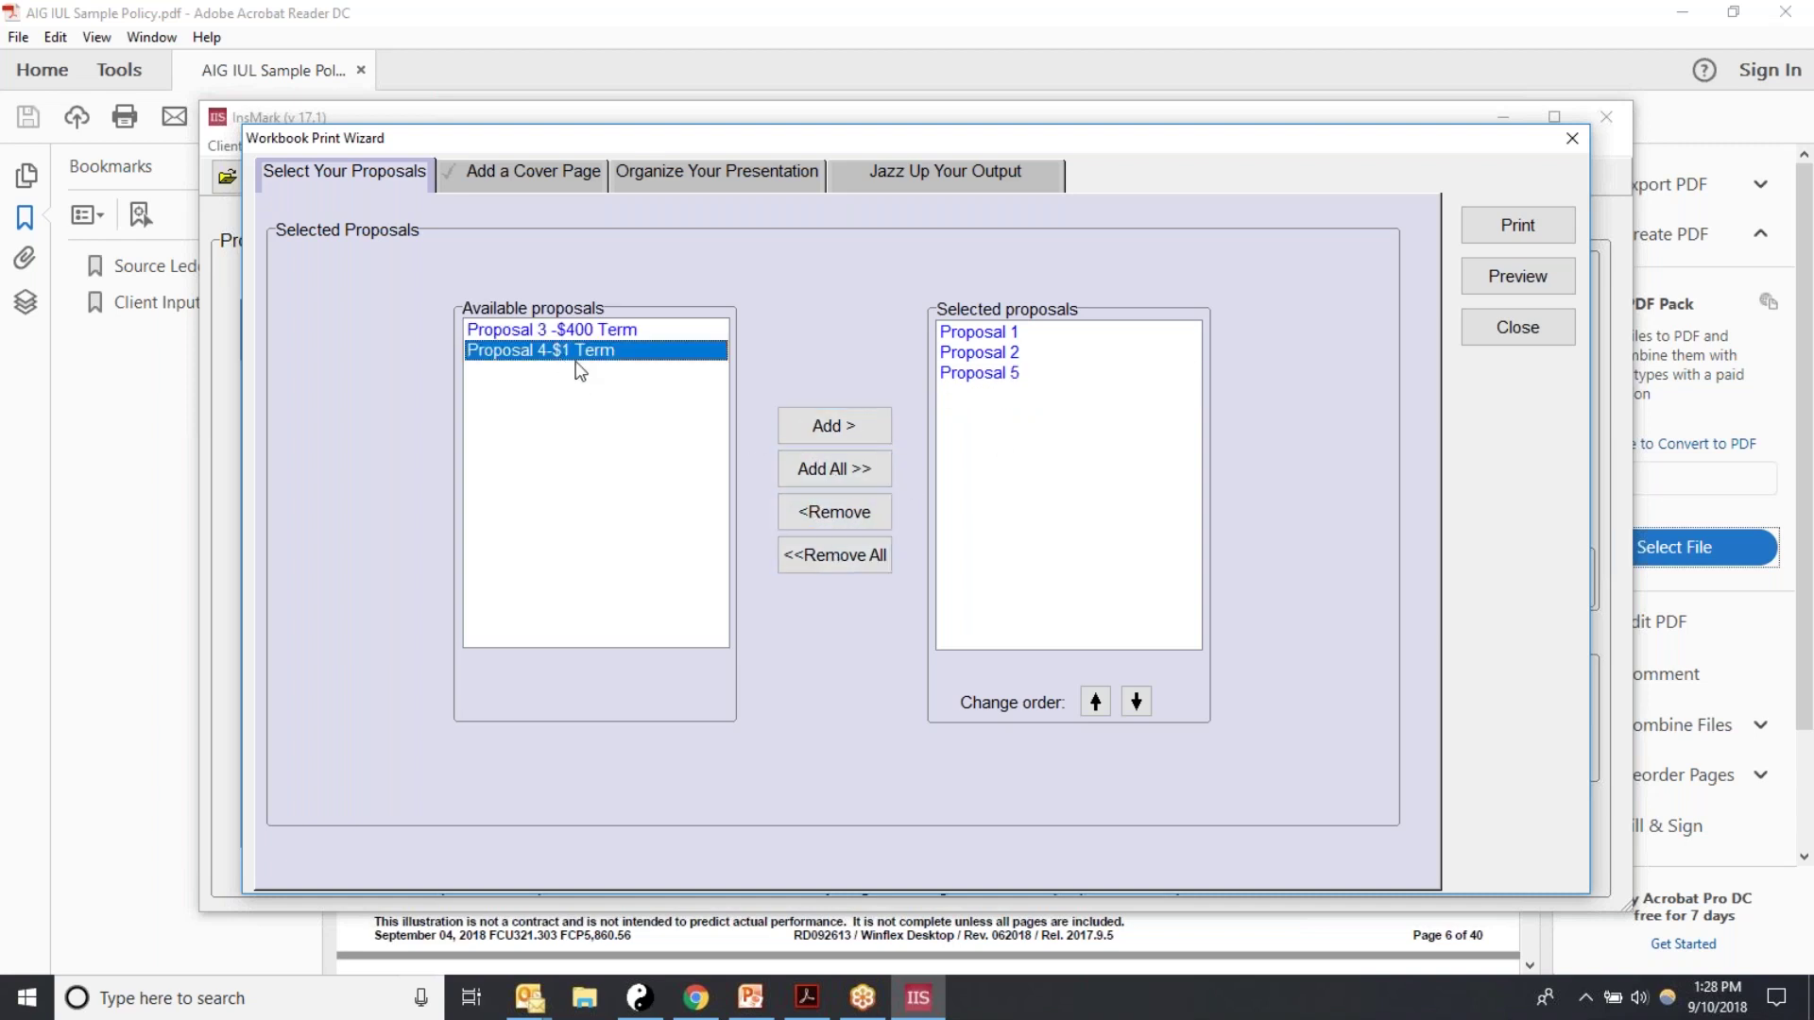
{"action": "left_click", "coordinate": [836, 433]}
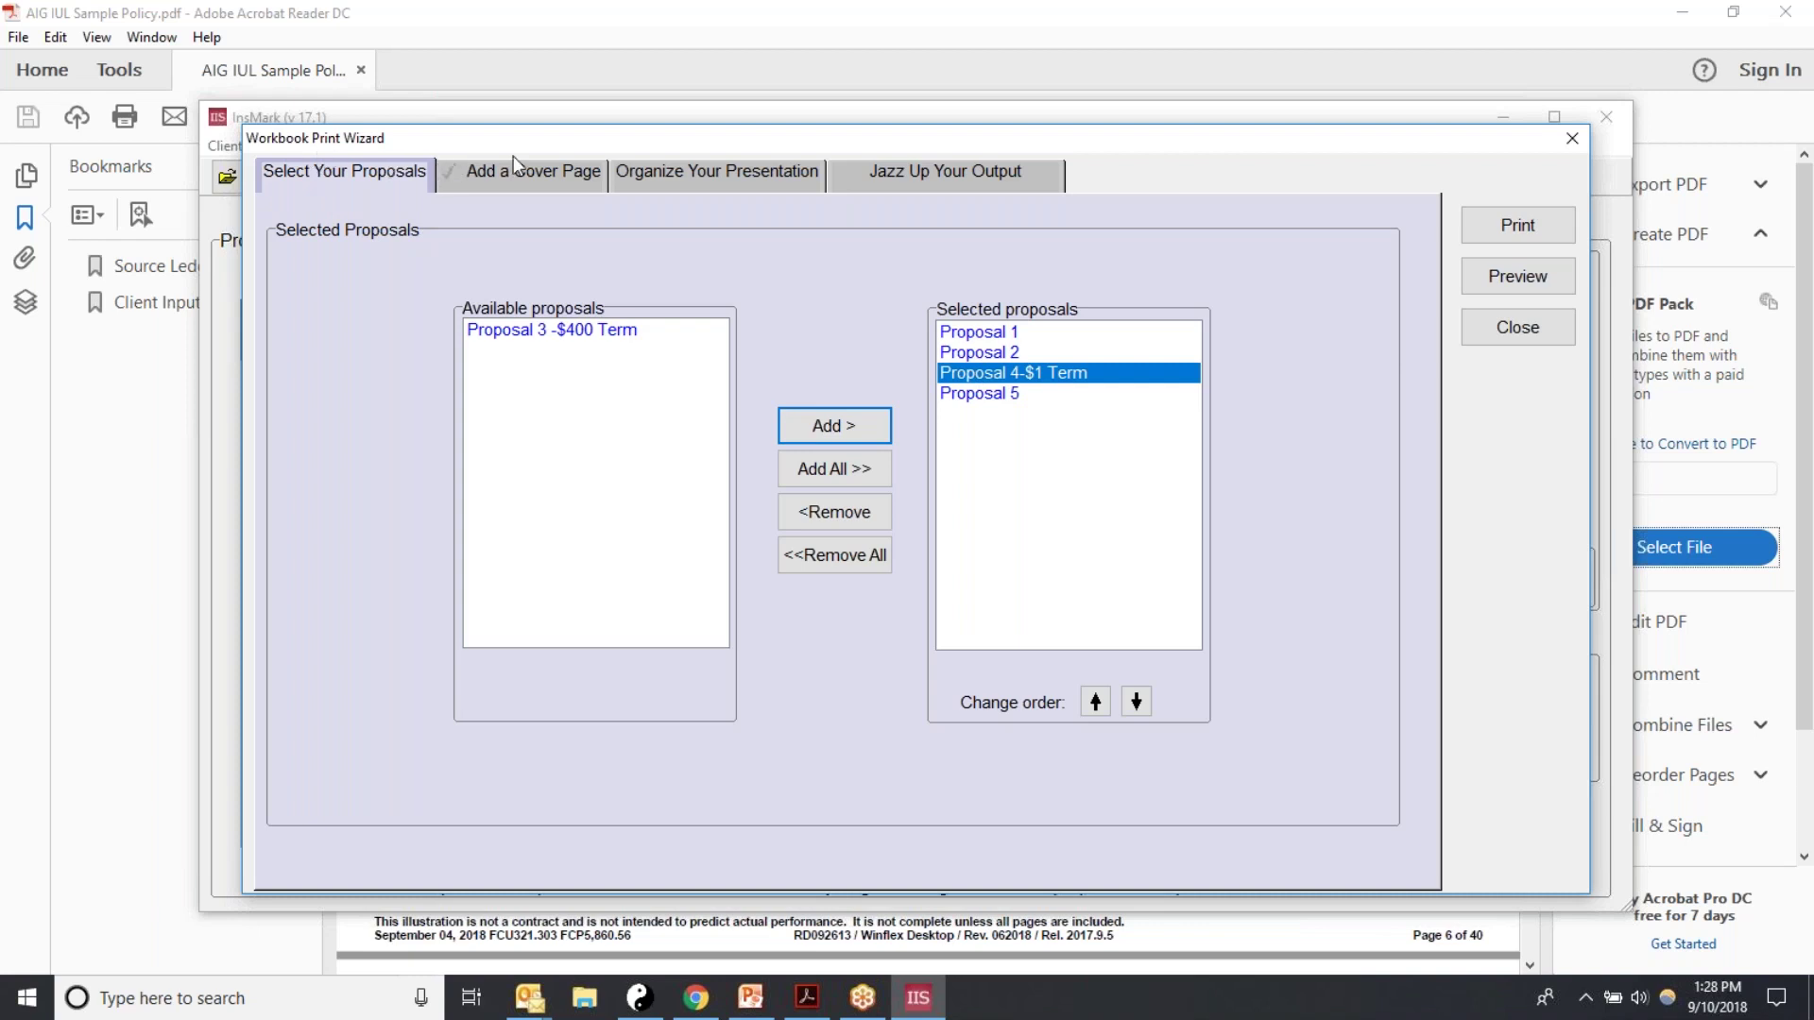
{"action": "left_click", "coordinate": [518, 182]}
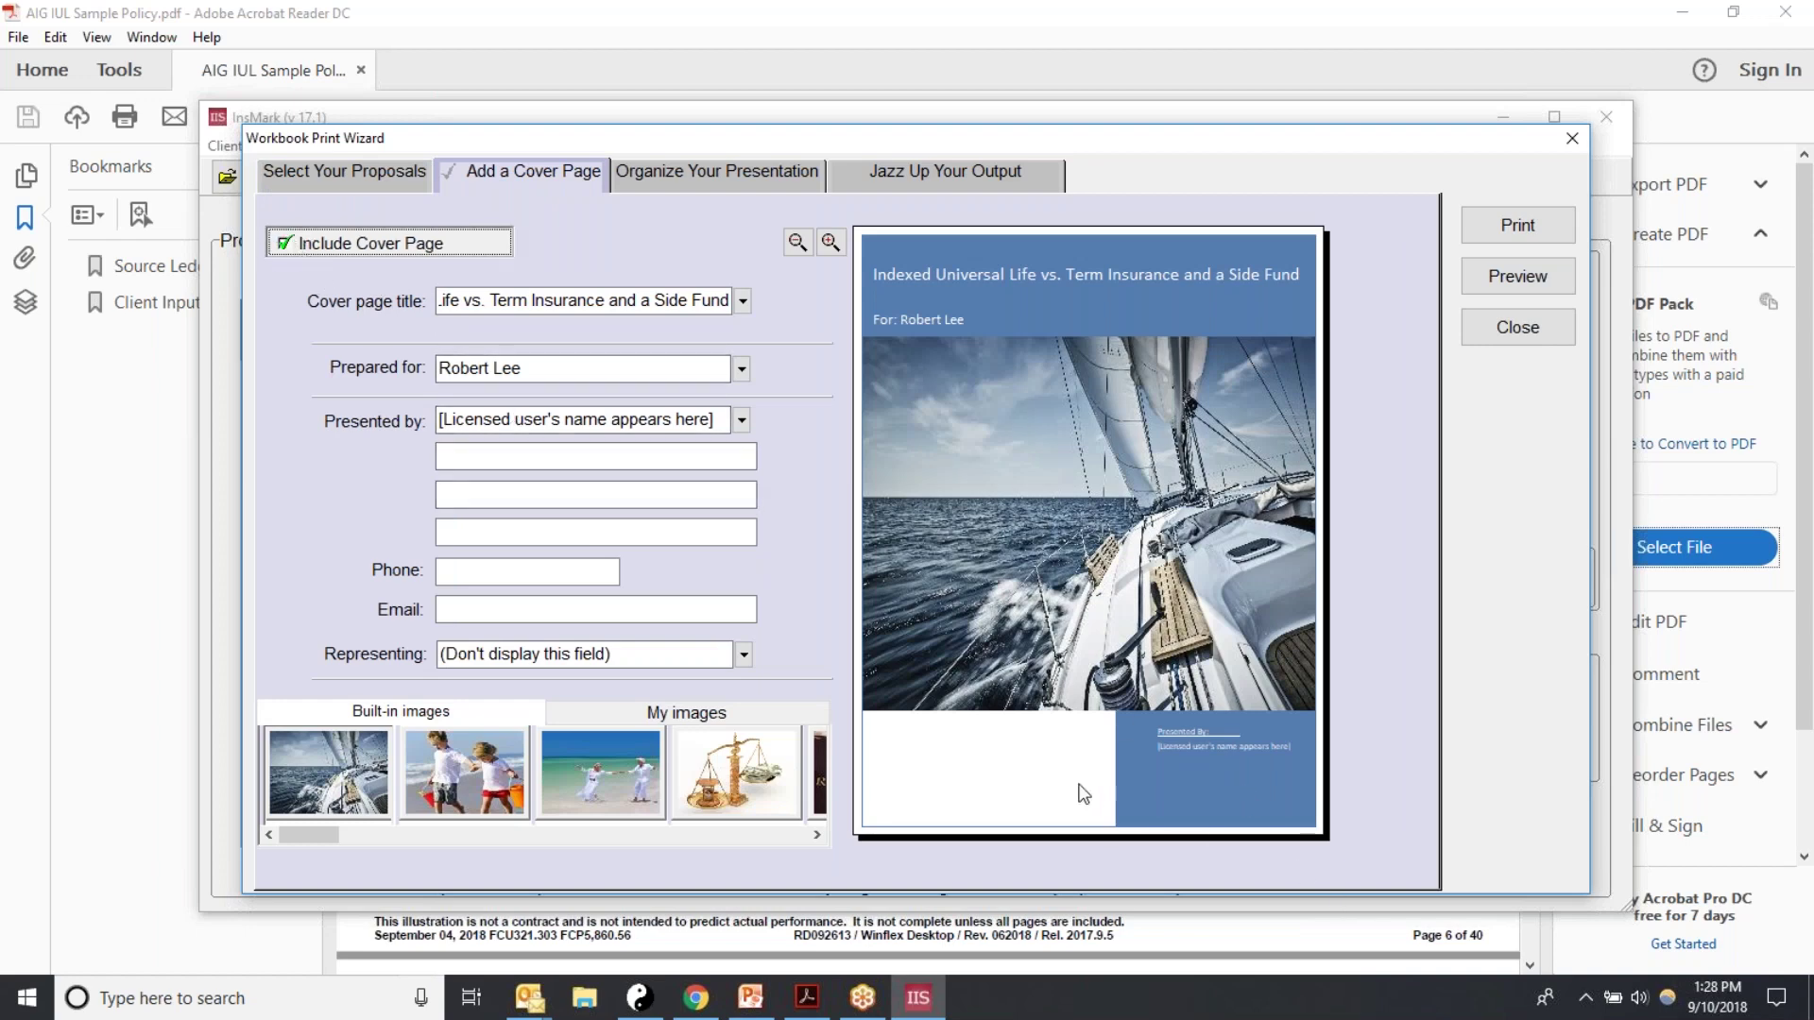
Step: Use the built-in palm-beach photo as the cover image
{"action": "left_click", "coordinate": [816, 836]}
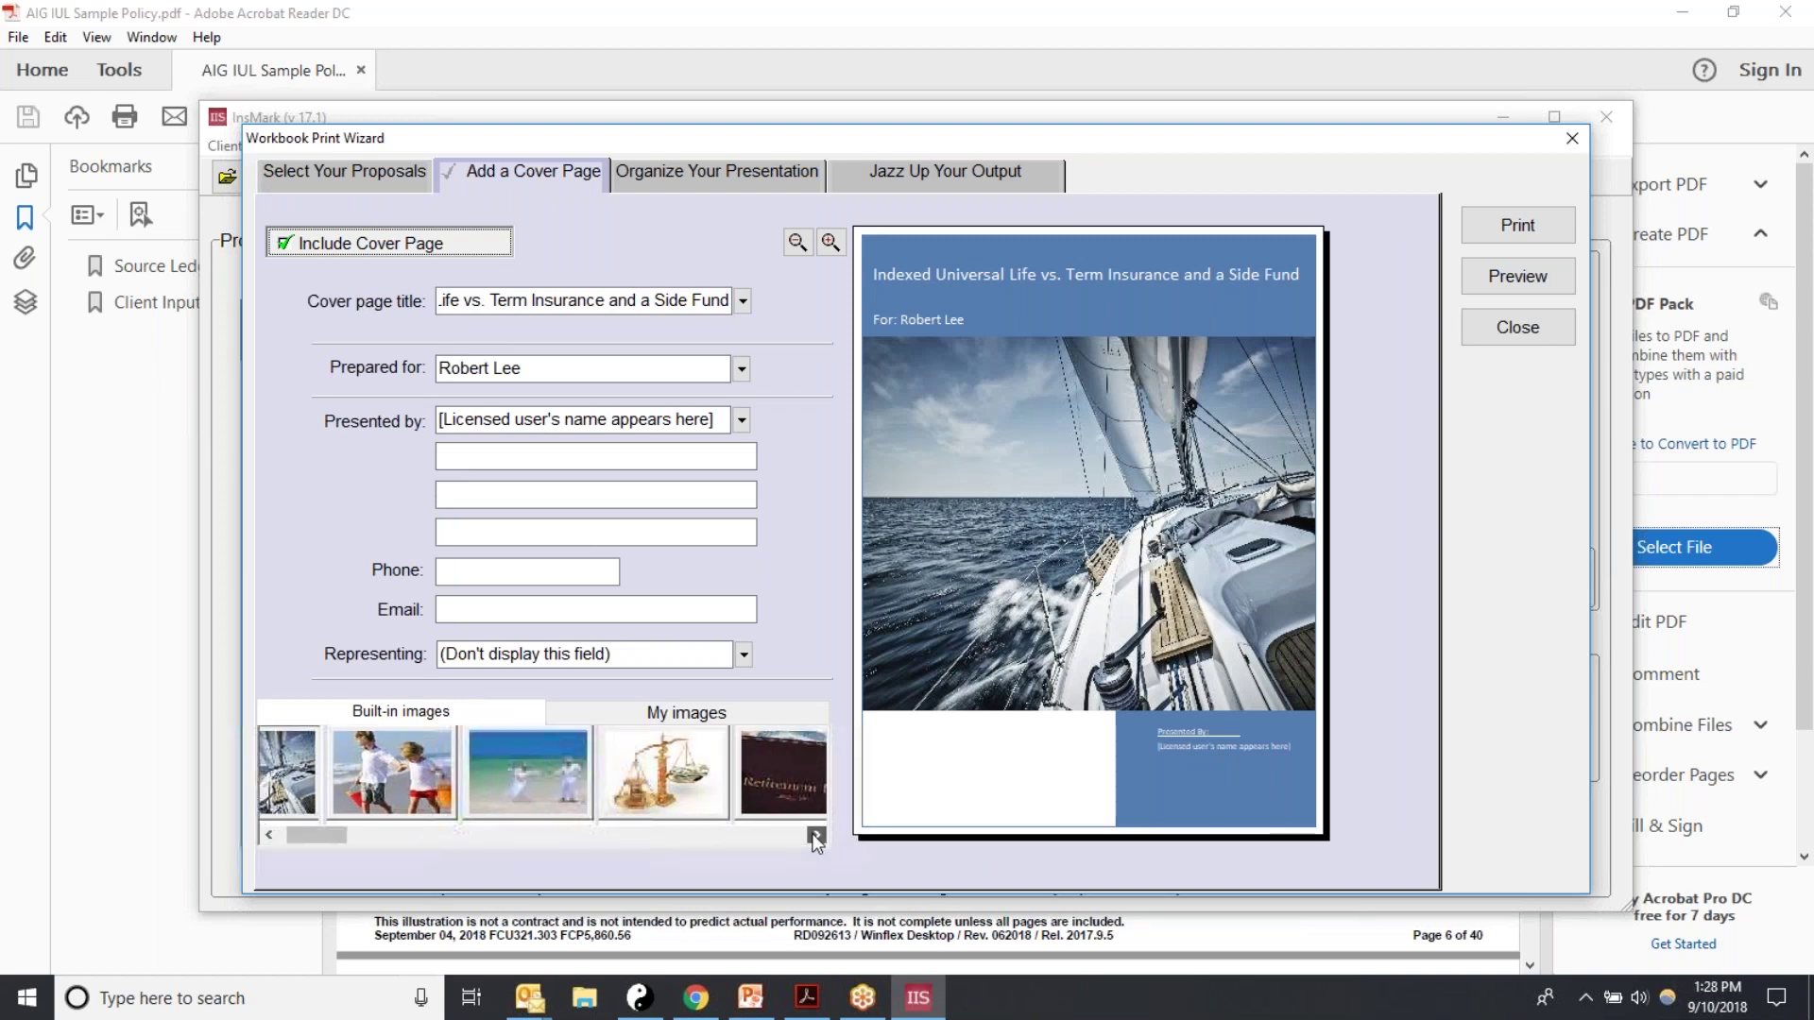
{"action": "left_click_drag", "start_coordinate": [815, 836], "coordinate": [816, 841]}
{"action": "left_click", "coordinate": [582, 782]}
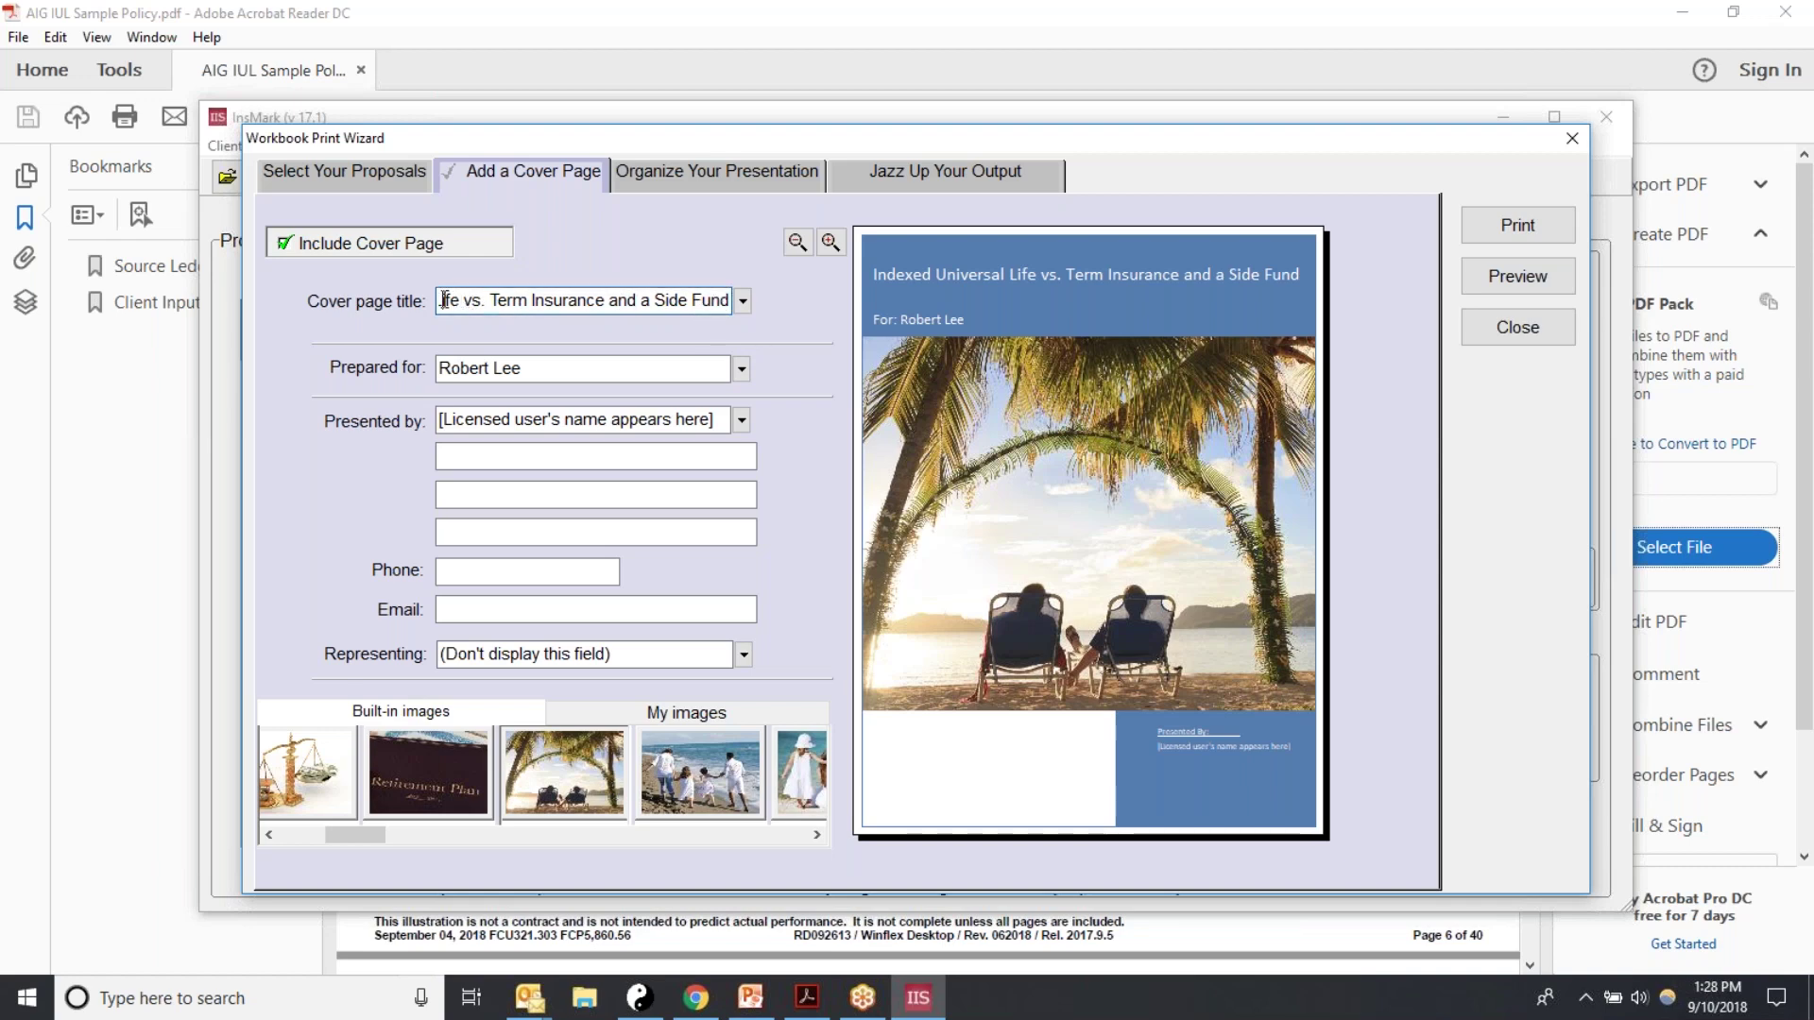
Step: Replace the cover page title with 'Retirement Planning with IUL'
{"action": "left_click_drag", "start_coordinate": [453, 300], "coordinate": [756, 299]}
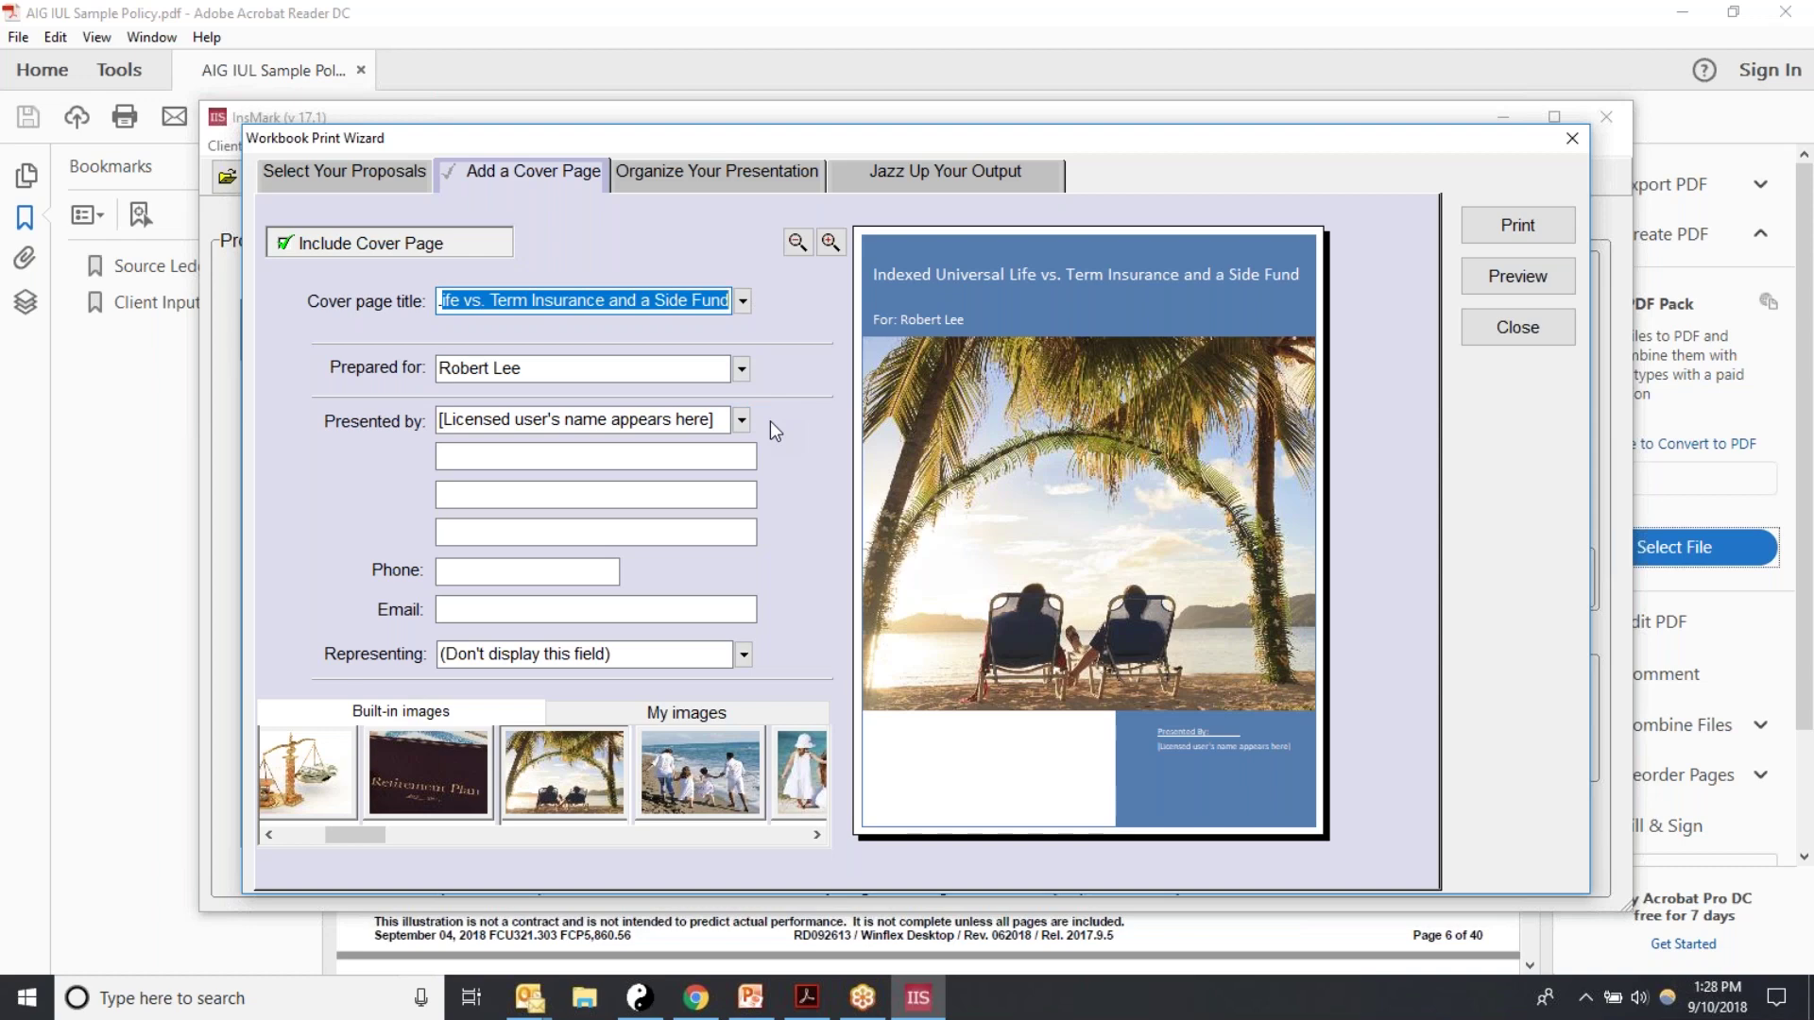
{"action": "type", "text": "Re"}
{"action": "key", "text": "BackSpace"}
{"action": "key", "text": "BackSpace"}
{"action": "key", "text": "BackSpace"}
{"action": "key", "text": "BackSpace"}
{"action": "key", "text": "BackSpace"}
{"action": "key", "text": "BackSpace"}
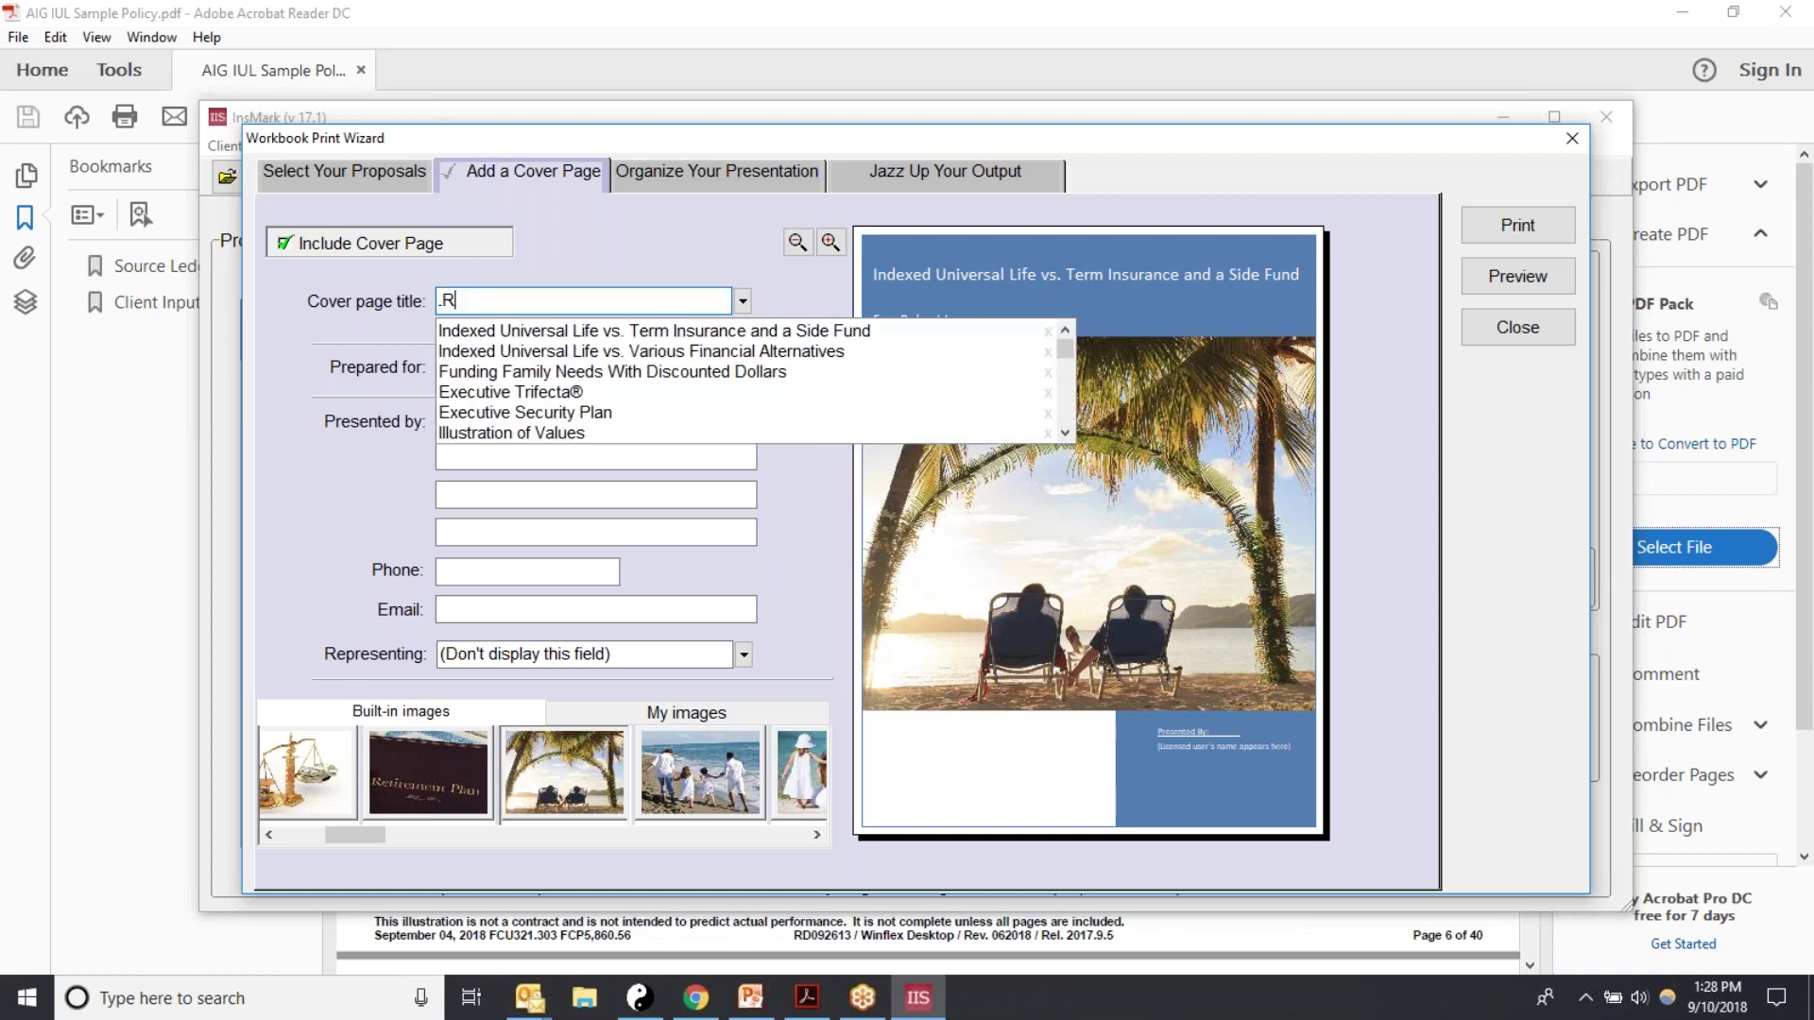
{"action": "key", "text": "BackSpace"}
{"action": "key", "text": "BackSpace"}
{"action": "key", "text": "BackSpace"}
{"action": "key", "text": "BackSpace"}
{"action": "key", "text": "BackSpace"}
{"action": "key", "text": "BackSpace"}
{"action": "key", "text": "BackSpace"}
{"action": "key", "text": "BackSpace"}
{"action": "key", "text": "BackSpace"}
{"action": "key", "text": "BackSpace"}
{"action": "key", "text": "BackSpace"}
{"action": "key", "text": "BackSpace"}
{"action": "key", "text": "BackSpace"}
{"action": "key", "text": "BackSpace"}
{"action": "key", "text": "BackSpace"}
{"action": "type", "text": "REtirement"}
{"action": "key", "text": "BackSpace"}
{"action": "key", "text": "BackSpace"}
{"action": "key", "text": "BackSpace"}
{"action": "key", "text": "BackSpace"}
{"action": "key", "text": "BackSpace"}
{"action": "key", "text": "BackSpace"}
{"action": "key", "text": "BackSpace"}
{"action": "key", "text": "BackSpace"}
{"action": "key", "text": "BackSpace"}
{"action": "key", "text": "BackSpace"}
{"action": "type", "text": "Retirement Planning"}
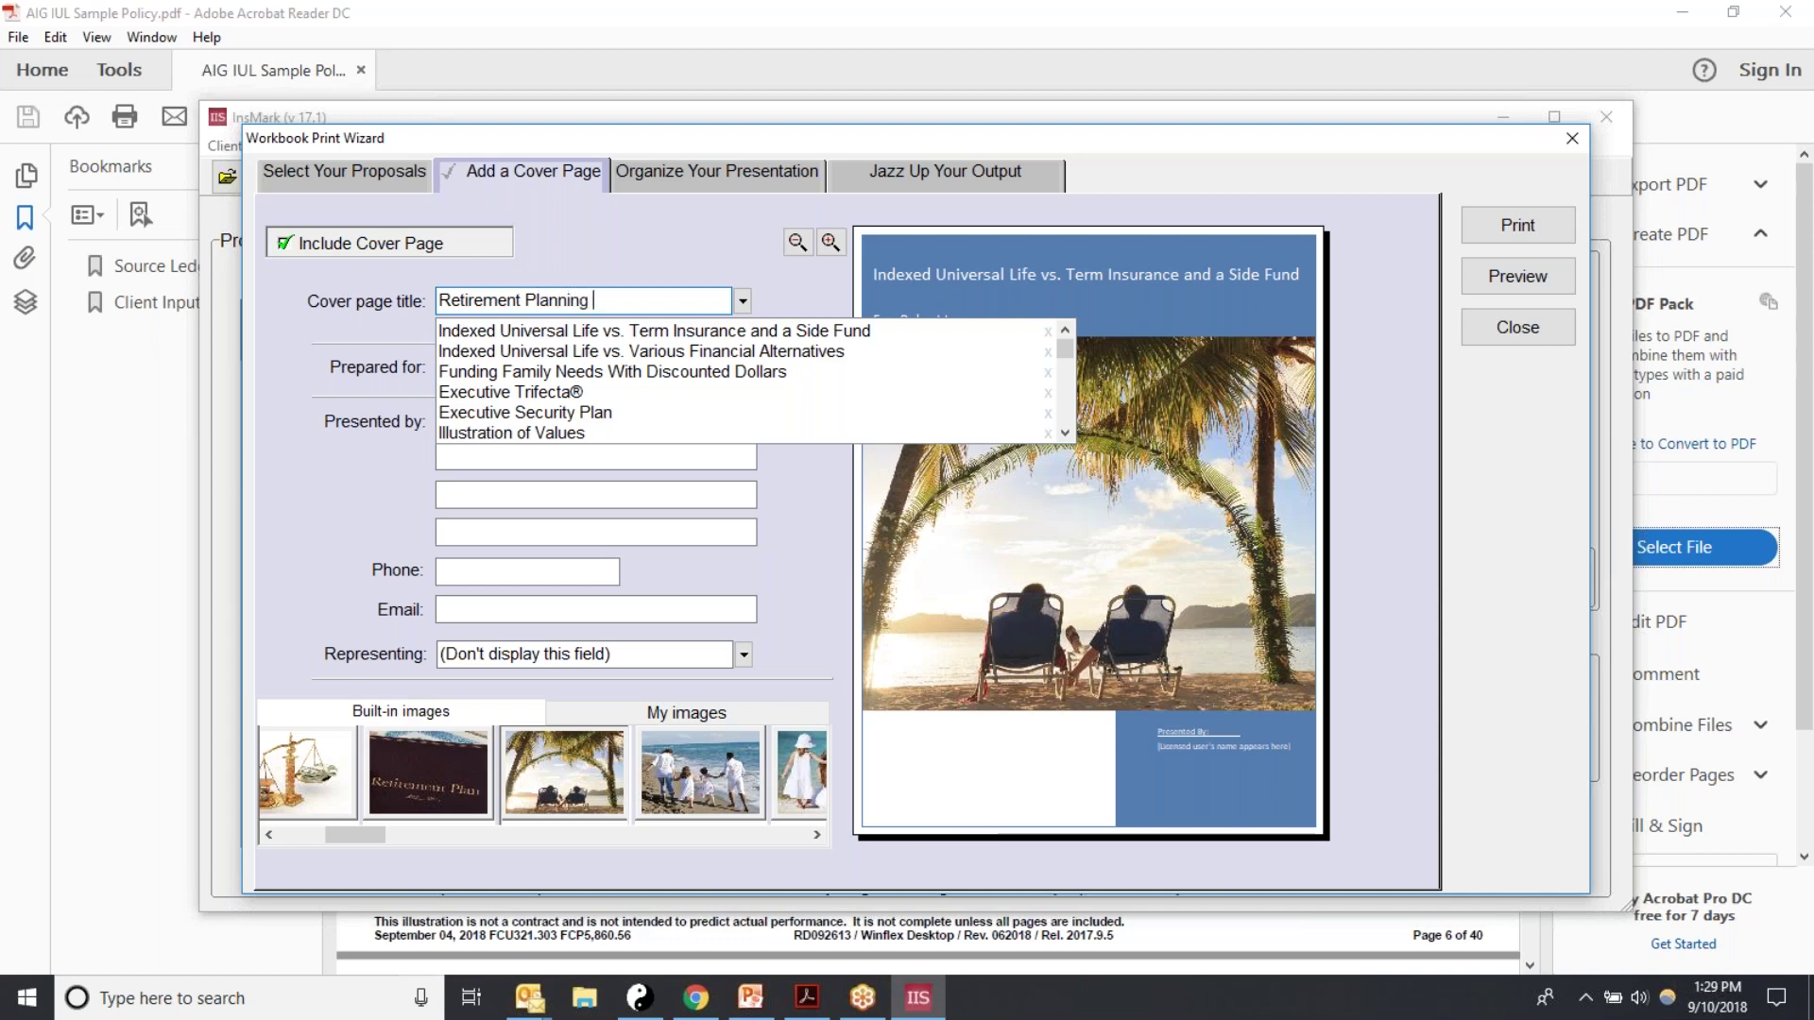
{"action": "type", "text": " with IUL"}
{"action": "key", "text": "Tab"}
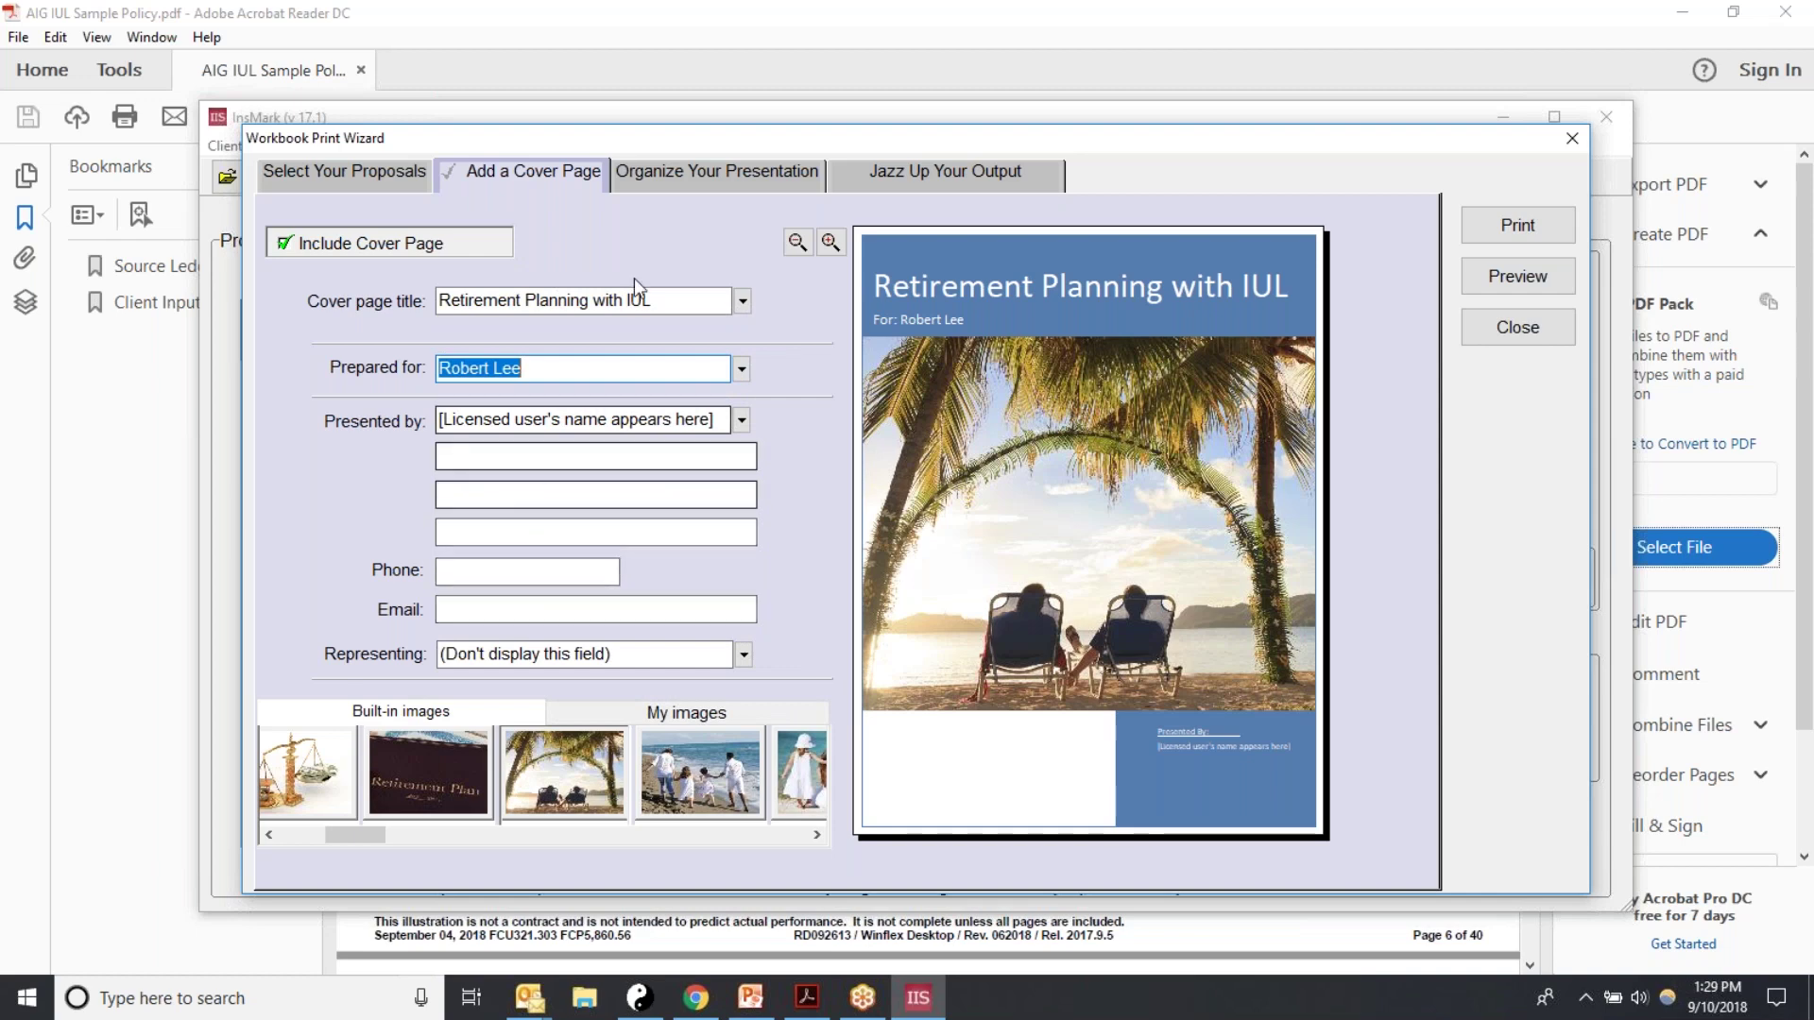
Step: Include a table of contents and section pages, then preview the 50-page workbook
{"action": "left_click", "coordinate": [672, 174]}
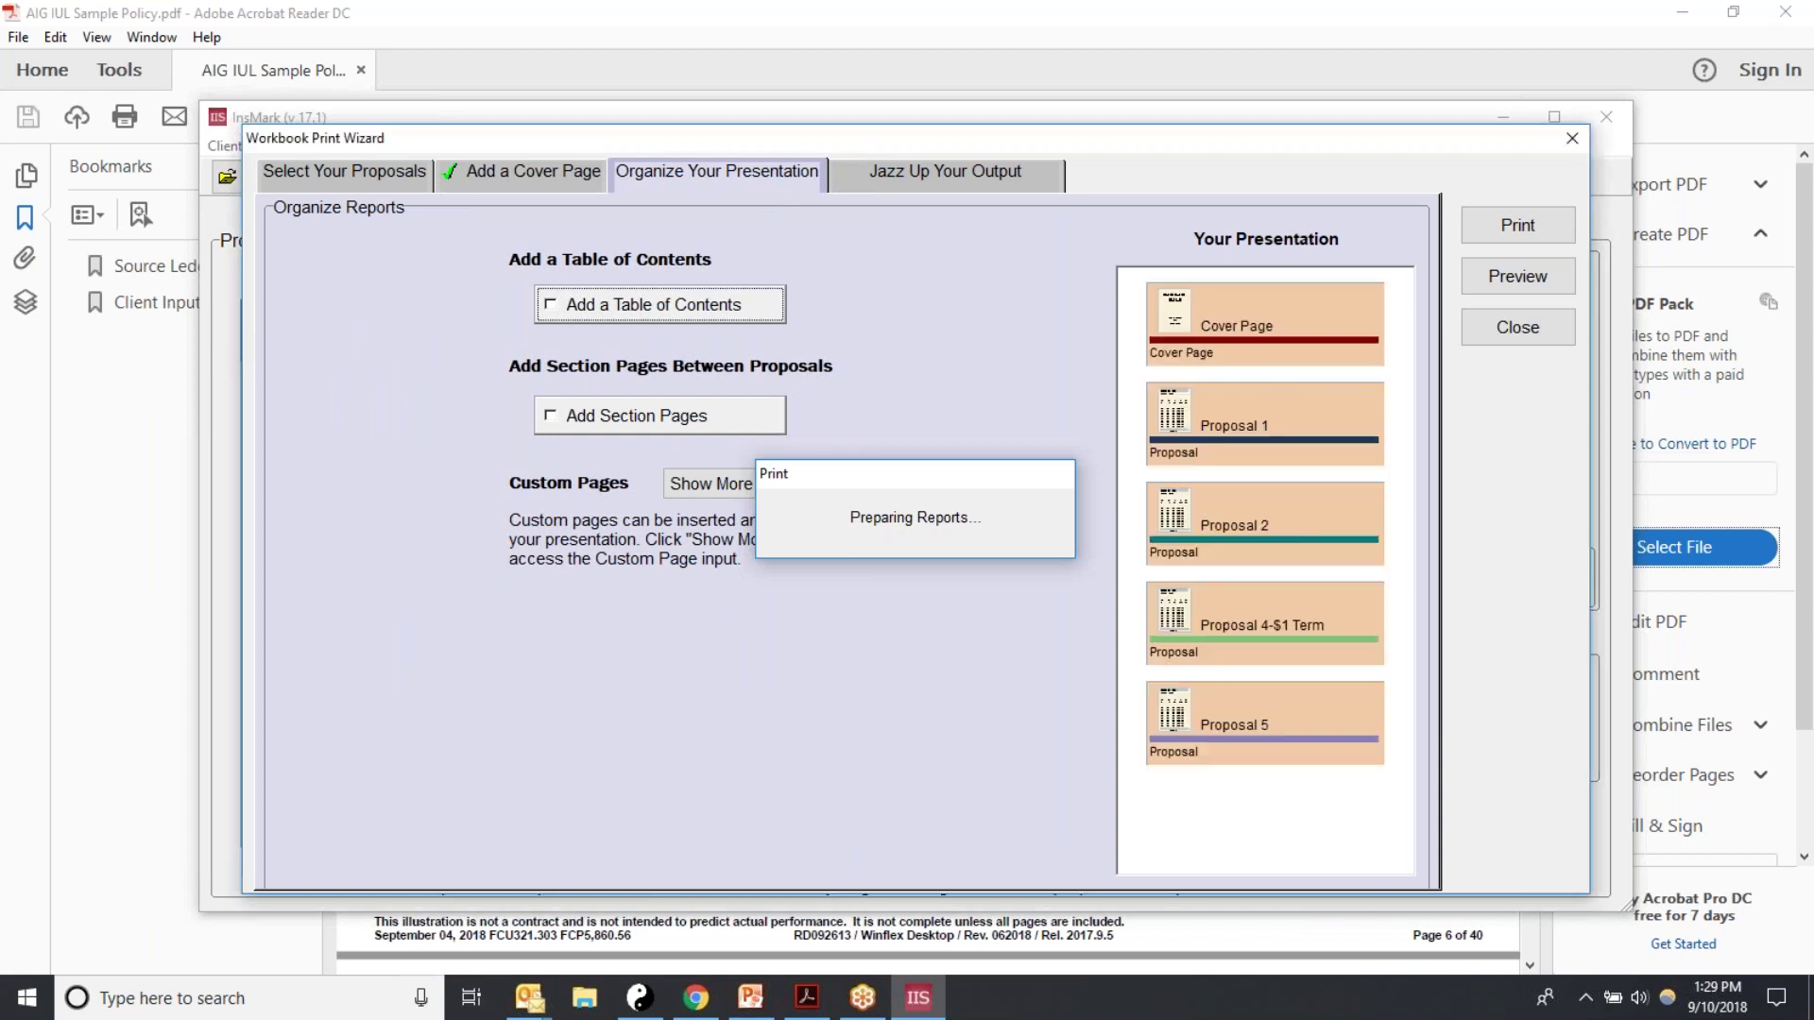
{"action": "left_click", "coordinate": [565, 306]}
{"action": "left_click", "coordinate": [553, 418]}
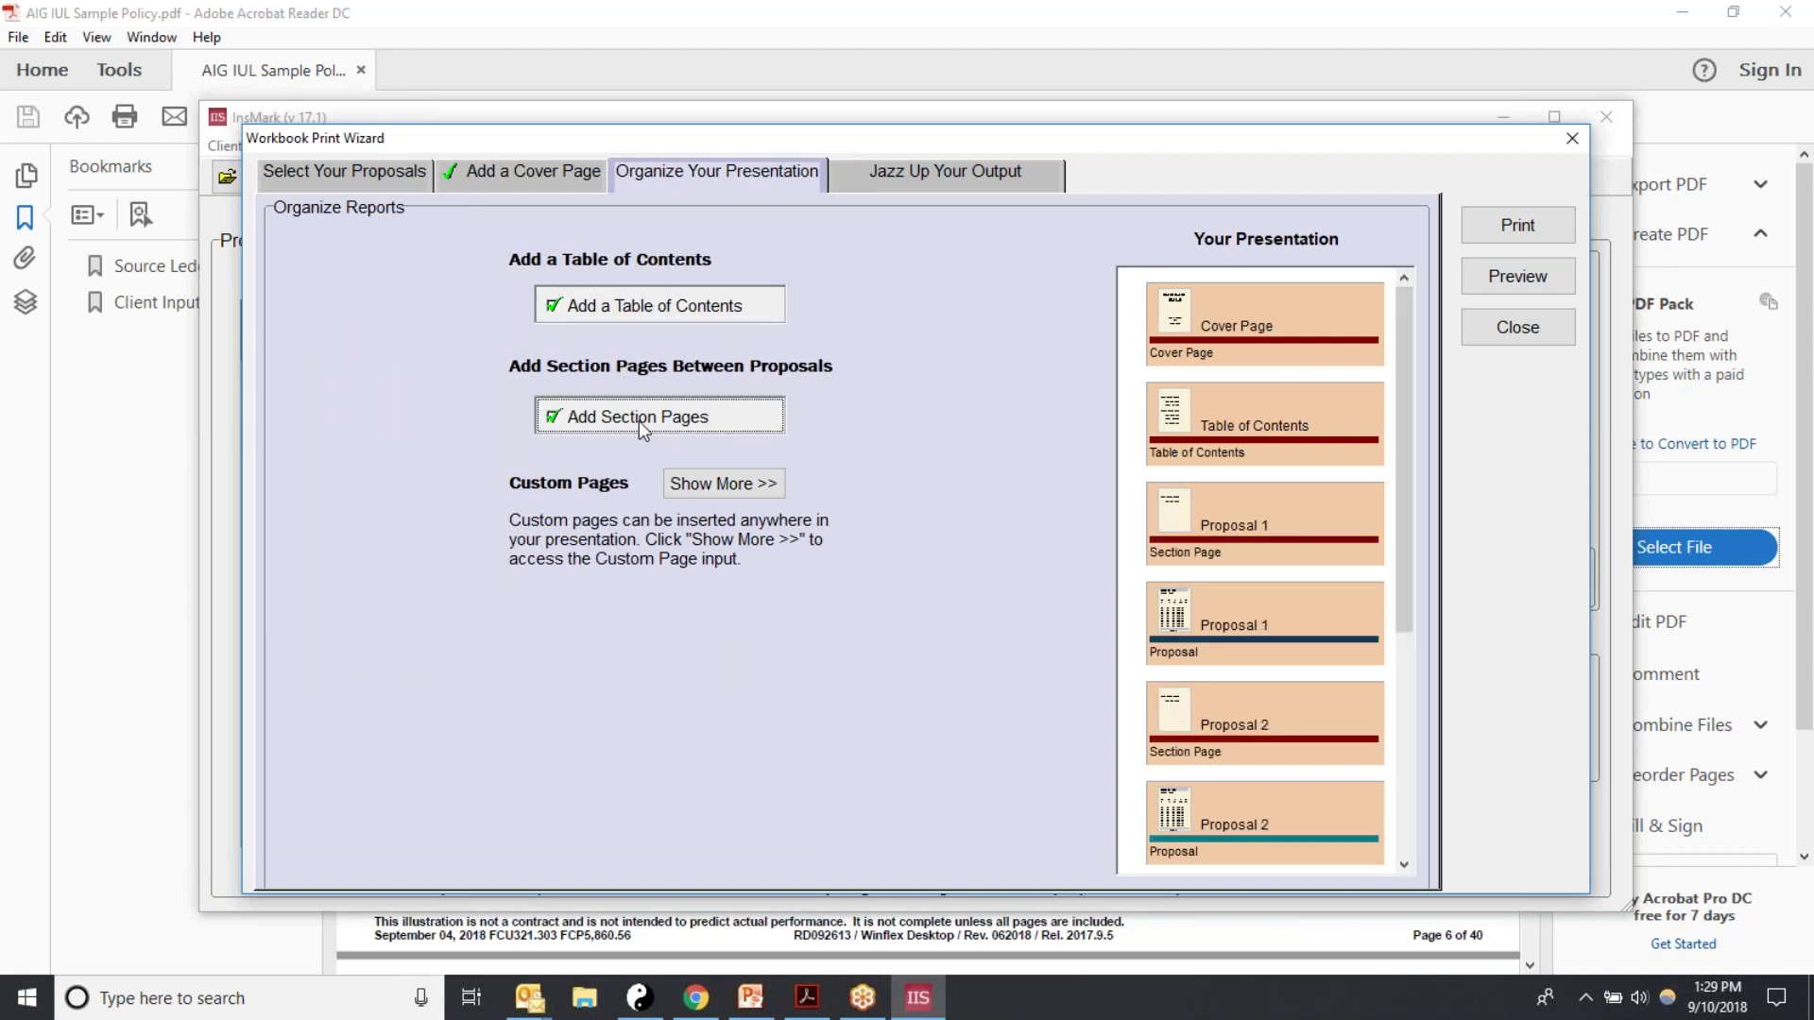
{"action": "left_click", "coordinate": [1542, 280]}
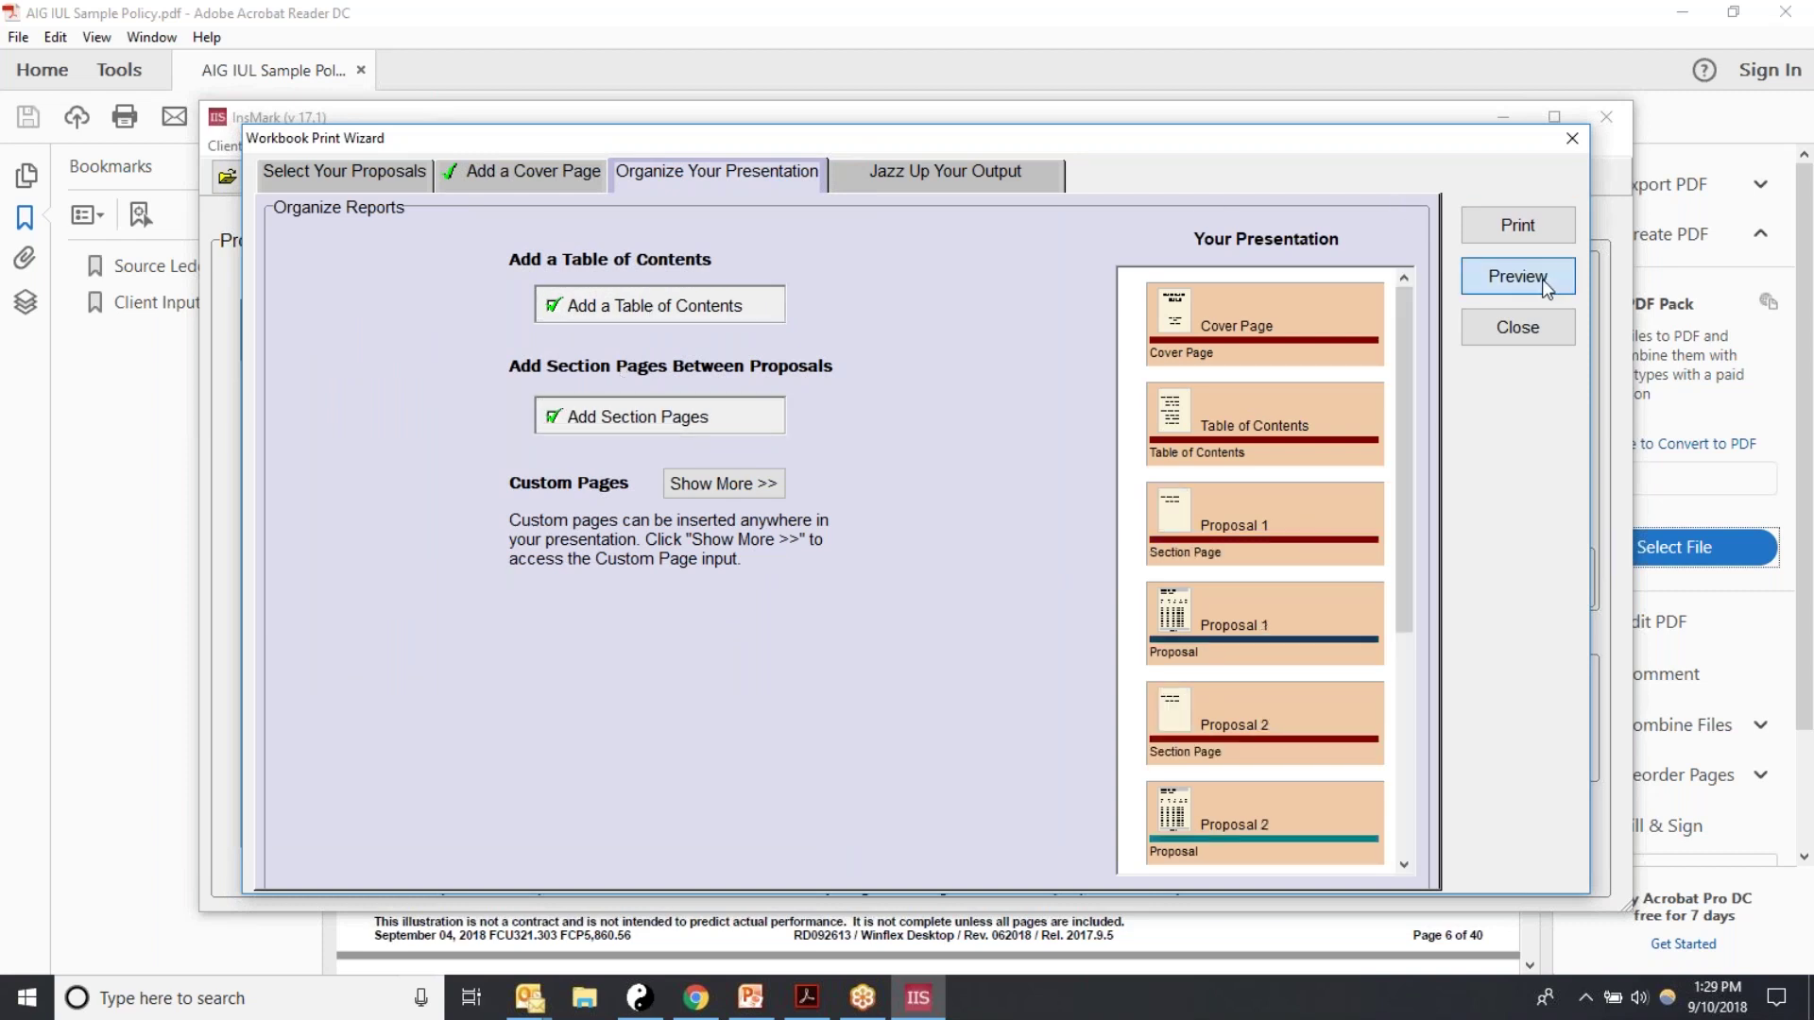
{"action": "left_click", "coordinate": [1542, 279]}
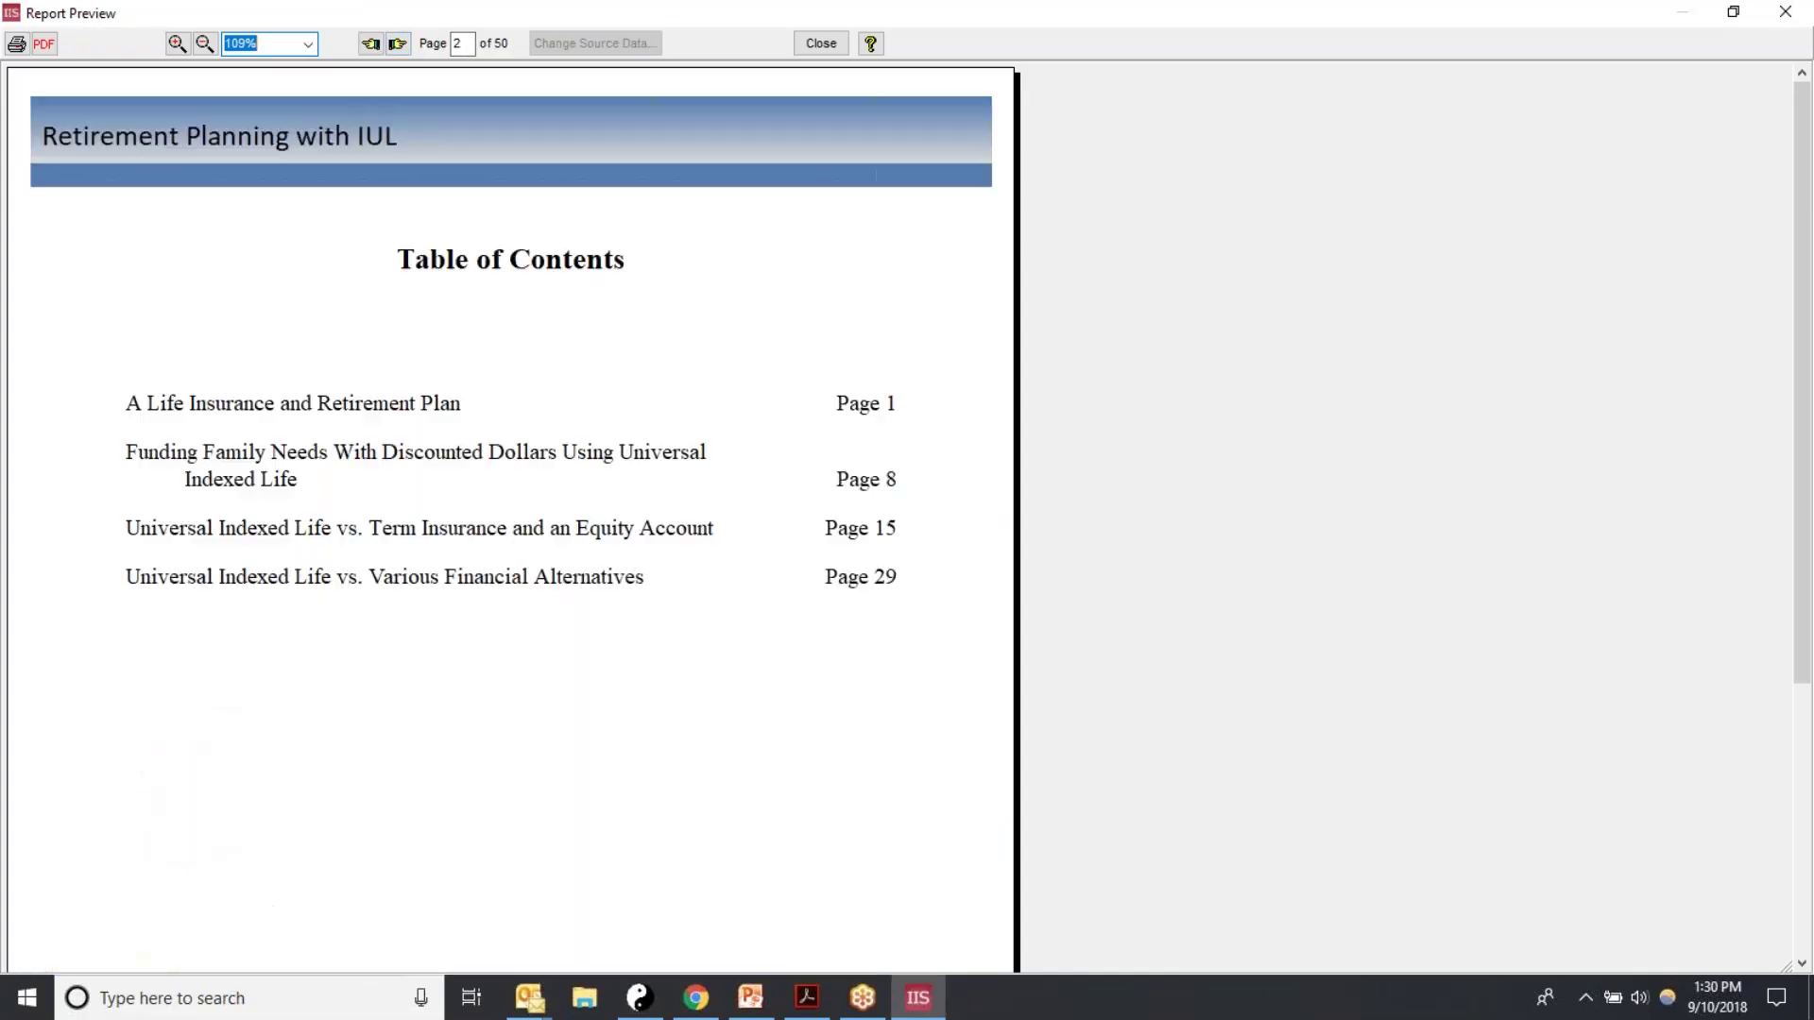
Step: Check the table of contents and preview pages 5–6, then close the workbook preview
{"action": "left_click", "coordinate": [399, 45]}
{"action": "left_click", "coordinate": [397, 44]}
{"action": "left_click", "coordinate": [397, 44]}
{"action": "left_click", "coordinate": [397, 43]}
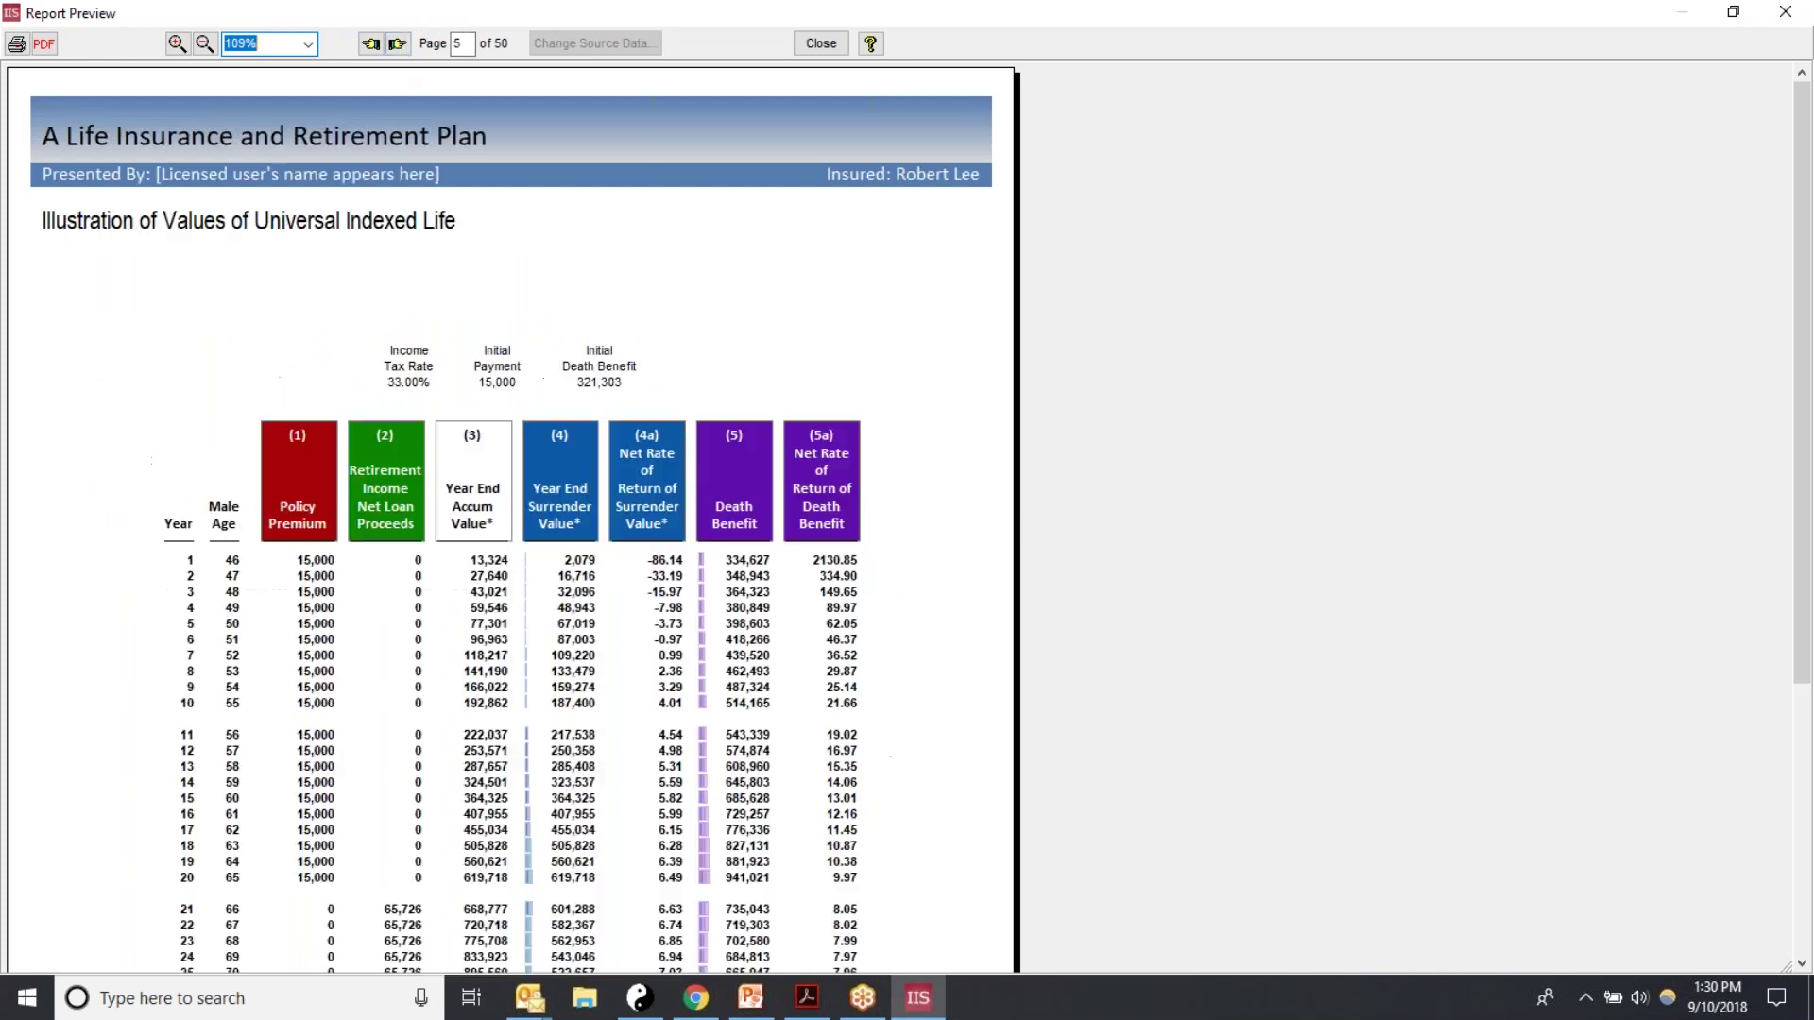
{"action": "left_click", "coordinate": [397, 44]}
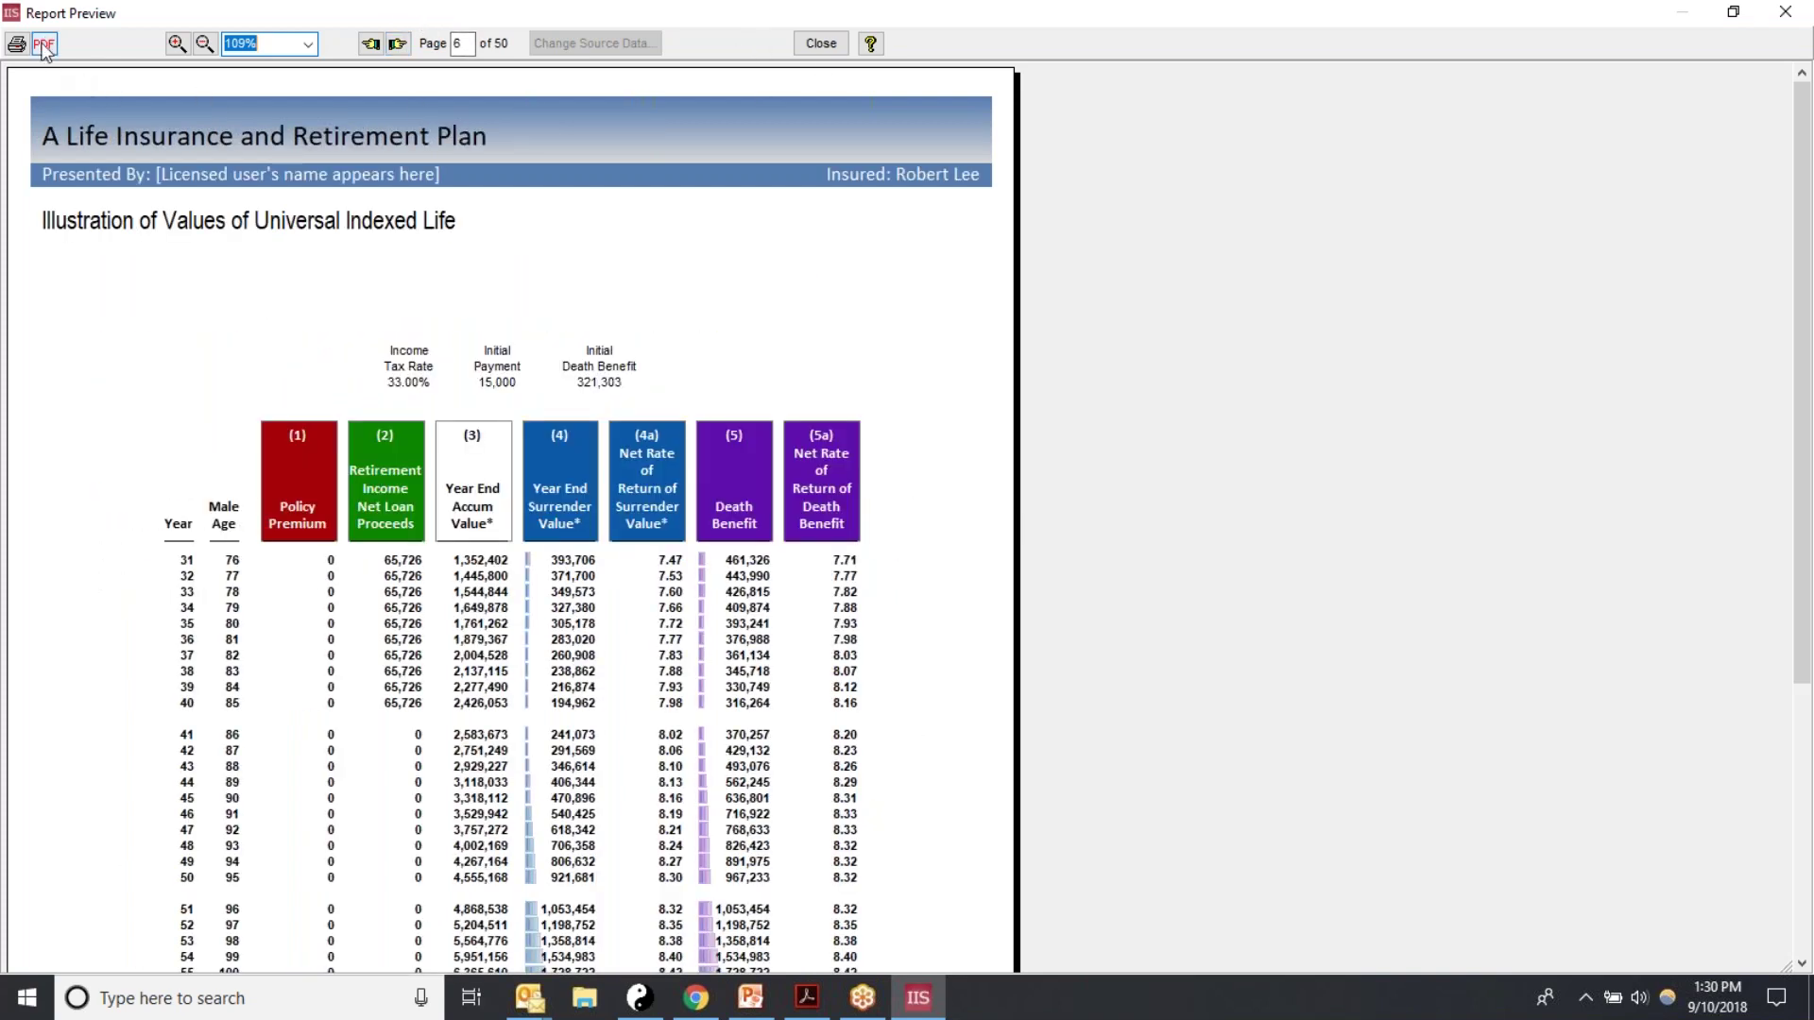
{"action": "left_click", "coordinate": [820, 44]}
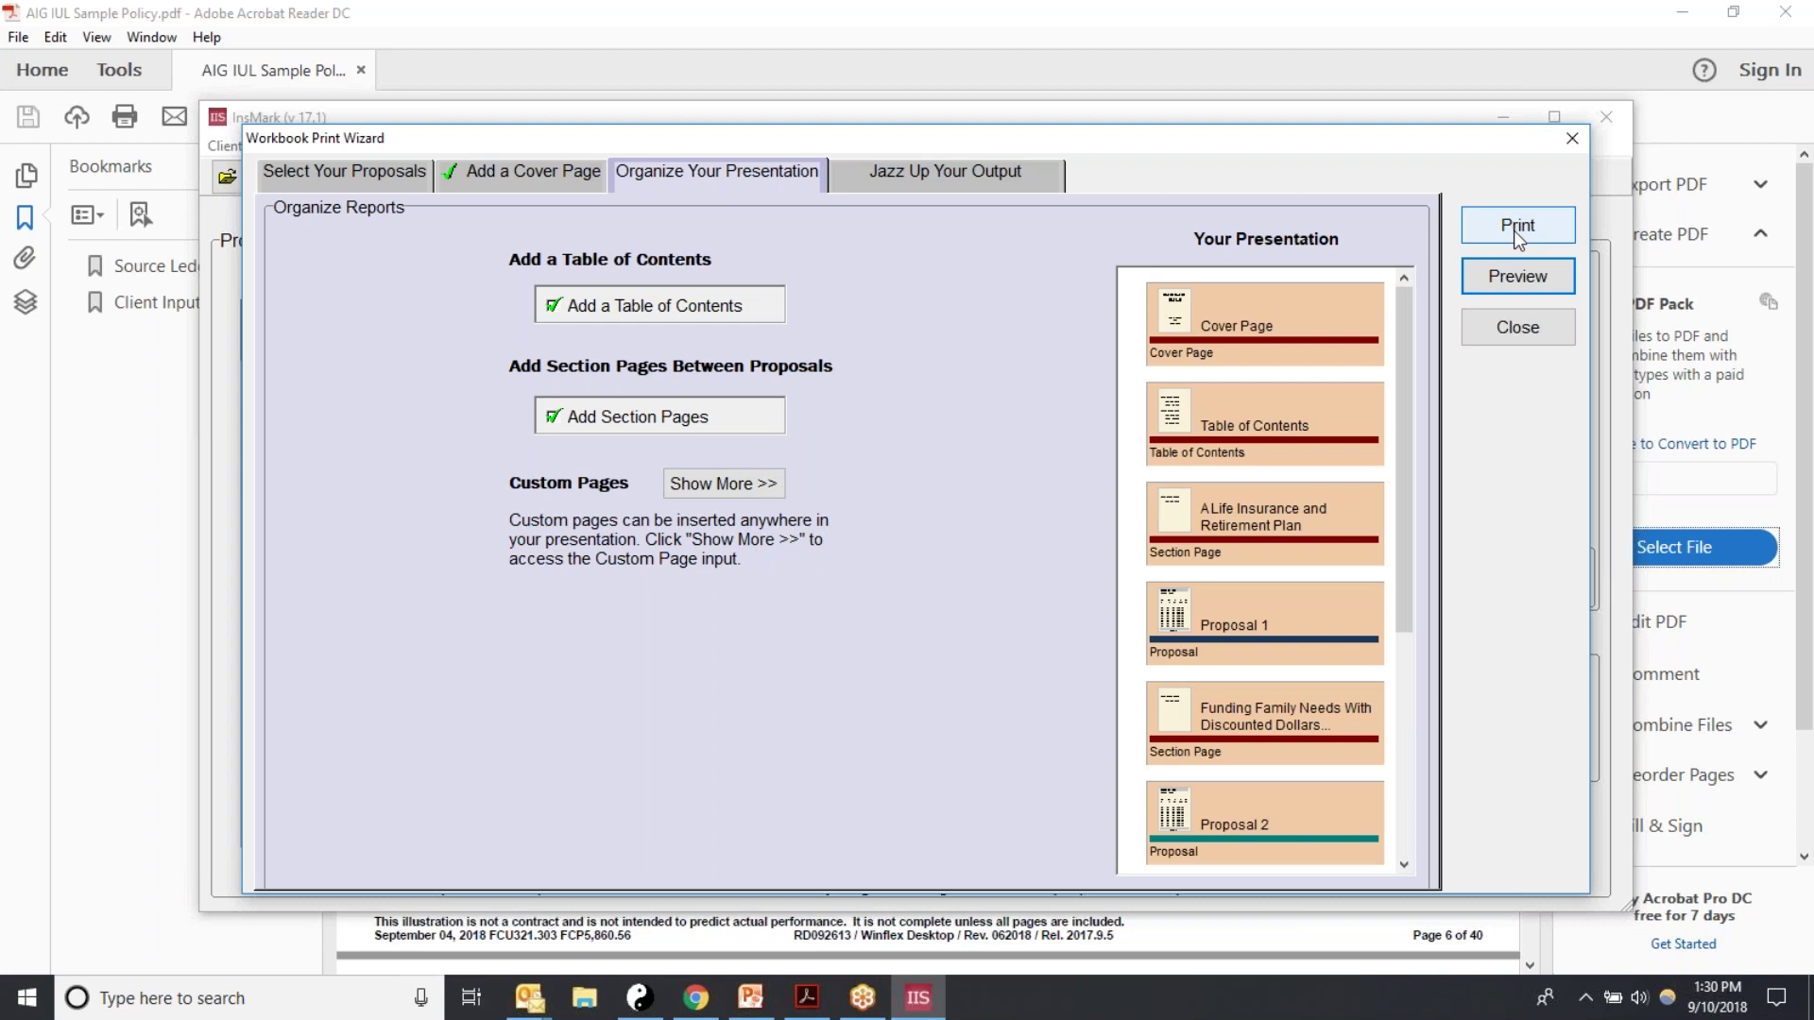
Step: Print all 50 workbook pages to a PDF file
{"action": "left_click", "coordinate": [1514, 231]}
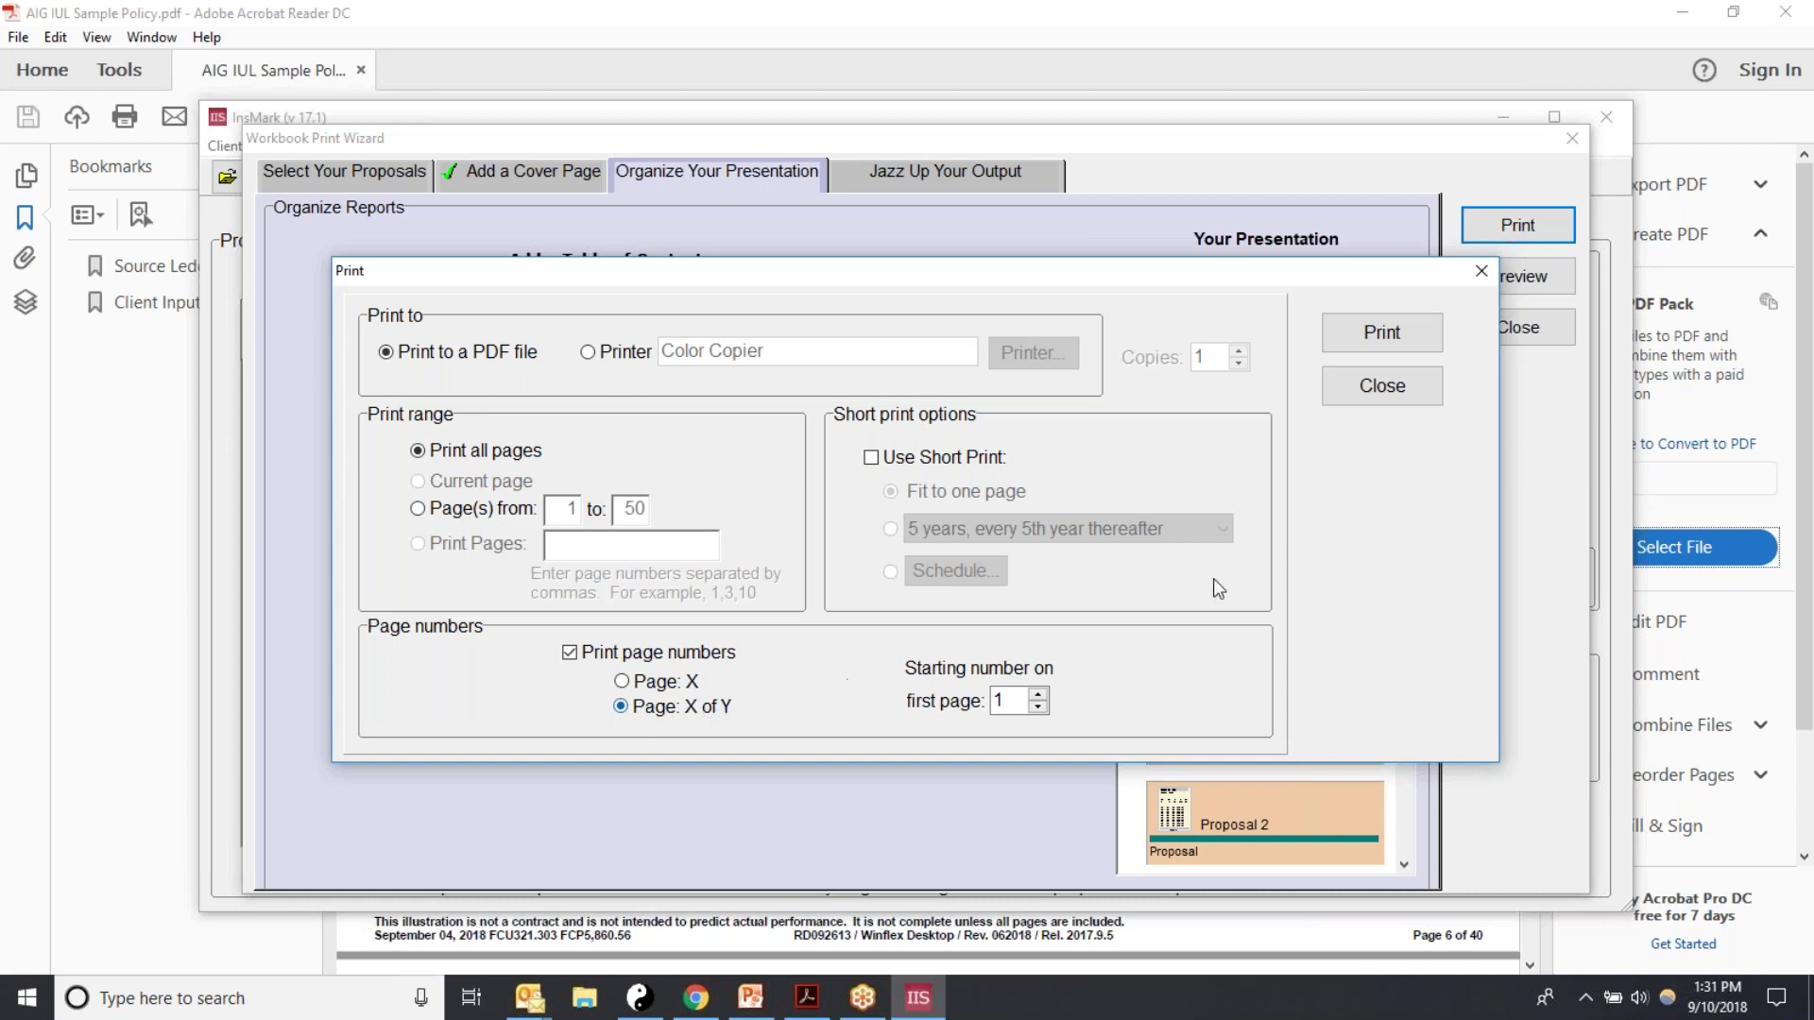
{"action": "left_click", "coordinate": [1396, 335]}
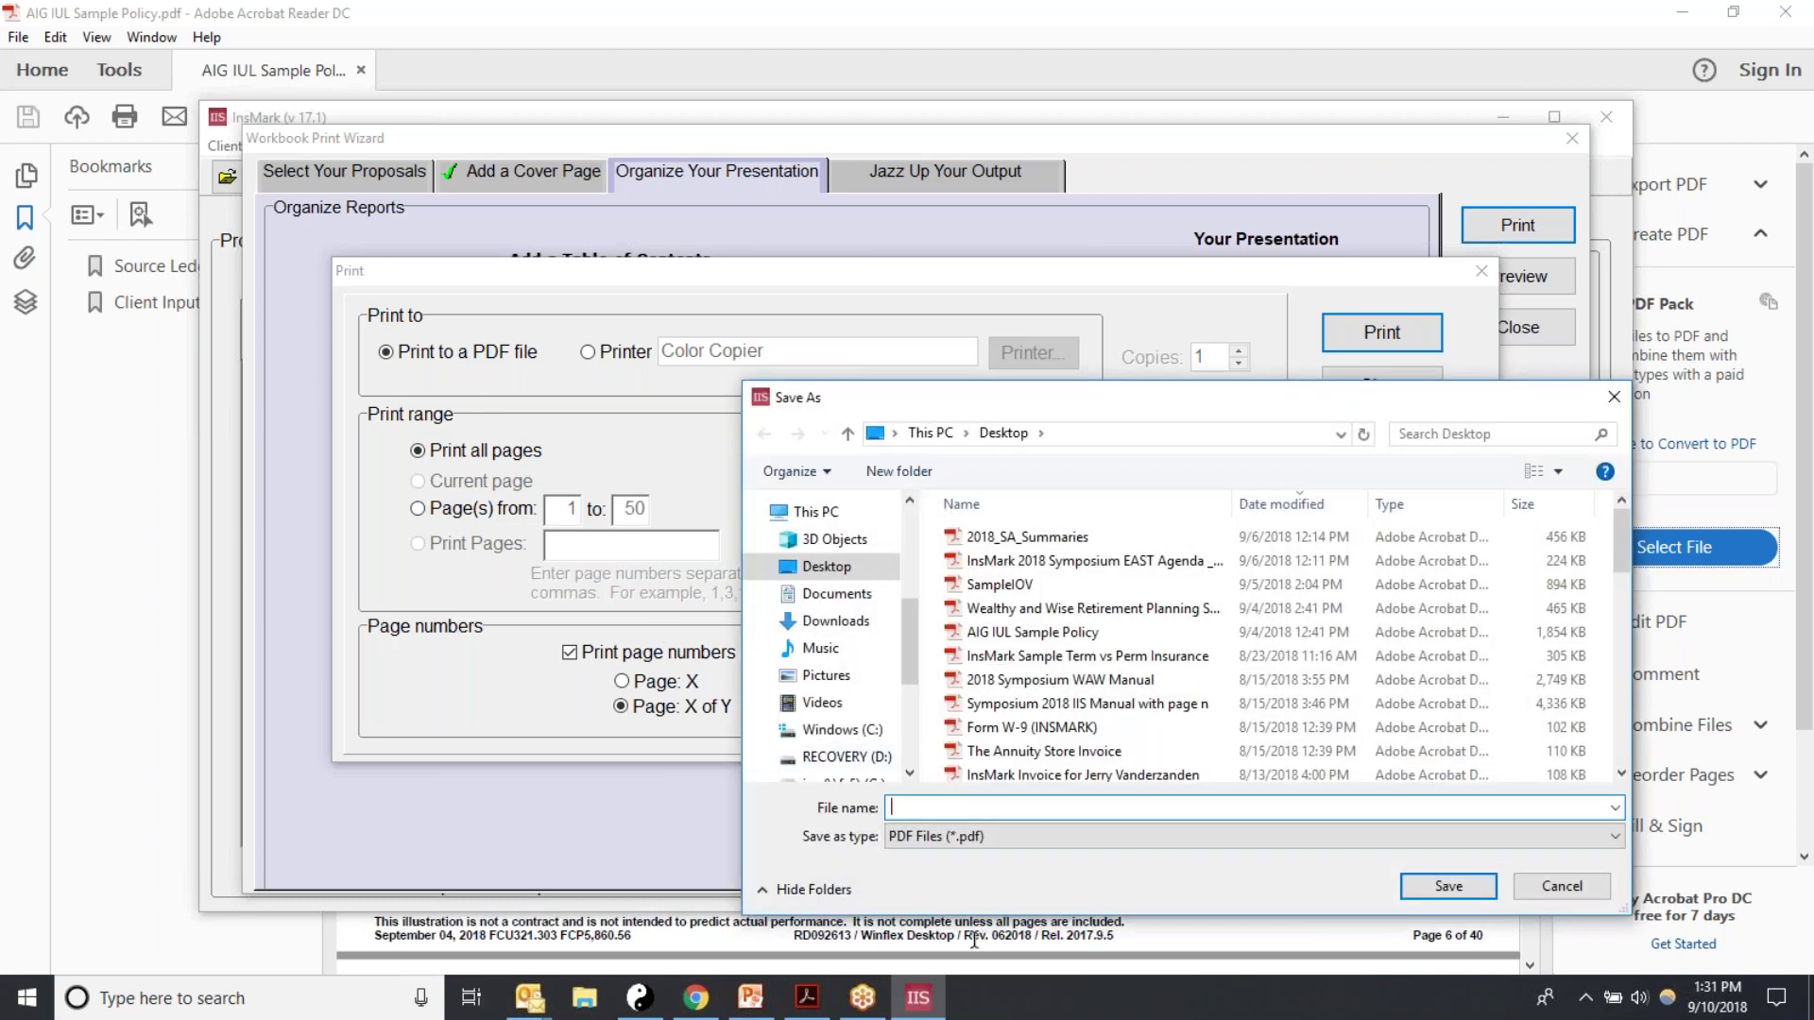
Step: Save the PDF as the client's name plus 'IUL Analysis', then dismiss the 'Unable to create file' error
{"action": "type", "text": "Ab"}
{"action": "key", "text": "BackSpace"}
{"action": "type", "text": "nalysis"}
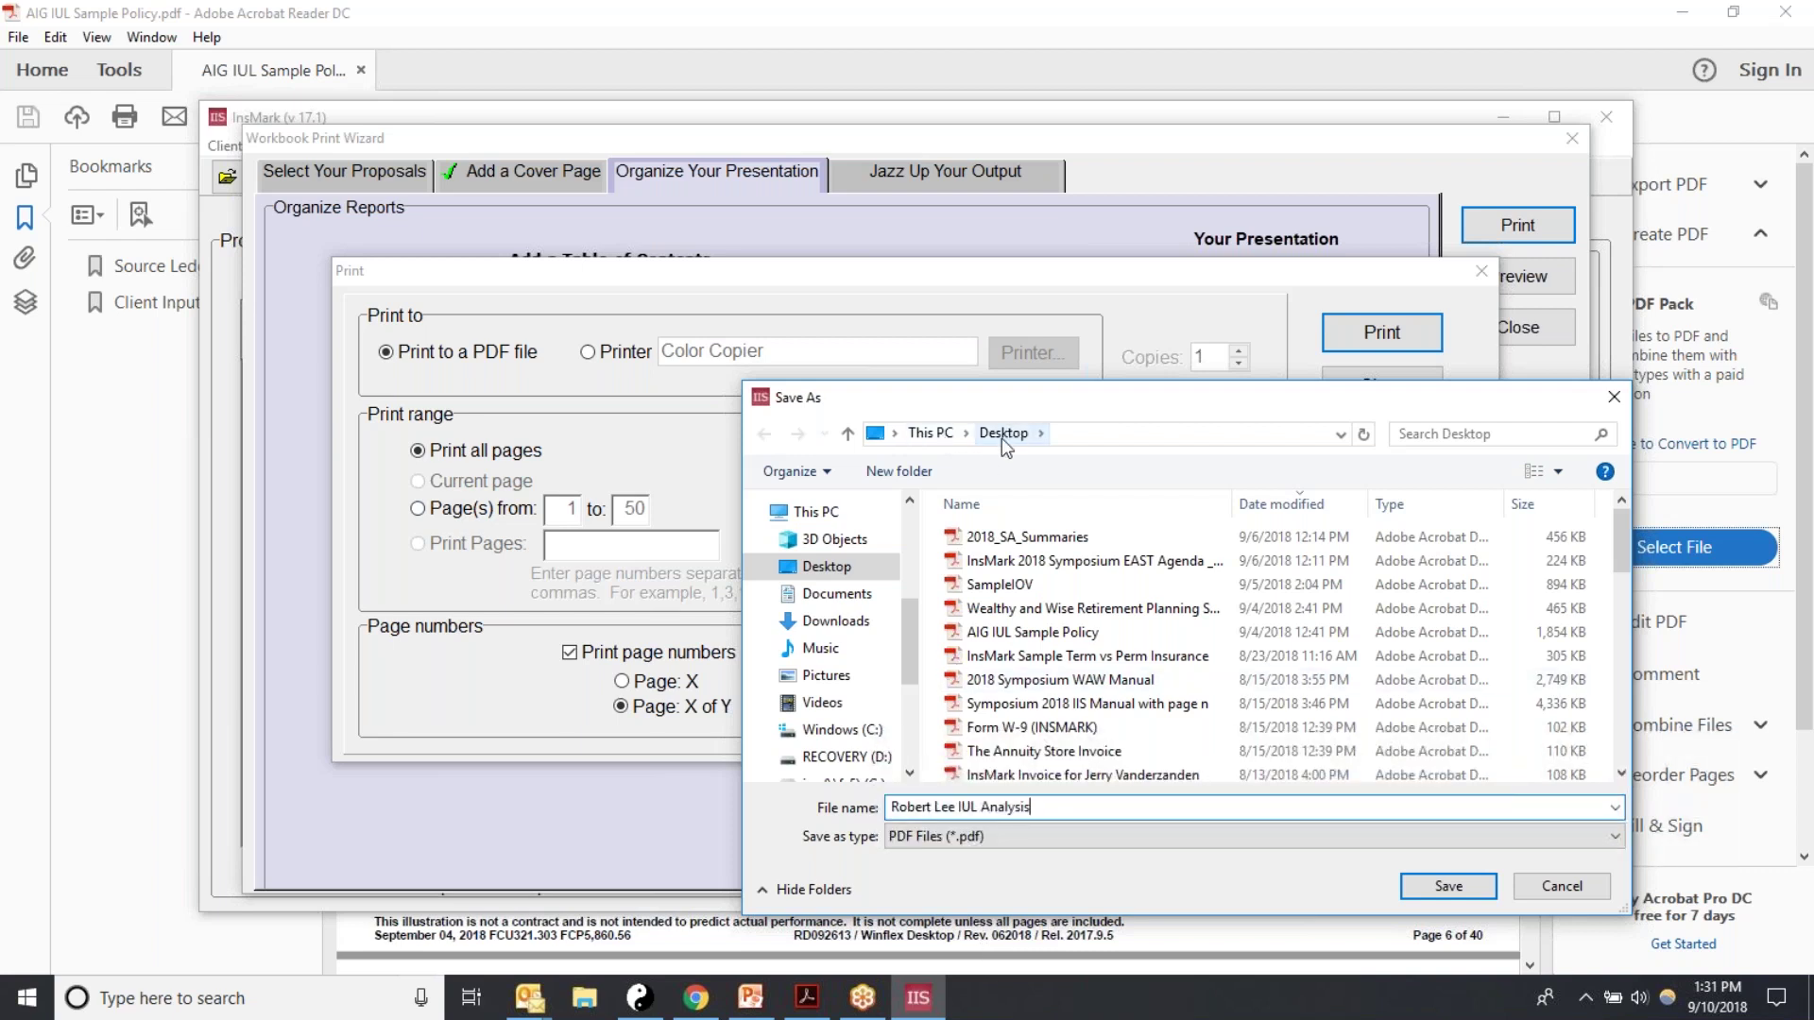
{"action": "left_click", "coordinate": [1455, 886]}
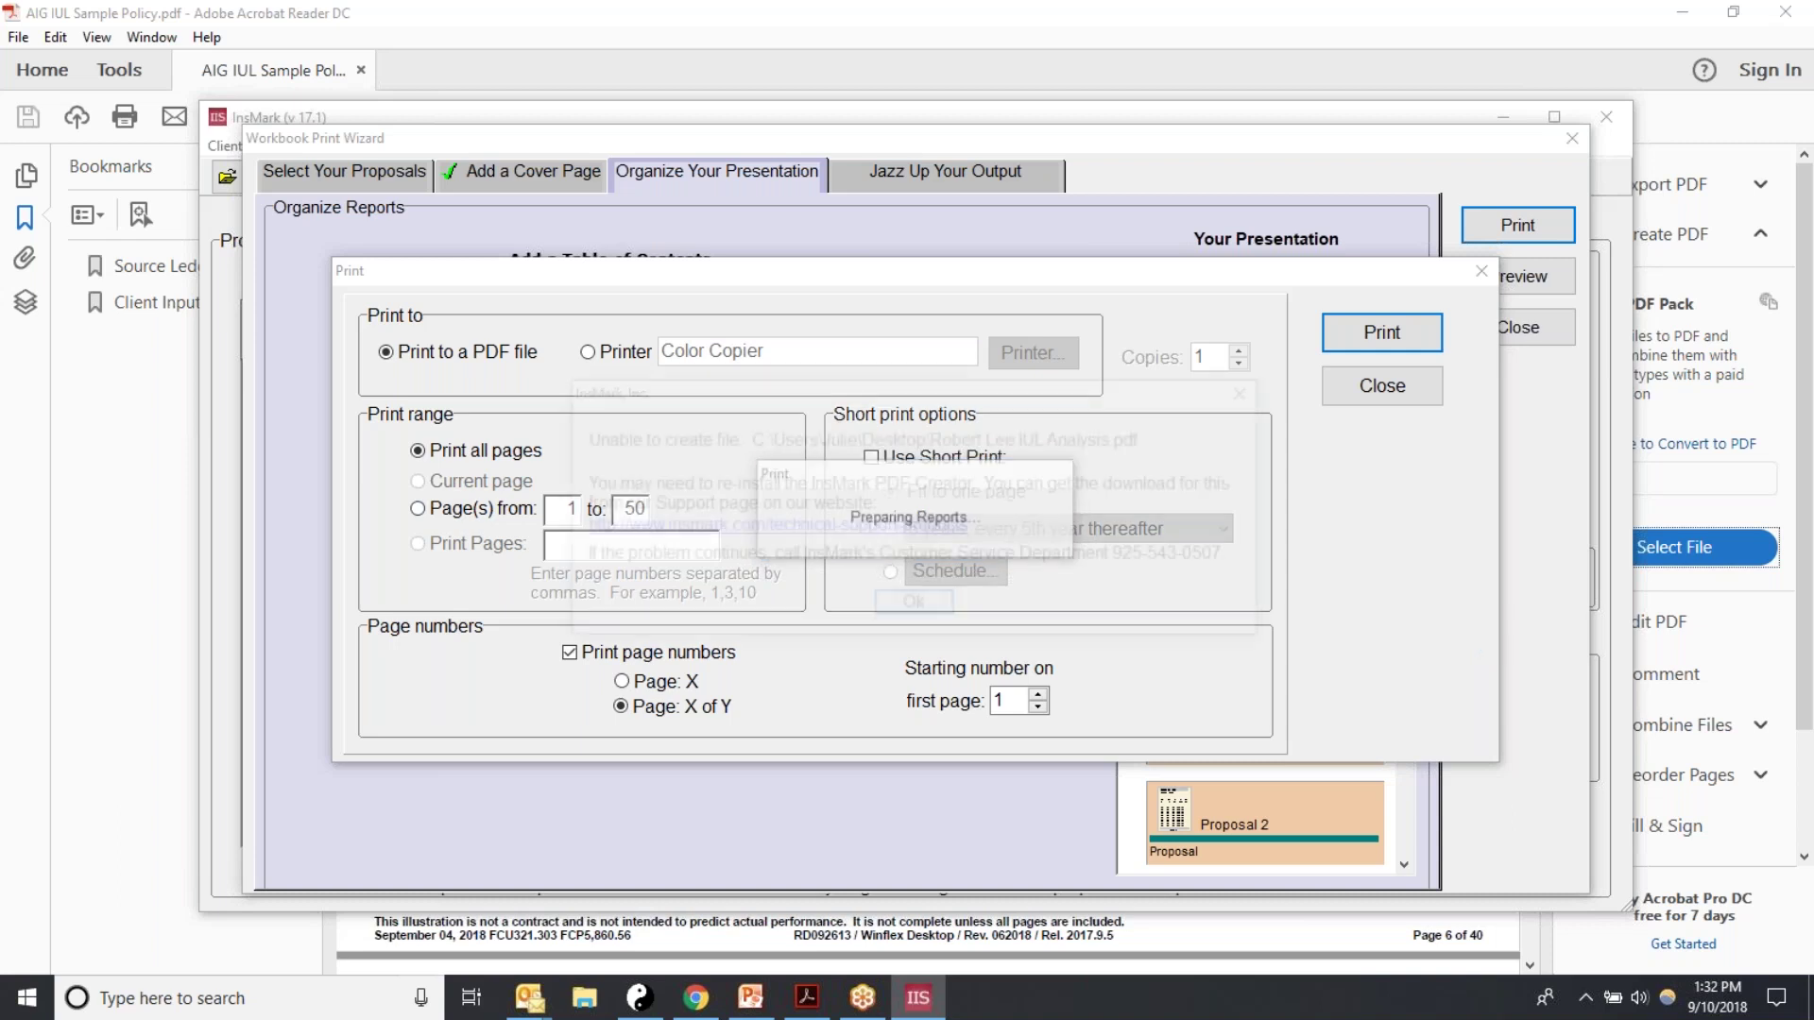
{"action": "left_click", "coordinate": [913, 606]}
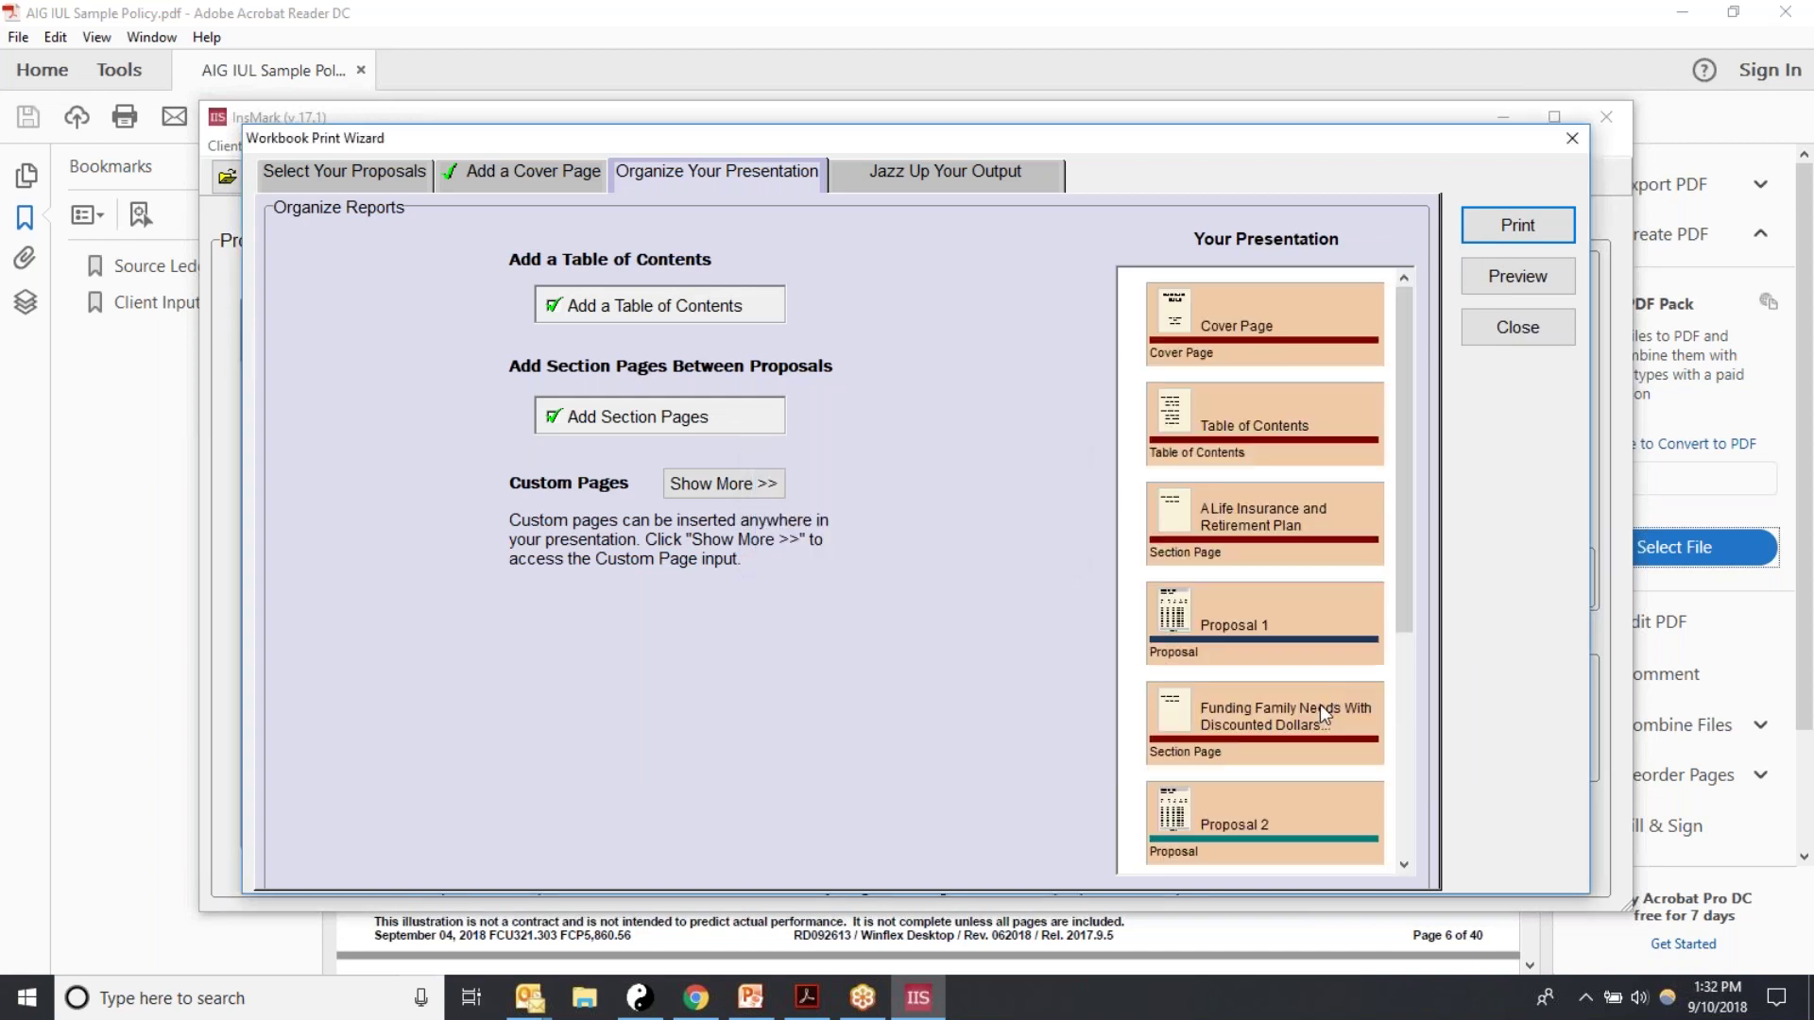
Step: Close the workbook print wizard and minimize the sample policy PDF to reveal InsMark
{"action": "left_click", "coordinate": [1510, 331]}
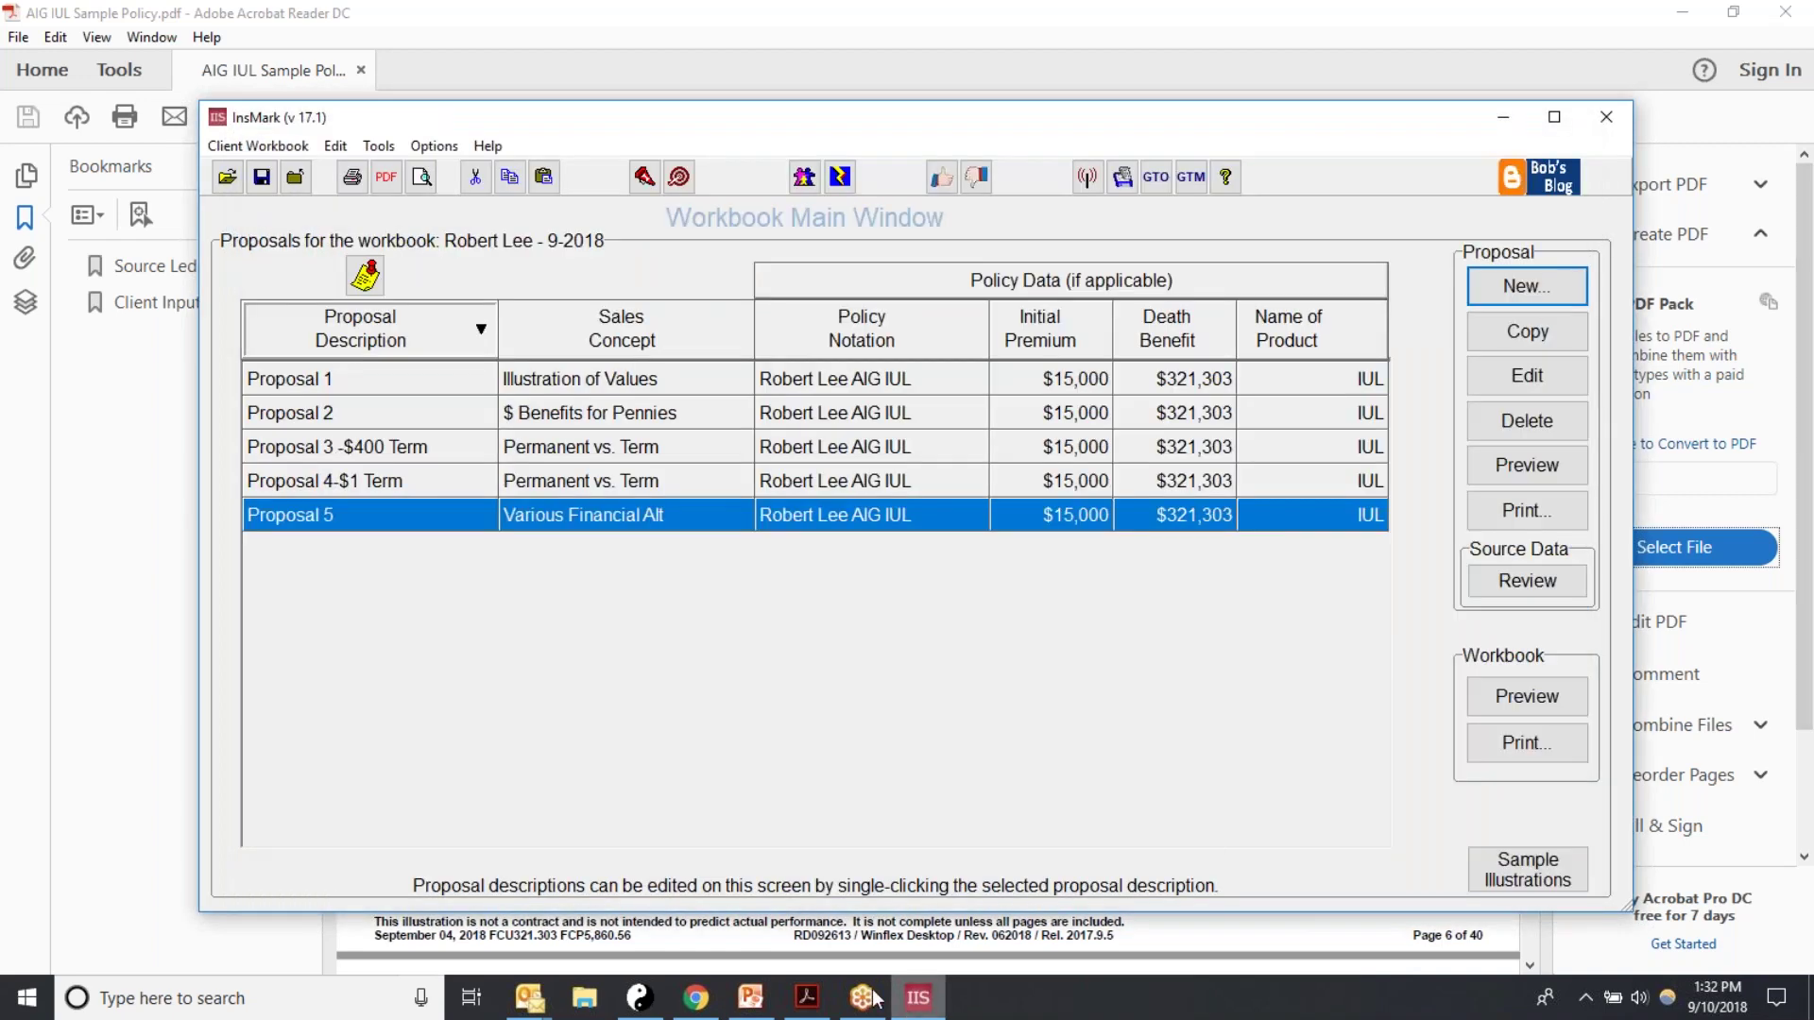
{"action": "left_click", "coordinate": [808, 998]}
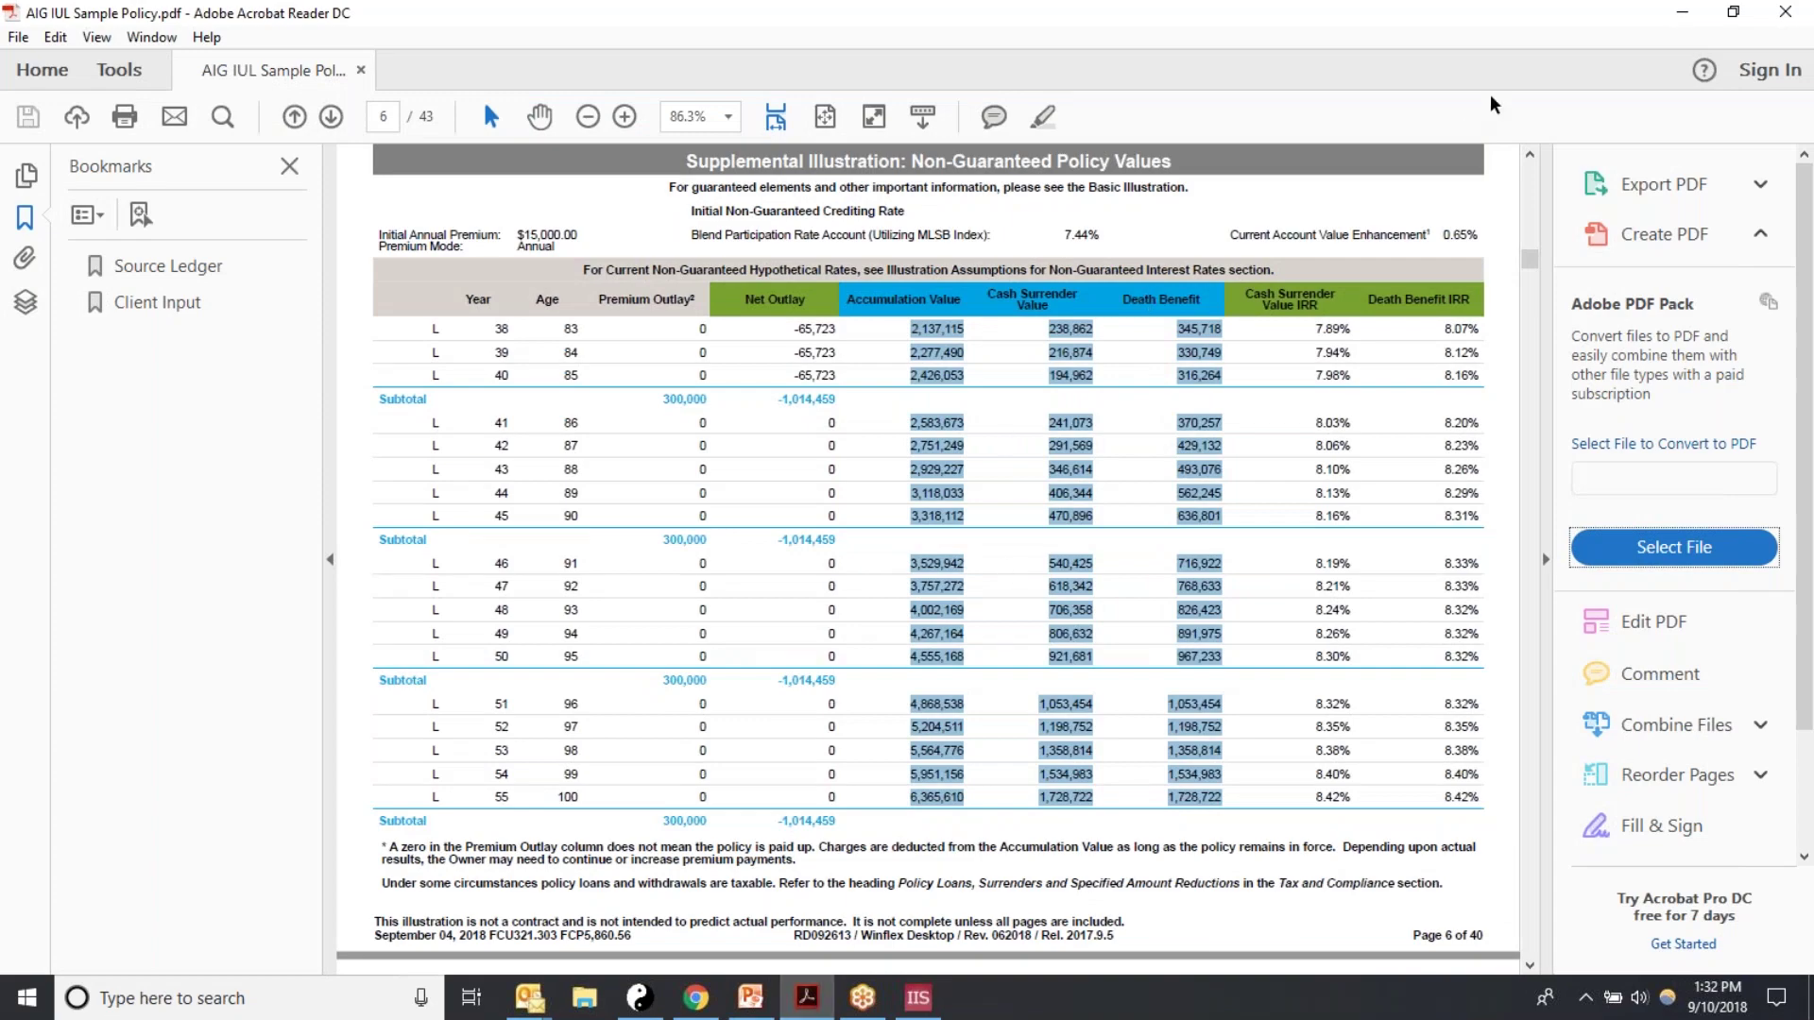
{"action": "left_click", "coordinate": [1684, 17]}
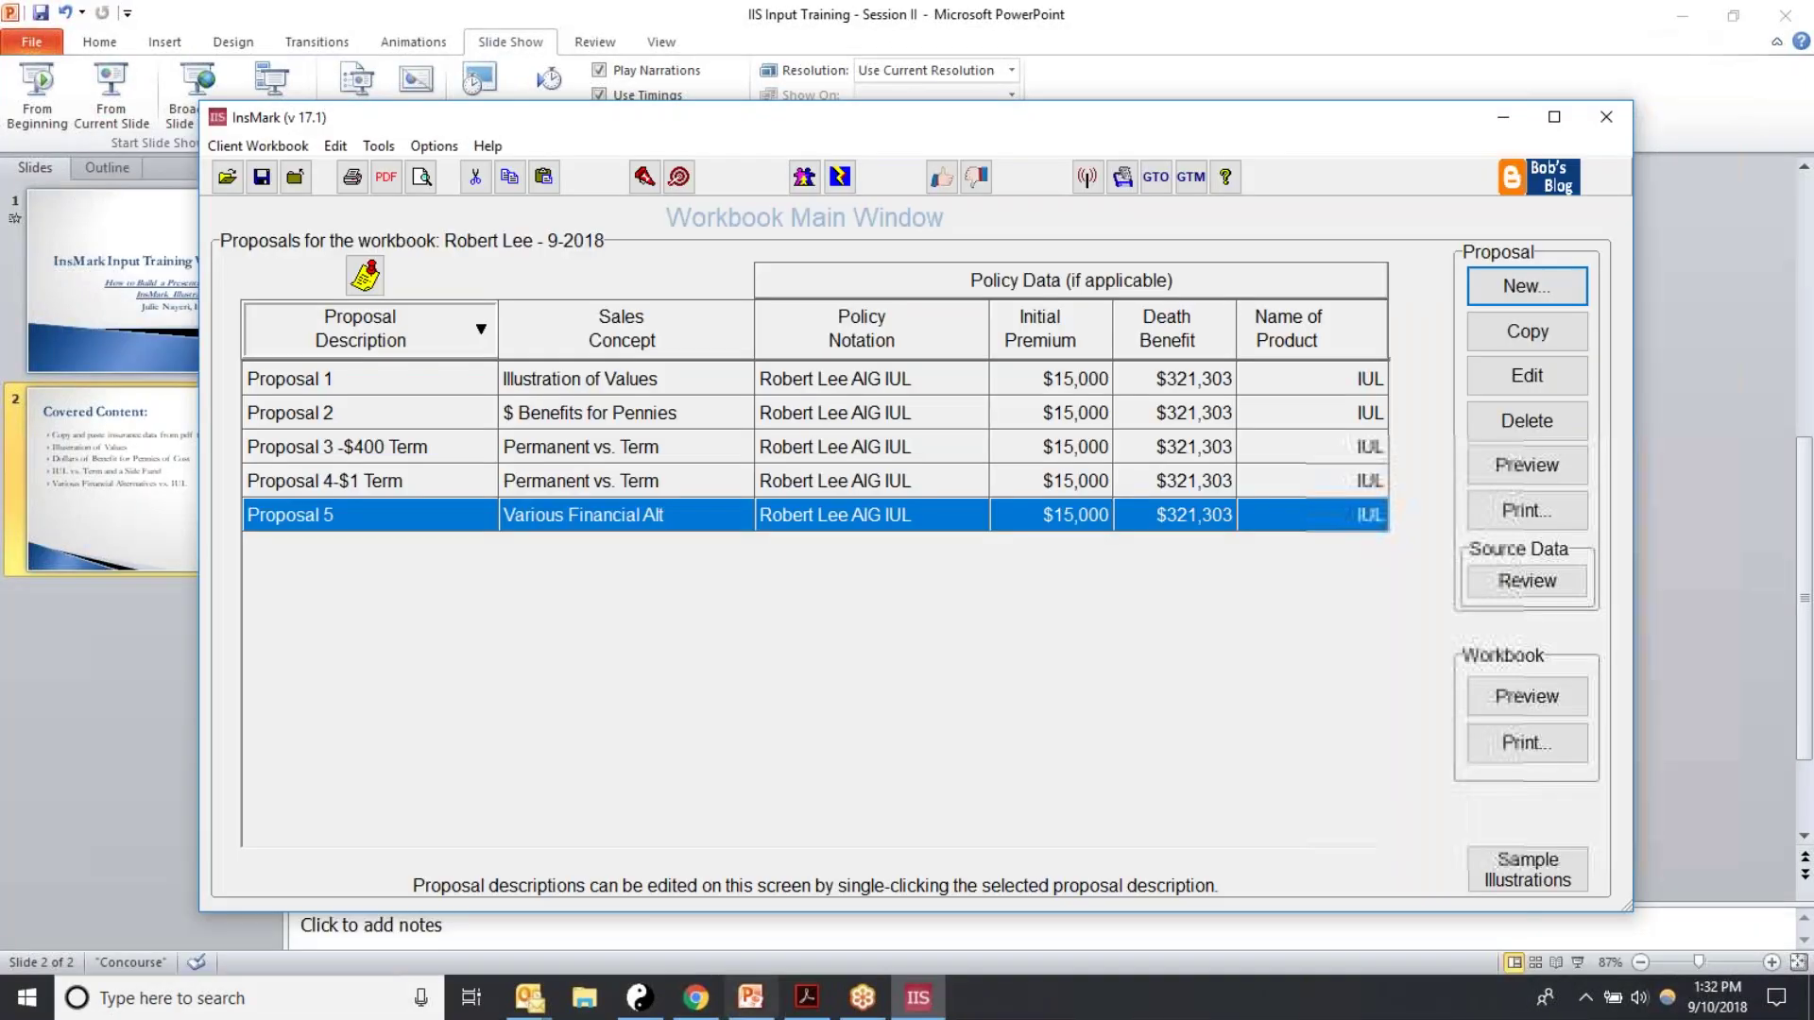
Step: Reopen Workbook Print and send the workbook to print as a PDF
{"action": "left_click", "coordinate": [1511, 744]}
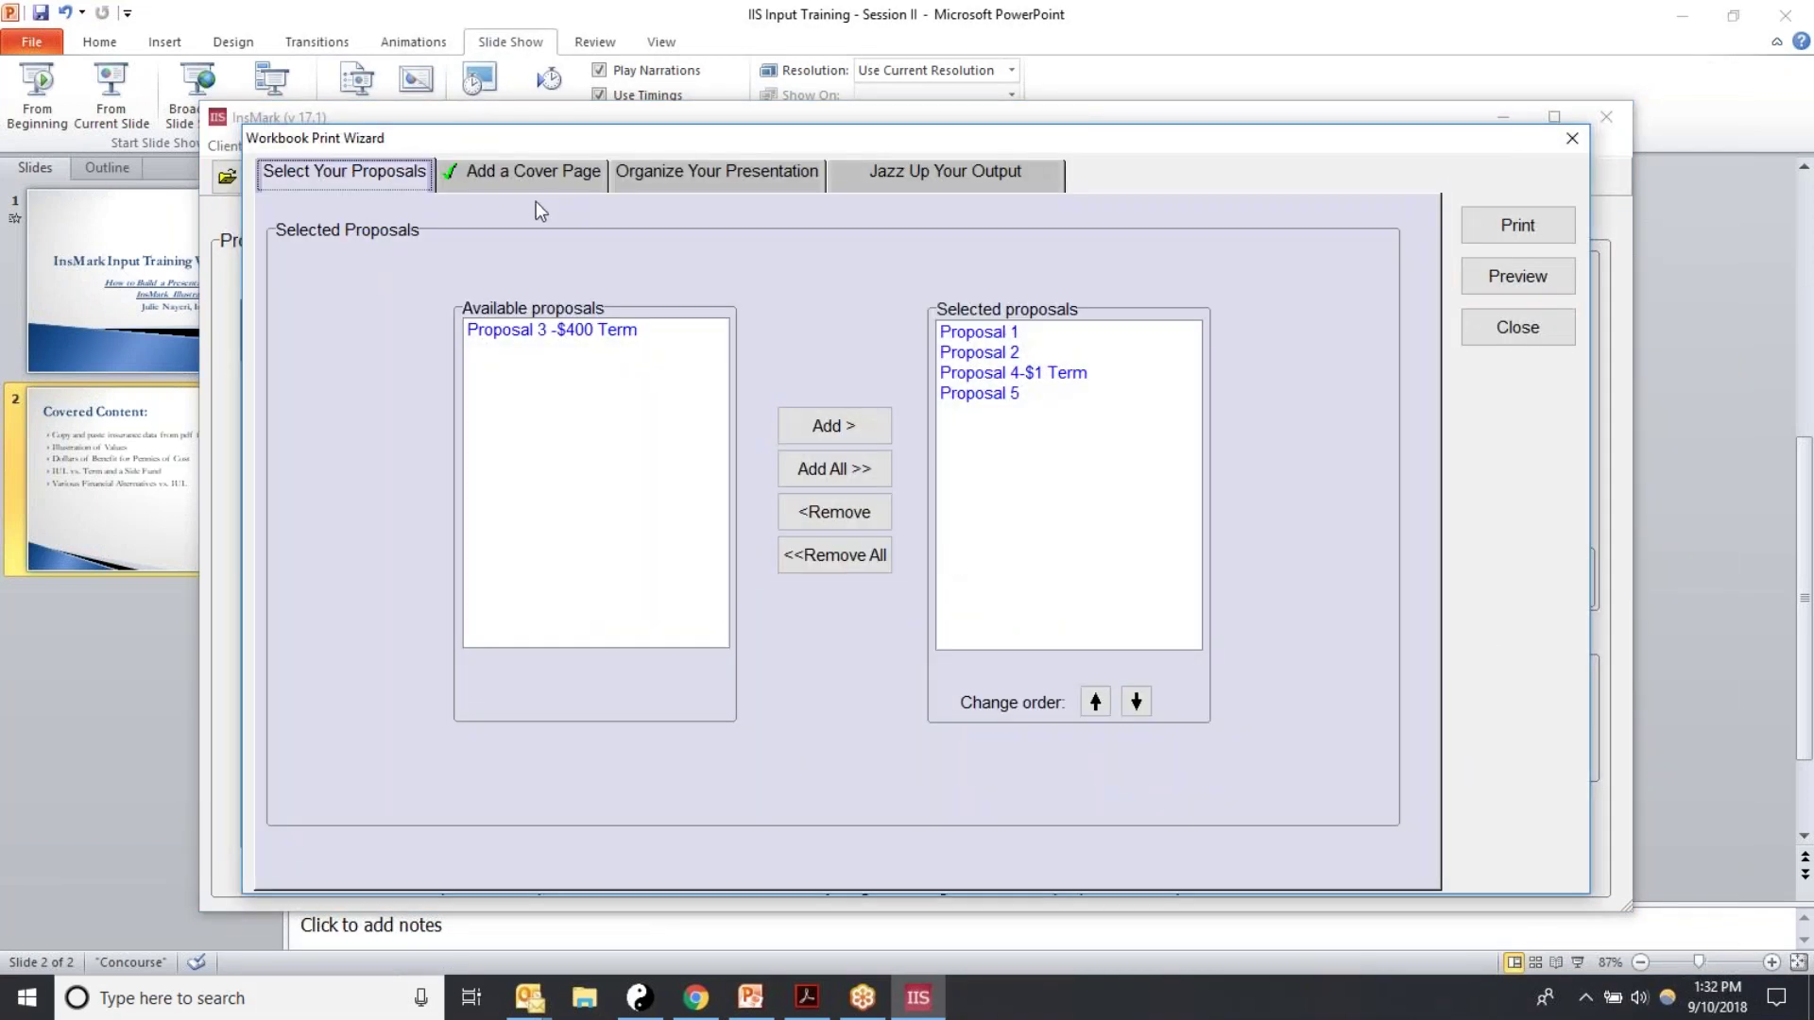
{"action": "left_click", "coordinate": [1528, 231]}
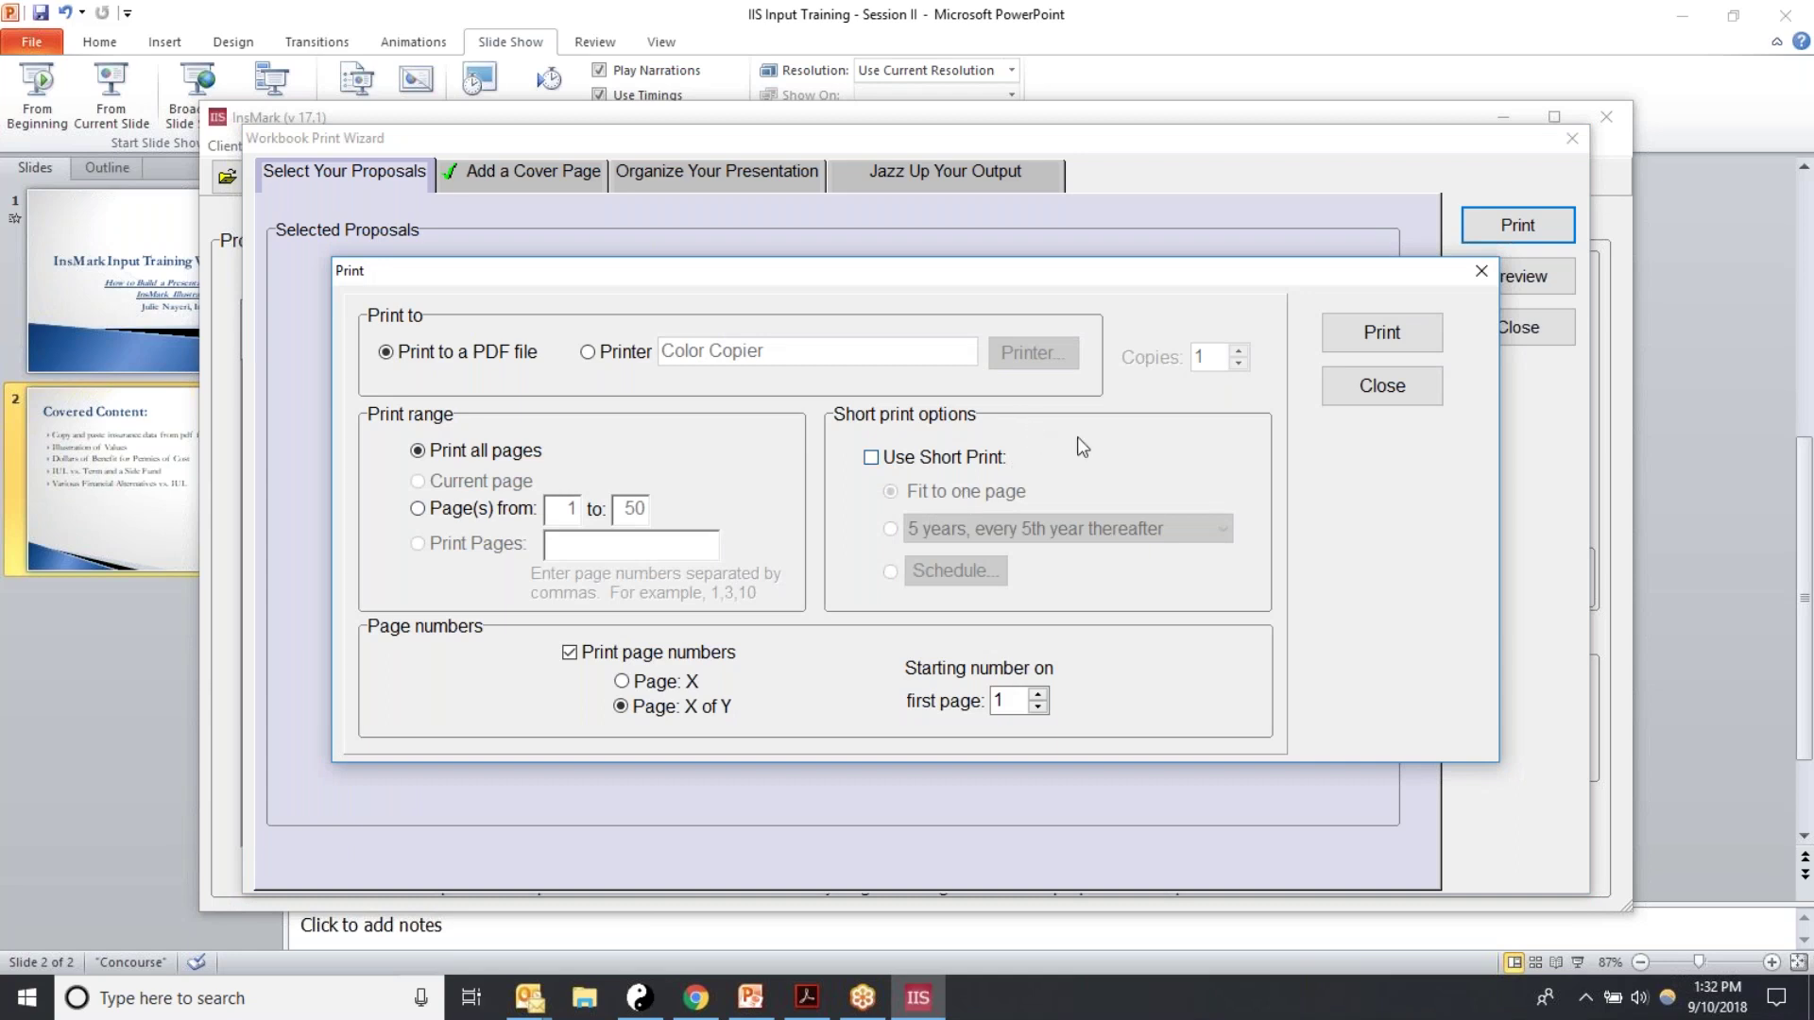
{"action": "left_click", "coordinate": [1381, 332]}
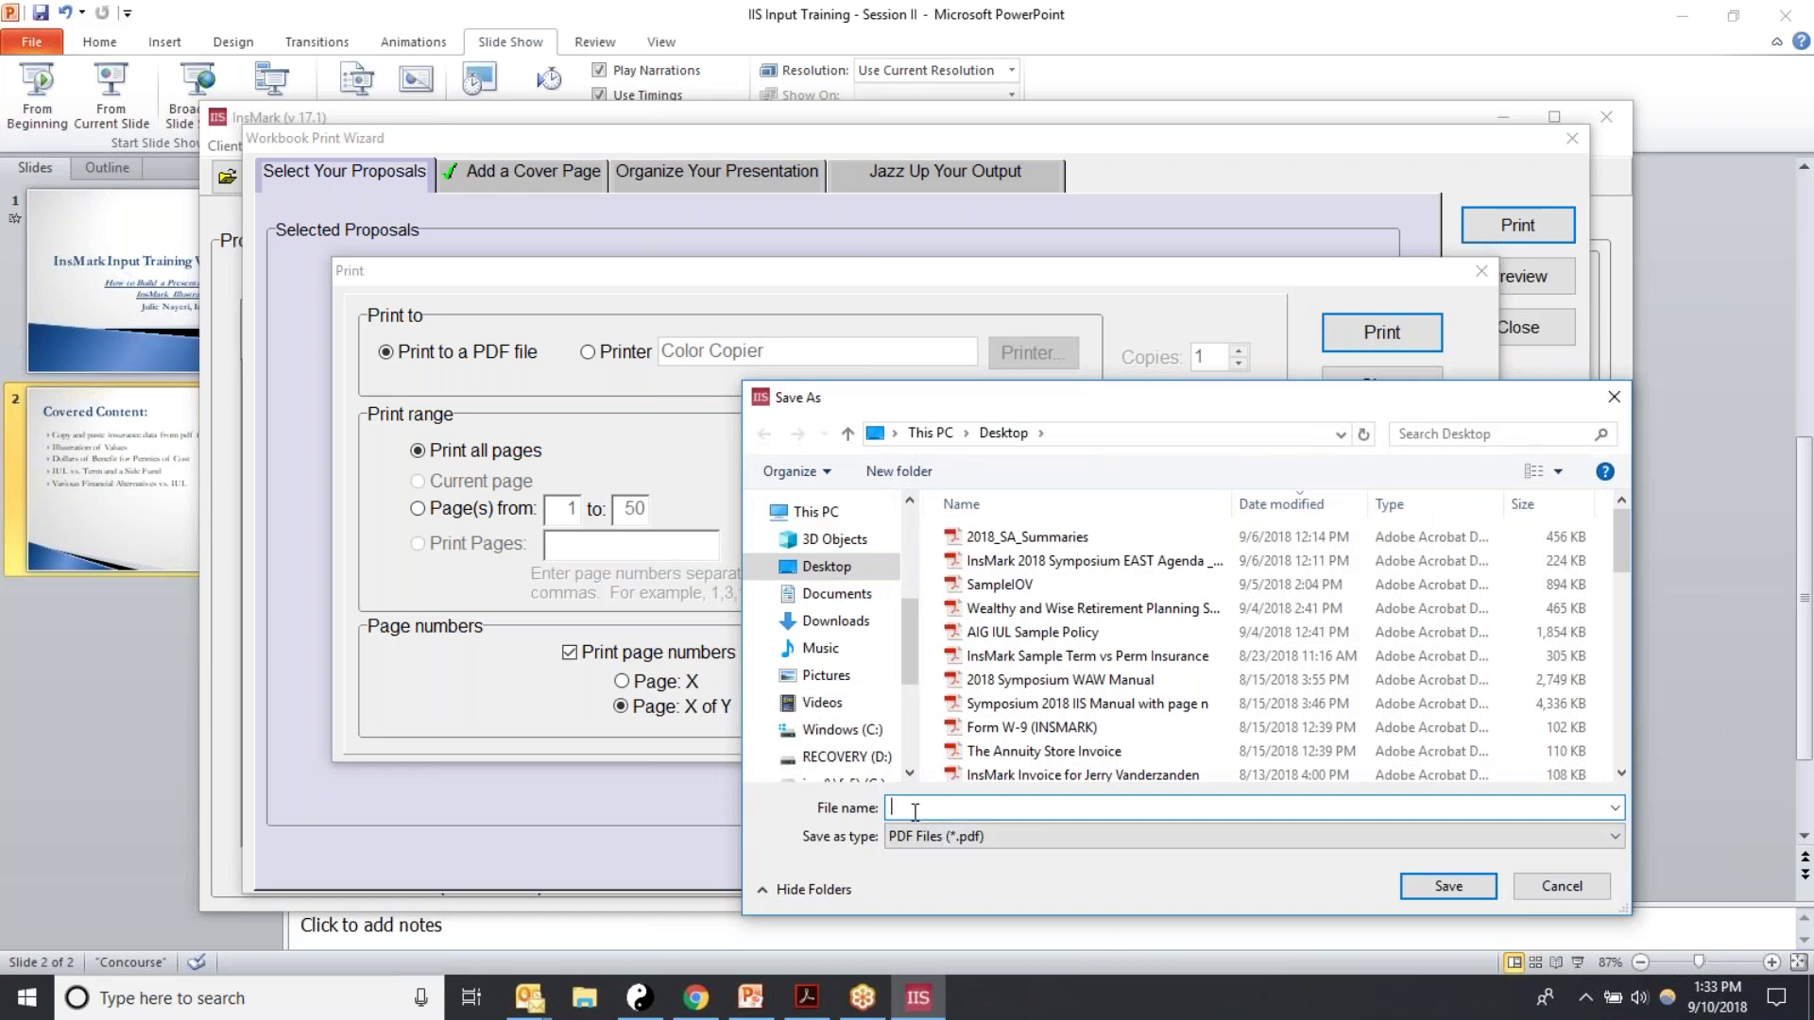
Step: Save the workbook PDF on the Desktop as the client's name plus 'AIG IU', dismissing the file error
{"action": "left_click_drag", "start_coordinate": [1613, 530], "coordinate": [1620, 489]}
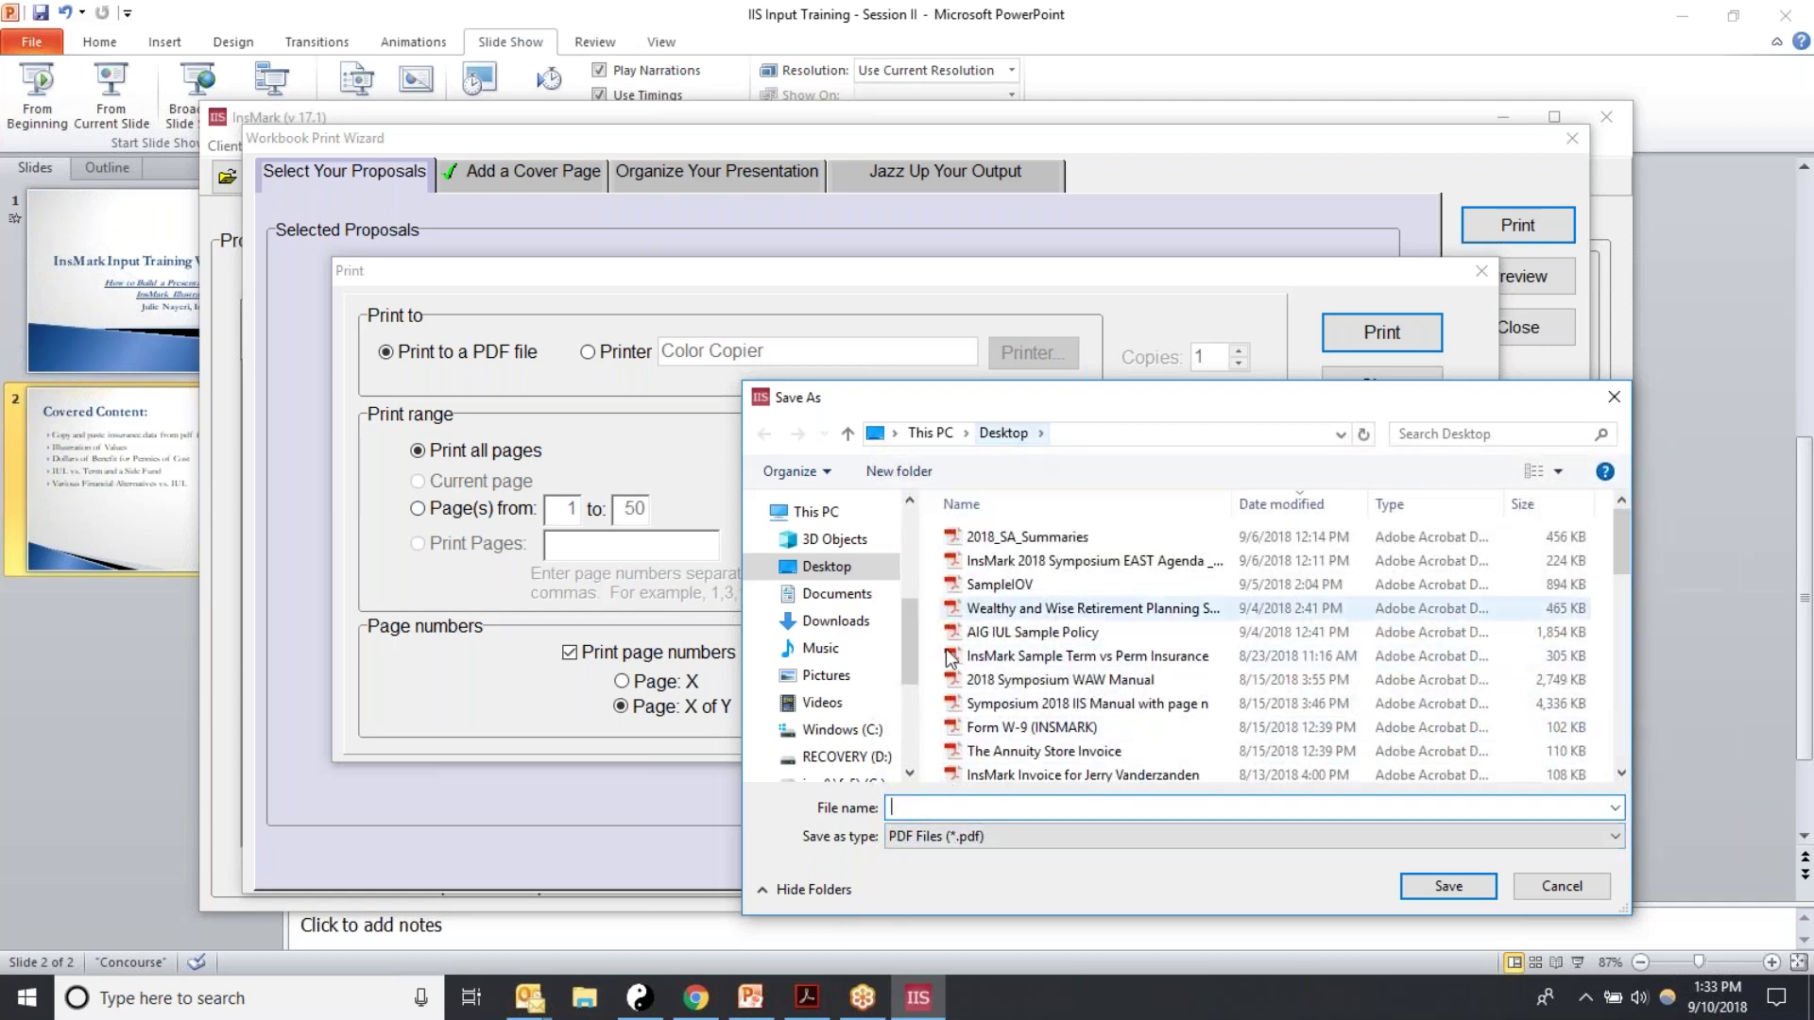
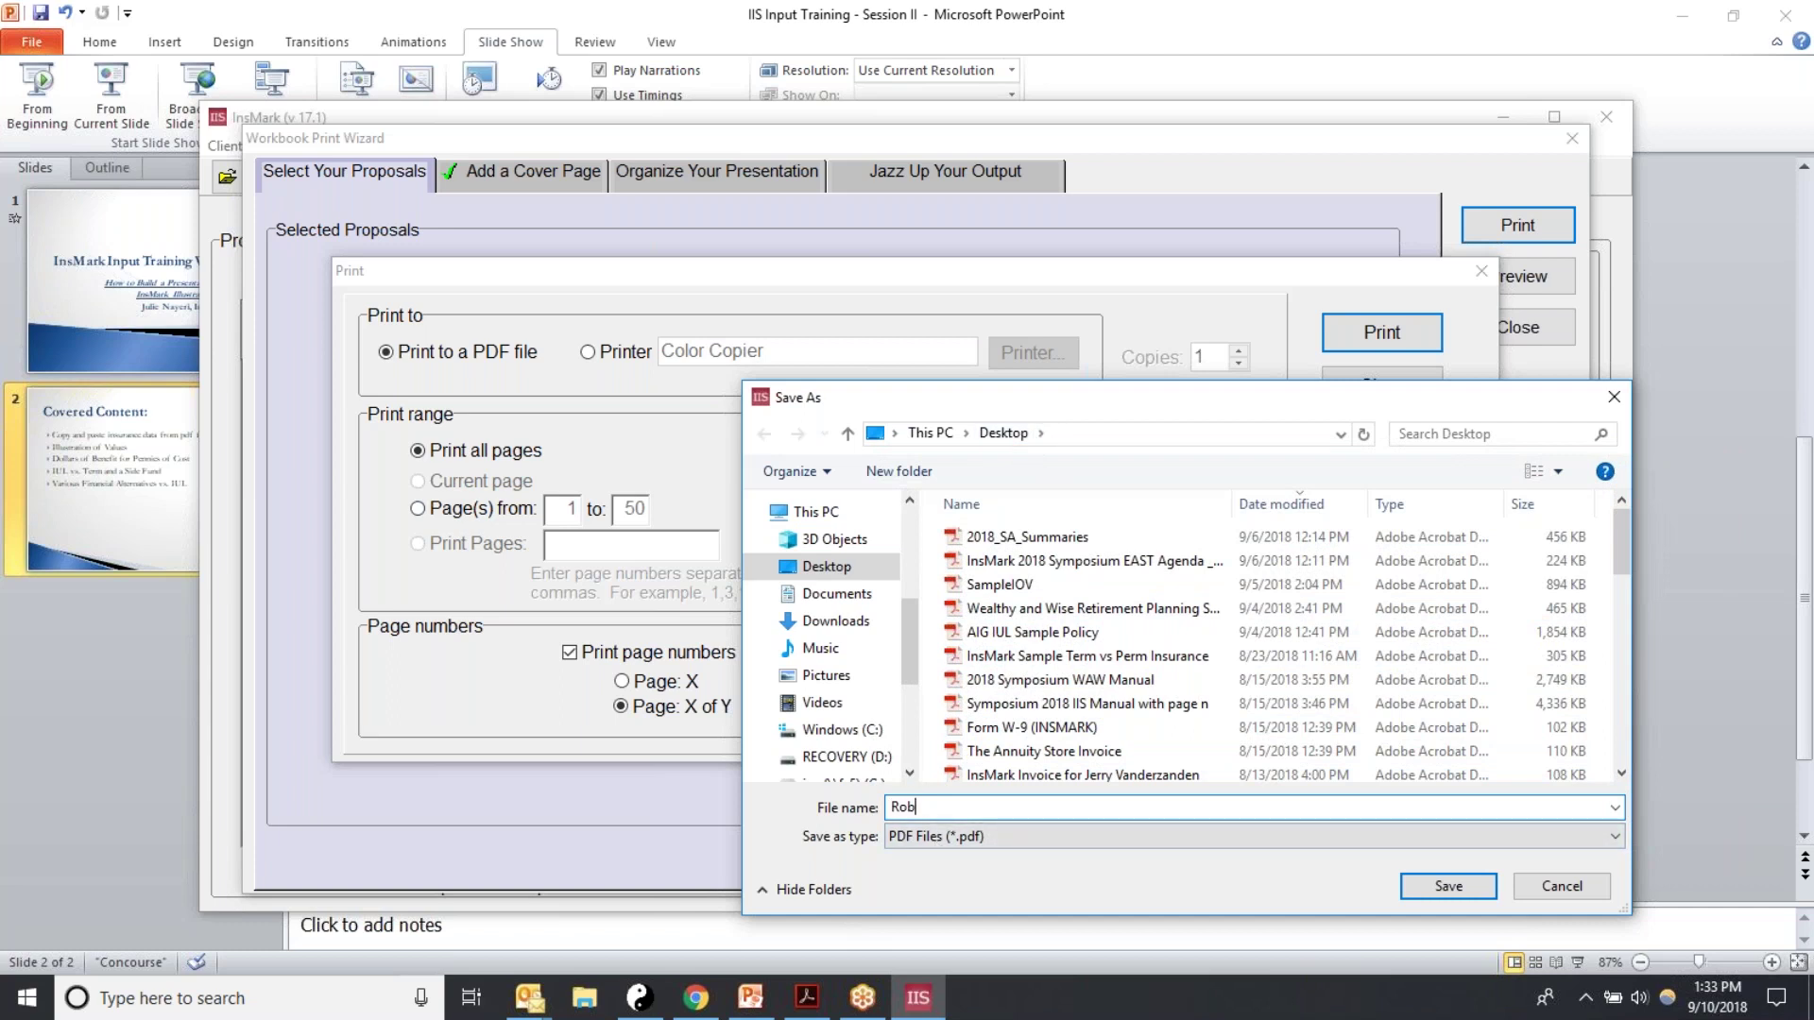
{"action": "type", "text": "AIG IUL"}
{"action": "left_click", "coordinate": [1427, 883]}
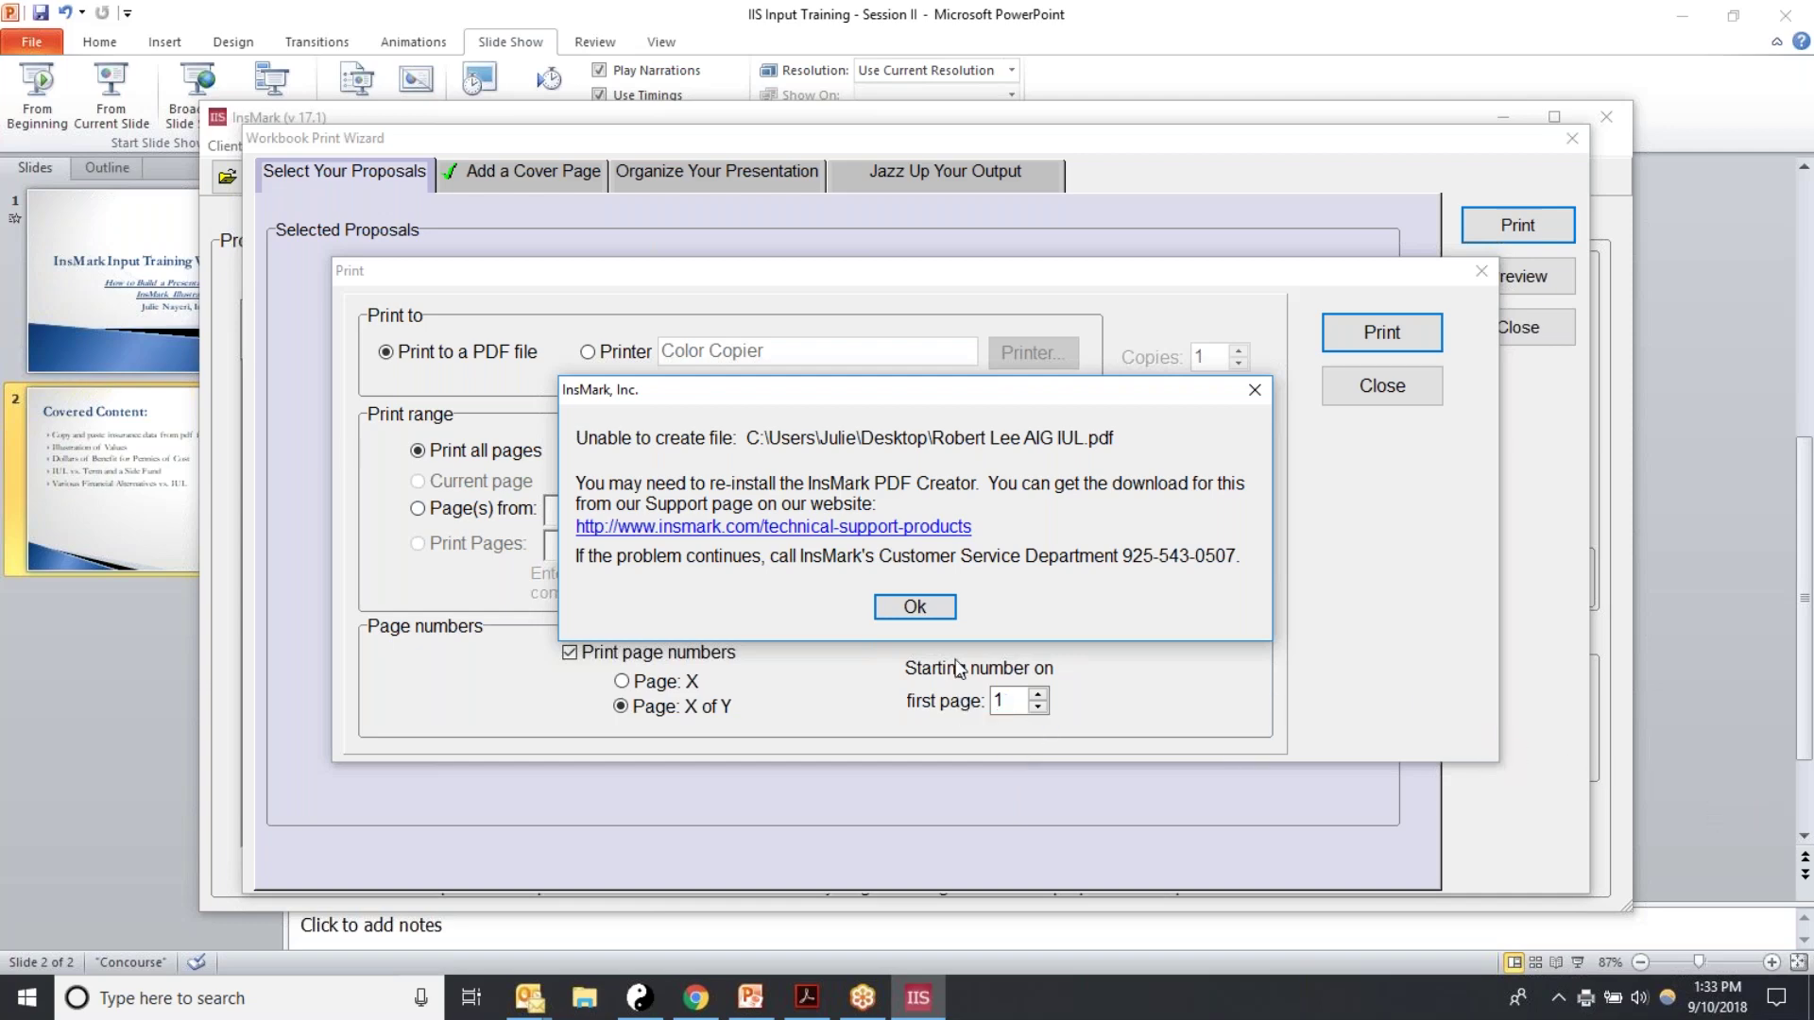
{"action": "left_click", "coordinate": [908, 608]}
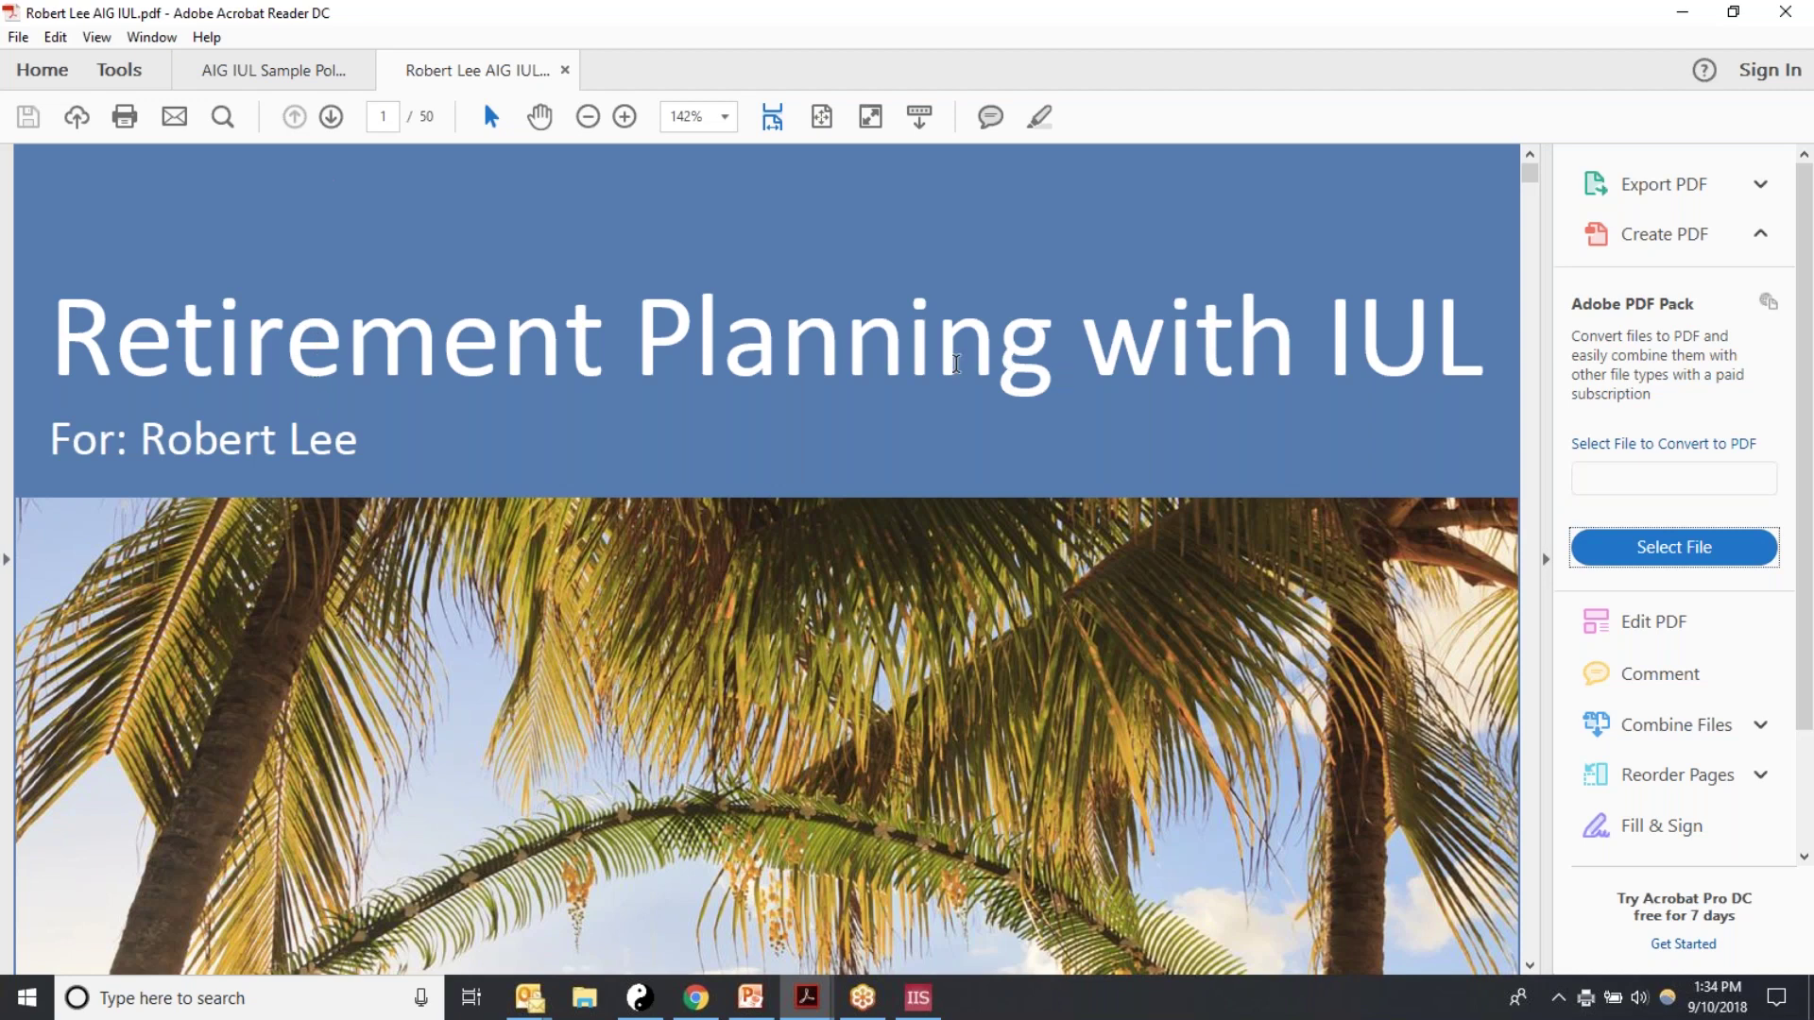
Step: Page forward through the workbook PDF to the 55 Year Analysis on page 7
{"action": "left_click", "coordinate": [329, 119]}
{"action": "left_click", "coordinate": [330, 119]}
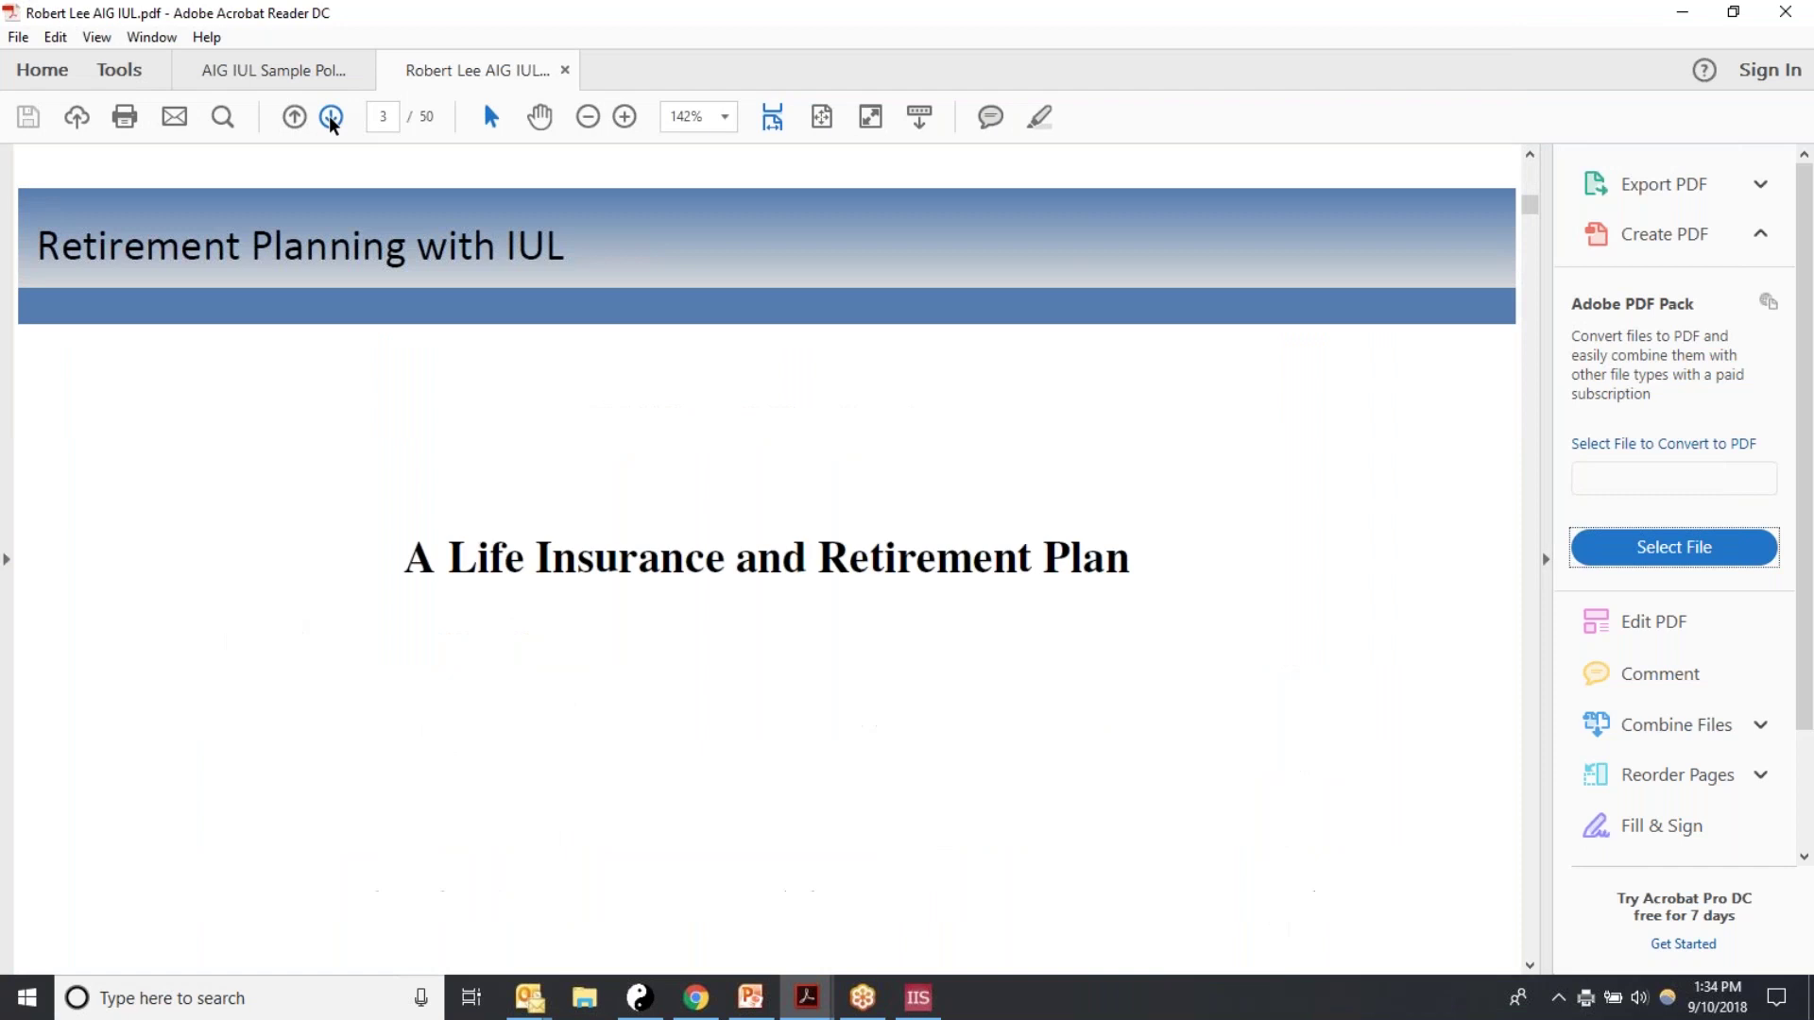
{"action": "left_click", "coordinate": [331, 117]}
{"action": "left_click", "coordinate": [331, 117]}
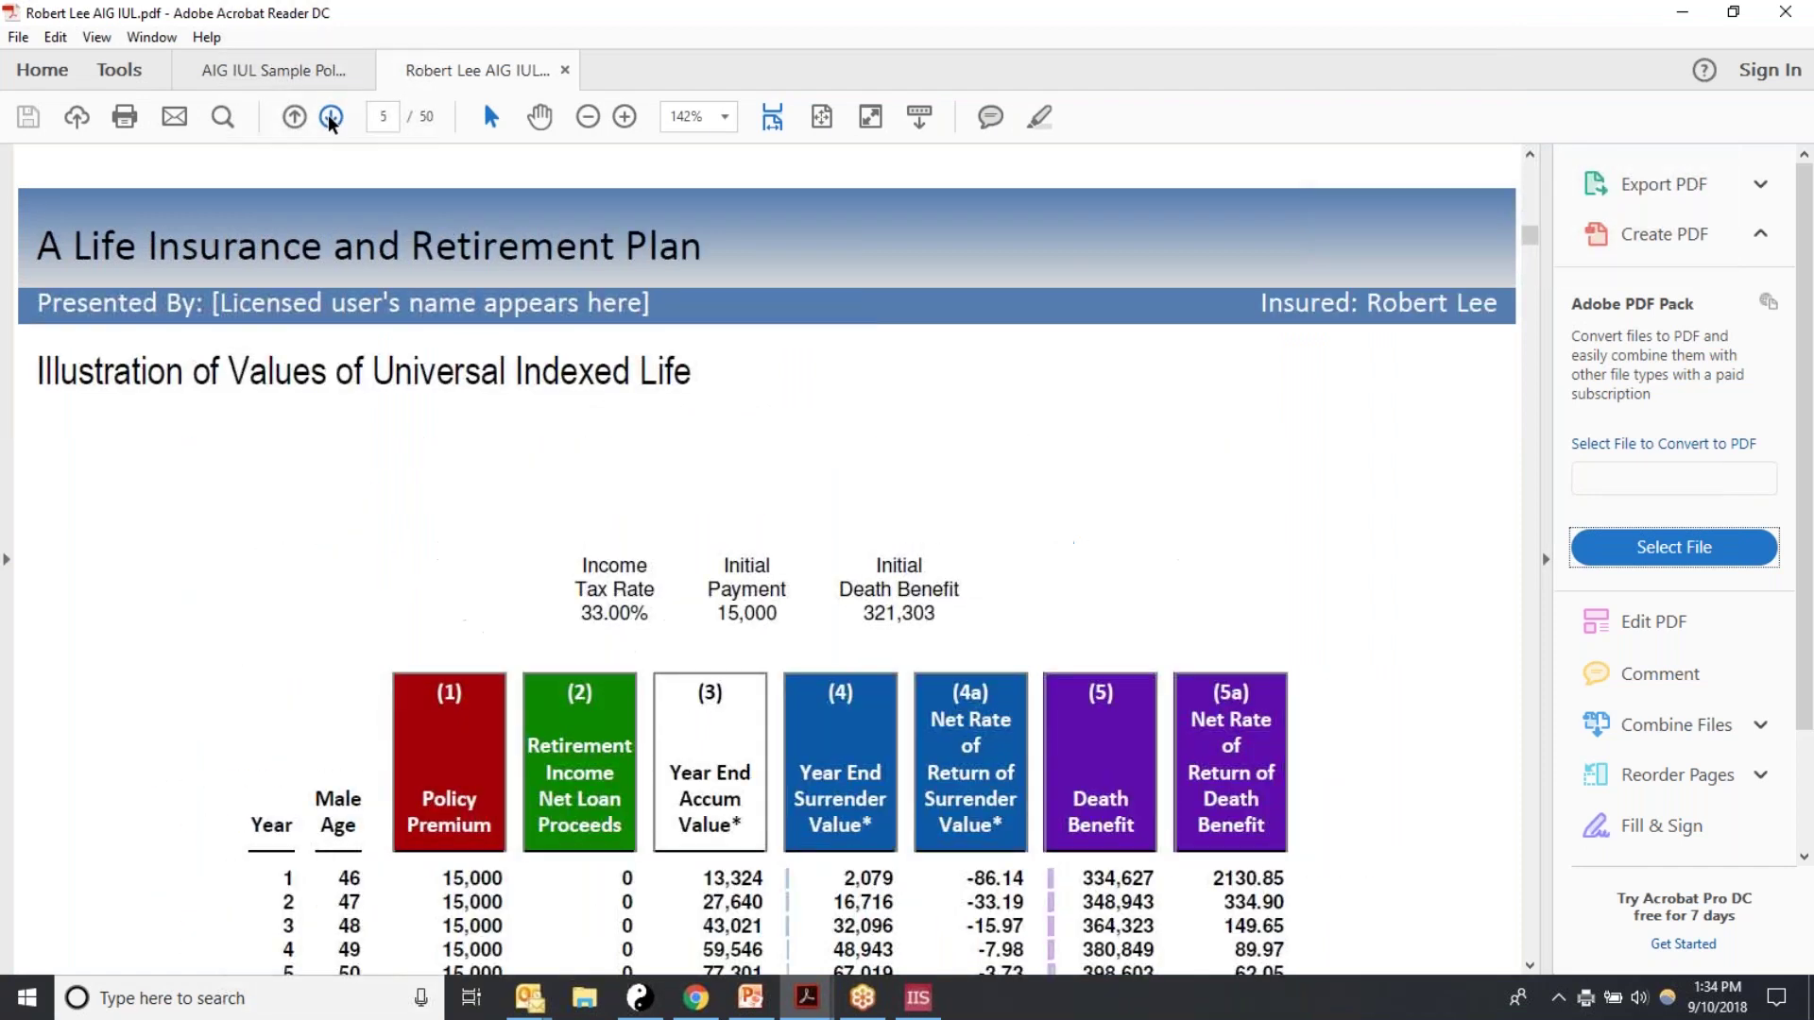
{"action": "left_click", "coordinate": [330, 117]}
{"action": "left_click", "coordinate": [331, 117]}
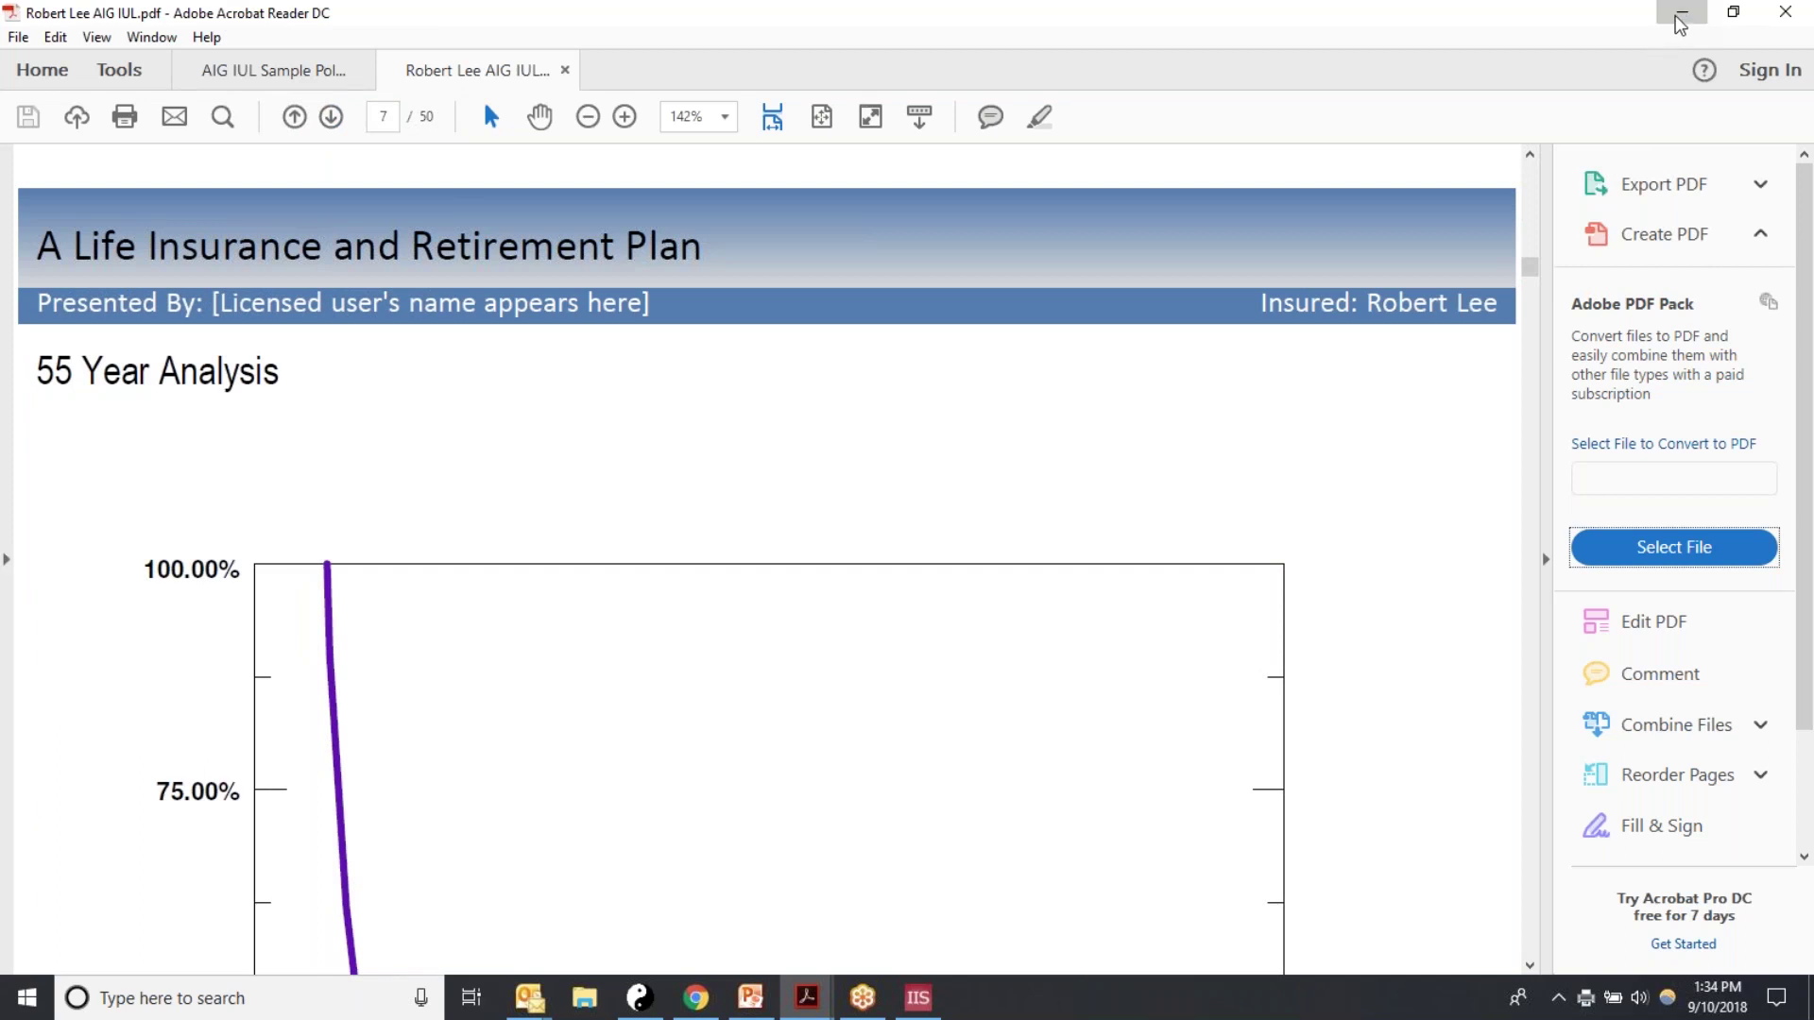
Step: Close InsMark's Workbook Print Wizard, then bring the new workbook PDF back to the front
{"action": "left_click", "coordinate": [1679, 17]}
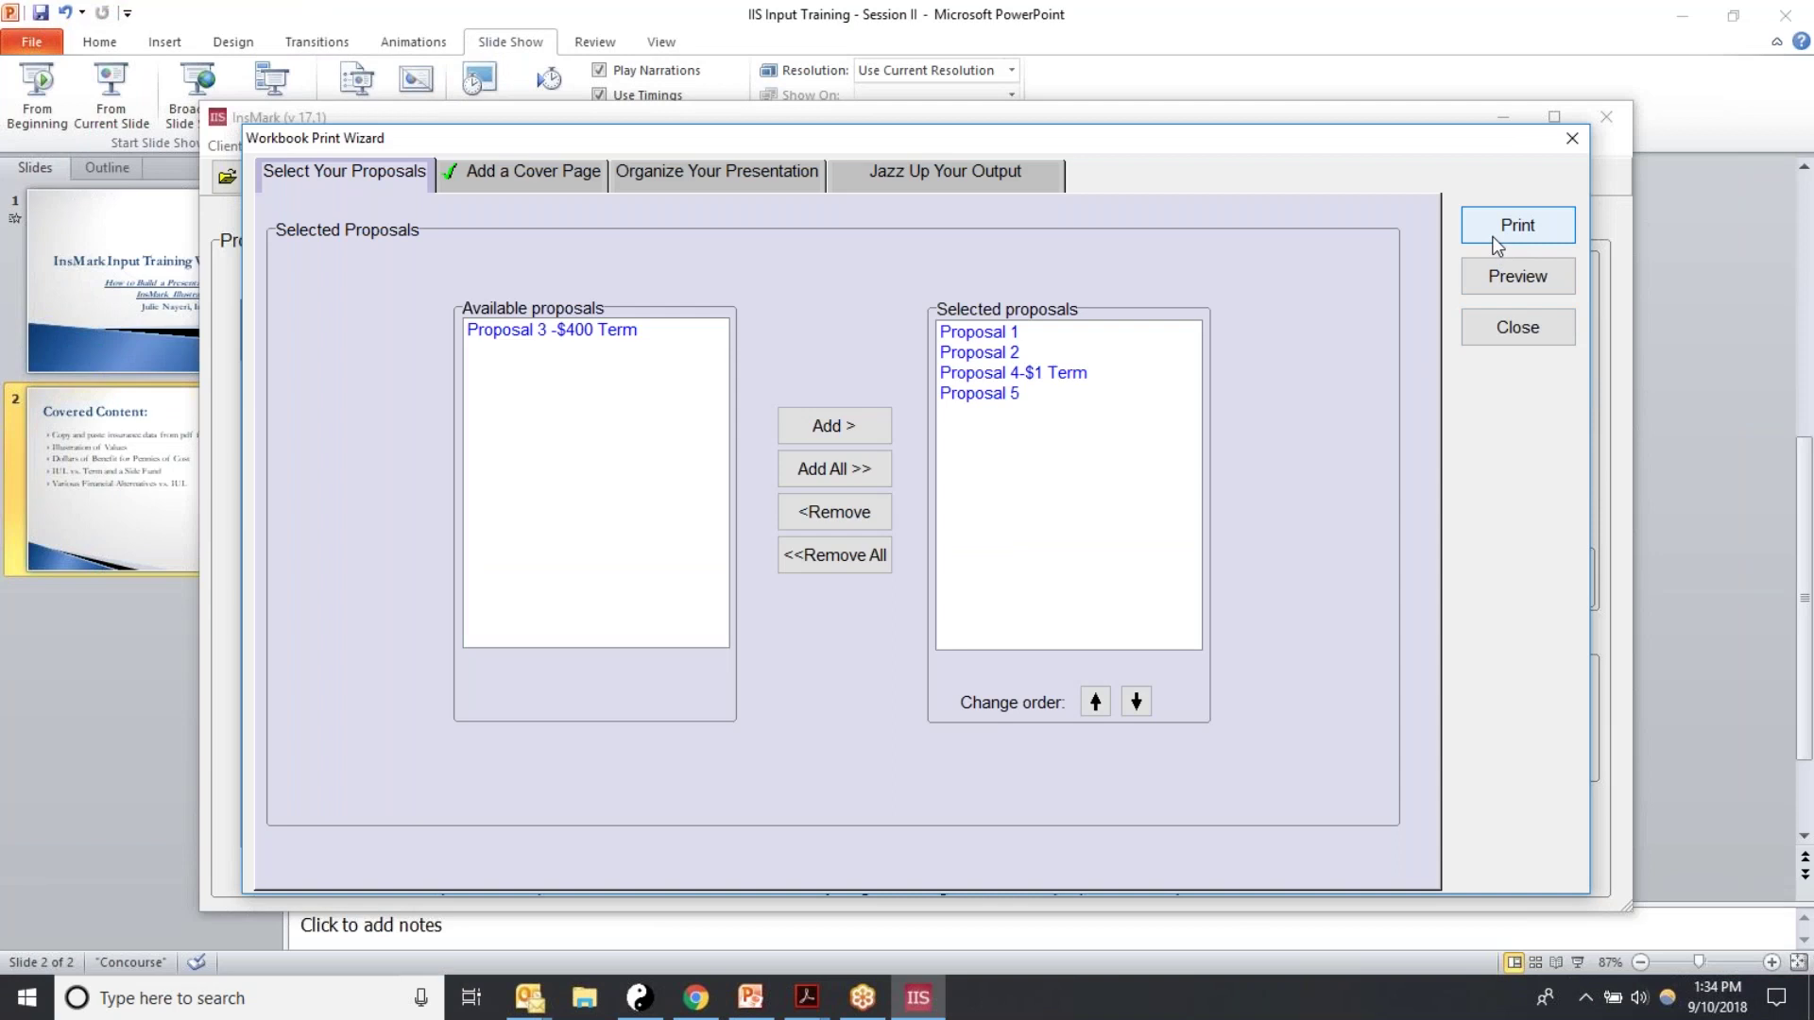
{"action": "left_click", "coordinate": [1490, 329]}
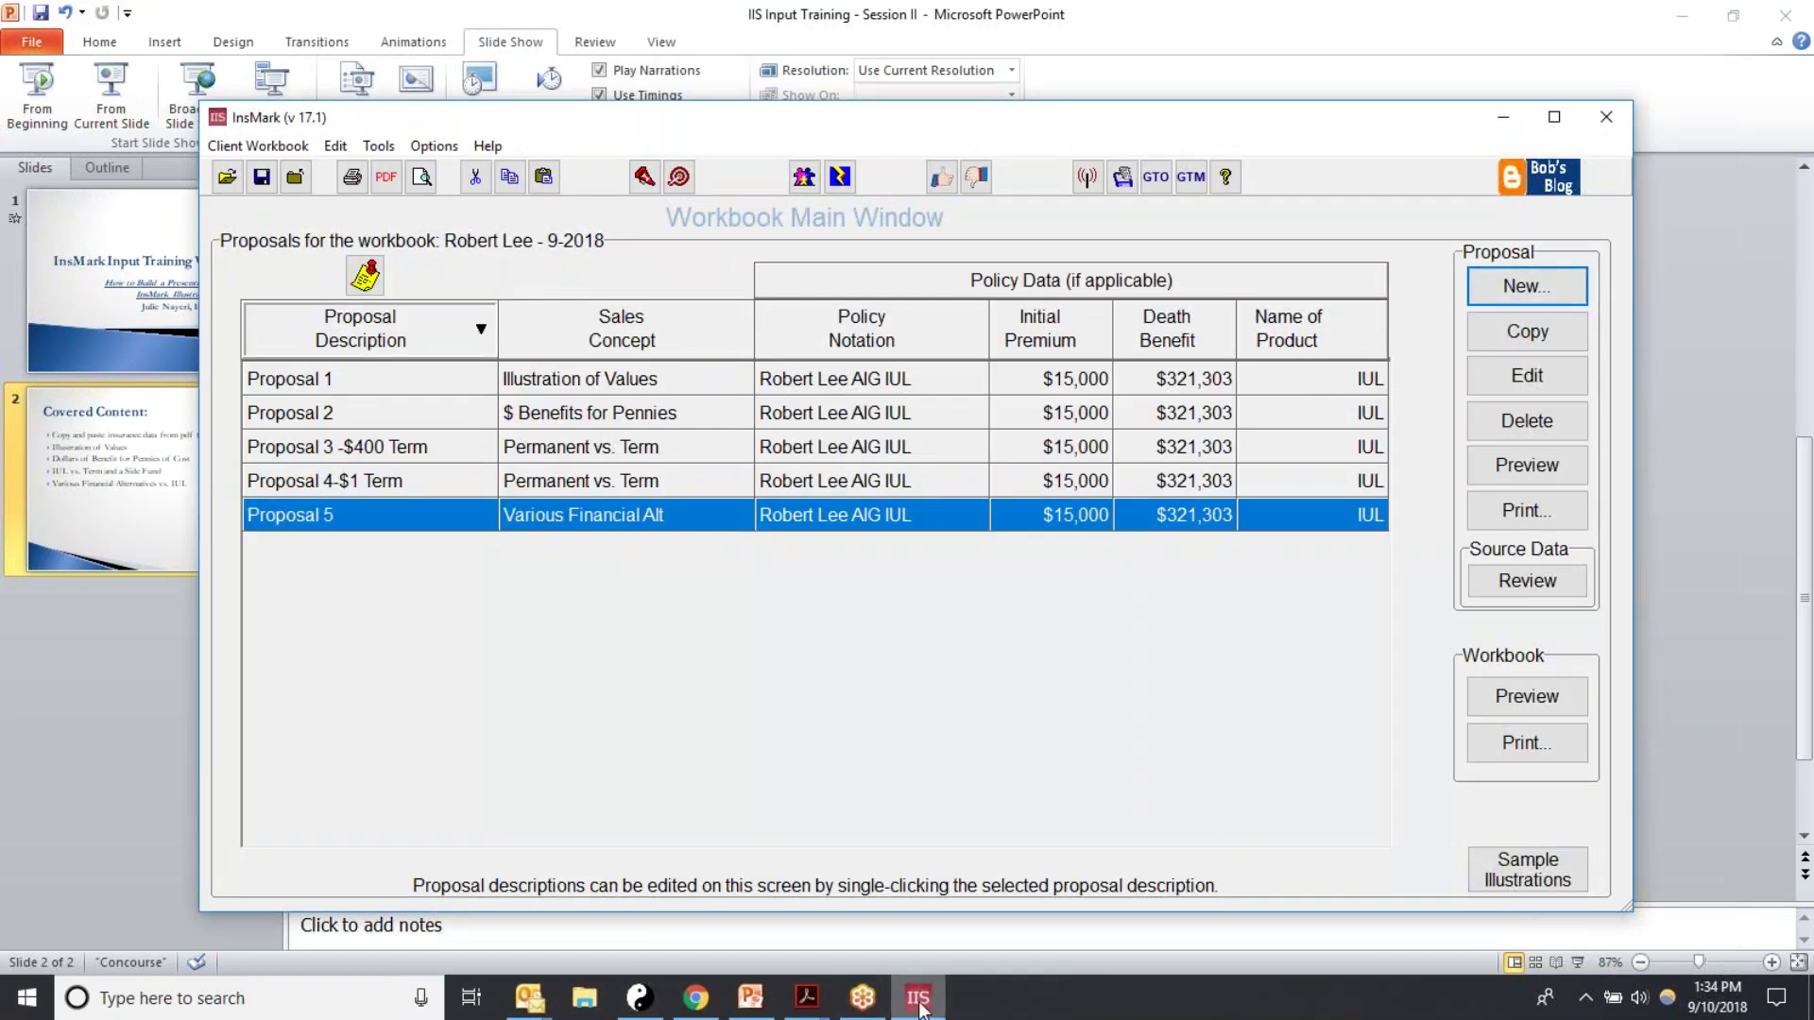
{"action": "left_click", "coordinate": [696, 997]}
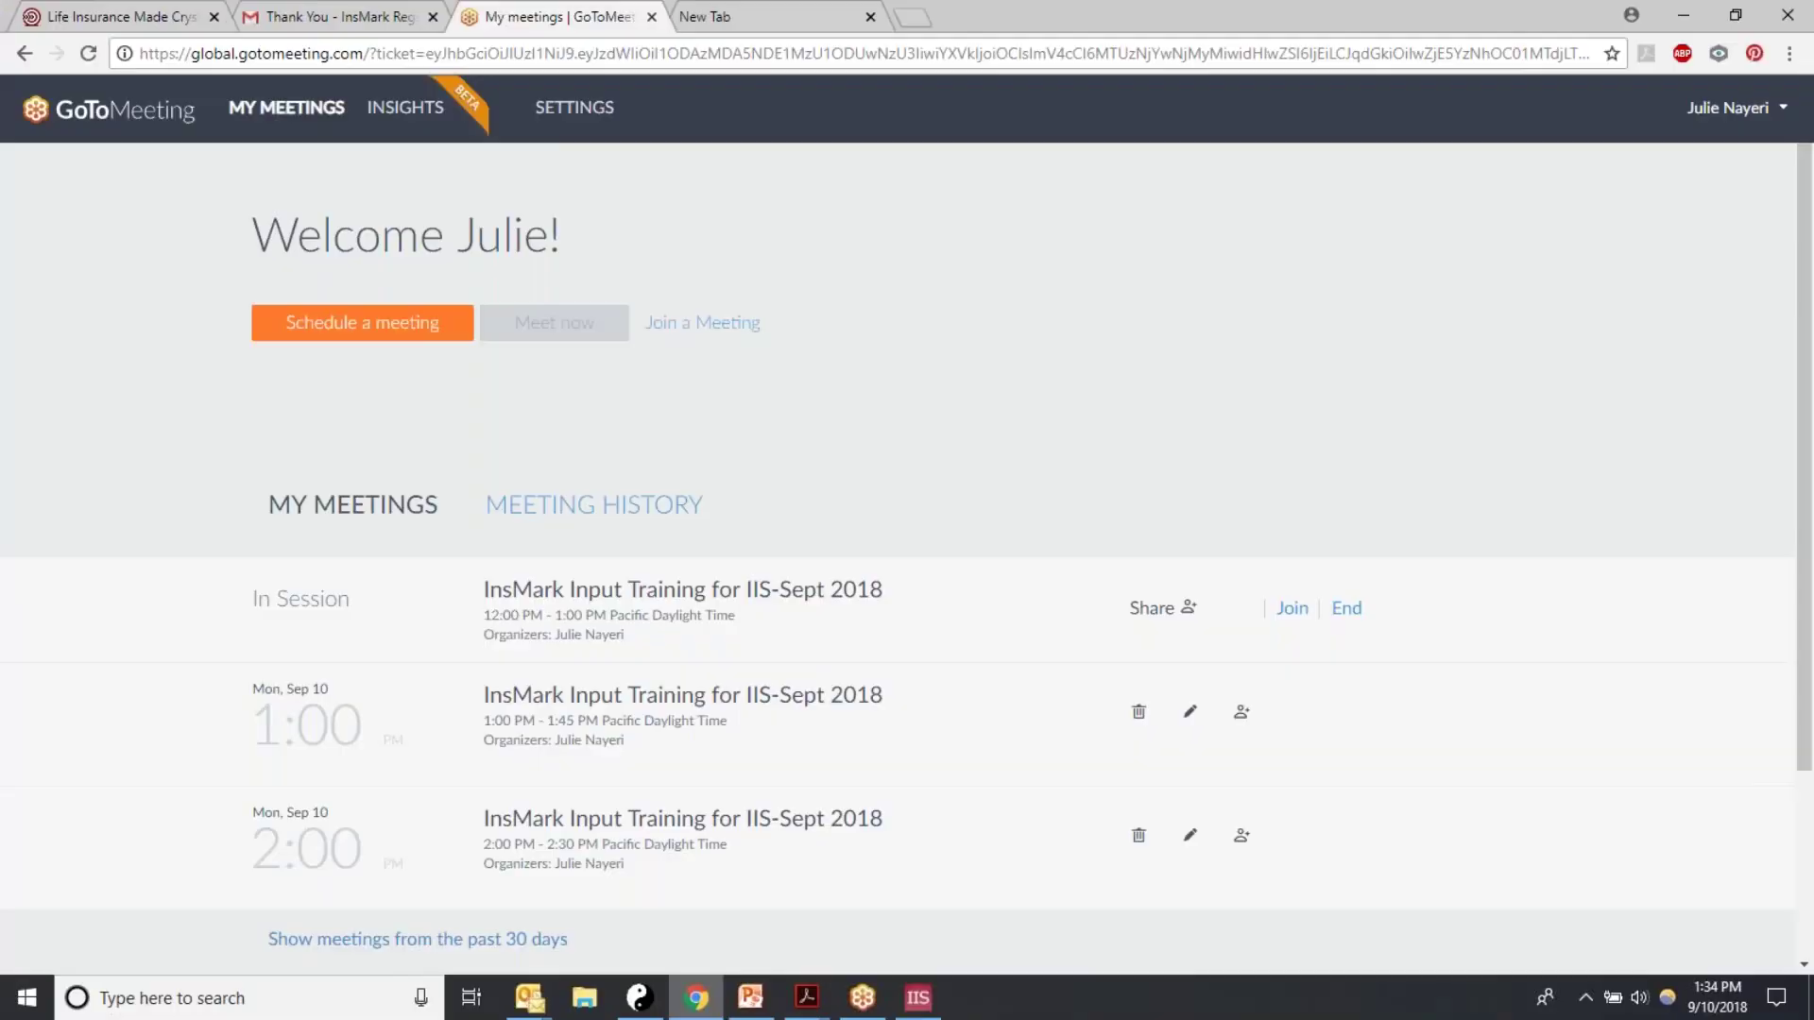
{"action": "left_click", "coordinate": [1682, 15]}
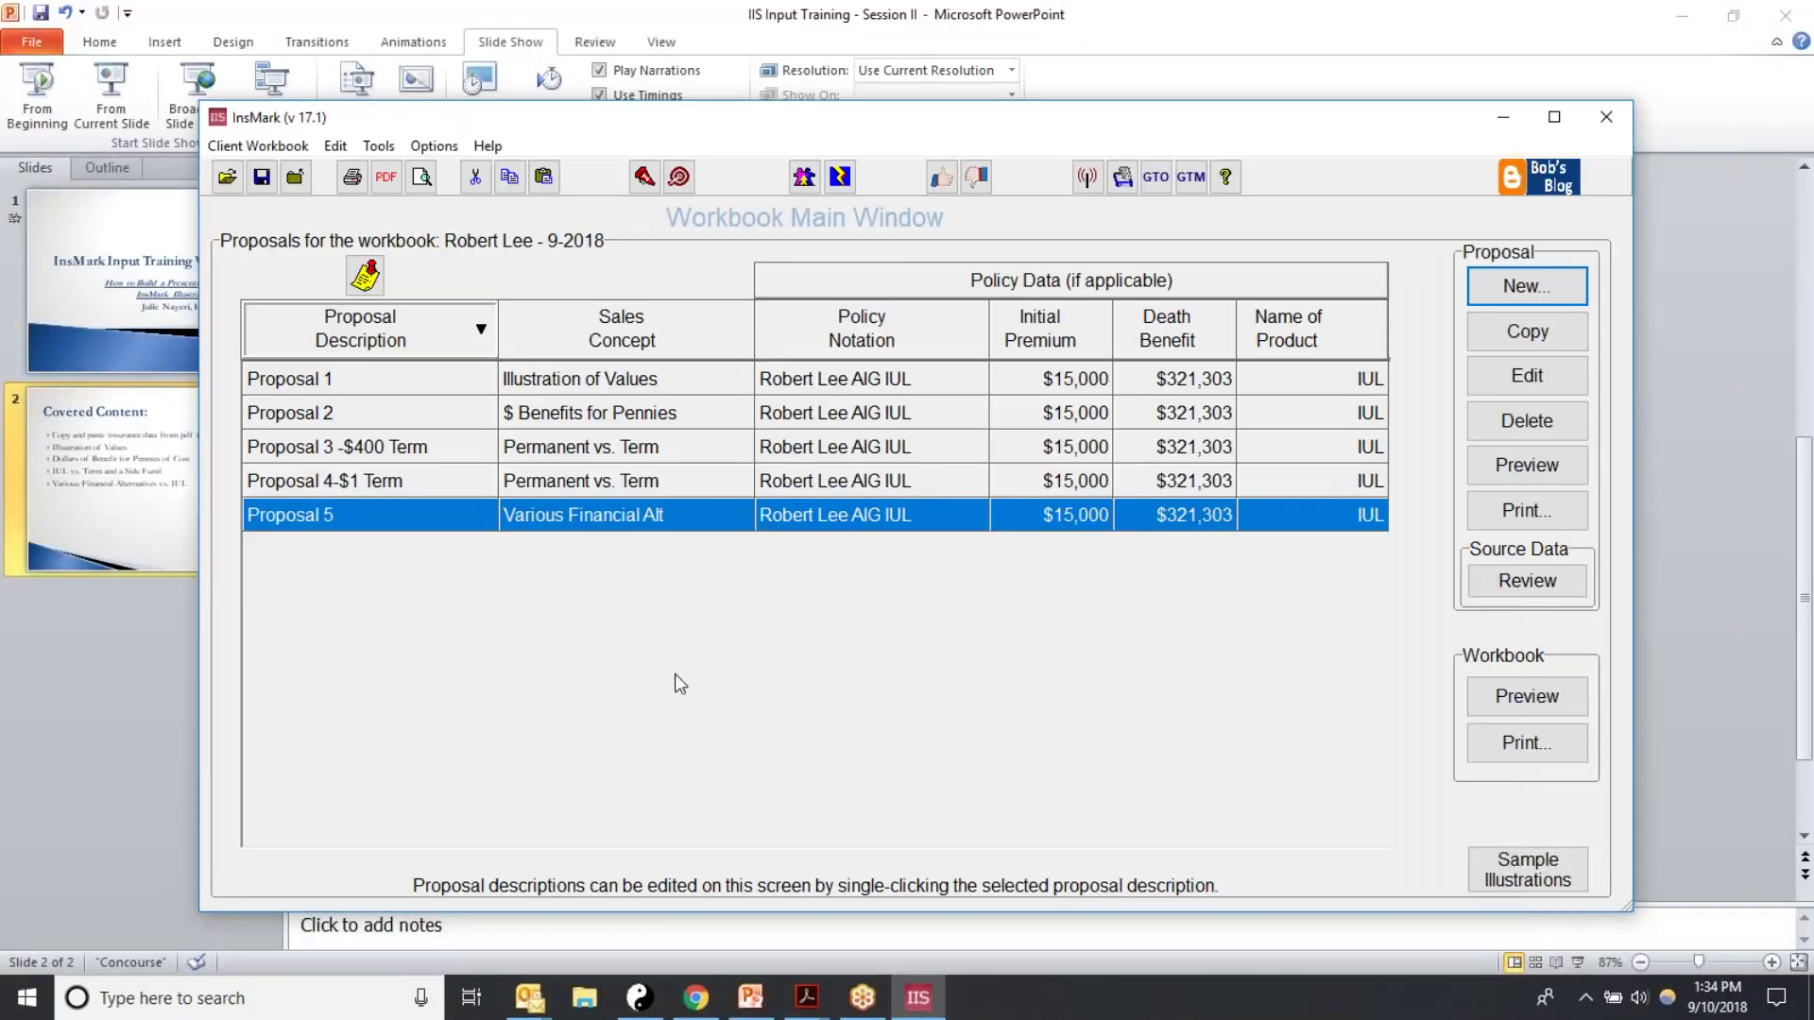
{"action": "left_click", "coordinate": [806, 998]}
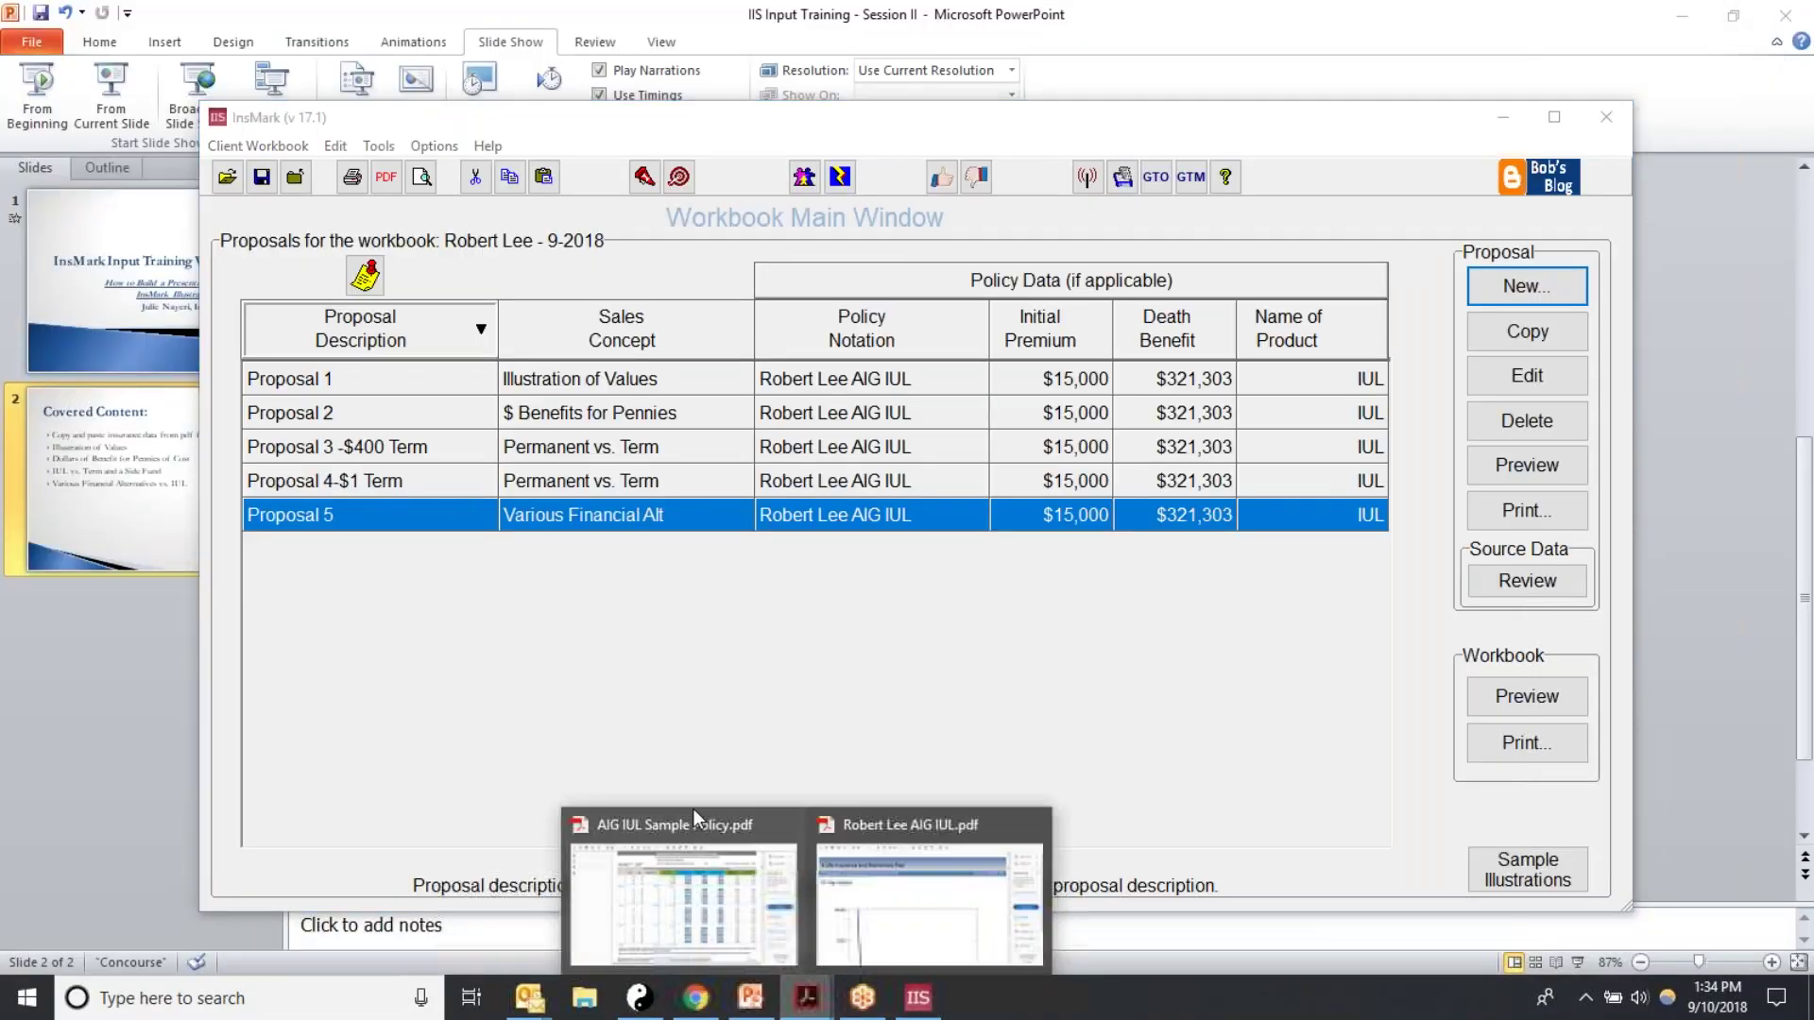
{"action": "left_click", "coordinate": [873, 856]}
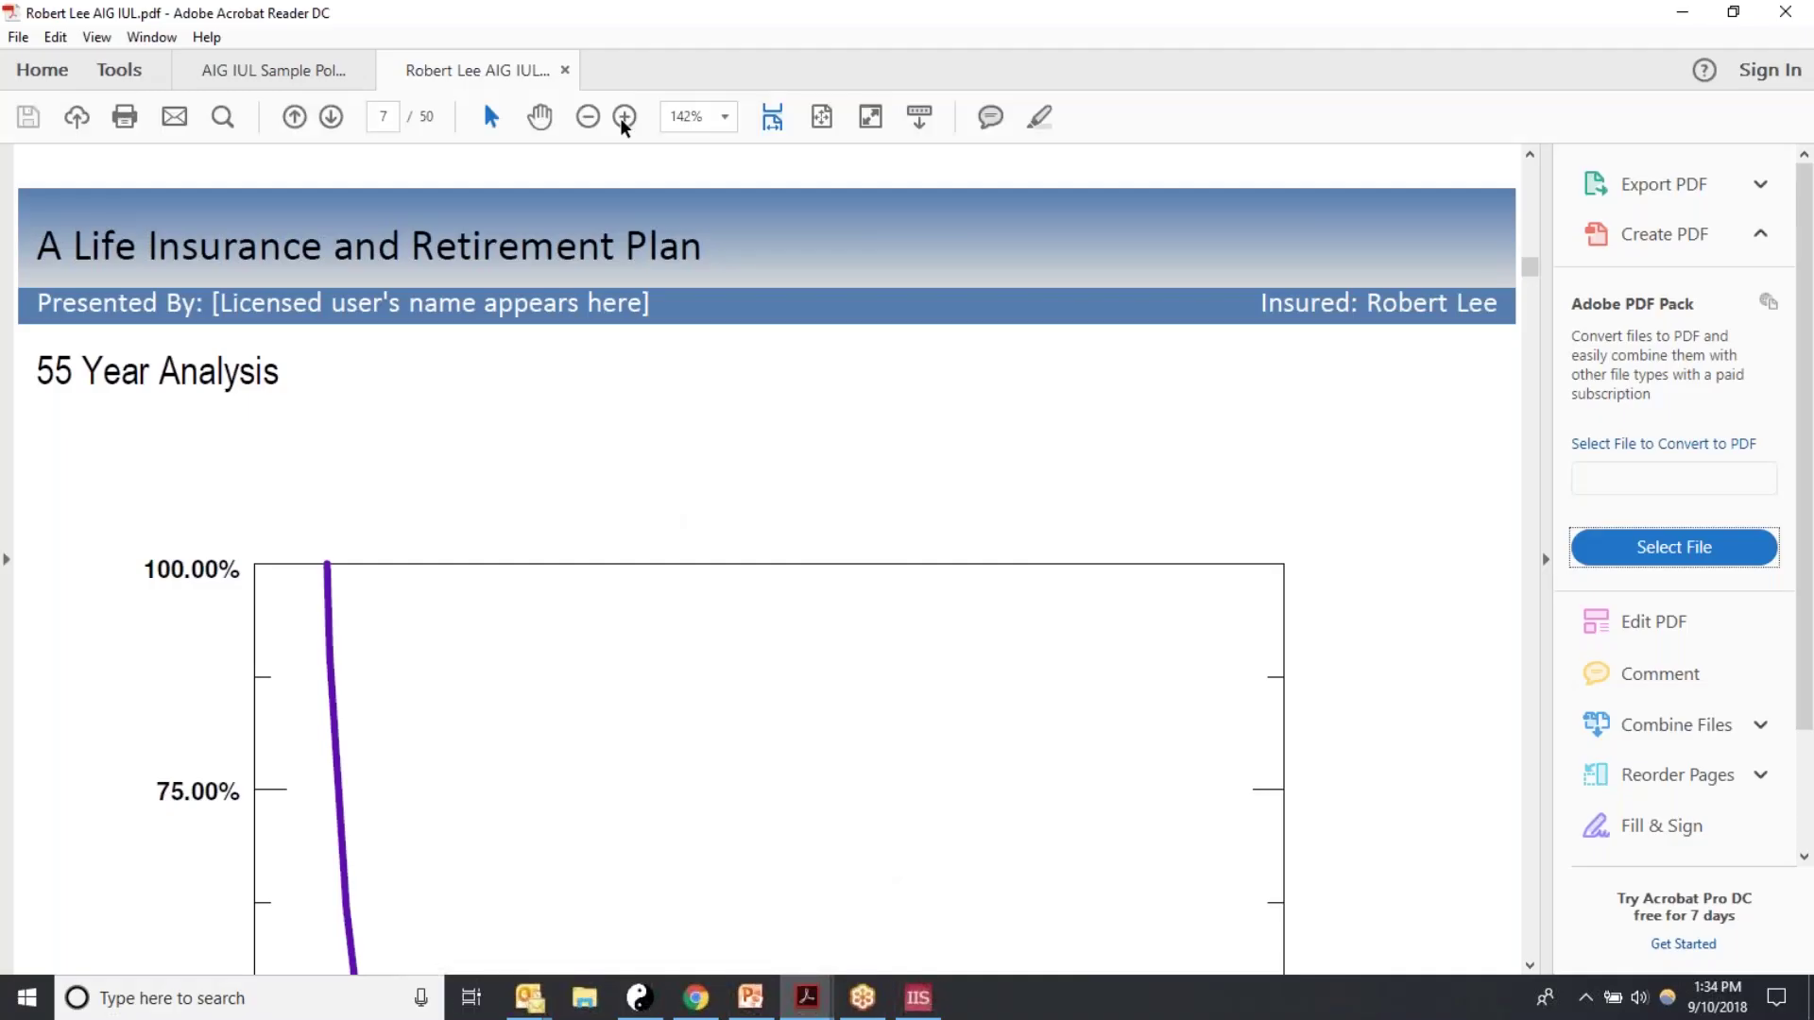